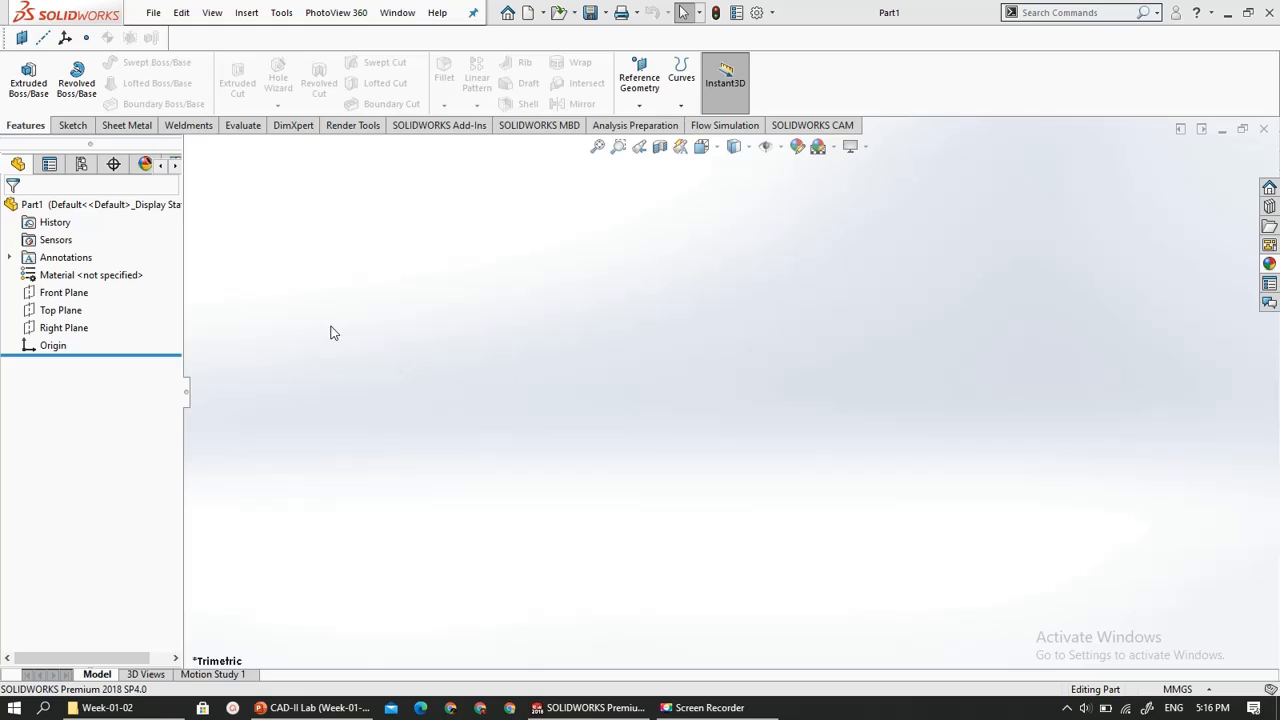
# - Select the Front, Top and Right planes one after another to examine their orientation, and clear the selection
pyautogui.click(52, 294)
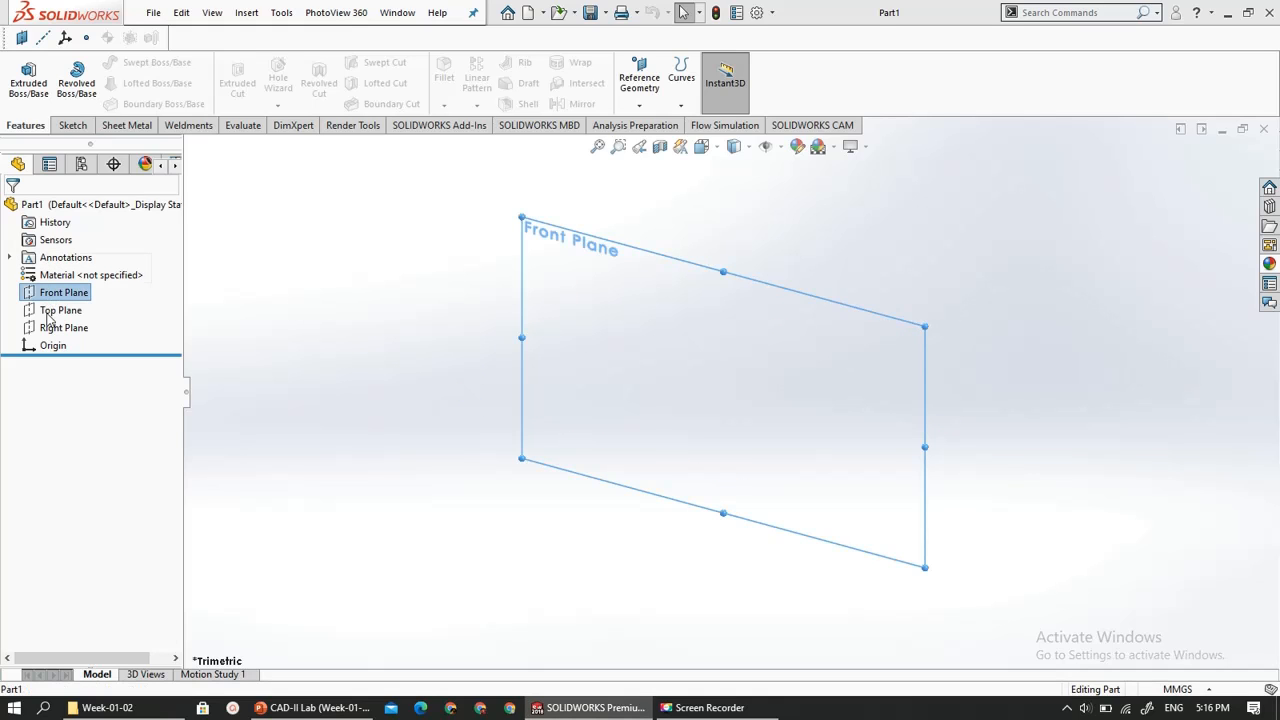
pyautogui.click(52, 311)
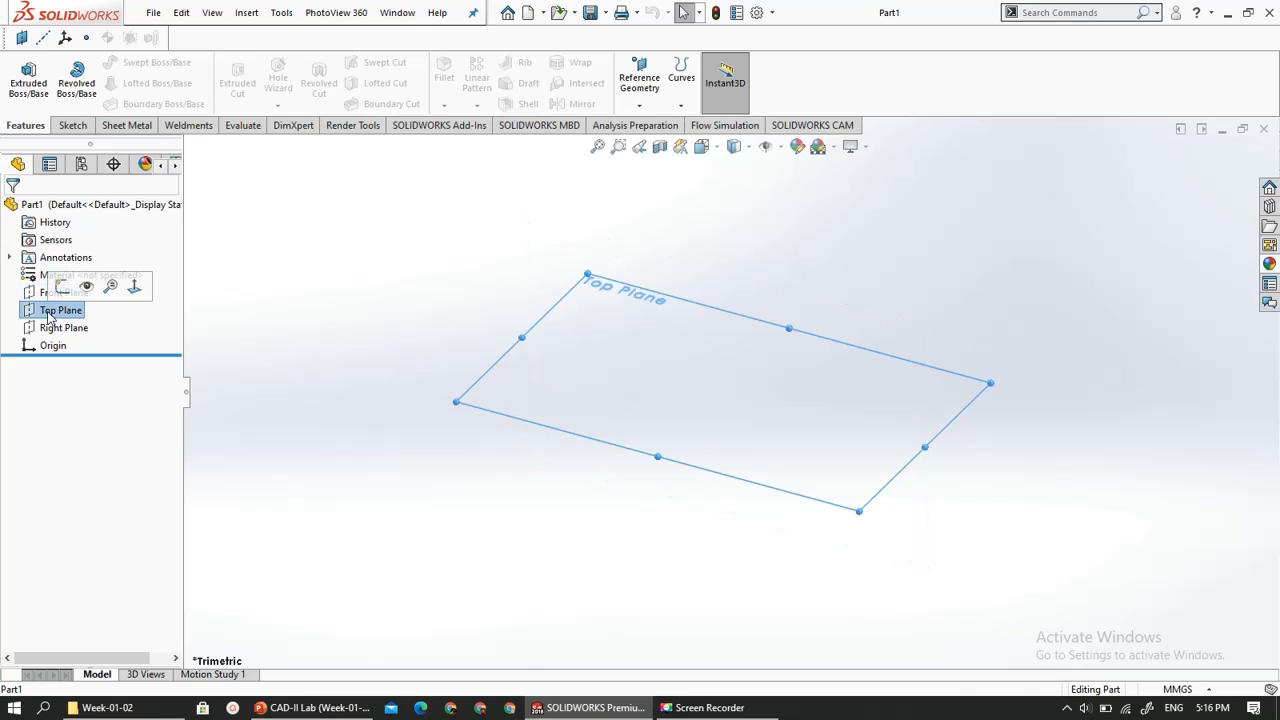
pyautogui.click(50, 328)
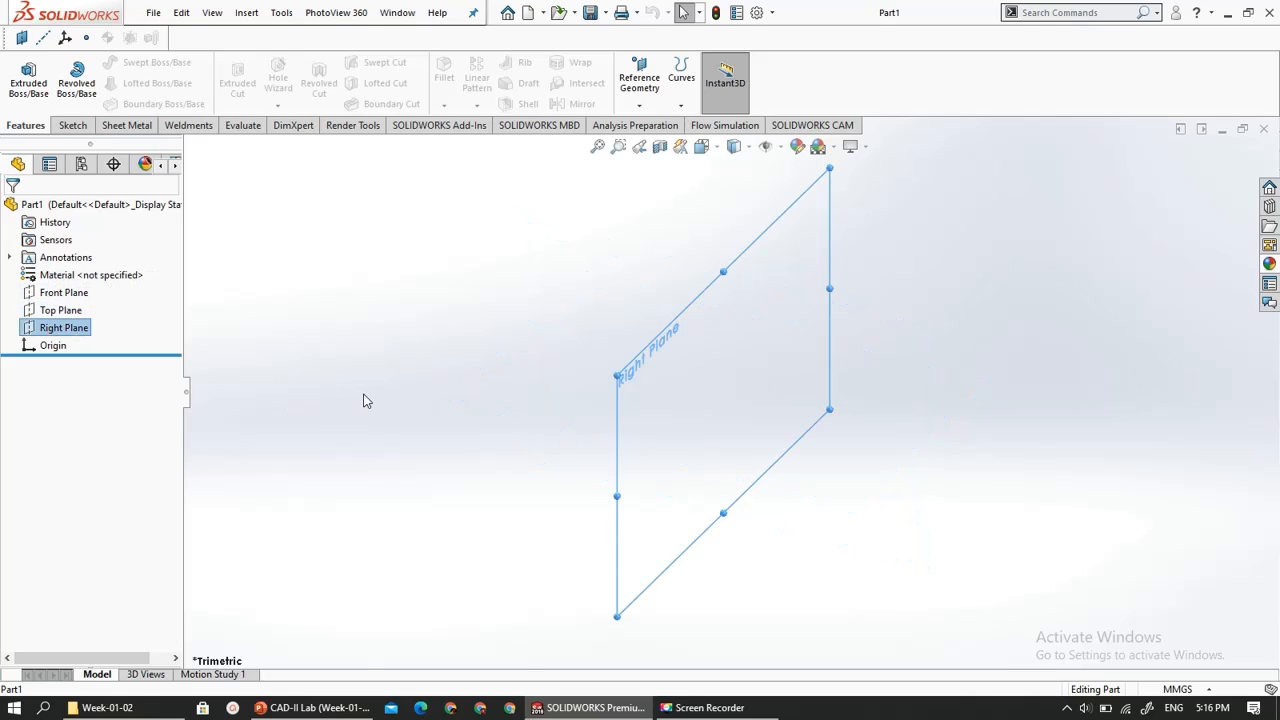
pyautogui.click(610, 341)
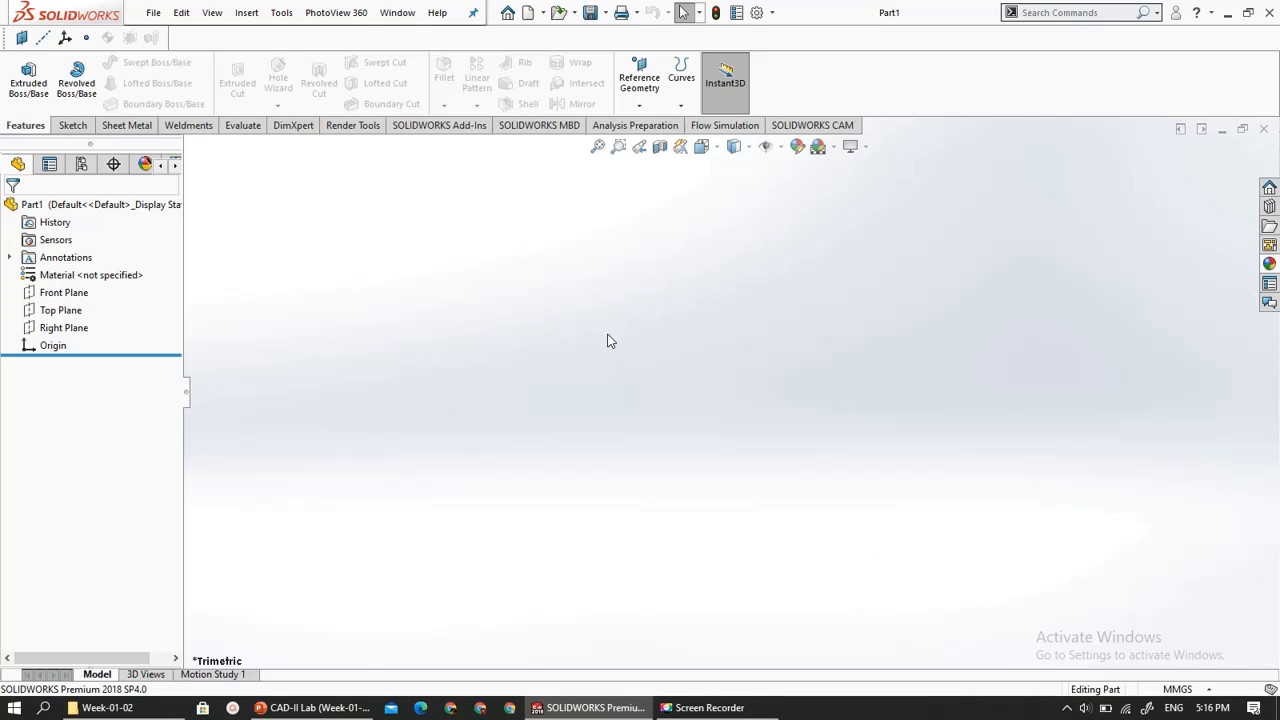
# - Show the Front Plane and the Top Plane in the graphics area and hide both again
pyautogui.click(64, 294)
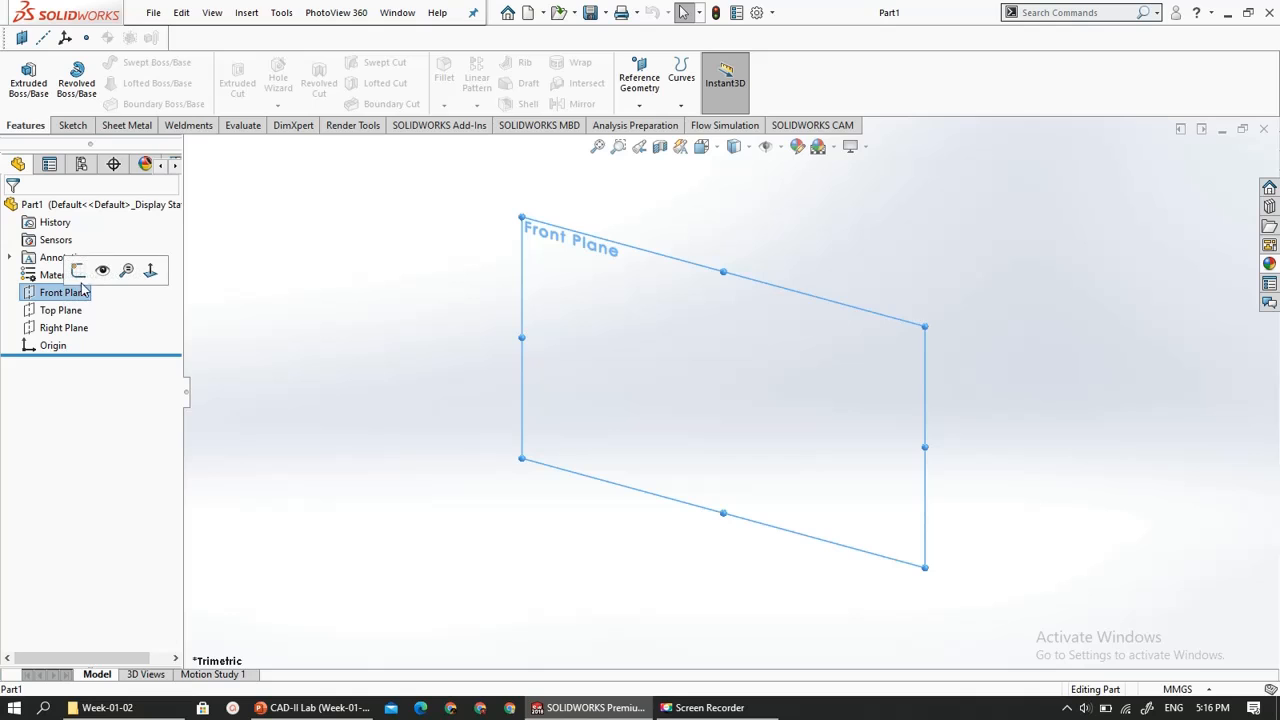
pyautogui.click(101, 272)
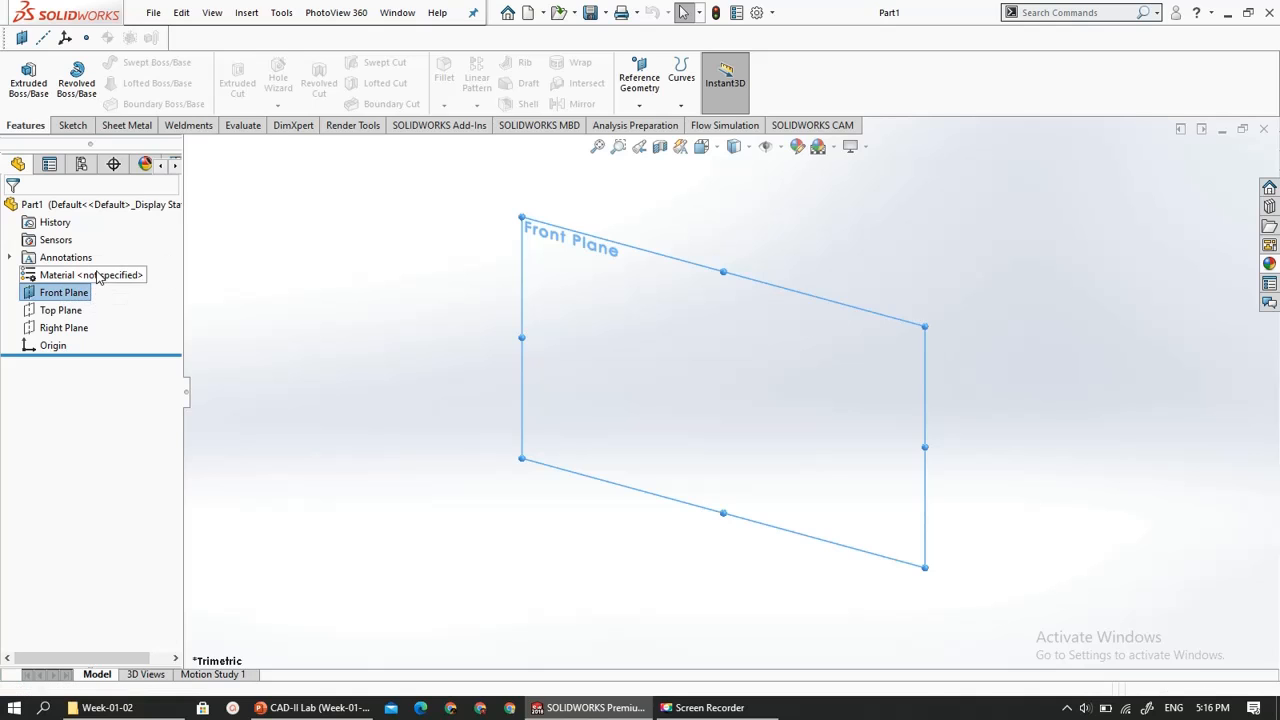
pyautogui.click(325, 386)
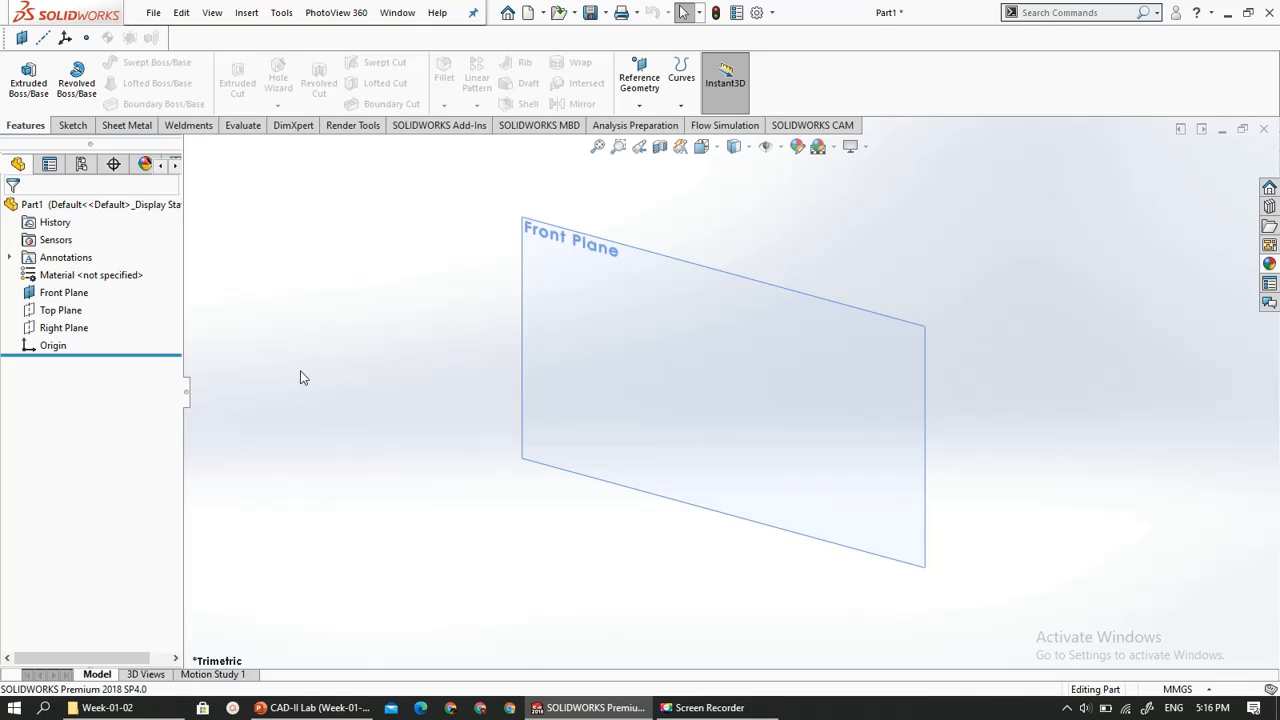
pyautogui.click(62, 312)
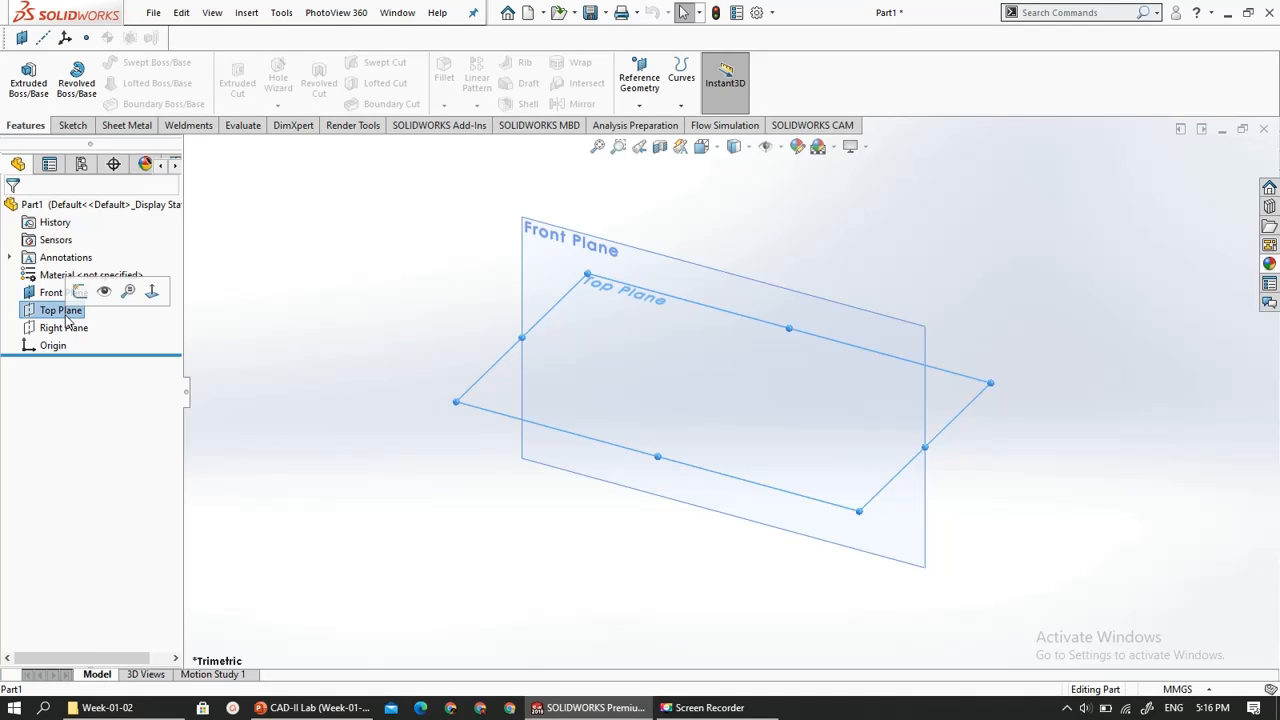
pyautogui.click(104, 290)
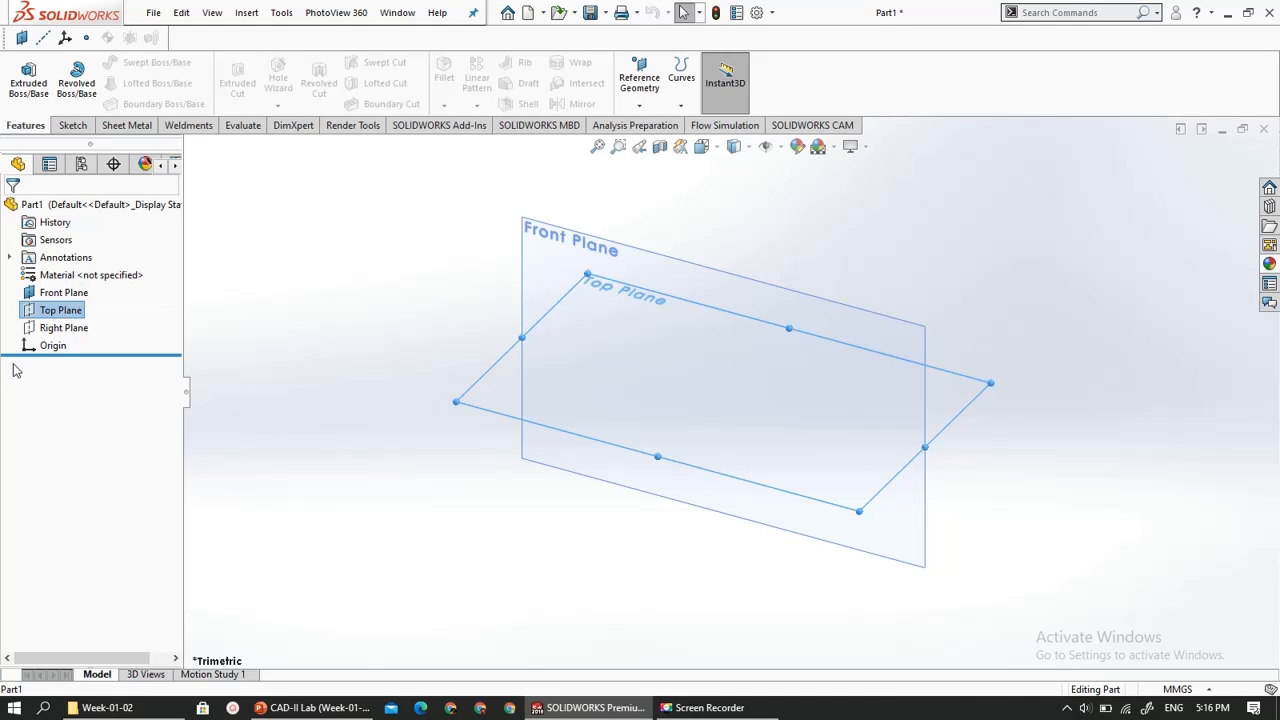
pyautogui.click(36, 298)
pyautogui.click(103, 271)
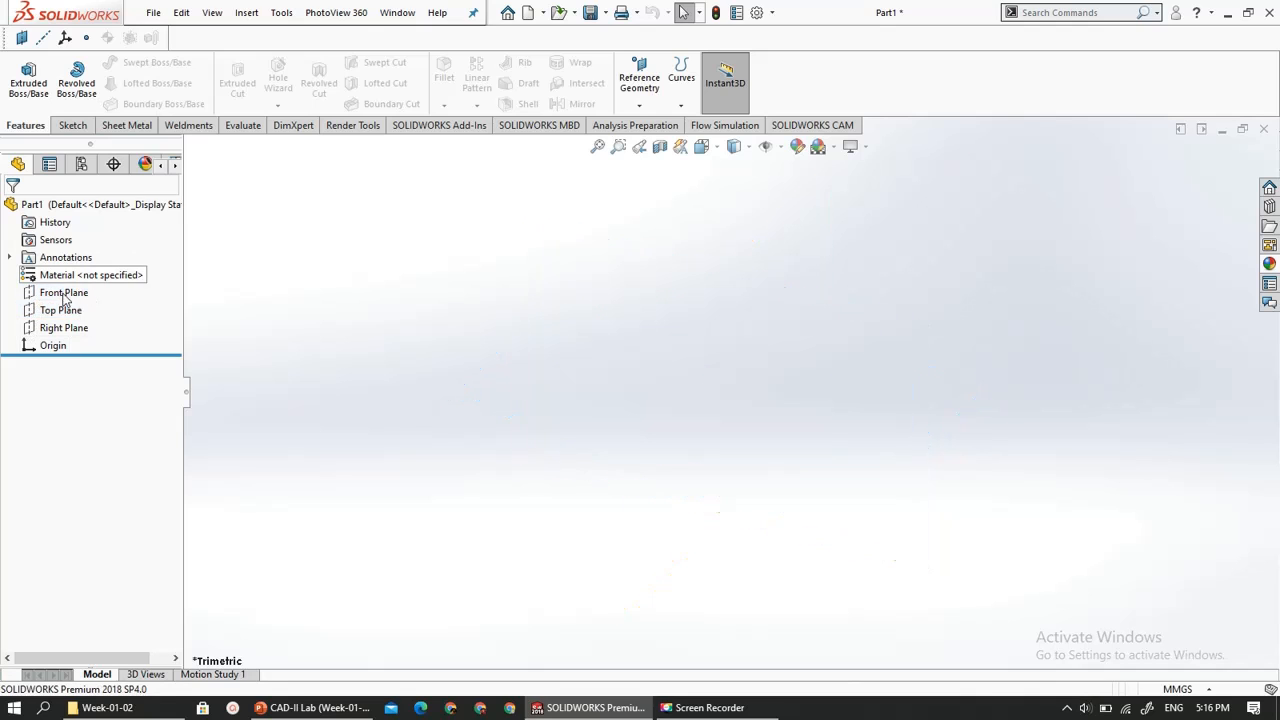
# - Start a new sketch on the Top Plane and clear the plane selection
pyautogui.click(57, 318)
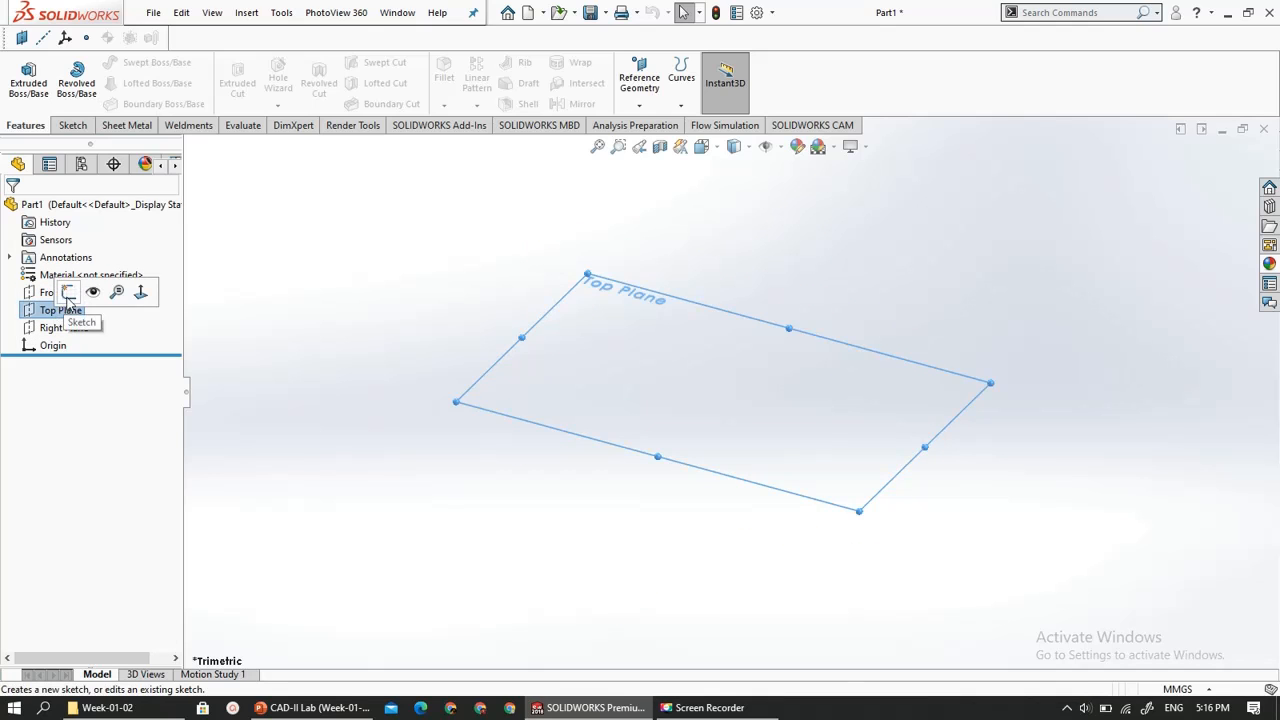
pyautogui.rightClick(56, 313)
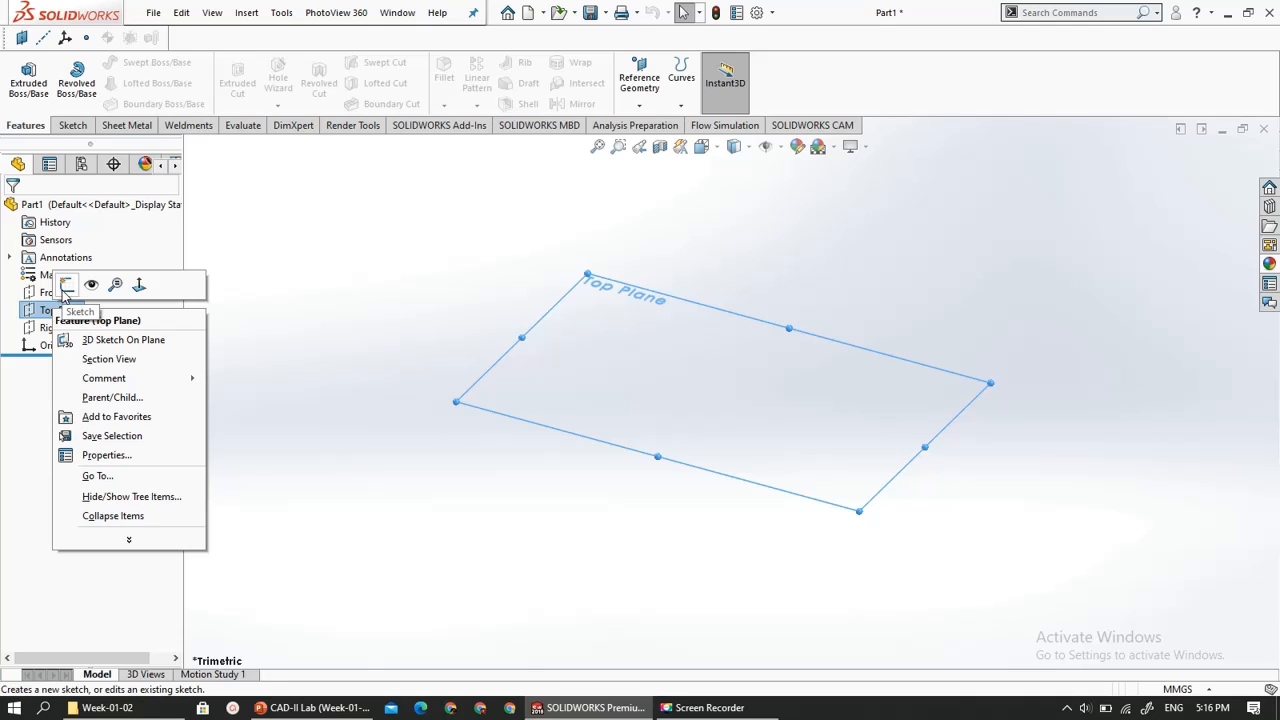
pyautogui.click(64, 287)
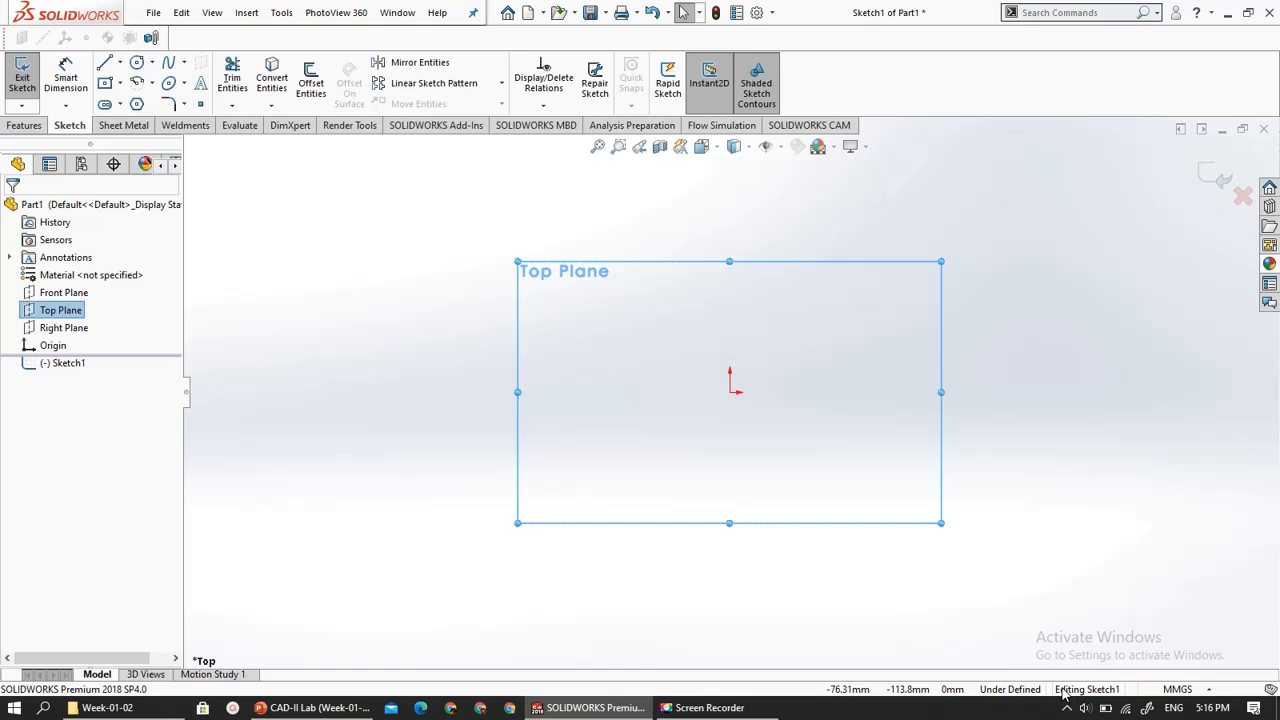
pyautogui.click(390, 405)
# - Sketch a horizontal center rectangle centred on the origin and exit the sketch
pyautogui.click(106, 84)
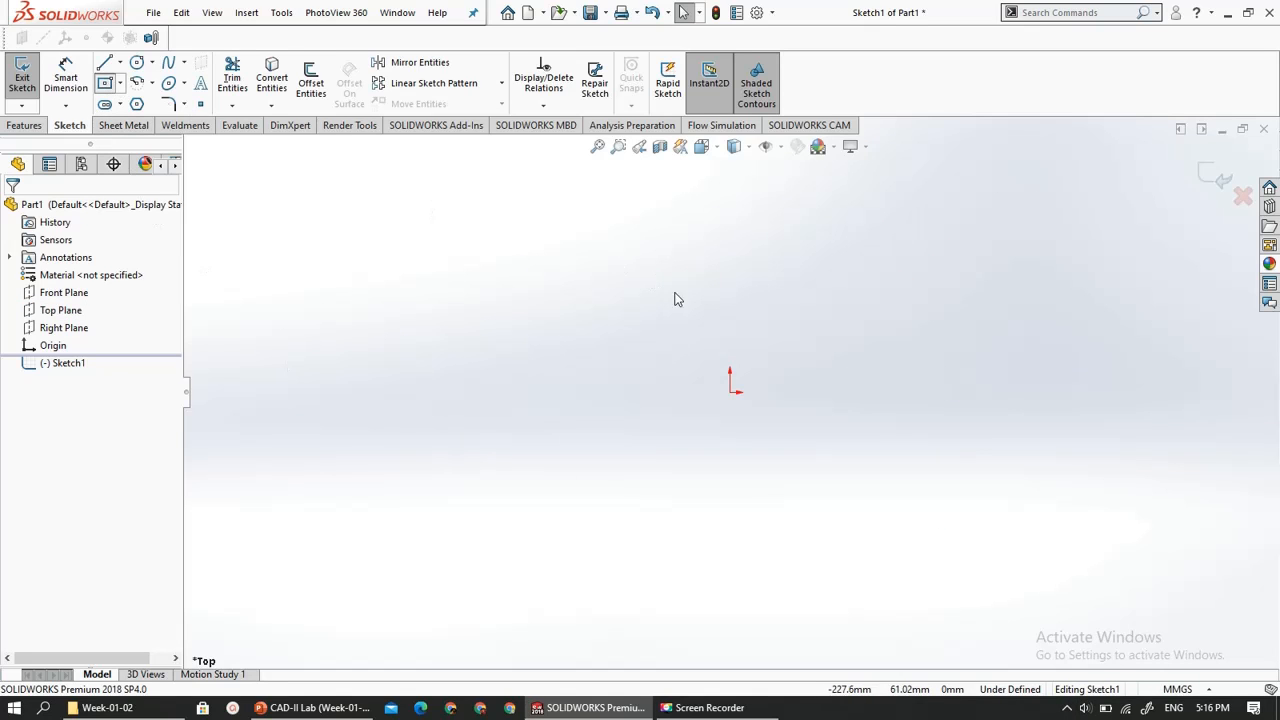
pyautogui.click(729, 391)
pyautogui.click(865, 456)
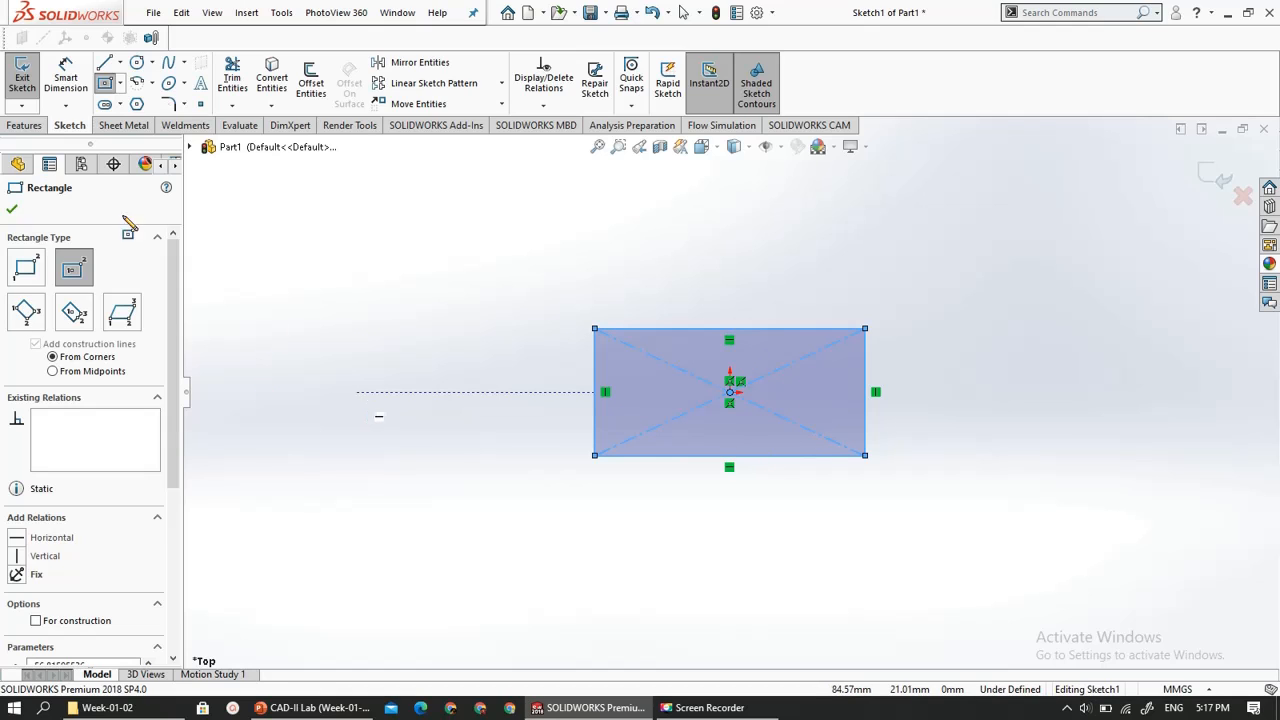
pyautogui.click(18, 80)
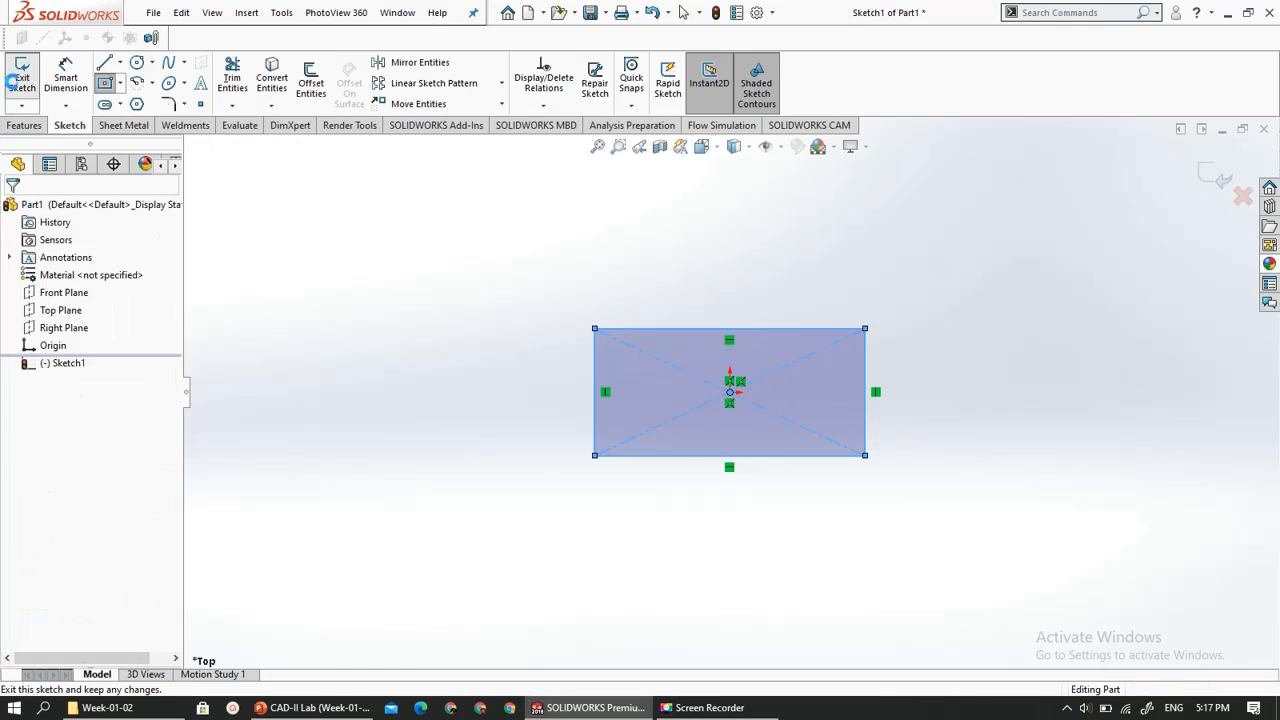
# - Extrude the rectangle sketch as a Blind boss with a depth of 10 mm
pyautogui.click(30, 128)
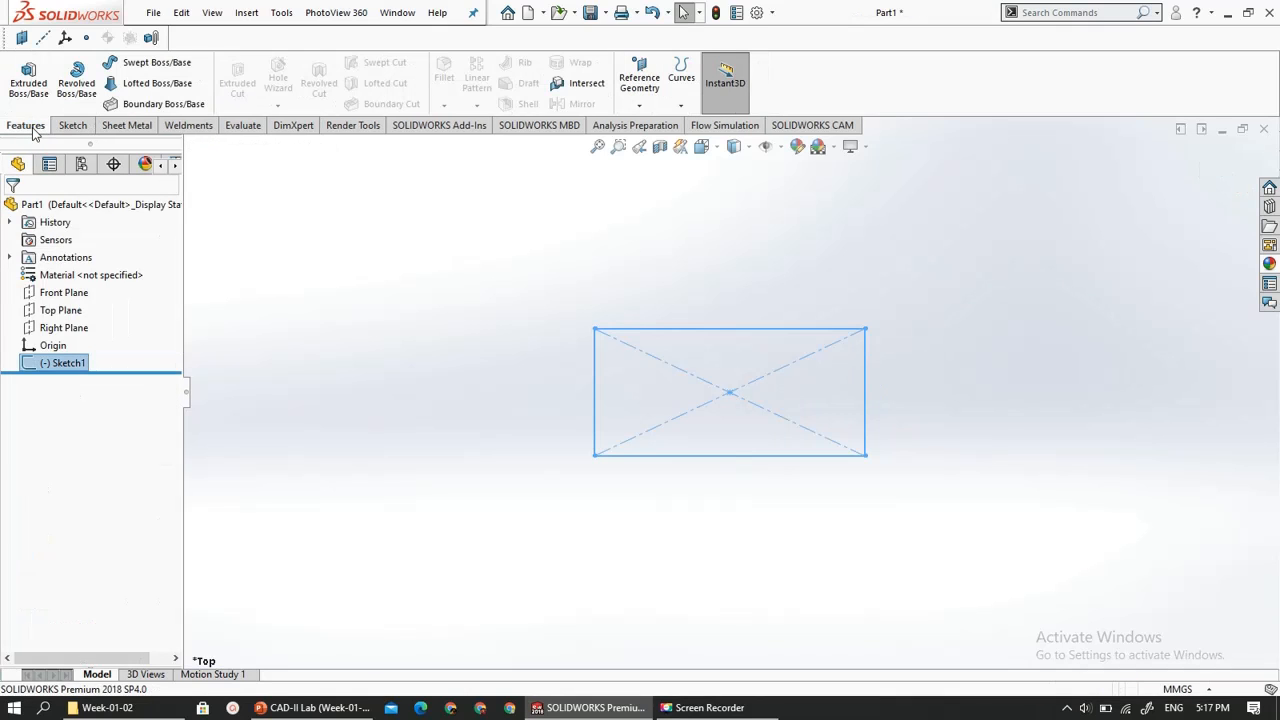
pyautogui.click(28, 80)
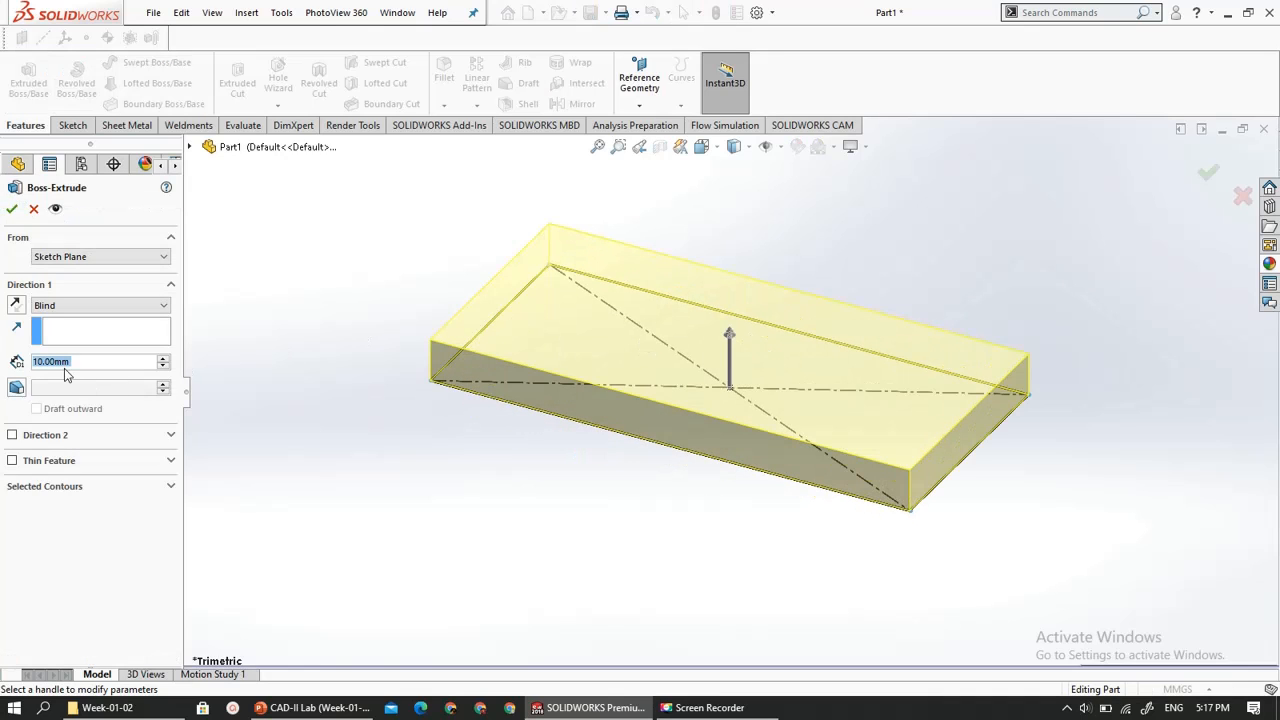
pyautogui.click(10, 210)
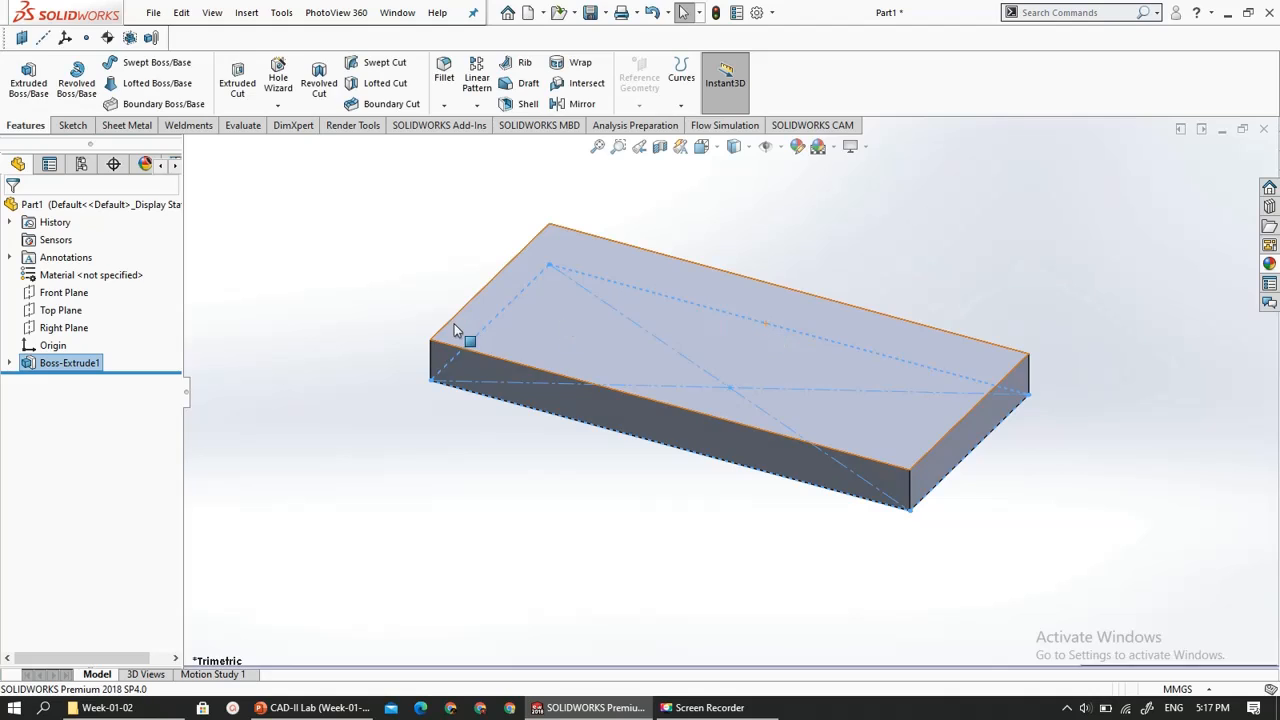
pyautogui.click(349, 287)
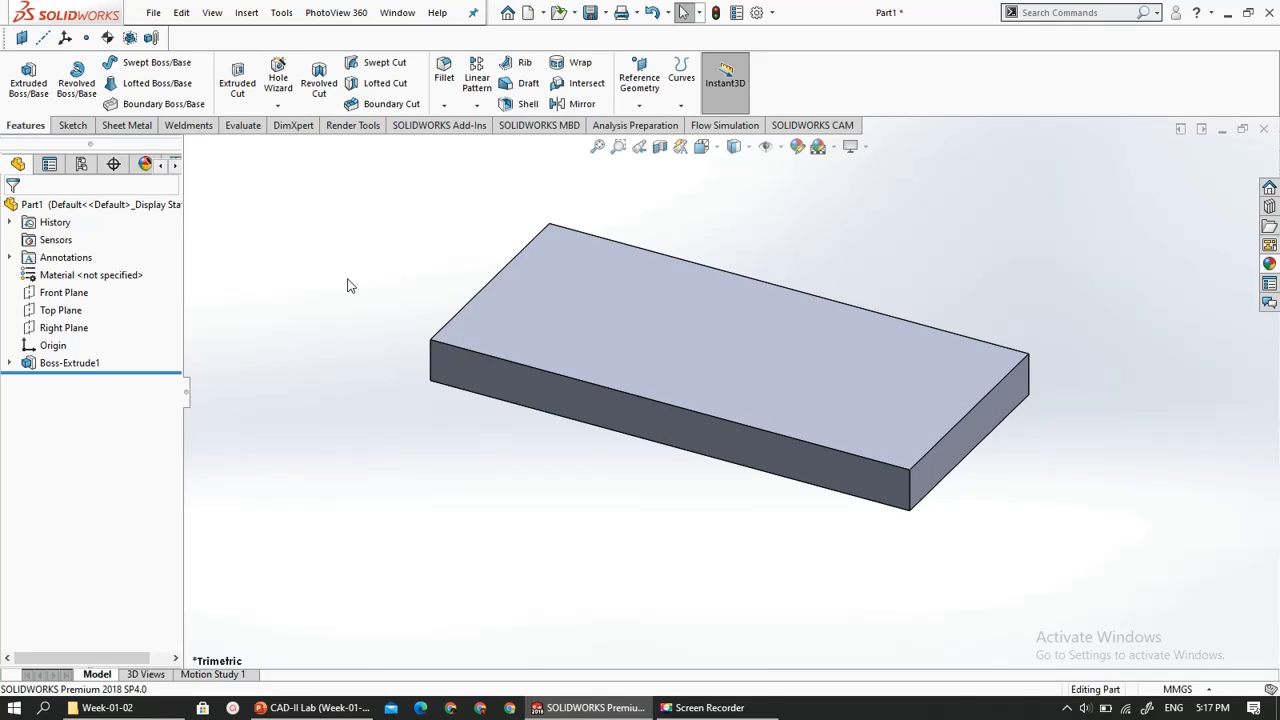
# - Examine the extrusion and its sketch in the feature tree, and roll the model back before the extrusion and forward again
pyautogui.click(30, 362)
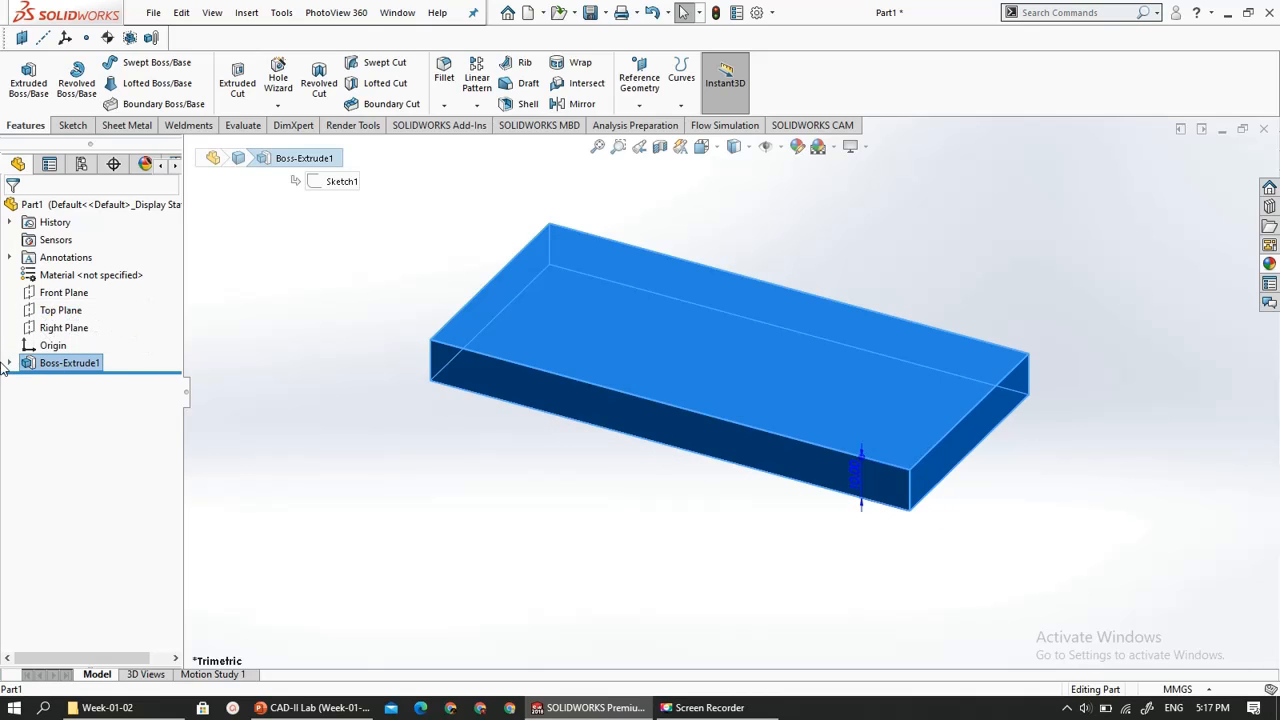
pyautogui.click(8, 364)
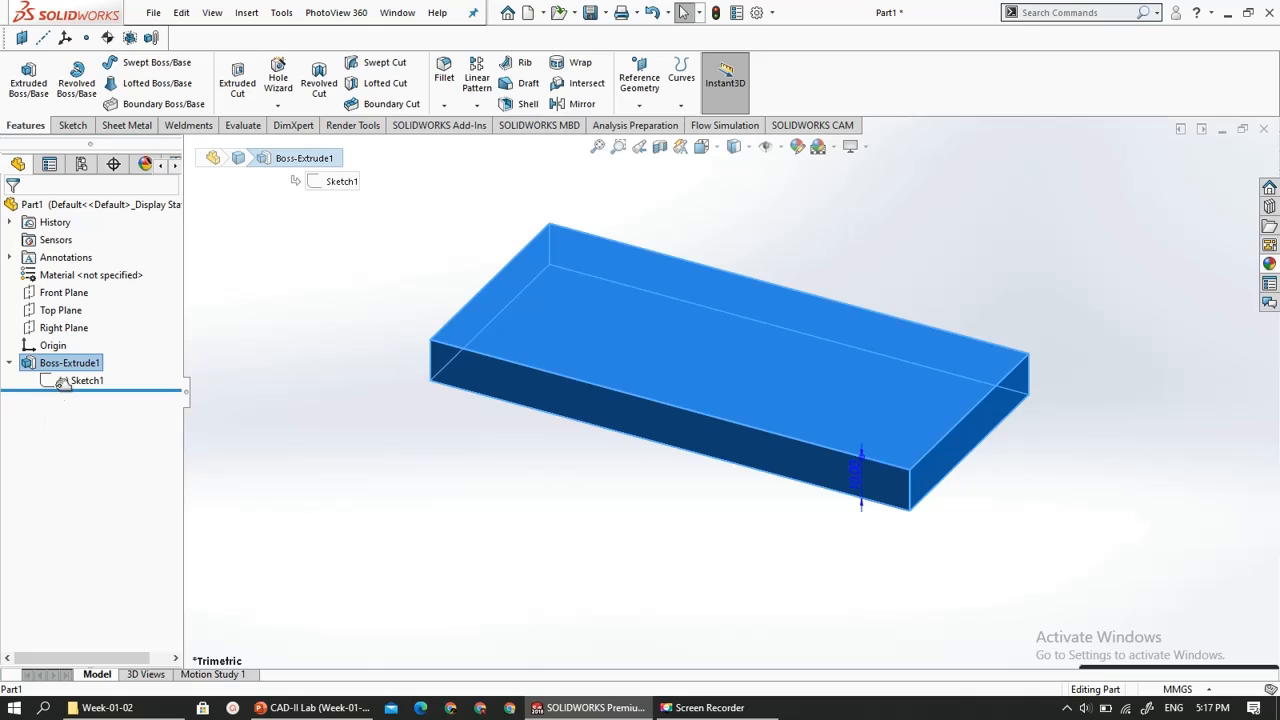
pyautogui.click(62, 383)
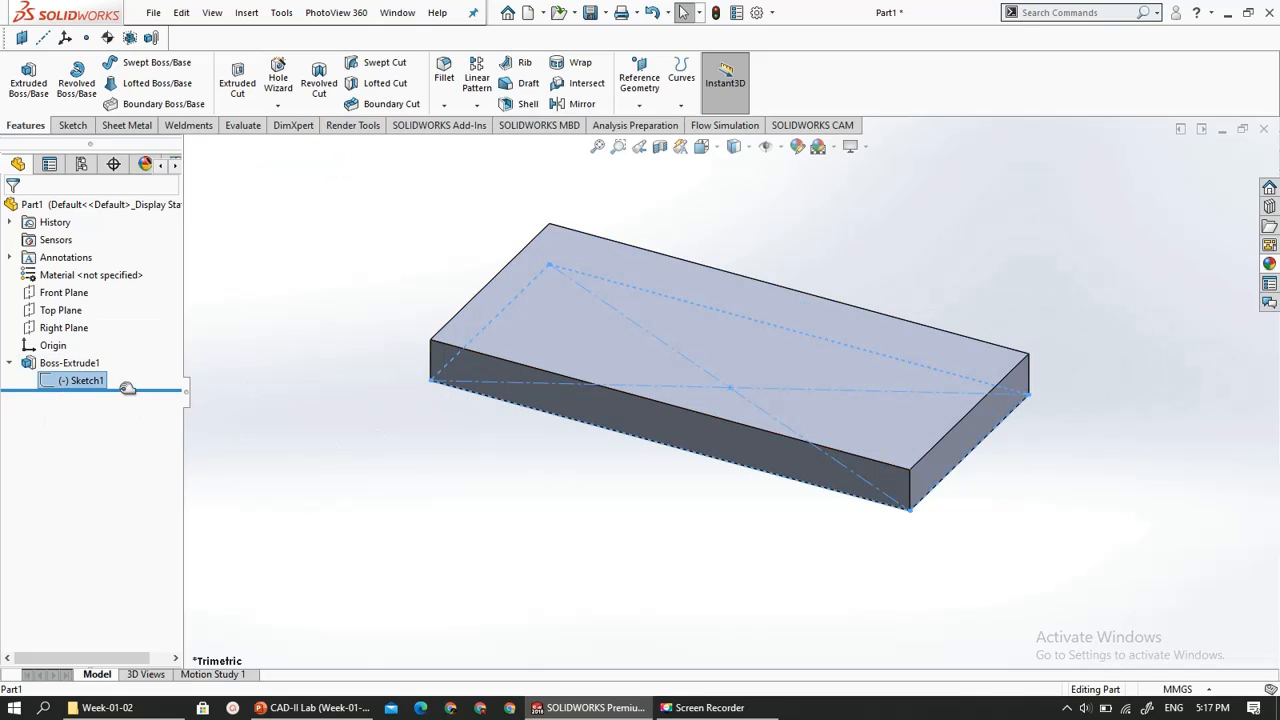
pyautogui.click(8, 364)
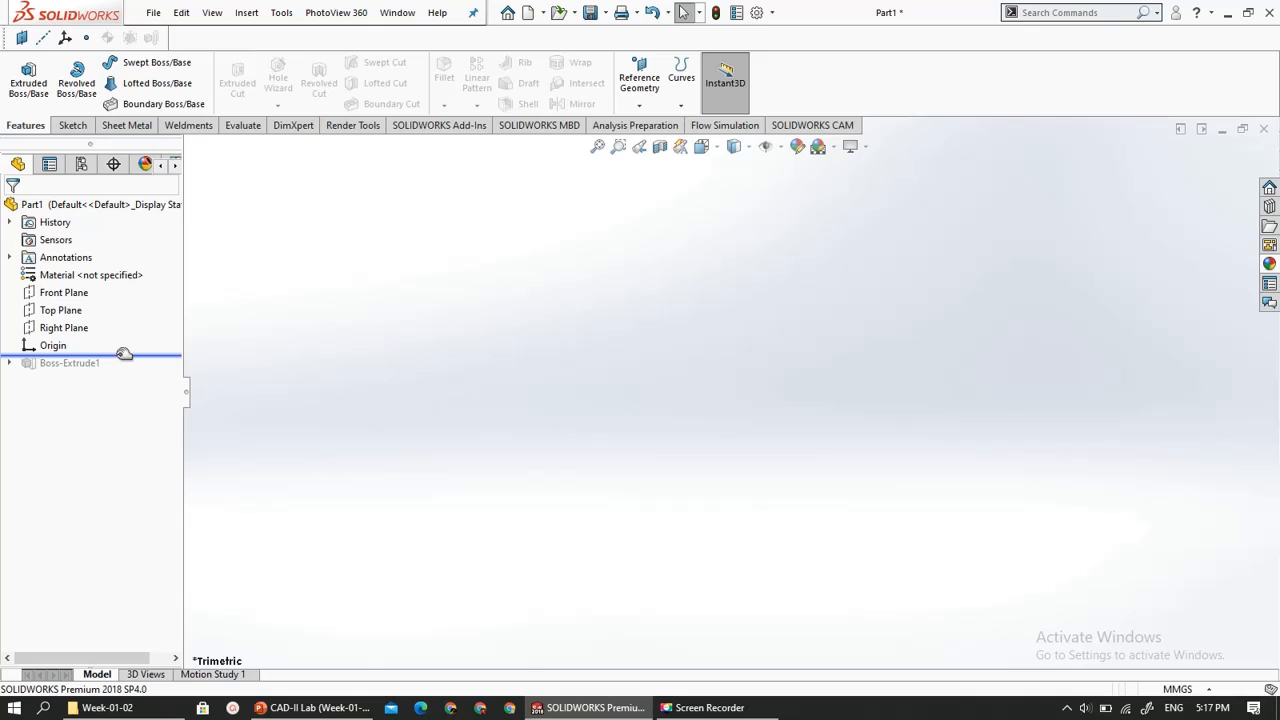
pyautogui.moveTo(124, 353); pyautogui.dragTo(106, 372)
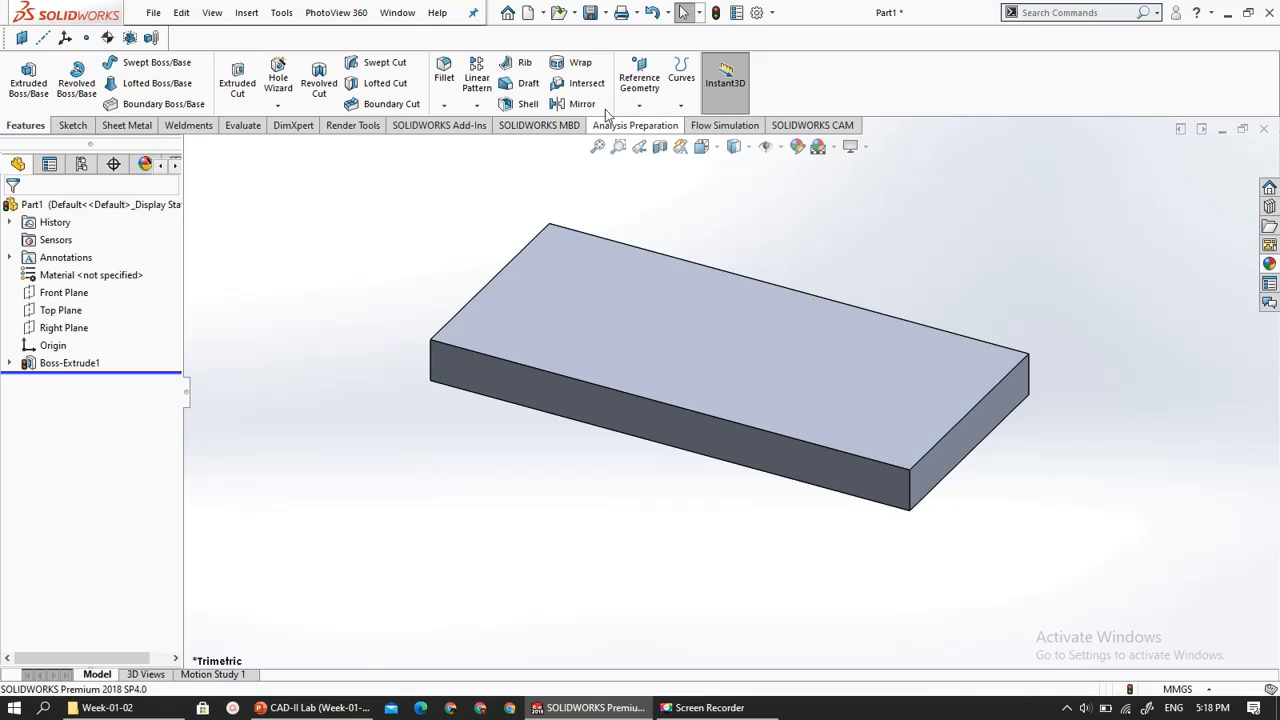
# - View the sketch tools and the document types offered for a new document, and dismiss the dialog without creating one
pyautogui.click(69, 128)
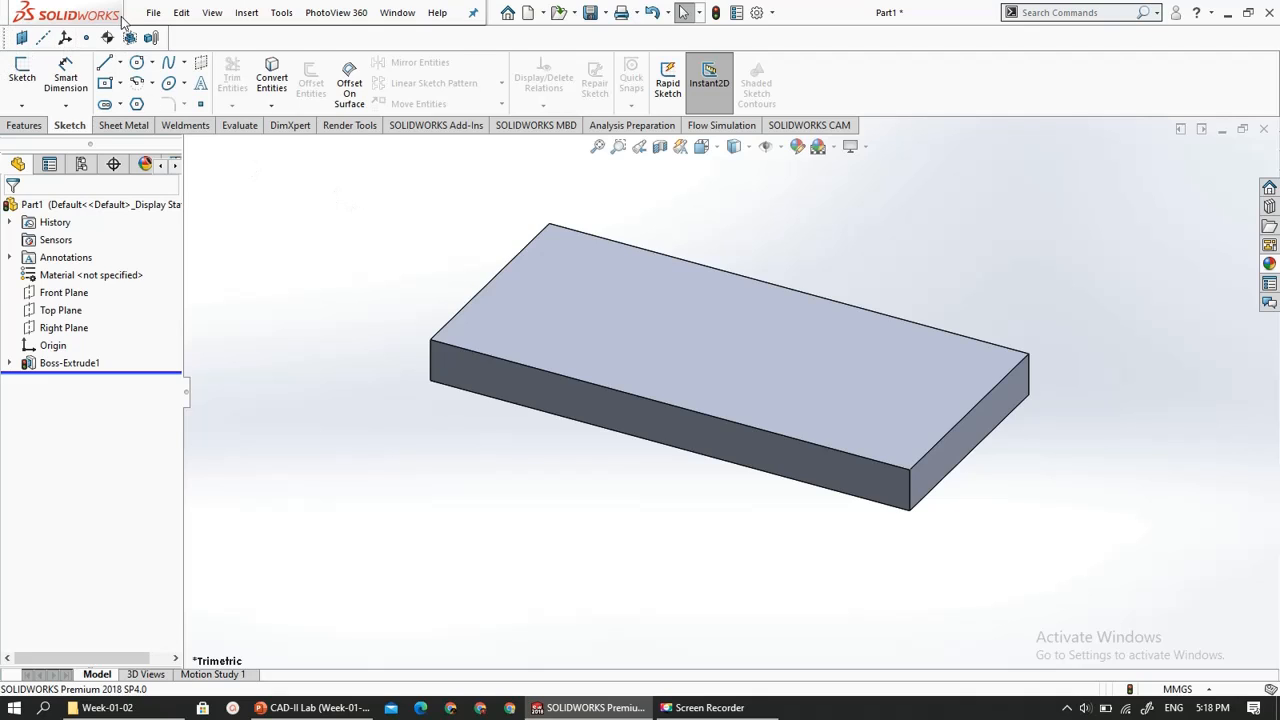
pyautogui.click(150, 13)
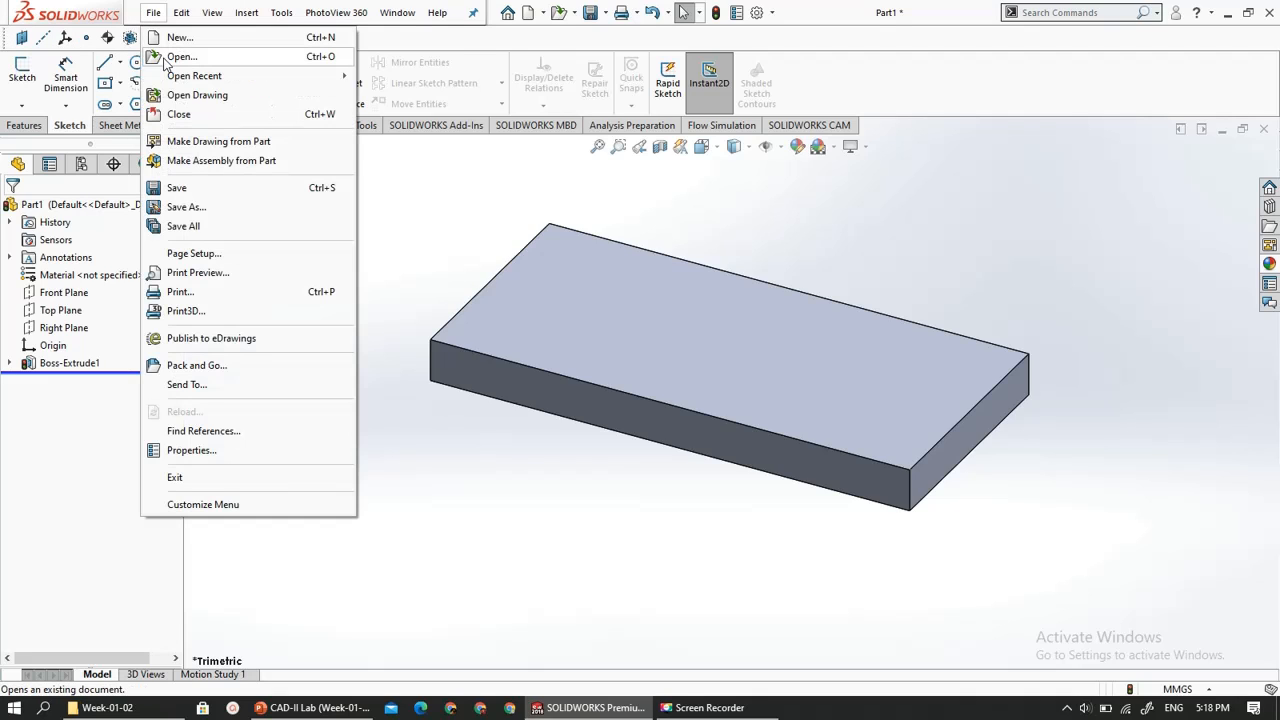
pyautogui.click(181, 40)
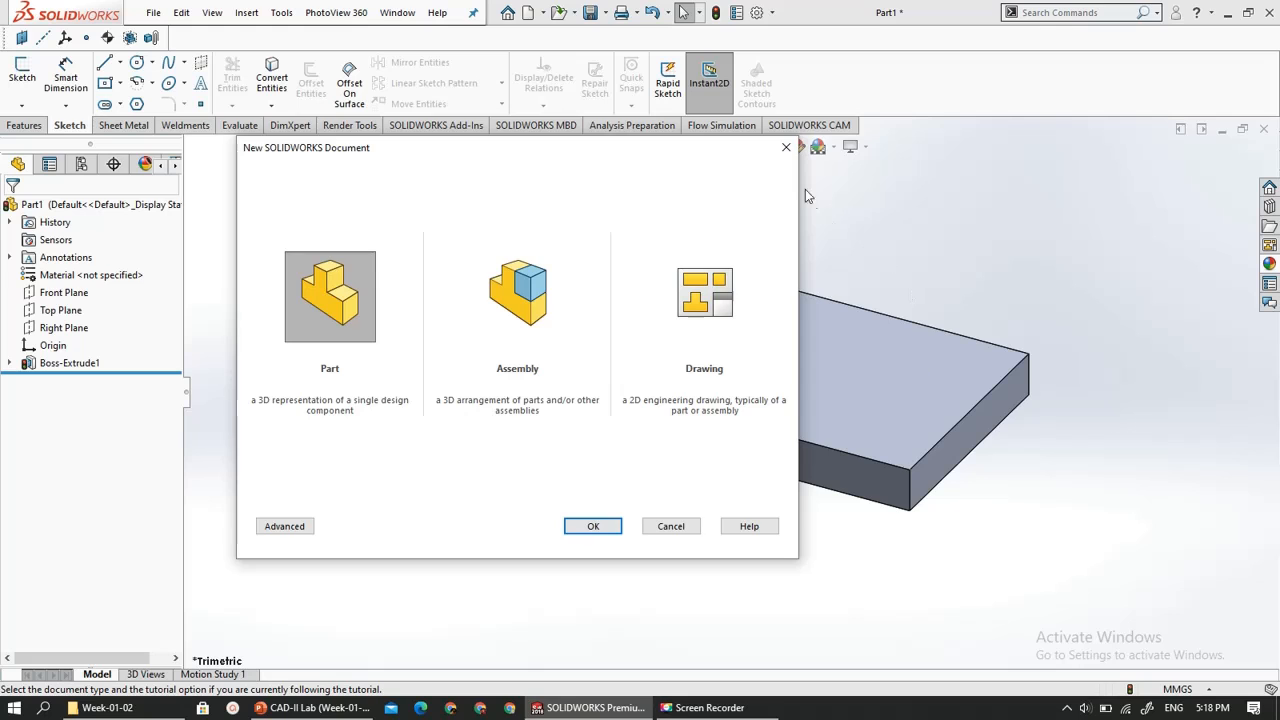
pyautogui.click(786, 147)
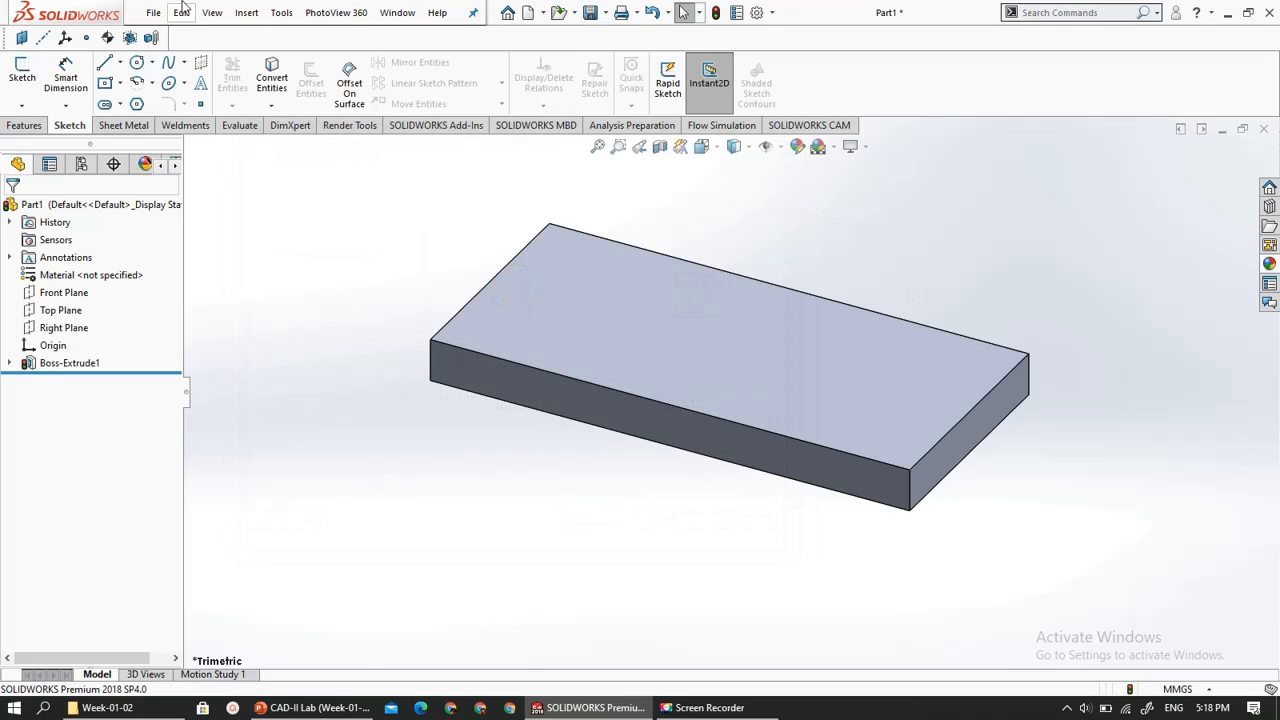
# - Begin opening an existing file and go up to the browser folder of SOLIDWORKS Data (2), looking through its standards folders
pyautogui.click(153, 12)
pyautogui.click(155, 55)
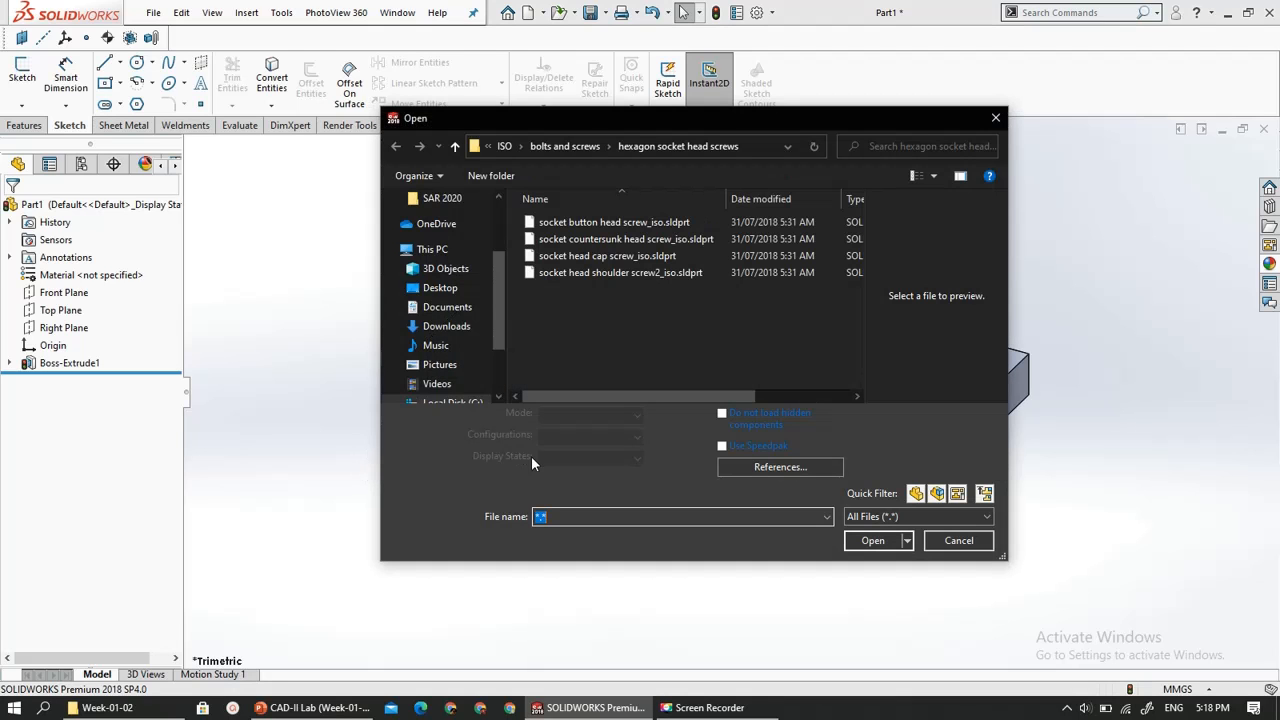
pyautogui.click(564, 146)
pyautogui.click(512, 147)
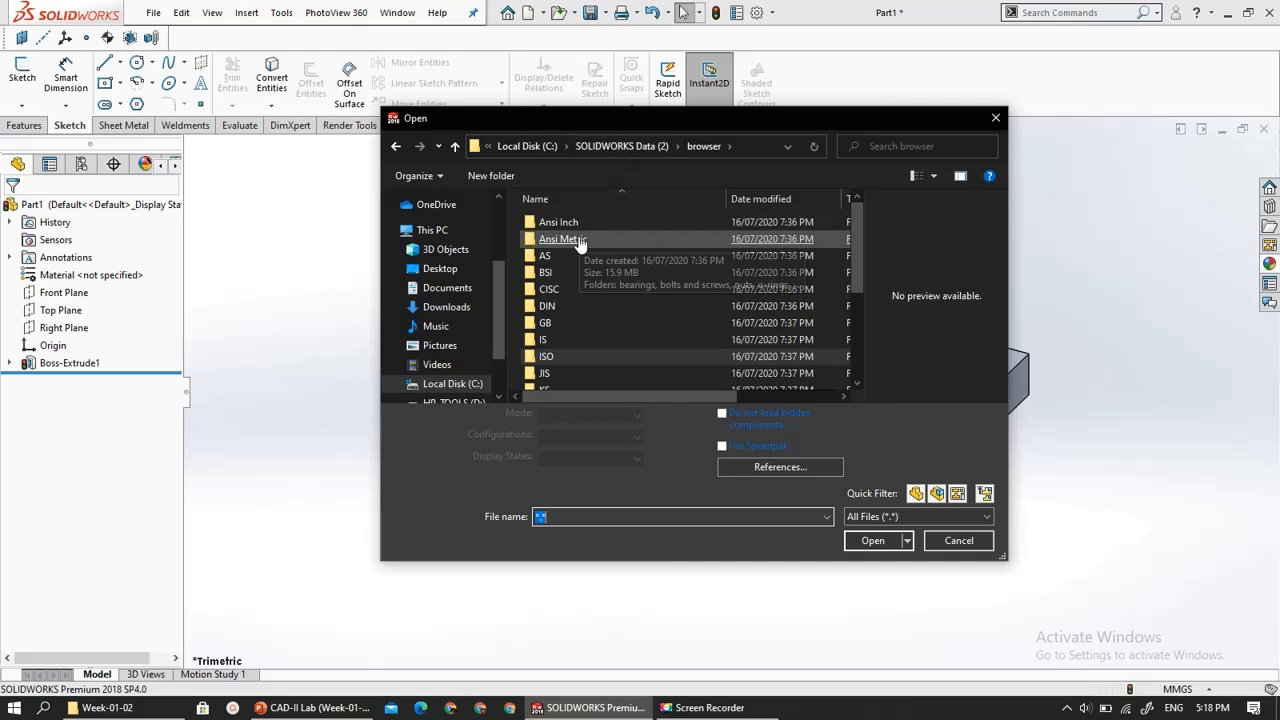
pyautogui.scroll(-3, 578, 268)
pyautogui.scroll(3, 581, 385)
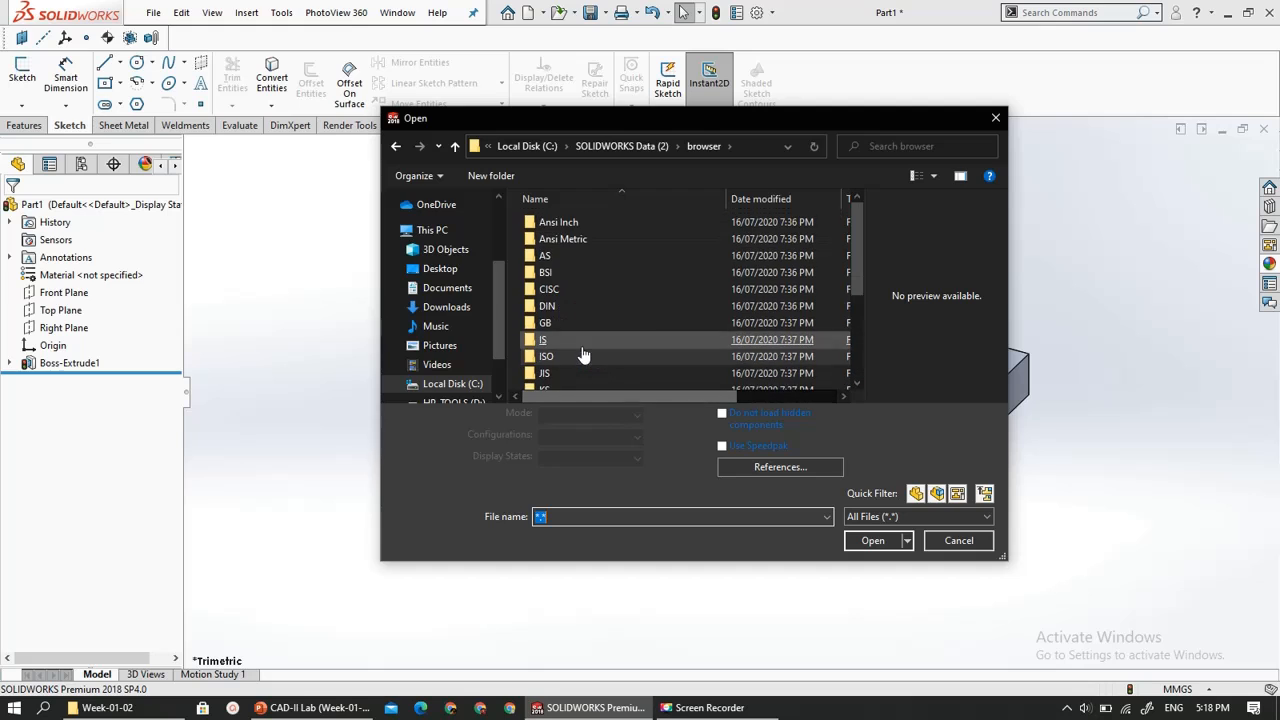
# - Open instrument ball bearing_68_am.sldprt as read-only from the Ansi Metric ball bearings folder
pyautogui.doubleClick(566, 239)
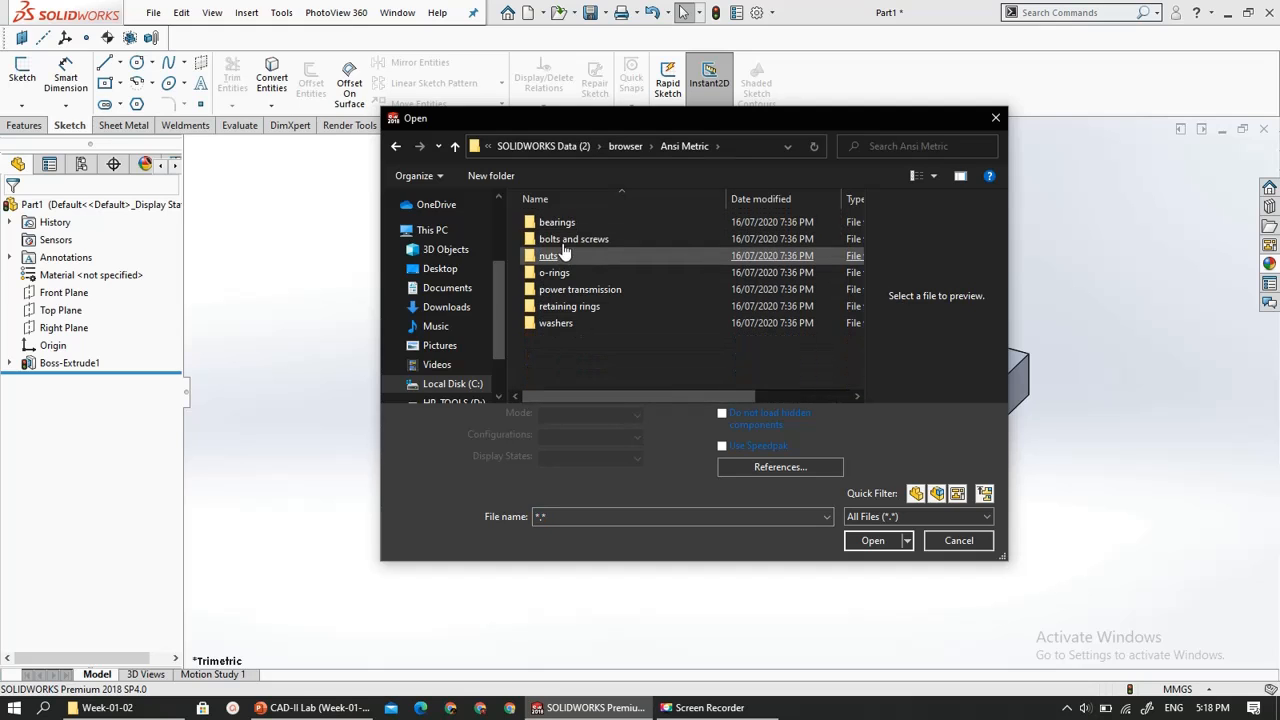
pyautogui.doubleClick(566, 228)
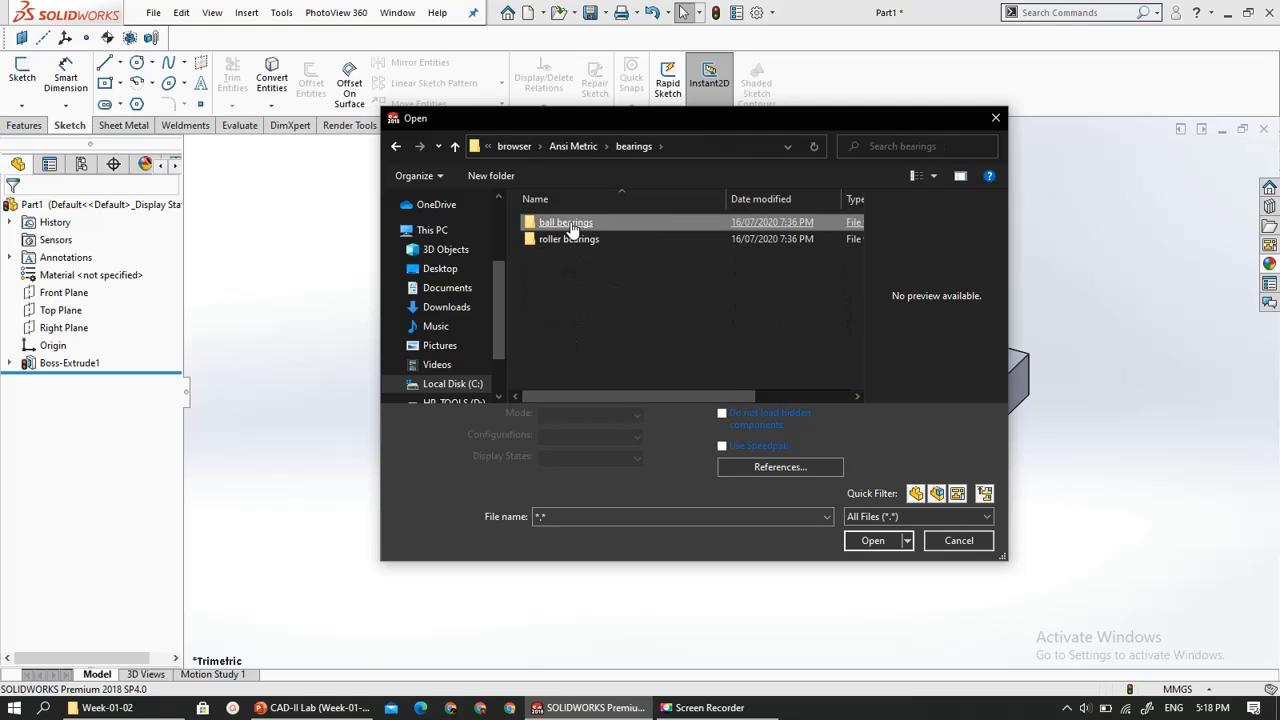
pyautogui.doubleClick(566, 222)
pyautogui.click(568, 314)
pyautogui.click(576, 224)
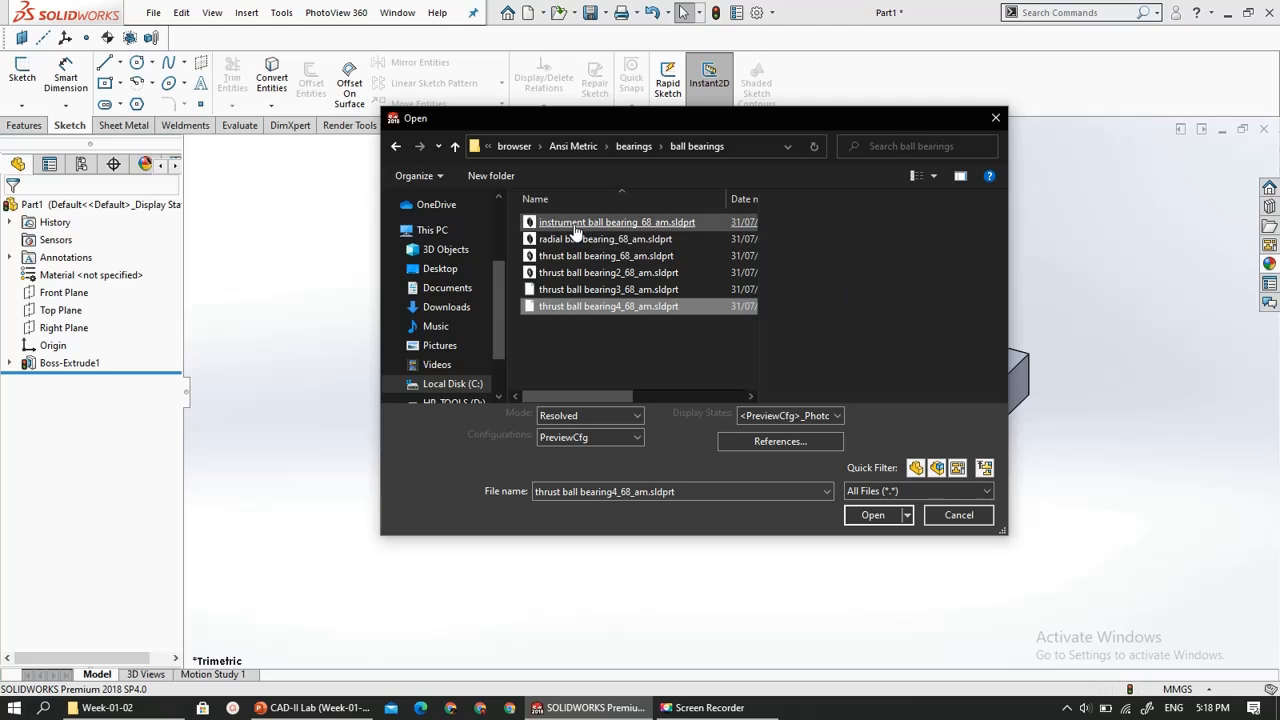
pyautogui.doubleClick(576, 228)
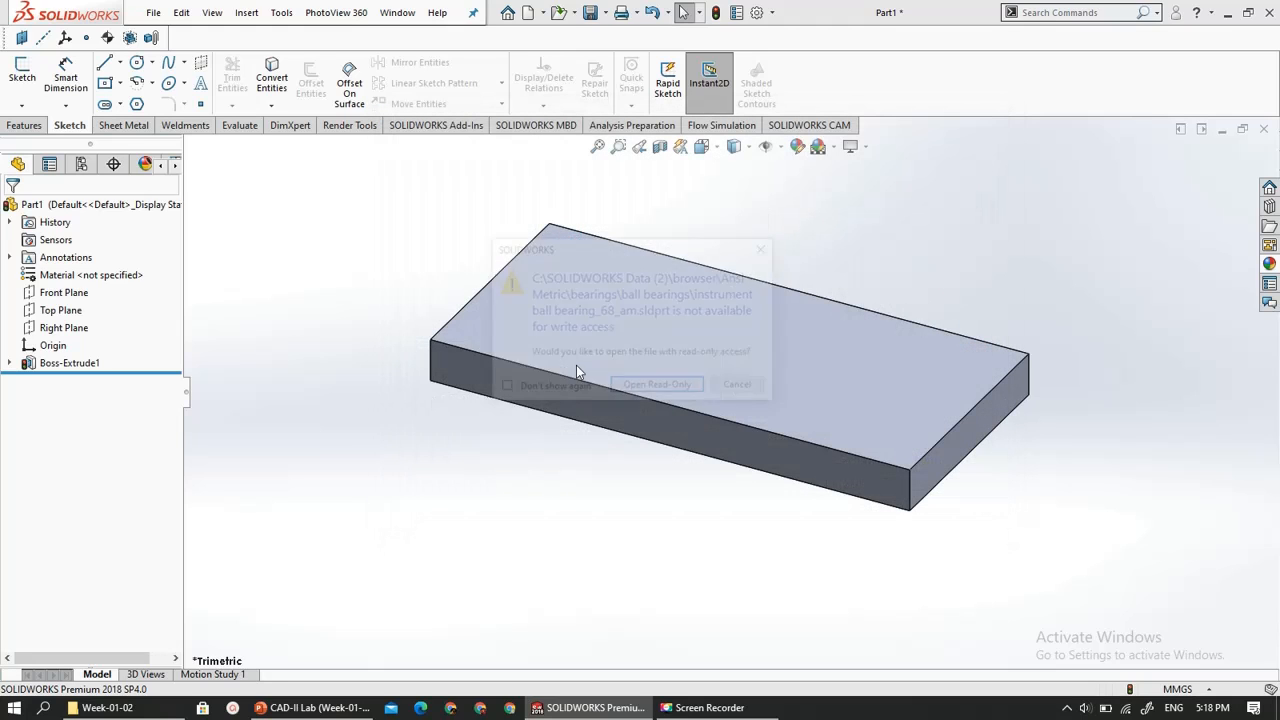
pyautogui.click(666, 390)
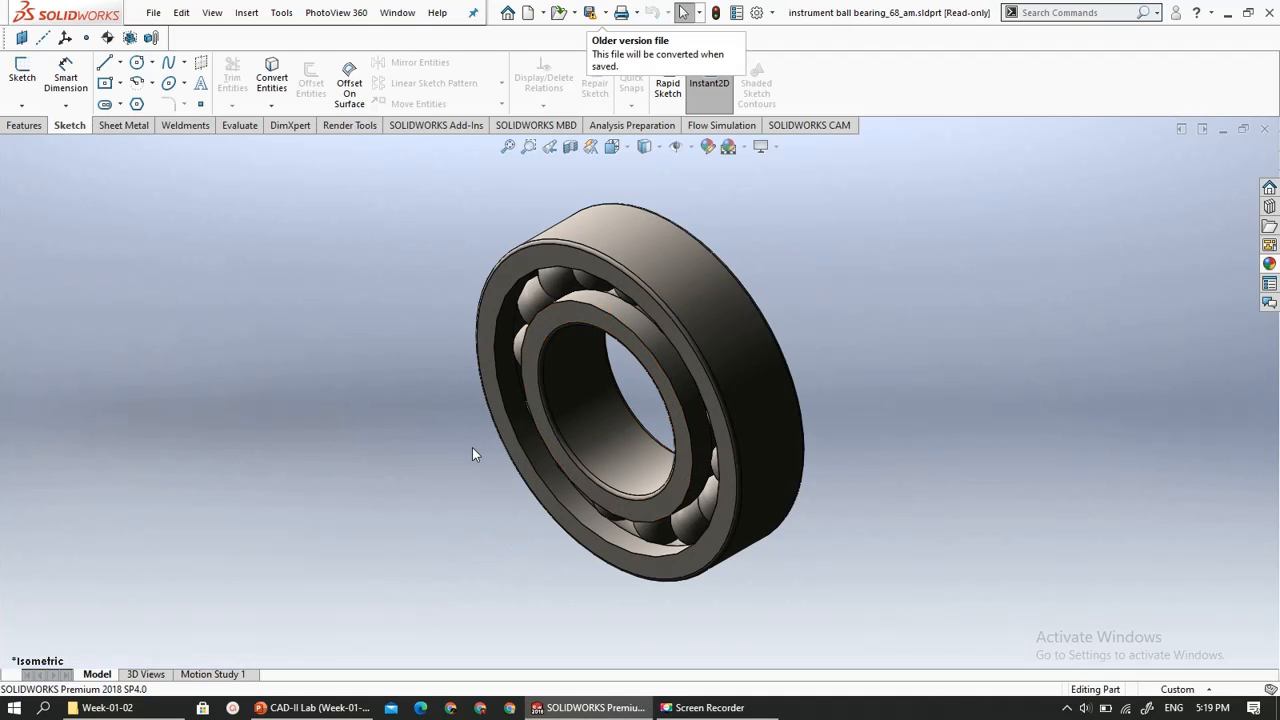
# - Inspect the opened ball bearing from different angles and close its file
pyautogui.scroll(1, 472, 447)
pyautogui.moveTo(472, 447); pyautogui.dragTo(543, 342, button='middle')
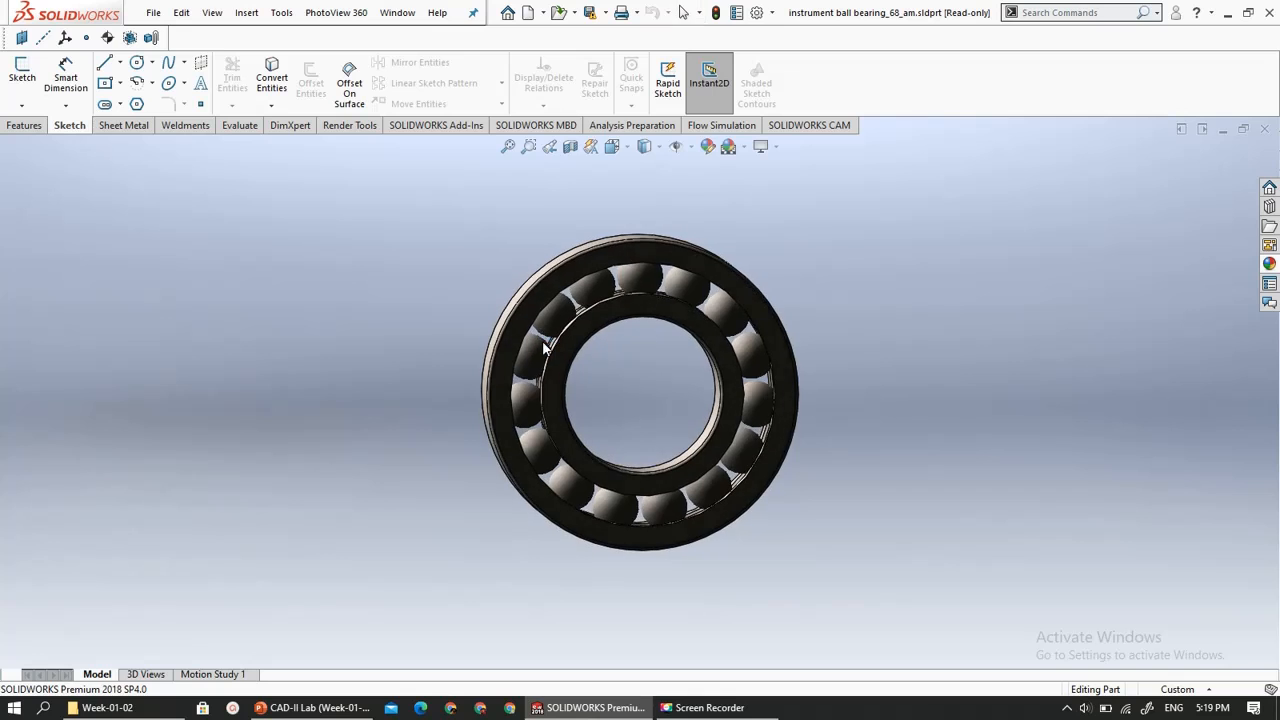
pyautogui.scroll(5, 542, 348)
pyautogui.scroll(-5, 540, 348)
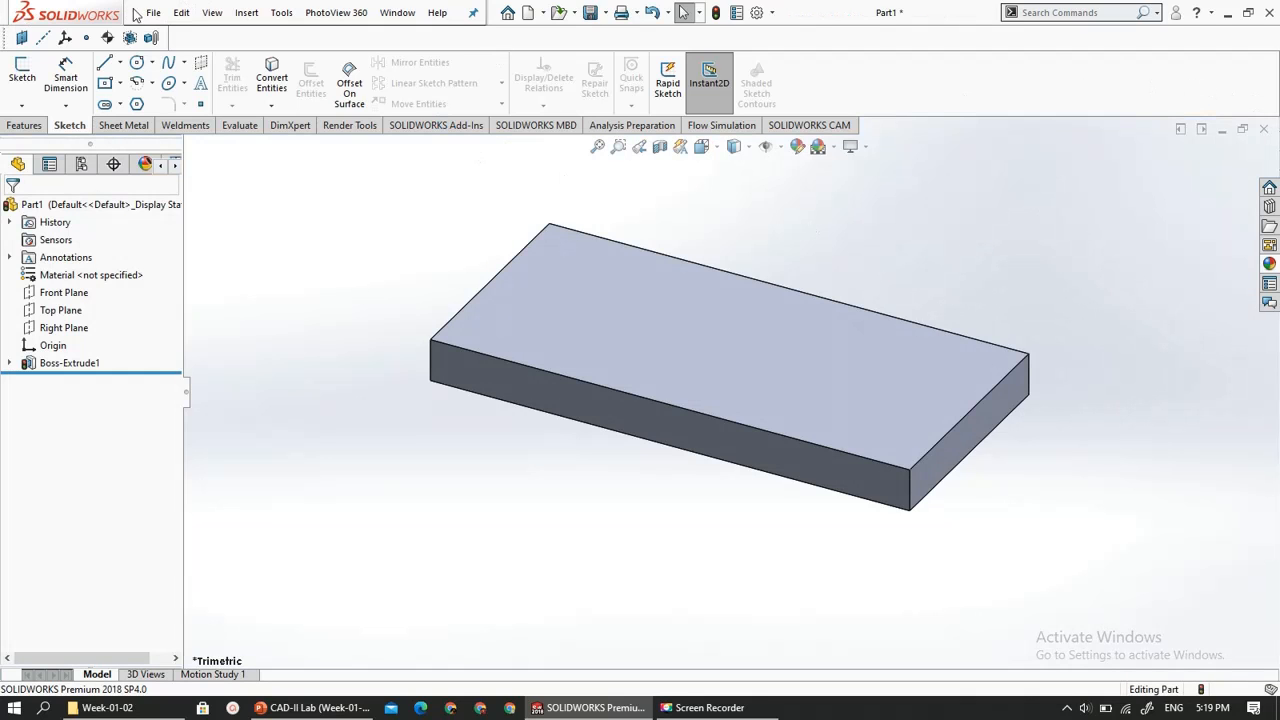
pyautogui.click(153, 12)
pyautogui.click(165, 59)
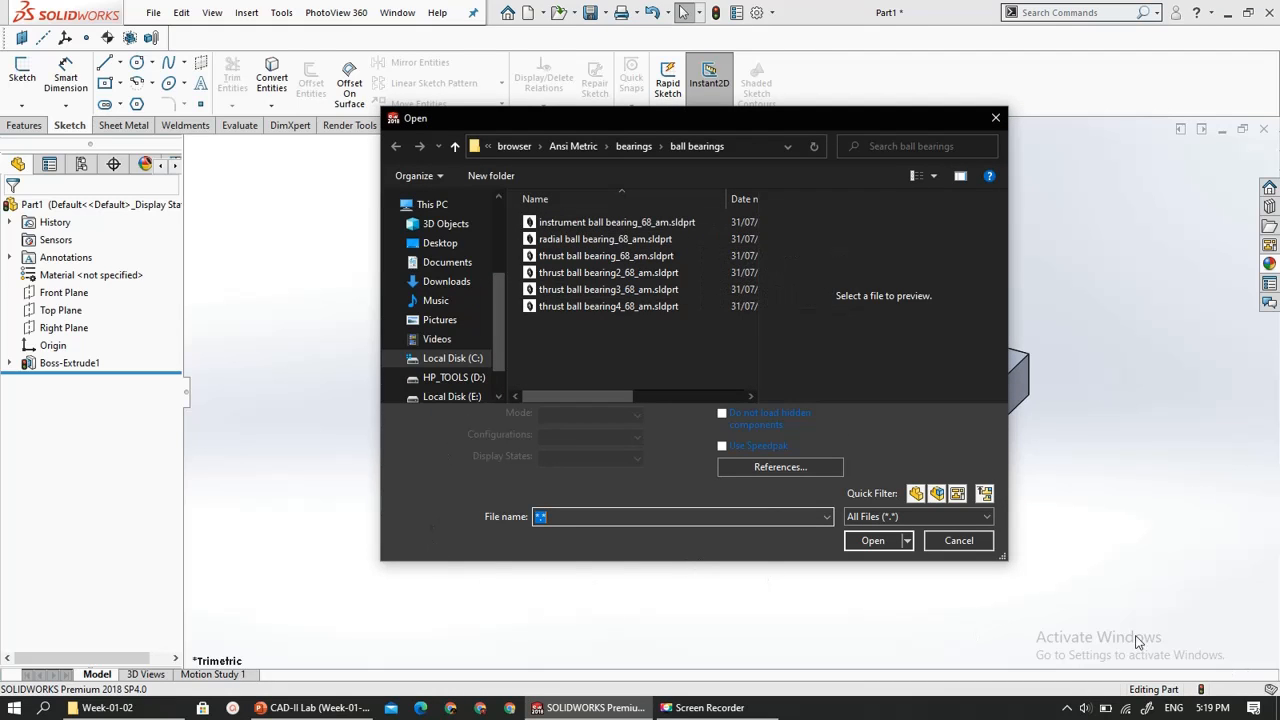
pyautogui.click(959, 541)
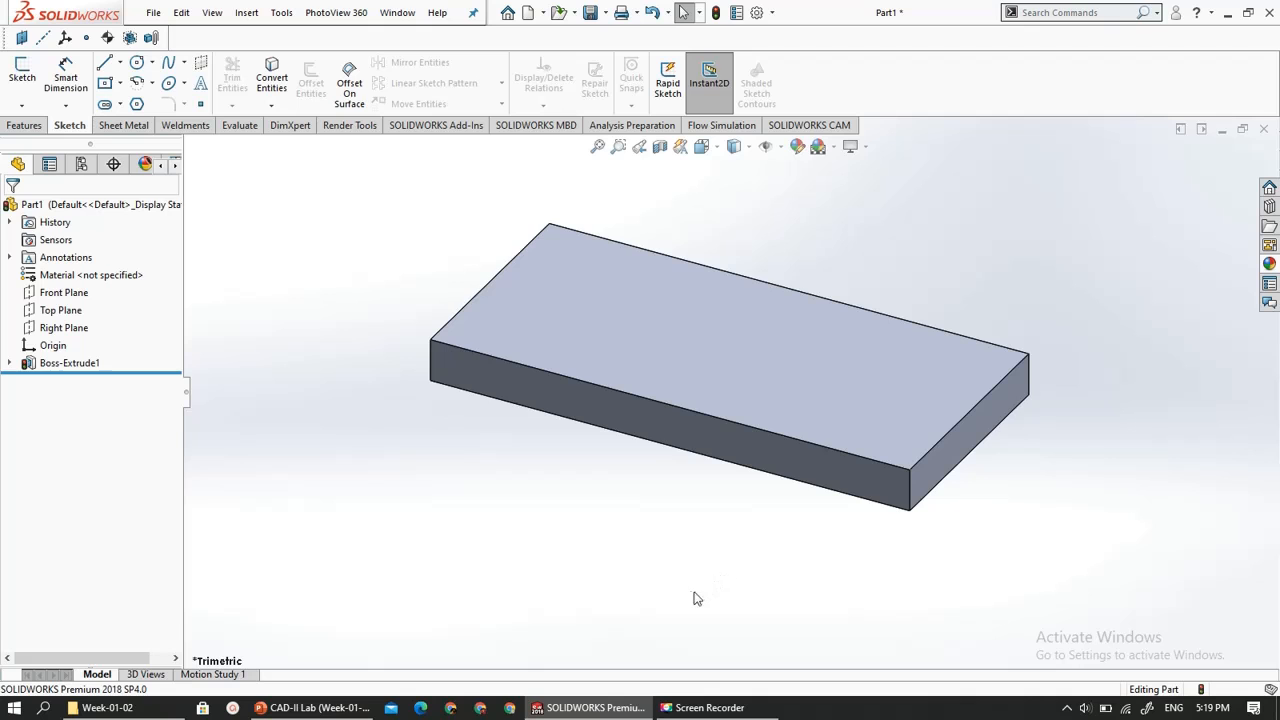
pyautogui.click(333, 710)
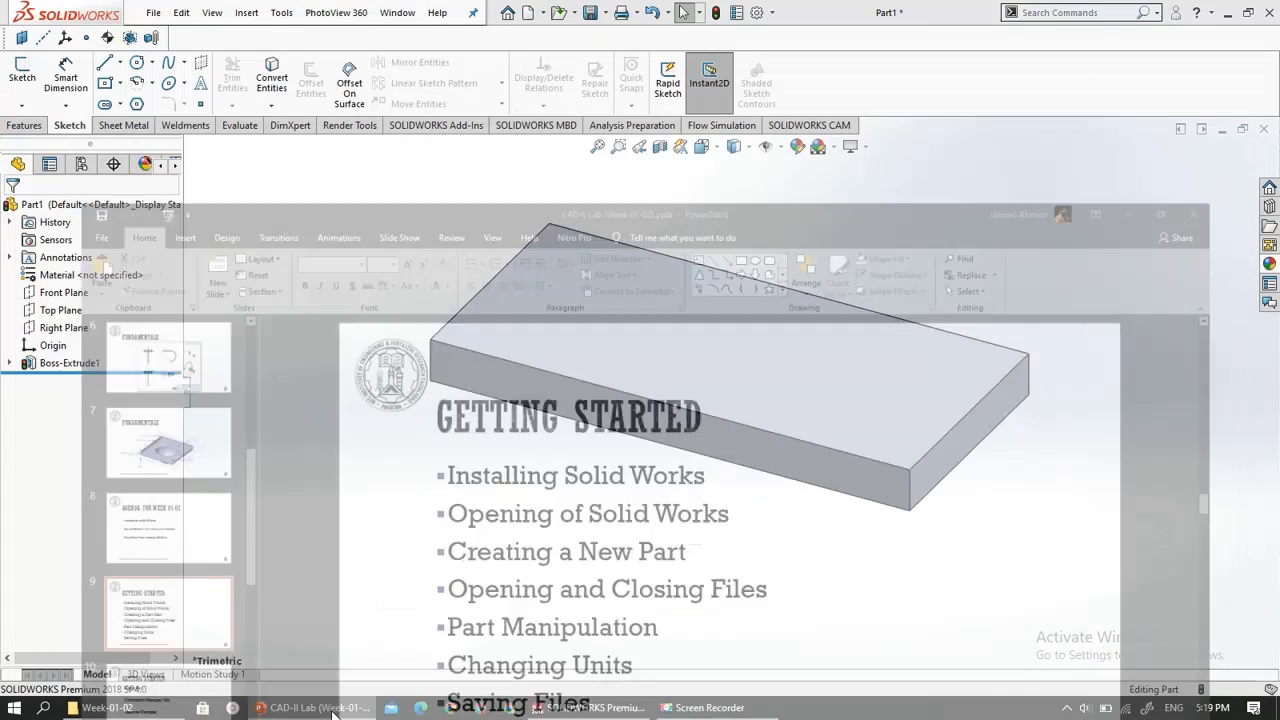
pyautogui.click(333, 710)
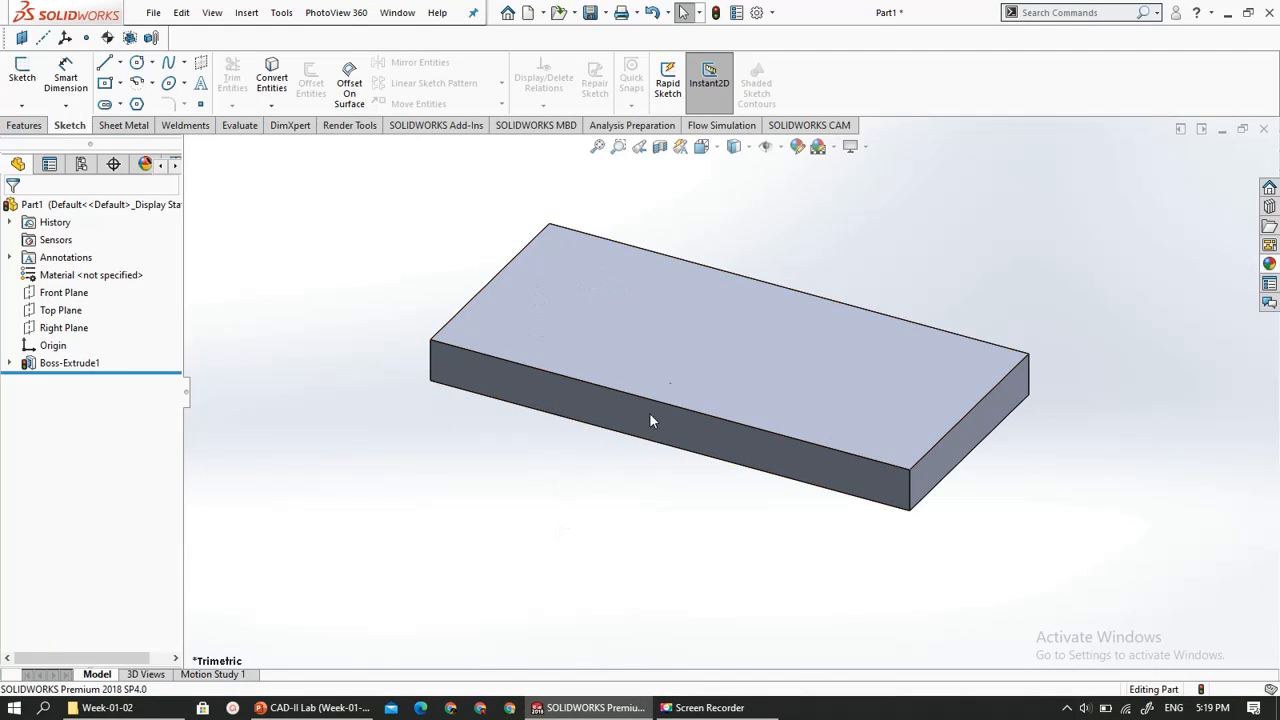
# - Show the Right Plane in the block part
pyautogui.moveTo(551, 490); pyautogui.dragTo(723, 374, button='middle')
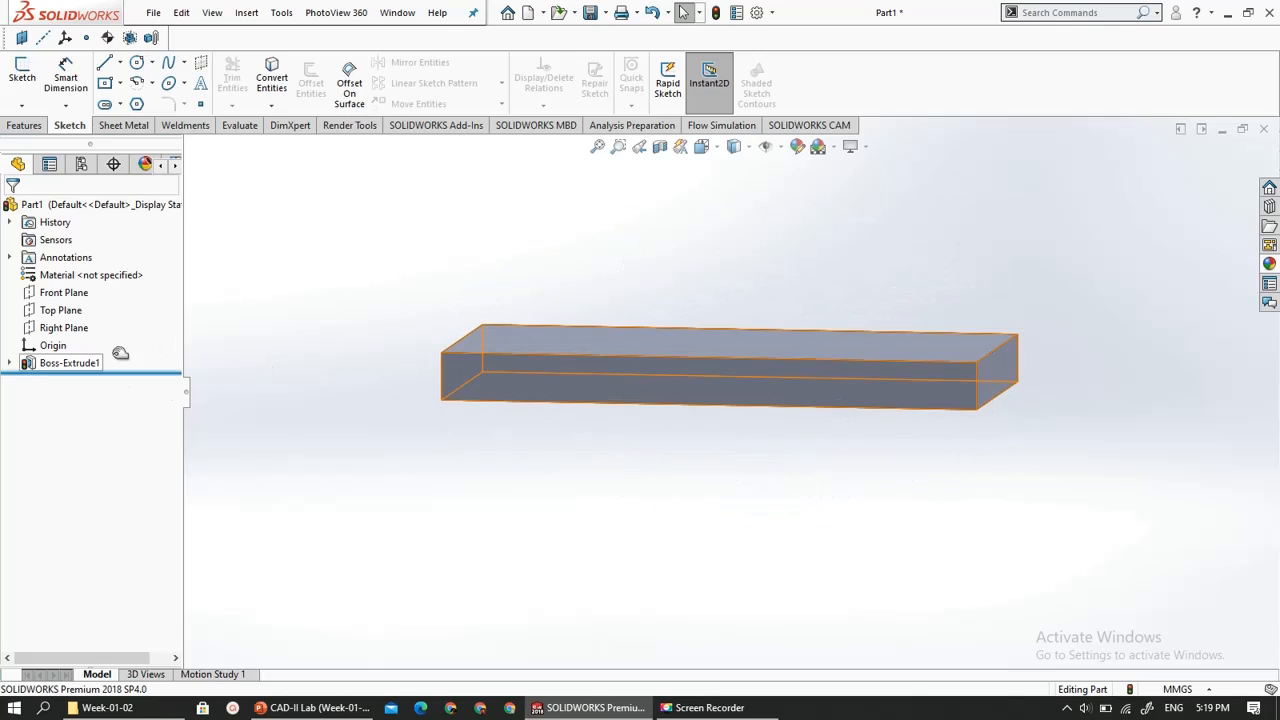
pyautogui.click(66, 328)
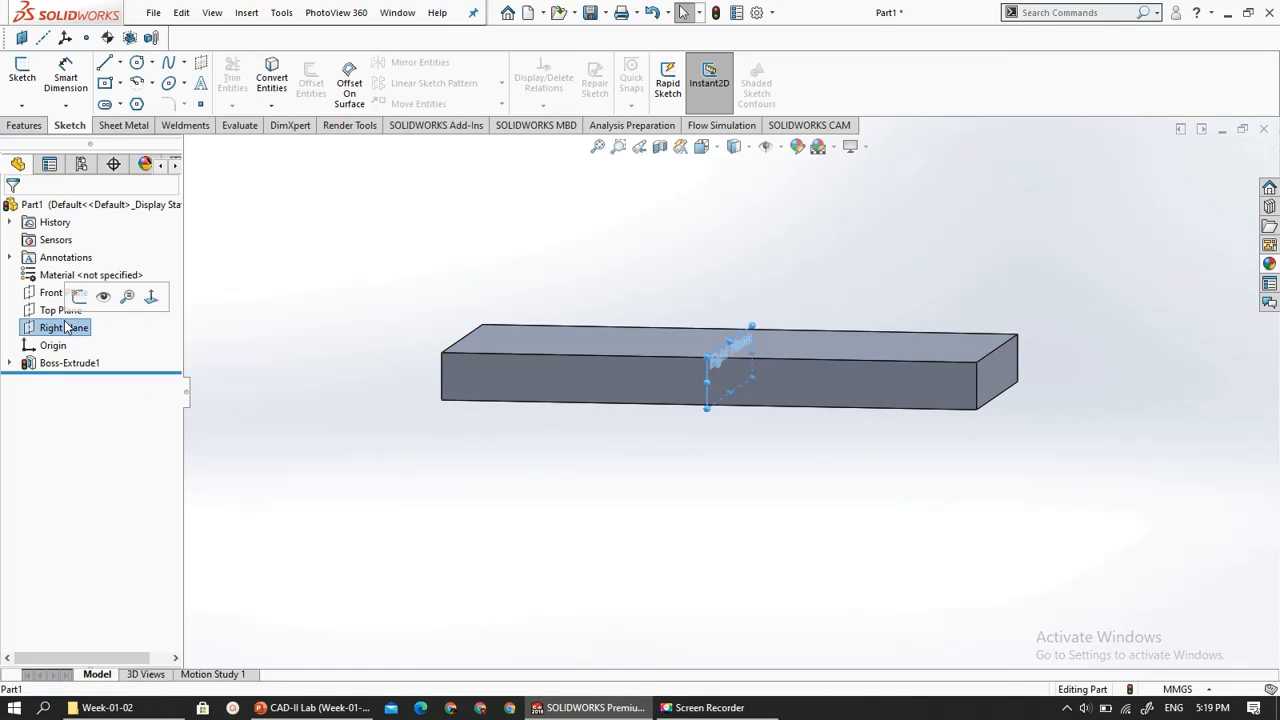
pyautogui.click(101, 298)
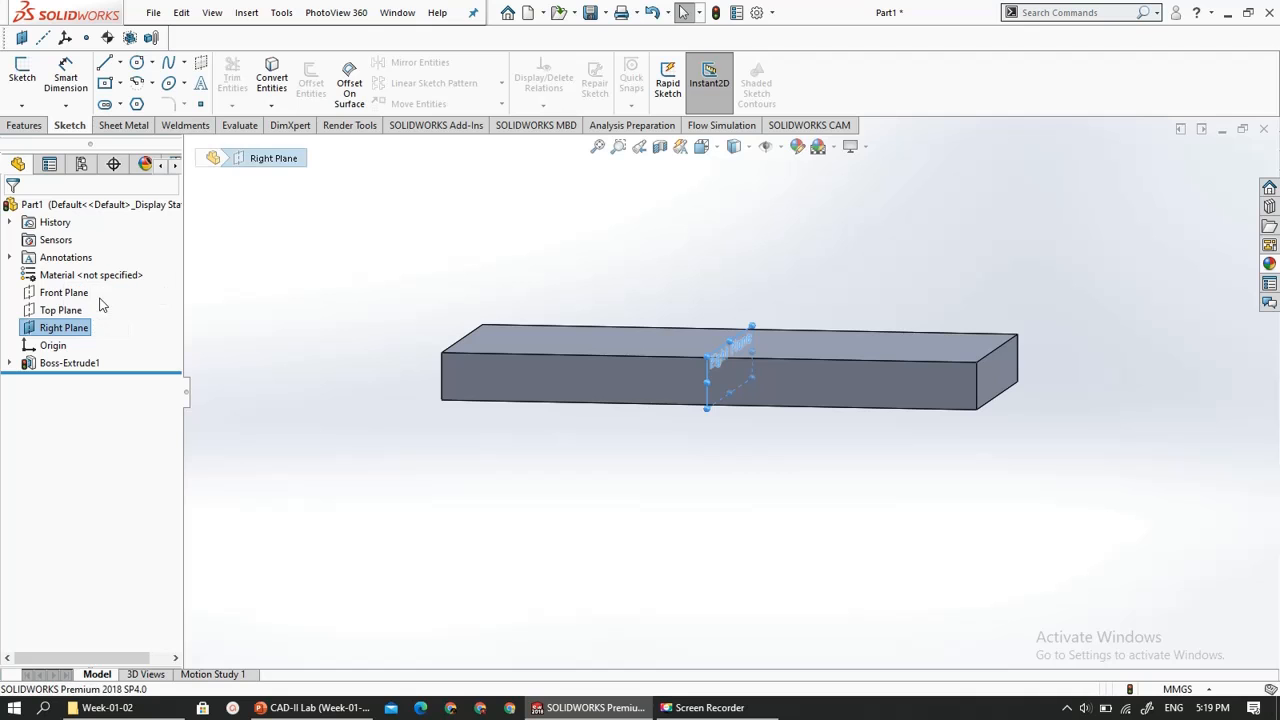
pyautogui.press('Escape')
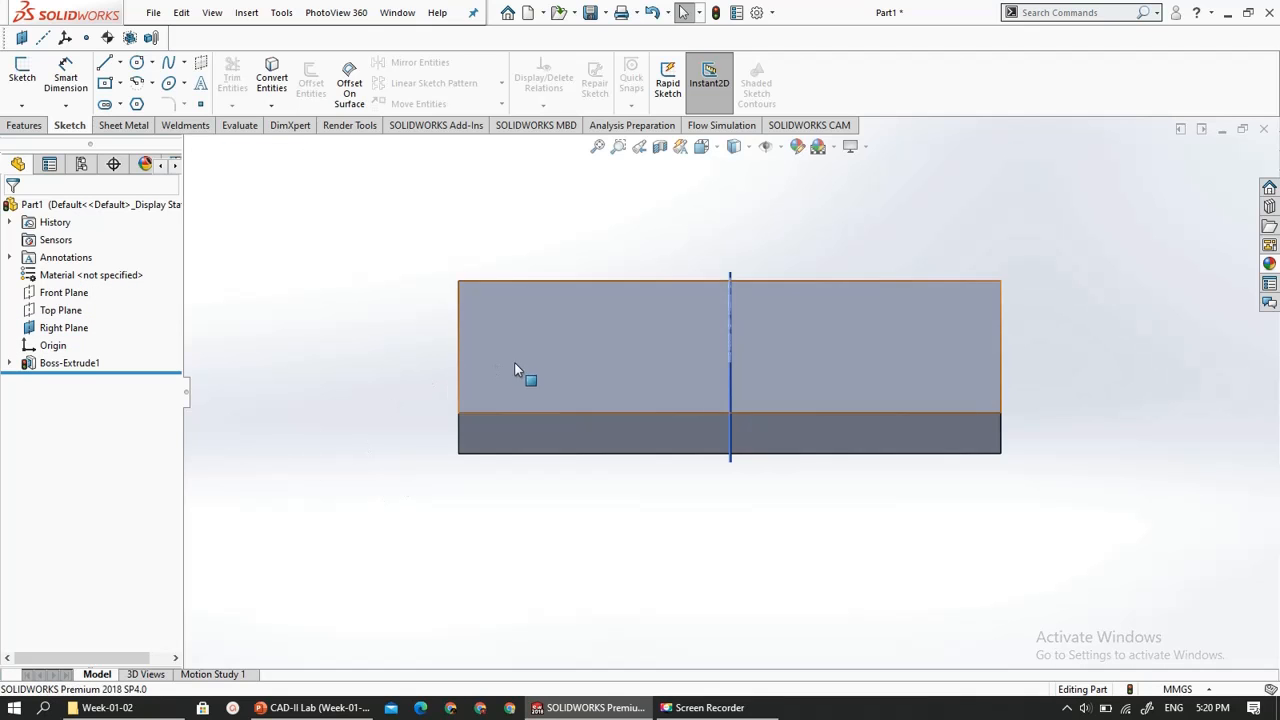
pyautogui.moveTo(514, 370); pyautogui.dragTo(523, 334, button='middle')
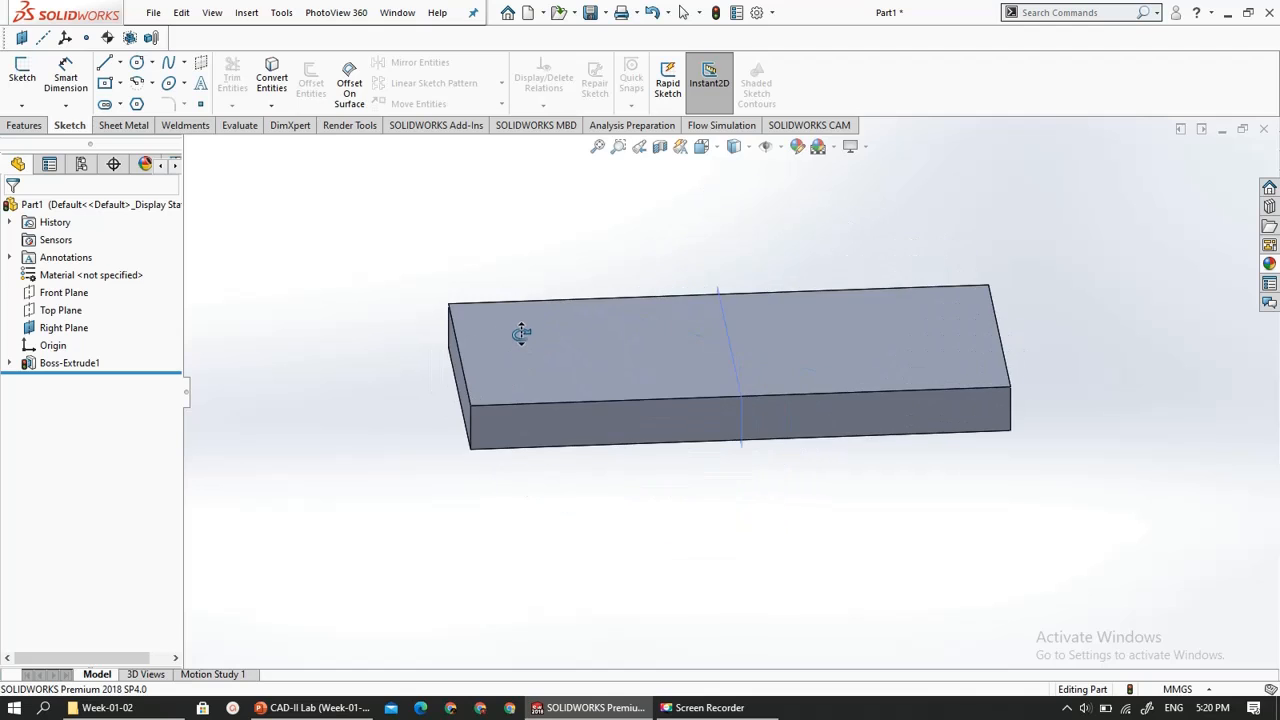
# - Turn on Perspective, RealView Graphics and Shadows In Shaded Mode for the display of the block
pyautogui.moveTo(752, 146)
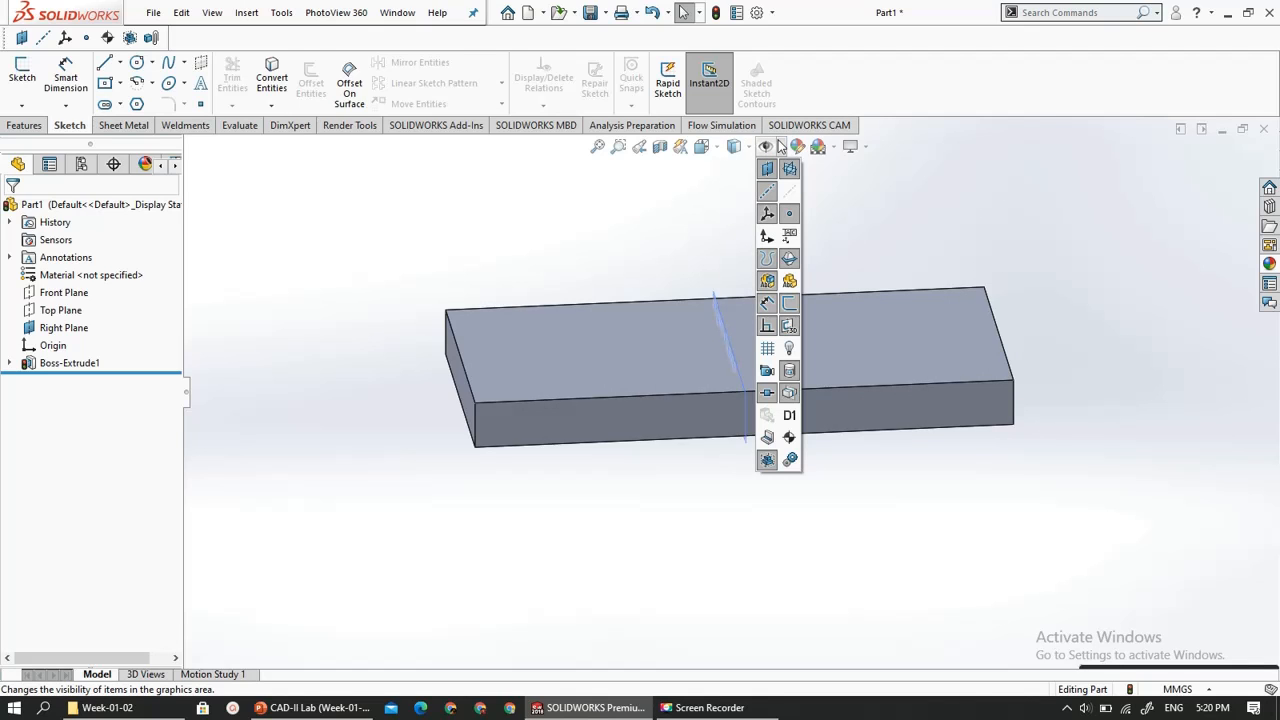
pyautogui.click(781, 146)
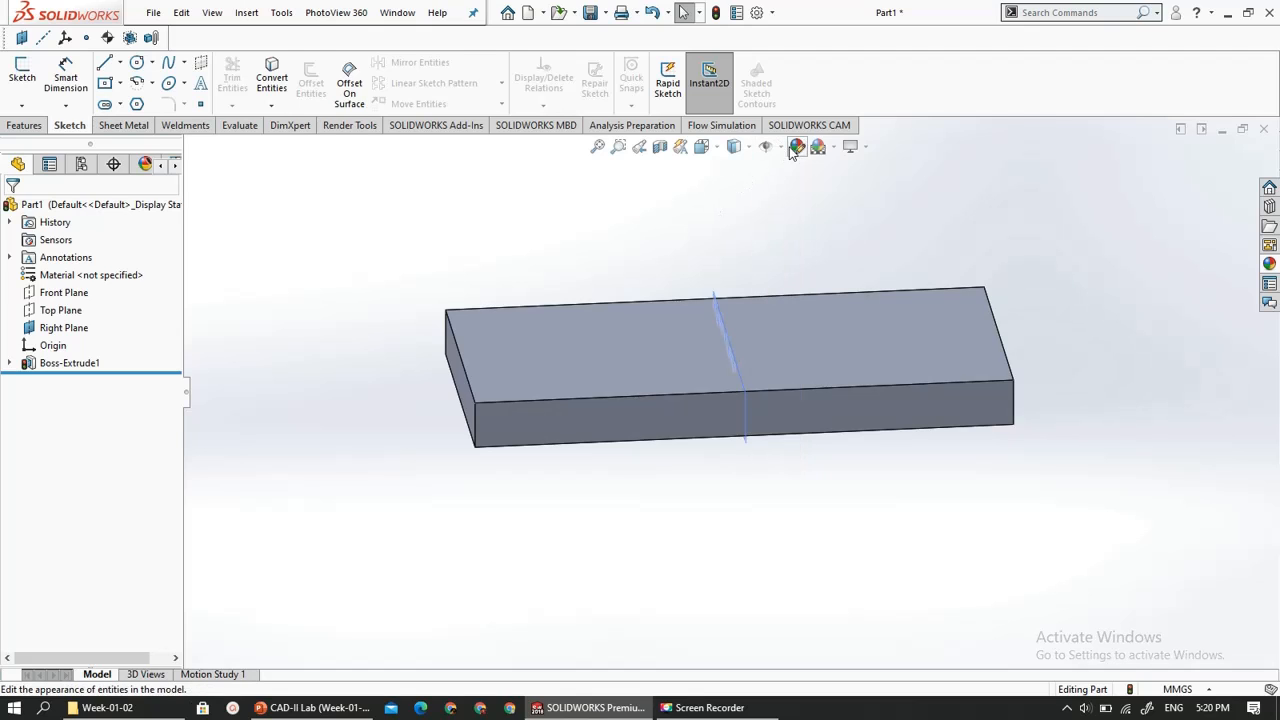
pyautogui.click(867, 147)
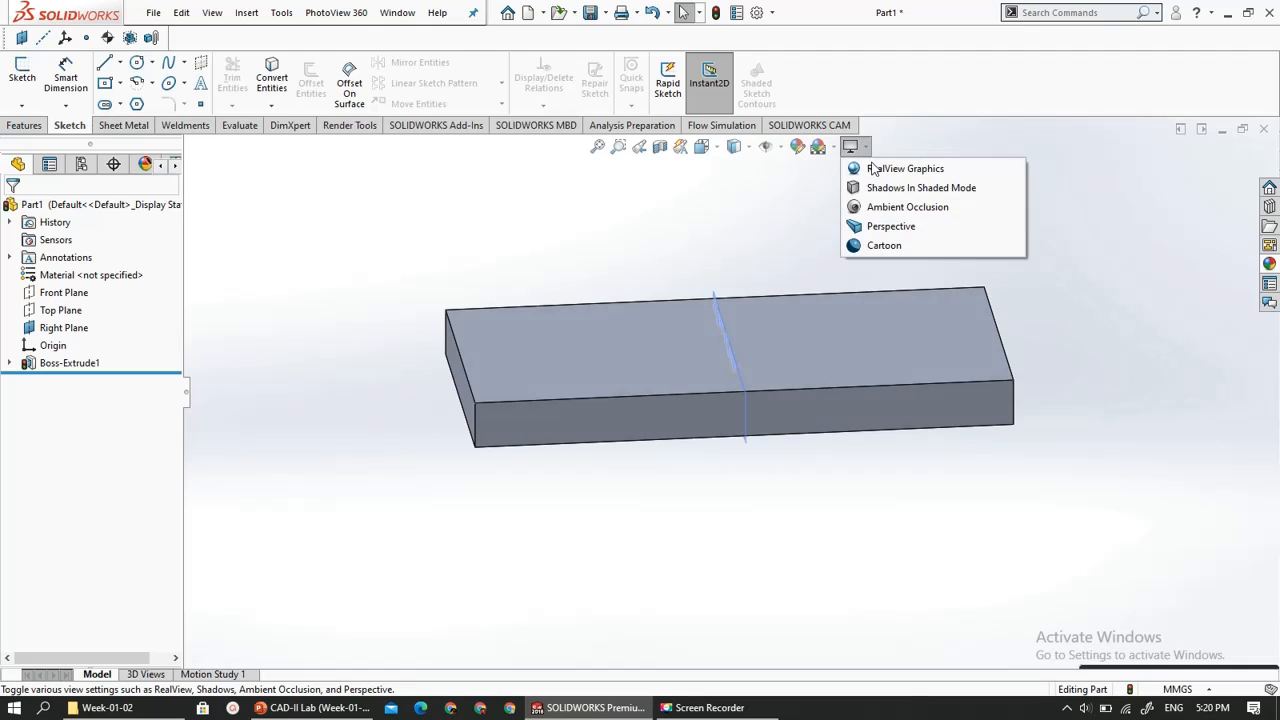
pyautogui.click(892, 228)
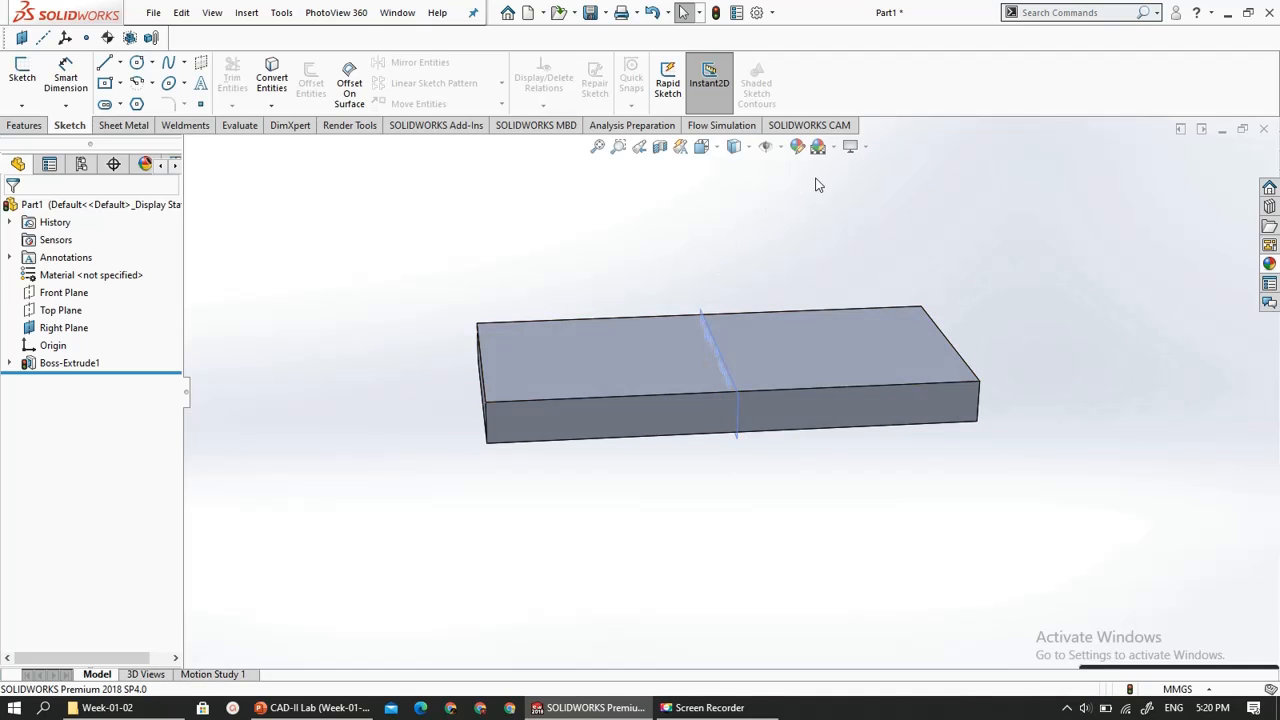
pyautogui.click(865, 148)
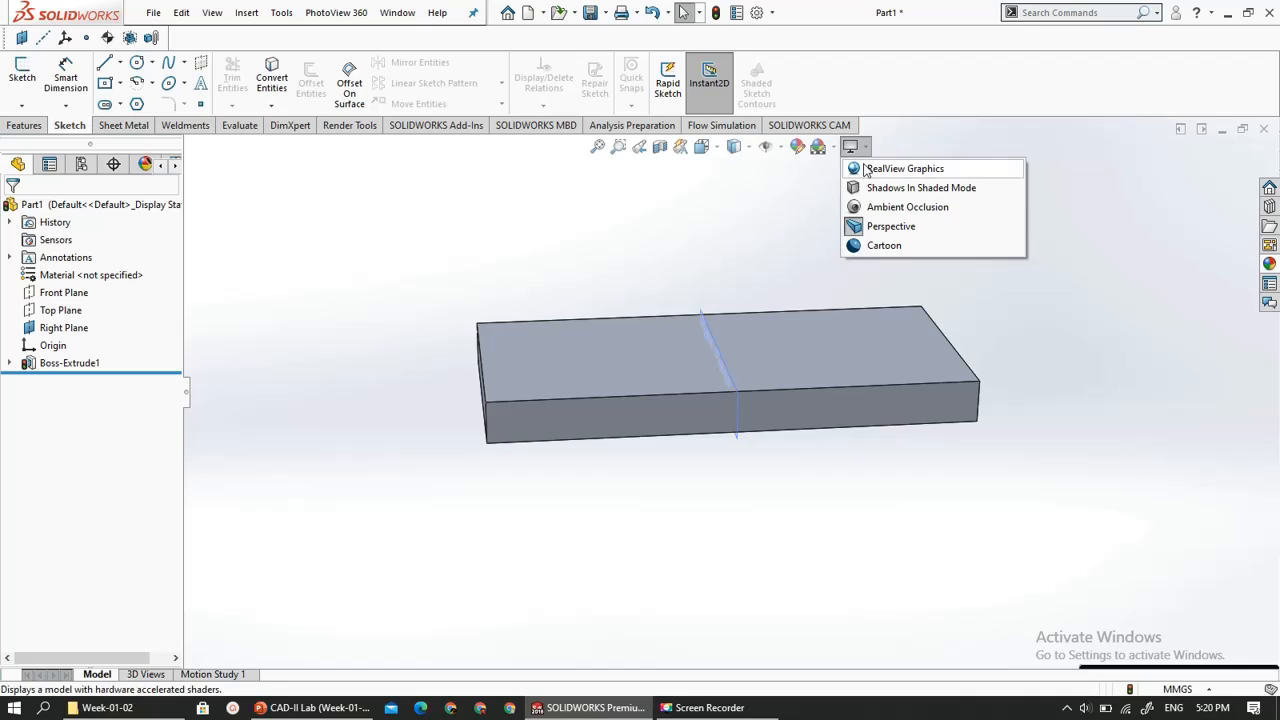
pyautogui.click(864, 168)
pyautogui.click(865, 148)
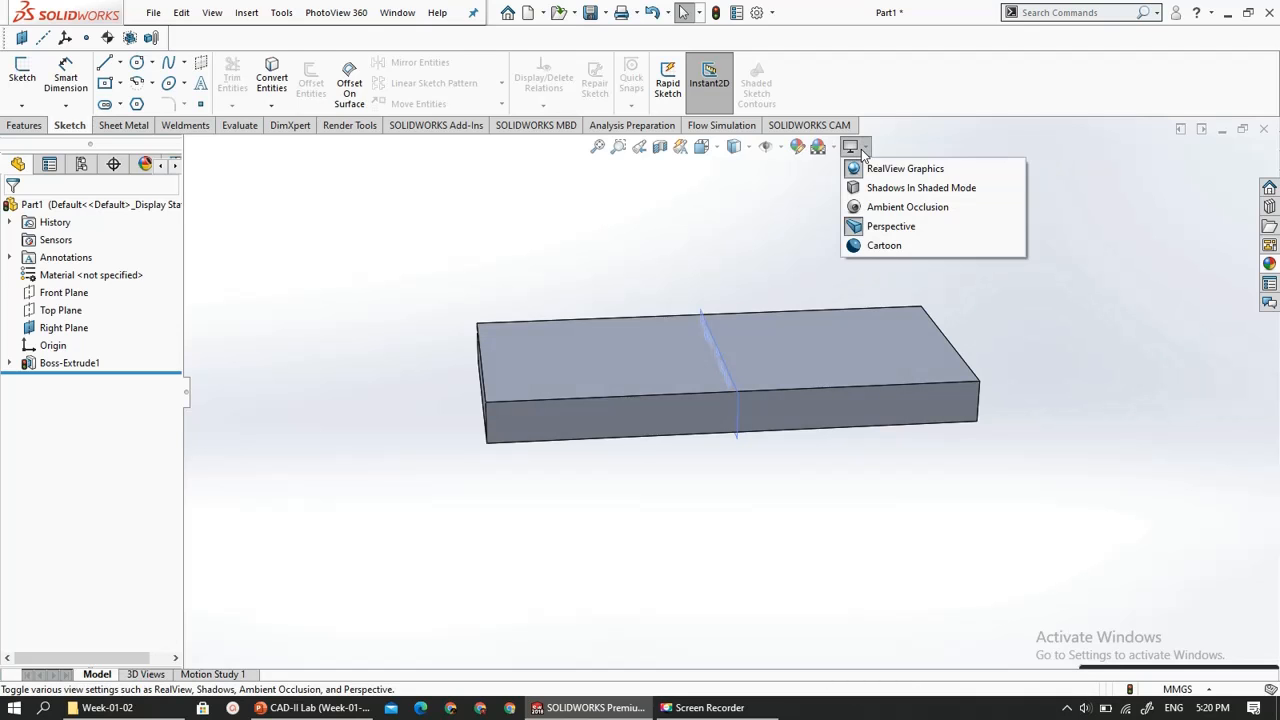
pyautogui.click(863, 188)
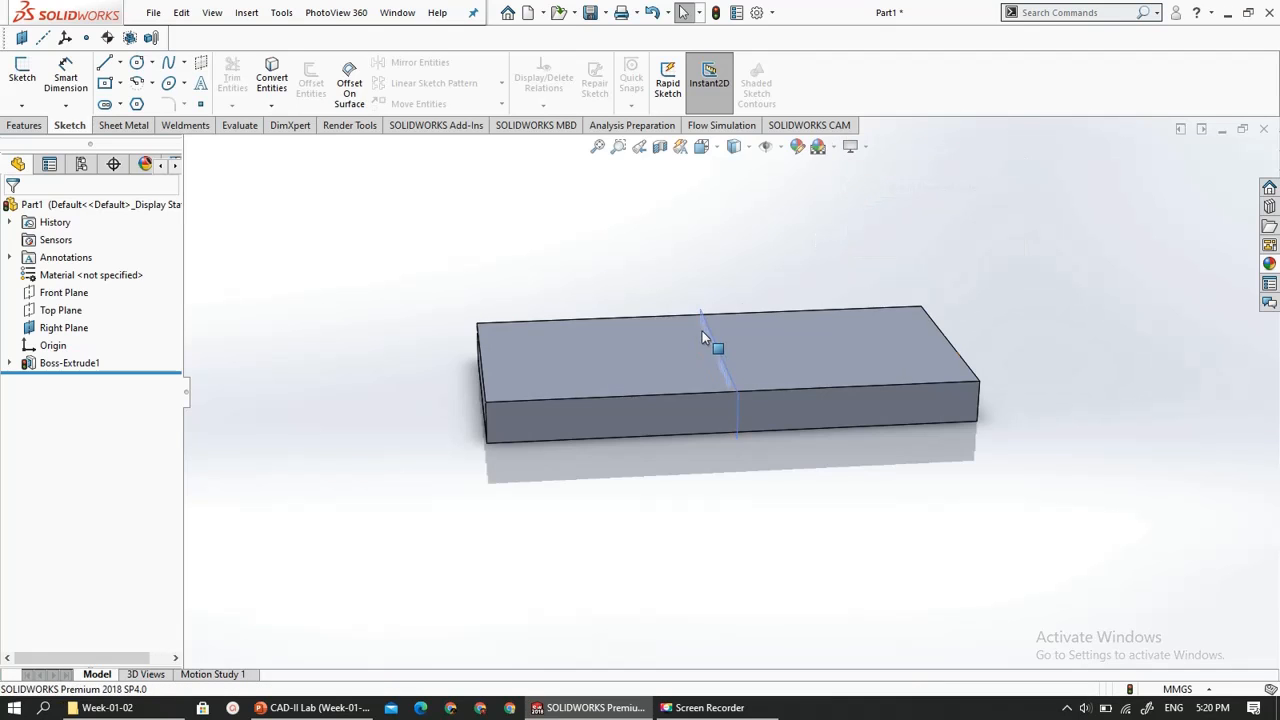
pyautogui.scroll(-3, 595, 366)
pyautogui.scroll(5, 595, 366)
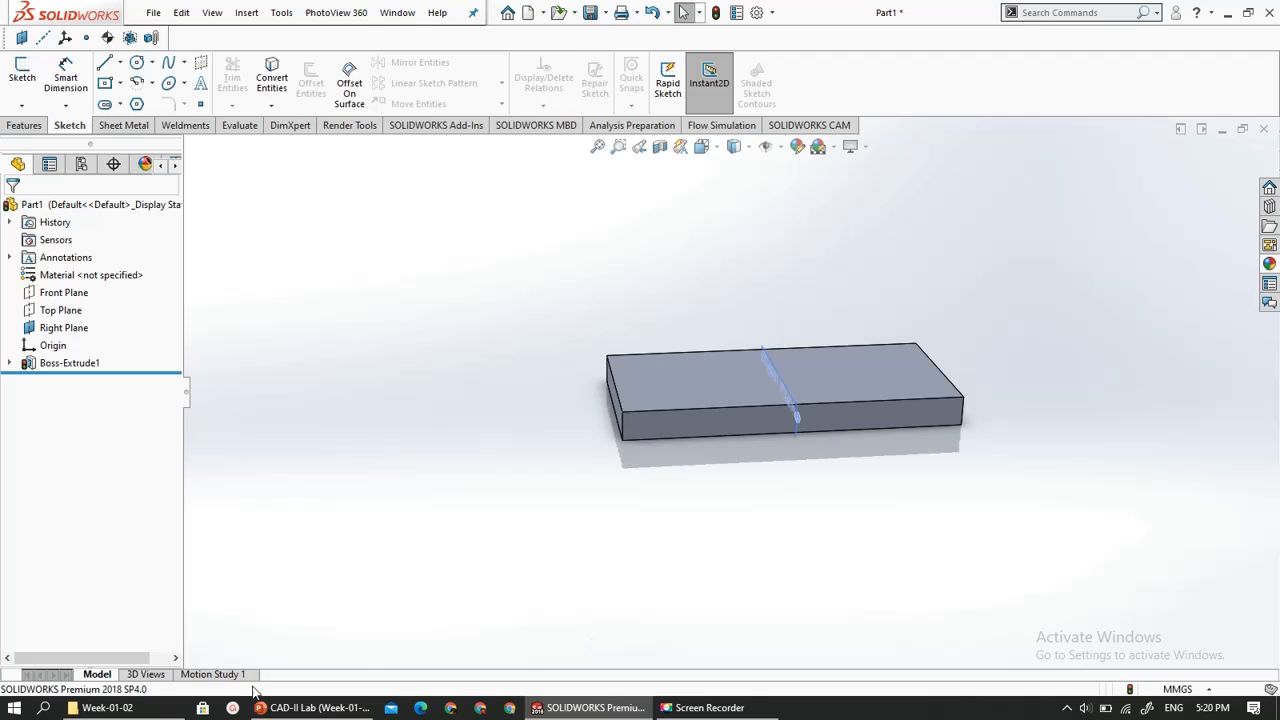
# - Check the Getting Started slide in PowerPoint, and back in SOLIDWORKS set the part's unit system to IPS (inch, pound, second)
pyautogui.click(290, 708)
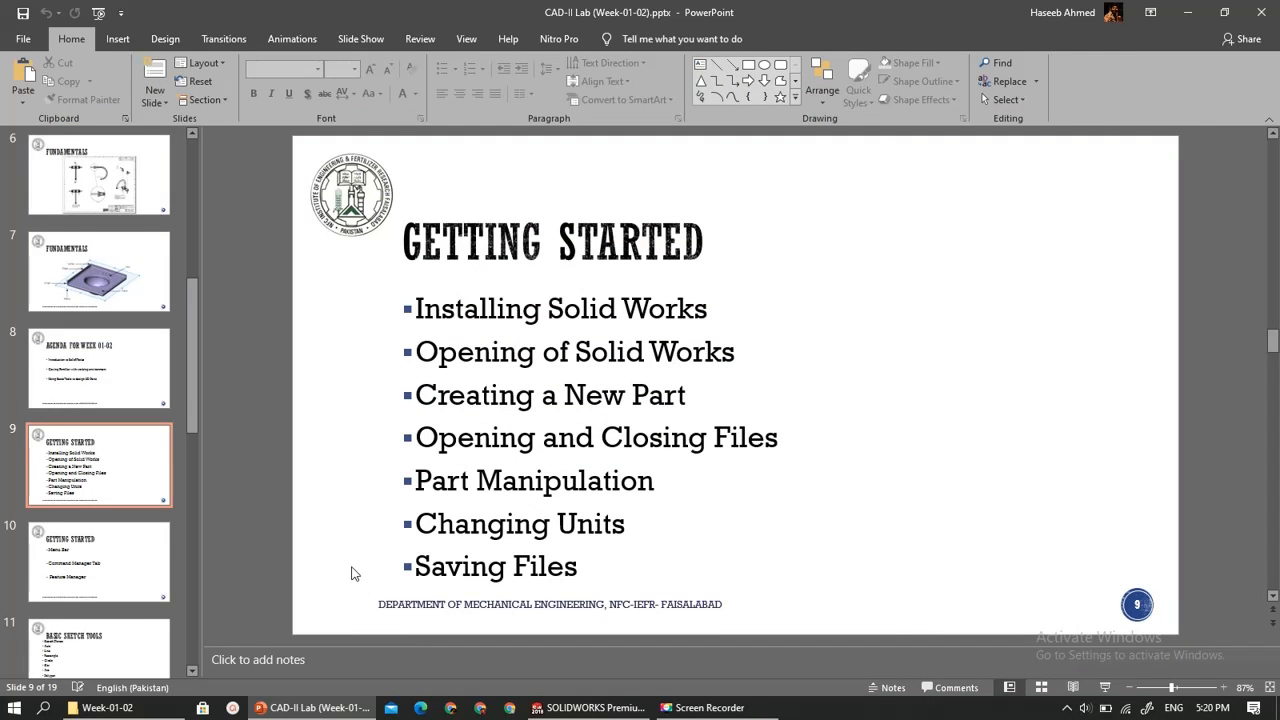
pyautogui.click(318, 705)
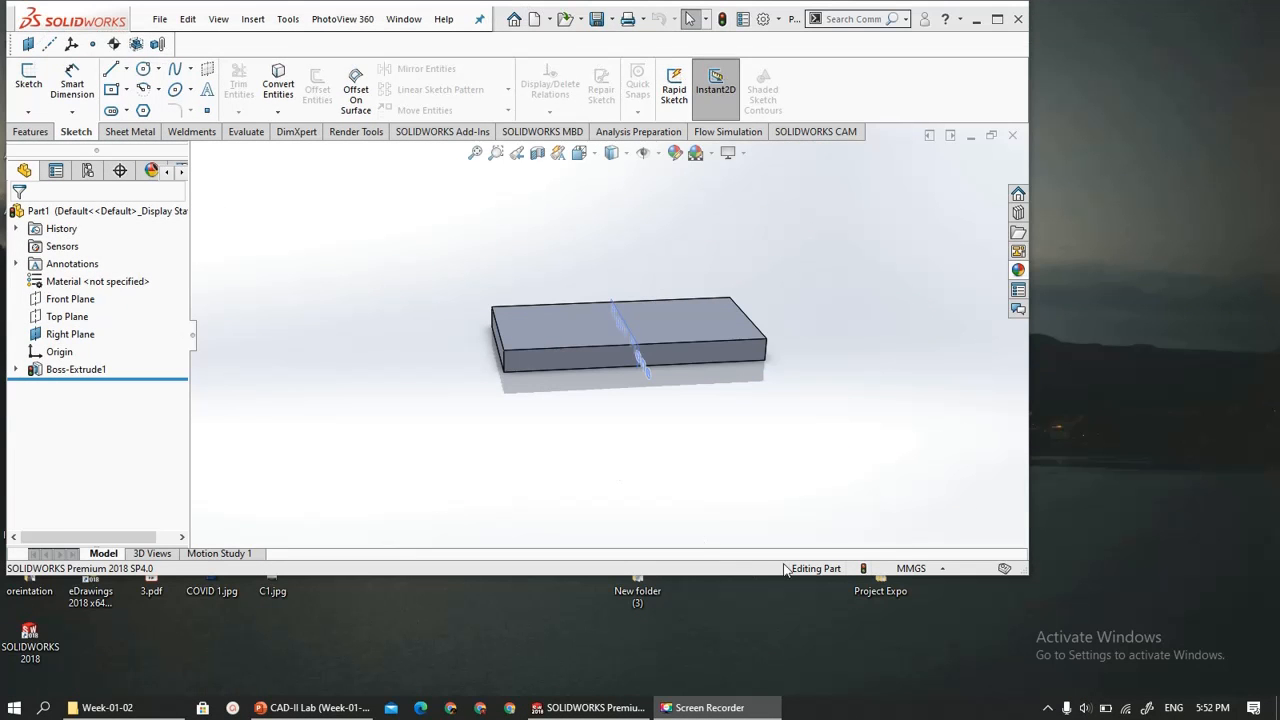
pyautogui.click(910, 568)
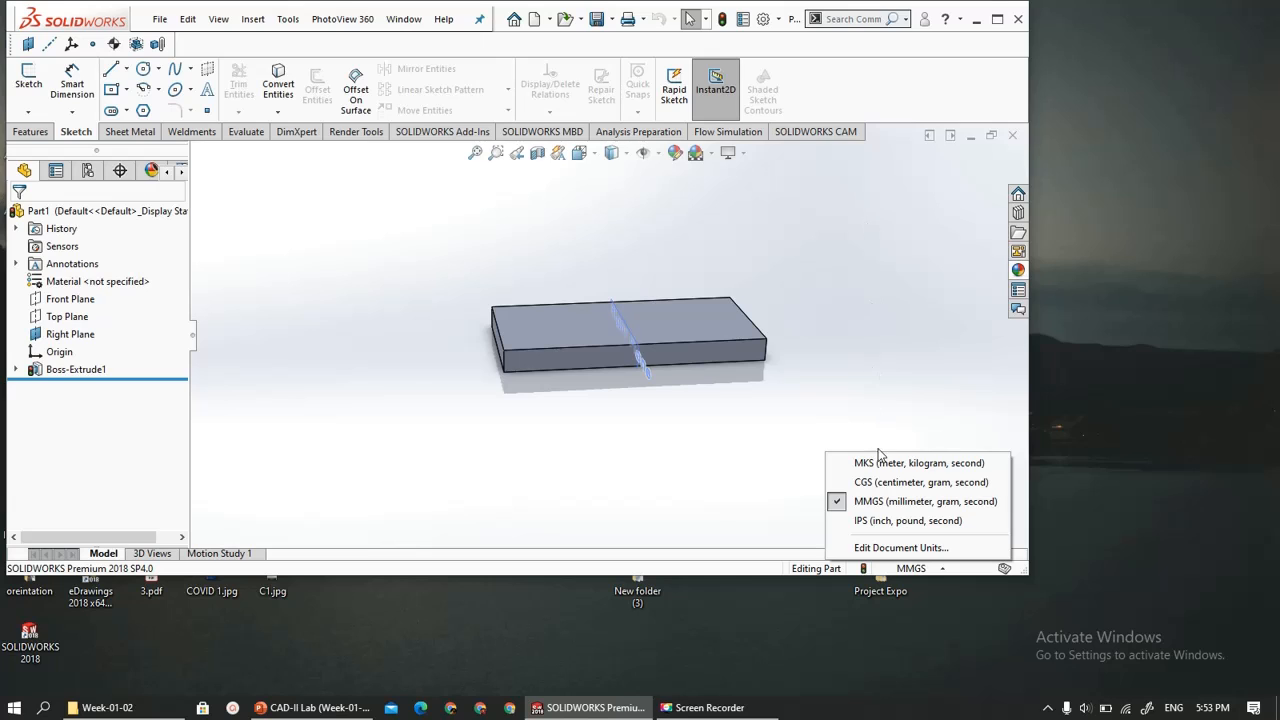
pyautogui.click(885, 520)
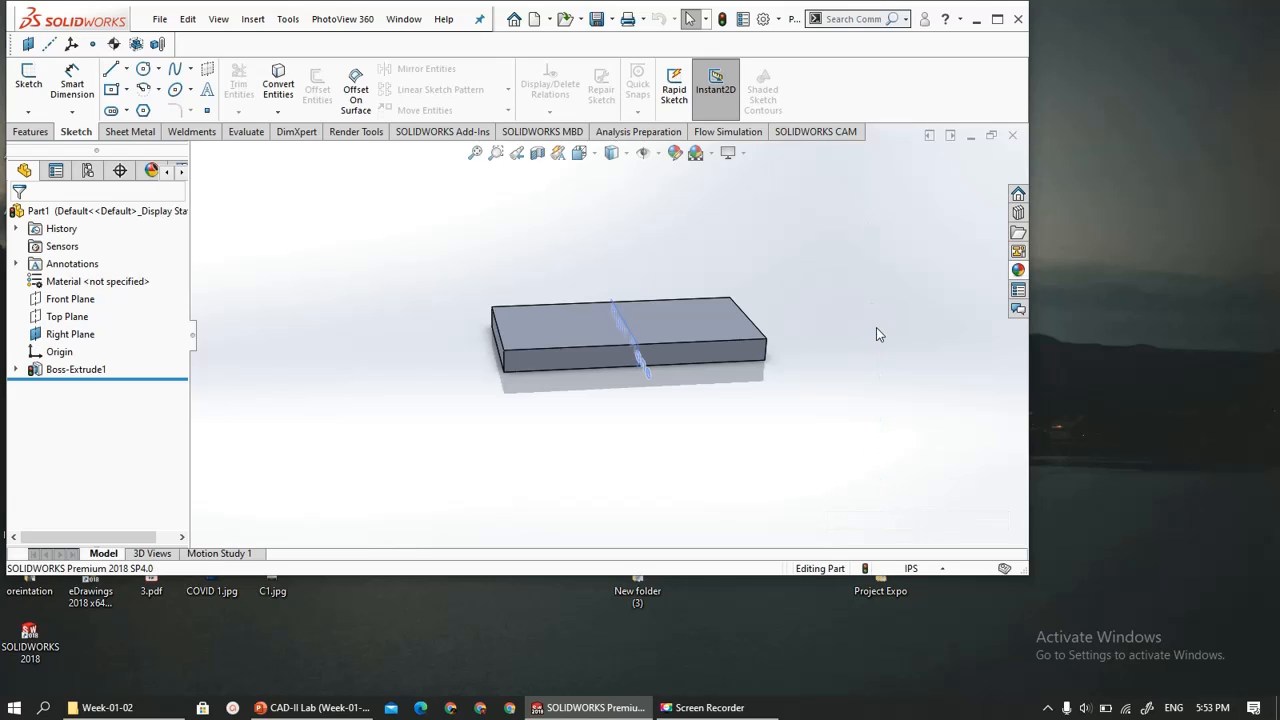
# - Maximize the SOLIDWORKS window and review the Units page of the document properties
pyautogui.click(996, 19)
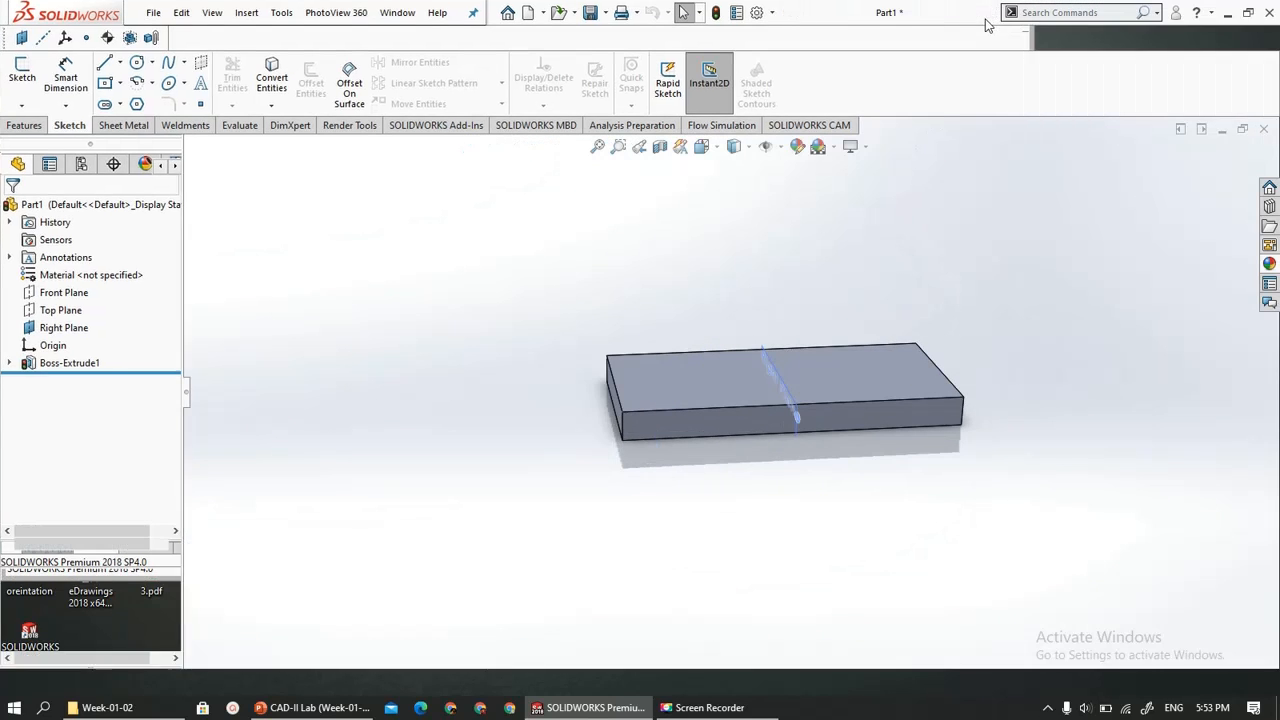
pyautogui.click(757, 12)
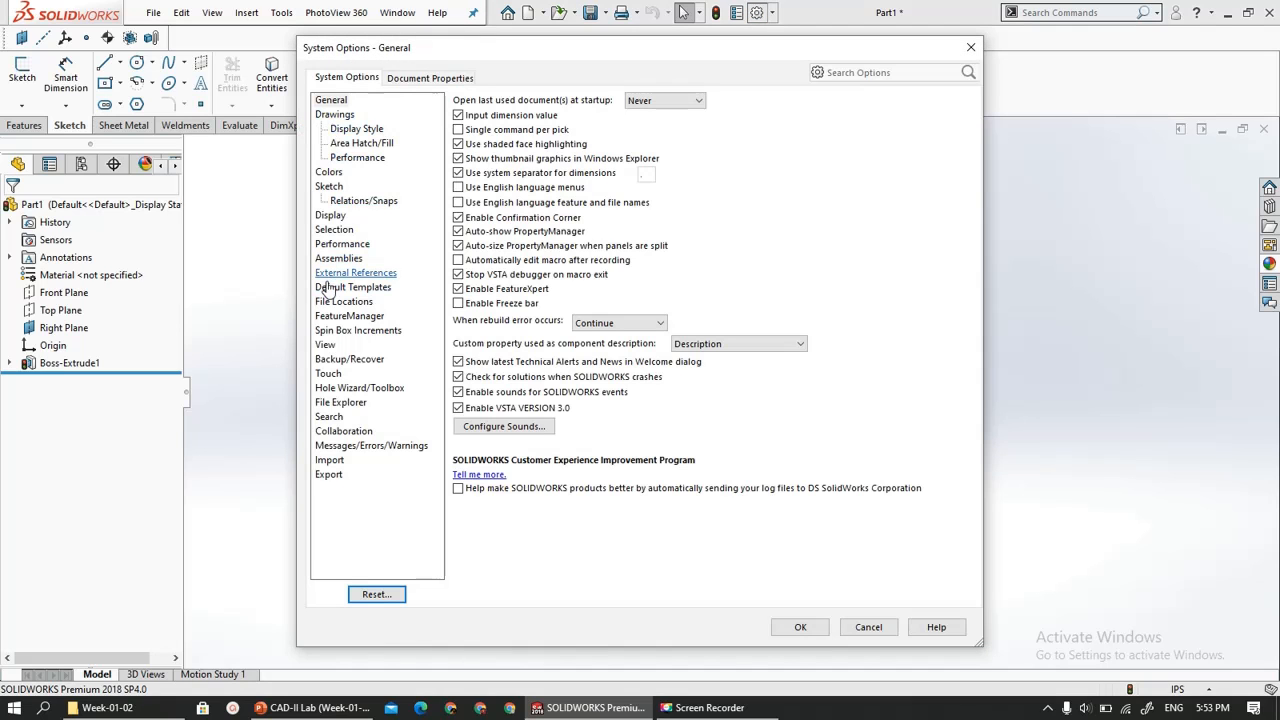
pyautogui.click(420, 79)
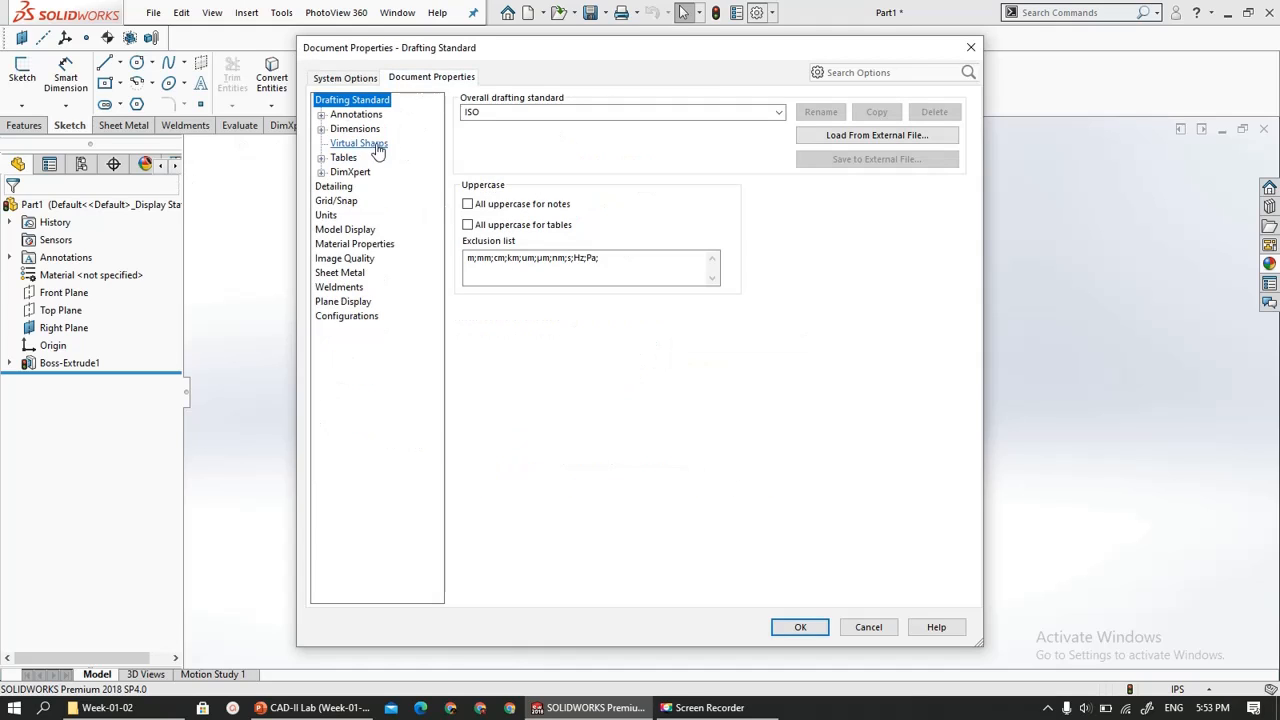
pyautogui.click(327, 215)
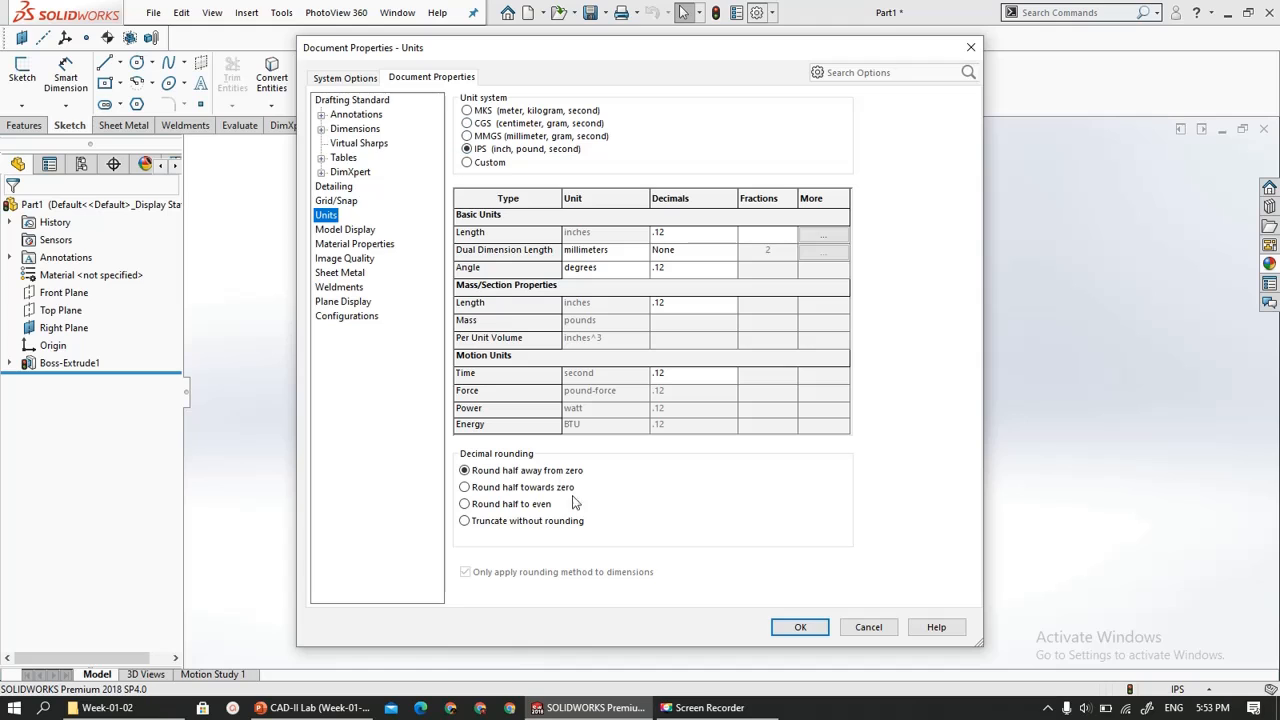
pyautogui.click(801, 627)
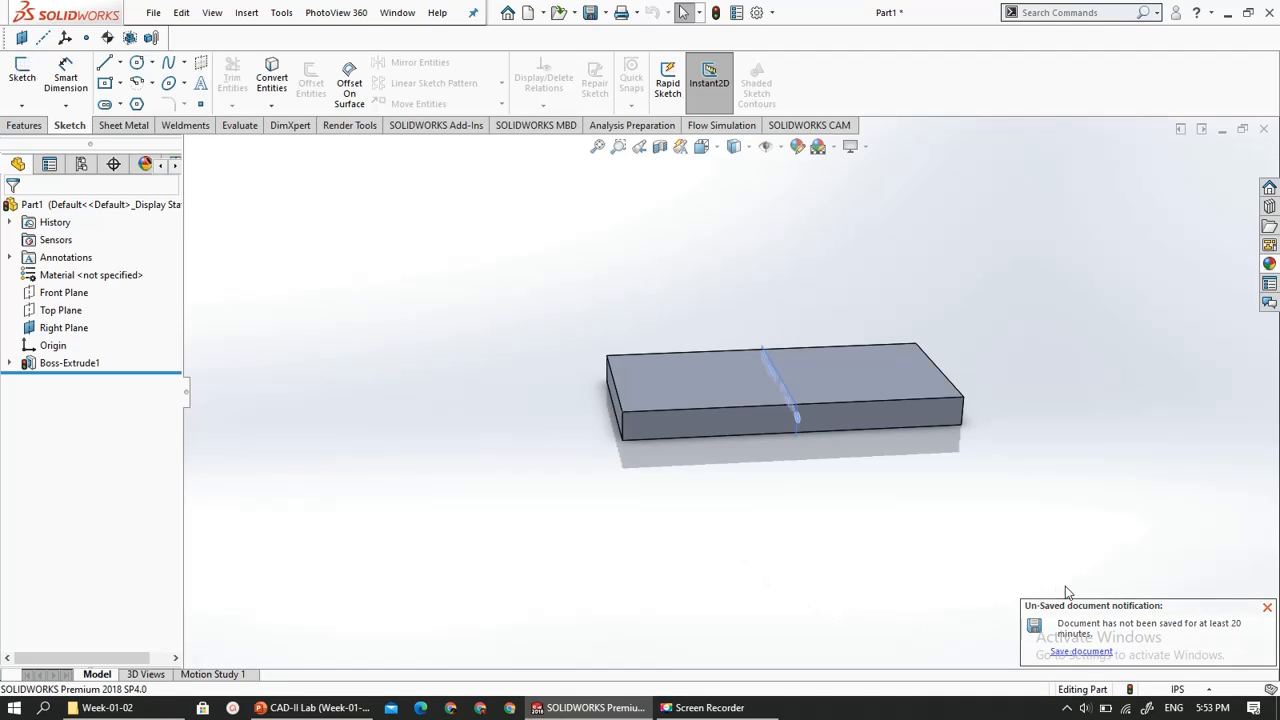
# - Dismiss the unsaved-document notification and switch to PowerPoint to view slide 10 of the presentation
pyautogui.click(1267, 609)
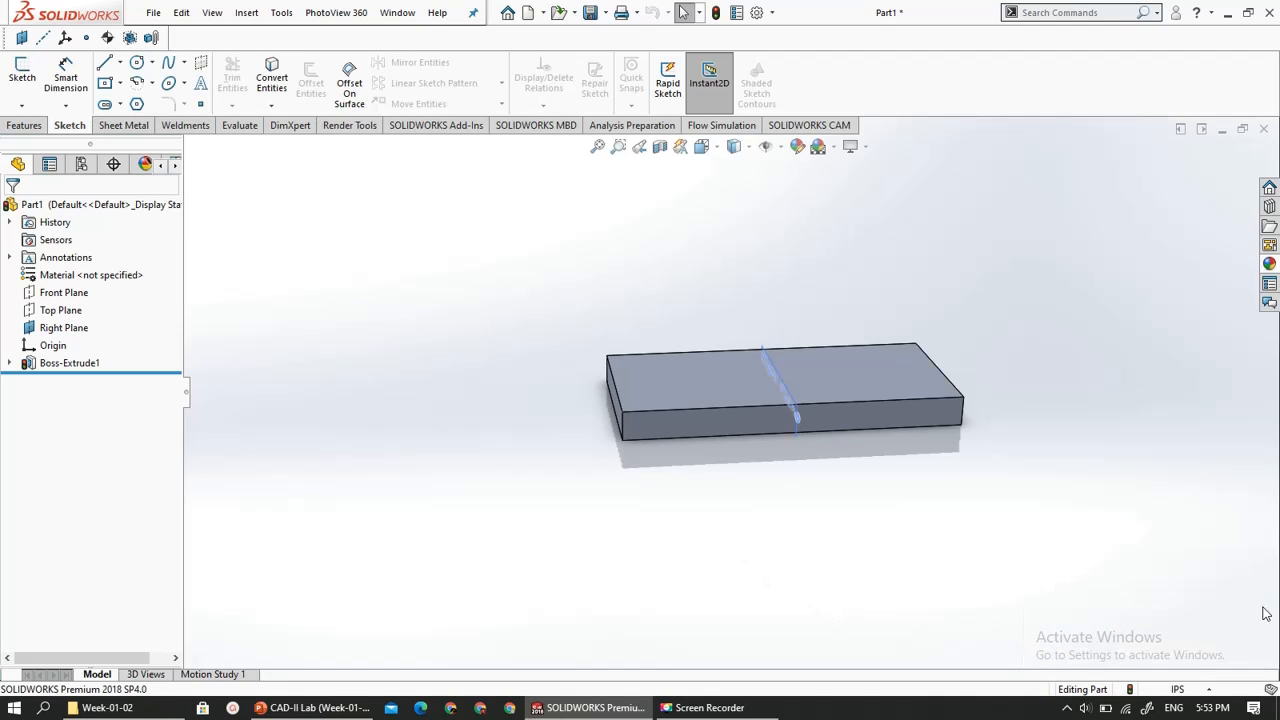
pyautogui.click(312, 707)
pyautogui.scroll(2, 452, 560)
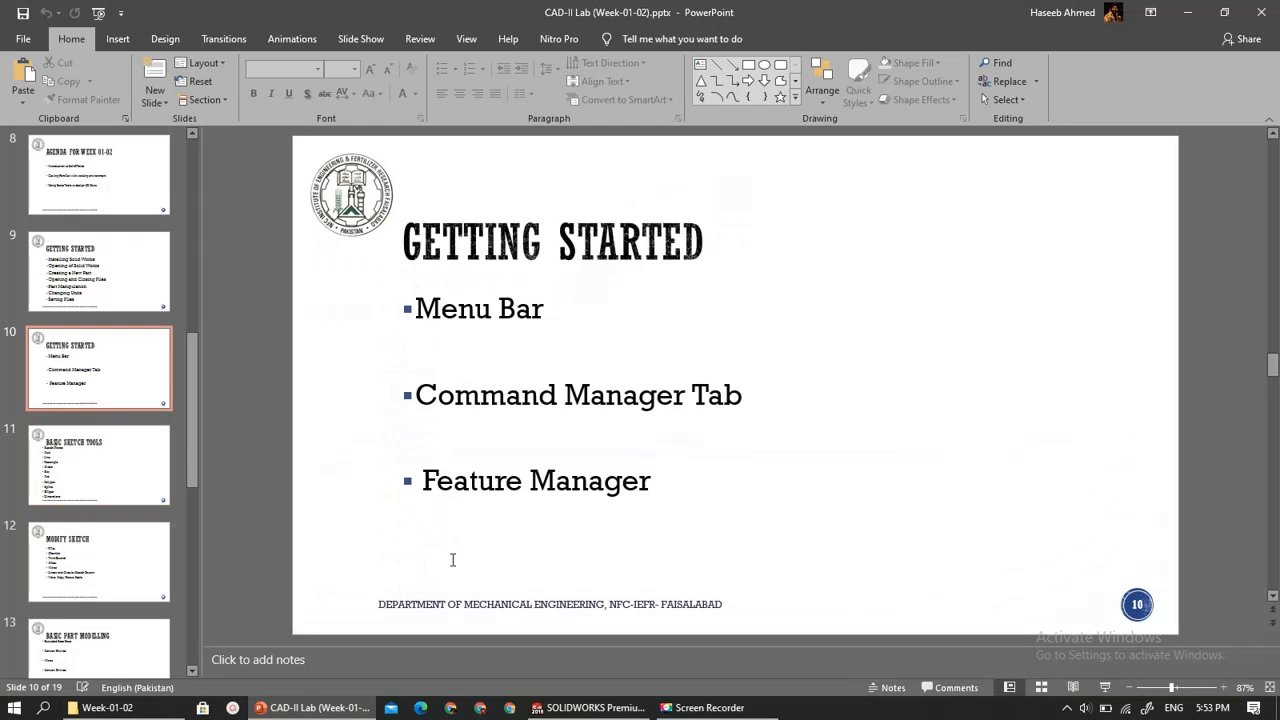
# - Advance the presentation to the Basic Sketch Tools slide and switch back to SOLIDWORKS
pyautogui.scroll(-1, 452, 563)
pyautogui.scroll(-1, 391, 517)
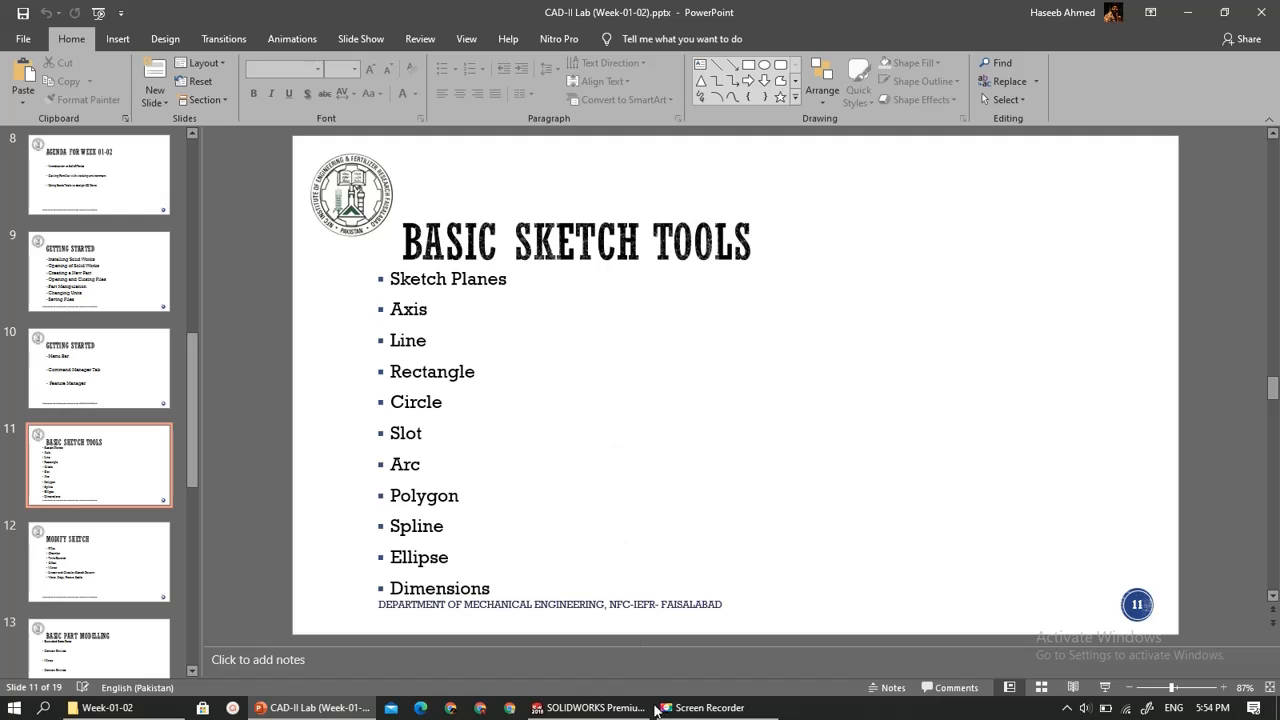
pyautogui.click(589, 709)
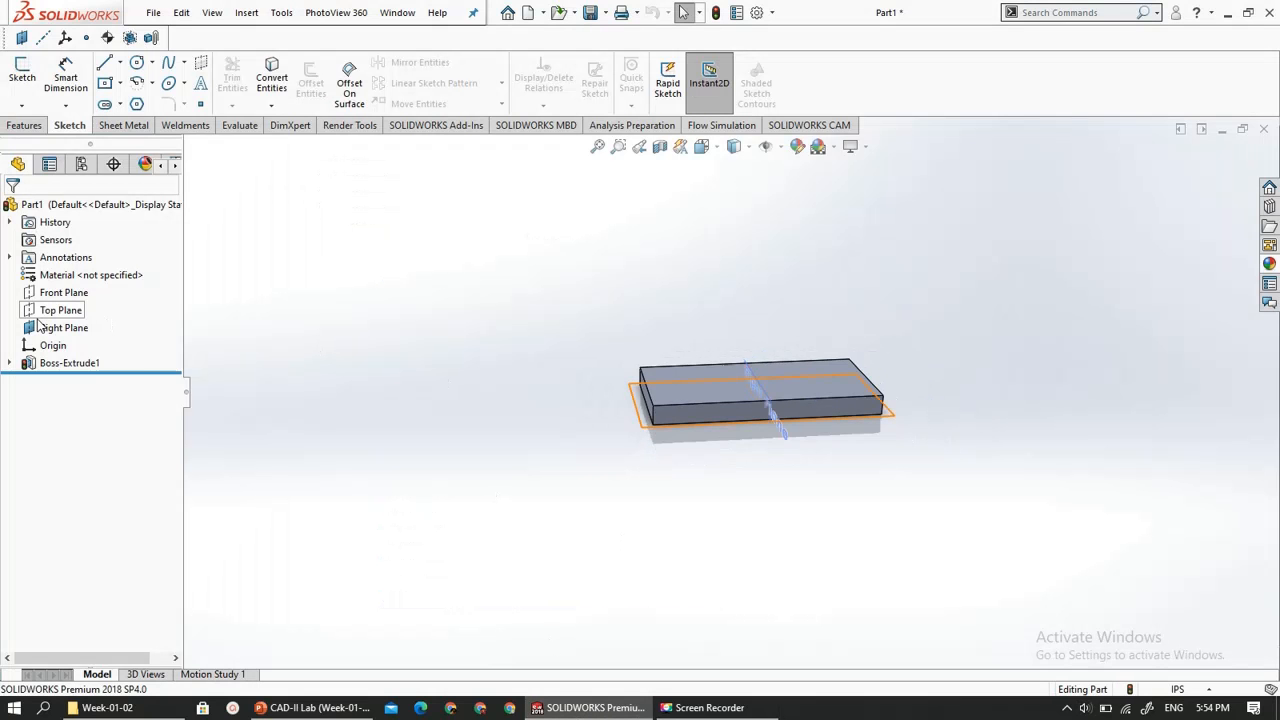
# - Delete the block's boss-extrude feature and confirm the deletion
pyautogui.click(66, 368)
pyautogui.rightClick(66, 368)
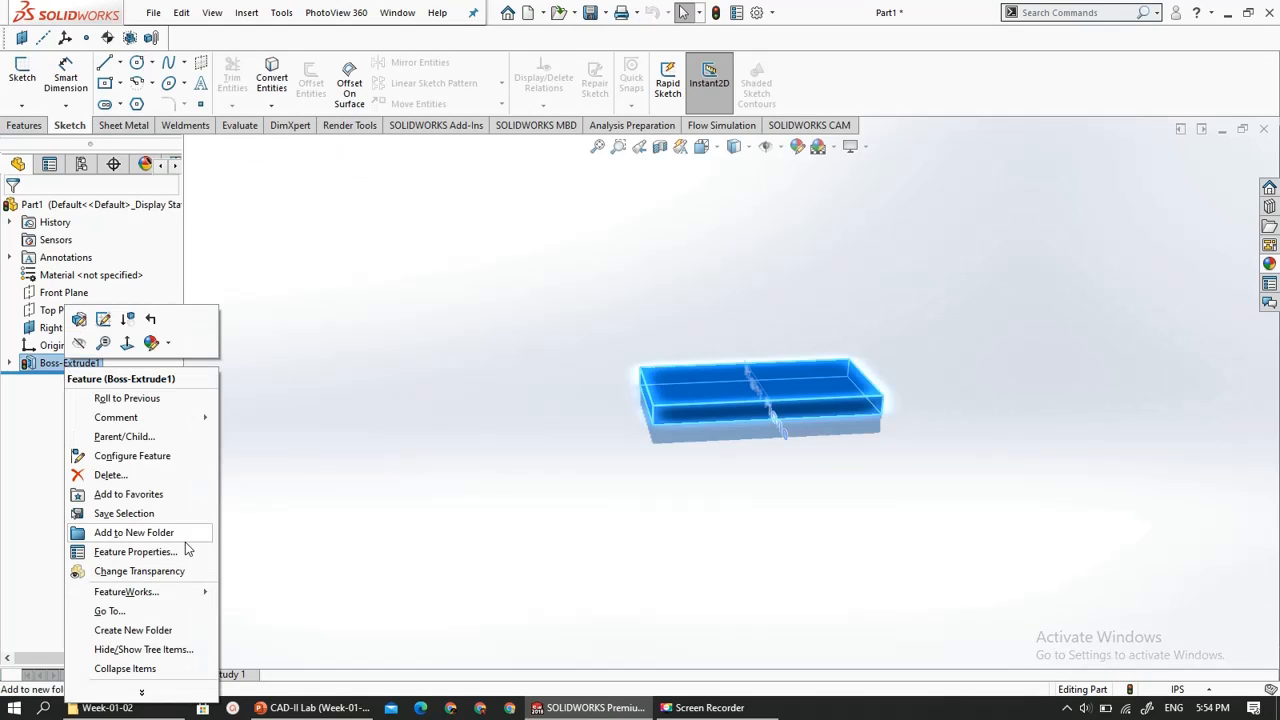
pyautogui.click(157, 475)
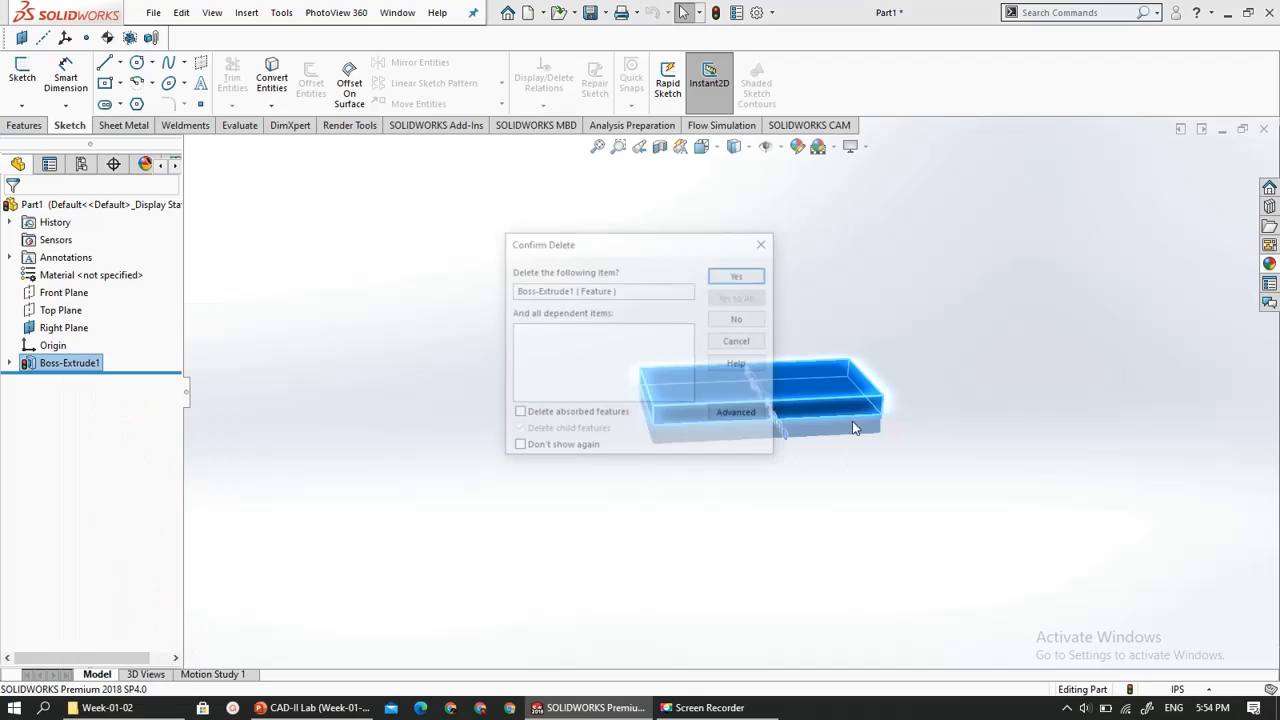
pyautogui.click(738, 273)
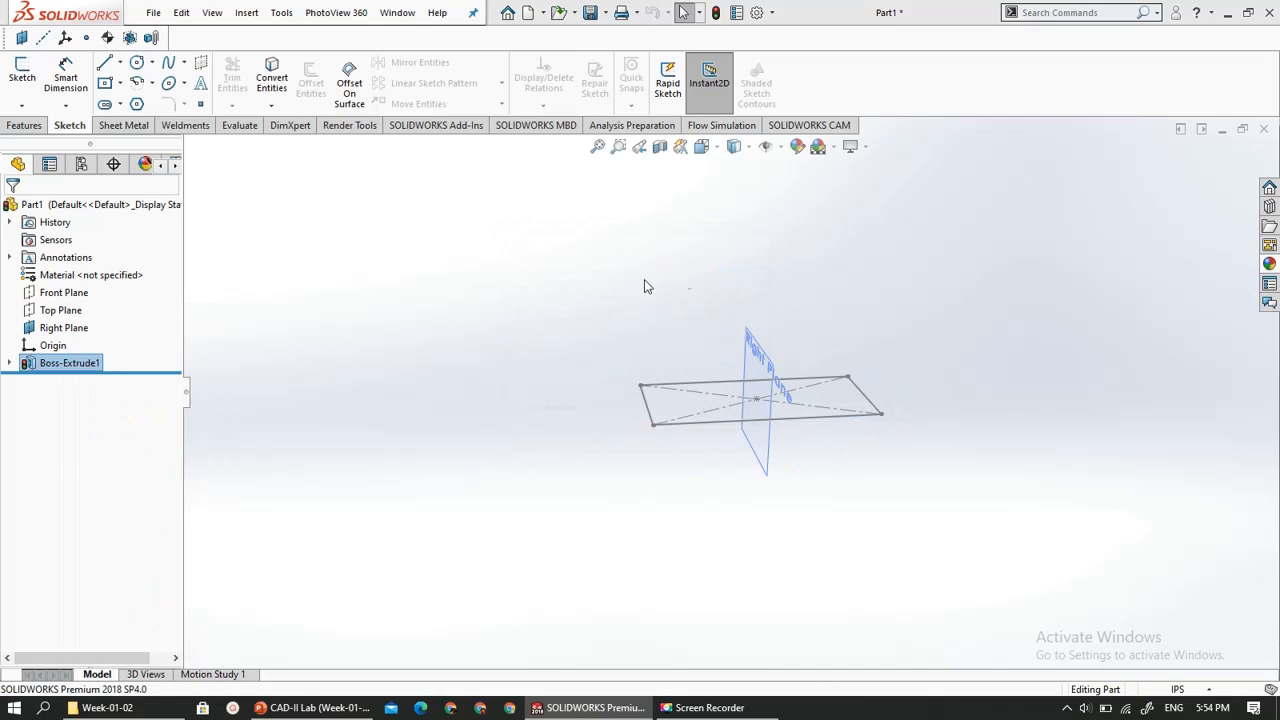
# - Hide the Right Plane and delete the leftover rectangle sketch from the part
pyautogui.click(100, 327)
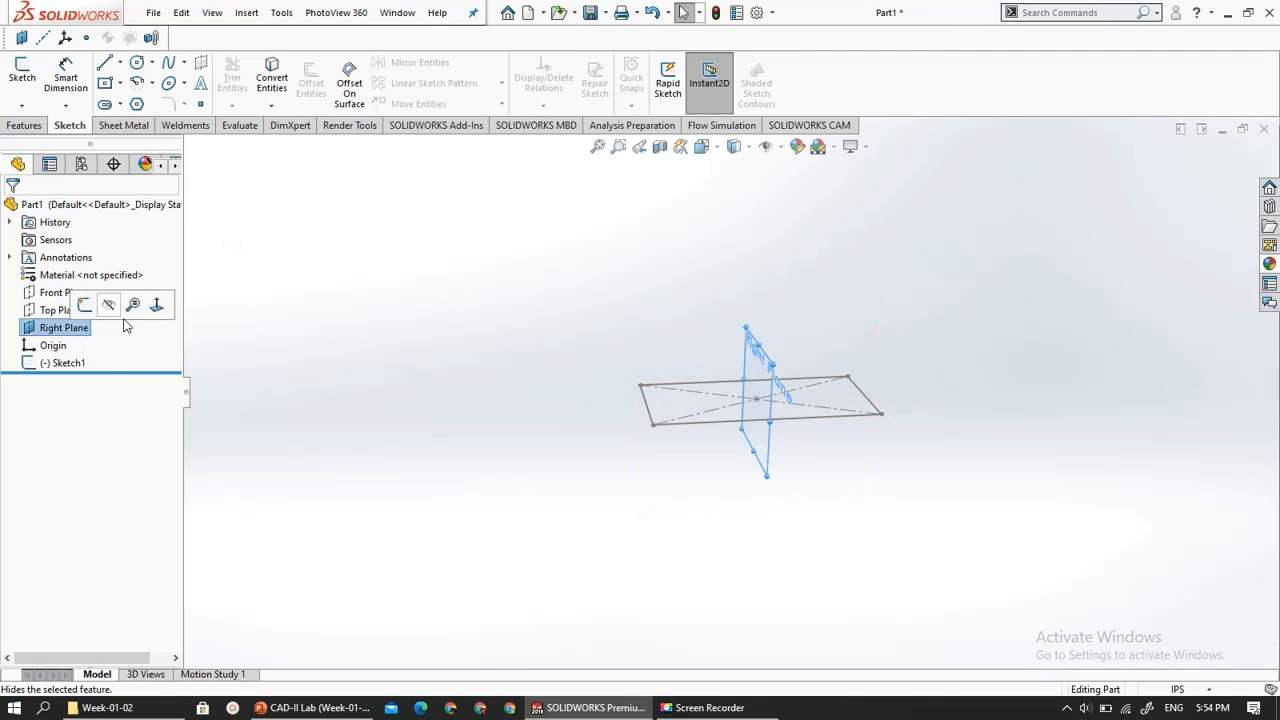
pyautogui.click(110, 306)
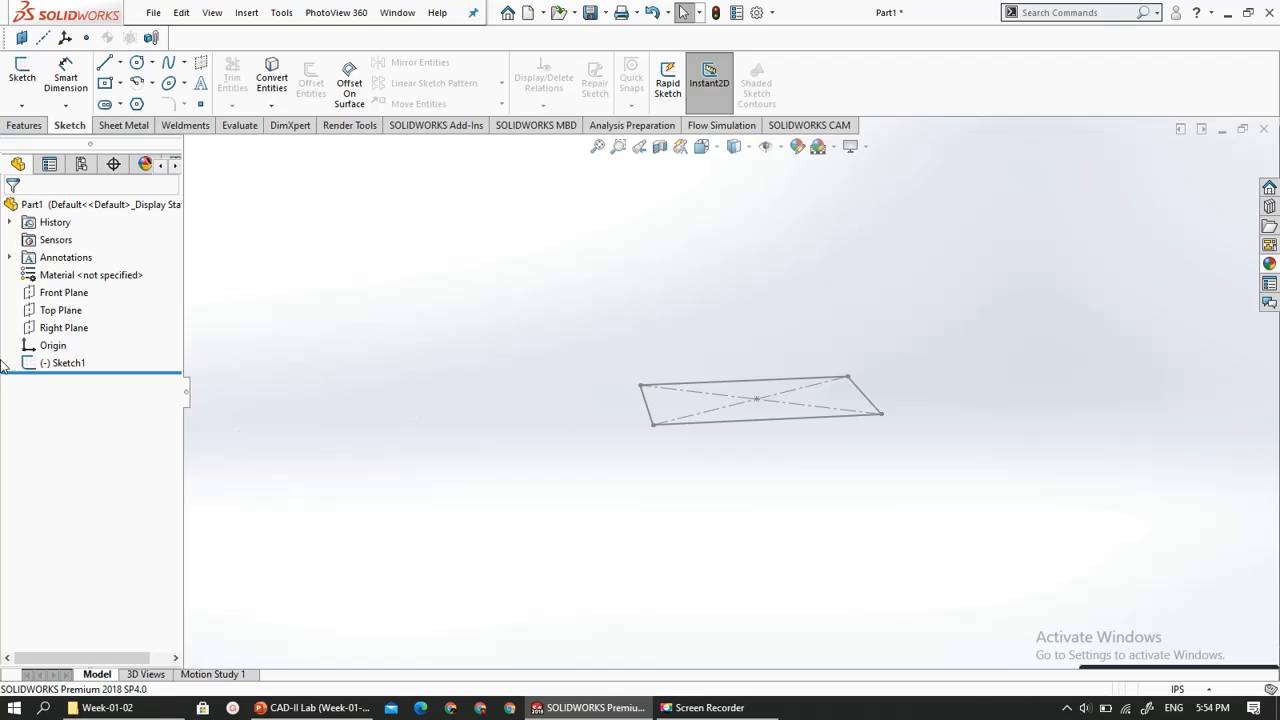
pyautogui.rightClick(36, 366)
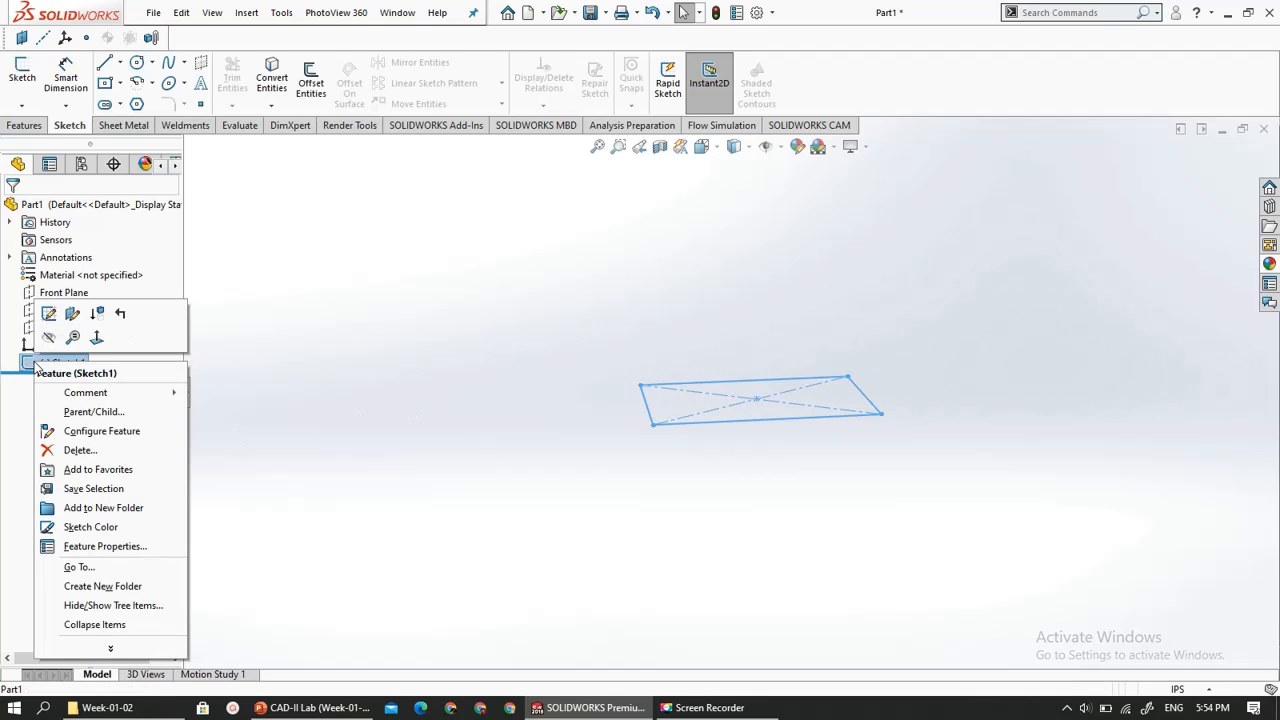
pyautogui.click(72, 449)
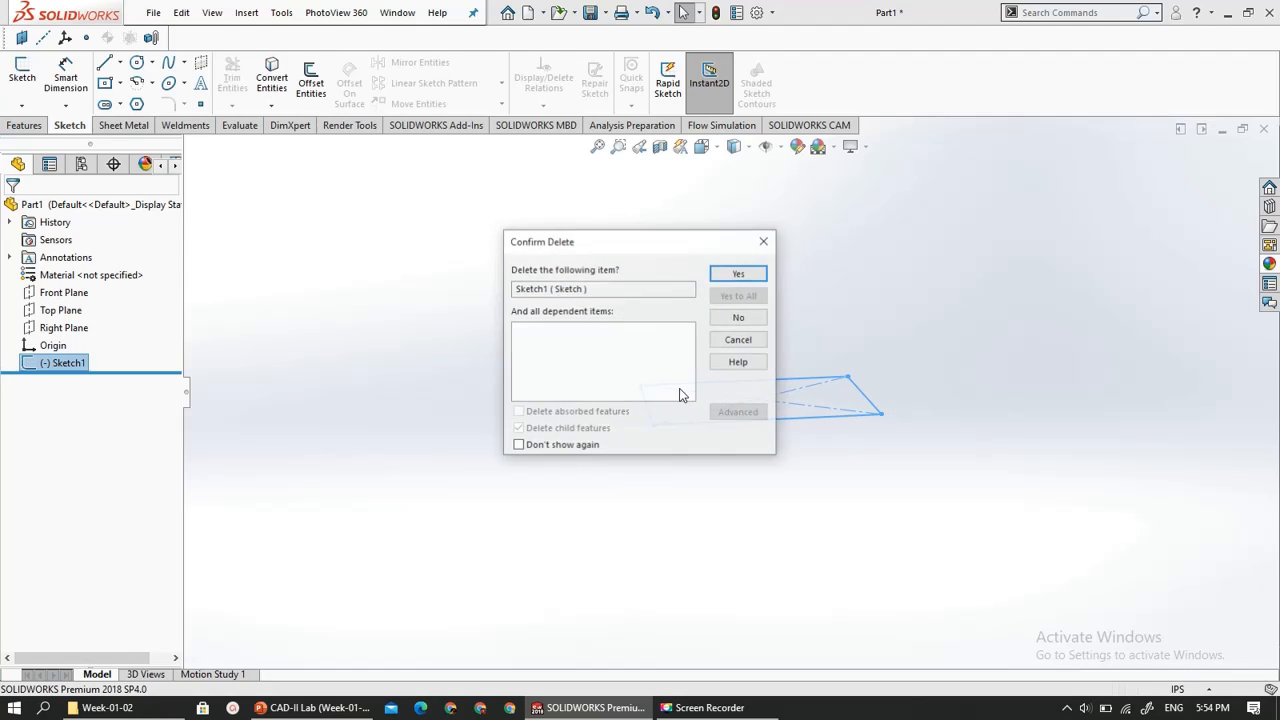
pyautogui.click(736, 276)
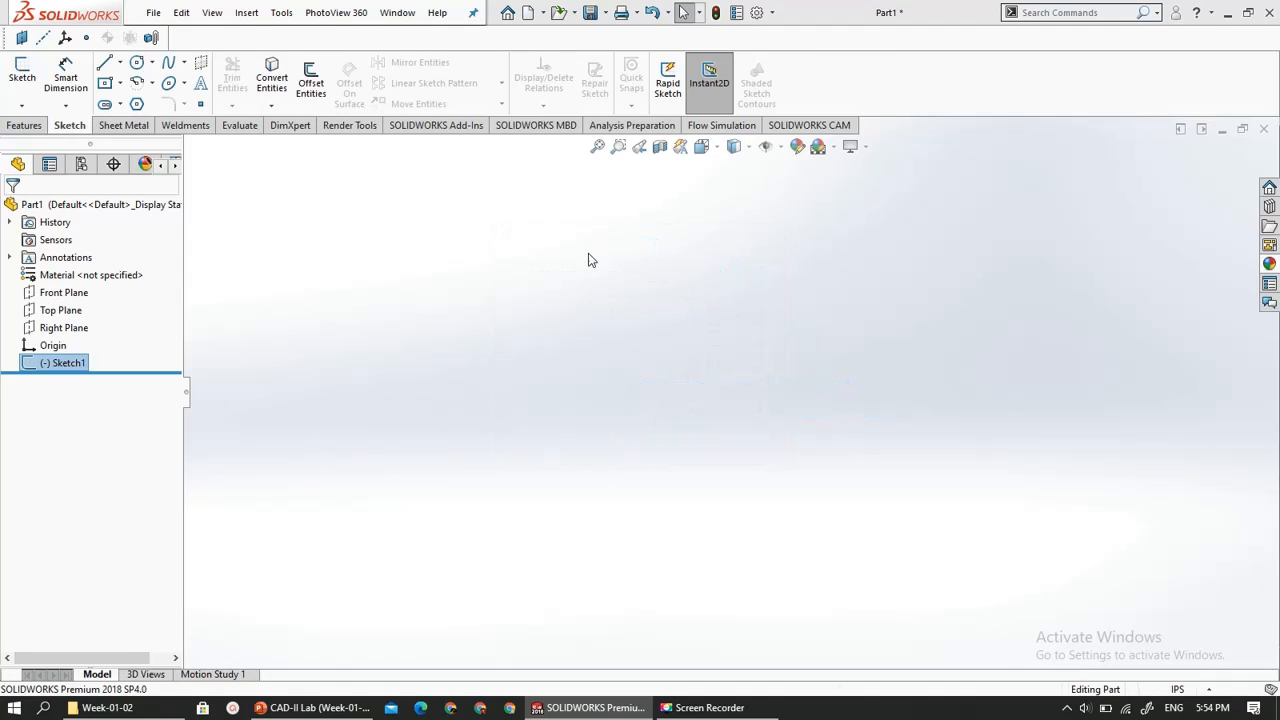
# - Preview the Front, Top and Right planes one after another and clear the selection
pyautogui.click(50, 292)
pyautogui.click(48, 310)
pyautogui.click(45, 334)
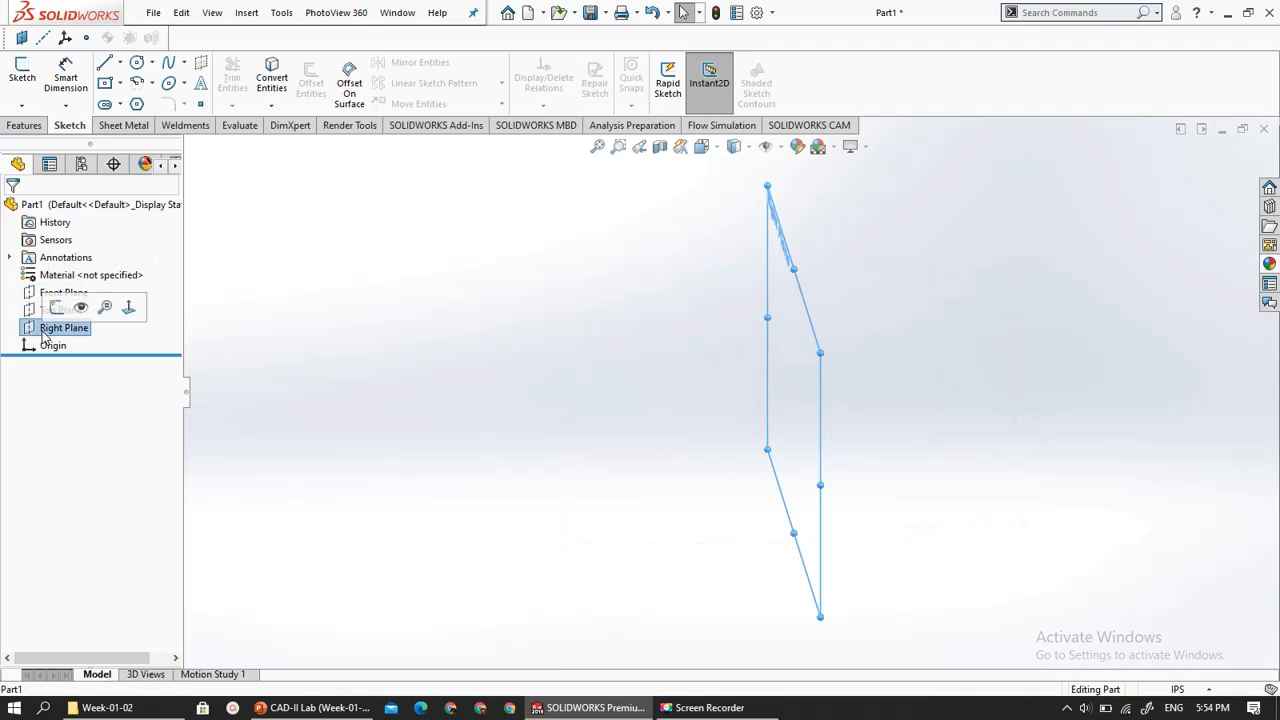
pyautogui.click(373, 400)
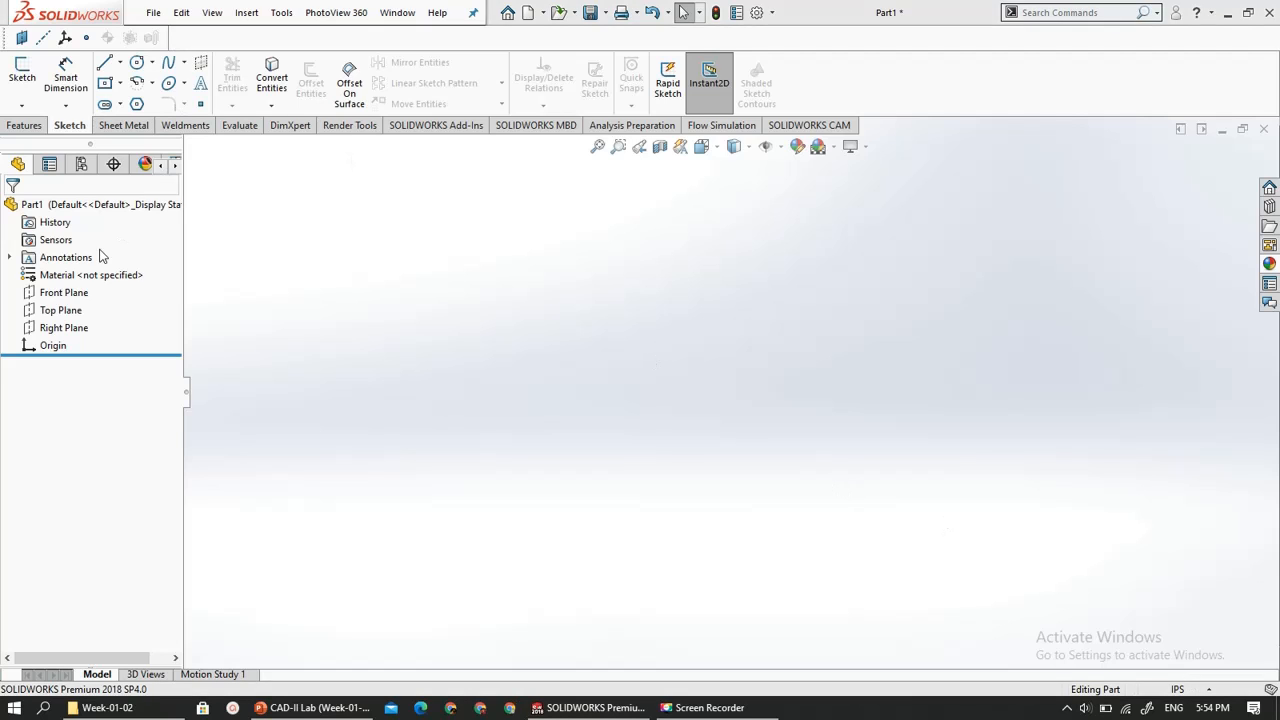
# - Start a new sketch on the Top Plane
pyautogui.click(63, 311)
pyautogui.click(63, 311)
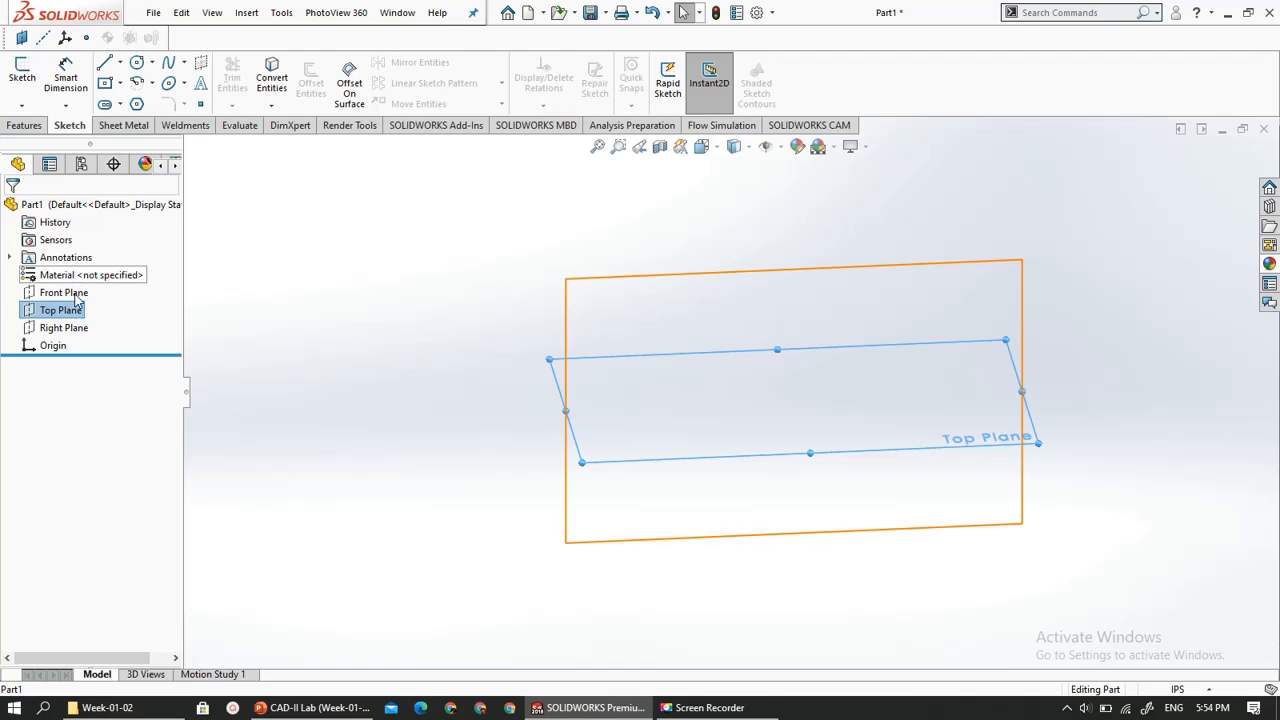
pyautogui.rightClick(75, 311)
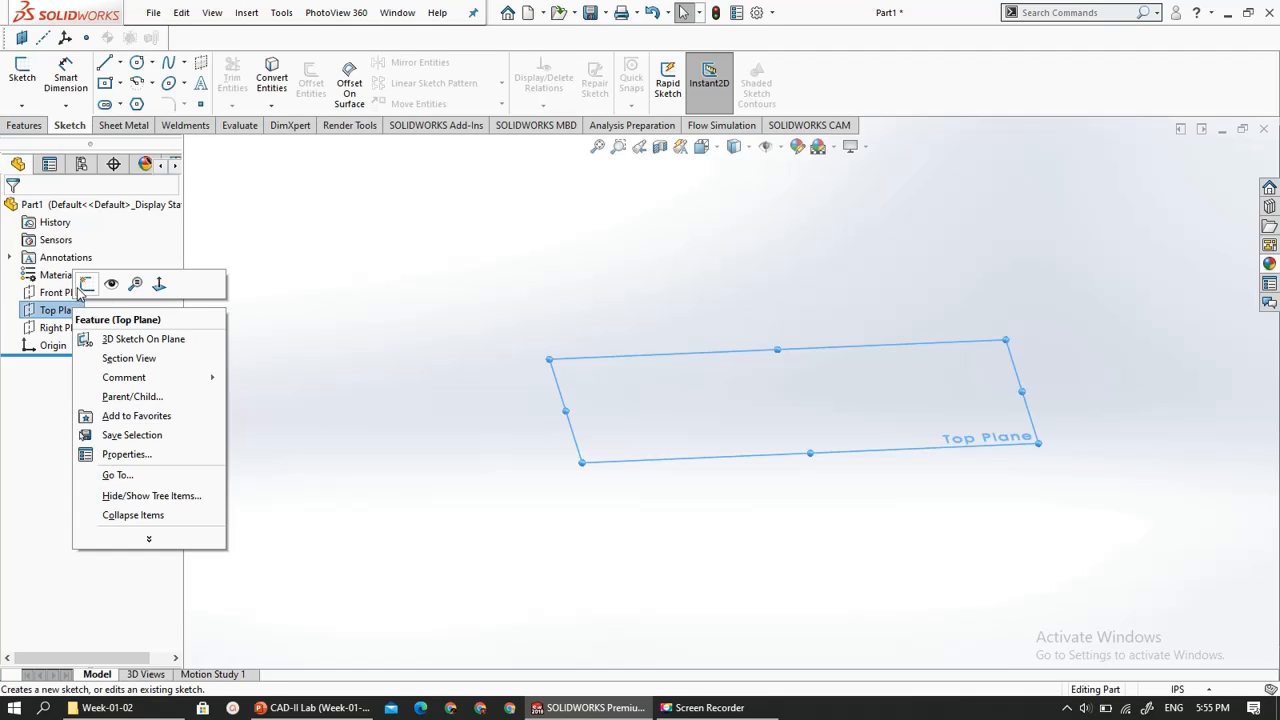
pyautogui.click(86, 289)
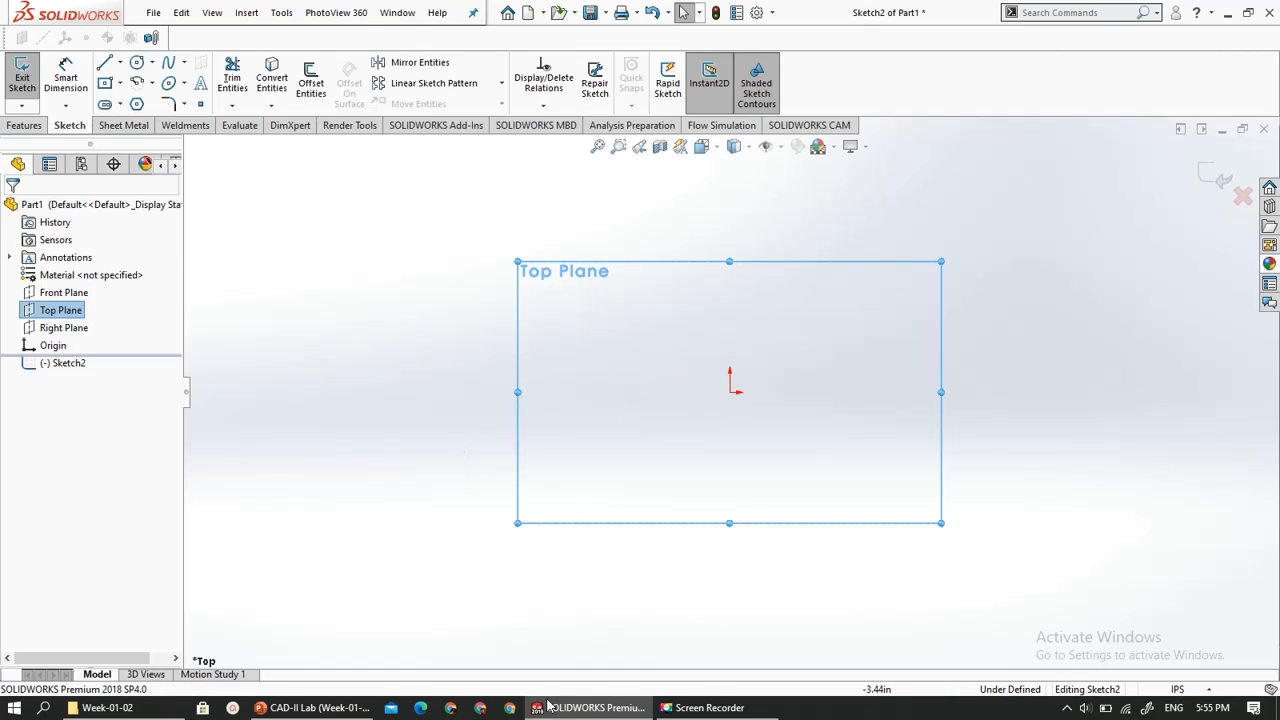
# - Check the Basic Sketch Tools slide in PowerPoint, return to the sketch in SOLIDWORKS and deselect the plane
pyautogui.click(334, 709)
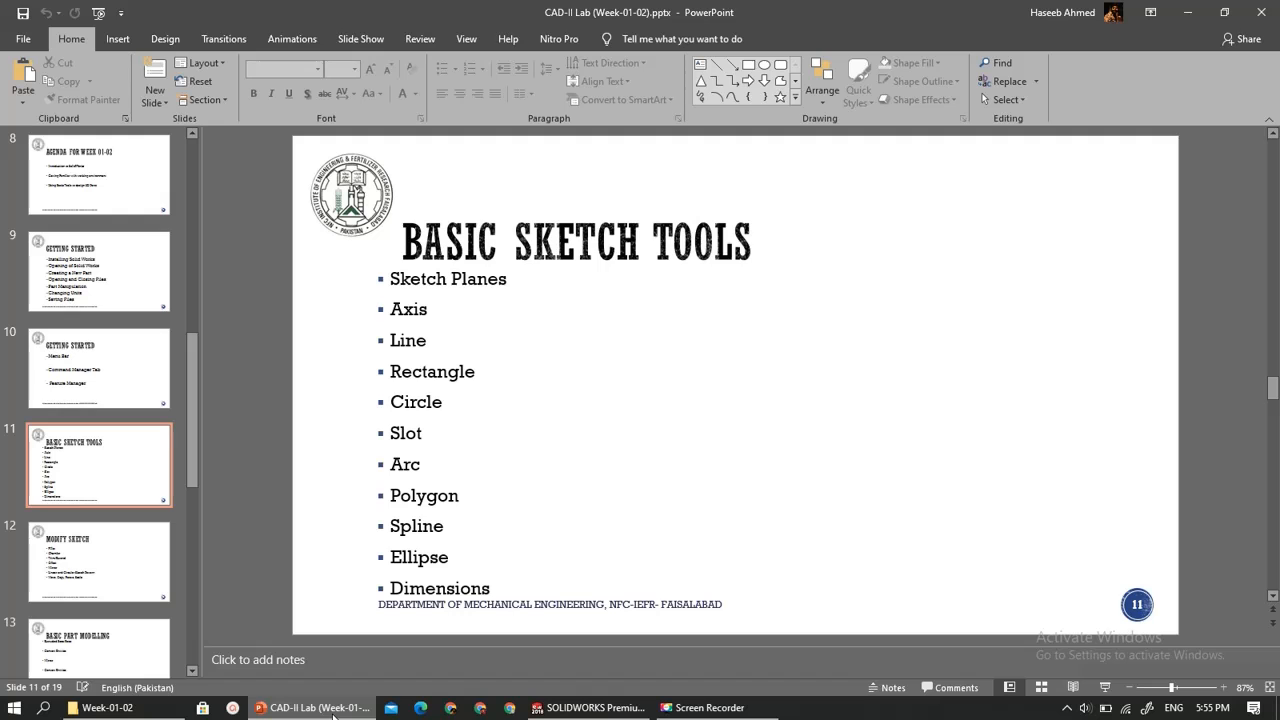
pyautogui.click(334, 709)
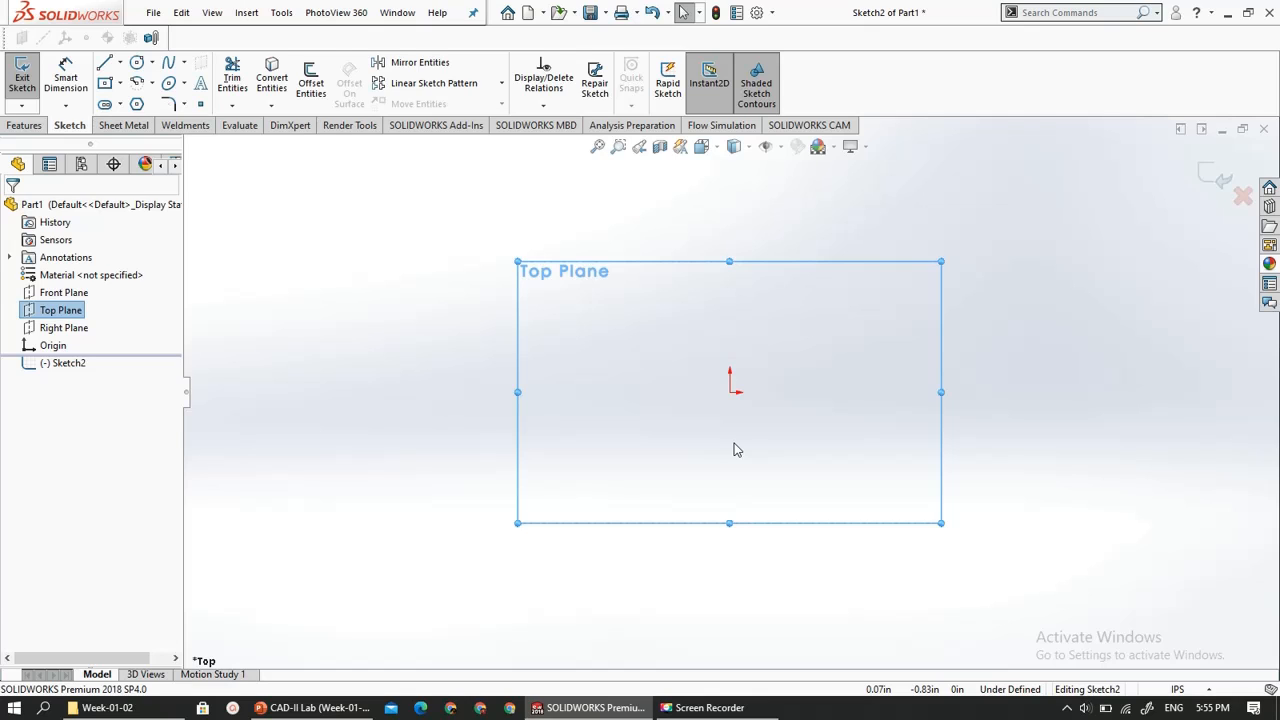
pyautogui.click(409, 360)
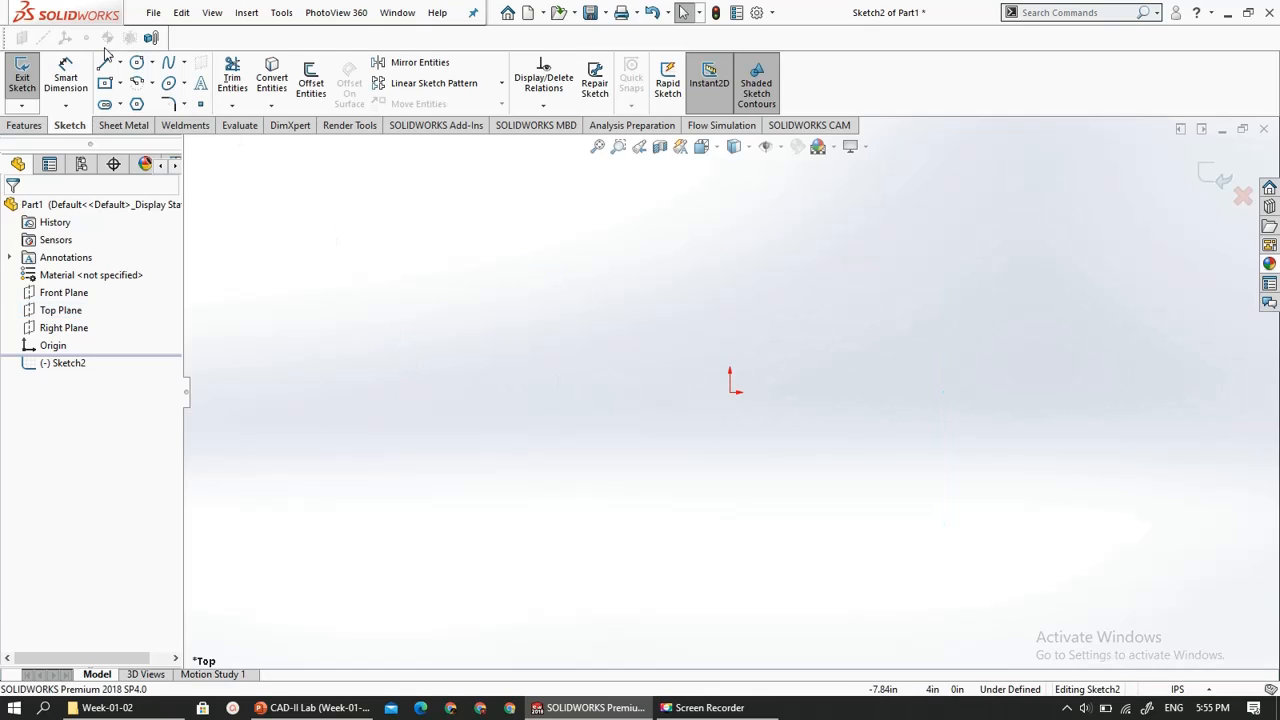
# - Sketch a center rectangle about 3.7 in wide above the sketch origin
pyautogui.click(104, 83)
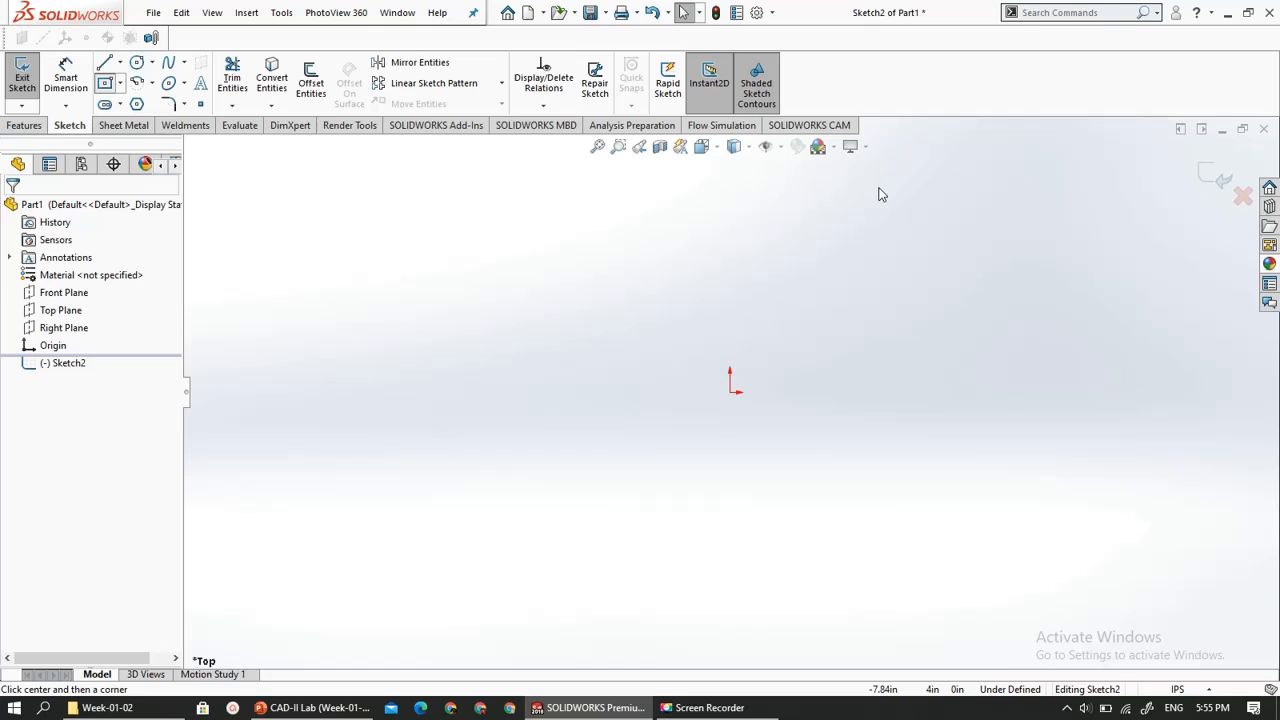
pyautogui.click(826, 206)
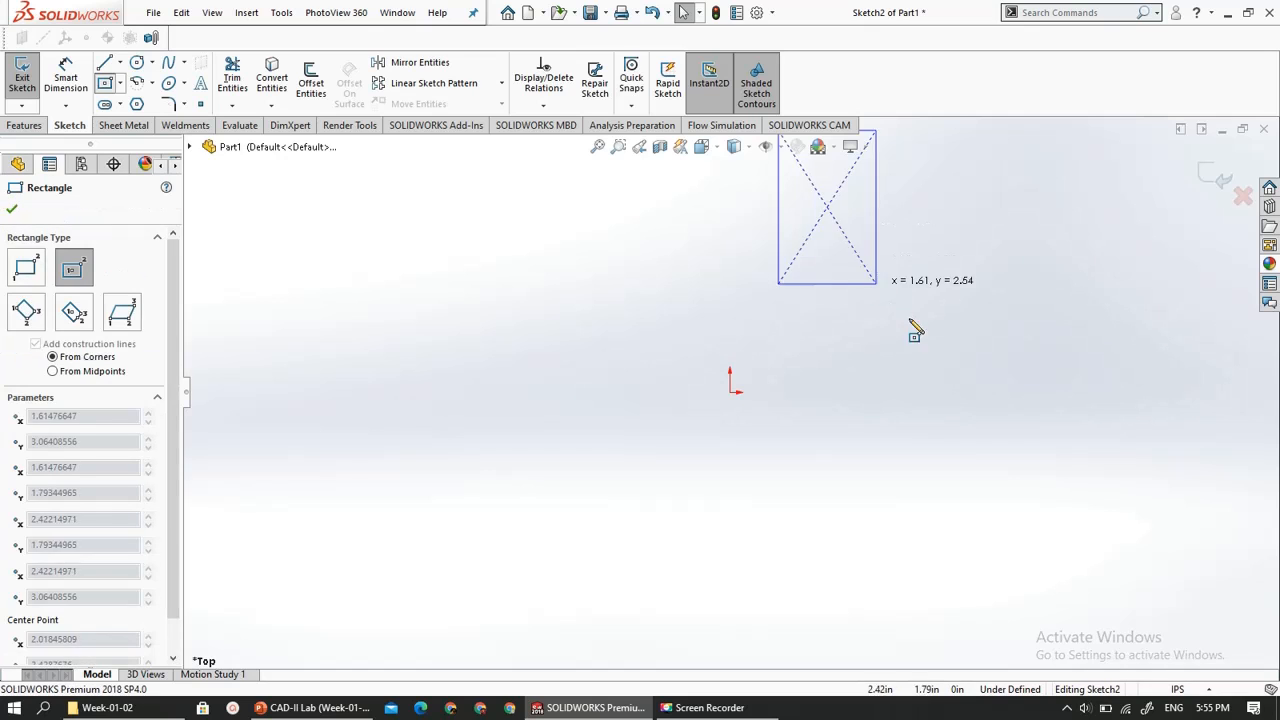
pyautogui.click(939, 166)
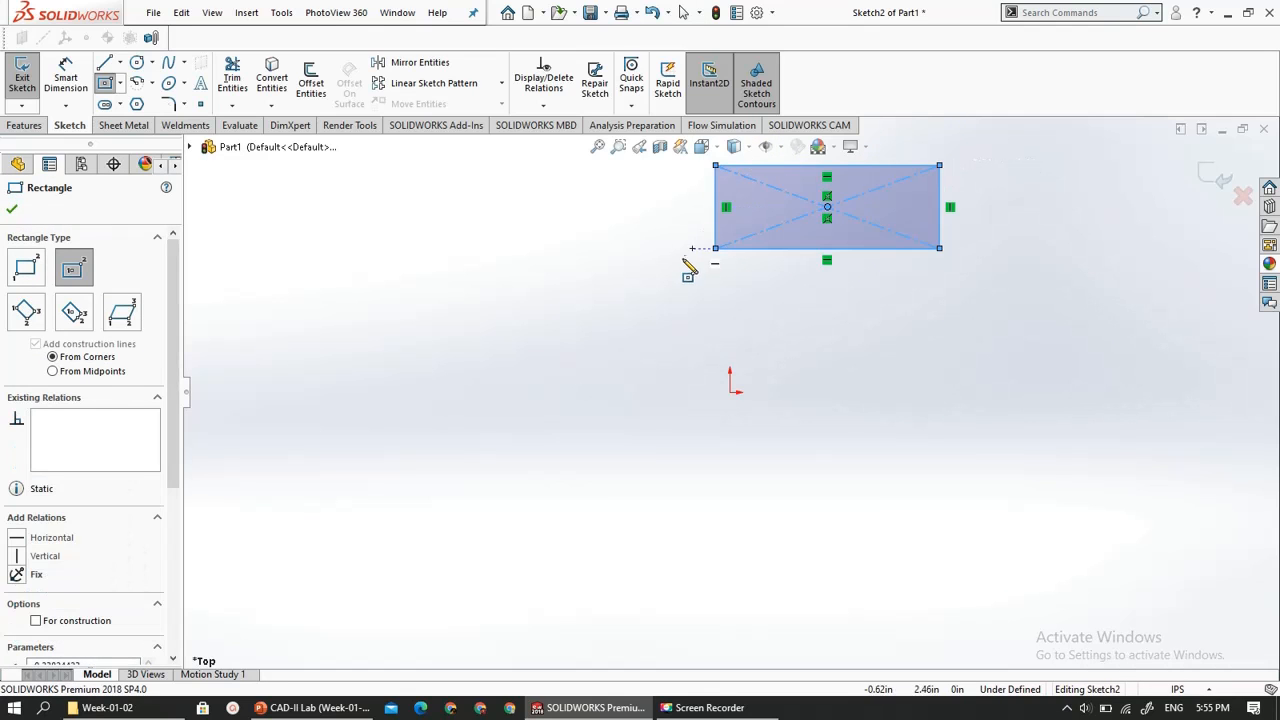
pyautogui.press('Escape')
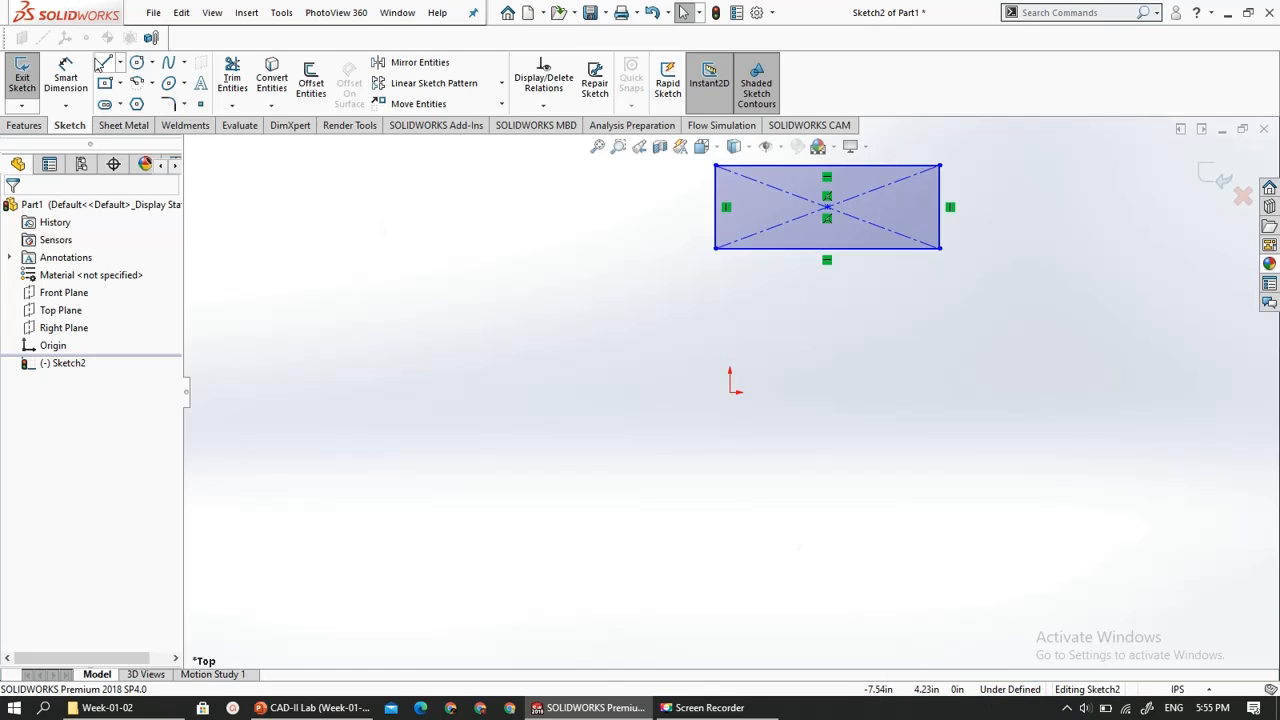
# - Dimension the rectangle's lower horizontal edge with Smart Dimension and set it to 5 in
pyautogui.click(68, 78)
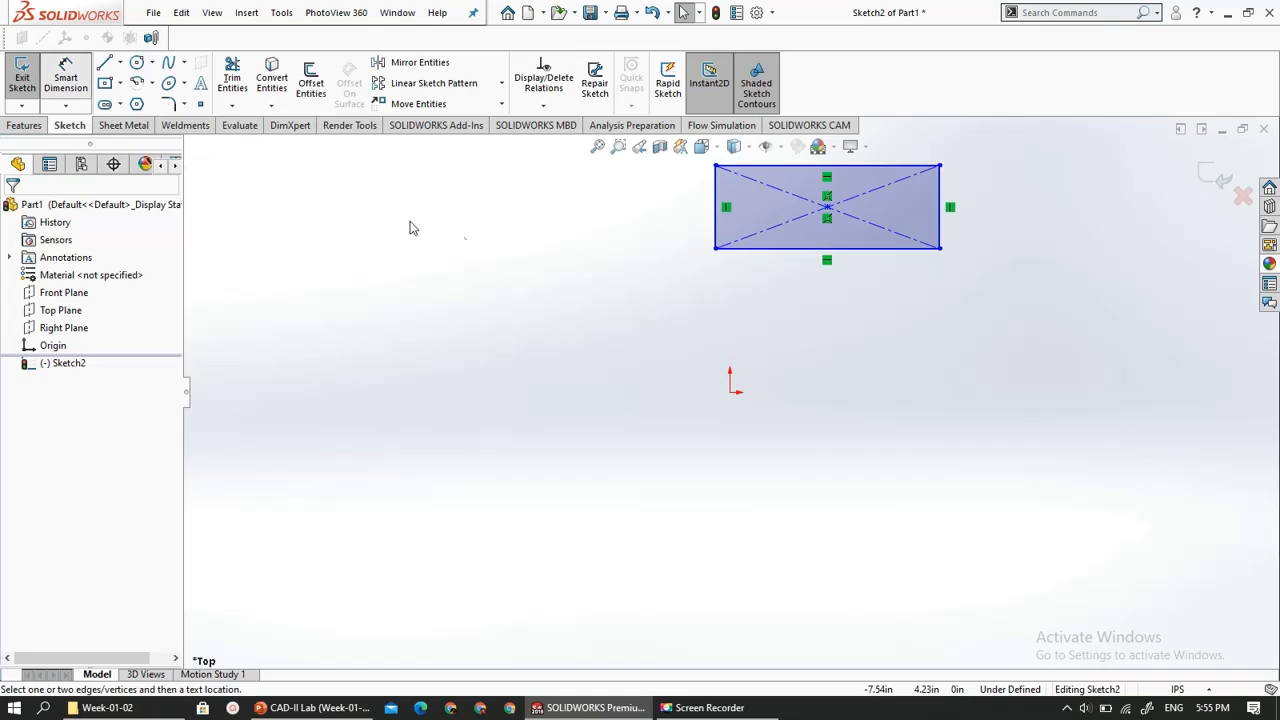
pyautogui.click(809, 287)
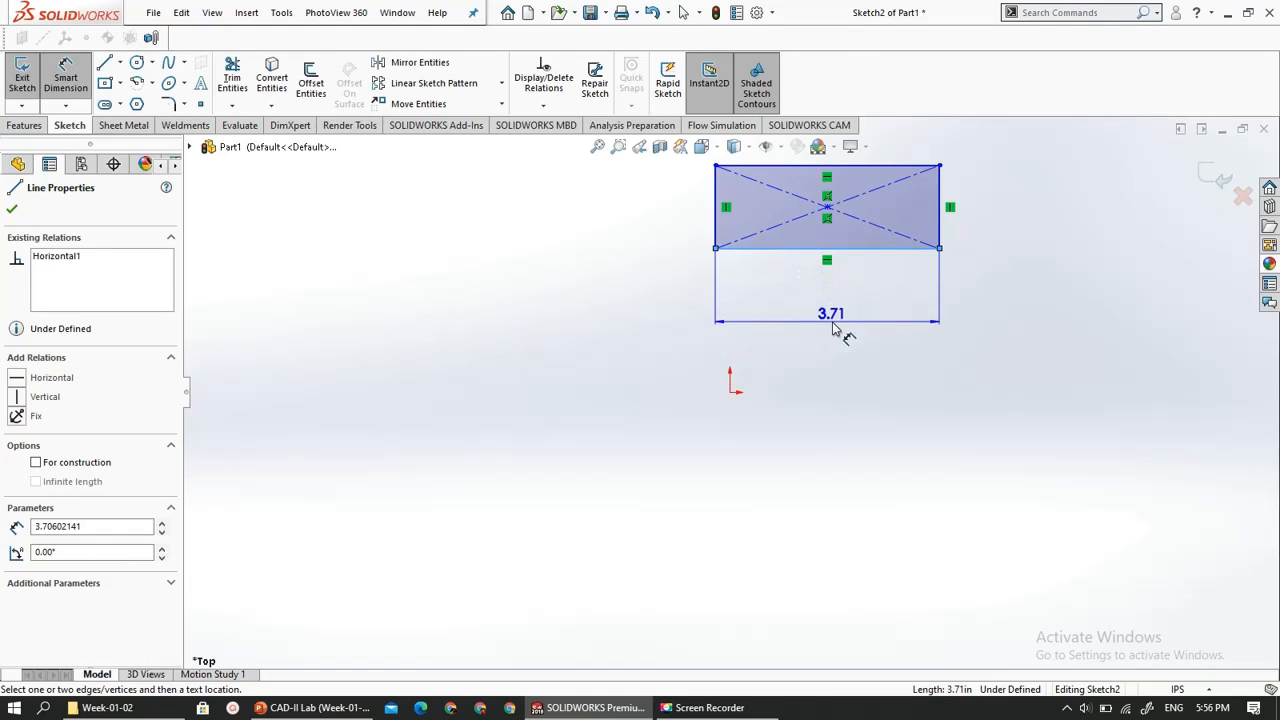
pyautogui.click(832, 322)
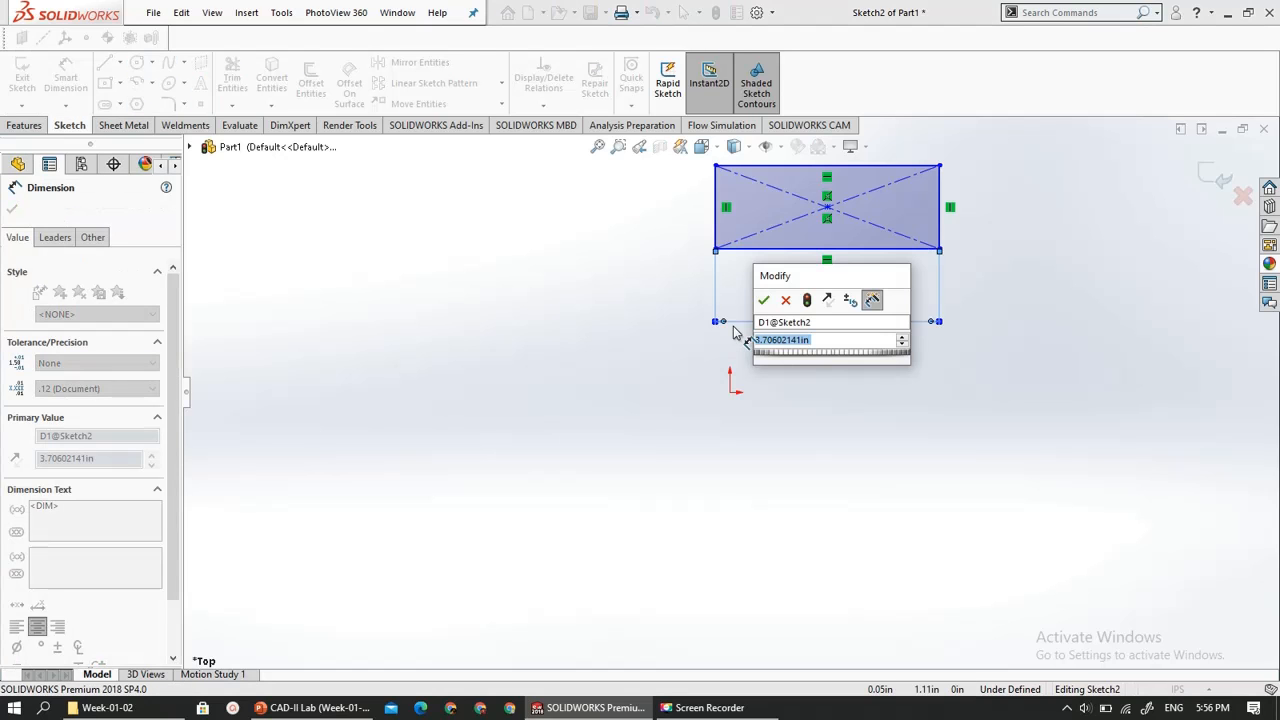
pyautogui.write('5')
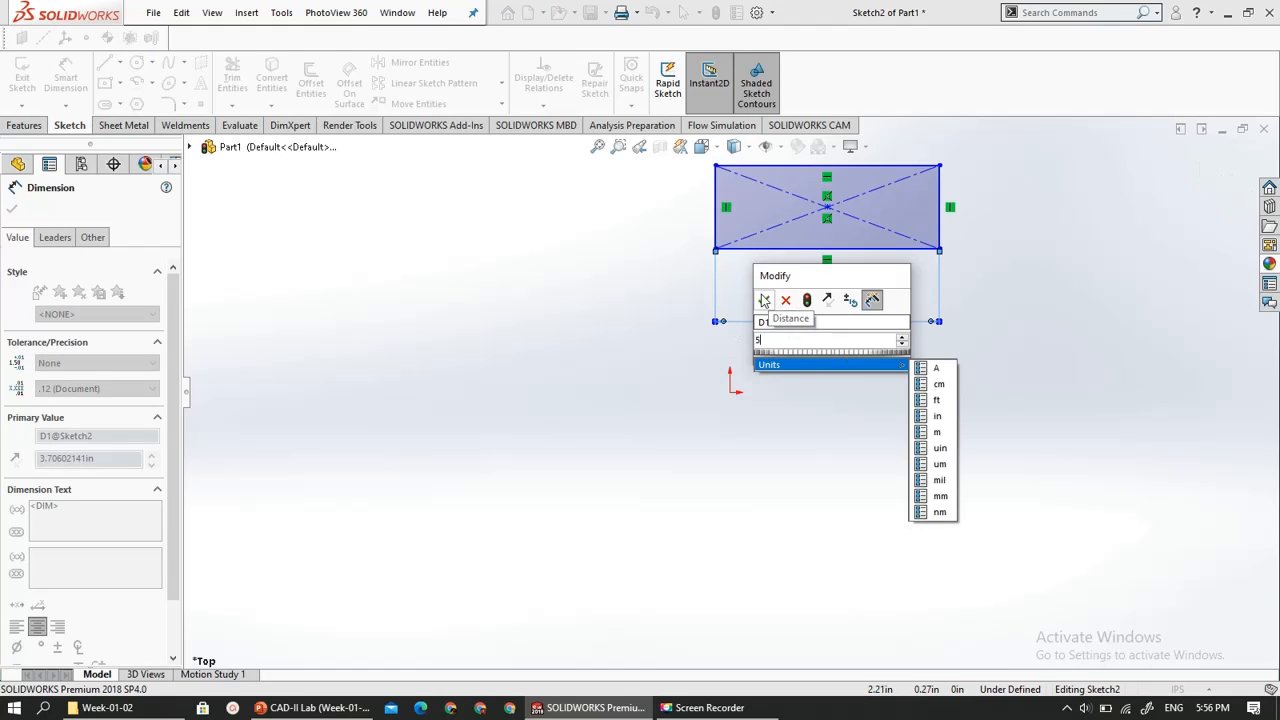
pyautogui.click(764, 300)
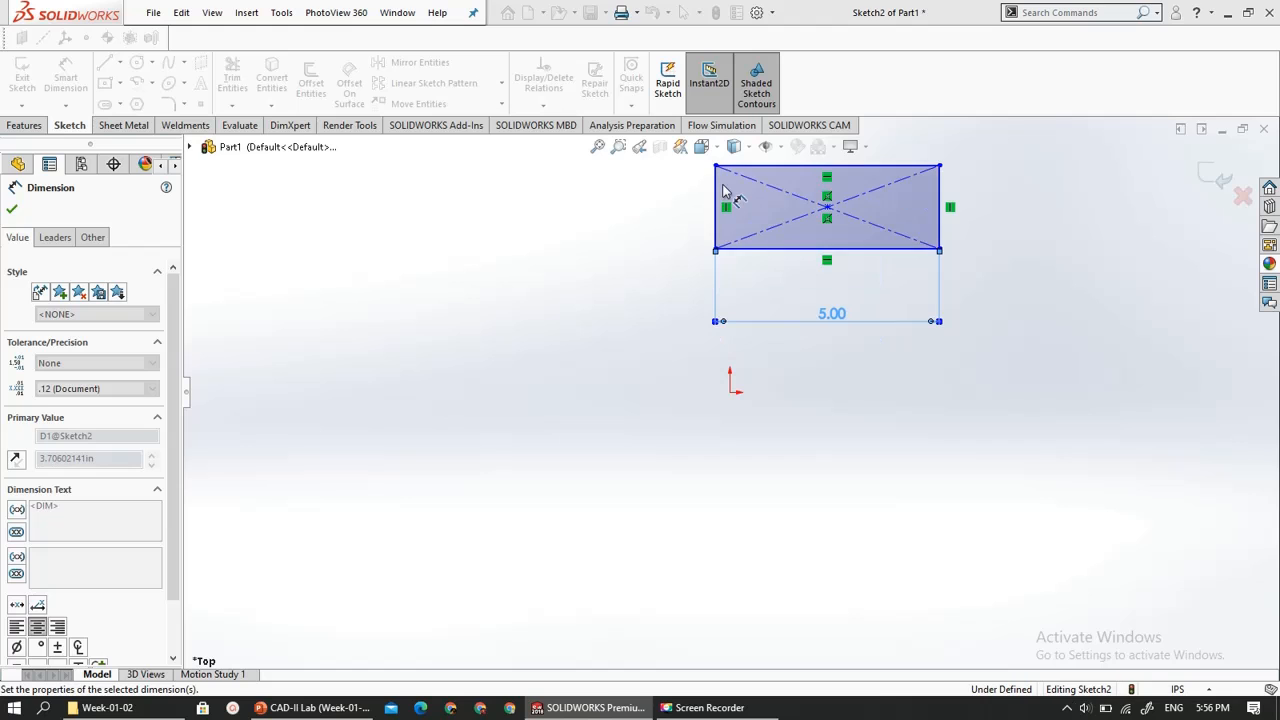
# - Dimension the rectangle's left vertical edge and set it to 3 in
pyautogui.click(715, 192)
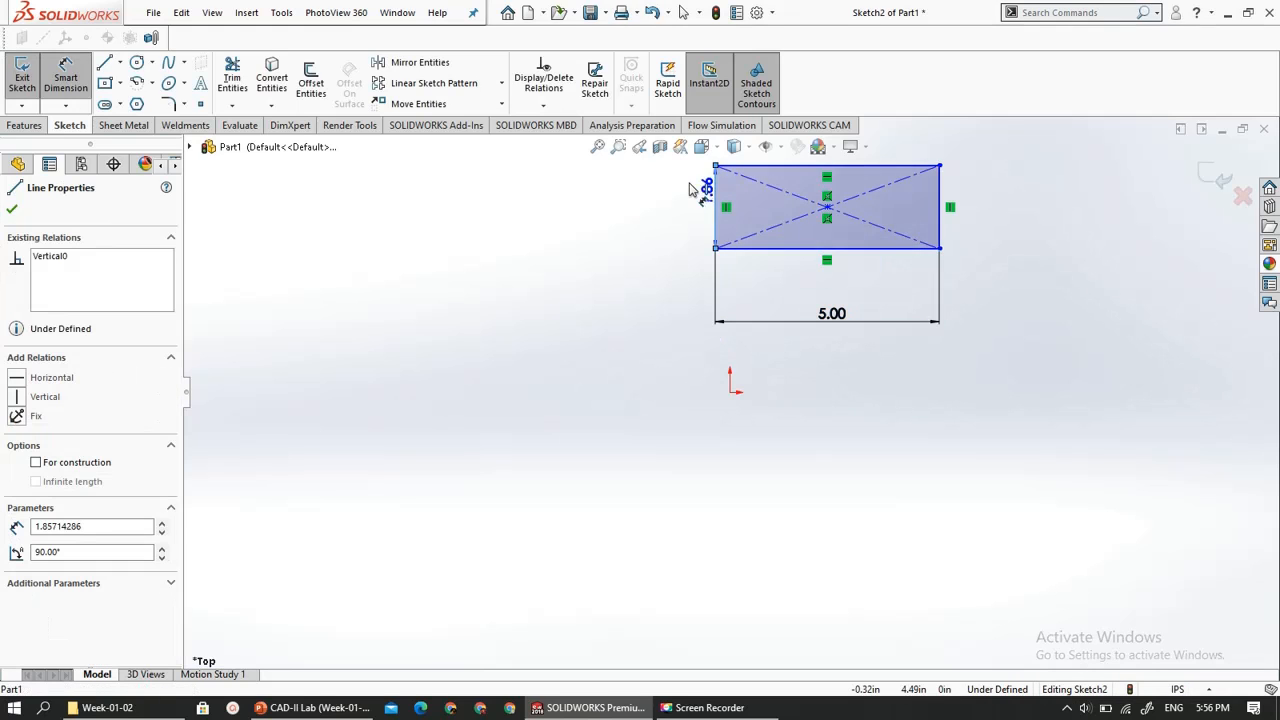
pyautogui.click(652, 212)
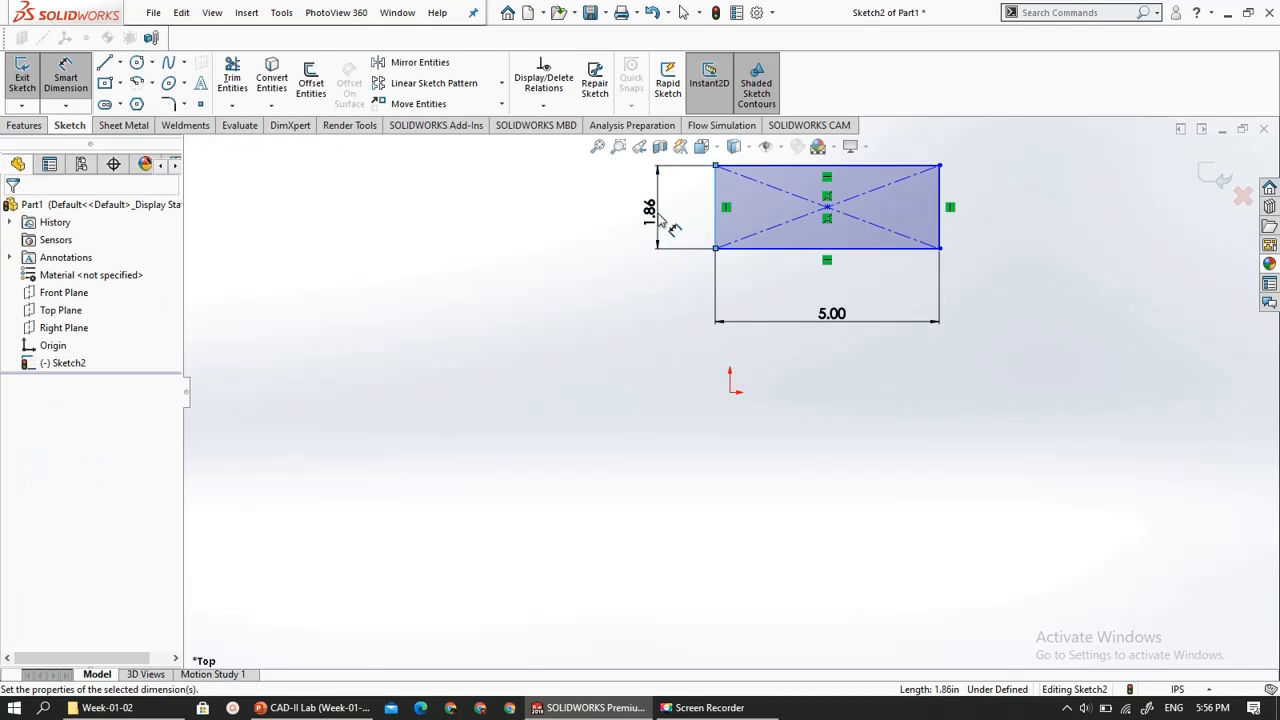
pyautogui.write('3')
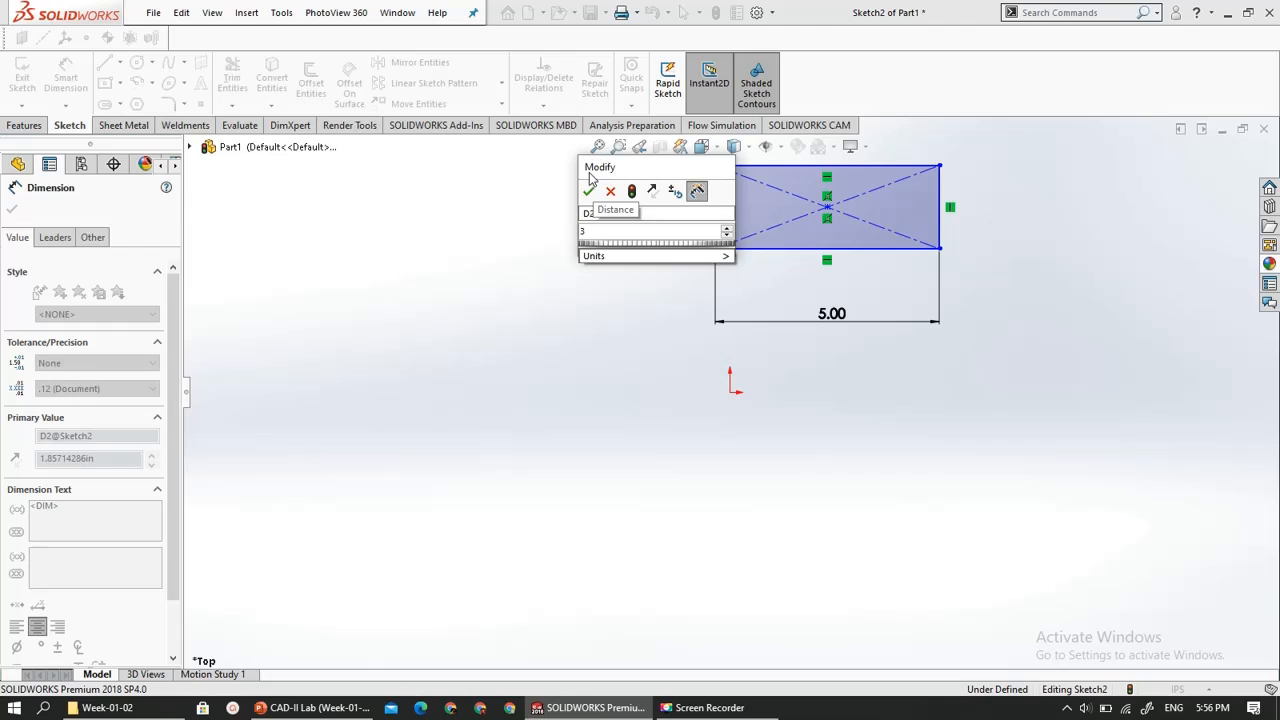
pyautogui.click(589, 191)
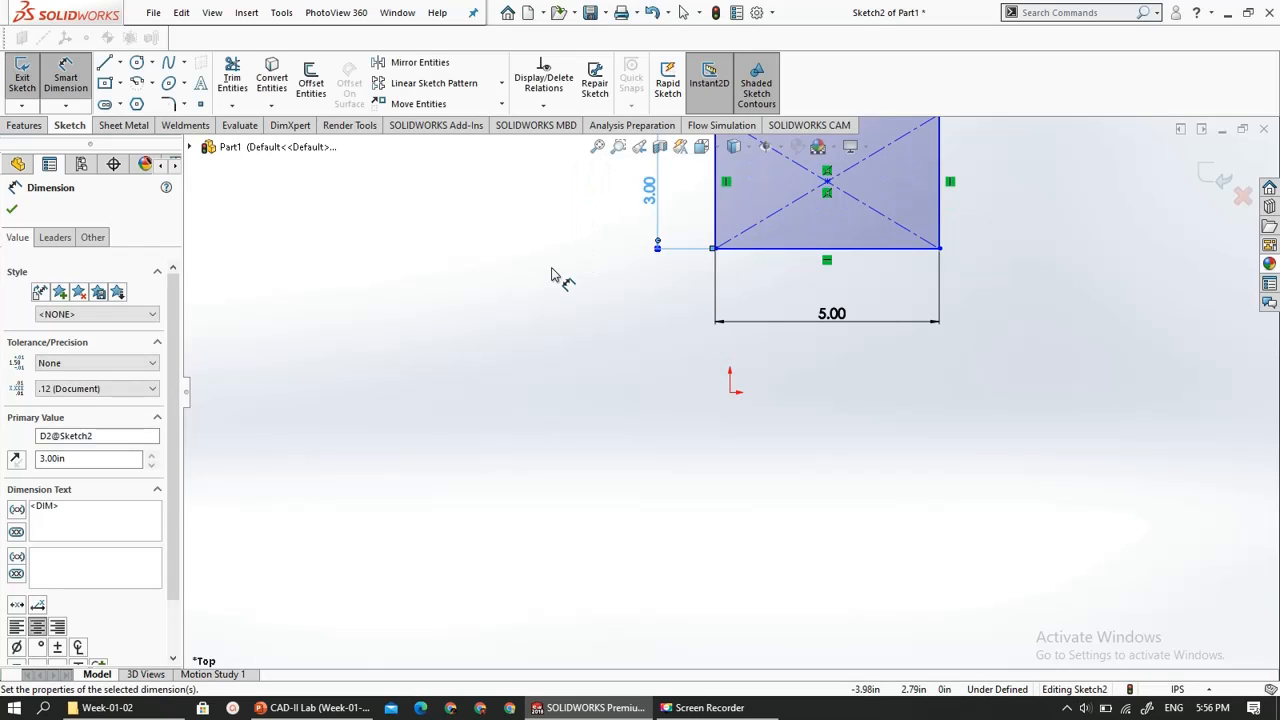
pyautogui.click(669, 275)
# - Dimension the vertical distance from the rectangle's lower-left corner to the sketch origin and set it to 0 in
pyautogui.scroll(3, 699, 318)
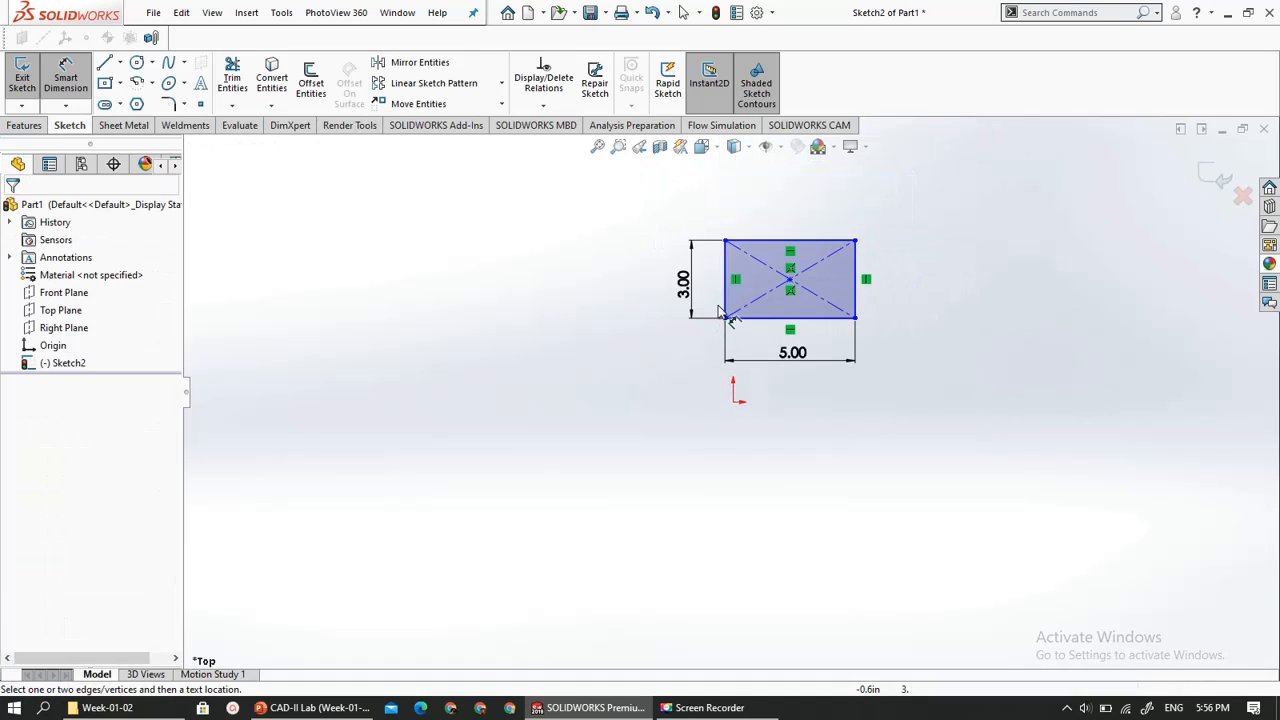
pyautogui.scroll(-2, 730, 318)
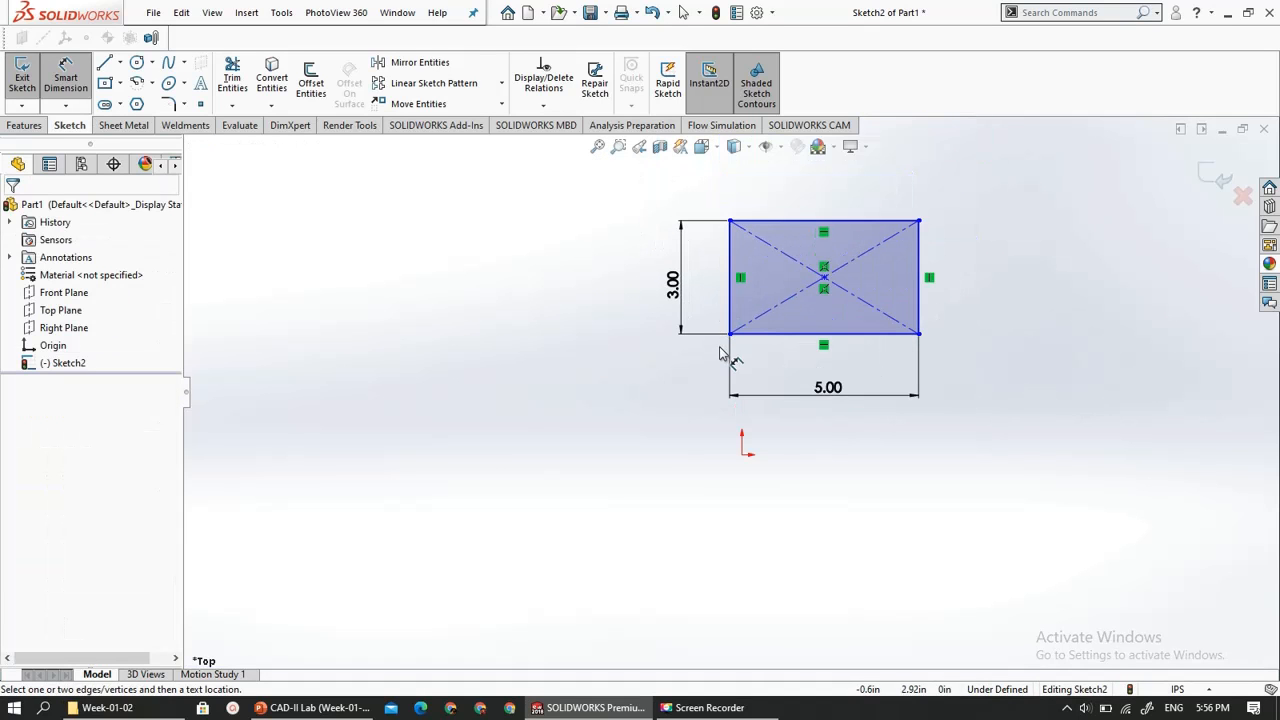
pyautogui.click(743, 456)
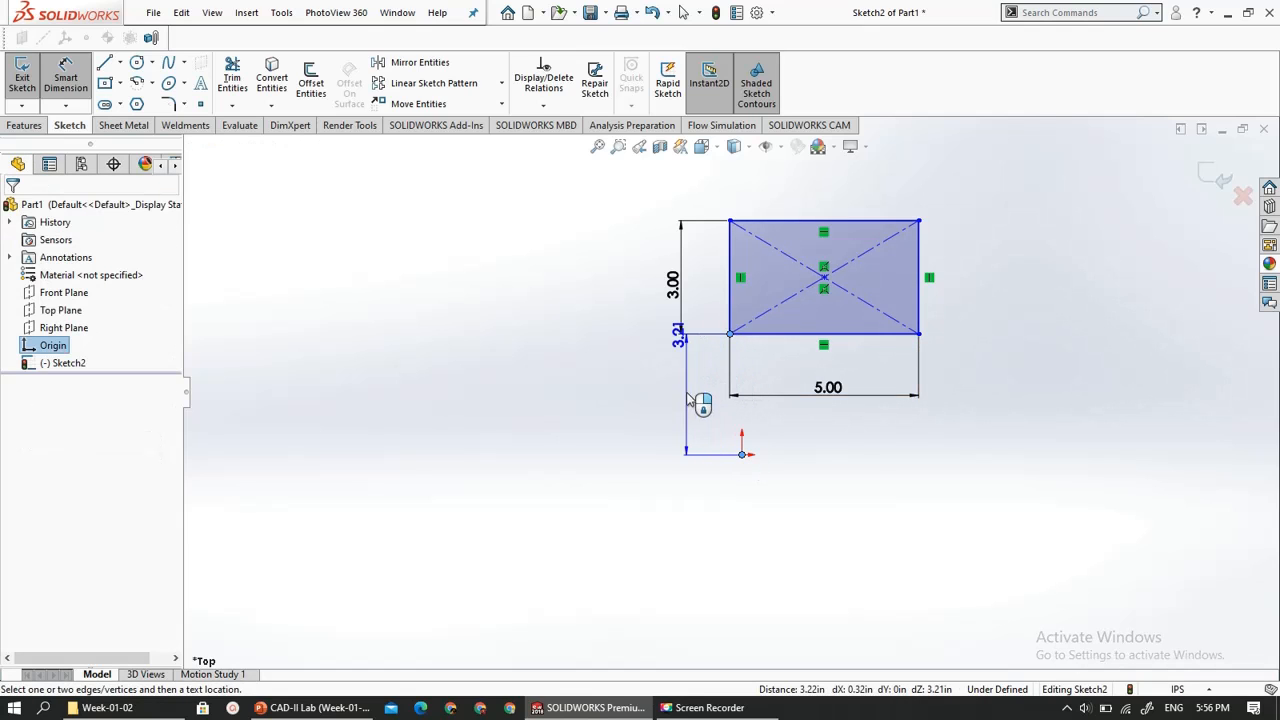
pyautogui.click(540, 400)
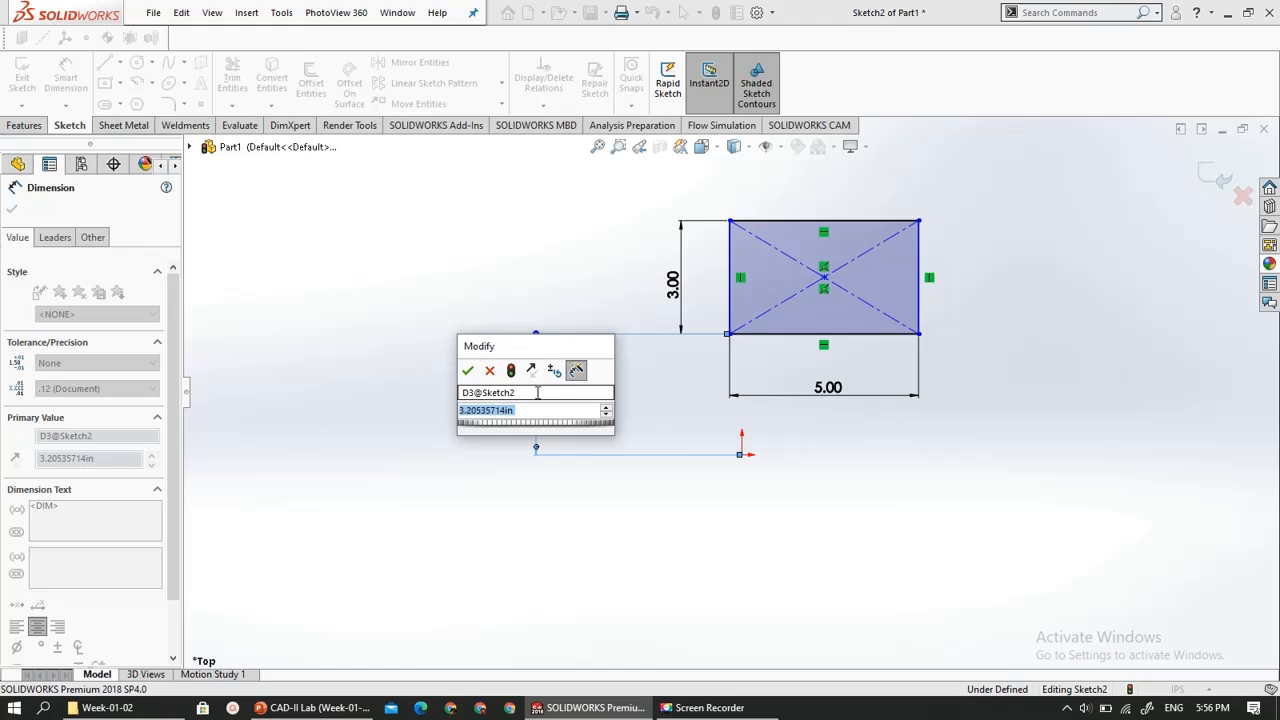
pyautogui.write('0')
pyautogui.press('Return')
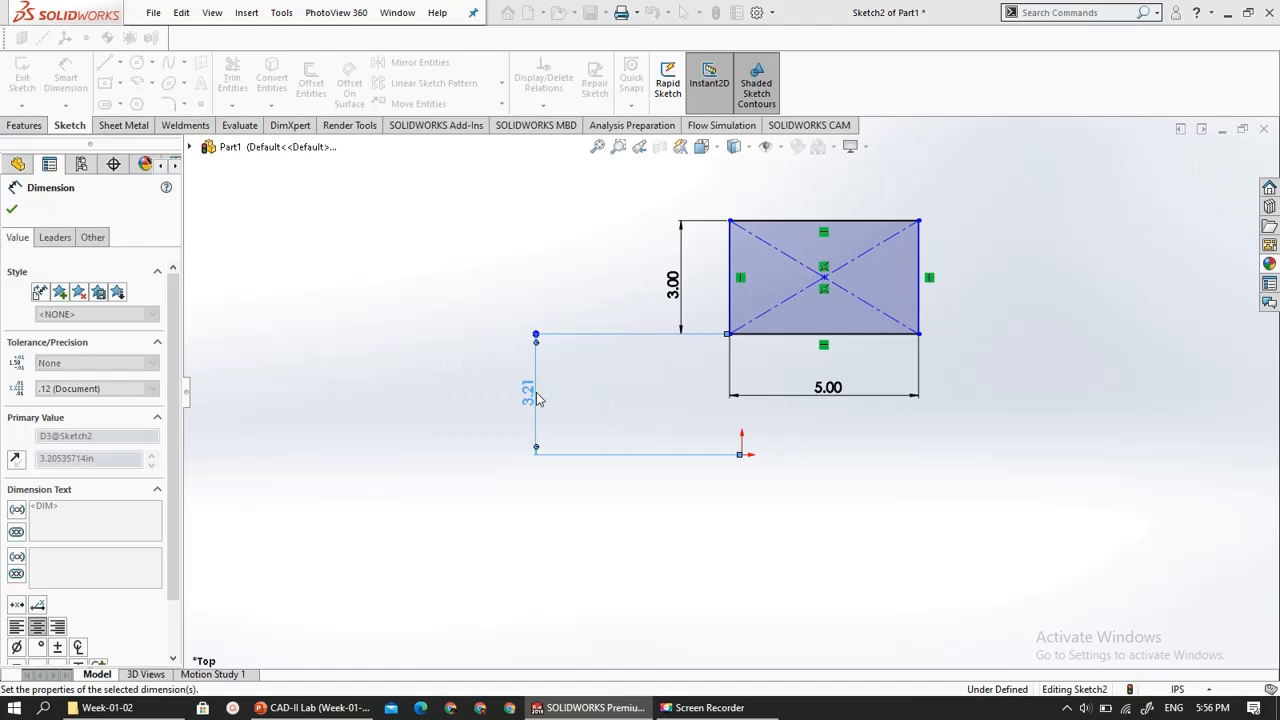
pyautogui.click(652, 479)
pyautogui.press('Escape')
# - Add a Coincident relation between the rectangle's lower-left corner and the sketch origin
pyautogui.scroll(2, 806, 475)
pyautogui.scroll(-5, 794, 440)
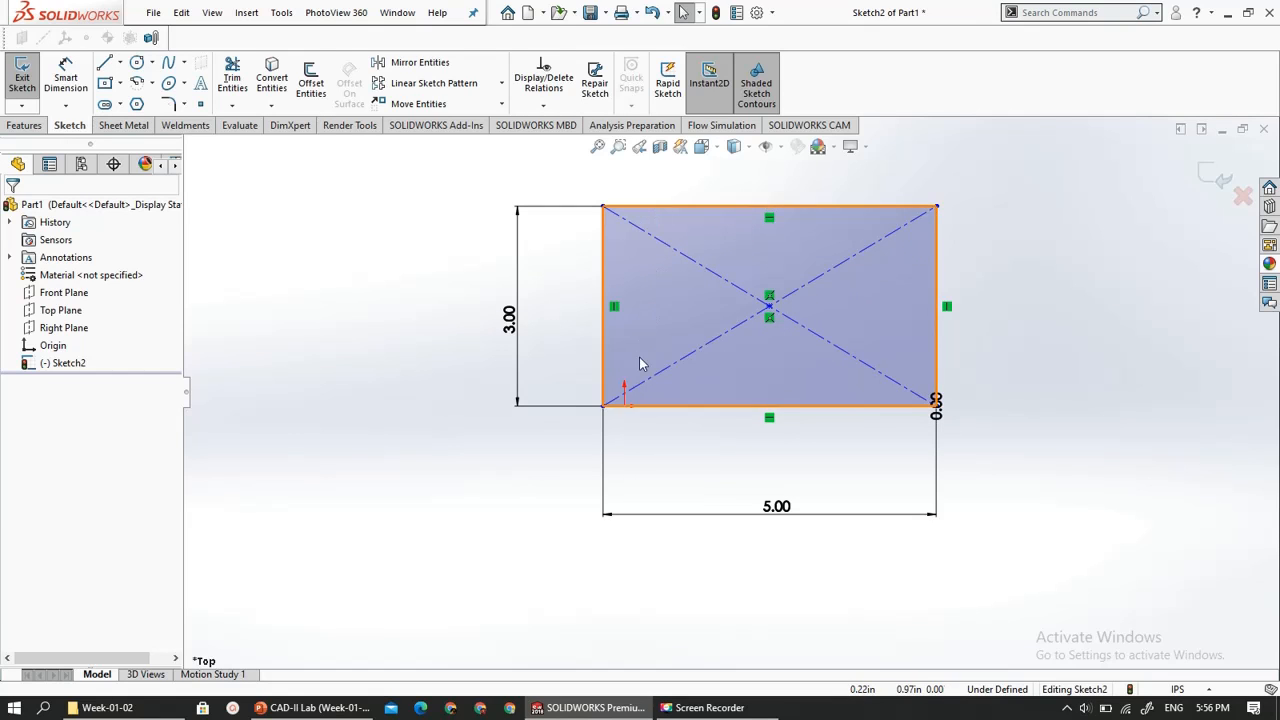
pyautogui.scroll(1, 618, 425)
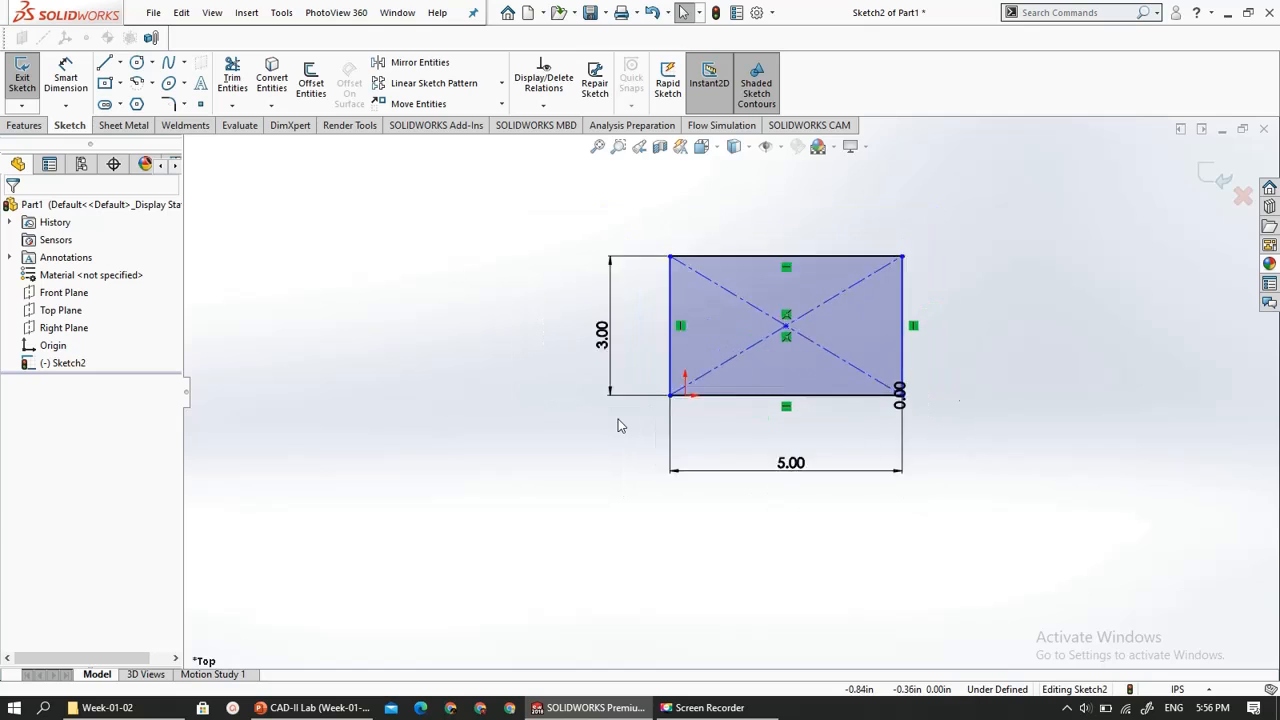
pyautogui.scroll(-5, 757, 434)
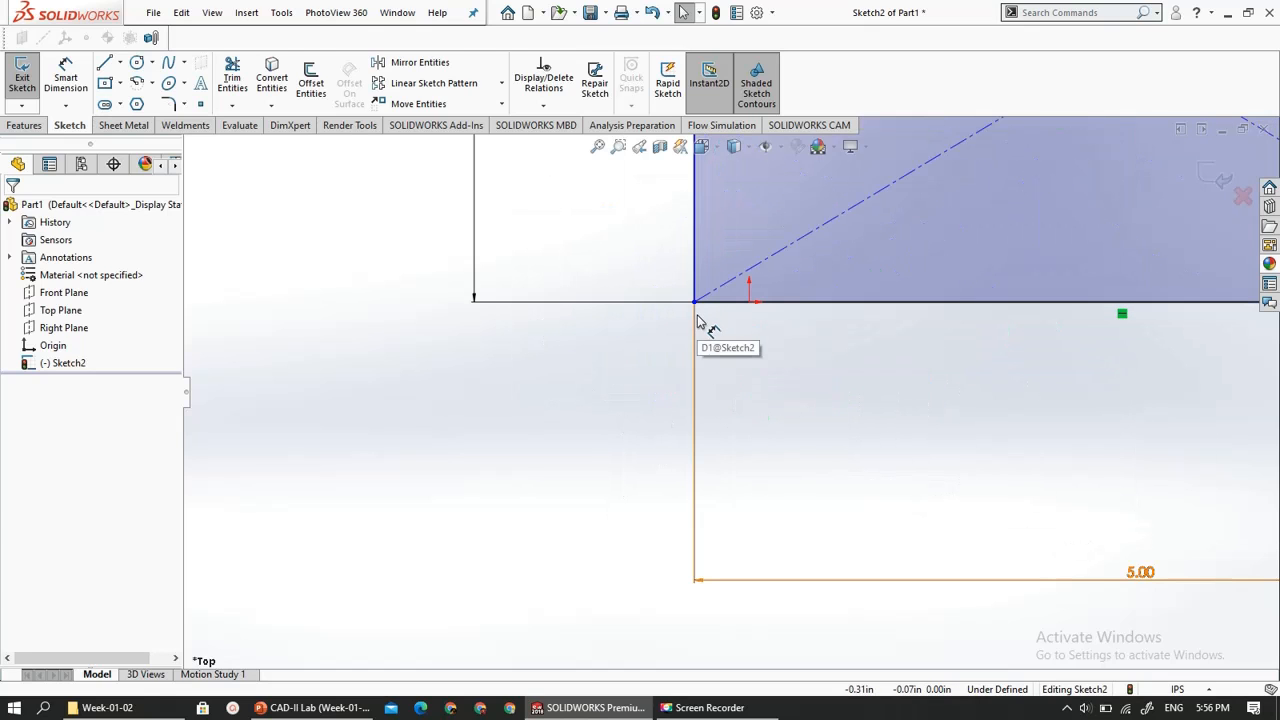
pyautogui.click(90, 80)
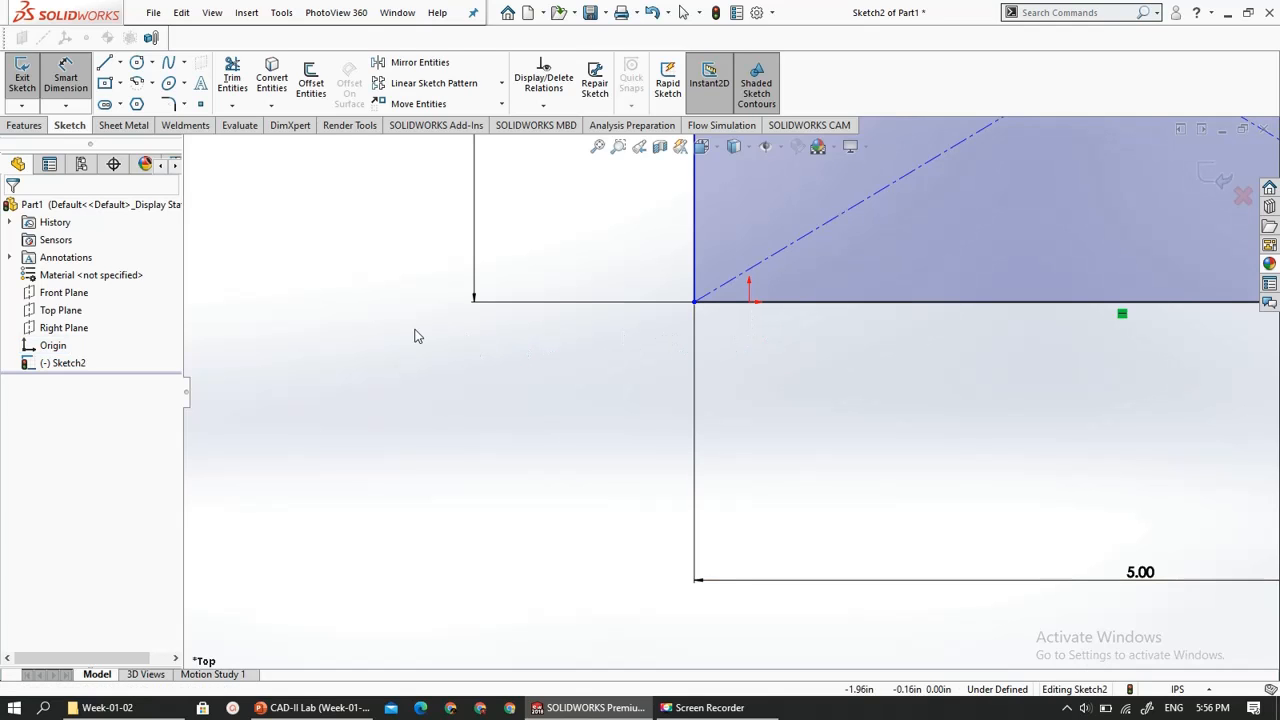
pyautogui.press('Escape')
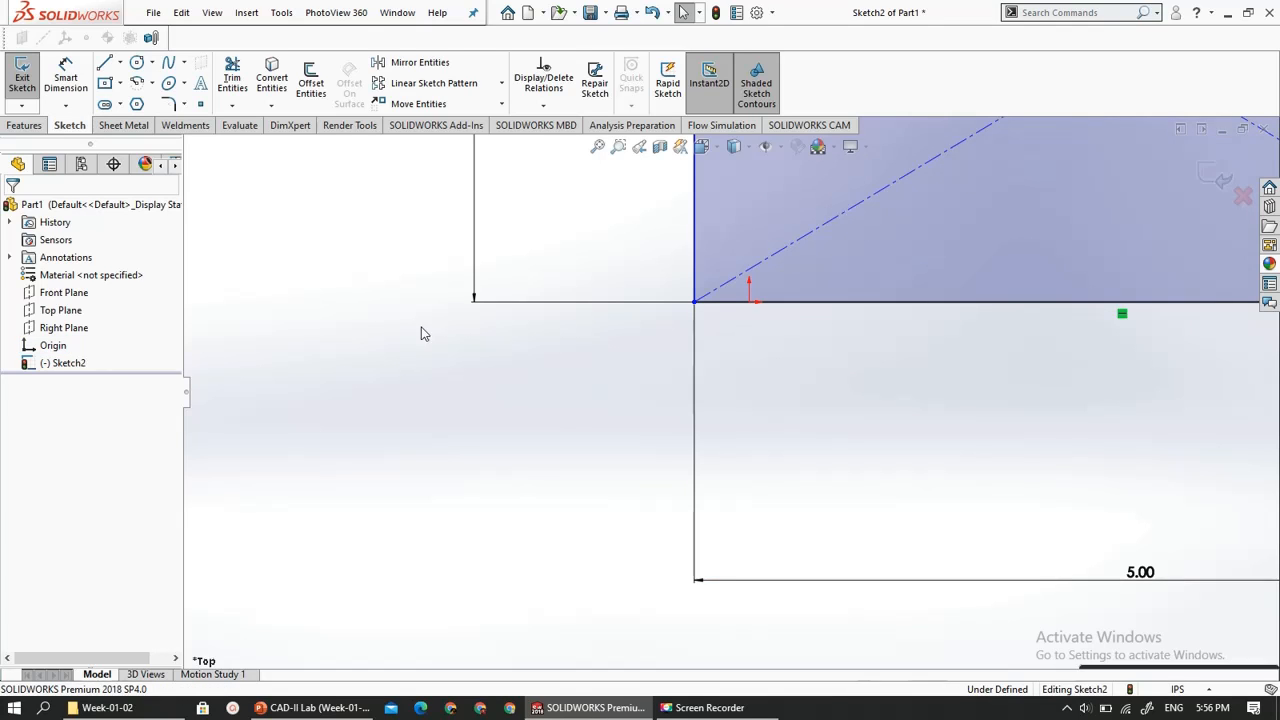
pyautogui.click(695, 303)
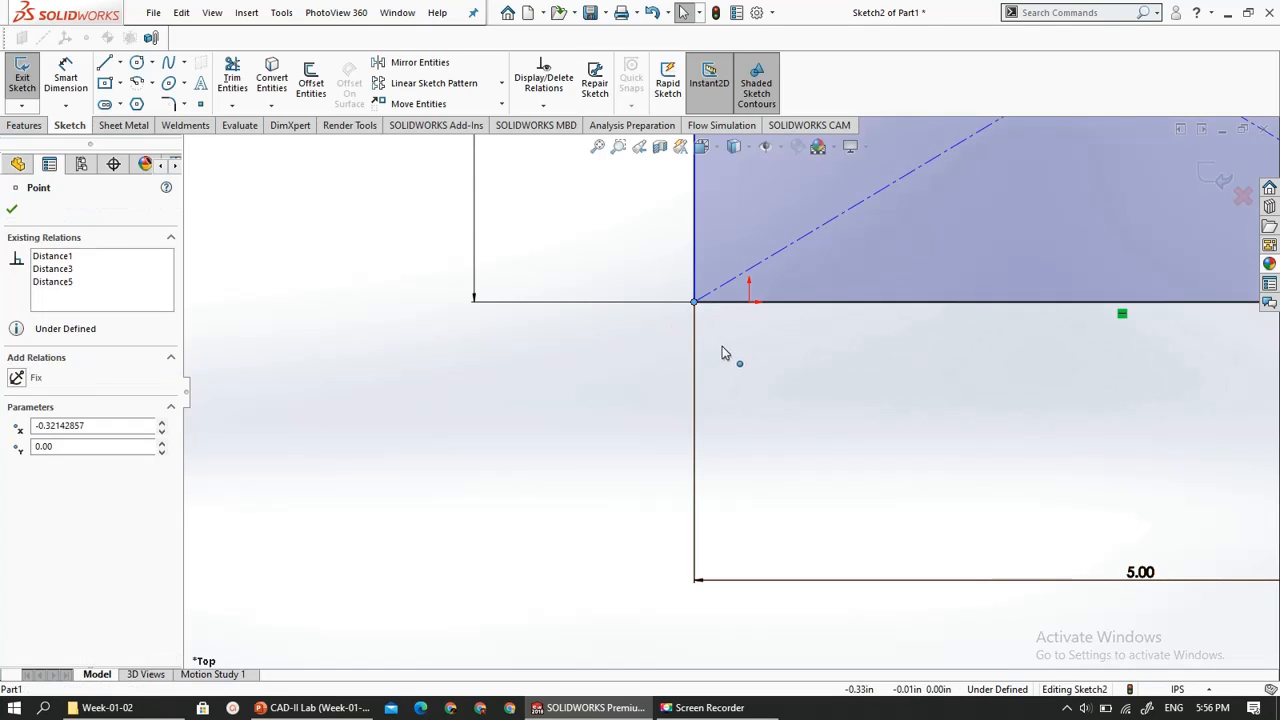
pyautogui.keyDown('ctrl'); pyautogui.click(750, 302); pyautogui.keyUp('ctrl')
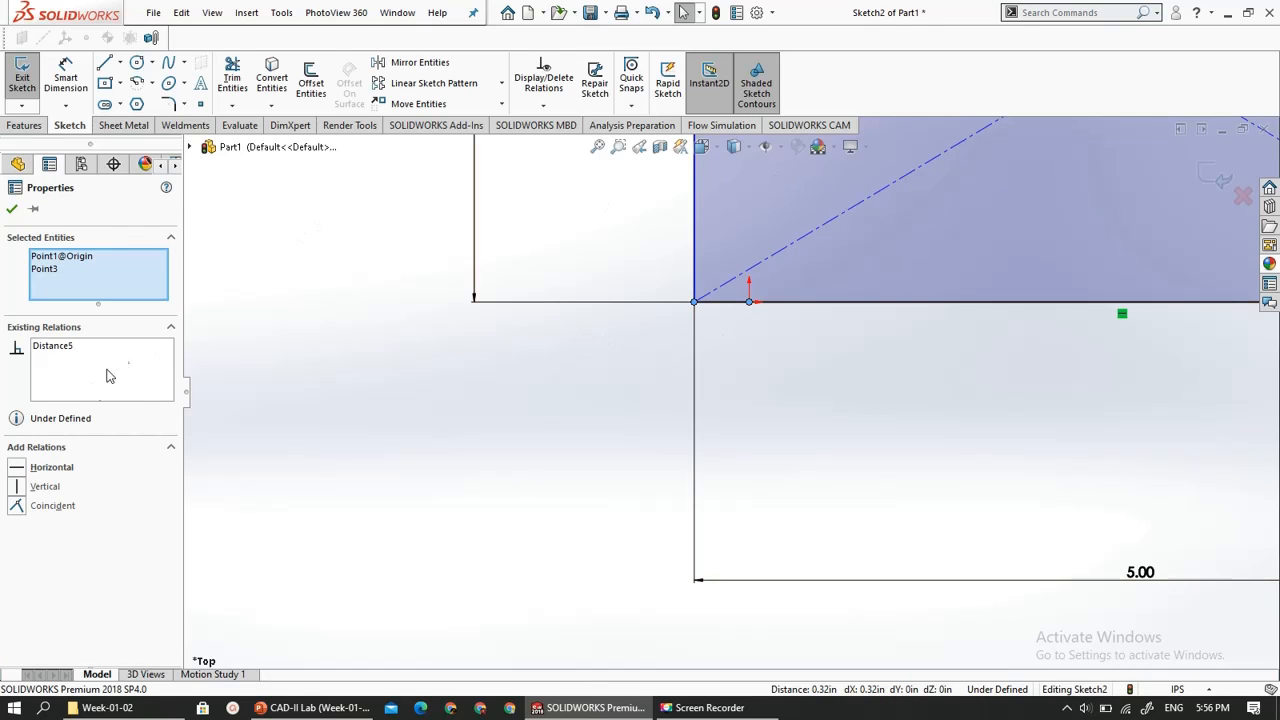
pyautogui.click(16, 507)
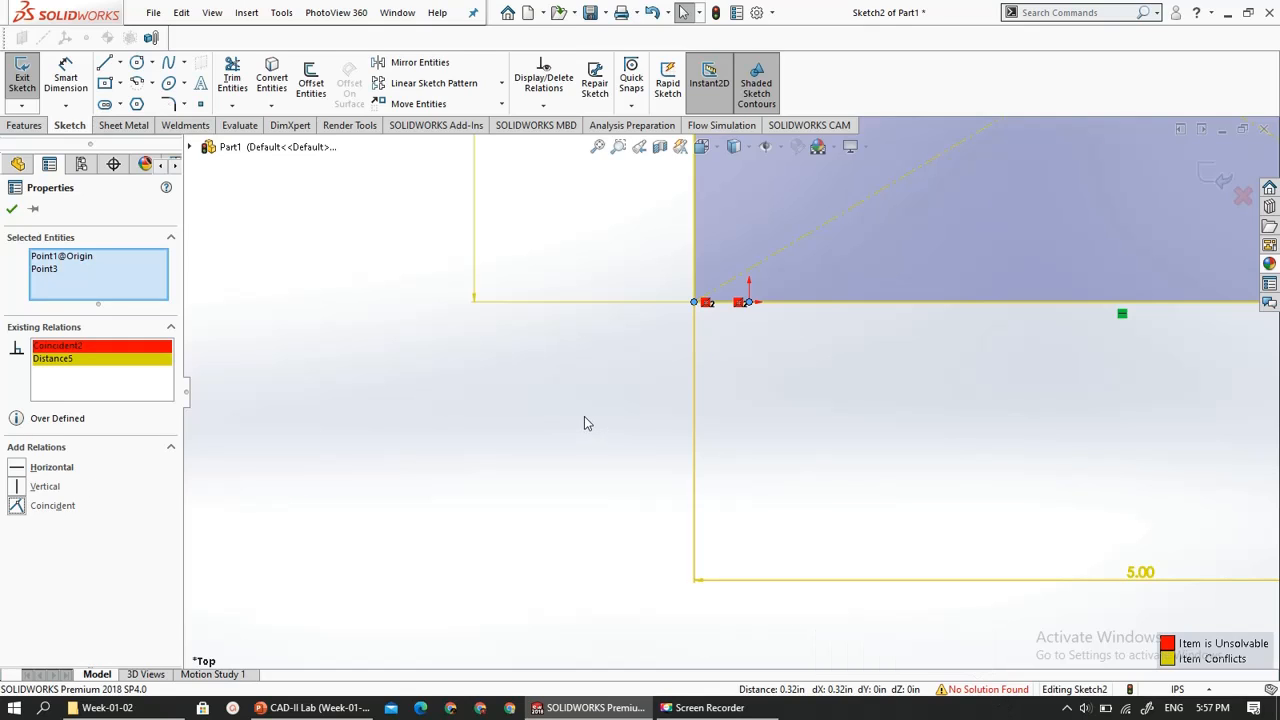
# - Delete the conflicting Distance5 relation between the rectangle's corner and the origin, and accept the properties
pyautogui.scroll(-3, 585, 425)
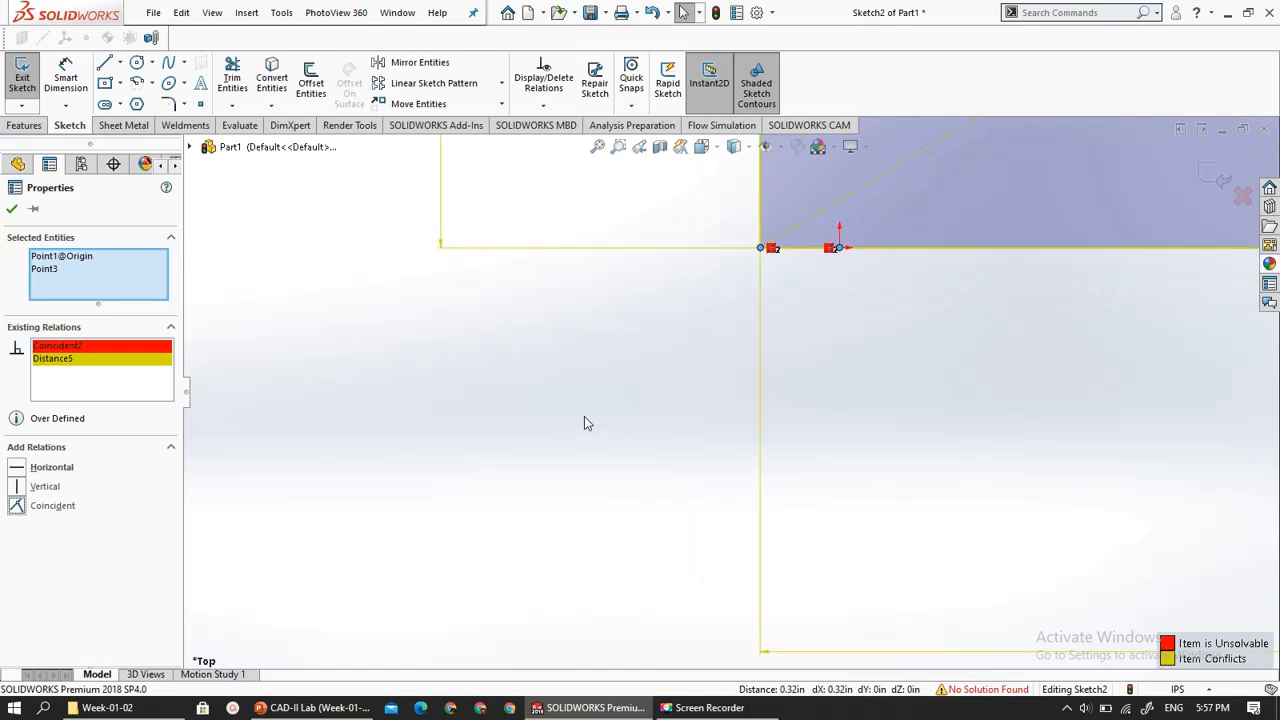
pyautogui.rightClick(75, 358)
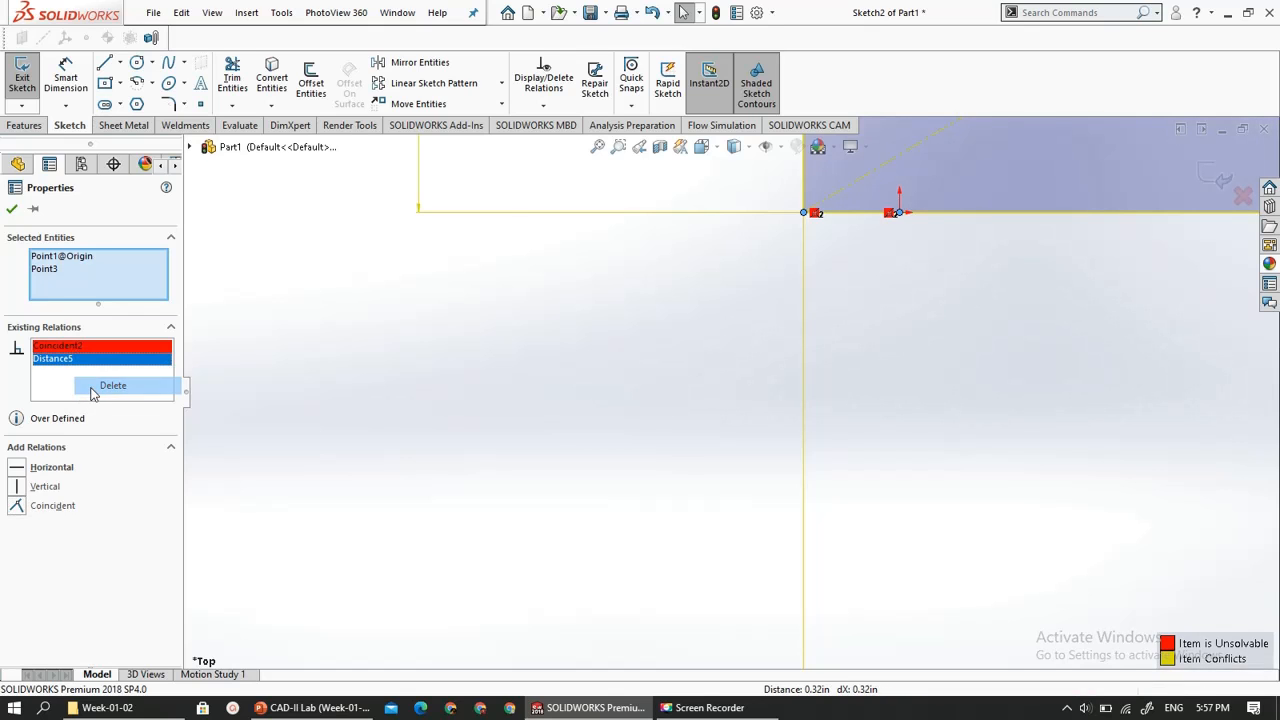
pyautogui.click(112, 386)
pyautogui.scroll(2, 468, 541)
pyautogui.scroll(3, 472, 541)
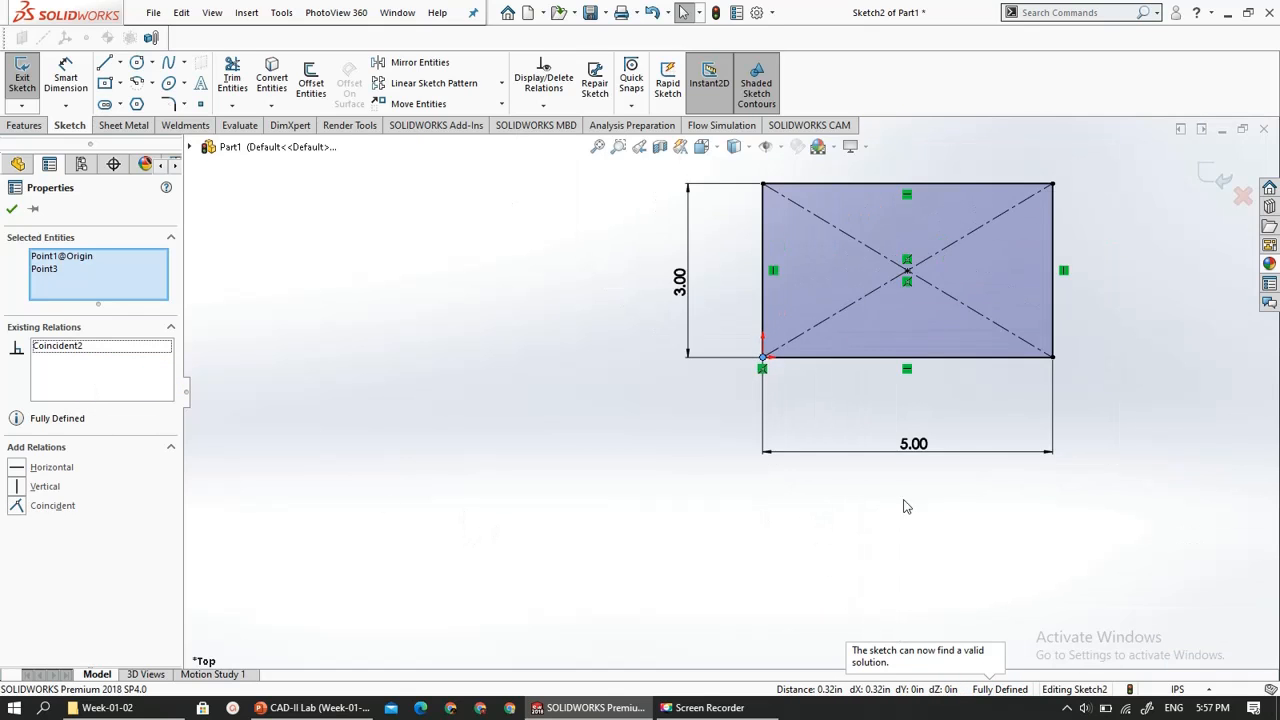
pyautogui.scroll(-2, 1045, 502)
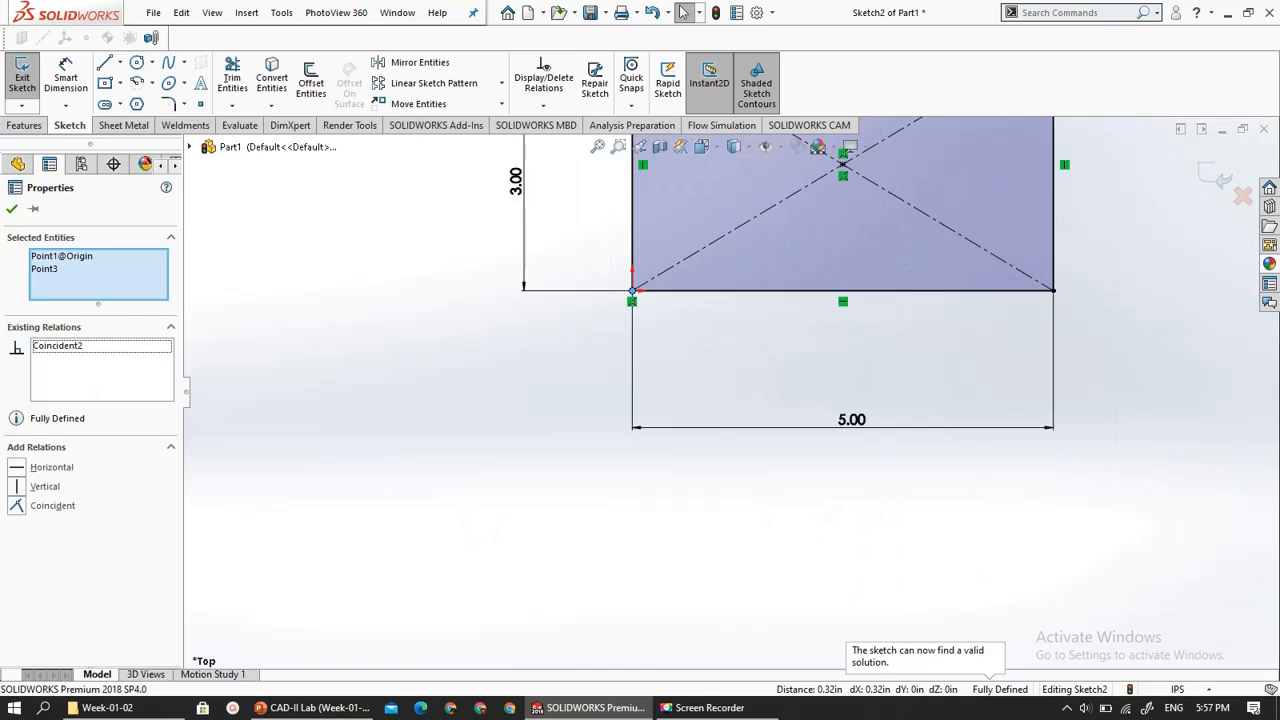
pyautogui.click(12, 208)
pyautogui.scroll(-3, 276, 467)
pyautogui.scroll(9, 350, 460)
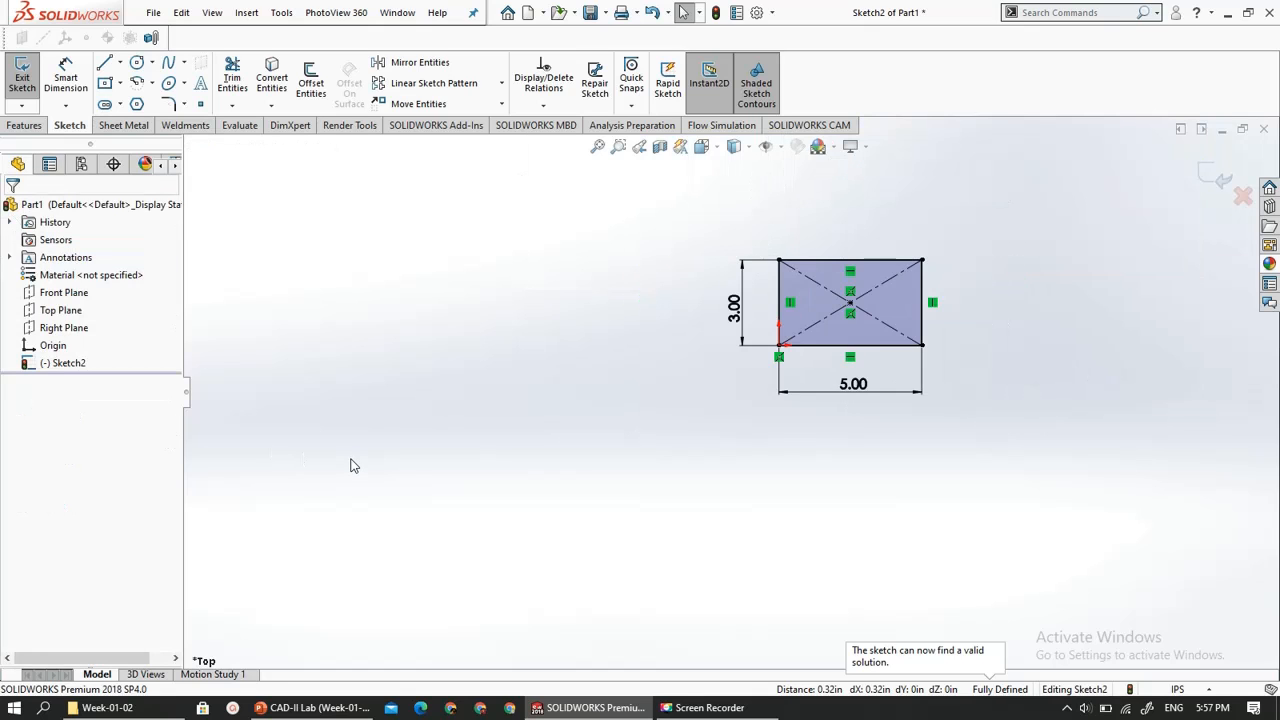
# - Delete the whole dimensioned rectangle from the sketch, including its diagonals and dimensions
pyautogui.scroll(-3, 952, 300)
pyautogui.scroll(-3, 666, 300)
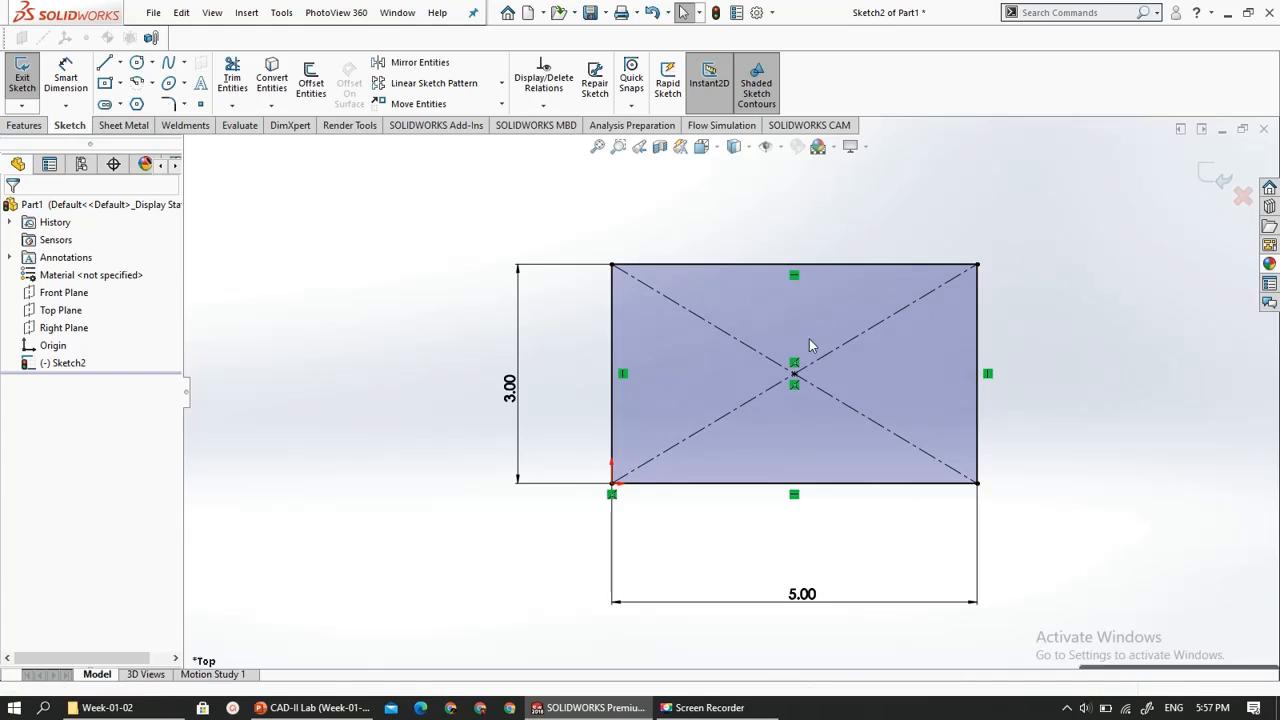
pyautogui.moveTo(1063, 229)
pyautogui.mouseDown()
pyautogui.moveTo(578, 422)
pyautogui.moveTo(400, 523)
pyautogui.moveTo(385, 545)
pyautogui.mouseUp()
pyautogui.press('Delete')
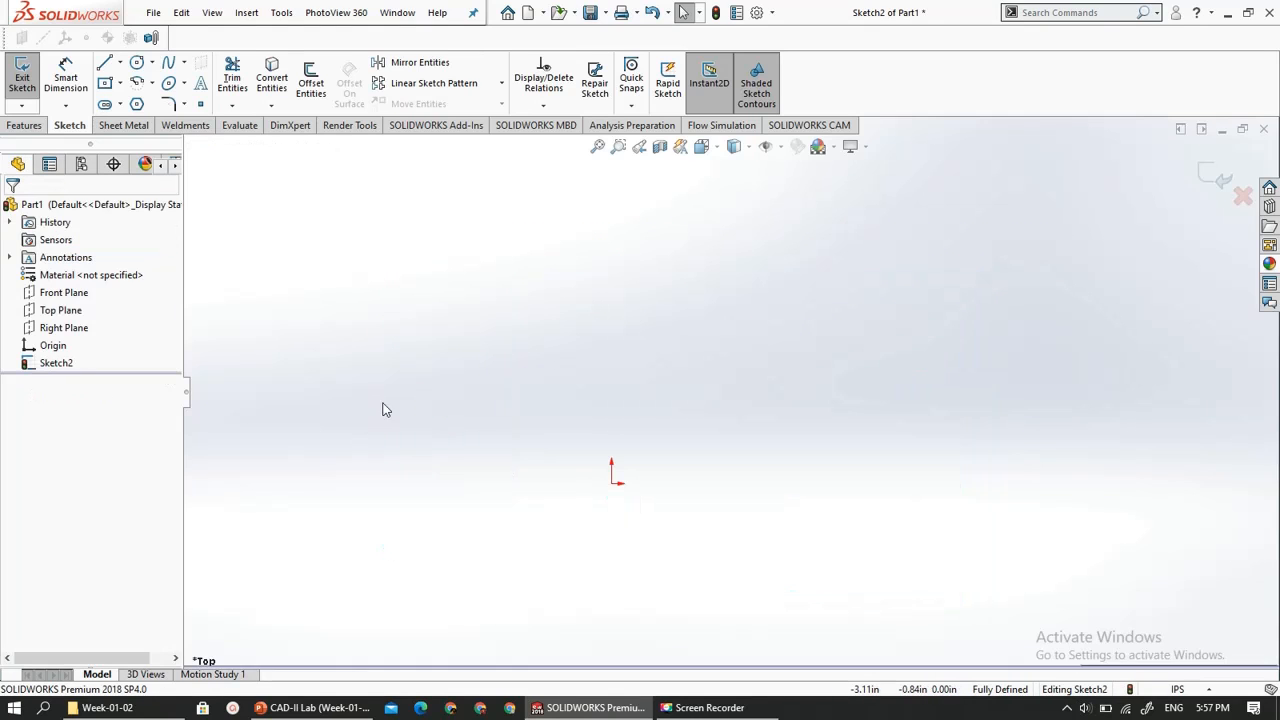
# - Sketch a slightly sloping midpoint line about 8.47 in long above the sketch origin
pyautogui.click(120, 63)
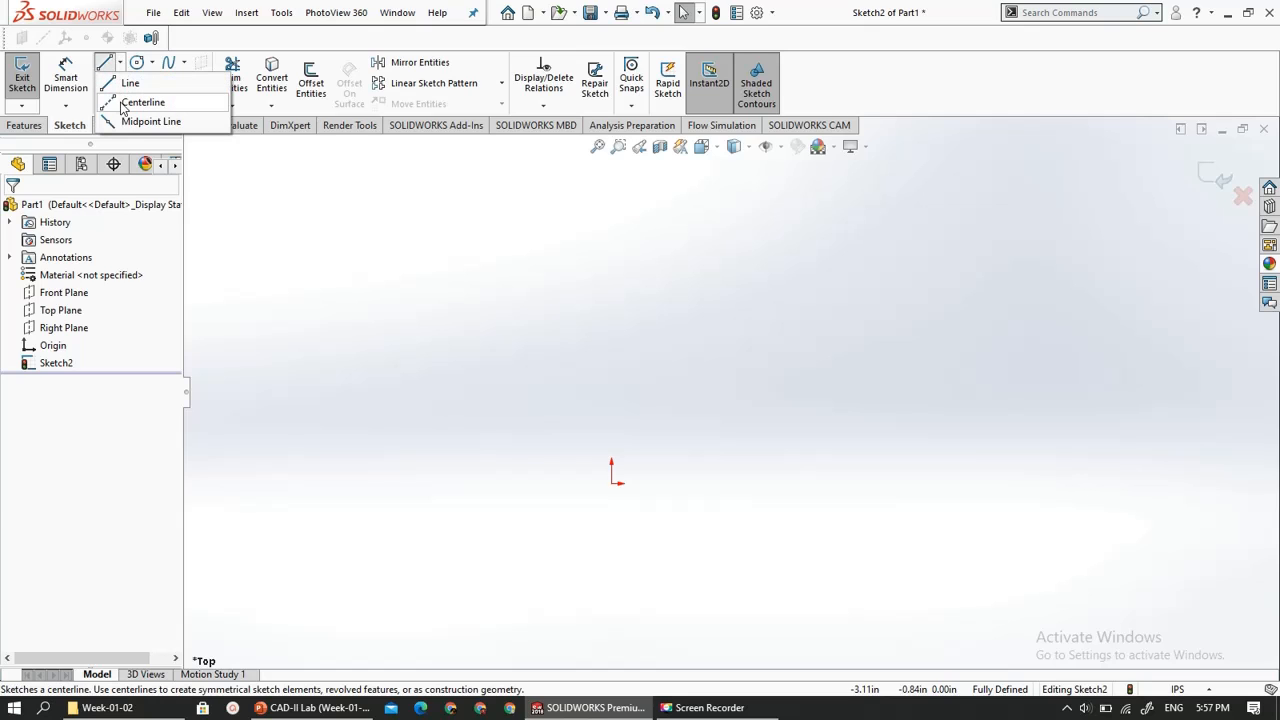
pyautogui.click(123, 122)
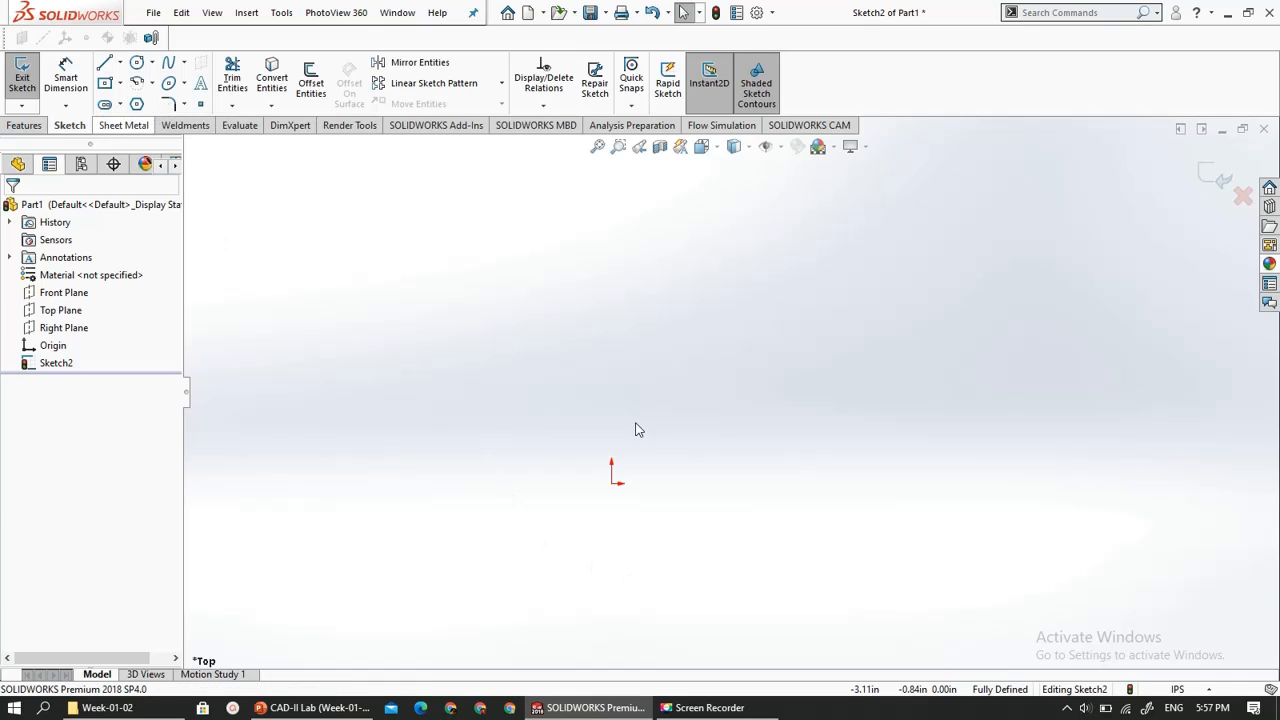
pyautogui.click(677, 341)
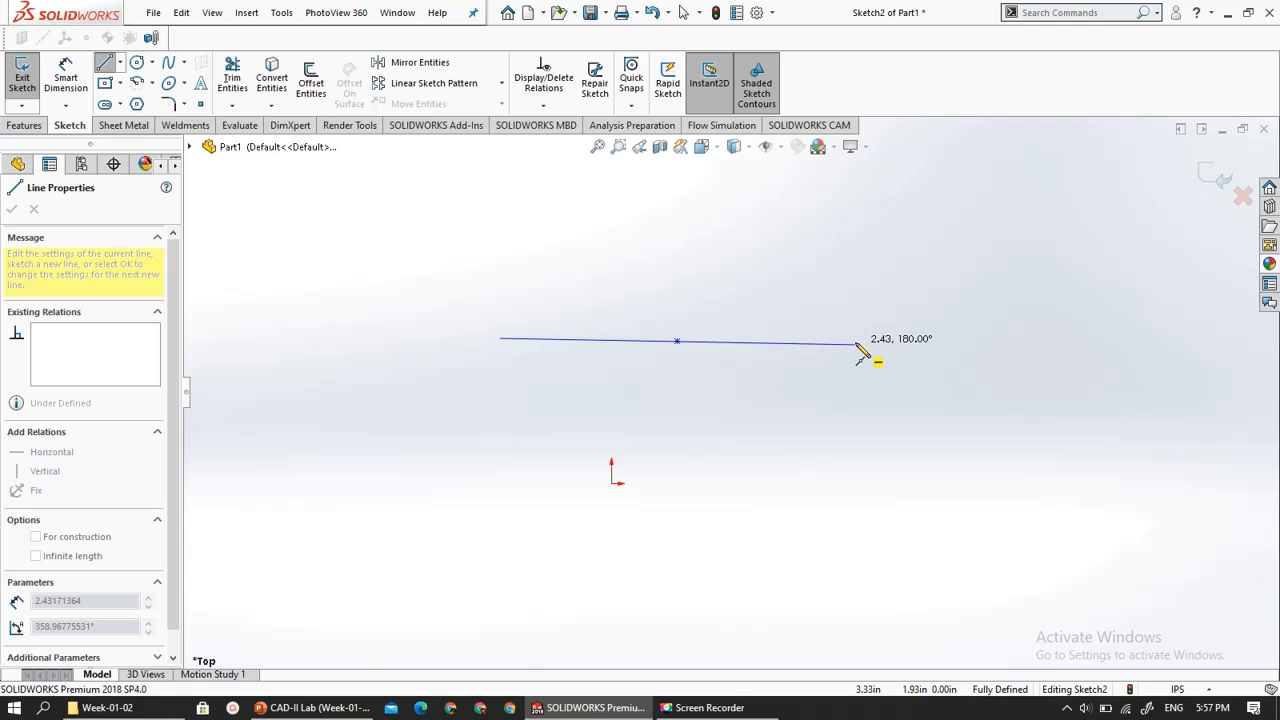
pyautogui.click(983, 384)
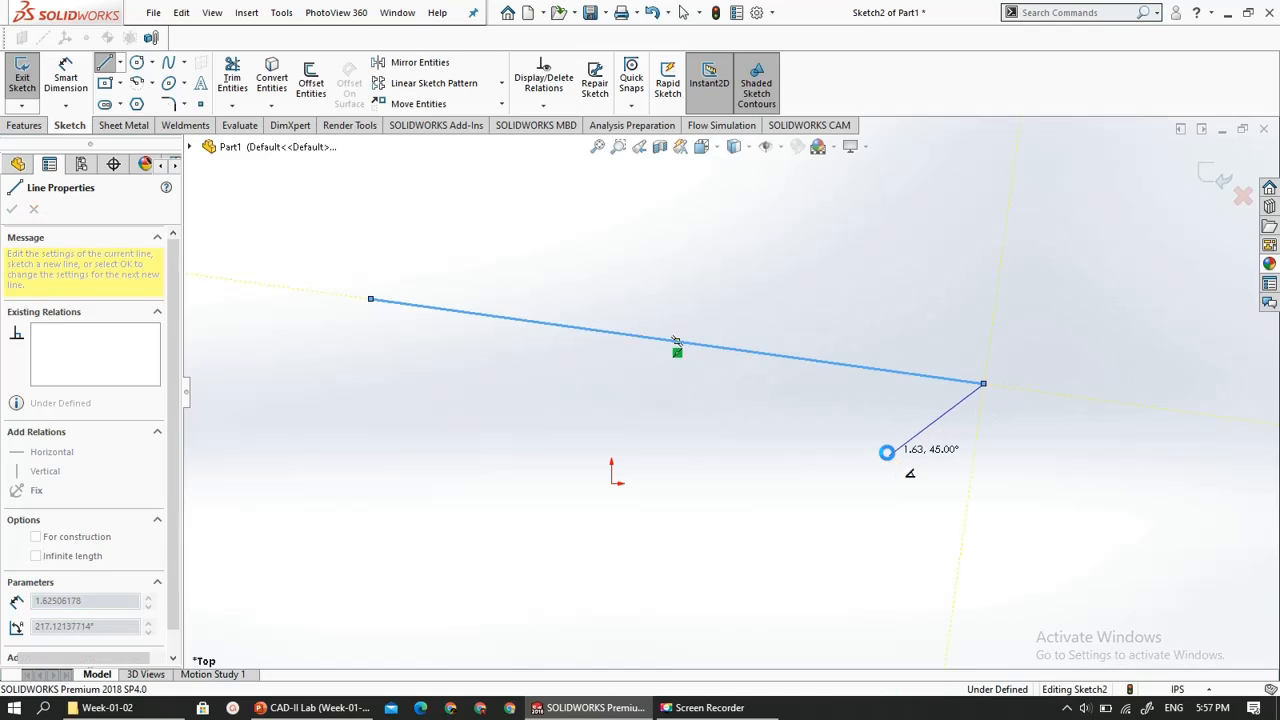
pyautogui.press('Escape')
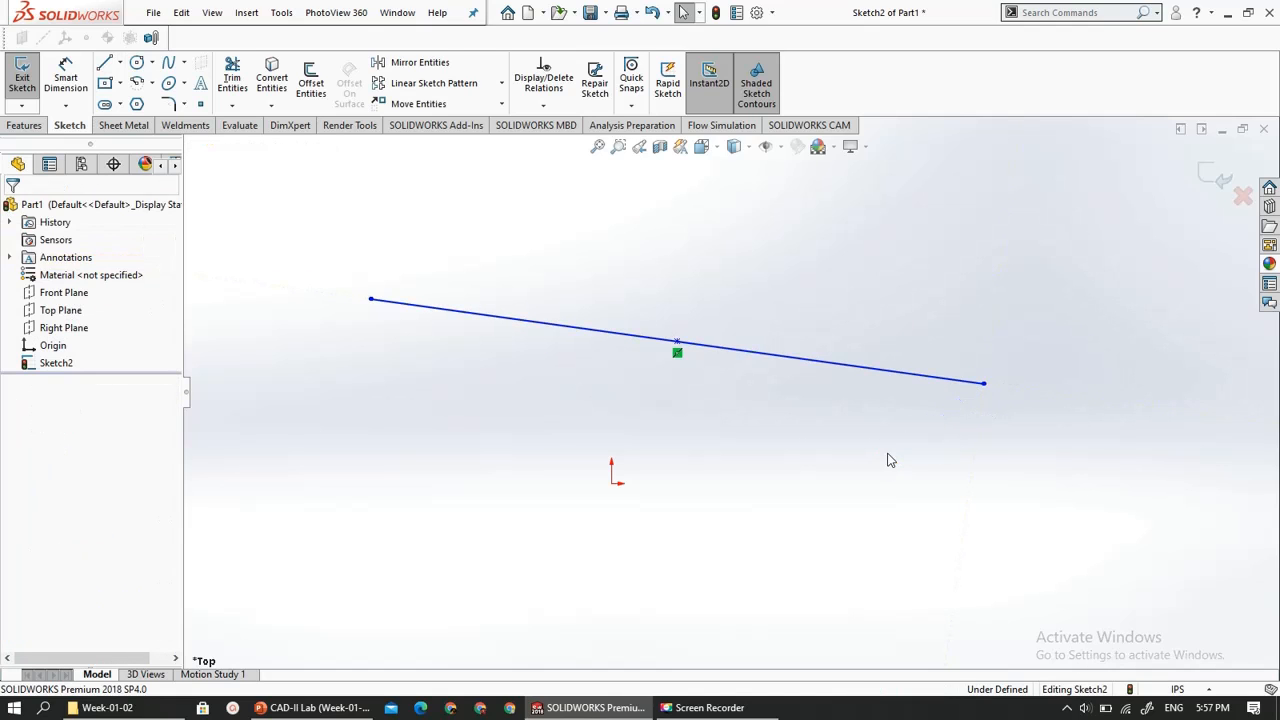
# - Add a Horizontal relation to the midpoint line and check the lab slides in PowerPoint
pyautogui.click(856, 369)
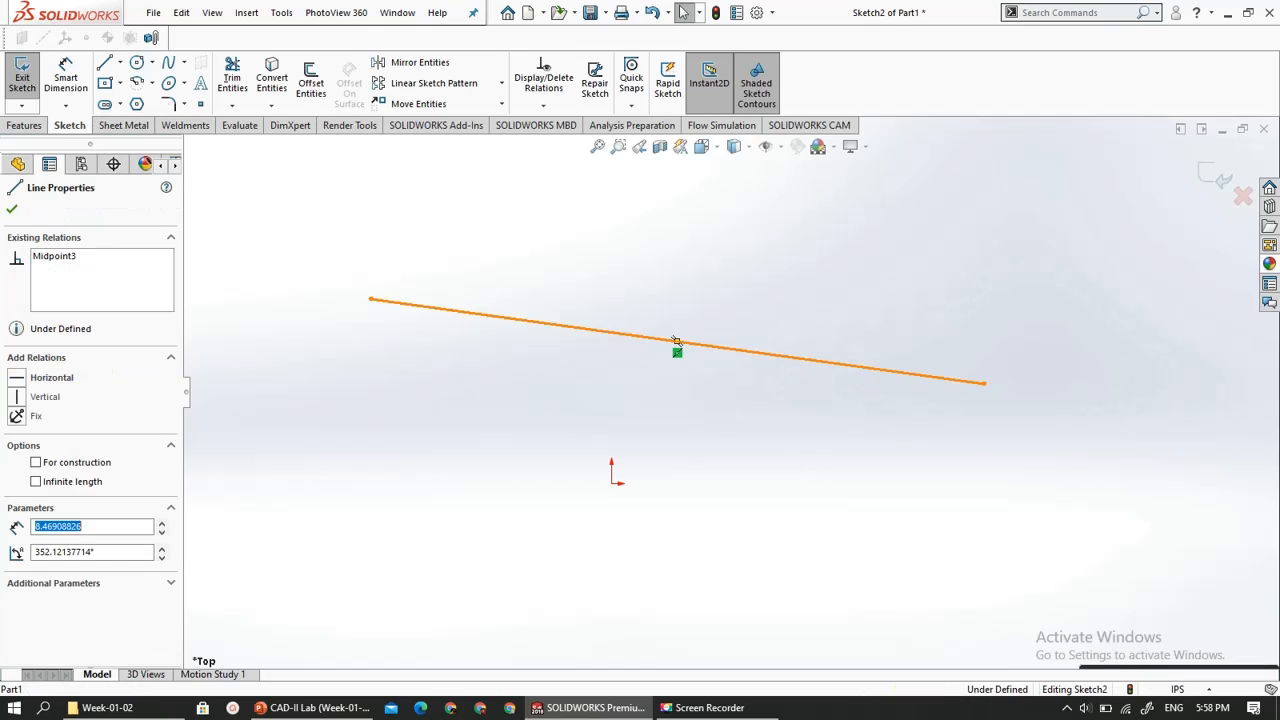
pyautogui.click(17, 381)
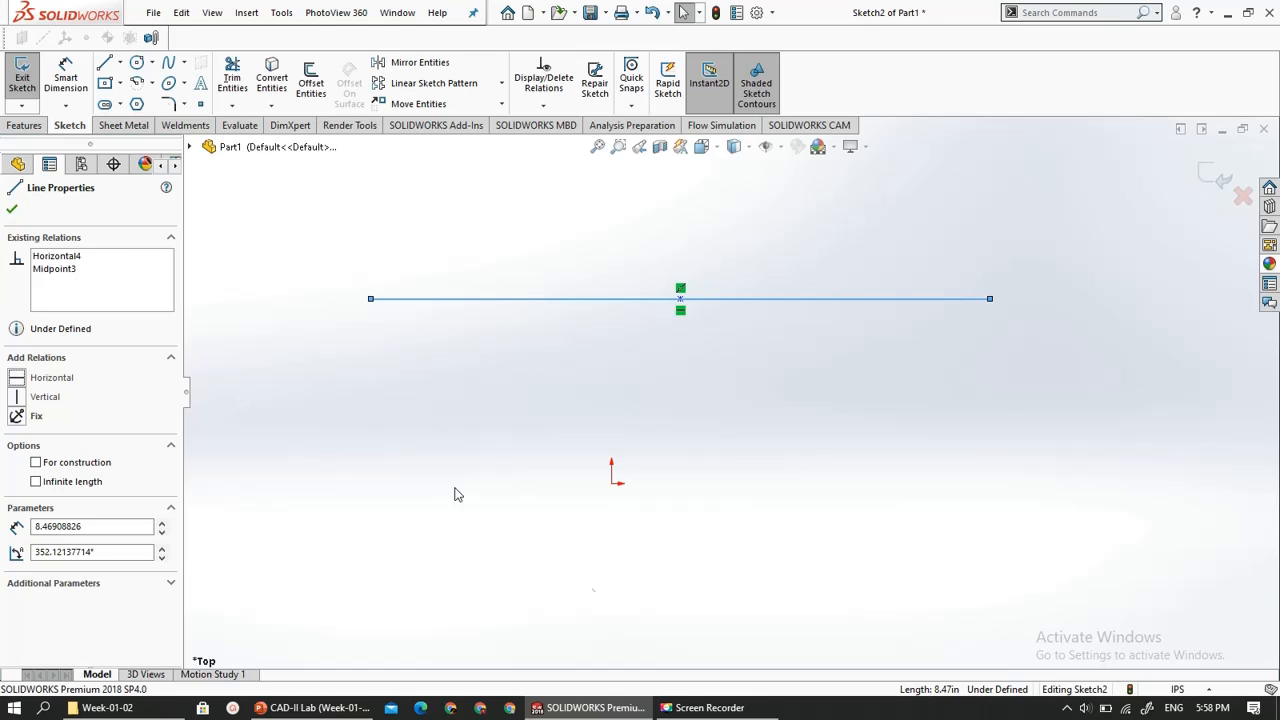
pyautogui.click(351, 707)
# - Sketch a corner rectangle about 2.21 in high below the horizontal line, enclosing the sketch origin
pyautogui.click(119, 86)
pyautogui.click(140, 104)
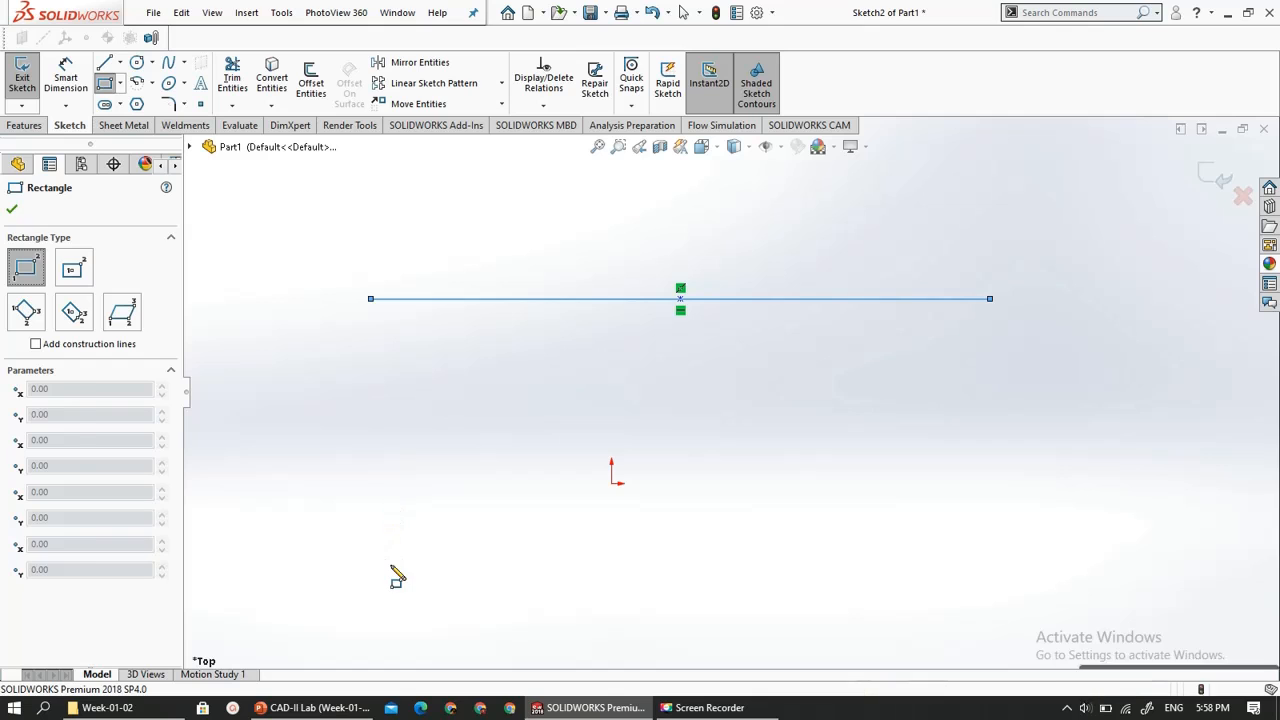
pyautogui.moveTo(390, 564)
pyautogui.mouseDown()
pyautogui.moveTo(451, 503)
pyautogui.moveTo(698, 403)
pyautogui.mouseUp()
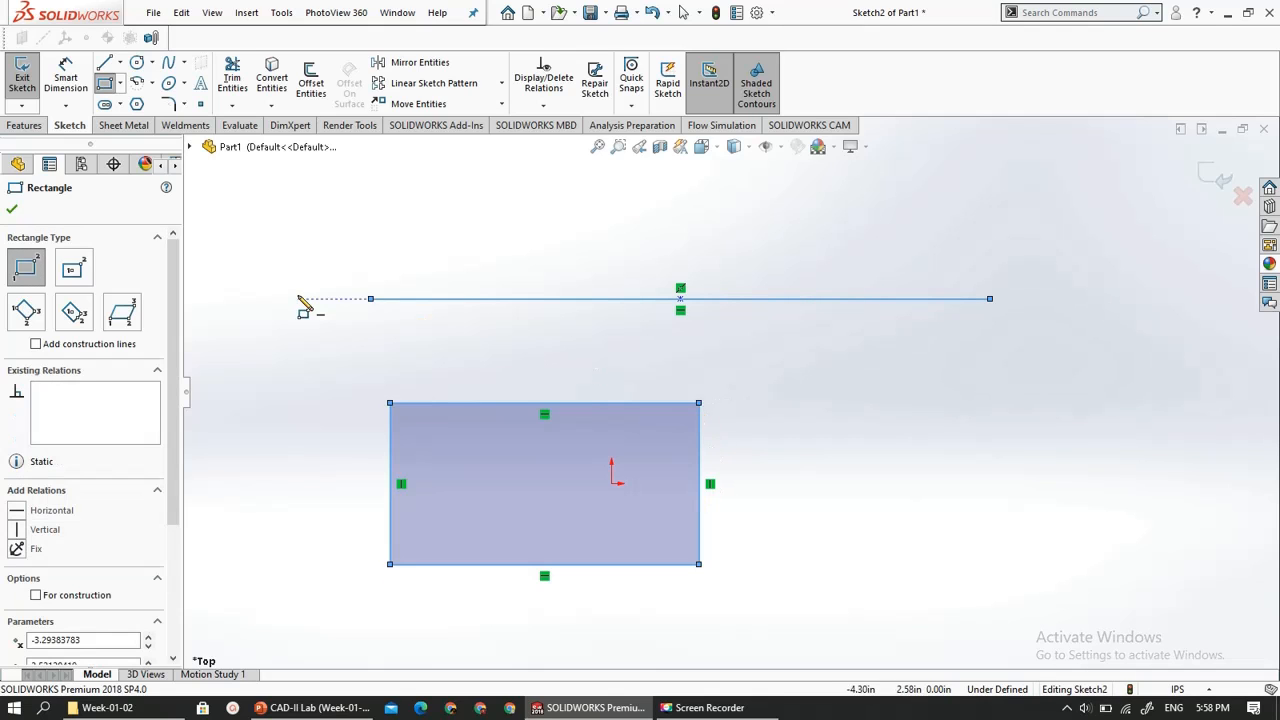
pyautogui.press('Escape')
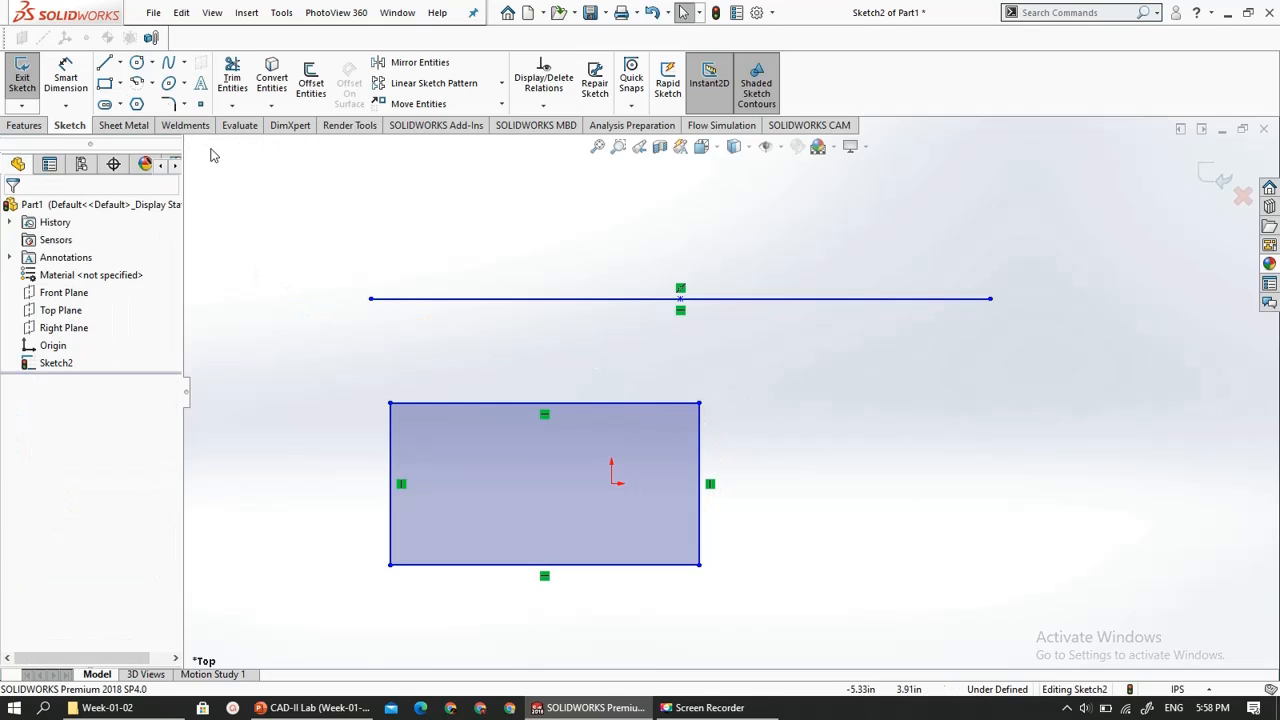
# - Sketch a center rectangle about 5.17 by 2.43 in centred on the sketch origin, overlapping the corner rectangle
pyautogui.click(120, 83)
pyautogui.click(140, 122)
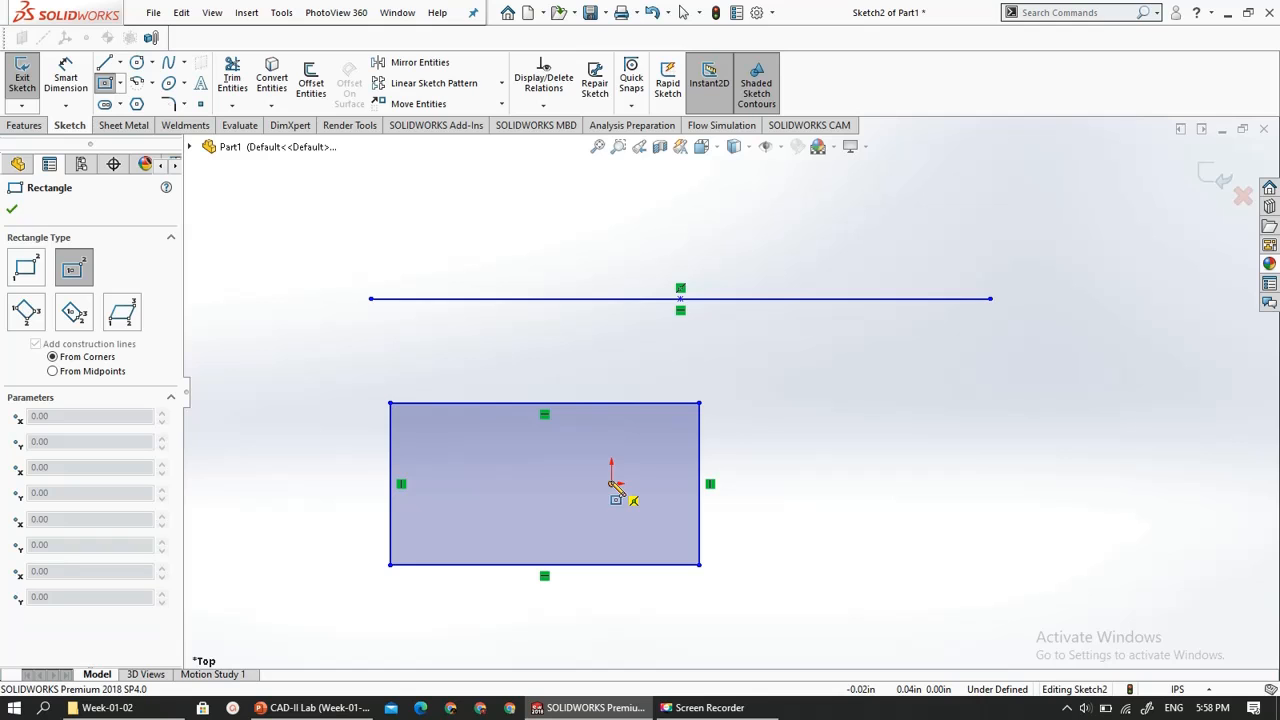
pyautogui.click(613, 484)
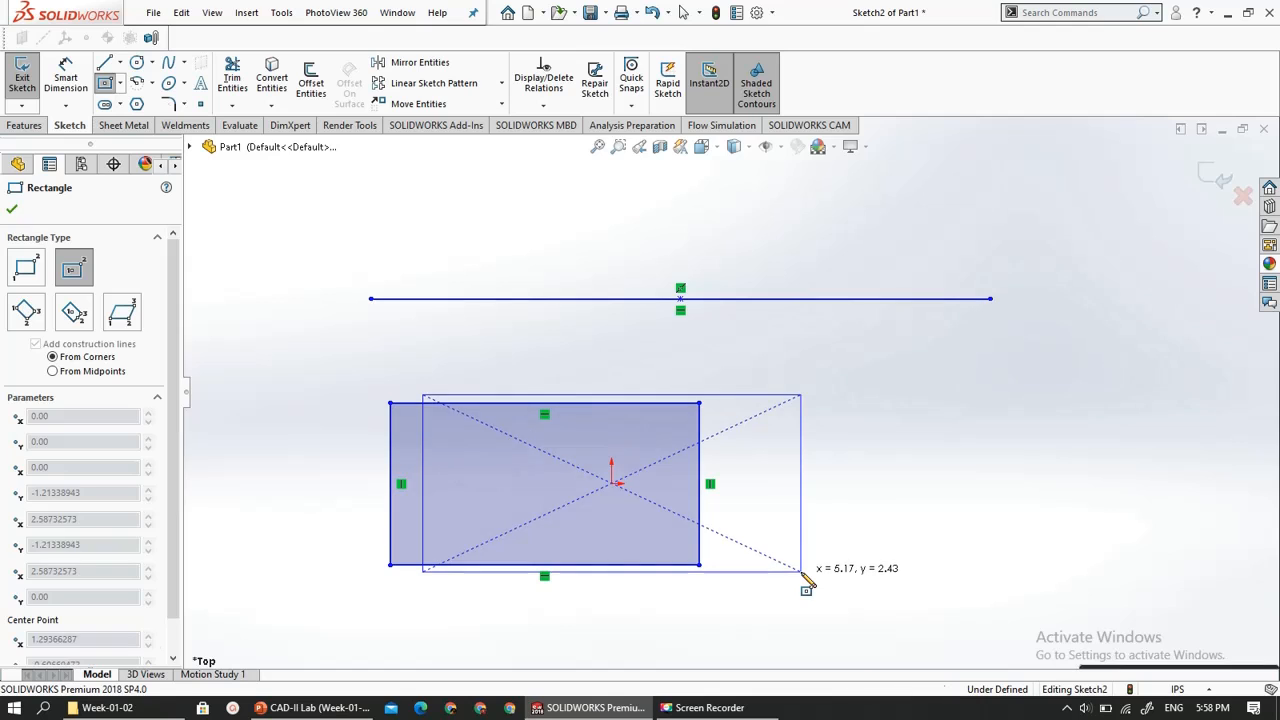
pyautogui.click(801, 571)
pyautogui.press('Escape')
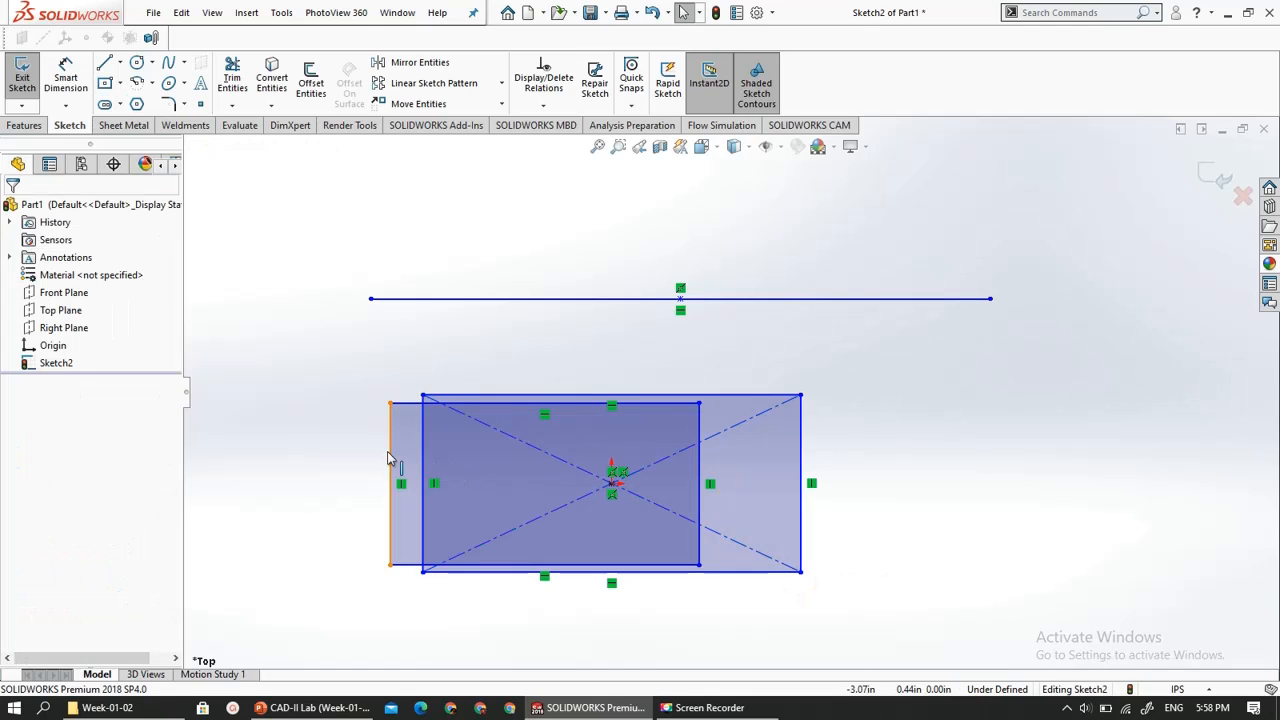
# - Delete the vertical side of the corner rectangle that lies outside the center rectangle, and undo the deletion
pyautogui.click(390, 458)
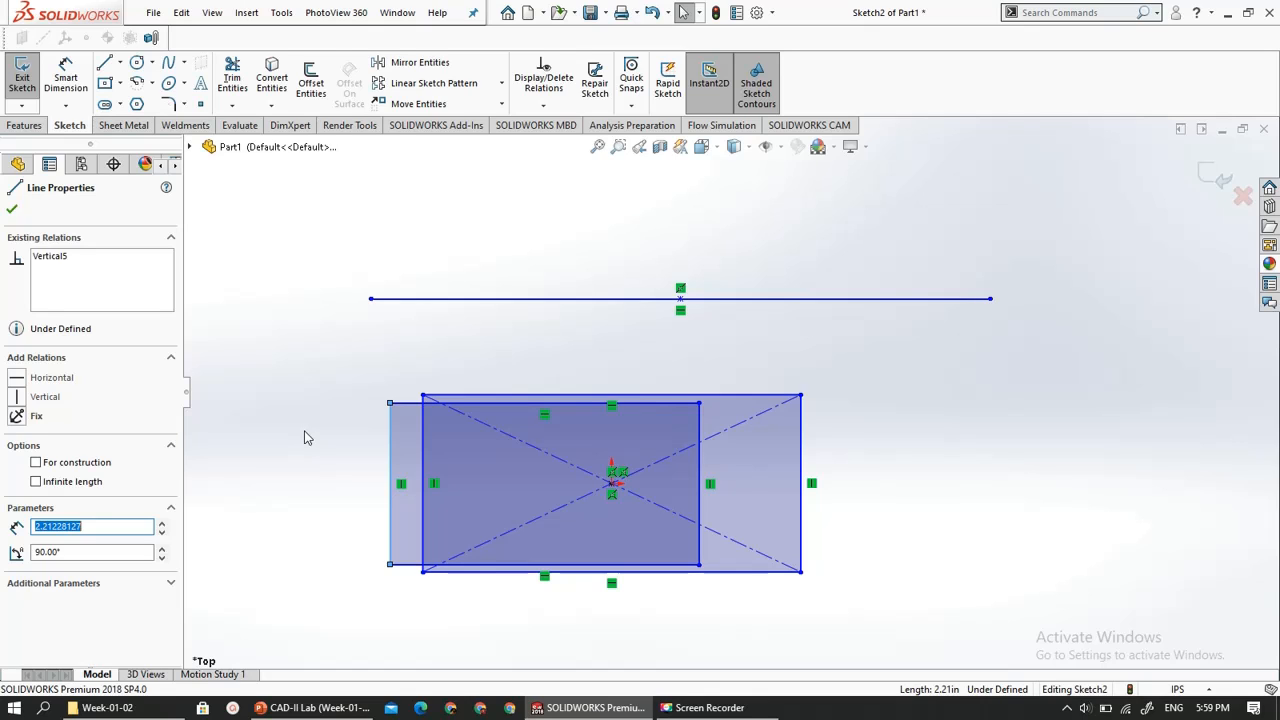
pyautogui.press('Delete')
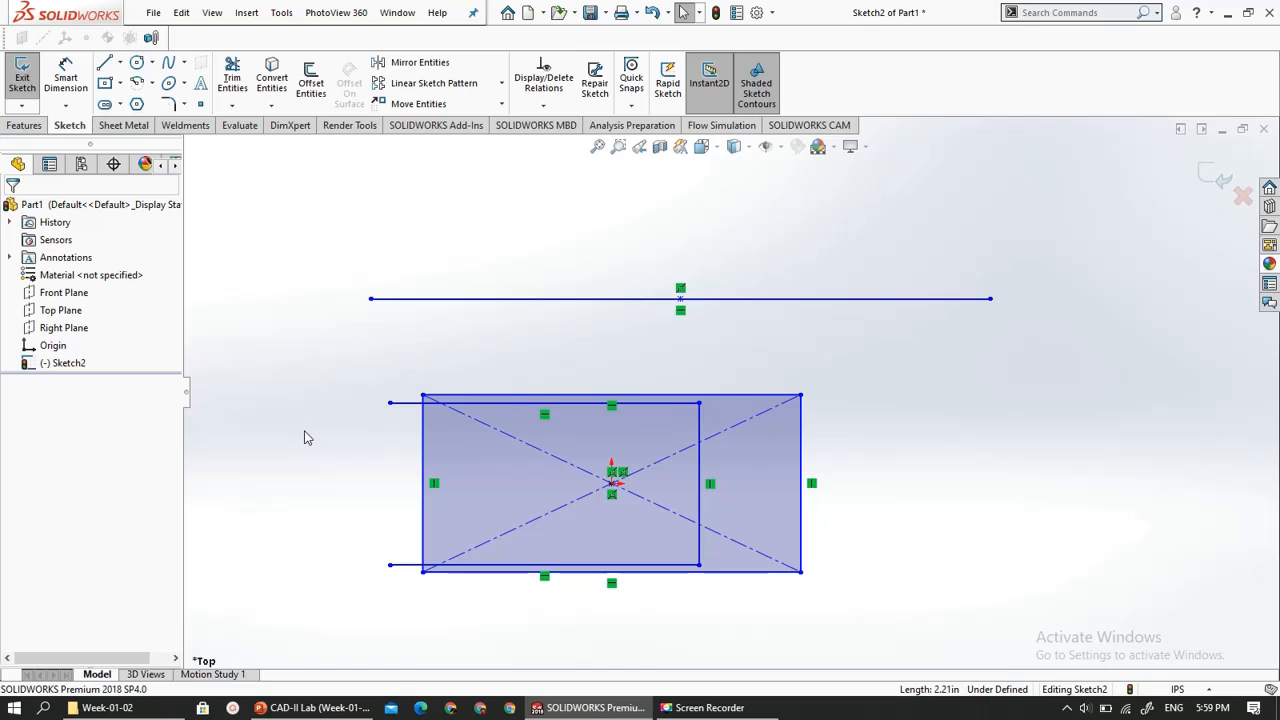
pyautogui.hotkey('ctrl', 'z')
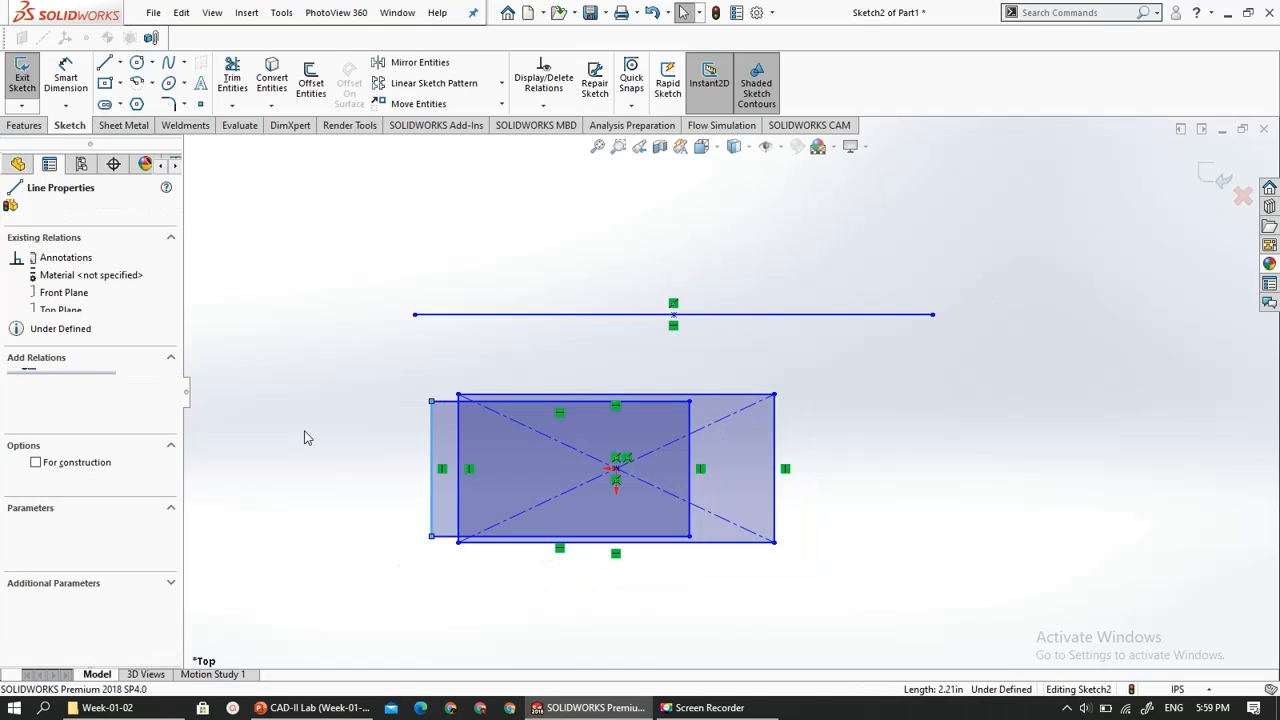
pyautogui.scroll(3, 477, 387)
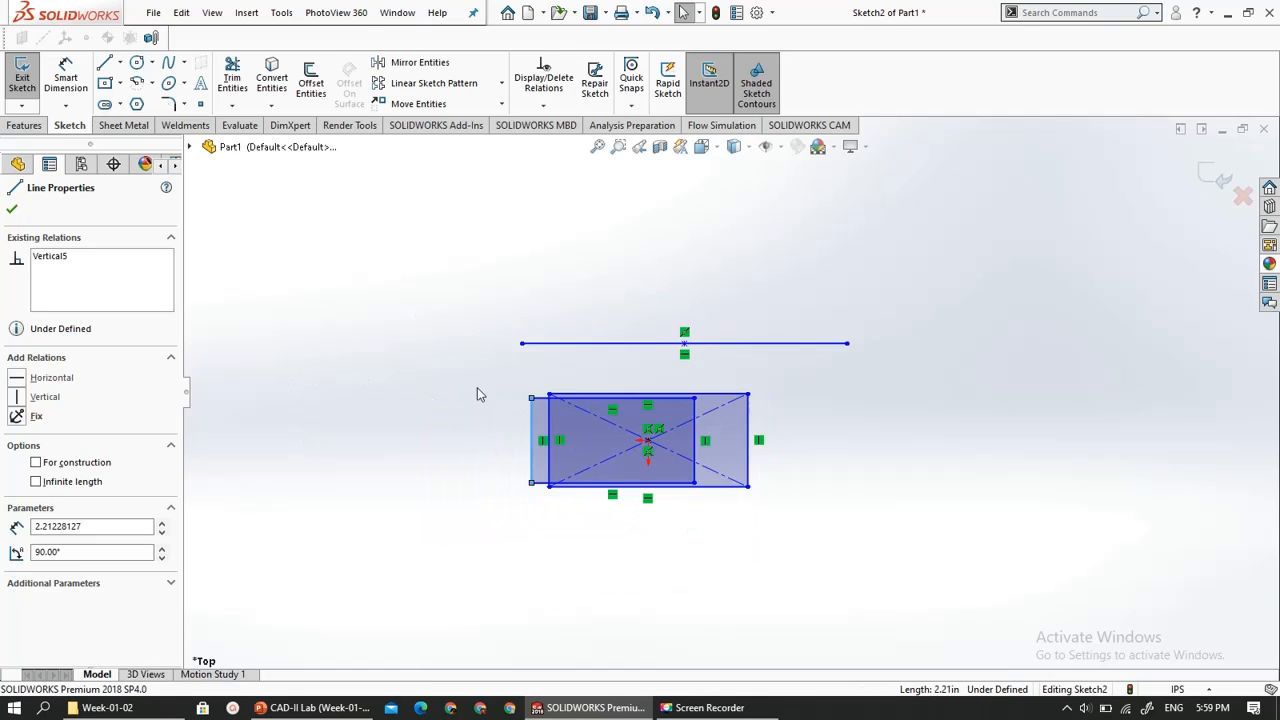
pyautogui.scroll(-5, 696, 397)
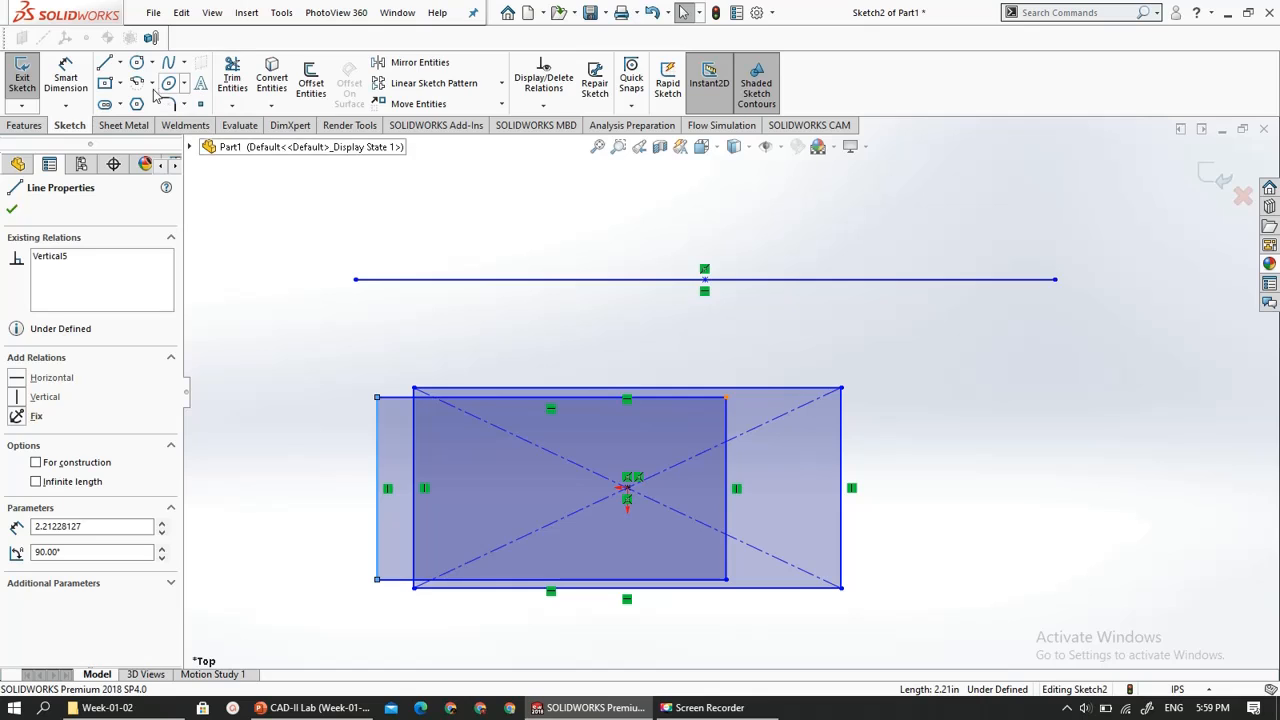
pyautogui.click(120, 85)
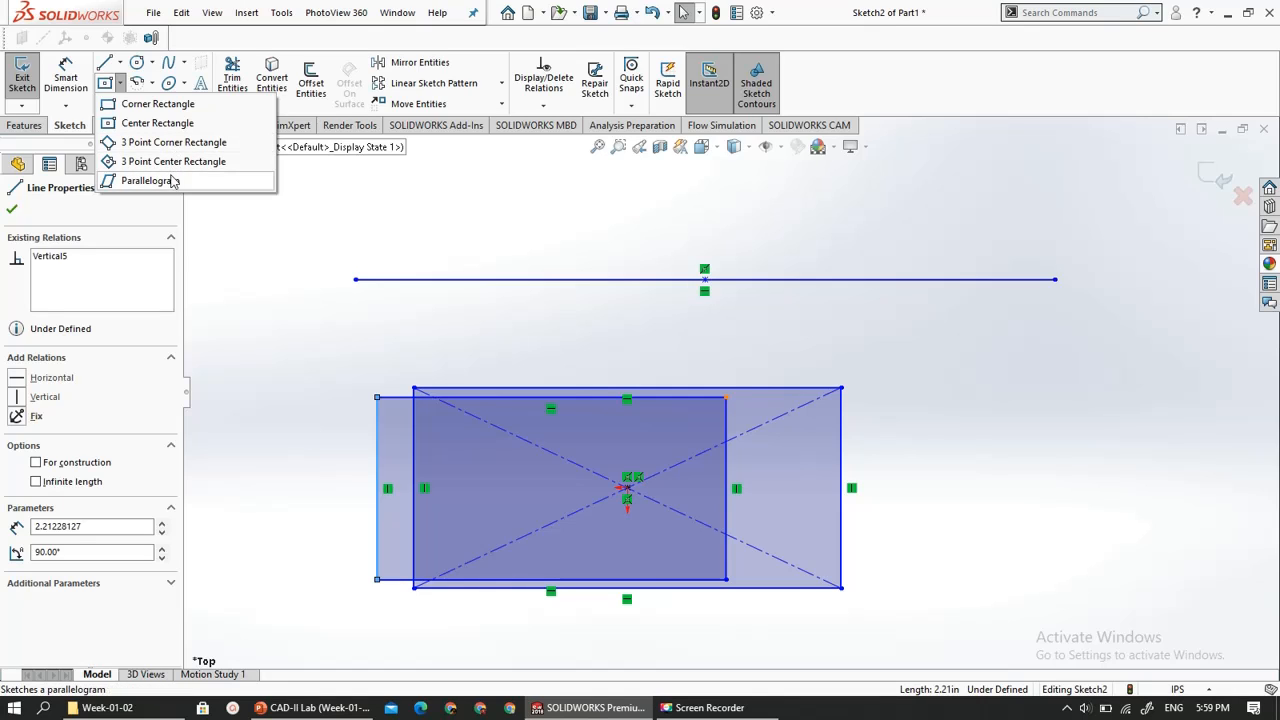
pyautogui.click(119, 85)
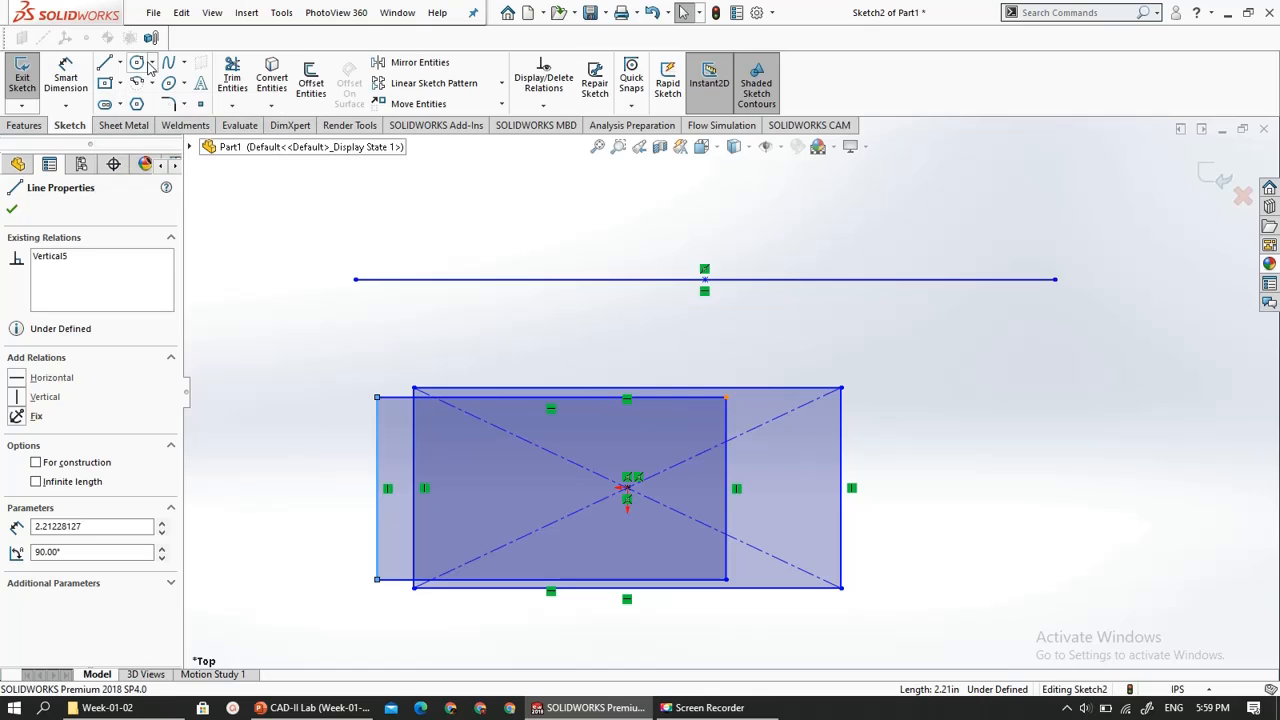
pyautogui.click(152, 64)
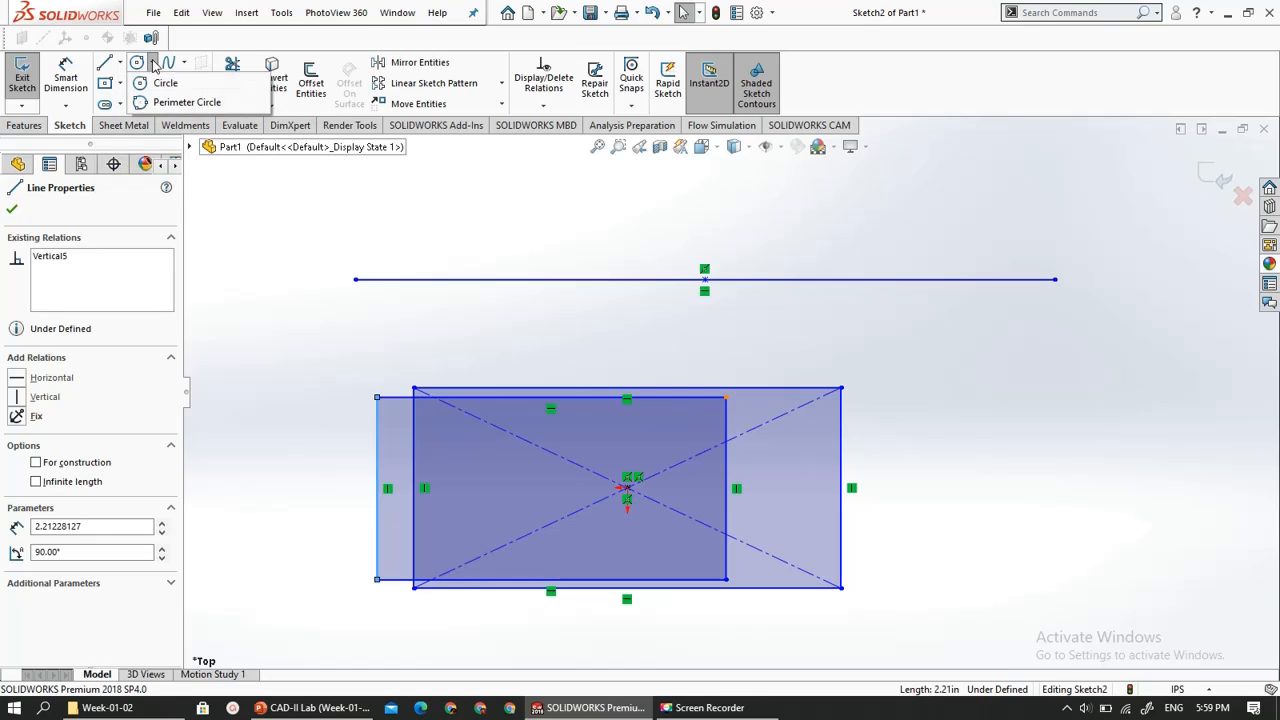
# - Sketch a horizontal centerpoint straight slot about 2.60 in between arc centers and 1.38 in wide, above the rectangles and overlapping the midpoint line
pyautogui.click(119, 104)
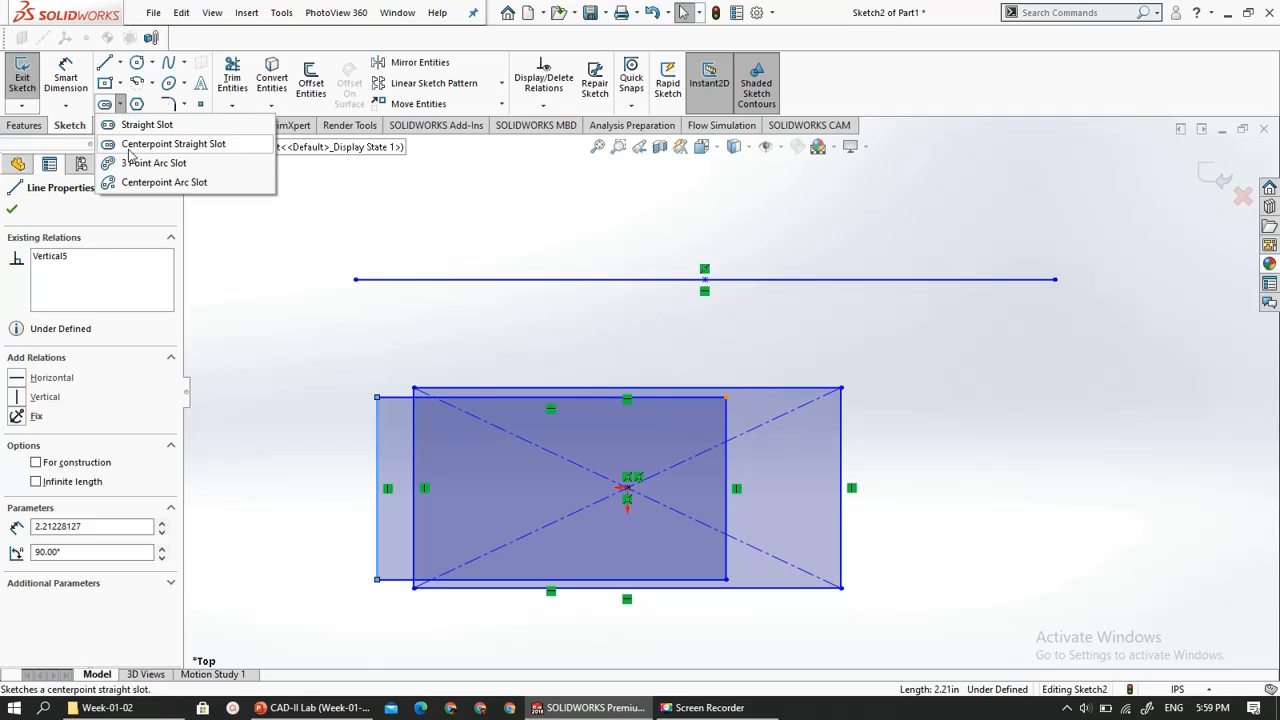
pyautogui.click(129, 125)
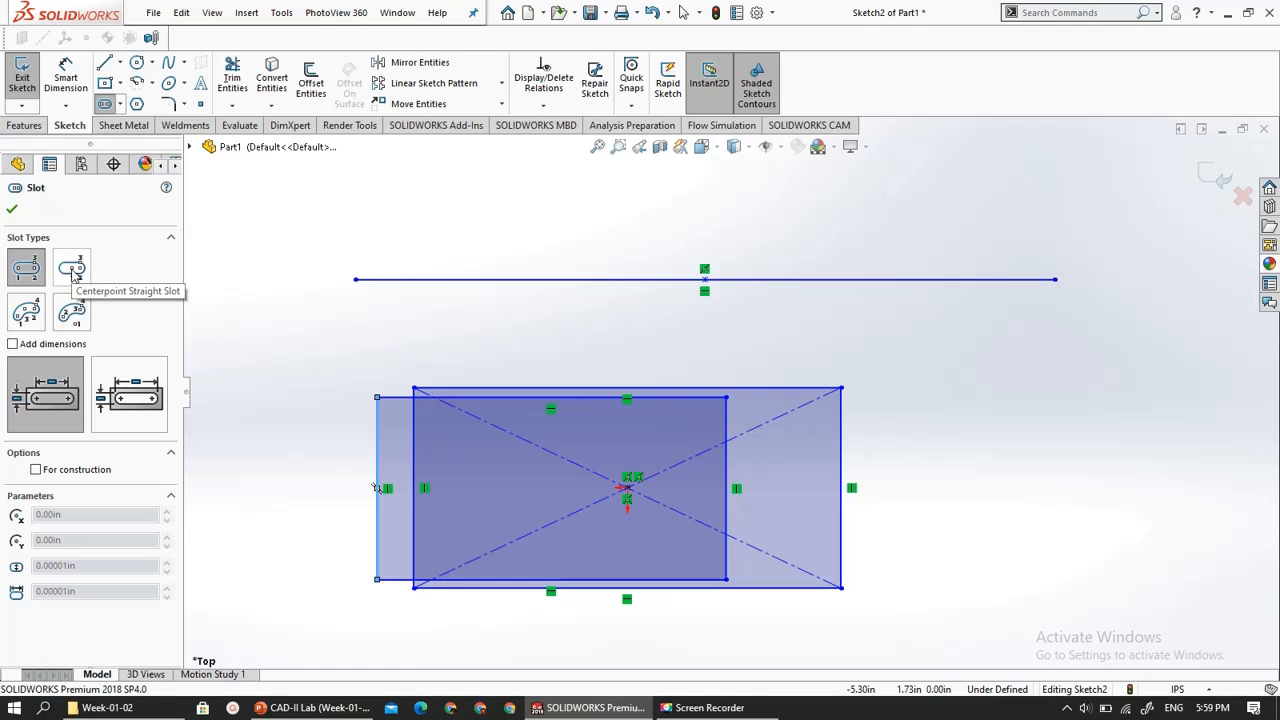
pyautogui.click(72, 272)
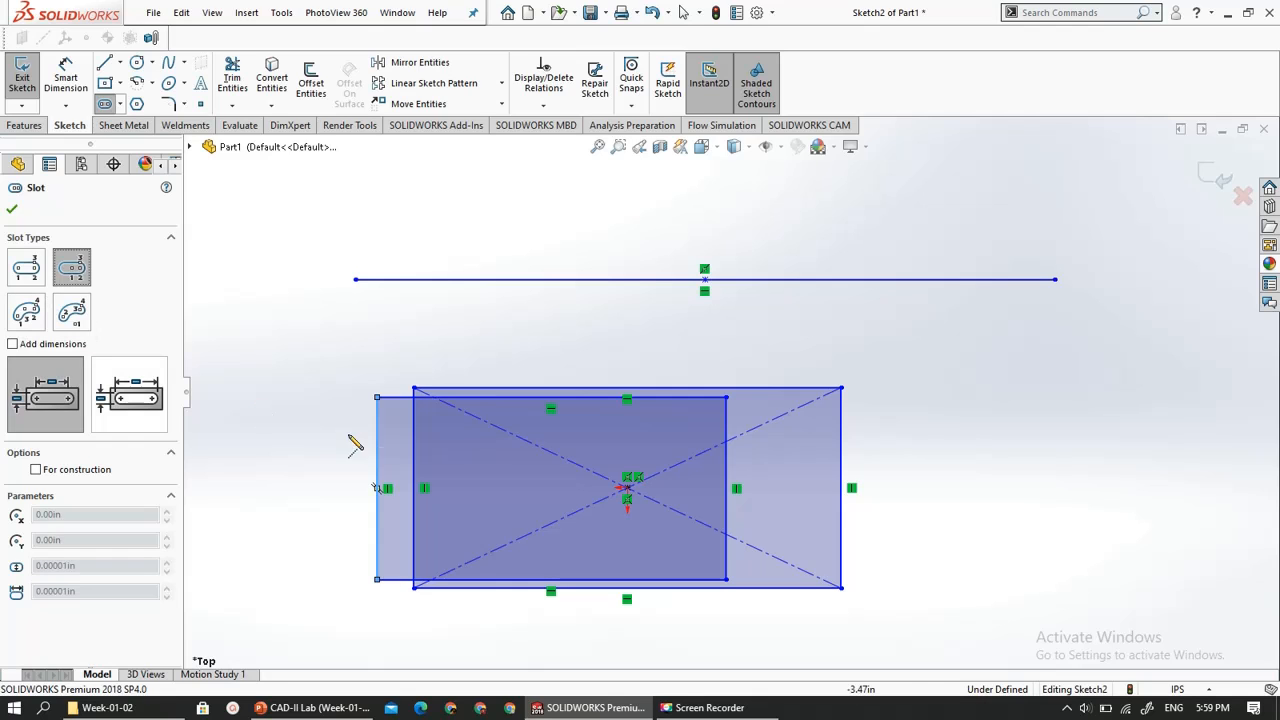
pyautogui.click(564, 317)
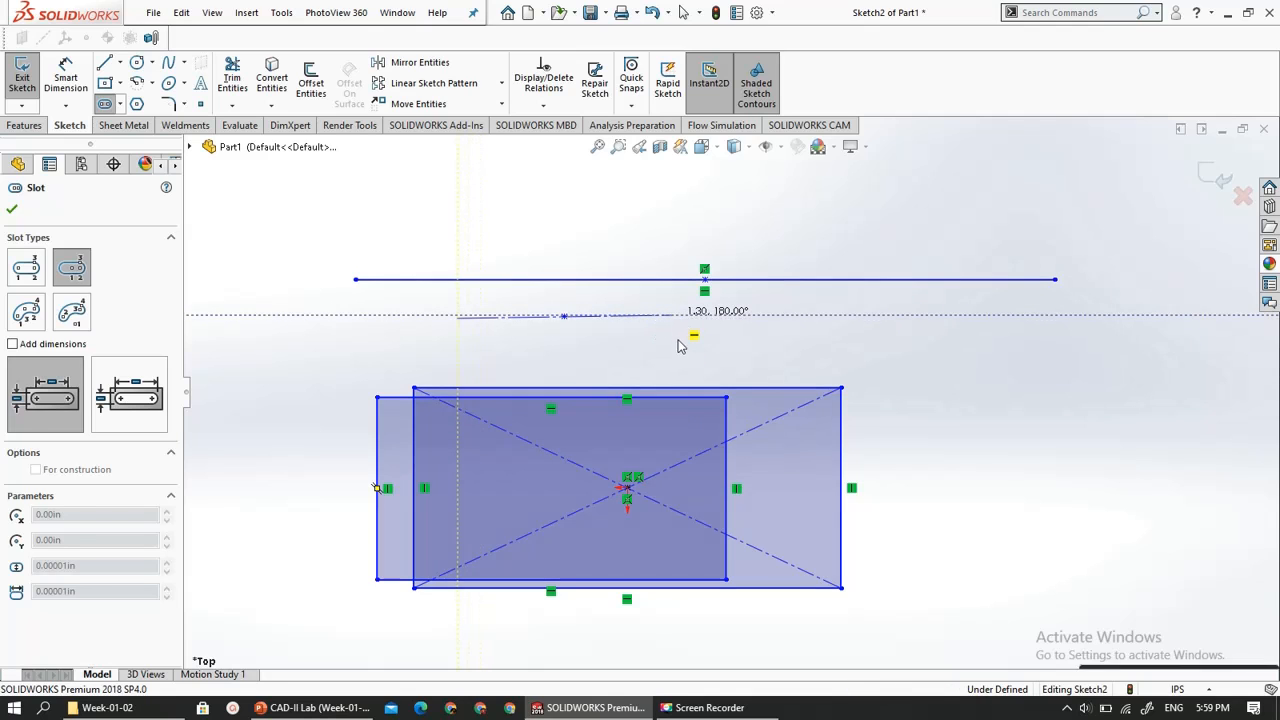
pyautogui.click(672, 316)
pyautogui.click(678, 378)
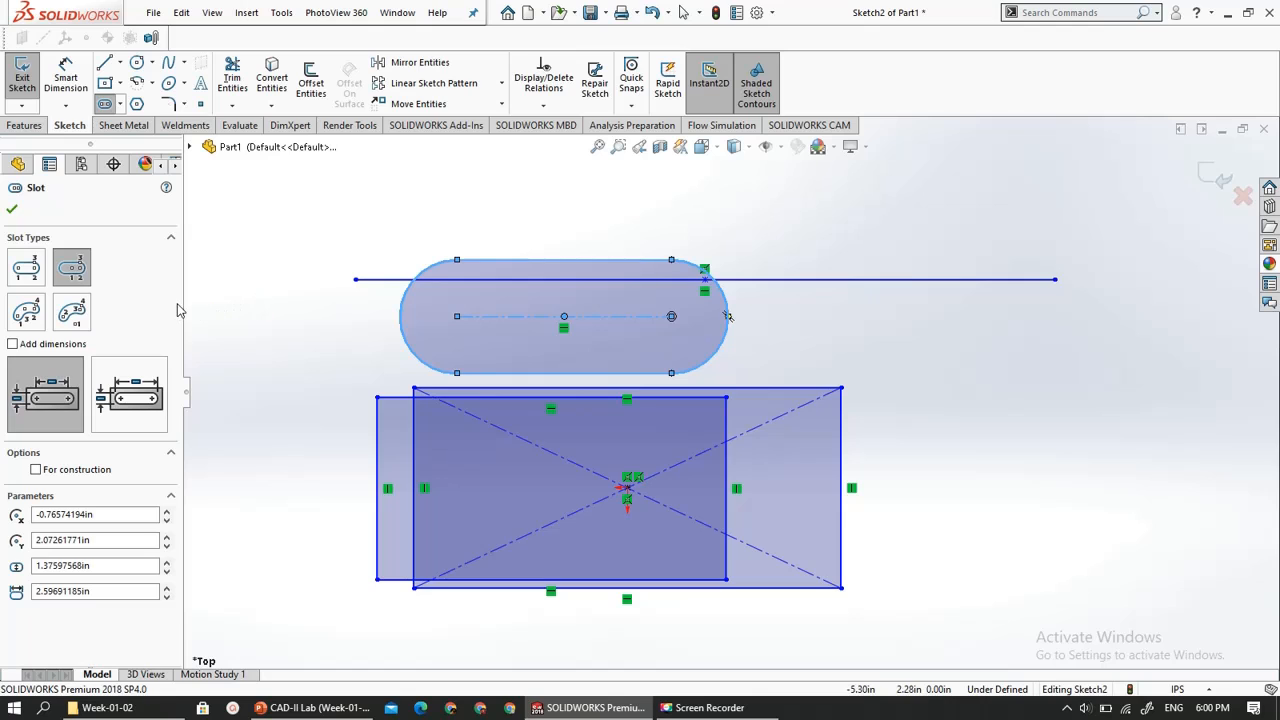
pyautogui.press('Escape')
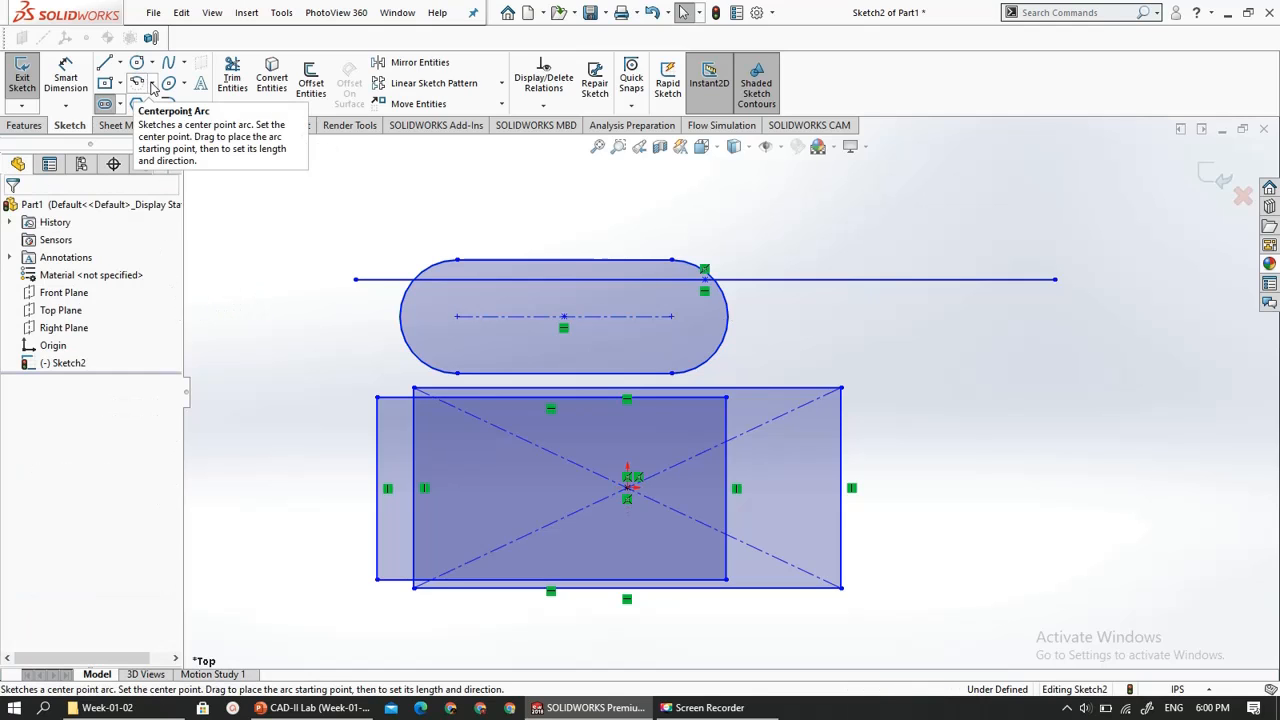
pyautogui.click(152, 84)
pyautogui.click(152, 84)
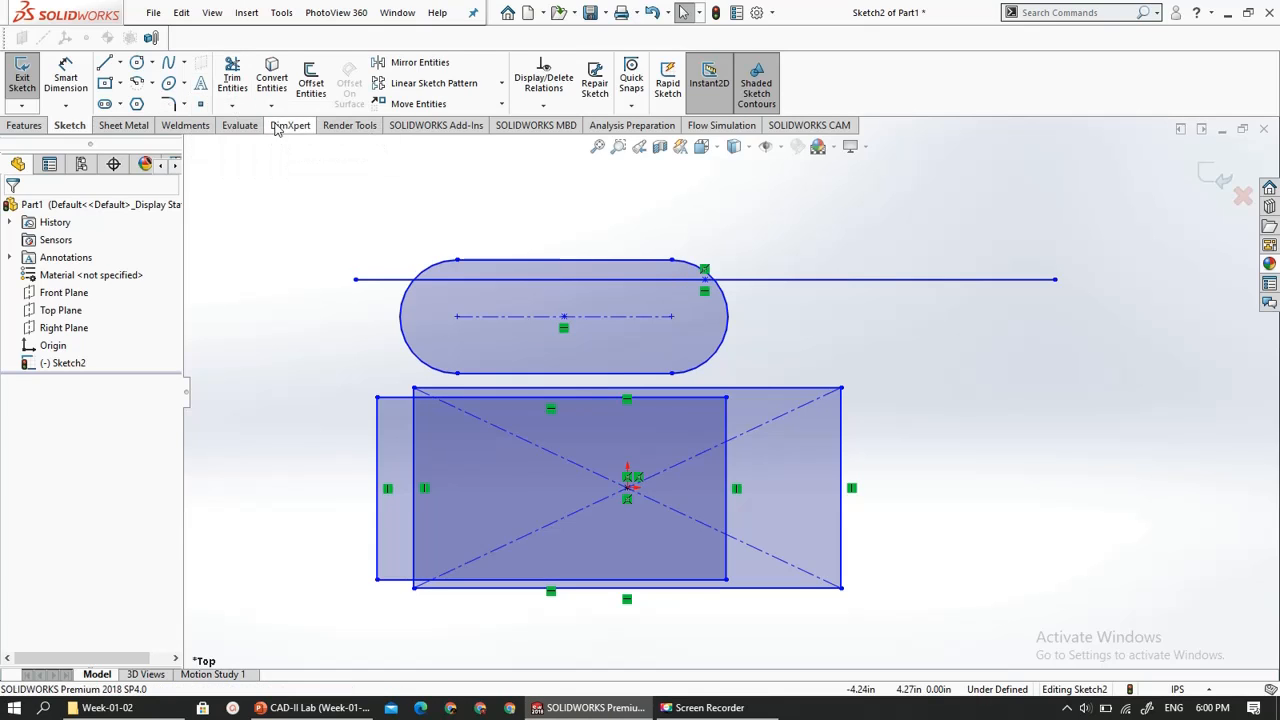
# - Try to mirror the horizontal midpoint line about the upper edge of the center rectangle
pyautogui.click(420, 63)
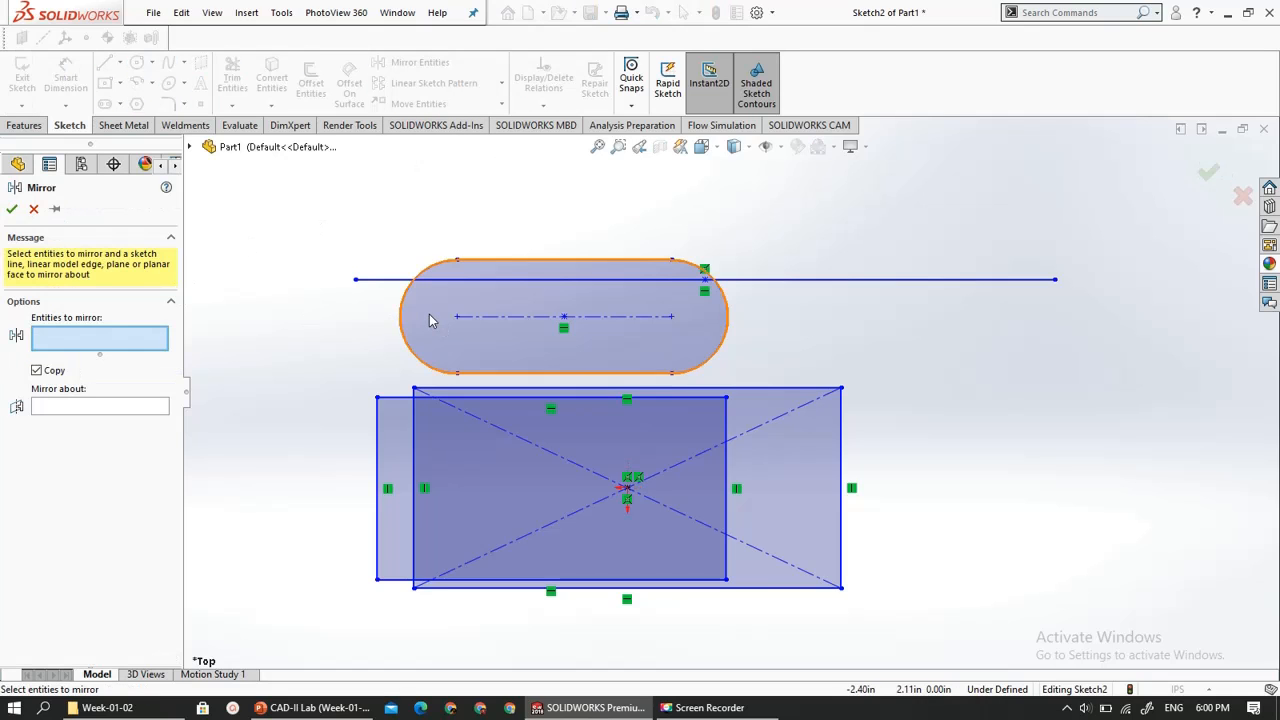
pyautogui.scroll(3, 486, 393)
pyautogui.scroll(-3, 649, 444)
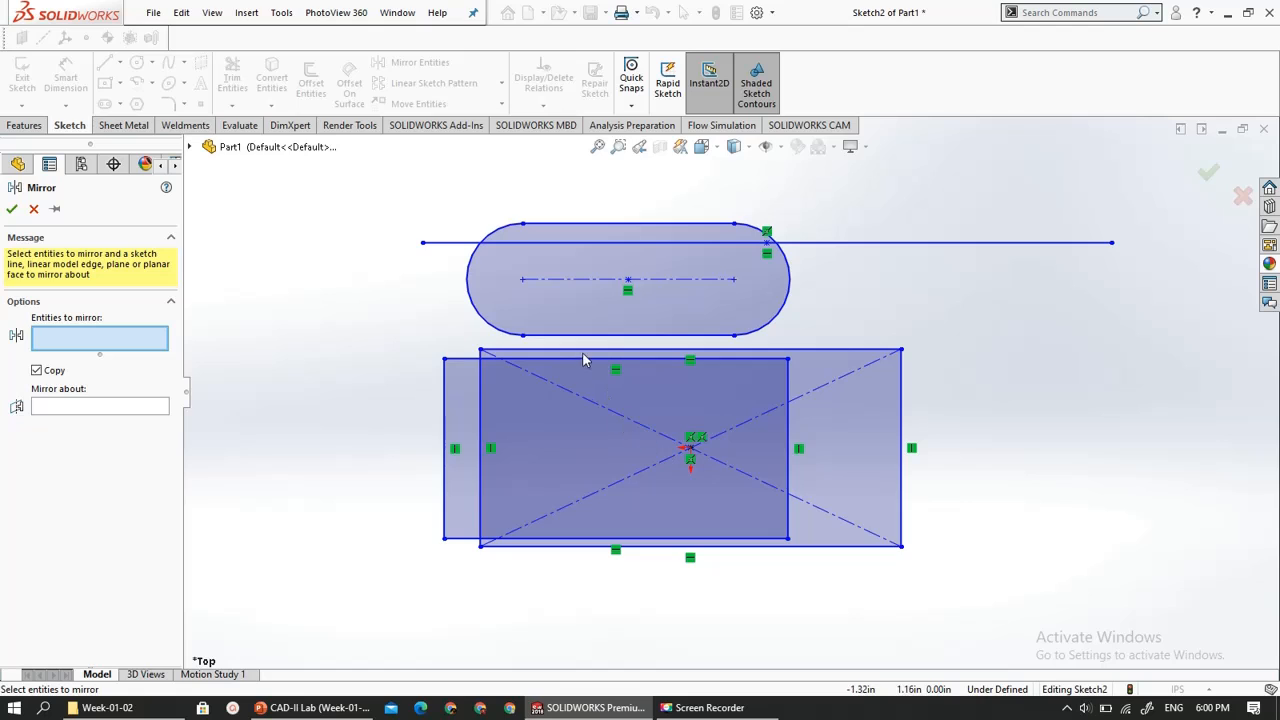
pyautogui.click(921, 245)
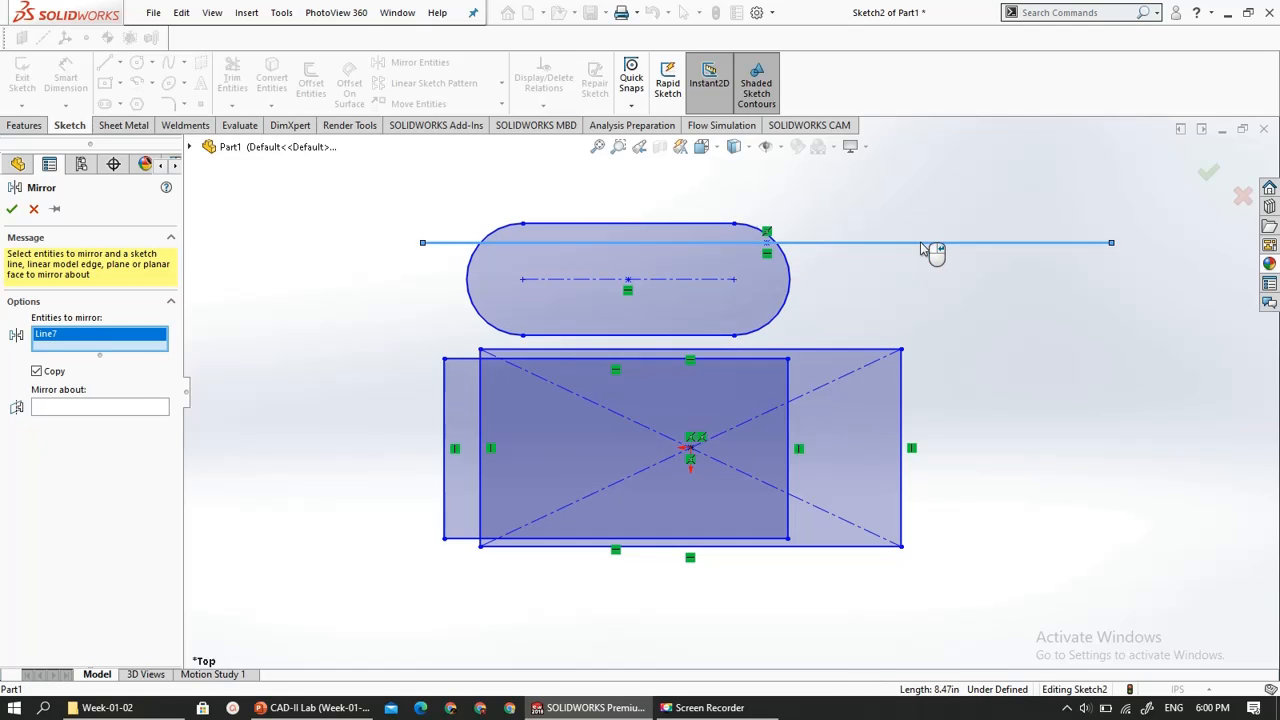
pyautogui.click(122, 413)
pyautogui.scroll(3, 545, 336)
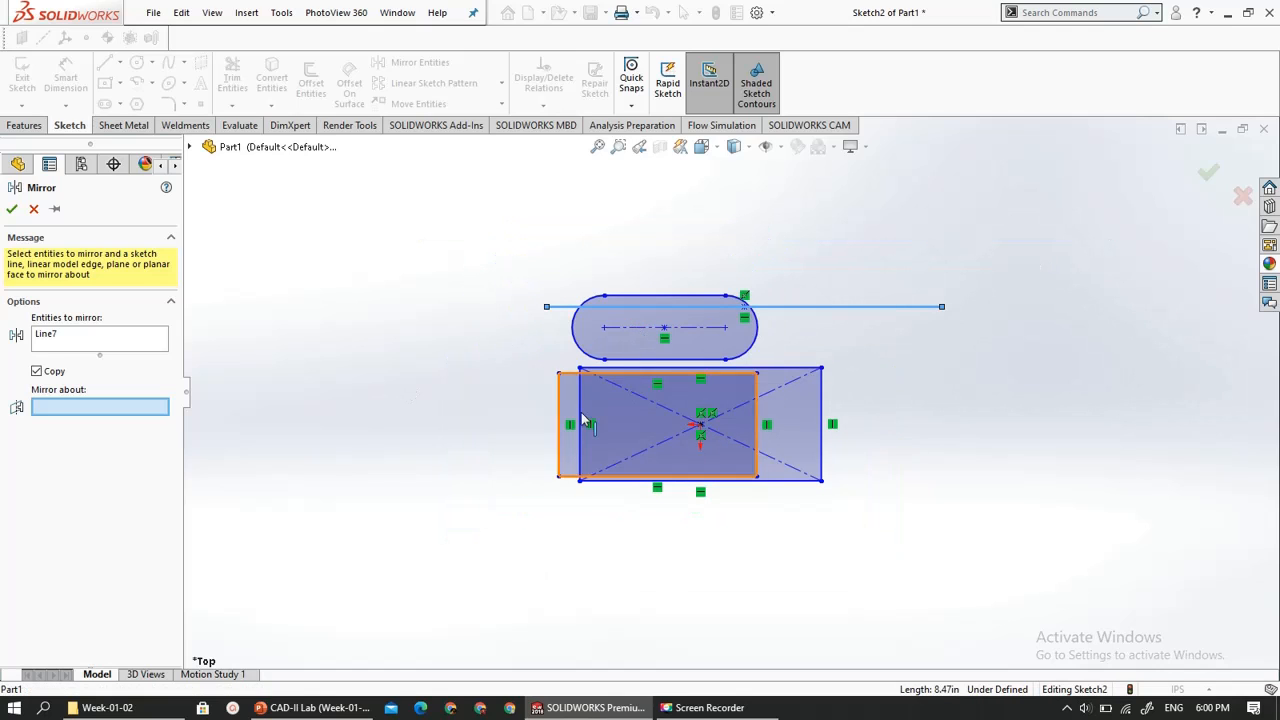
pyautogui.click(803, 368)
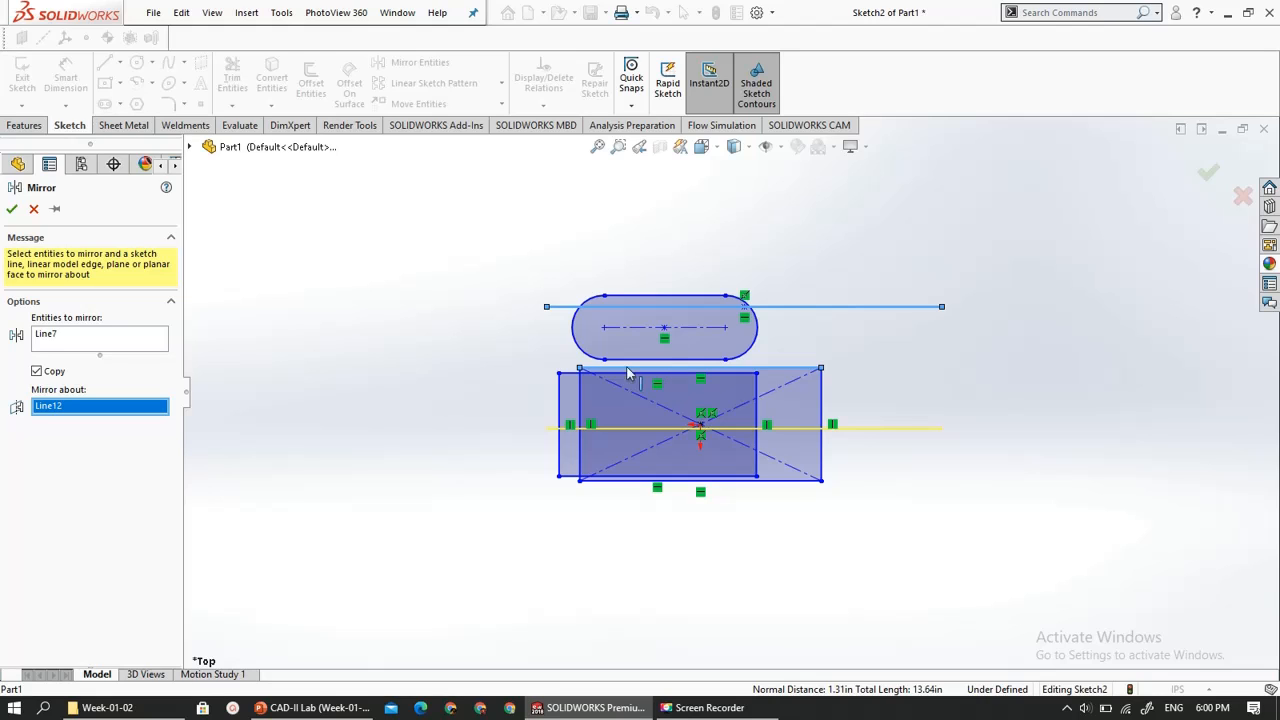
pyautogui.press('Escape')
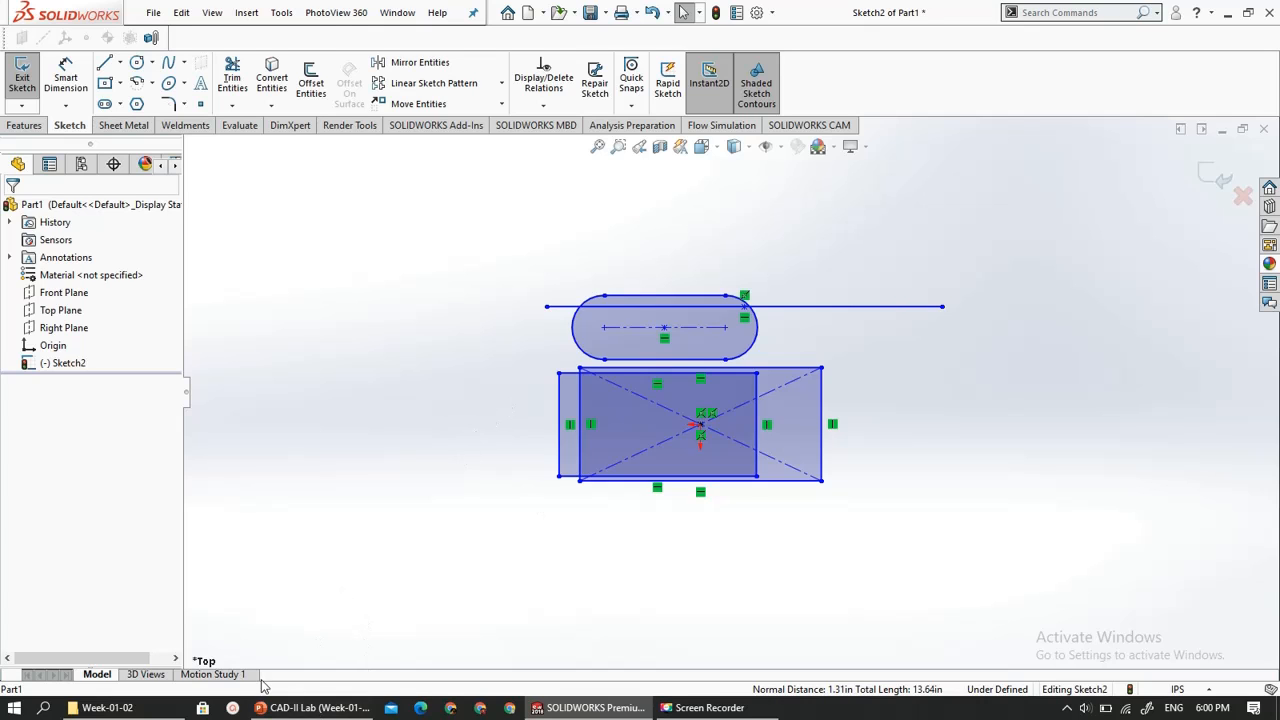
# - Check the Basic Sketch Tools slide in PowerPoint and add a Smart Dimension to the horizontal midpoint line in SOLIDWORKS
pyautogui.click(312, 707)
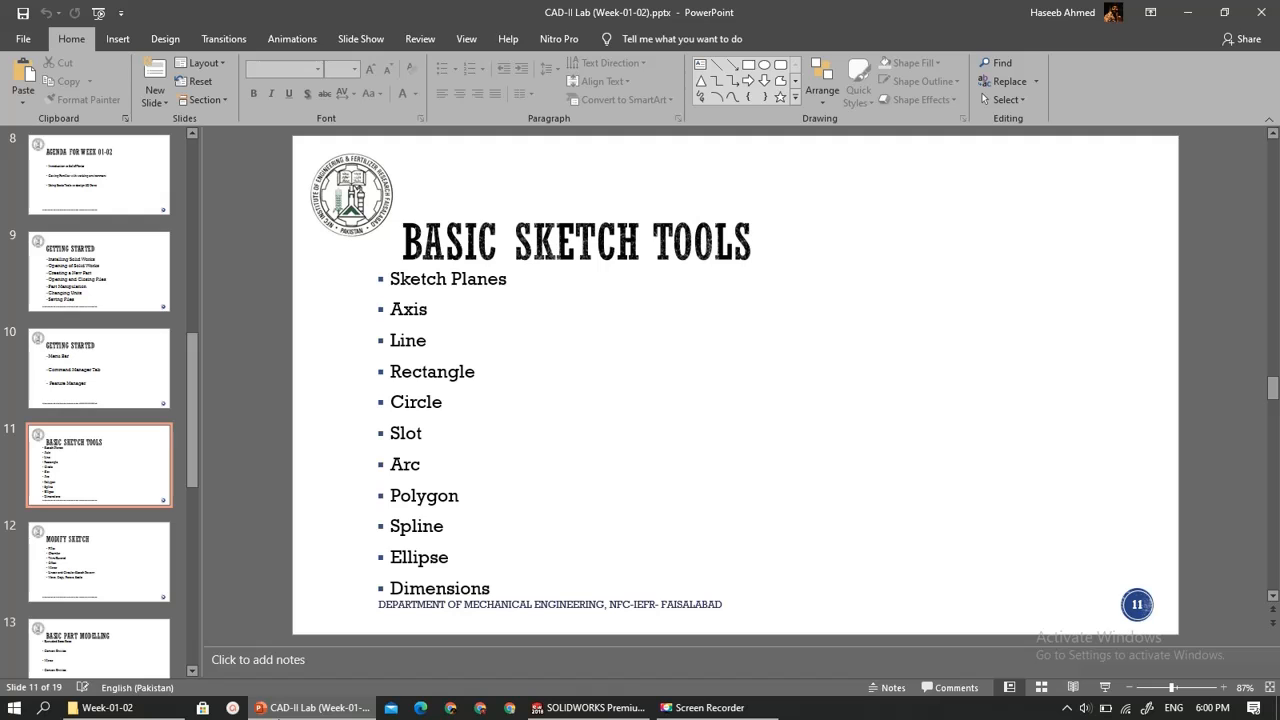
pyautogui.hotkey('alt', 'Tab')
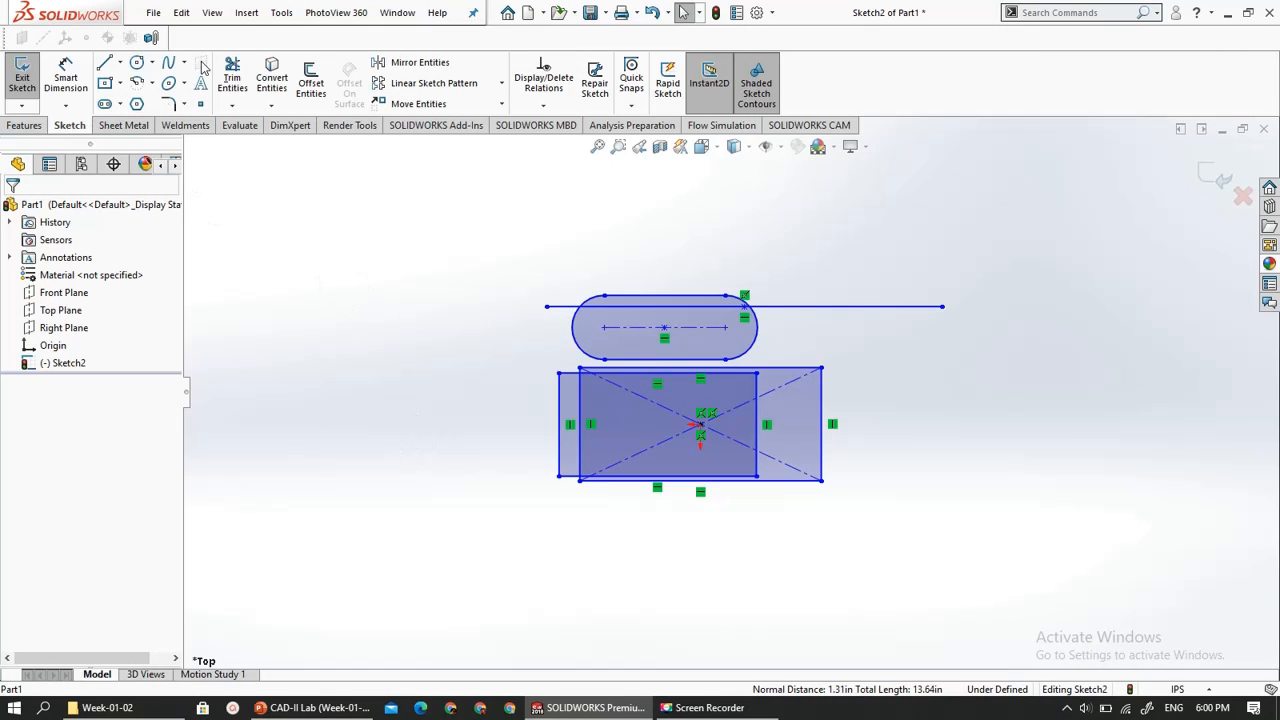
pyautogui.click(66, 78)
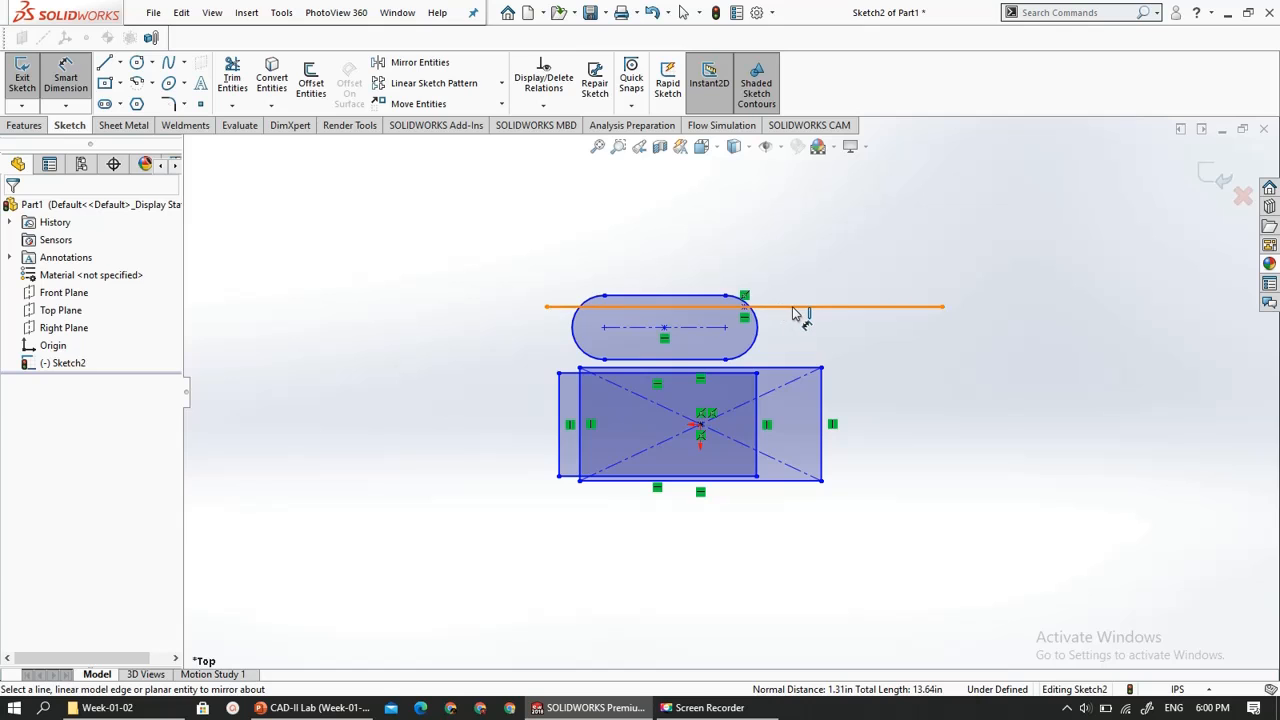
pyautogui.click(795, 307)
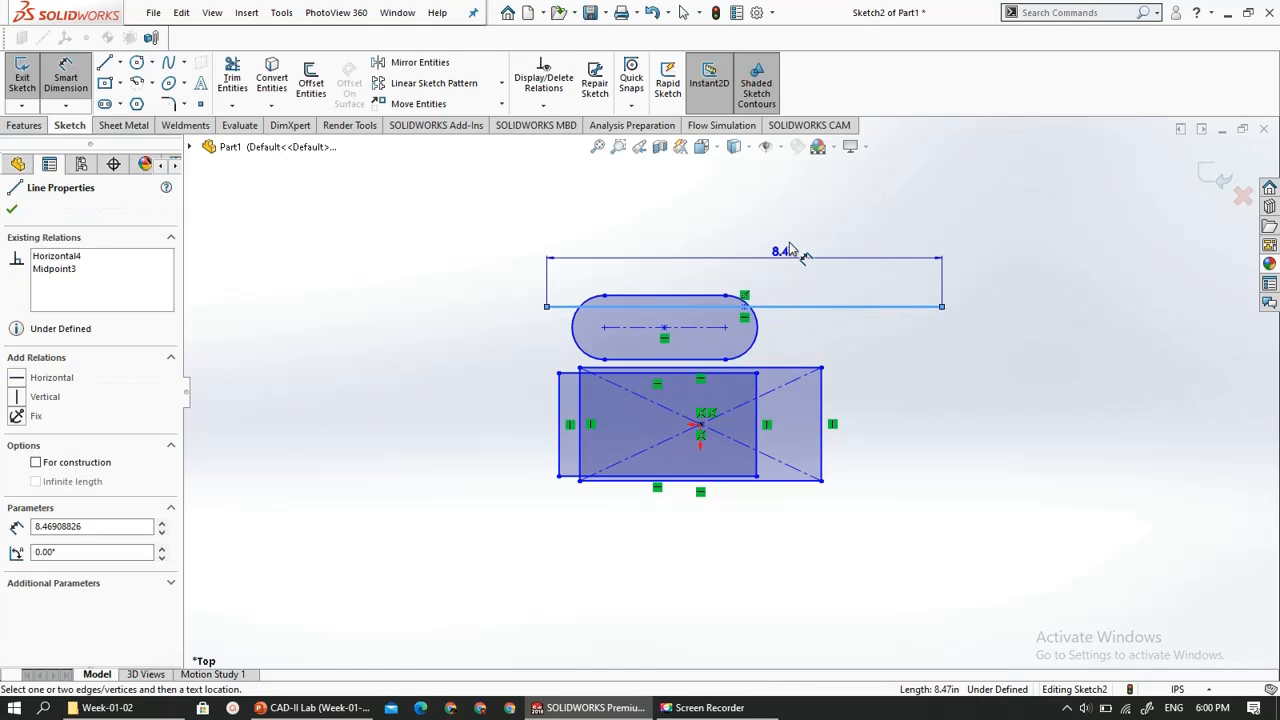
pyautogui.click(745, 196)
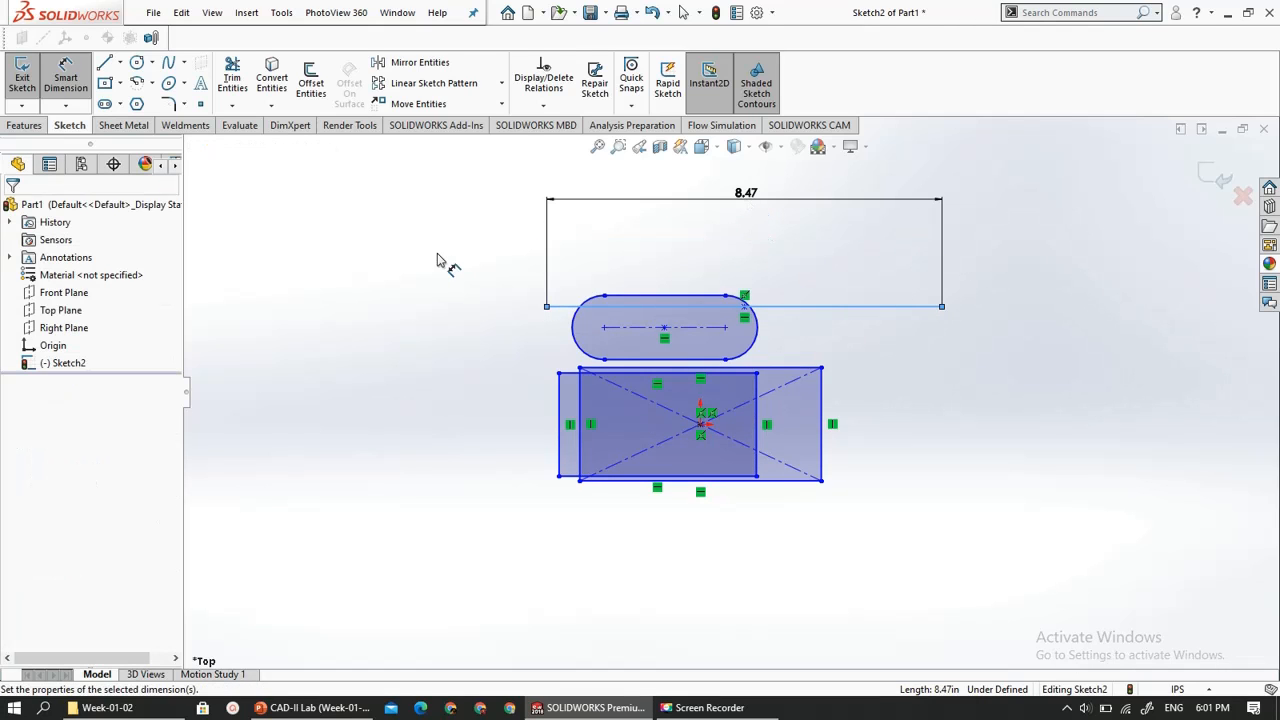
pyautogui.press('Return')
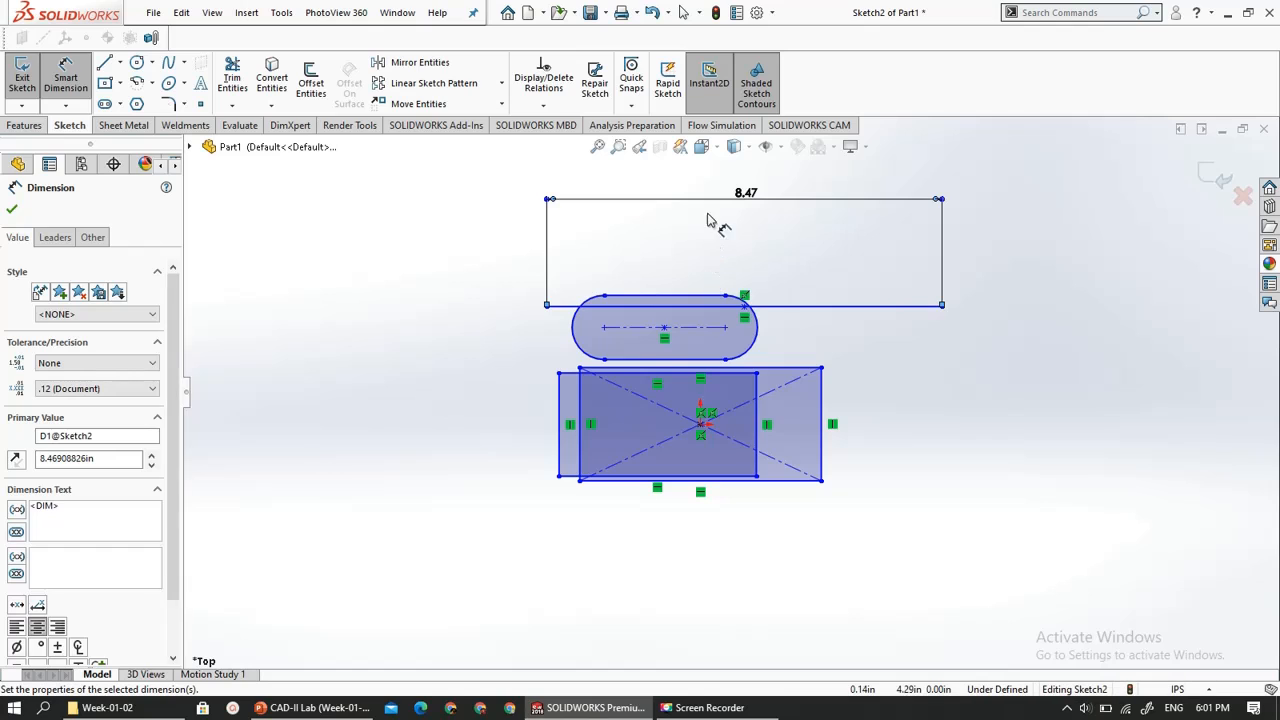
pyautogui.press('Escape')
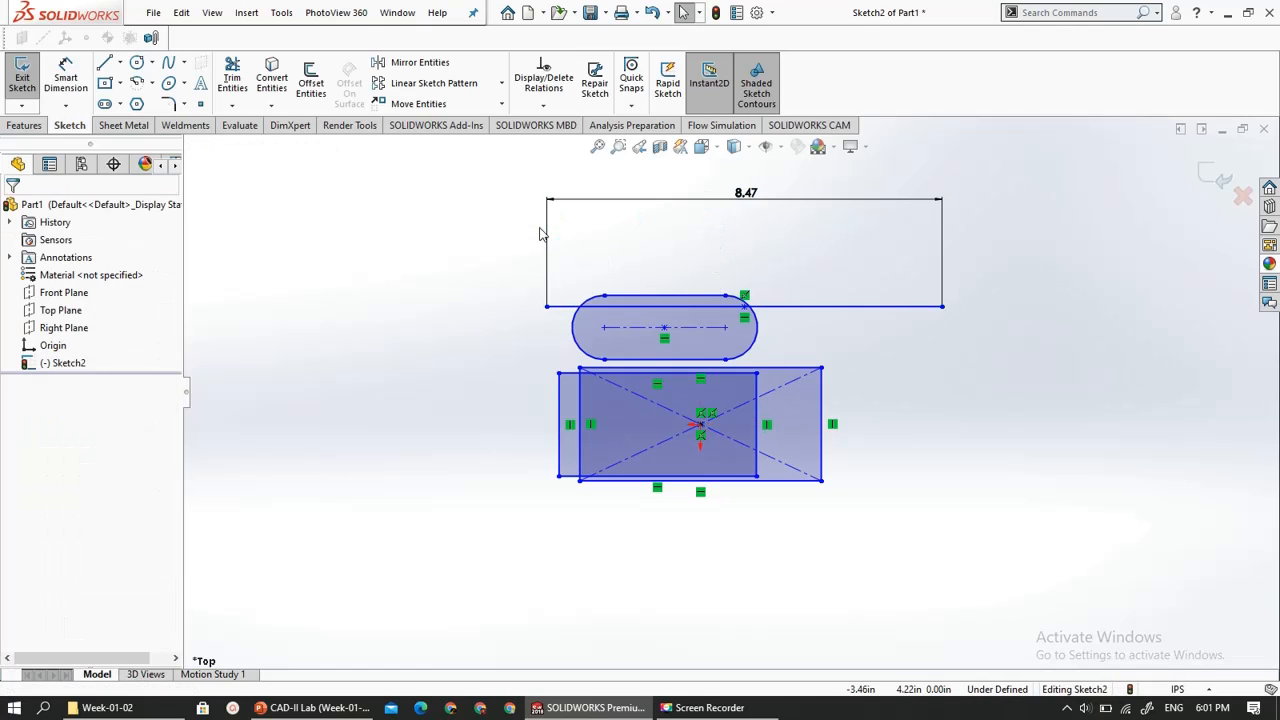
# - Delete the length dimension above the horizontal midpoint line
pyautogui.doubleClick(717, 201)
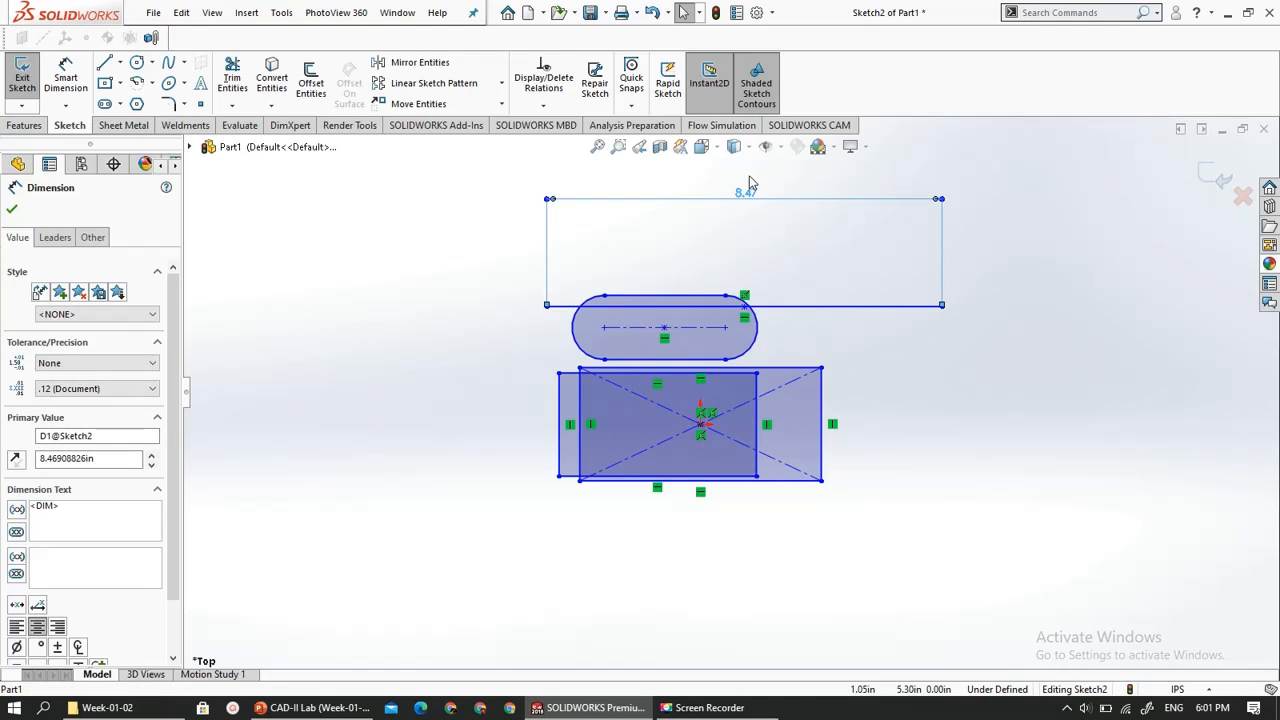
pyautogui.click(749, 176)
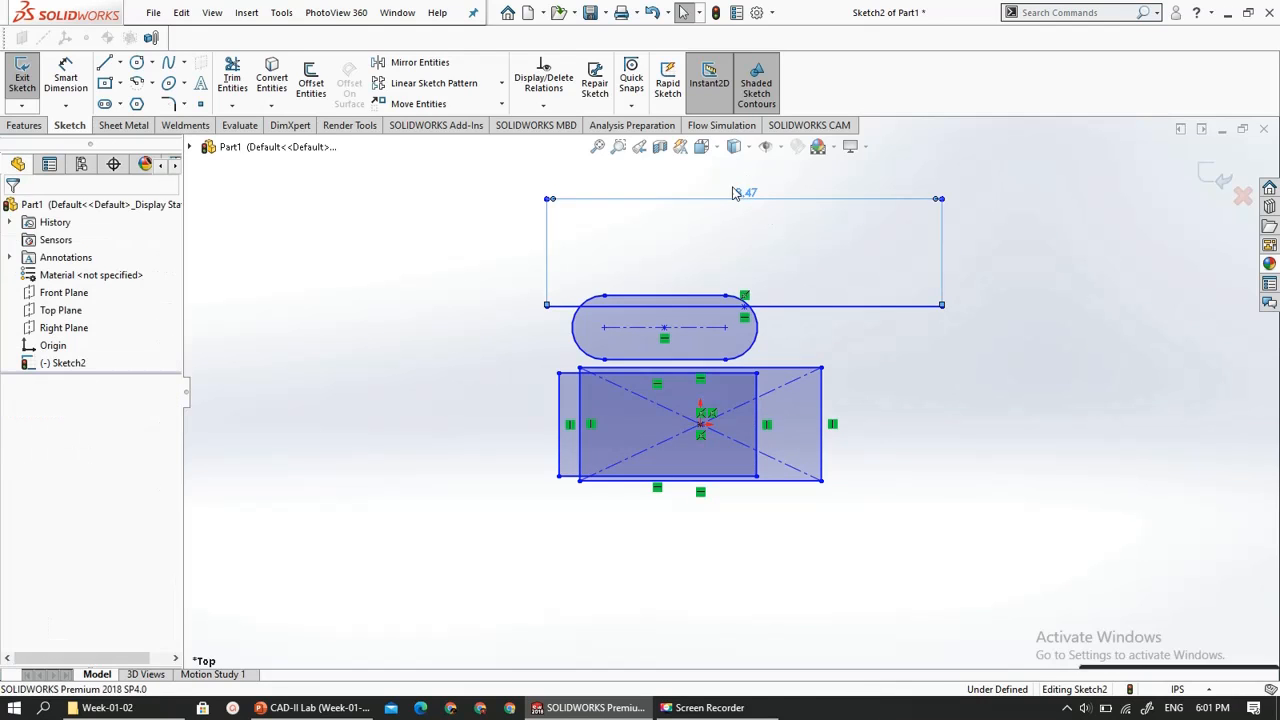
pyautogui.click(676, 200)
pyautogui.press('Delete')
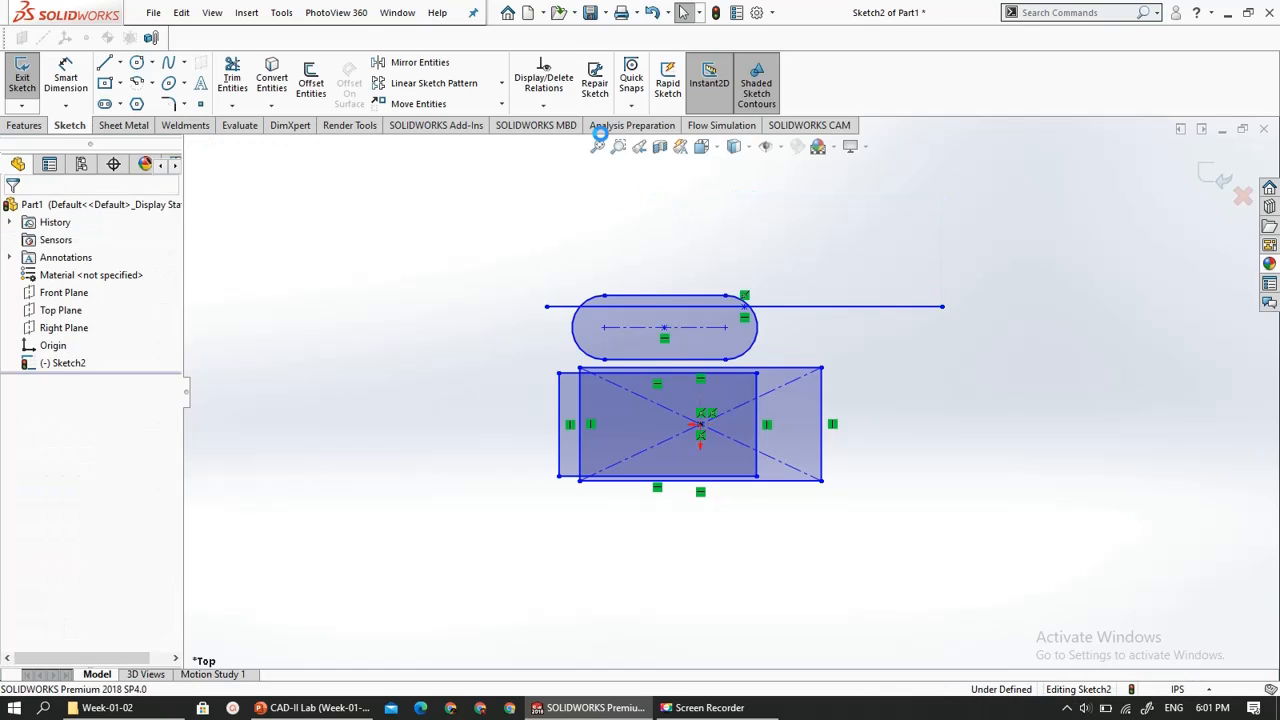
# - Dimension the horizontal midpoint line between its two endpoints, placing the dimension above it, and set the length to 55 mm
pyautogui.click(66, 80)
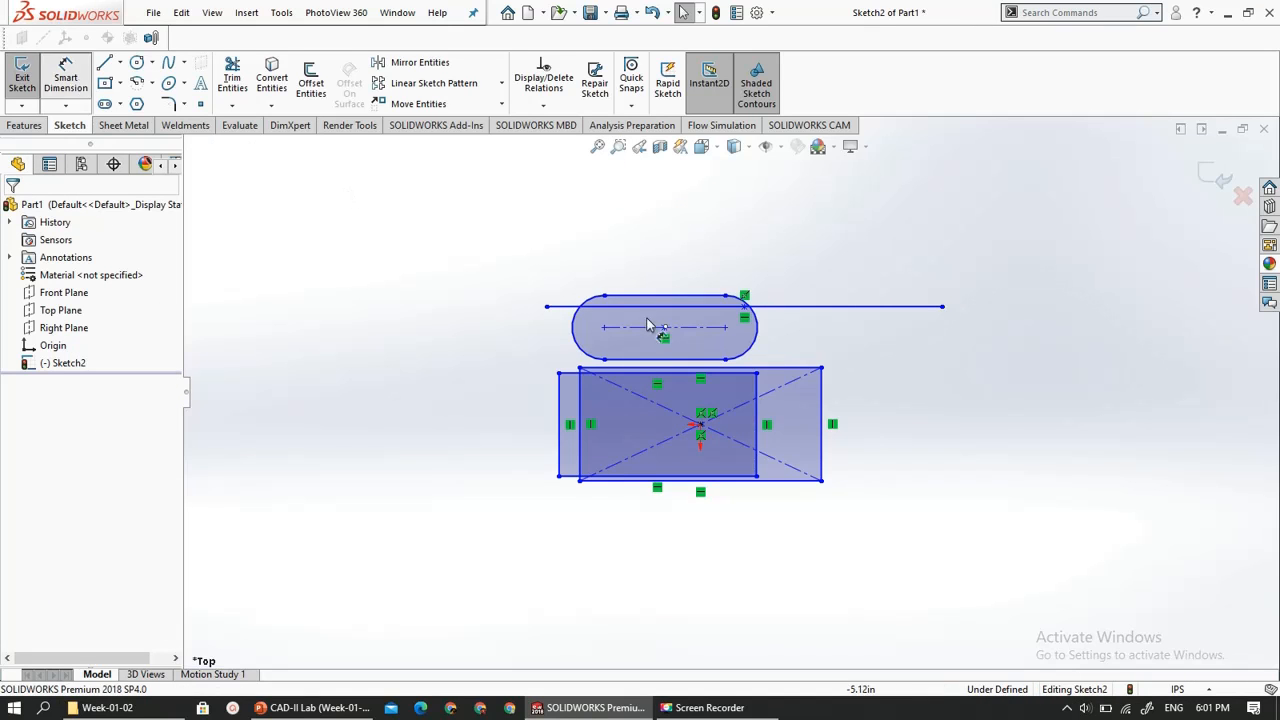
pyautogui.click(547, 307)
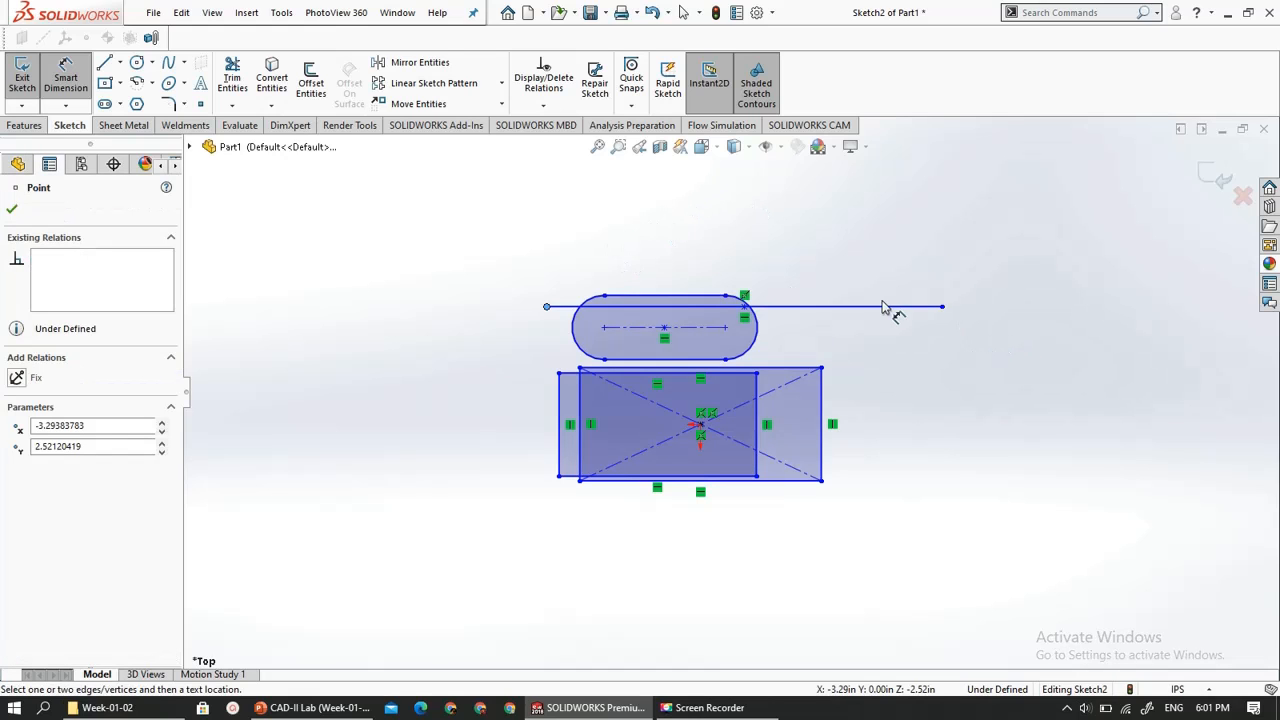
pyautogui.click(942, 307)
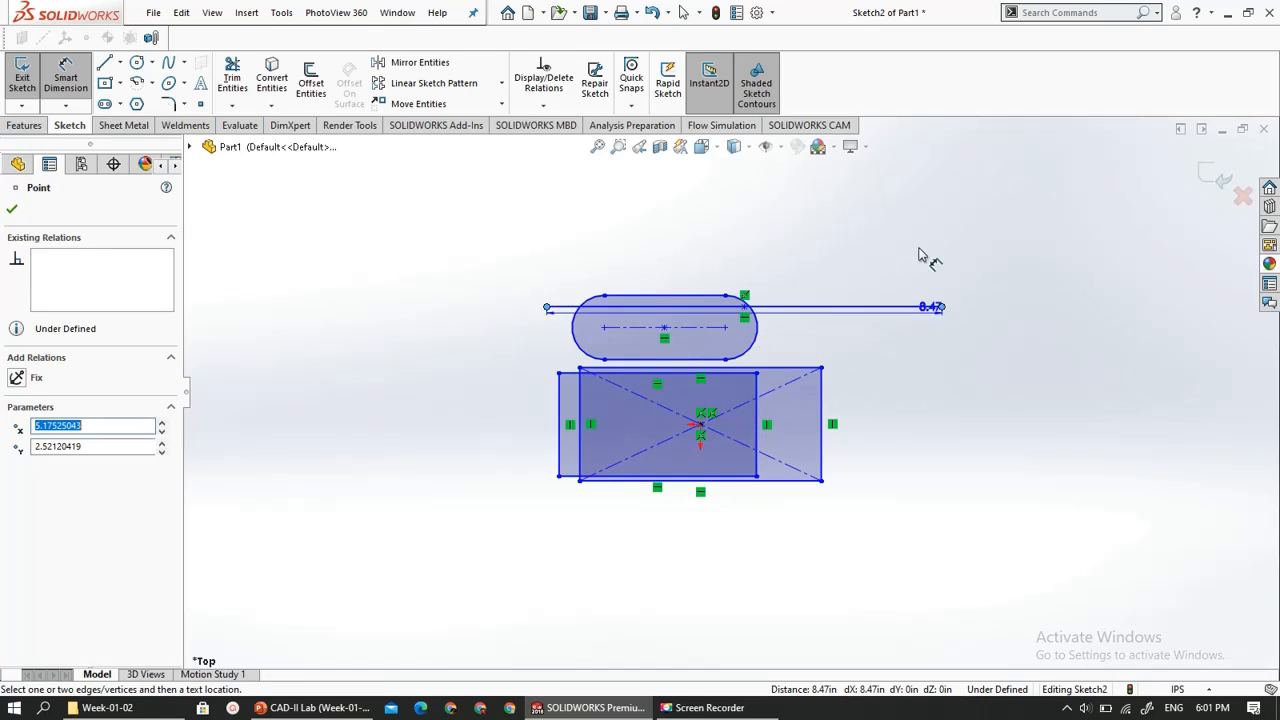
pyautogui.click(762, 200)
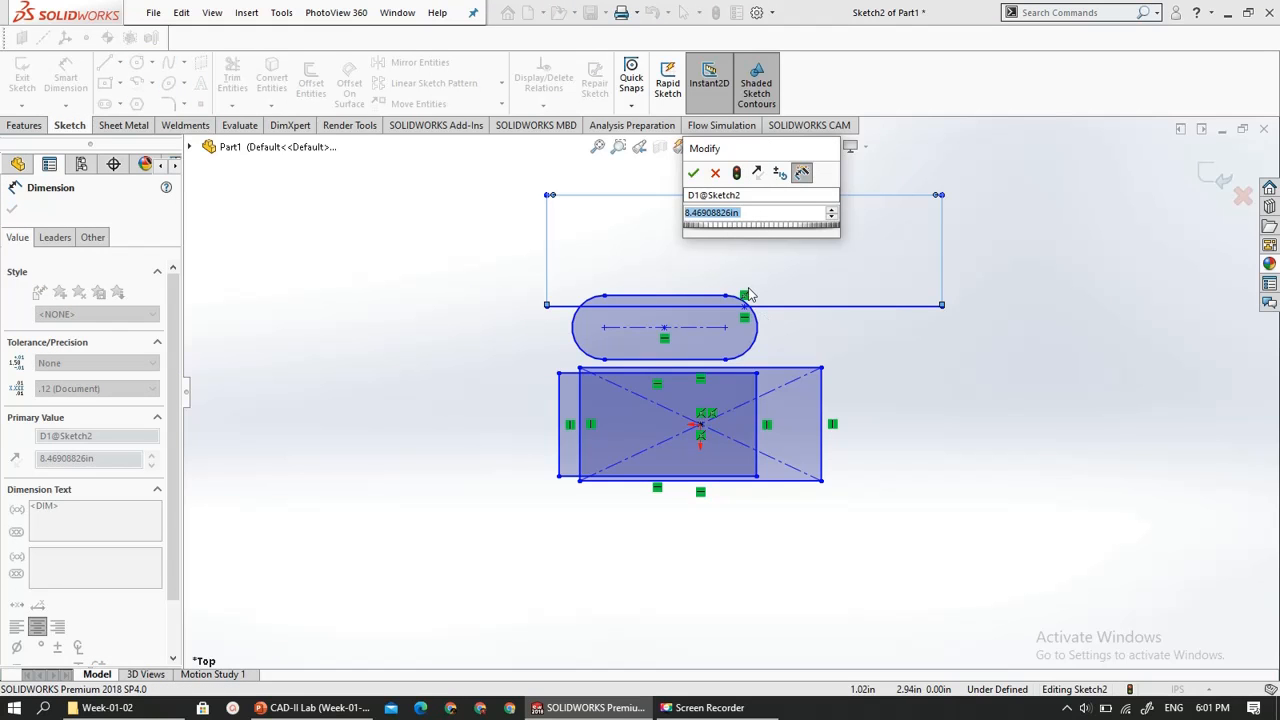
pyautogui.write('55')
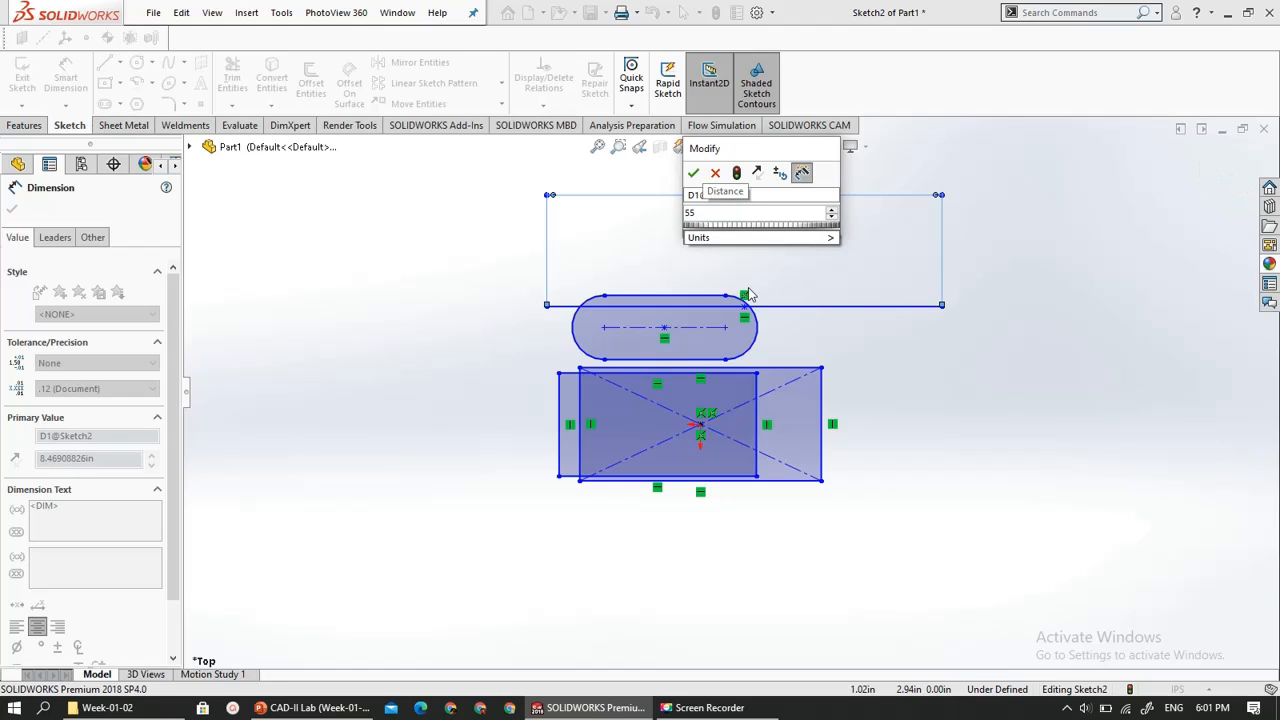
pyautogui.moveTo(747, 238)
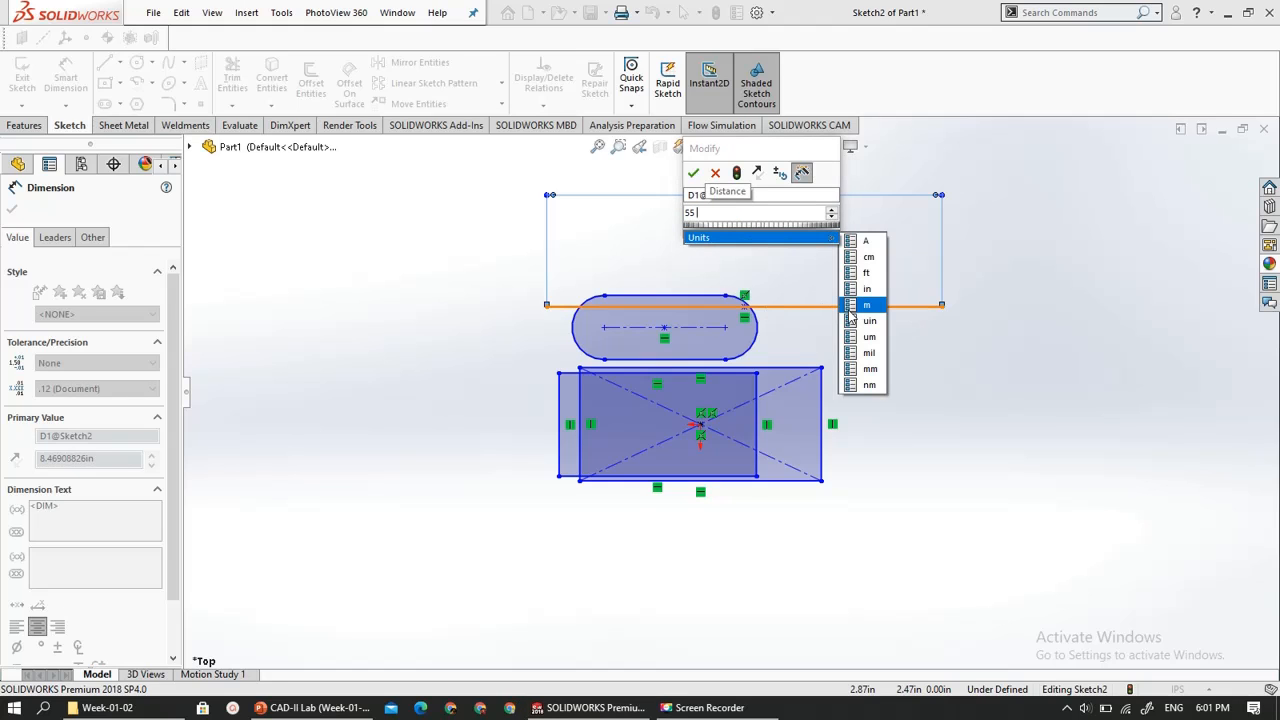
pyautogui.click(869, 369)
pyautogui.click(693, 172)
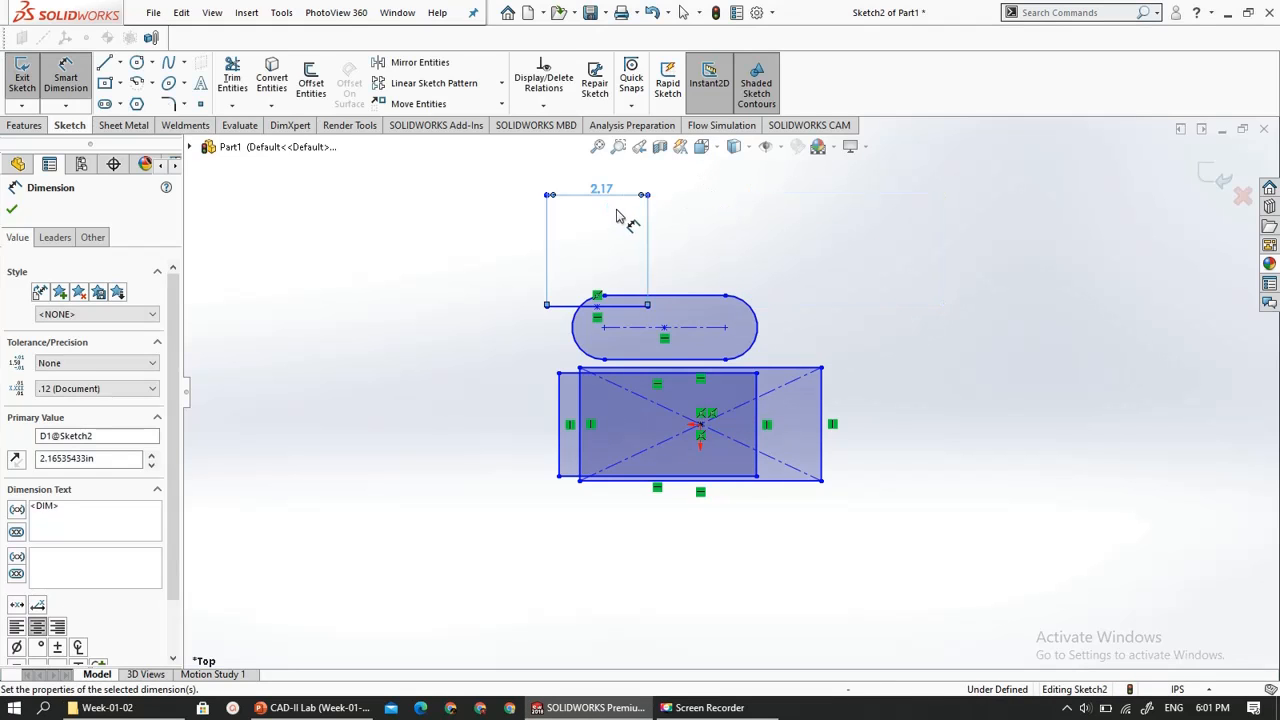
pyautogui.click(685, 258)
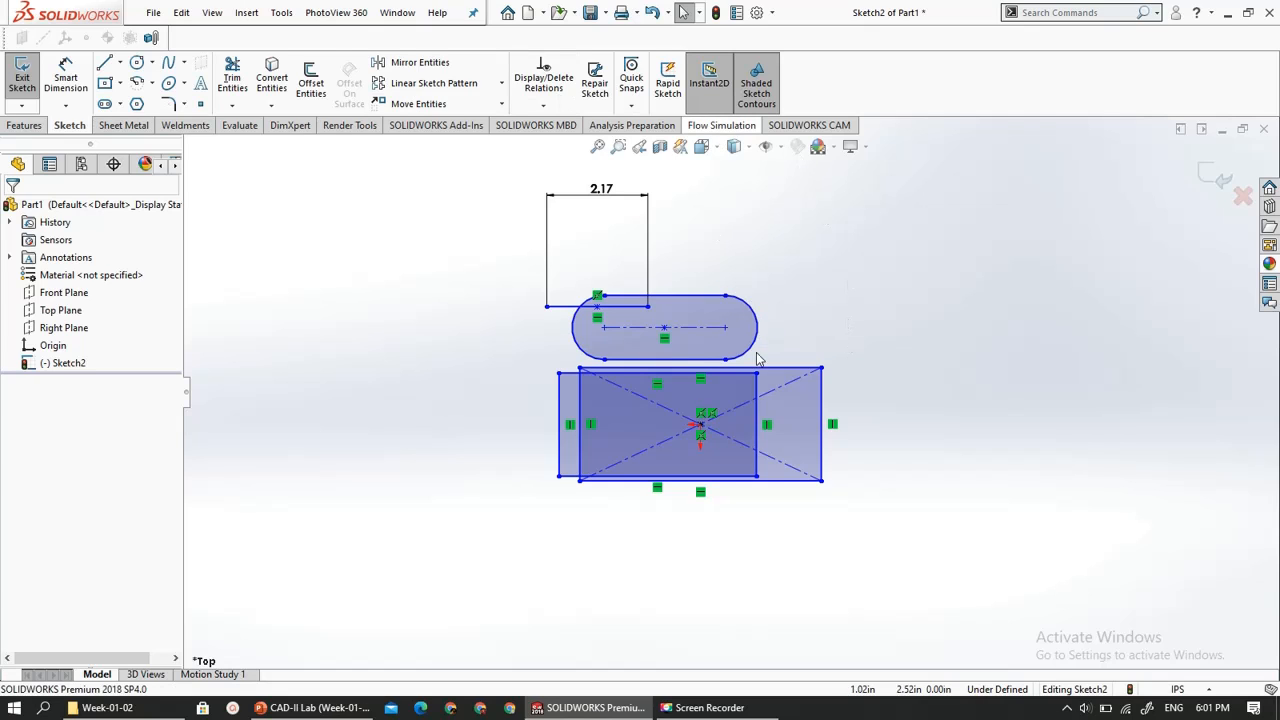
# - Delete all the lines, rectangles, slot and dimension from the sketch
pyautogui.click(756, 104)
pyautogui.click(756, 104)
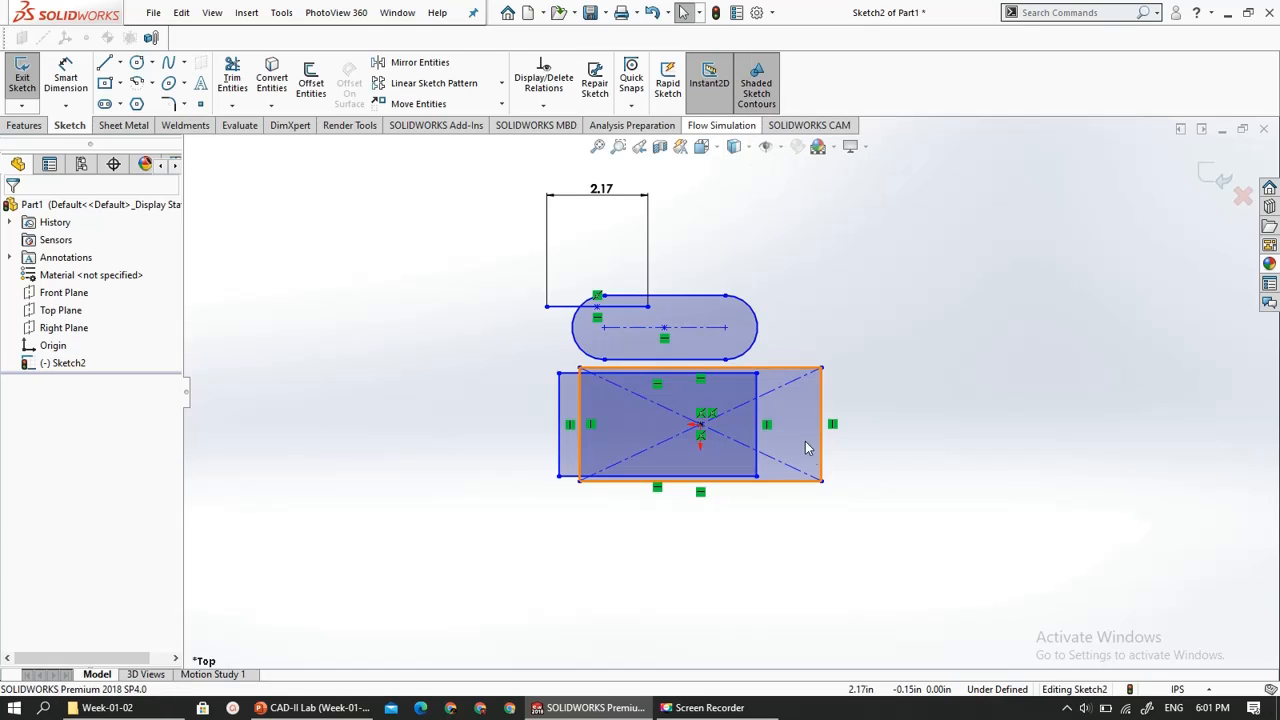
pyautogui.moveTo(929, 508); pyautogui.dragTo(349, 157)
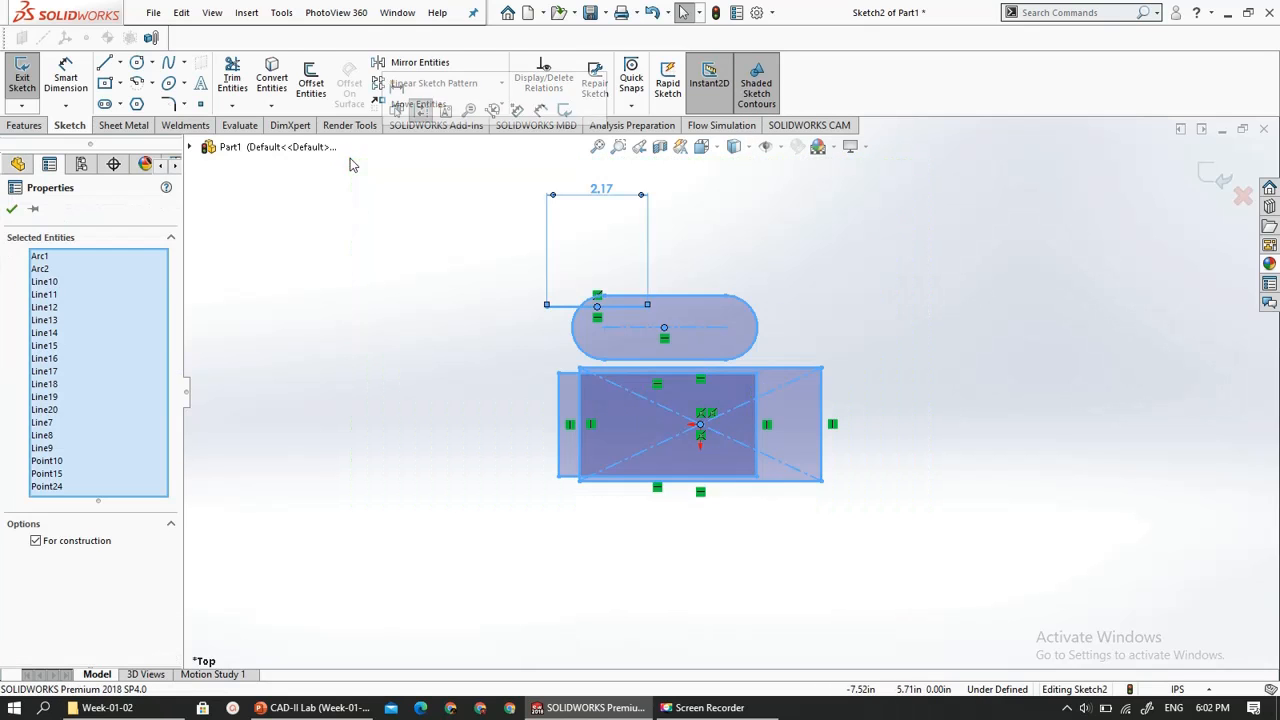
pyautogui.press('Delete')
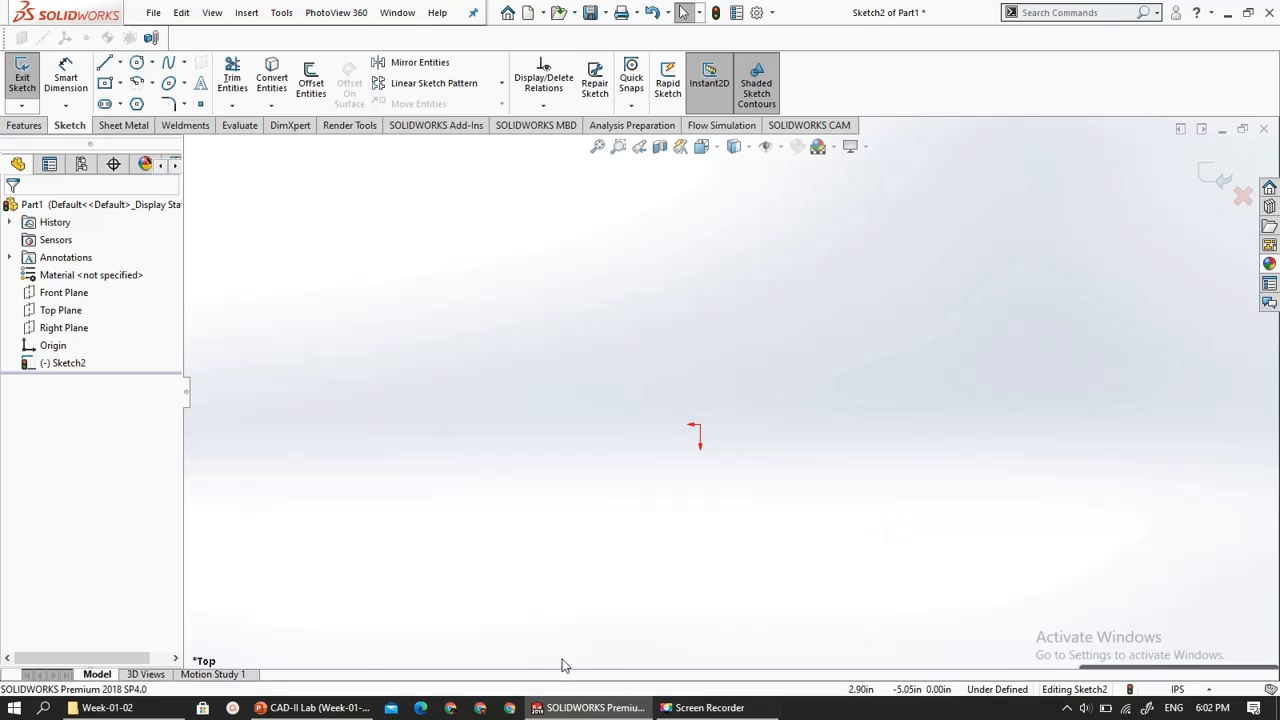
# - Check the Modify Sketch slide in the PowerPoint presentation and return to SOLIDWORKS
pyautogui.click(313, 707)
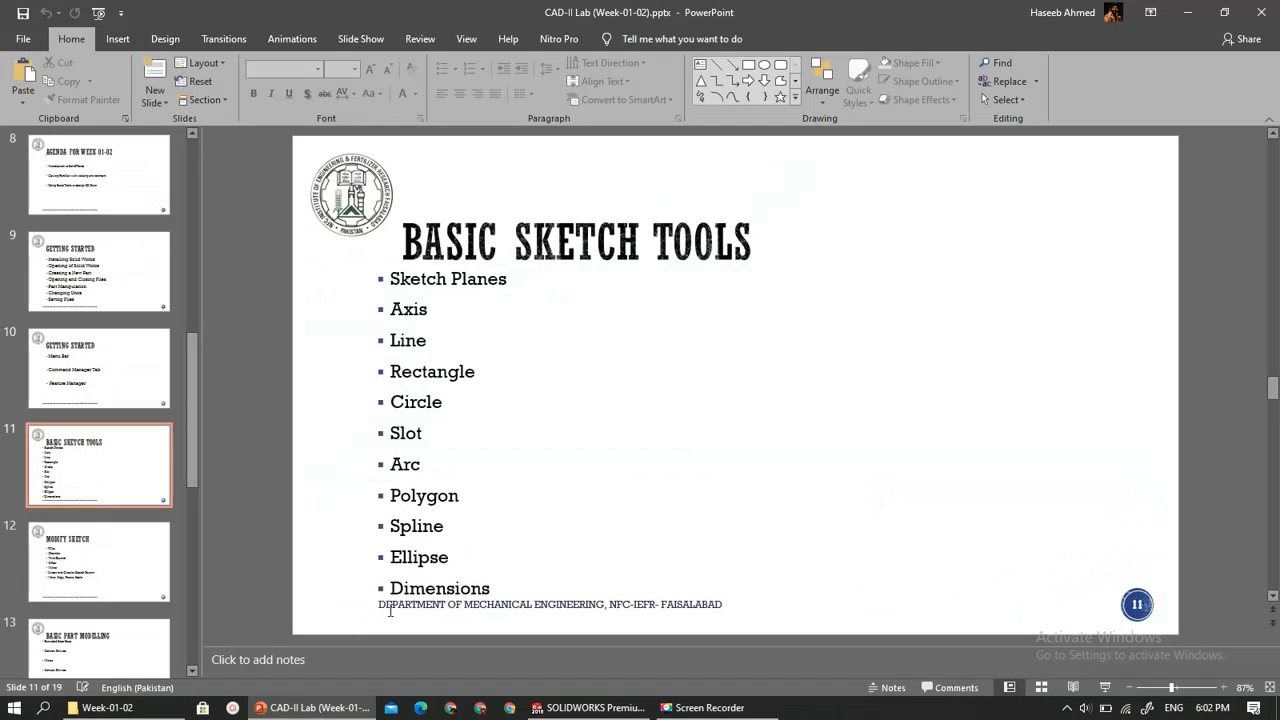
pyautogui.scroll(-1, 390, 611)
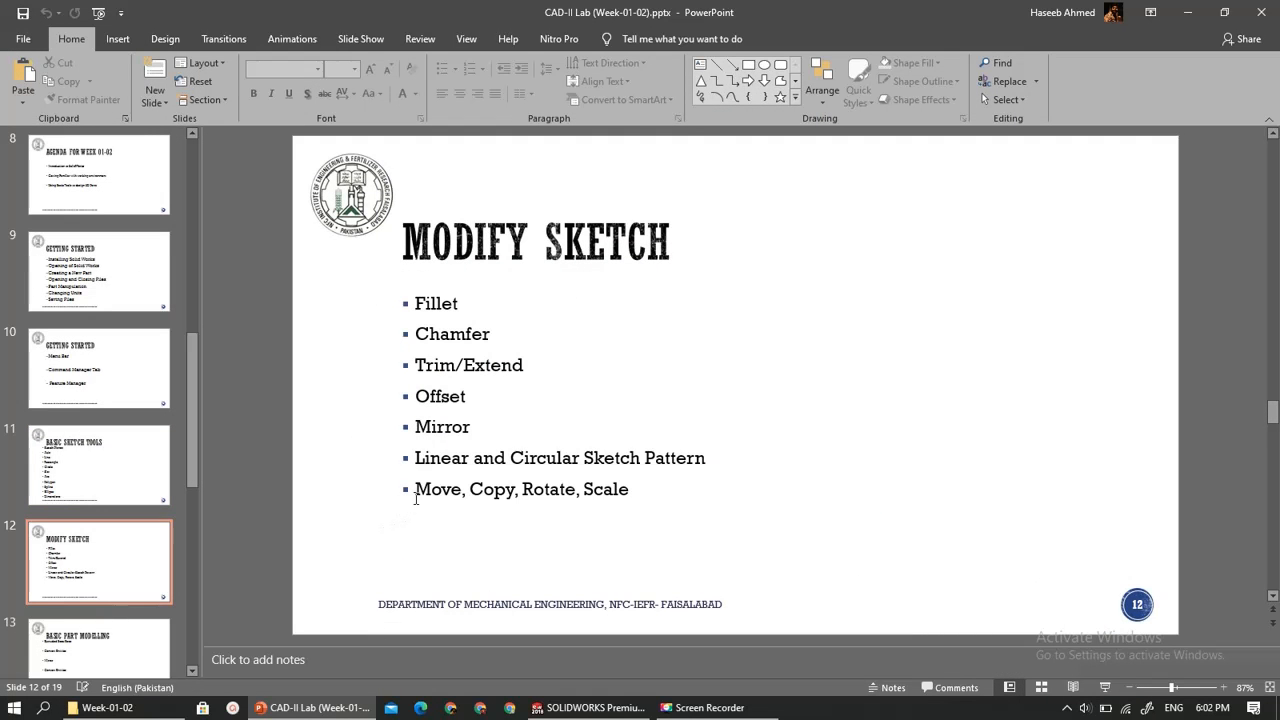
pyautogui.click(316, 714)
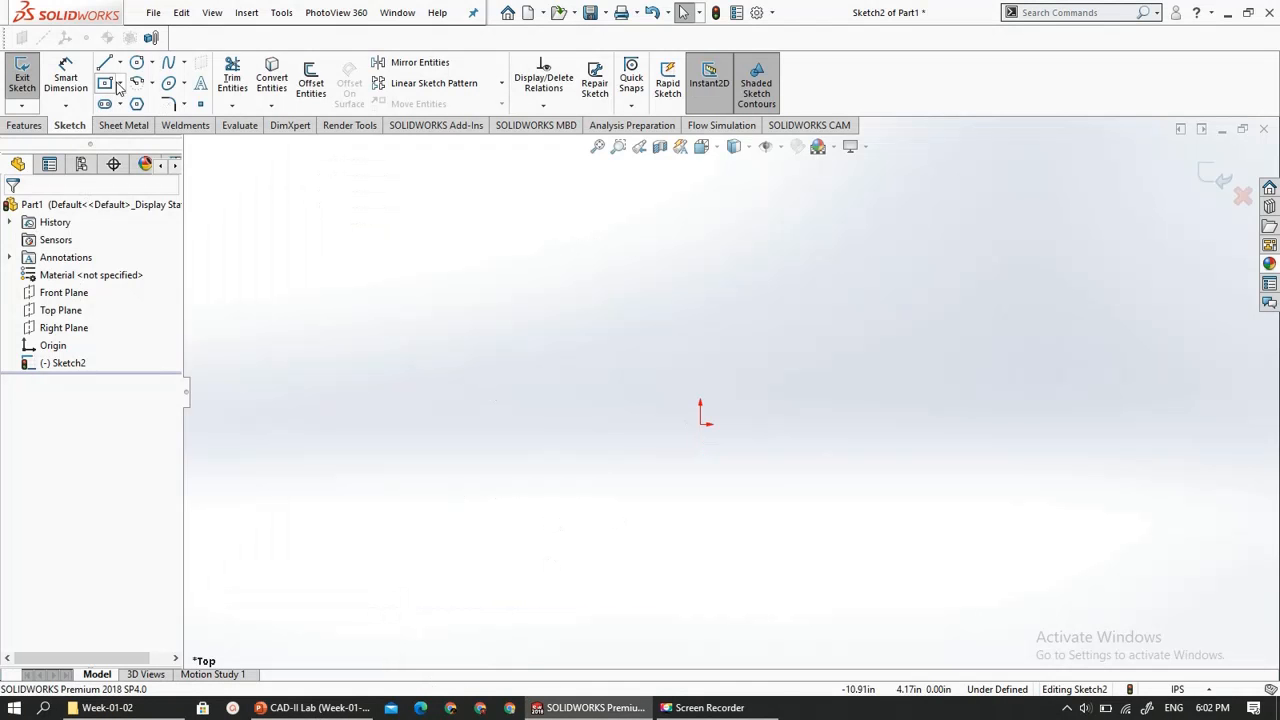
# - Sketch a center rectangle about 8.82 in wide and 3.04 in high, centered on the origin
pyautogui.click(700, 424)
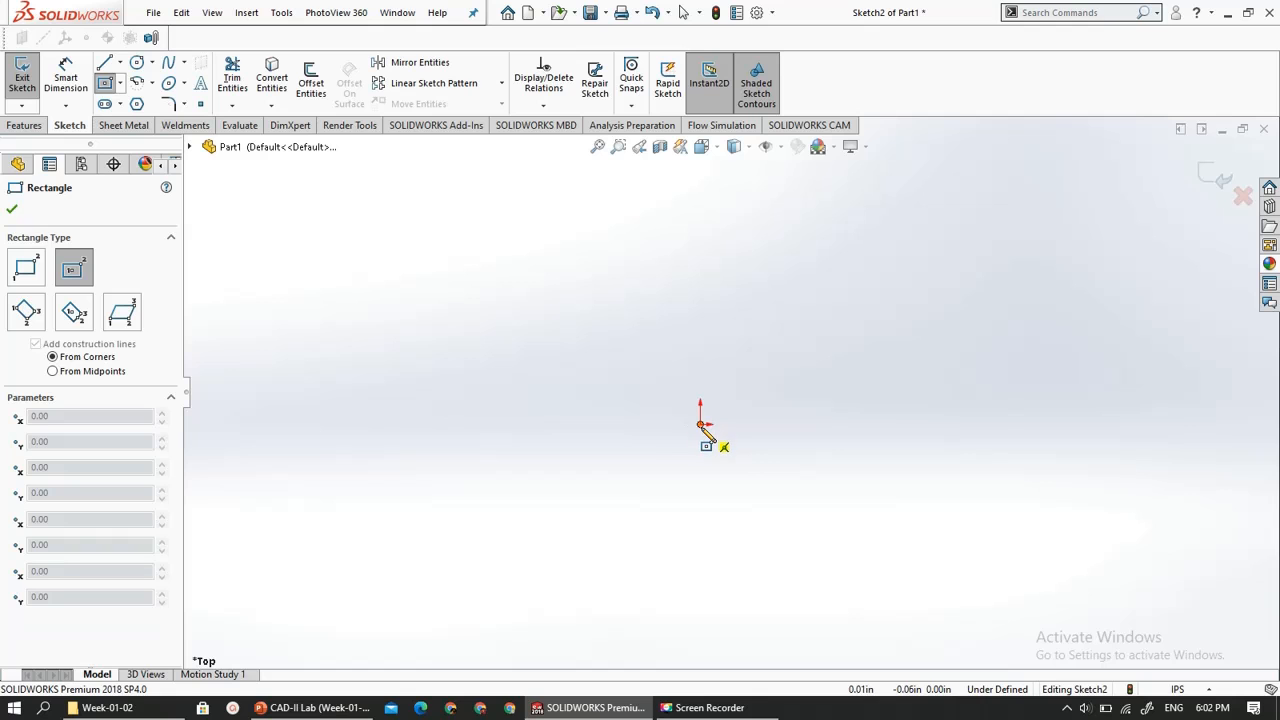
pyautogui.click(833, 535)
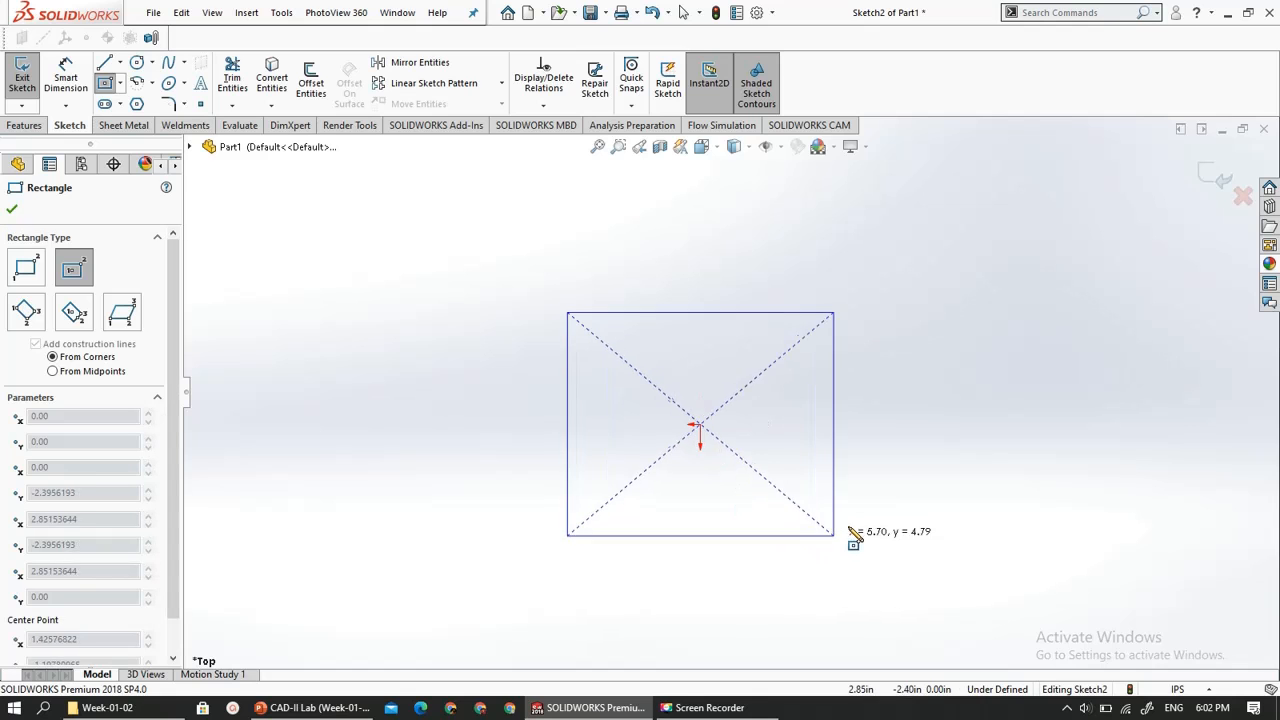
pyautogui.click(906, 494)
pyautogui.press('Escape')
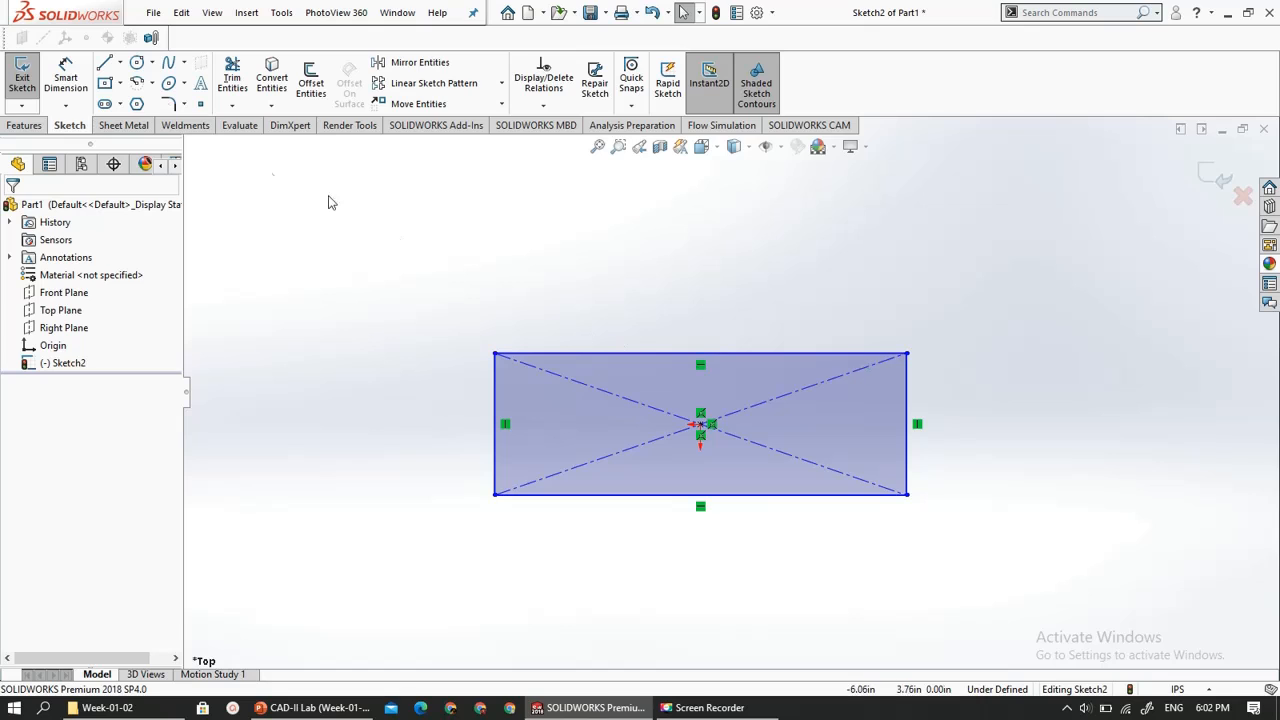
# - Start a Sketch Fillet at the rectangle's upper-right corner, using its right and top edges as the entities to fillet
pyautogui.click(185, 105)
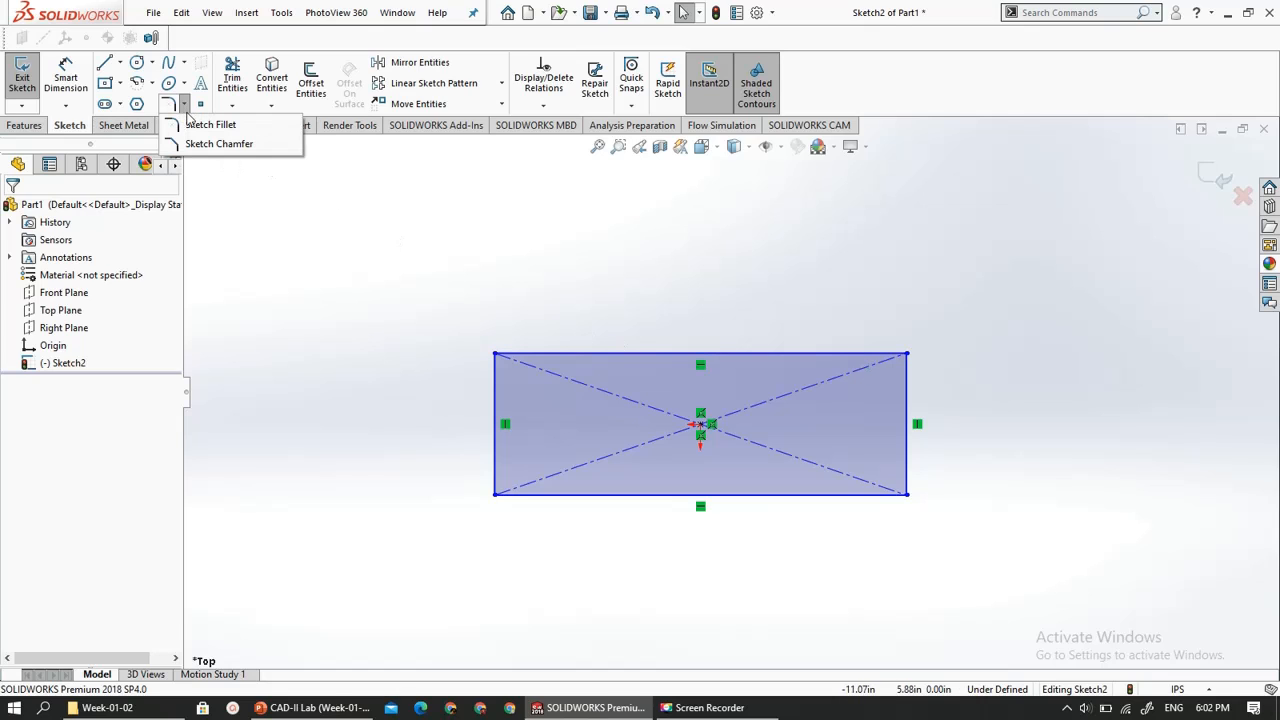
pyautogui.click(210, 124)
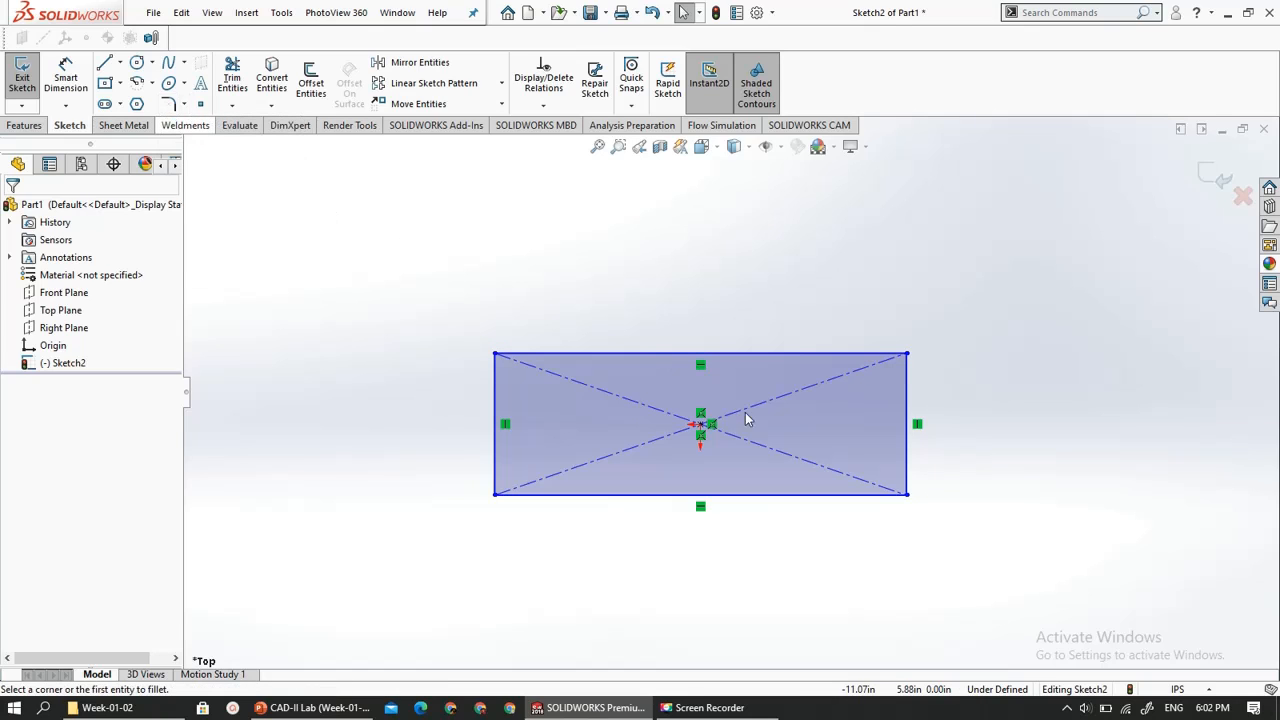
pyautogui.click(908, 380)
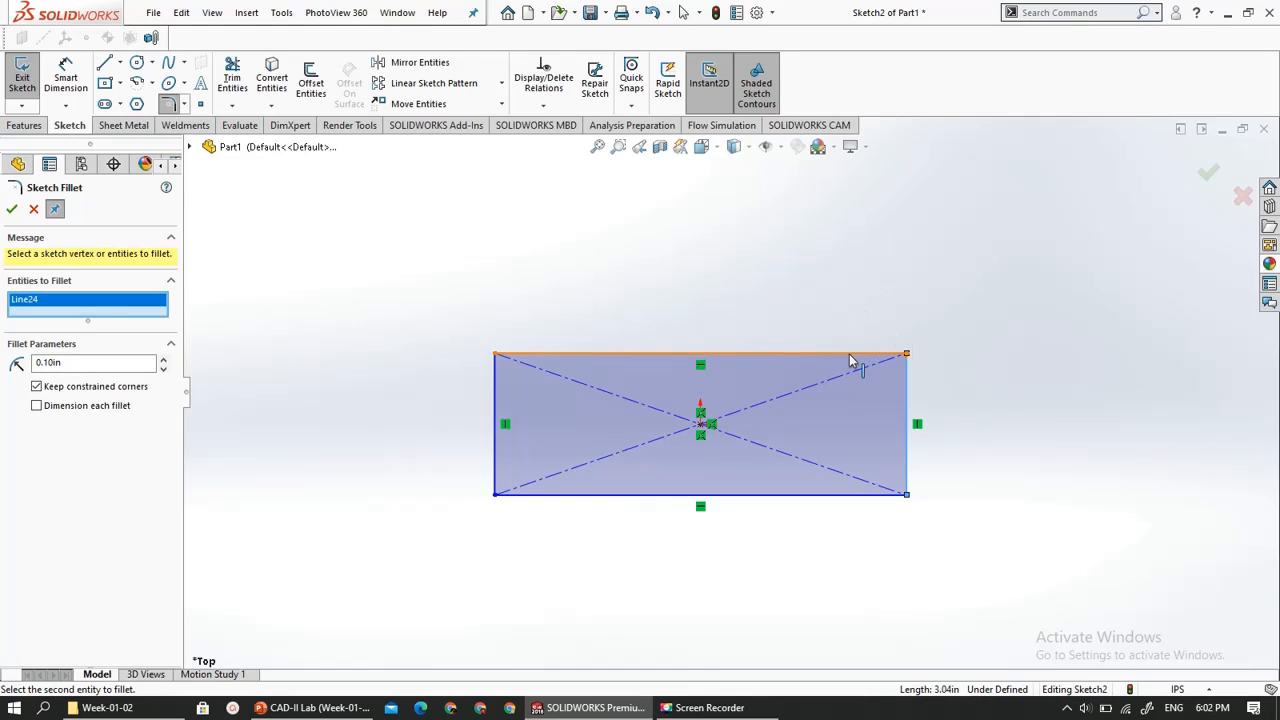
pyautogui.click(851, 356)
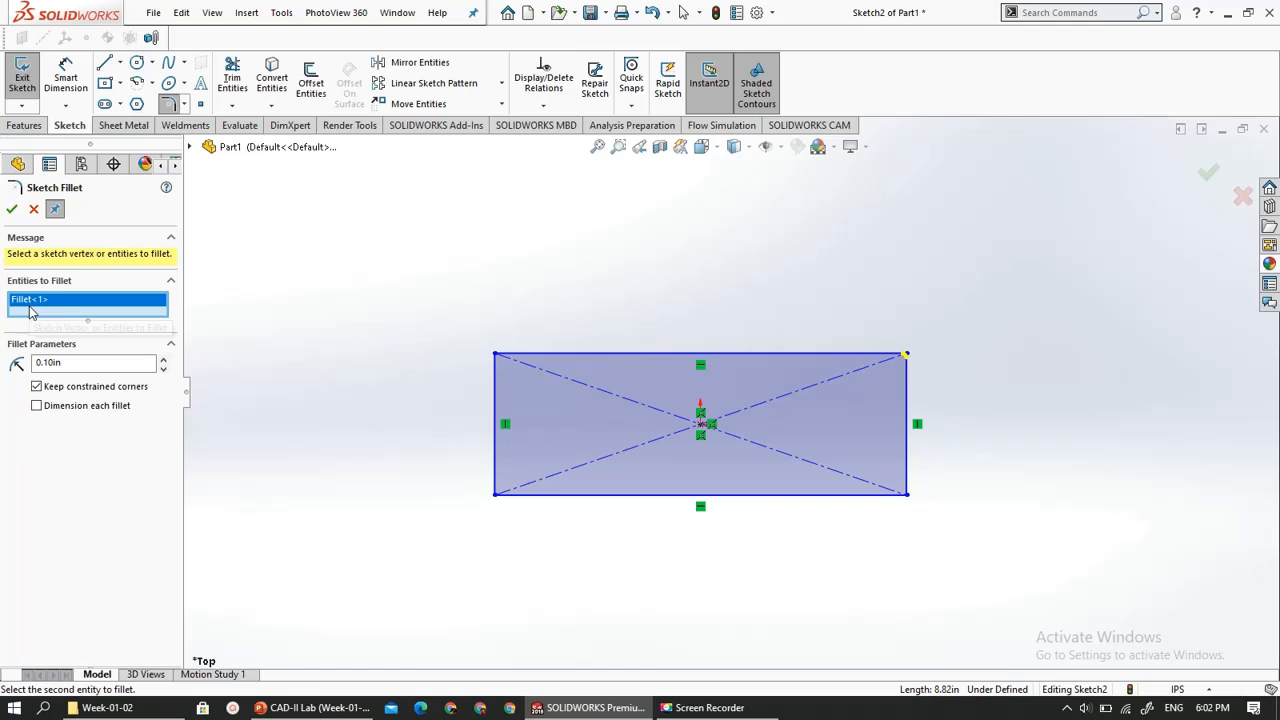
pyautogui.scroll(2, 880, 395)
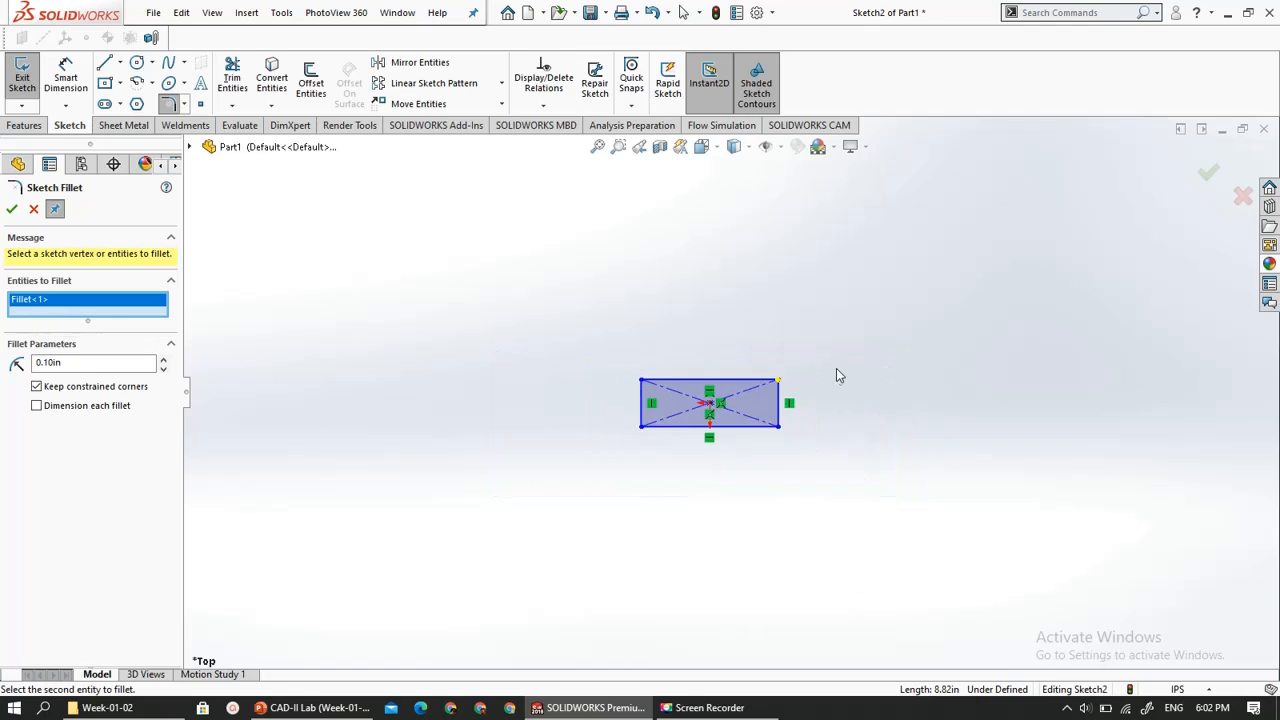
pyautogui.scroll(-5, 836, 370)
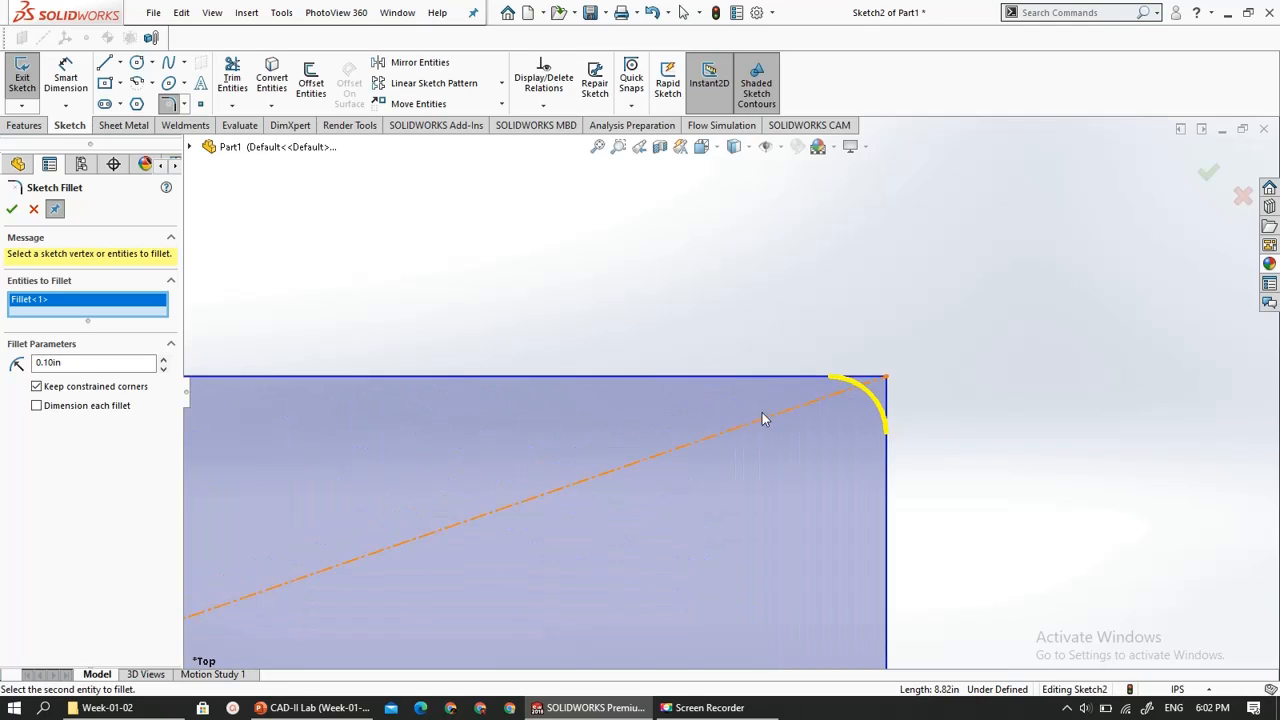
# - Set the fillet radius to 3 in and apply the fillet to the rectangle's upper-right corner
pyautogui.doubleClick(60, 364)
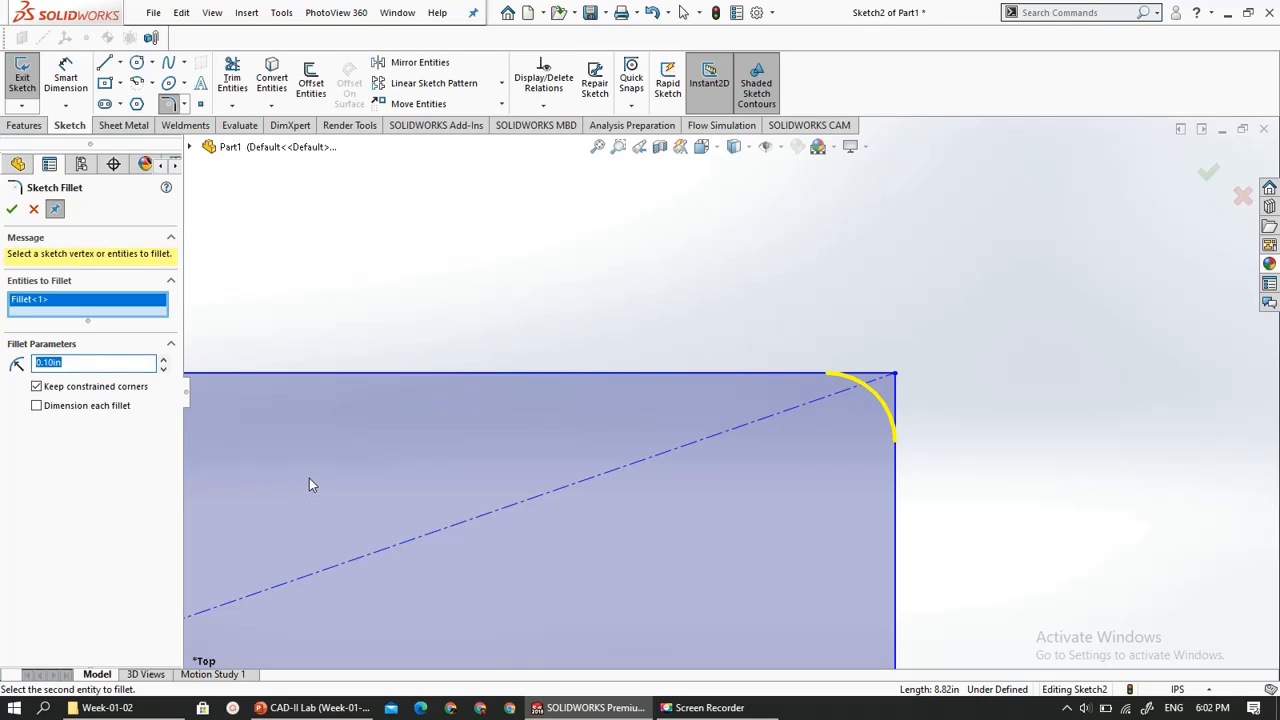
pyautogui.write('3')
pyautogui.press('Return')
pyautogui.scroll(3, 532, 398)
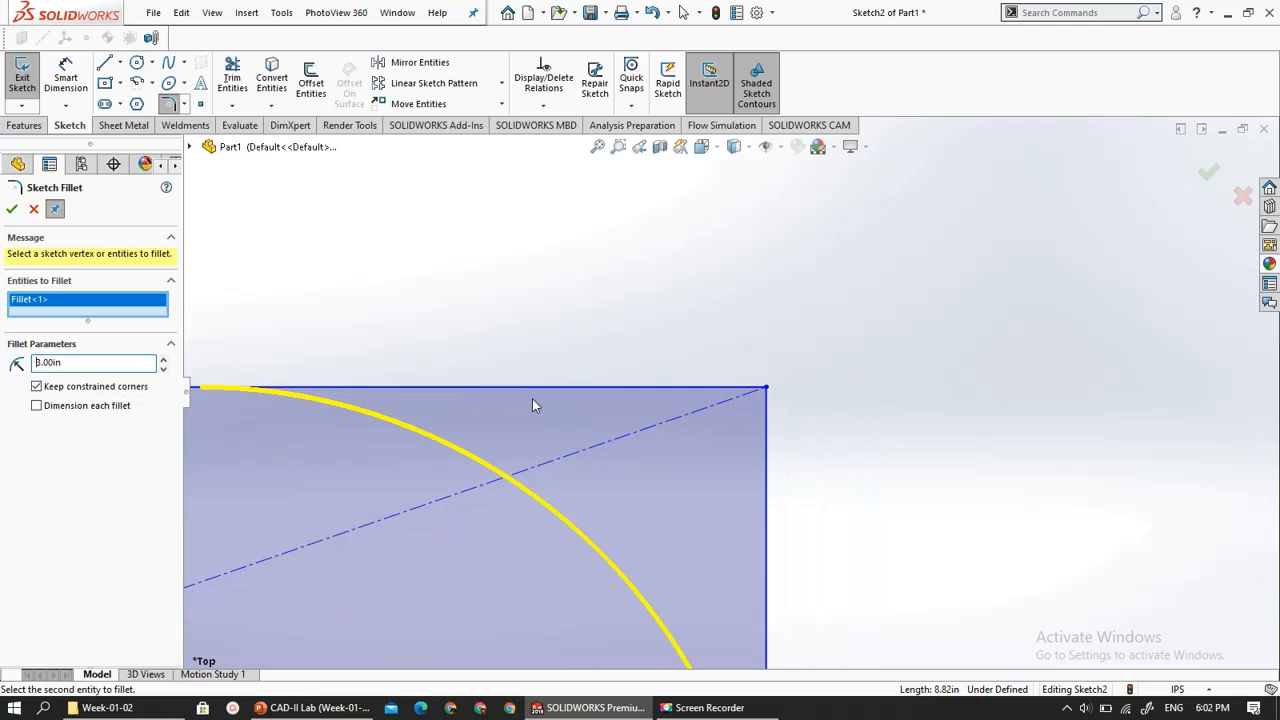
pyautogui.scroll(2, 532, 398)
pyautogui.scroll(-4, 552, 417)
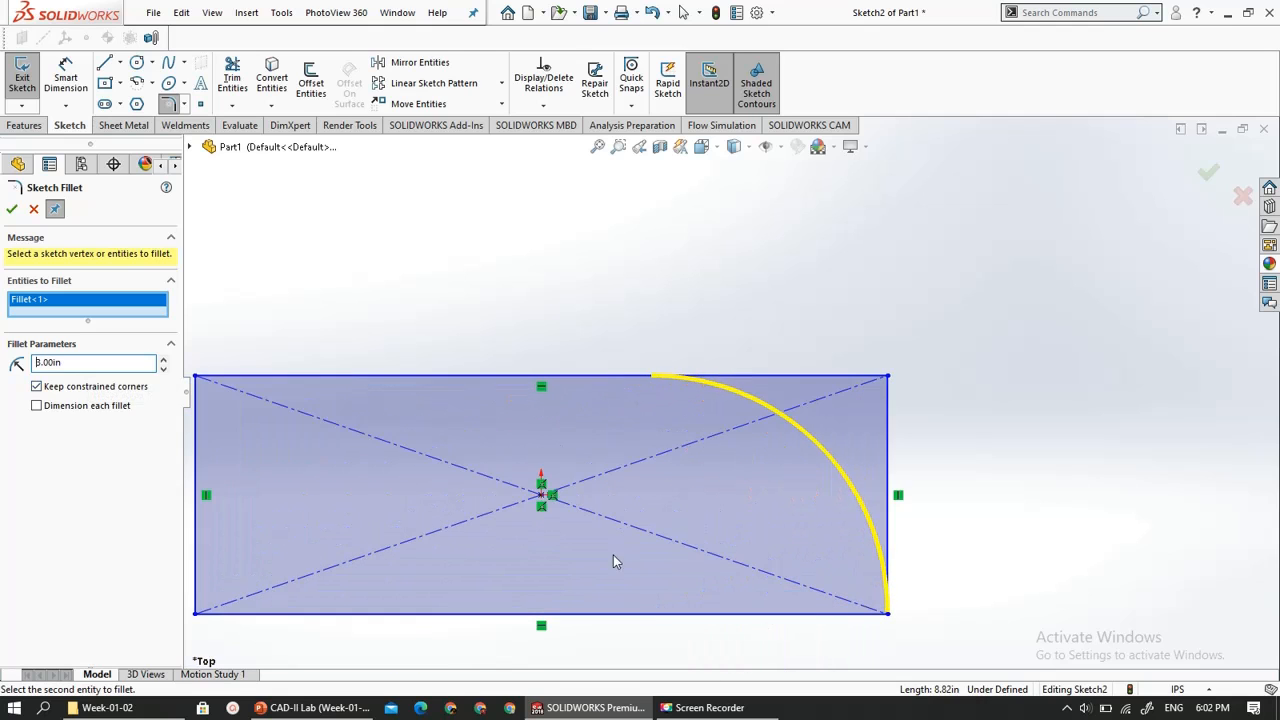
pyautogui.scroll(-3, 837, 674)
pyautogui.scroll(1, 827, 552)
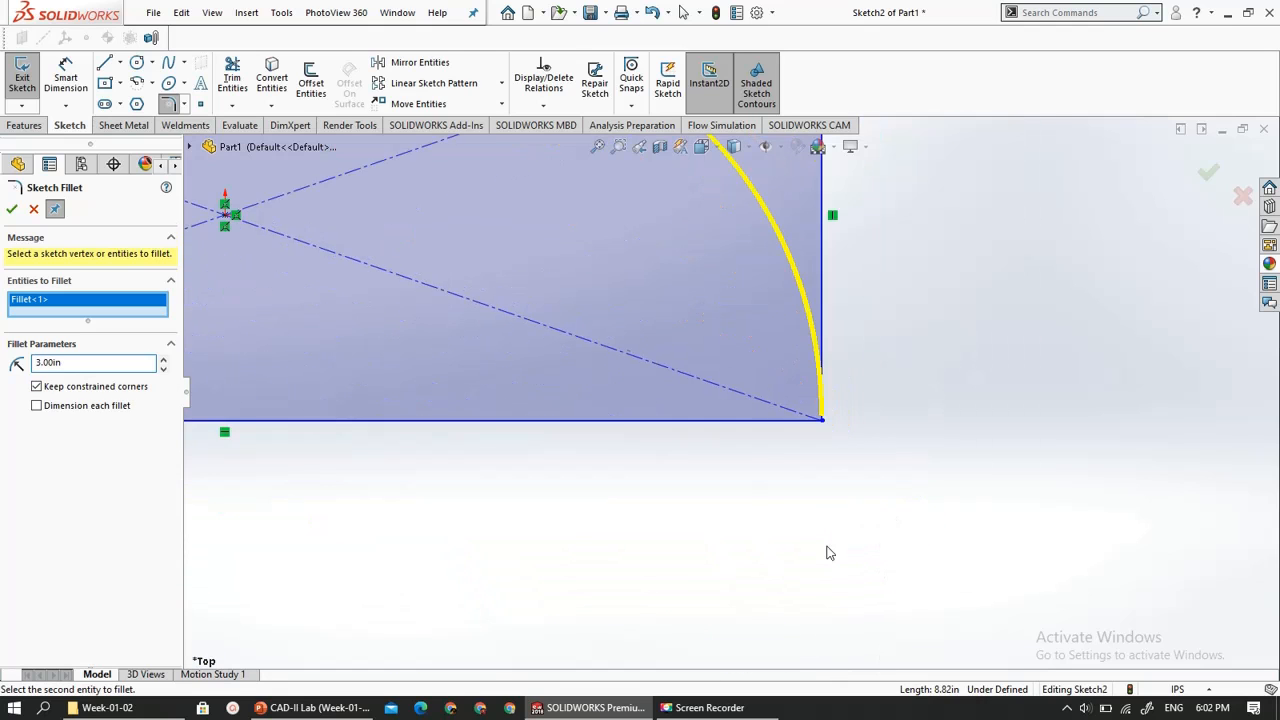
pyautogui.scroll(2, 743, 499)
pyautogui.moveTo(58, 362); pyautogui.dragTo(8, 370)
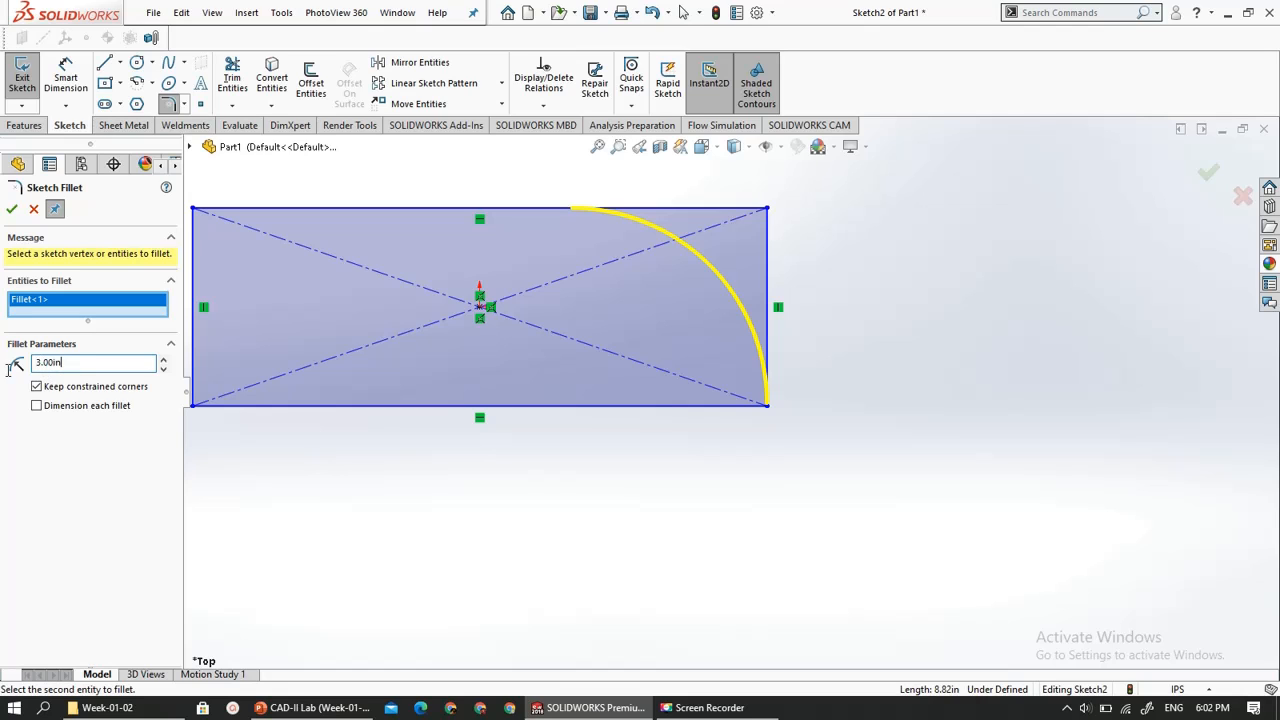
pyautogui.click(11, 209)
pyautogui.scroll(2, 556, 512)
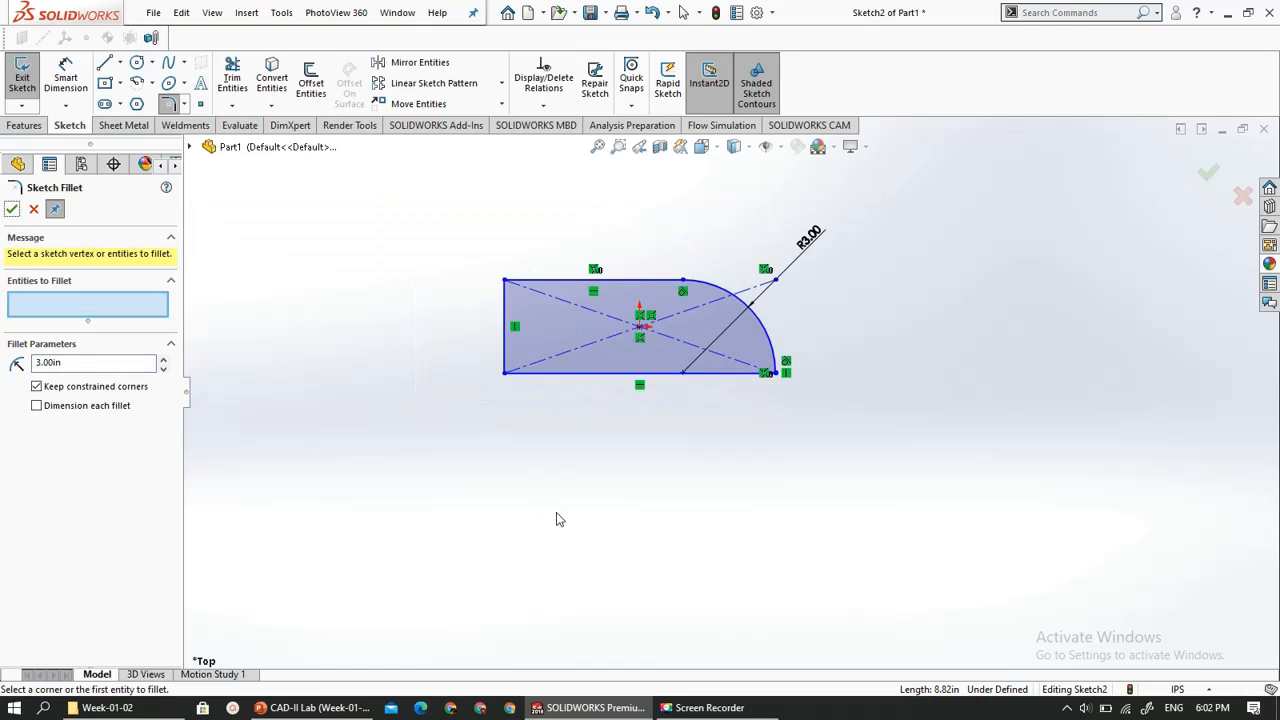
pyautogui.scroll(-1, 556, 512)
pyautogui.scroll(-2, 615, 270)
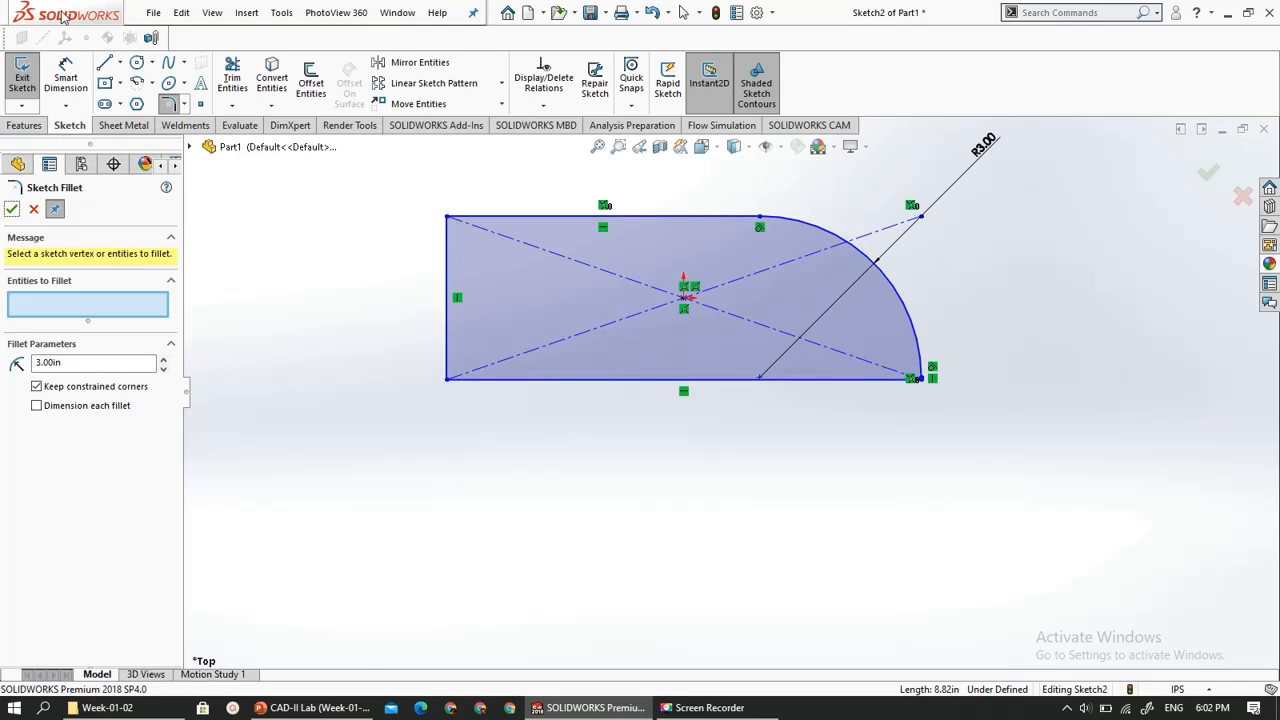
# - Add an equal distance-distance Sketch Chamfer of 0.39370079 in between the rectangle's top and left edges
pyautogui.click(185, 104)
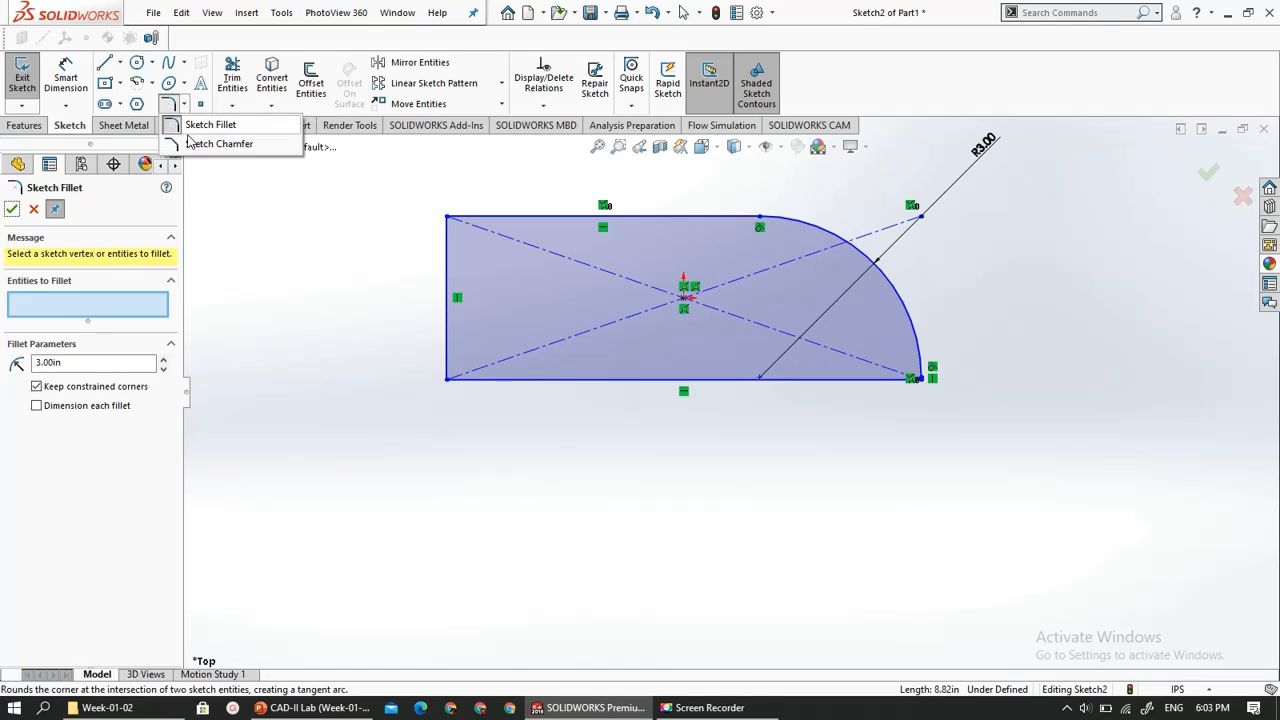
pyautogui.click(218, 143)
pyautogui.scroll(1, 456, 290)
pyautogui.scroll(-3, 510, 250)
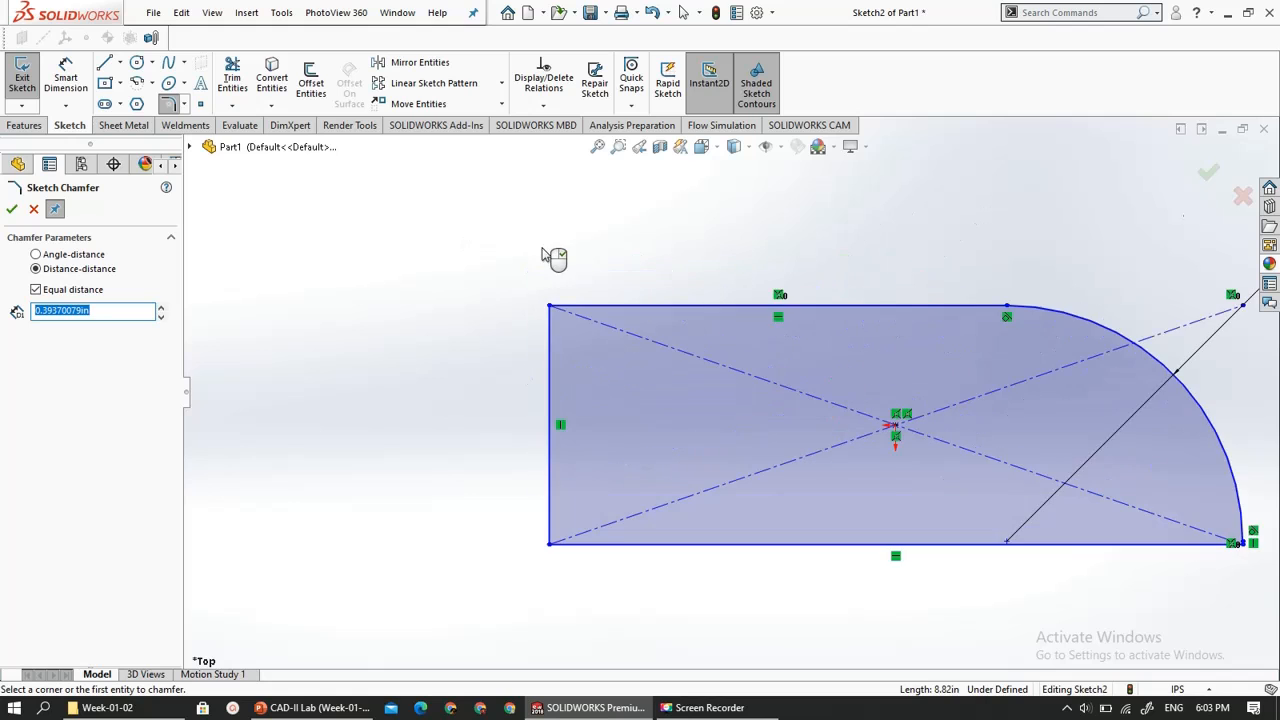
pyautogui.scroll(-2, 594, 293)
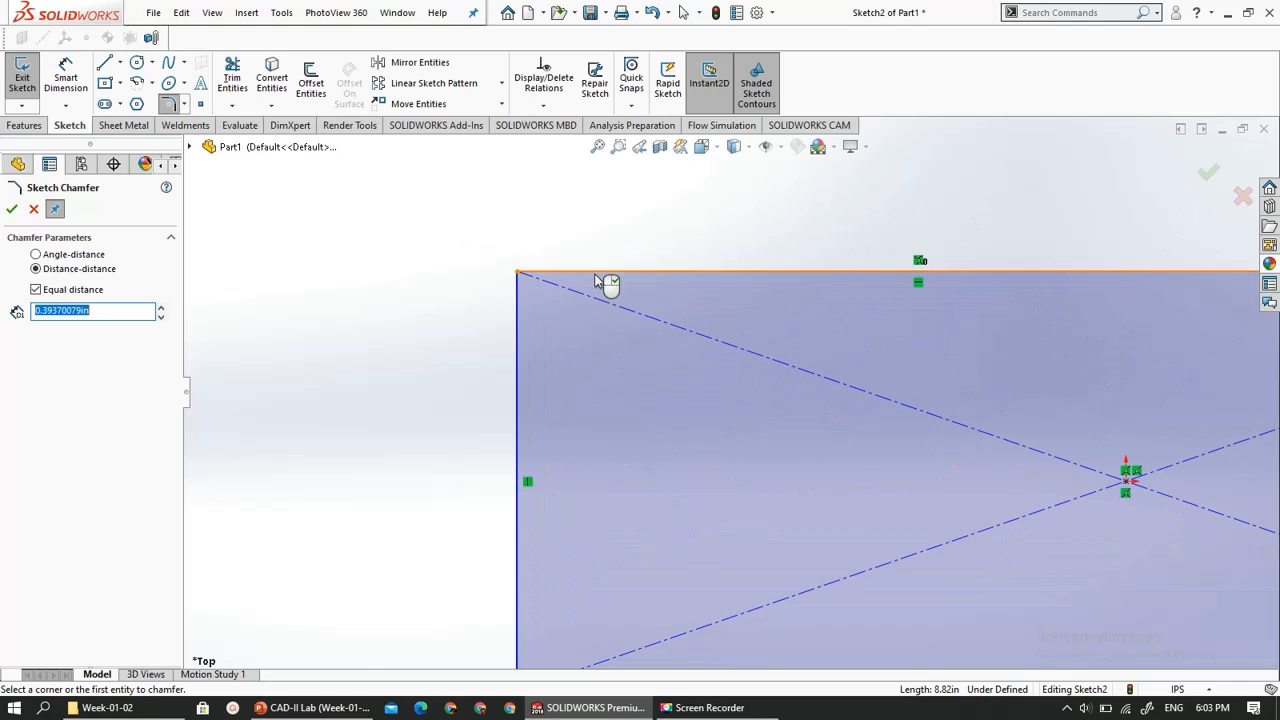
pyautogui.click(594, 281)
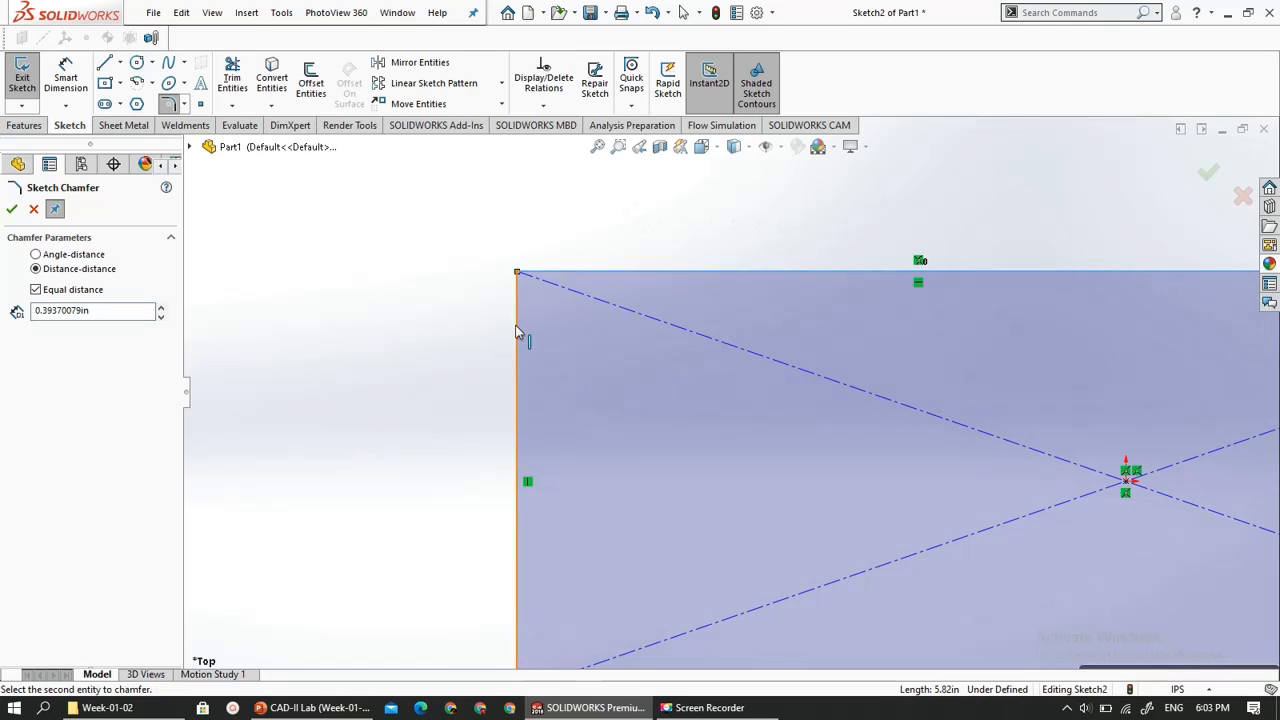
pyautogui.click(519, 332)
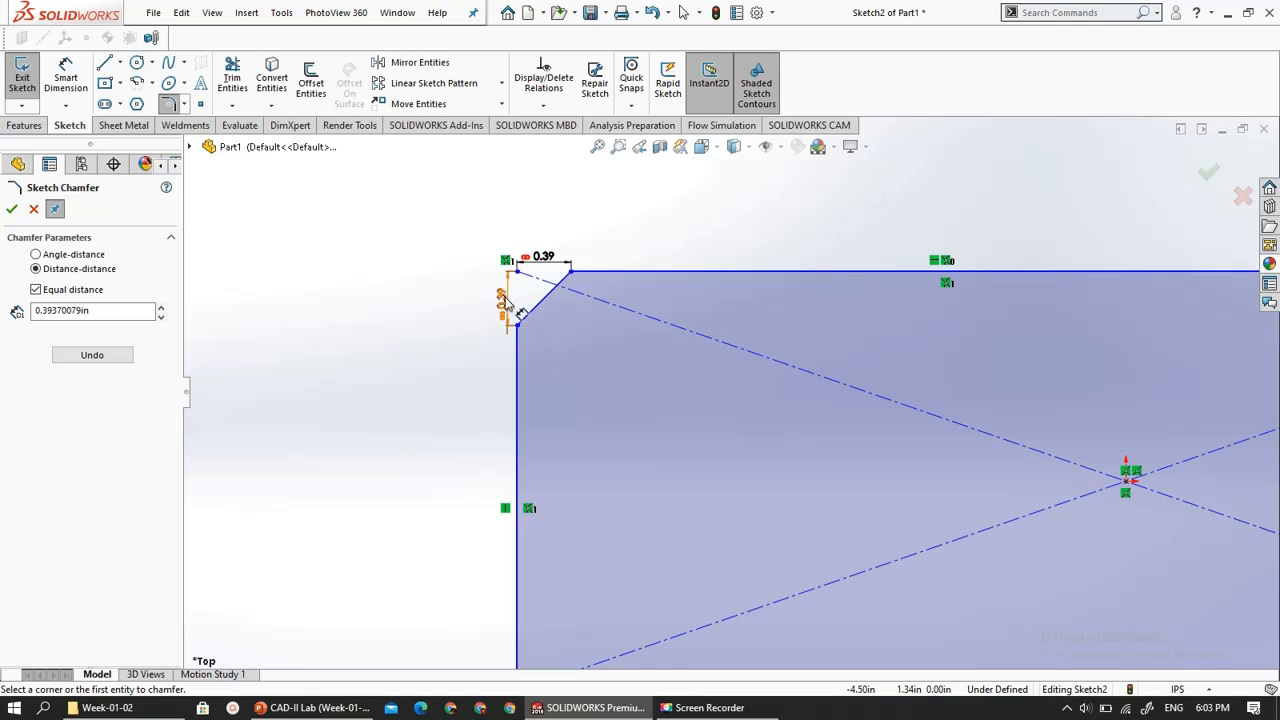
# - Set the Sketch Chamfer parameters to angle-distance with a 0.20 in distance and a 30-degree angle
pyautogui.click(80, 256)
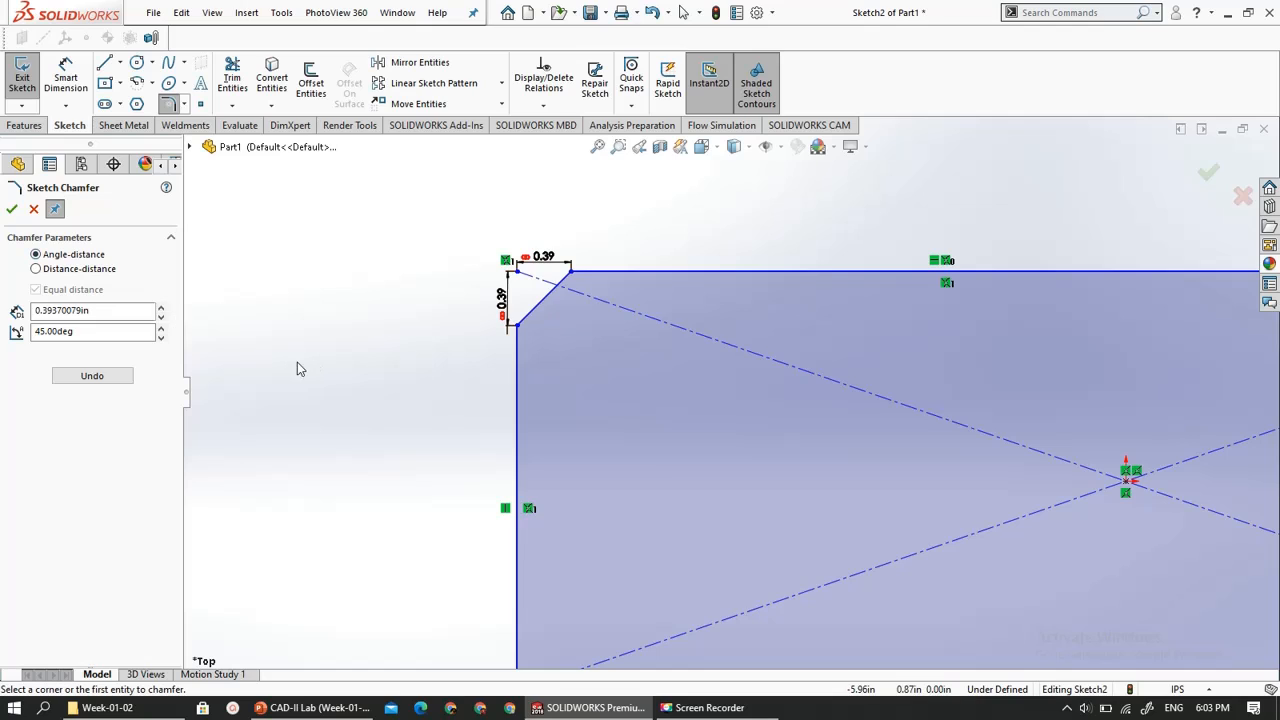
pyautogui.click(68, 332)
pyautogui.moveTo(68, 332); pyautogui.dragTo(3, 333)
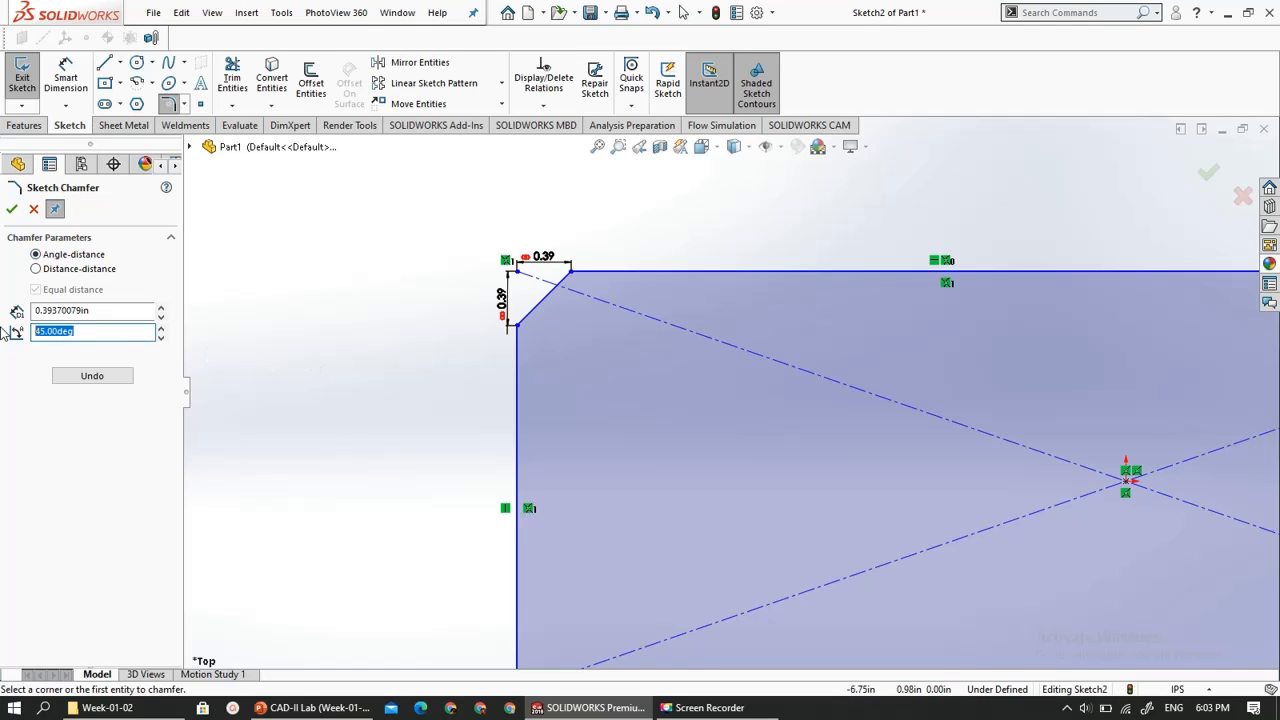
pyautogui.write('30')
pyautogui.moveTo(72, 312); pyautogui.dragTo(103, 325)
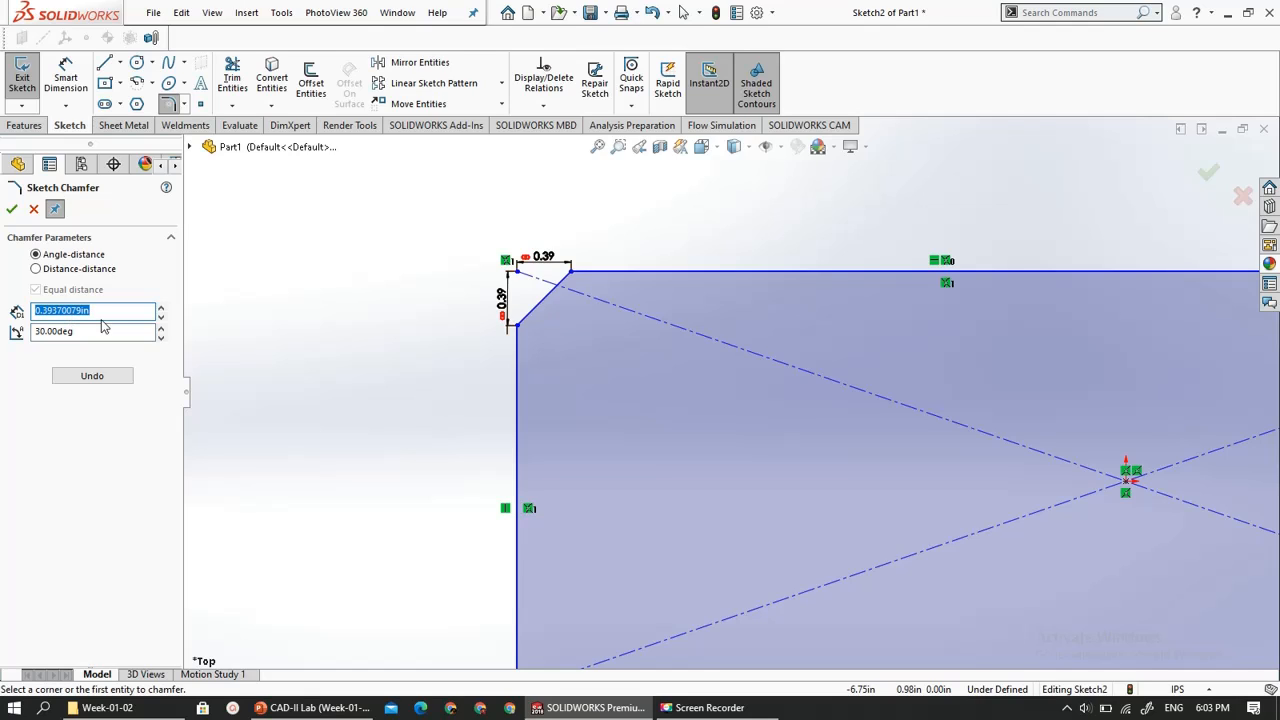
pyautogui.write('0.2')
pyautogui.click(104, 330)
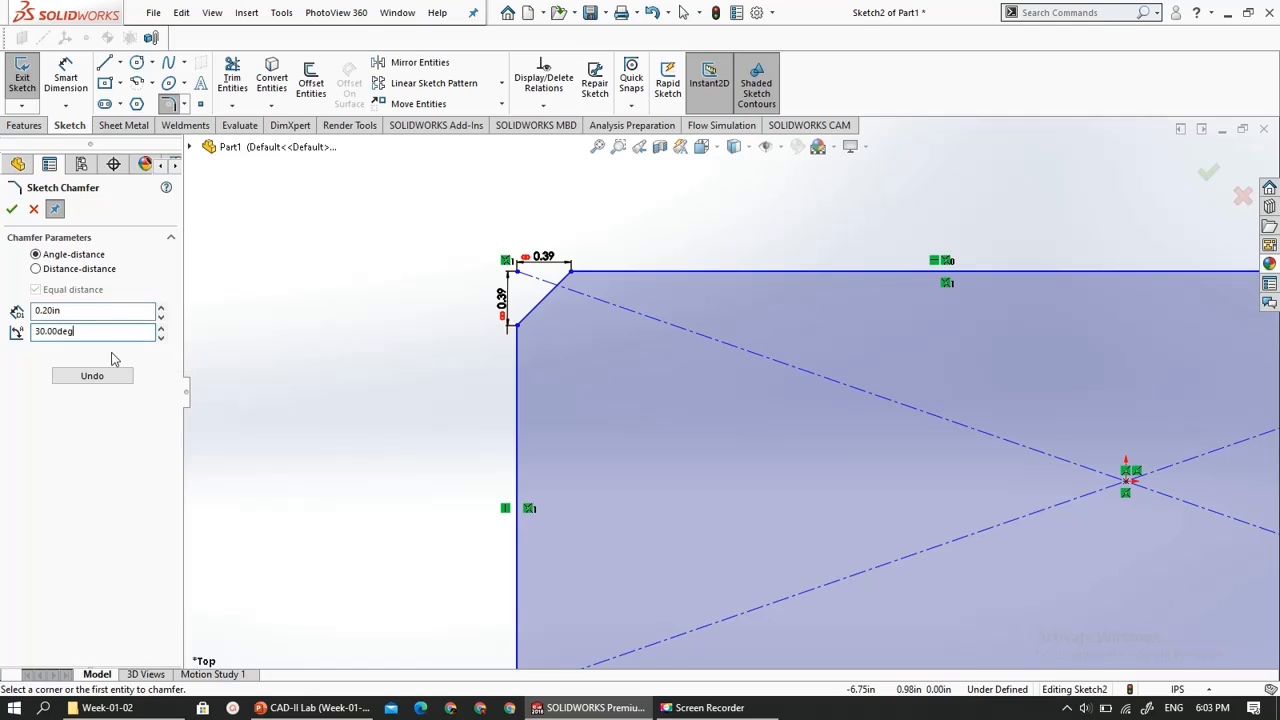
pyautogui.click(12, 209)
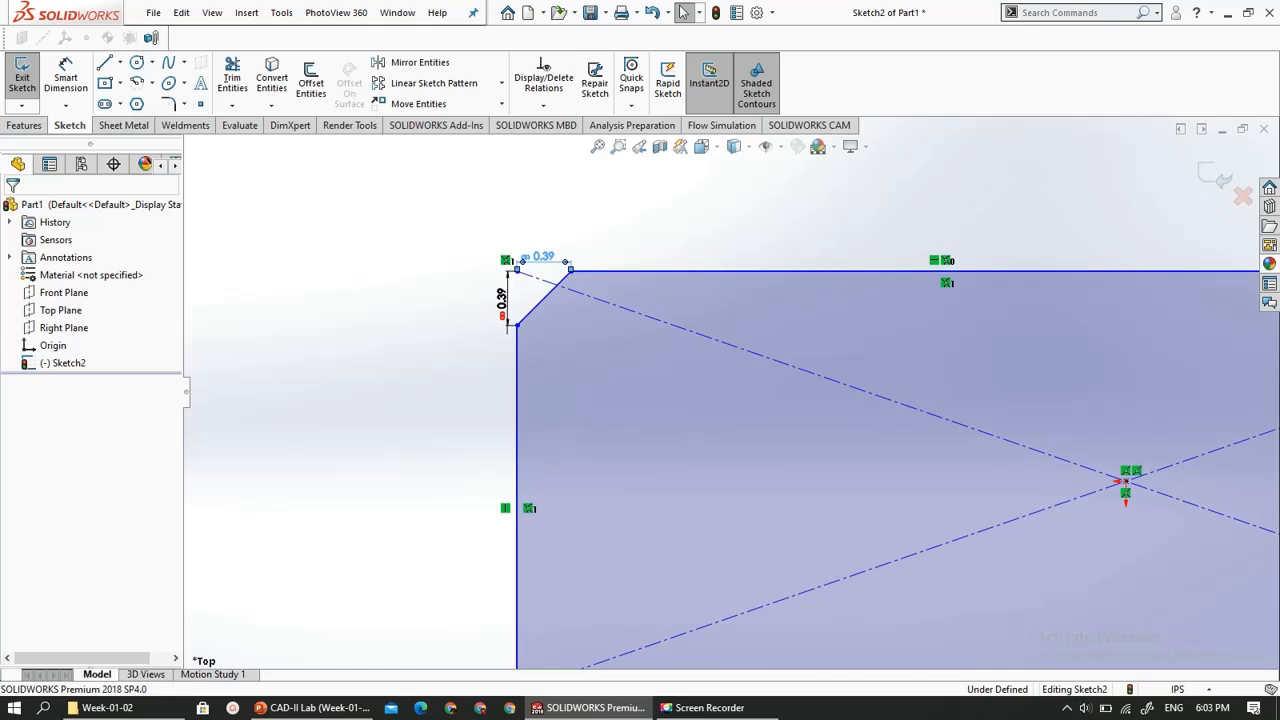
# - Delete the horizontal 0.39 chamfer dimension, then undo that deletion and the equal-distance chamfer on the rectangle's upper-left corner
pyautogui.click(543, 257)
pyautogui.press('Delete')
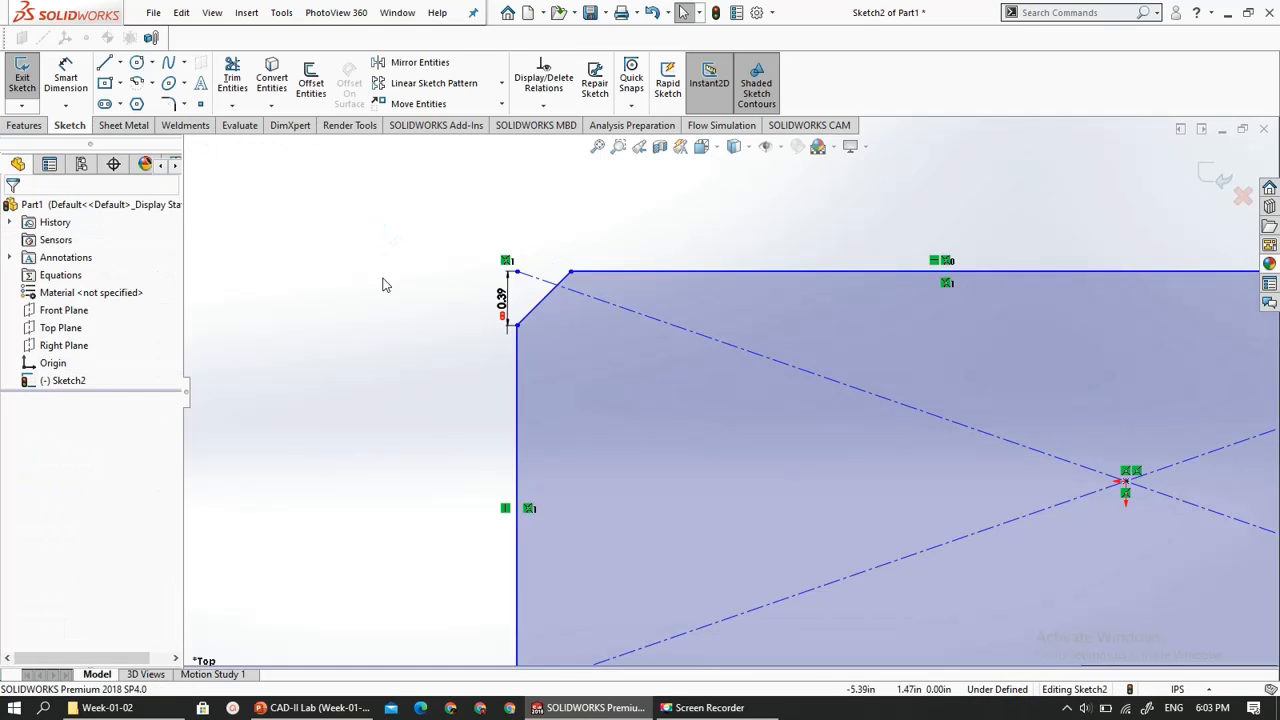
pyautogui.hotkey('ctrl', 'z')
pyautogui.hotkey('ctrl', 'z')
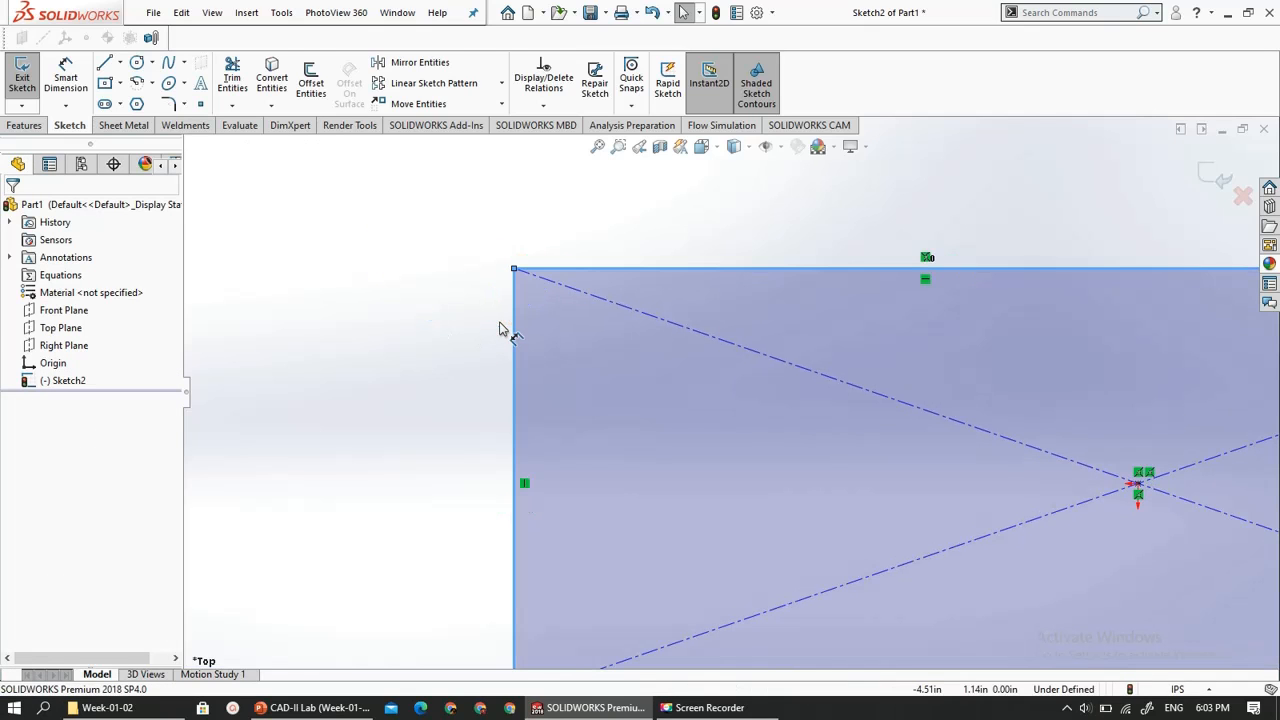
pyautogui.click(229, 189)
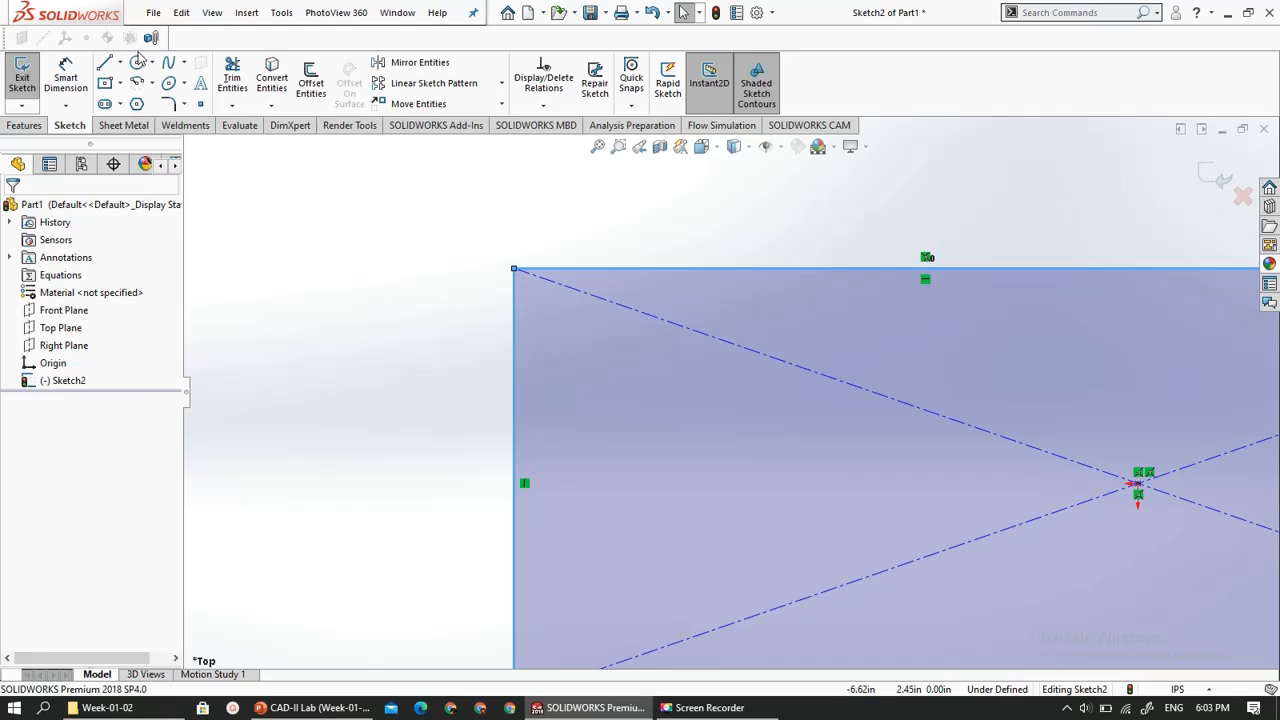
# - Add an angle-distance Sketch Chamfer of 0.20 in at 30 degrees between the rectangle's top and left edges
pyautogui.click(184, 106)
pyautogui.click(223, 143)
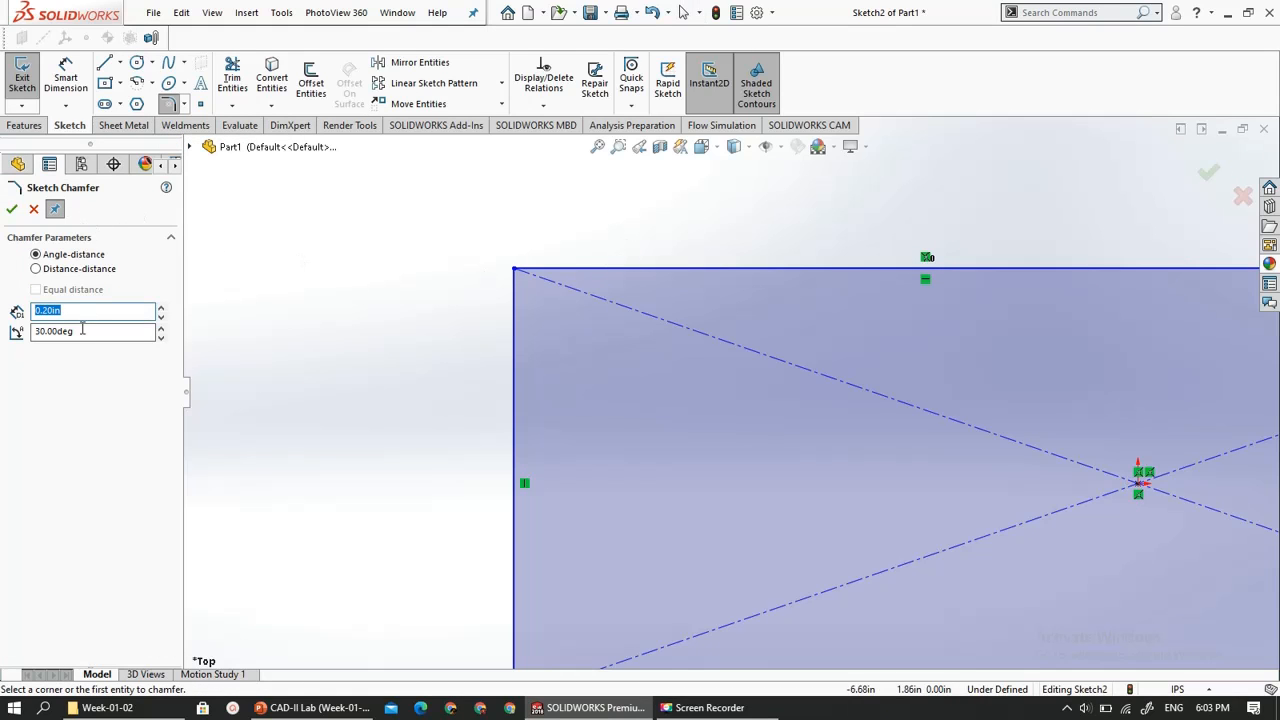
pyautogui.click(543, 275)
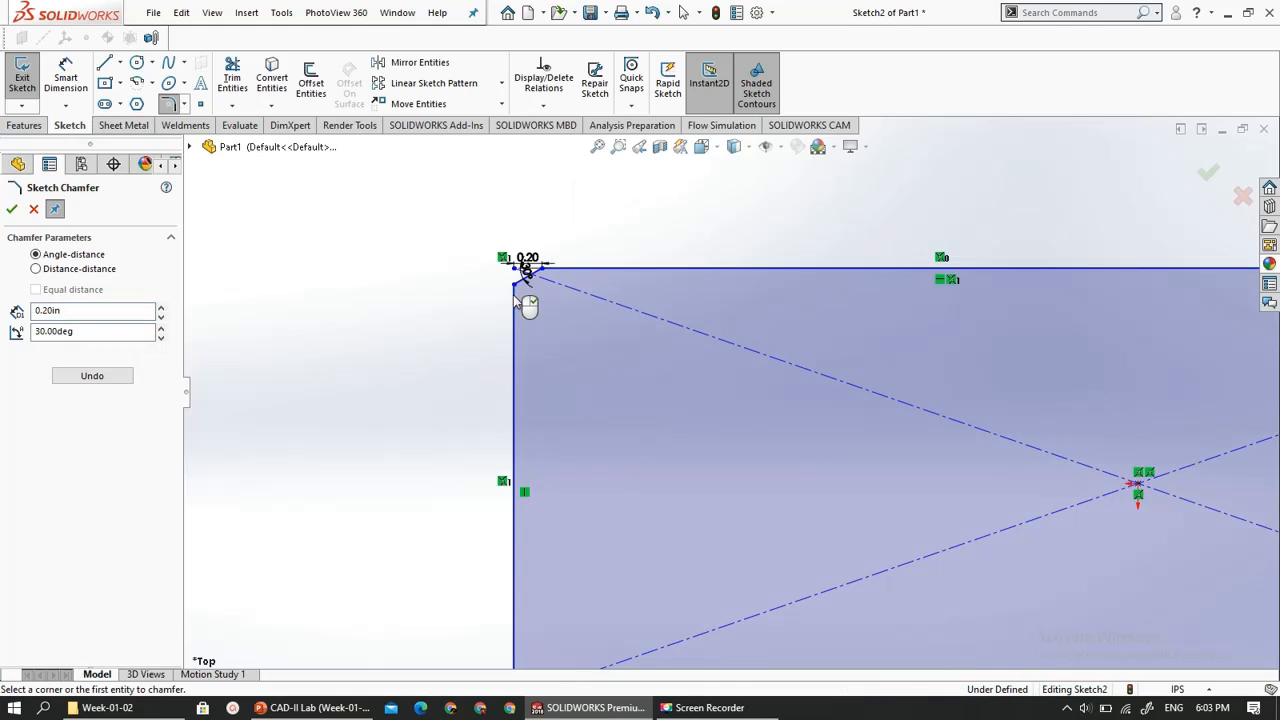
pyautogui.click(516, 298)
pyautogui.scroll(-3, 625, 275)
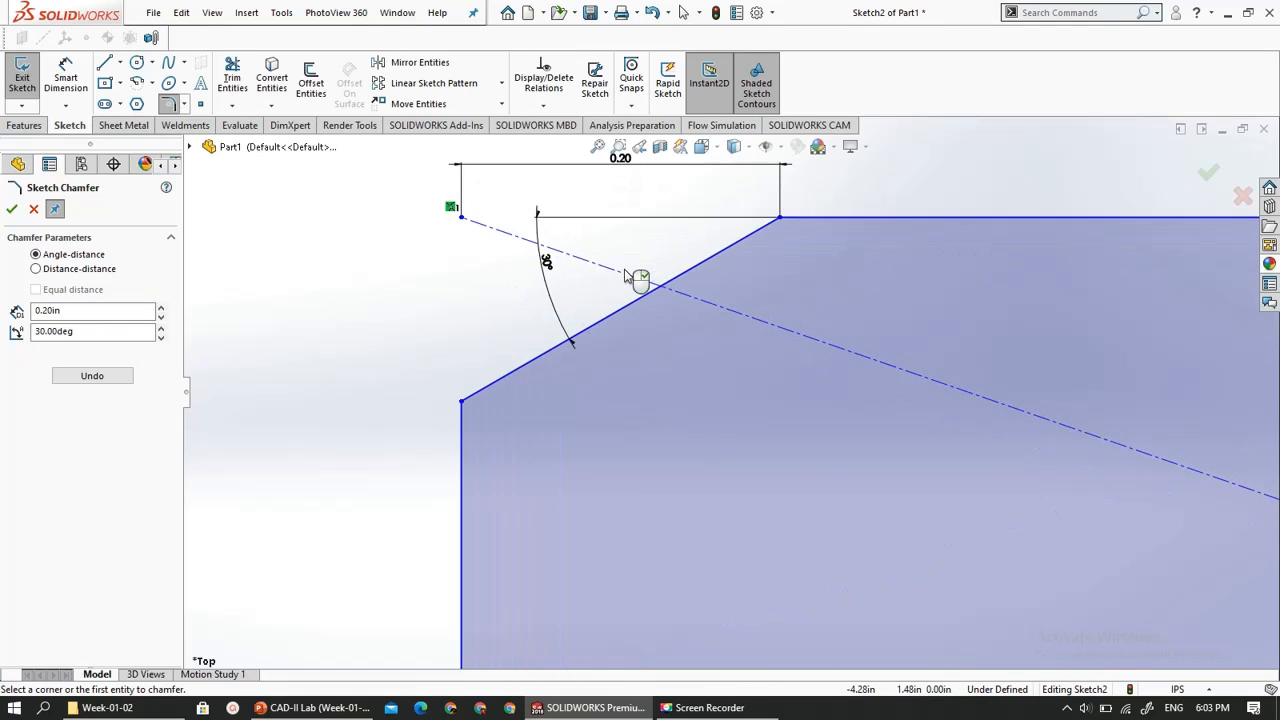
pyautogui.scroll(2, 625, 275)
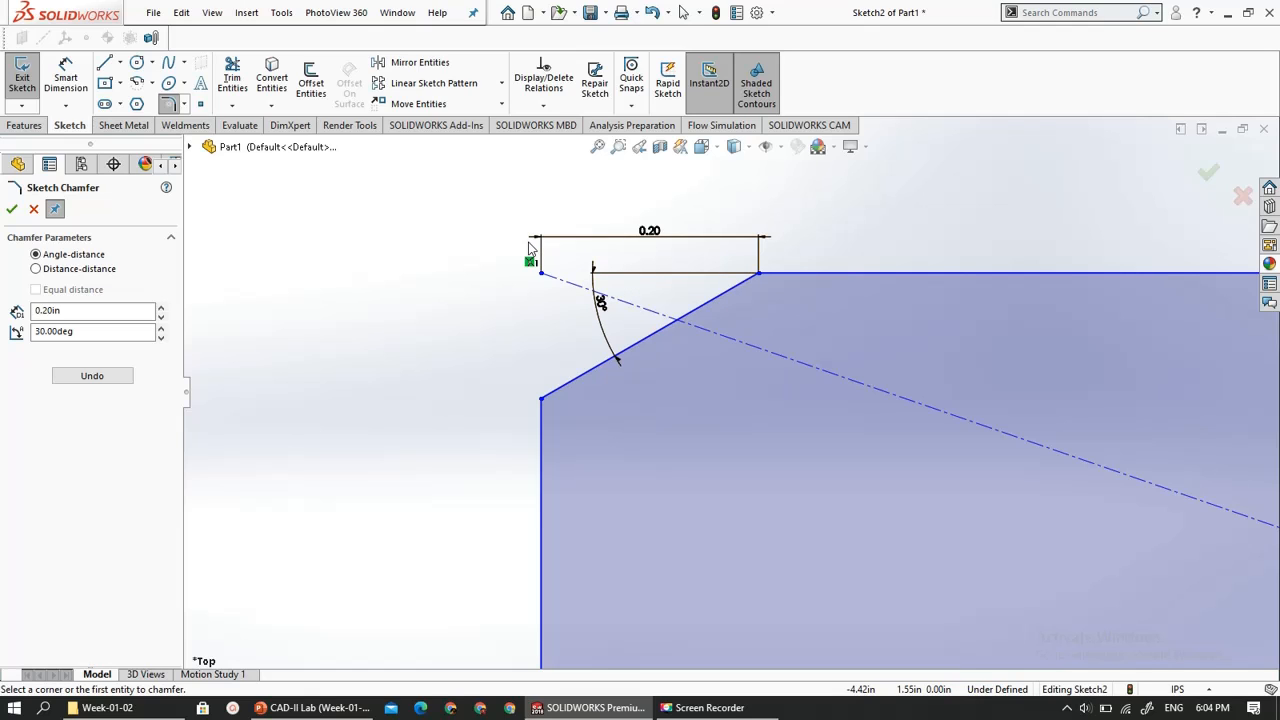
pyautogui.scroll(3, 530, 248)
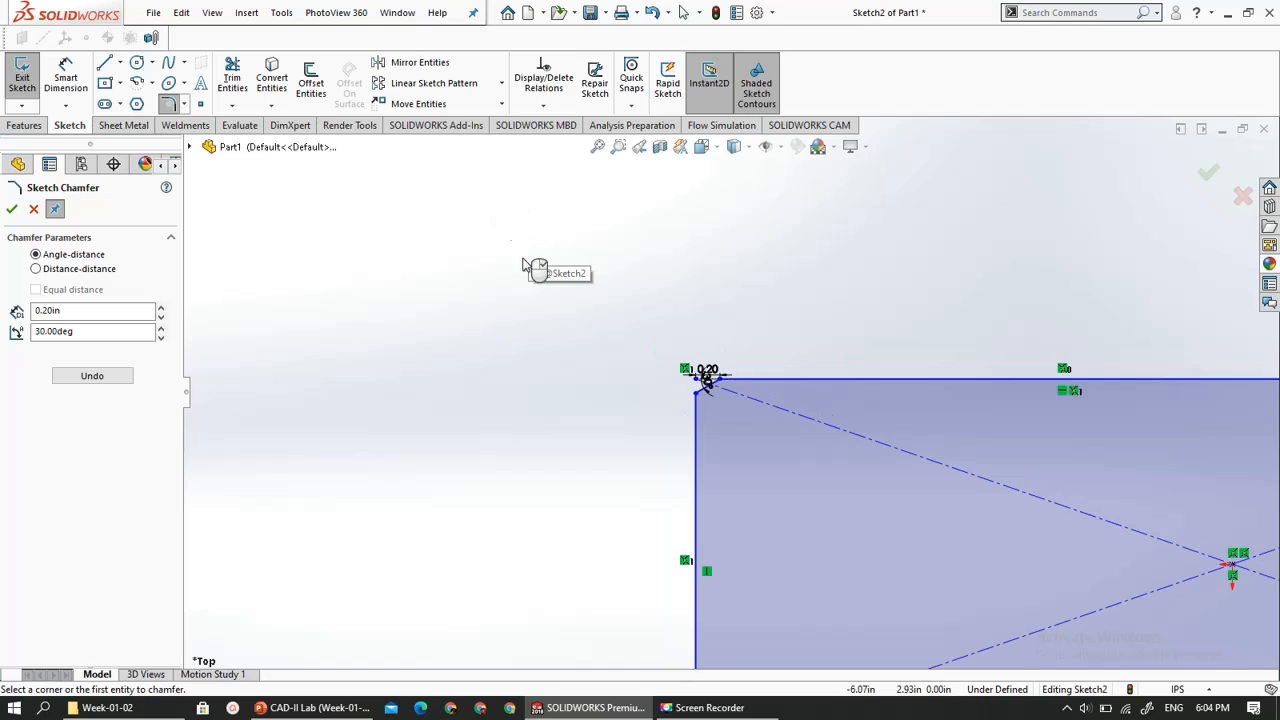
pyautogui.click(1210, 180)
# - Examine the sketch from tilted angles against the Front Plane, and restore the view normal to Sketch2
pyautogui.scroll(-4, 573, 263)
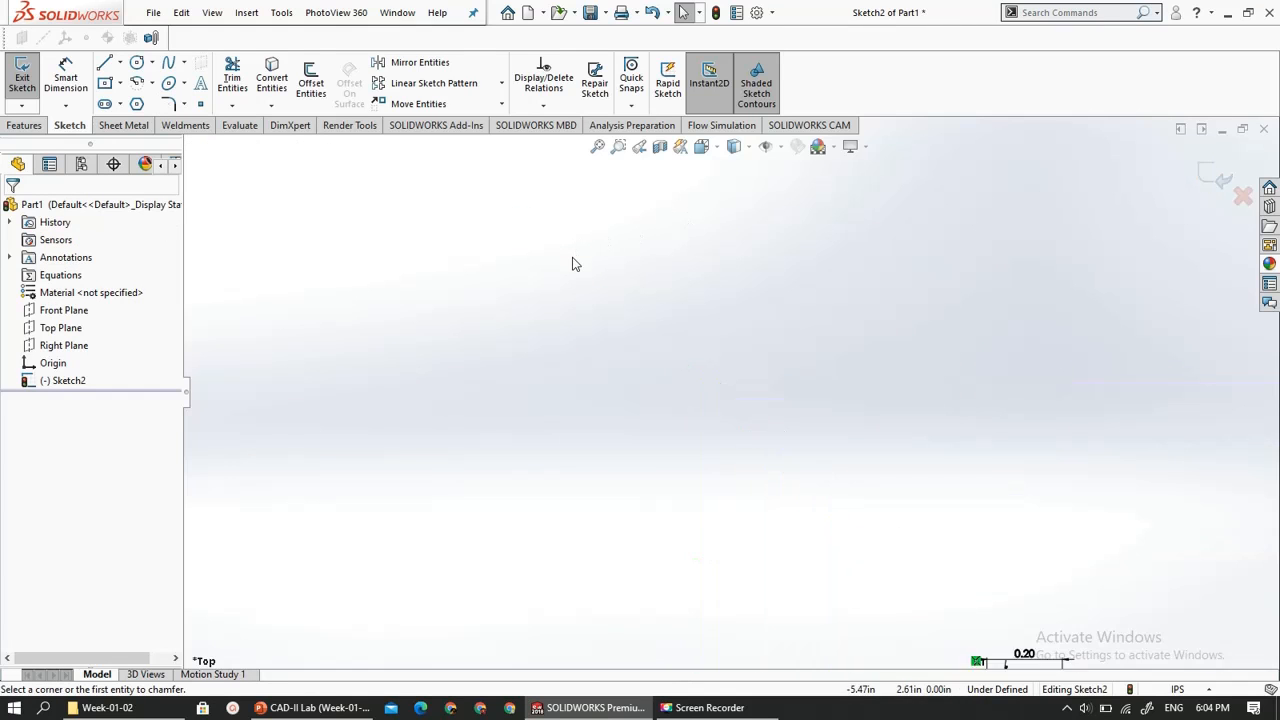
pyautogui.scroll(-1, 573, 260)
pyautogui.moveTo(587, 319); pyautogui.dragTo(549, 289, button='middle')
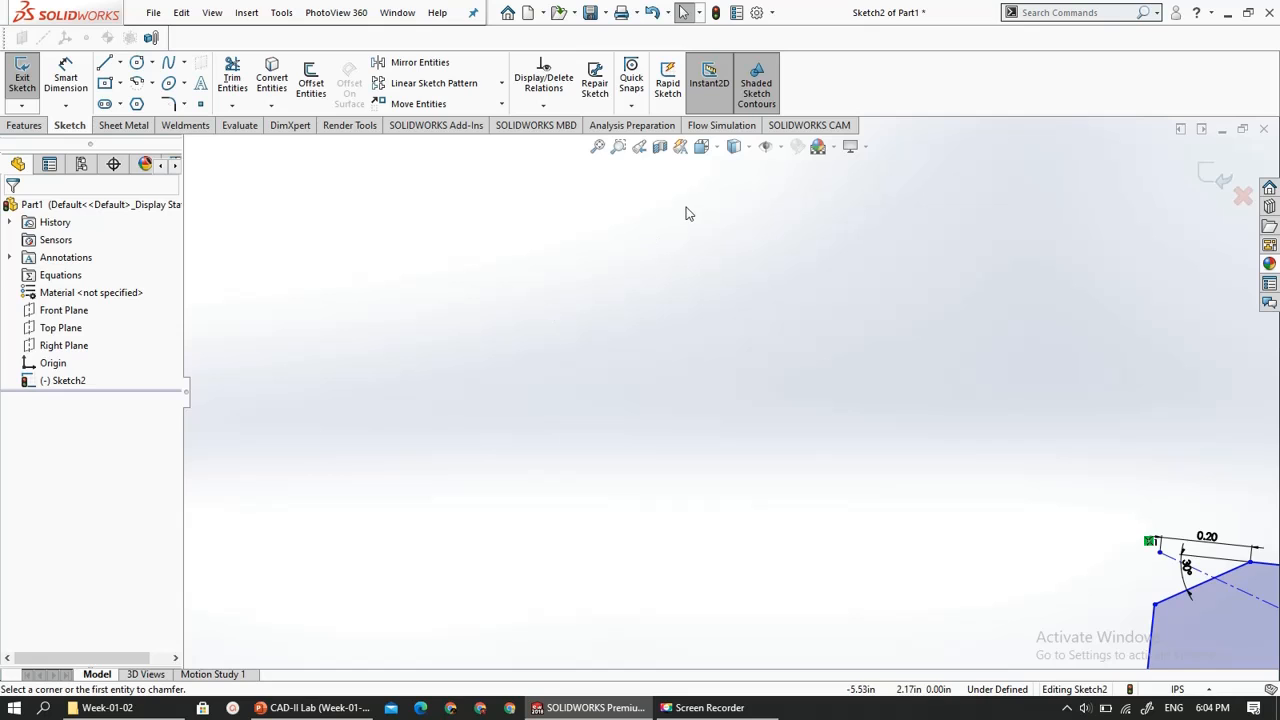
pyautogui.scroll(9, 582, 284)
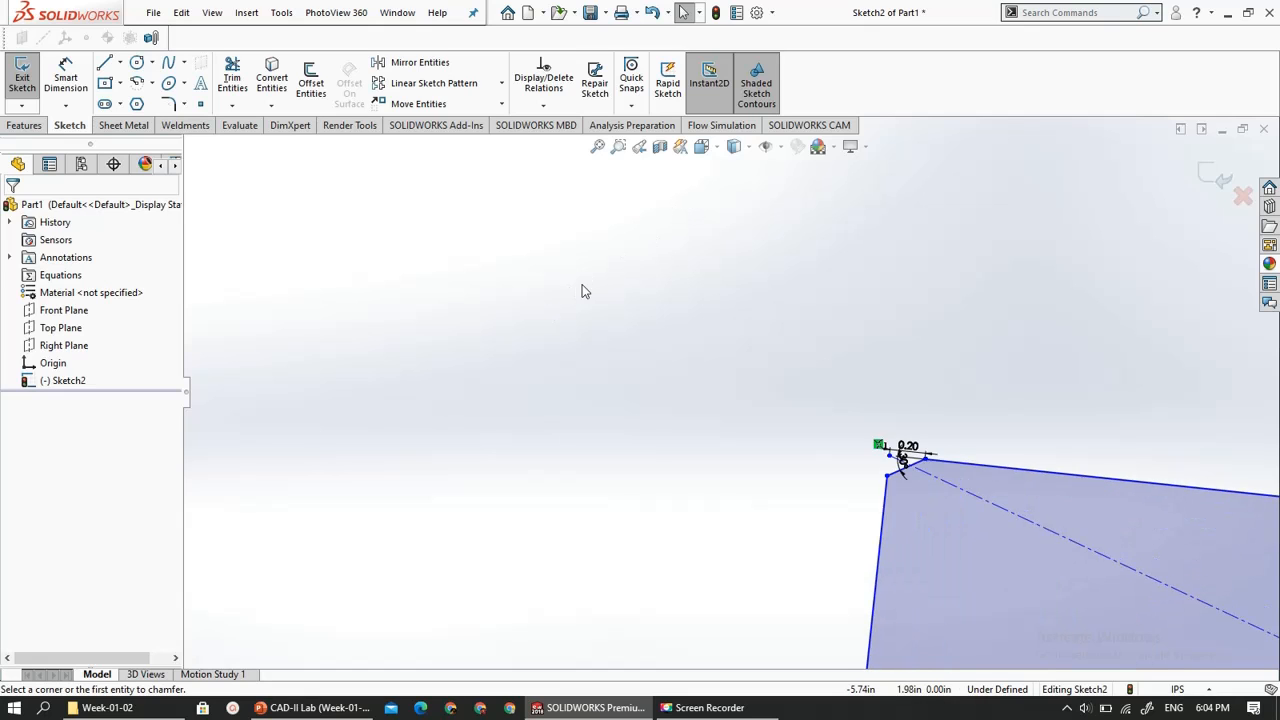
pyautogui.scroll(3, 582, 284)
pyautogui.scroll(3, 582, 284)
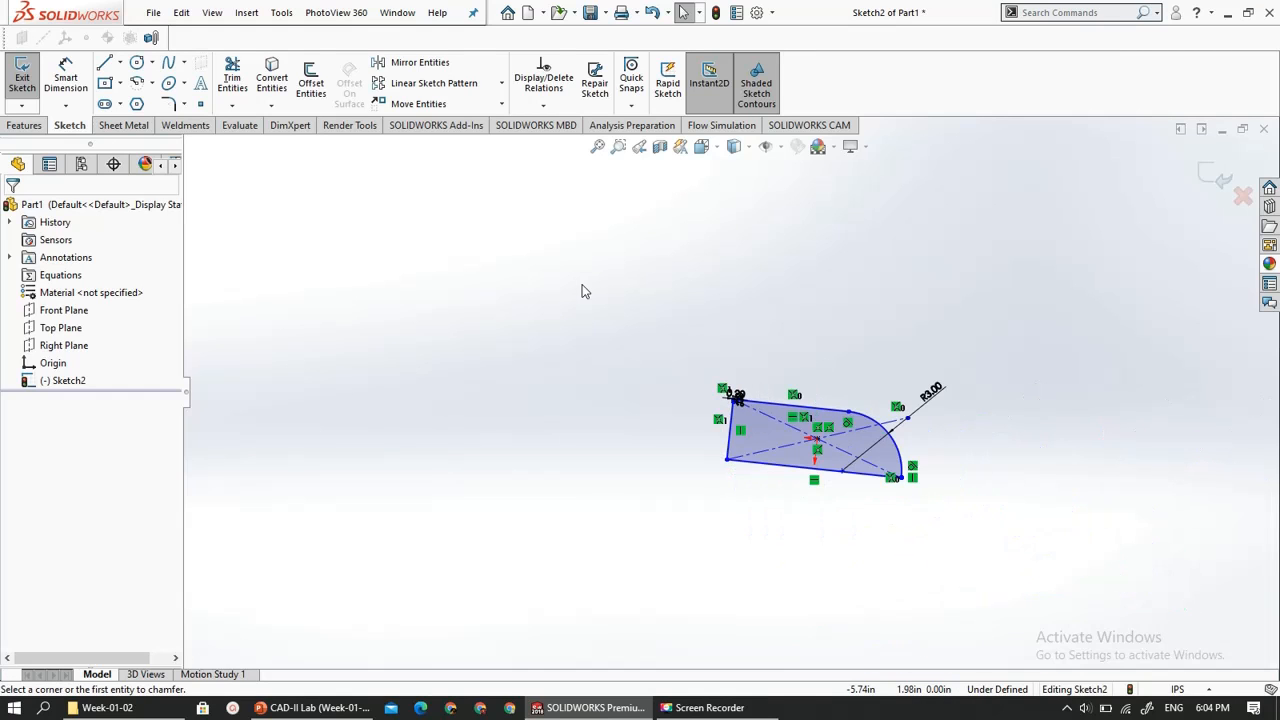
pyautogui.scroll(-4, 922, 438)
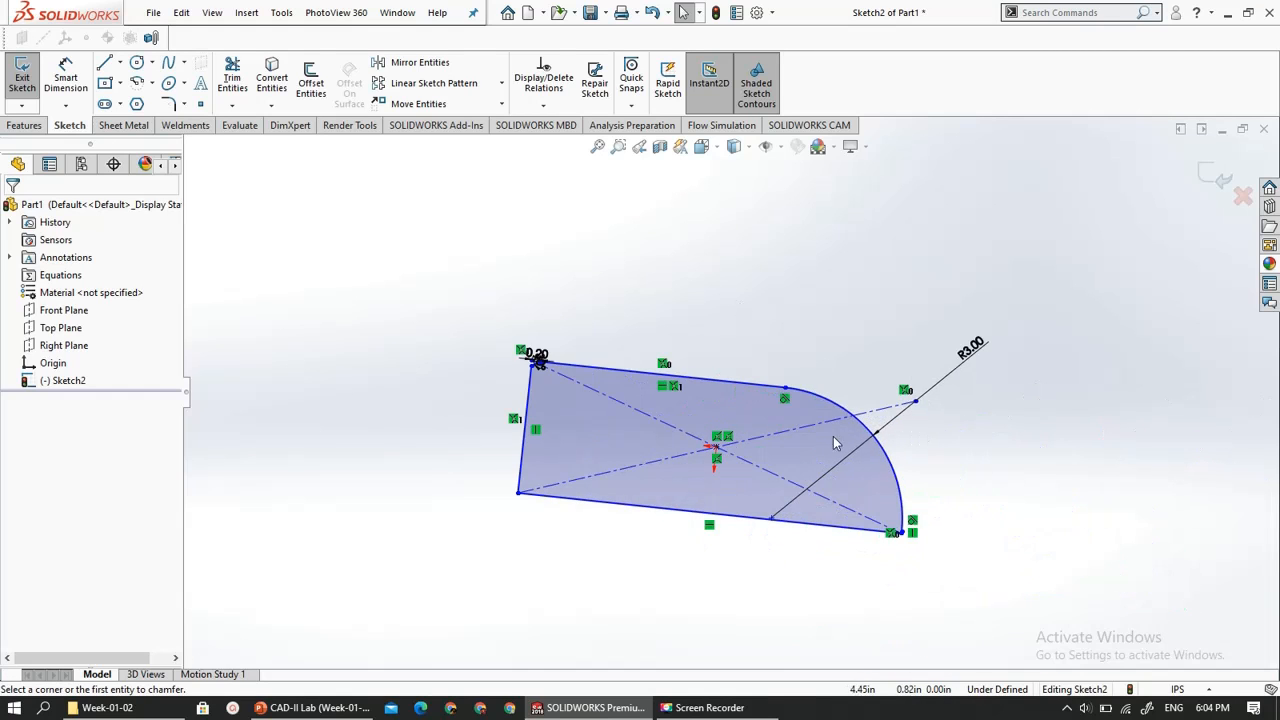
pyautogui.click(62, 313)
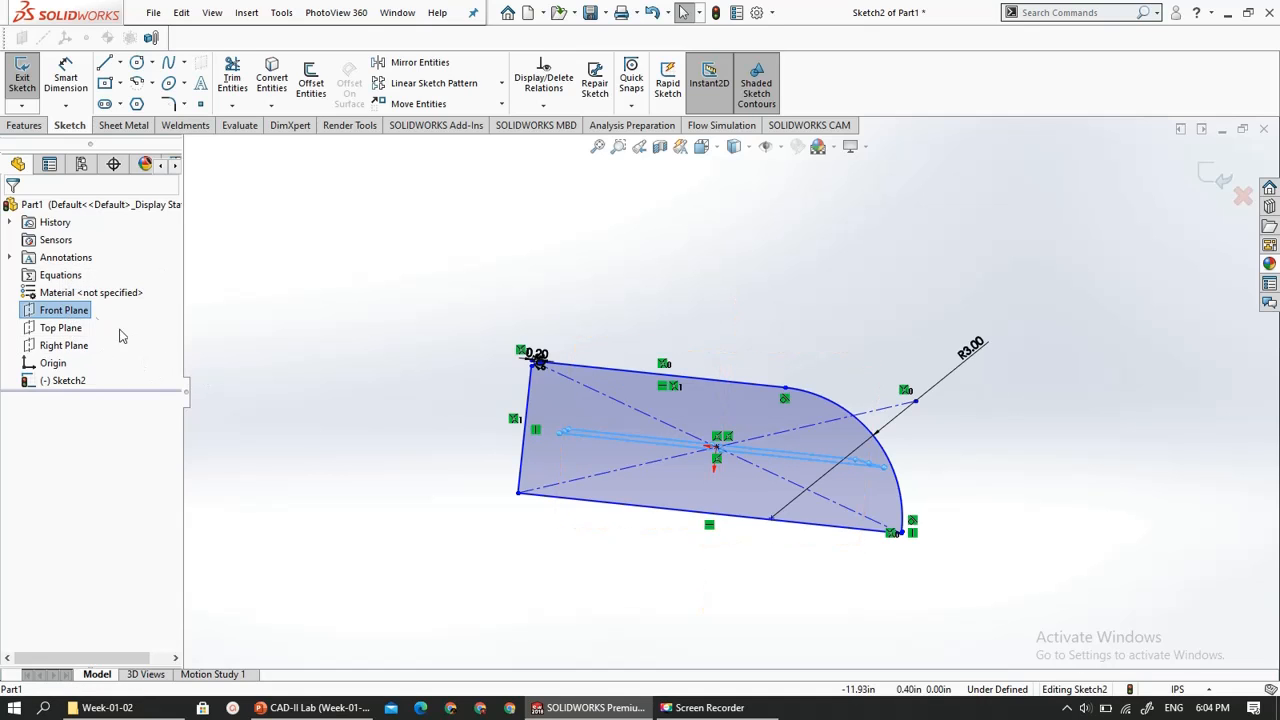
pyautogui.scroll(-3, 603, 534)
pyautogui.moveTo(603, 534); pyautogui.dragTo(566, 520, button='middle')
pyautogui.scroll(5, 566, 520)
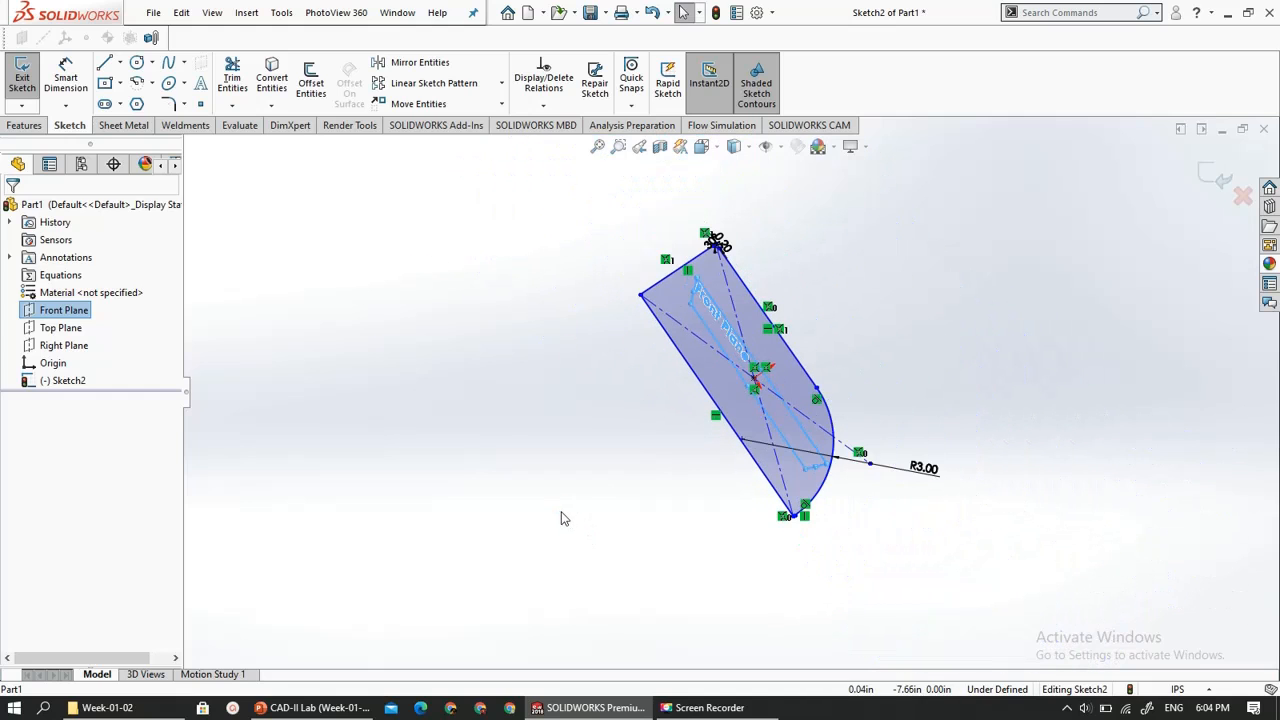
pyautogui.click(63, 383)
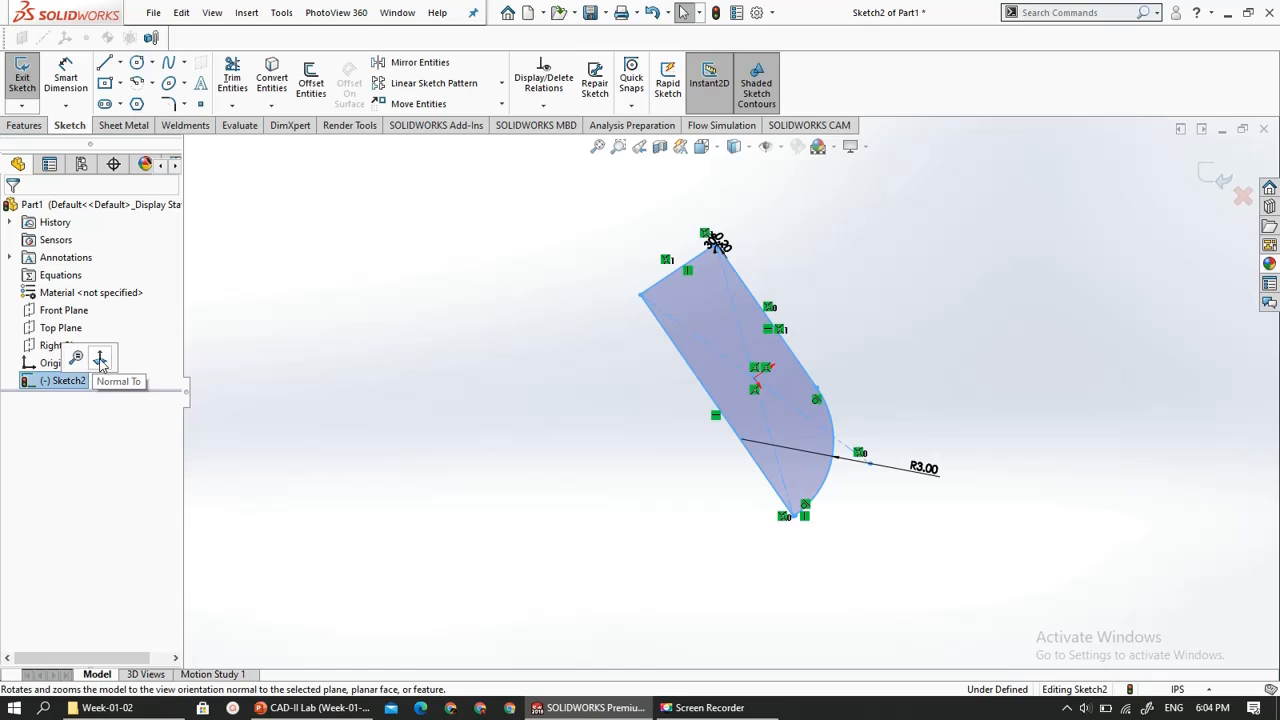
pyautogui.click(100, 360)
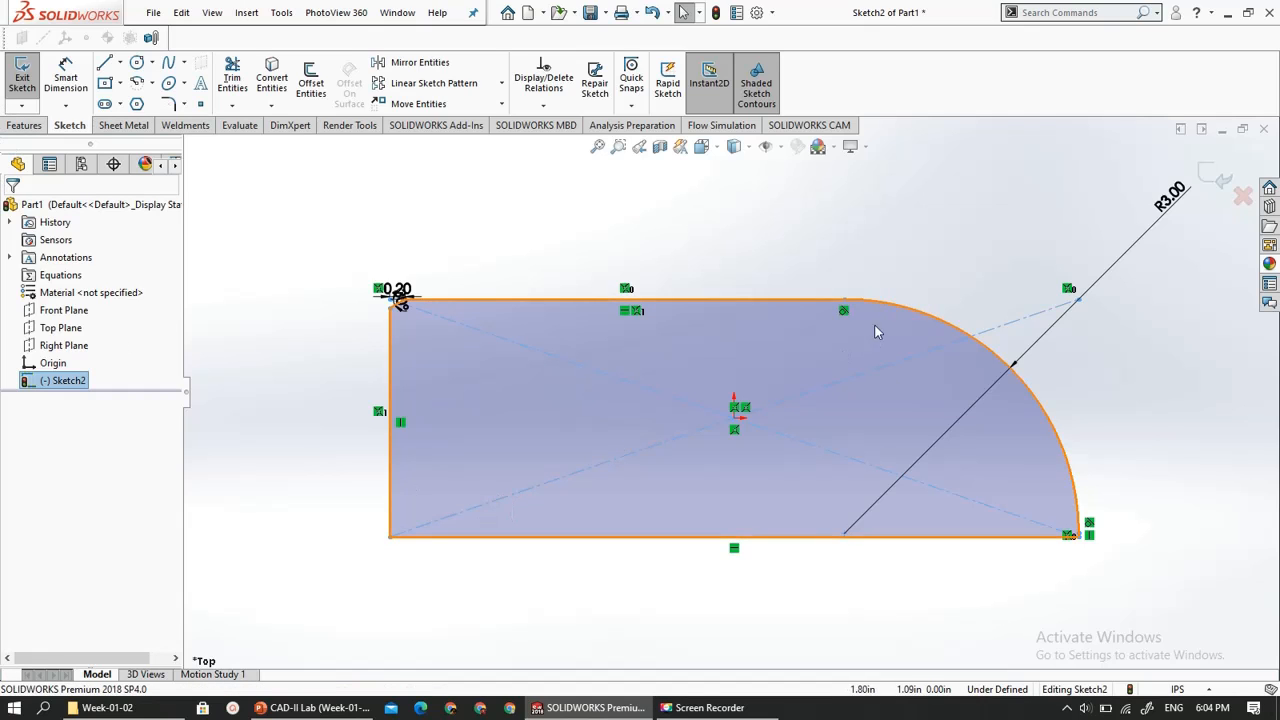
# - Exit the sketch and extrude its profile as a 1 in blind boss from the sketch plane
pyautogui.click(1205, 177)
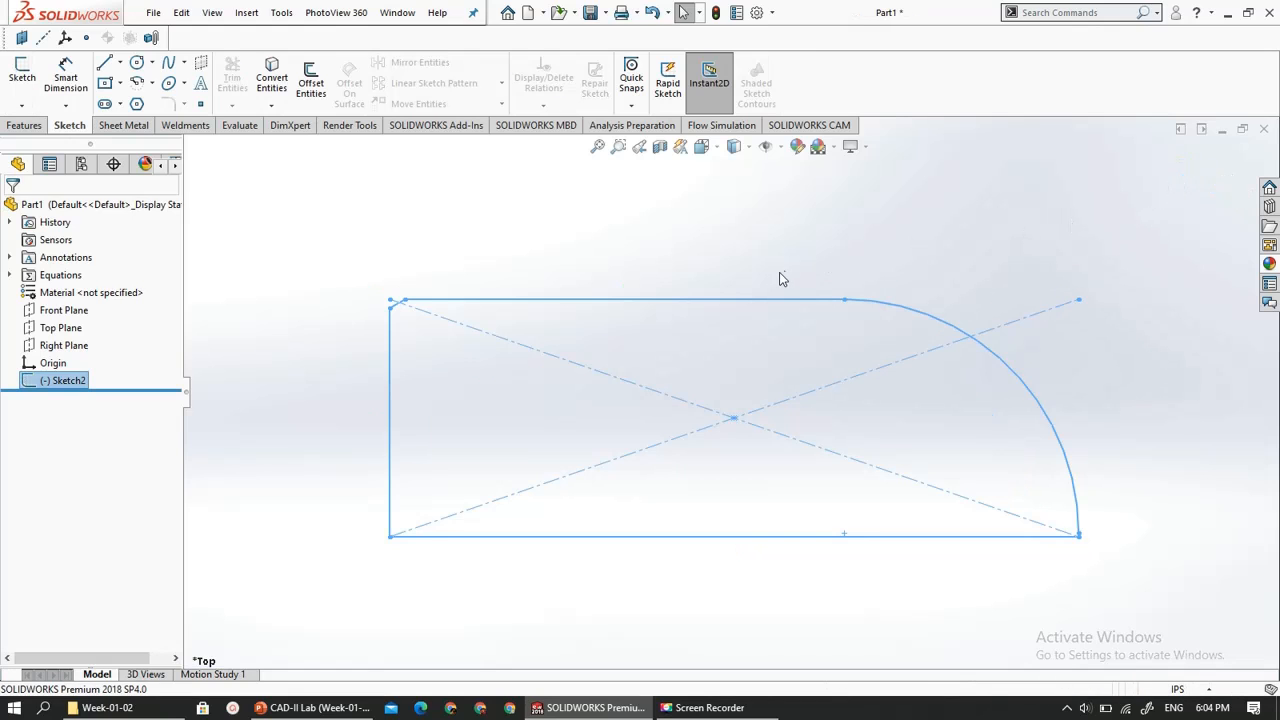
pyautogui.press('z')
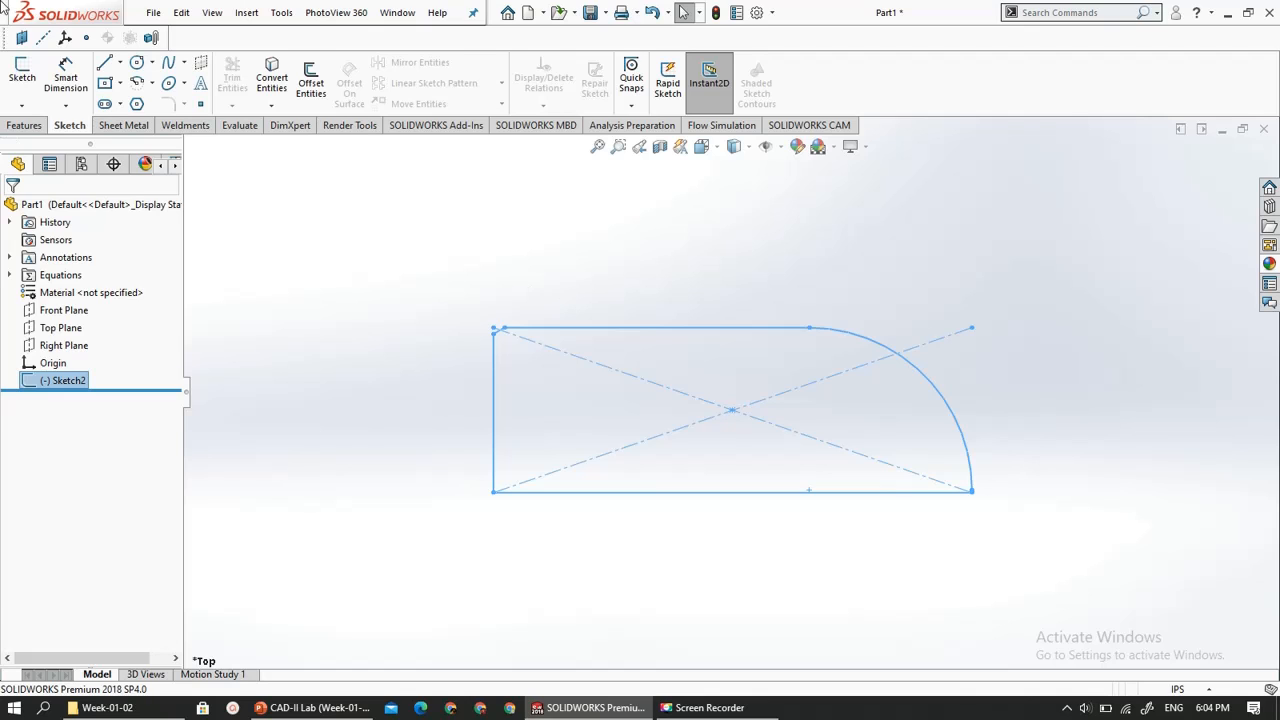
pyautogui.click(36, 127)
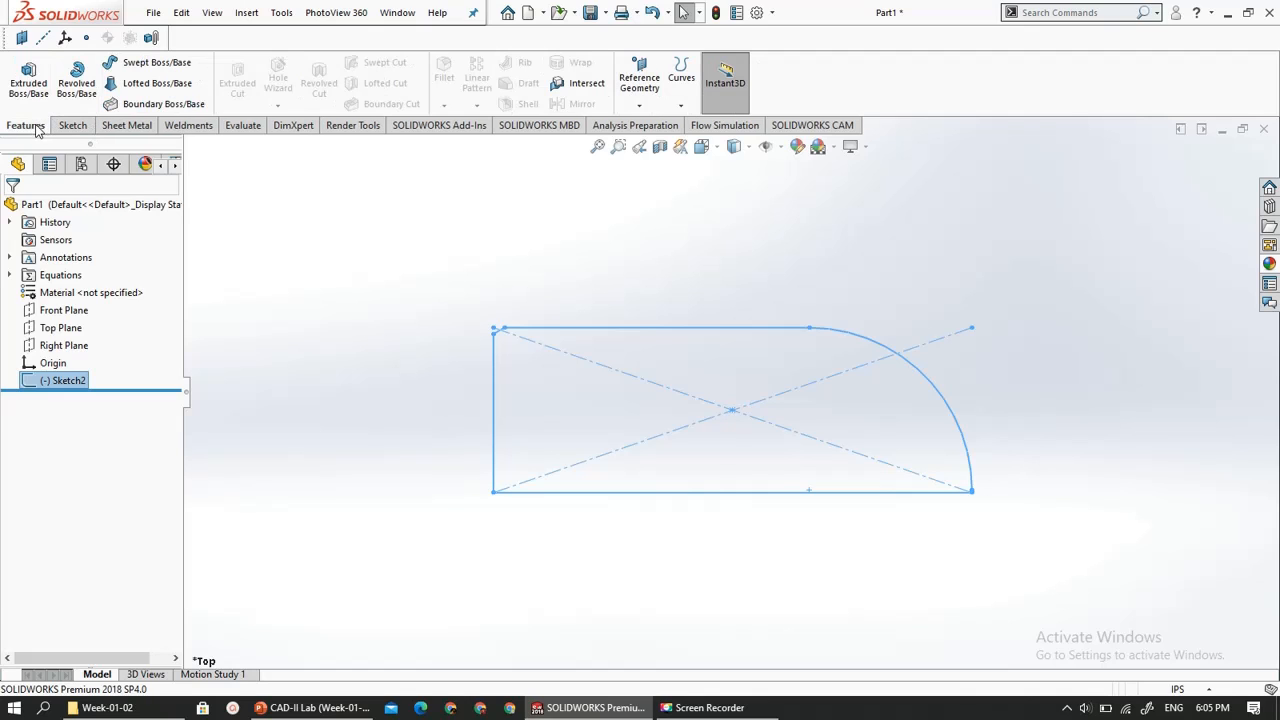
pyautogui.click(31, 71)
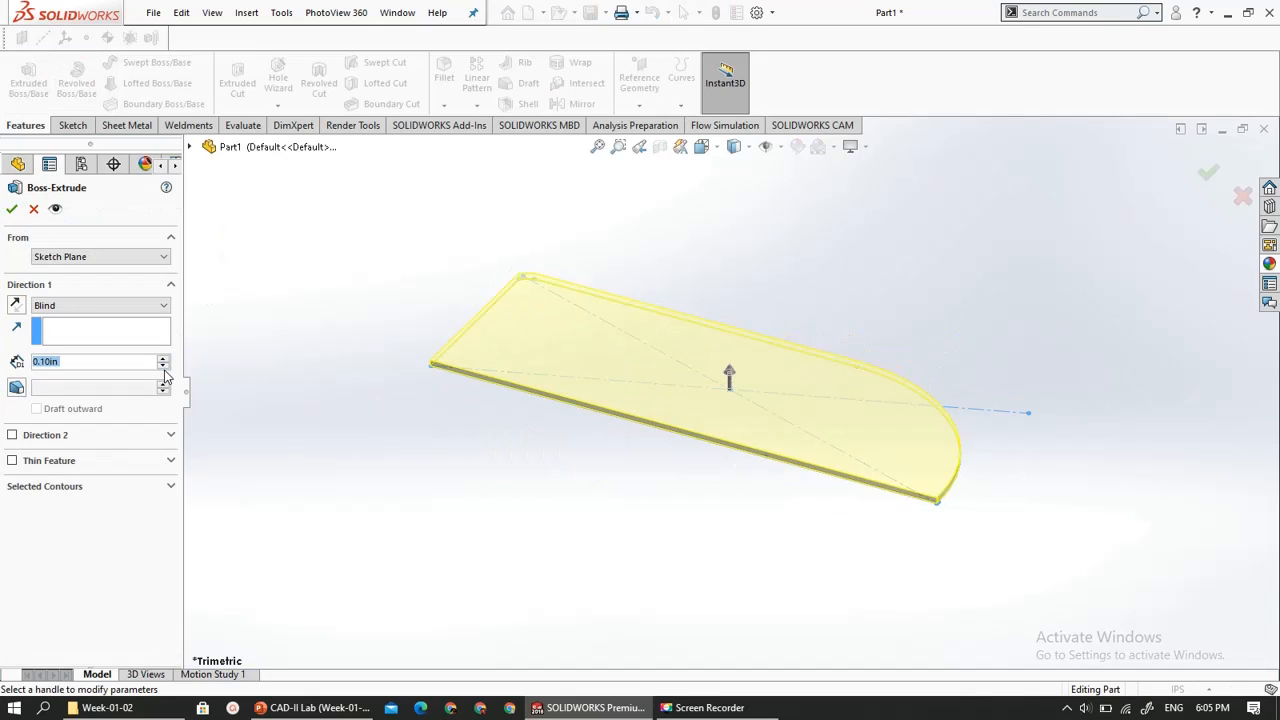
pyautogui.write('1')
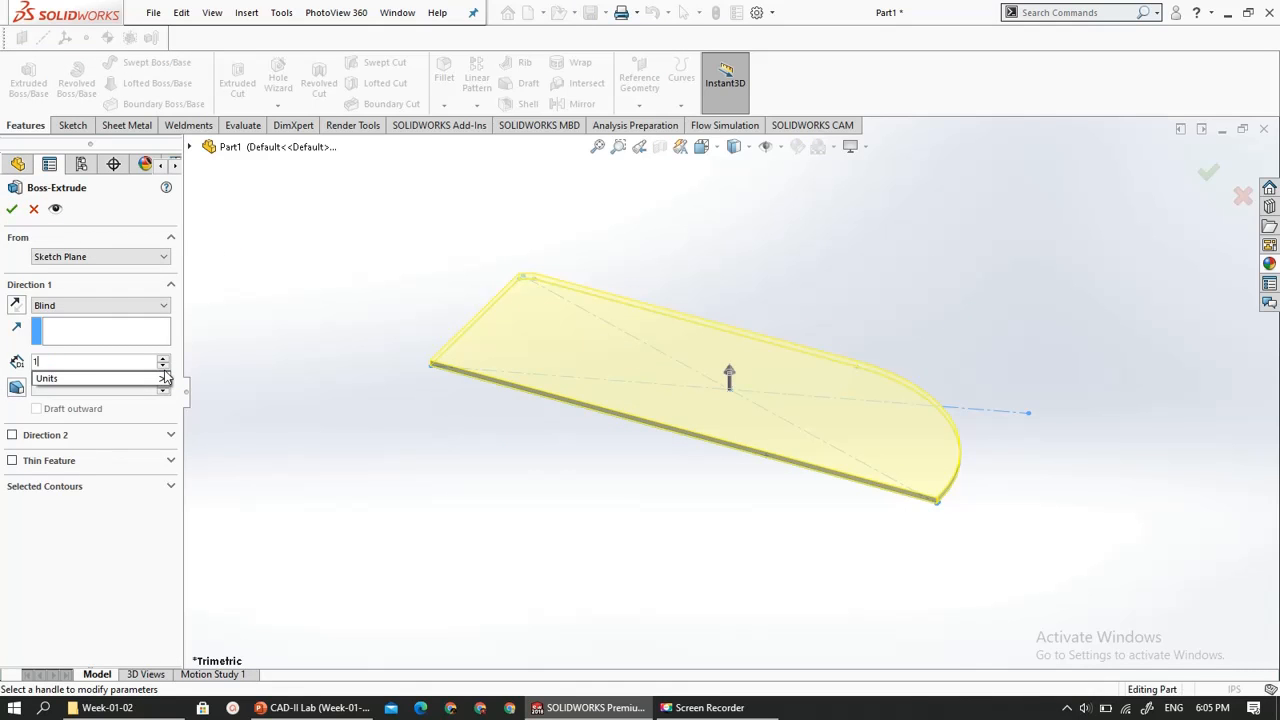
pyautogui.press('Return')
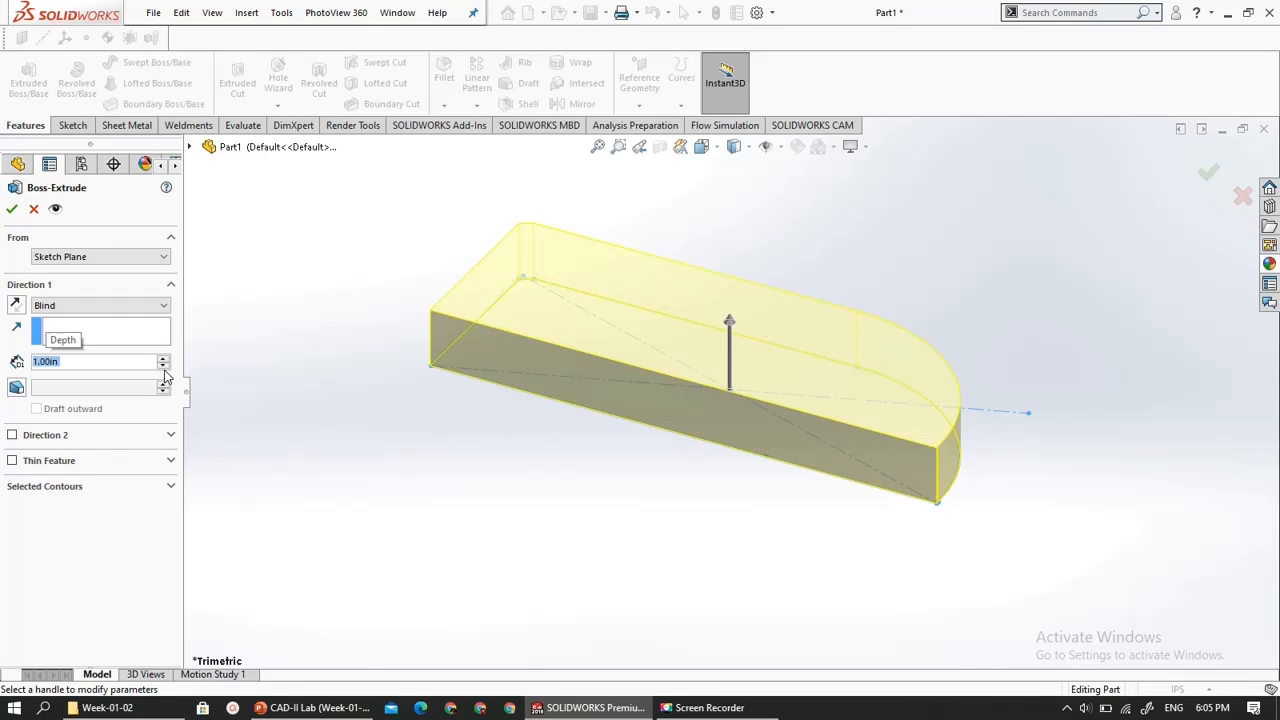
pyautogui.click(14, 208)
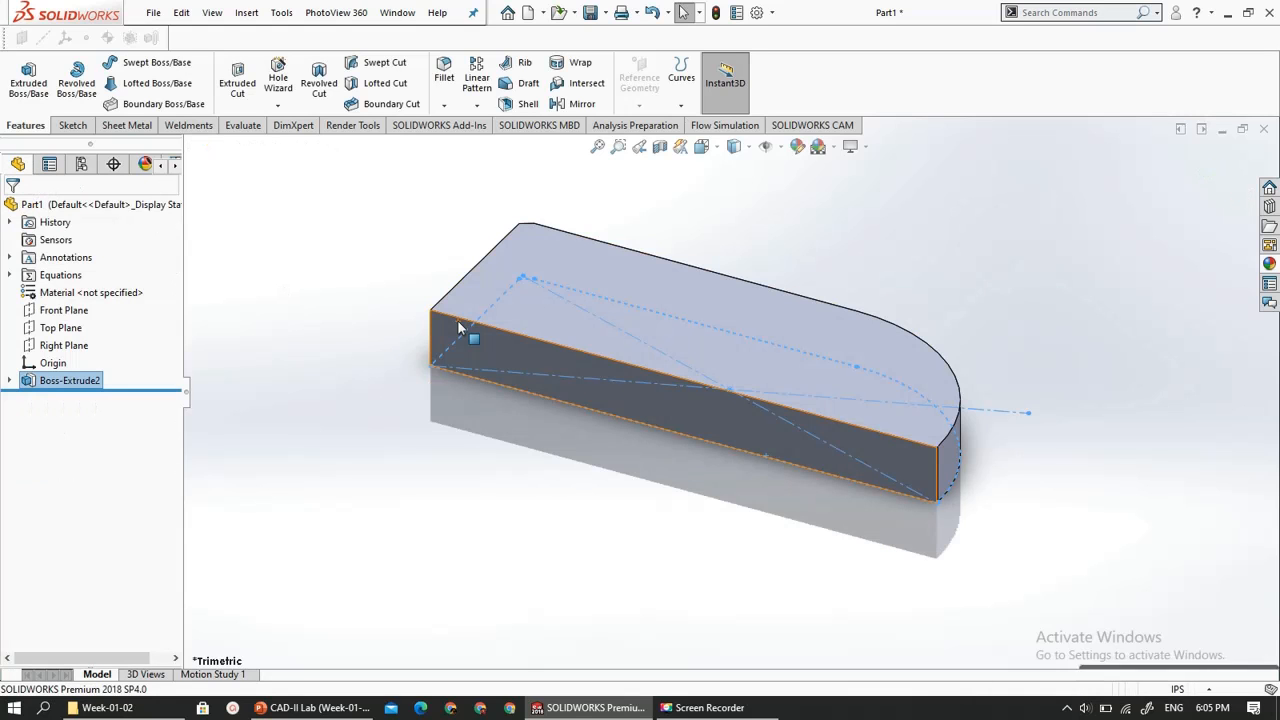
# - Stretch the extruded body lengthwise by pulling the top edge of its straight short end outward along X with Instant3D
pyautogui.moveTo(462, 357); pyautogui.dragTo(469, 449, button='middle')
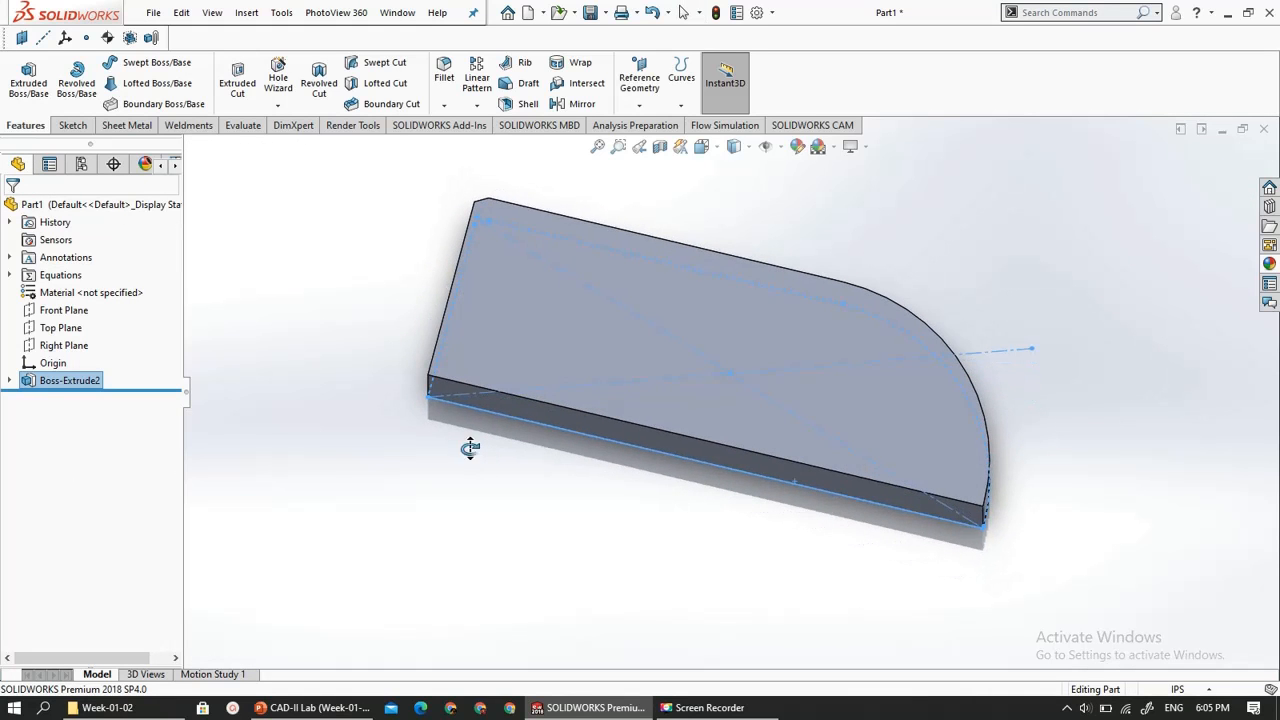
pyautogui.click(446, 308)
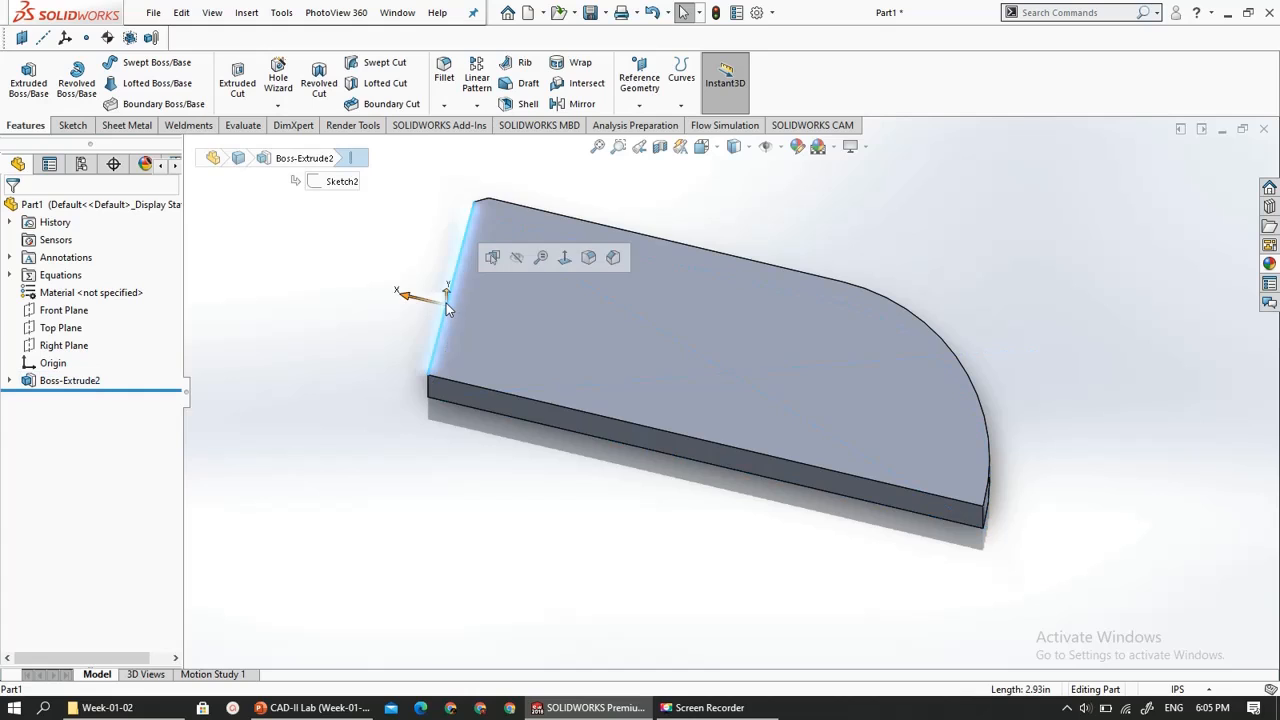
pyautogui.moveTo(408, 300); pyautogui.dragTo(321, 278)
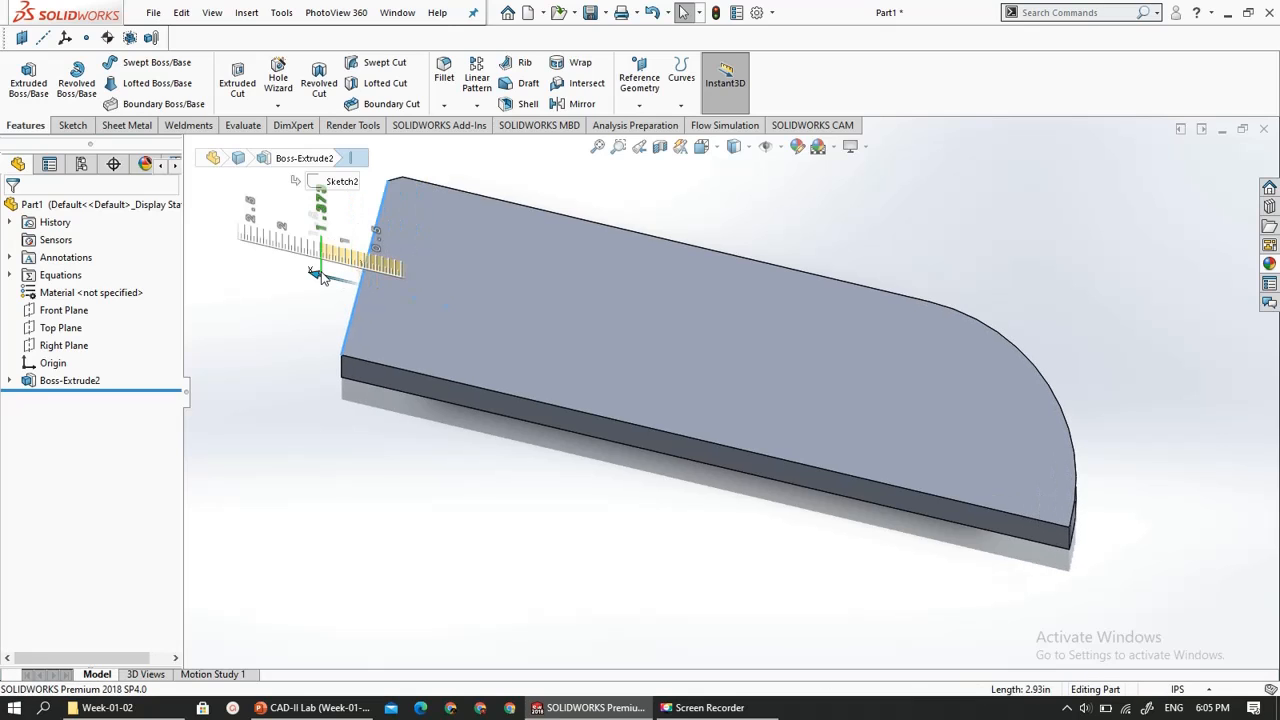
pyautogui.click(321, 436)
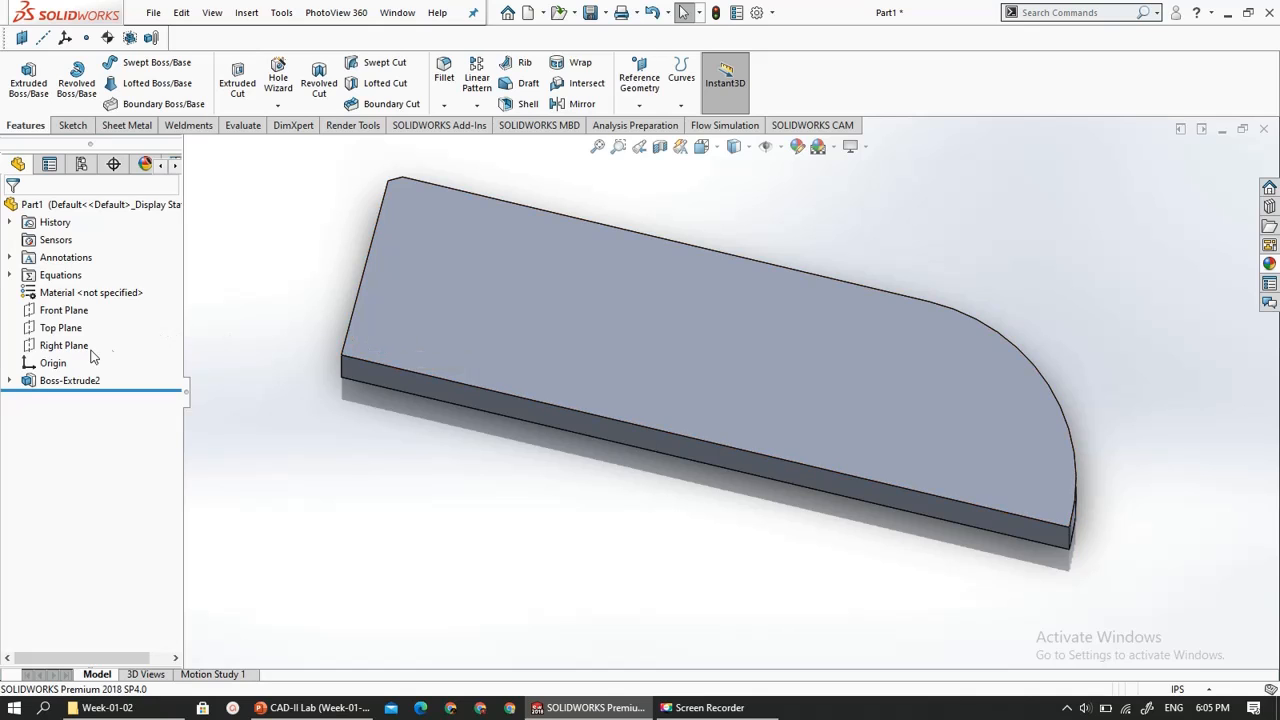
# - Examine the extruded boss and the Sketch2 nested beneath it in the feature tree
pyautogui.click(9, 381)
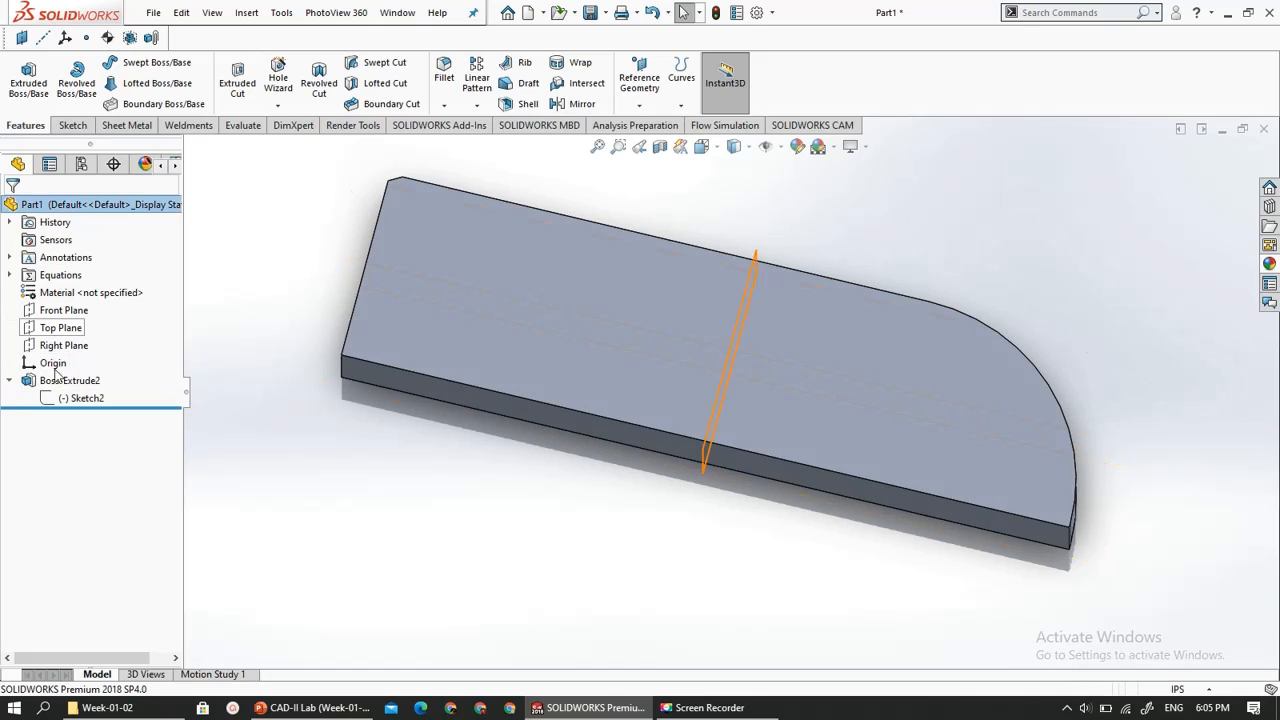
pyautogui.click(66, 400)
pyautogui.rightClick(66, 403)
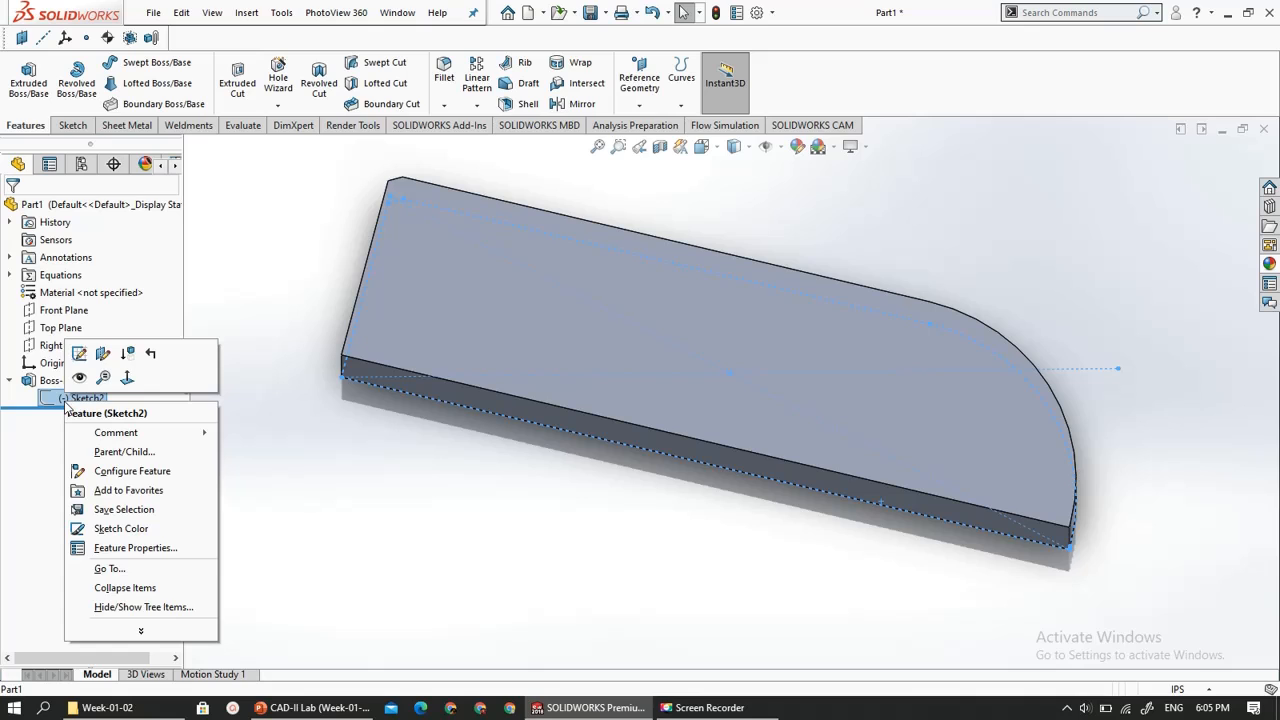
pyautogui.click(40, 432)
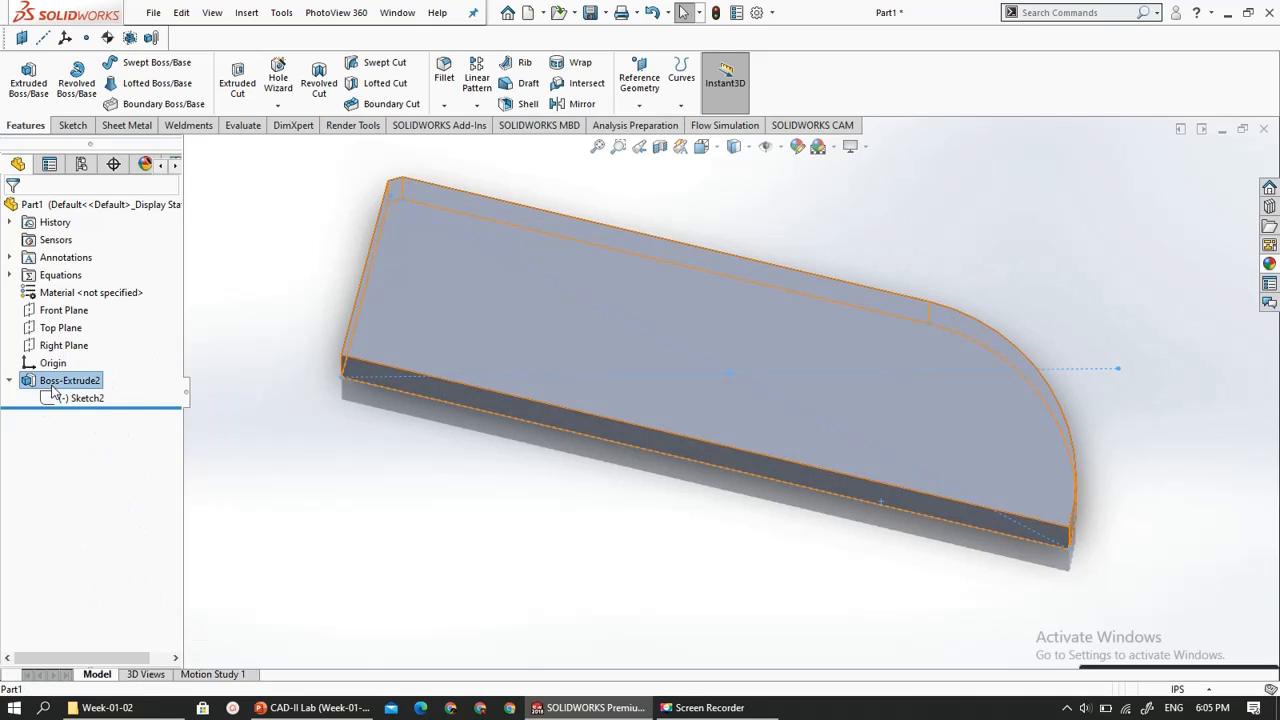
pyautogui.click(55, 381)
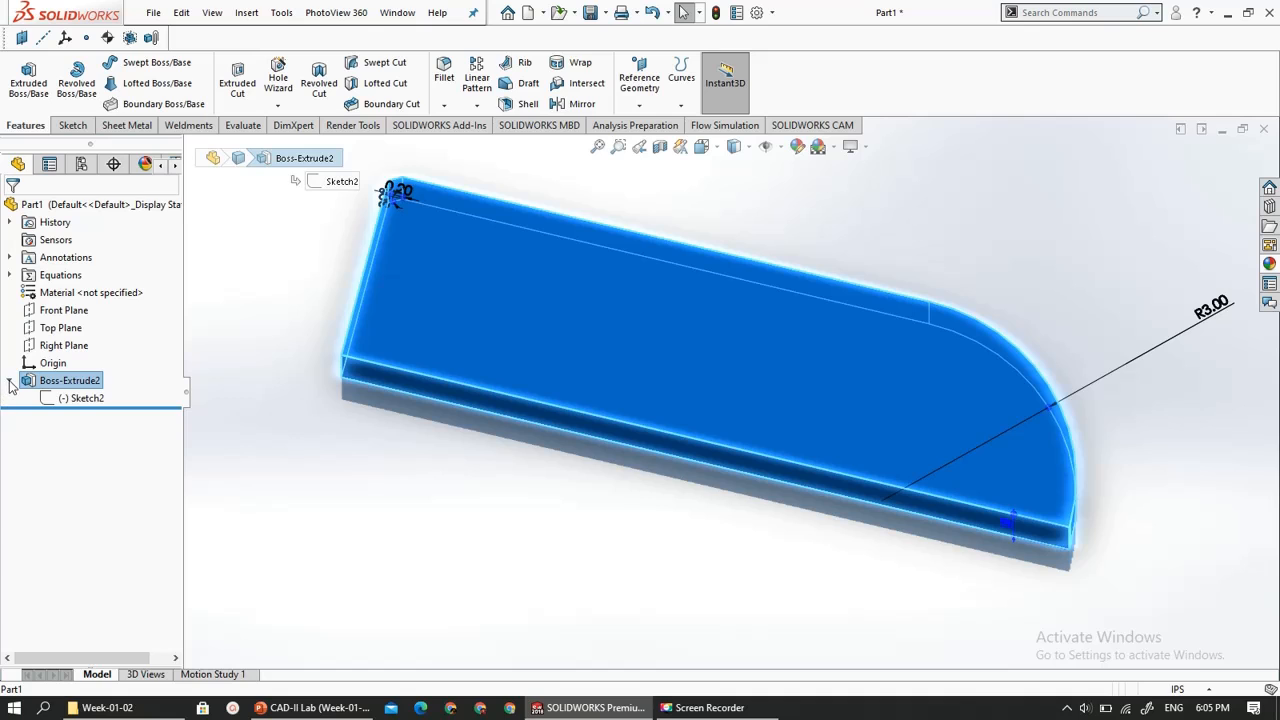
pyautogui.click(10, 384)
pyautogui.click(378, 454)
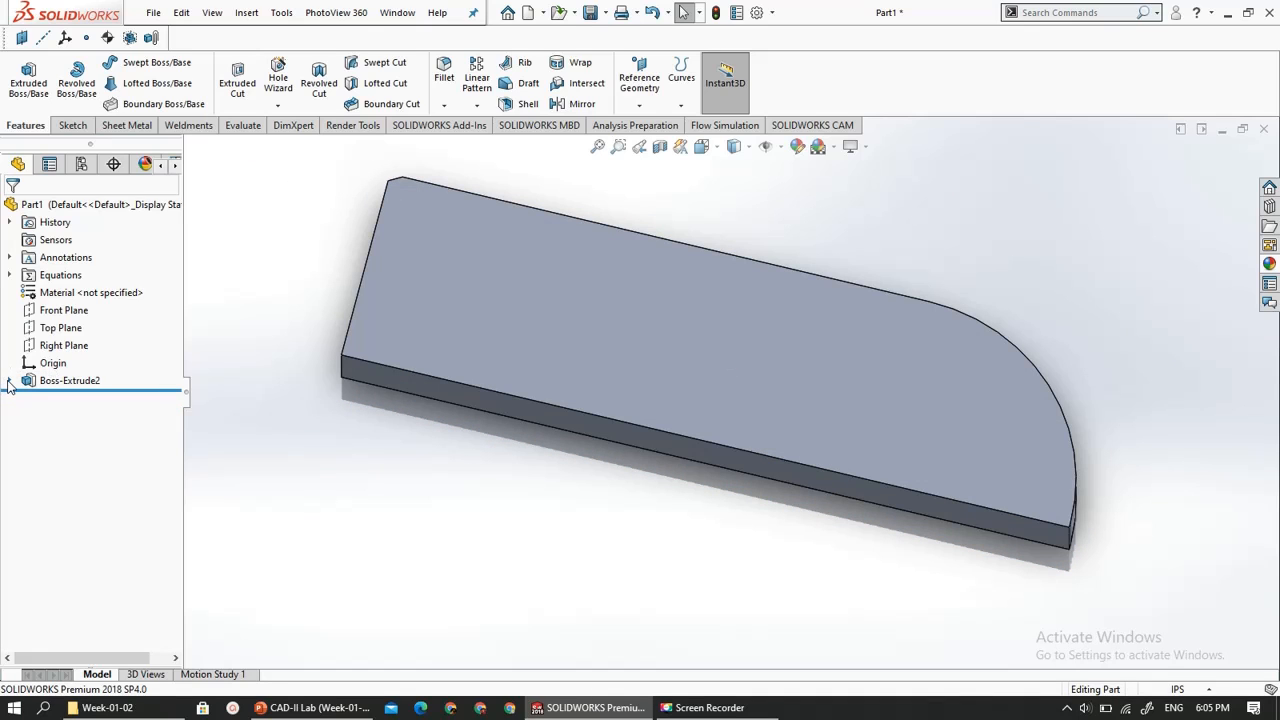
# - Open the extruded boss's Sketch2 for editing and orient the view normal to it
pyautogui.click(9, 384)
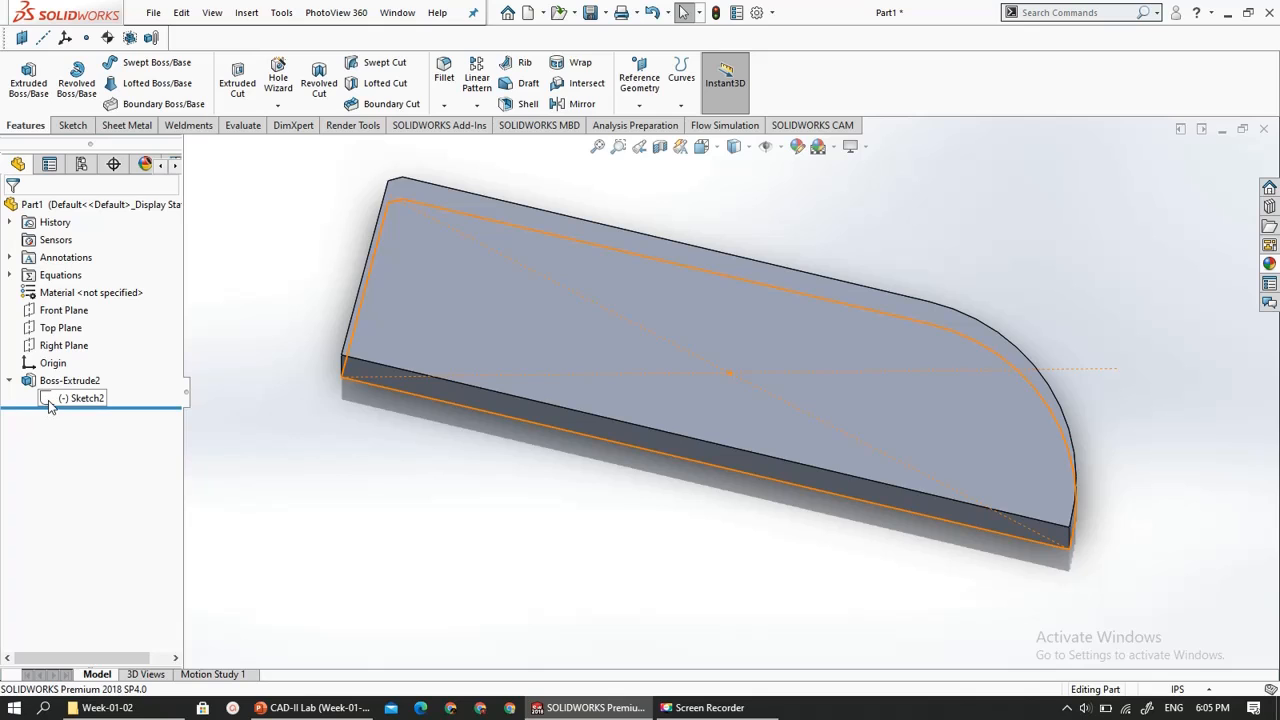
pyautogui.click(50, 400)
pyautogui.rightClick(48, 400)
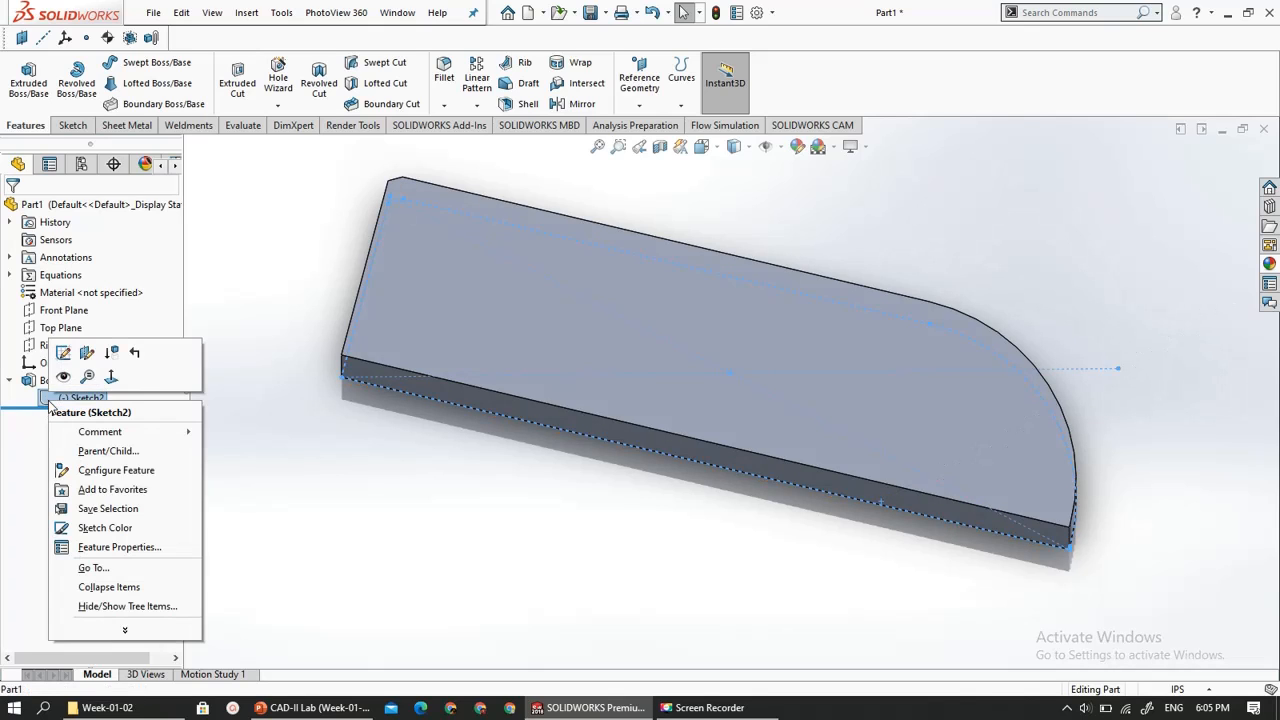
pyautogui.click(64, 353)
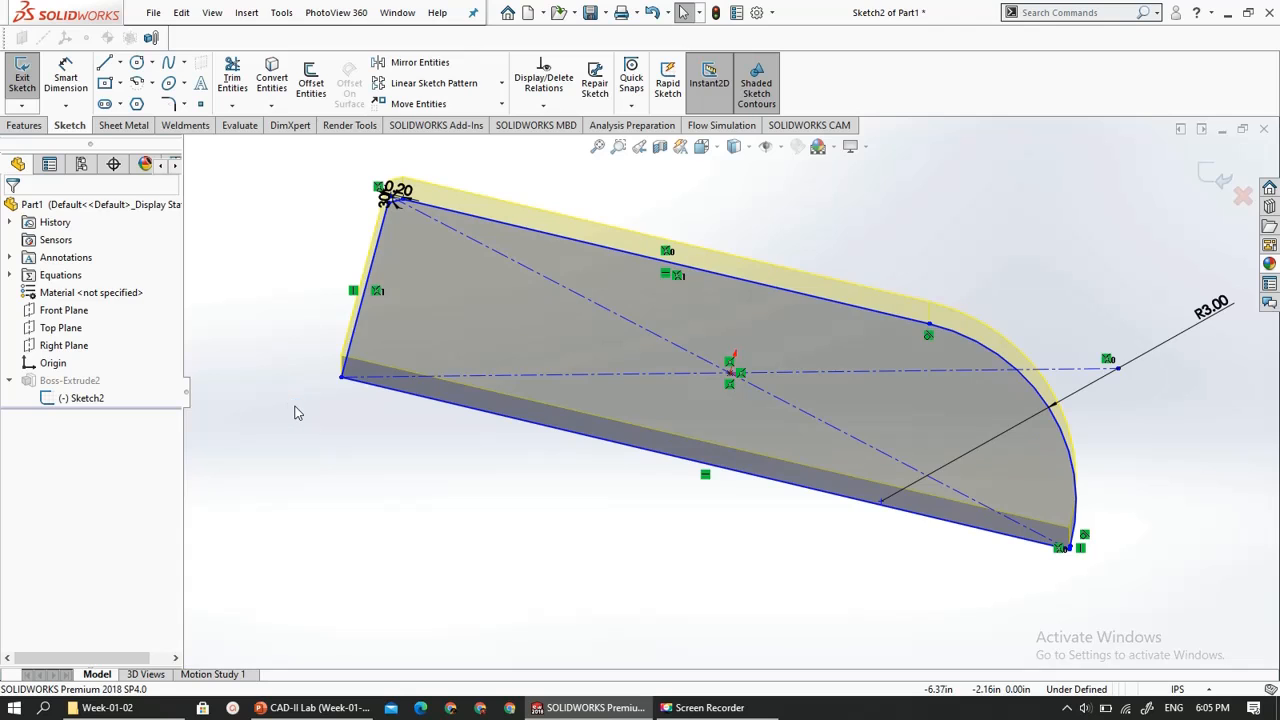
pyautogui.click(82, 397)
pyautogui.click(116, 371)
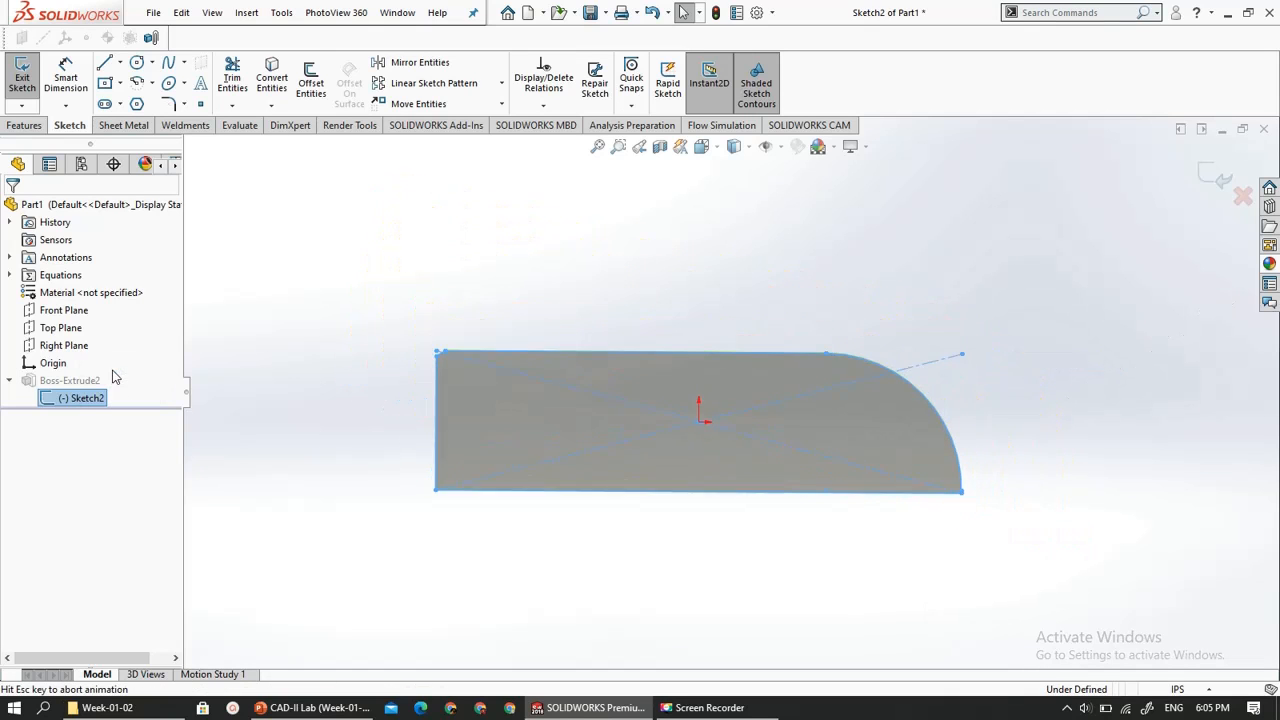
pyautogui.scroll(-5, 736, 547)
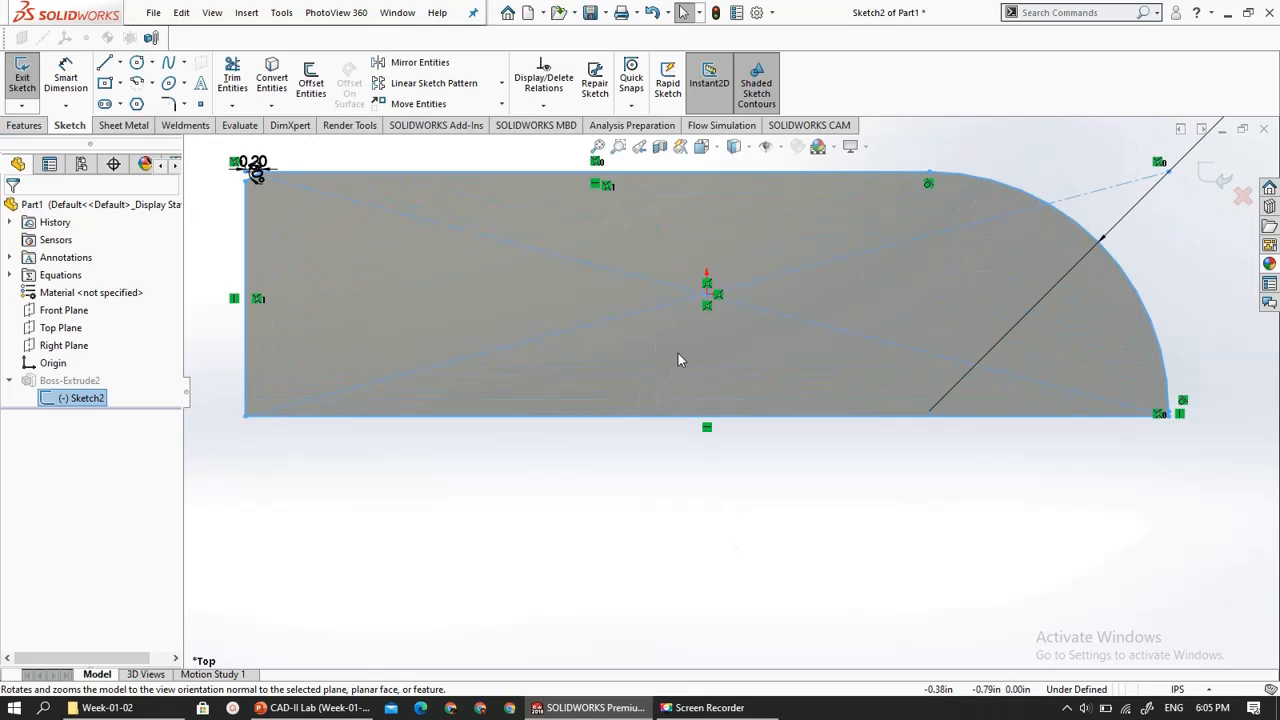
pyautogui.scroll(2, 703, 303)
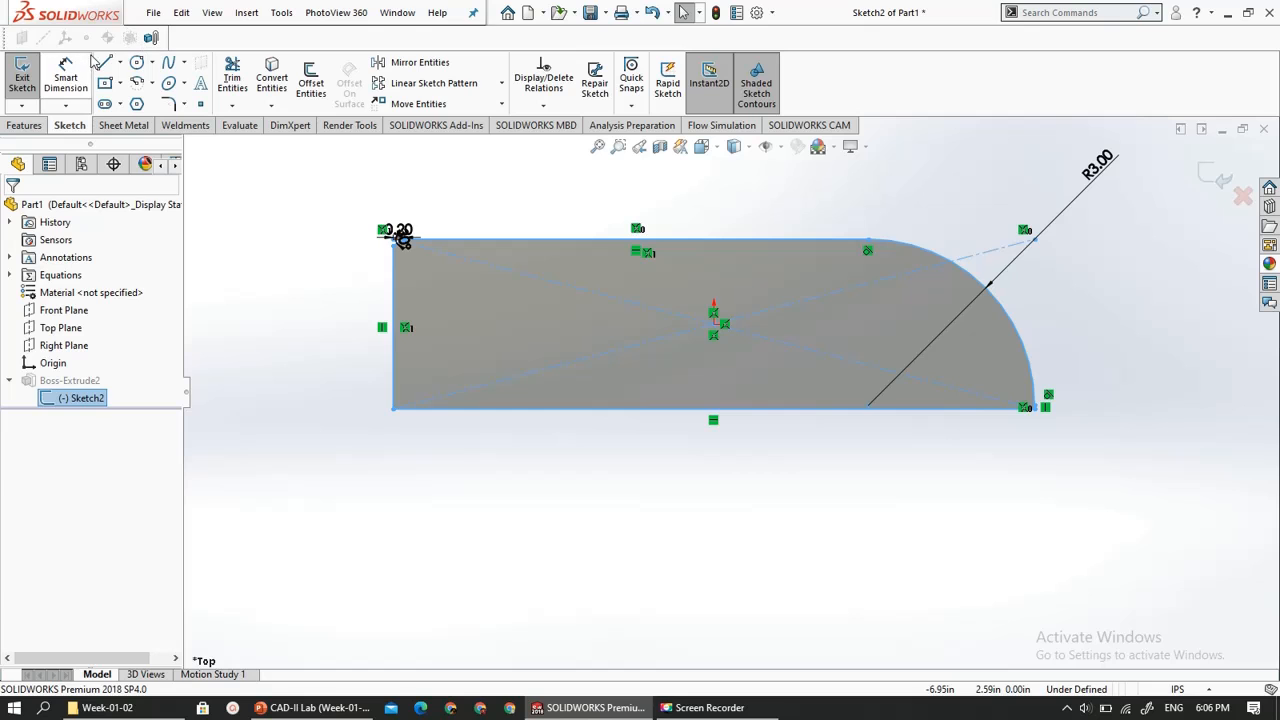
# - Dimension the profile's long bottom edge and set its length to 12 in
pyautogui.click(70, 80)
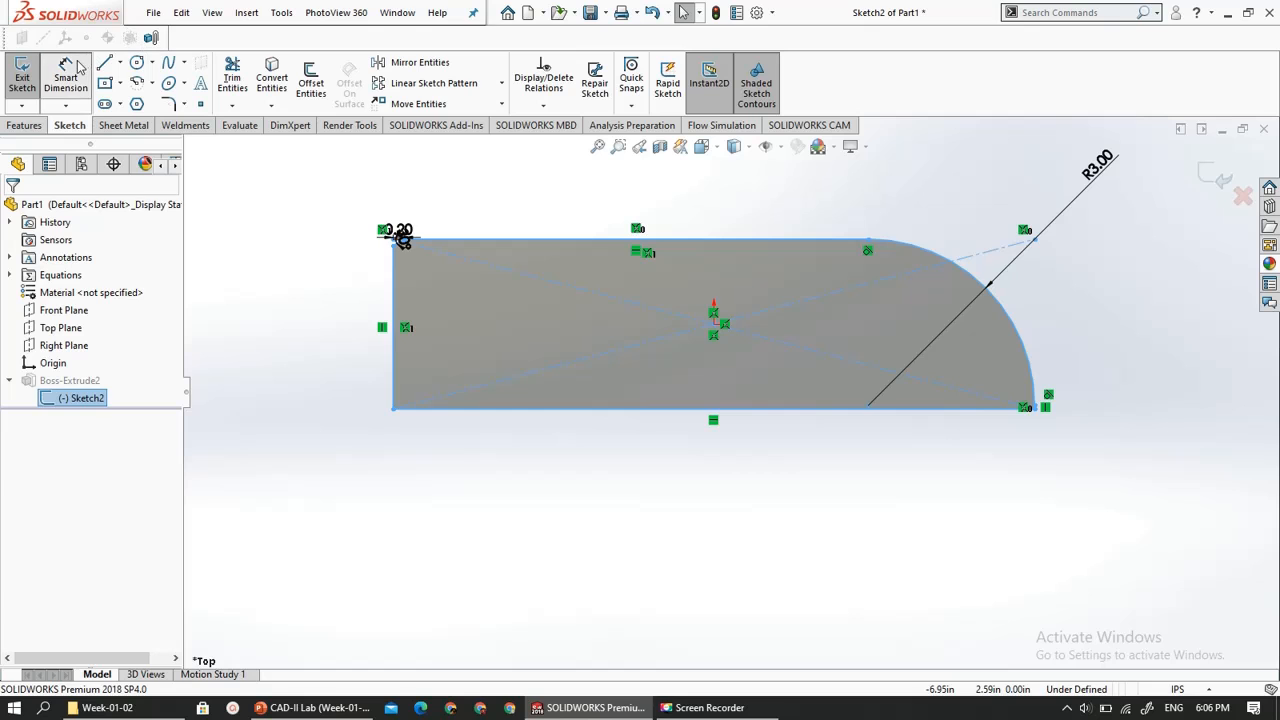
pyautogui.click(607, 414)
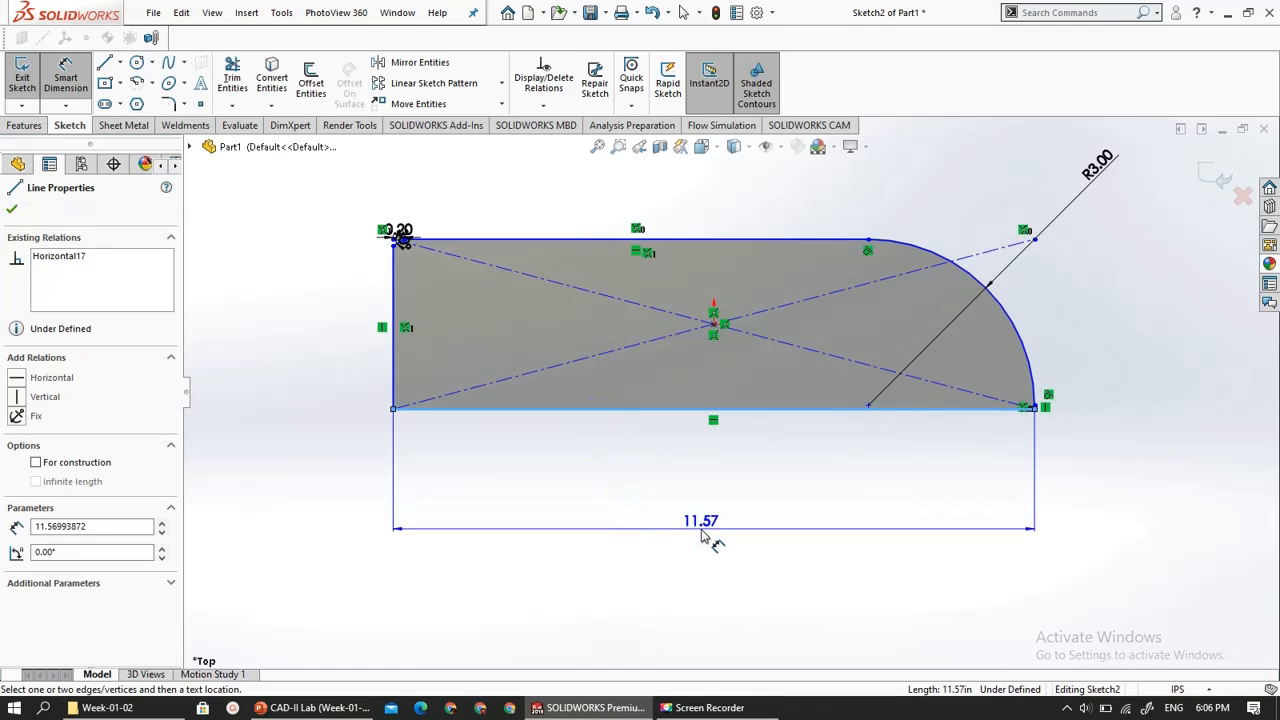
pyautogui.click(703, 537)
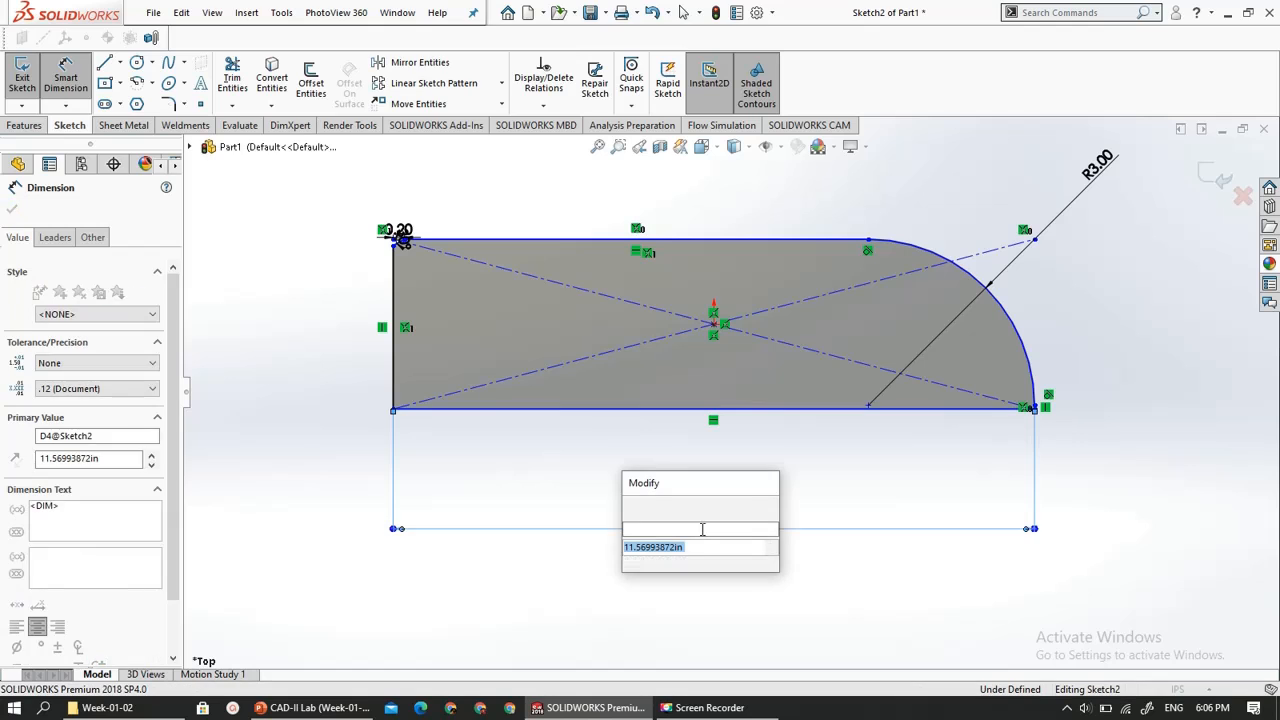
pyautogui.write('12')
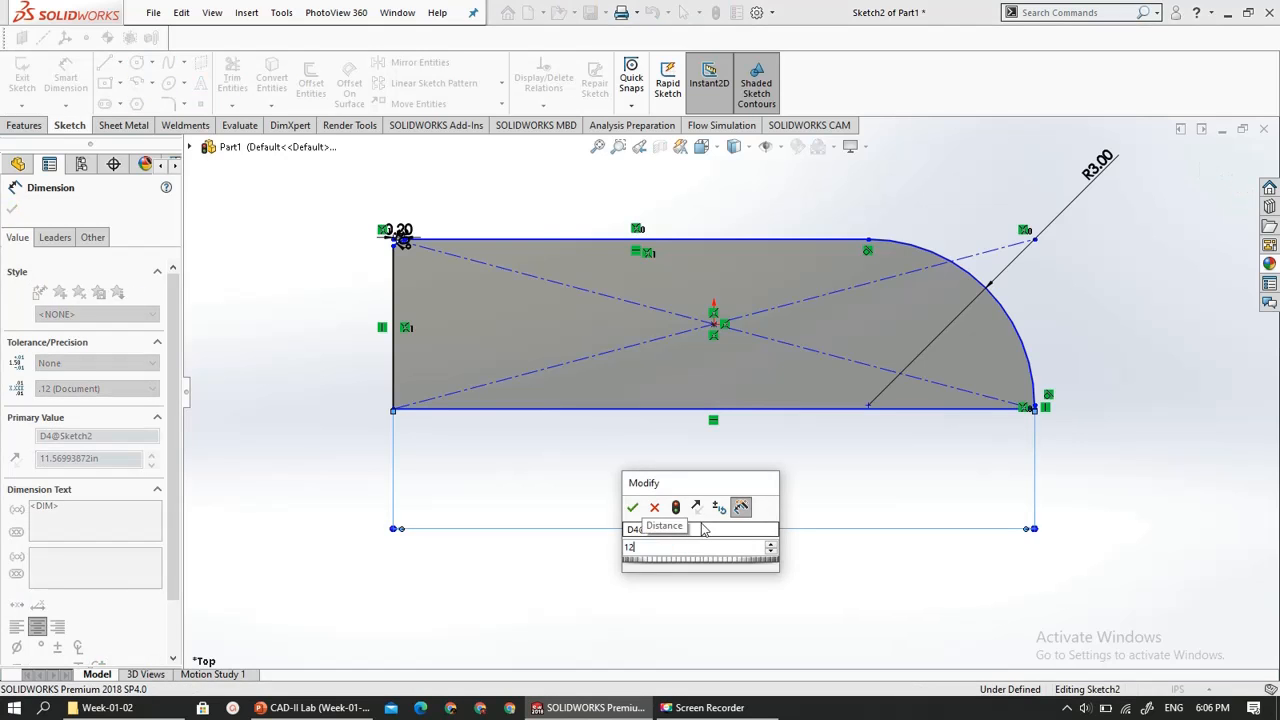
pyautogui.press('Return')
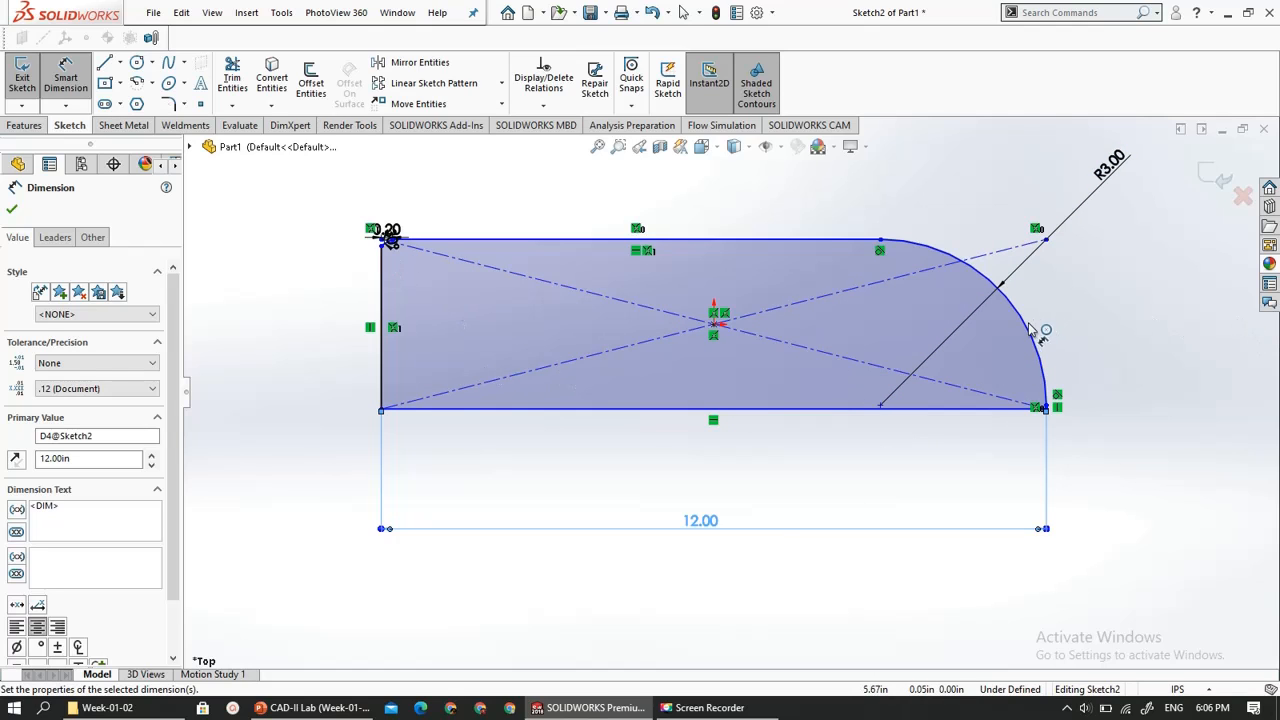
# - Add a length dimension to the profile's straight top edge, placed above the edge
pyautogui.click(995, 318)
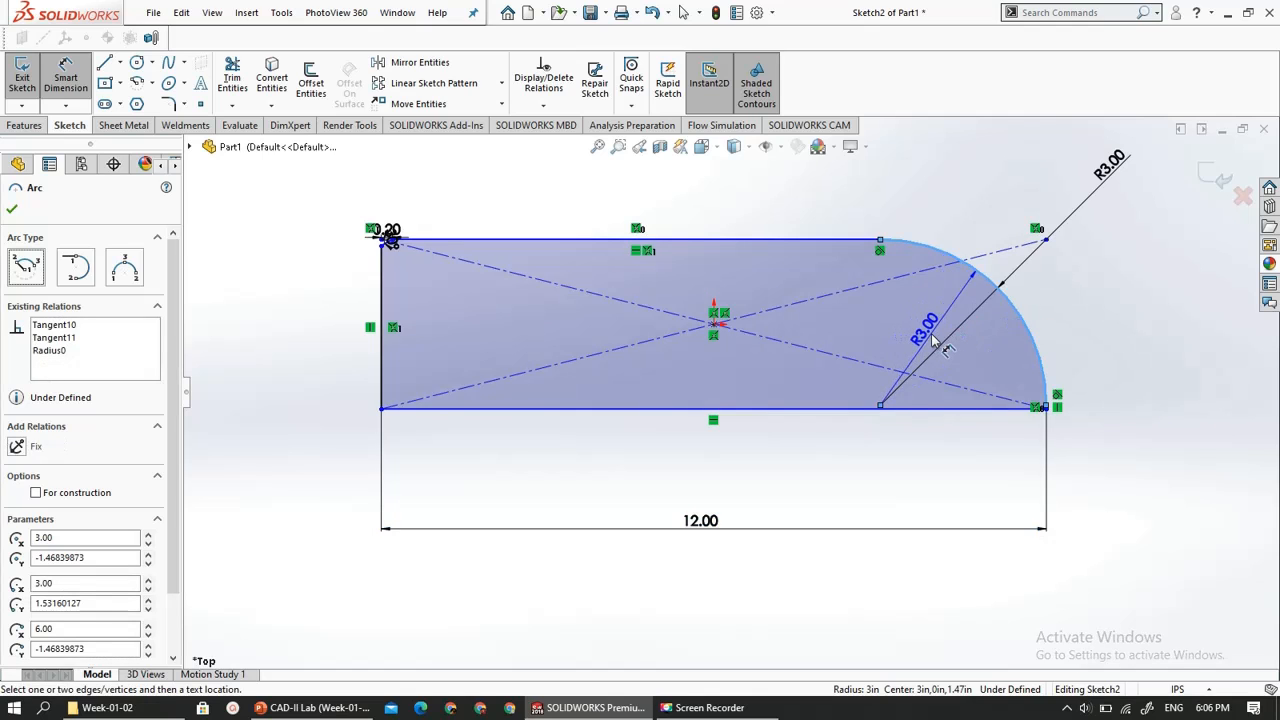
pyautogui.click(901, 280)
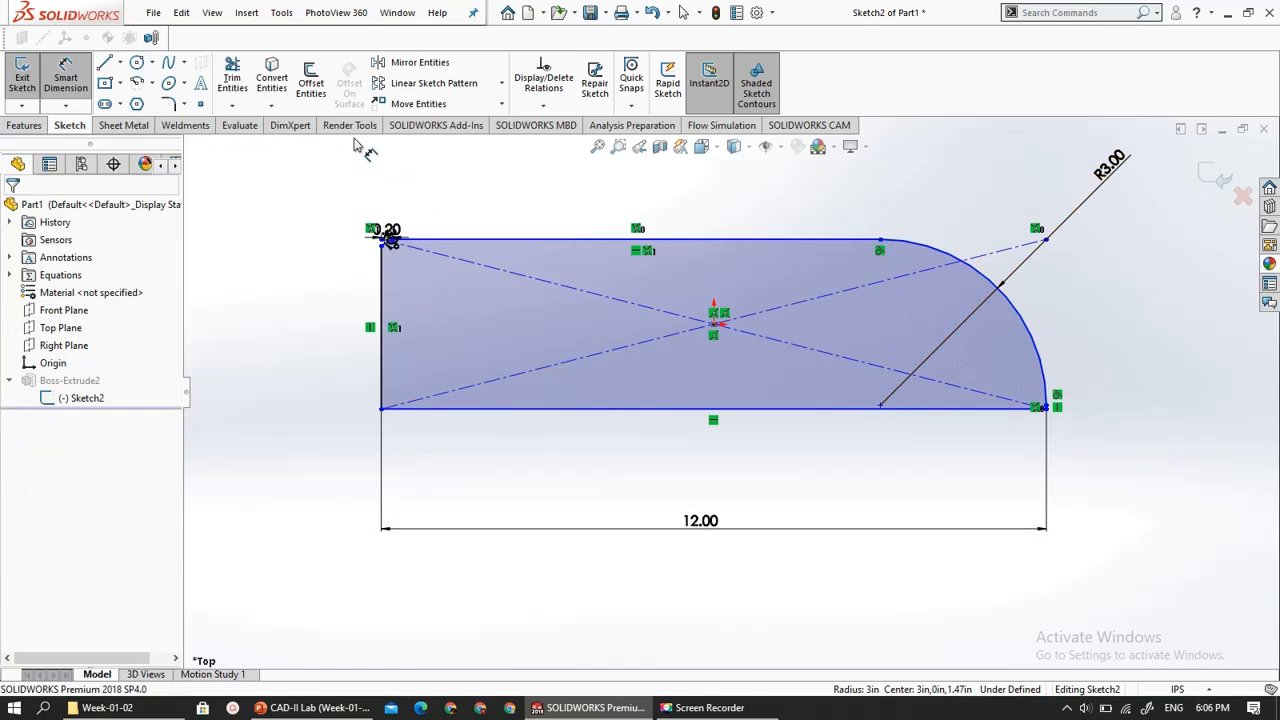
pyautogui.click(770, 242)
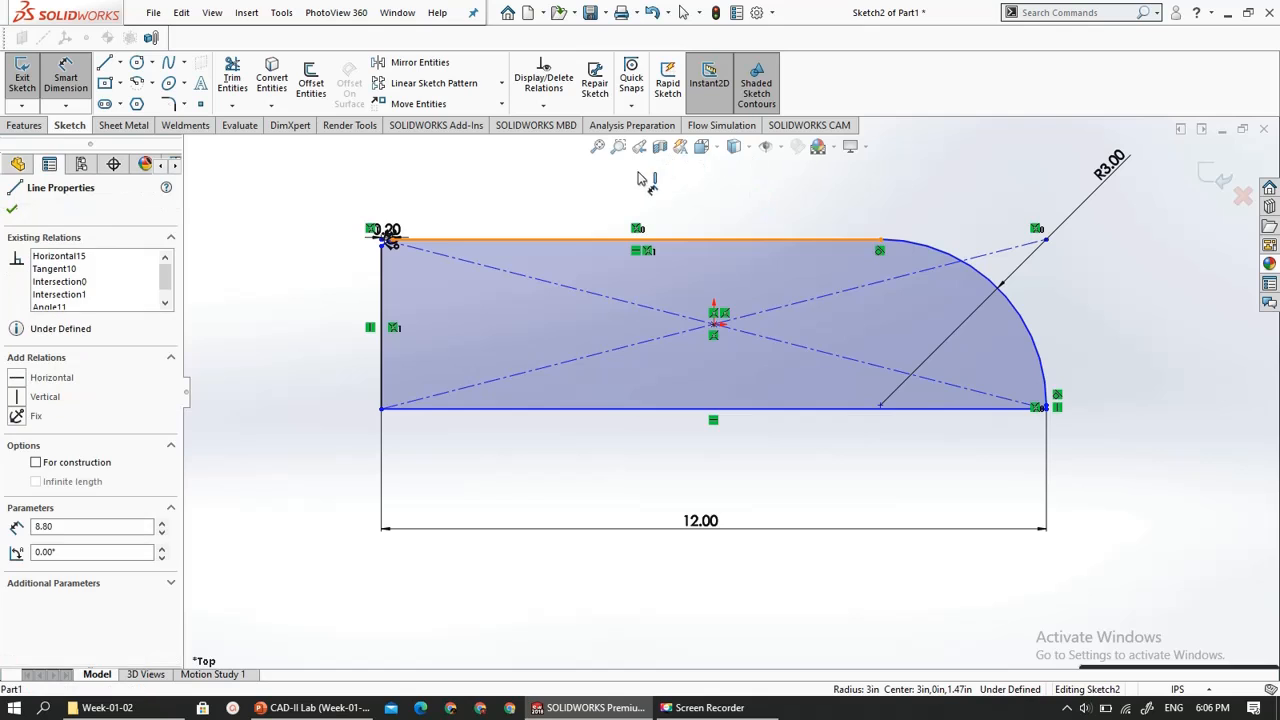
pyautogui.click(617, 196)
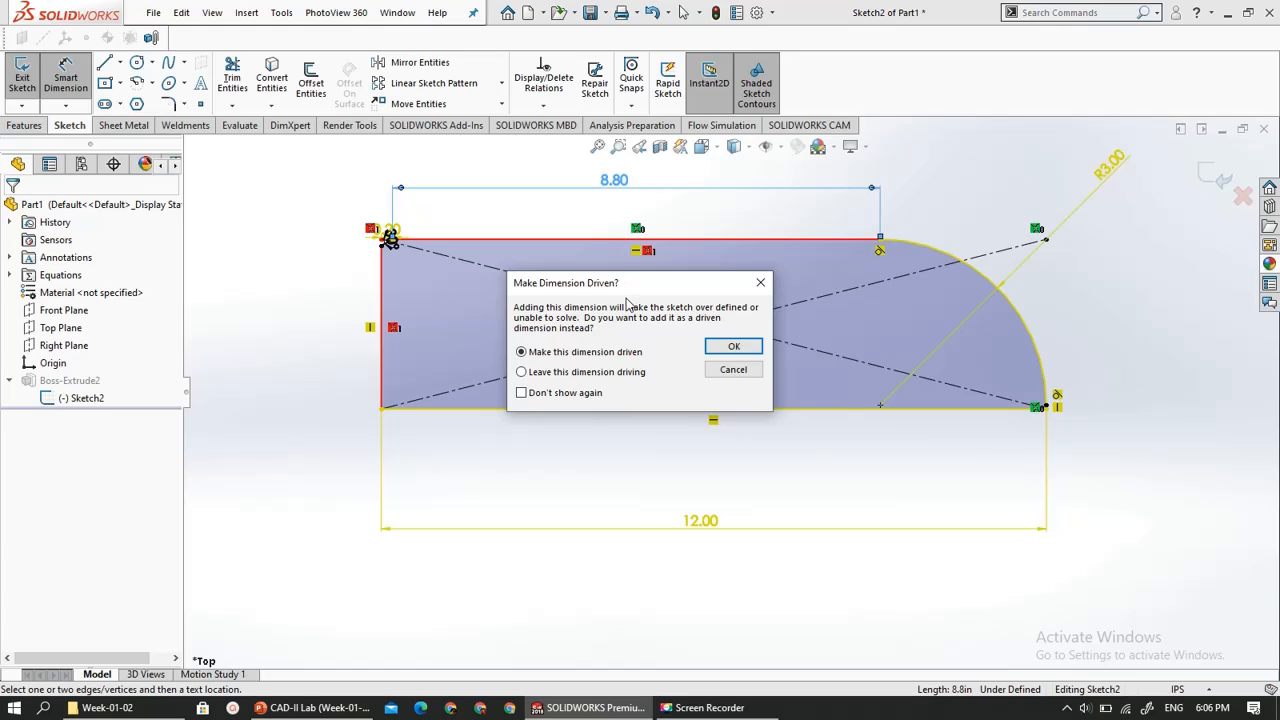
# - Discard the over-defining length dimension on the profile's straight top edge
pyautogui.click(733, 372)
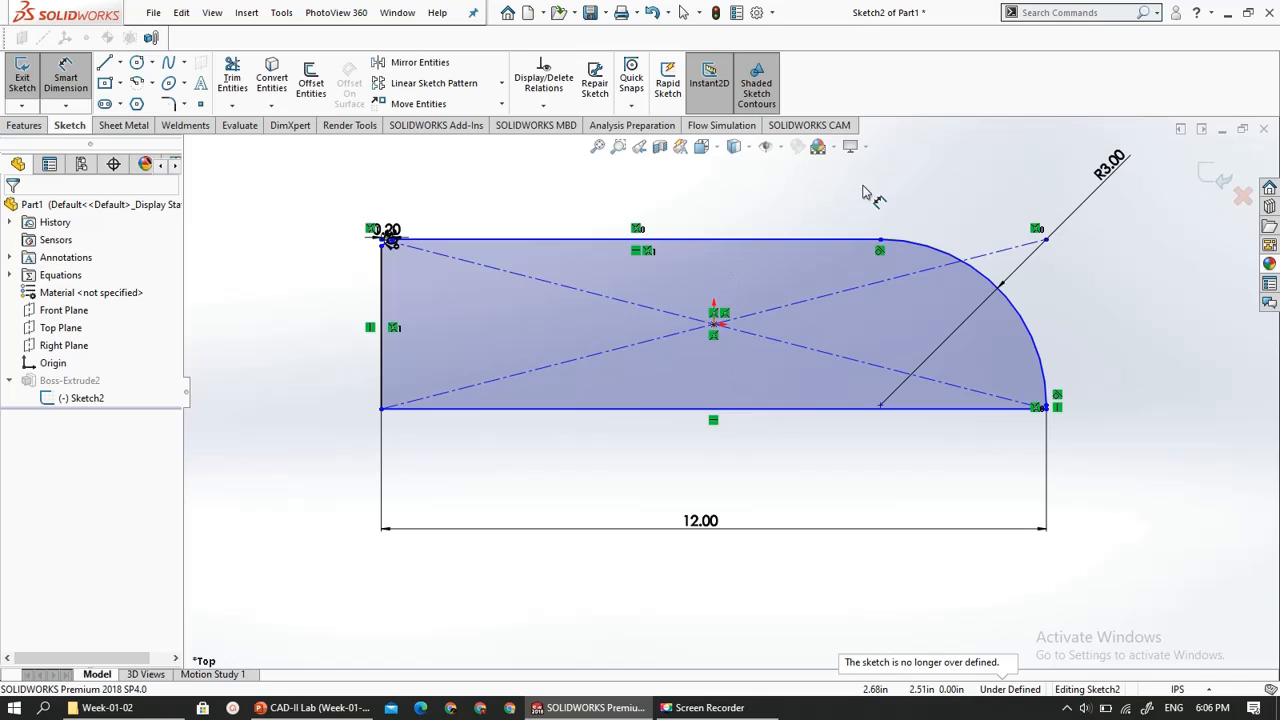
# - Dimension the profile's left vertical edge, accepting its current length, and exit the sketch
pyautogui.press('f')
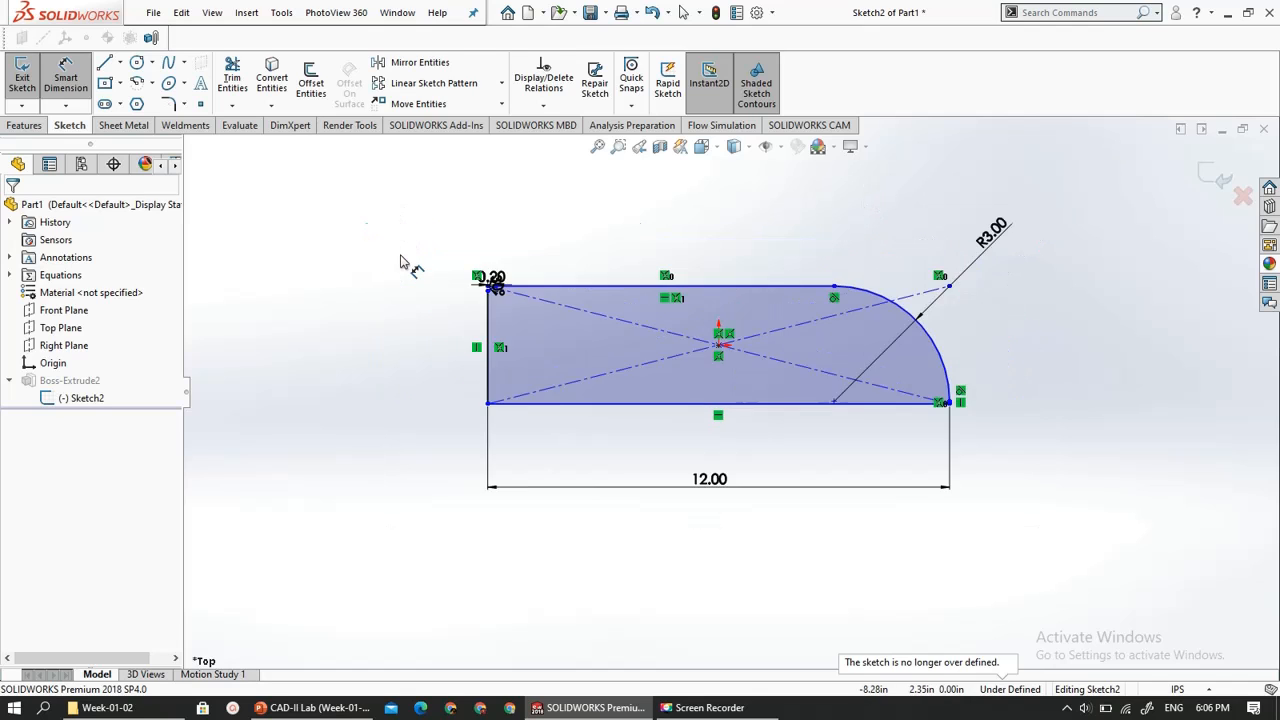
pyautogui.scroll(3, 401, 262)
pyautogui.scroll(-6, 577, 289)
pyautogui.scroll(4, 477, 322)
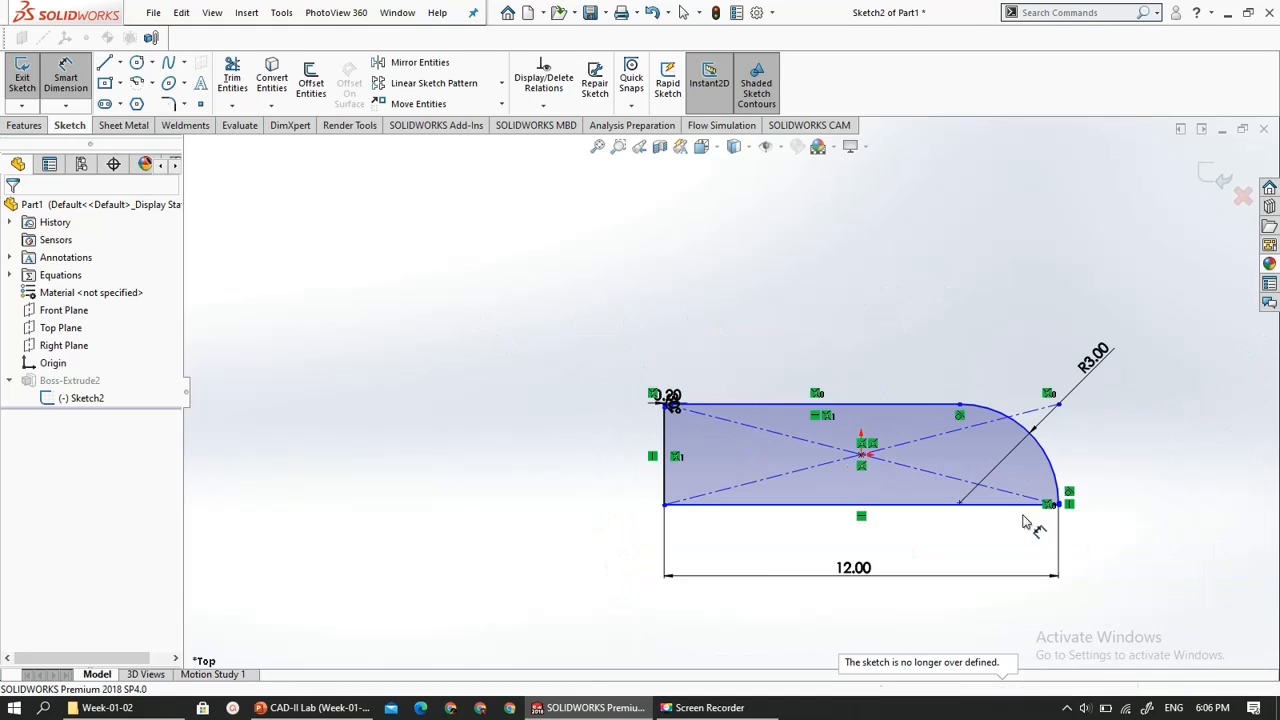
pyautogui.scroll(-5, 1106, 537)
pyautogui.scroll(2, 760, 320)
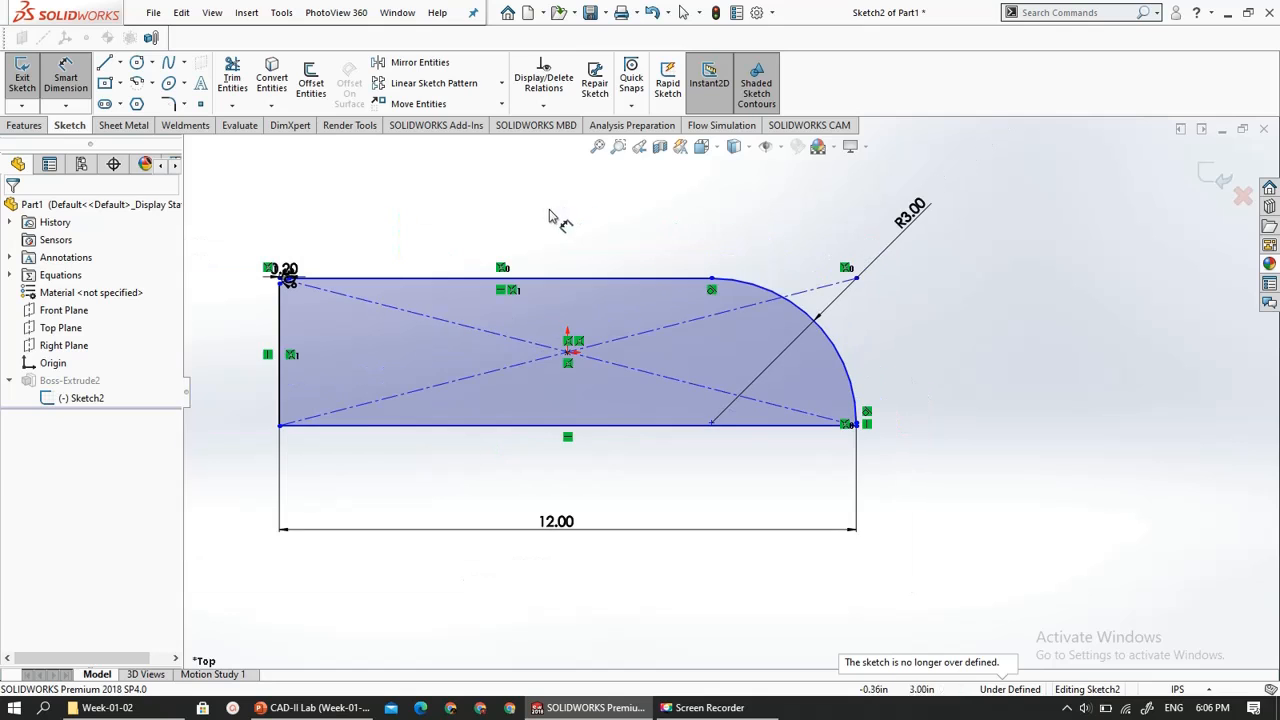
pyautogui.scroll(2, 390, 290)
pyautogui.scroll(-2, 371, 294)
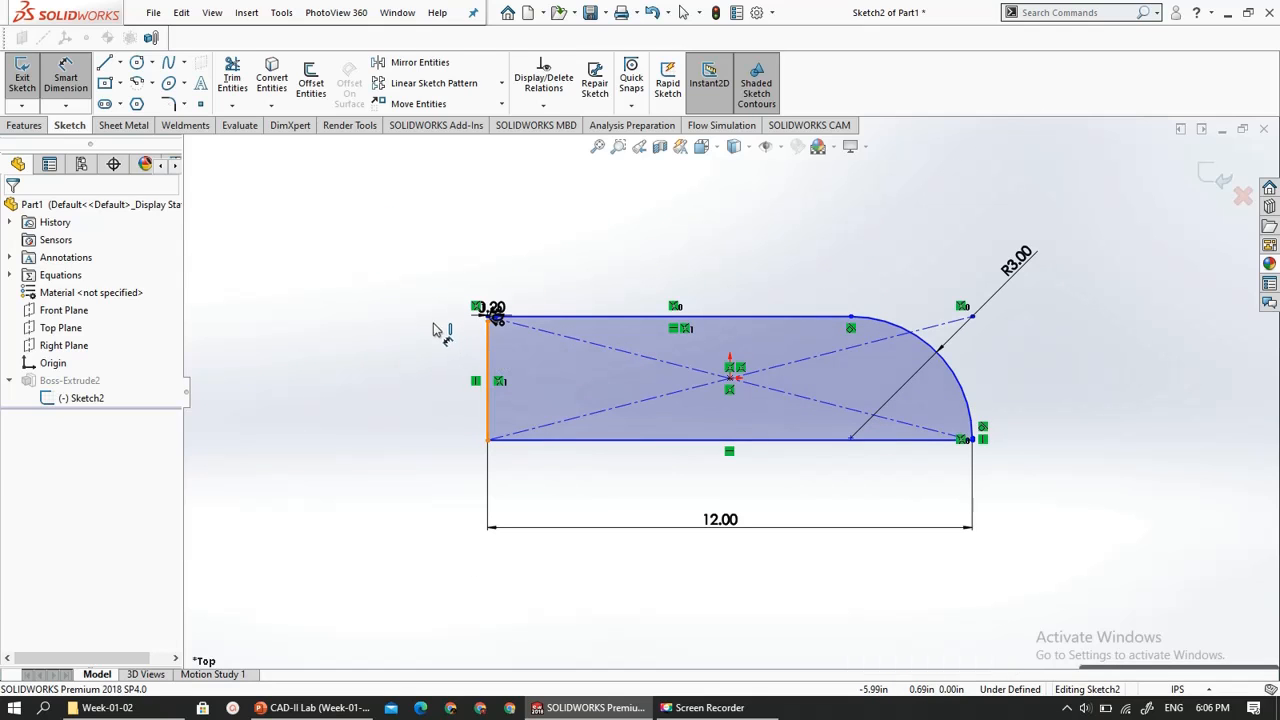
pyautogui.click(487, 345)
pyautogui.click(405, 392)
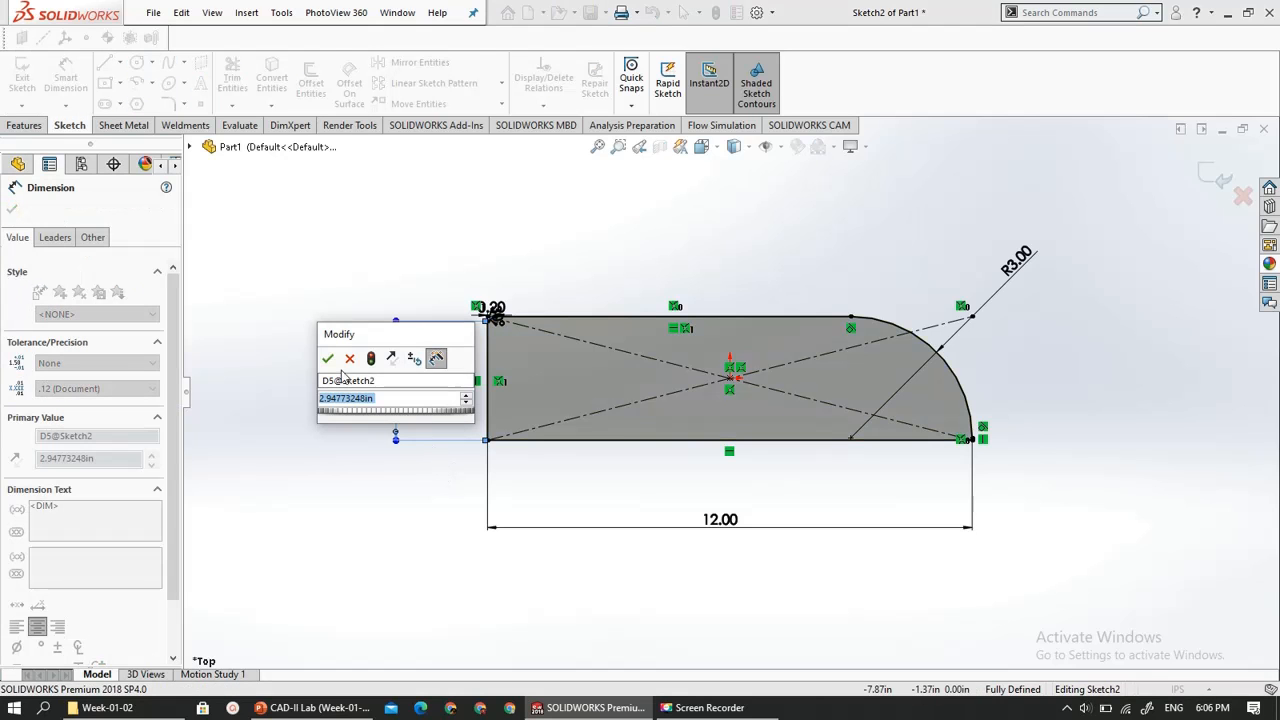
pyautogui.click(327, 358)
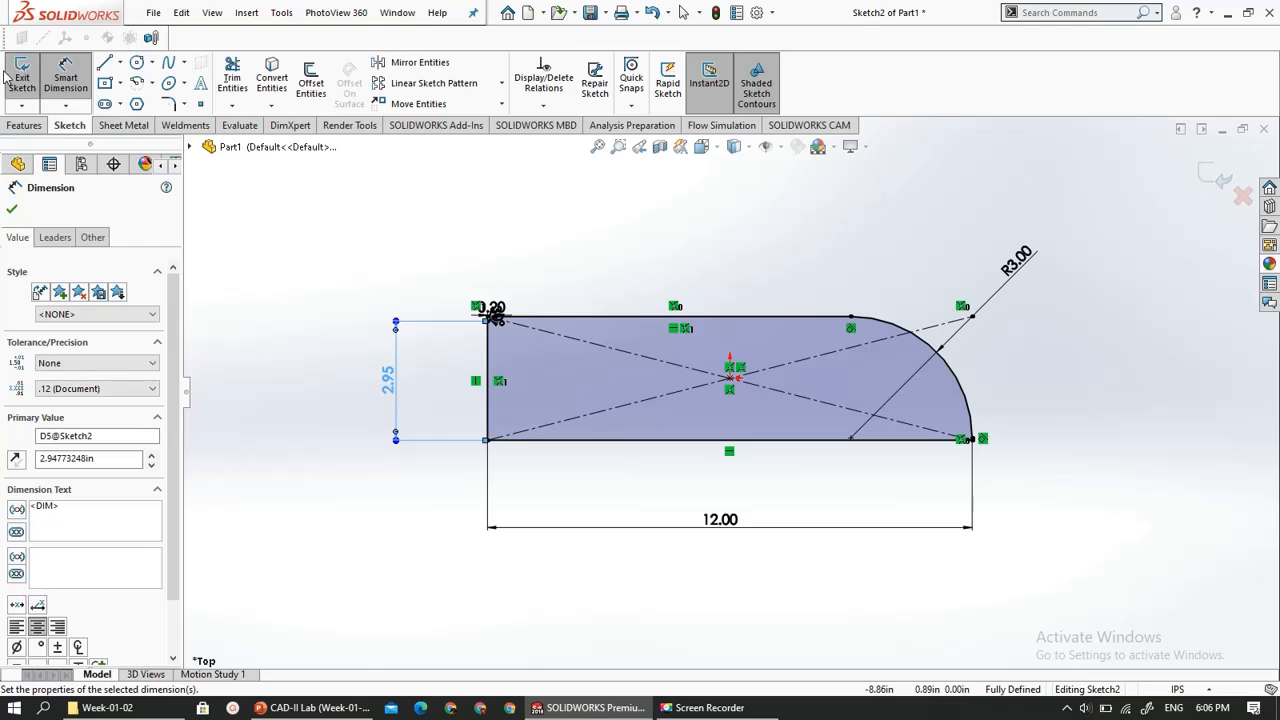
pyautogui.click(10, 78)
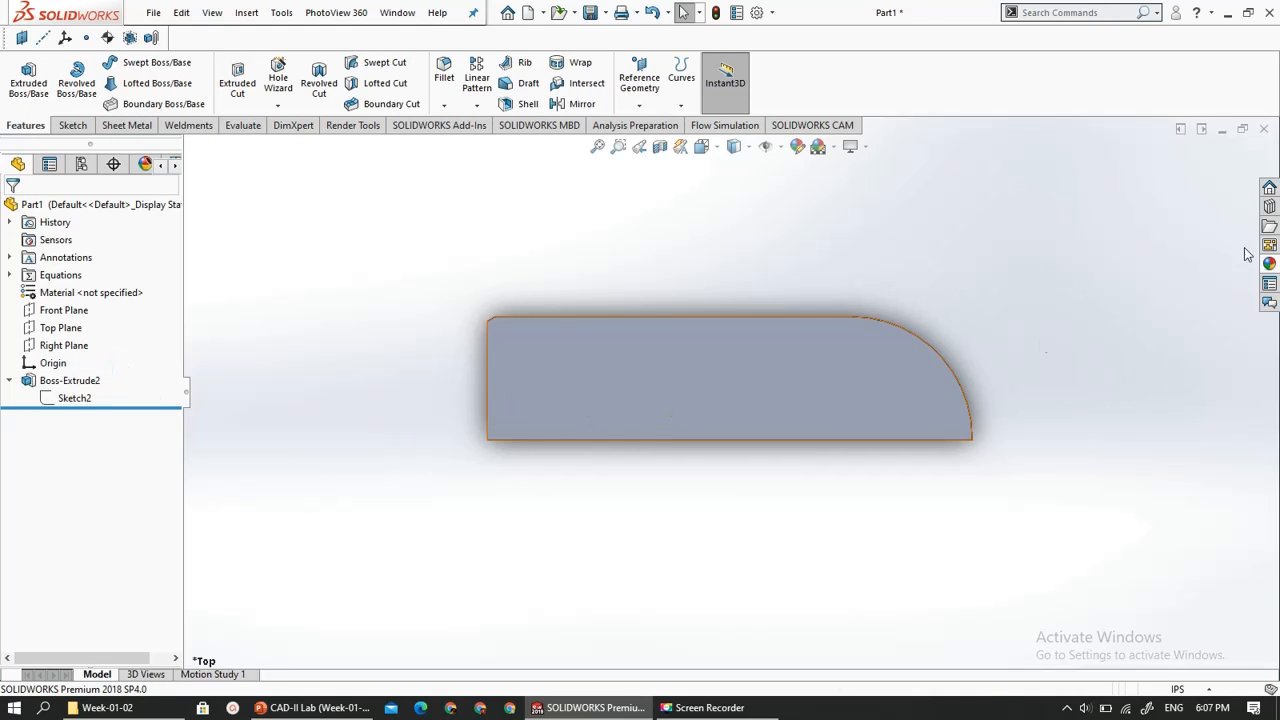
# - Try to stretch the extruded boss by pulling its left end face outward
pyautogui.moveTo(1189, 243); pyautogui.dragTo(1085, 190, button='middle')
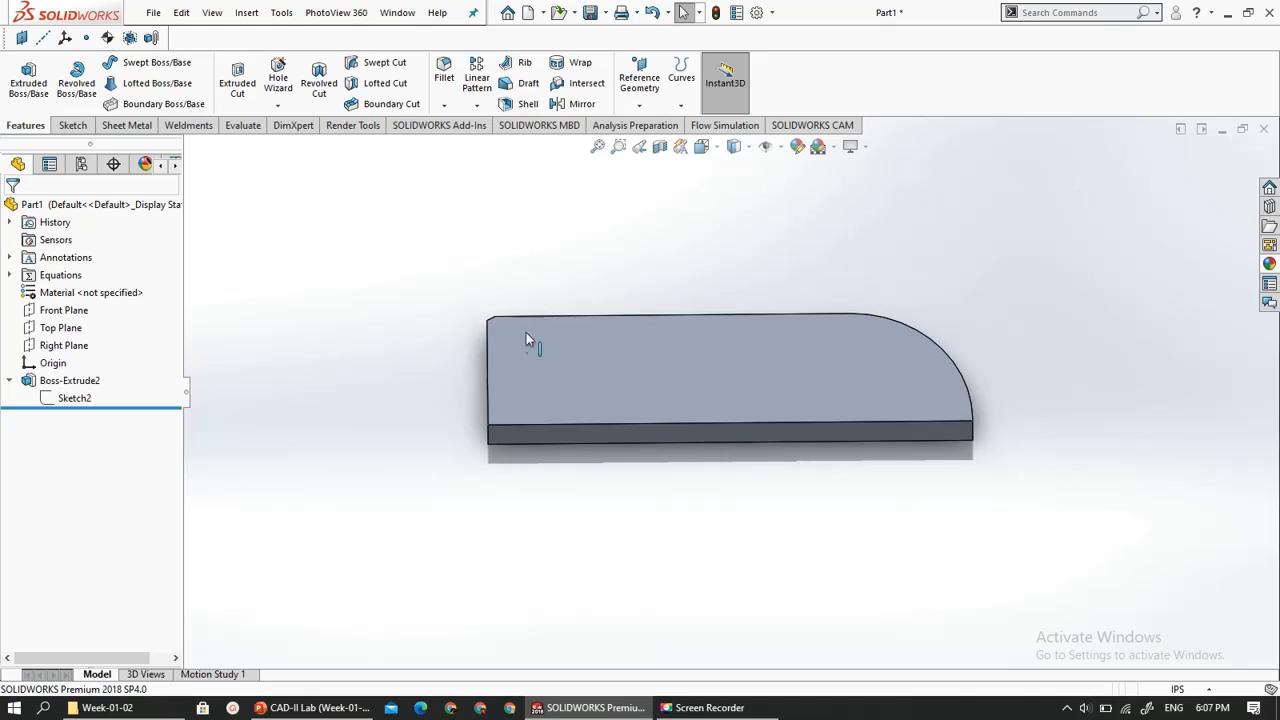
pyautogui.click(505, 361)
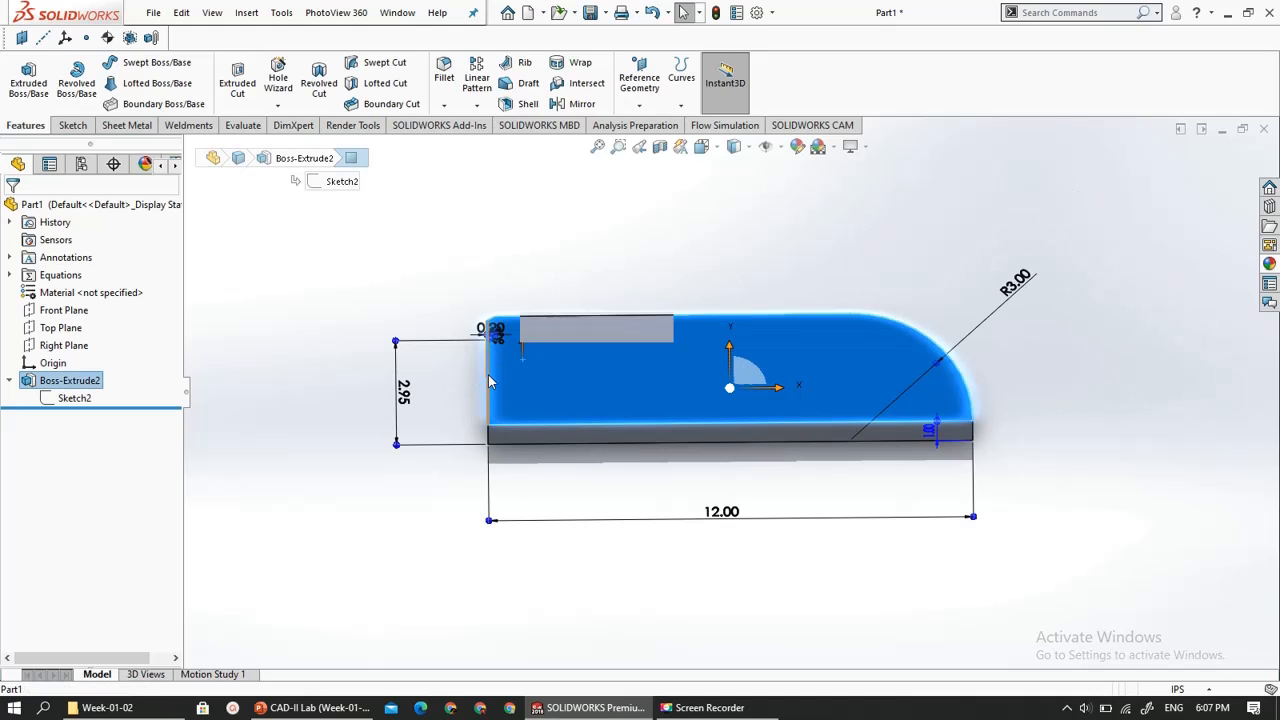
pyautogui.moveTo(490, 380); pyautogui.dragTo(436, 378)
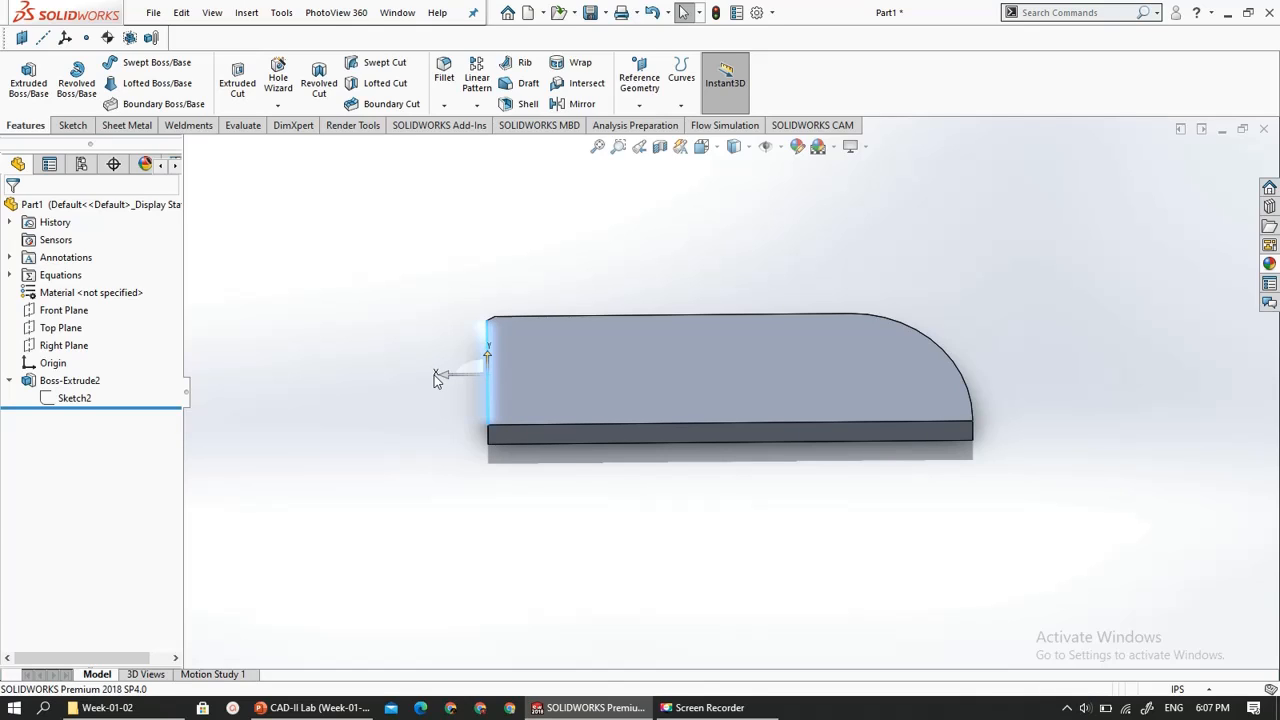
# - Switch to PowerPoint to review the Modify Sketch slide and return to SOLIDWORKS
pyautogui.click(310, 707)
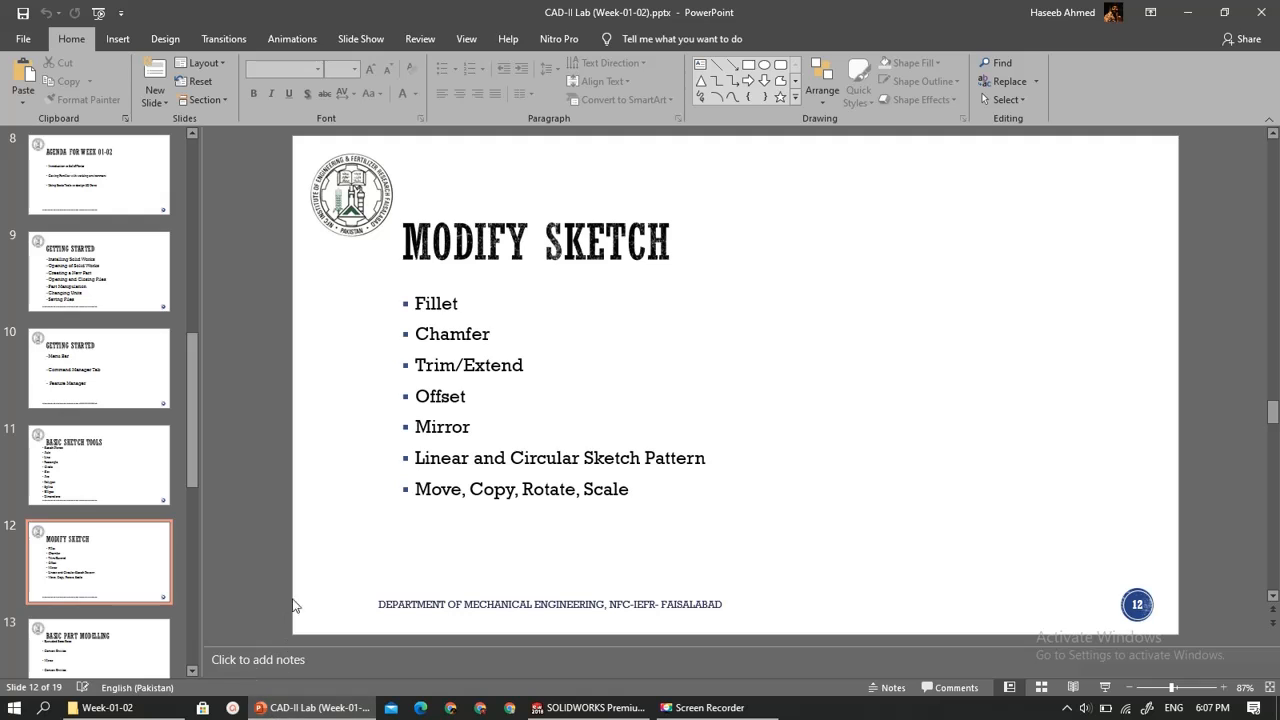
pyautogui.click(300, 704)
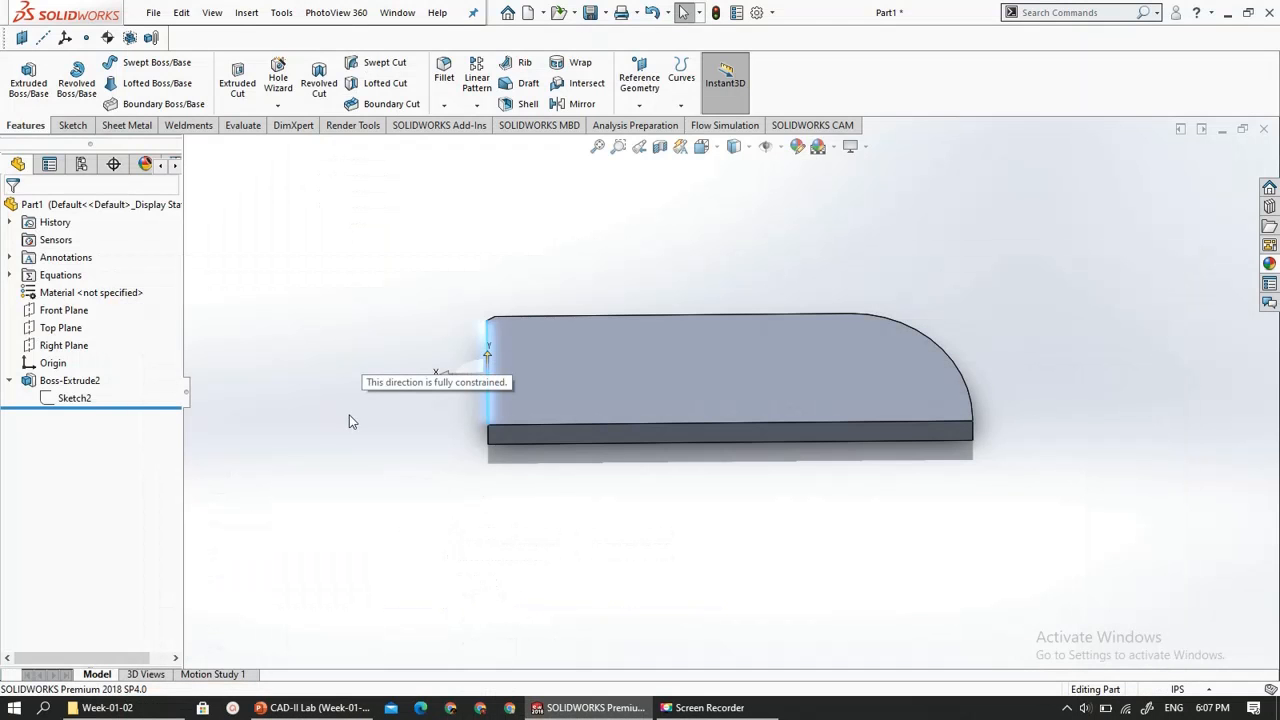
pyautogui.moveTo(434, 388); pyautogui.dragTo(434, 443, button='middle')
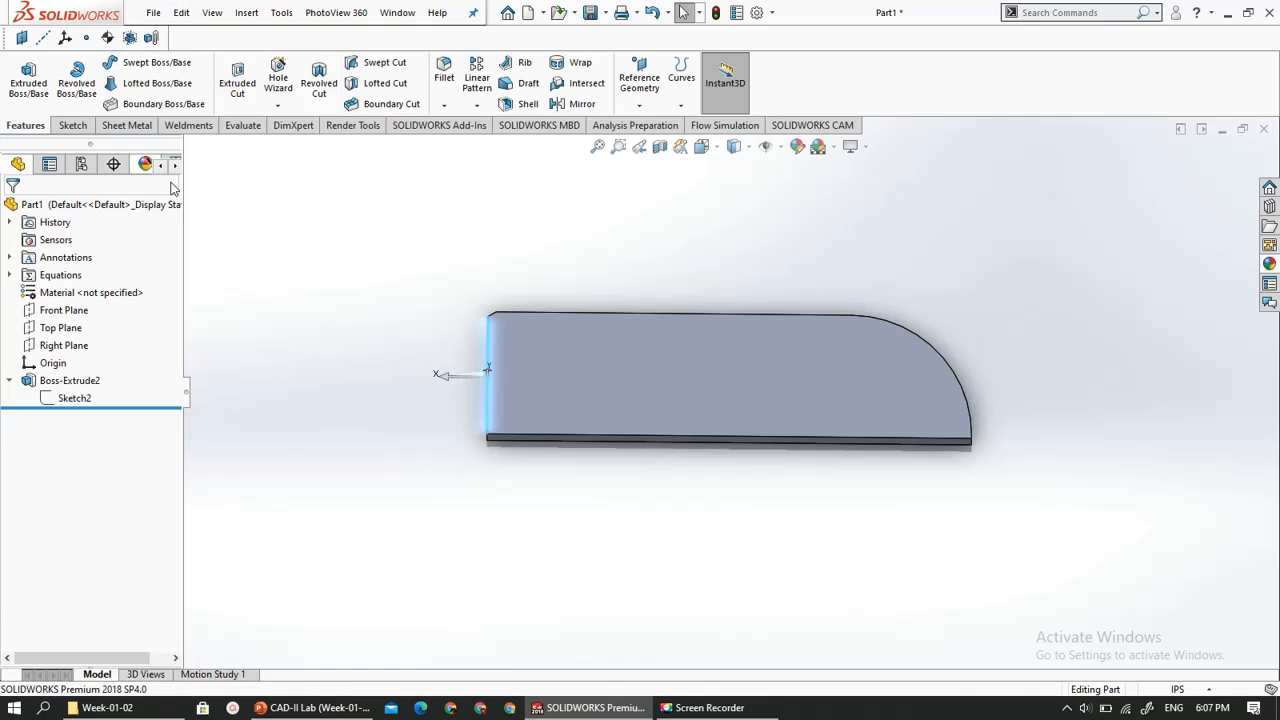
pyautogui.click(450, 110)
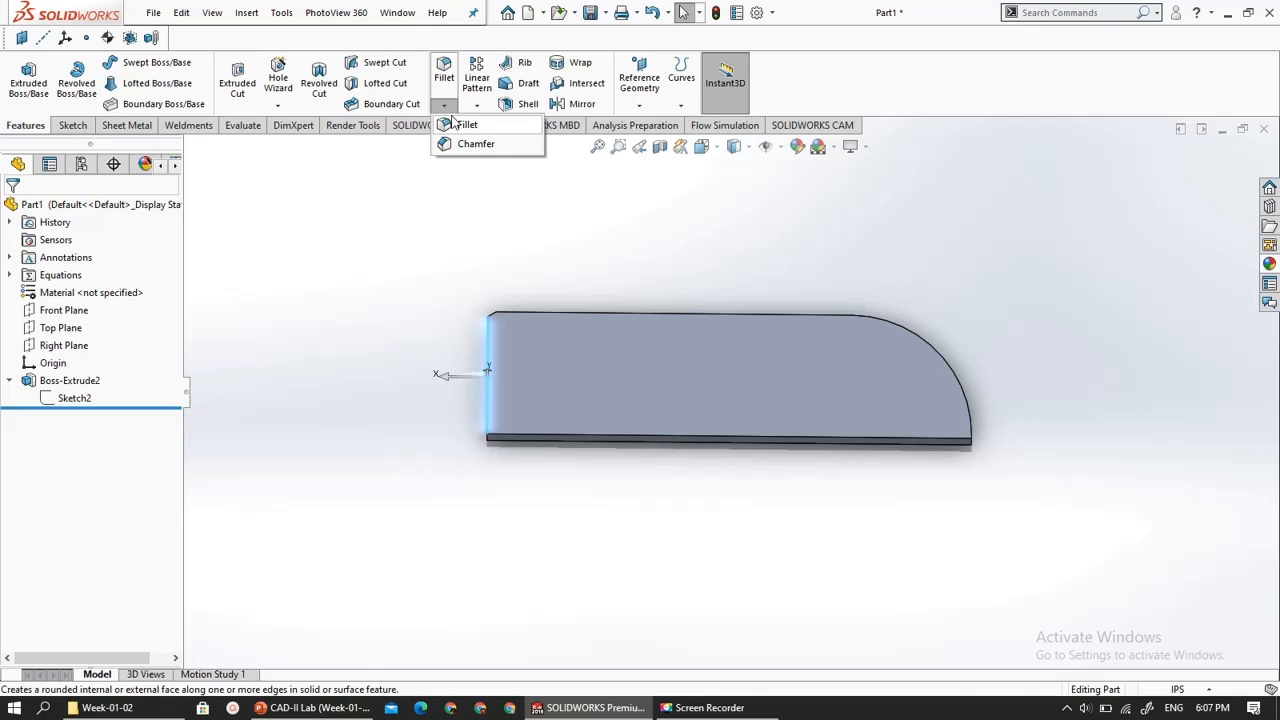
pyautogui.click(451, 197)
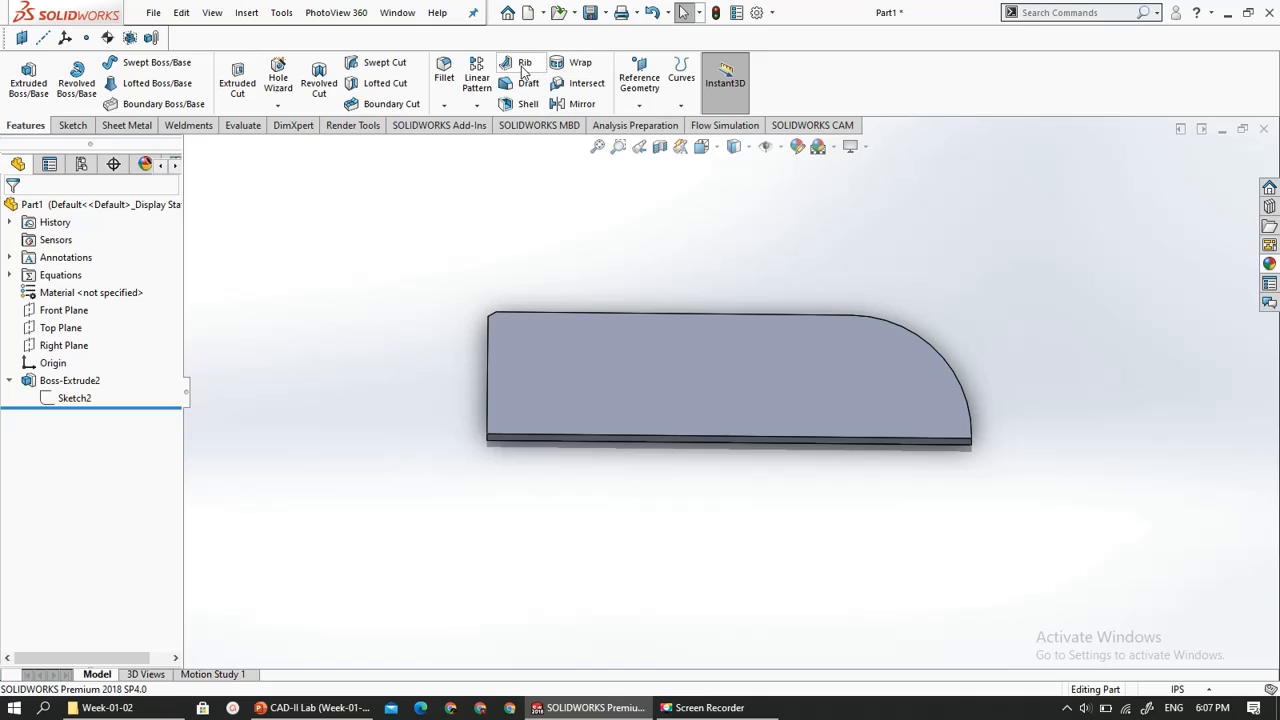
pyautogui.click(463, 108)
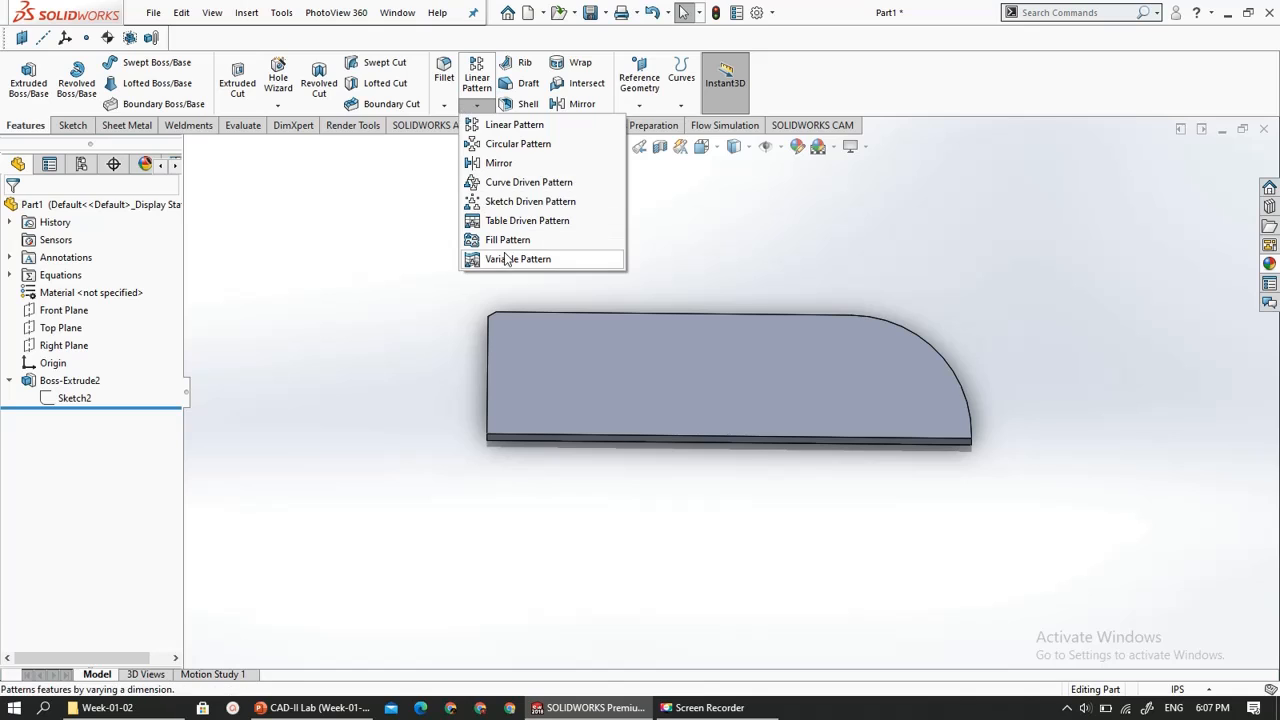
pyautogui.click(470, 112)
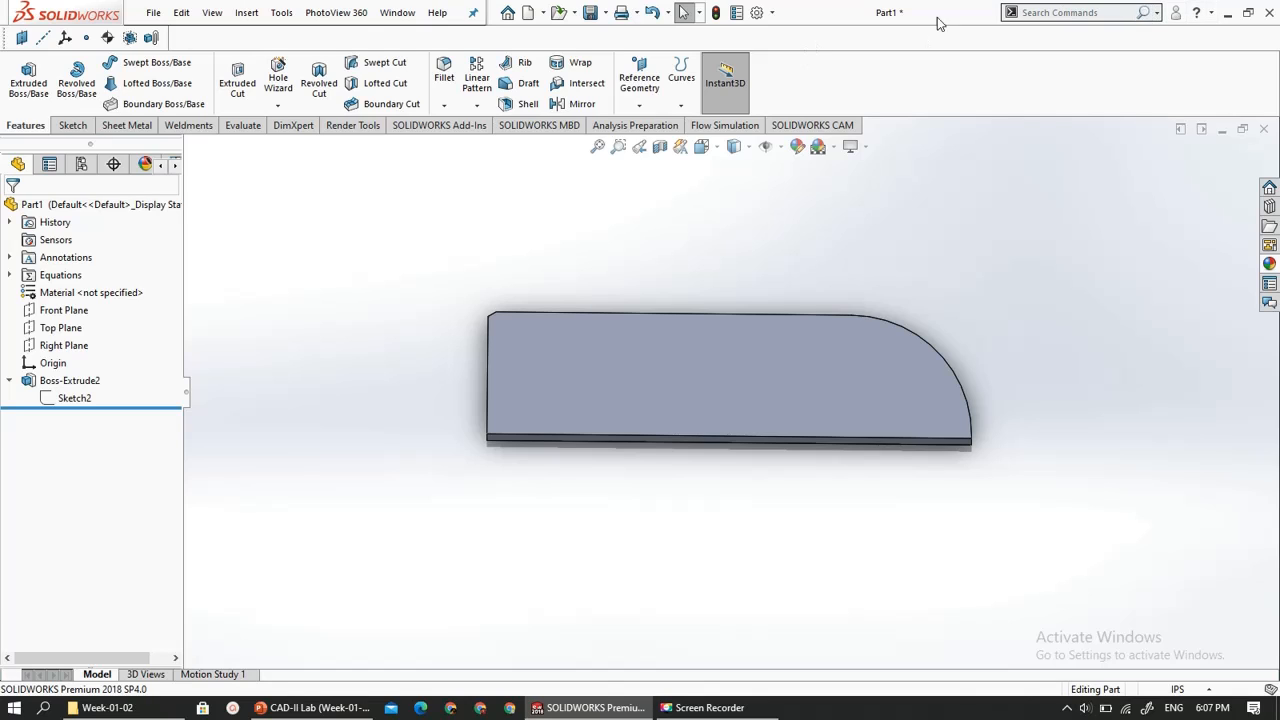
pyautogui.click(1157, 12)
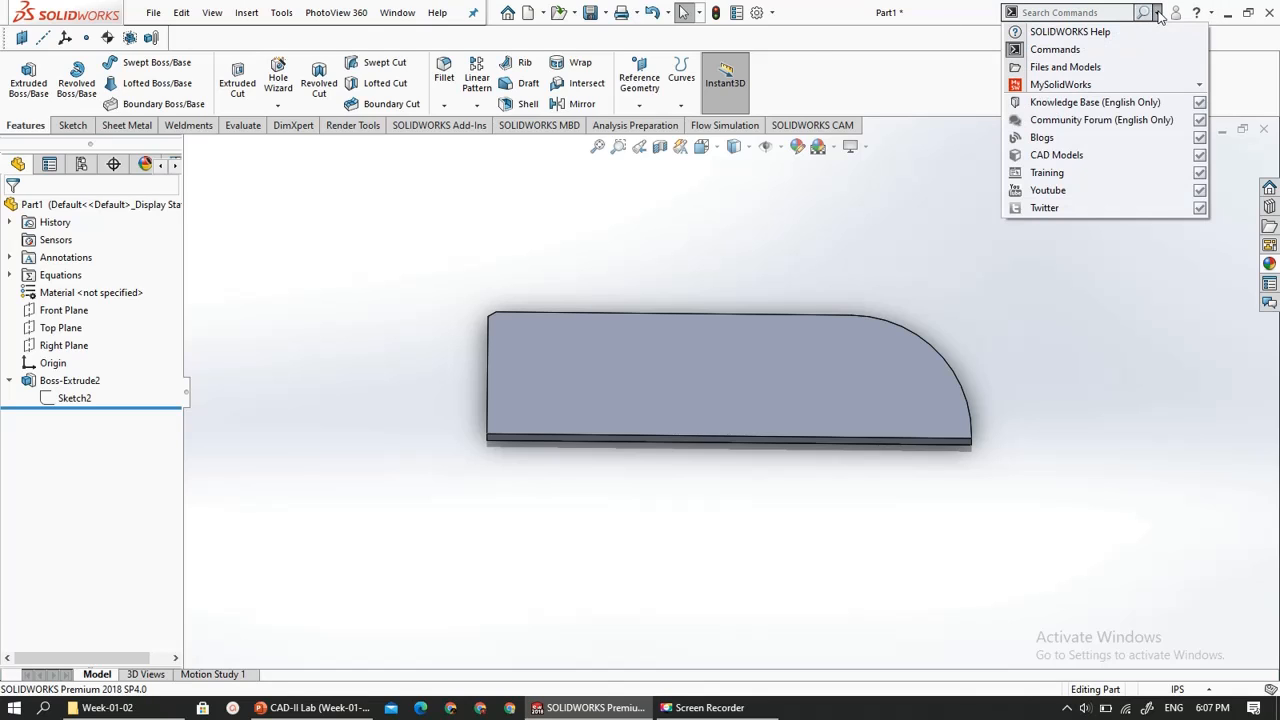
pyautogui.click(1147, 31)
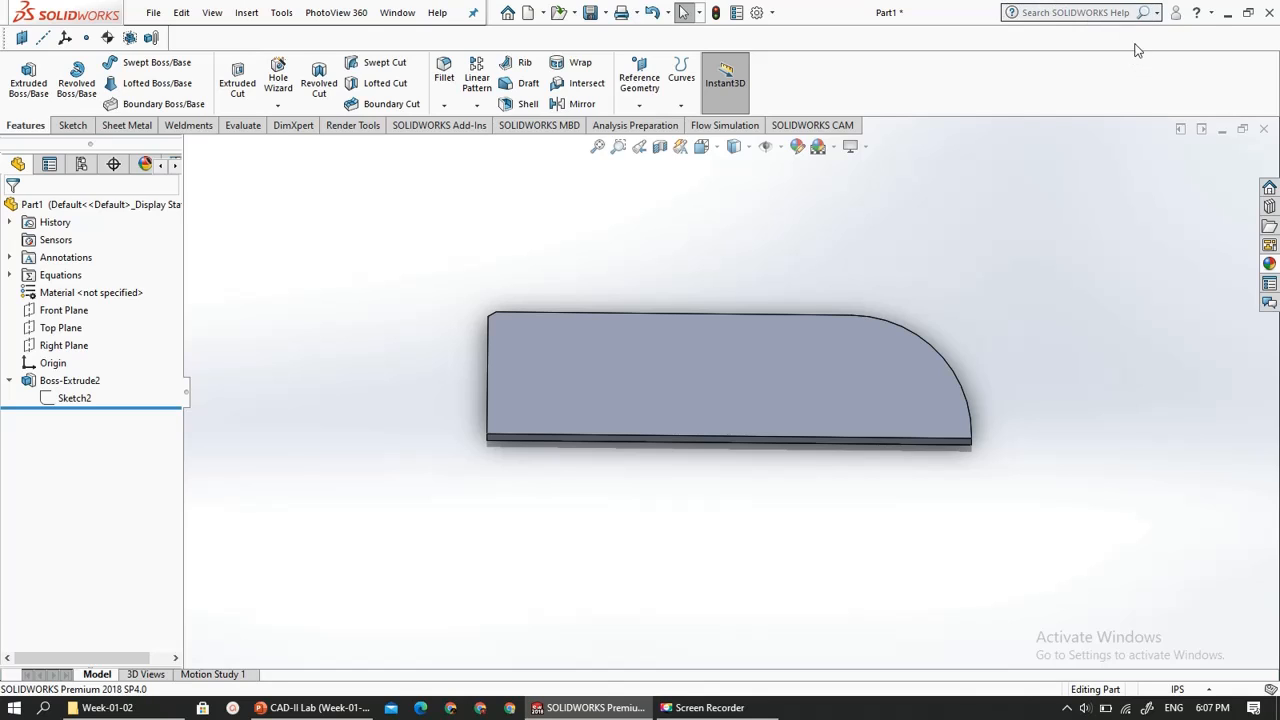
pyautogui.click(1157, 12)
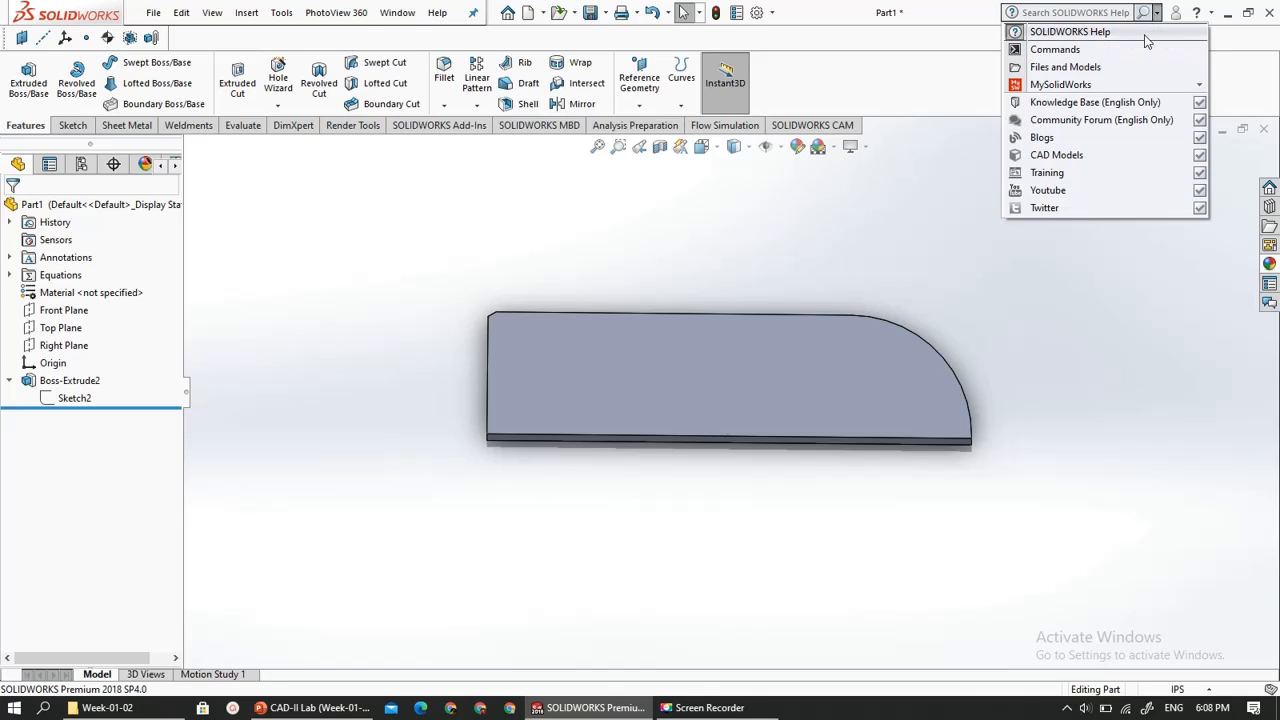
pyautogui.click(1130, 52)
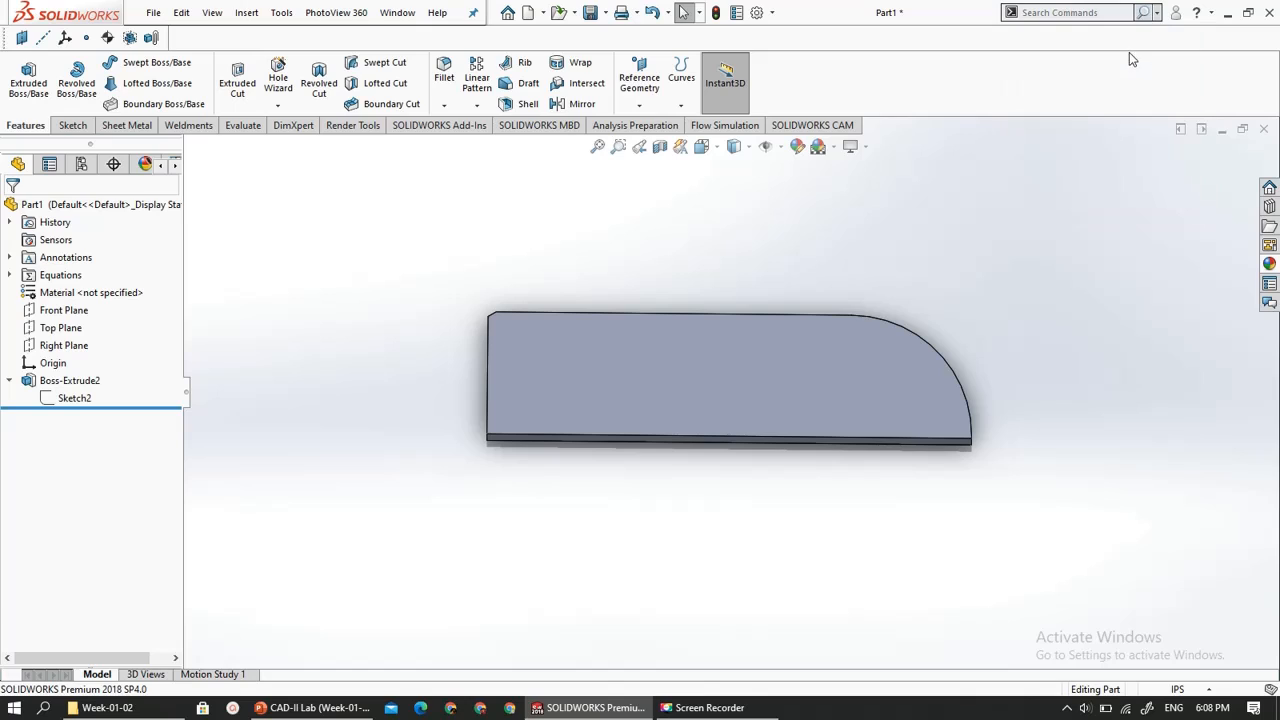
# - Search the available commands for "extend"
pyautogui.click(1092, 12)
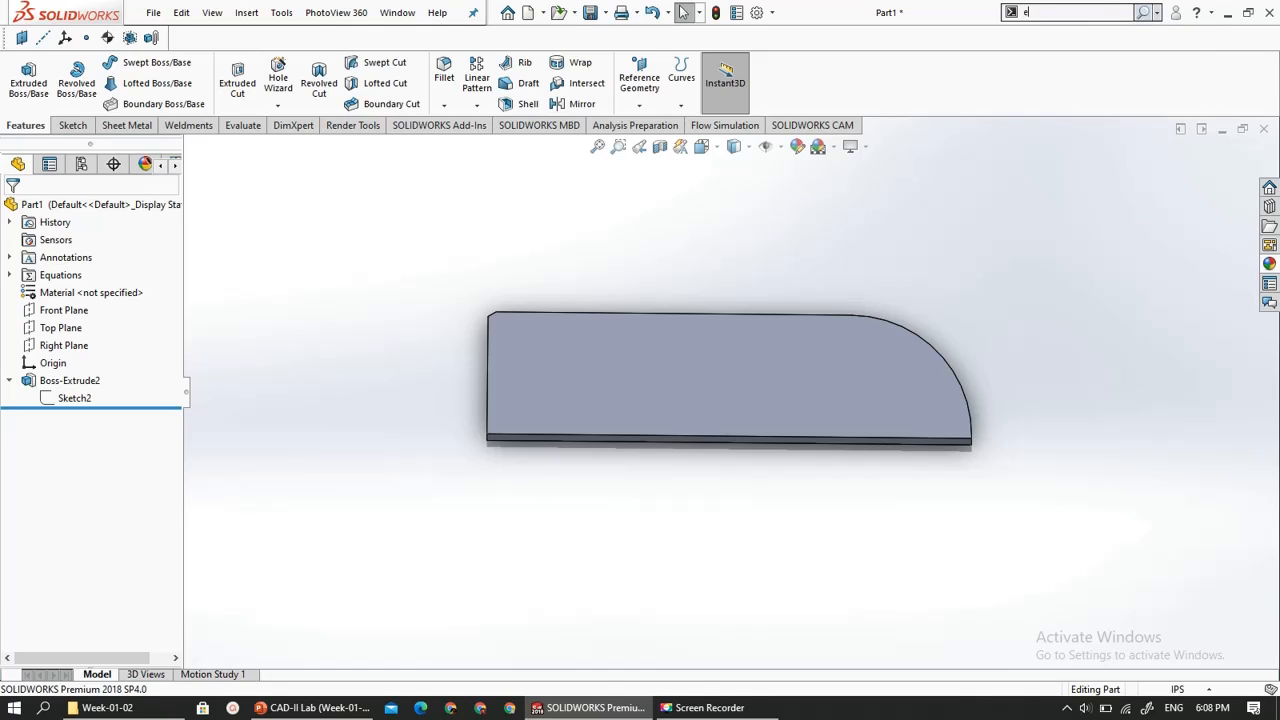
pyautogui.write('ext')
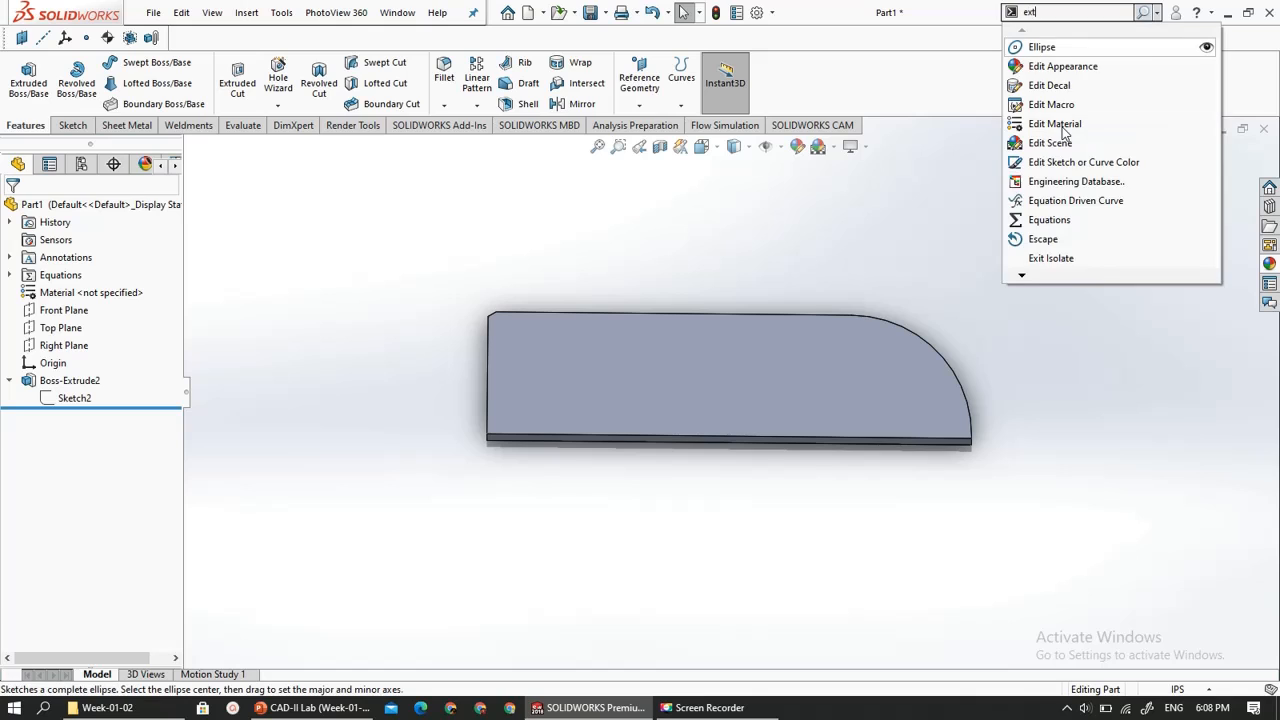
pyautogui.write('en')
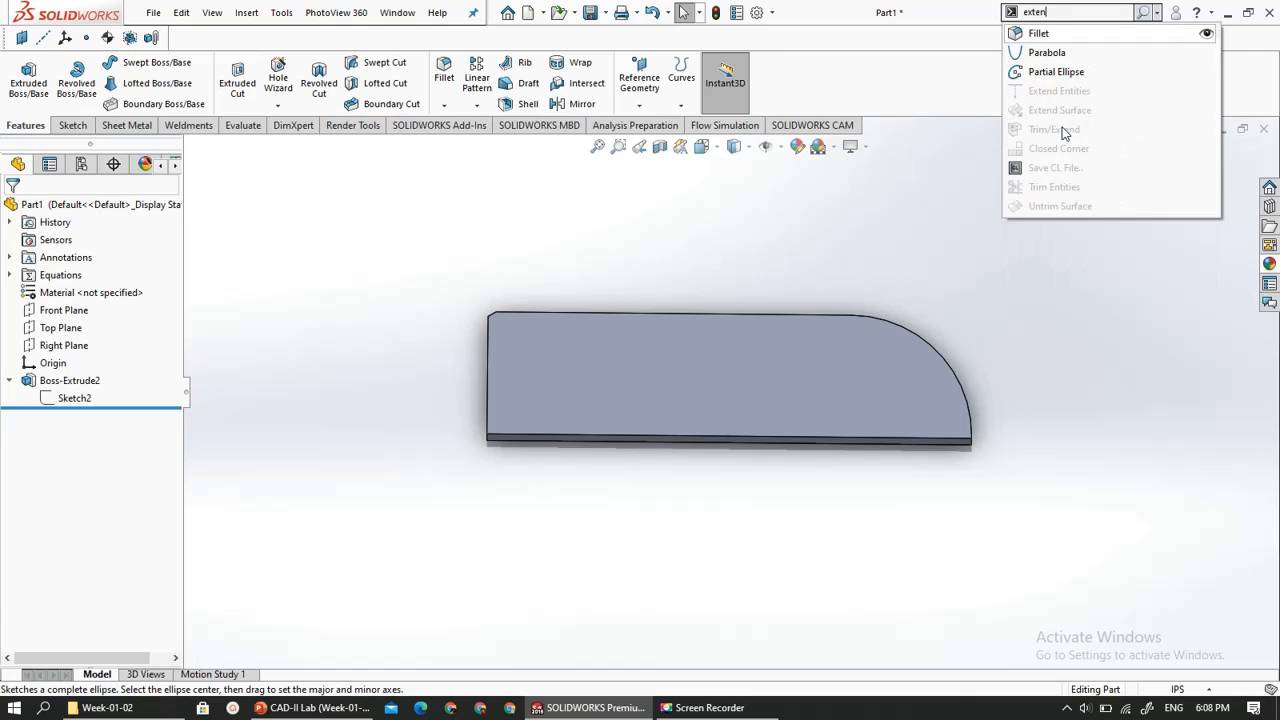
pyautogui.write('d')
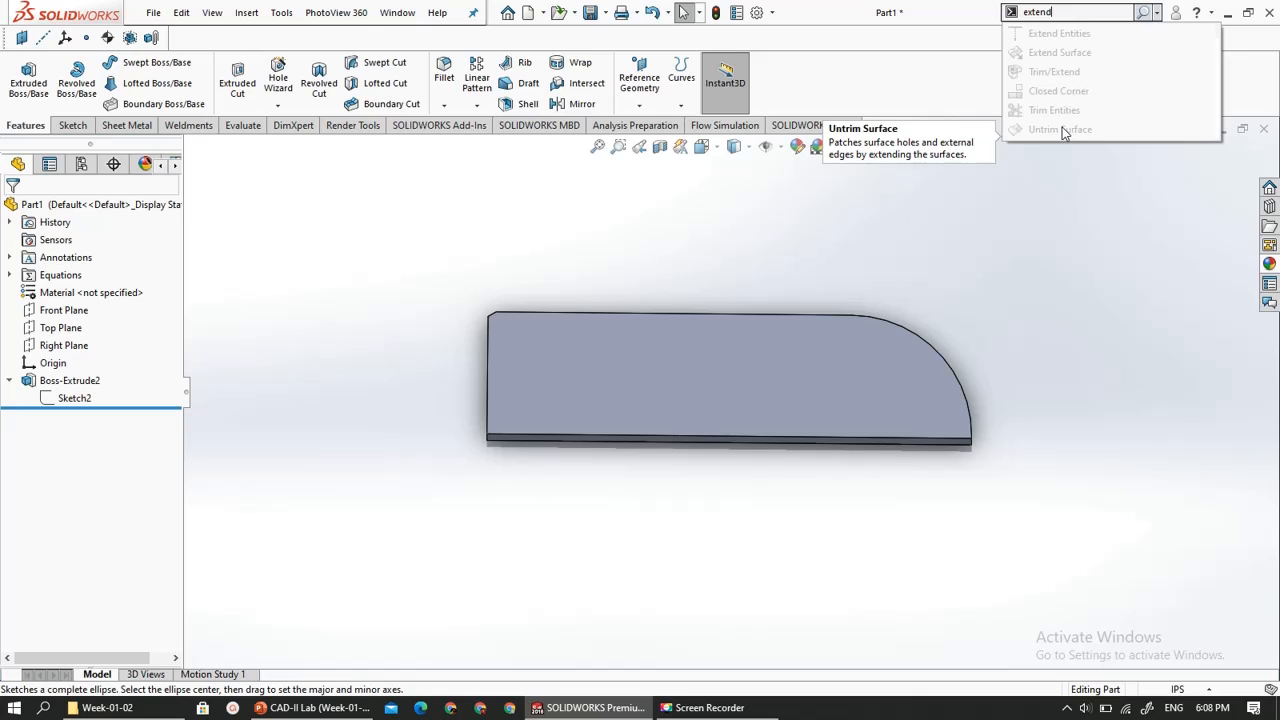
# - Open the boss's Sketch2 for editing and repeat the command search for "extend"
pyautogui.click(76, 397)
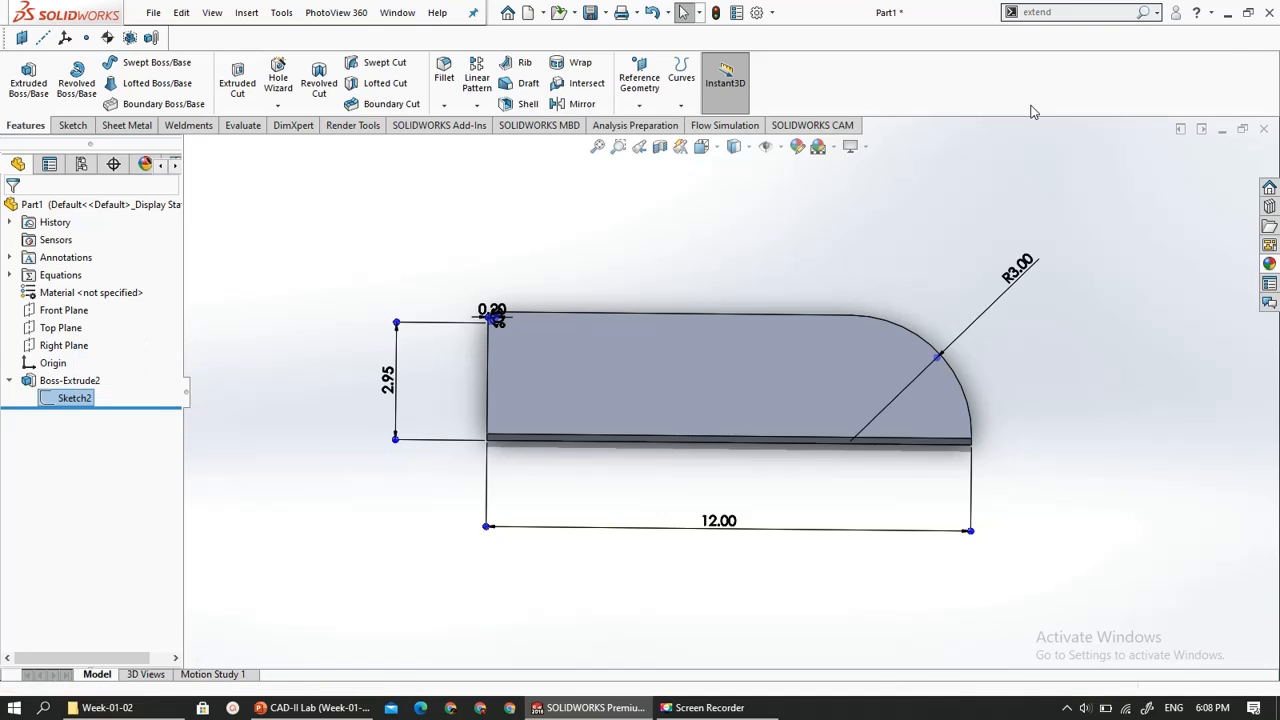
pyautogui.click(1066, 14)
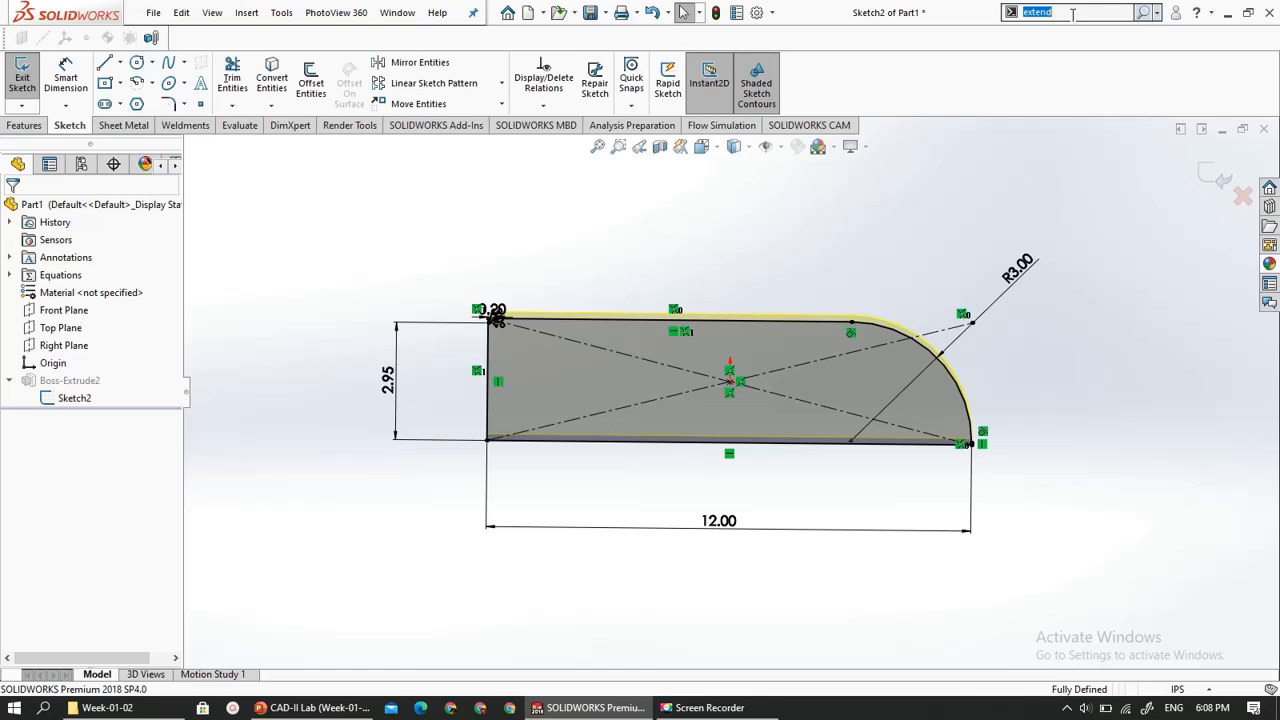
pyautogui.click(1072, 14)
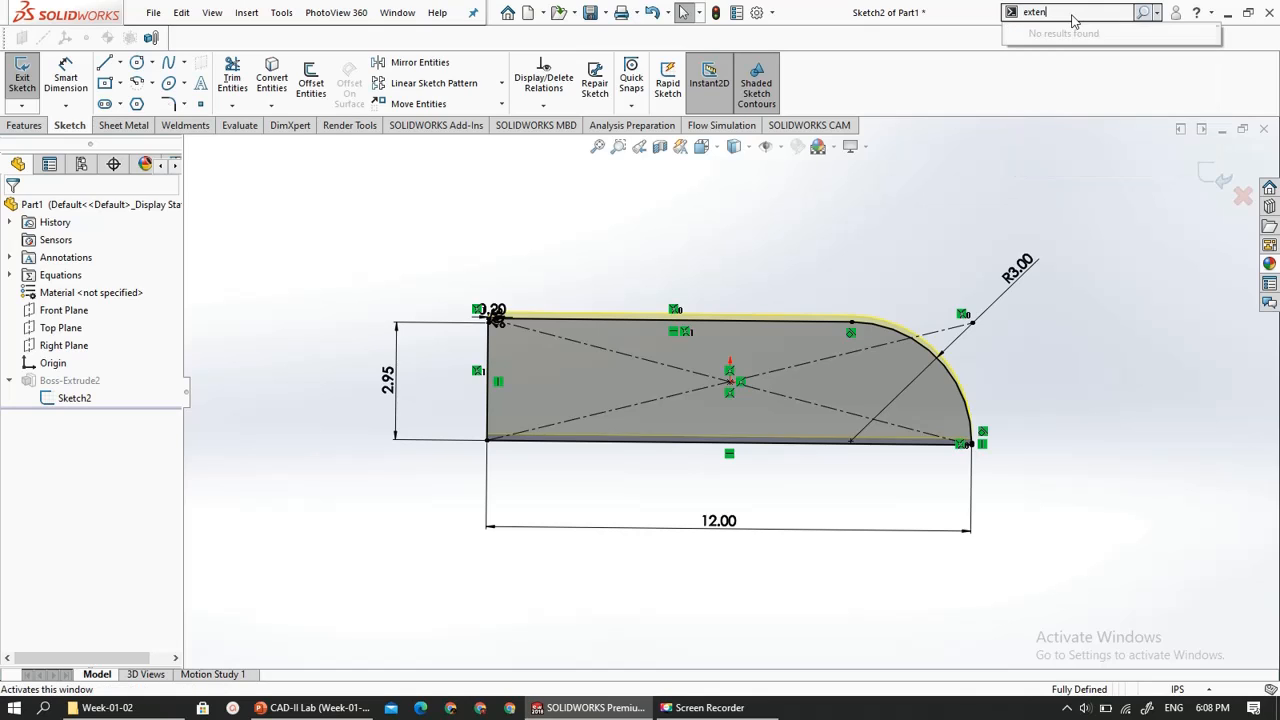
pyautogui.write('d')
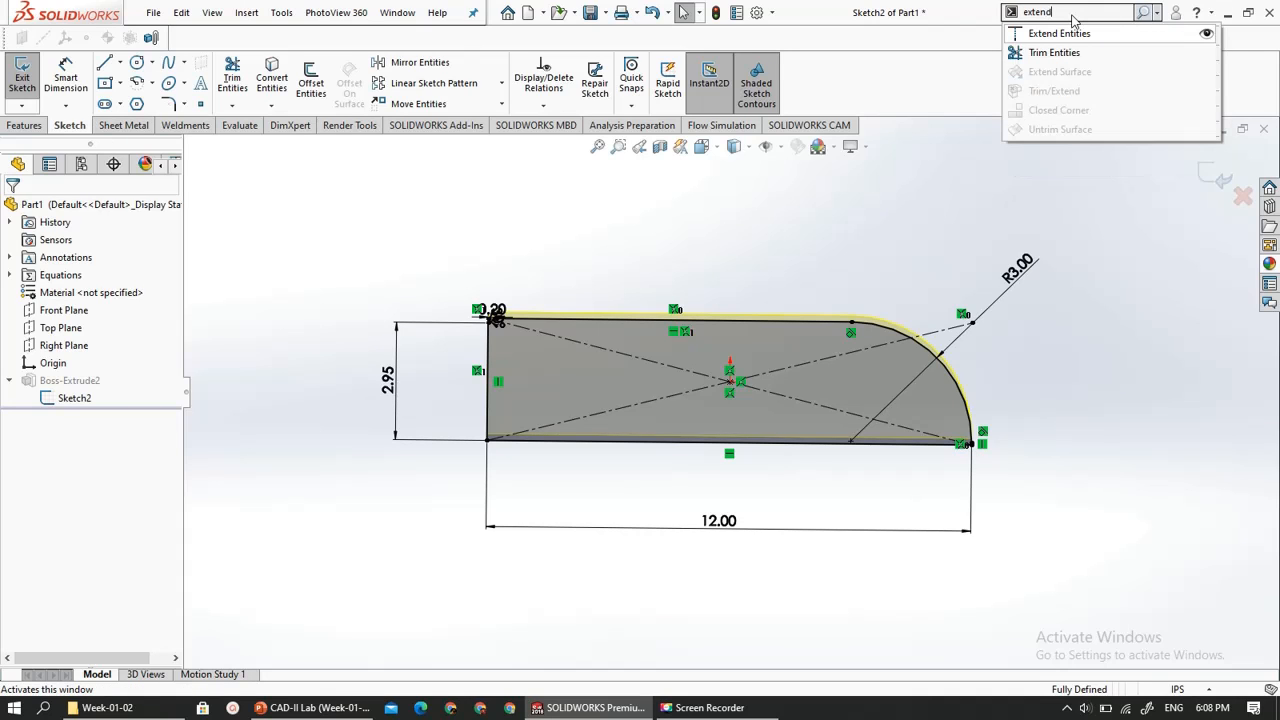
# - Try Extend Entities on the profile's long bottom edge, cancel the command and exit the sketch
pyautogui.click(1069, 34)
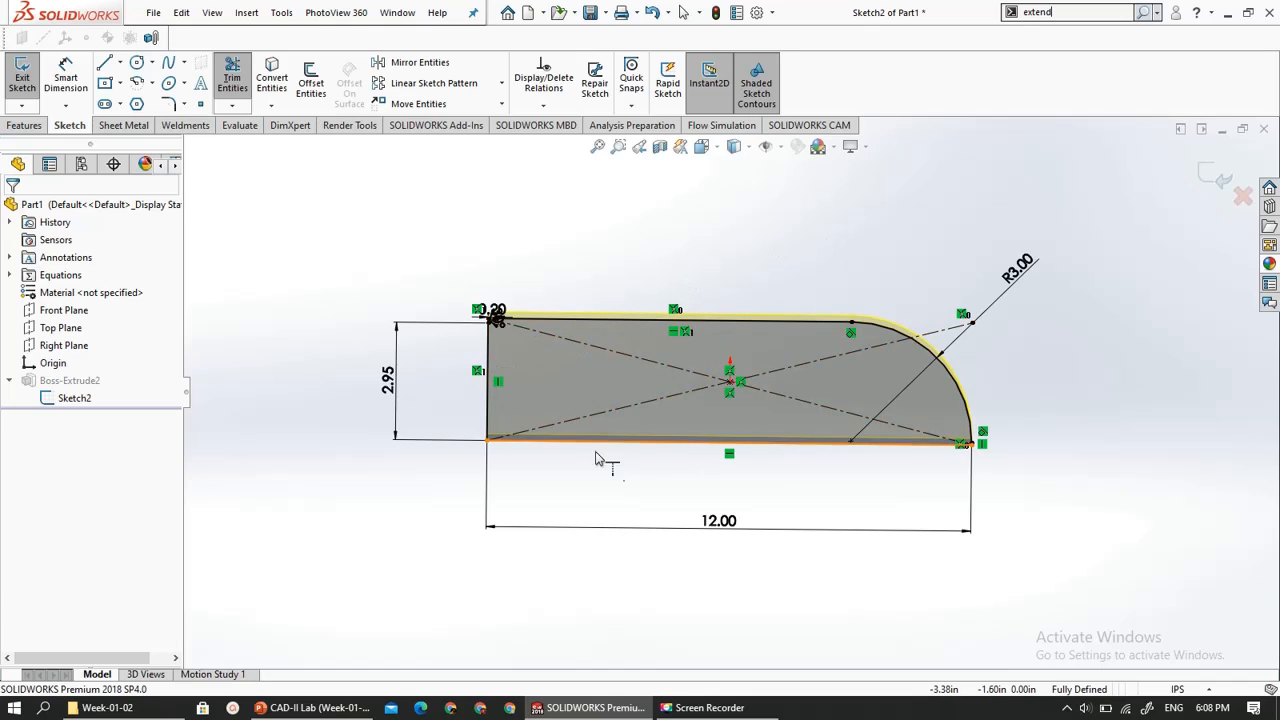
pyautogui.click(626, 442)
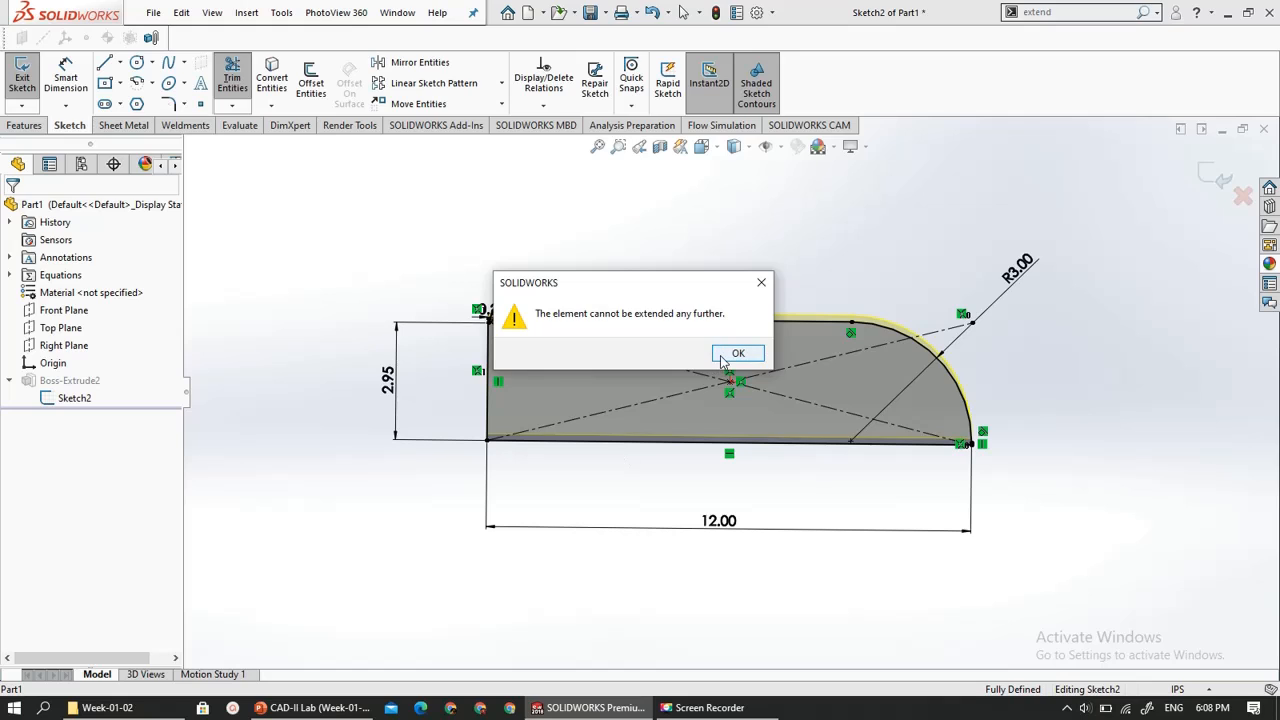
pyautogui.click(723, 358)
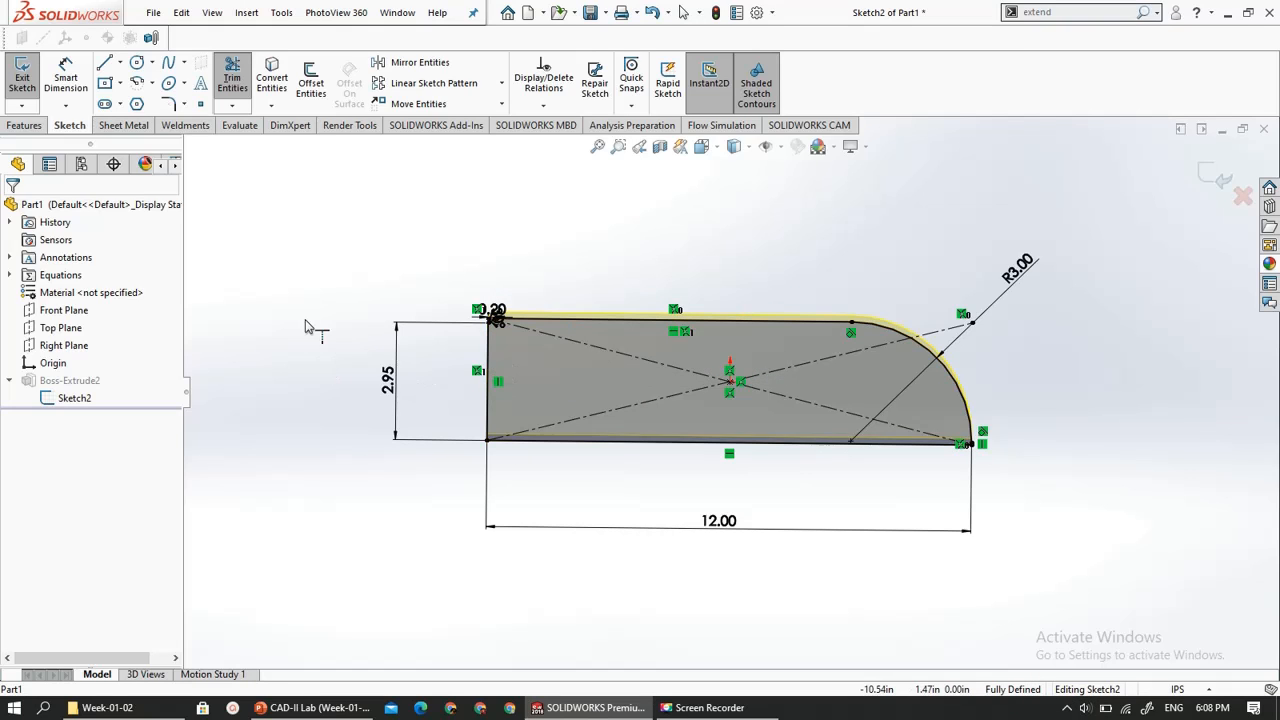
pyautogui.press('Escape')
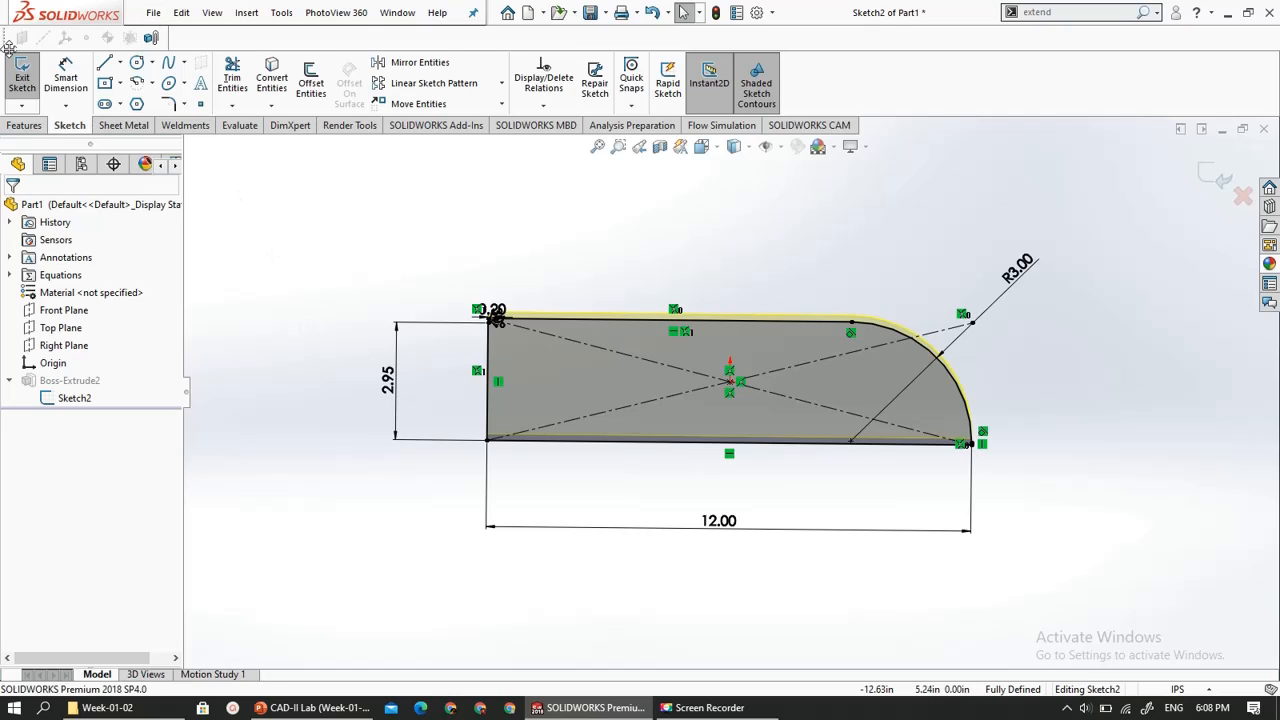
pyautogui.click(22, 80)
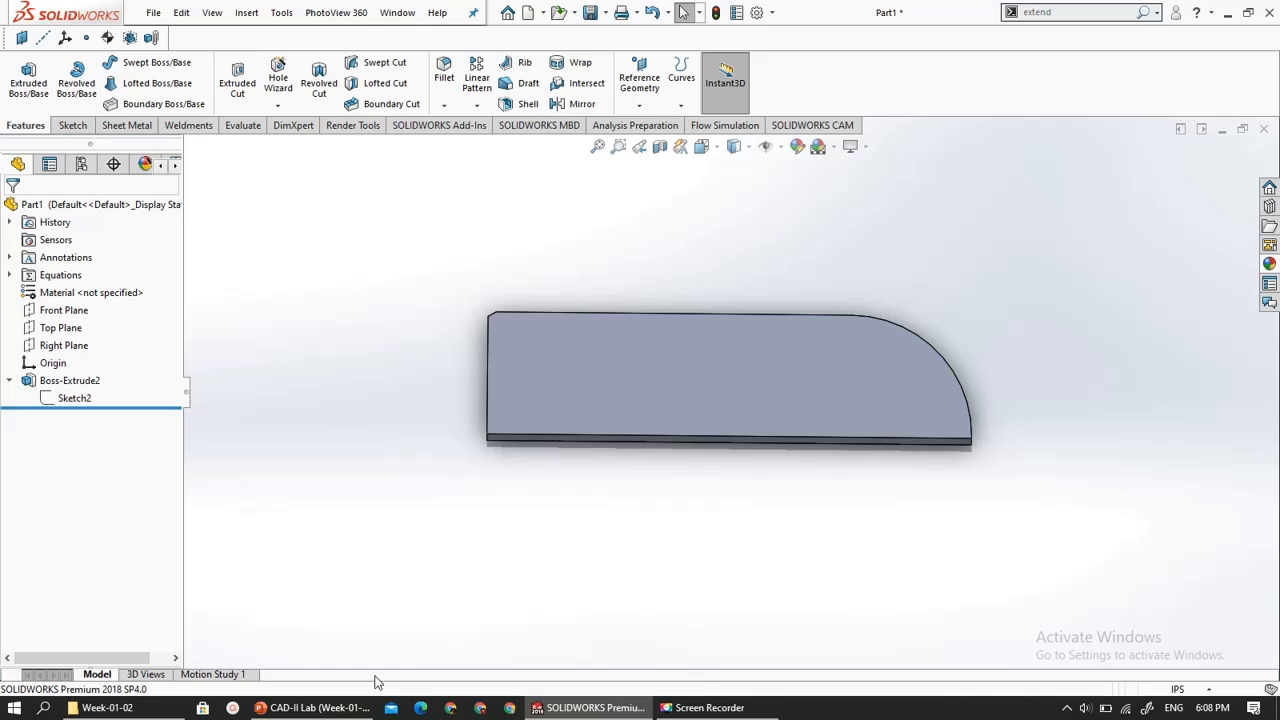
# - Switch to PowerPoint to check the remaining tools on the Modify Sketch slide, and switch back to SOLIDWORKS
pyautogui.click(315, 707)
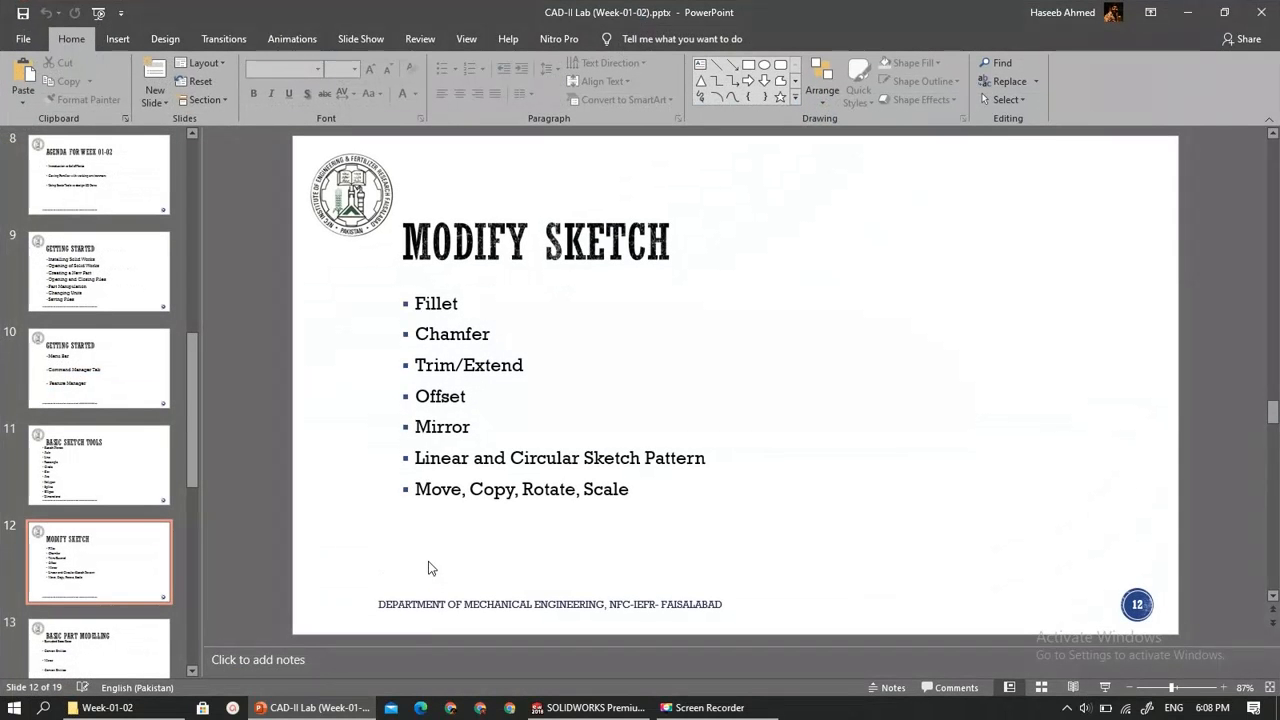
pyautogui.click(309, 708)
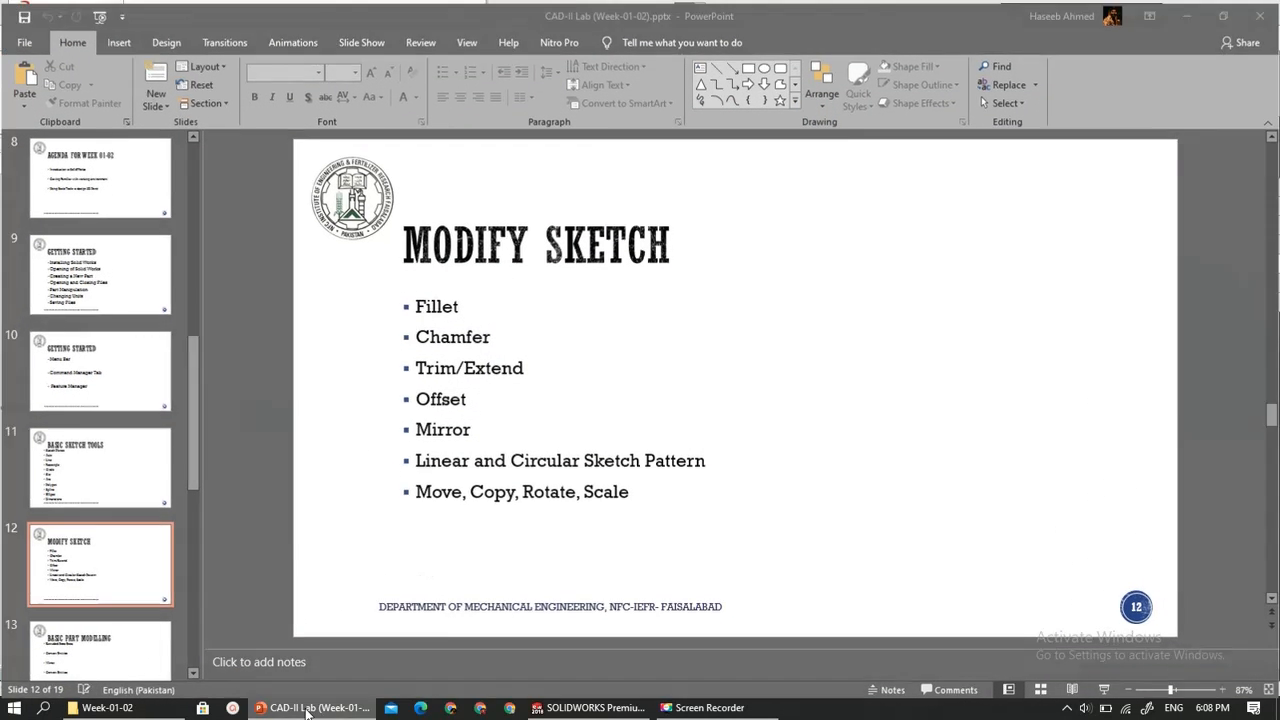
pyautogui.scroll(-2, 342, 326)
pyautogui.scroll(4, 342, 326)
pyautogui.scroll(4, 980, 404)
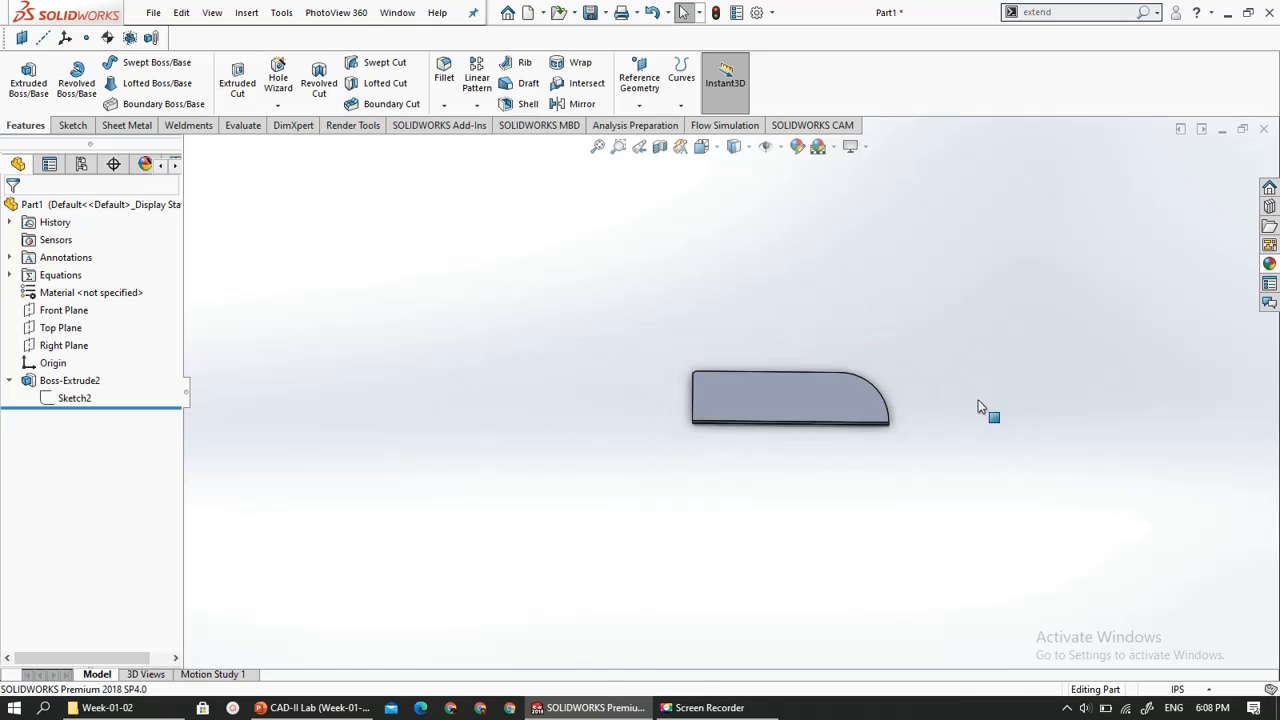
# - Start a Linear Pattern with the plate's flat face as Direction 1 and its long bottom edge as Direction 2
pyautogui.scroll(-4, 1077, 438)
pyautogui.scroll(3, 498, 110)
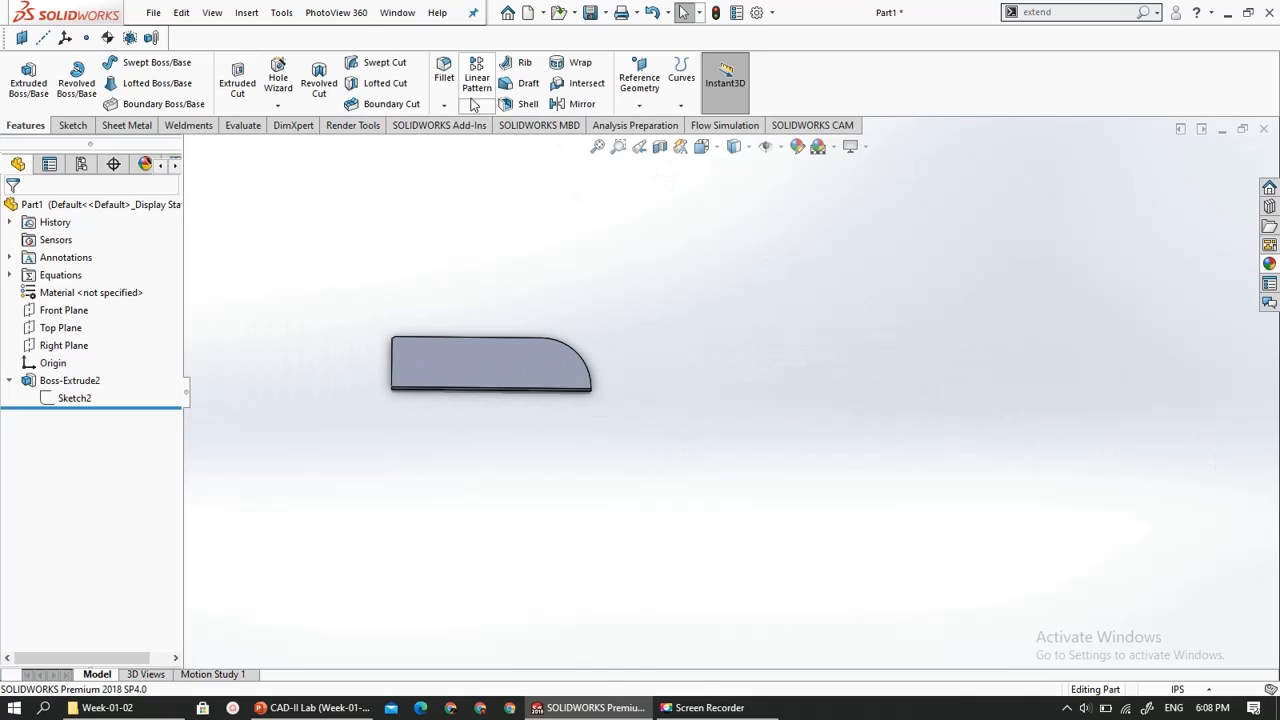
pyautogui.click(475, 105)
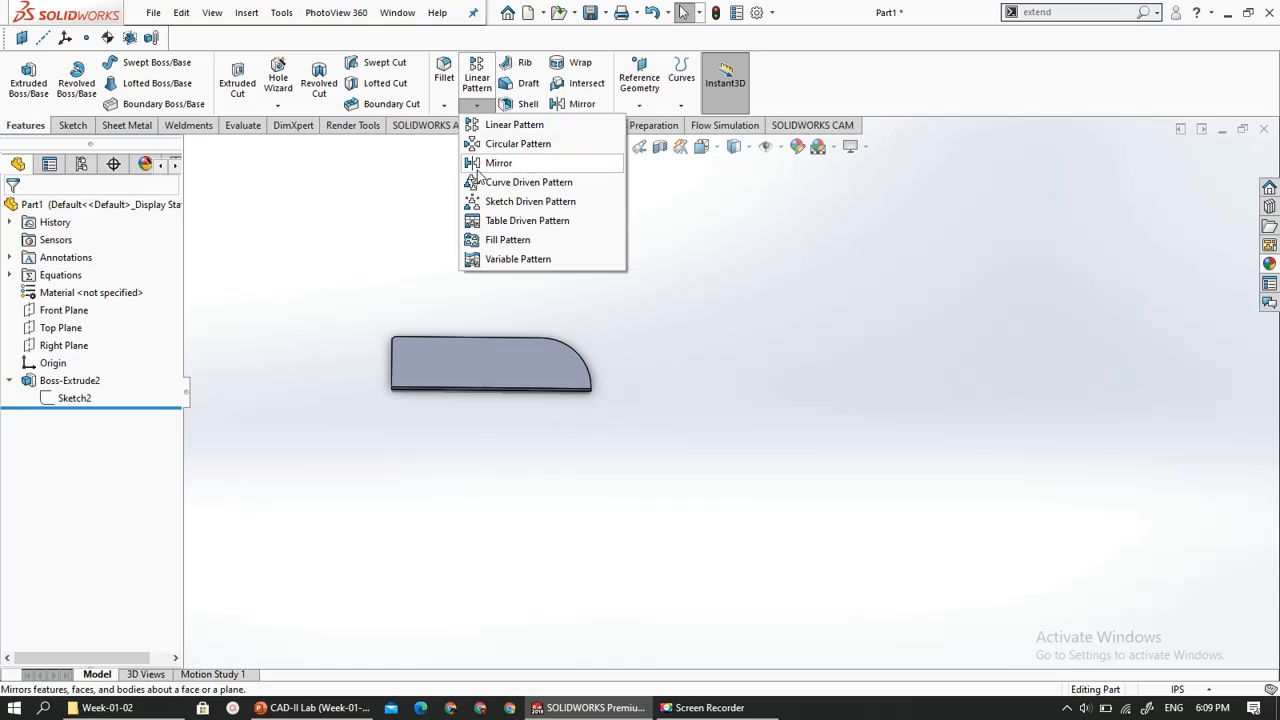
pyautogui.click(490, 131)
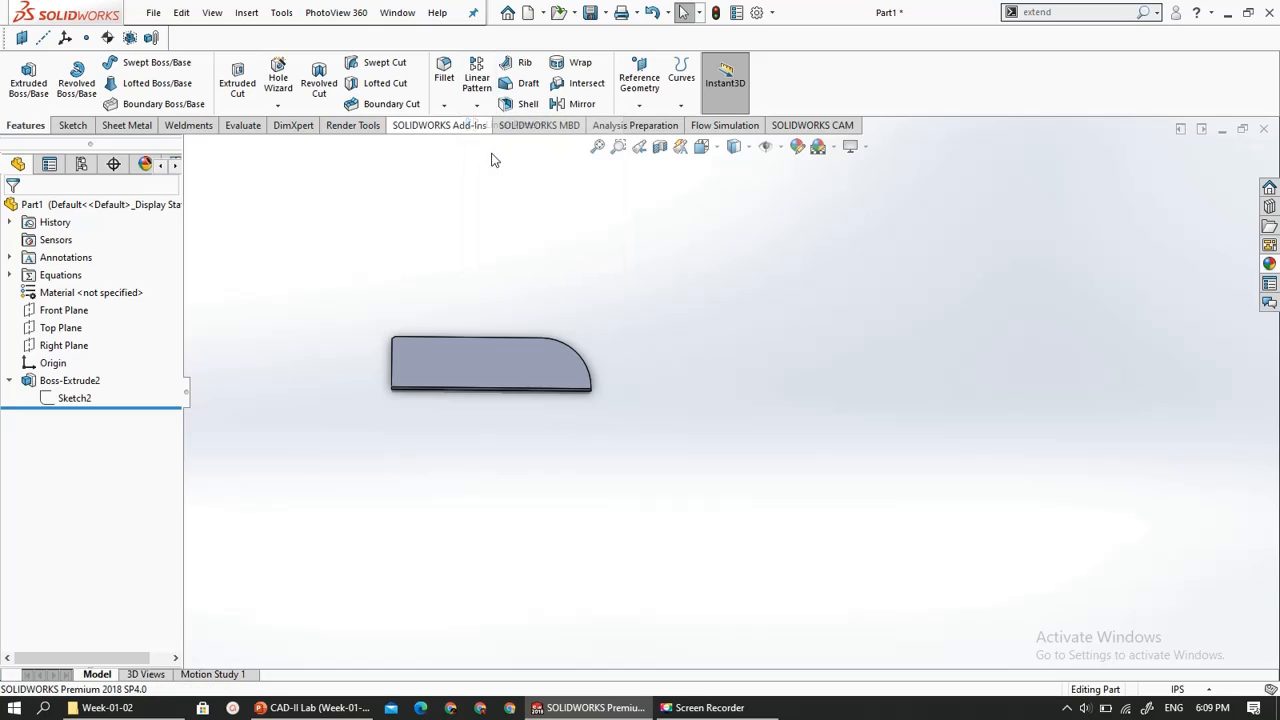
pyautogui.click(472, 370)
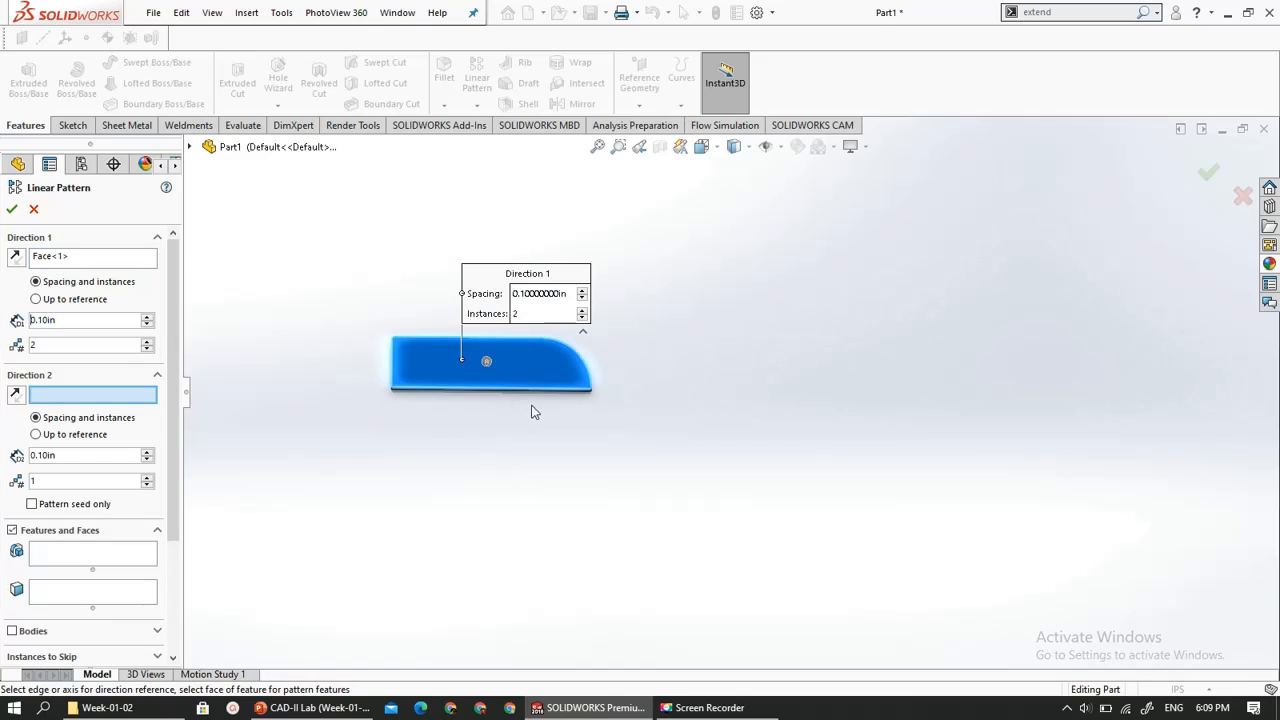
pyautogui.click(480, 389)
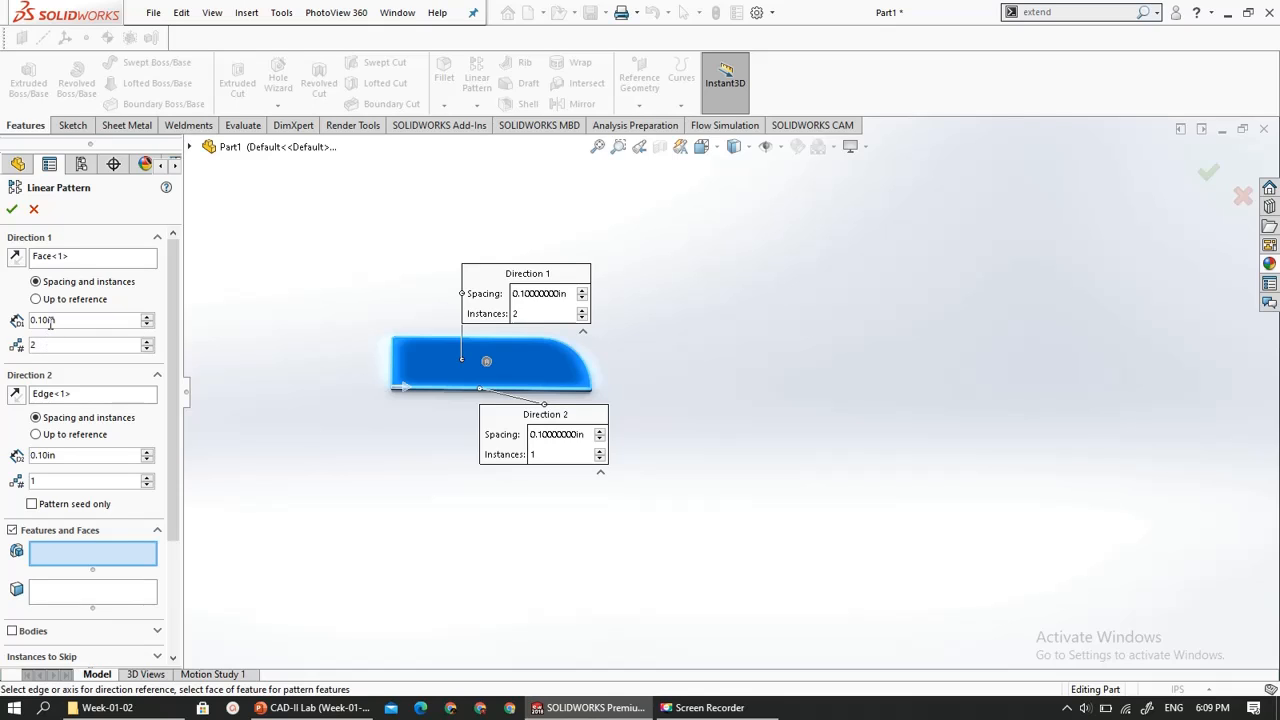
# - Set Direction 1 of the linear pattern to 5 instances with 5 in spacing
pyautogui.moveTo(42, 345); pyautogui.dragTo(2, 354)
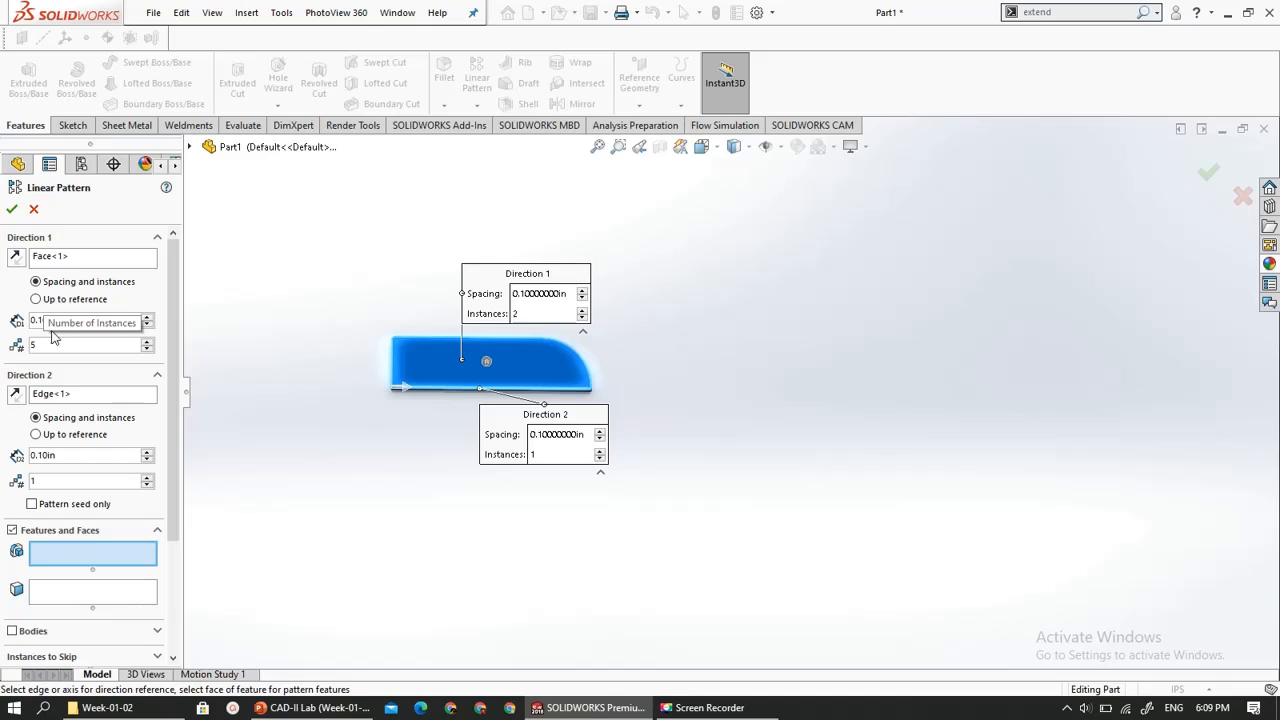
pyautogui.click(45, 321)
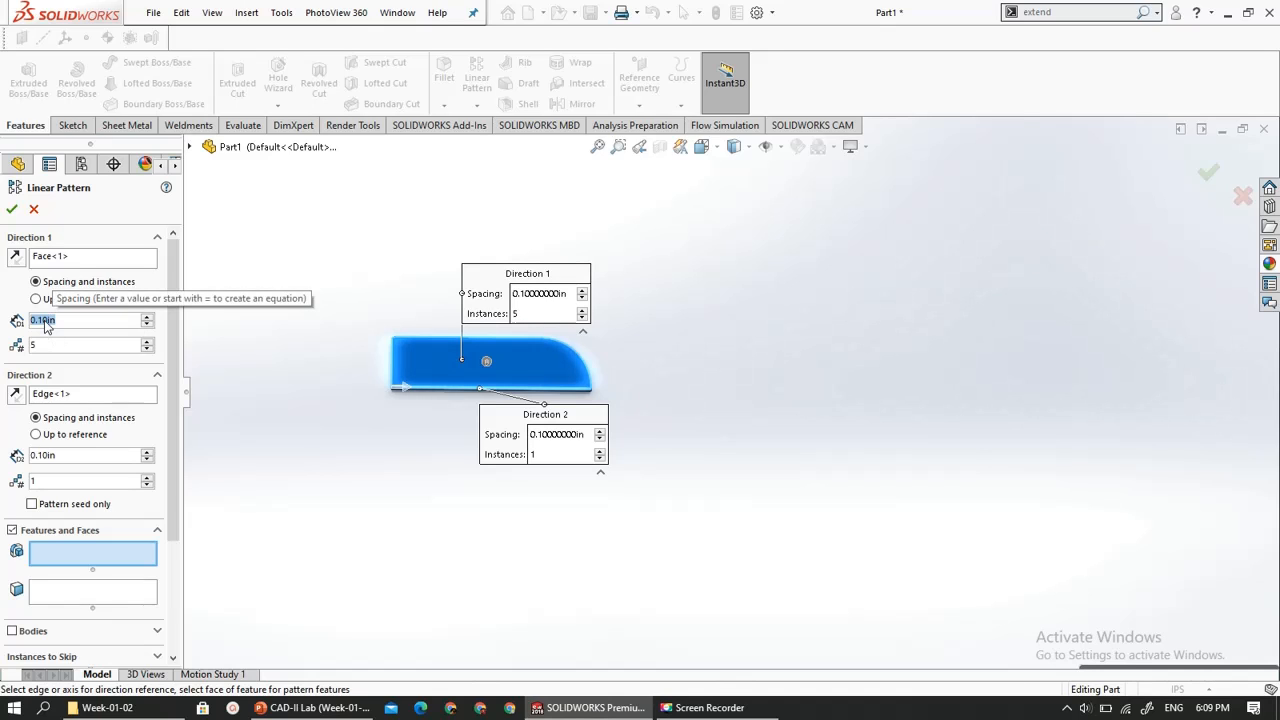
pyautogui.write('5')
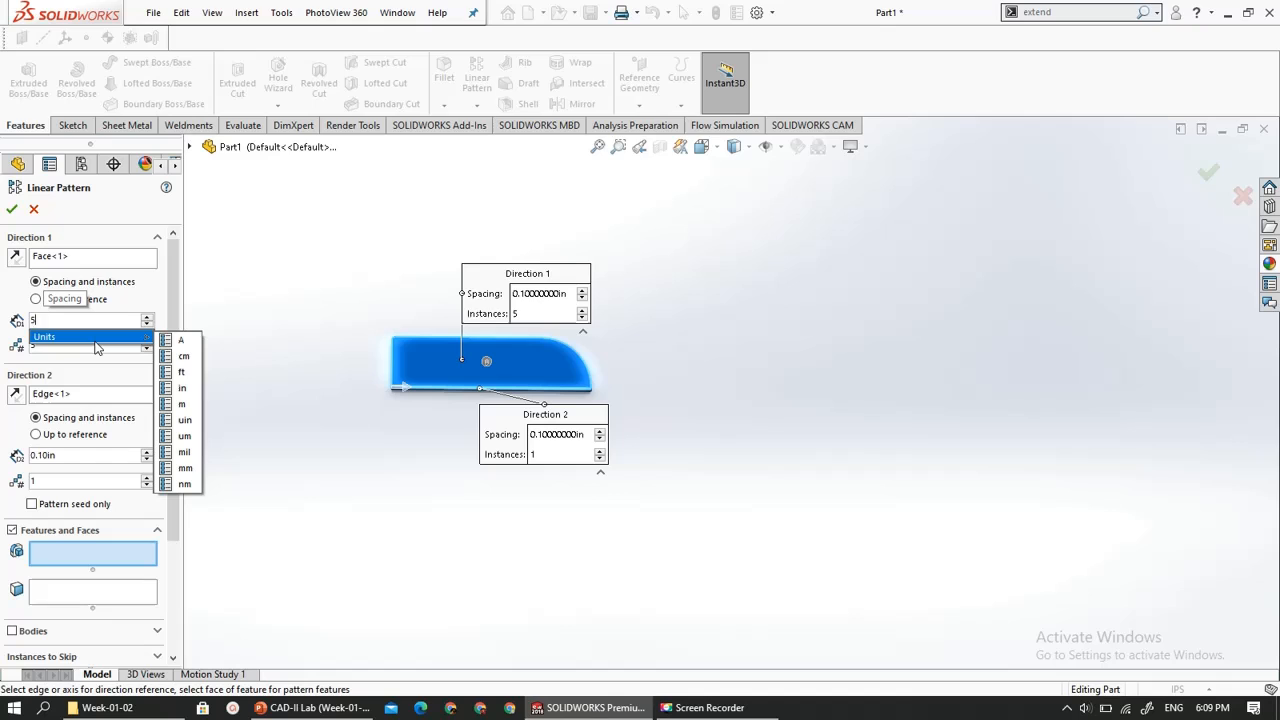
pyautogui.press('Return')
pyautogui.click(78, 365)
# - Switch the linear pattern to pattern bodies and select the extruded plate as the body
pyautogui.scroll(4, 372, 493)
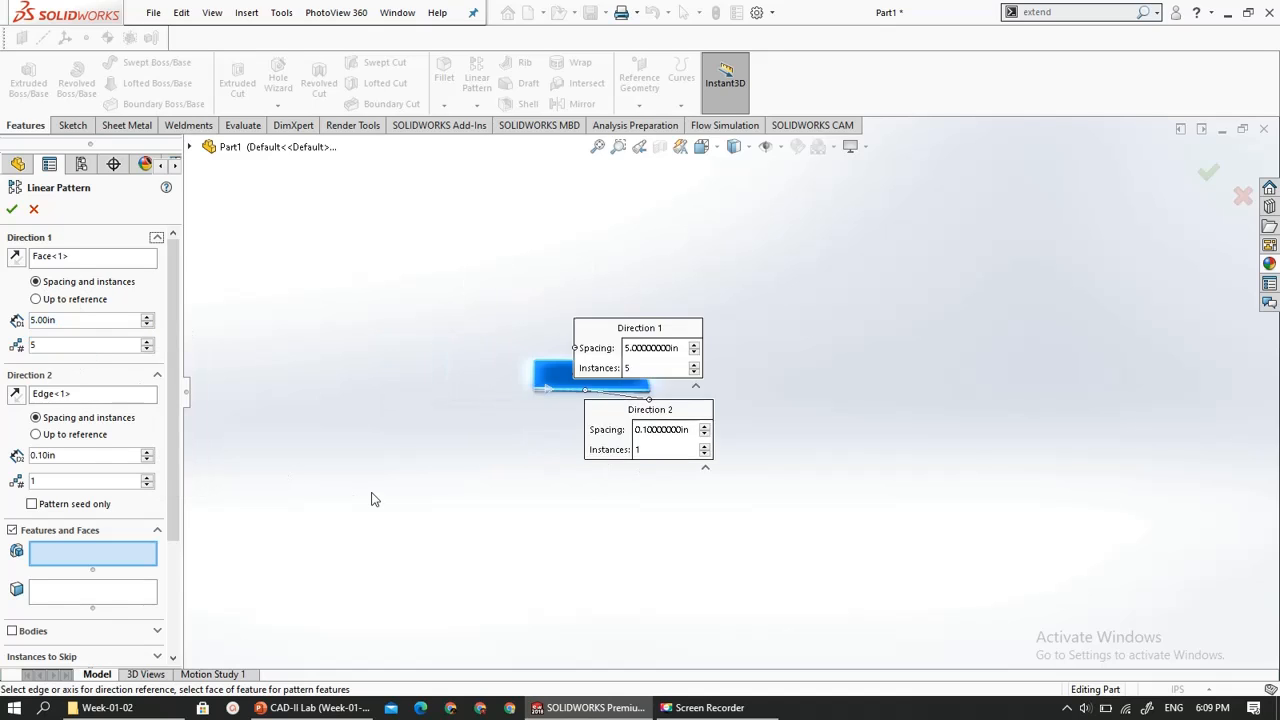
pyautogui.scroll(-4, 812, 466)
pyautogui.scroll(2, 566, 457)
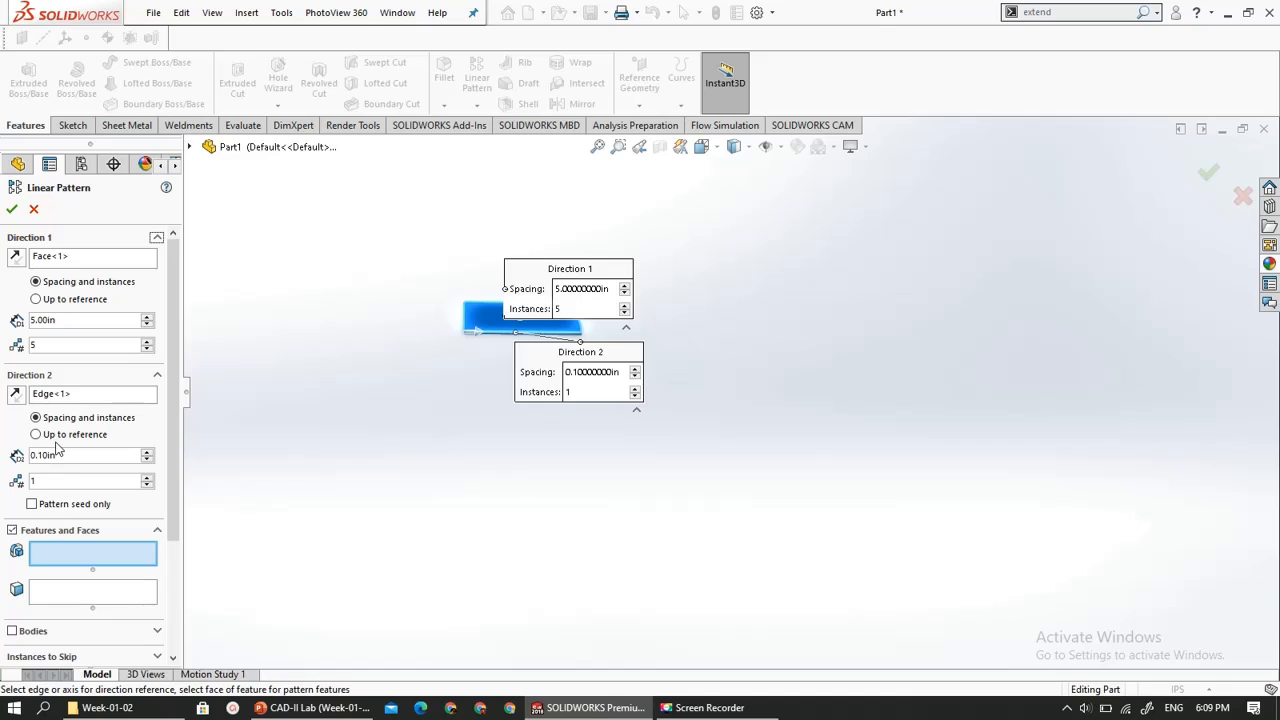
pyautogui.moveTo(169, 404); pyautogui.dragTo(168, 513)
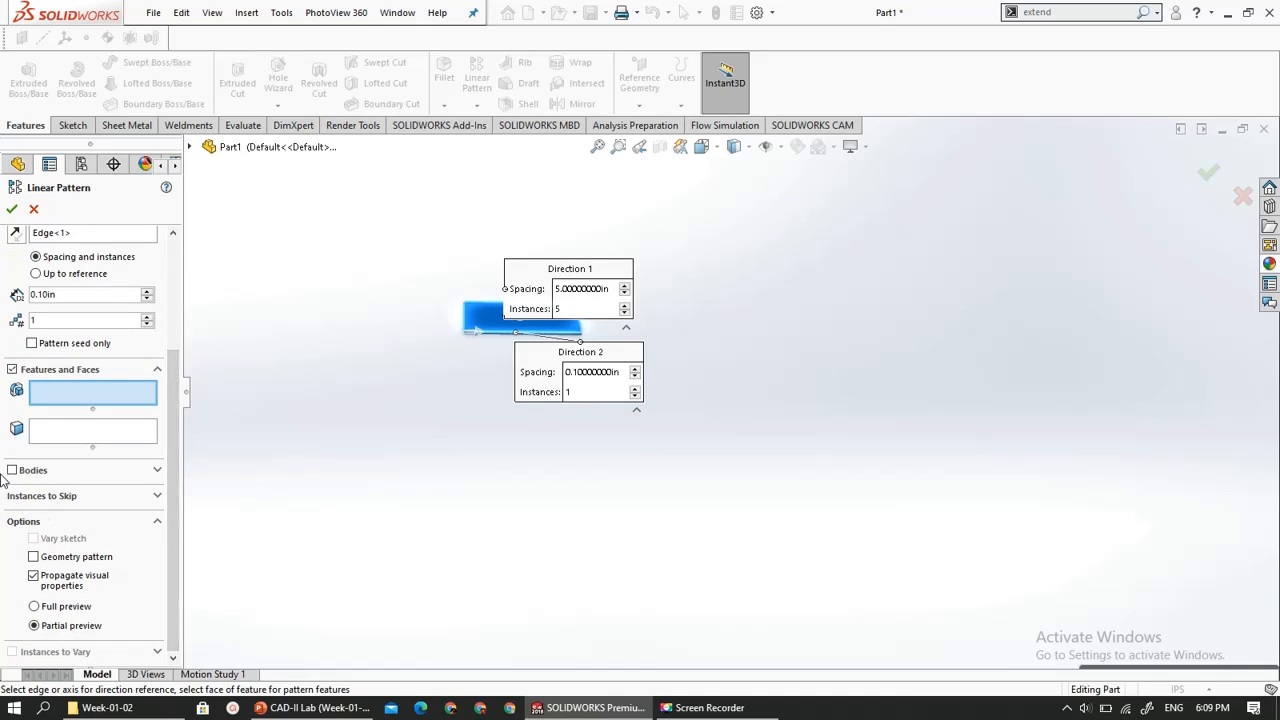
pyautogui.click(38, 471)
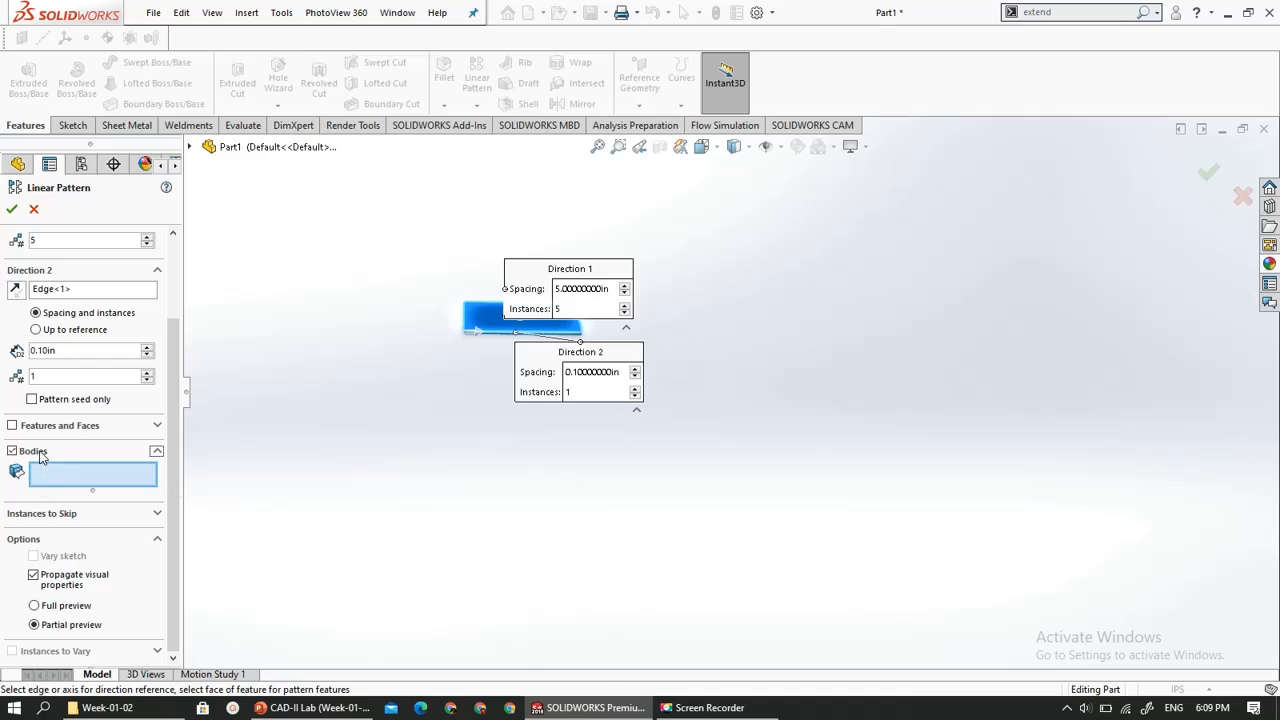
pyautogui.click(488, 330)
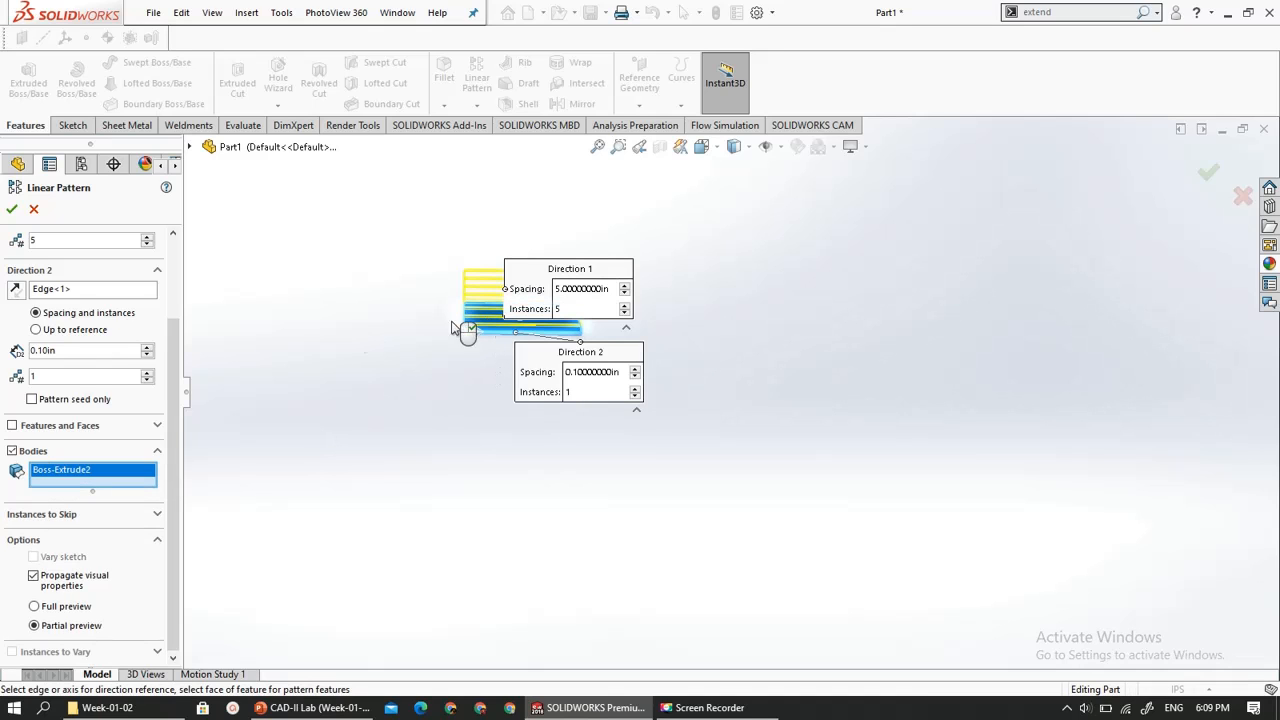
# - Replace the face reference of Direction 1 with the plate's long lower edge so the copies run lengthwise
pyautogui.scroll(-8, 560, 295)
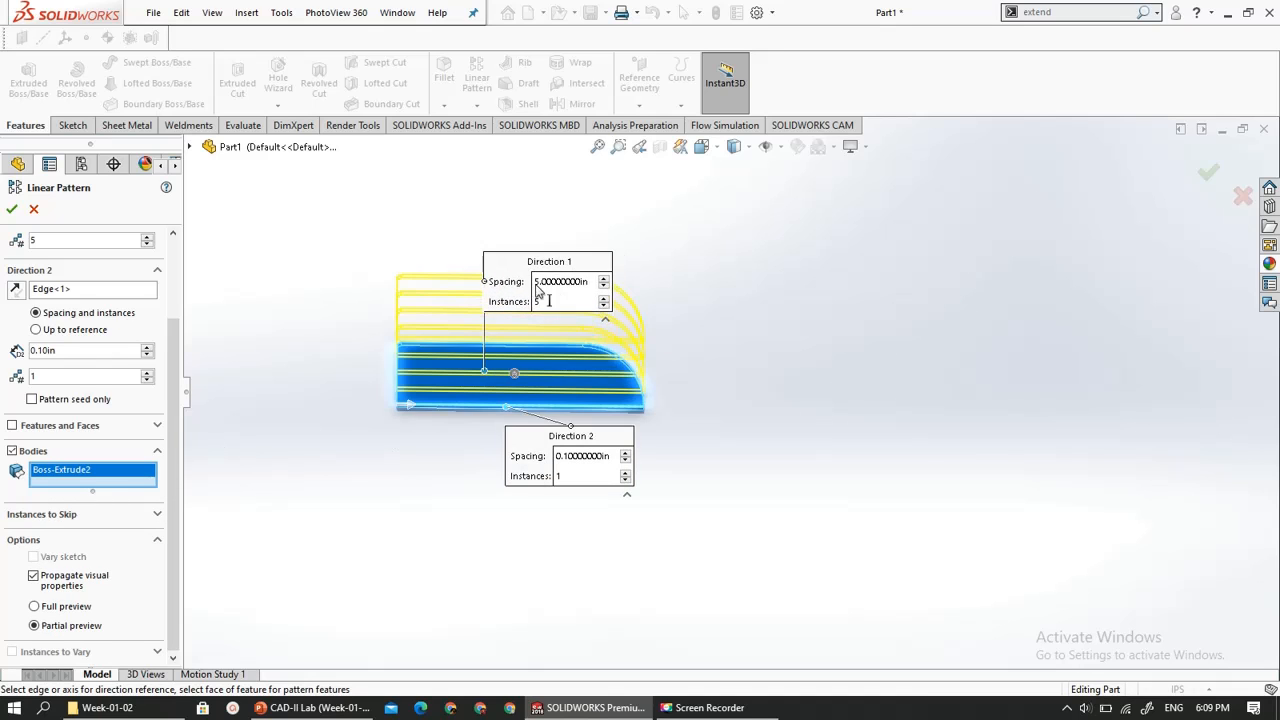
pyautogui.scroll(8, 535, 293)
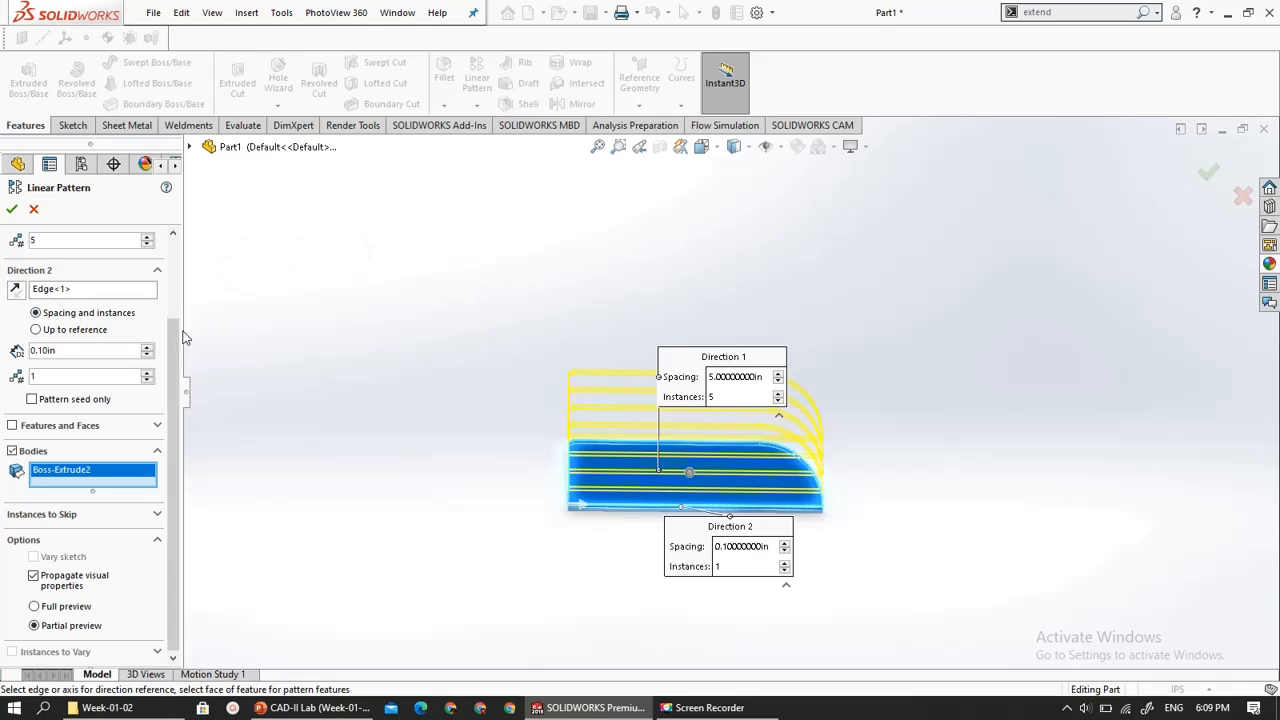
pyautogui.scroll(3, 173, 314)
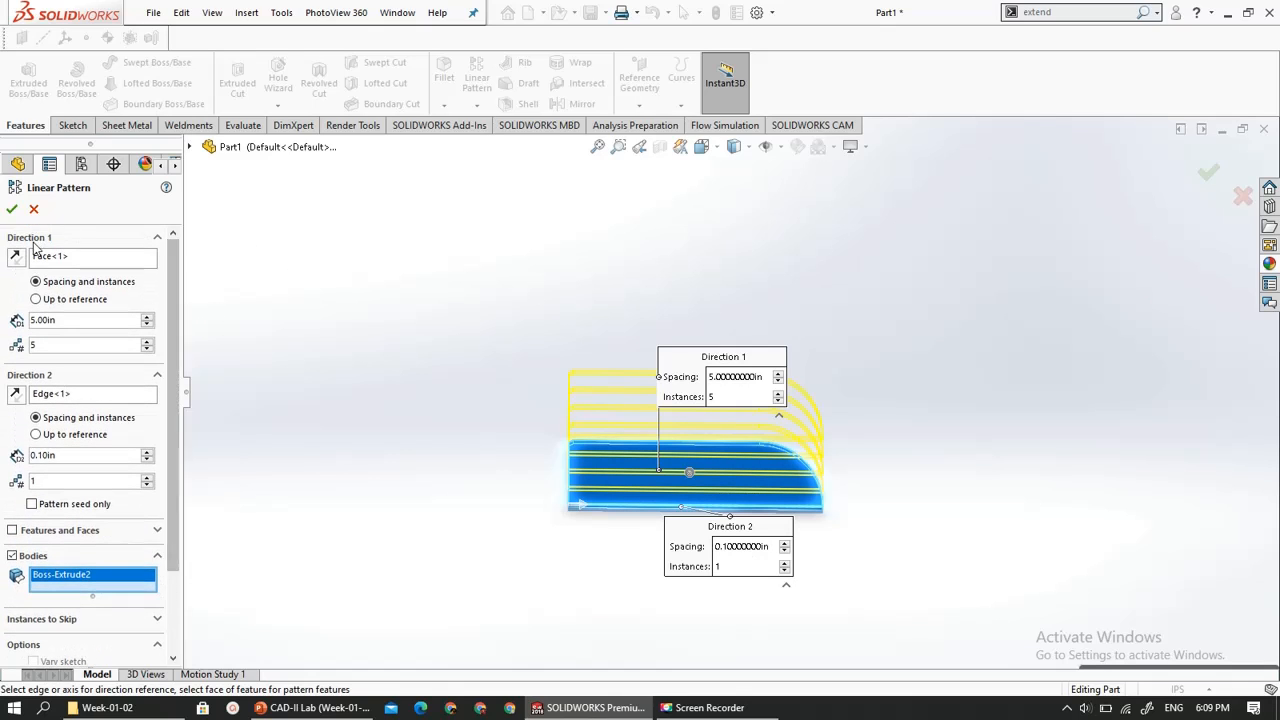
pyautogui.click(16, 257)
pyautogui.click(16, 257)
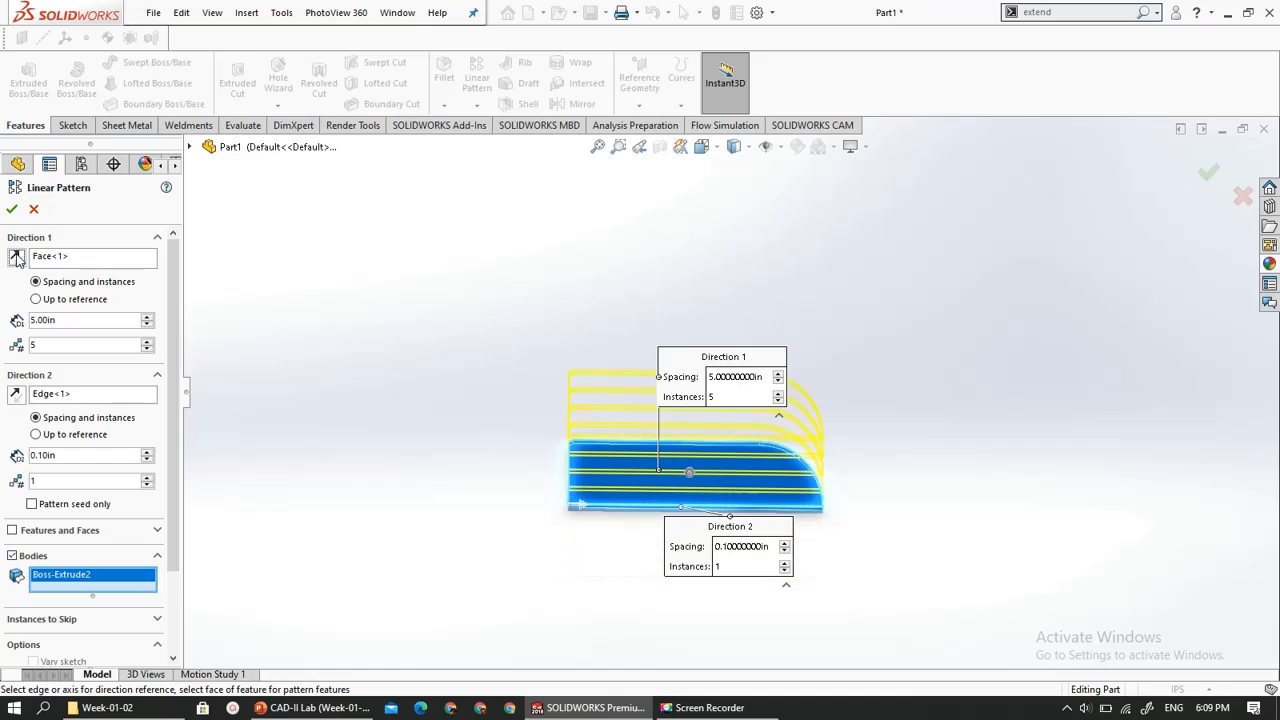
pyautogui.click(88, 257)
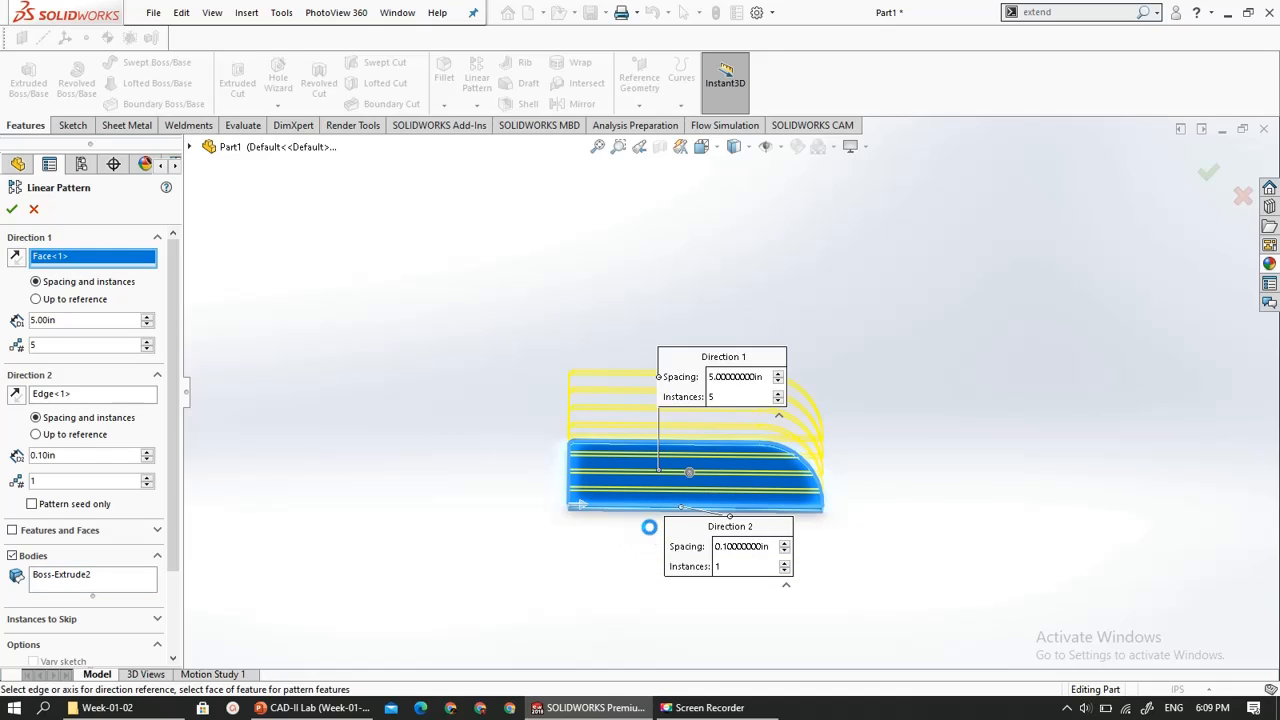
pyautogui.press('Delete')
pyautogui.scroll(-6, 660, 532)
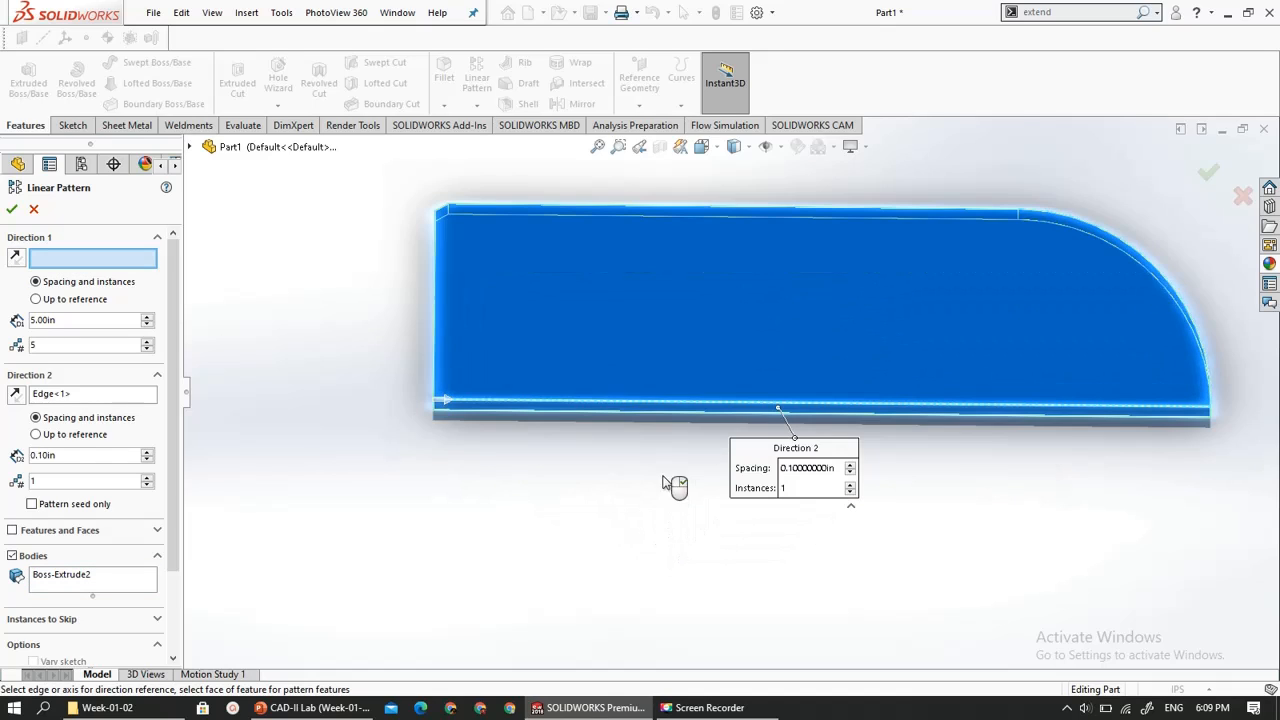
pyautogui.click(665, 413)
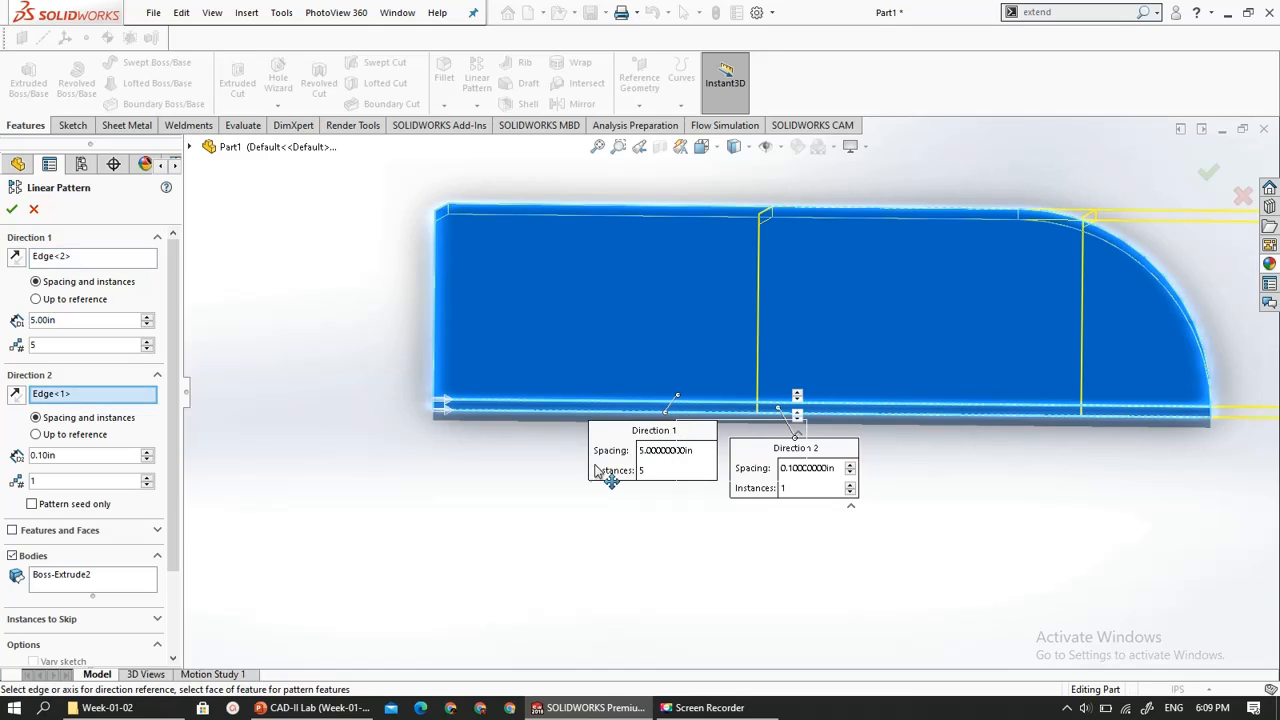
# - Accept the linear pattern of the plate, choosing to proceed with parallel directions
pyautogui.scroll(6, 600, 480)
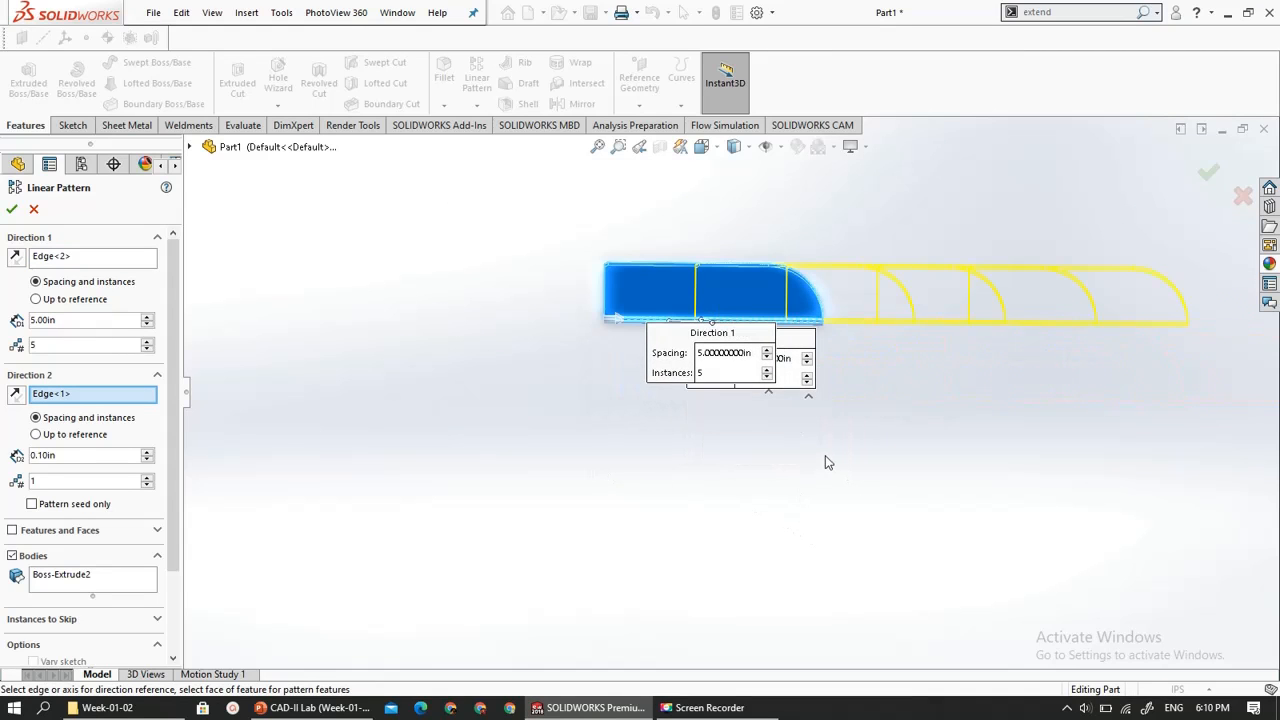
pyautogui.click(13, 209)
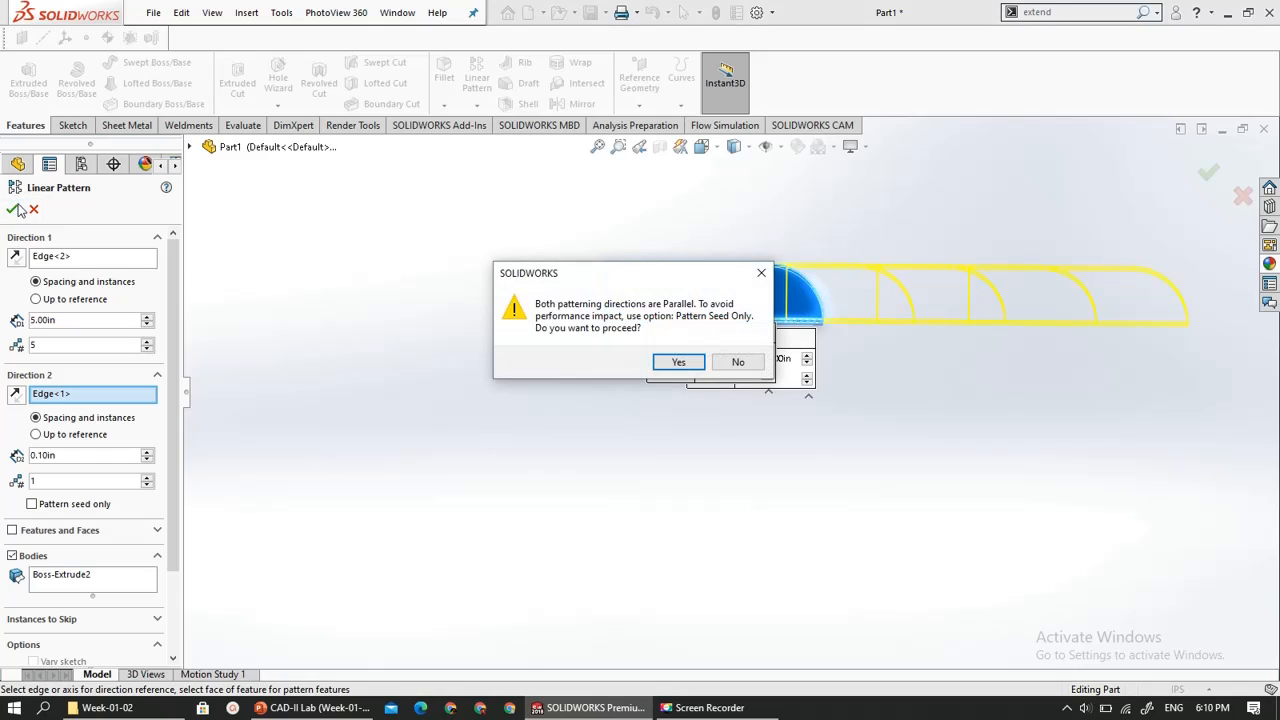
pyautogui.click(672, 366)
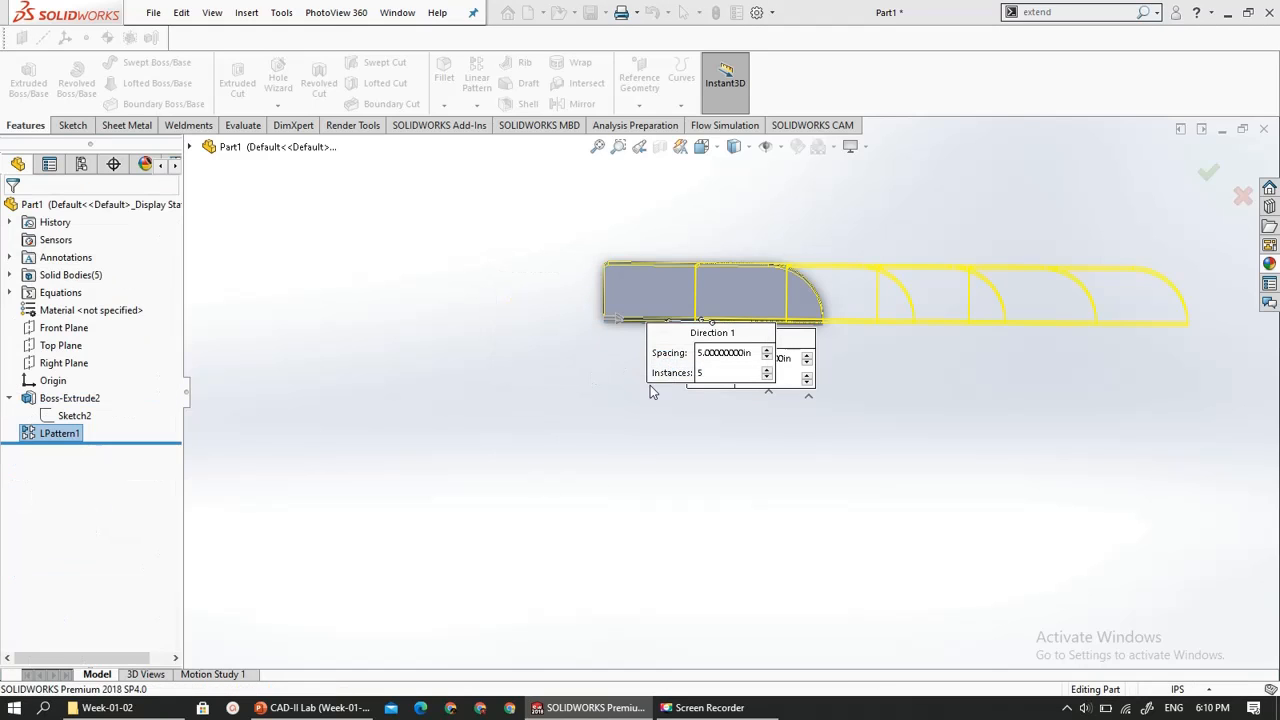
pyautogui.scroll(-2, 875, 304)
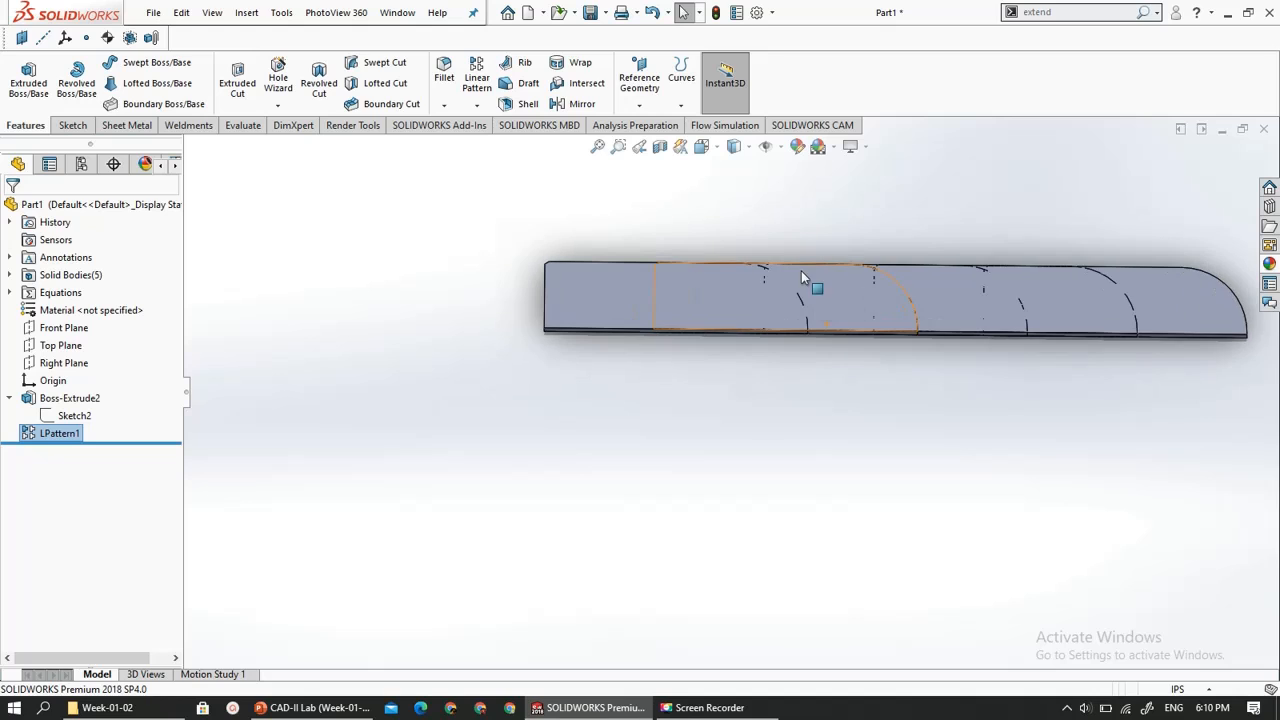
pyautogui.scroll(1, 726, 386)
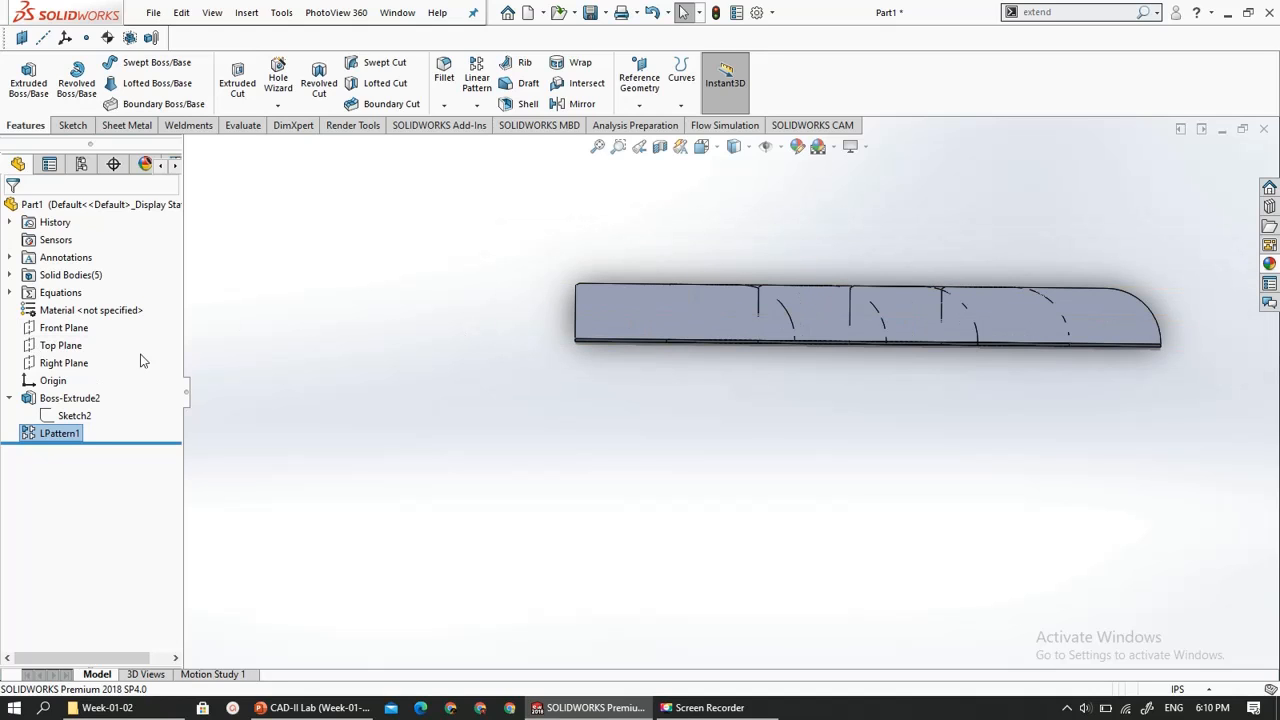
# - Reopen the plate's linear pattern to examine its Instances to Skip and Features and Faces options, and accept it without changes
pyautogui.rightClick(71, 436)
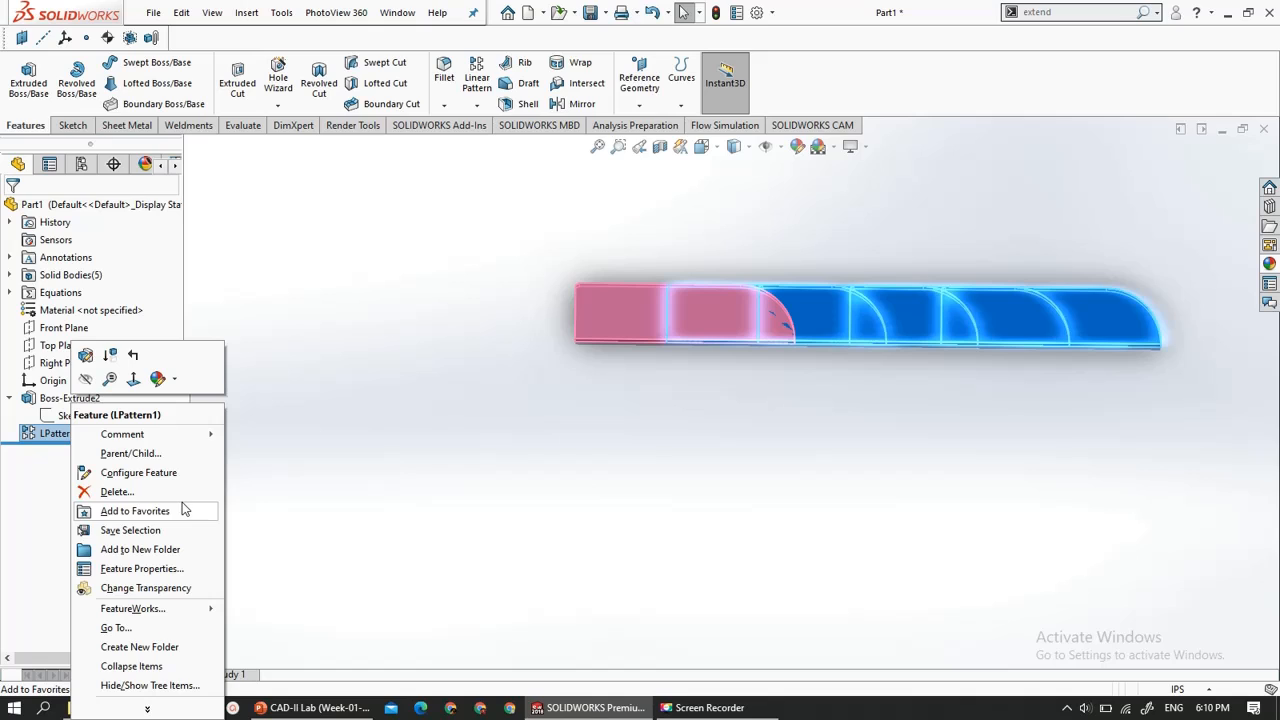
pyautogui.click(147, 710)
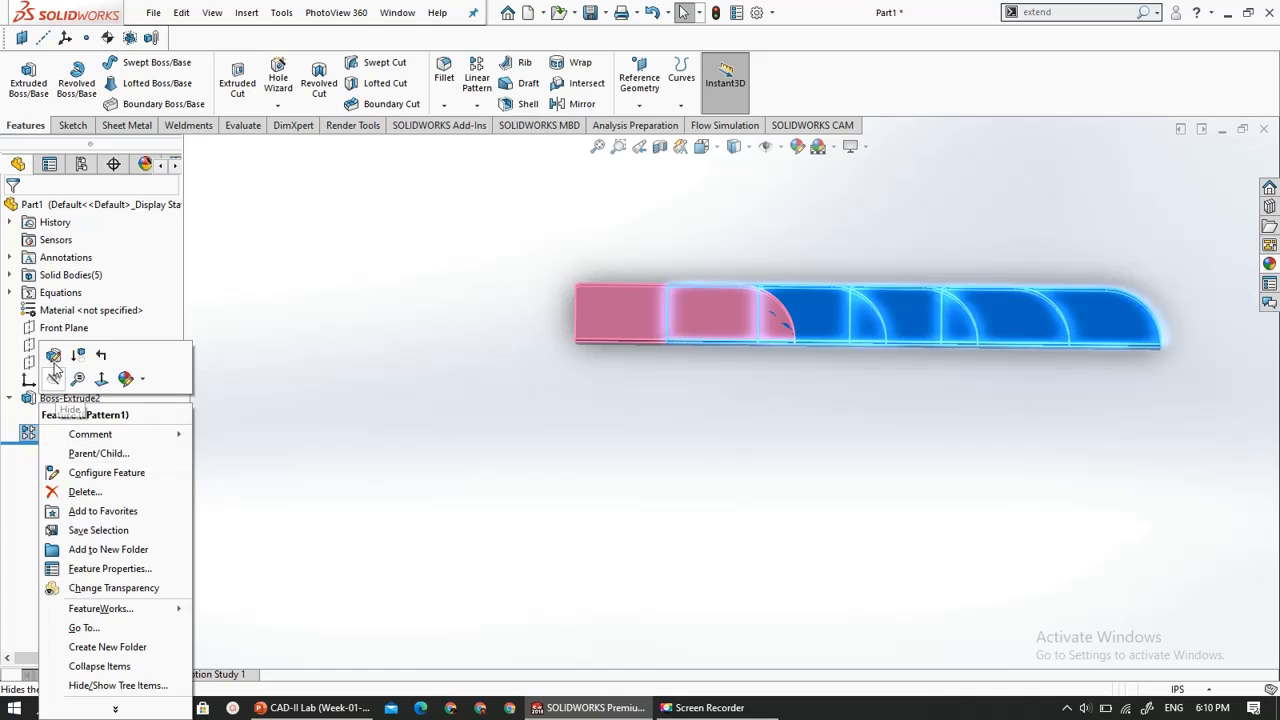
pyautogui.click(52, 357)
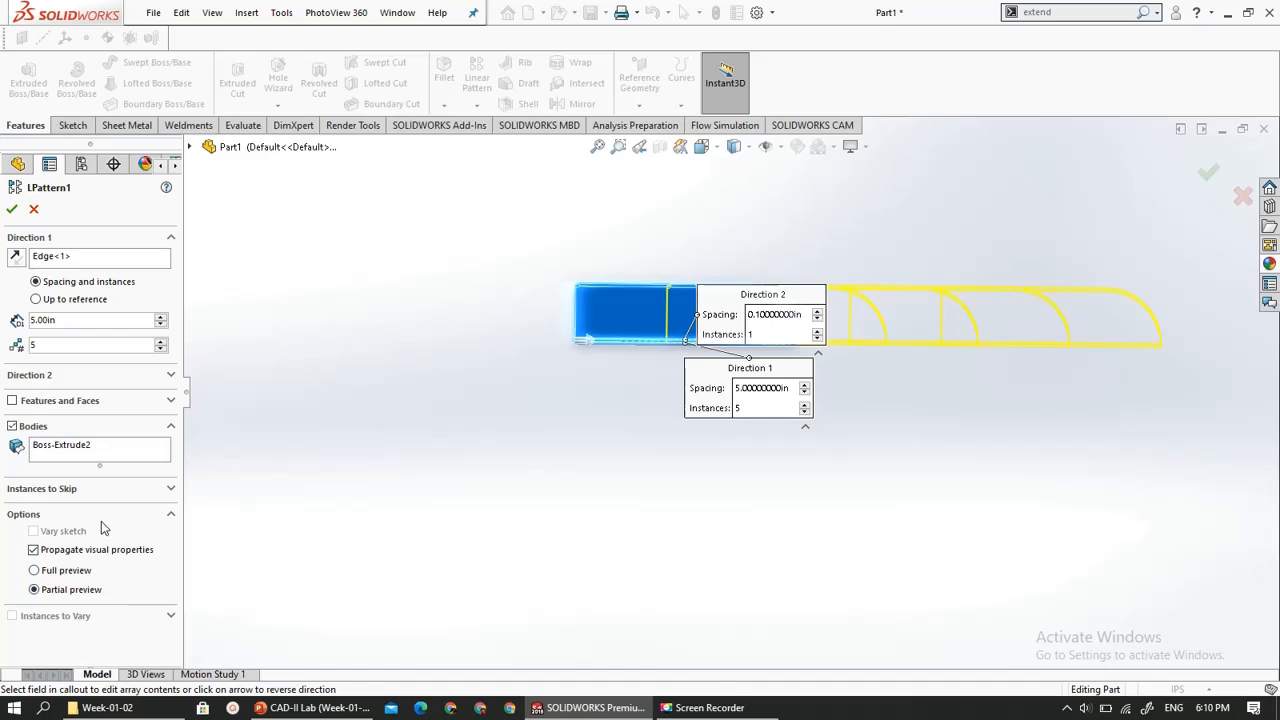
pyautogui.click(163, 490)
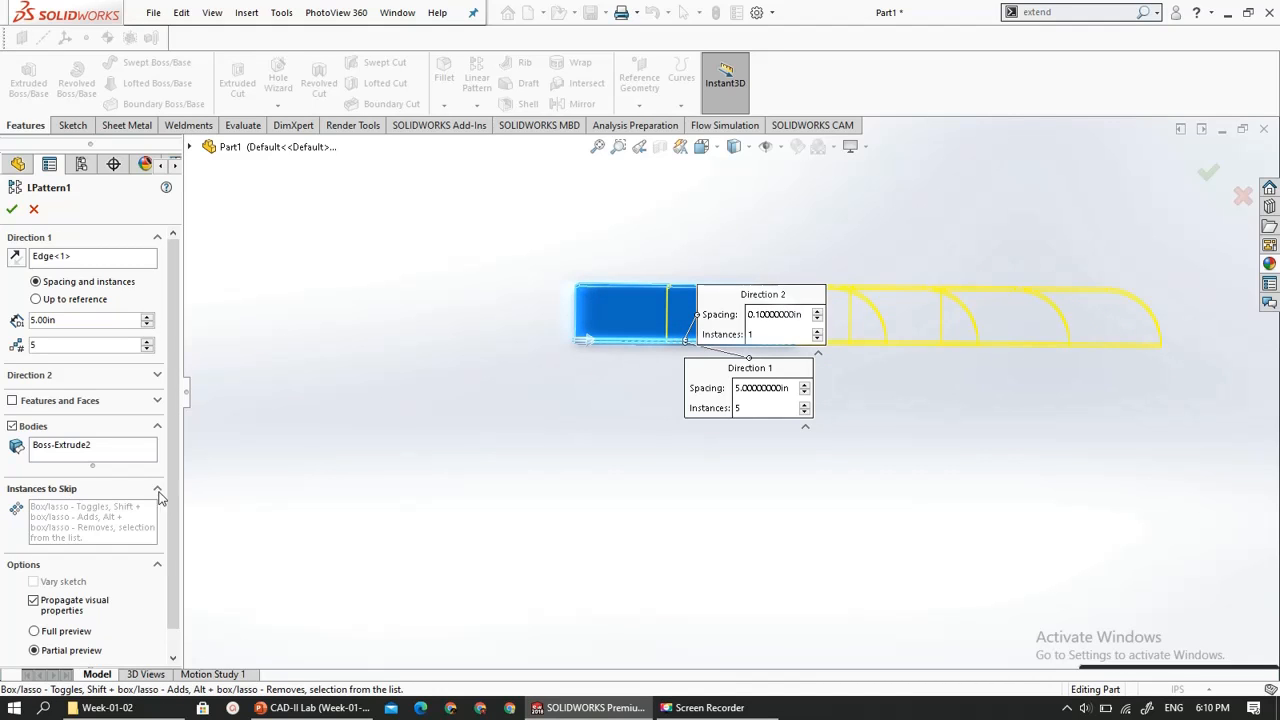
pyautogui.click(158, 490)
pyautogui.click(169, 405)
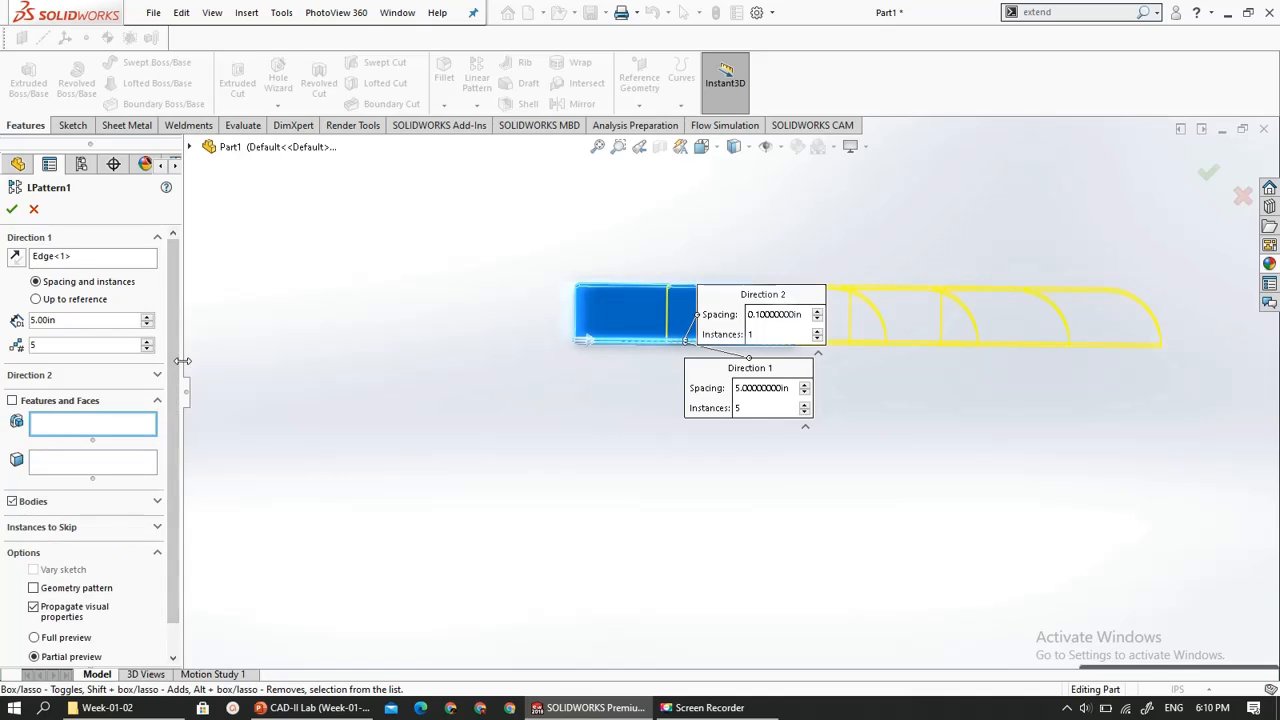
pyautogui.scroll(-1, 176, 420)
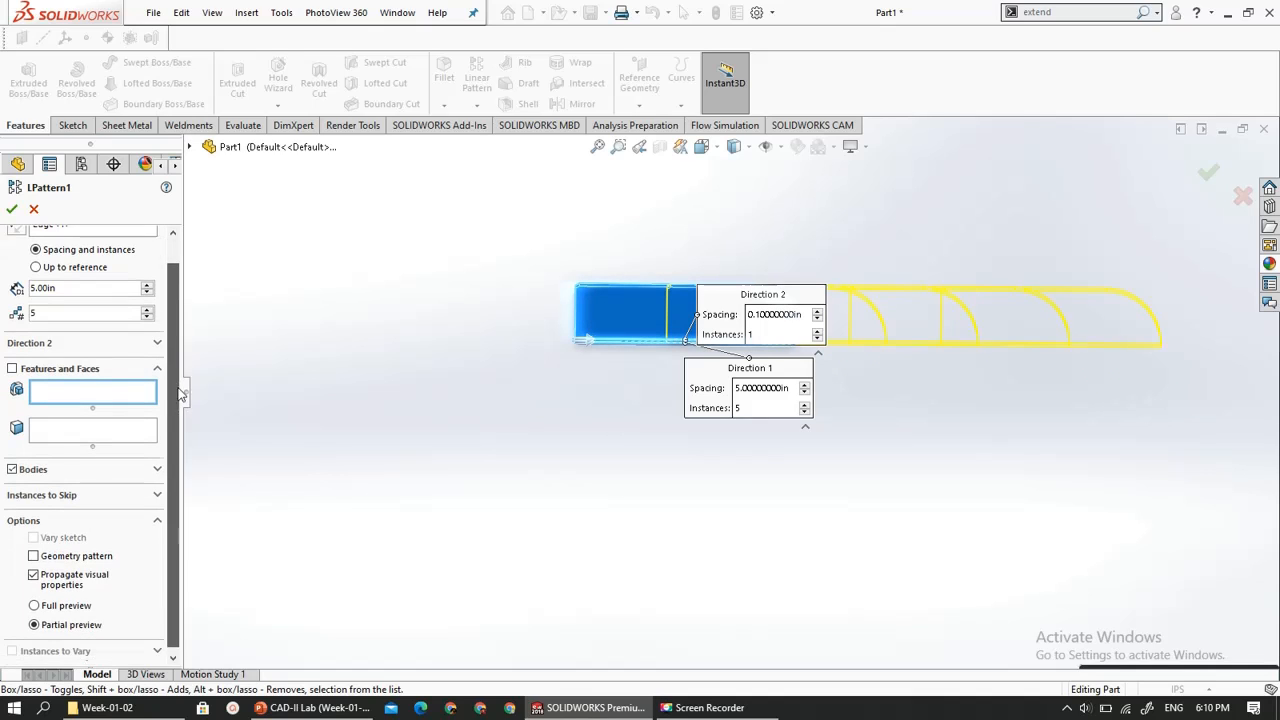
pyautogui.click(12, 209)
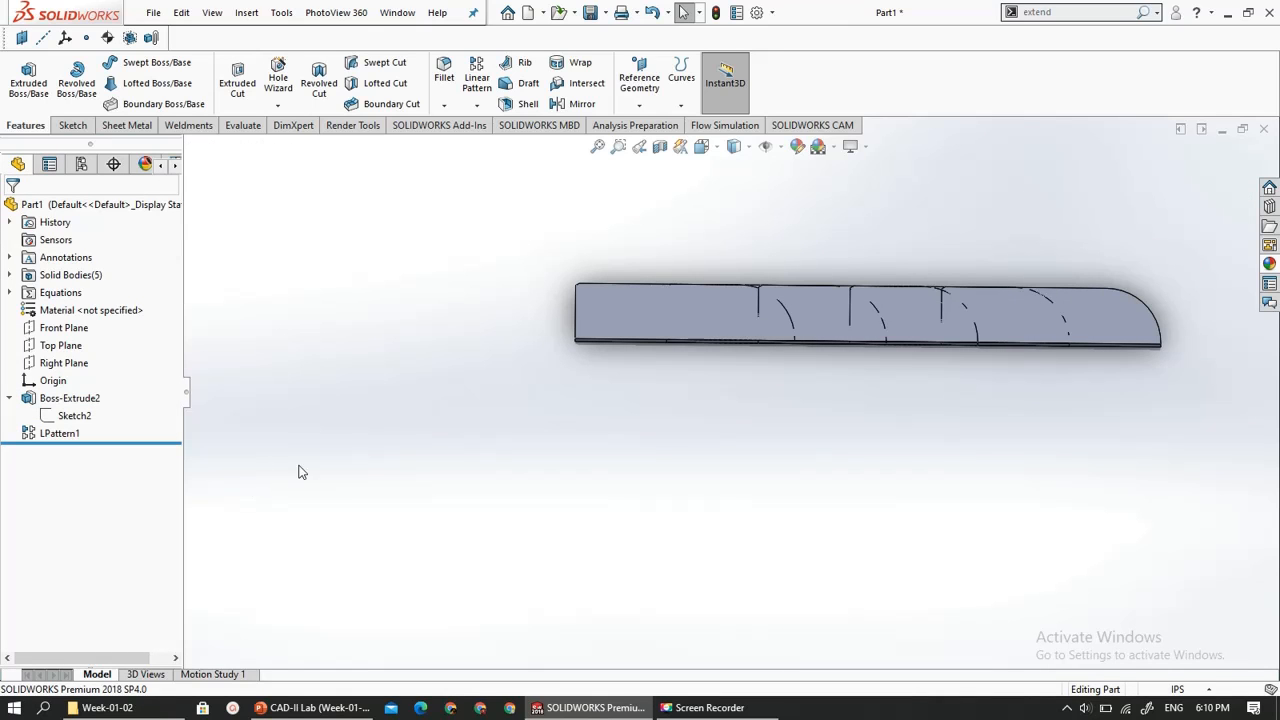
# - Switch to PowerPoint to review the Basic Part Modelling slide, and return to SOLIDWORKS
pyautogui.click(295, 708)
pyautogui.scroll(-1, 358, 557)
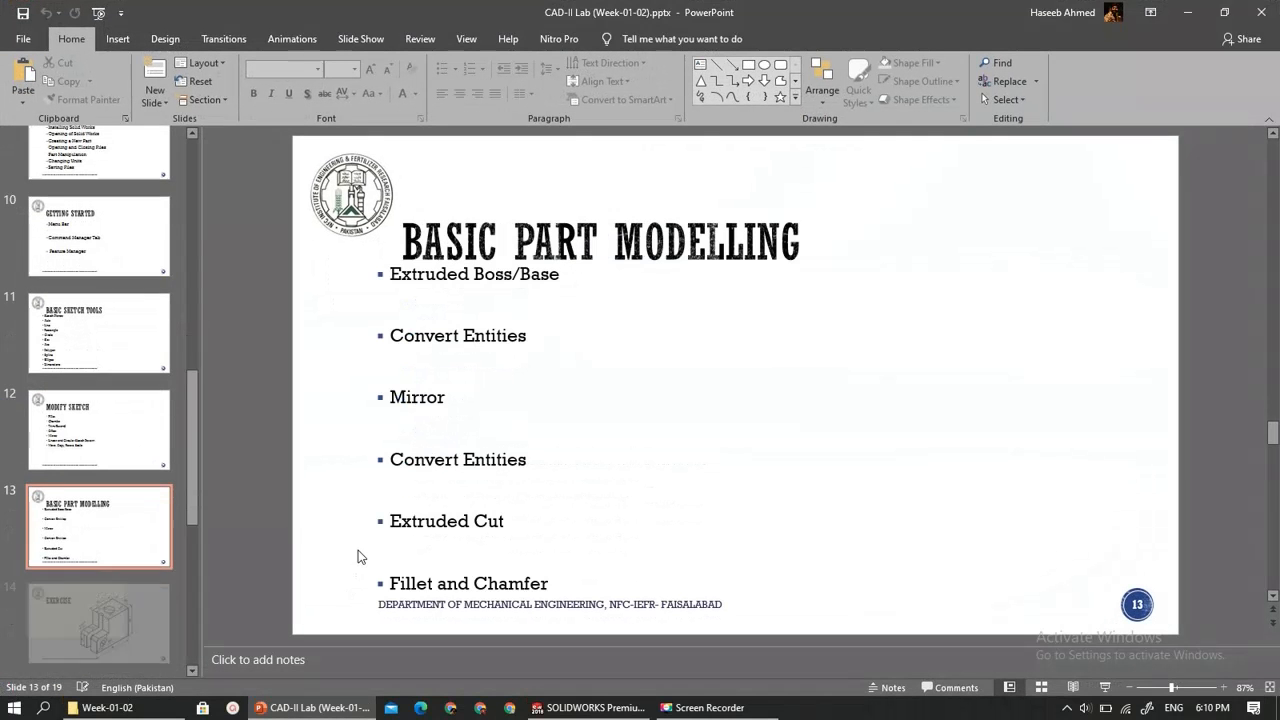
pyautogui.scroll(1, 358, 557)
pyautogui.scroll(-1, 358, 557)
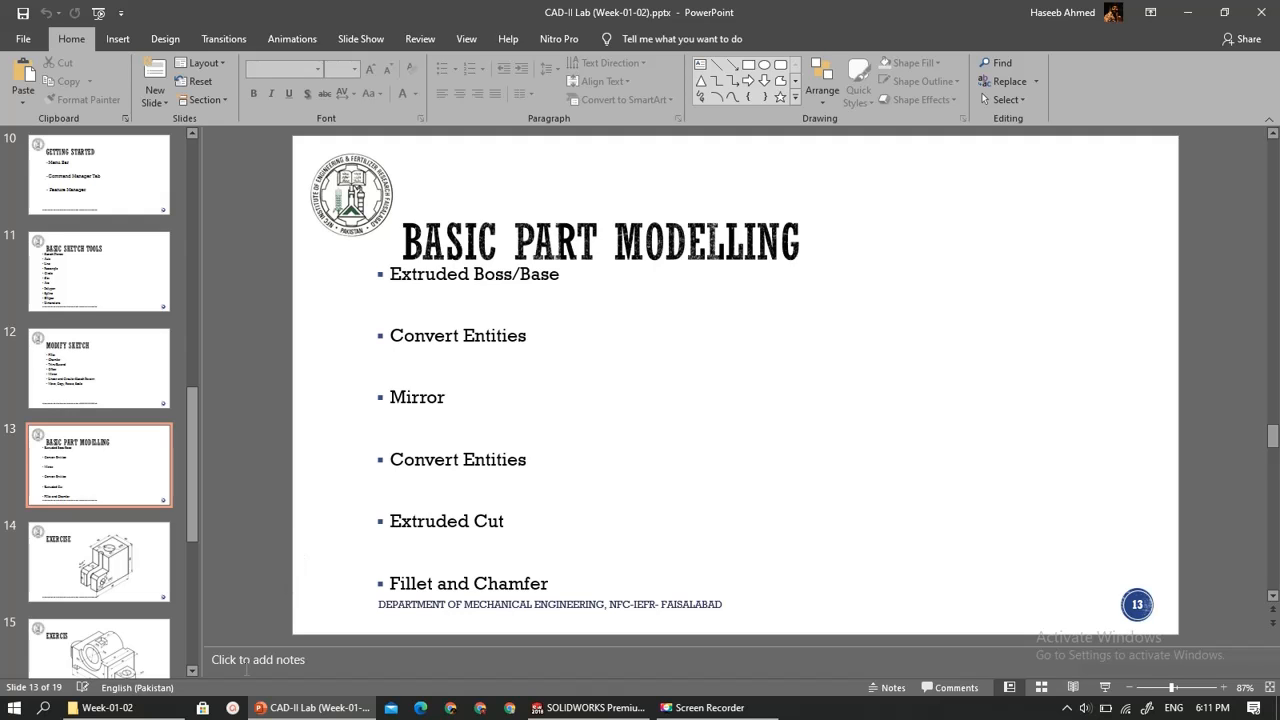
pyautogui.click(590, 707)
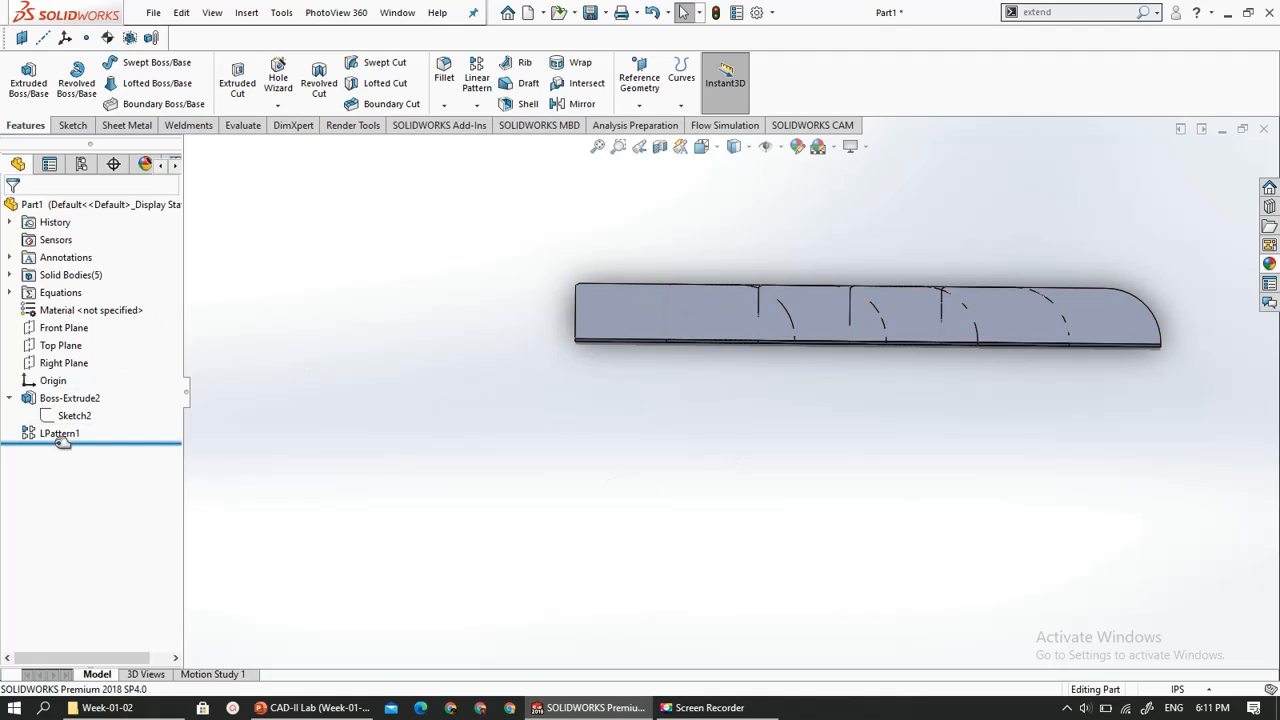
# - Roll the model history back to before the linear pattern, leaving only the single extruded plate active
pyautogui.moveTo(62, 442); pyautogui.dragTo(62, 424)
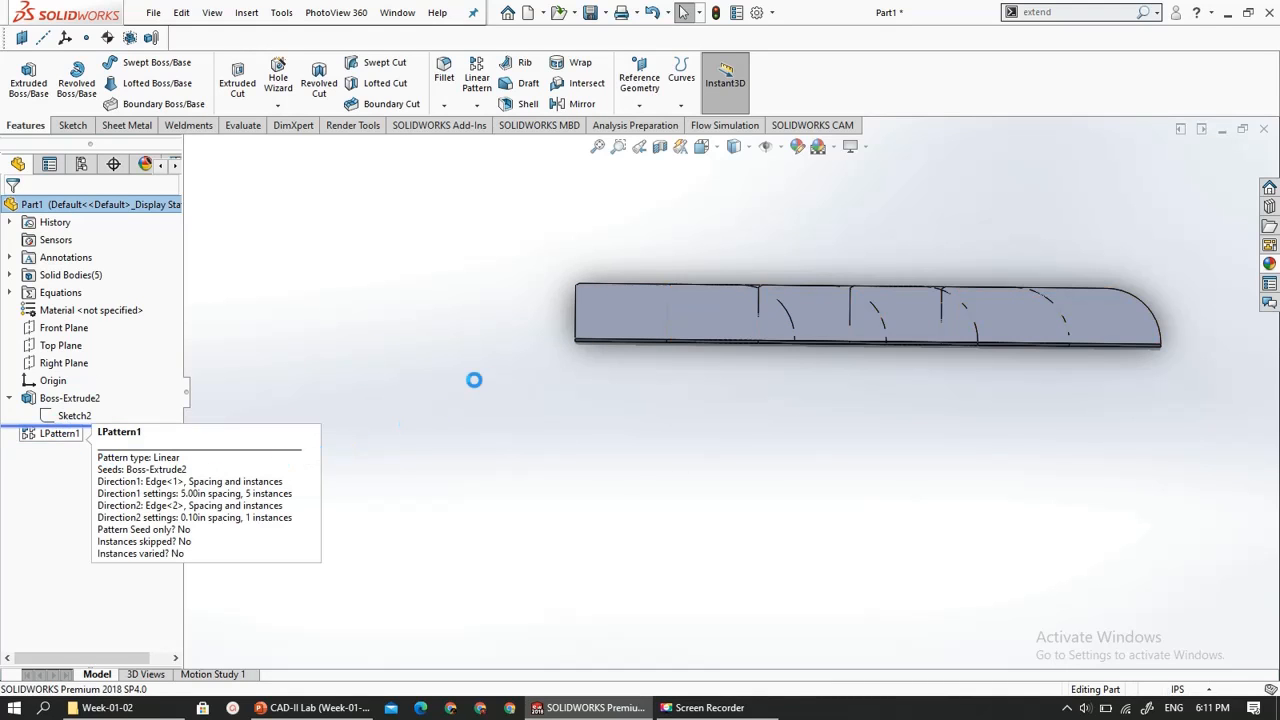
pyautogui.scroll(-6, 836, 320)
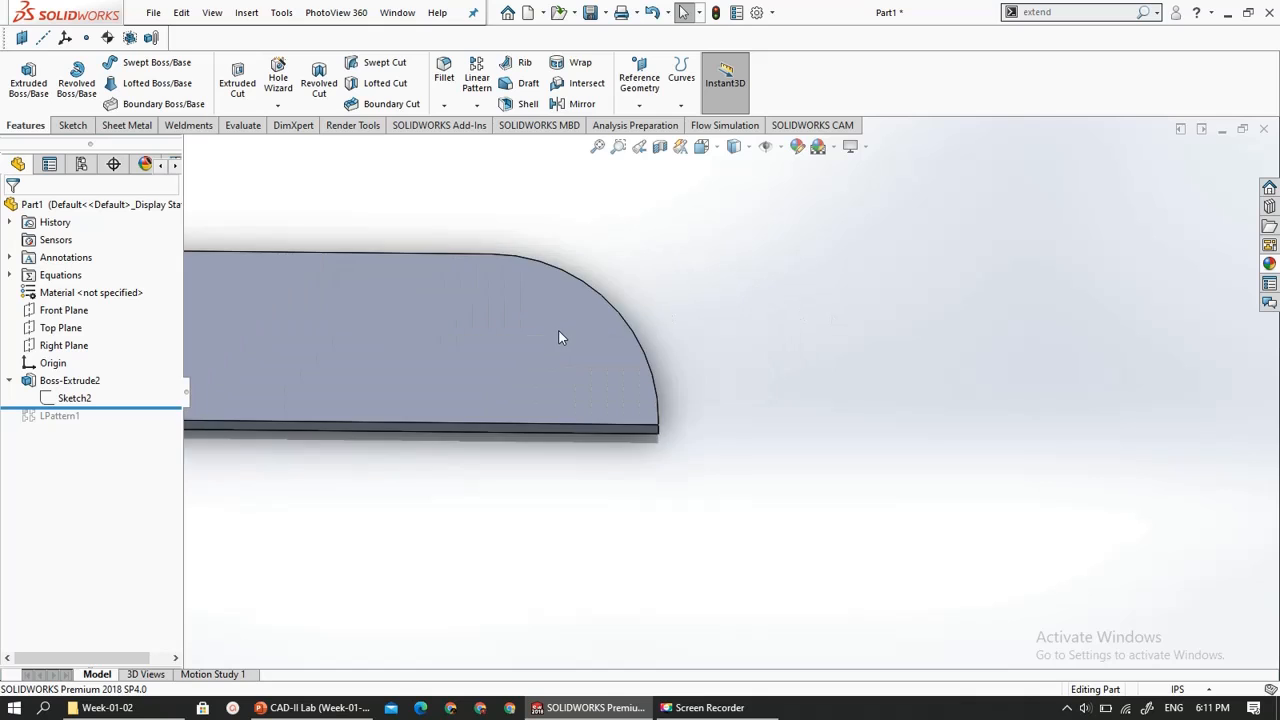
pyautogui.scroll(7, 559, 333)
pyautogui.scroll(-4, 440, 292)
pyautogui.scroll(-2, 990, 476)
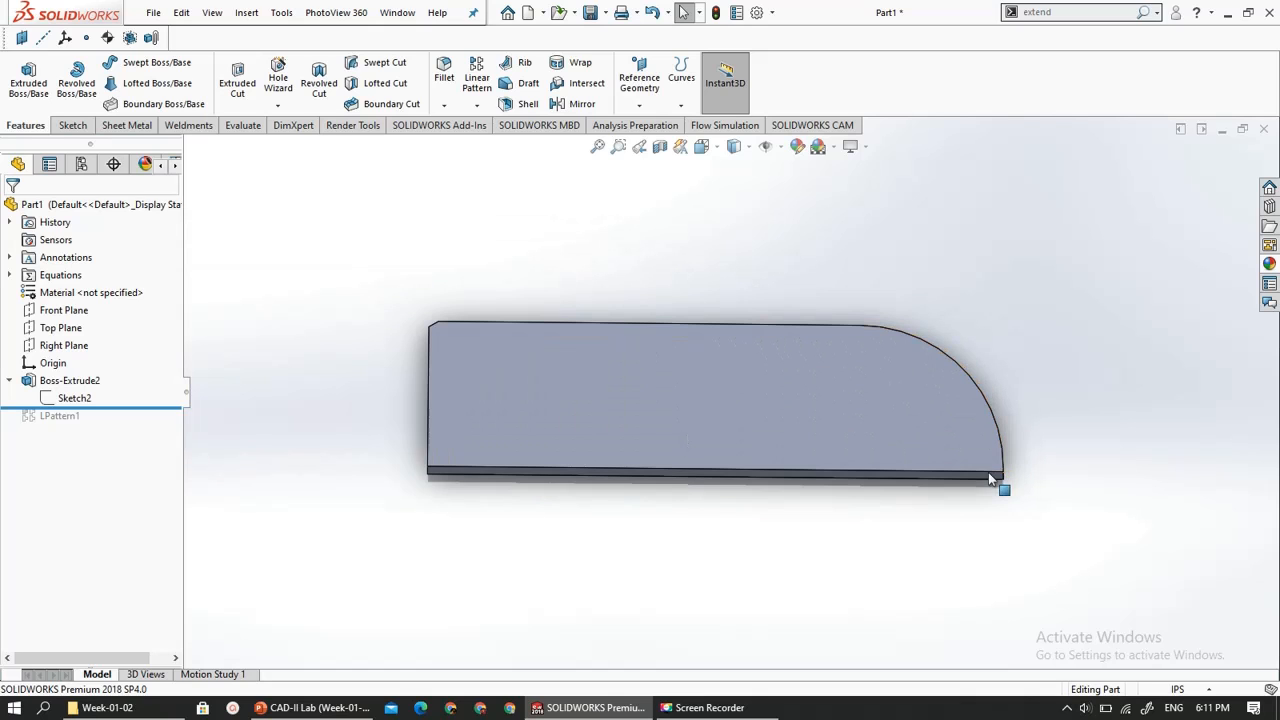
# - Start a new sketch on the plate's top face, viewed straight from above
pyautogui.click(541, 367)
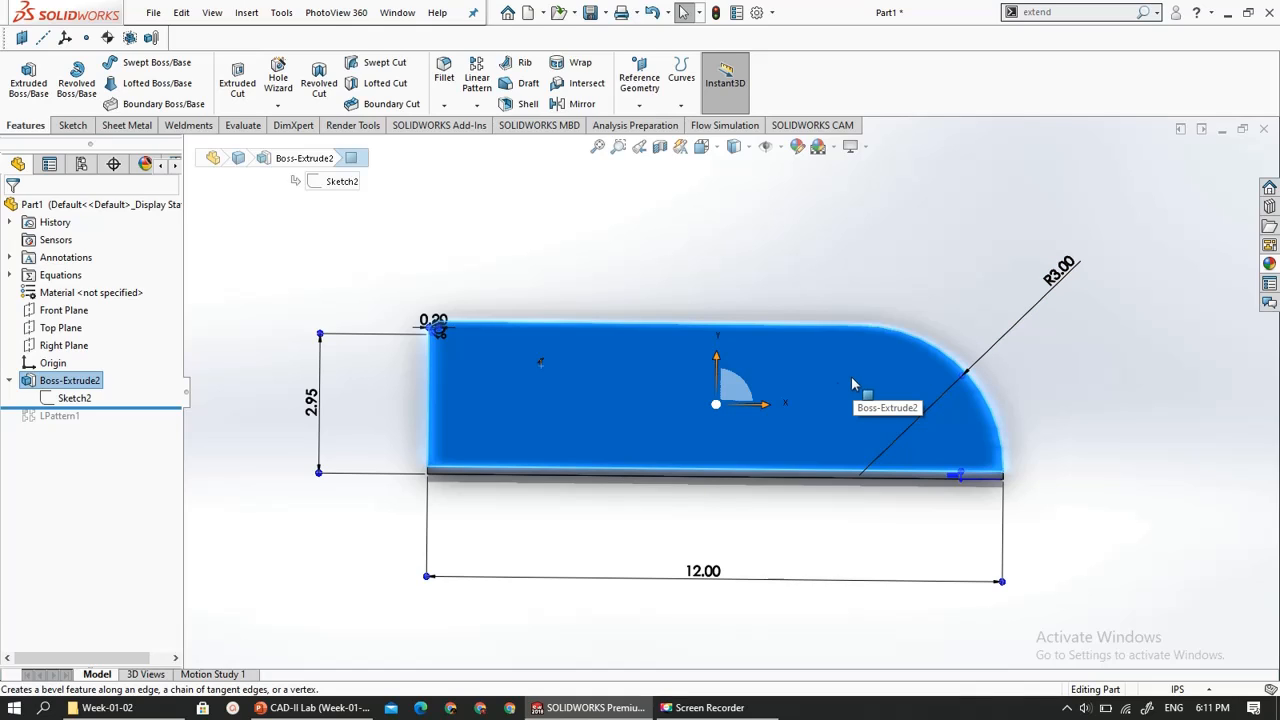
pyautogui.rightClick(65, 388)
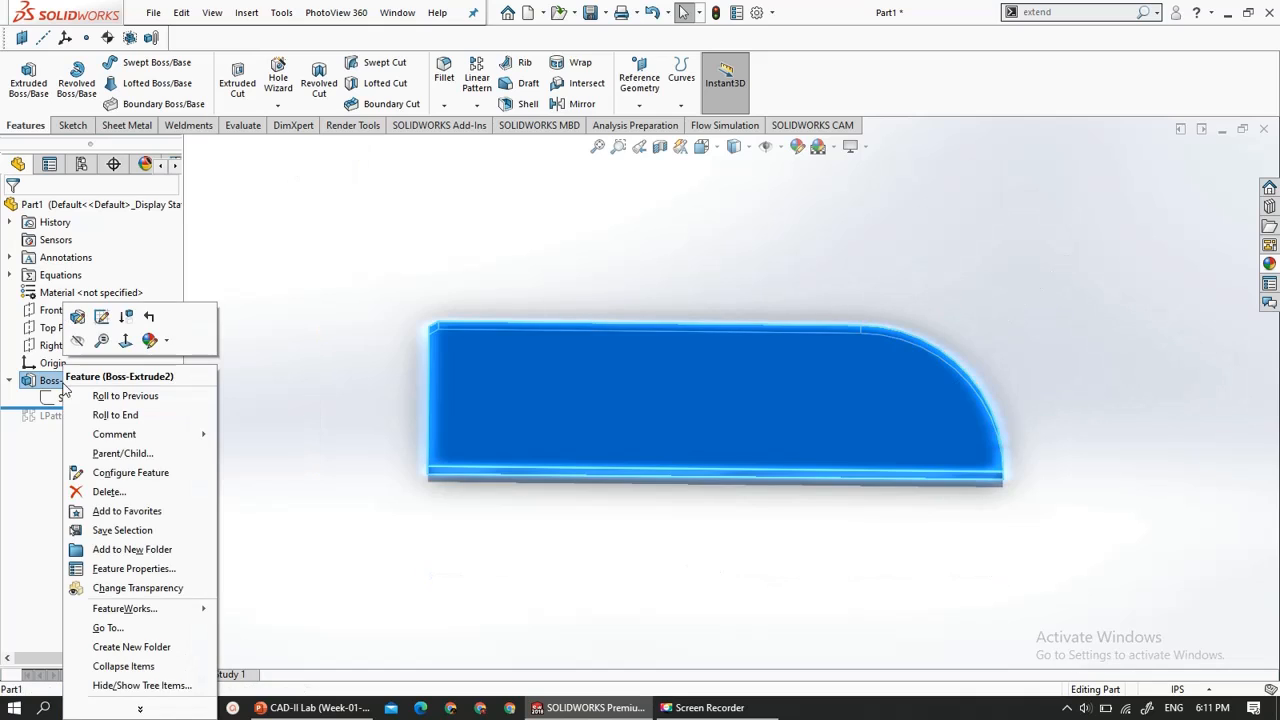
pyautogui.click(121, 317)
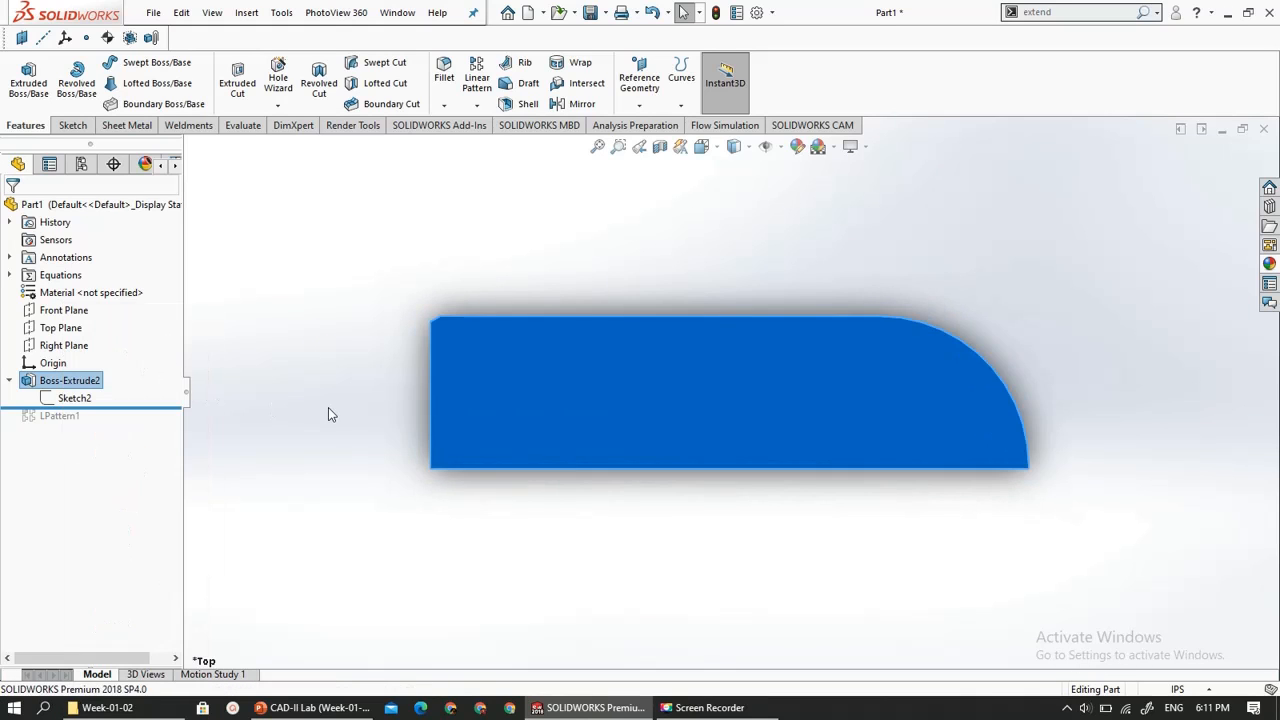
pyautogui.click(553, 382)
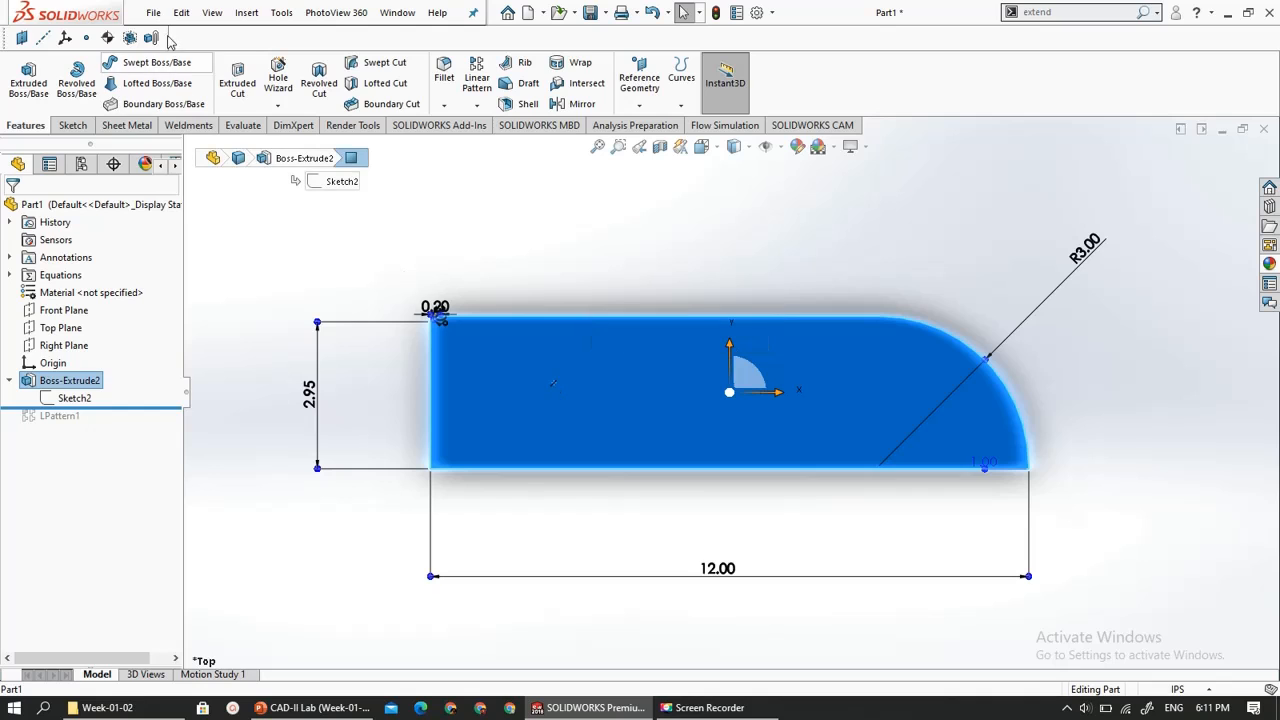
pyautogui.click(80, 125)
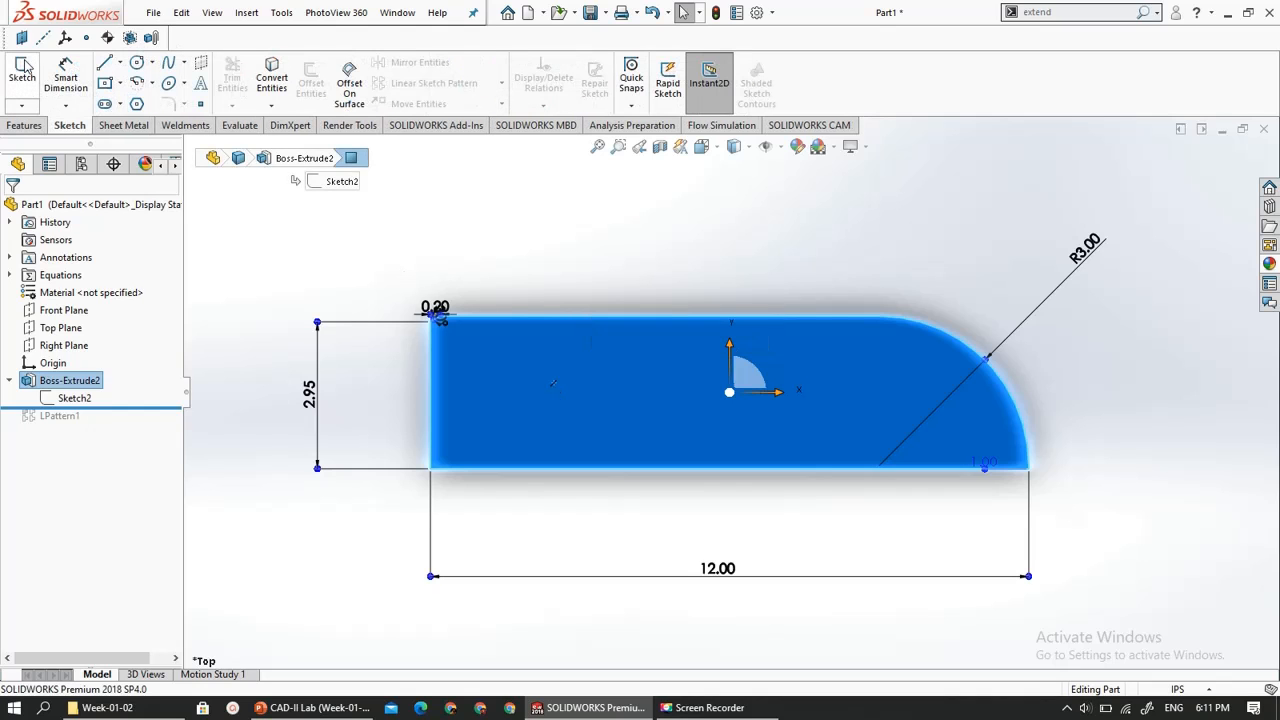
pyautogui.click(24, 68)
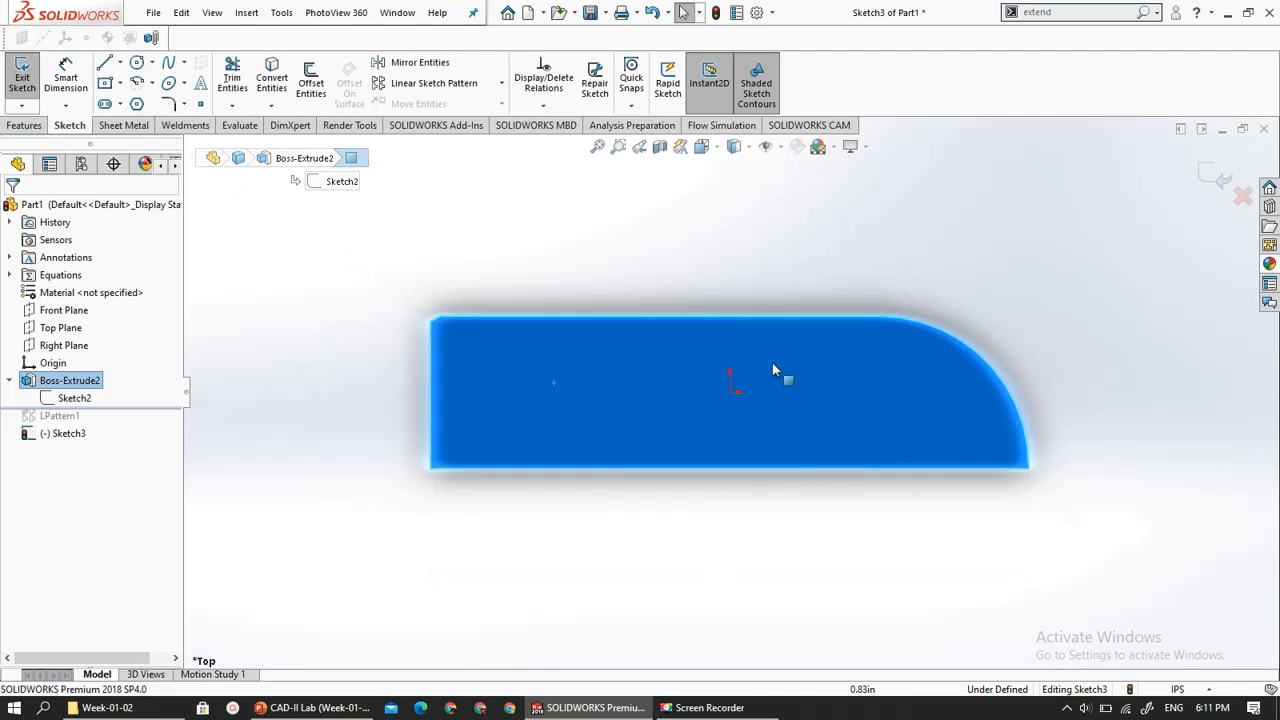
# - Sketch a center rectangle about 2.14 by 0.91 in at the origin on the plate's top face
pyautogui.scroll(-4, 803, 407)
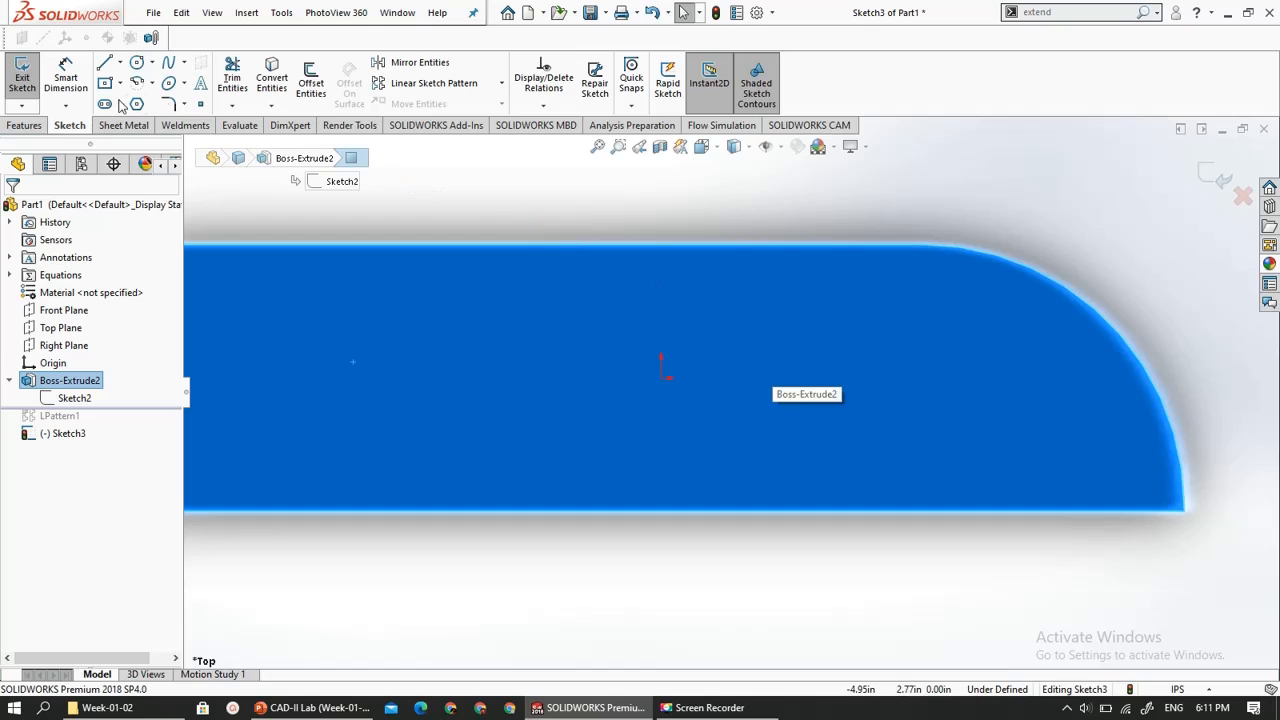
pyautogui.click(661, 378)
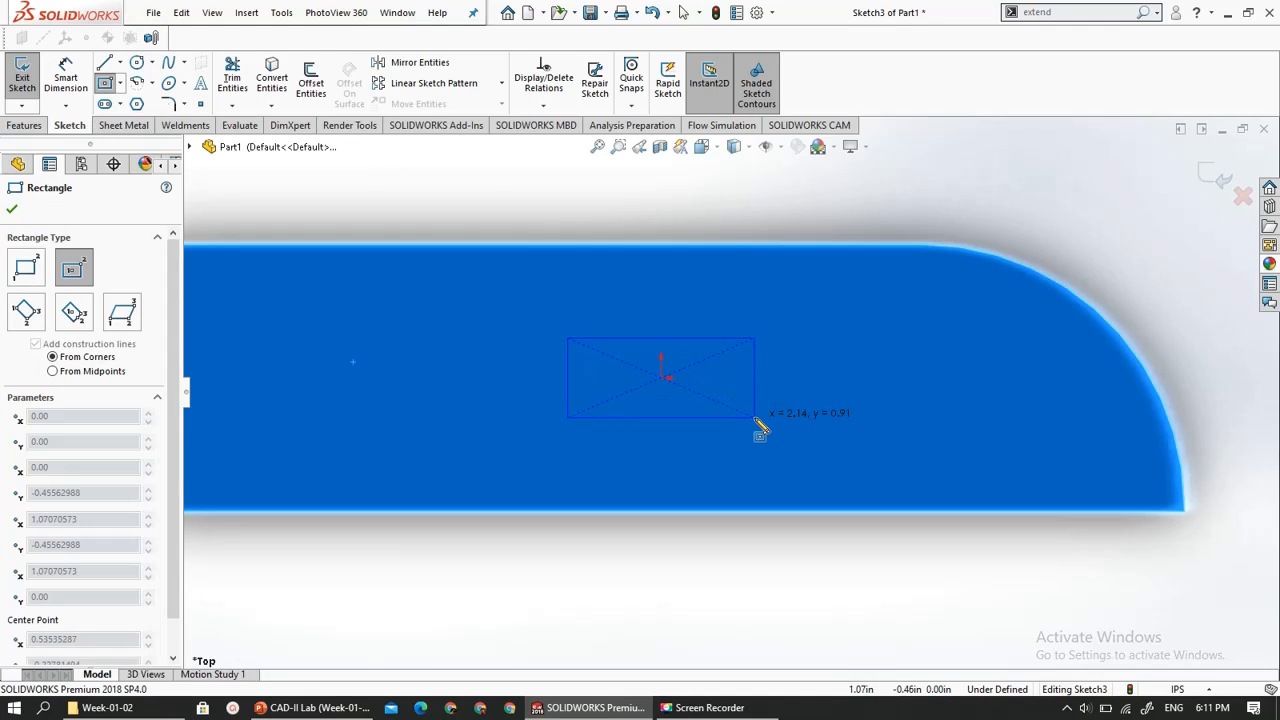
pyautogui.click(755, 417)
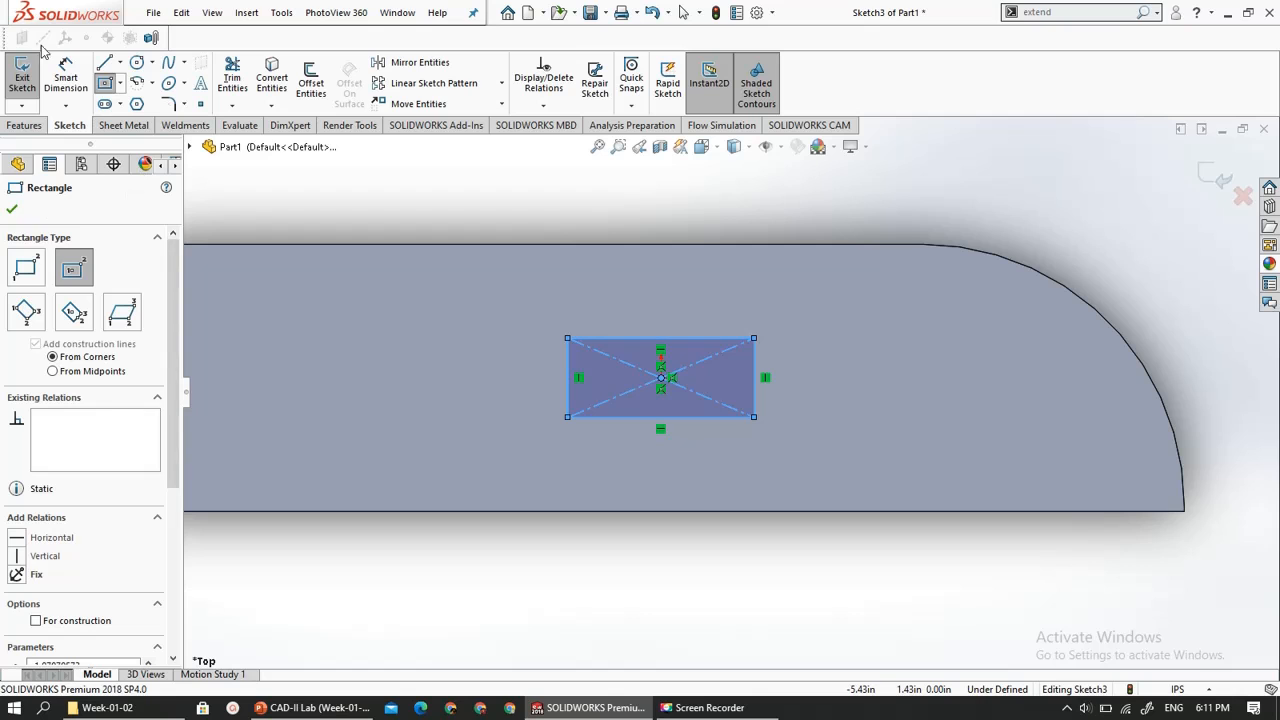
# - Dimension the rectangle's width and height, keeping the sizes as drawn, and exit the sketch
pyautogui.click(64, 72)
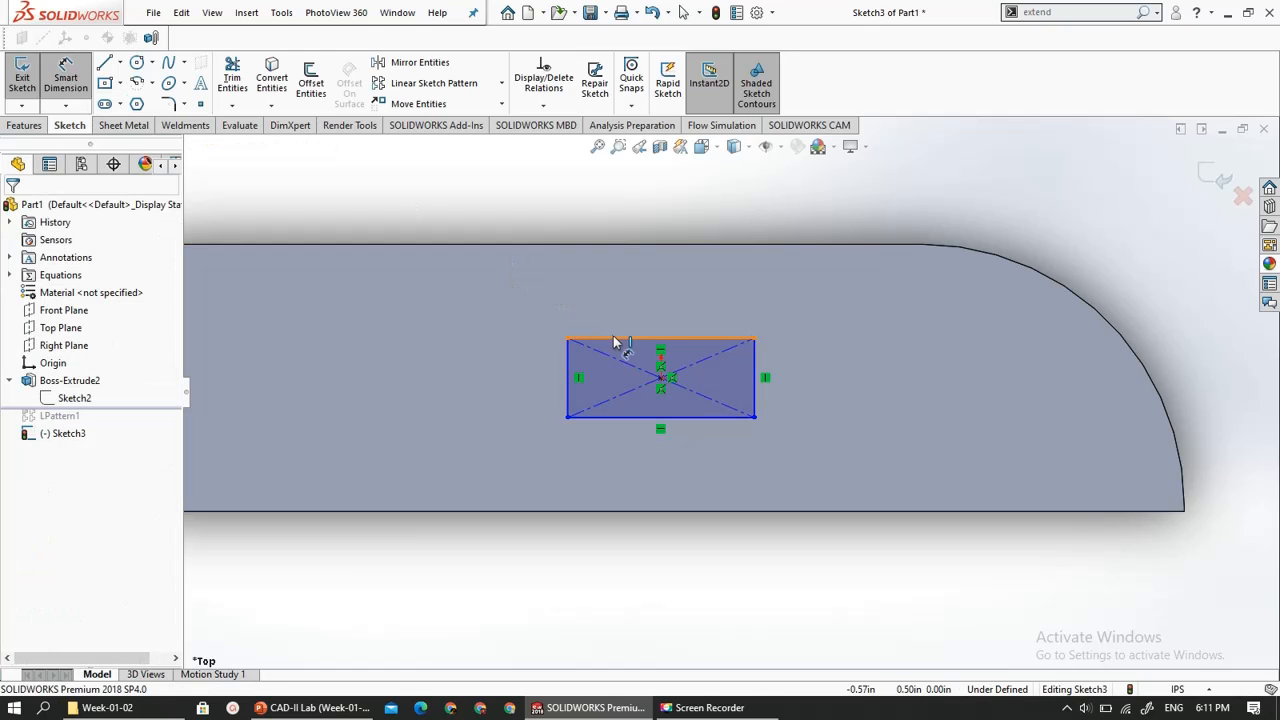
pyautogui.click(661, 307)
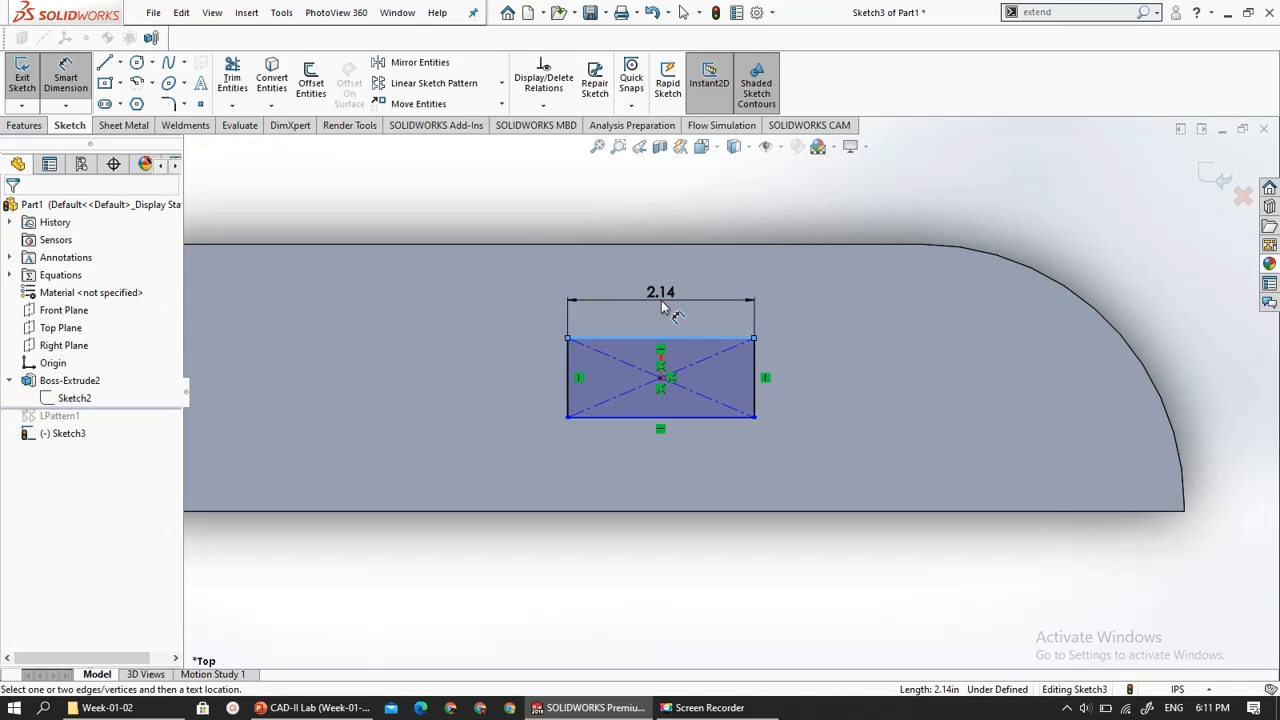
pyautogui.click(663, 308)
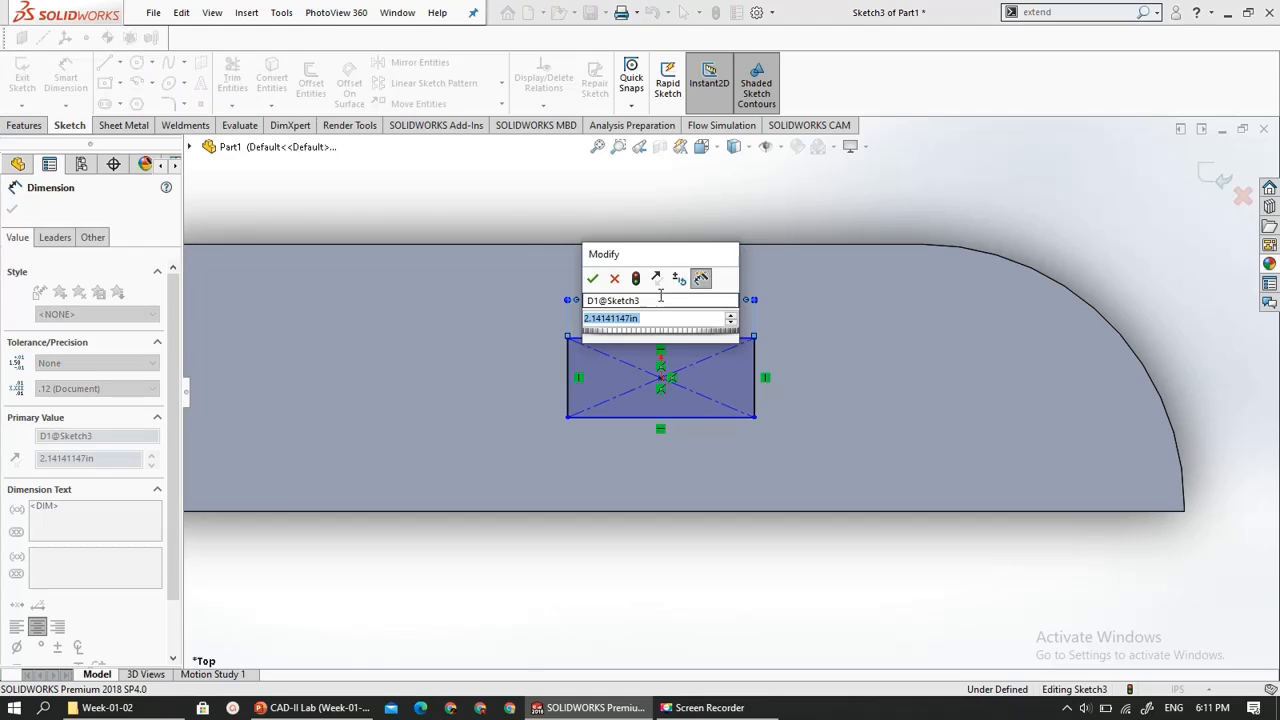
pyautogui.click(594, 280)
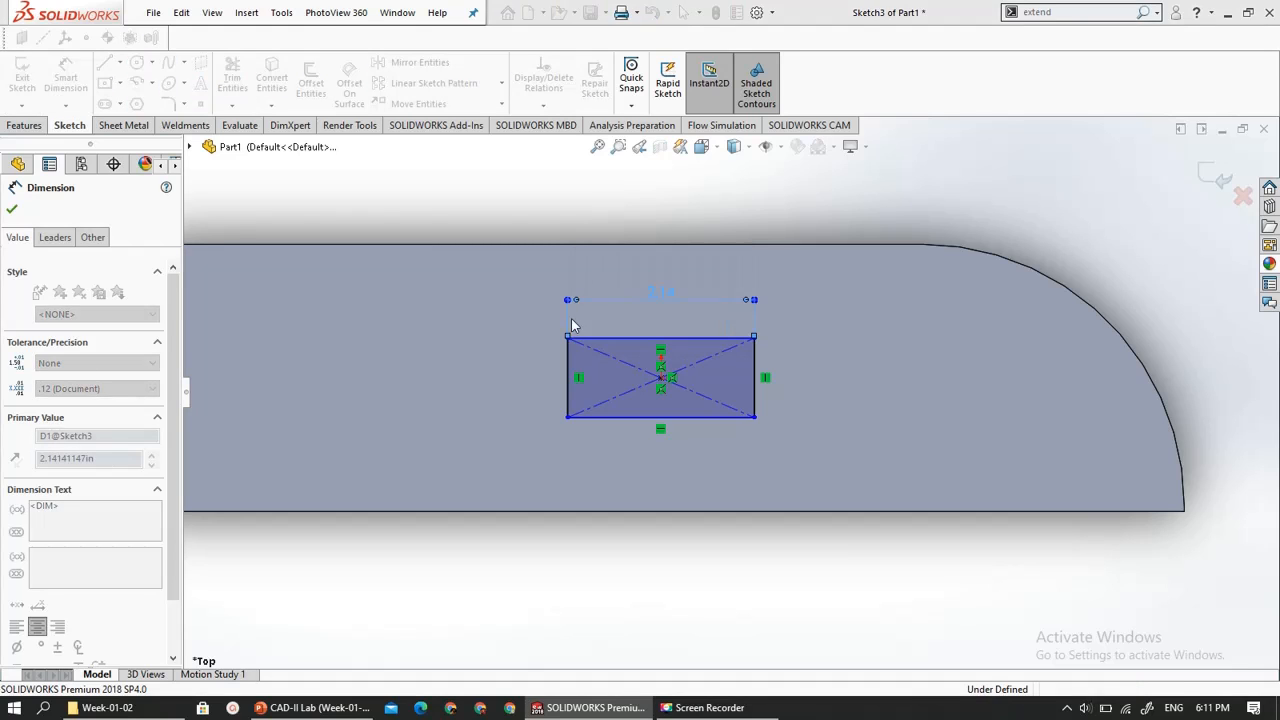
pyautogui.click(567, 376)
pyautogui.click(501, 386)
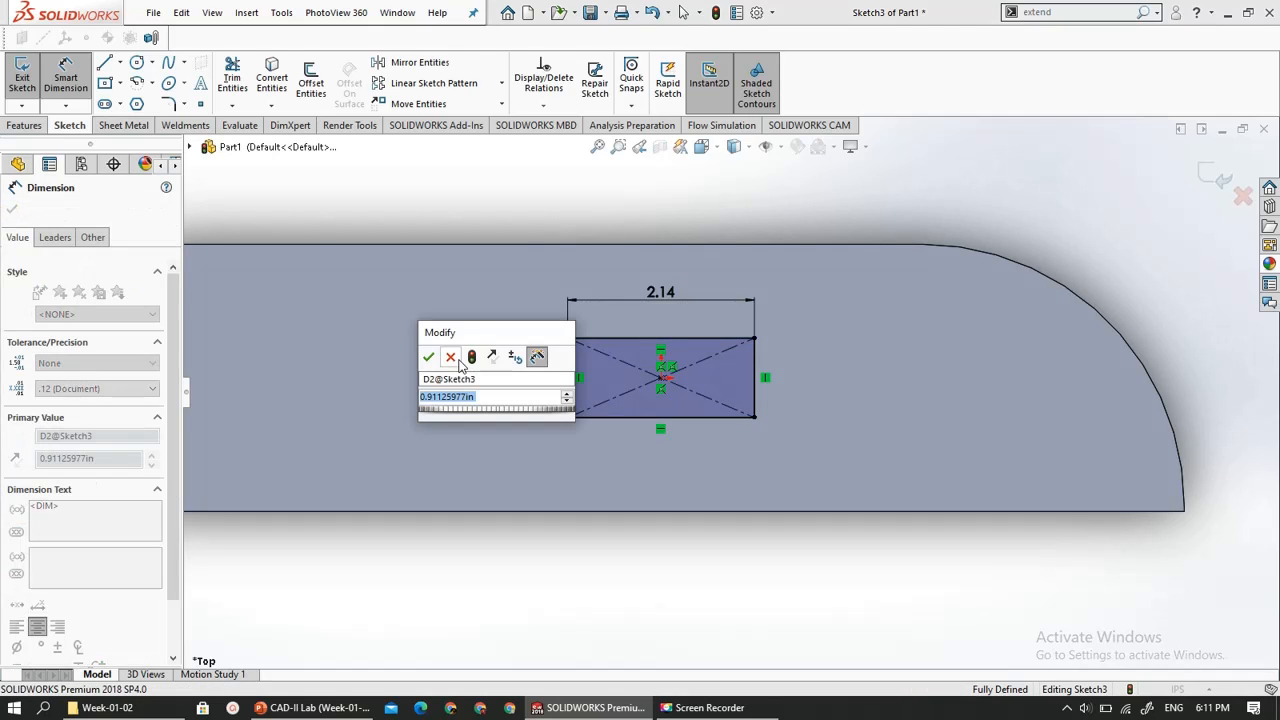
pyautogui.click(428, 357)
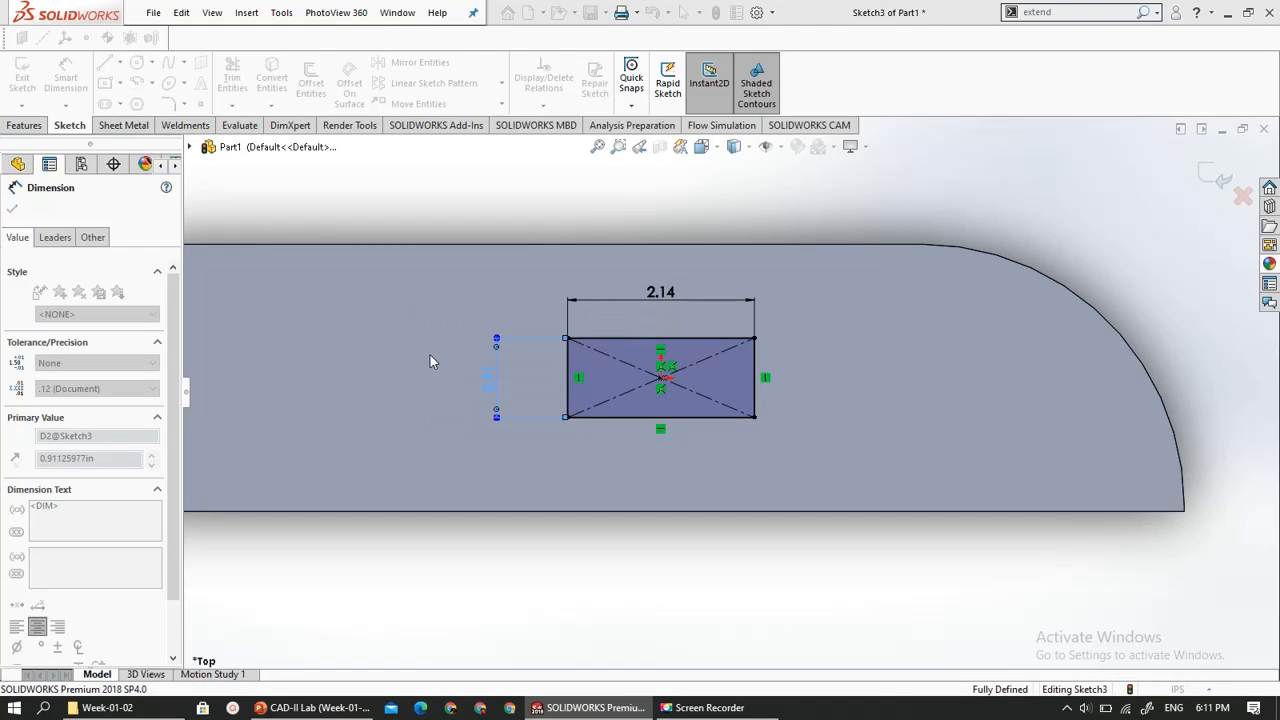
pyautogui.moveTo(632, 461); pyautogui.dragTo(215, 165, button='middle')
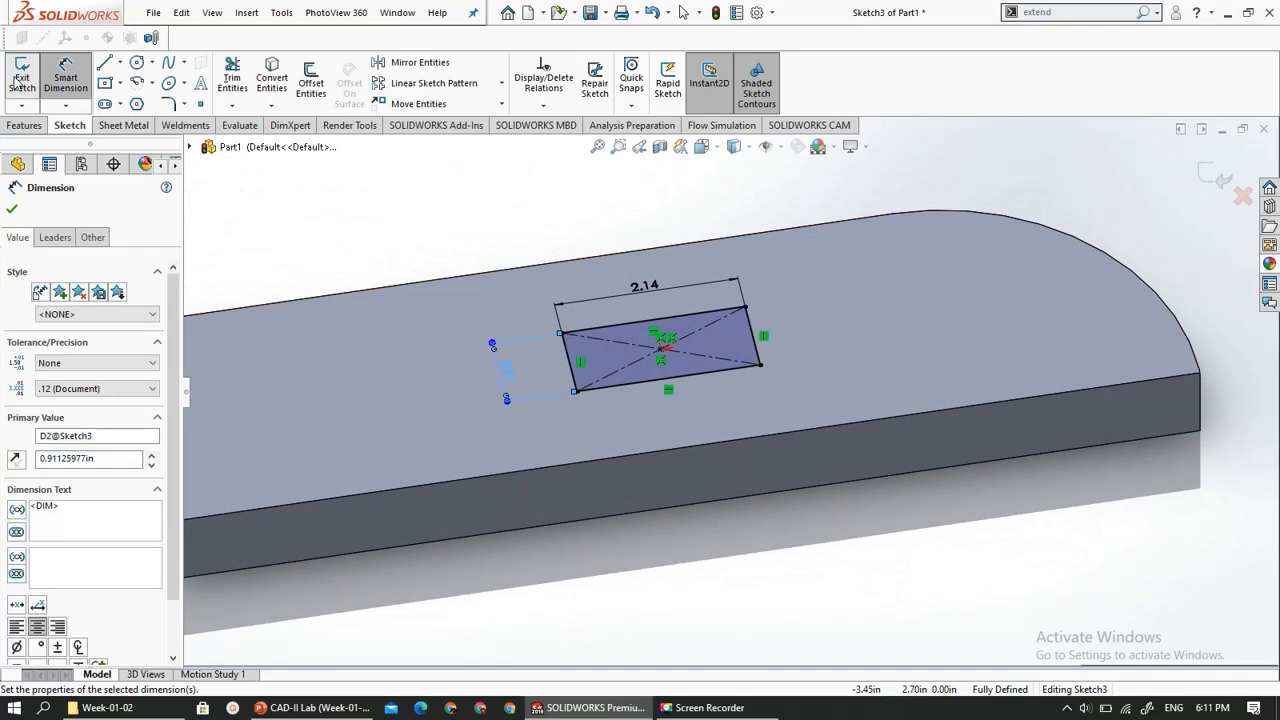
pyautogui.click(21, 80)
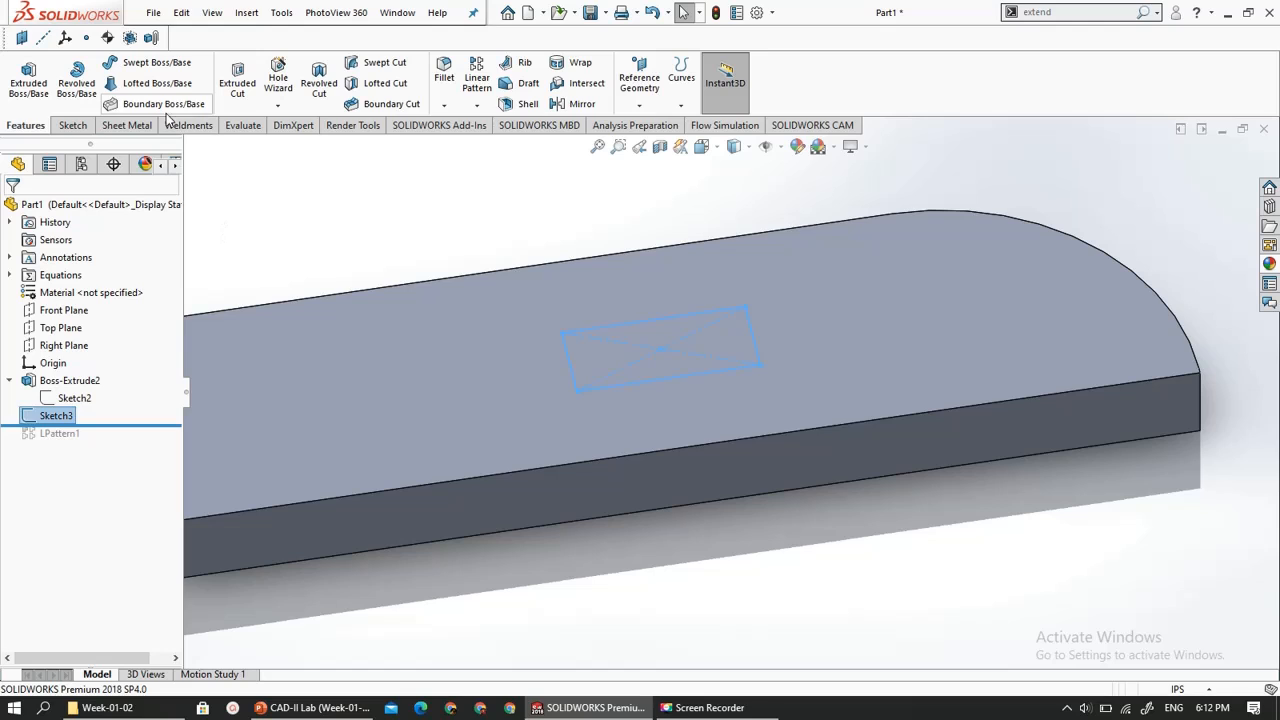
pyautogui.click(230, 84)
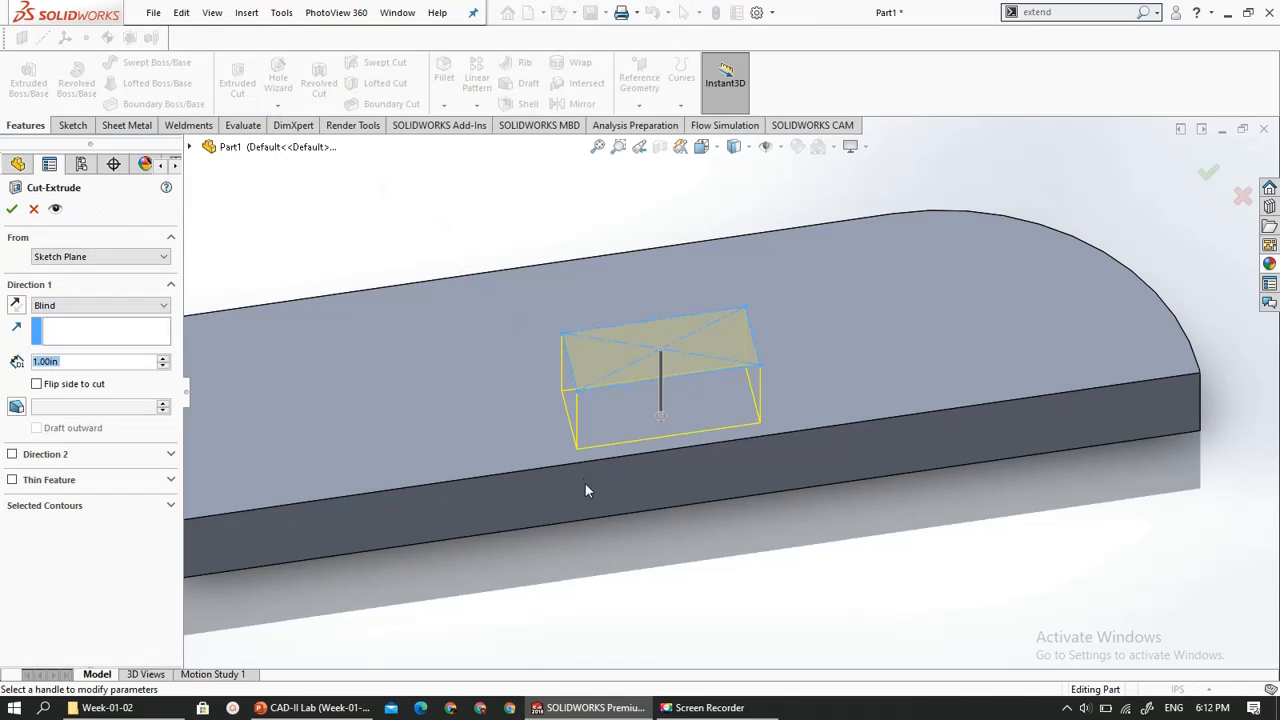
pyautogui.click(39, 365)
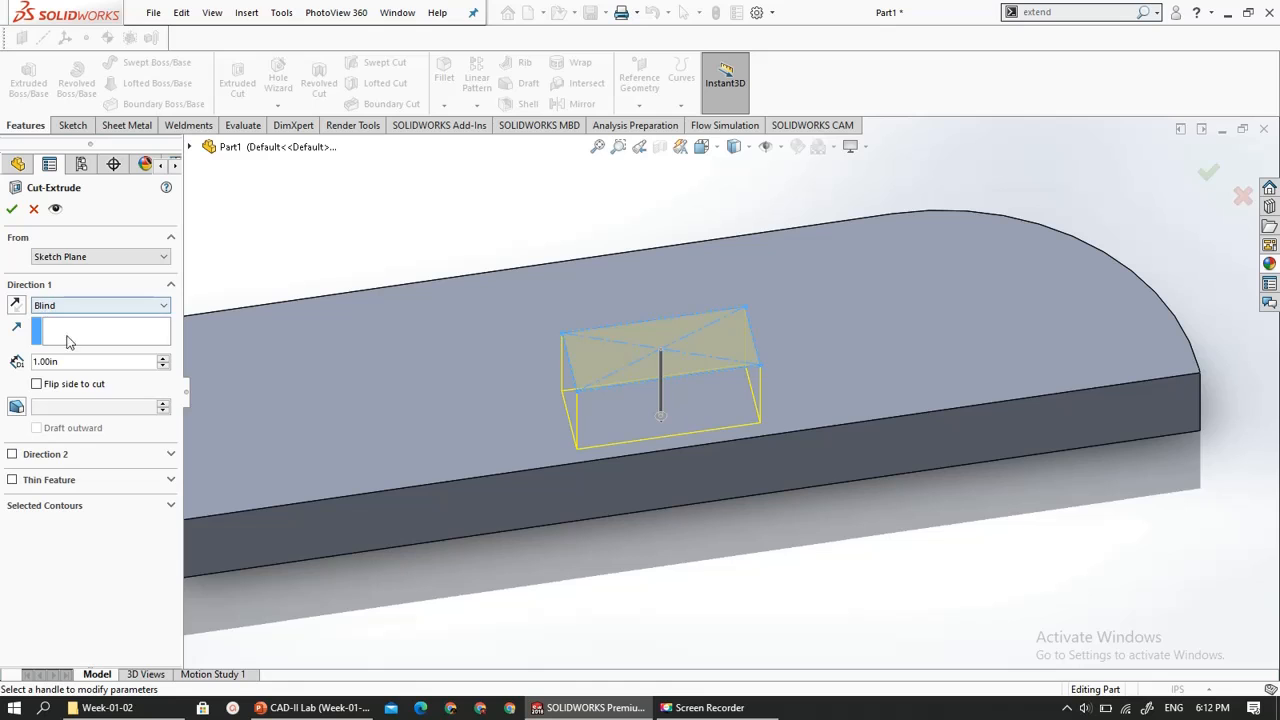
pyautogui.click(33, 210)
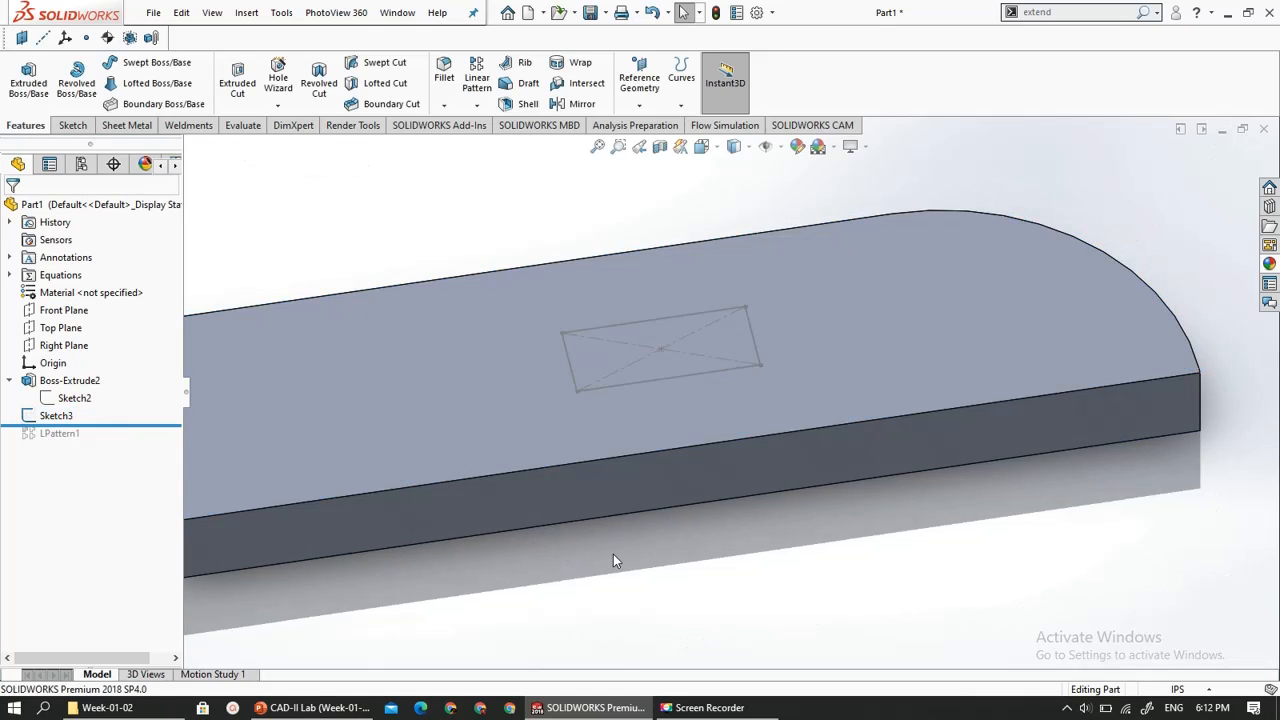
# - Cut the center rectangle sketch through the plate with a blind Extruded Cut 3.45 in deep
pyautogui.scroll(-1, 609, 548)
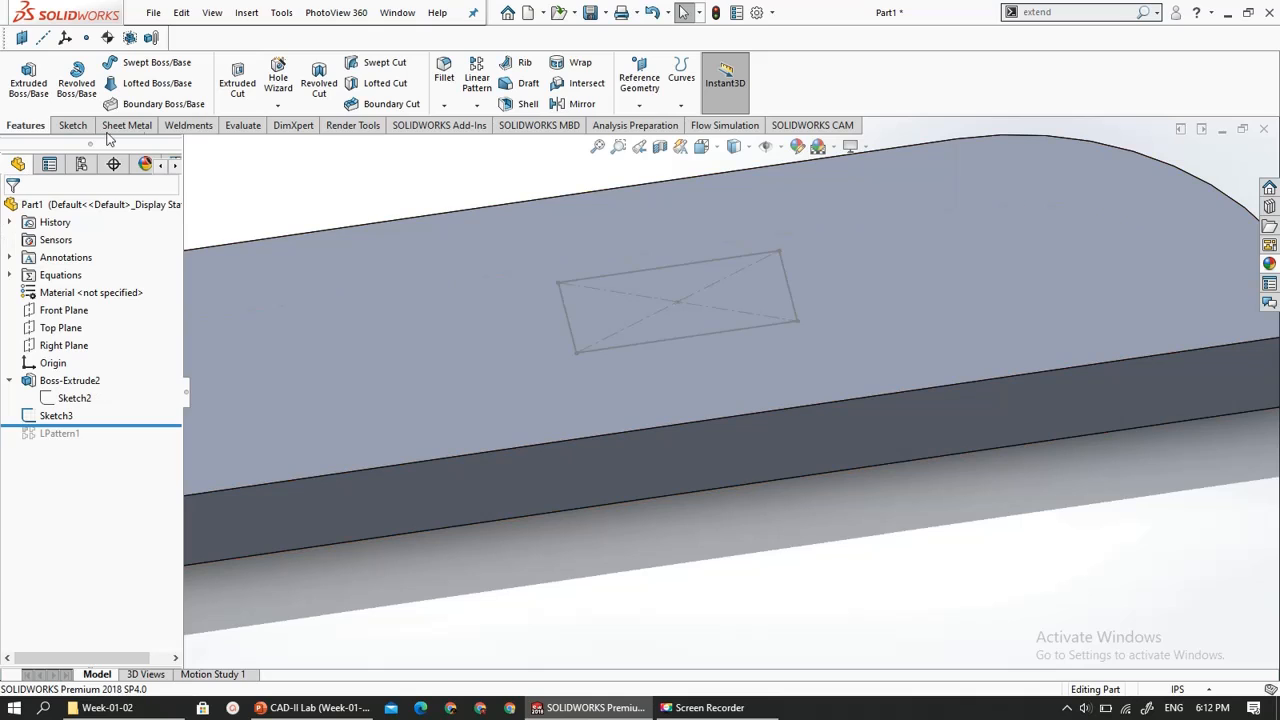
pyautogui.click(246, 88)
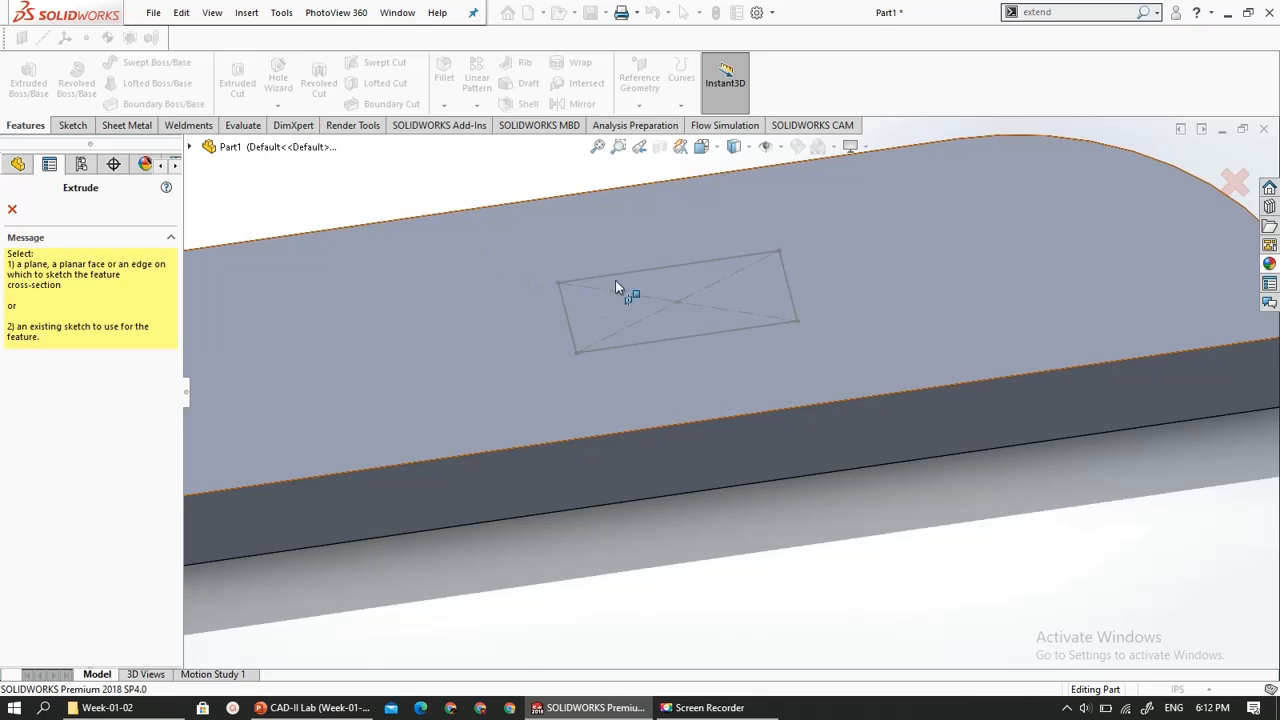
pyautogui.press('Escape')
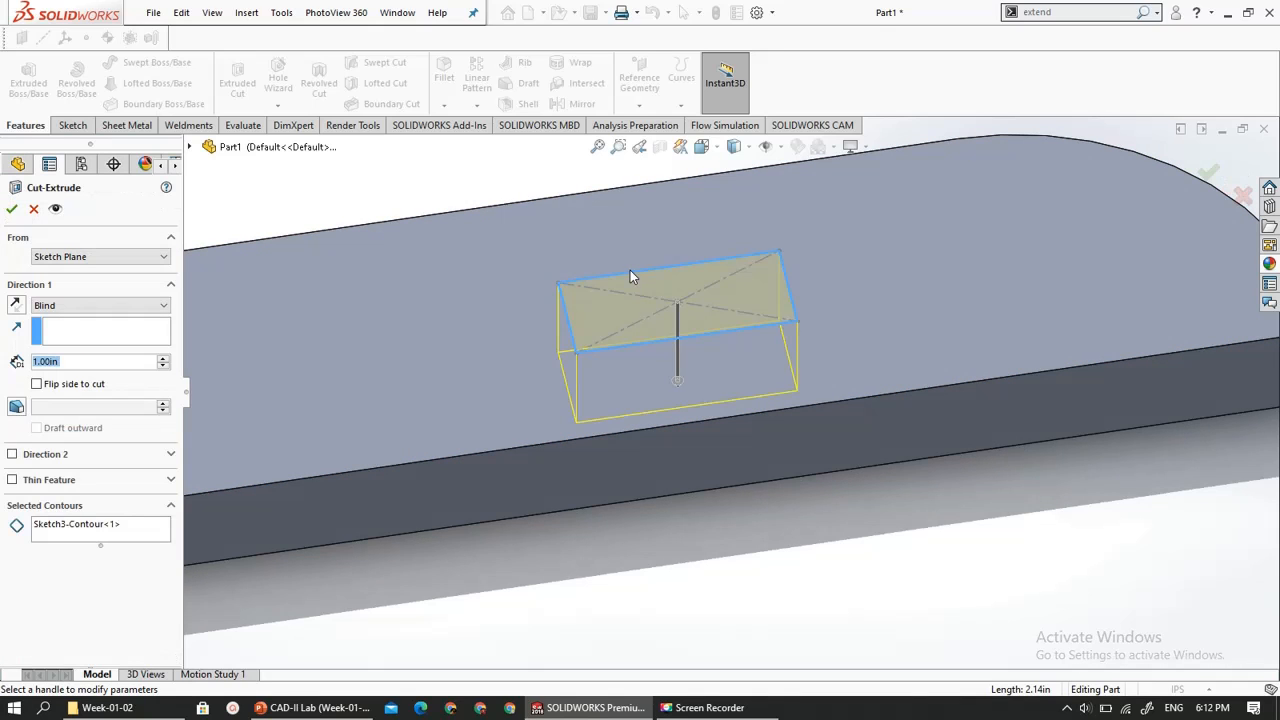
pyautogui.click(682, 400)
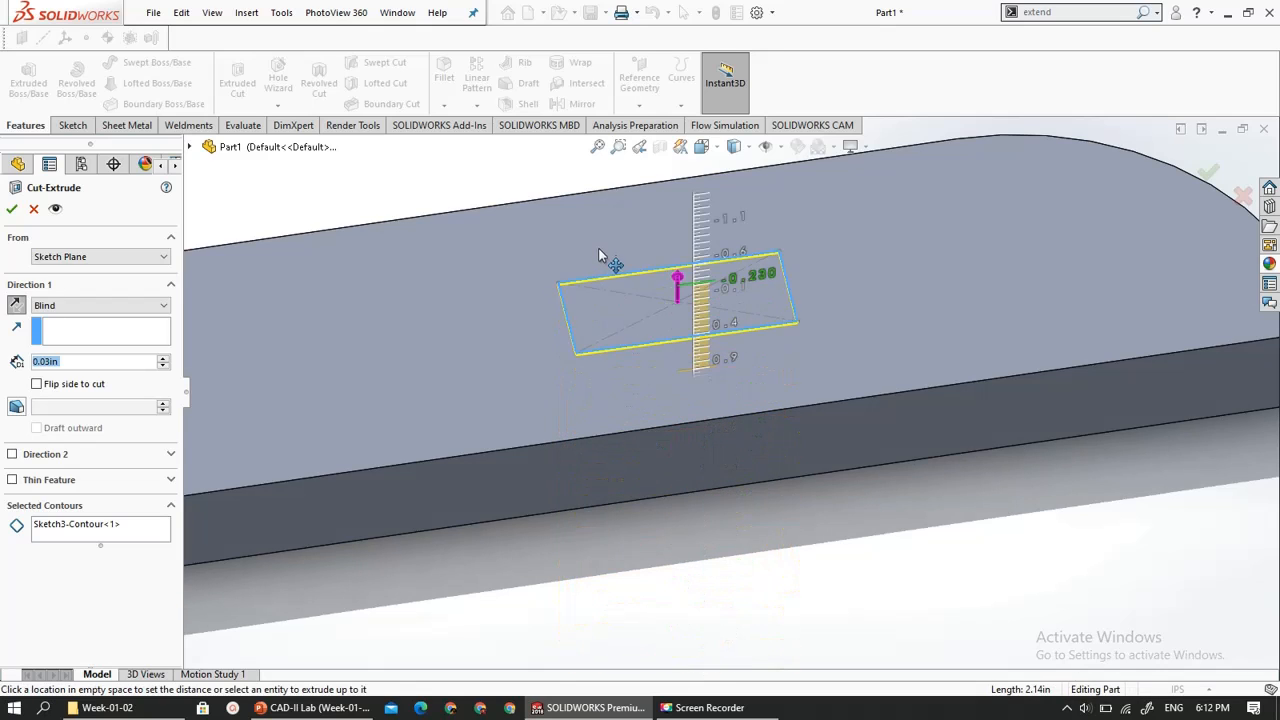
pyautogui.click(695, 548)
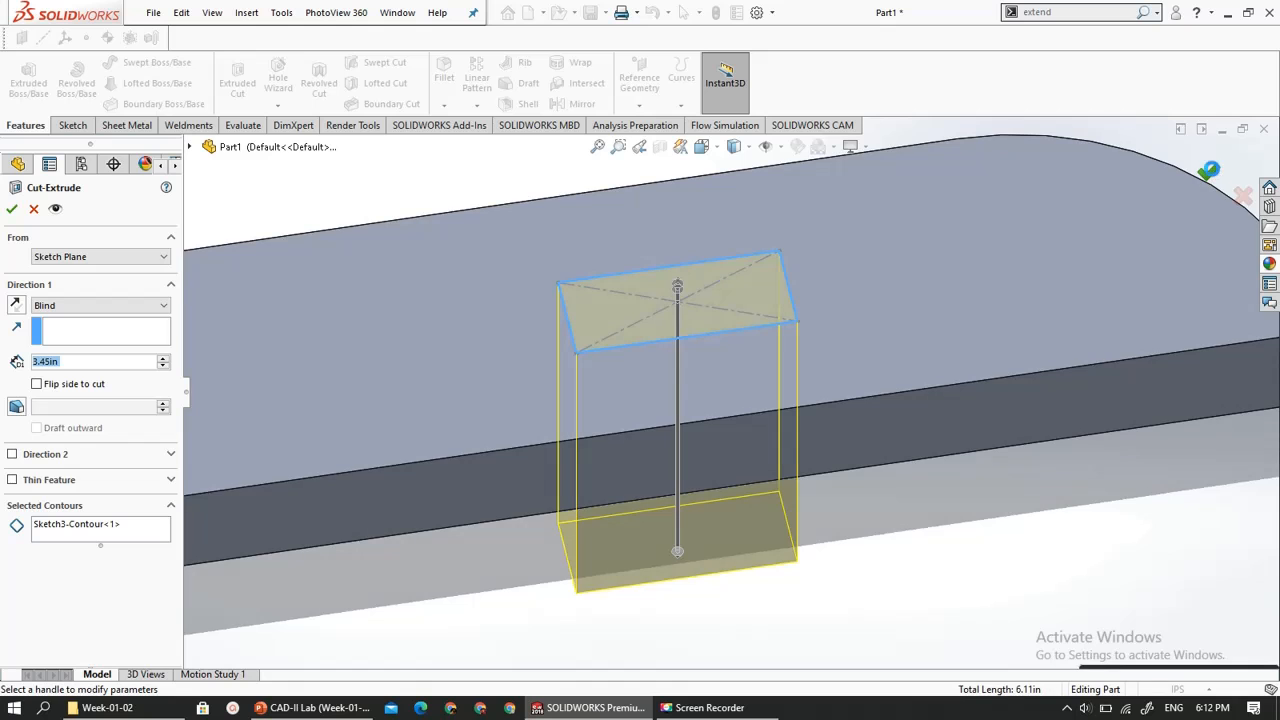
pyautogui.press('Return')
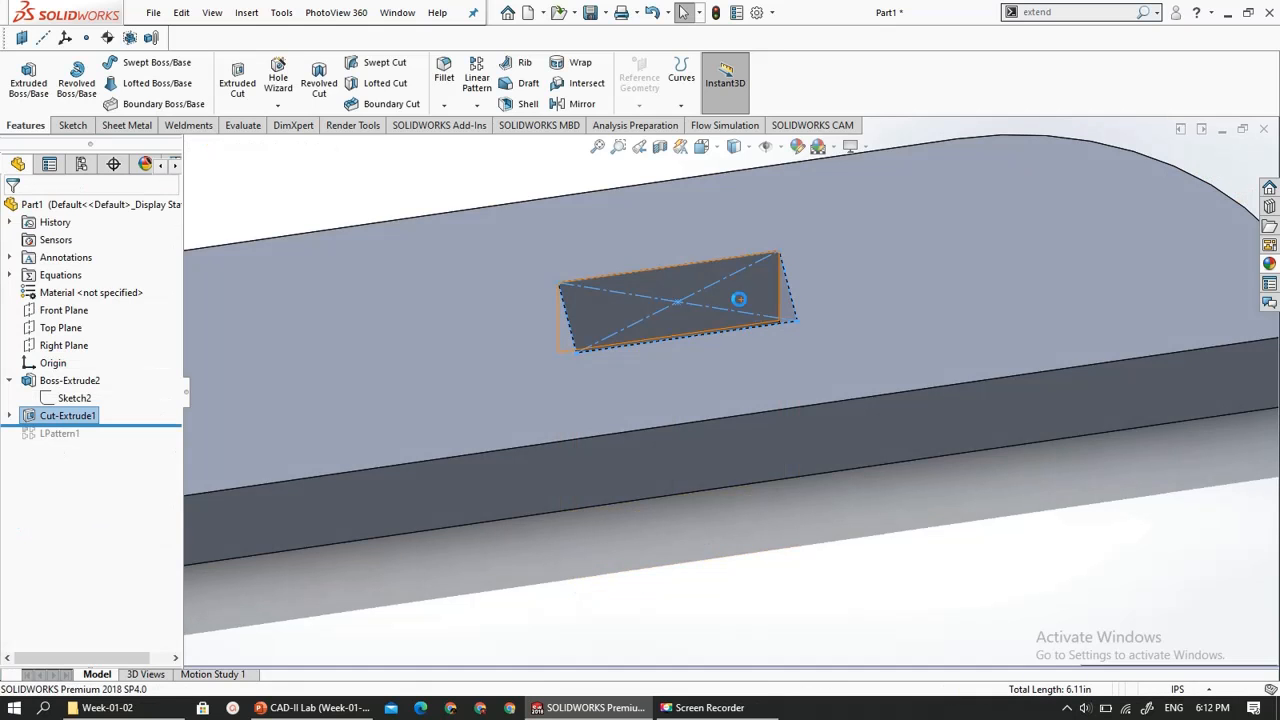
pyautogui.moveTo(696, 361); pyautogui.dragTo(677, 526, button='middle')
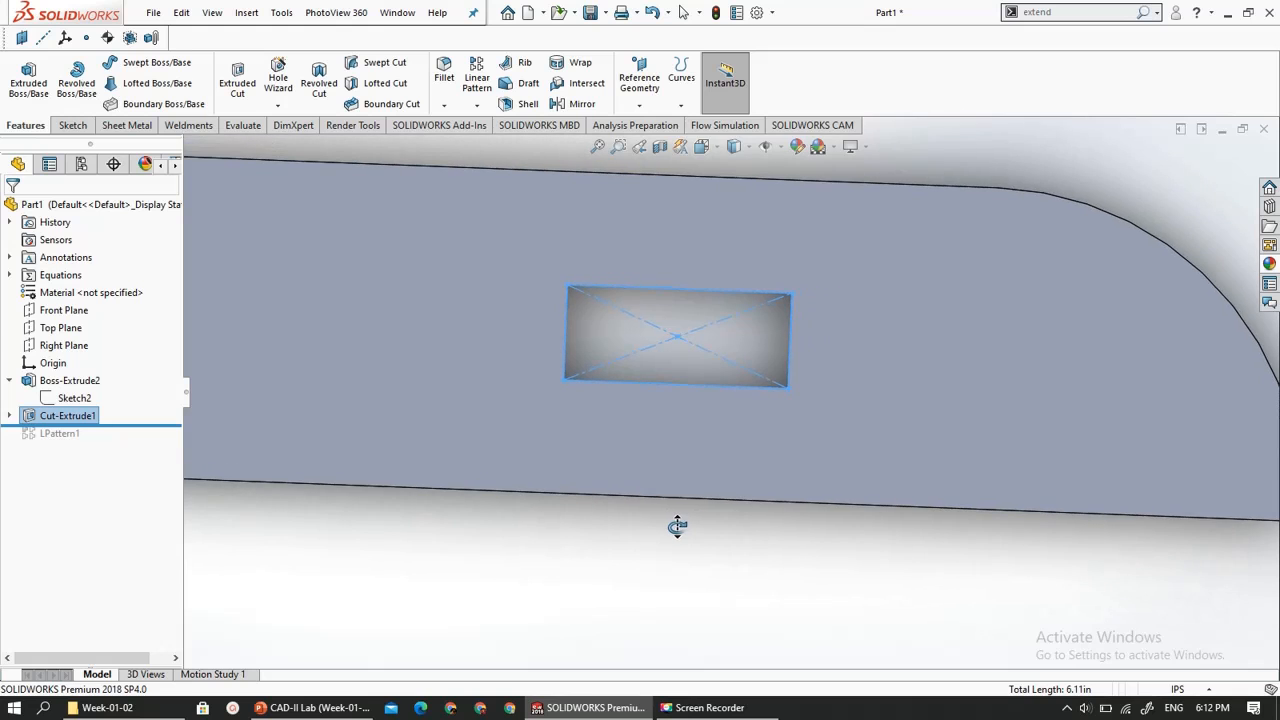
# - Fillet one vertical corner edge at the plate's square end with a symmetric 1 in radius
pyautogui.click(315, 707)
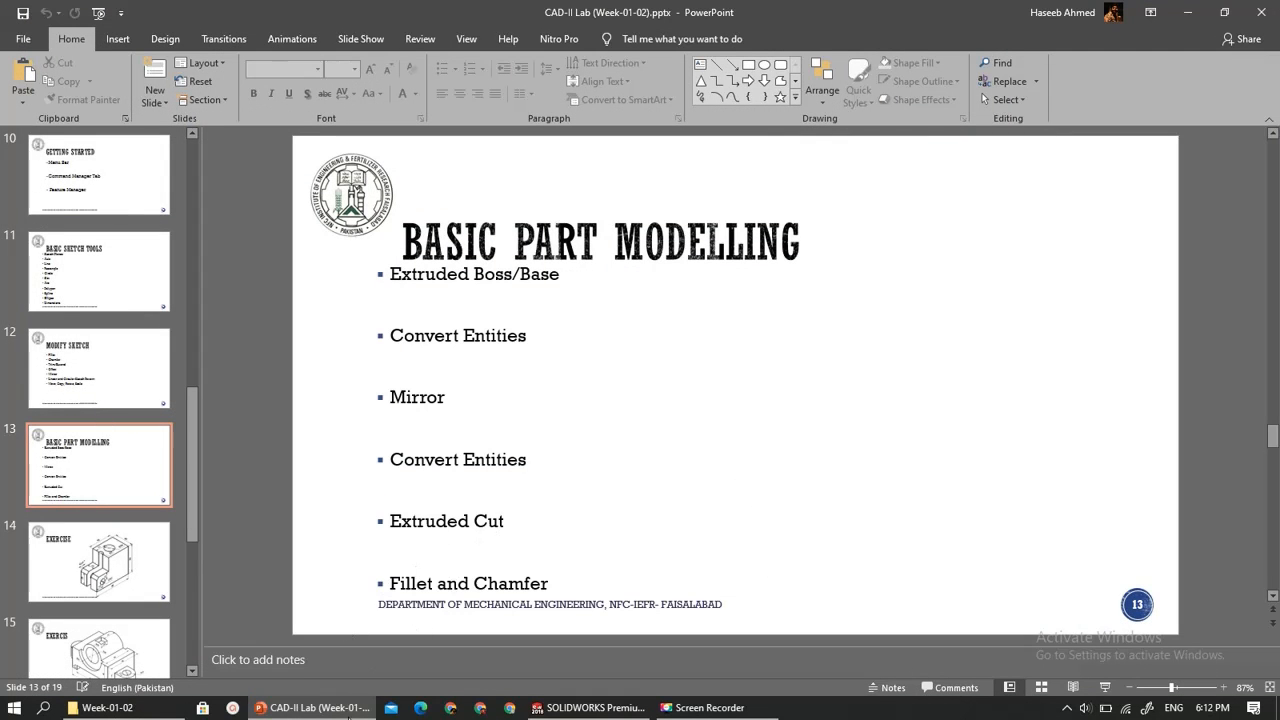
pyautogui.click(349, 714)
pyautogui.scroll(4, 412, 485)
pyautogui.moveTo(438, 500); pyautogui.dragTo(445, 336, button='middle')
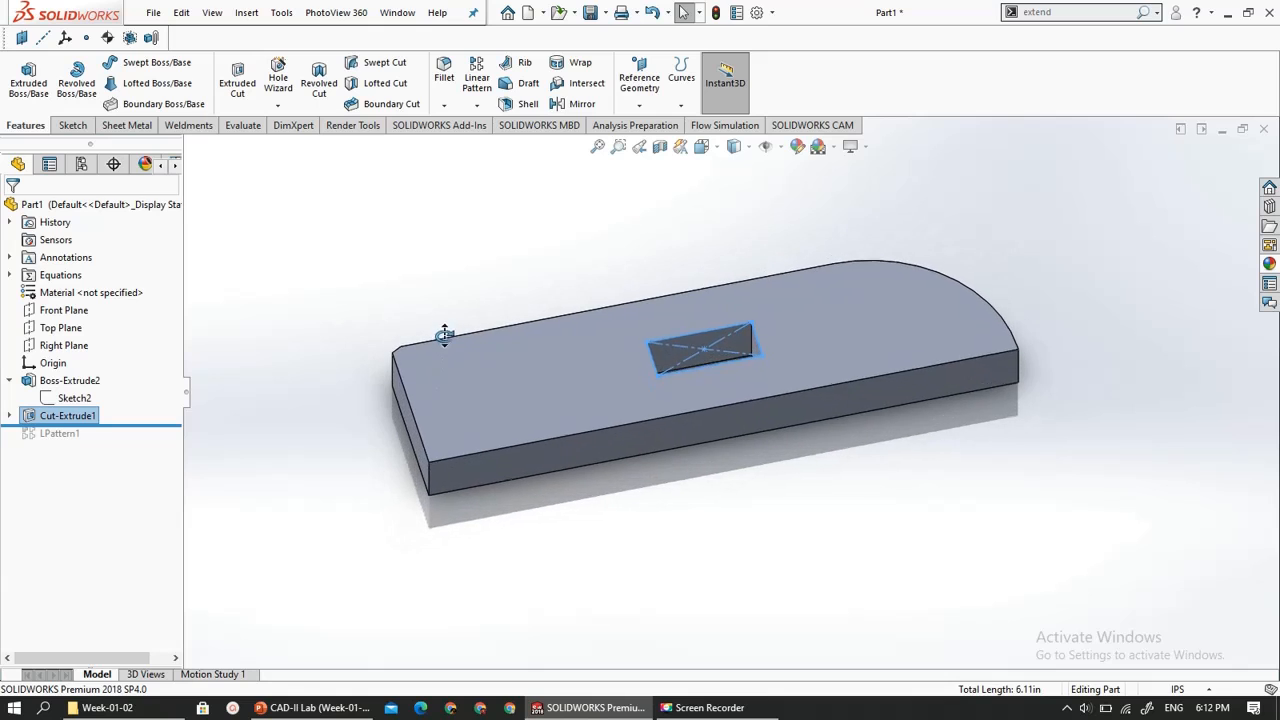
pyautogui.scroll(-5, 460, 505)
pyautogui.click(407, 172)
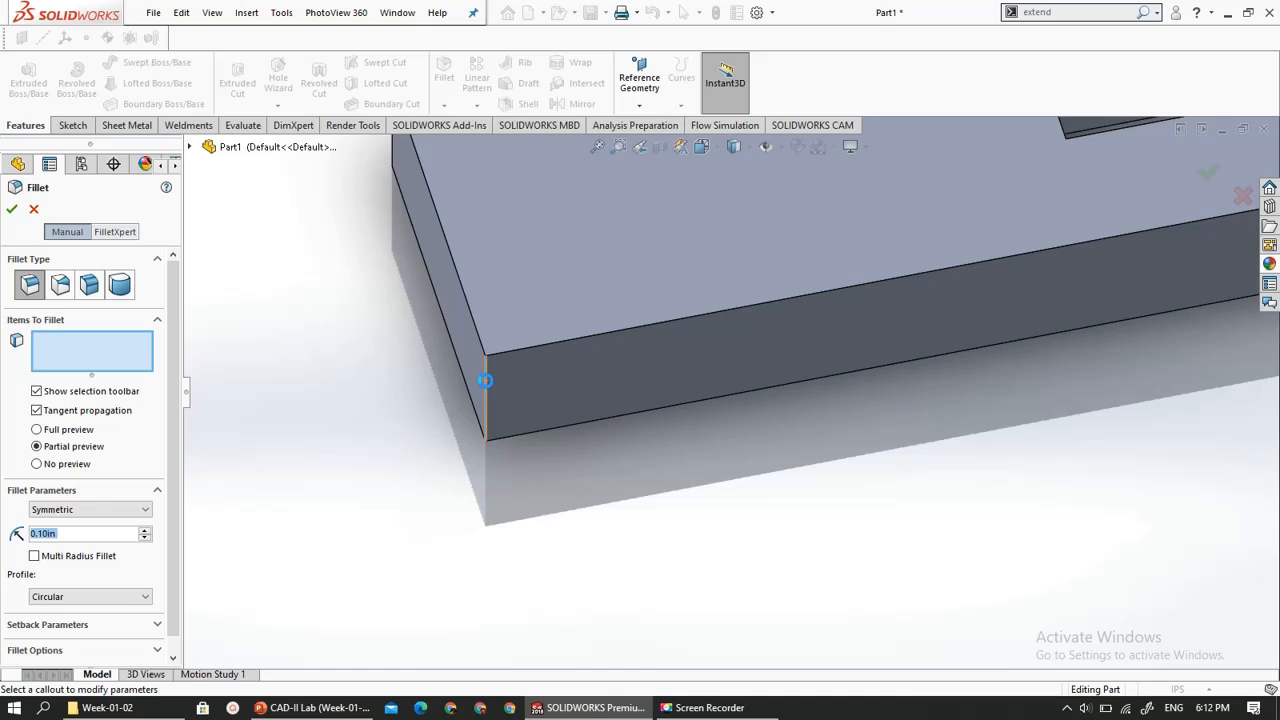
pyautogui.click(484, 380)
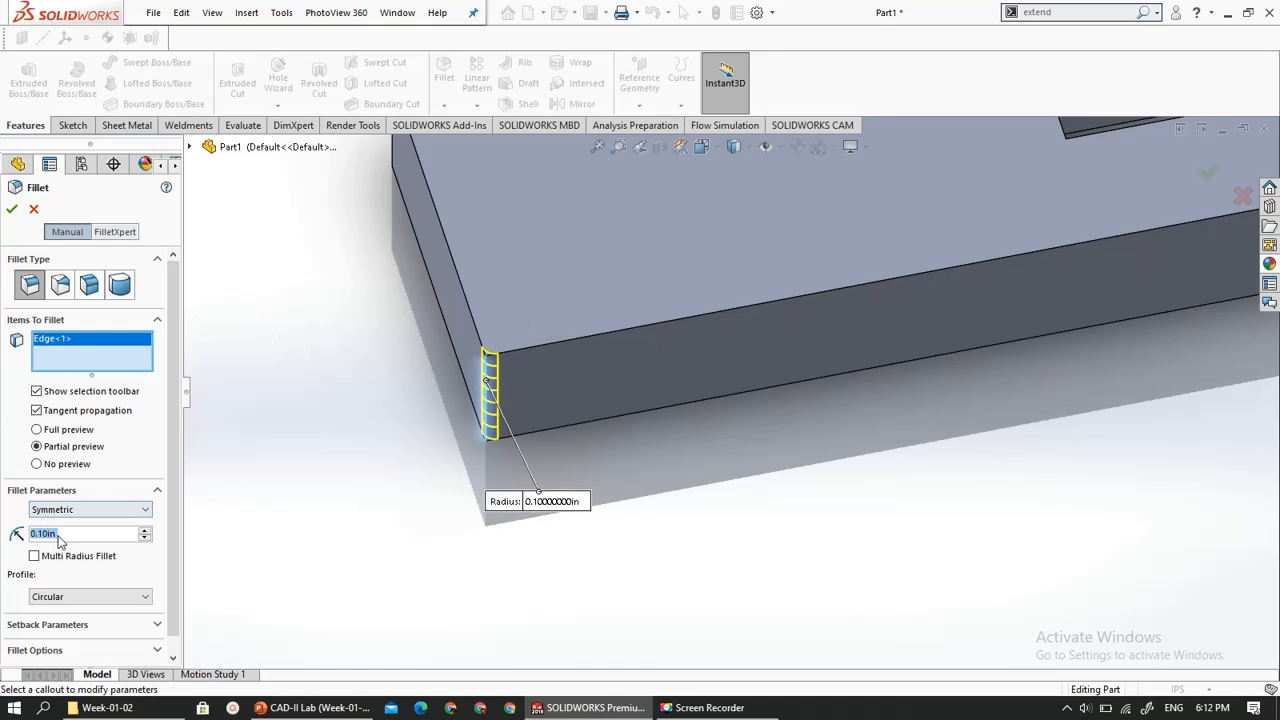
pyautogui.write('1')
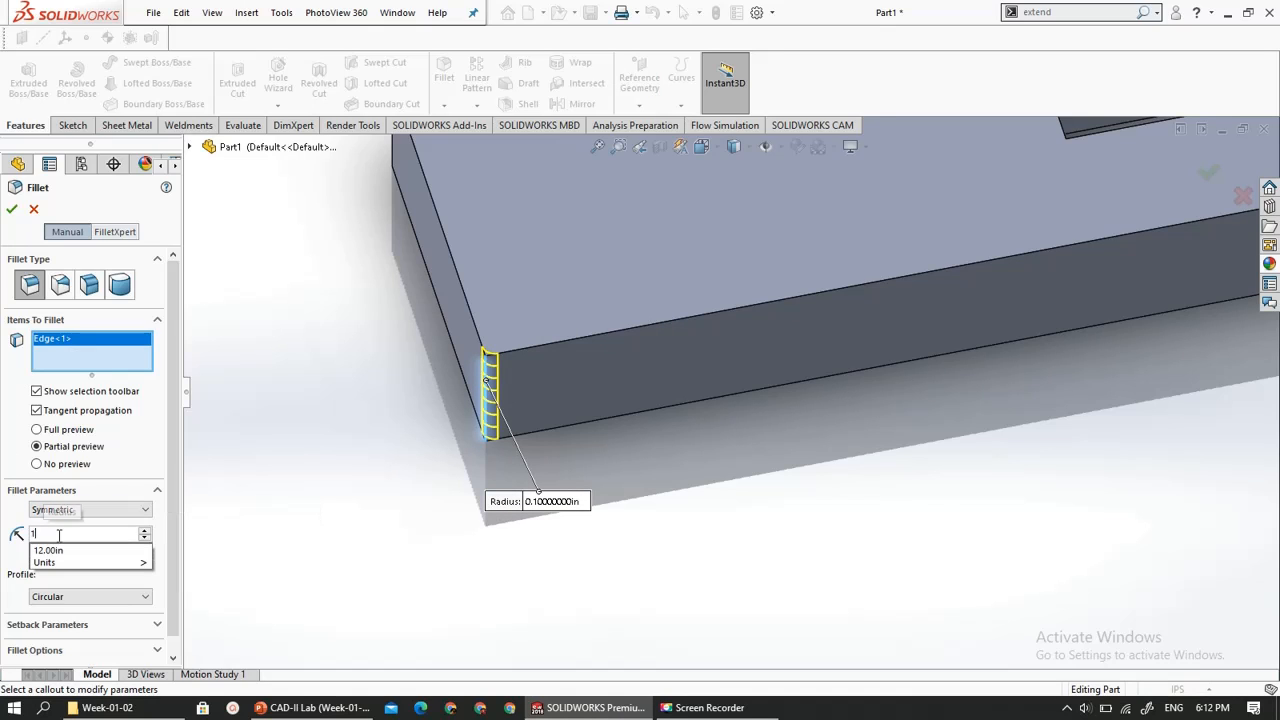
pyautogui.press('Return')
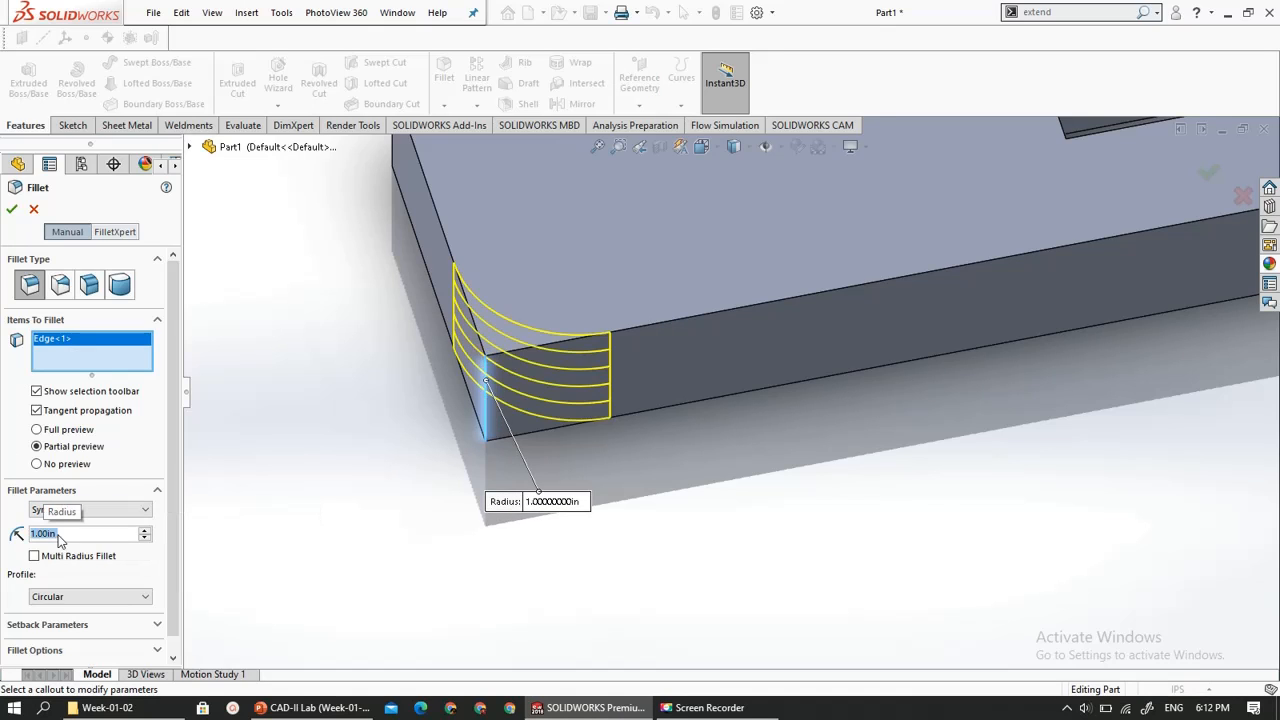
pyautogui.click(11, 210)
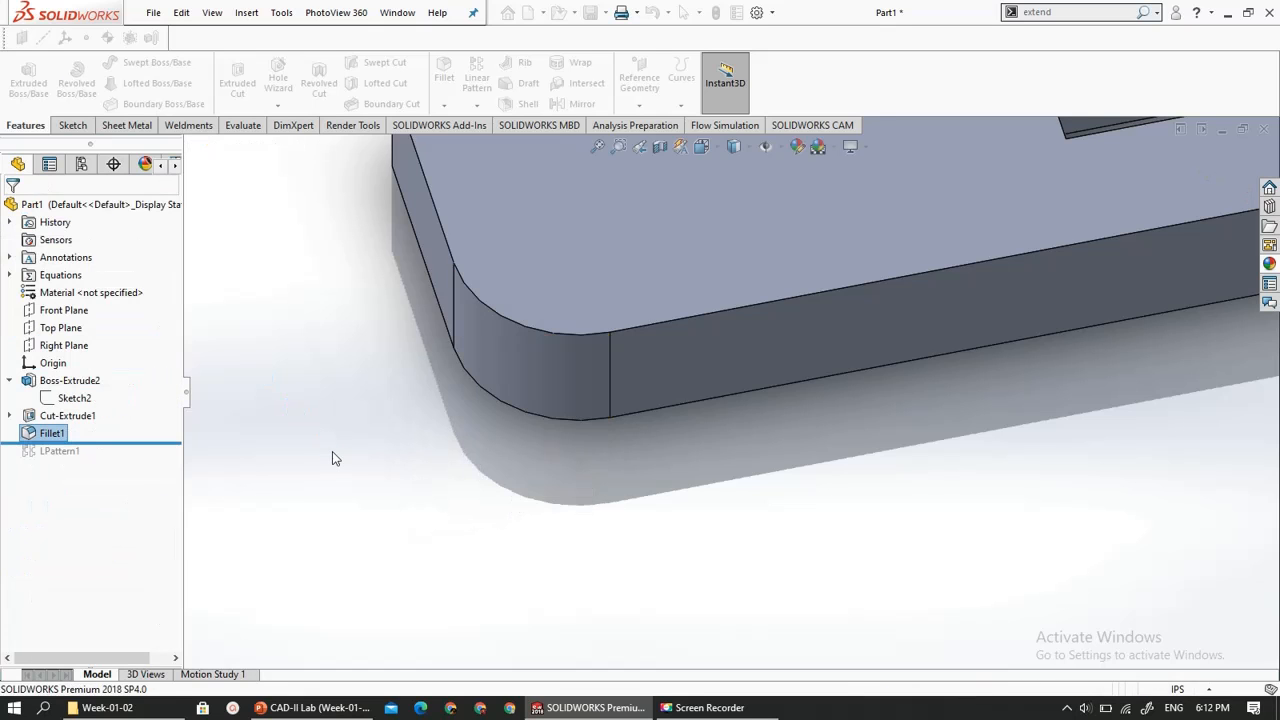
# - Create a planar section view of the plate on the Front Plane, offset -0.17 in through the rectangular cutout
pyautogui.scroll(5, 336, 456)
pyautogui.scroll(-5, 1001, 316)
pyautogui.moveTo(1001, 318); pyautogui.dragTo(951, 317, button='middle')
pyautogui.scroll(5, 947, 325)
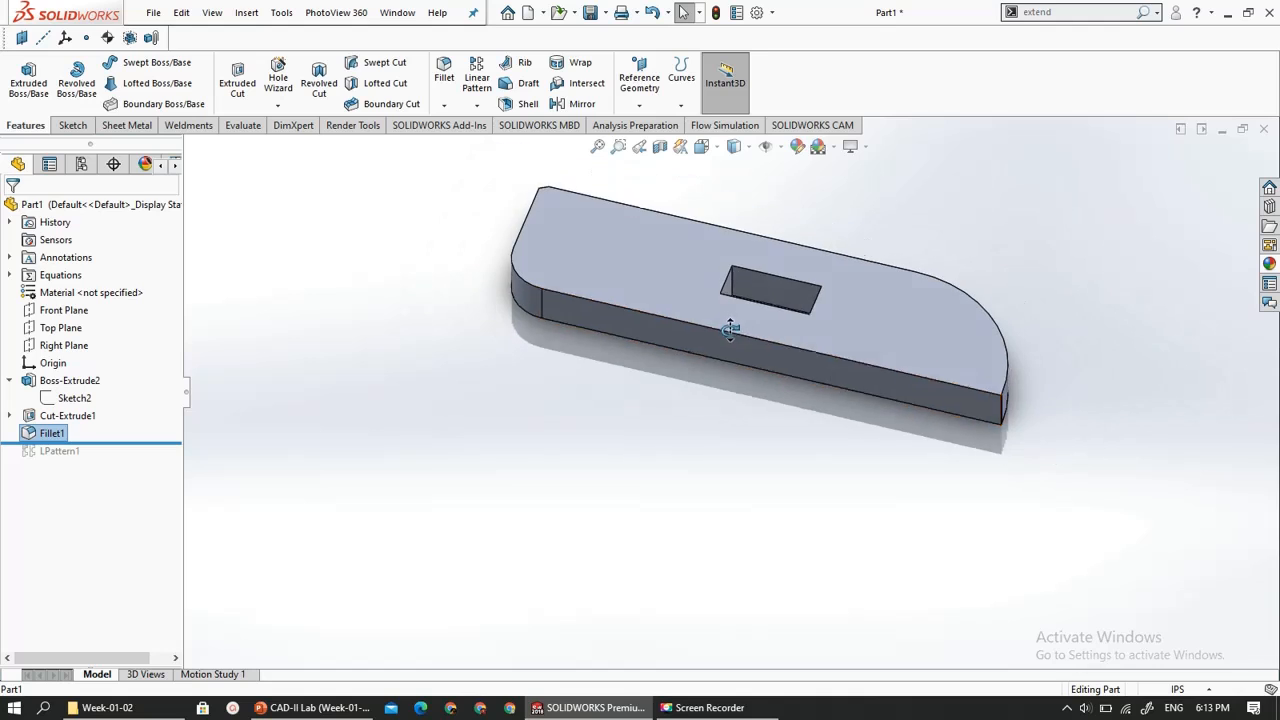
pyautogui.moveTo(731, 323); pyautogui.dragTo(697, 384, button='middle')
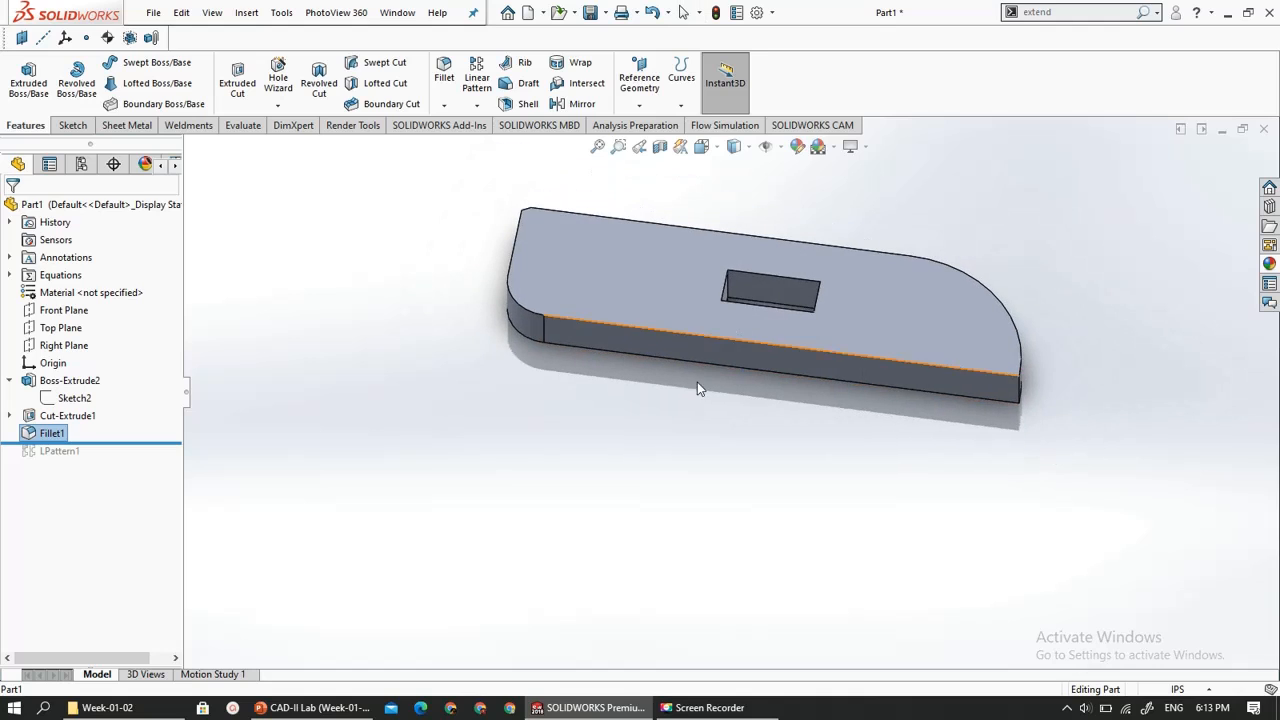
pyautogui.click(660, 148)
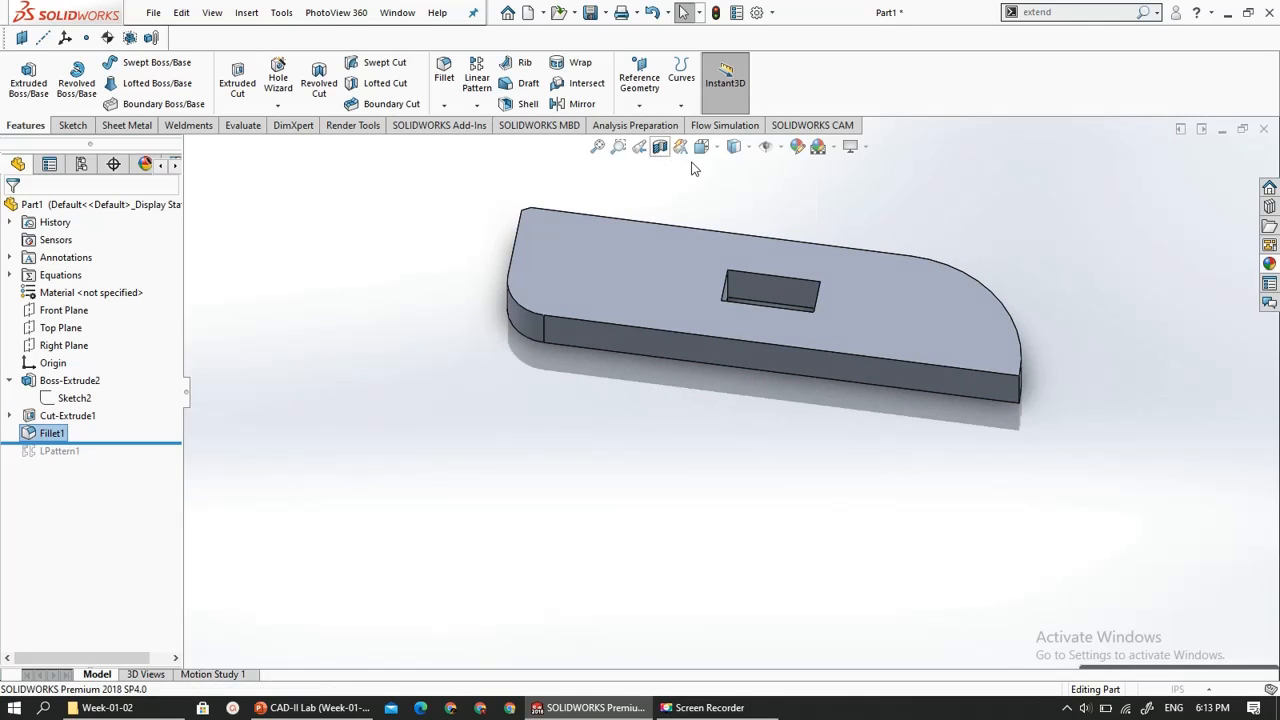
pyautogui.scroll(-5, 779, 226)
pyautogui.scroll(5, 773, 243)
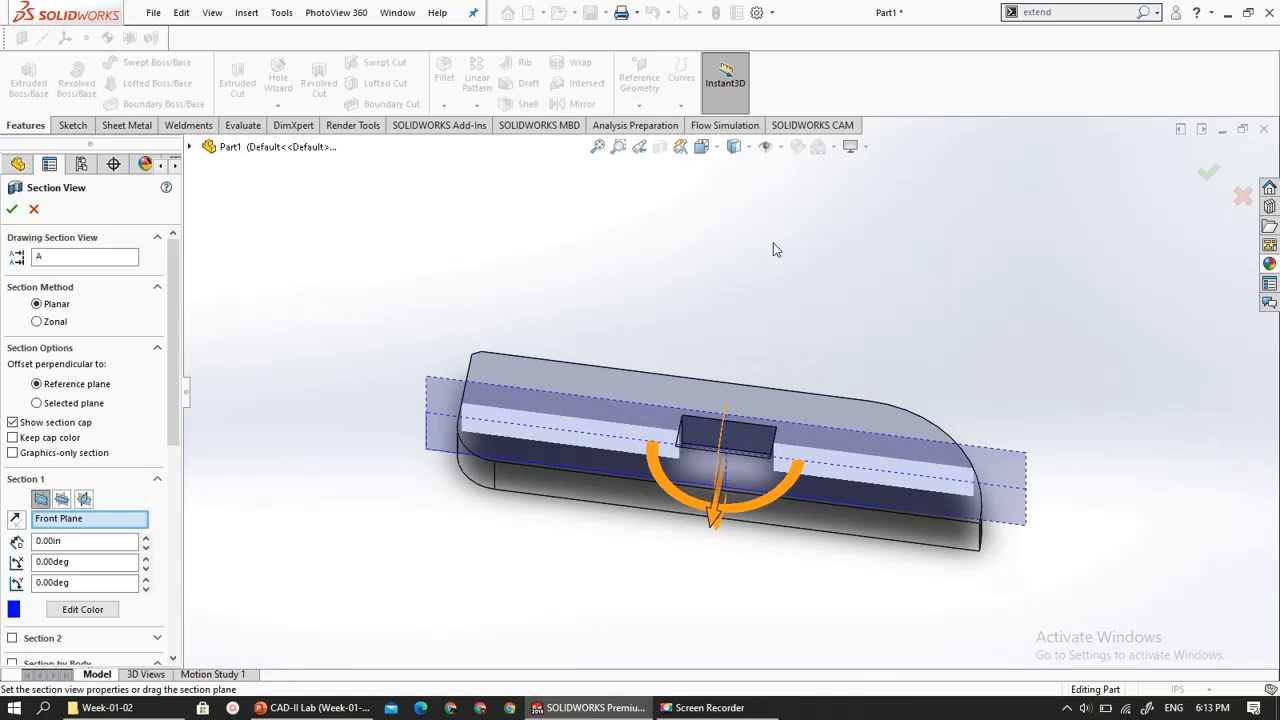
pyautogui.scroll(-4, 685, 411)
pyautogui.scroll(4, 716, 471)
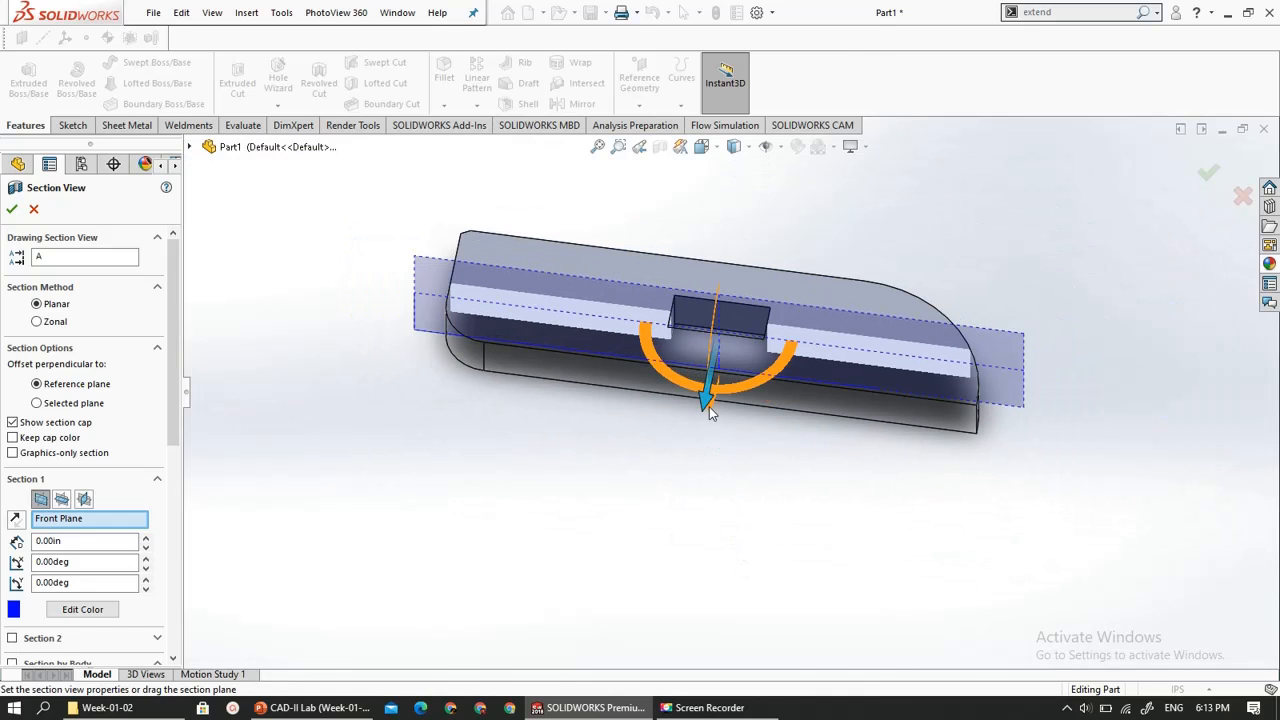
pyautogui.moveTo(705, 399)
pyautogui.mouseDown()
pyautogui.moveTo(683, 457)
pyautogui.moveTo(687, 401)
pyautogui.mouseUp()
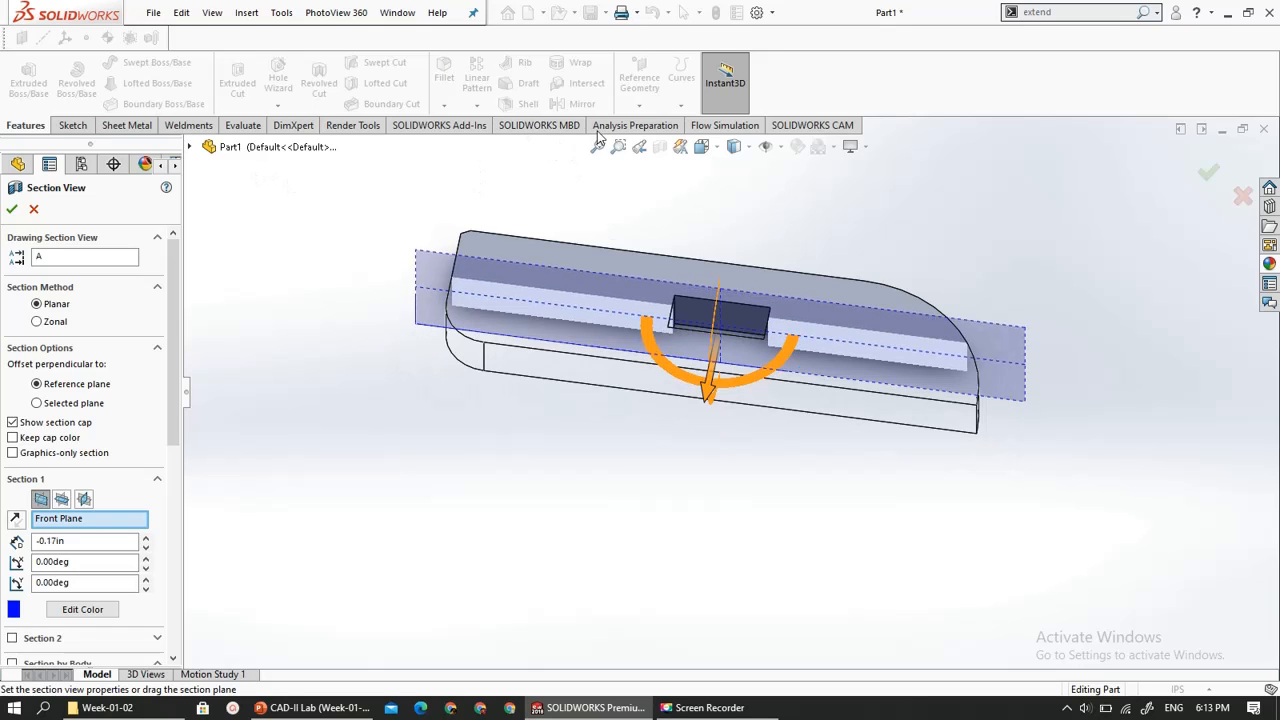
pyautogui.click(1209, 173)
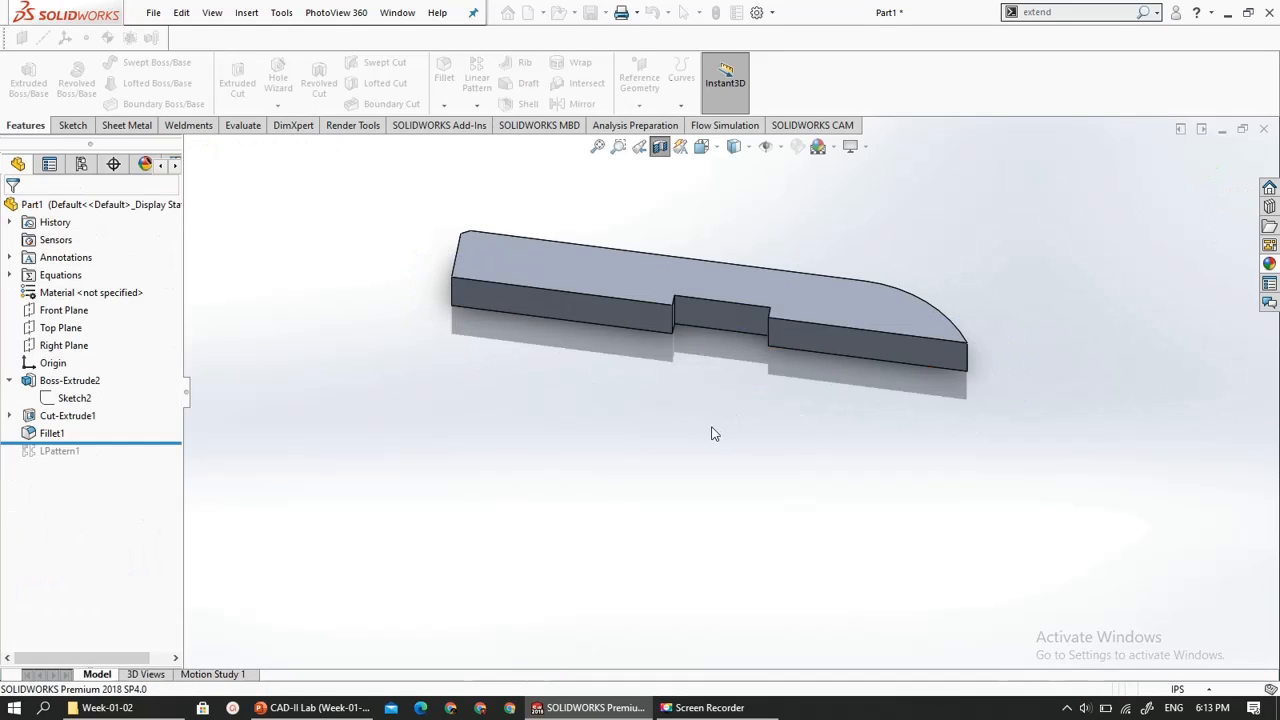
# - Examine the sectioned cutout up close and turn the section view off
pyautogui.scroll(-3, 677, 326)
pyautogui.scroll(2, 677, 326)
pyautogui.moveTo(677, 326); pyautogui.dragTo(634, 293, button='middle')
pyautogui.scroll(-3, 634, 293)
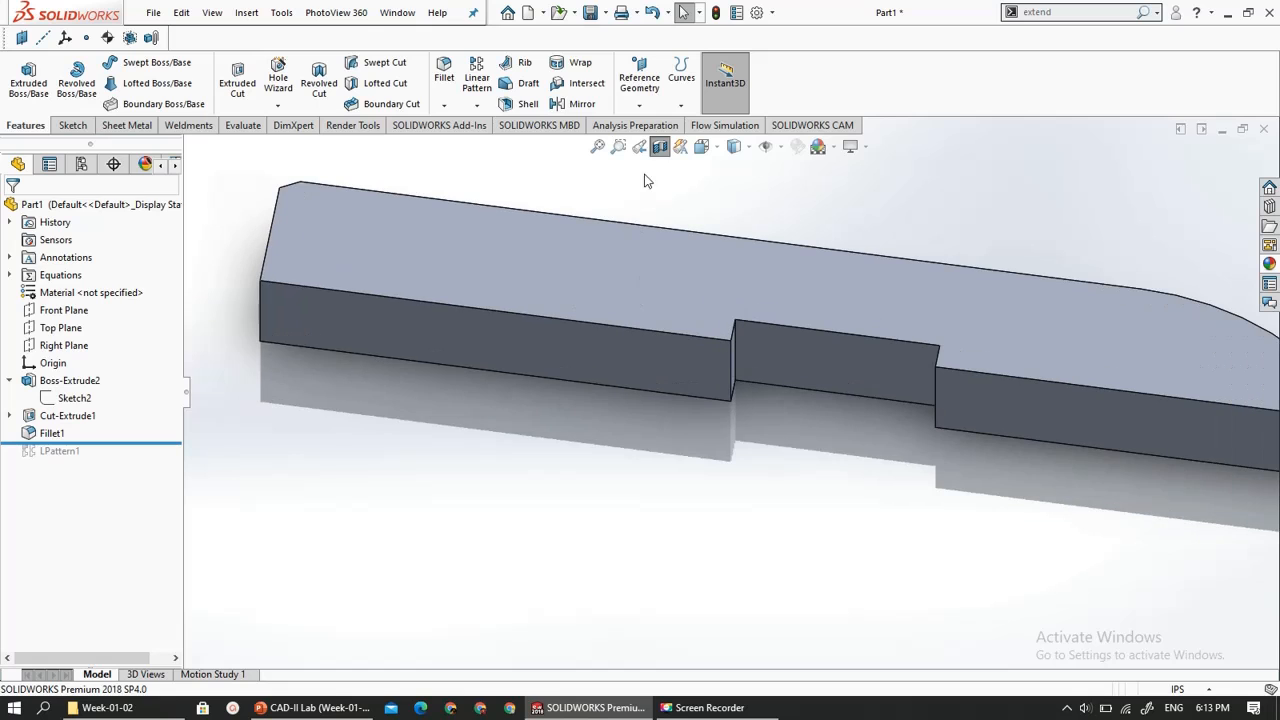
pyautogui.scroll(4, 629, 314)
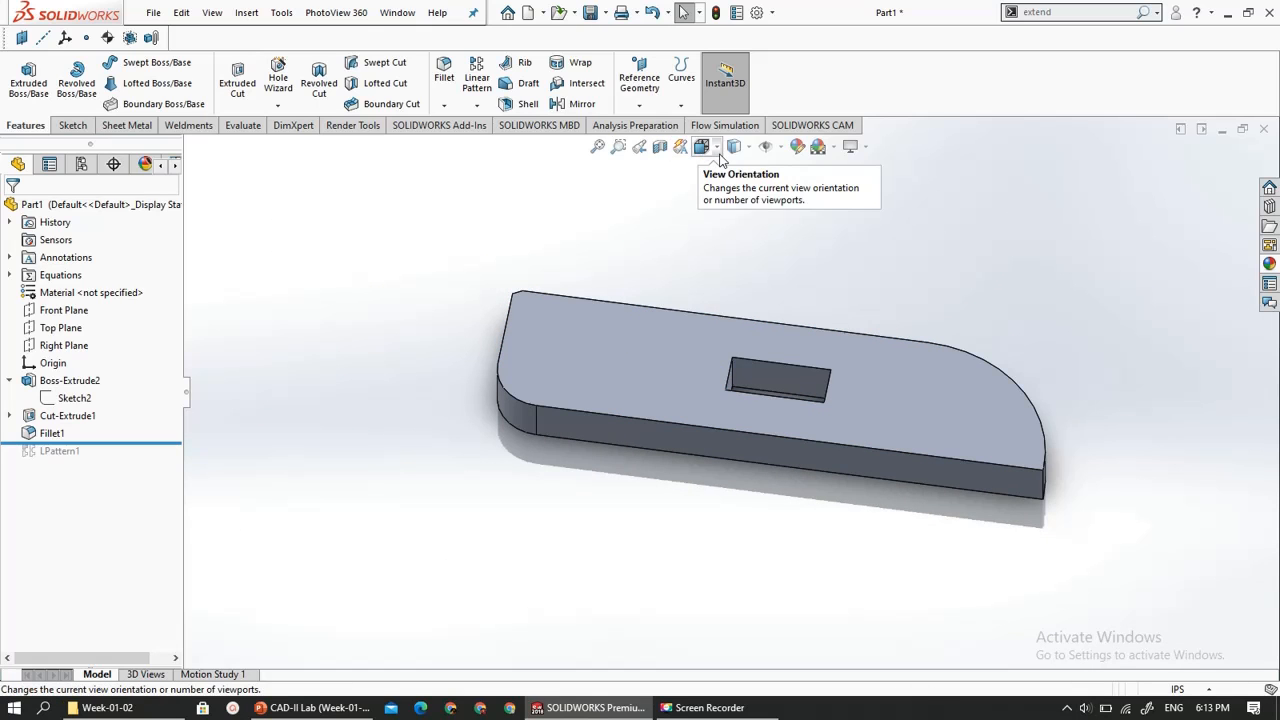
# - View the plate square-on to its short end, its long side and its front using the view selector cube, and return to an angled view
pyautogui.click(716, 150)
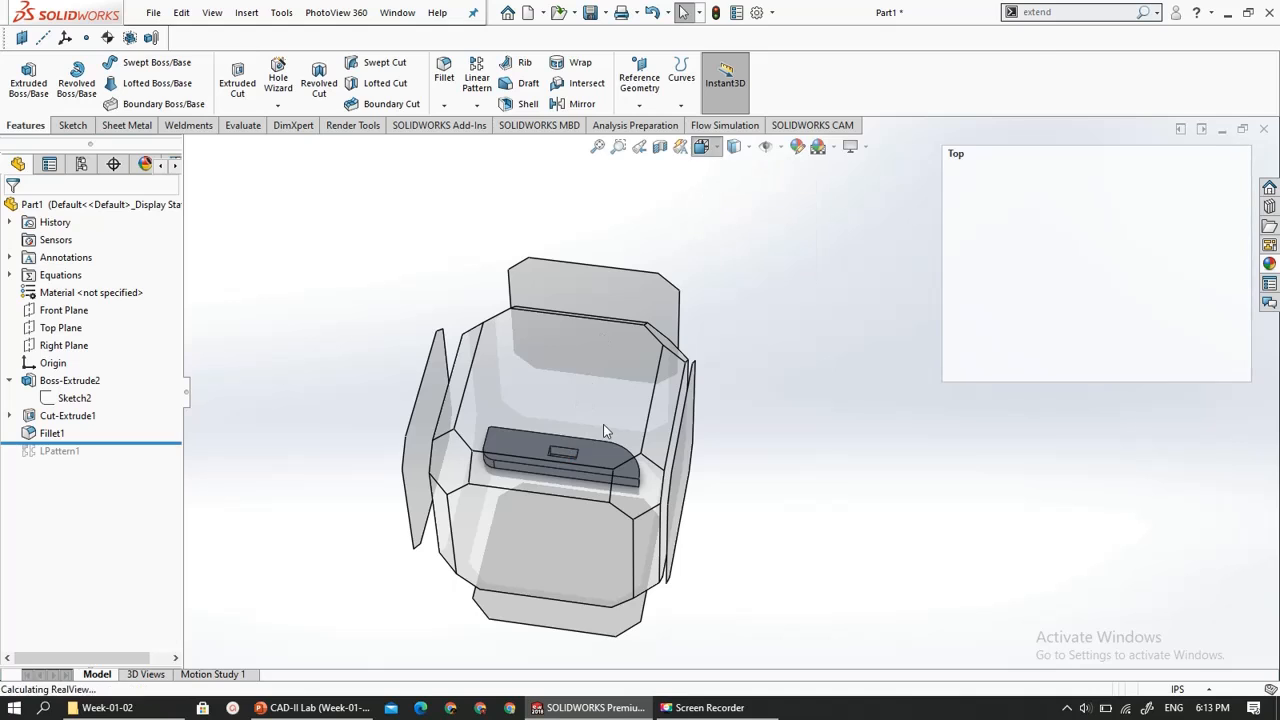
pyautogui.click(686, 484)
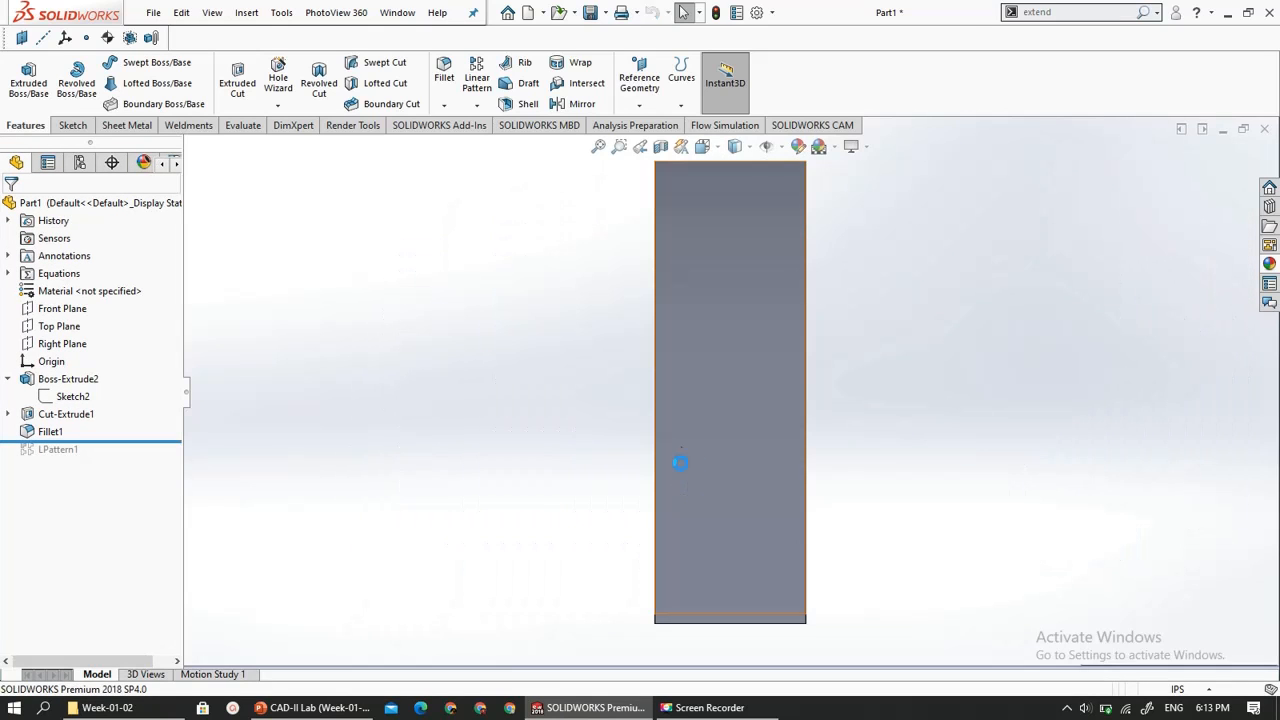
pyautogui.click(718, 149)
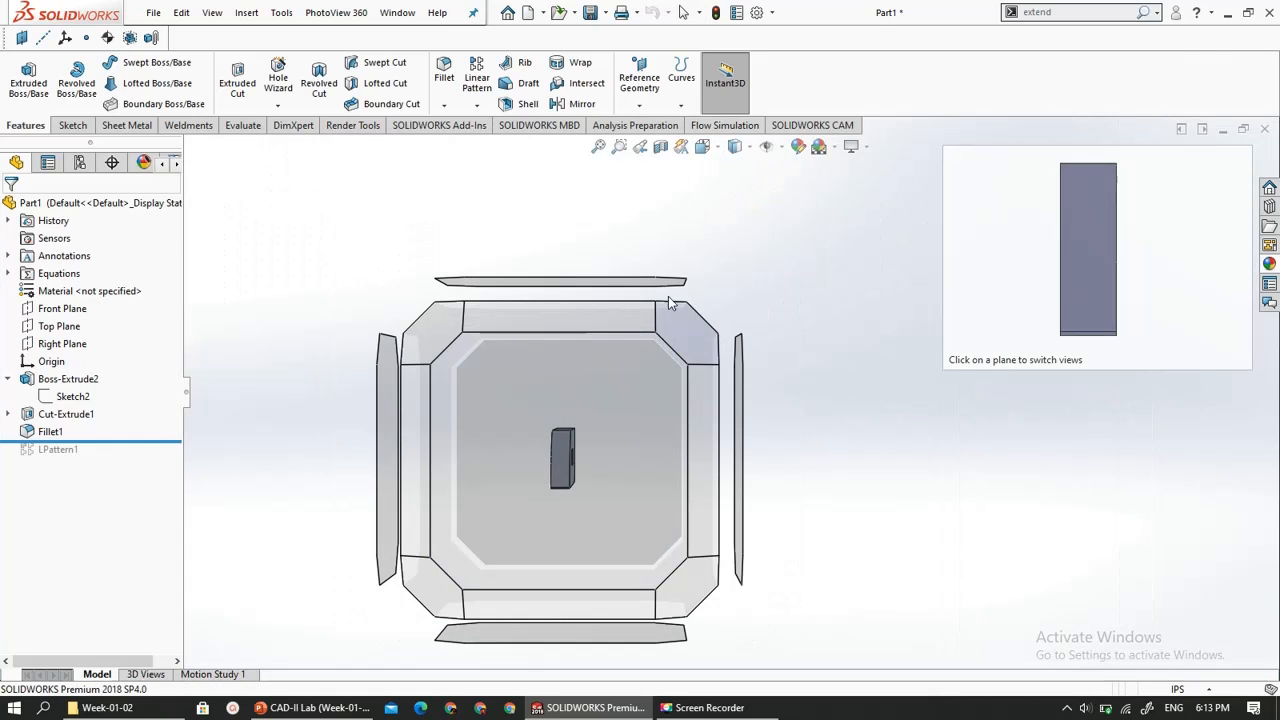
pyautogui.click(632, 280)
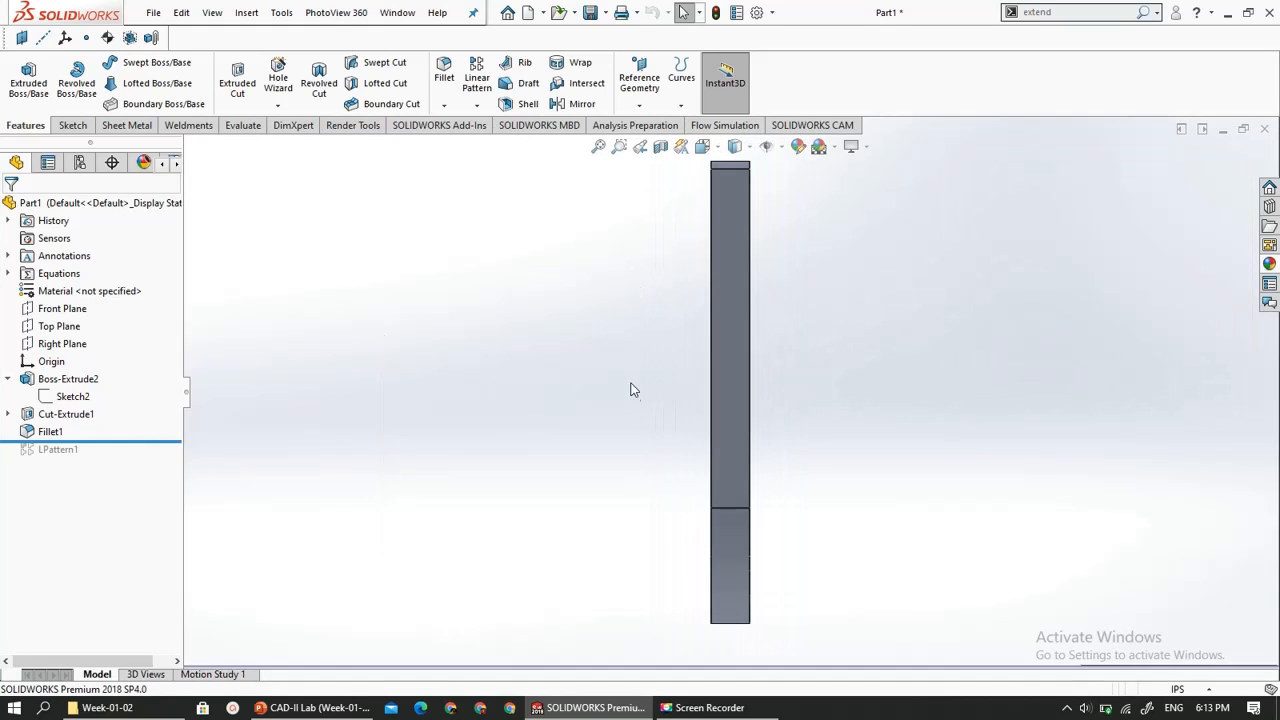
pyautogui.moveTo(631, 389); pyautogui.dragTo(700, 430, button='middle')
pyautogui.press('space')
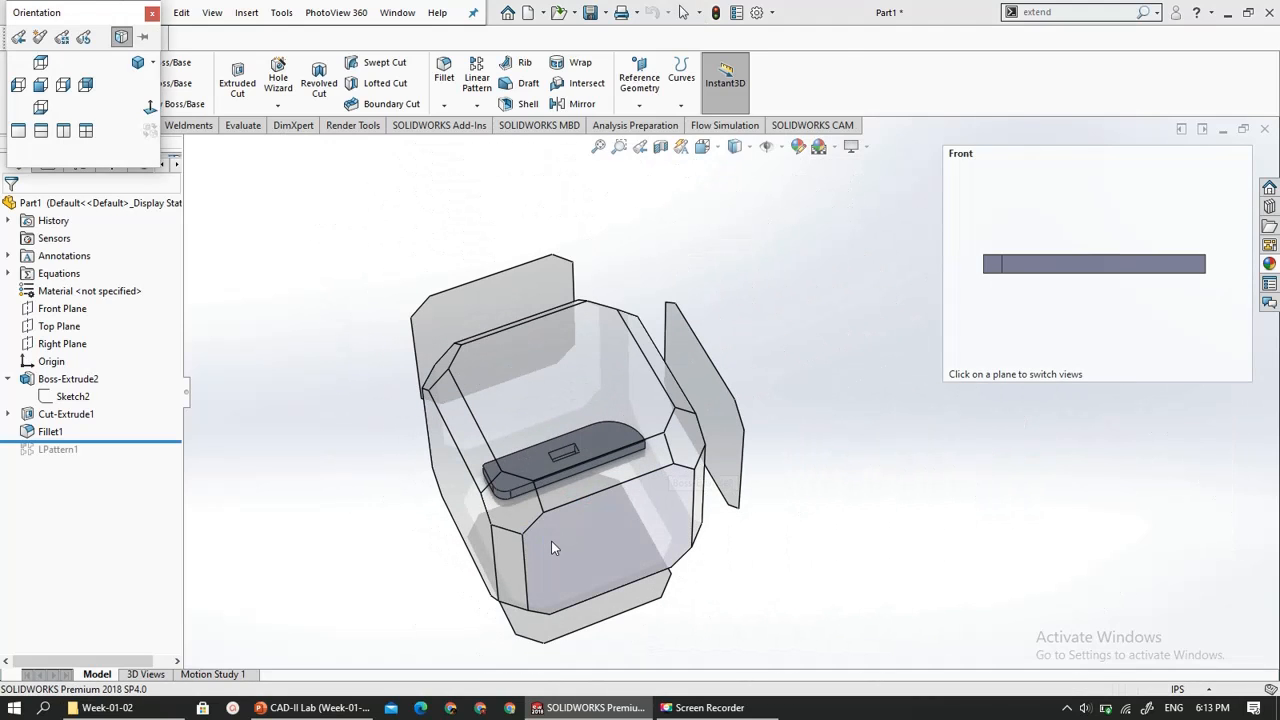
pyautogui.click(551, 541)
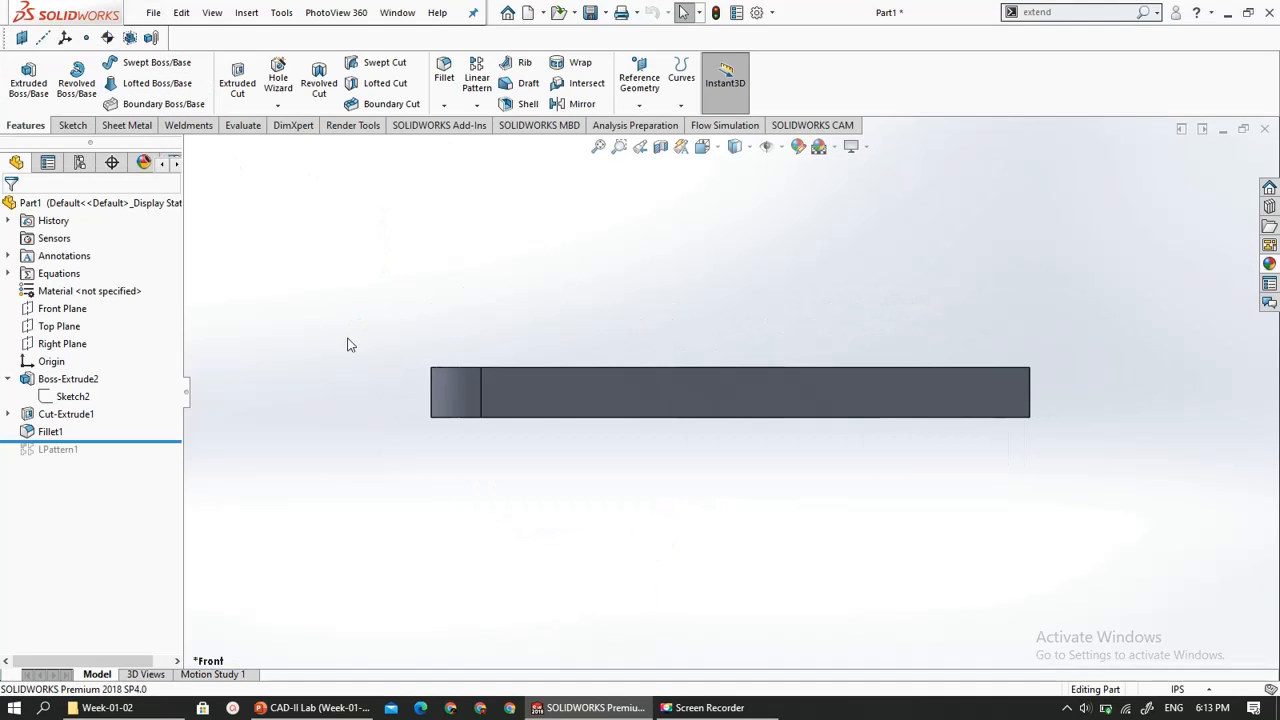
pyautogui.moveTo(700, 244); pyautogui.dragTo(704, 485, button='middle')
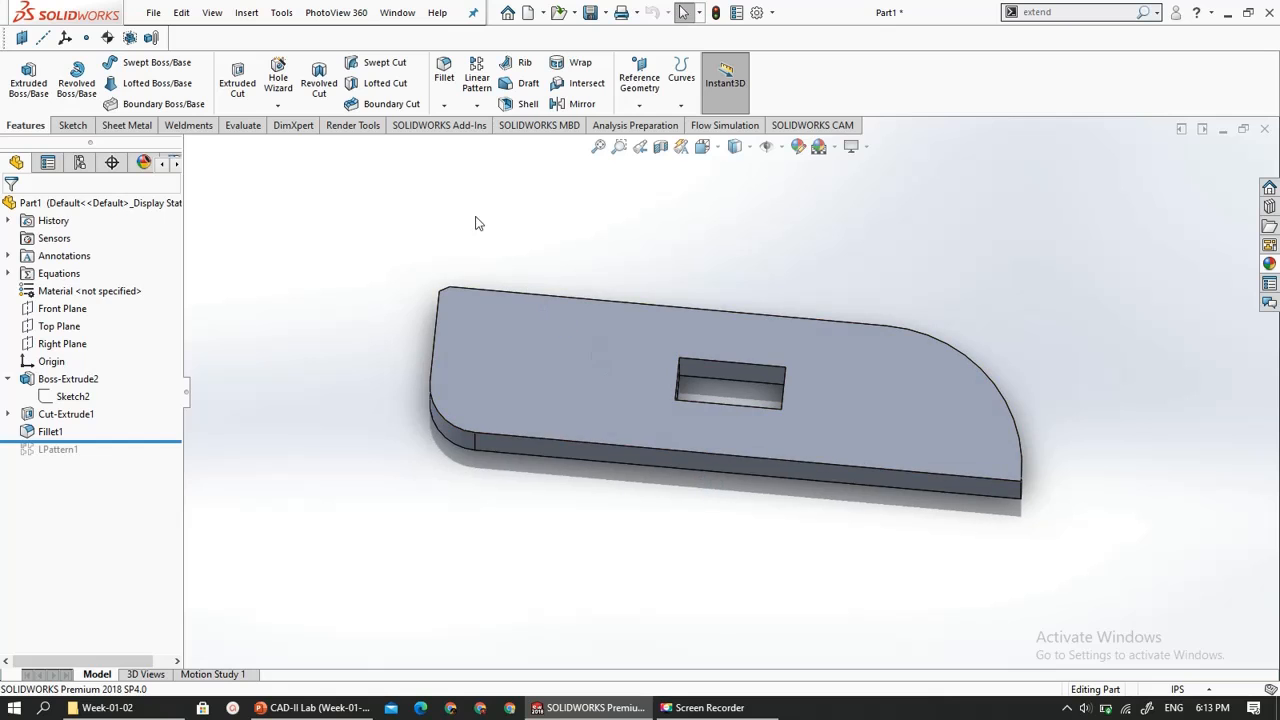
# - Check the Basic Part Modelling slide in the PowerPoint presentation and return to the SOLIDWORKS part
pyautogui.click(314, 707)
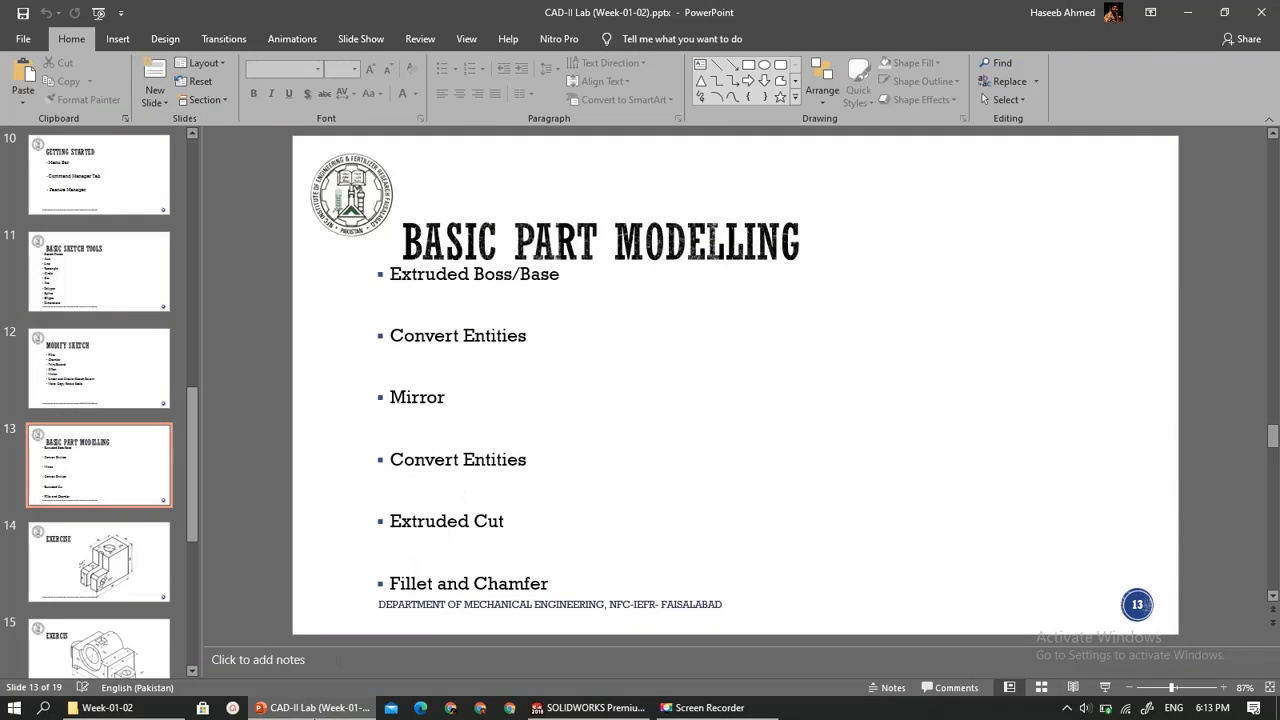
pyautogui.click(320, 707)
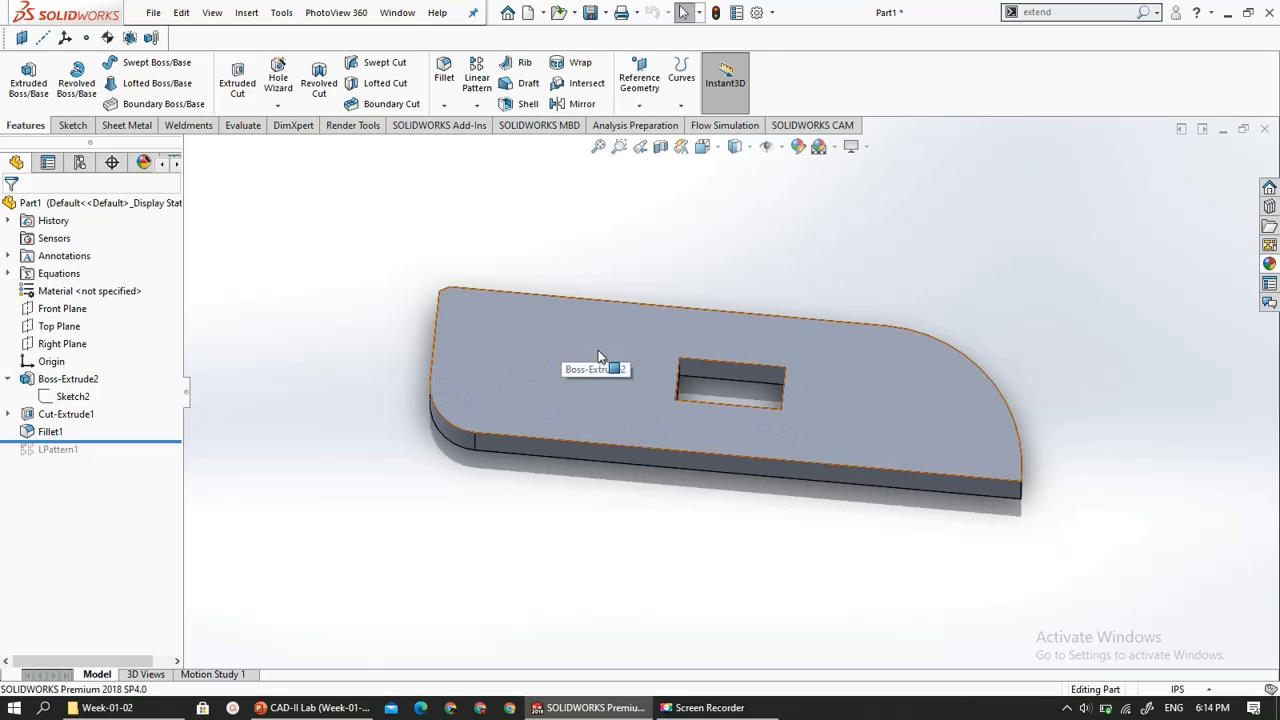
# - Start a new sketch on the top face of the plate
pyautogui.moveTo(600, 357); pyautogui.dragTo(530, 401, button='middle')
pyautogui.click(543, 392)
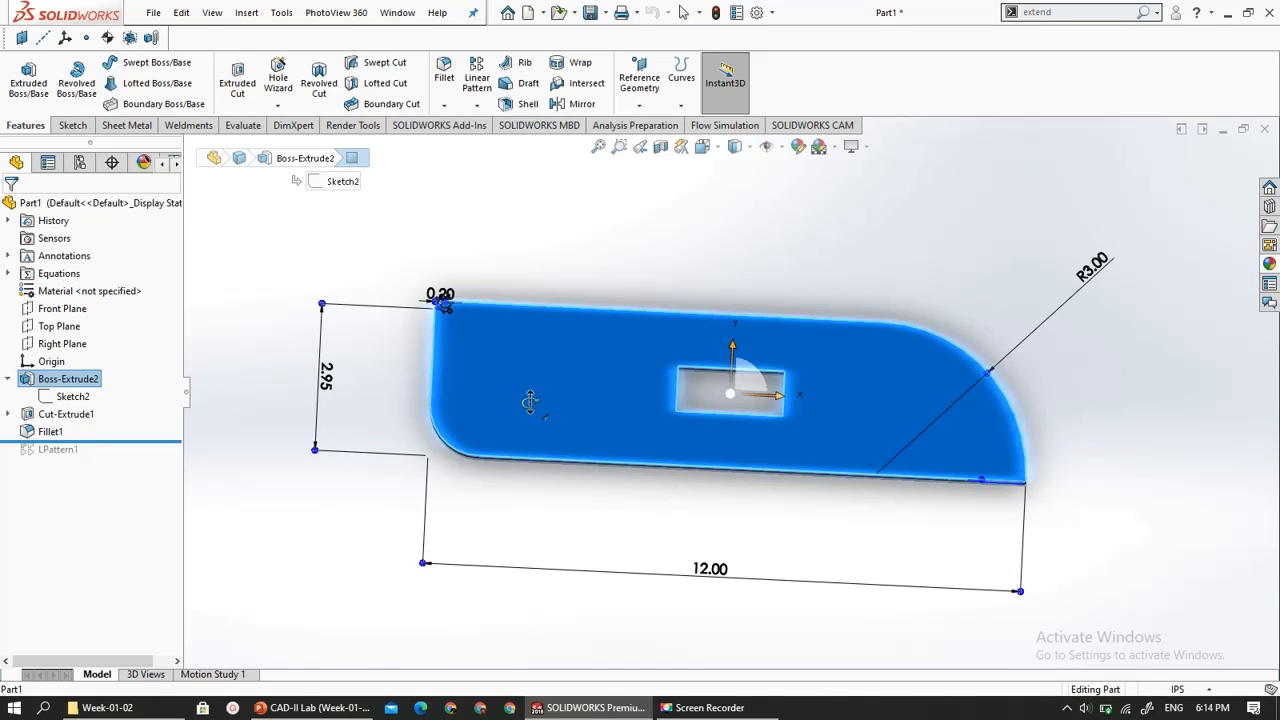
pyautogui.scroll(-3, 662, 425)
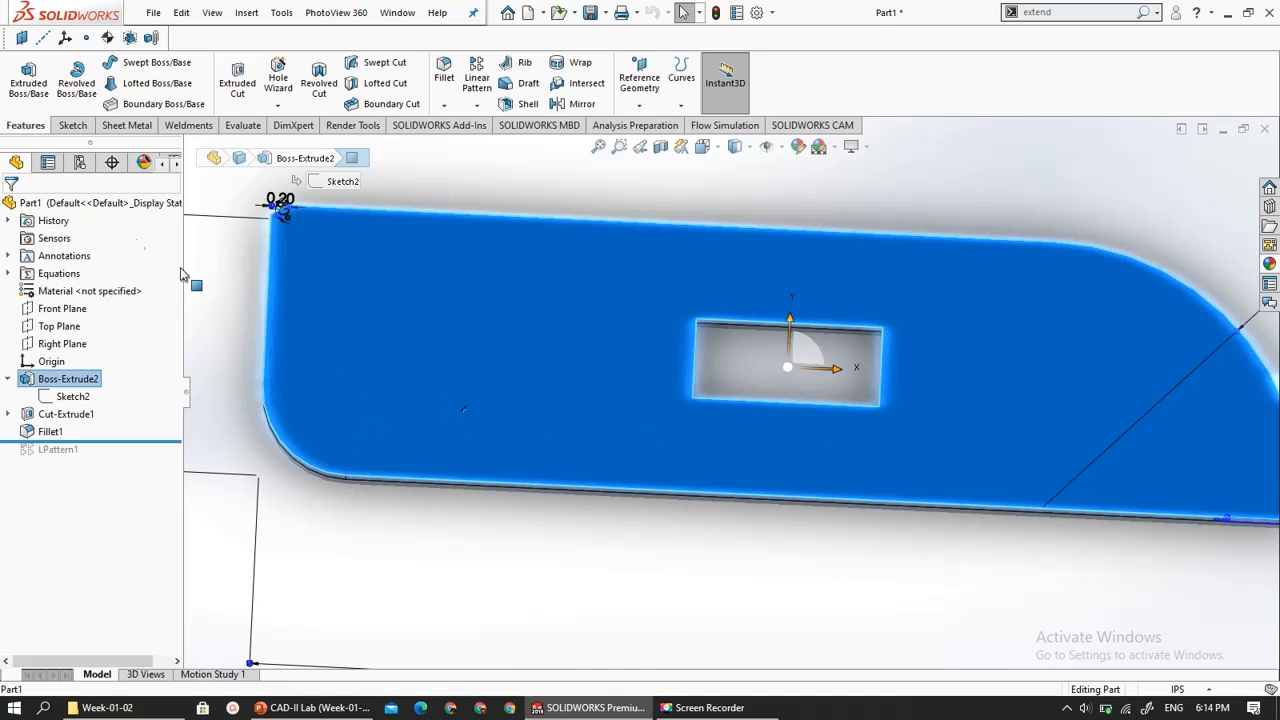
pyautogui.click(86, 127)
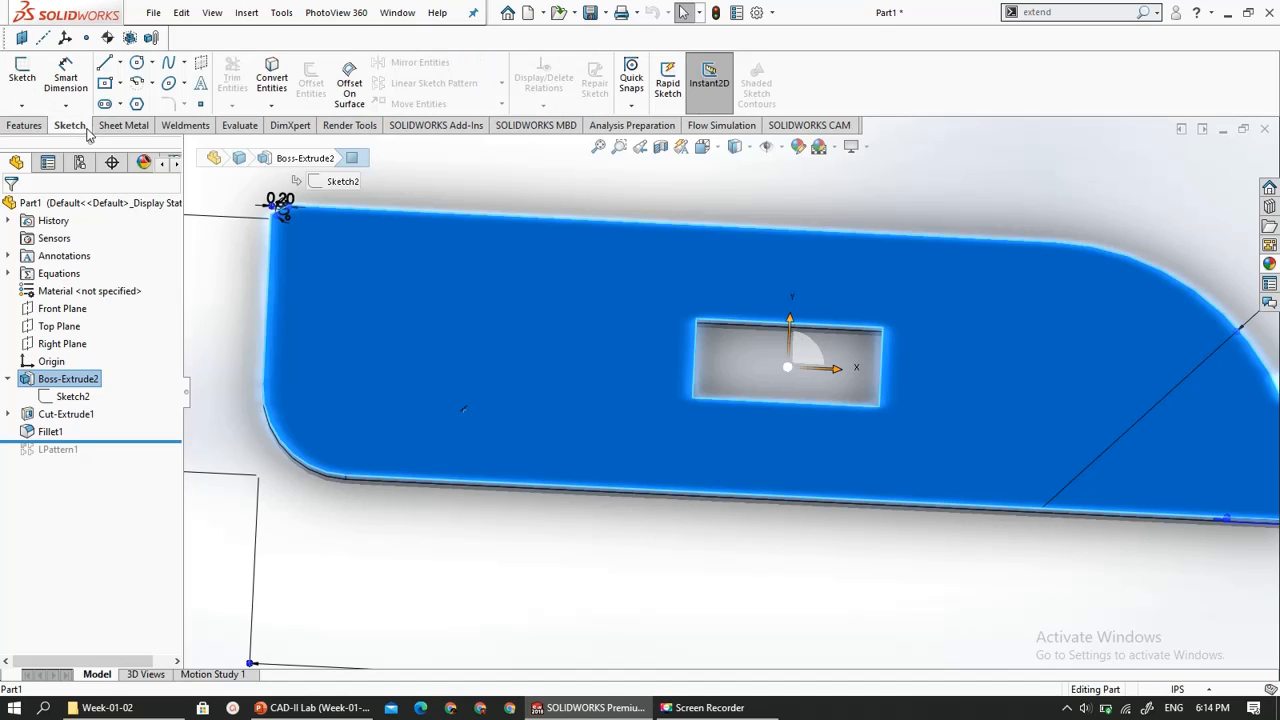
pyautogui.click(24, 70)
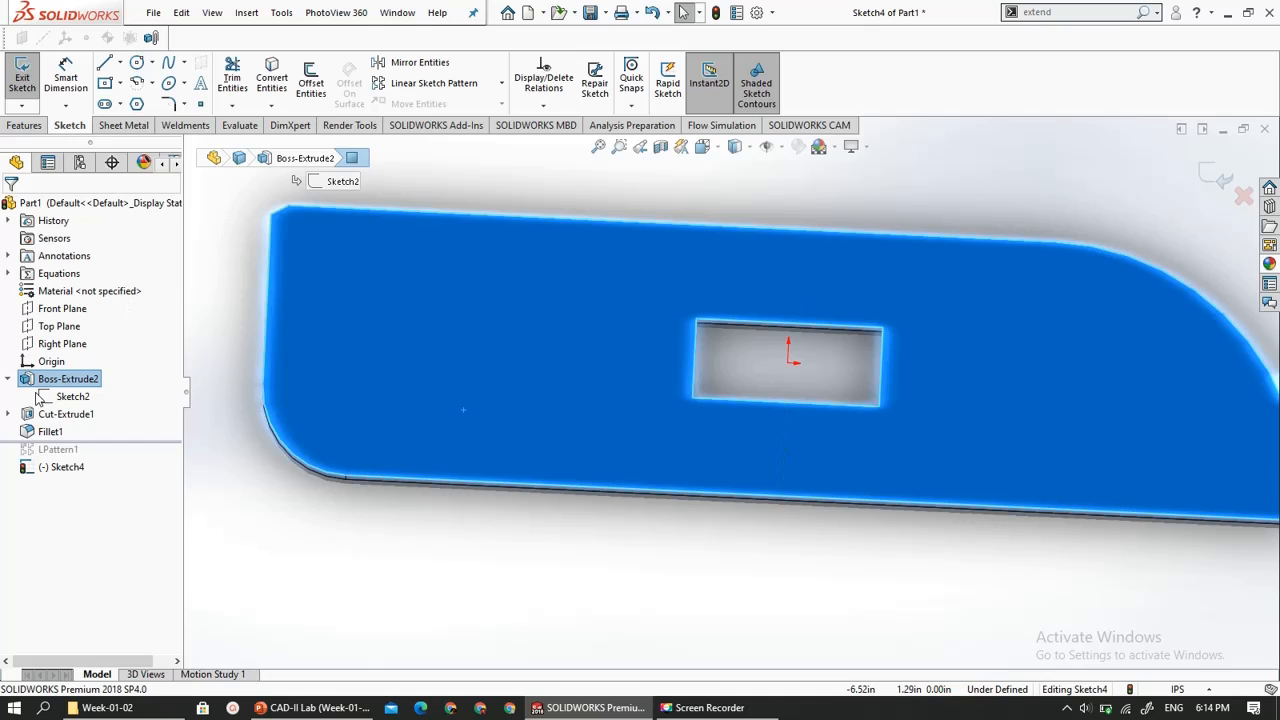
# - Orient the view normal to the plate's extrusion so the sketch face is seen square-on, and clear the selection
pyautogui.click(66, 396)
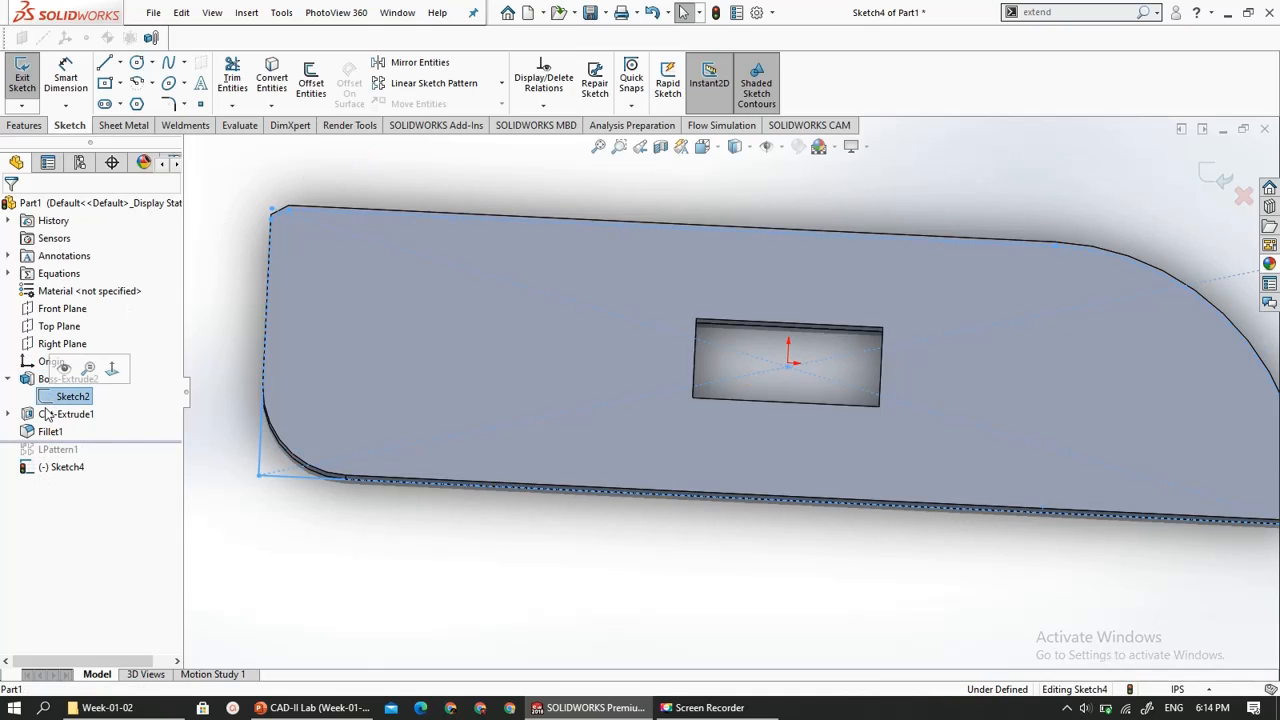
pyautogui.click(50, 381)
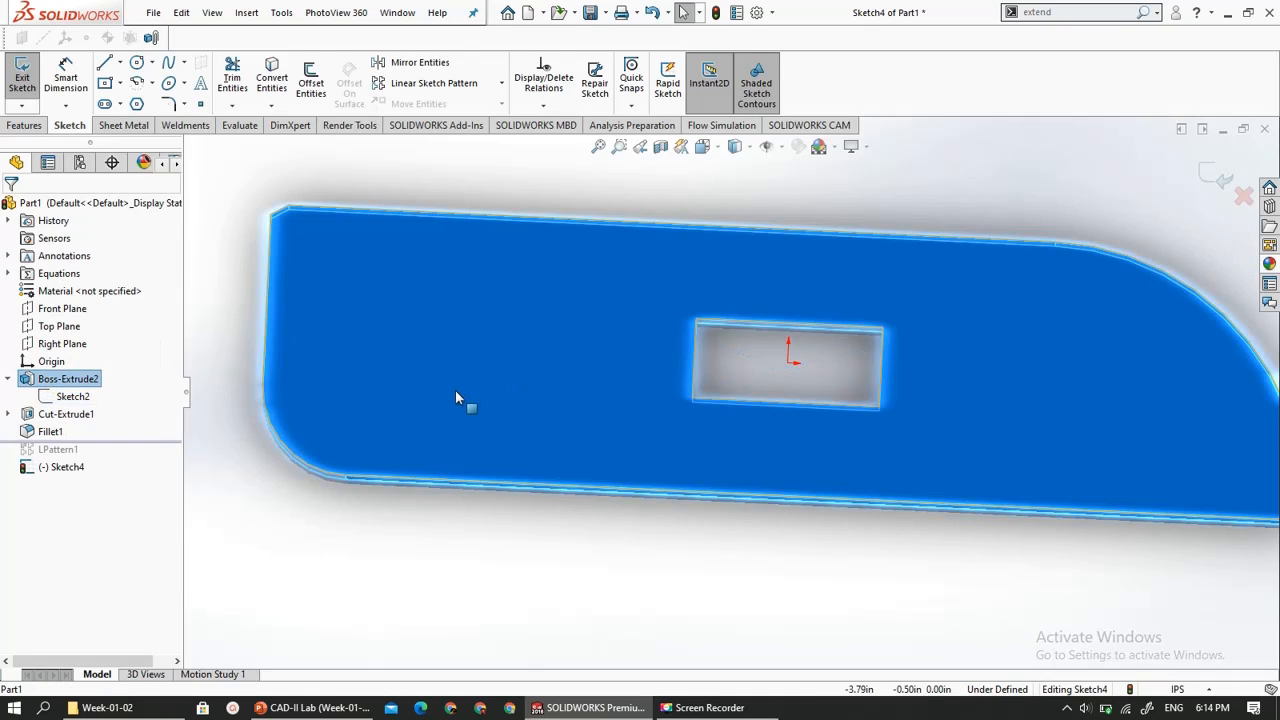
pyautogui.press('f')
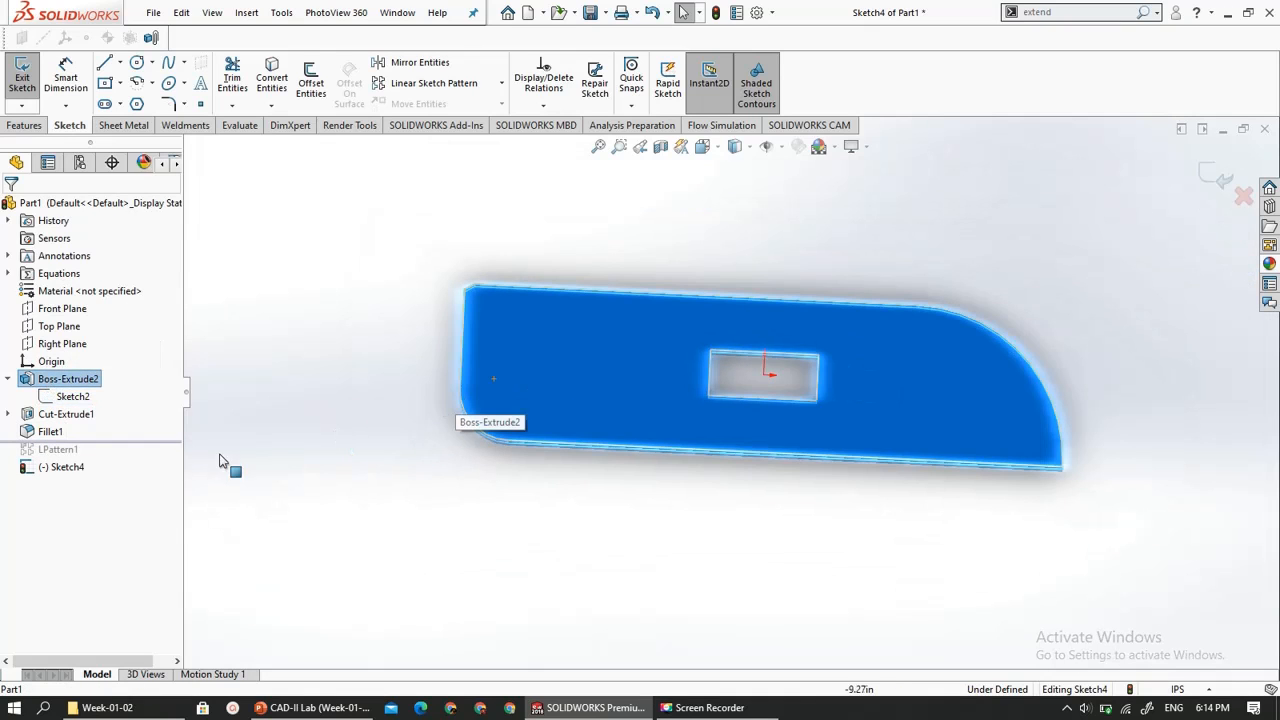
pyautogui.rightClick(56, 384)
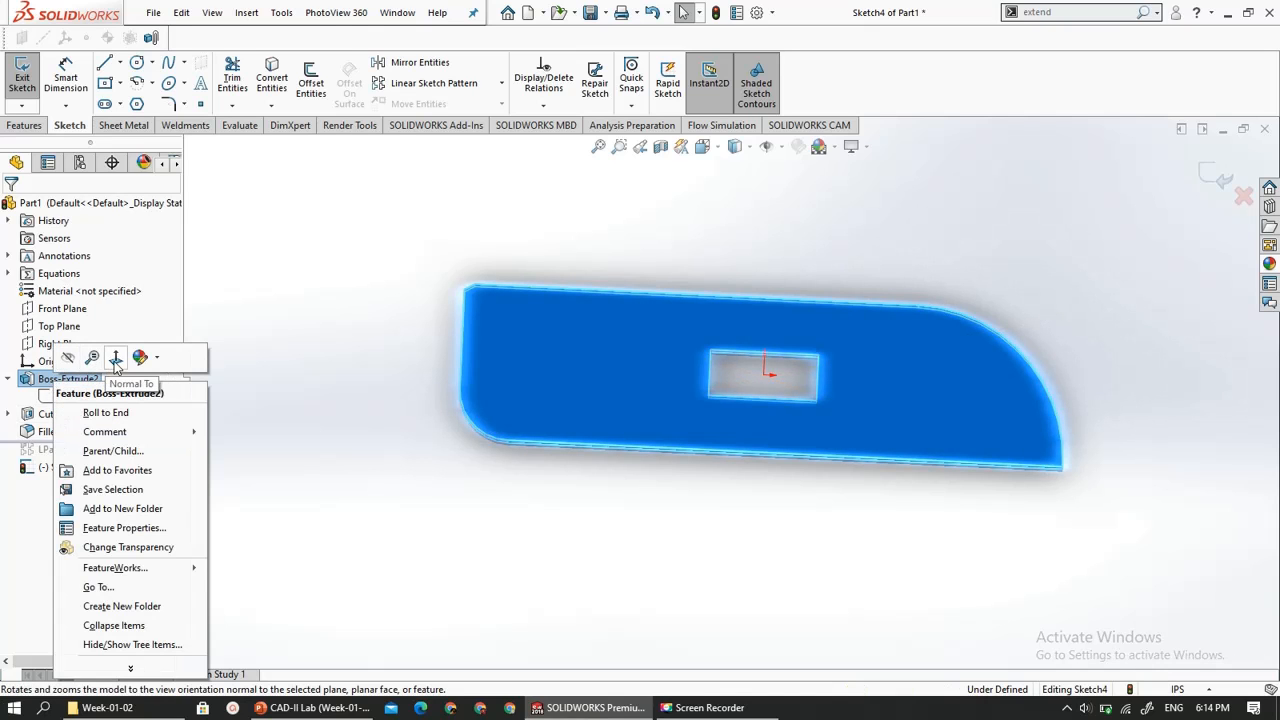
pyautogui.click(115, 358)
pyautogui.scroll(-3, 805, 478)
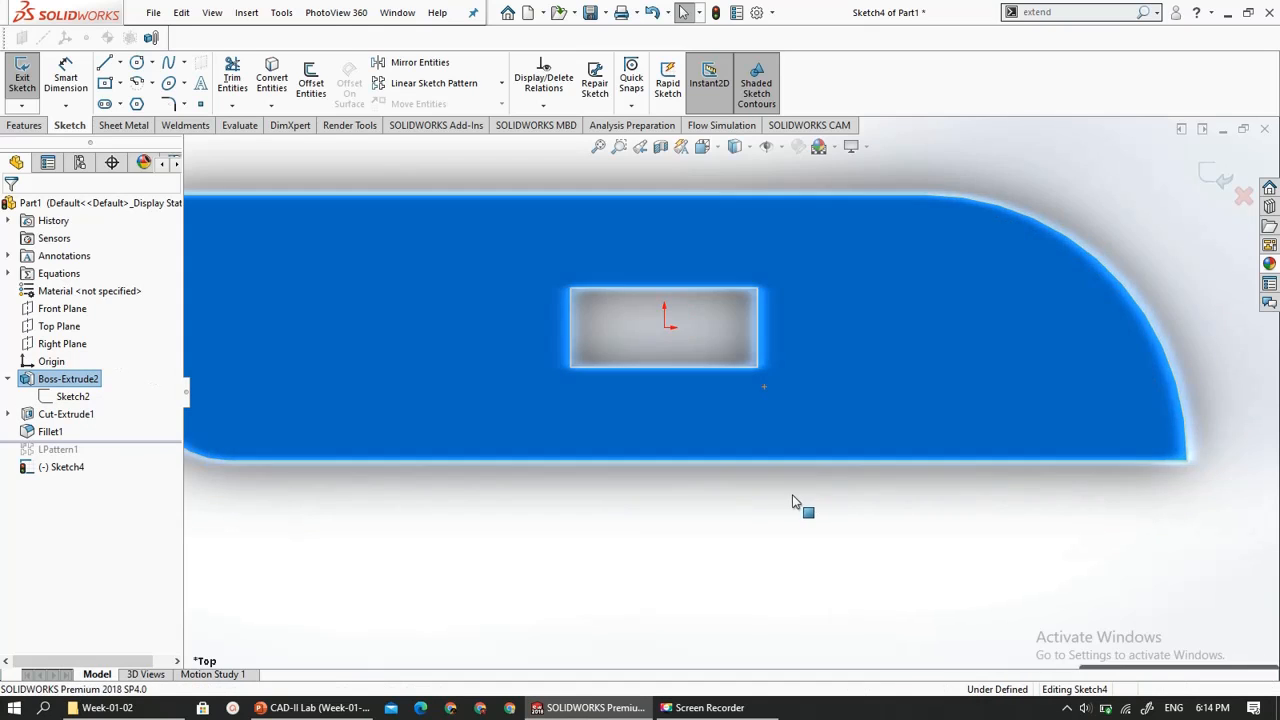
pyautogui.click(793, 502)
pyautogui.scroll(4, 789, 502)
pyautogui.scroll(-1, 756, 489)
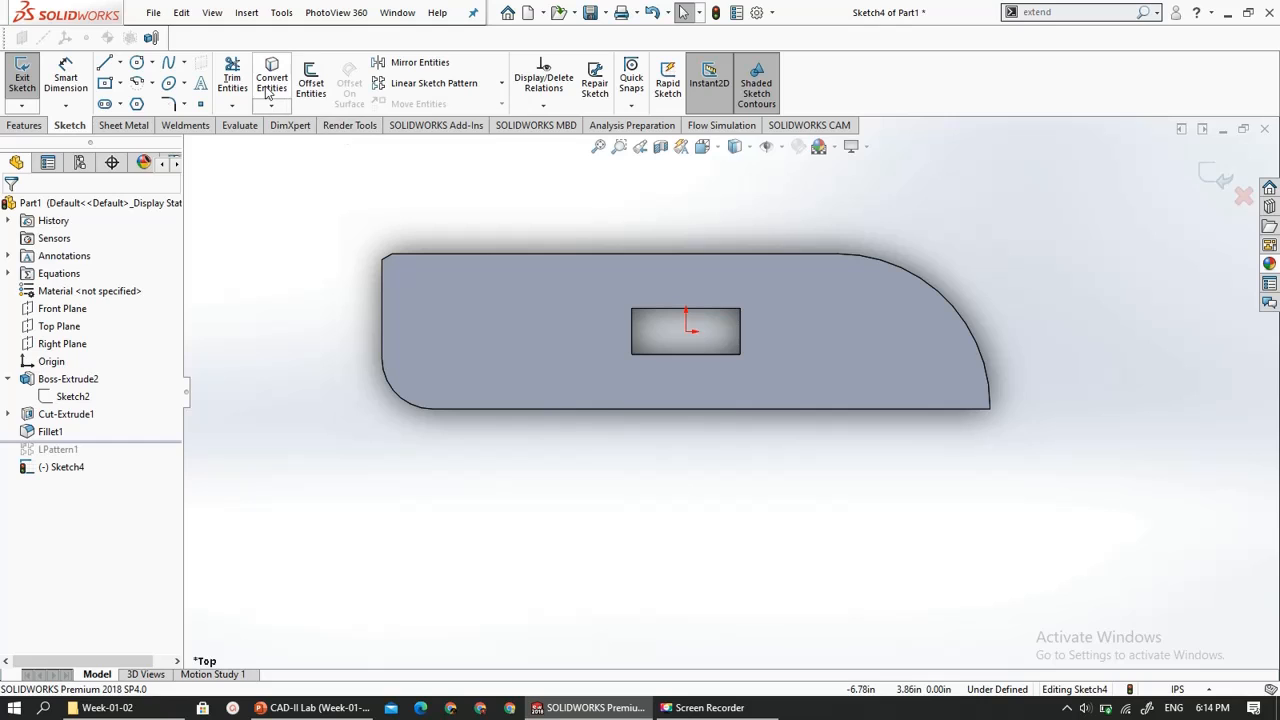
# - Convert the plate's large rounded end edge and its two long straight edges into sketch entities with Convert Entities
pyautogui.click(271, 105)
pyautogui.click(300, 127)
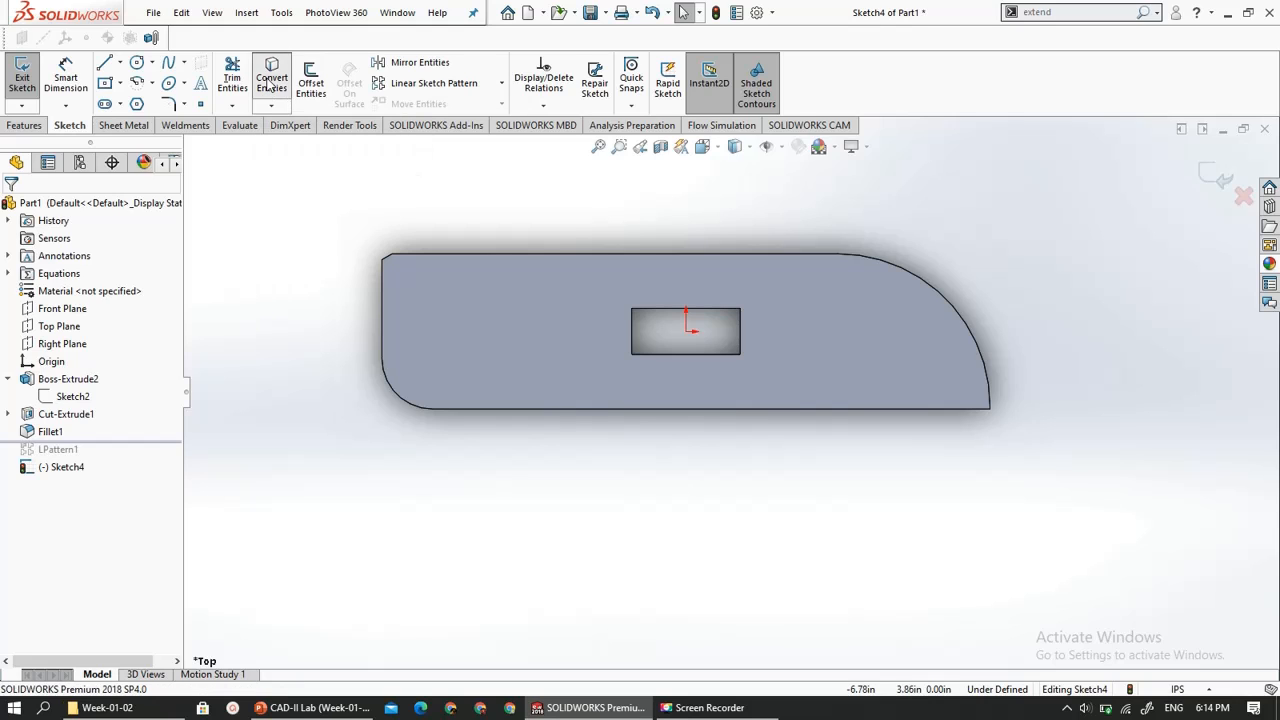
pyautogui.scroll(-2, 574, 305)
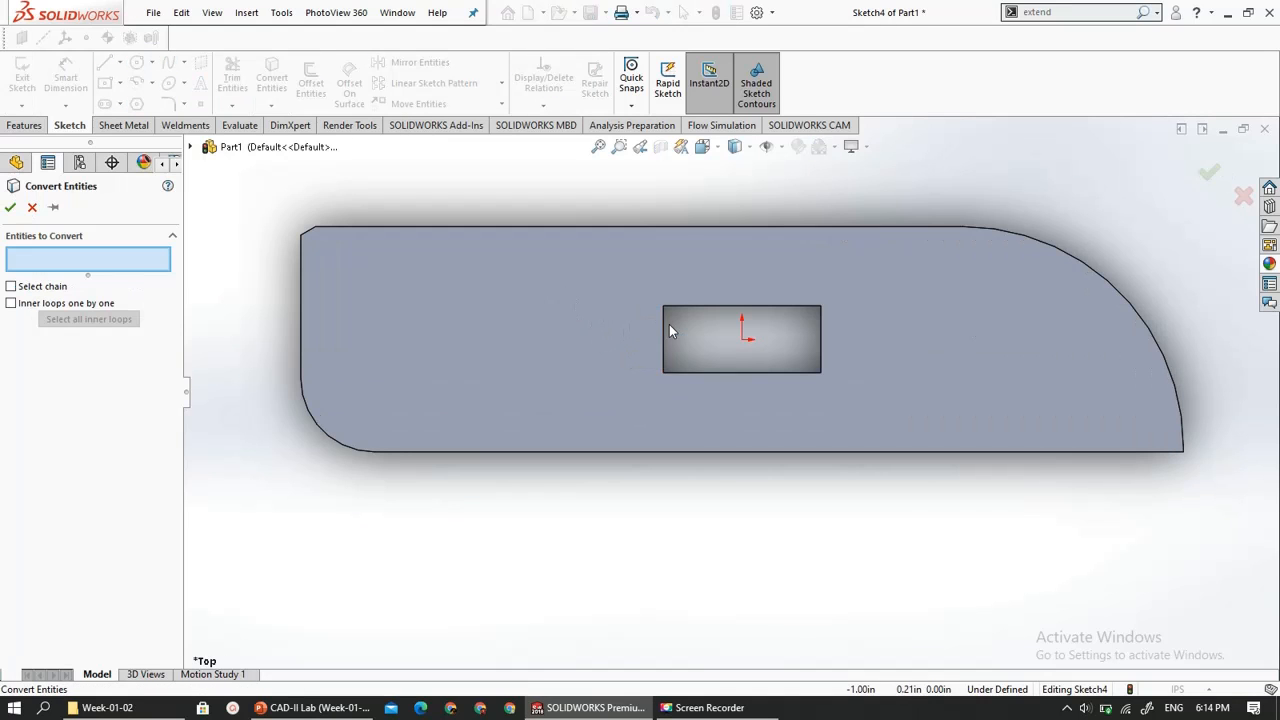
pyautogui.scroll(2, 662, 320)
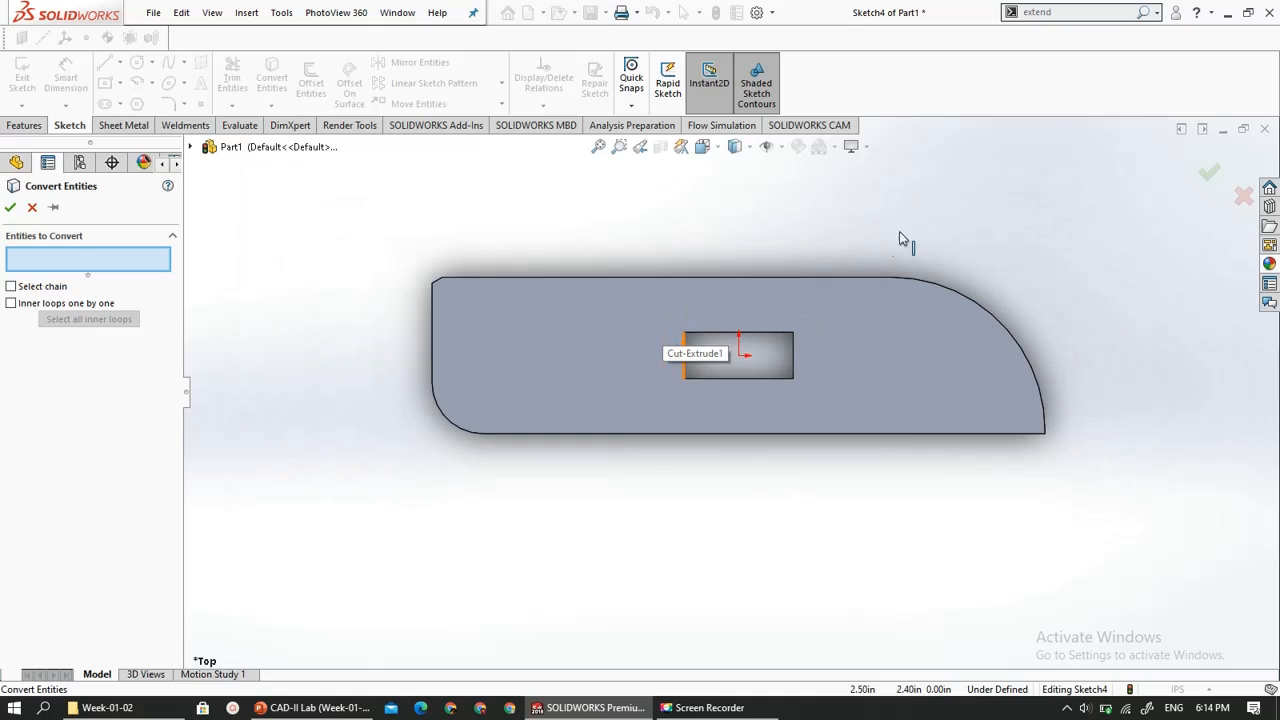
pyautogui.click(959, 298)
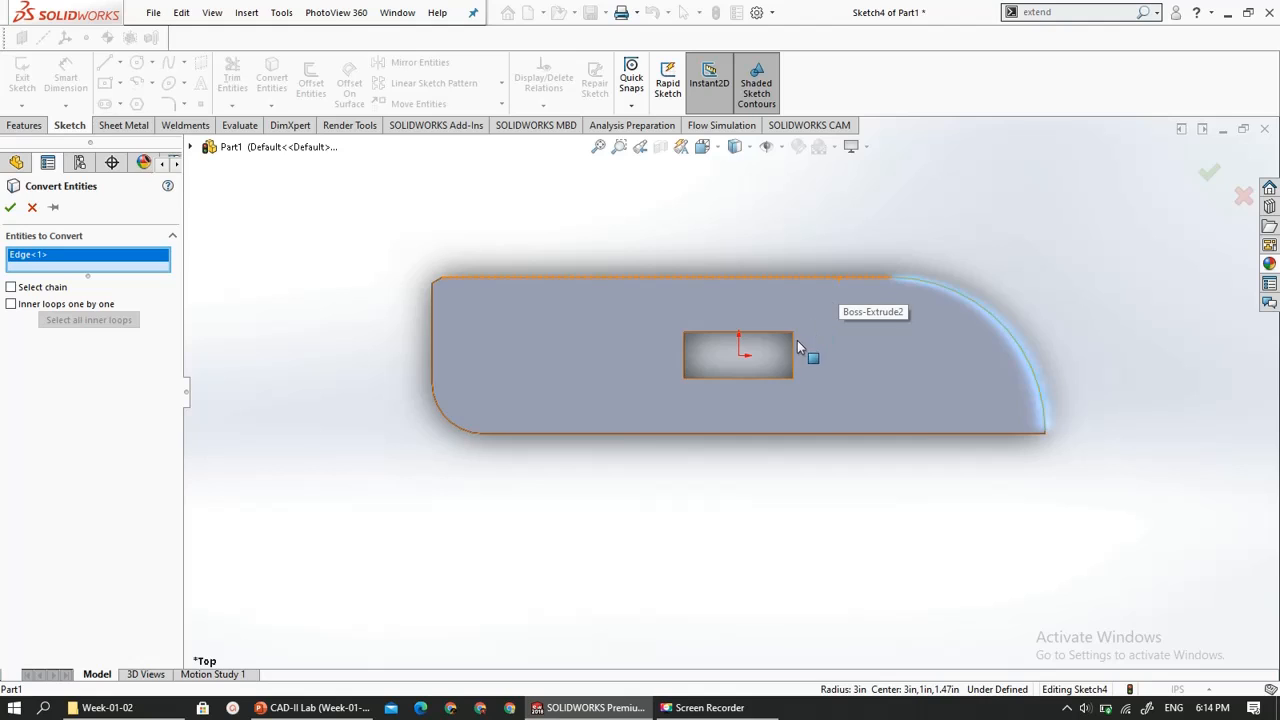
pyautogui.click(929, 434)
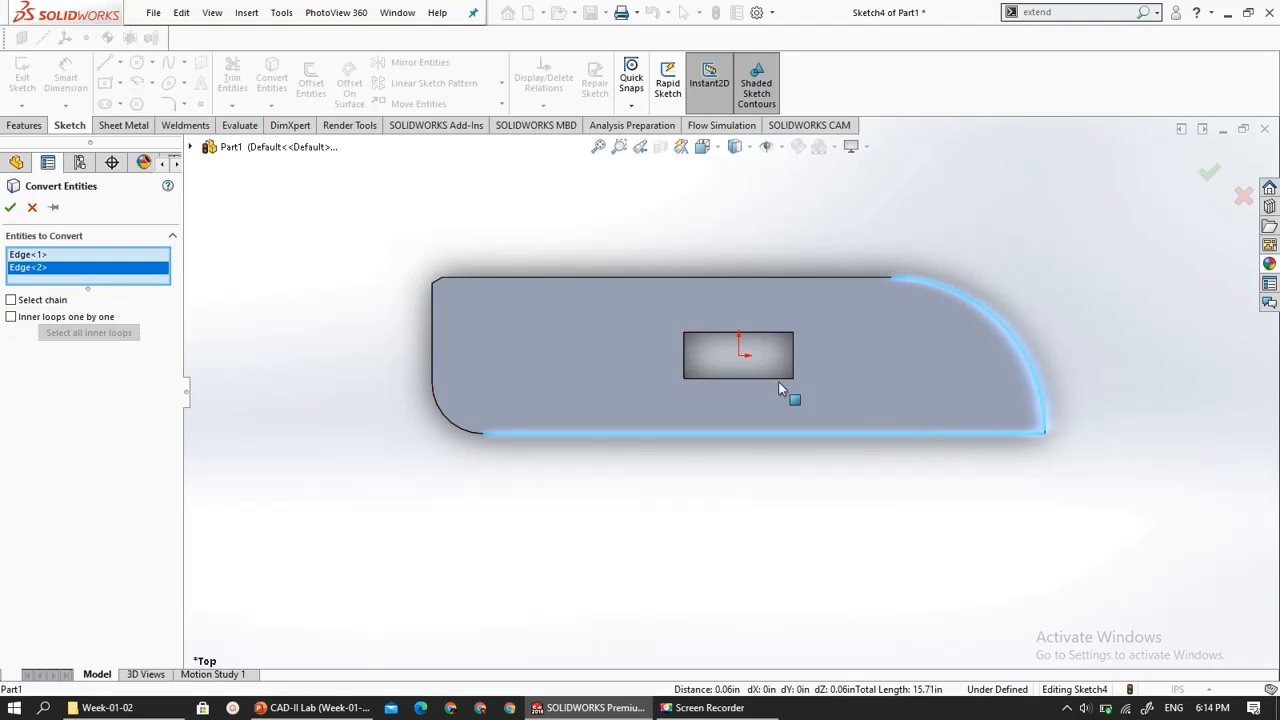
pyautogui.click(843, 279)
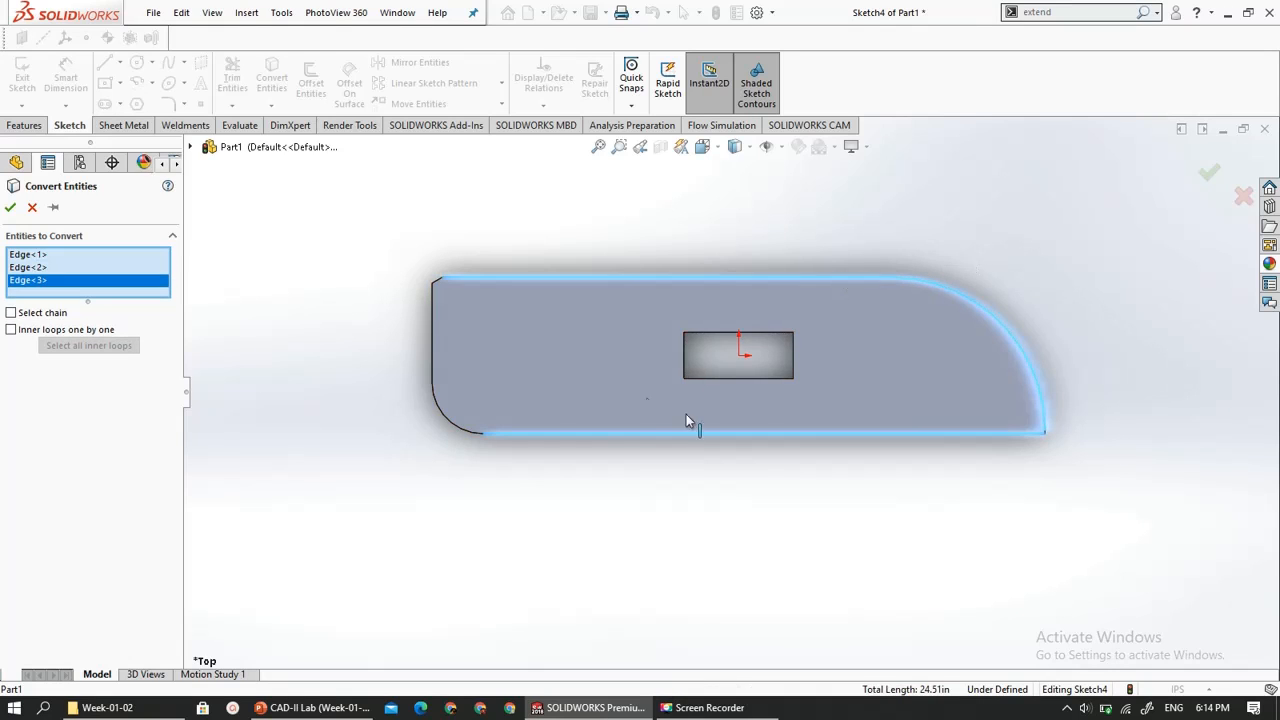
pyautogui.click(10, 207)
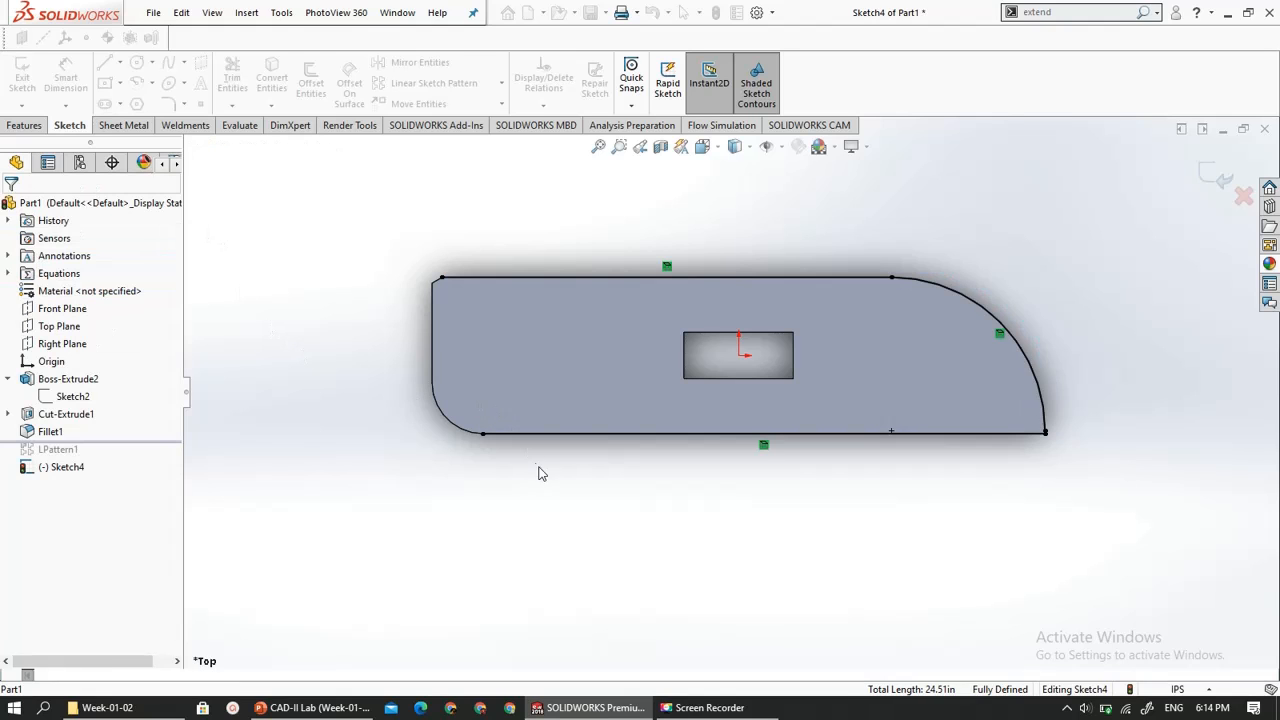
# - Close the profile with a slanted line about 3.17 in long between the open ends of the converted long edges, and exit the sketch
pyautogui.scroll(-2, 870, 463)
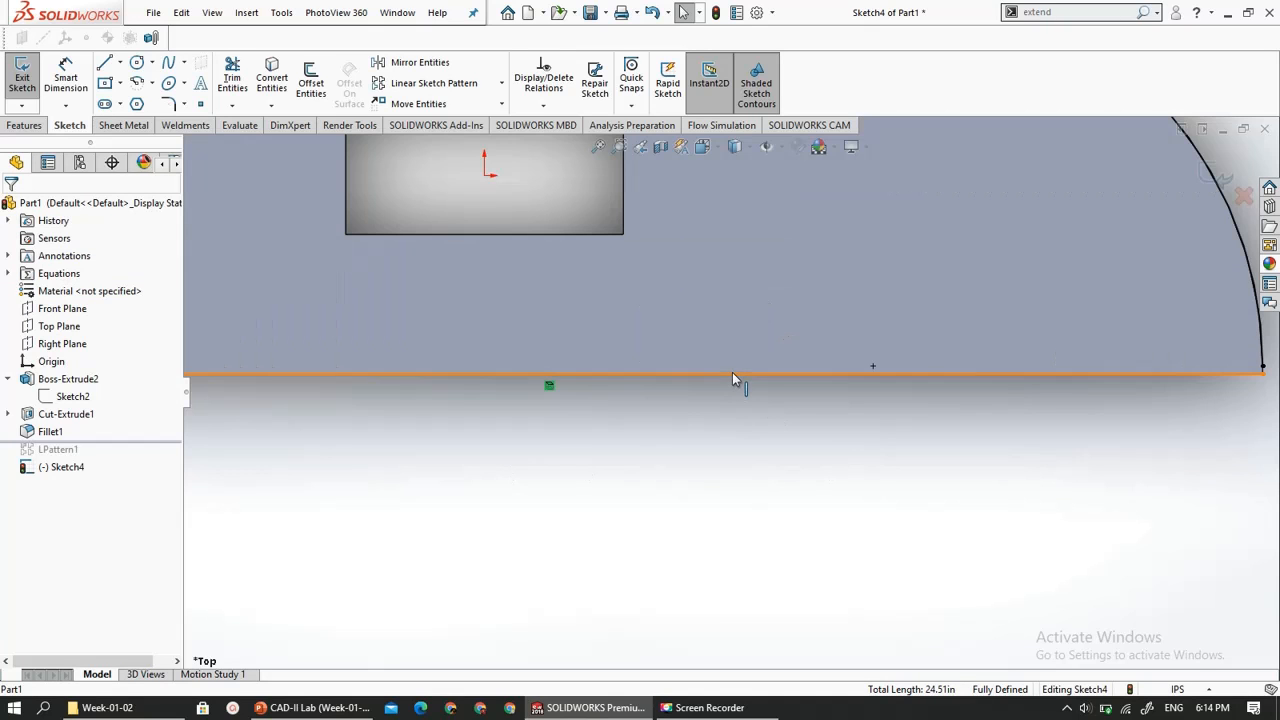
pyautogui.scroll(-5, 740, 401)
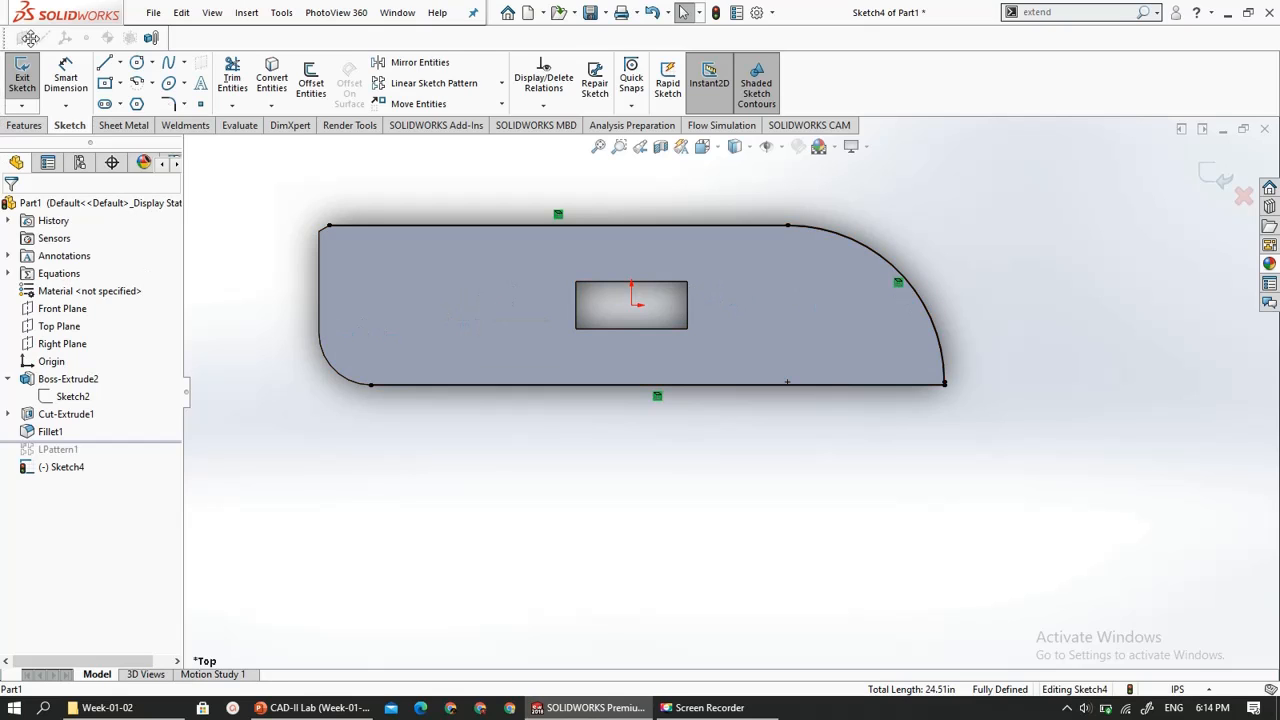
pyautogui.click(104, 62)
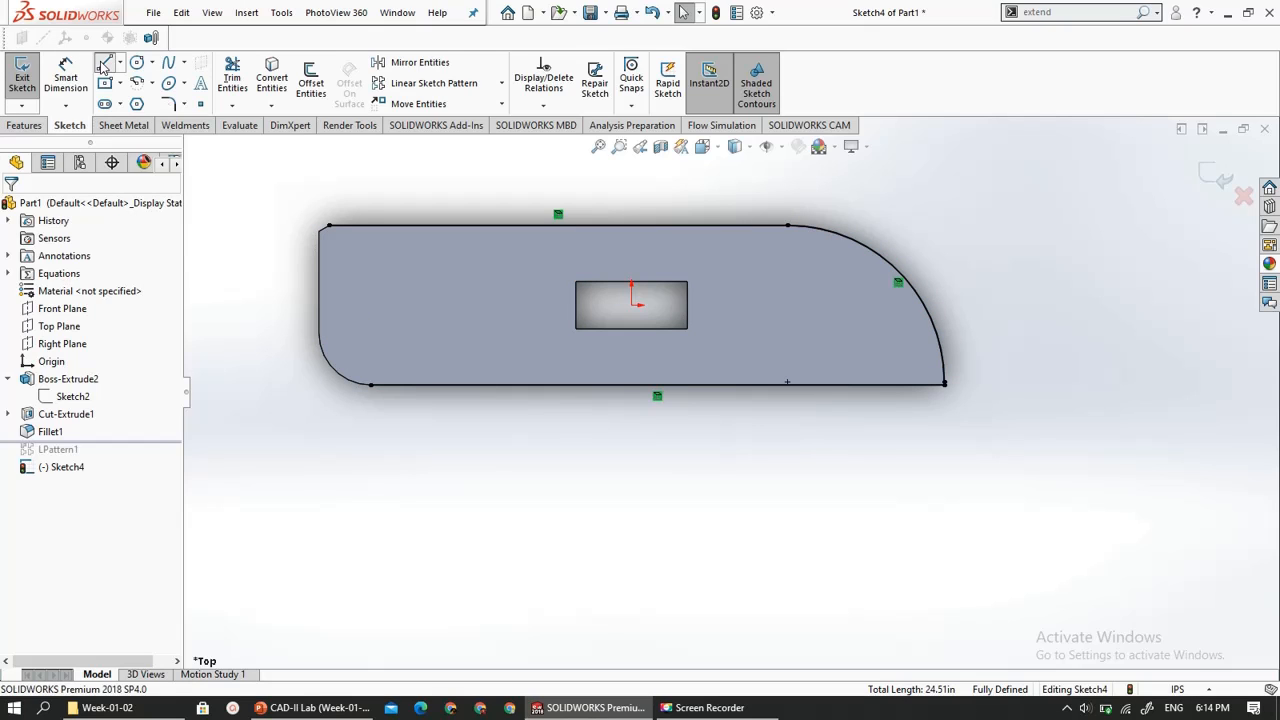
pyautogui.click(370, 386)
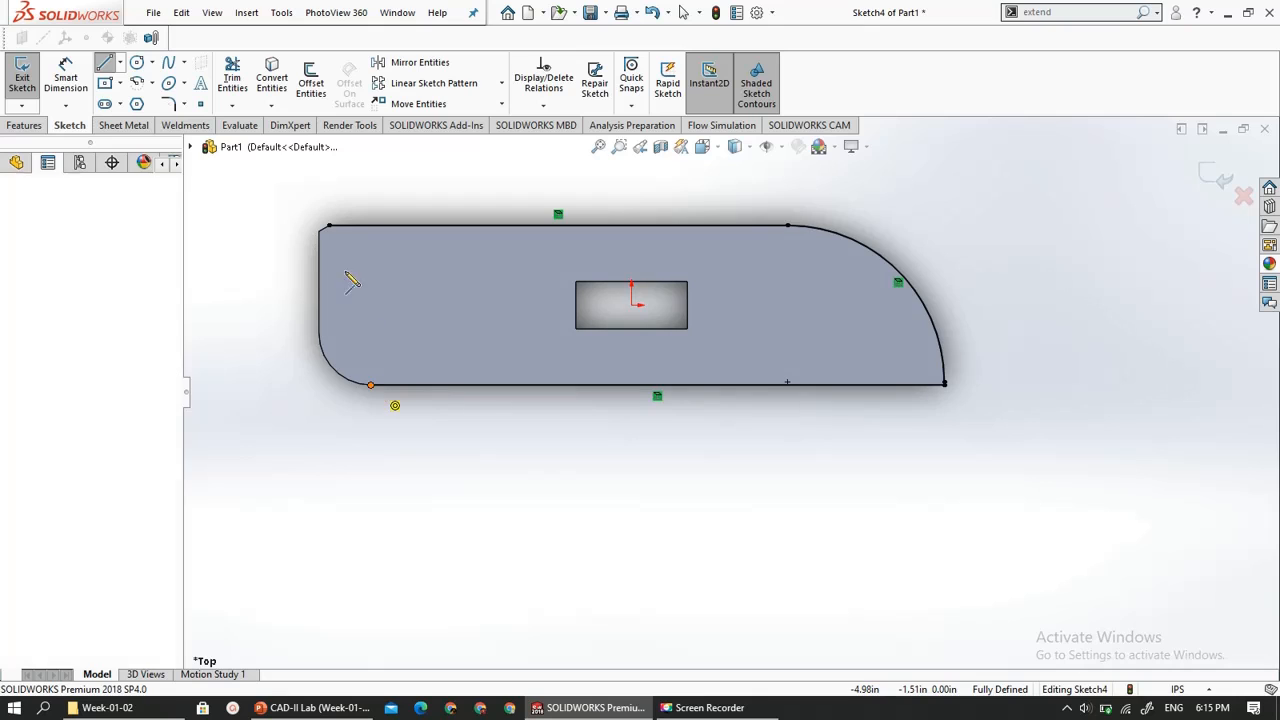
pyautogui.click(330, 226)
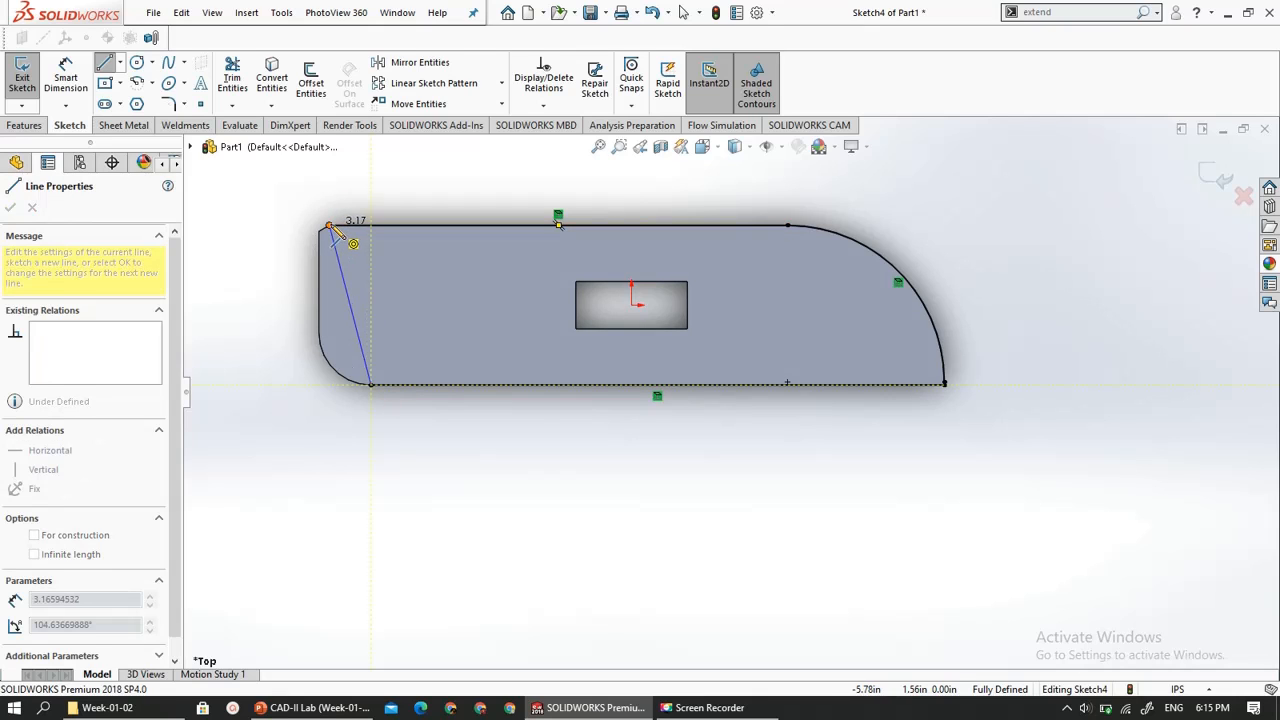
pyautogui.click(330, 226)
pyautogui.press('Escape')
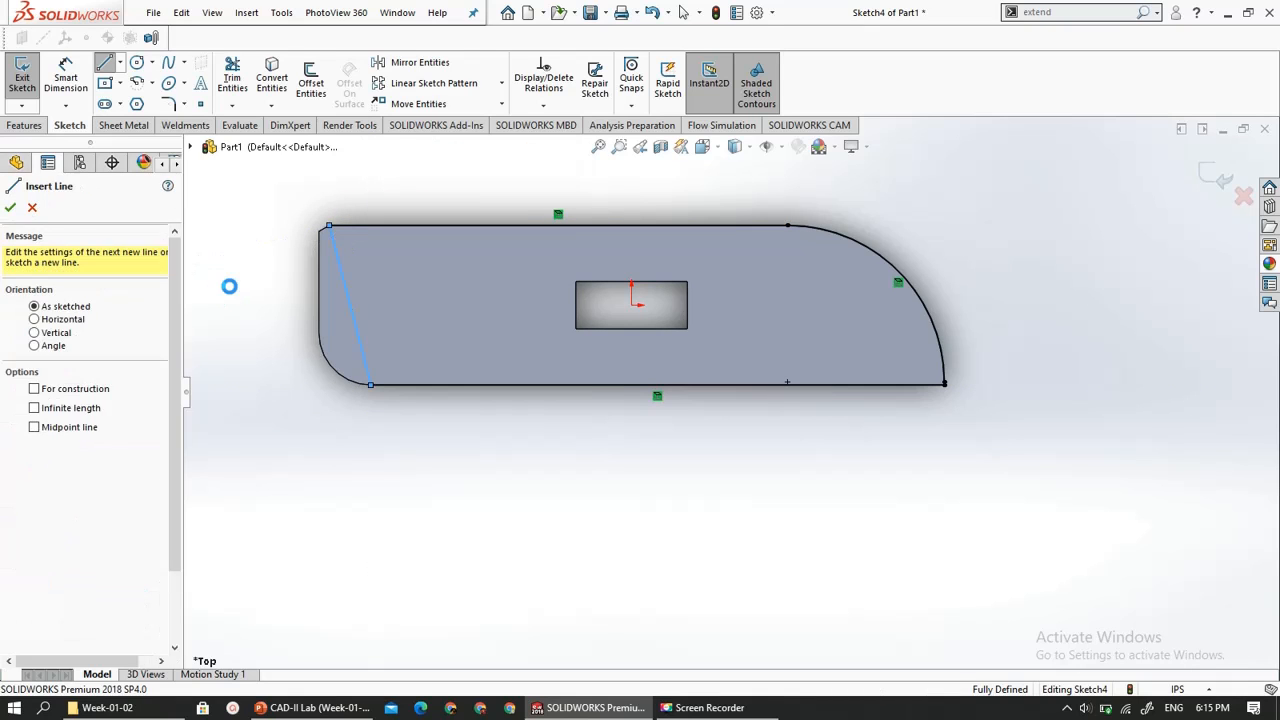
pyautogui.press('Escape')
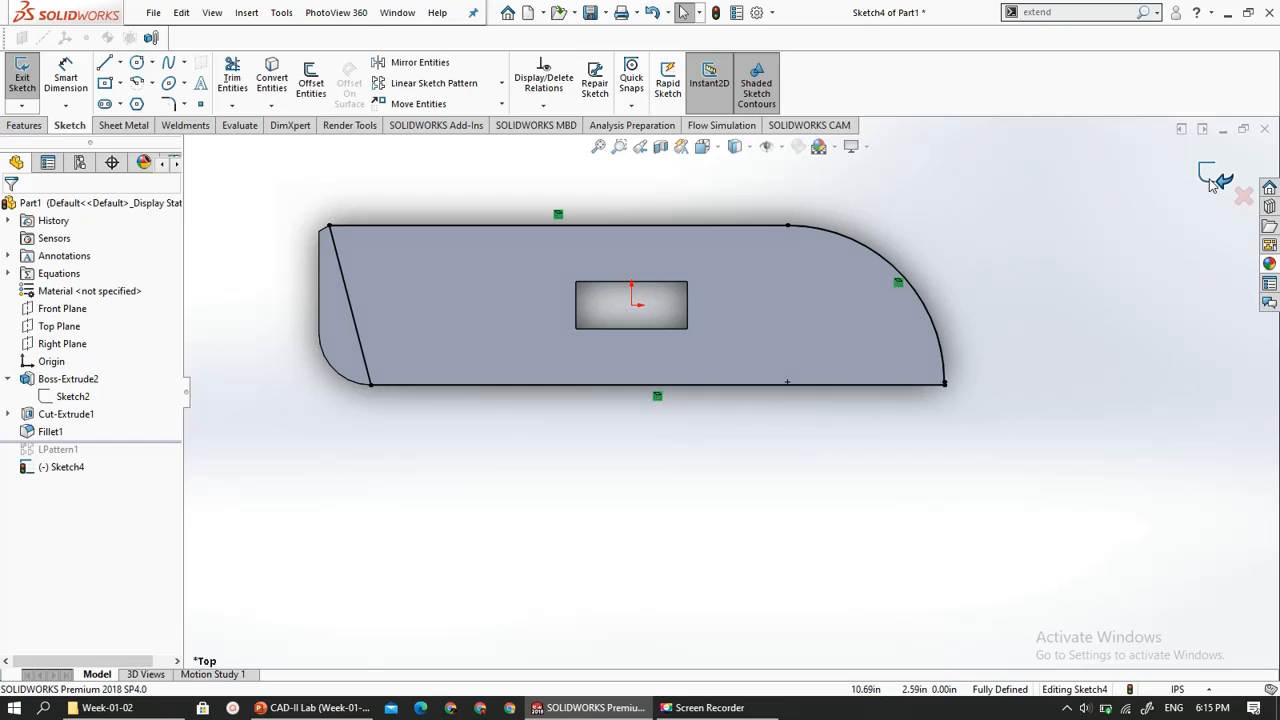
pyautogui.click(1222, 179)
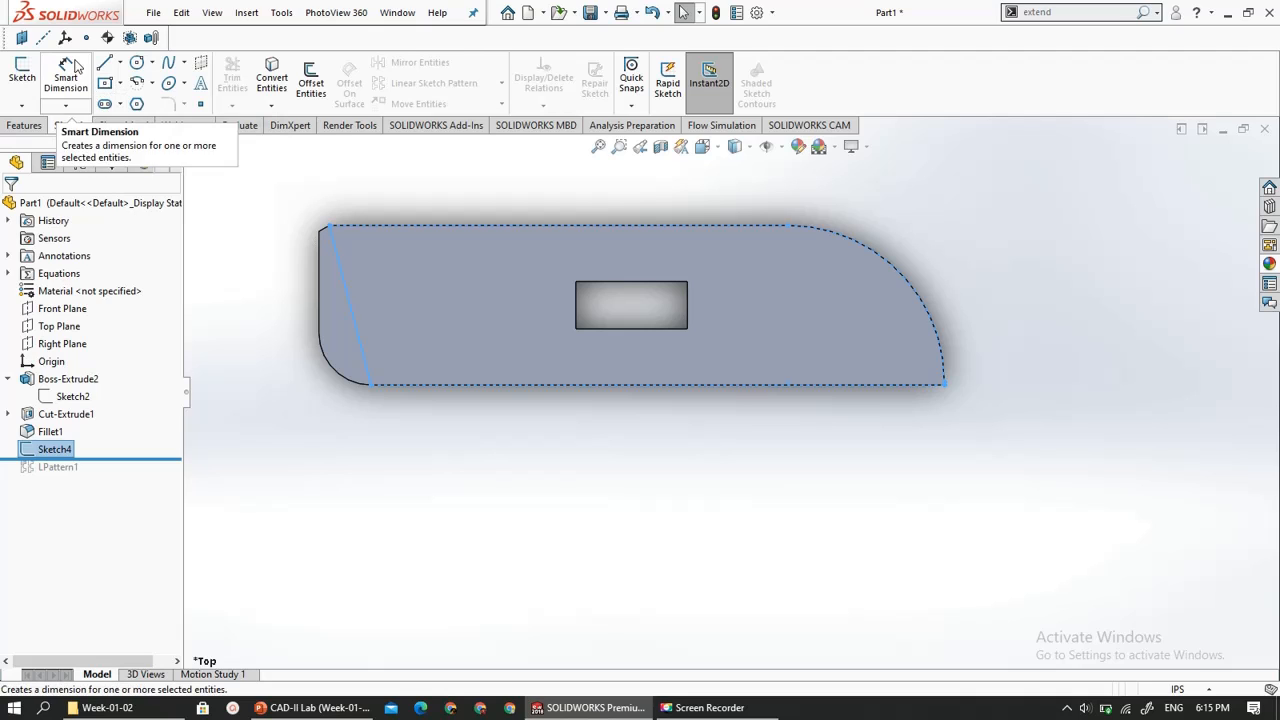
# - Extrude the closed sketch as a one-direction thin feature 0.10 in thick, reversed into the plate, to a blind depth of about 0.57 in
pyautogui.click(25, 125)
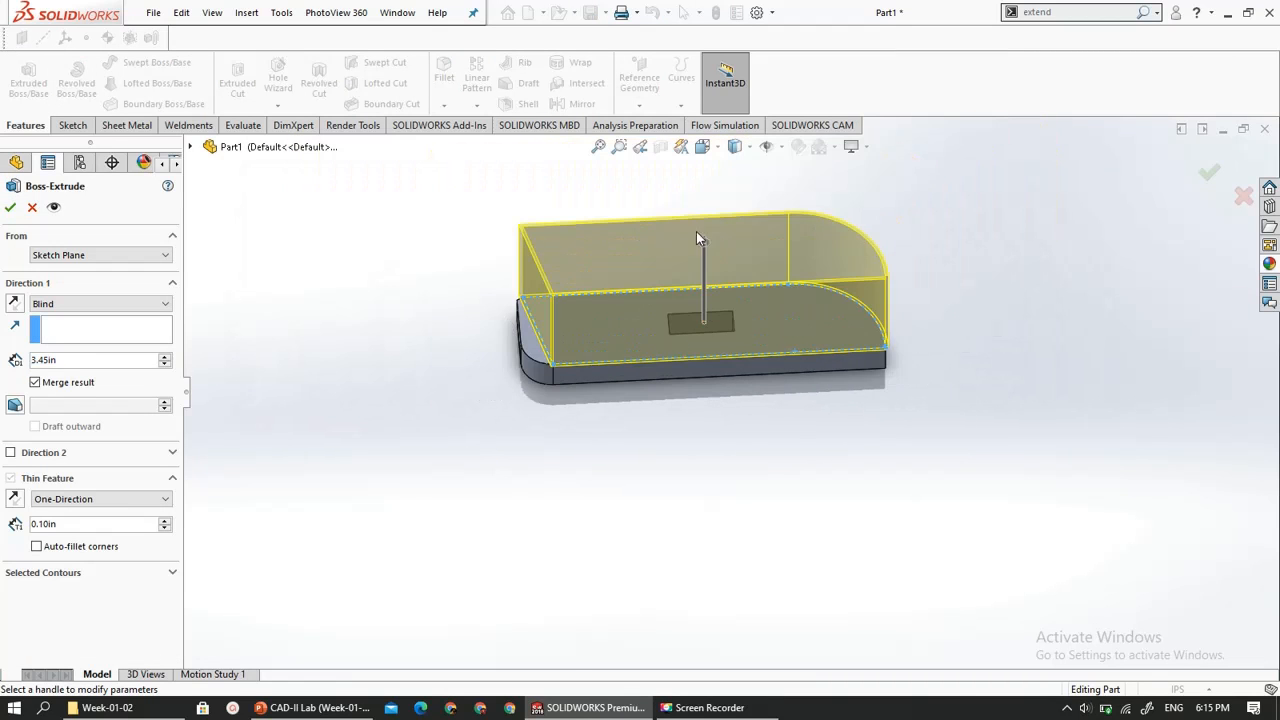
pyautogui.click(13, 304)
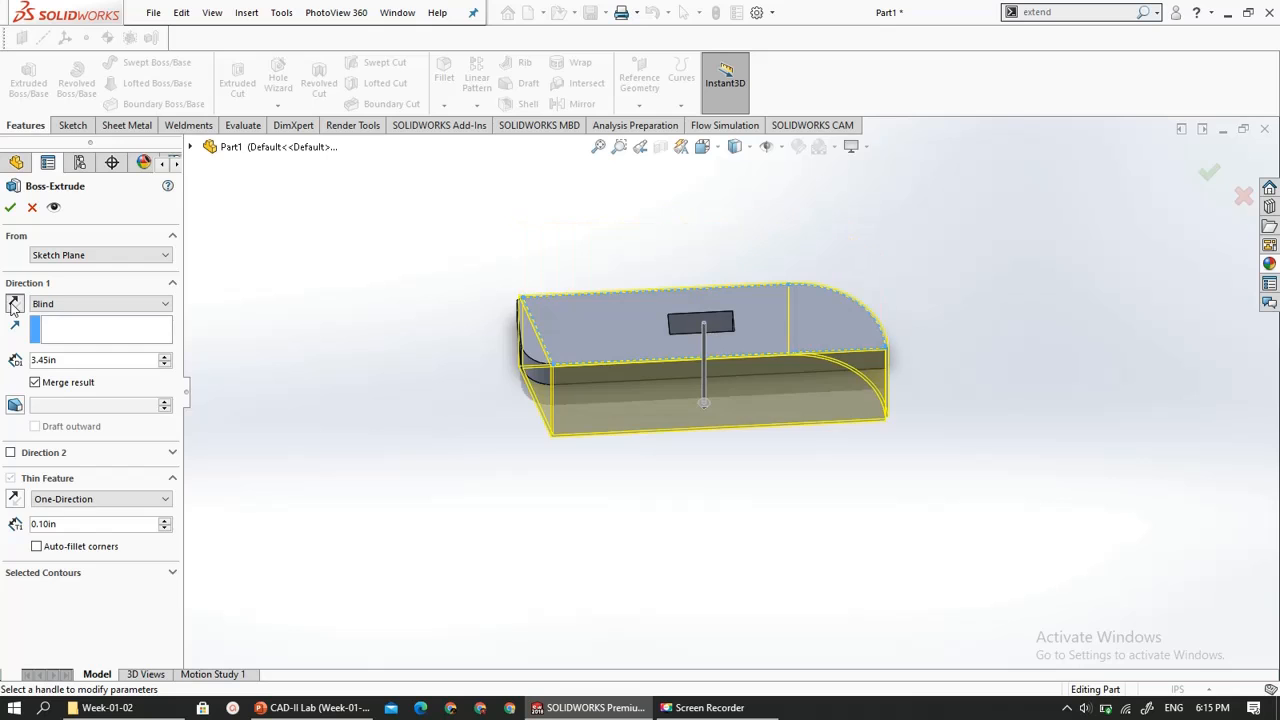
pyautogui.scroll(-3, 408, 364)
pyautogui.scroll(8, 718, 351)
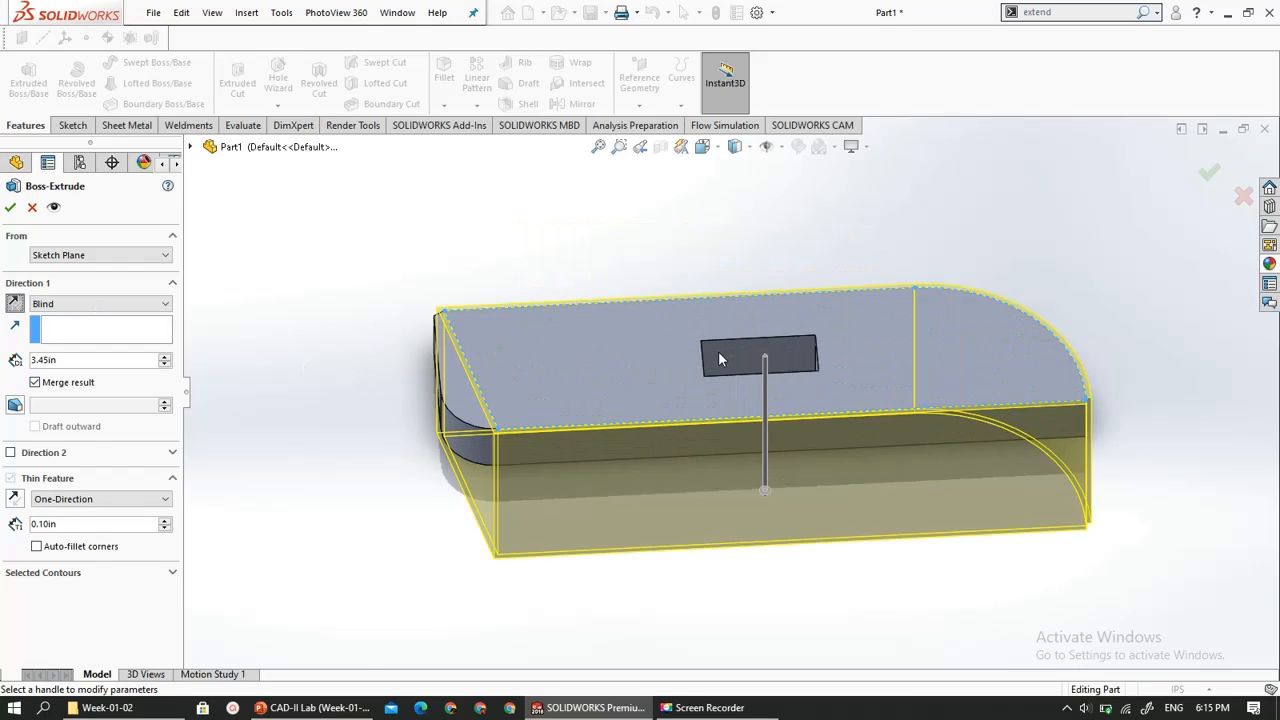
pyautogui.scroll(-4, 475, 400)
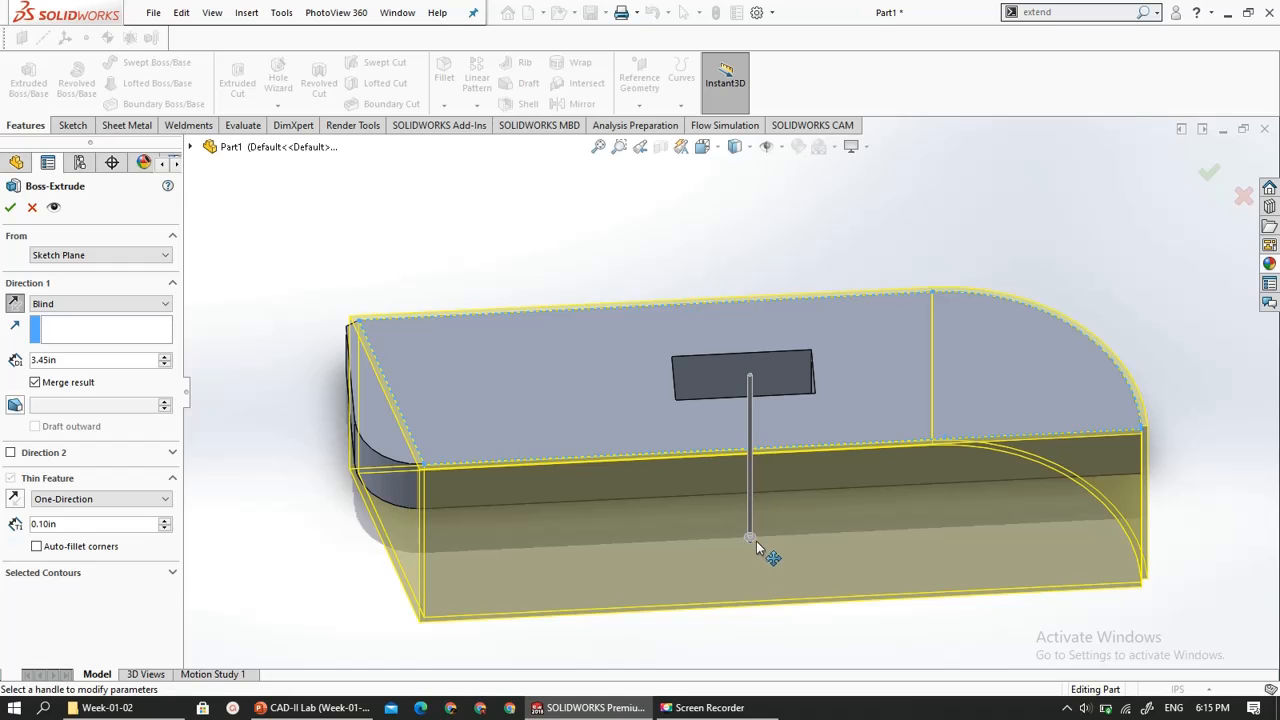
pyautogui.moveTo(756, 541); pyautogui.dragTo(738, 404)
pyautogui.moveTo(675, 513); pyautogui.dragTo(913, 317, button='middle')
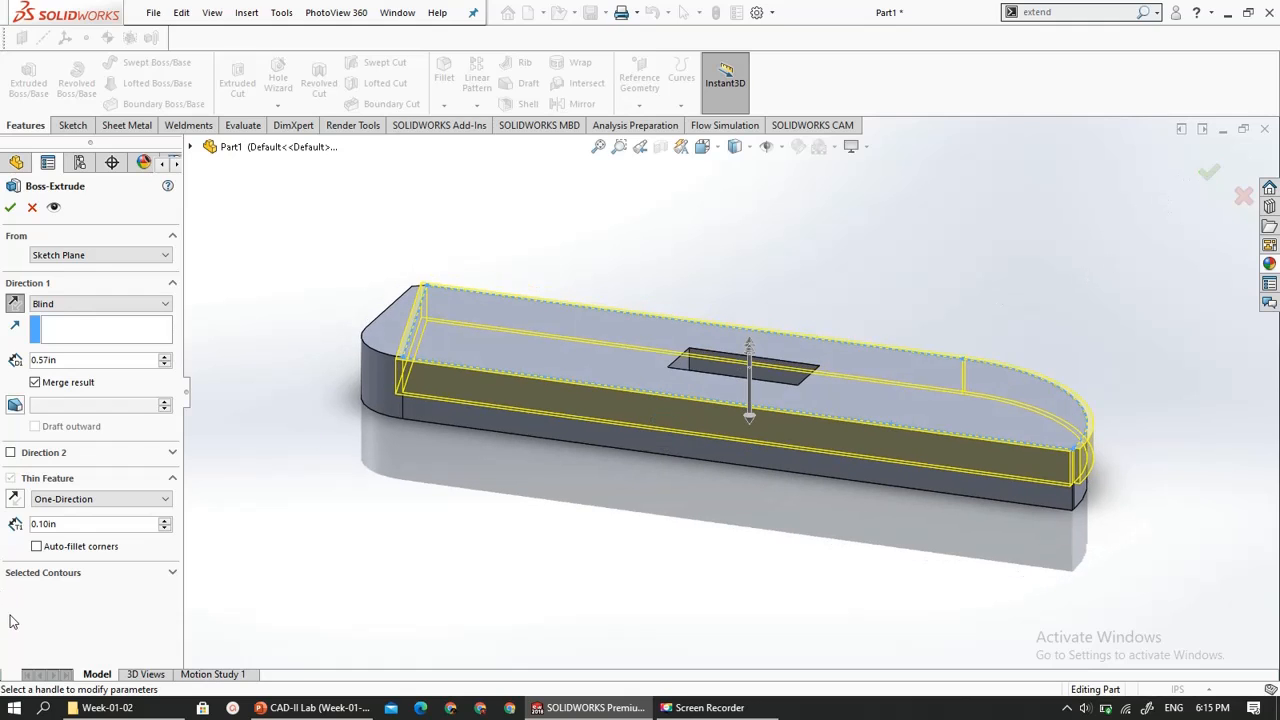
pyautogui.click(54, 577)
pyautogui.click(54, 577)
pyautogui.click(9, 205)
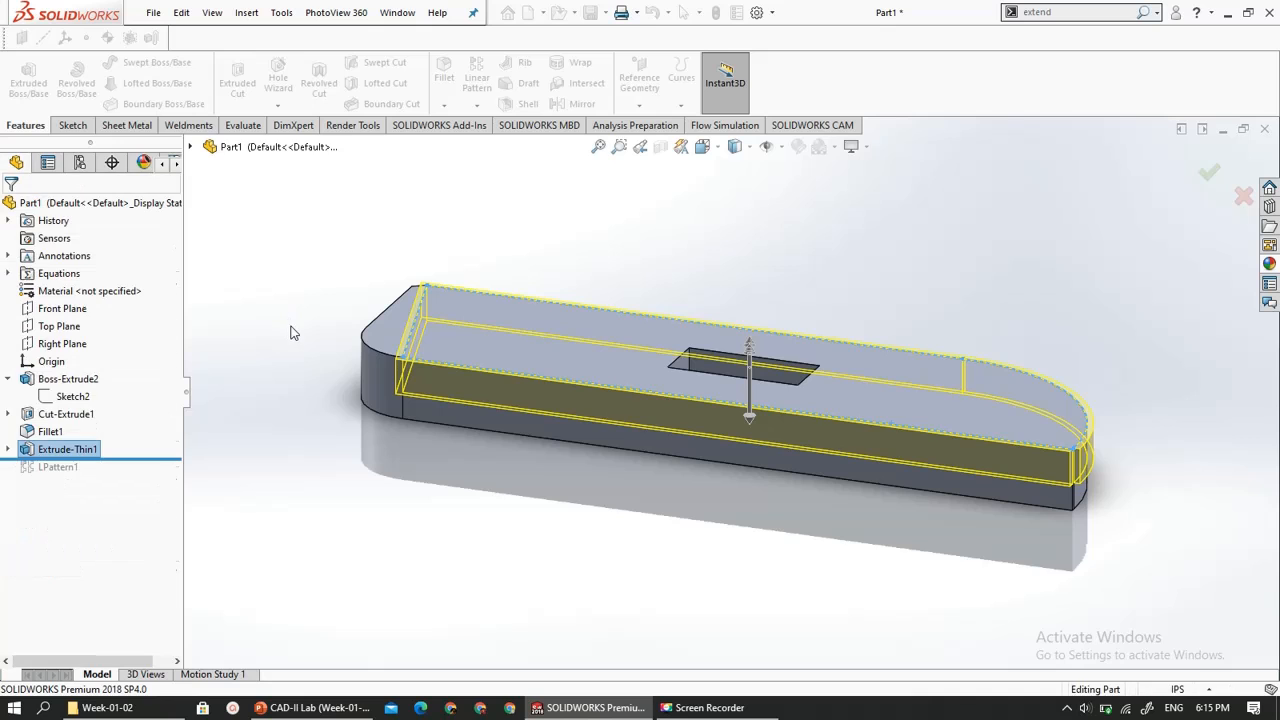
# - Select the plate's top face and the thin extrusion's long side face in turn to inspect them
pyautogui.click(466, 334)
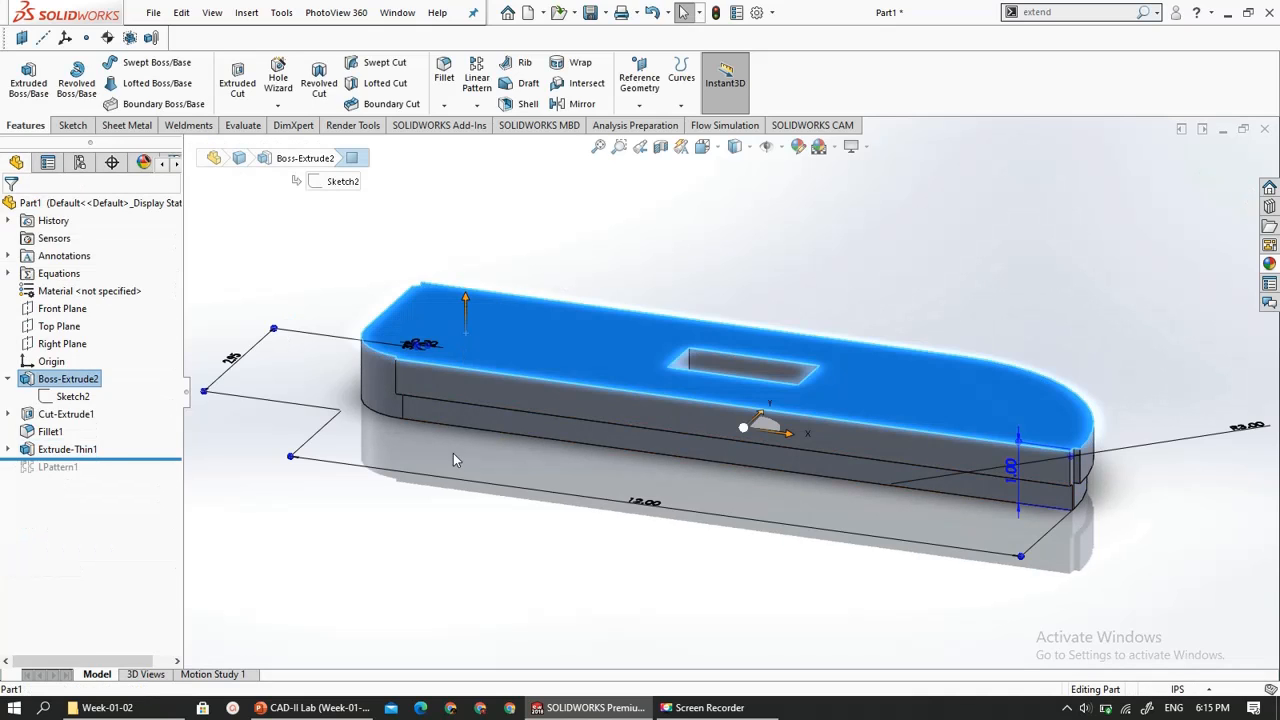
pyautogui.click(453, 453)
pyautogui.click(429, 376)
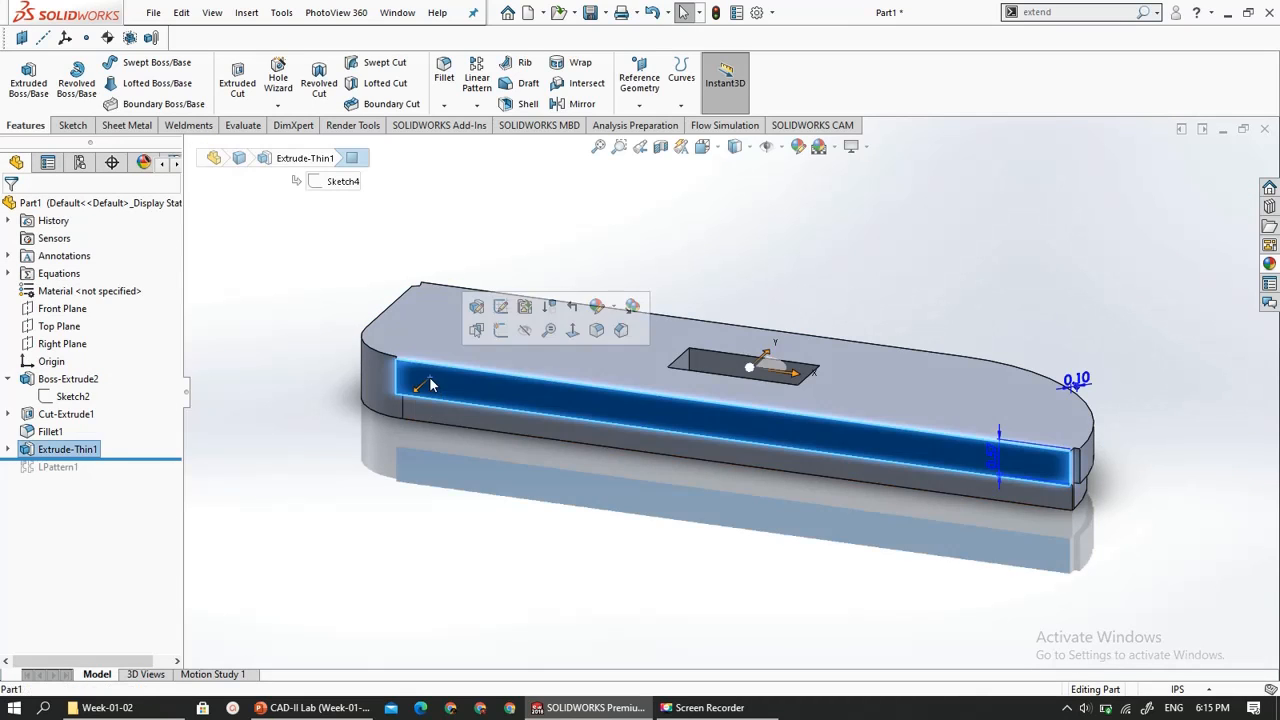
# - Try to extrude the thin feature about 0.81 in upward from the plate without merging the result
pyautogui.click(340, 406)
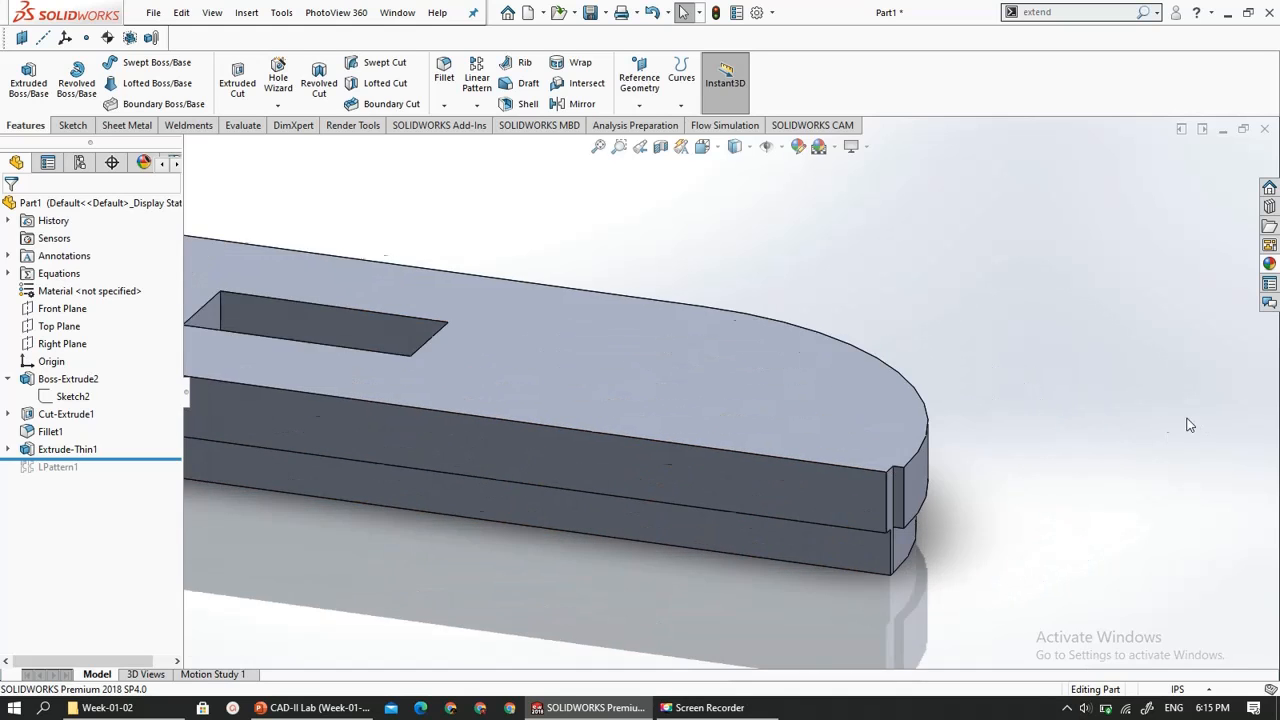
pyautogui.scroll(-3, 824, 448)
pyautogui.scroll(3, 497, 413)
pyautogui.moveTo(497, 413)
pyautogui.mouseDown(button='middle')
pyautogui.moveTo(503, 648)
pyautogui.moveTo(504, 500)
pyautogui.moveTo(531, 363)
pyautogui.moveTo(506, 394)
pyautogui.moveTo(546, 443)
pyautogui.moveTo(607, 410)
pyautogui.moveTo(557, 403)
pyautogui.moveTo(517, 426)
pyautogui.mouseUp(button='middle')
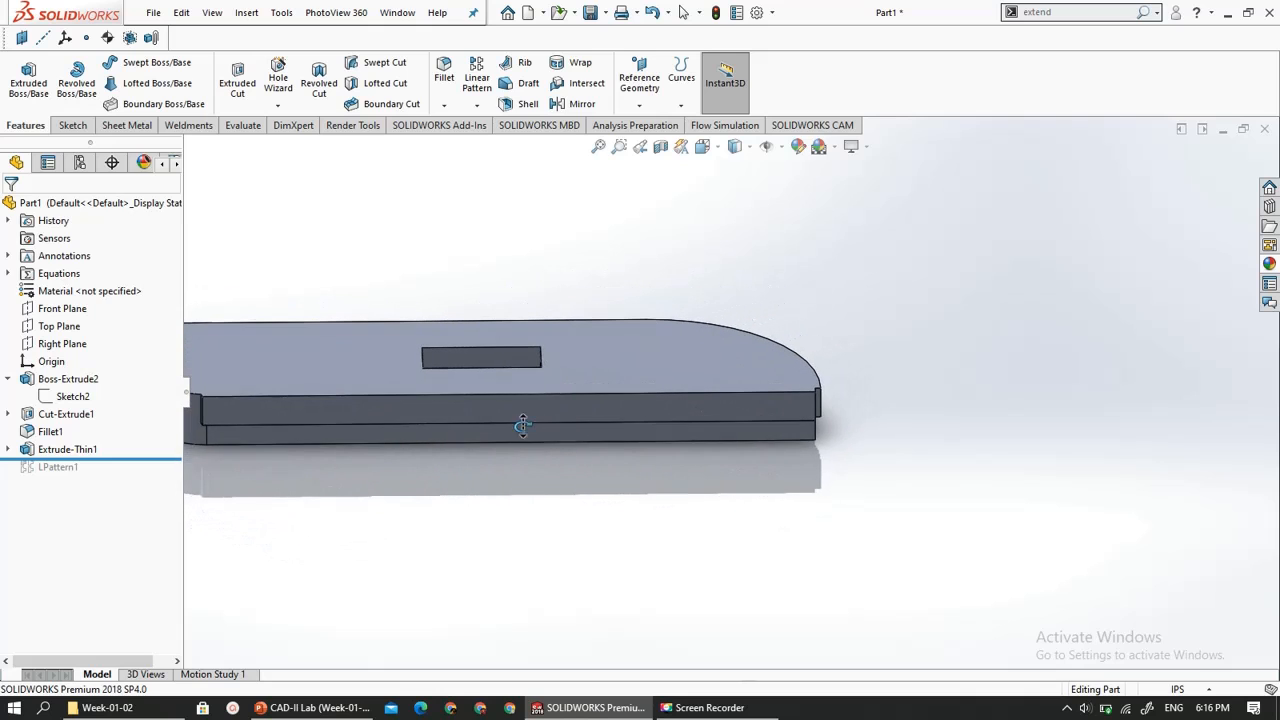
pyautogui.click(55, 451)
pyautogui.rightClick(55, 450)
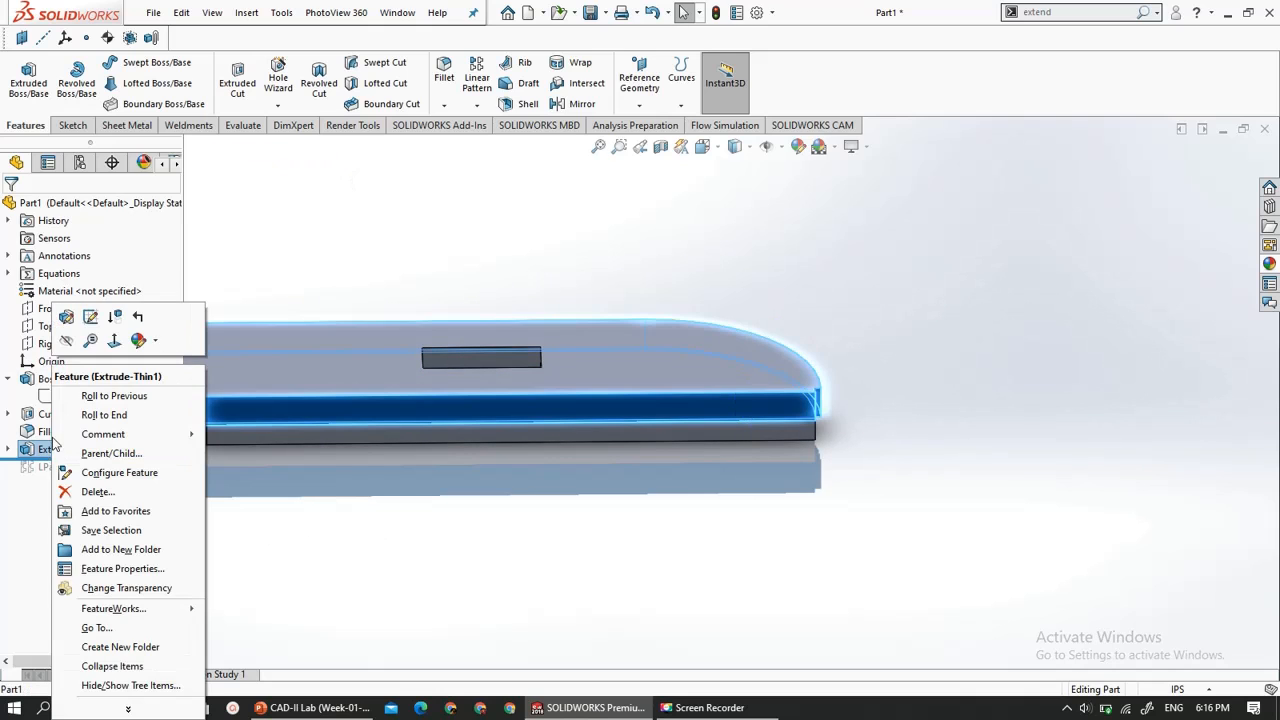
pyautogui.click(66, 317)
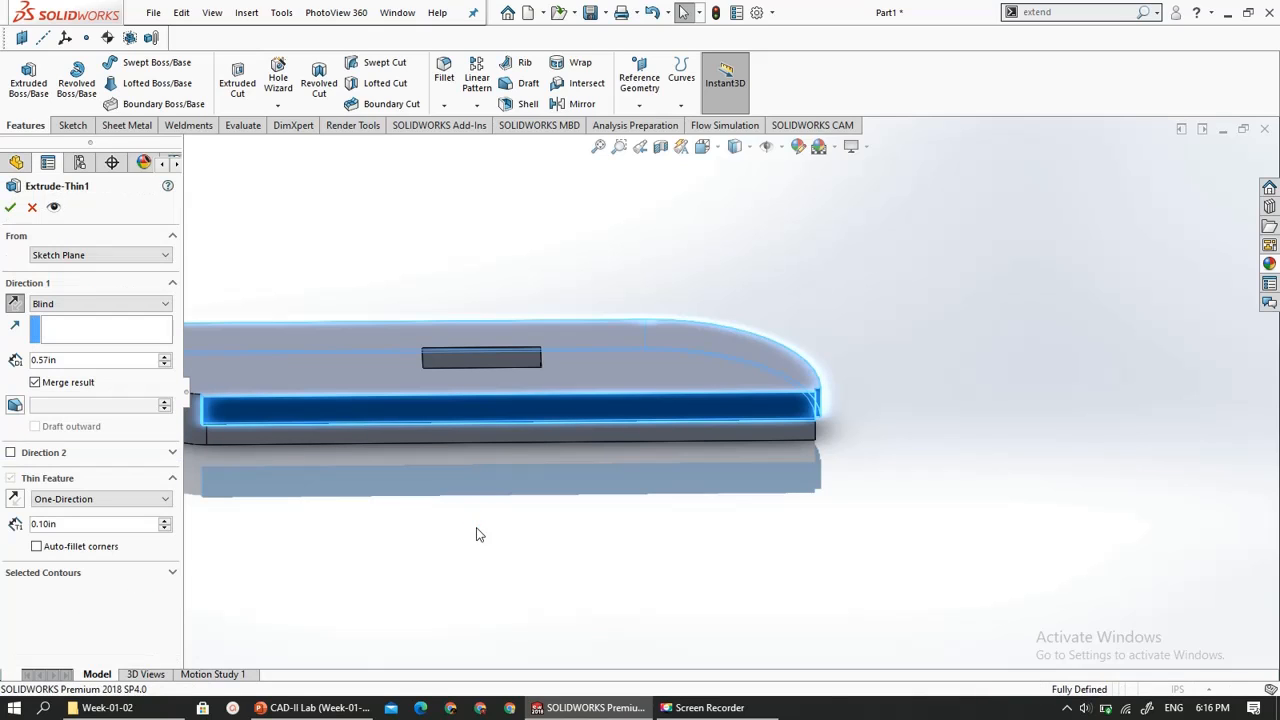
pyautogui.click(35, 384)
pyautogui.scroll(-2, 396, 361)
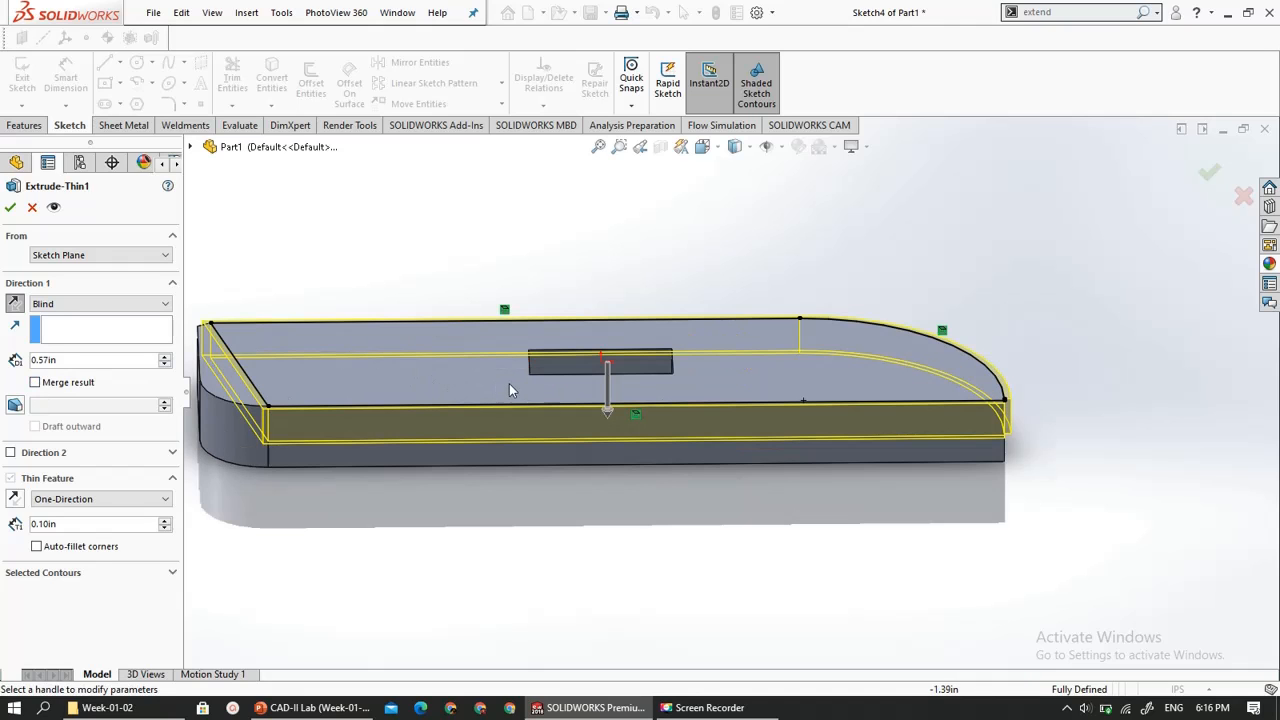
pyautogui.click(605, 396)
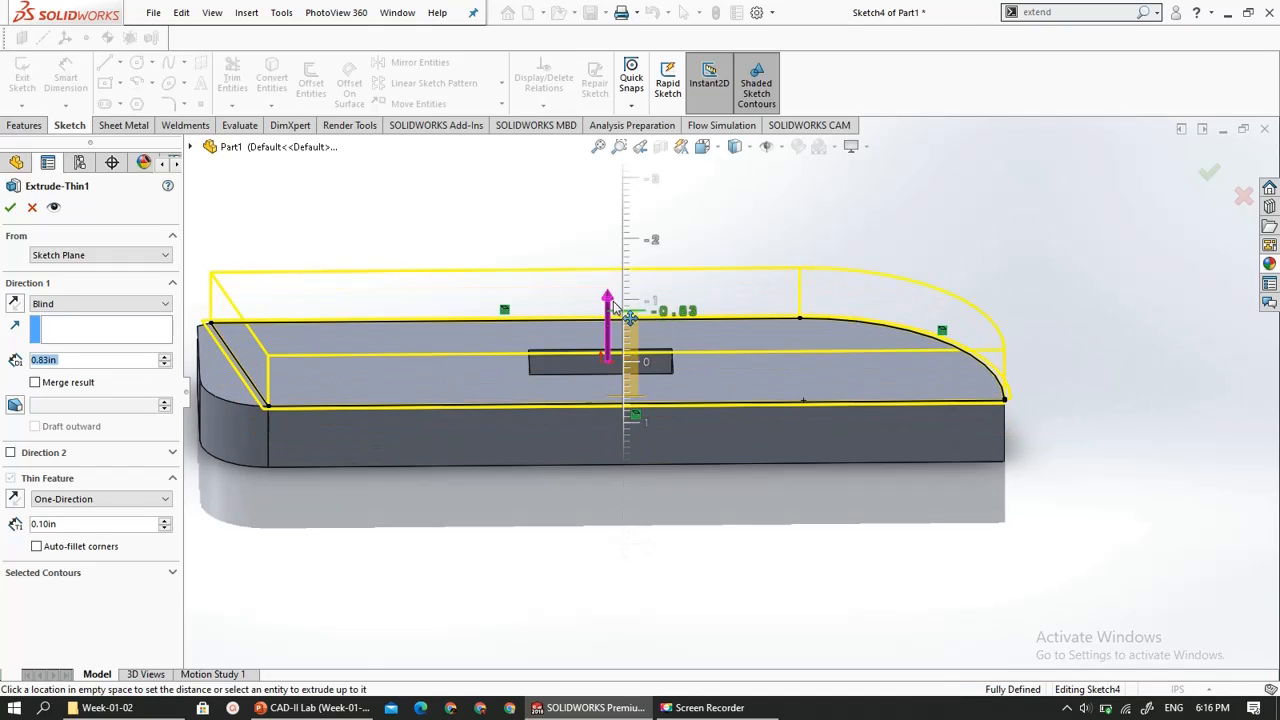
pyautogui.click(613, 310)
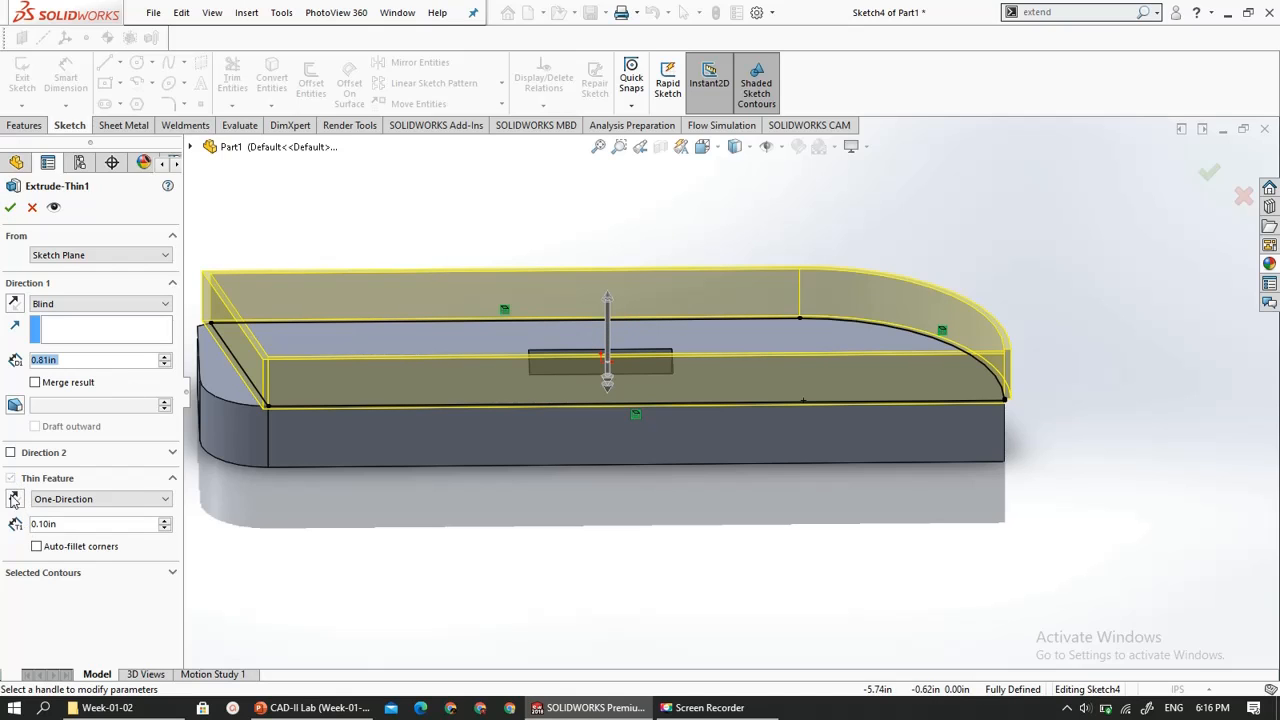
pyautogui.moveTo(530, 488); pyautogui.dragTo(191, 362, button='middle')
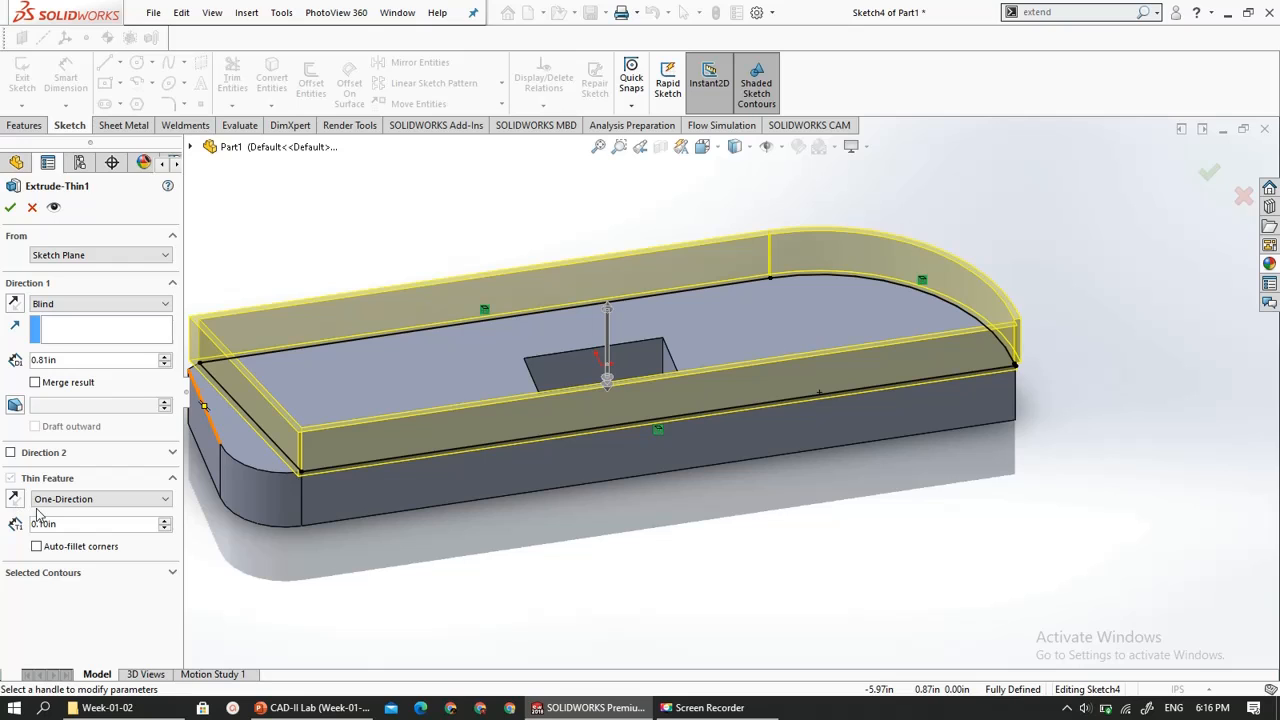
pyautogui.click(32, 207)
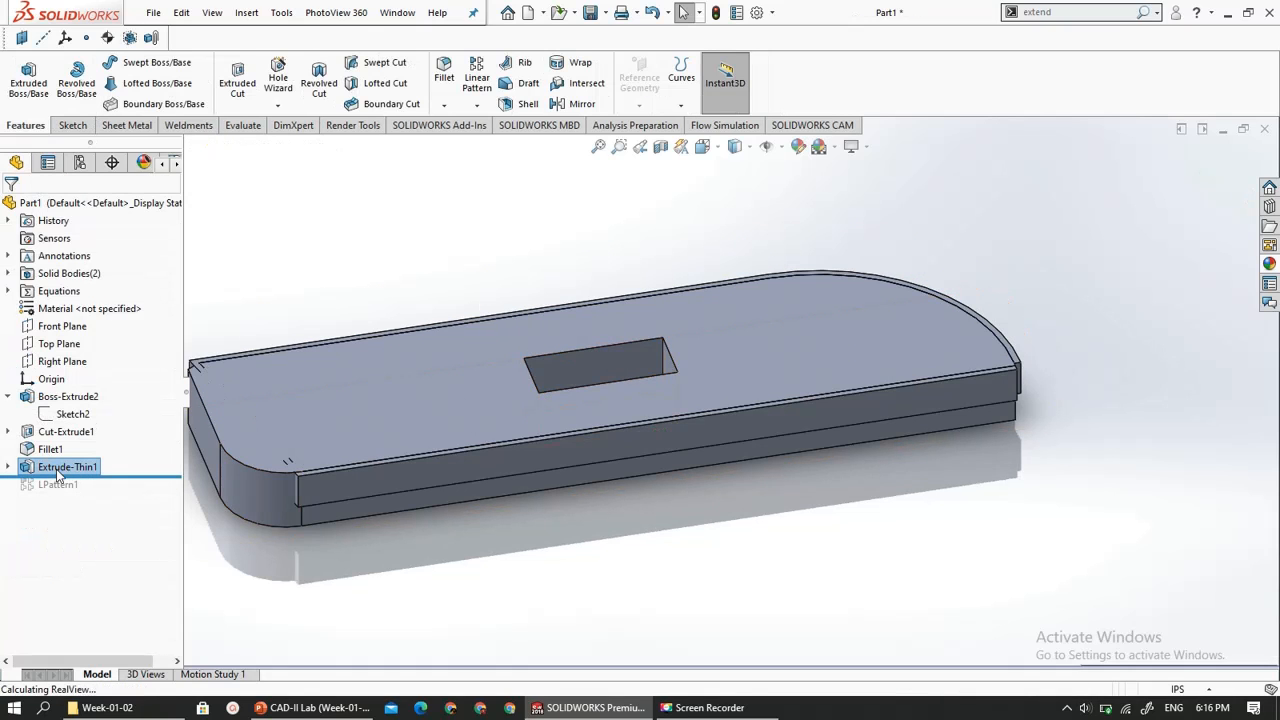
# - Select the plate's top face and the thin extrusion's long side face to compare the bodies around the slanted end
pyautogui.click(289, 405)
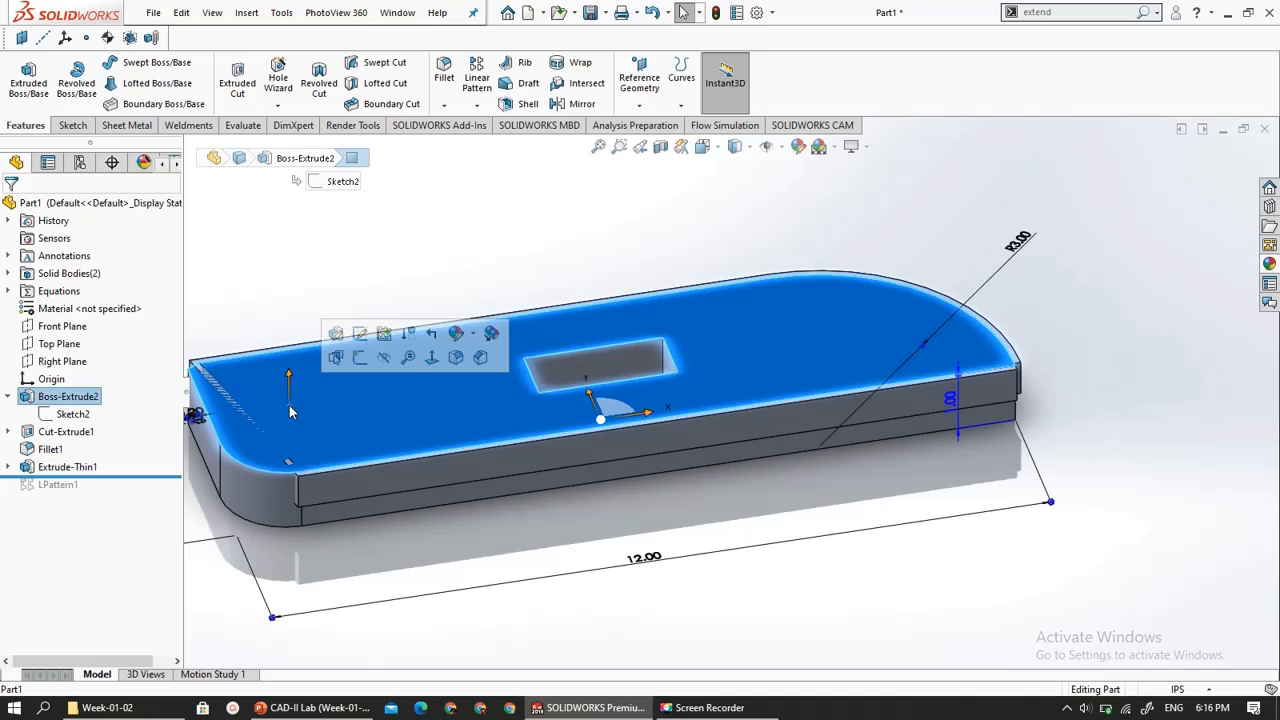
pyautogui.click(367, 487)
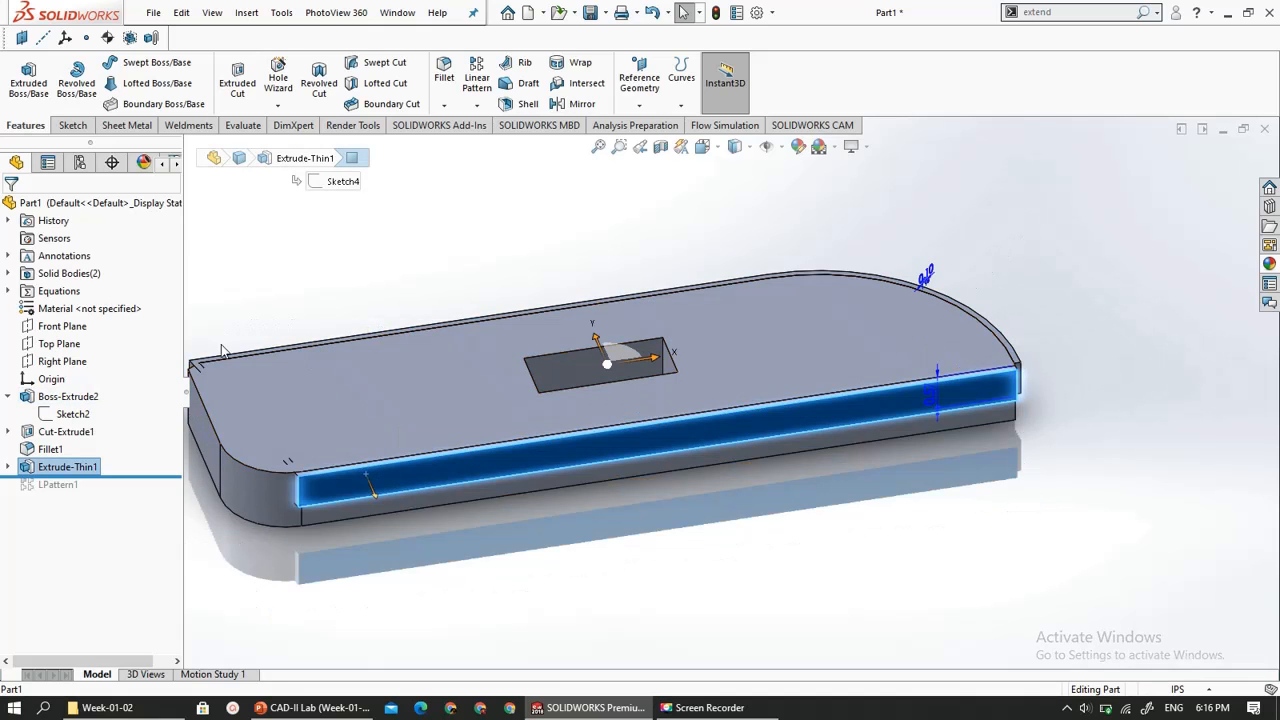
pyautogui.moveTo(212, 362); pyautogui.dragTo(400, 393, button='middle')
pyautogui.press('Escape')
pyautogui.scroll(-3, 615, 440)
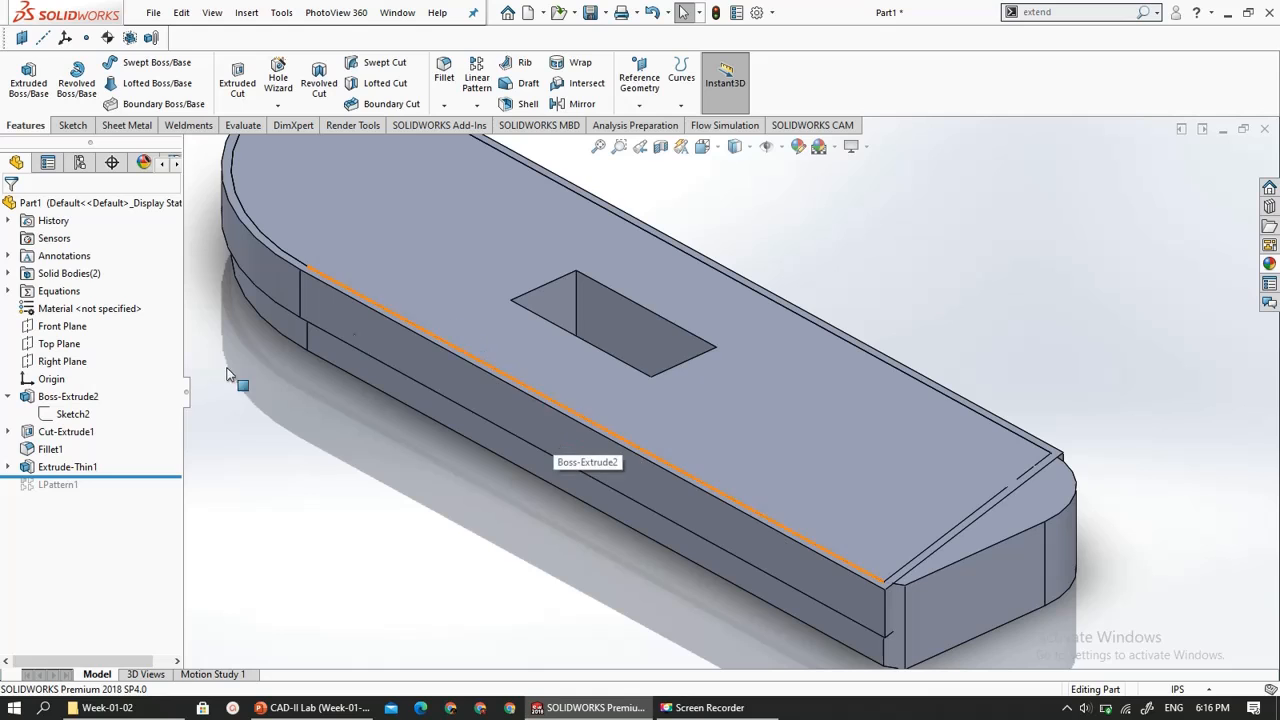
# - Edit the thin extrusion so that its result is not merged with the plate
pyautogui.click(68, 466)
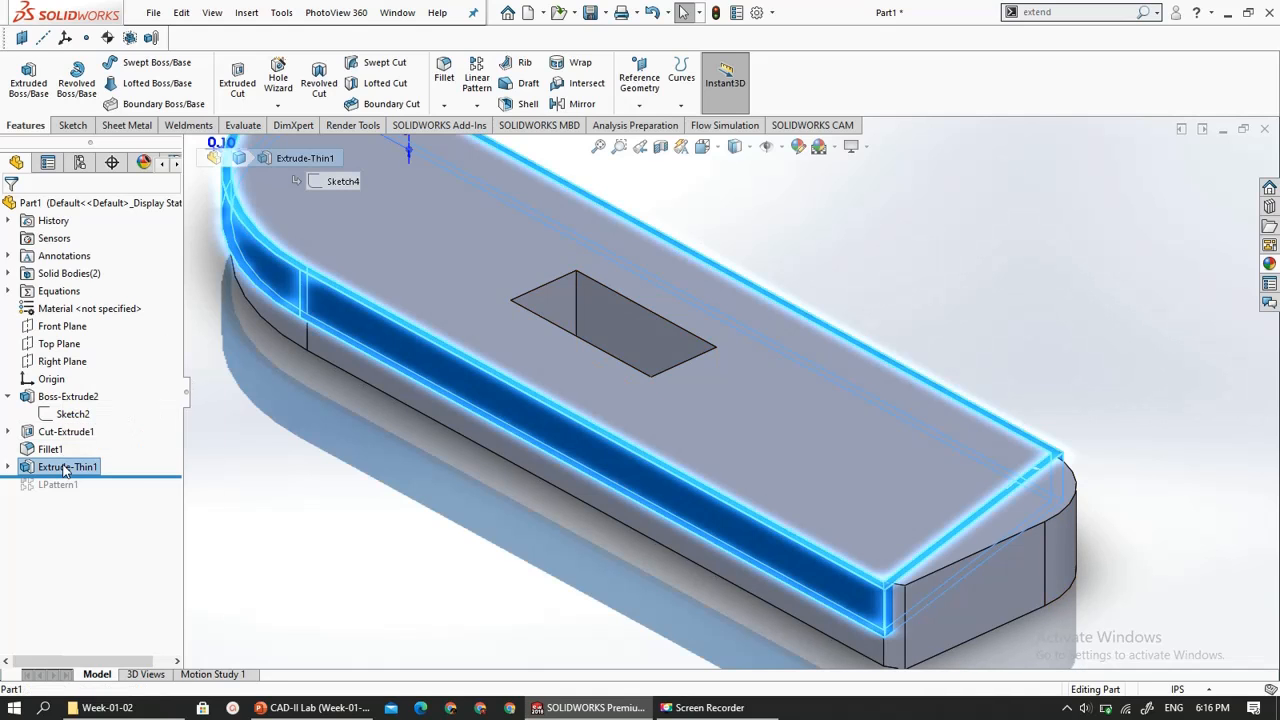
pyautogui.rightClick(82, 463)
pyautogui.click(101, 316)
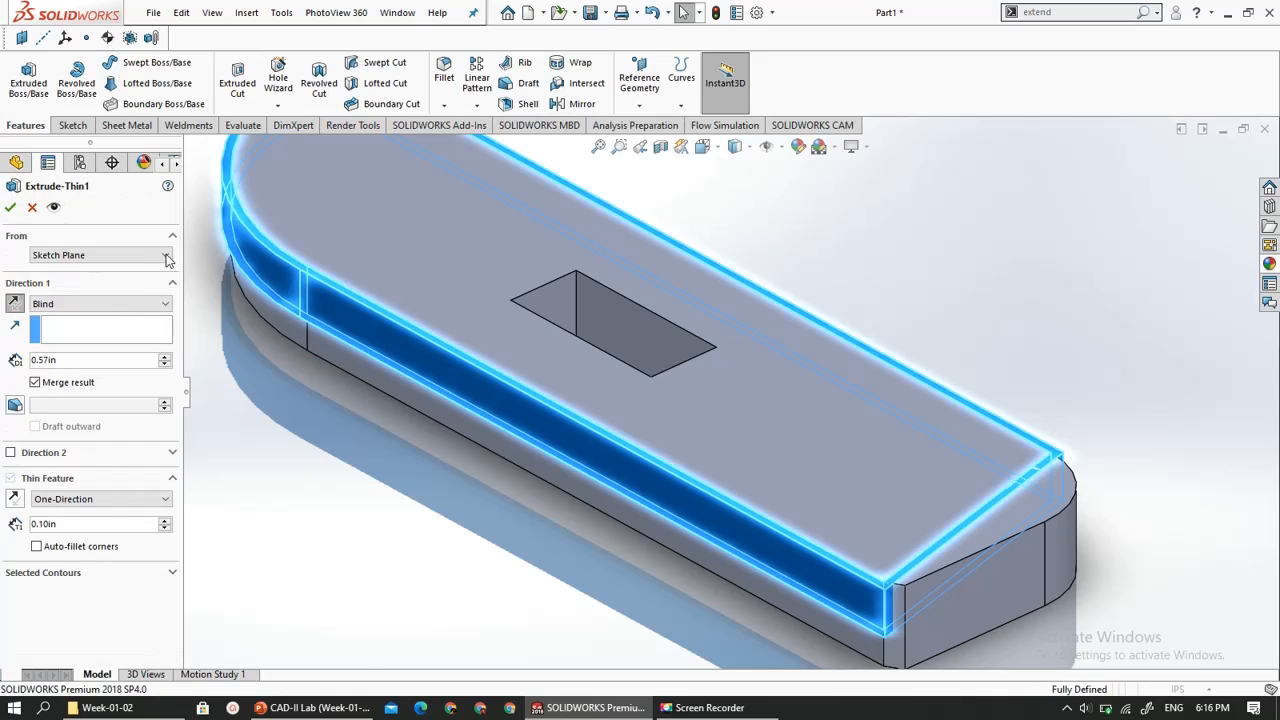
pyautogui.click(36, 383)
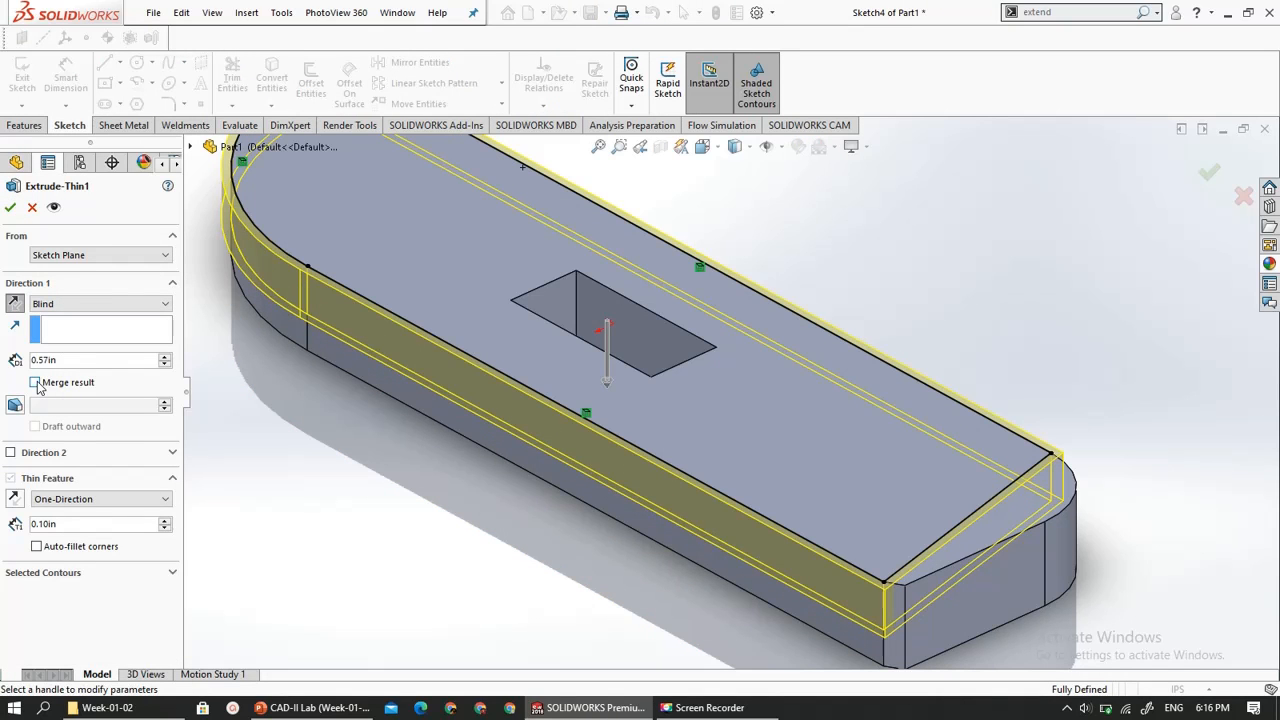
pyautogui.click(10, 207)
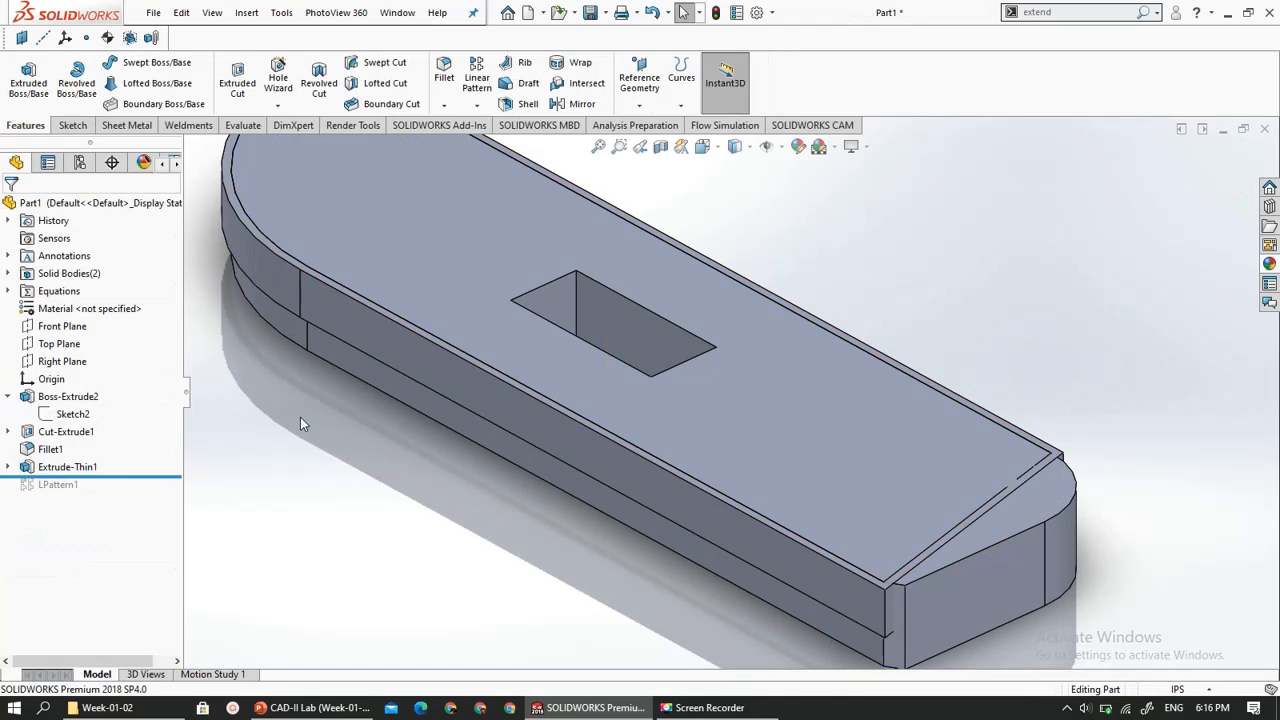
# - Inspect the unmerged bodies by selecting the thin extrusion's side face and the plate's lower side and top faces
pyautogui.moveTo(300, 417); pyautogui.dragTo(343, 302, button='middle')
pyautogui.click(343, 301)
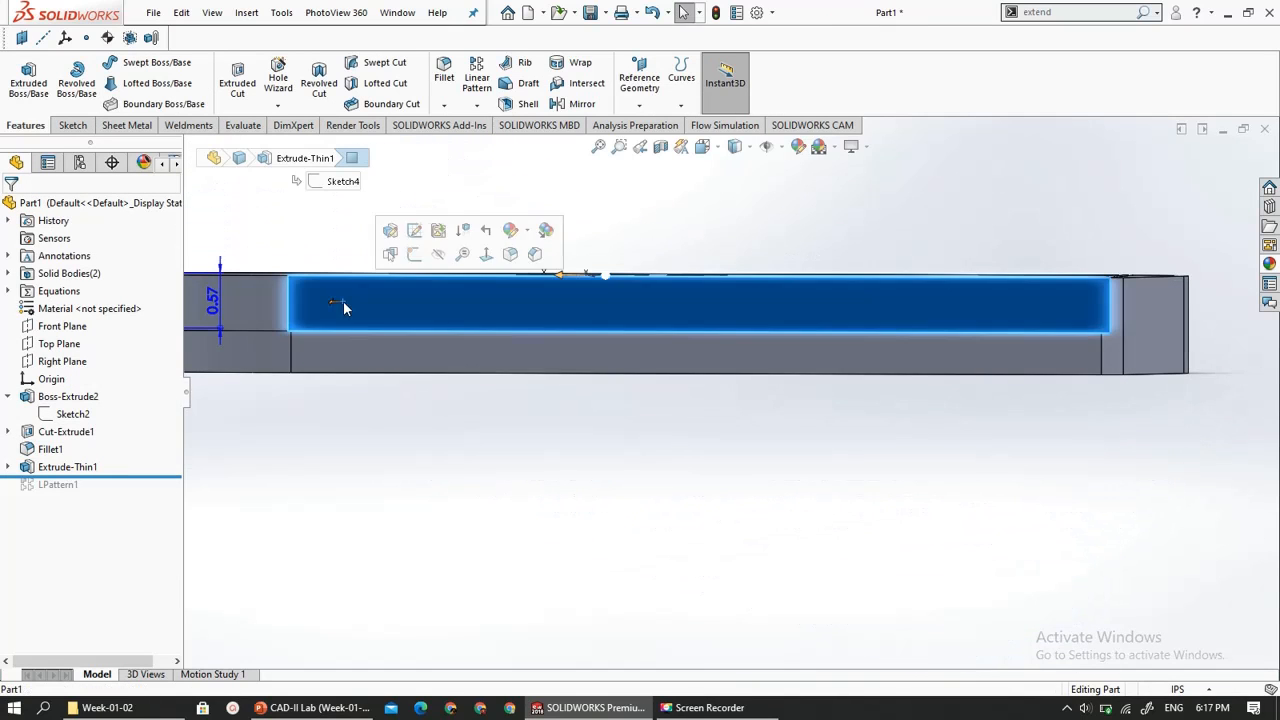
pyautogui.click(343, 345)
pyautogui.moveTo(382, 390); pyautogui.dragTo(296, 417, button='middle')
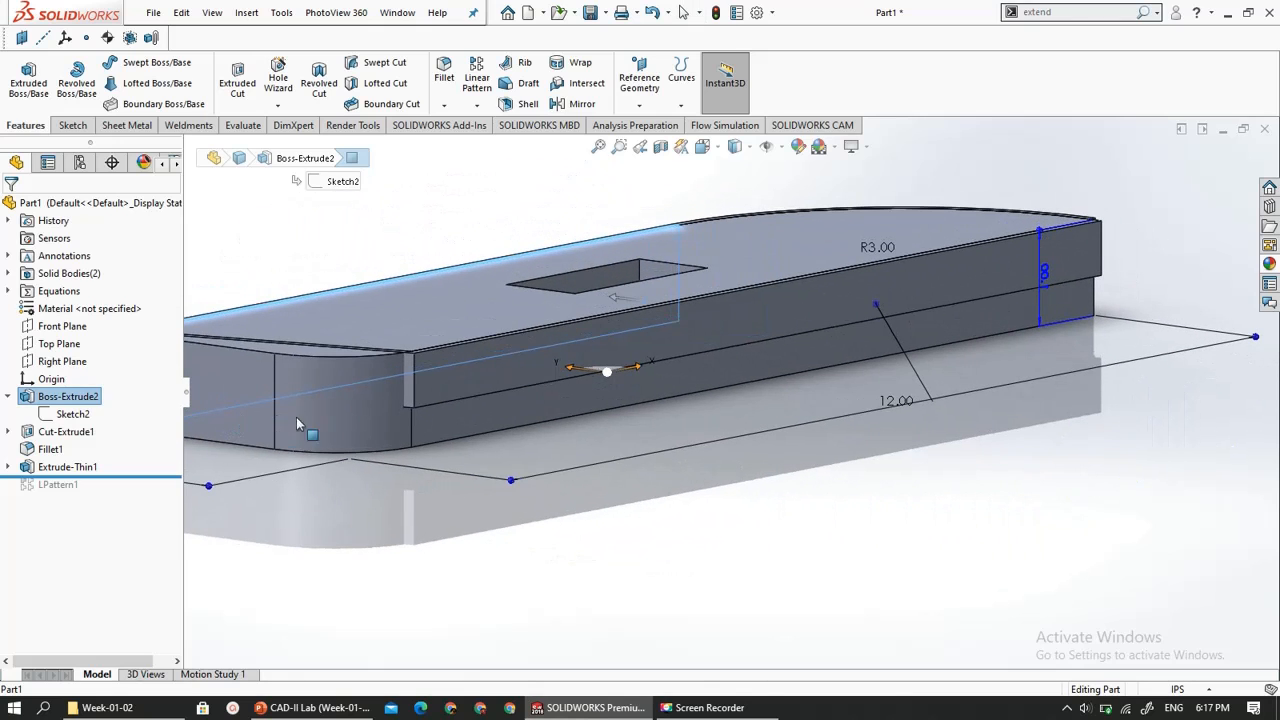
pyautogui.click(491, 370)
pyautogui.click(499, 400)
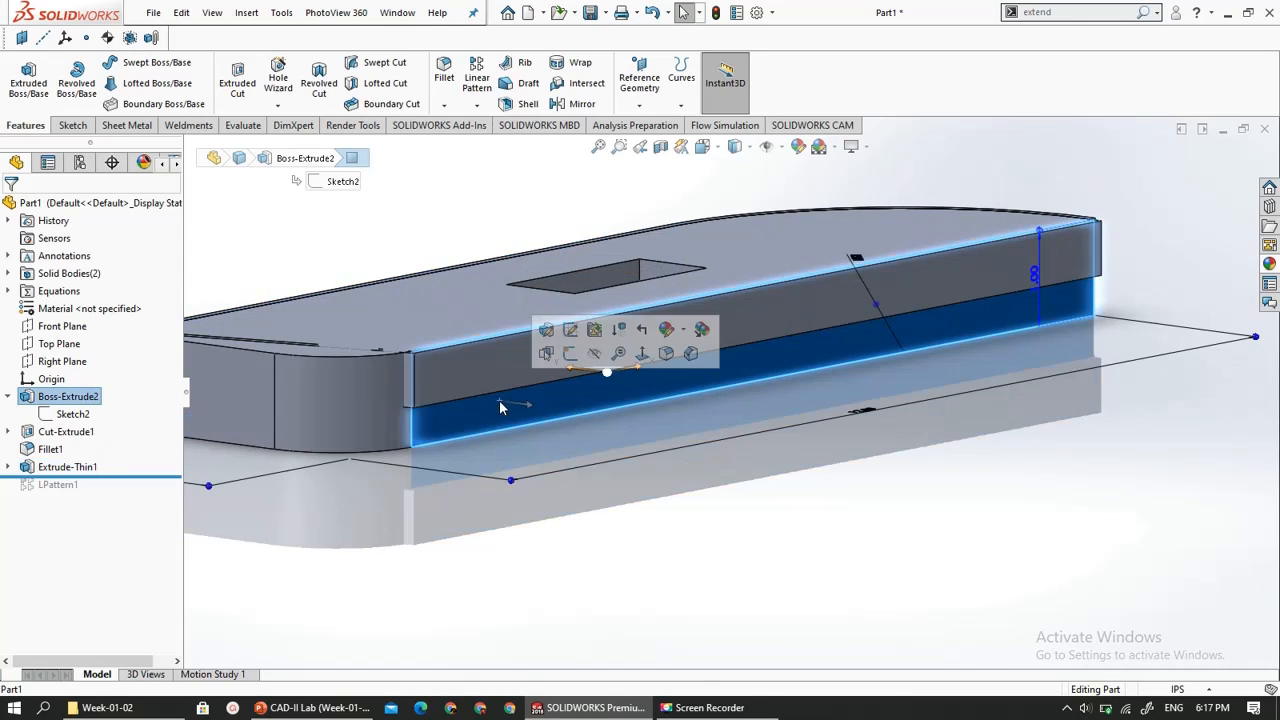
pyautogui.moveTo(685, 305); pyautogui.dragTo(592, 473, button='middle')
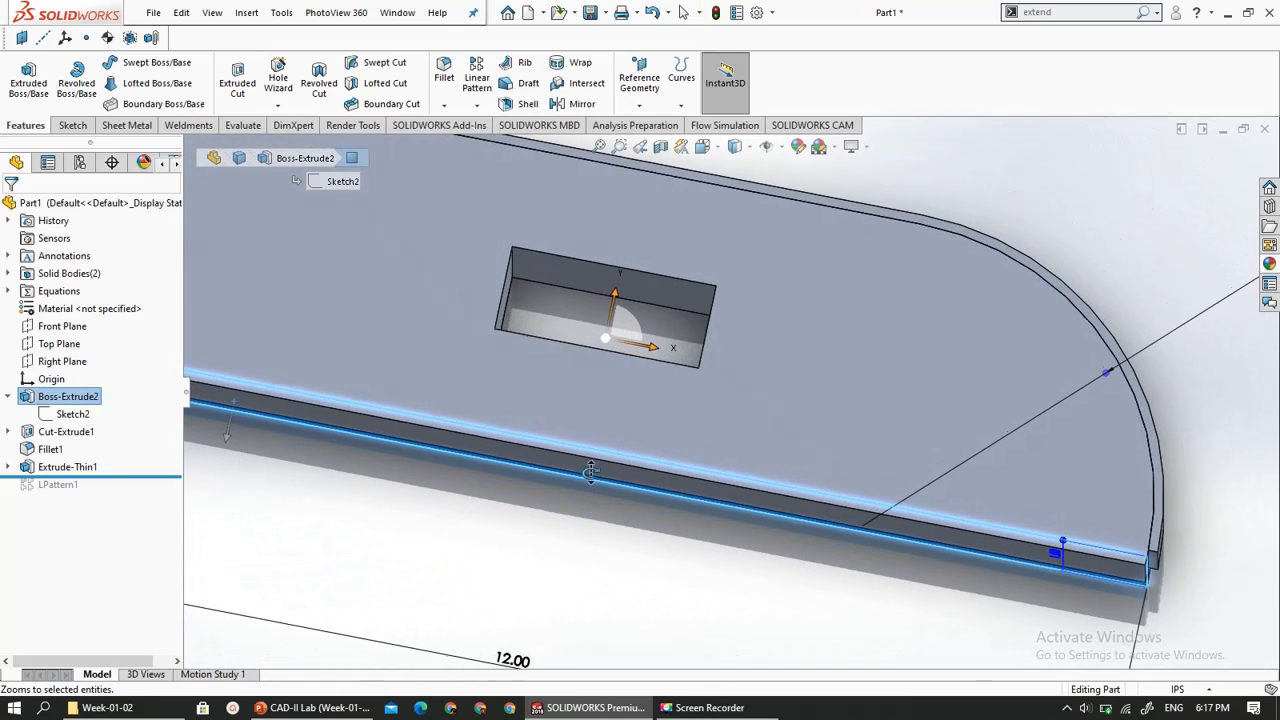
pyautogui.click(758, 208)
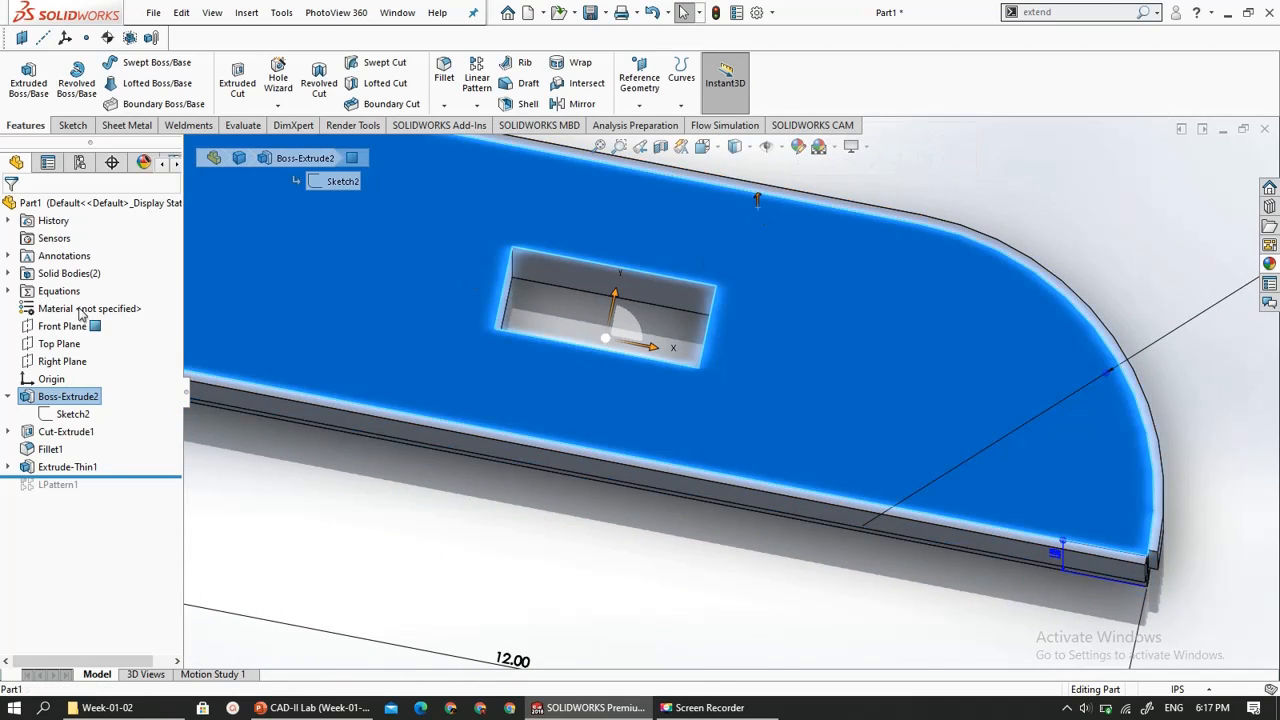
# - Edit the thin extrusion to merge its result with the plate, and clear the selection
pyautogui.click(60, 467)
pyautogui.rightClick(56, 469)
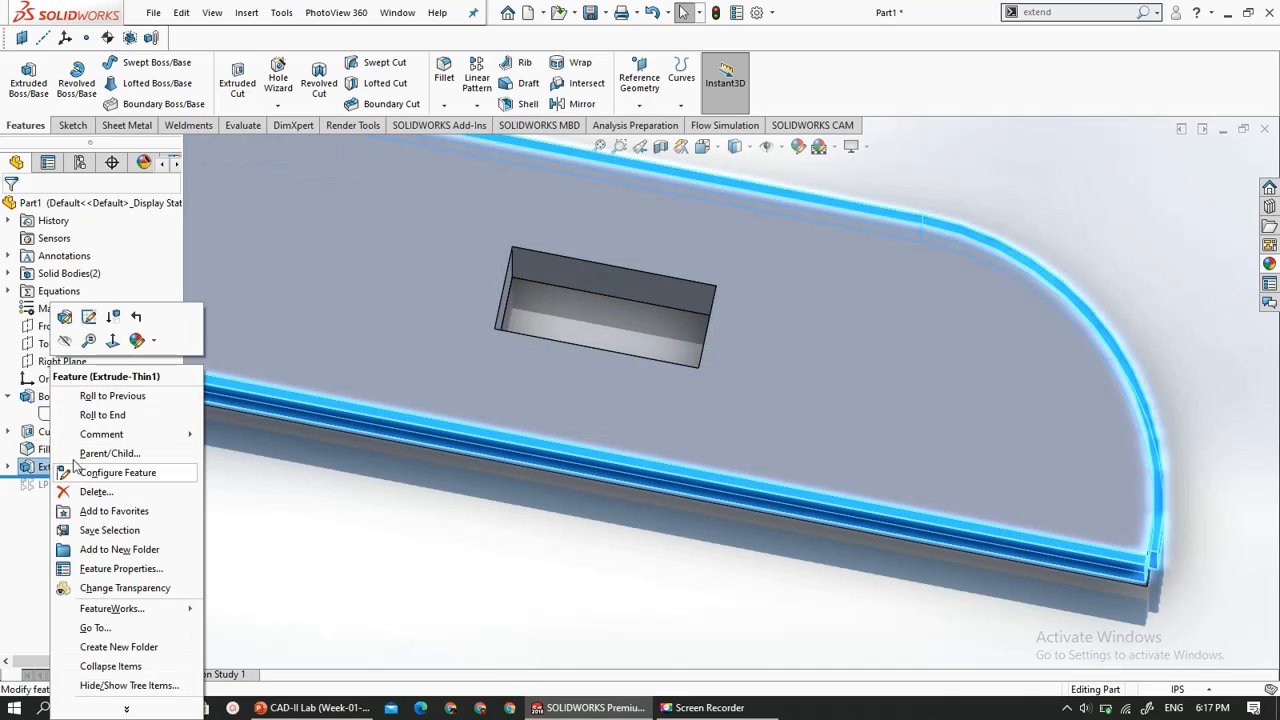
pyautogui.click(64, 317)
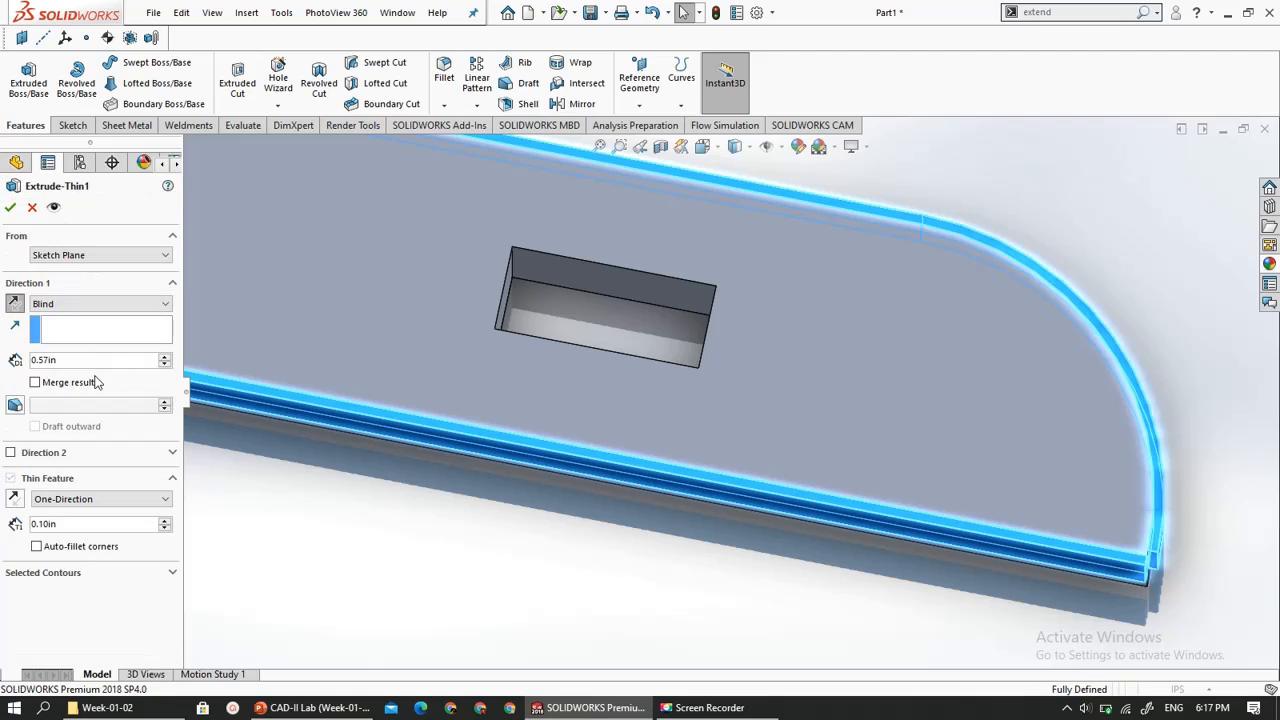
pyautogui.click(48, 389)
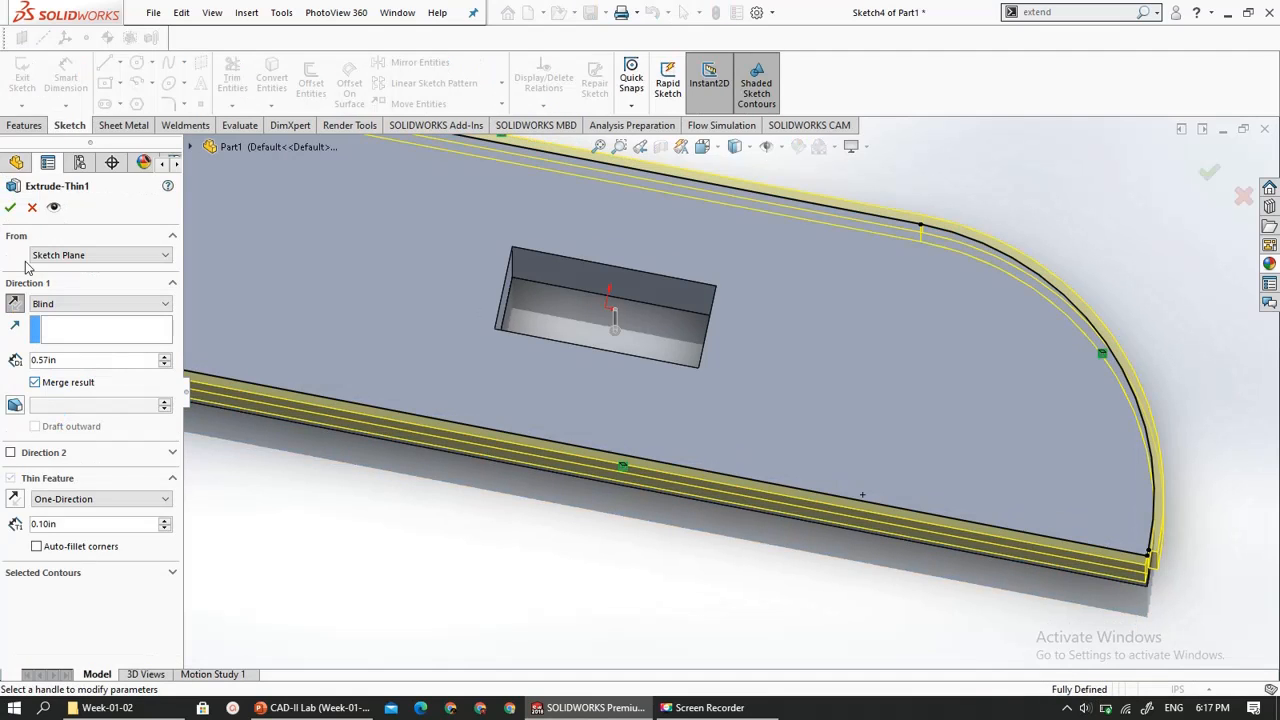
pyautogui.click(11, 206)
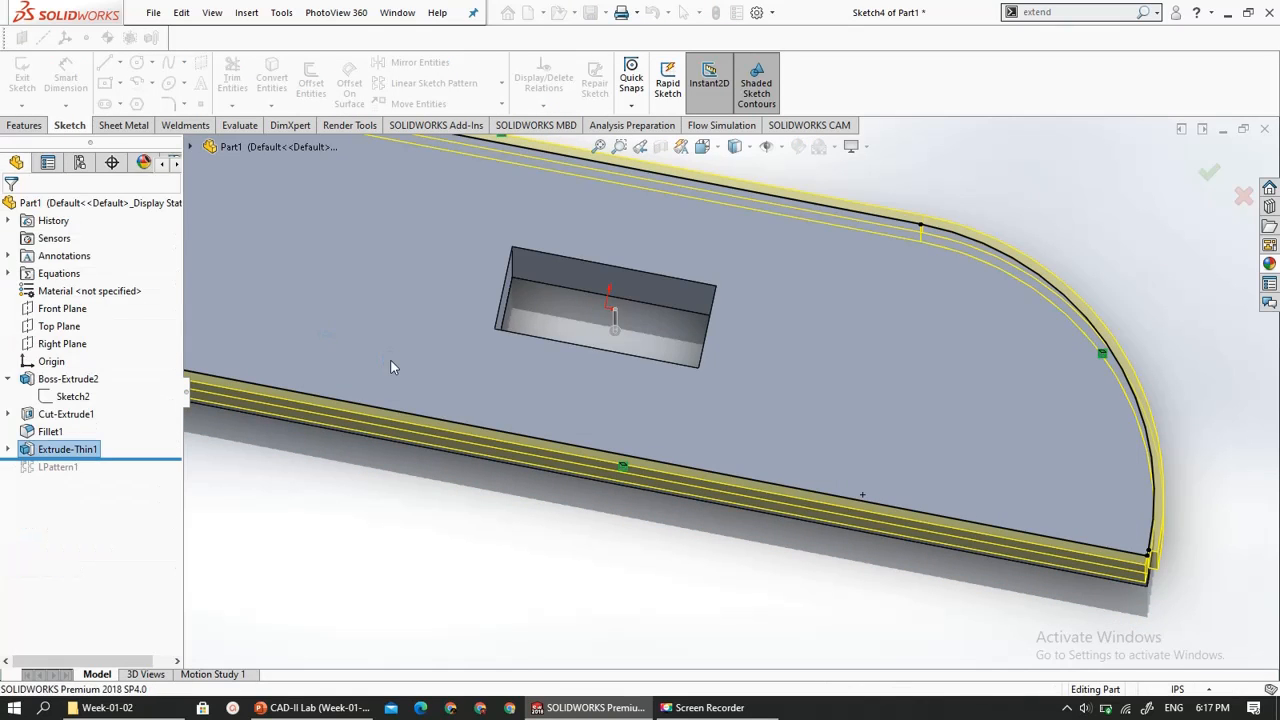
pyautogui.click(430, 481)
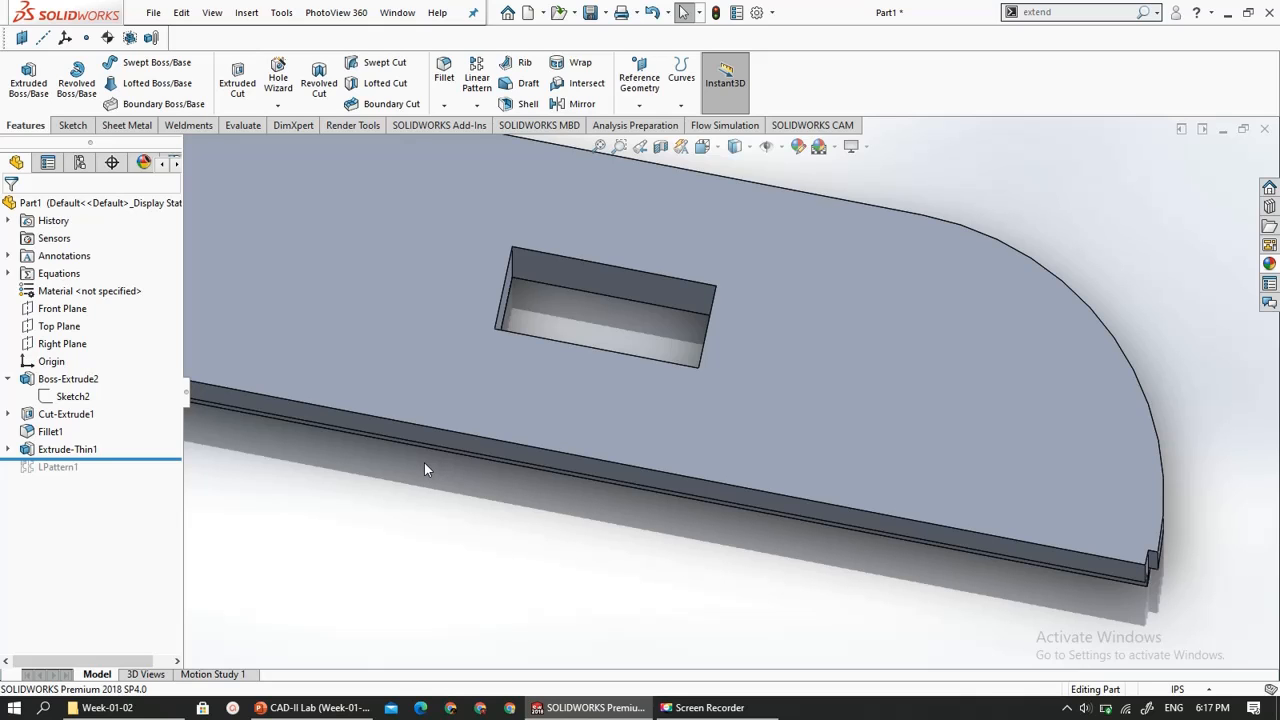
# - Switch to the CAD-II Lab presentation in PowerPoint and review the Basic Part Modelling topics and the first exercise slide
pyautogui.click(310, 707)
pyautogui.scroll(-2, 529, 434)
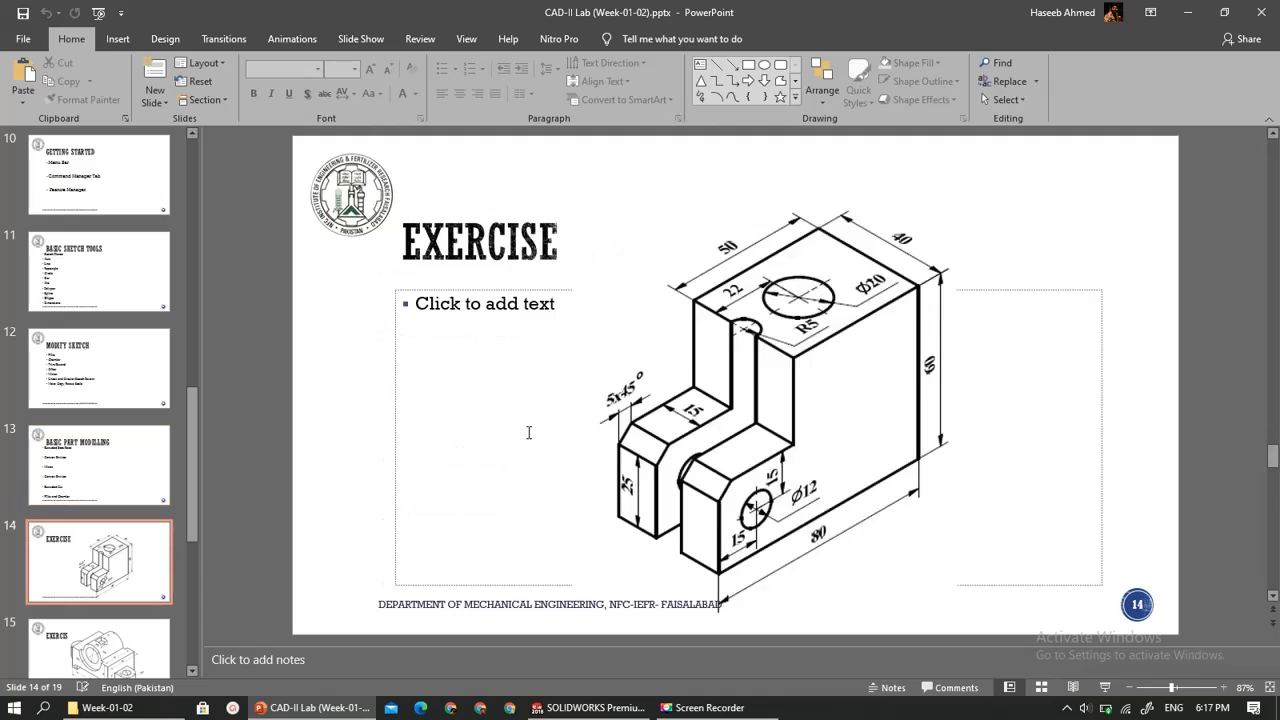
pyautogui.scroll(2, 529, 433)
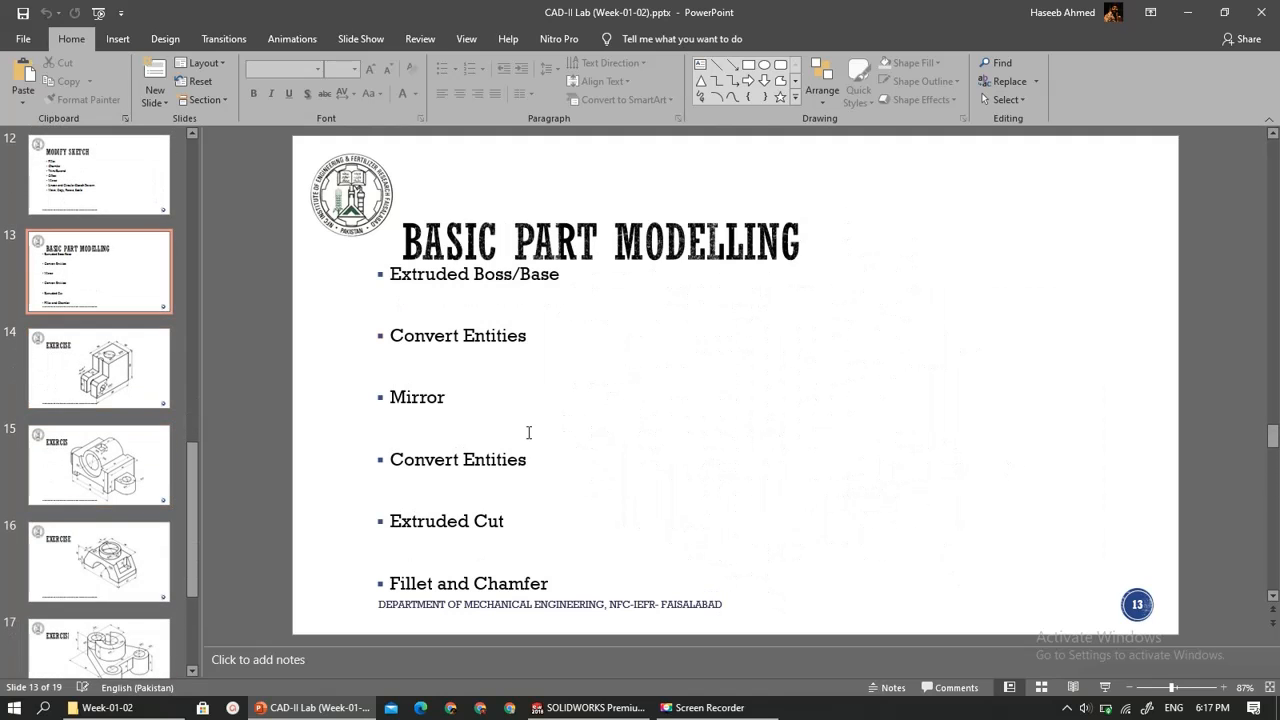
pyautogui.scroll(-1, 529, 433)
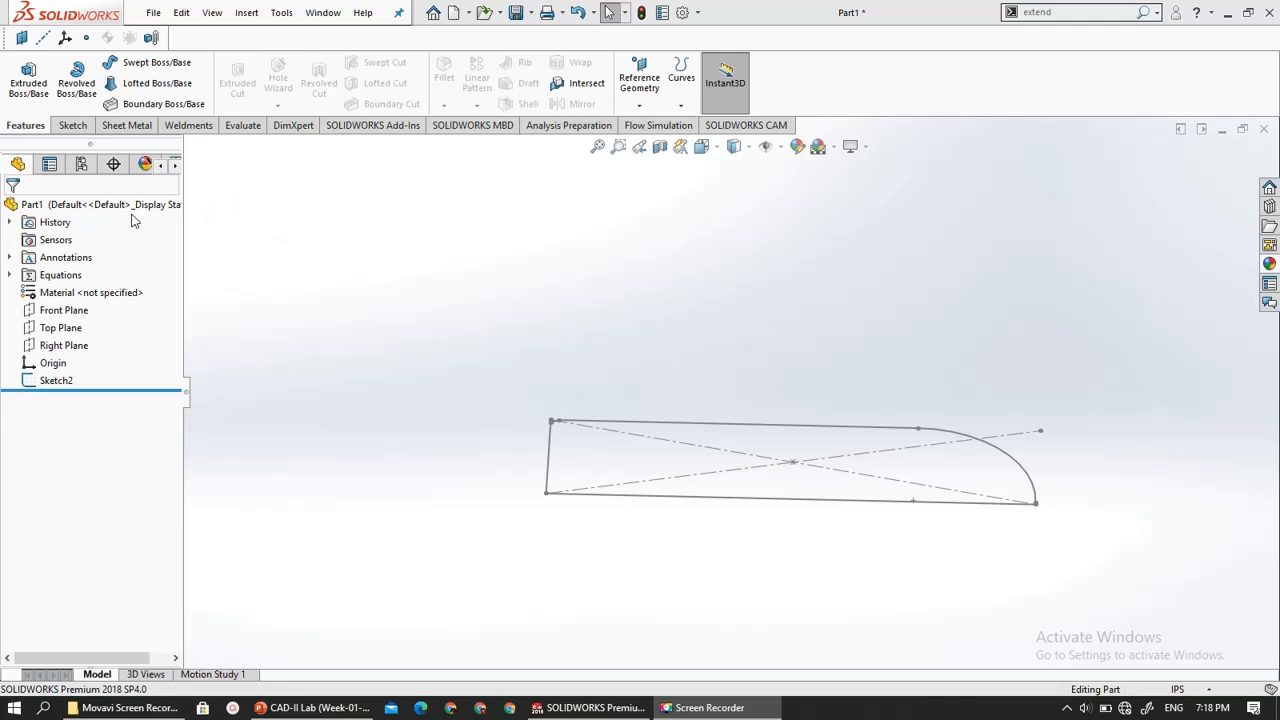
# - Start a Boss-Extrude of the rounded rectangle sketch, reverse its direction and flip it back
pyautogui.click(28, 80)
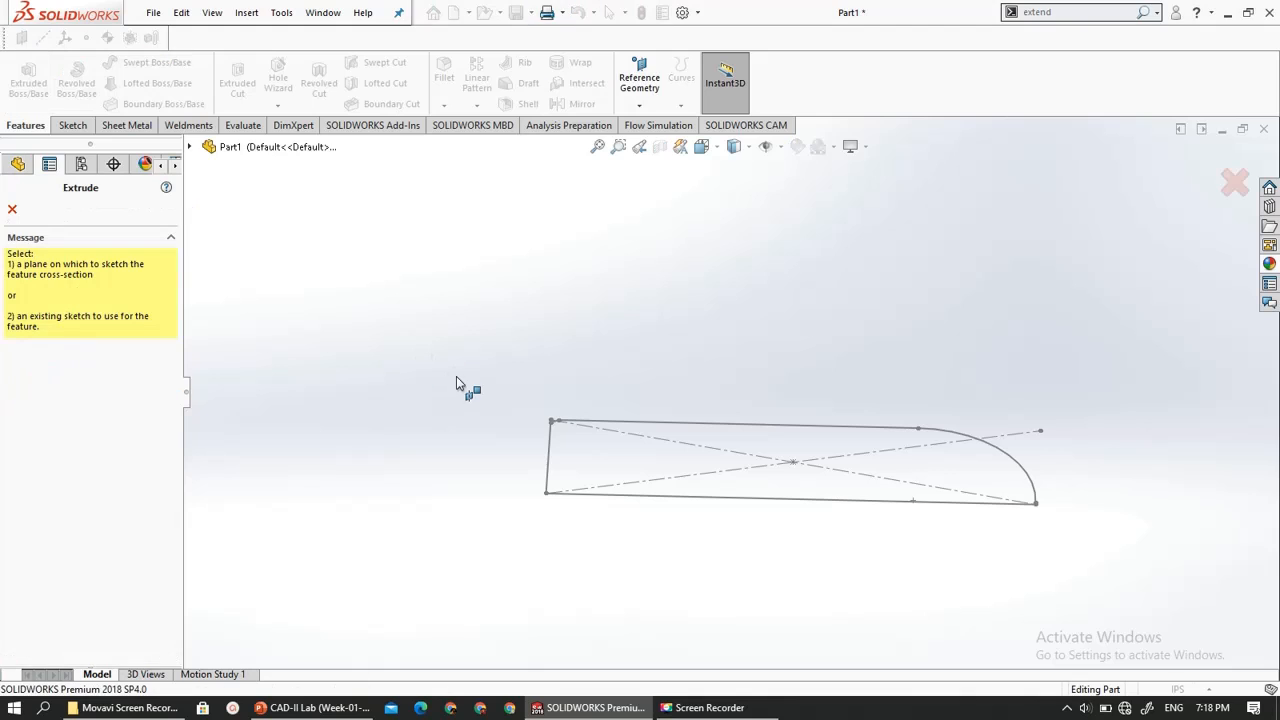
pyautogui.click(649, 497)
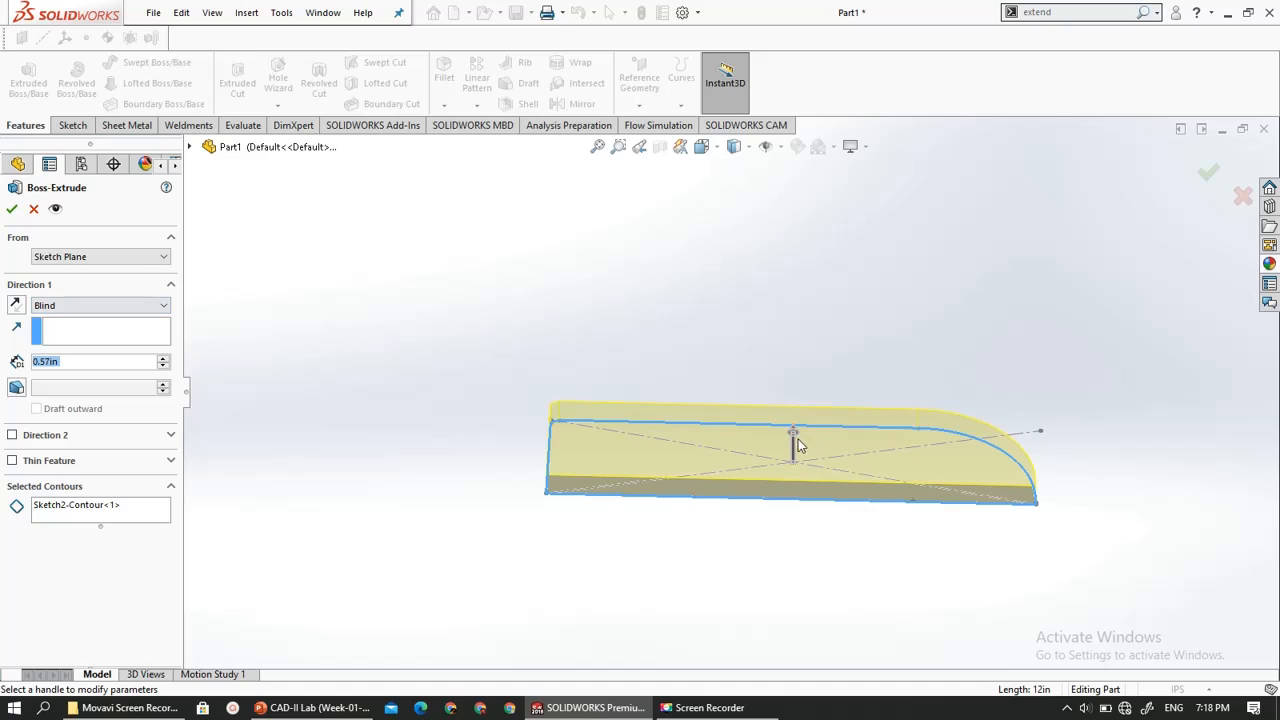
pyautogui.click(16, 312)
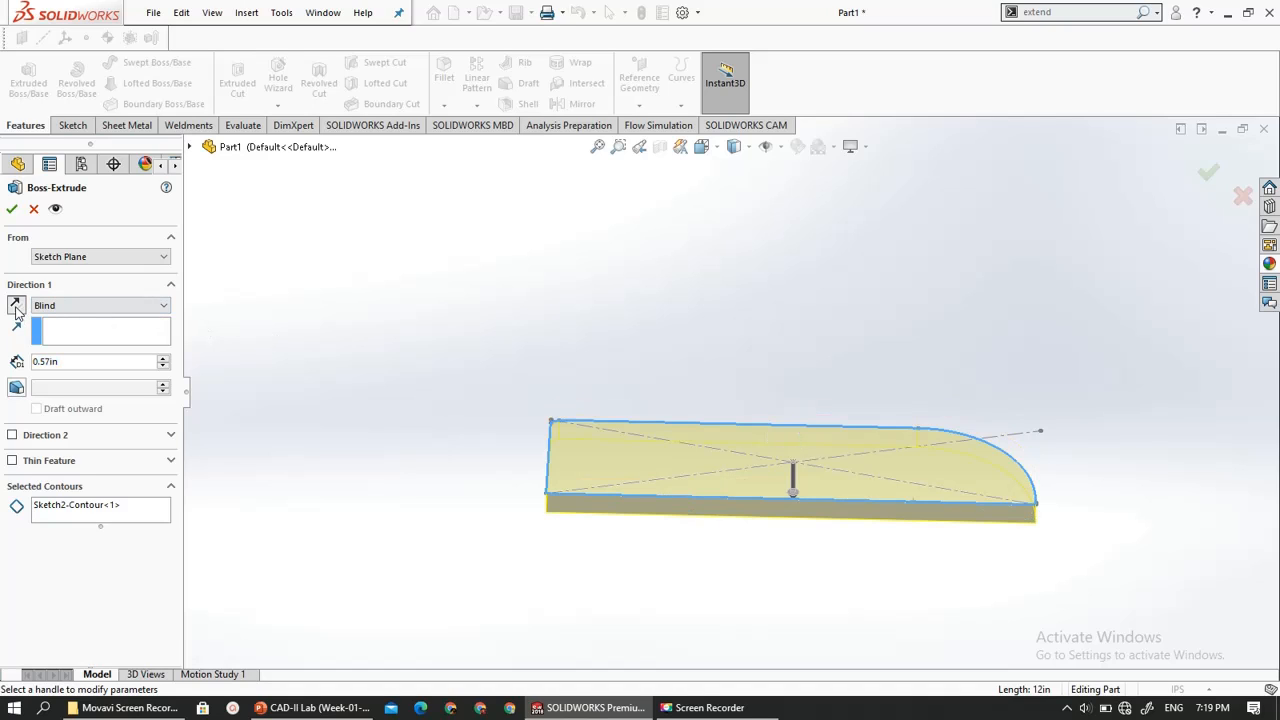
pyautogui.click(16, 311)
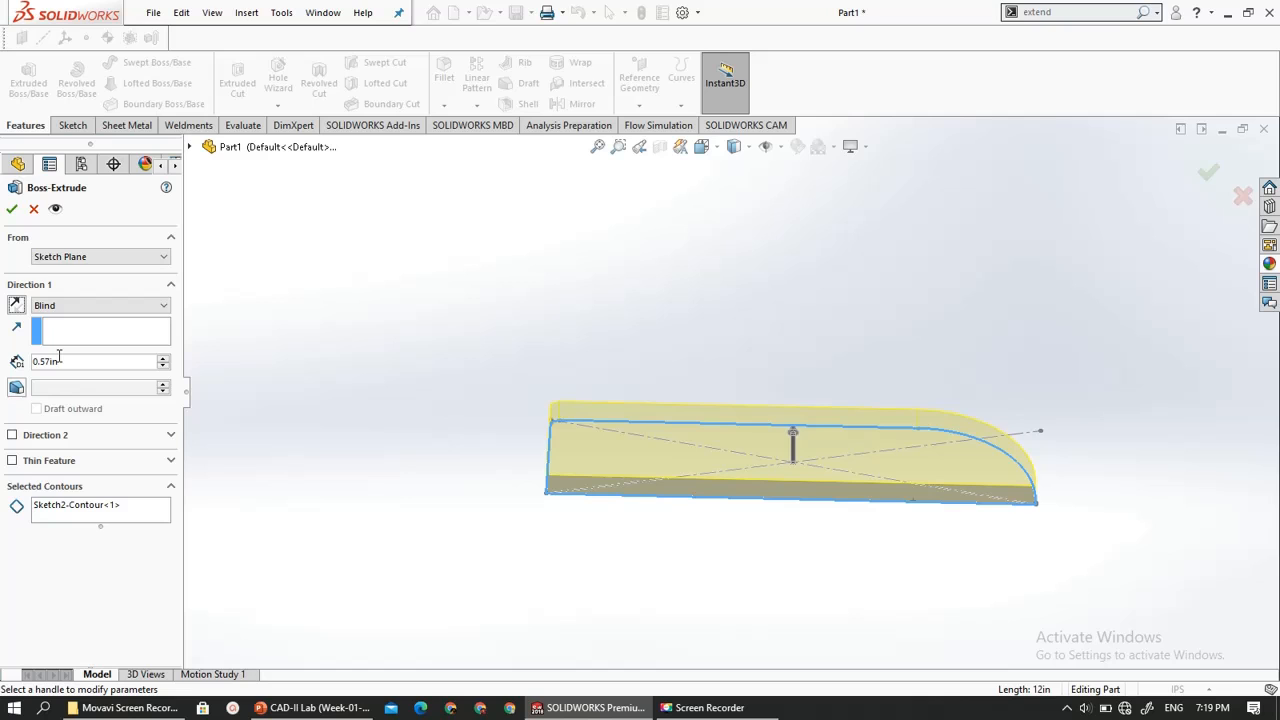
# - Set the extrusion's end condition to Mid Plane with a depth of 0.87 in
pyautogui.click(60, 305)
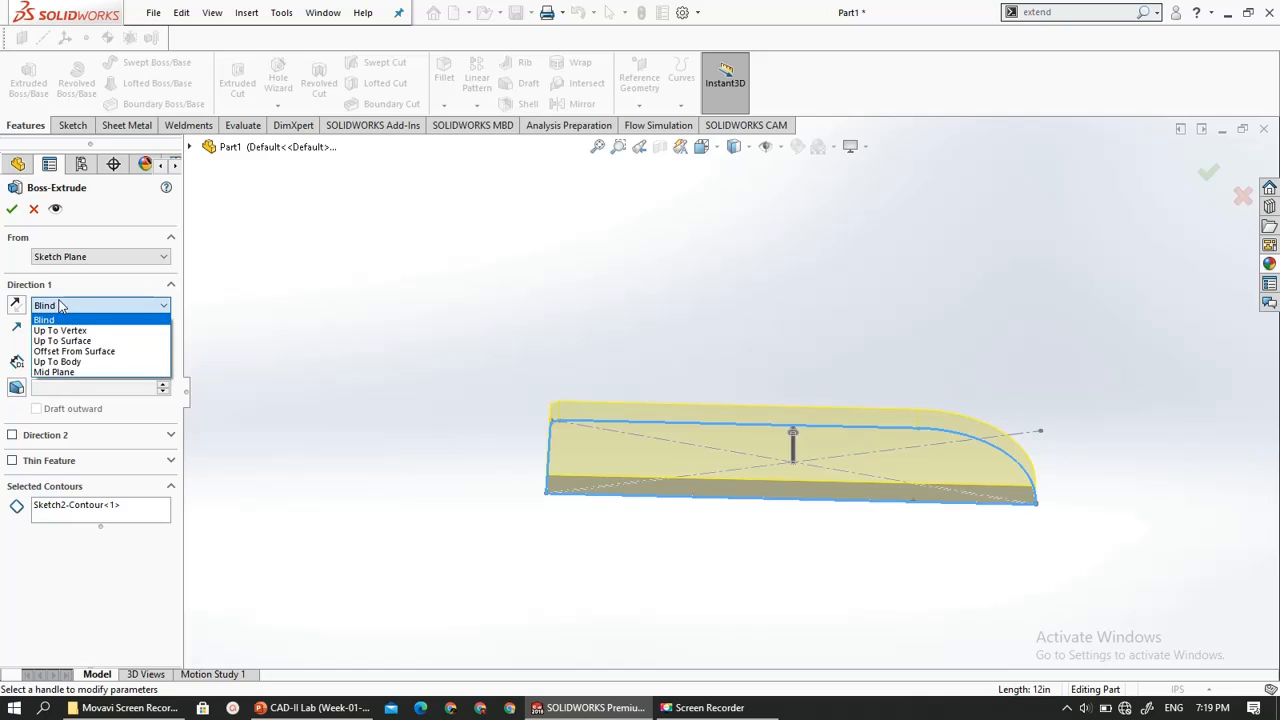
pyautogui.click(101, 374)
pyautogui.scroll(-3, 777, 526)
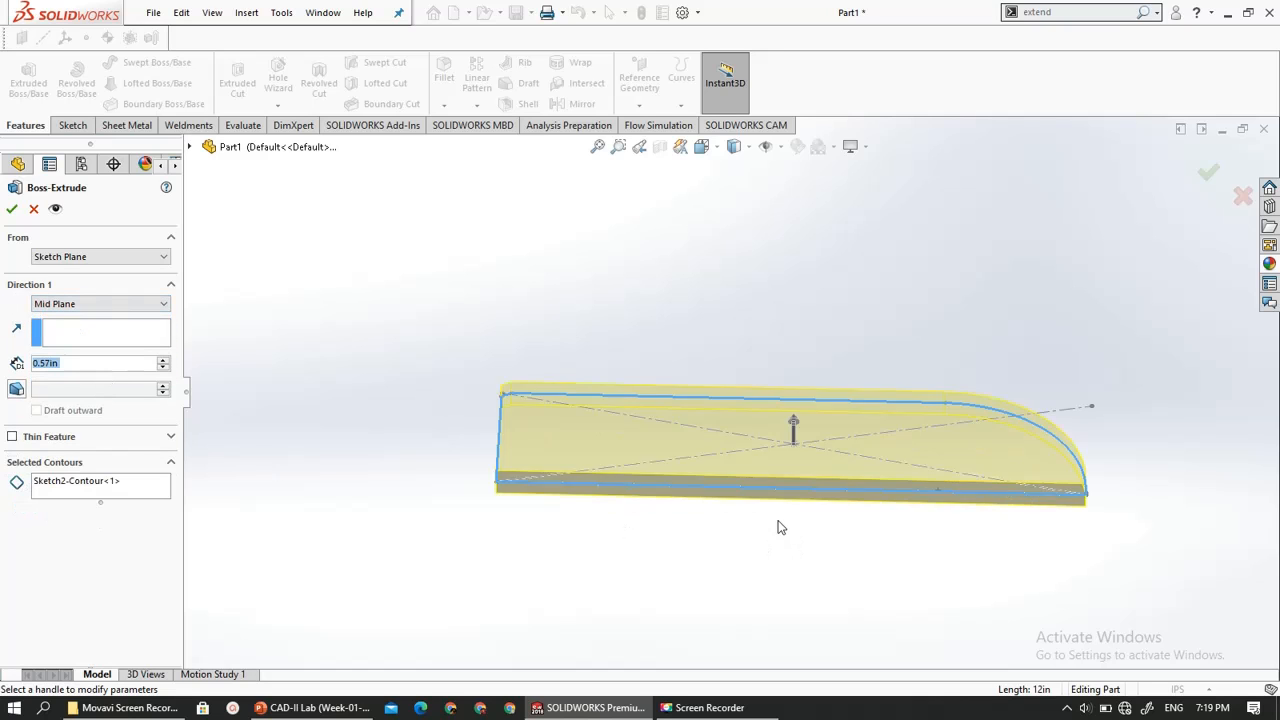
pyautogui.moveTo(764, 514); pyautogui.dragTo(759, 463, button='middle')
pyautogui.moveTo(788, 459); pyautogui.dragTo(771, 434, button='middle')
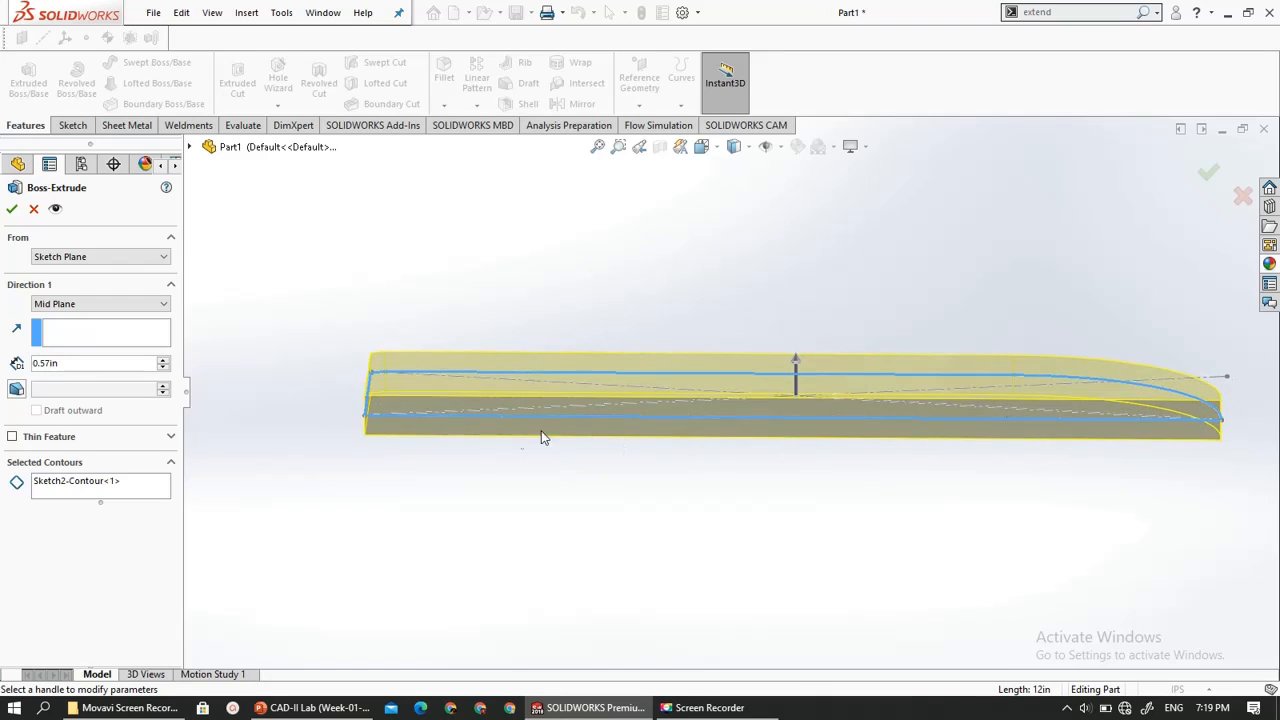
pyautogui.click(162, 361)
pyautogui.click(162, 361)
pyautogui.click(163, 361)
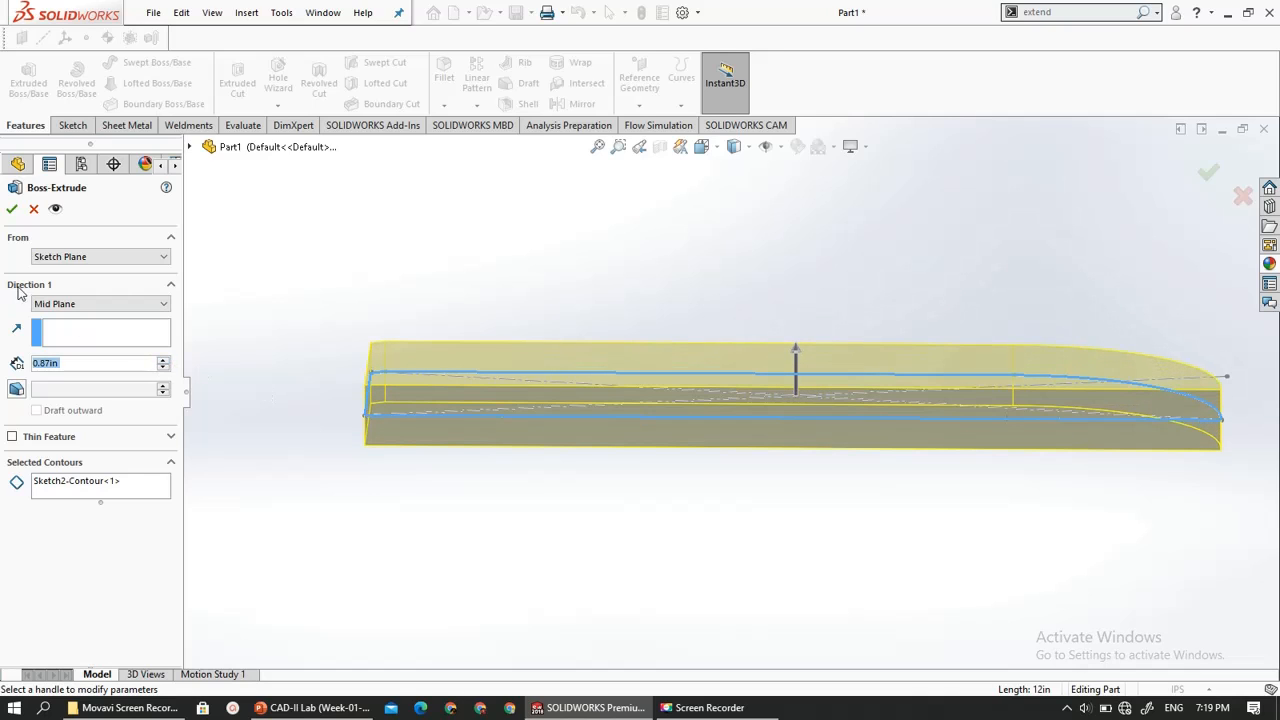
# - Try the Up To Body end condition for the extrusion and view the available start conditions, leaving Sketch Plane selected
pyautogui.click(100, 304)
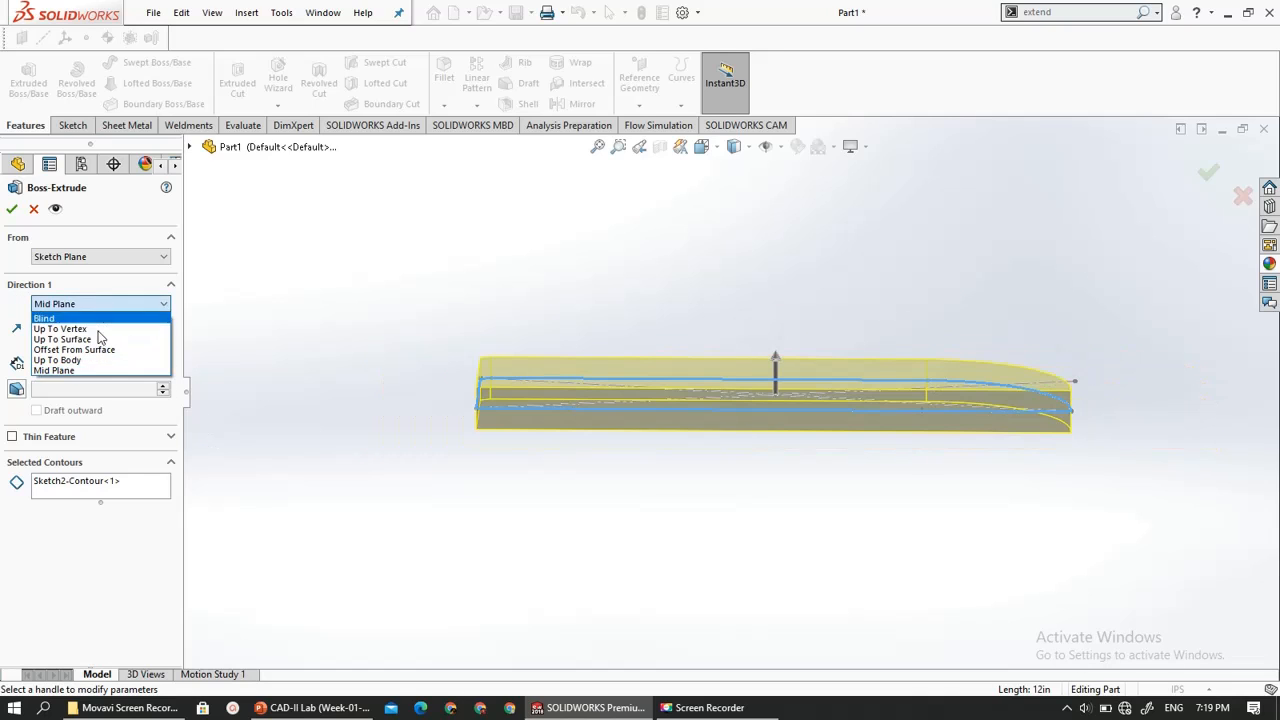
pyautogui.click(95, 362)
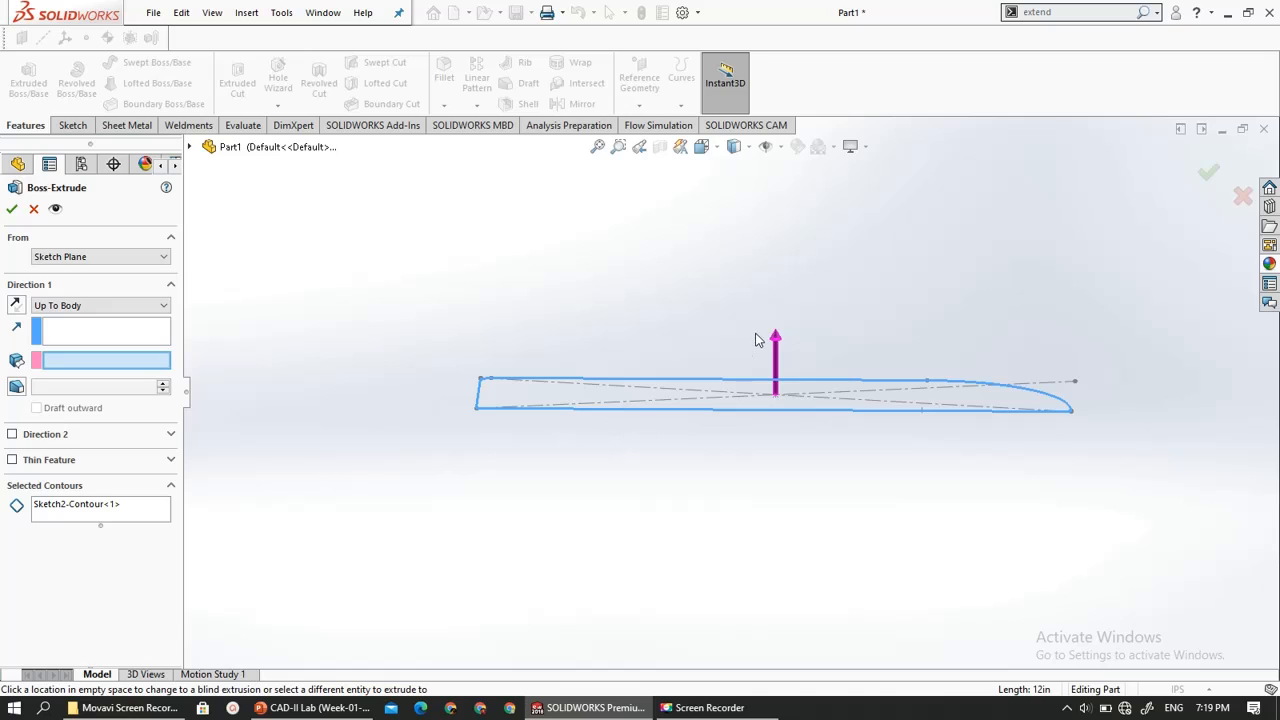
pyautogui.scroll(2, 652, 510)
pyautogui.scroll(-3, 652, 510)
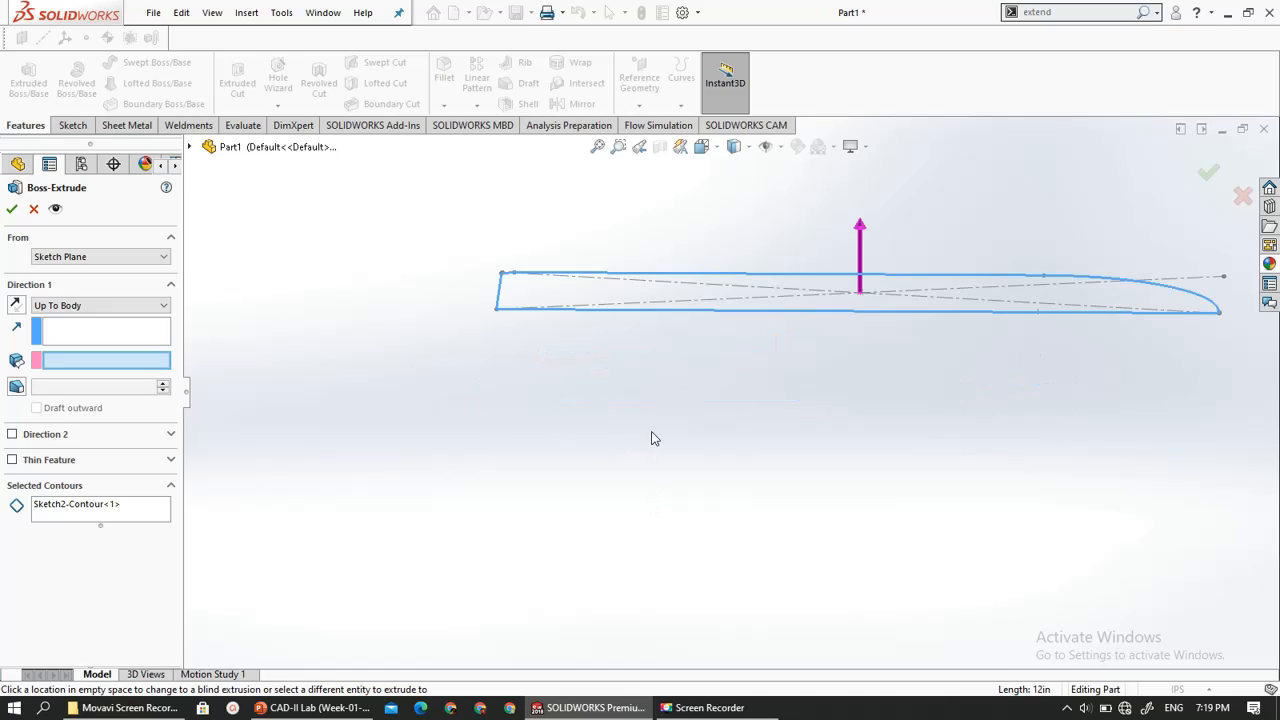
pyautogui.scroll(2, 655, 438)
pyautogui.click(119, 258)
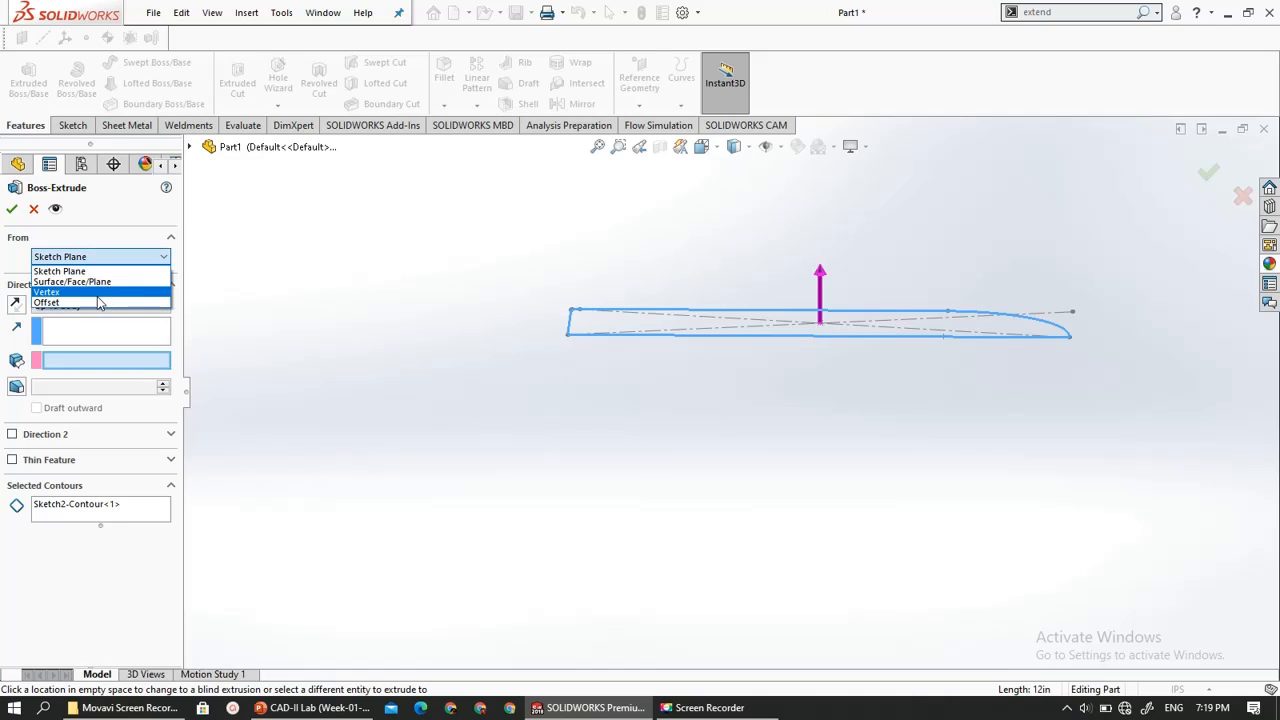
pyautogui.click(260, 286)
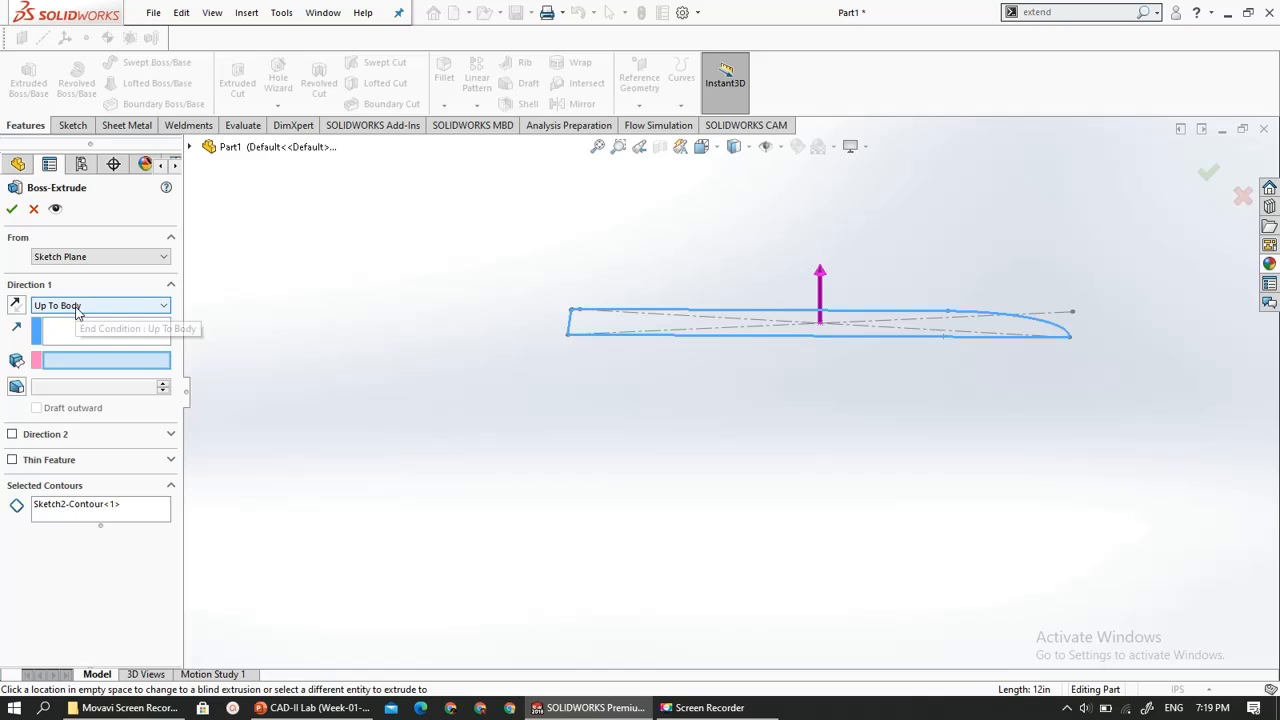
# - Set the end condition to Mid Plane with a depth of 7.92 in and complete the extrusion
pyautogui.click(75, 322)
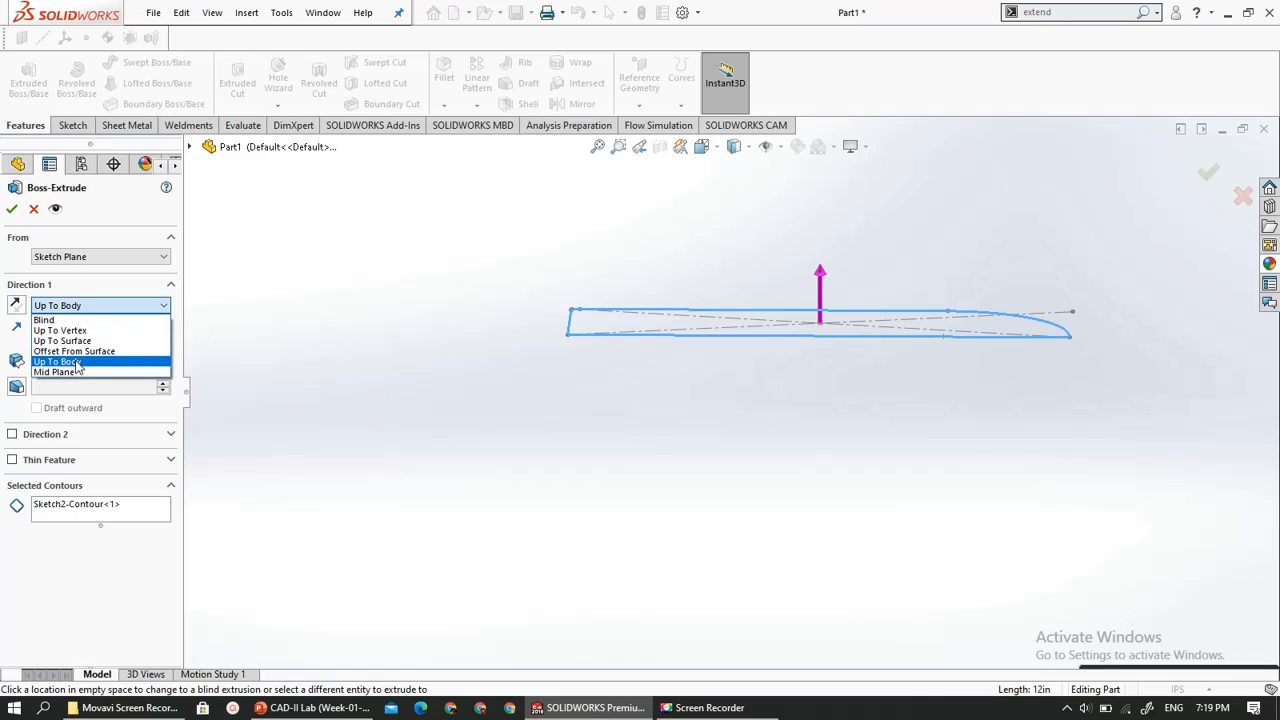
pyautogui.click(70, 368)
pyautogui.scroll(5, 510, 444)
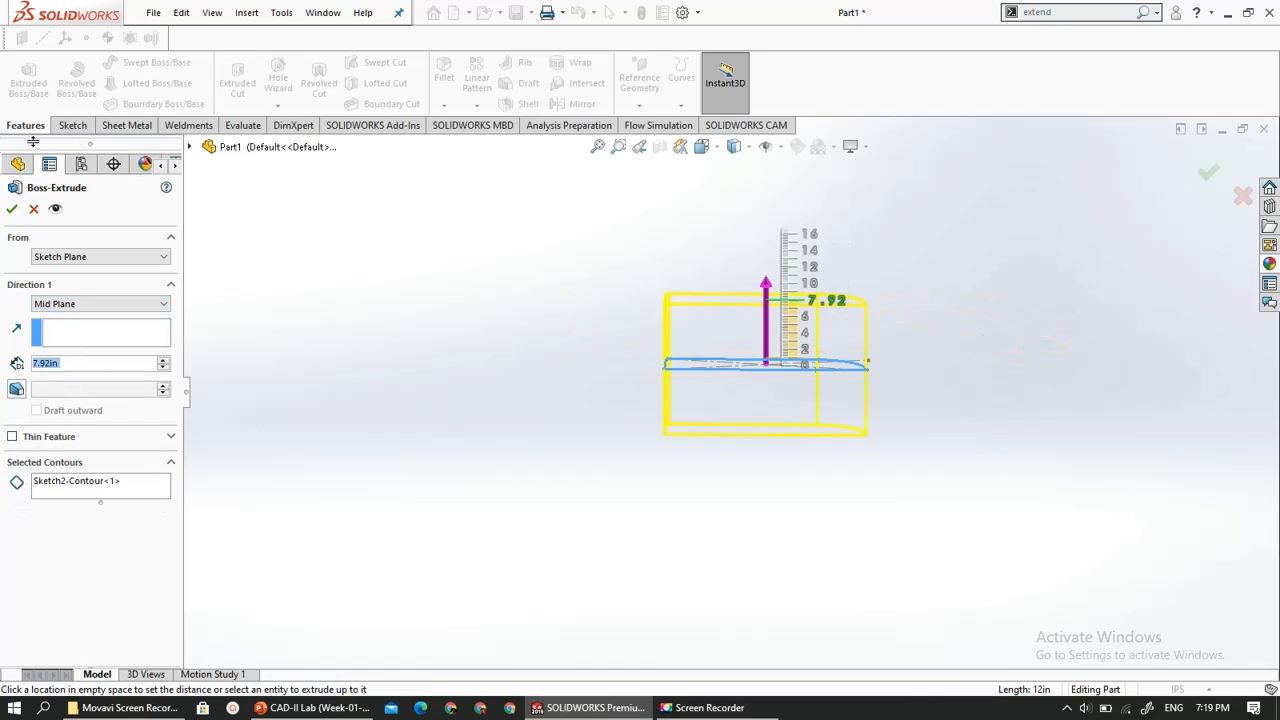
pyautogui.click(11, 209)
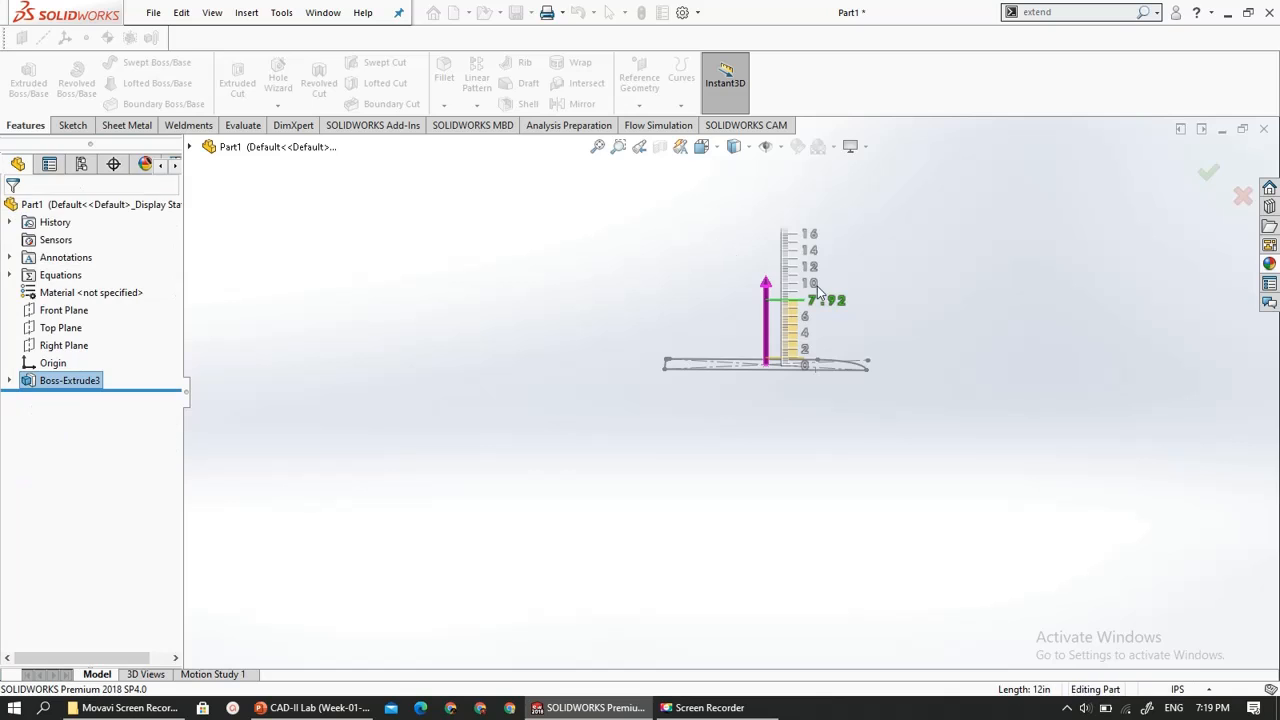
# - Create a reference plane above the extruded block, offset about 9.549 in from the Top Plane
pyautogui.moveTo(762, 371); pyautogui.dragTo(762, 288, button='middle')
pyautogui.click(762, 285)
pyautogui.scroll(4, 629, 358)
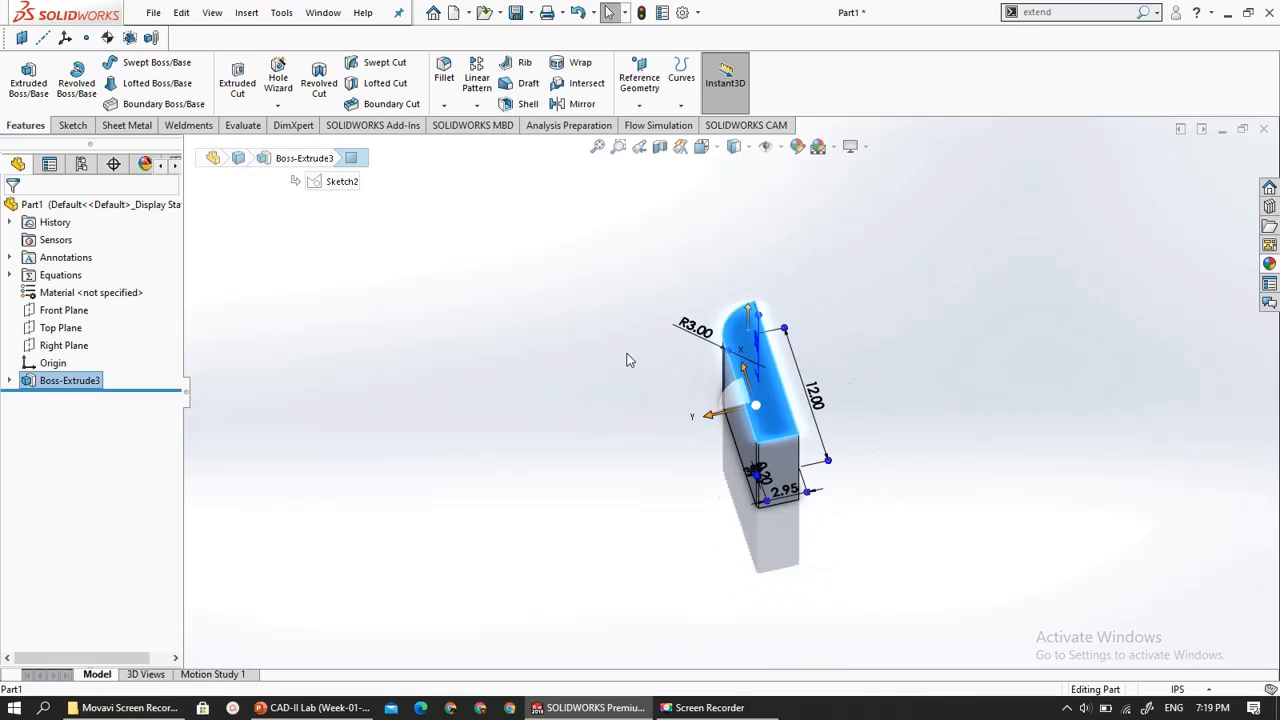
pyautogui.scroll(-3, 827, 388)
pyautogui.moveTo(714, 444); pyautogui.dragTo(661, 389, button='middle')
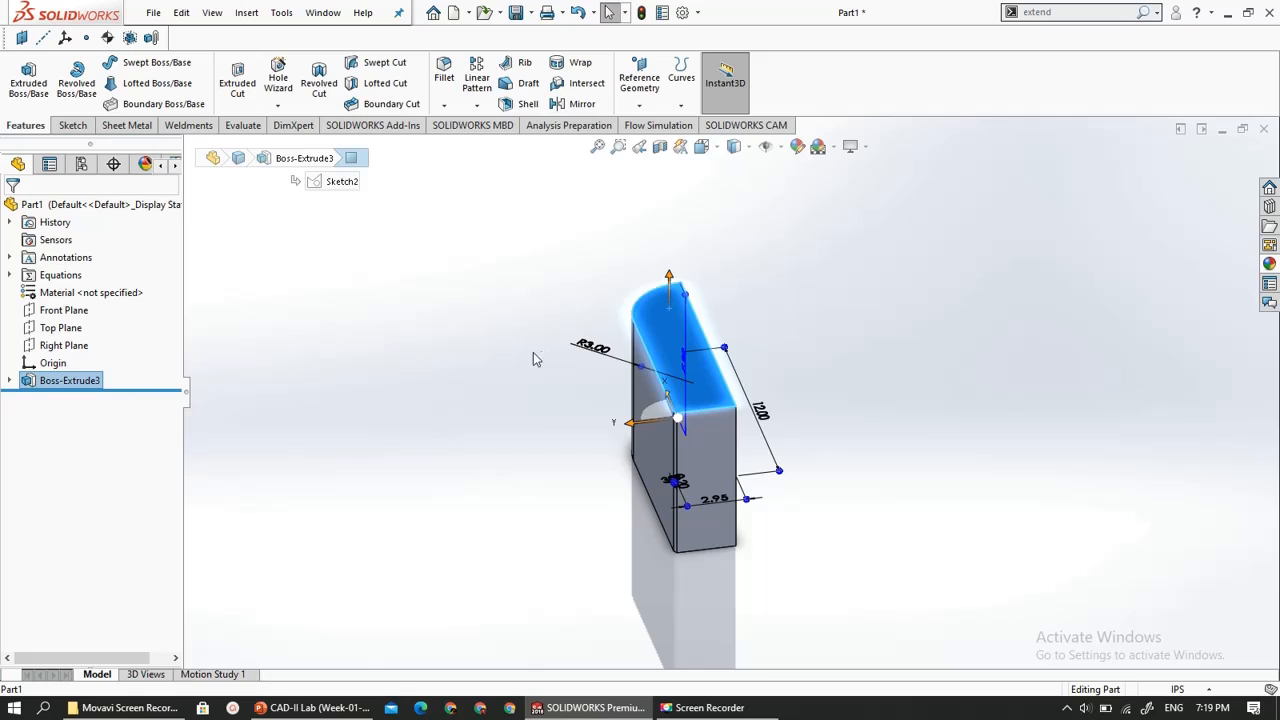
pyautogui.click(62, 345)
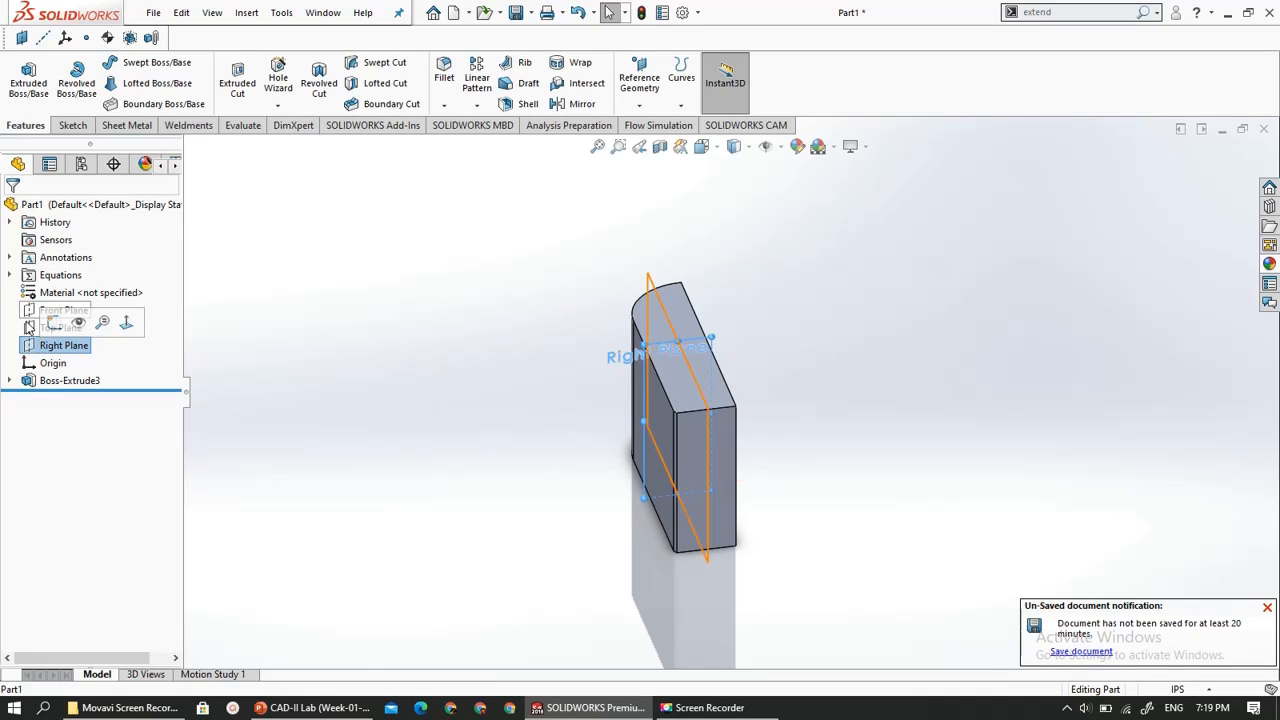
pyautogui.click(60, 328)
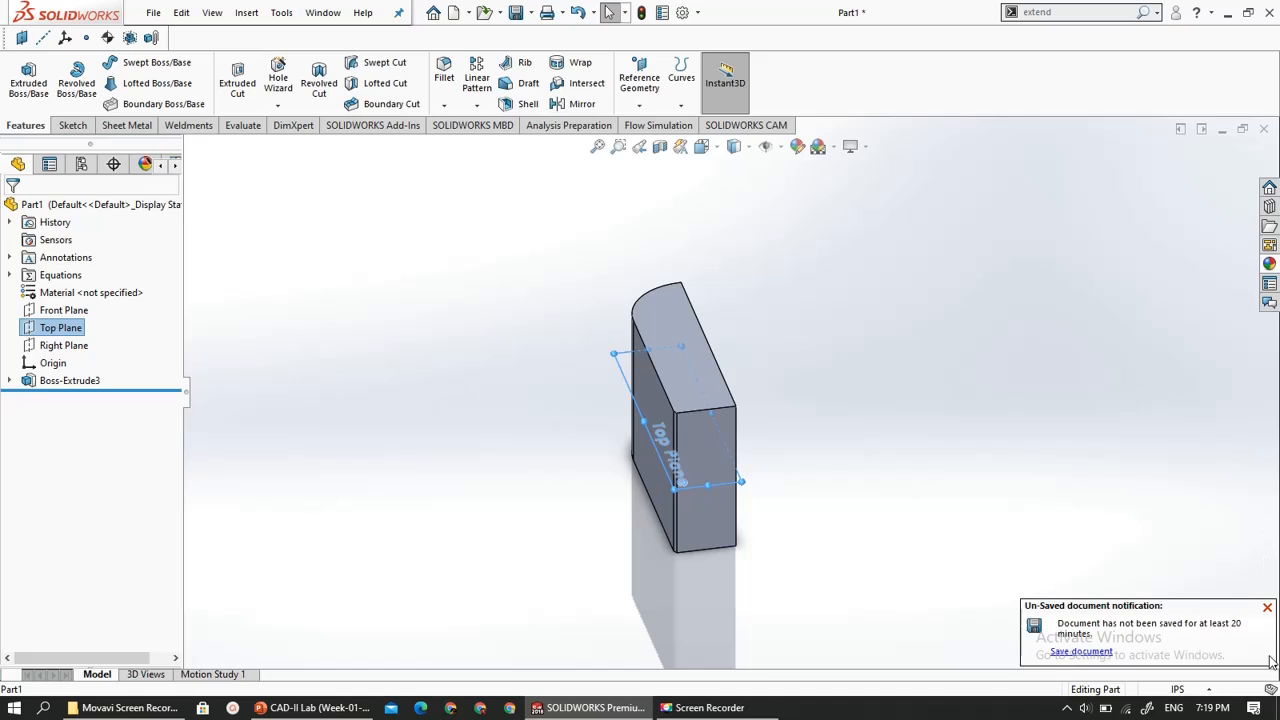
pyautogui.click(1268, 609)
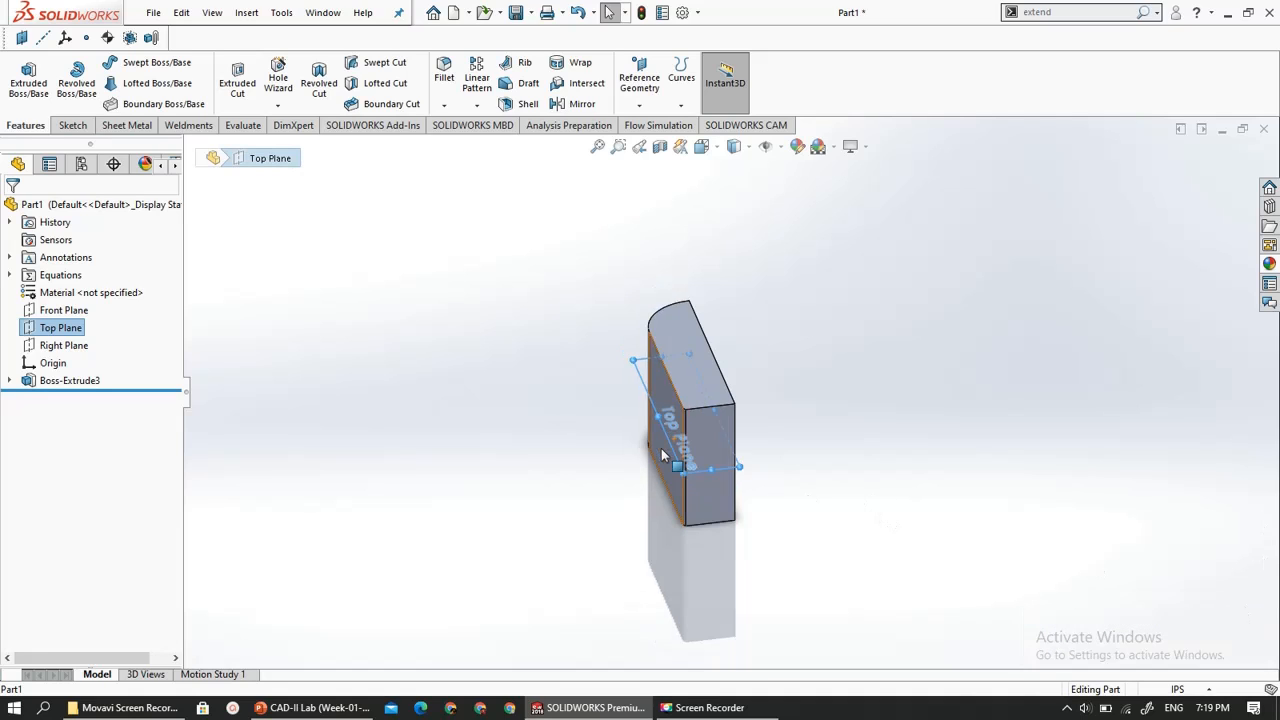
pyautogui.scroll(-3, 672, 400)
pyautogui.scroll(3, 672, 400)
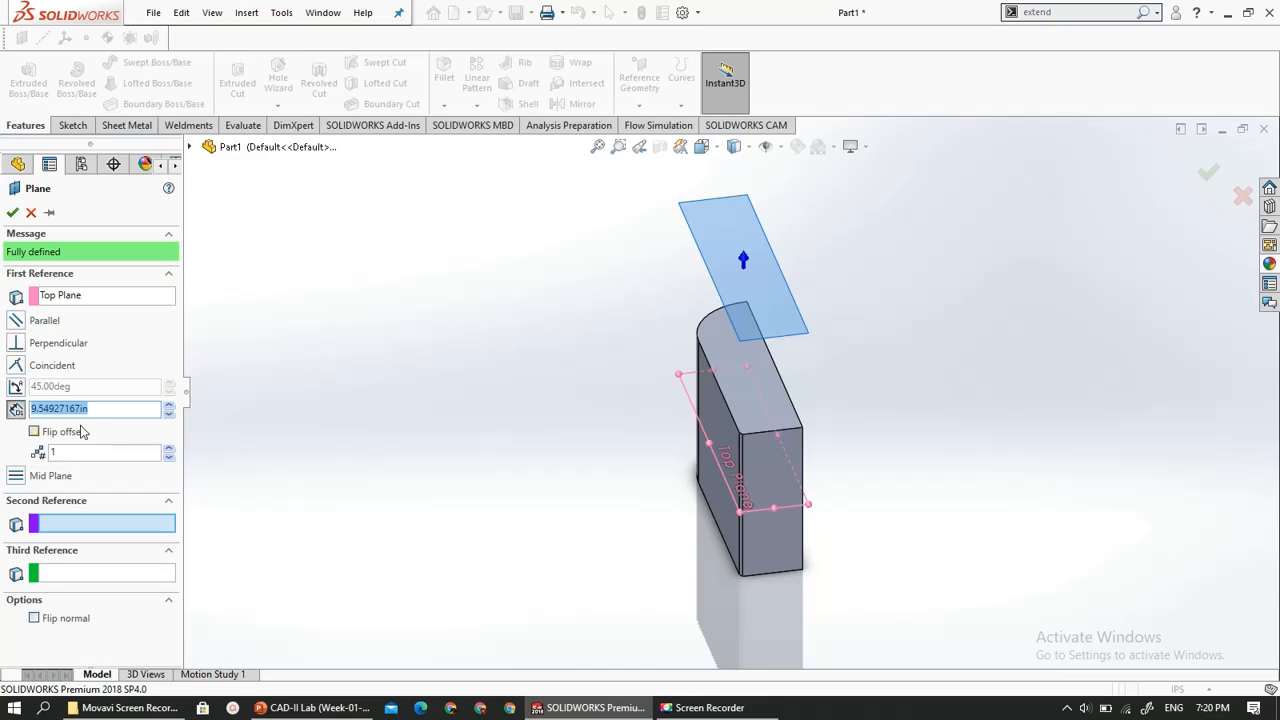
pyautogui.click(13, 214)
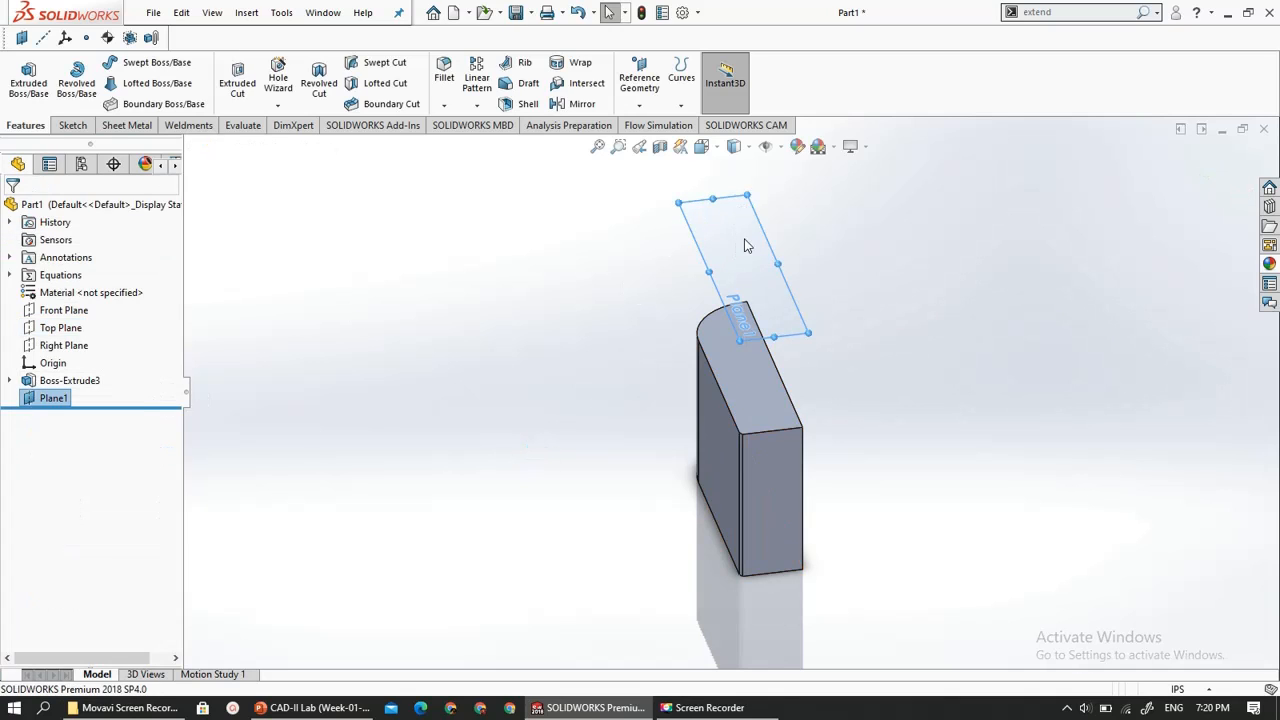
# - Sketch a circle of about 0.98 in radius centred on the origin on the new offset plane, and exit the sketch
pyautogui.click(72, 125)
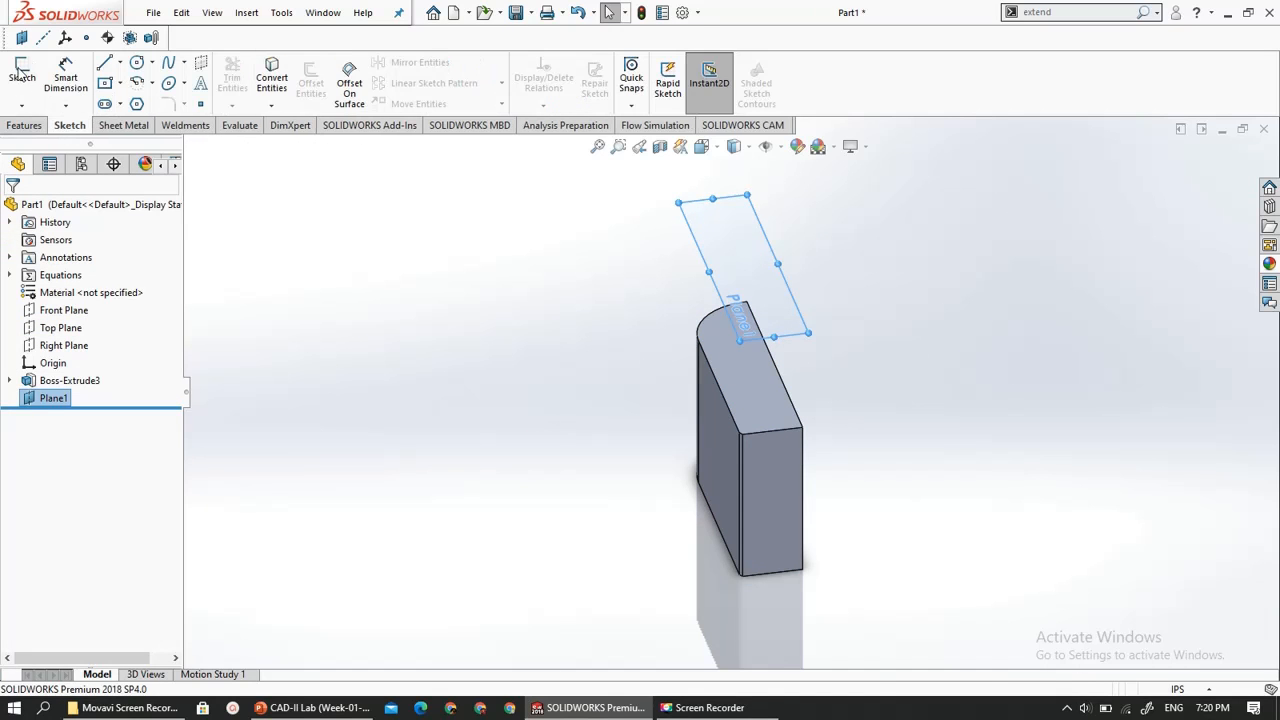
pyautogui.click(22, 80)
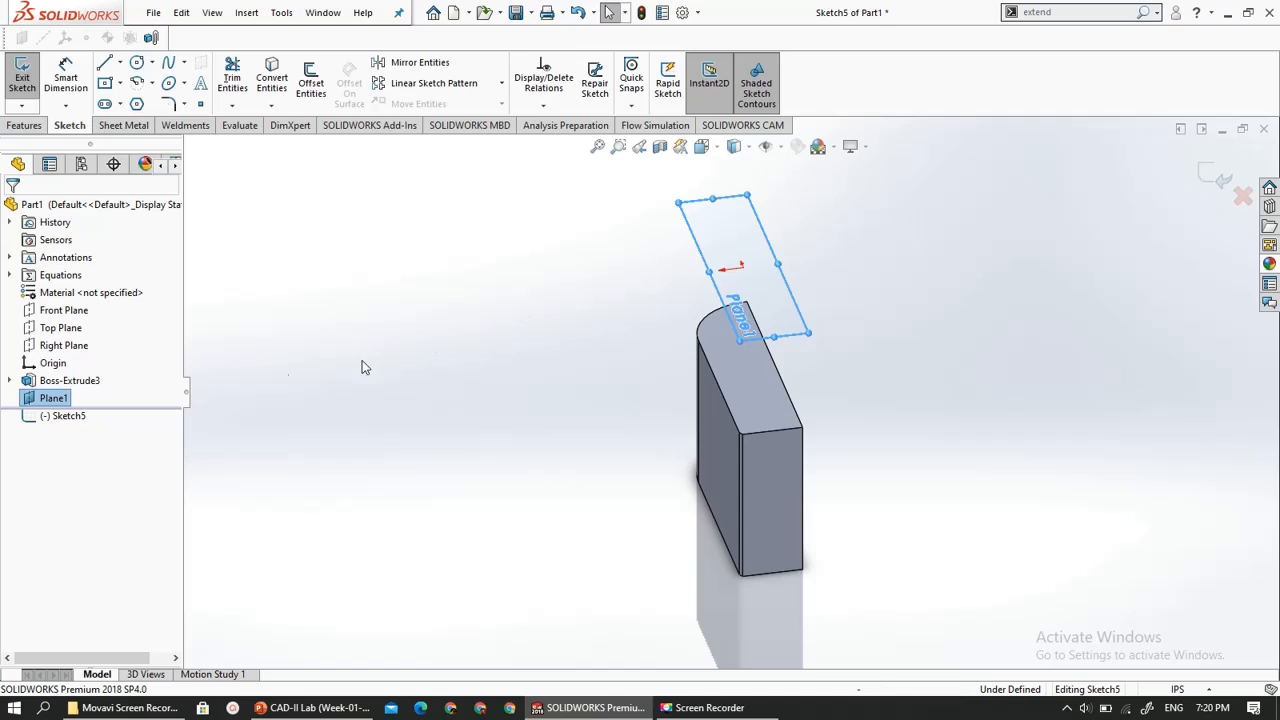
pyautogui.click(65, 415)
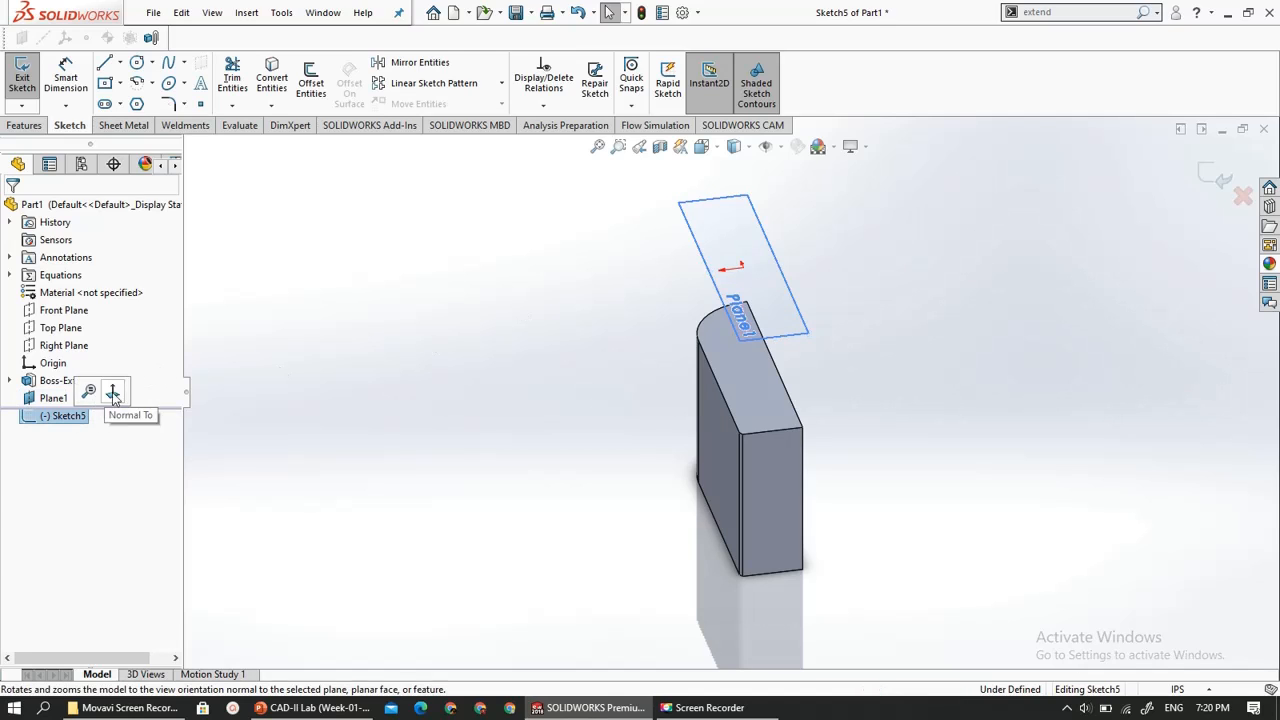
pyautogui.click(112, 392)
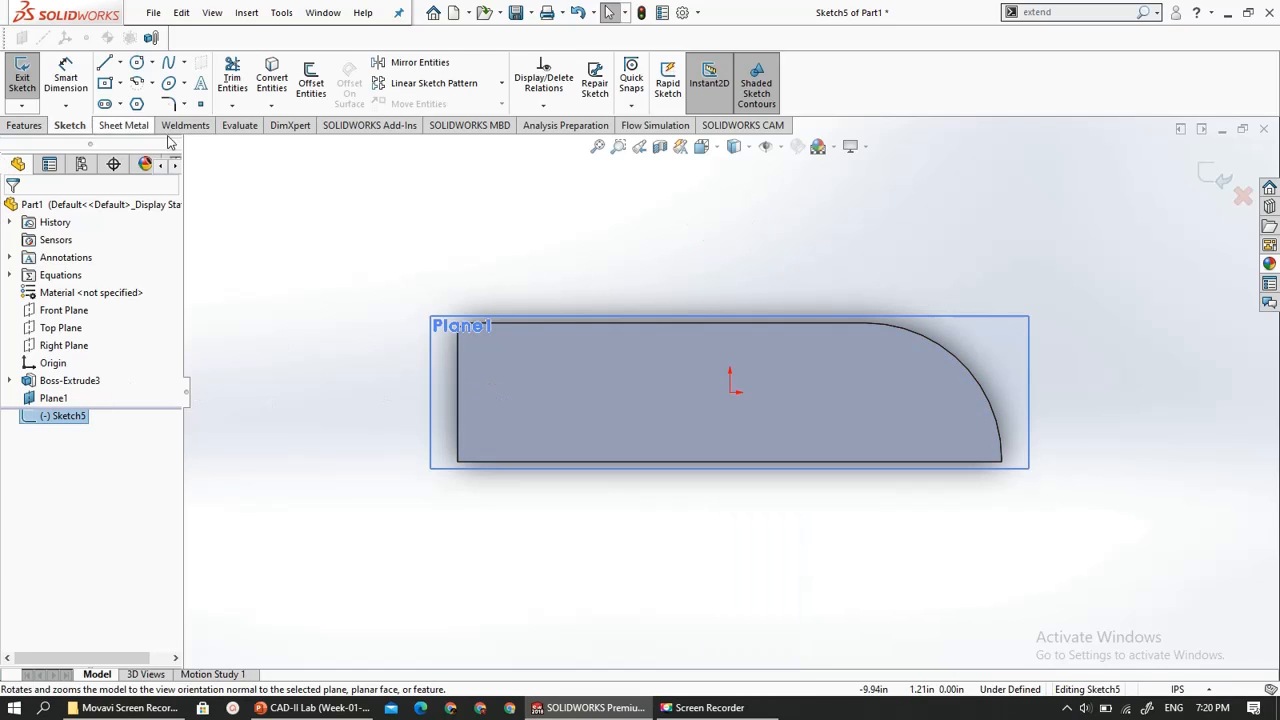
pyautogui.click(137, 62)
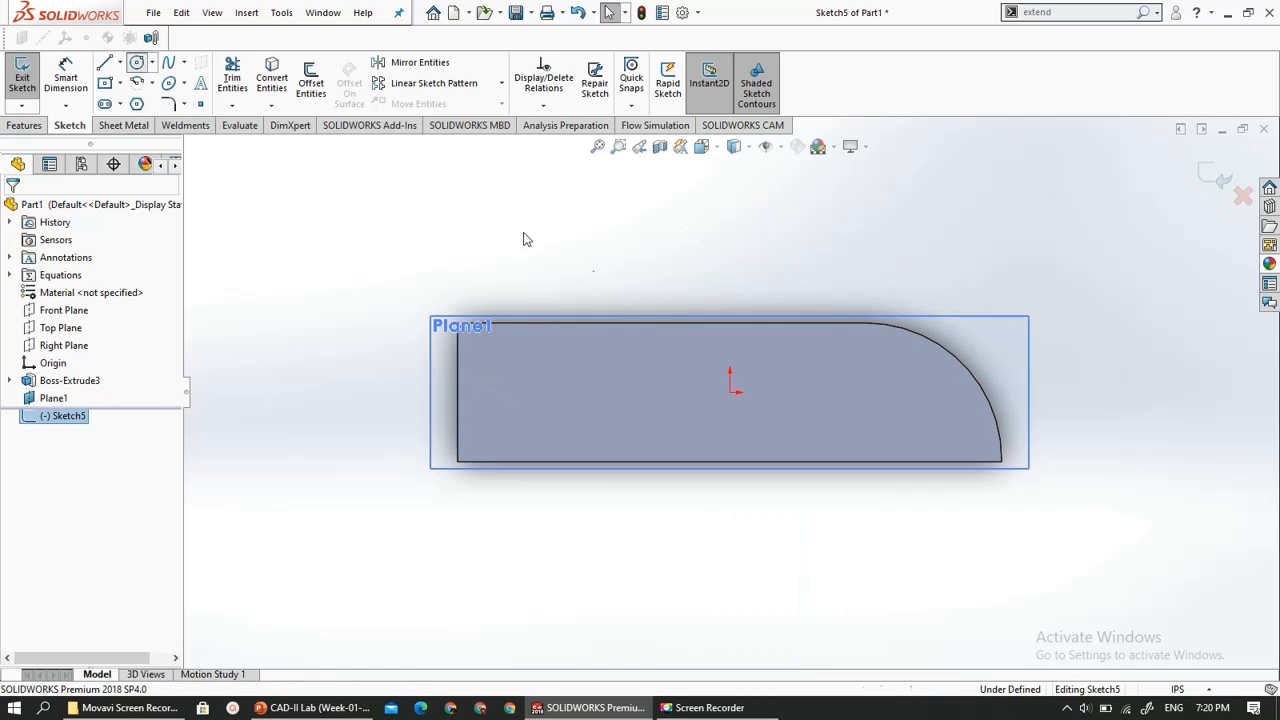
pyautogui.click(730, 393)
pyautogui.click(770, 414)
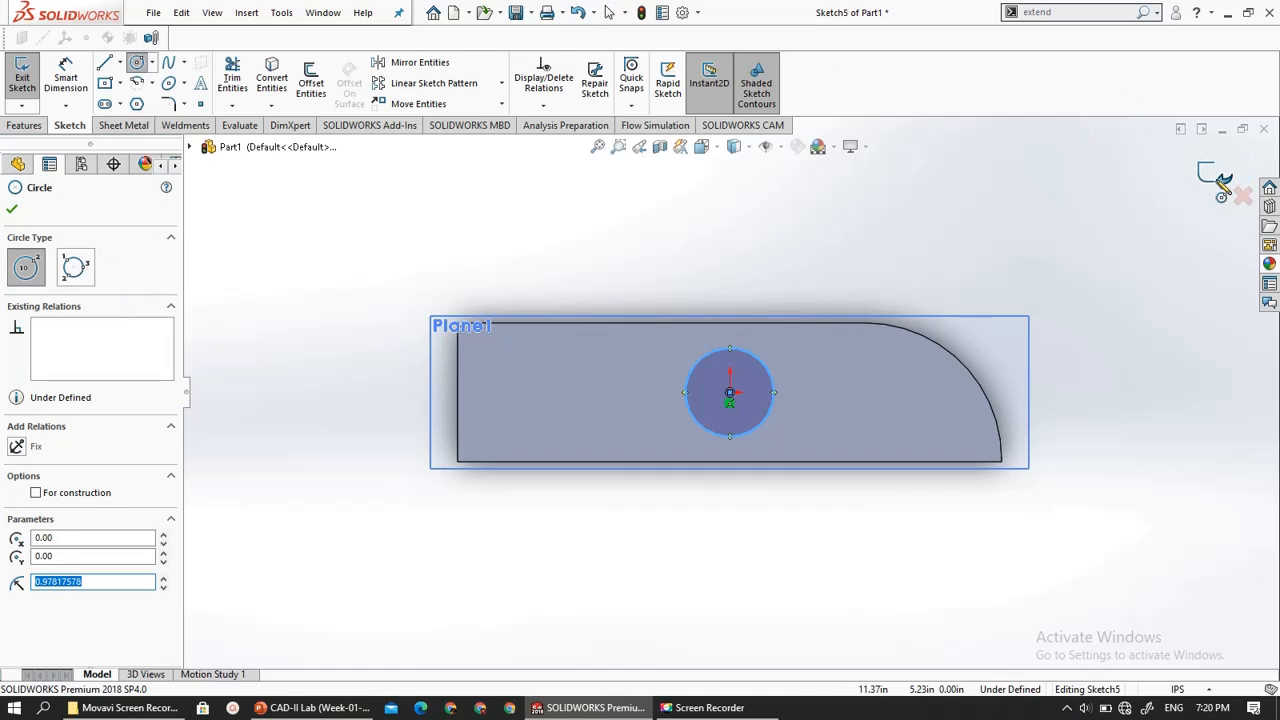
pyautogui.press('Escape')
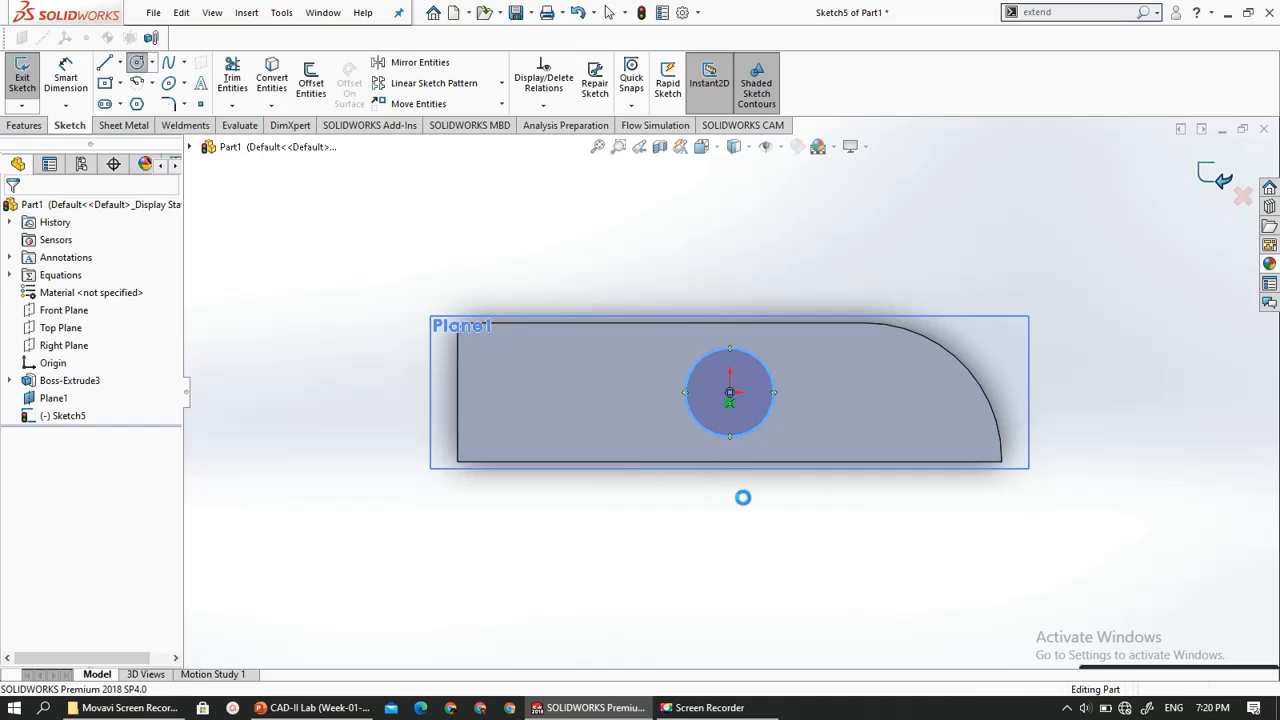
# - Start a boss extrusion of the circle on the offset plane and try the Through All end condition
pyautogui.moveTo(689, 518); pyautogui.dragTo(680, 363, button='middle')
pyautogui.scroll(5, 680, 363)
pyautogui.scroll(-2, 845, 371)
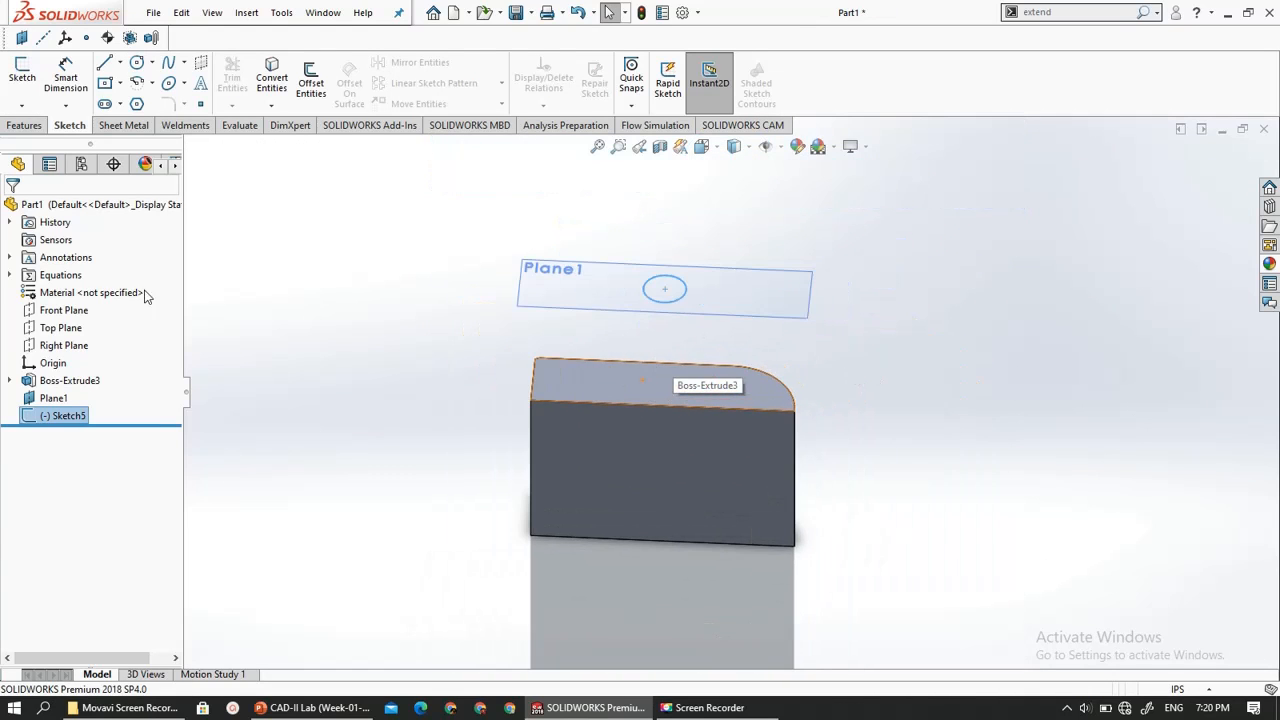
pyautogui.click(24, 125)
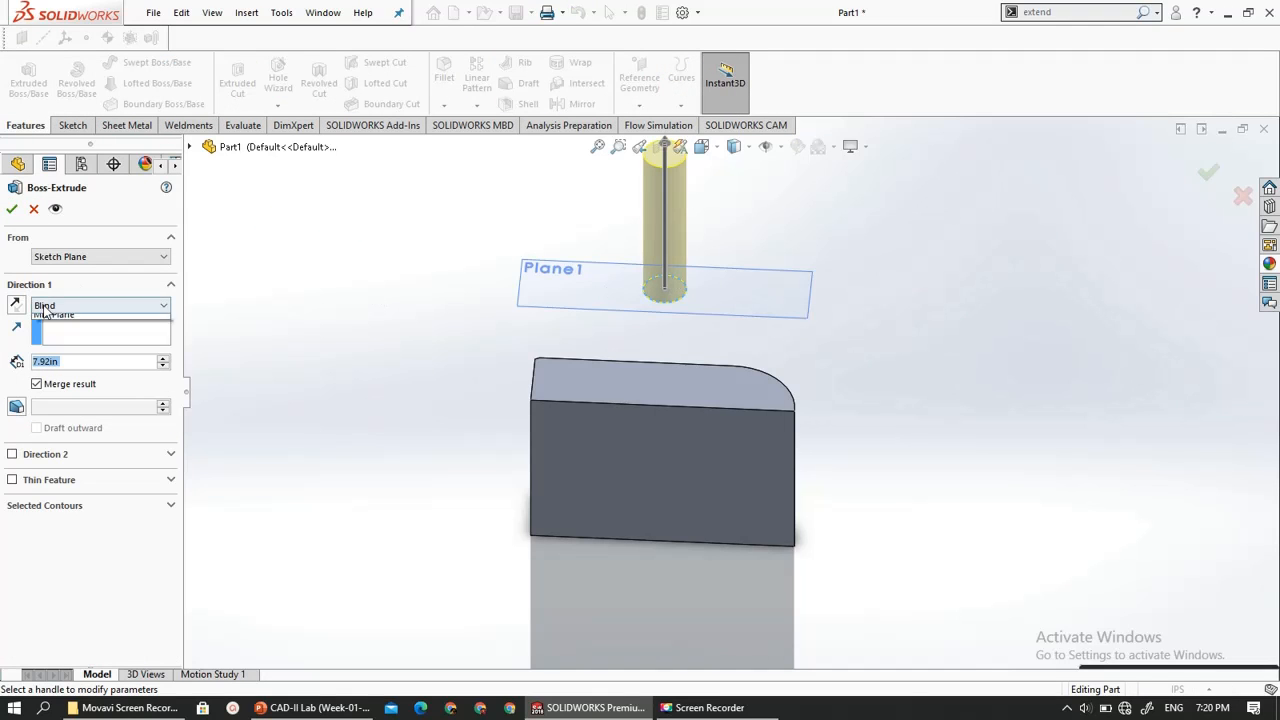
pyautogui.click(42, 304)
pyautogui.click(60, 330)
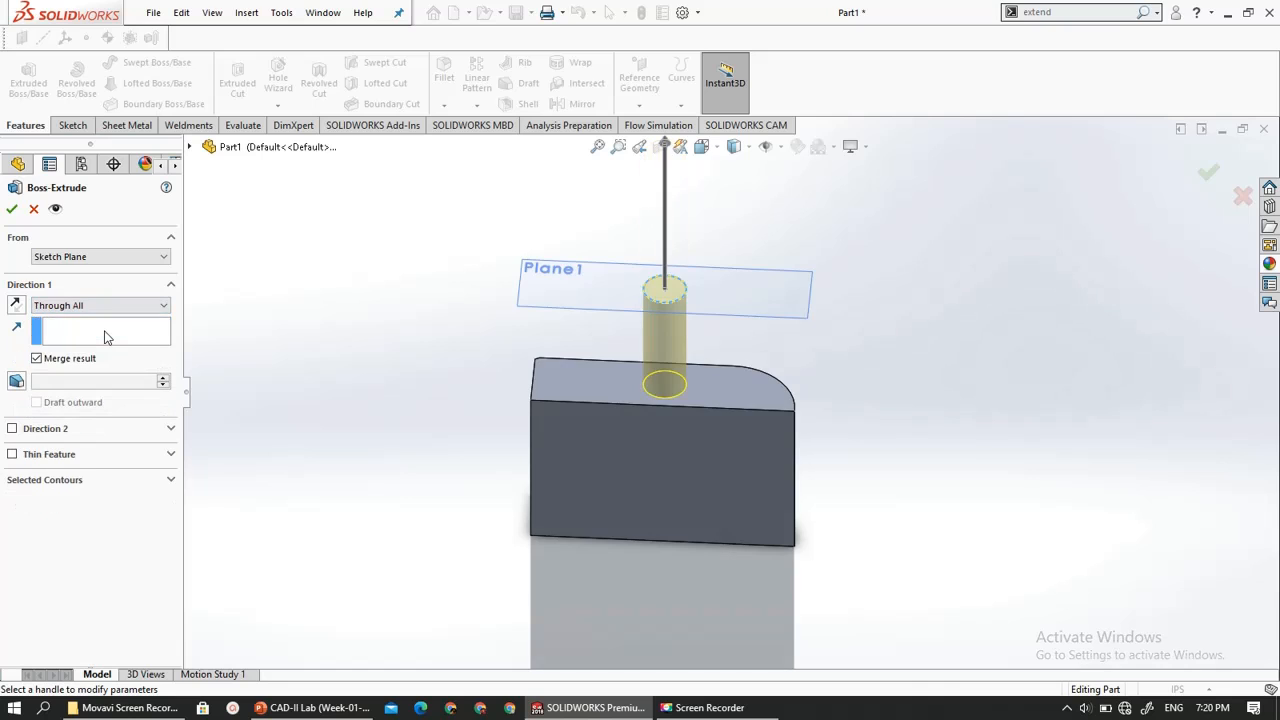
# - Reverse the Through All extrusion downward through the block and inspect its preview from below and above
pyautogui.scroll(3, 754, 444)
pyautogui.scroll(-4, 686, 372)
pyautogui.scroll(3, 652, 306)
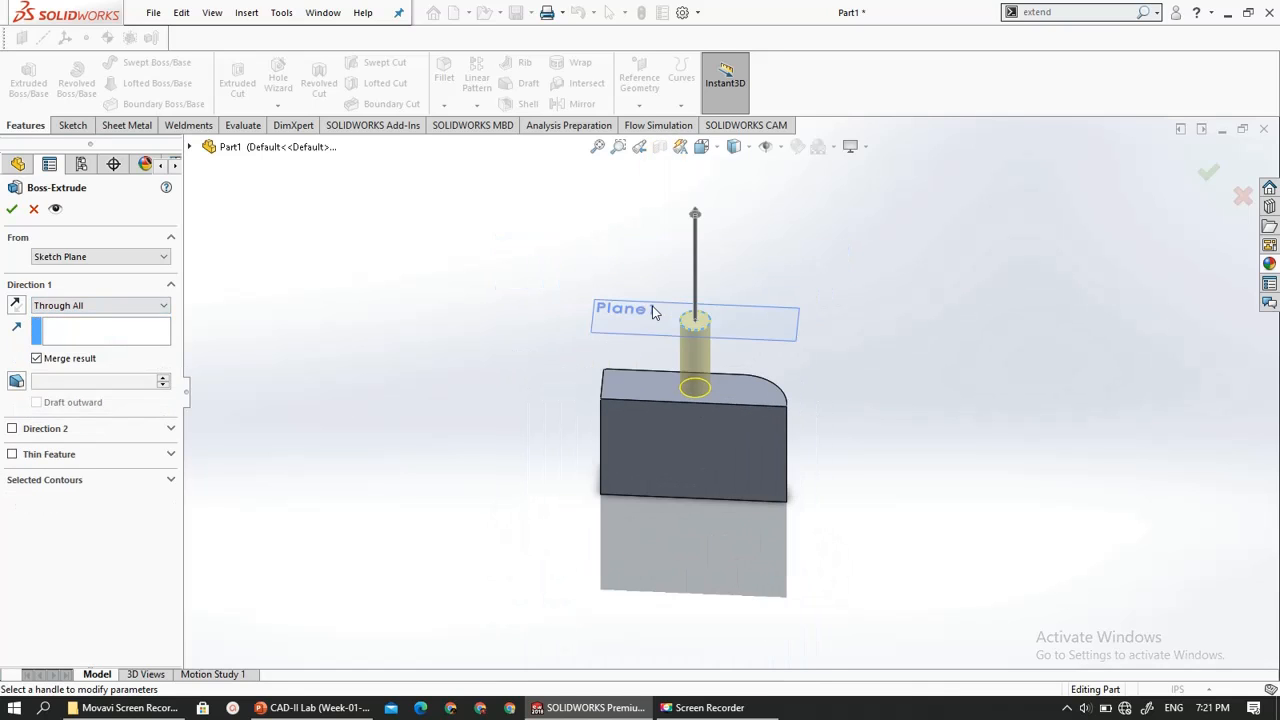
pyautogui.click(695, 214)
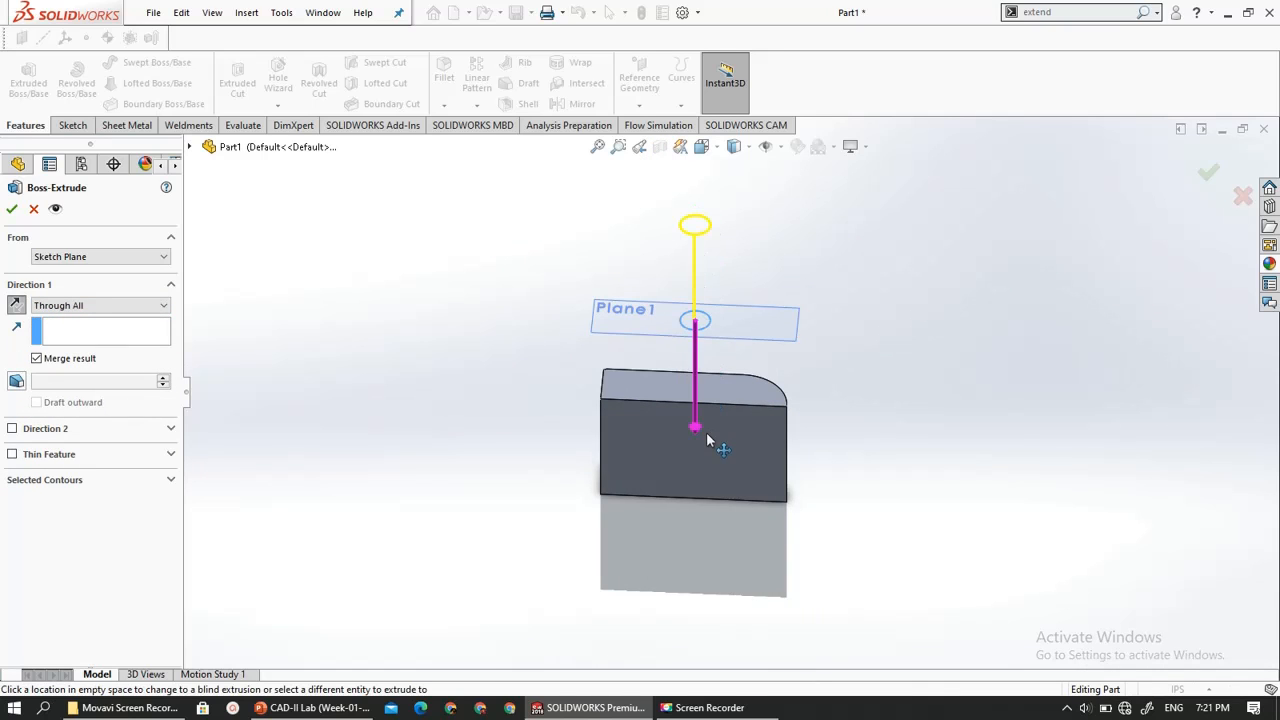
pyautogui.moveTo(697, 436); pyautogui.dragTo(700, 506)
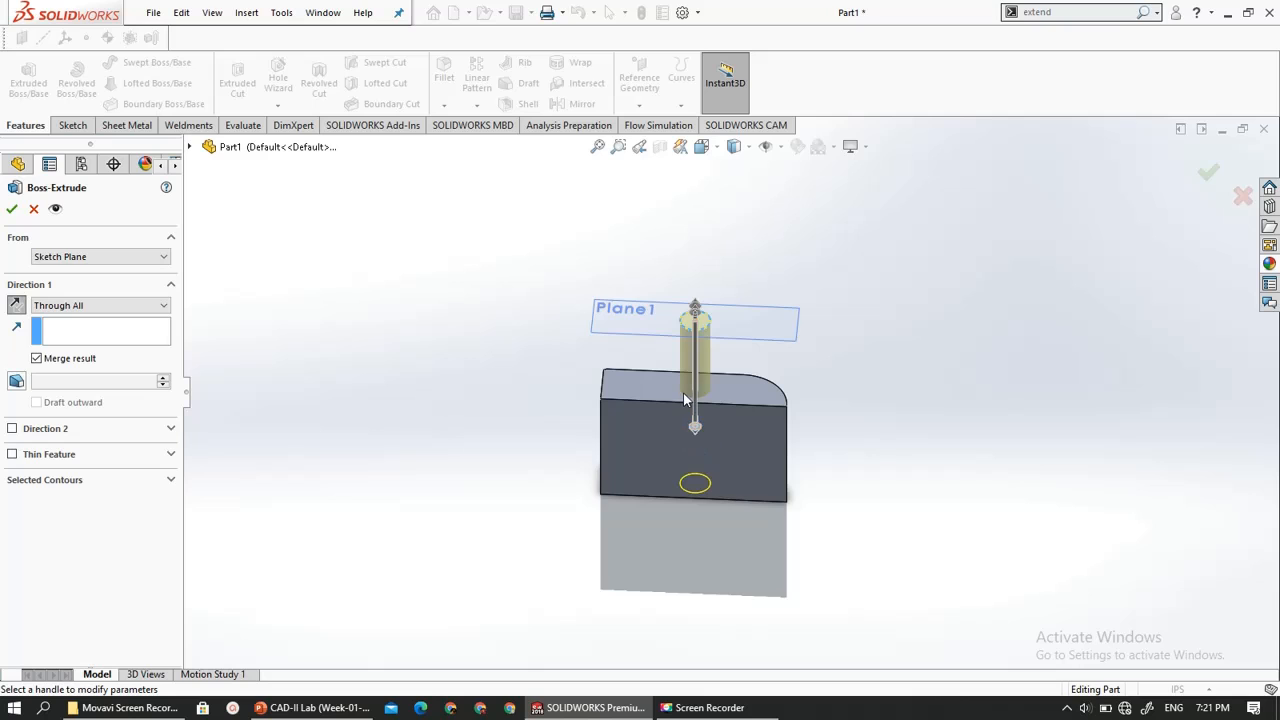
pyautogui.scroll(-2, 678, 396)
pyautogui.moveTo(686, 550); pyautogui.dragTo(716, 543, button='middle')
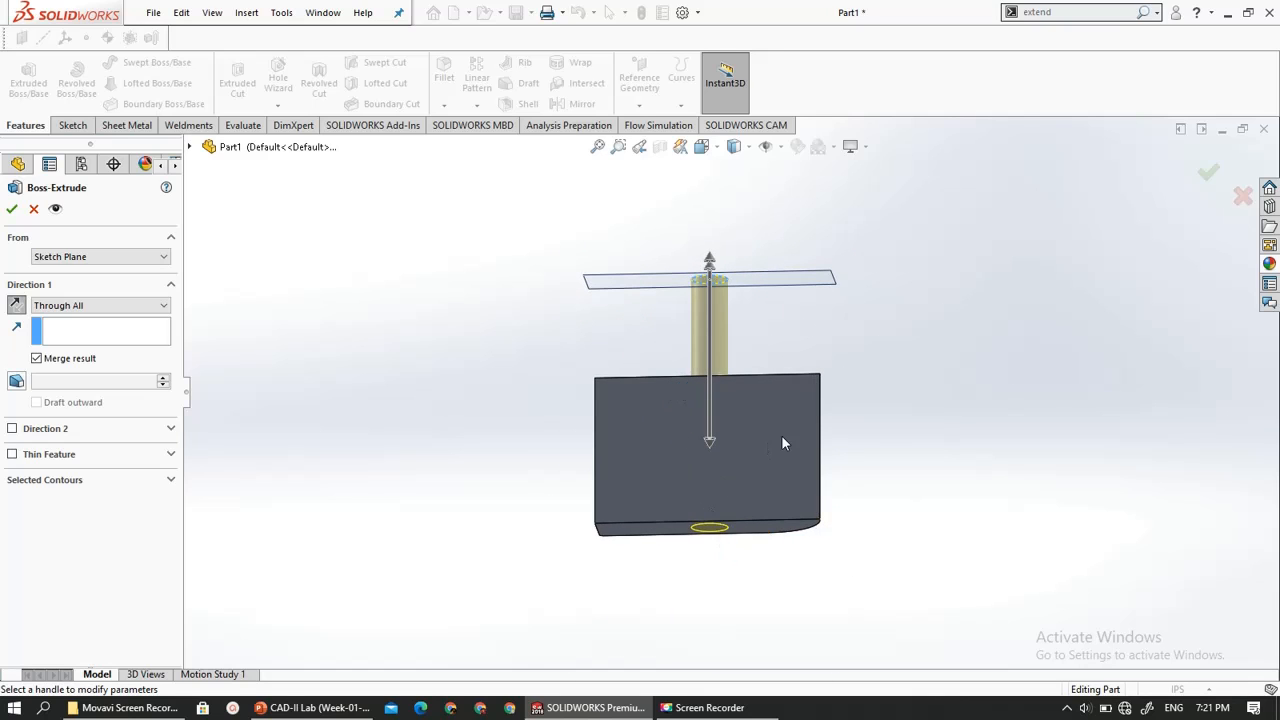
pyautogui.moveTo(781, 435); pyautogui.dragTo(737, 458, button='middle')
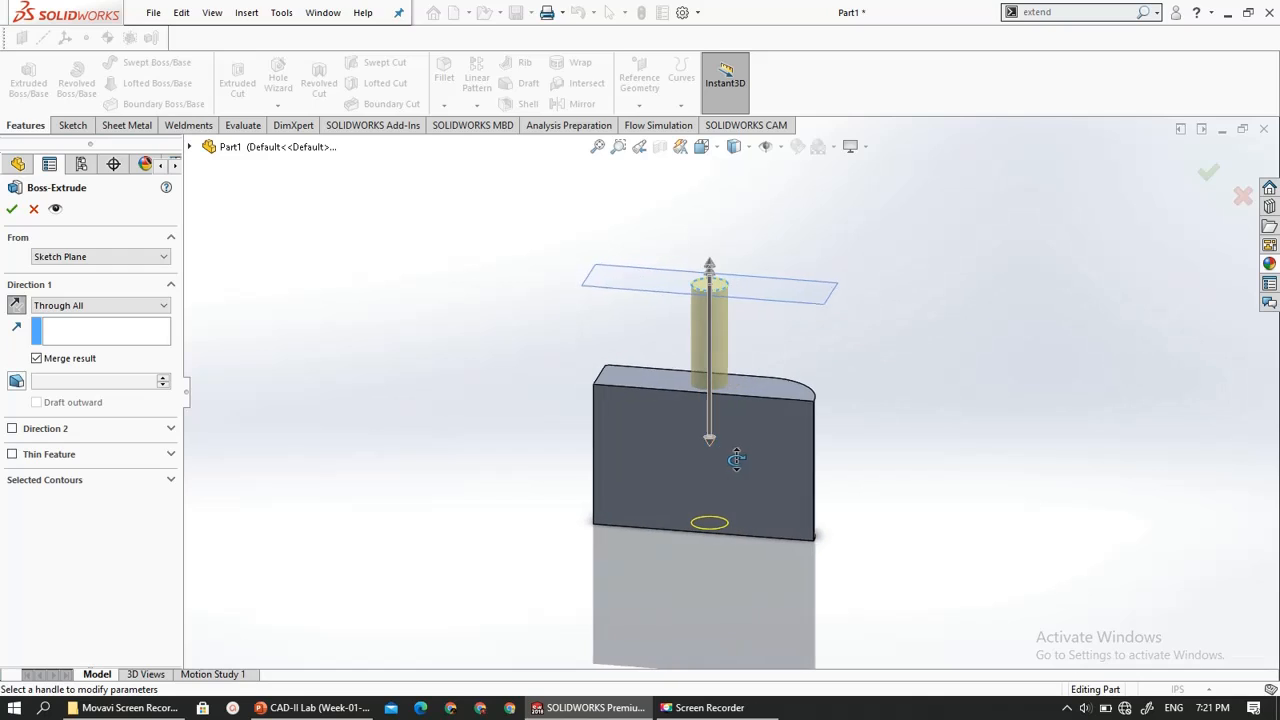
# - Try the Up To Next end condition for the circle's extrusion toward the block
pyautogui.click(65, 305)
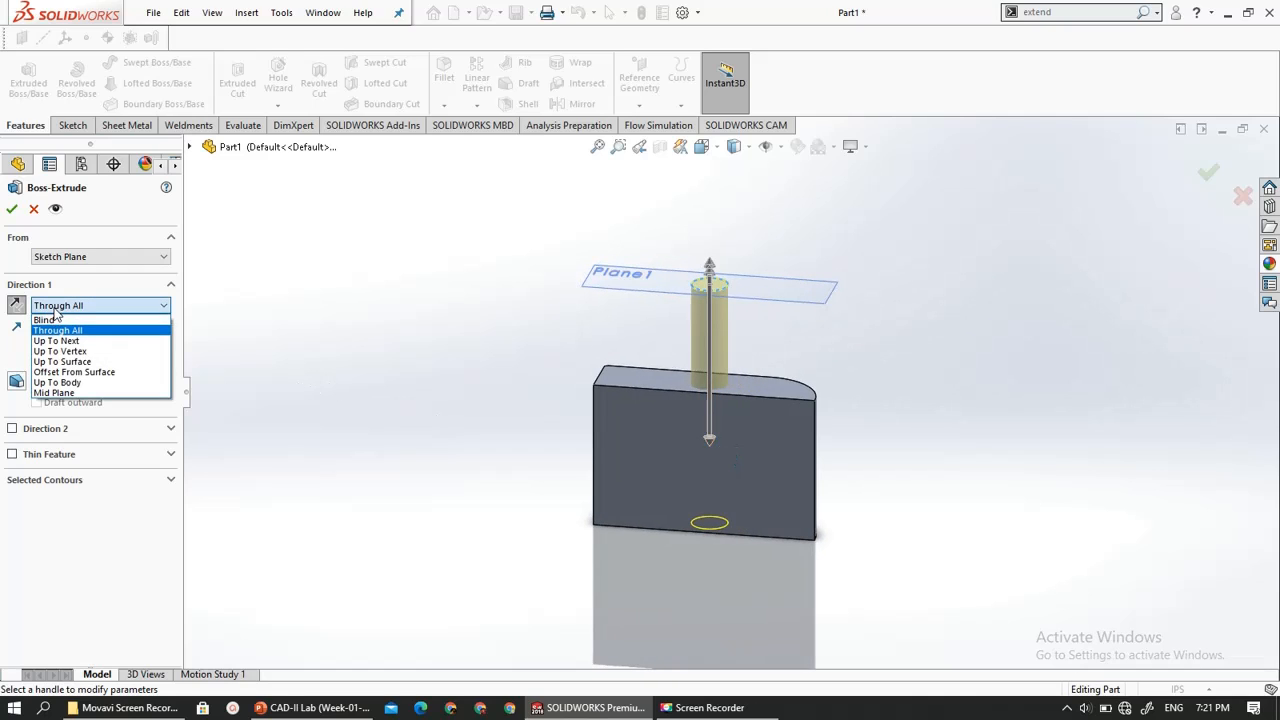
pyautogui.click(72, 339)
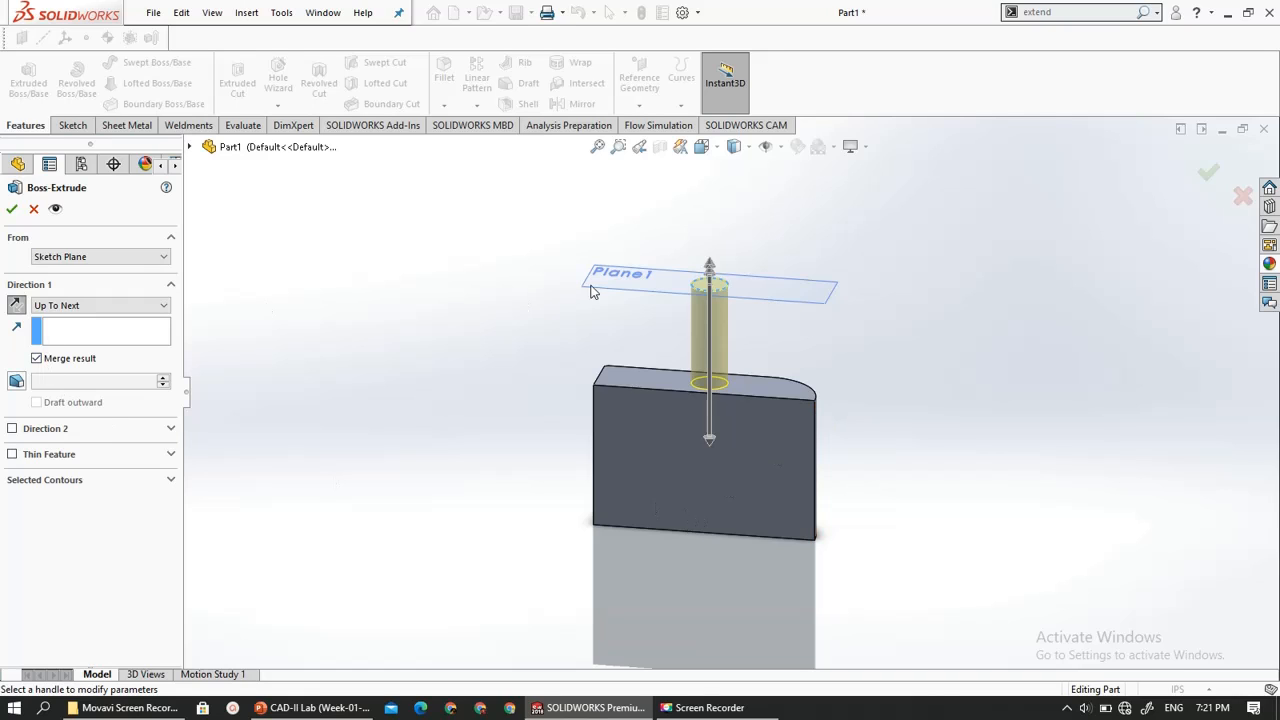
pyautogui.scroll(-2, 600, 290)
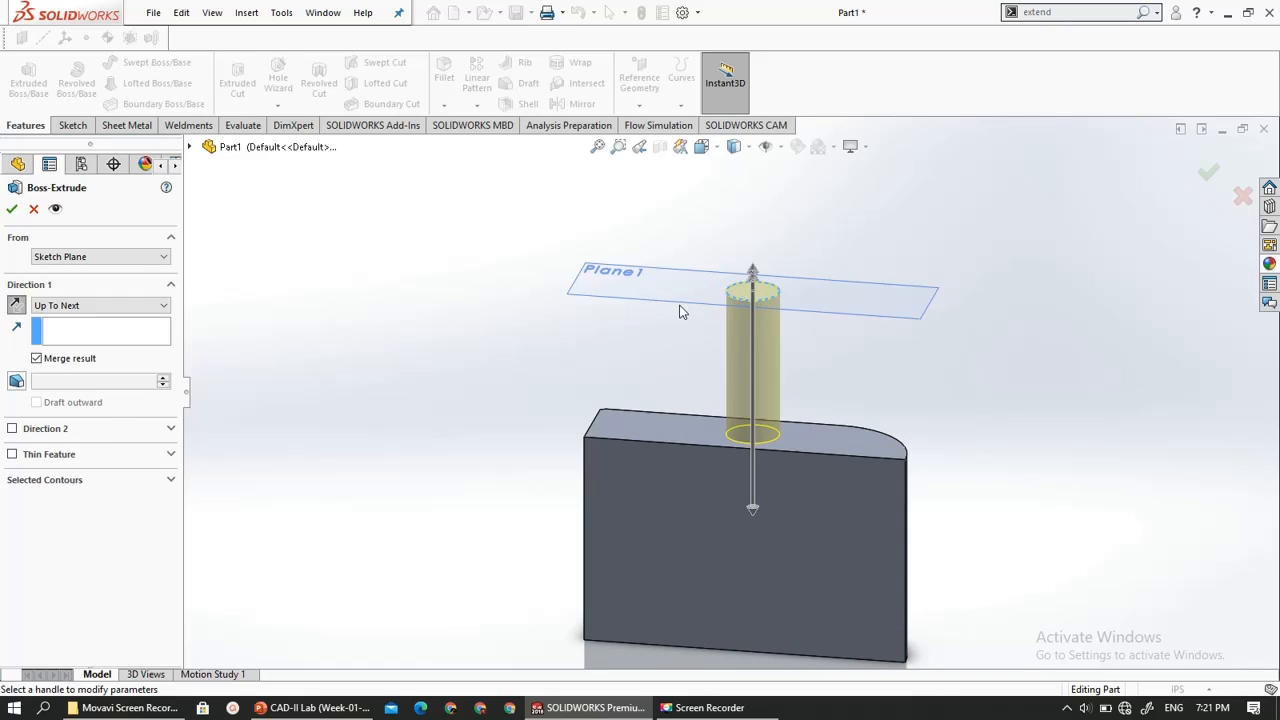
# - Try the Up To Vertex end condition, picking the block's bottom front corner and the top corner on the same edge as end vertices
pyautogui.click(91, 304)
pyautogui.click(97, 347)
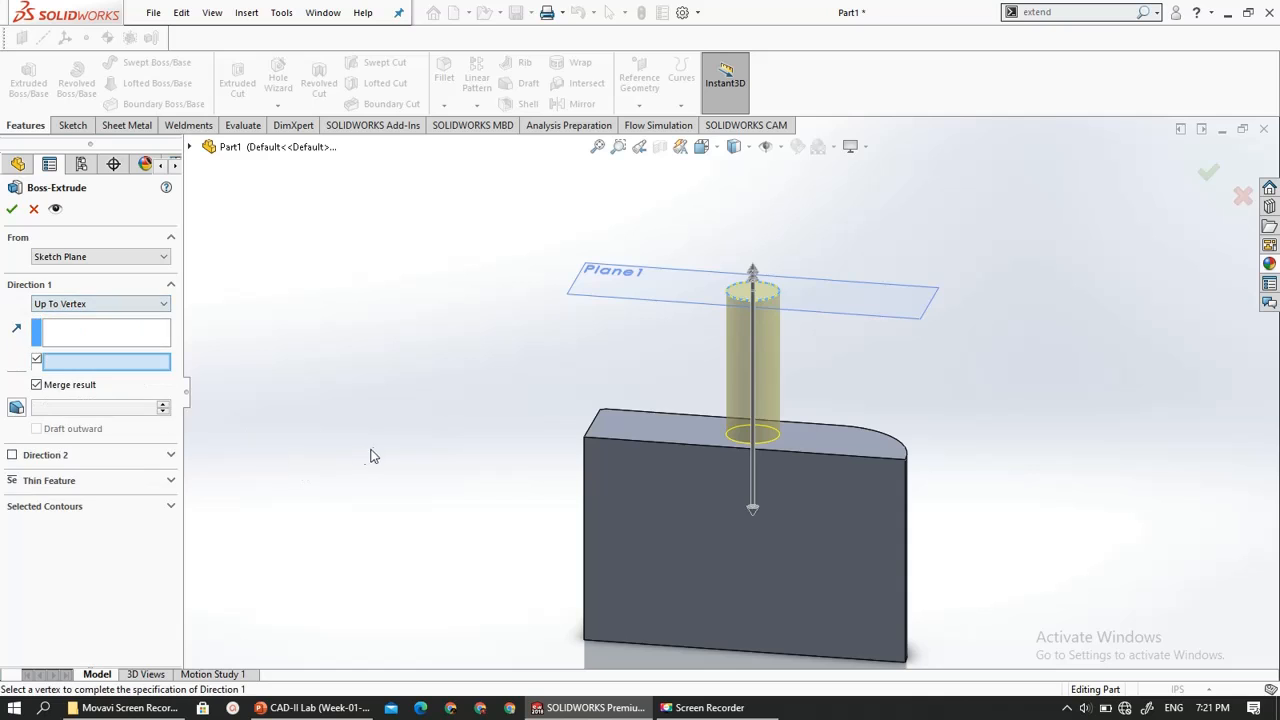
pyautogui.scroll(2, 423, 443)
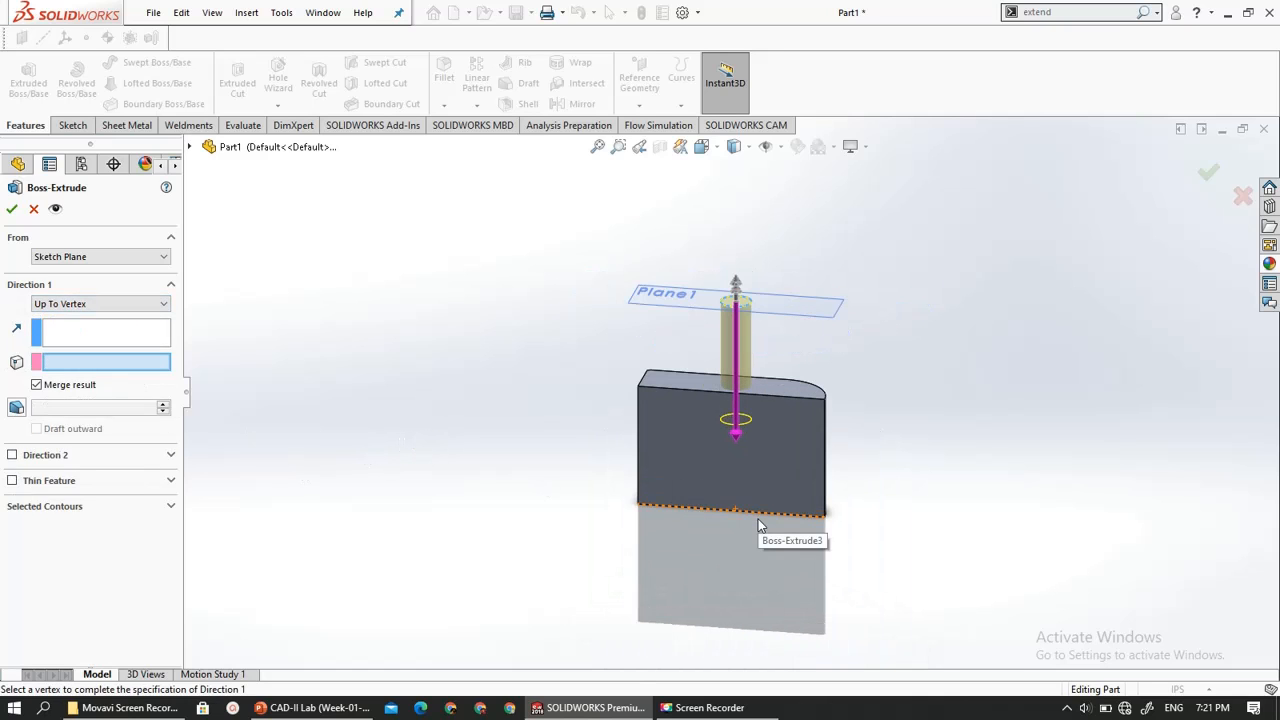
pyautogui.moveTo(748, 516); pyautogui.dragTo(806, 530, button='middle')
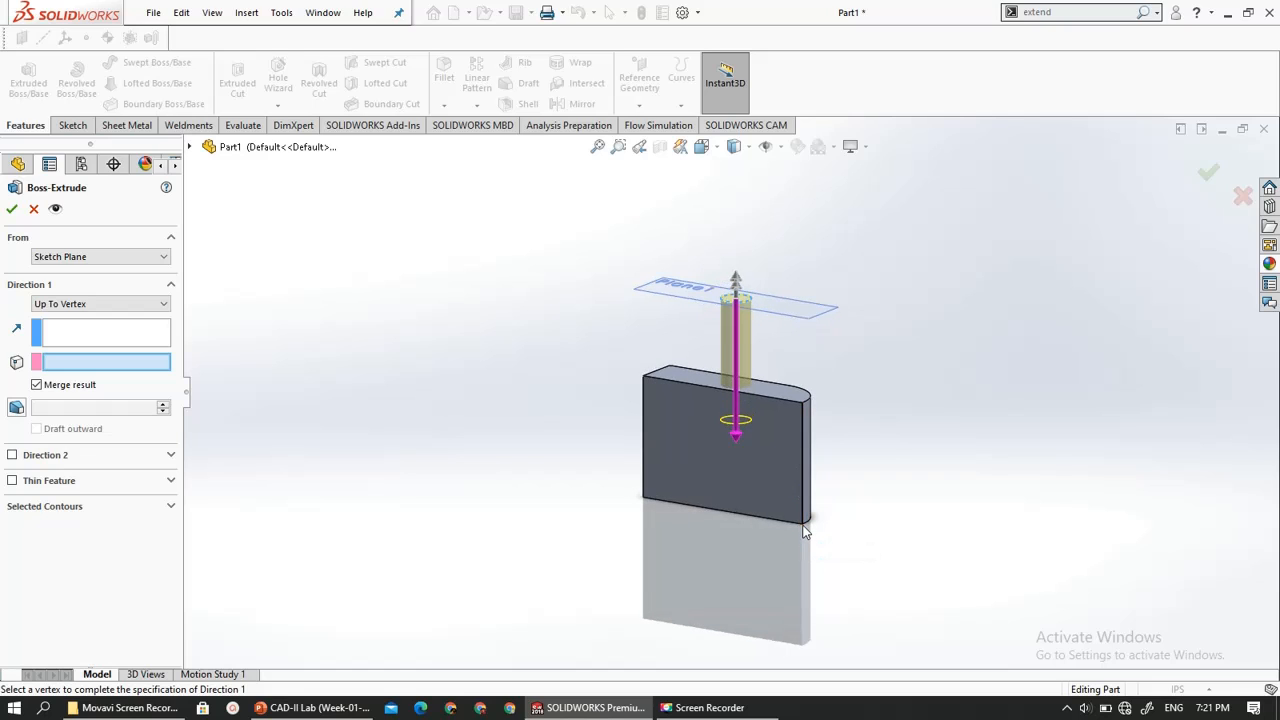
pyautogui.click(802, 527)
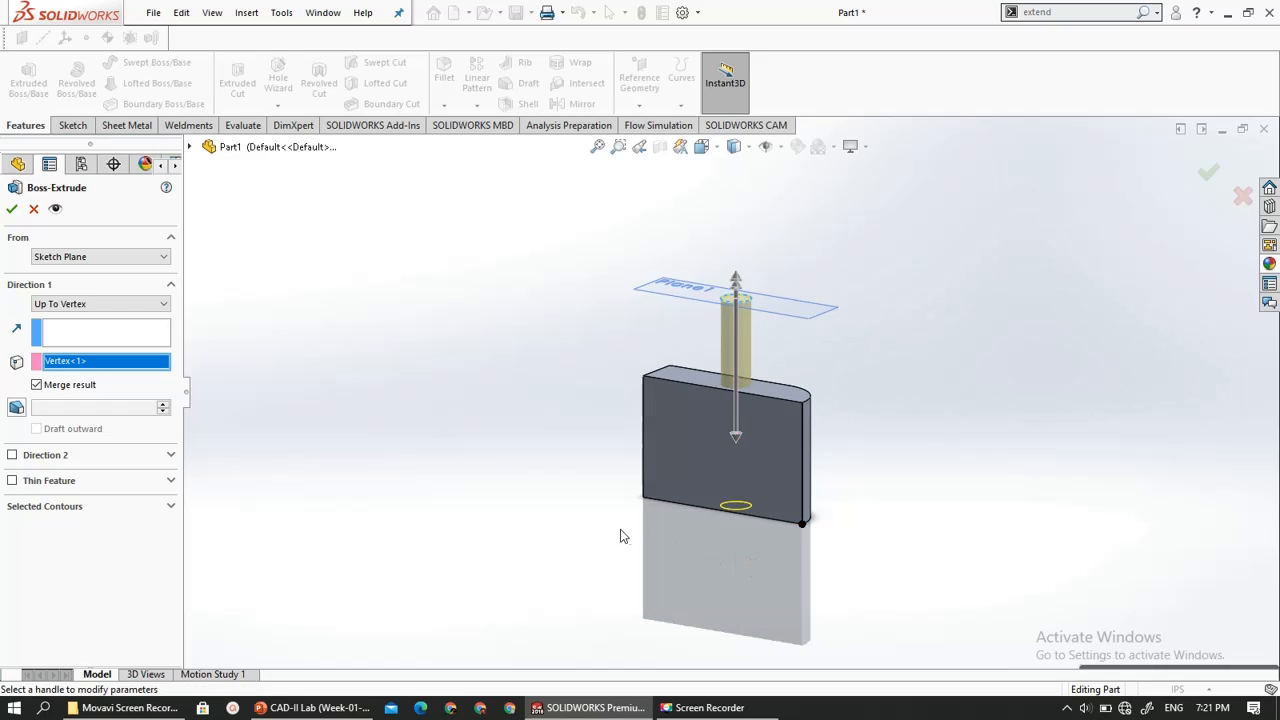
pyautogui.moveTo(622, 531); pyautogui.dragTo(773, 519, button='middle')
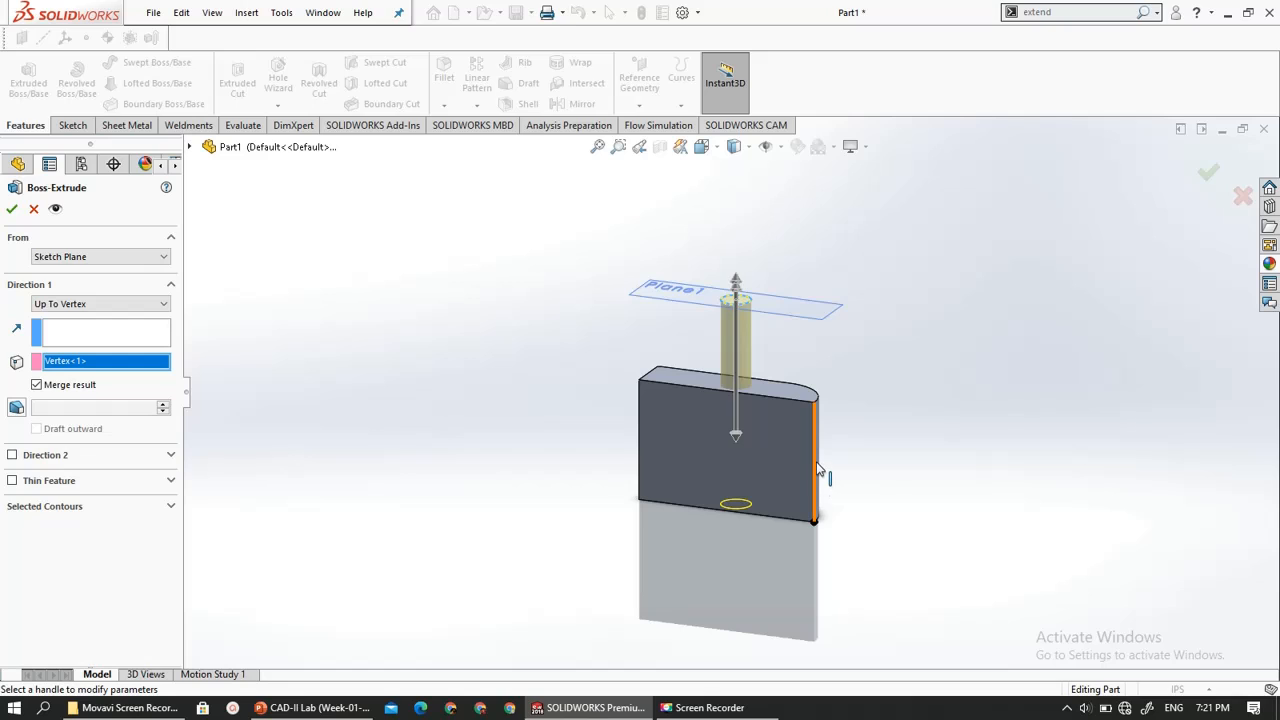
pyautogui.click(814, 403)
# - Try the Up To Surface end condition with the block's top face, and cancel the circle's extrusion
pyautogui.click(71, 305)
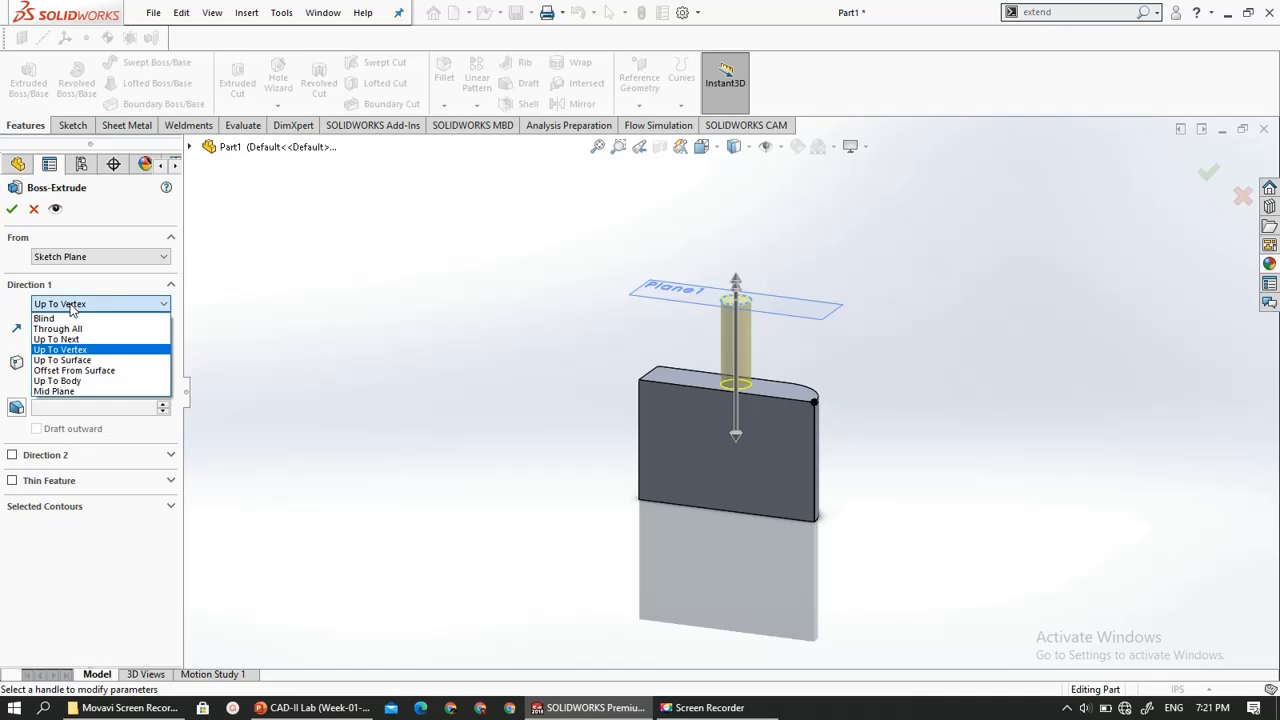
pyautogui.click(84, 361)
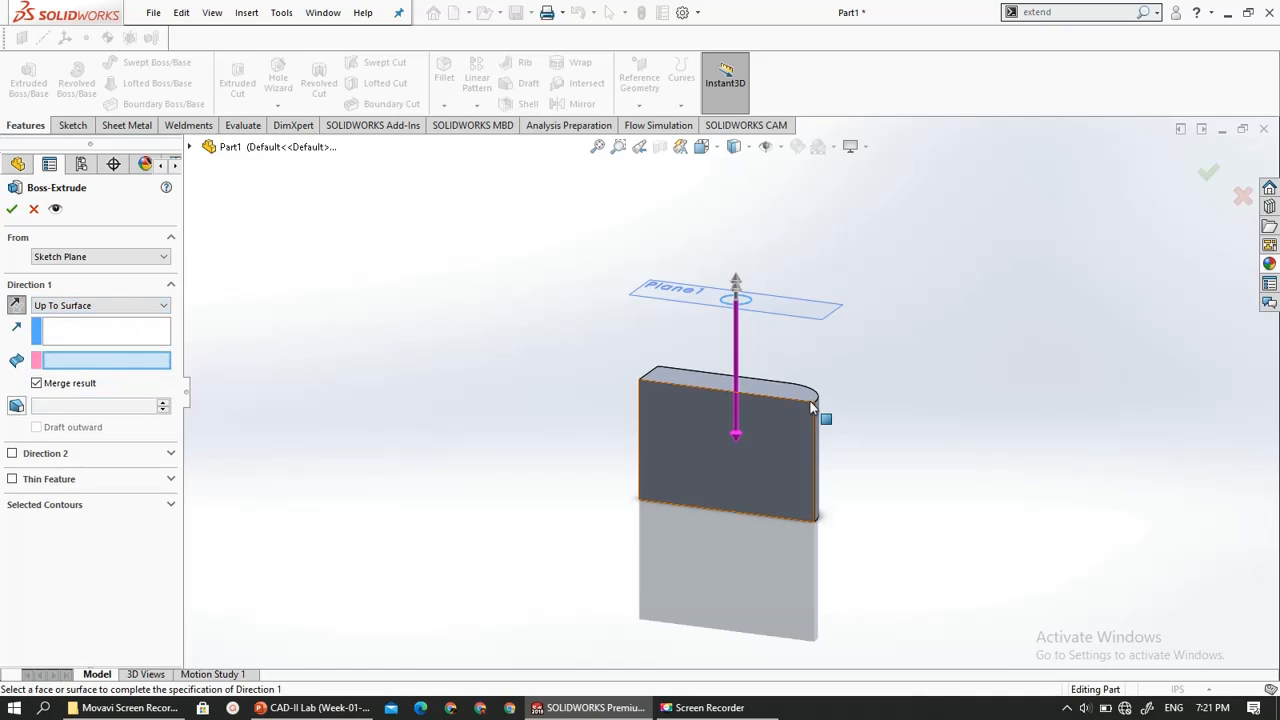
pyautogui.click(741, 377)
pyautogui.moveTo(737, 460); pyautogui.dragTo(778, 472, button='middle')
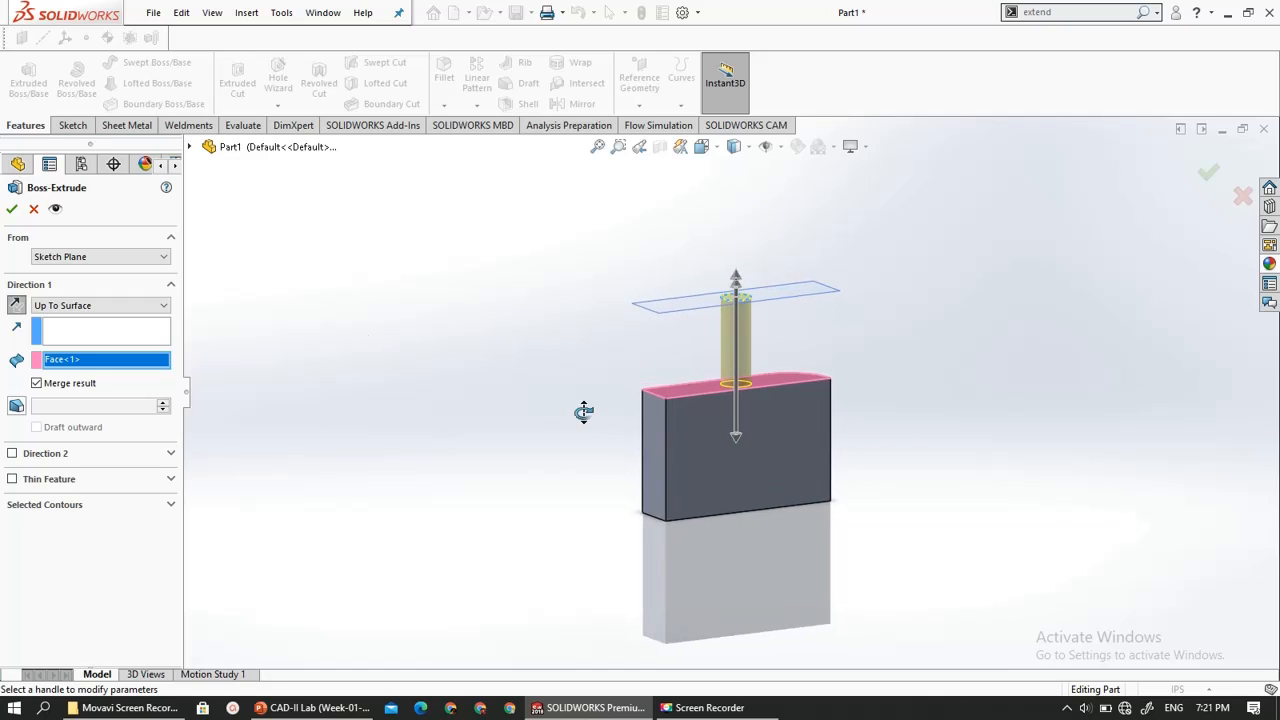
pyautogui.click(33, 210)
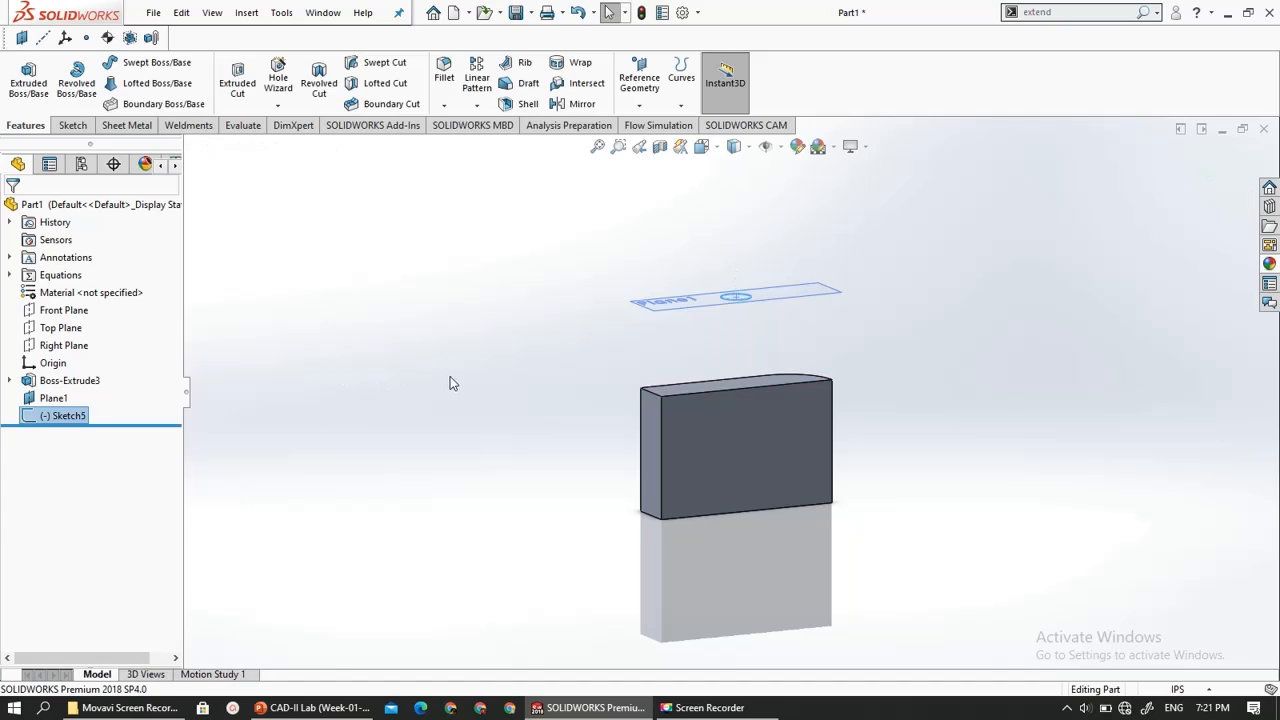
# - Start a new sketch on the block's narrow flat end face and view it straight on
pyautogui.moveTo(450, 376); pyautogui.dragTo(571, 419, button='middle')
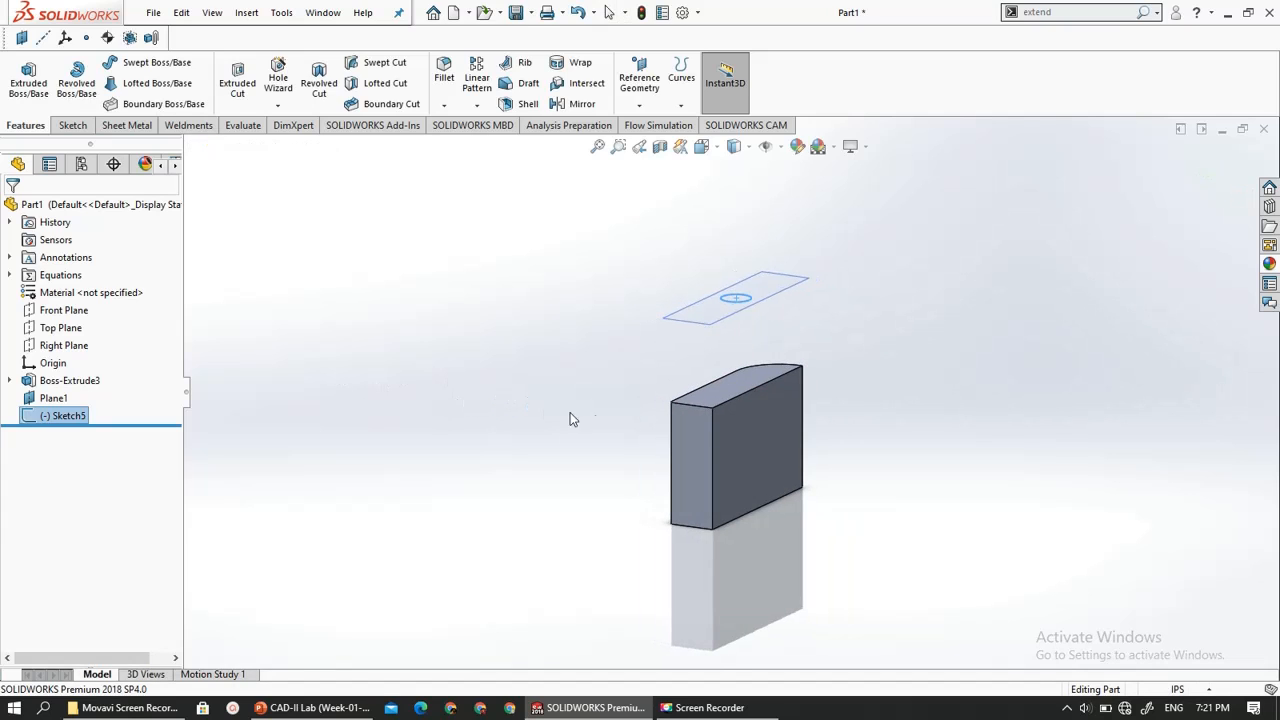
pyautogui.click(691, 428)
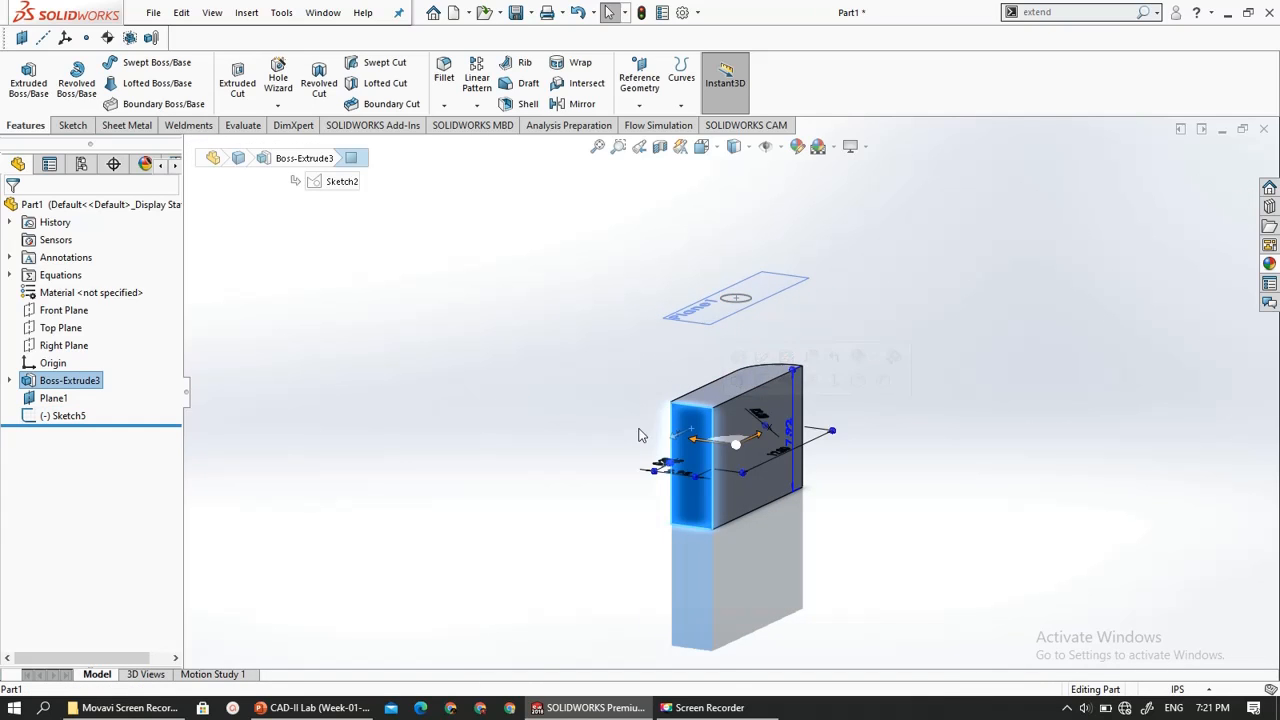
pyautogui.click(72, 125)
pyautogui.click(22, 77)
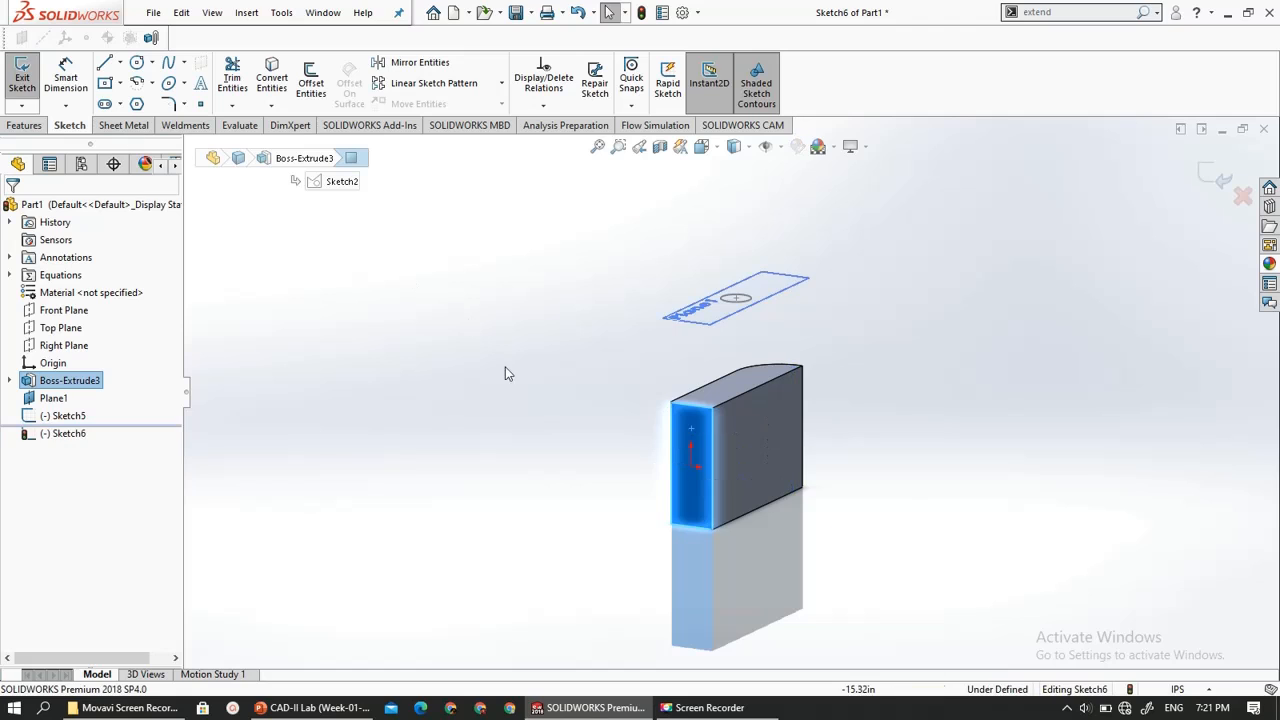
pyautogui.click(72, 433)
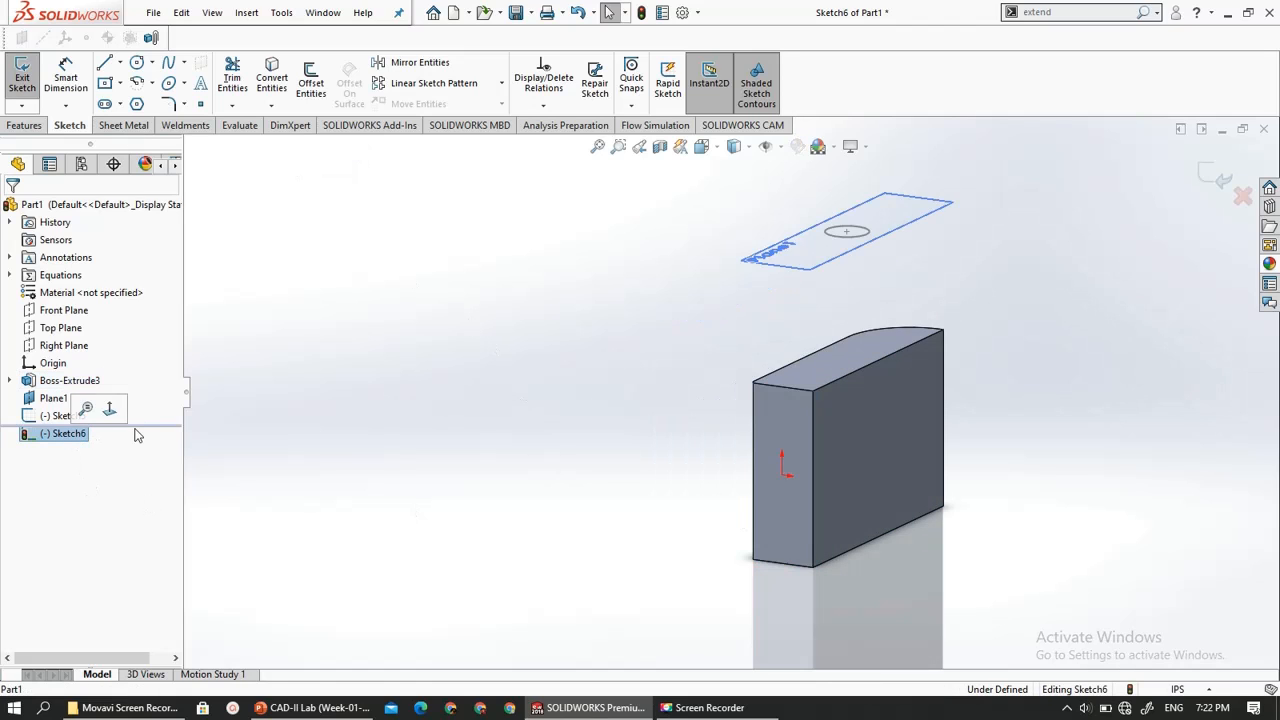
pyautogui.click(117, 416)
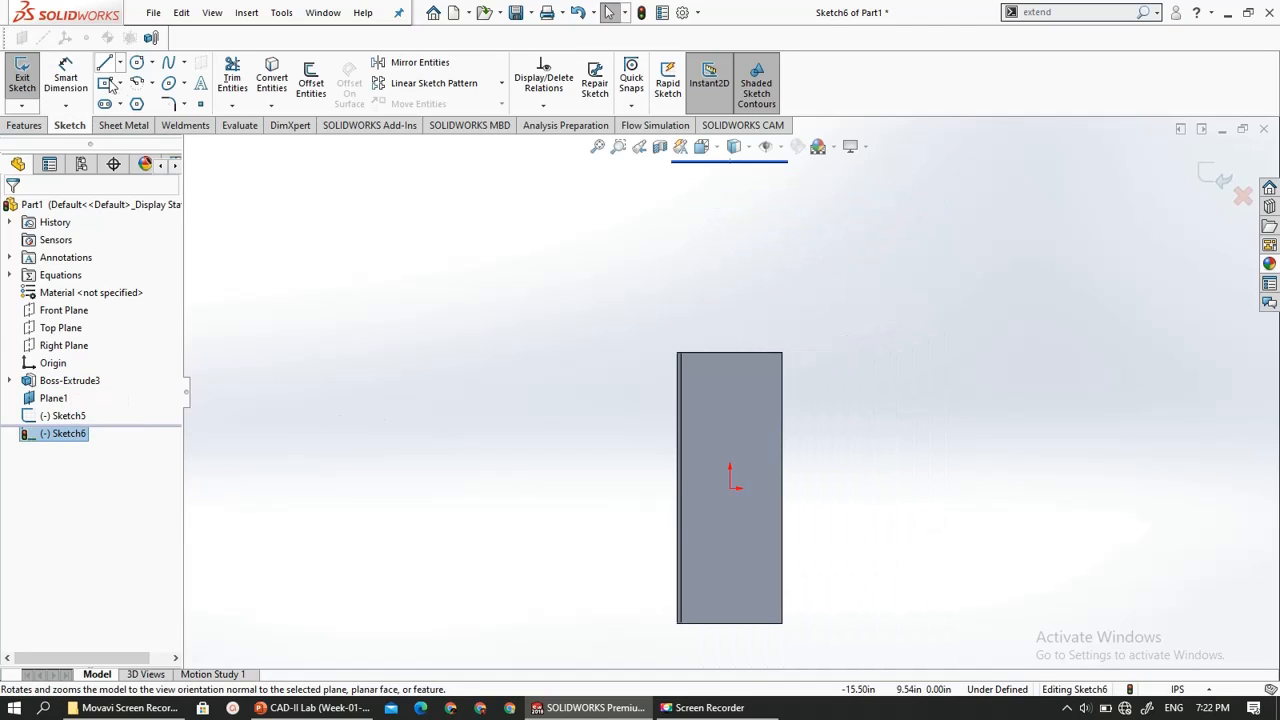
# - Sketch a small center rectangle on the origin of the end face, and exit the sketch
pyautogui.click(730, 488)
pyautogui.click(760, 528)
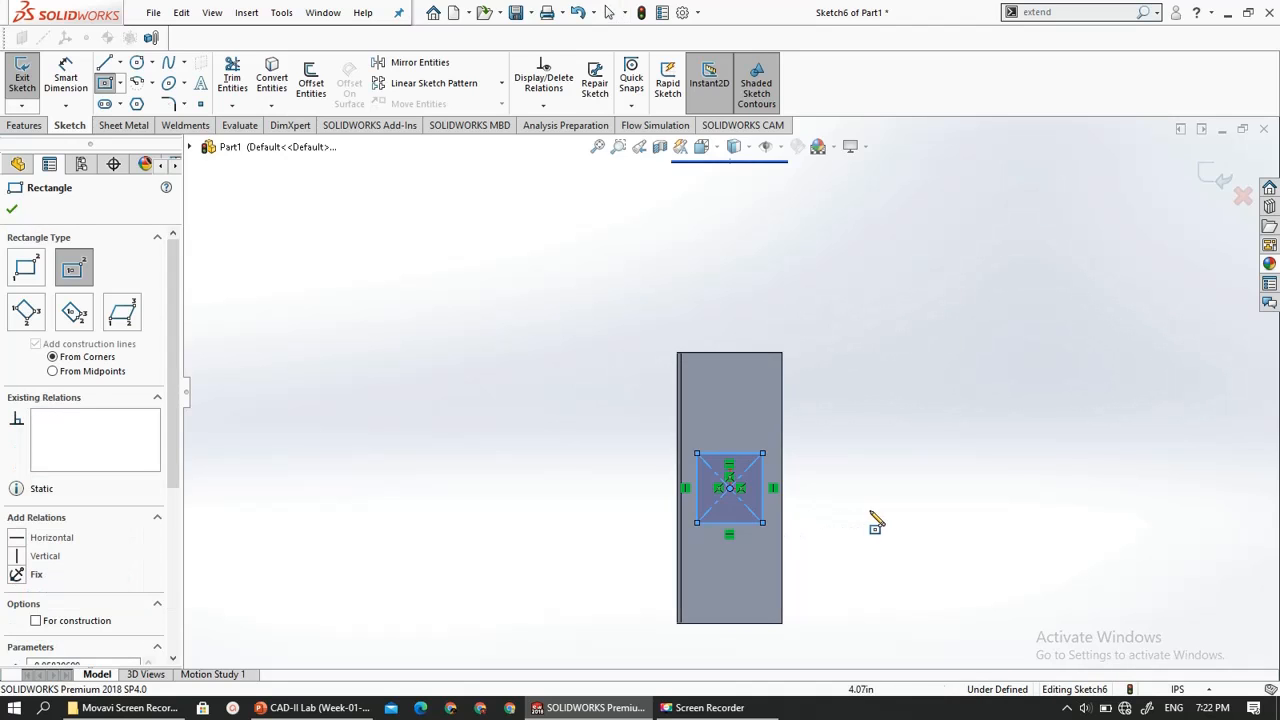
pyautogui.moveTo(871, 520)
pyautogui.mouseDown(button='middle')
pyautogui.moveTo(749, 531)
pyautogui.moveTo(722, 514)
pyautogui.mouseUp(button='middle')
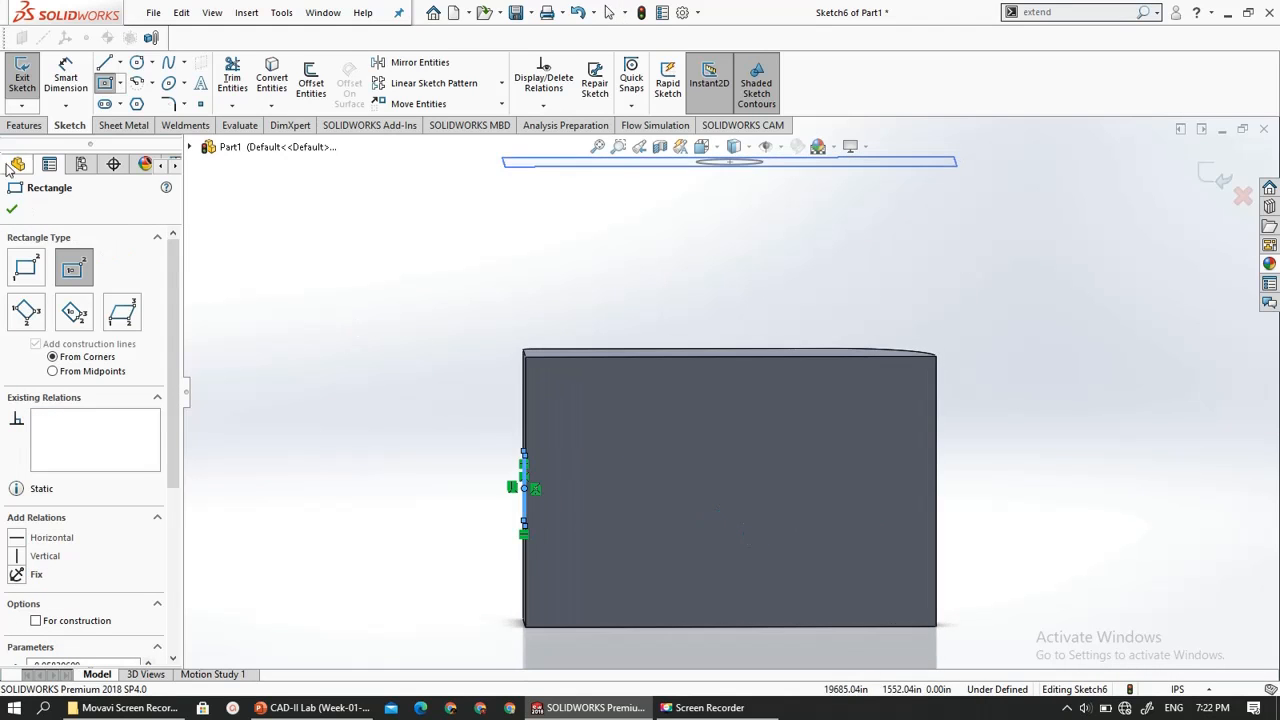
pyautogui.click(10, 204)
pyautogui.moveTo(286, 263); pyautogui.dragTo(314, 263, button='middle')
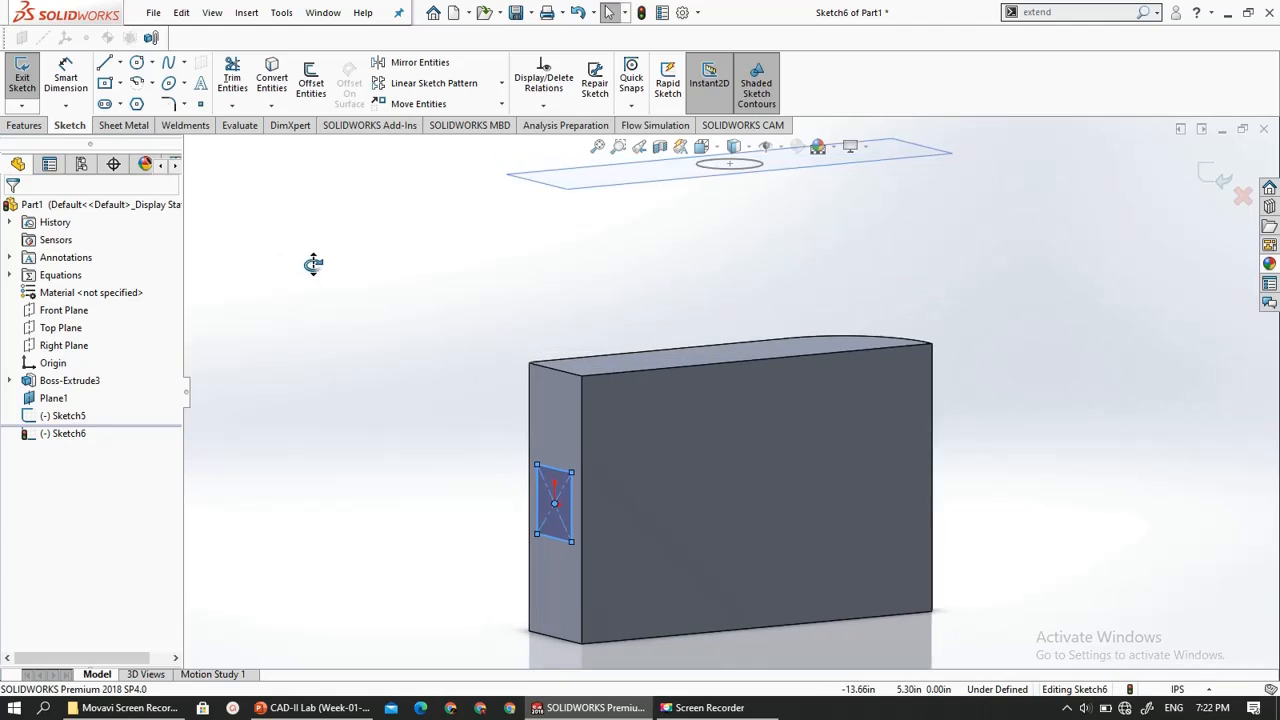
pyautogui.click(30, 72)
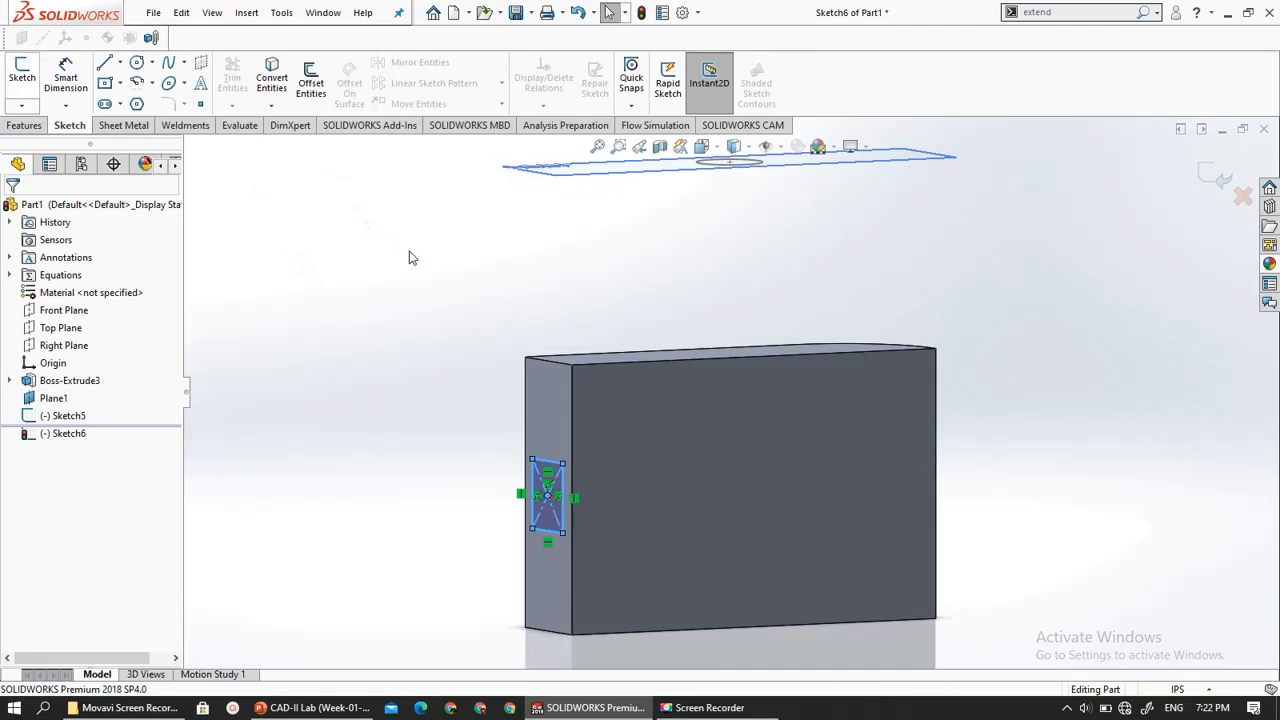
# - Start an Extruded Cut from the rectangle on the block's end face and try the Up To Surface end condition
pyautogui.moveTo(409, 257); pyautogui.dragTo(358, 244, button='middle')
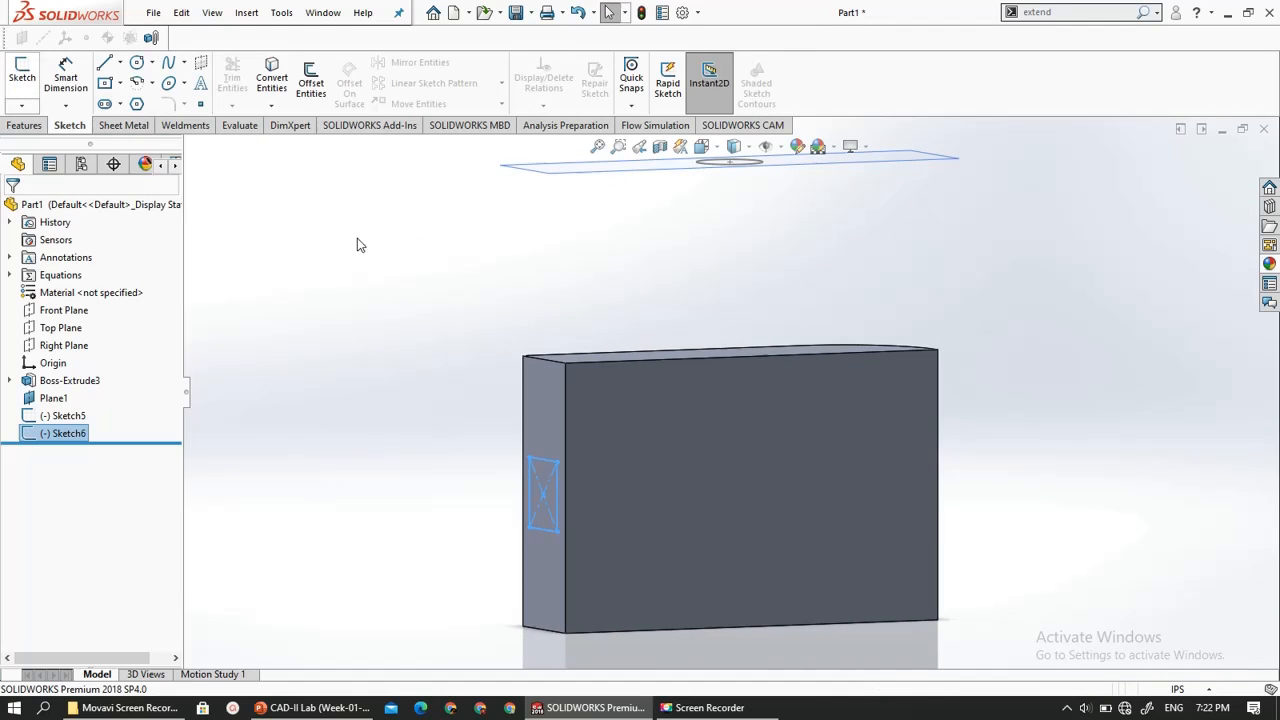
pyautogui.click(25, 125)
pyautogui.click(237, 80)
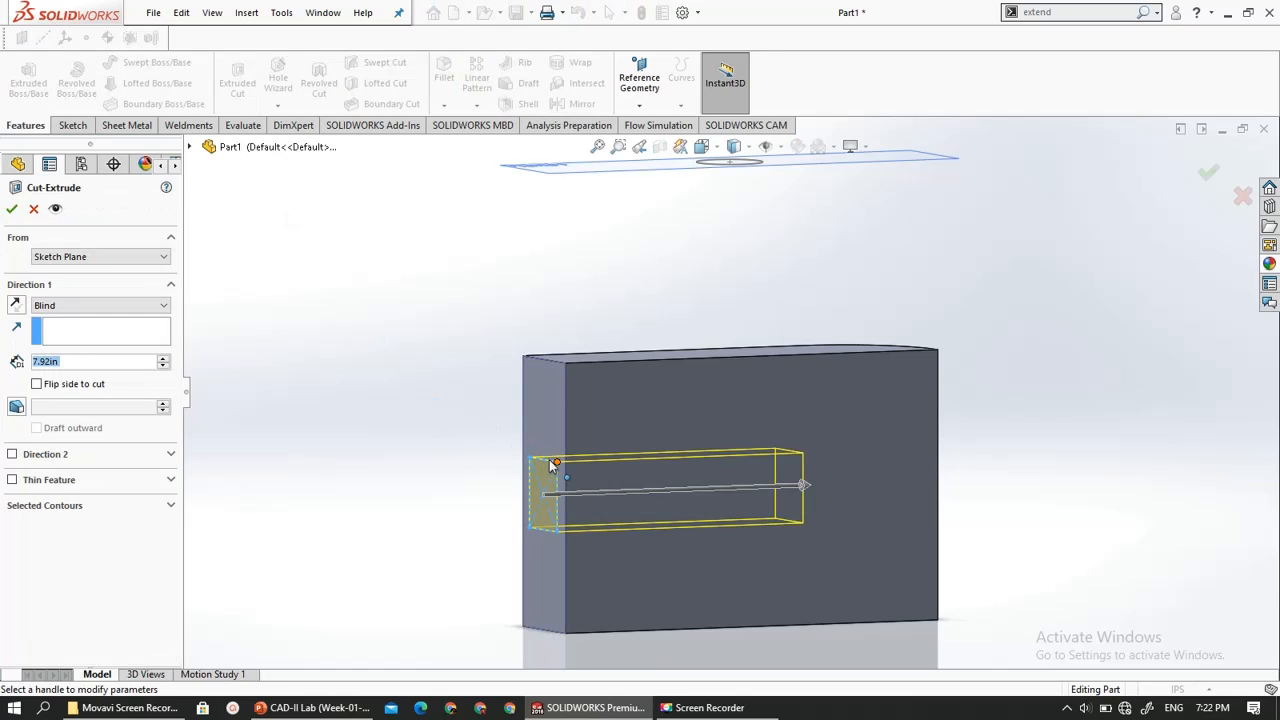
pyautogui.click(57, 306)
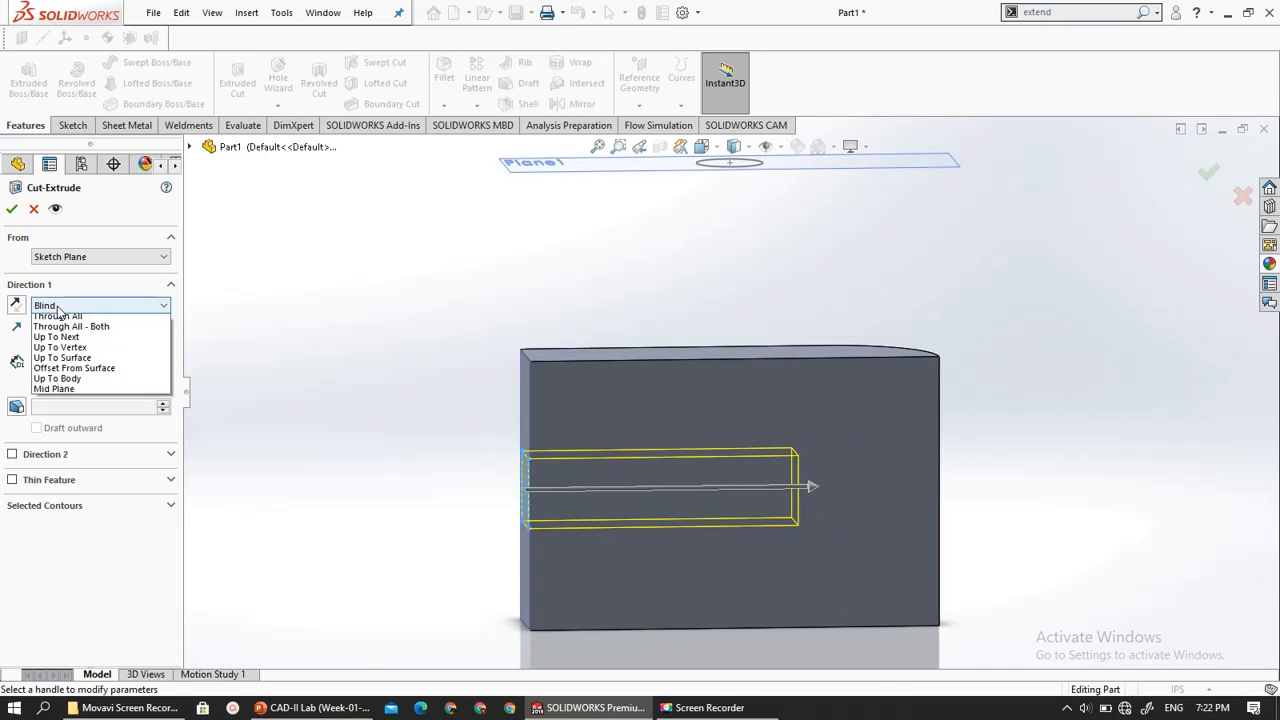
pyautogui.click(117, 372)
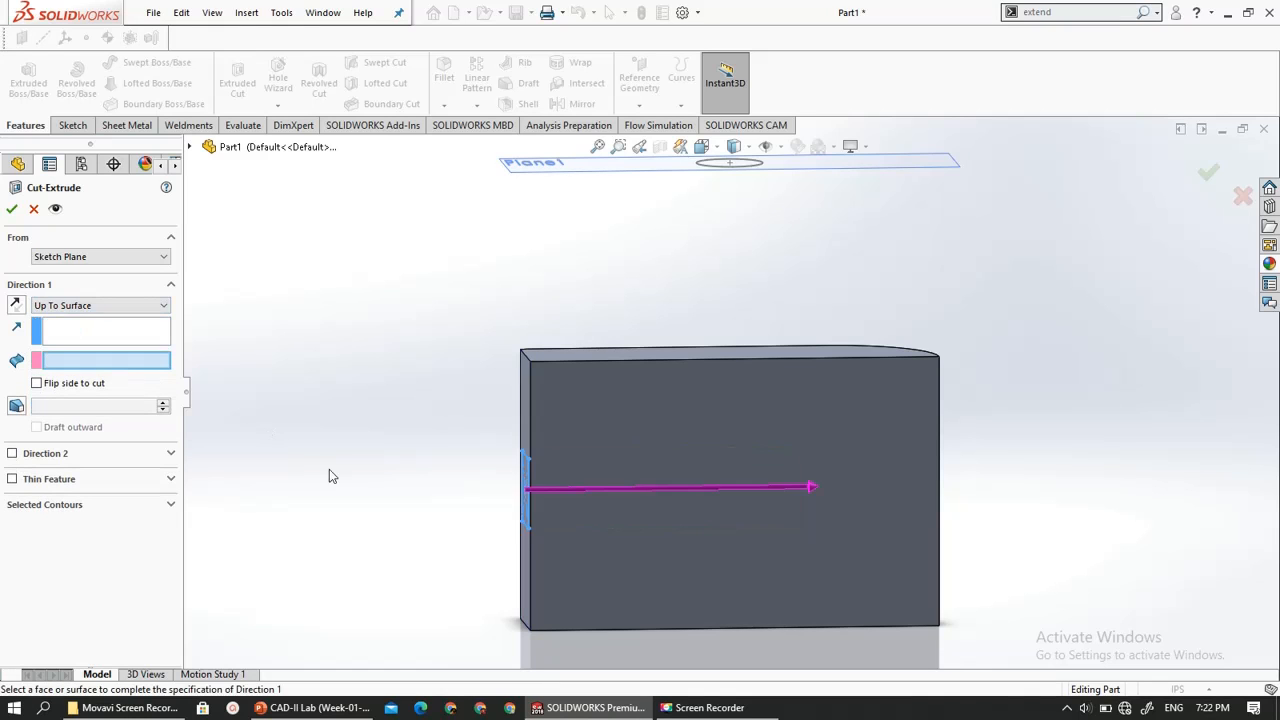
pyautogui.moveTo(329, 477); pyautogui.dragTo(377, 509, button='middle')
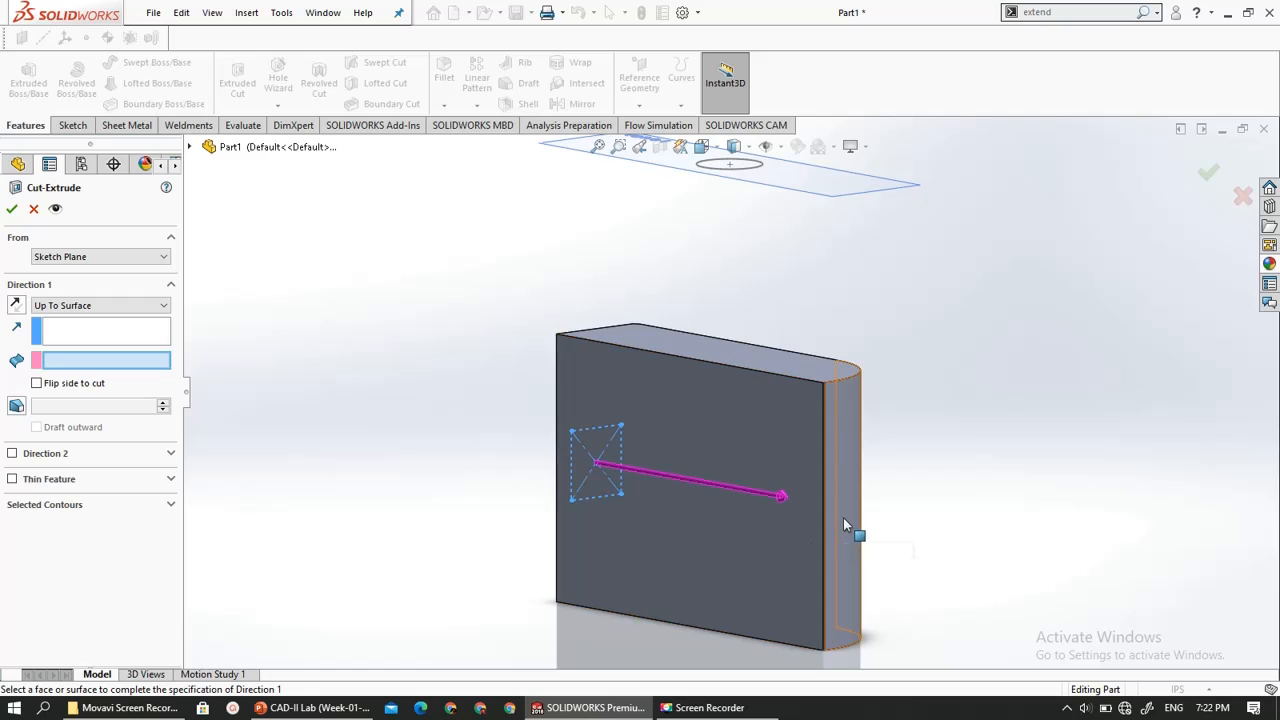
pyautogui.moveTo(868, 490); pyautogui.dragTo(737, 492, button='middle')
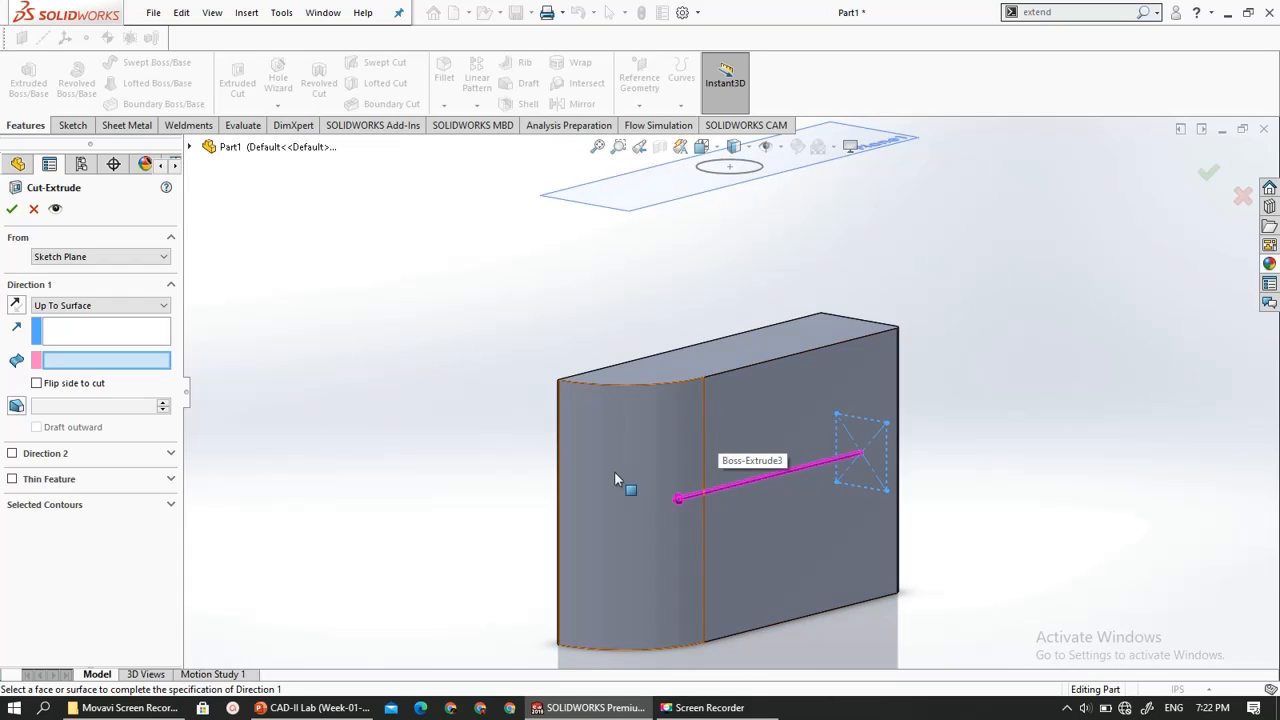
pyautogui.moveTo(620, 480)
pyautogui.mouseDown(button='middle')
pyautogui.moveTo(626, 371)
pyautogui.moveTo(720, 440)
pyautogui.moveTo(865, 447)
pyautogui.moveTo(785, 453)
pyautogui.mouseUp(button='middle')
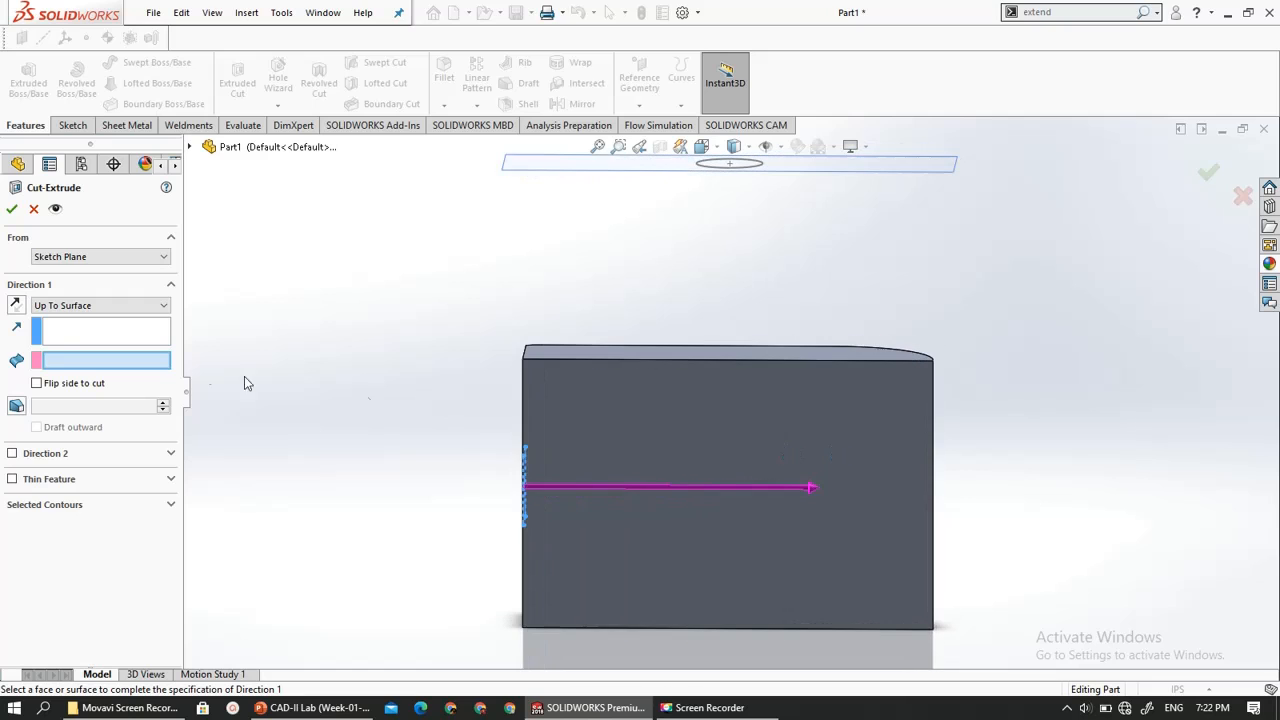
# - Cut the rectangle through the block with the Up To Vertex end condition, picking the front top corner where the rounded end begins
pyautogui.click(50, 308)
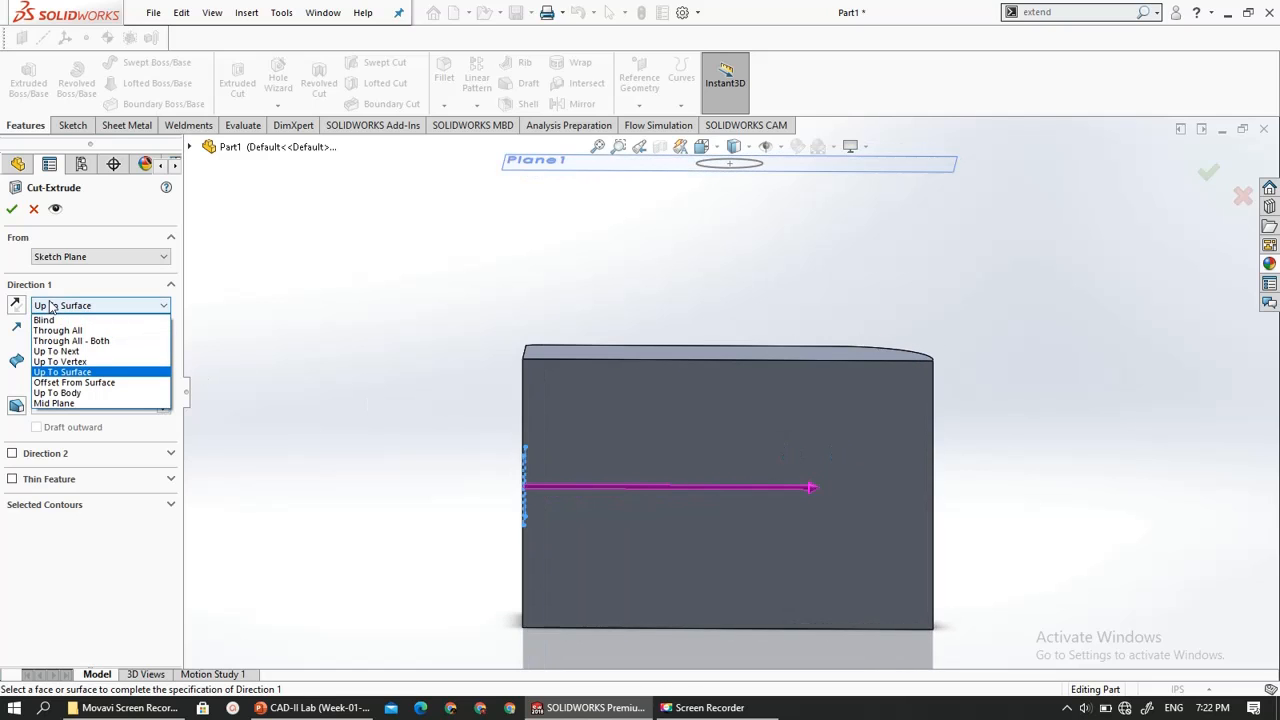
pyautogui.click(74, 364)
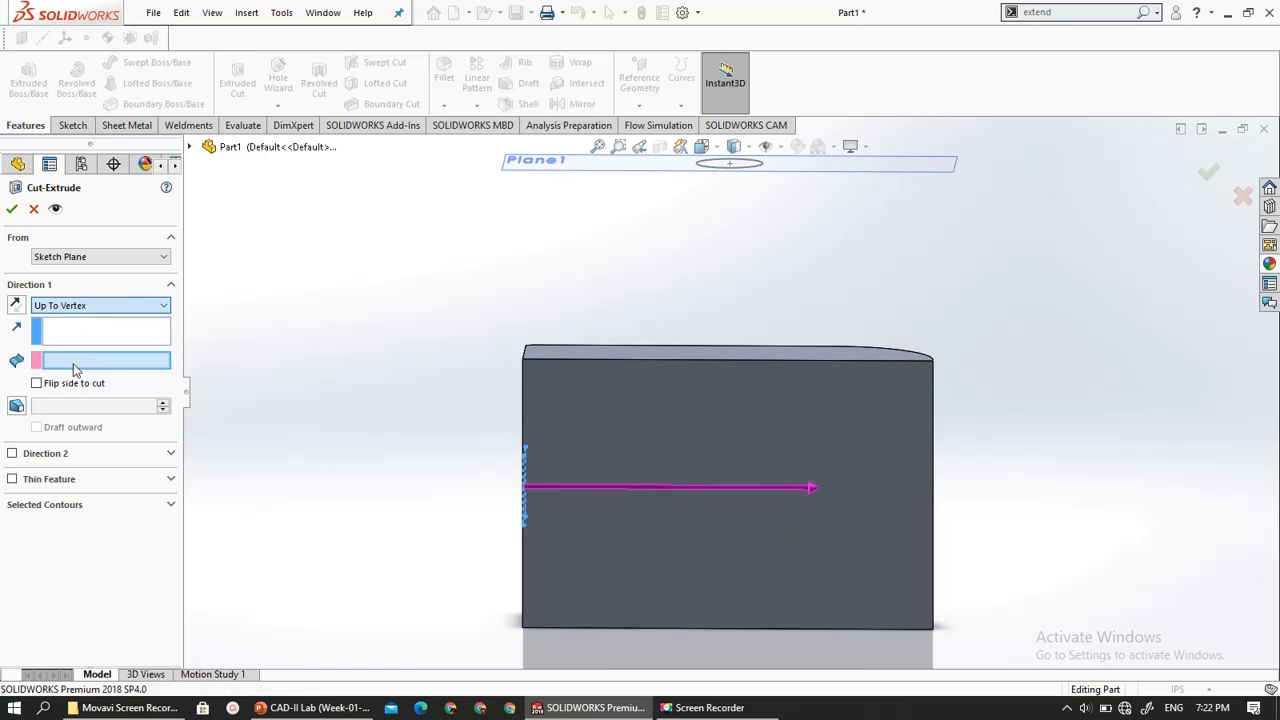
pyautogui.moveTo(1045, 387); pyautogui.dragTo(886, 398, button='middle')
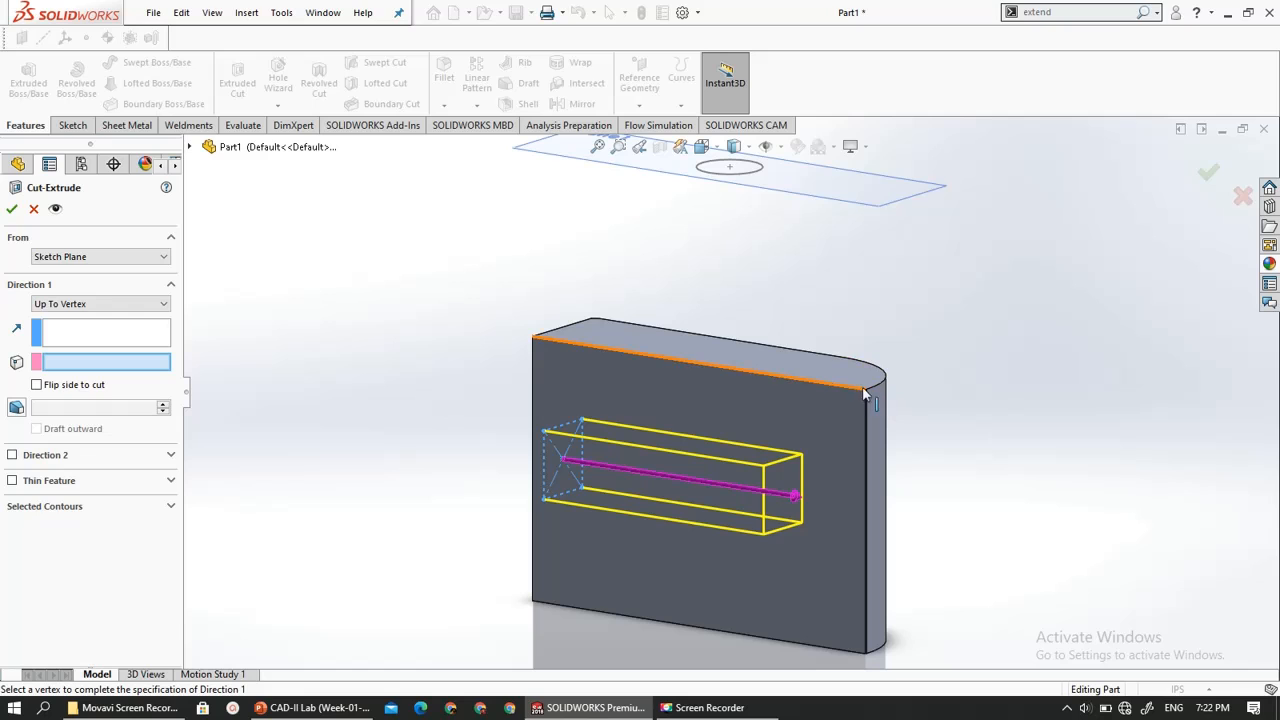
pyautogui.click(866, 389)
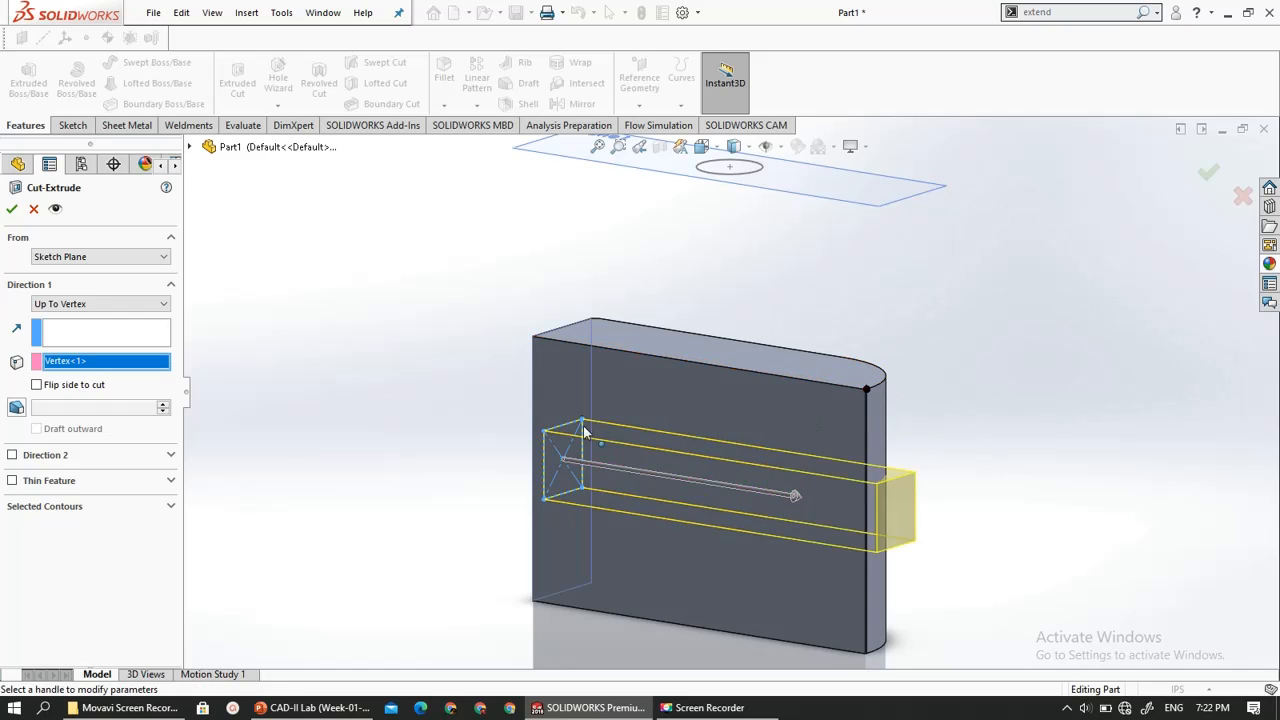
pyautogui.moveTo(586, 429); pyautogui.dragTo(622, 422, button='middle')
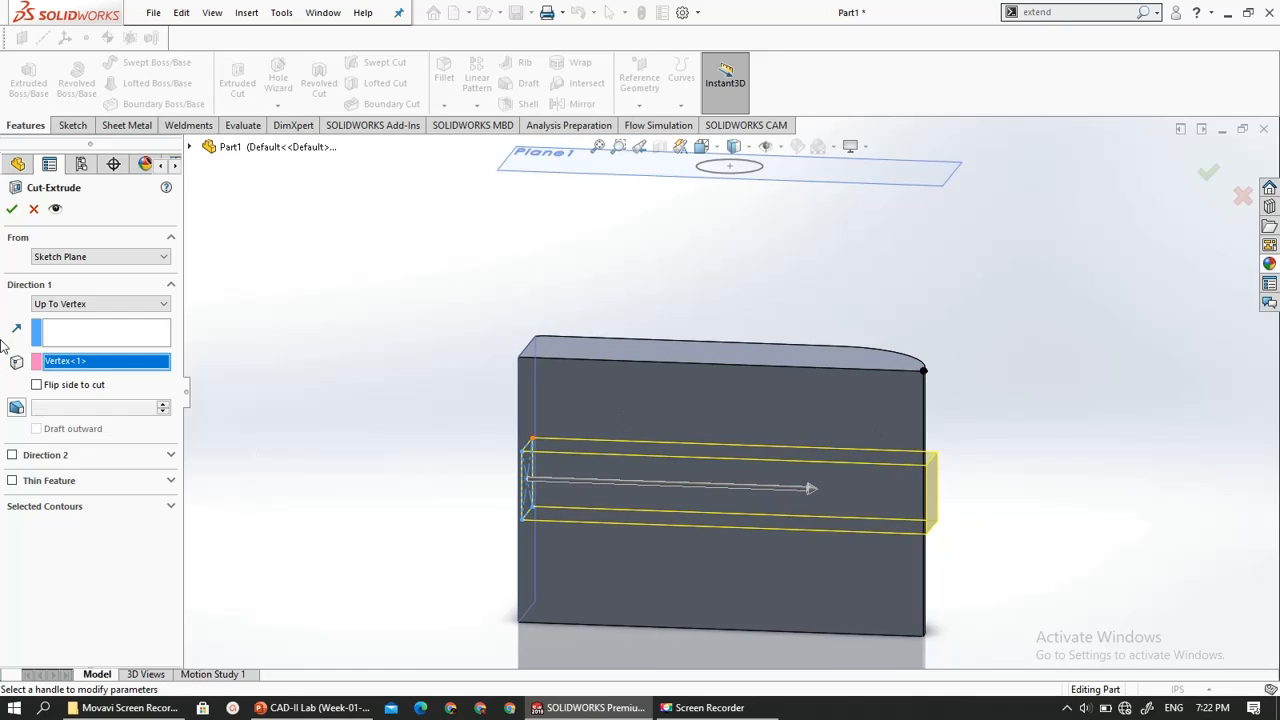
pyautogui.press('Return')
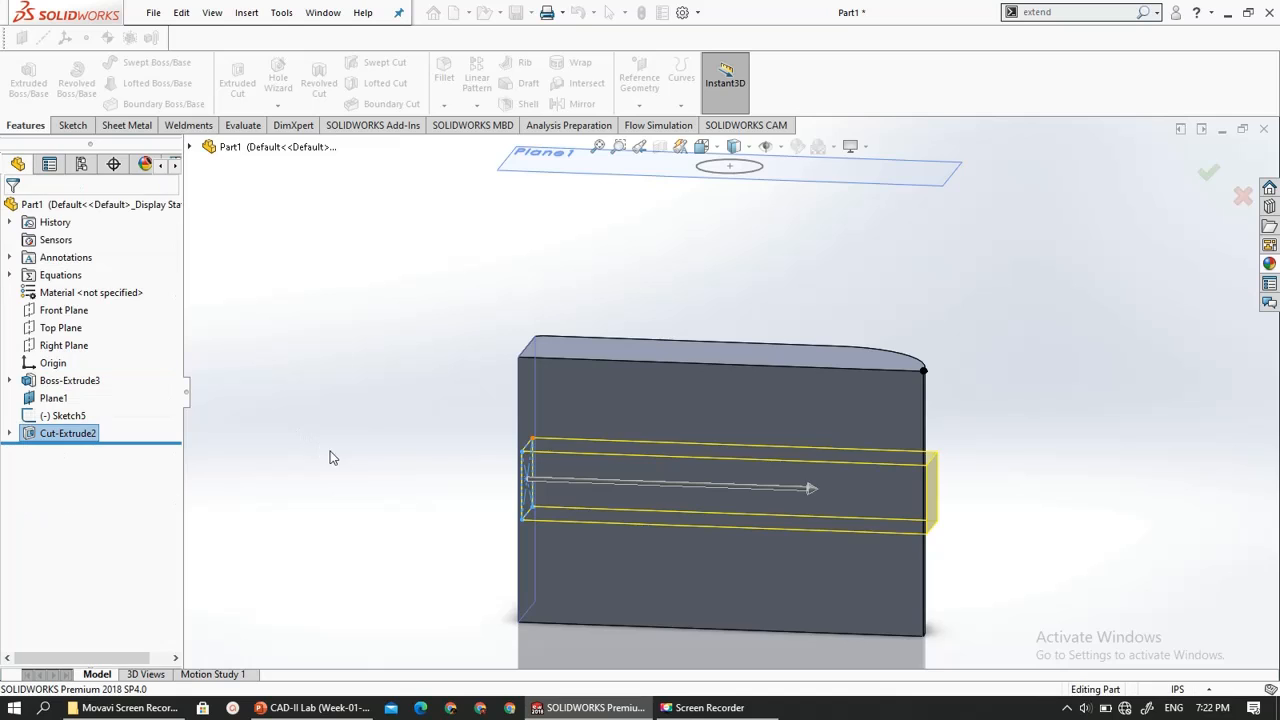
pyautogui.moveTo(337, 457); pyautogui.dragTo(413, 437, button='middle')
pyautogui.click(413, 437)
pyautogui.scroll(2, 419, 451)
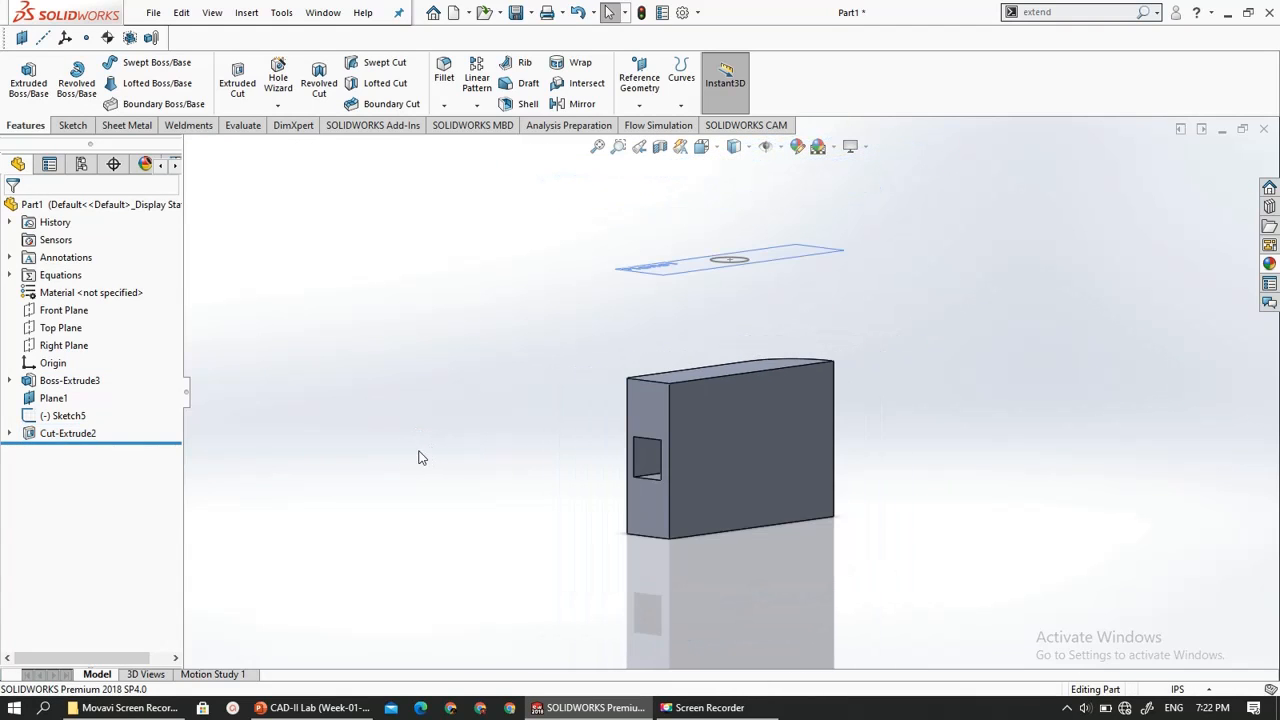
pyautogui.moveTo(795, 420); pyautogui.dragTo(762, 442, button='middle')
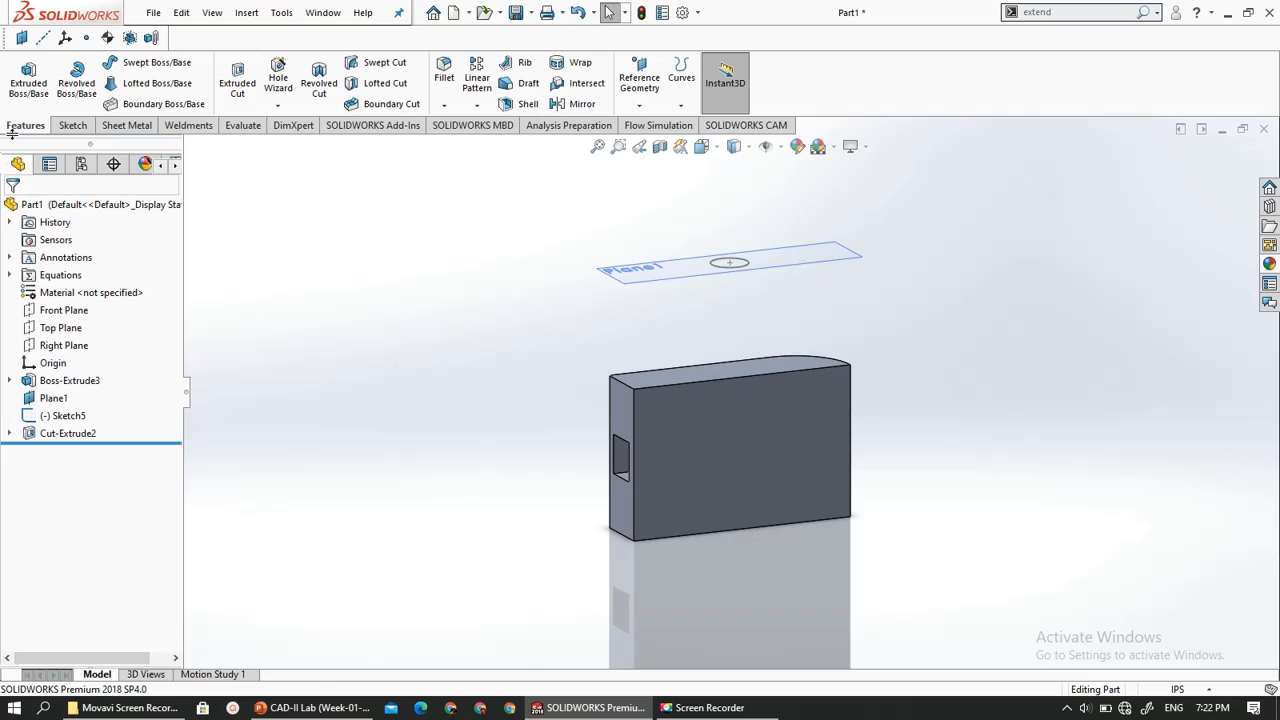
pyautogui.click(30, 86)
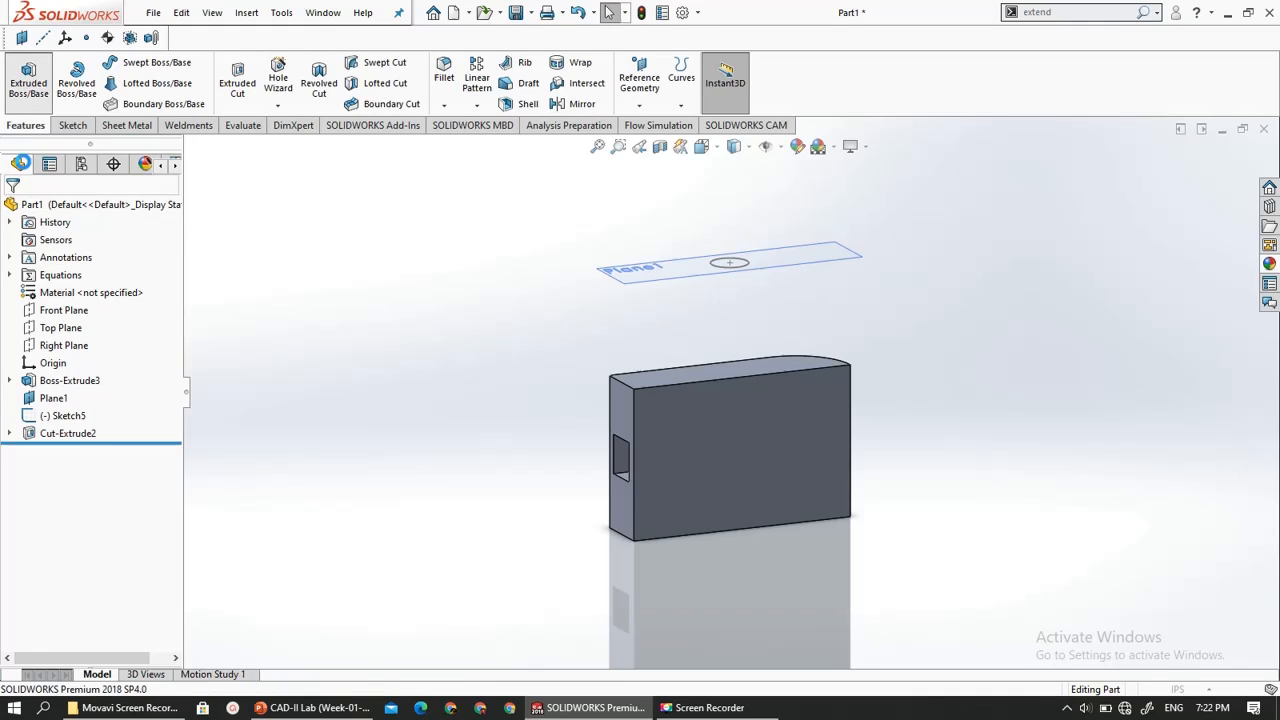
pyautogui.click(745, 271)
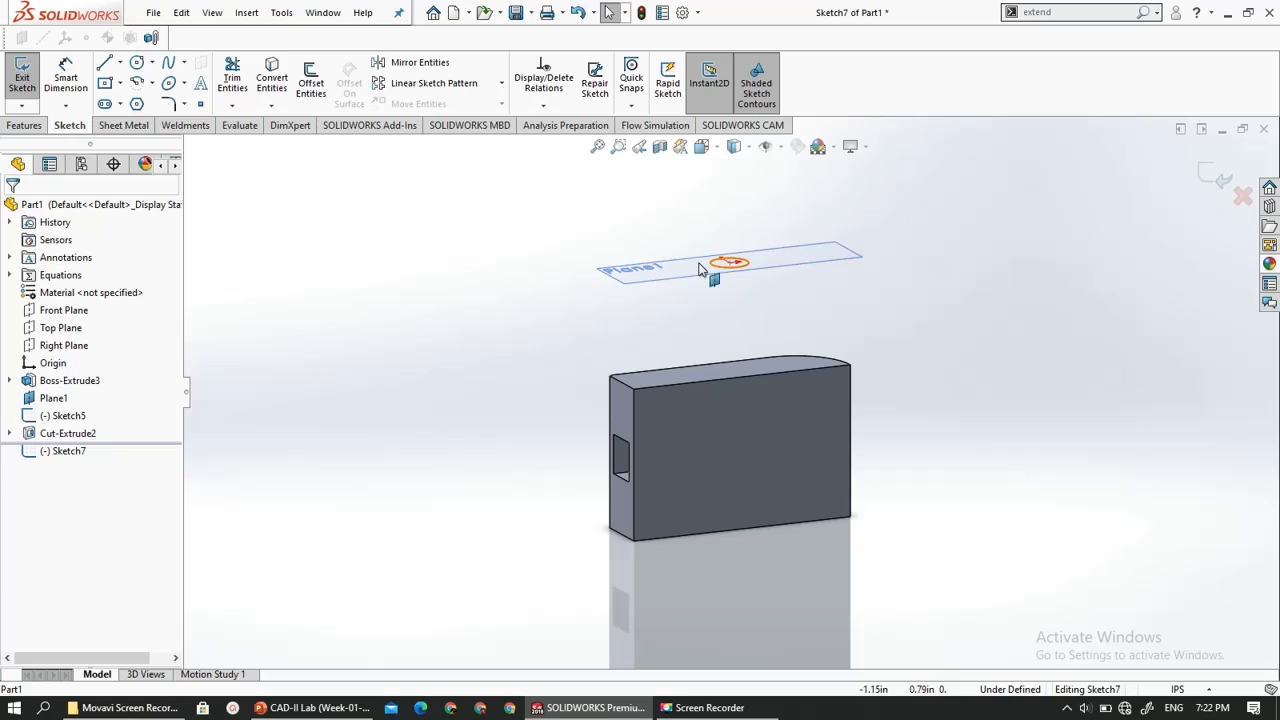
pyautogui.scroll(-2, 745, 268)
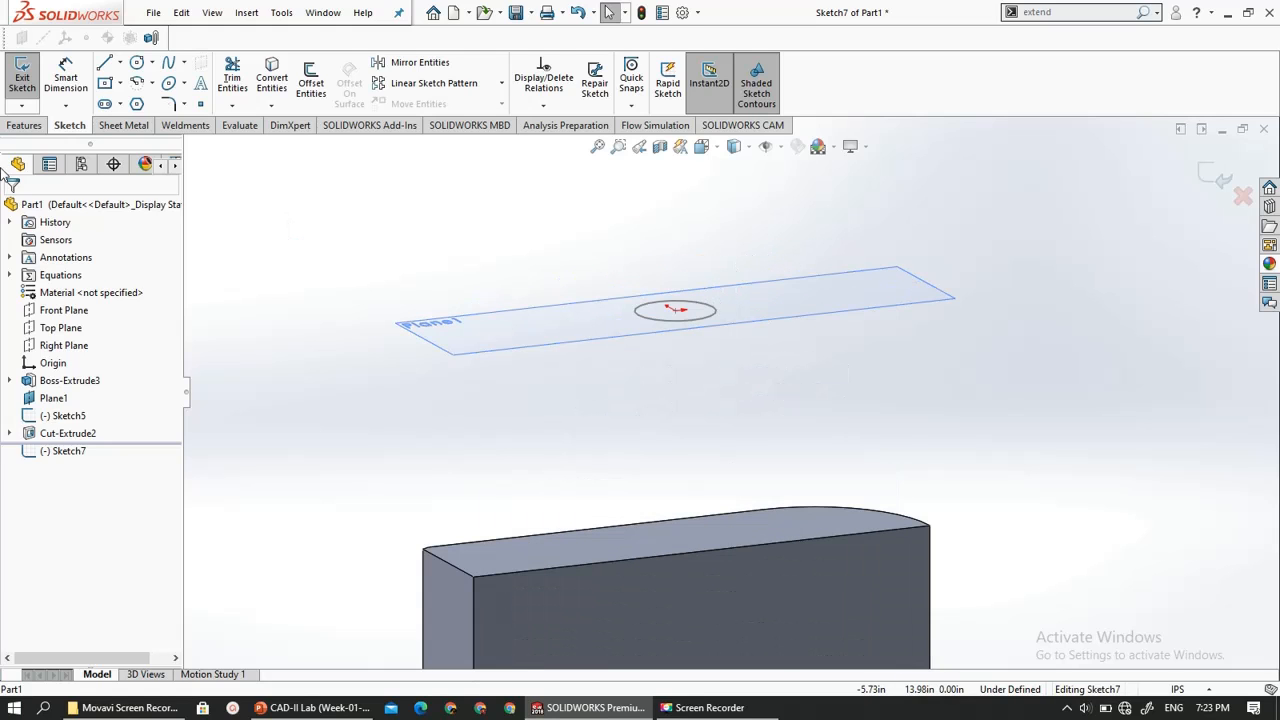
pyautogui.click(16, 107)
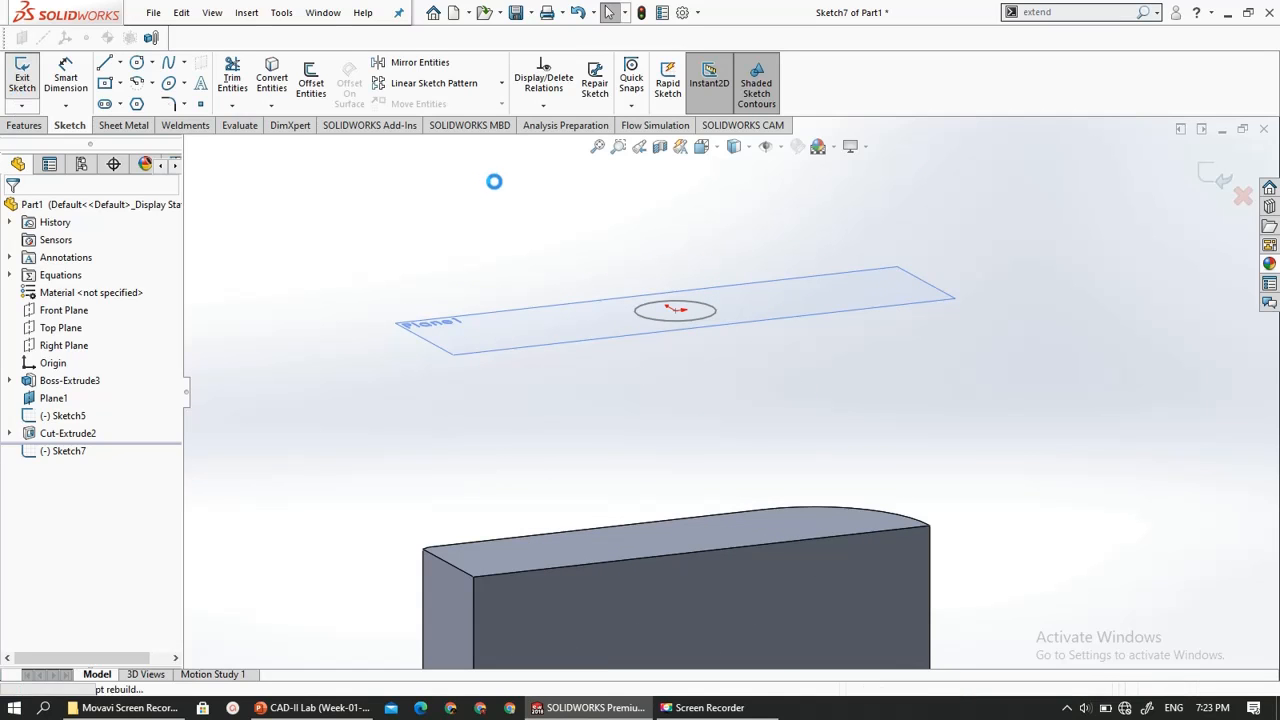
pyautogui.click(656, 327)
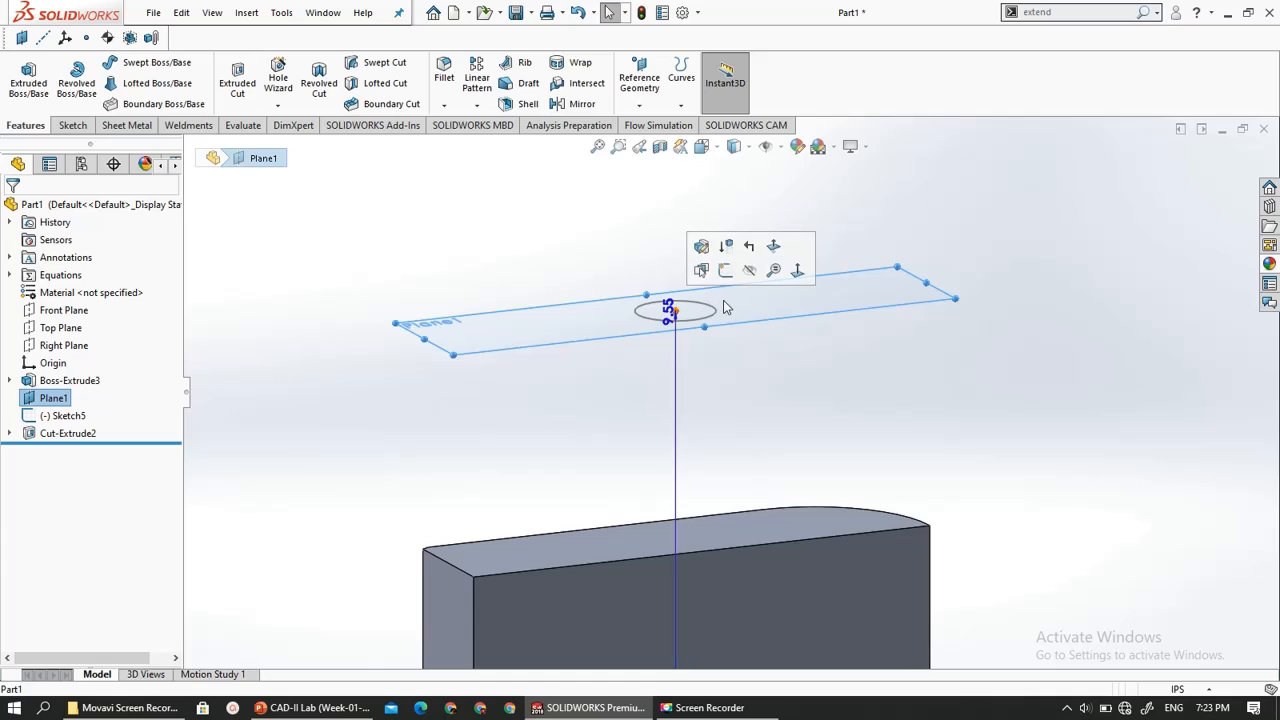
pyautogui.moveTo(660, 318)
pyautogui.mouseDown(button='middle')
pyautogui.moveTo(720, 347)
pyautogui.moveTo(718, 364)
pyautogui.mouseUp(button='middle')
pyautogui.click(537, 314)
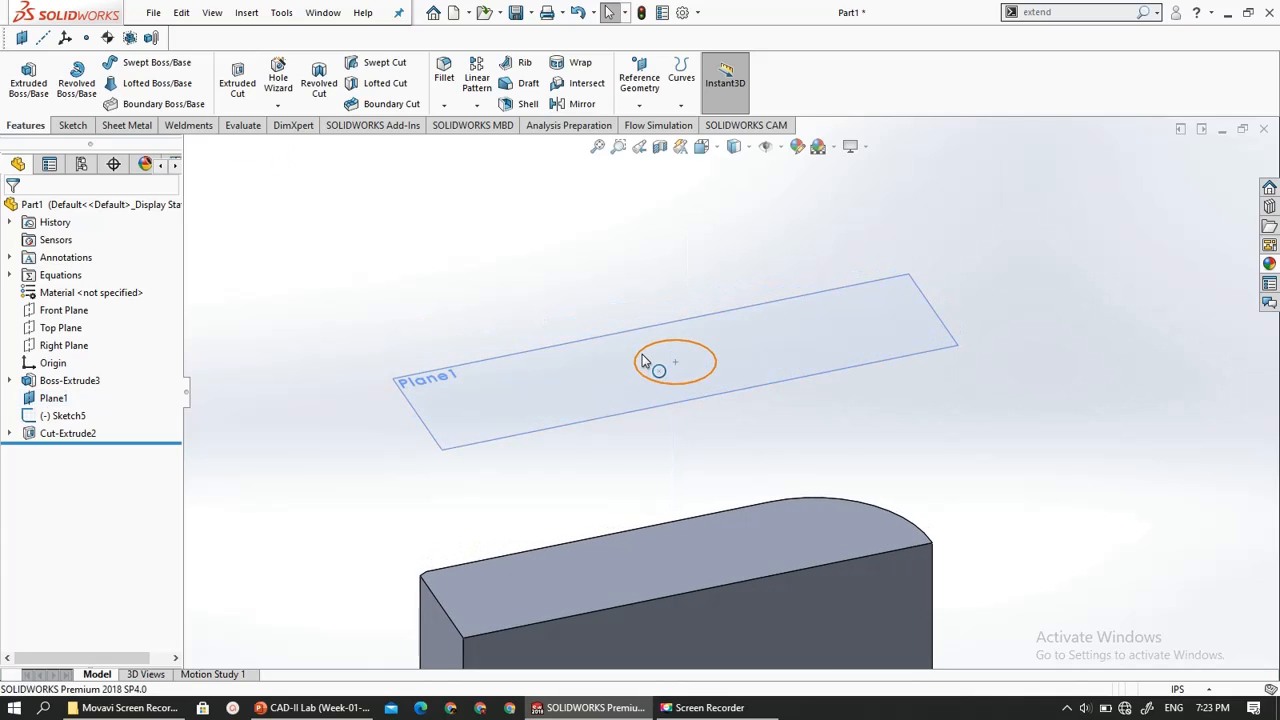
# - Start a Boss-Extrude of the circle on the offset plane and try Up To Surface with the rectangular cut's lower inner face
pyautogui.doubleClick(643, 360)
pyautogui.scroll(4, 632, 419)
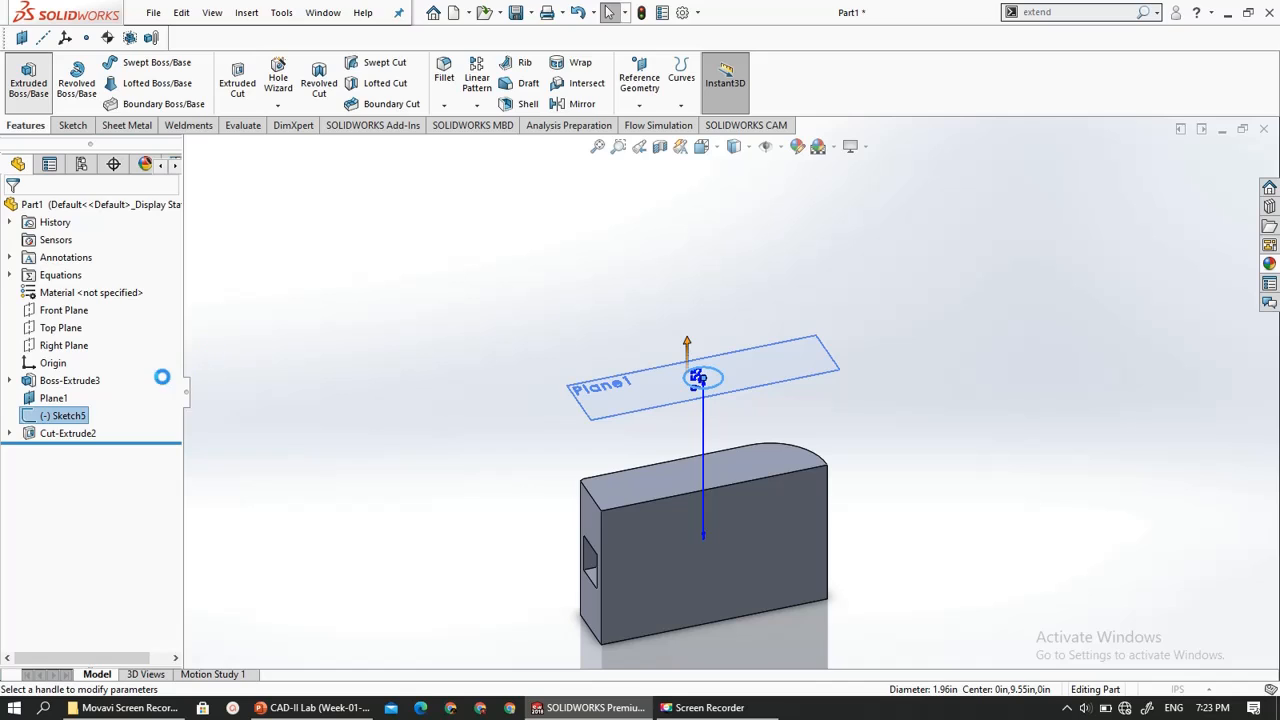
pyautogui.click(42, 306)
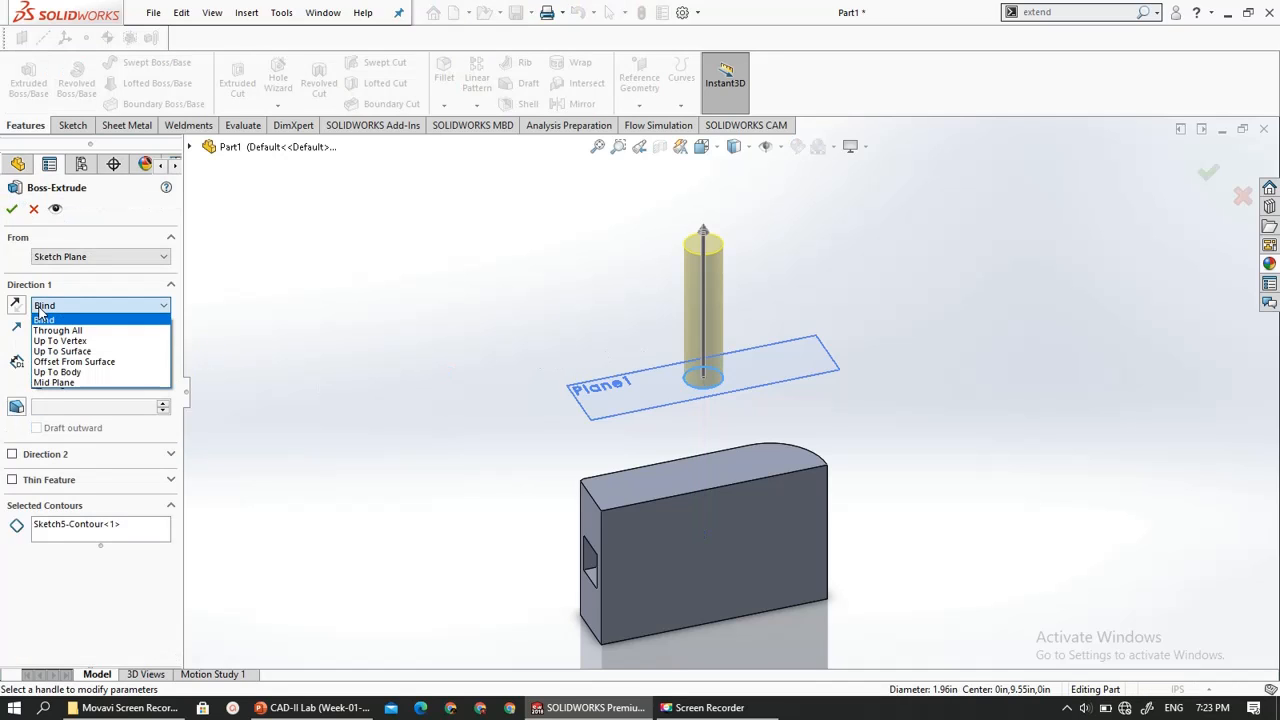
pyautogui.click(62, 351)
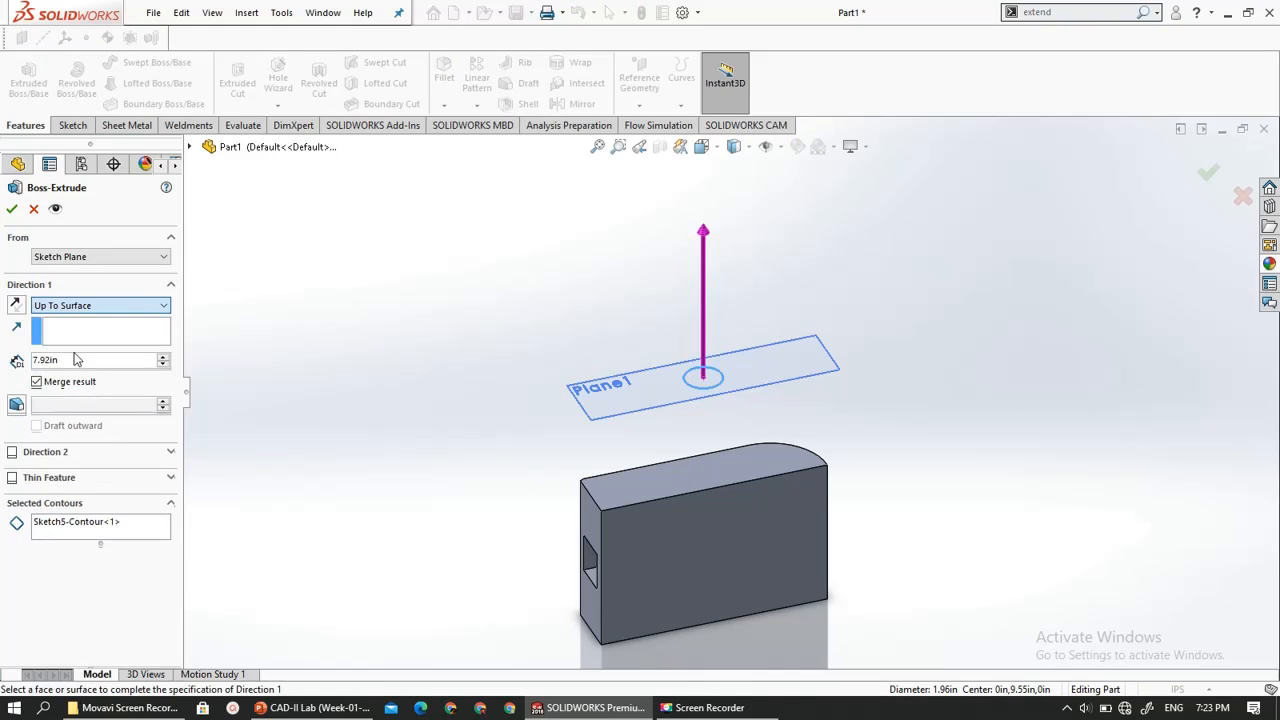
pyautogui.scroll(-5, 564, 588)
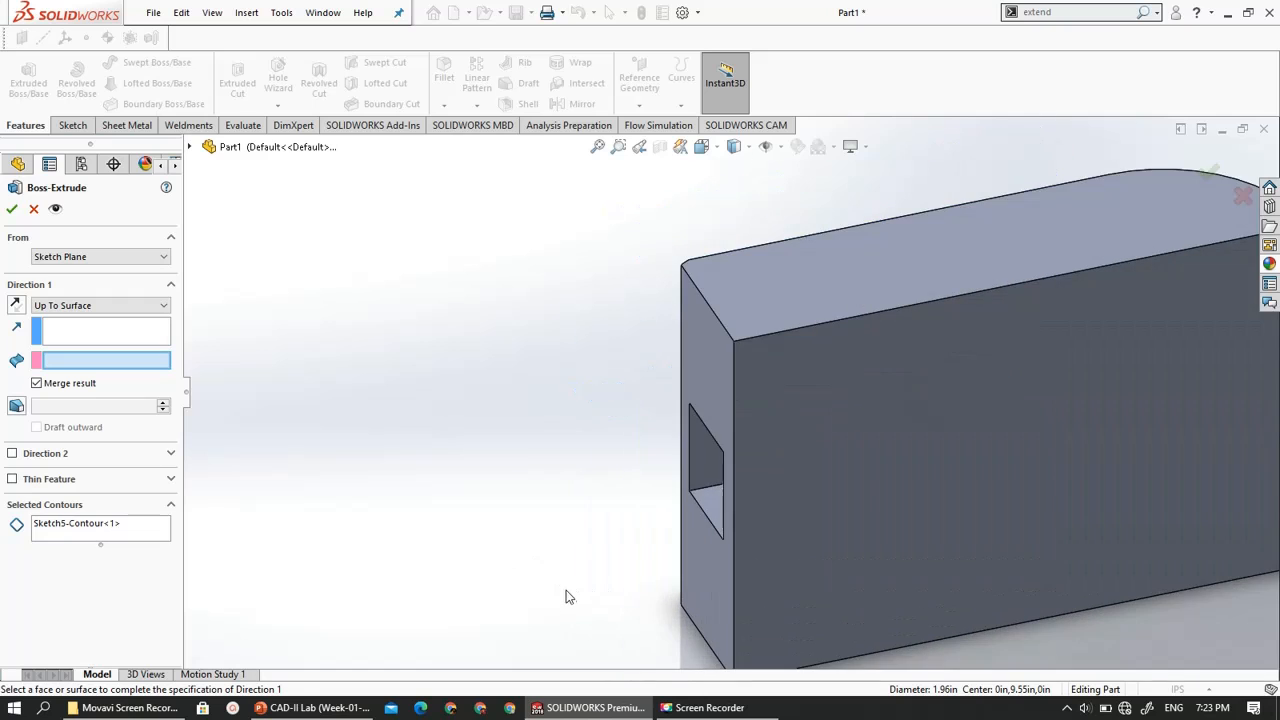
pyautogui.scroll(1, 636, 570)
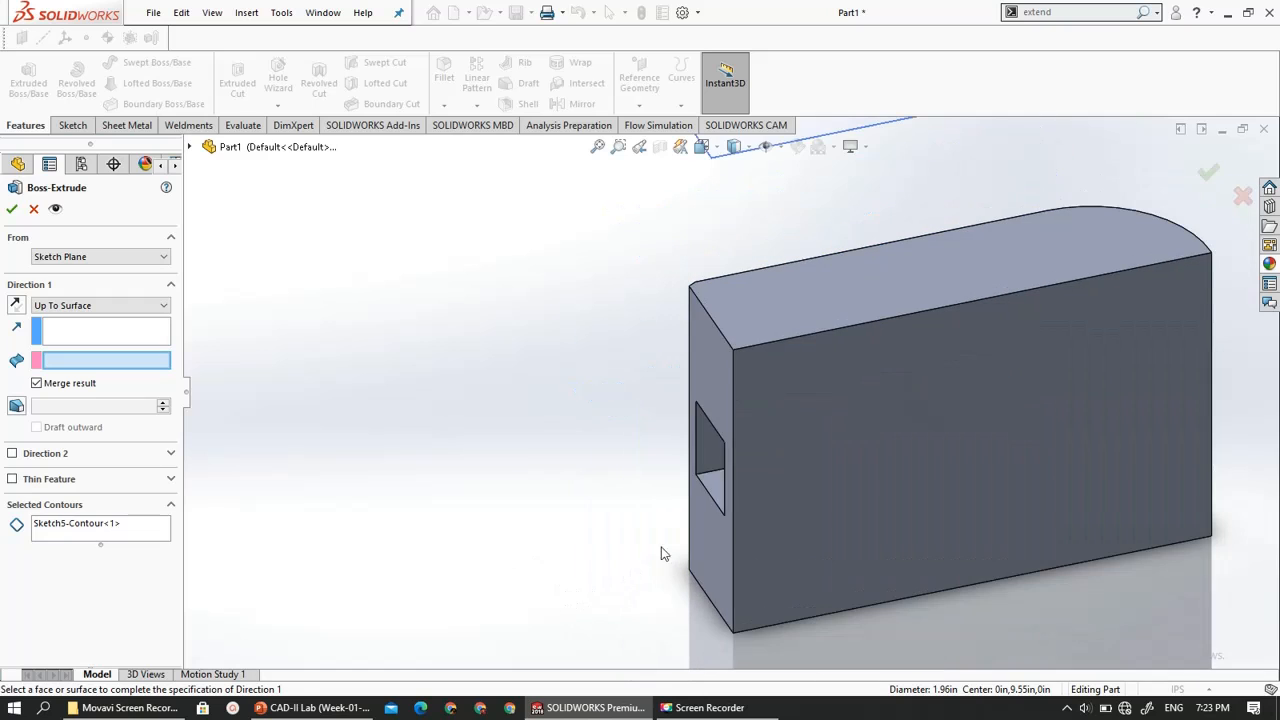
pyautogui.click(714, 482)
pyautogui.moveTo(614, 523); pyautogui.dragTo(636, 346, button='middle')
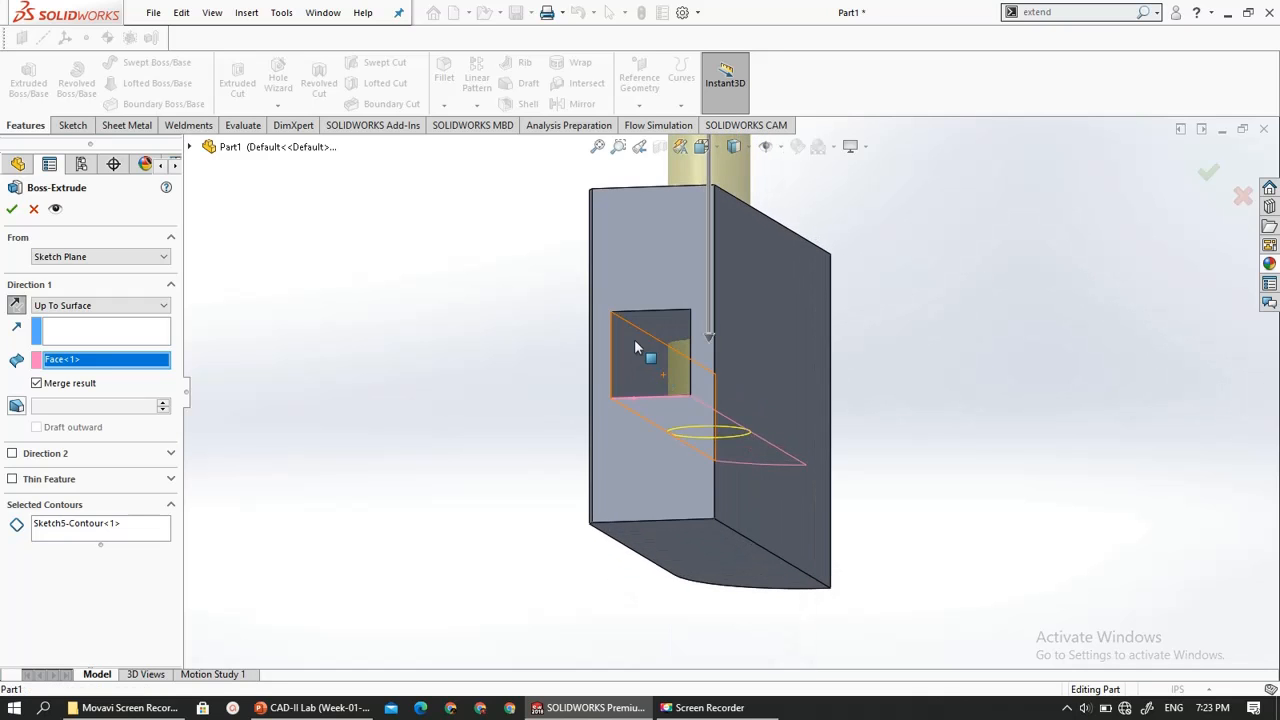
# - Pick the rectangular cut's upper inner face as the end face and change the end condition to Offset From Surface
pyautogui.click(617, 336)
pyautogui.moveTo(509, 374); pyautogui.dragTo(470, 388, button='middle')
pyautogui.click(44, 310)
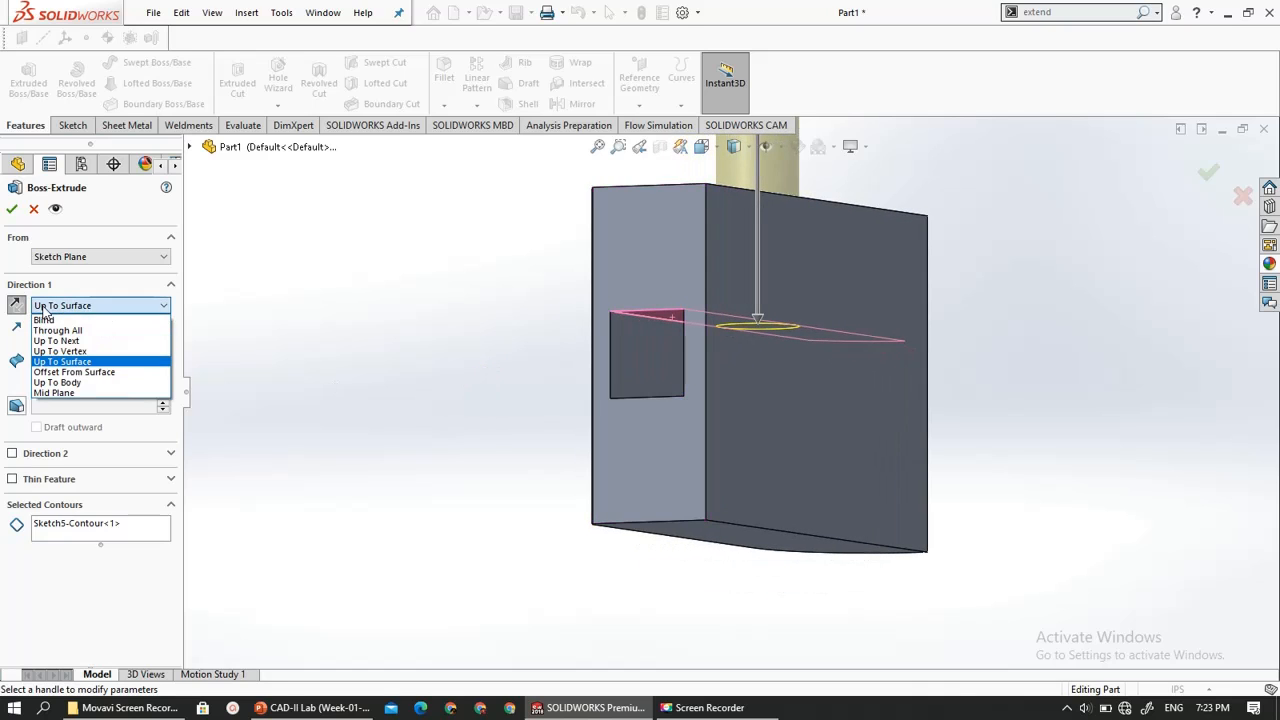
pyautogui.click(55, 375)
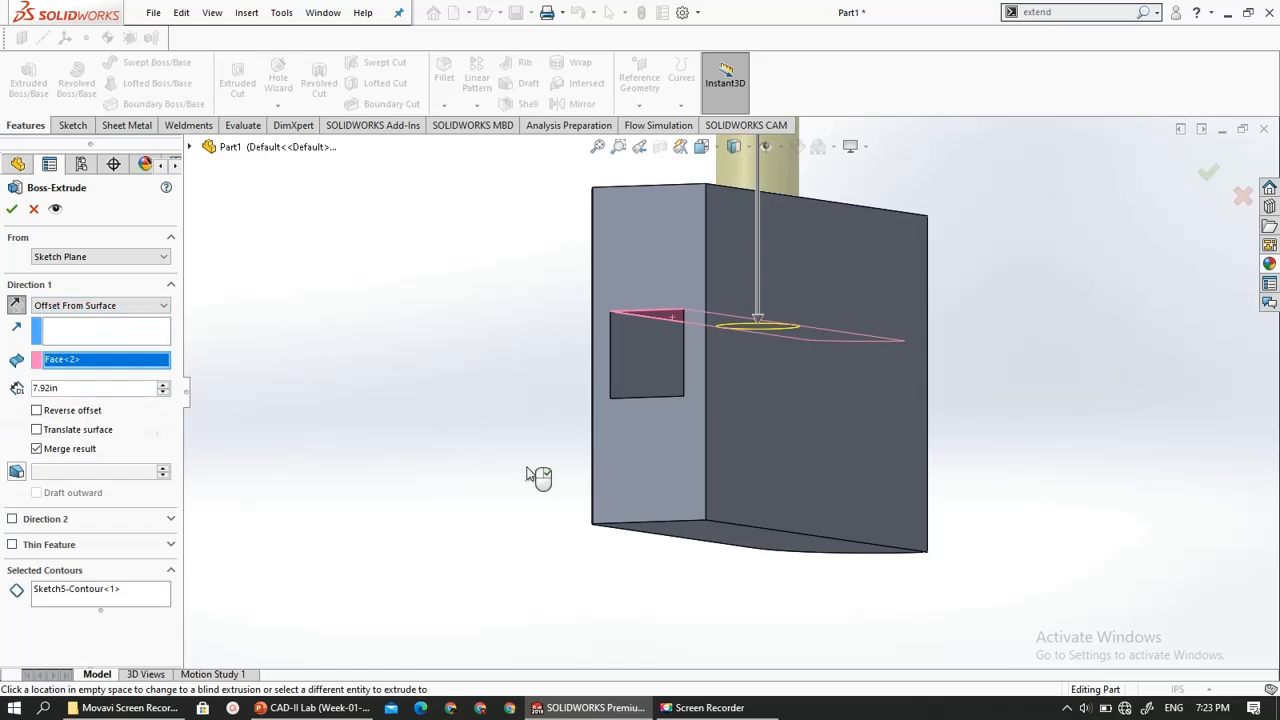
# - Examine the Offset From Surface preview between the circle's plane and the selected inner face from several angles
pyautogui.scroll(6, 453, 505)
pyautogui.scroll(-1, 764, 358)
pyautogui.moveTo(764, 358); pyautogui.dragTo(720, 377, button='middle')
pyautogui.scroll(2, 704, 371)
pyautogui.scroll(1, 704, 364)
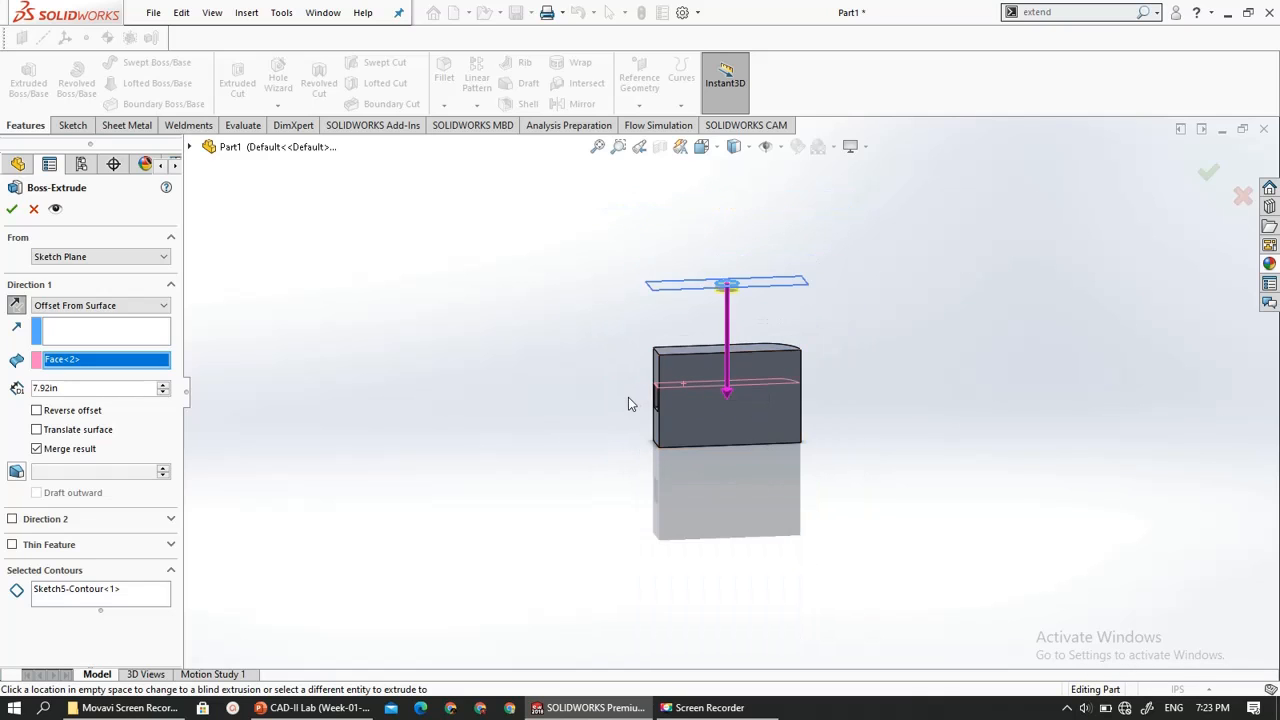
pyautogui.scroll(-4, 628, 397)
pyautogui.scroll(1, 641, 397)
pyautogui.moveTo(641, 398); pyautogui.dragTo(688, 358, button='middle')
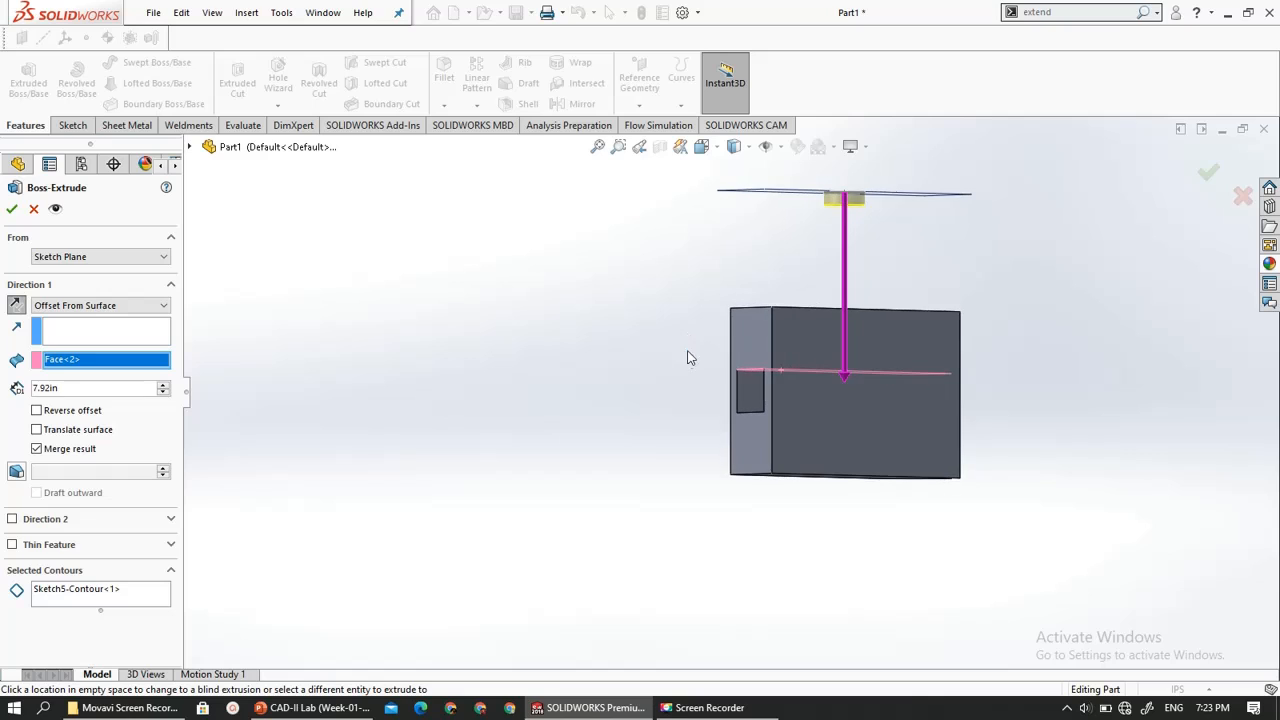
pyautogui.scroll(4, 728, 370)
pyautogui.scroll(-5, 766, 332)
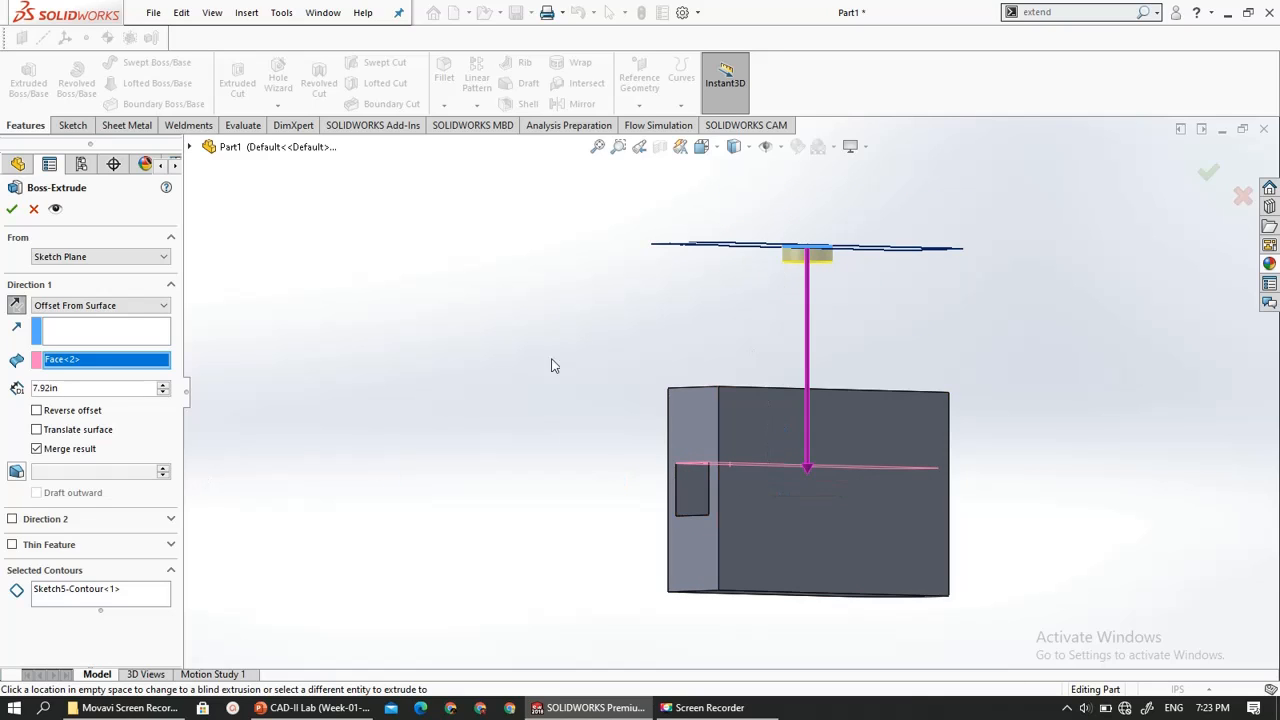
pyautogui.moveTo(728, 281); pyautogui.dragTo(685, 311, button='middle')
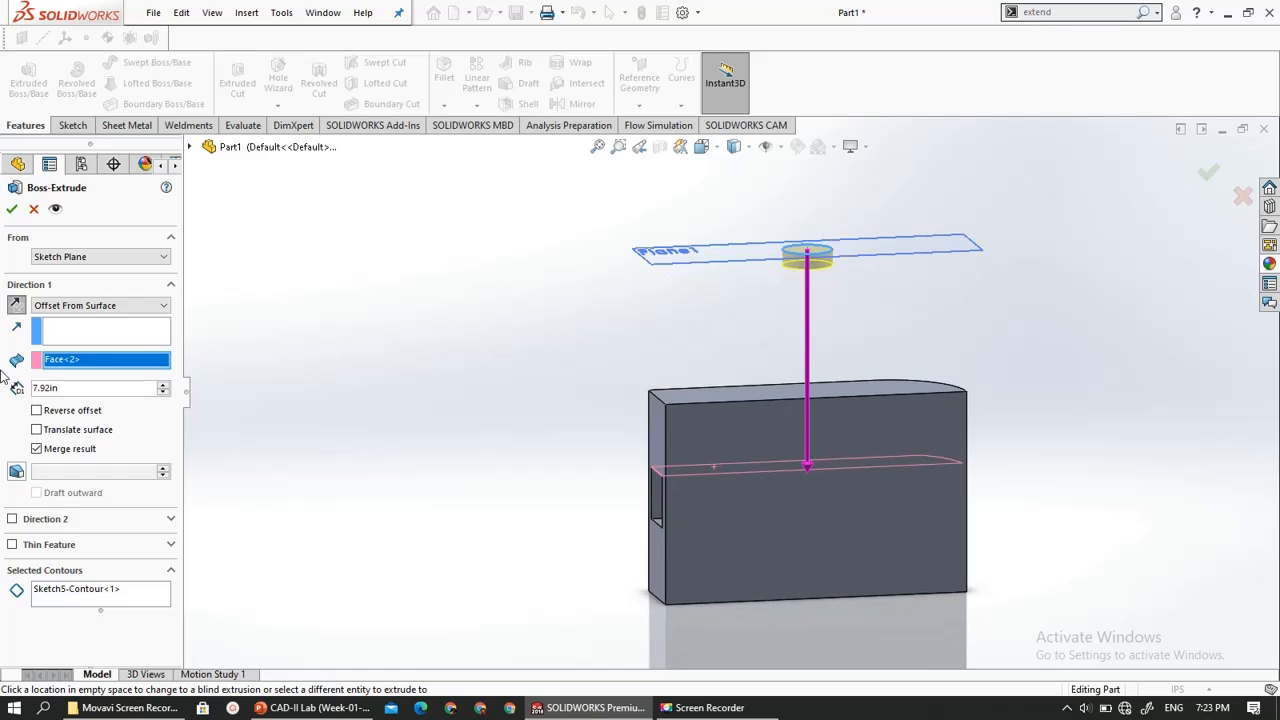
# - Set the offset distance from the cut's upper inner face to 5 in and check the extrusion preview
pyautogui.click(164, 387)
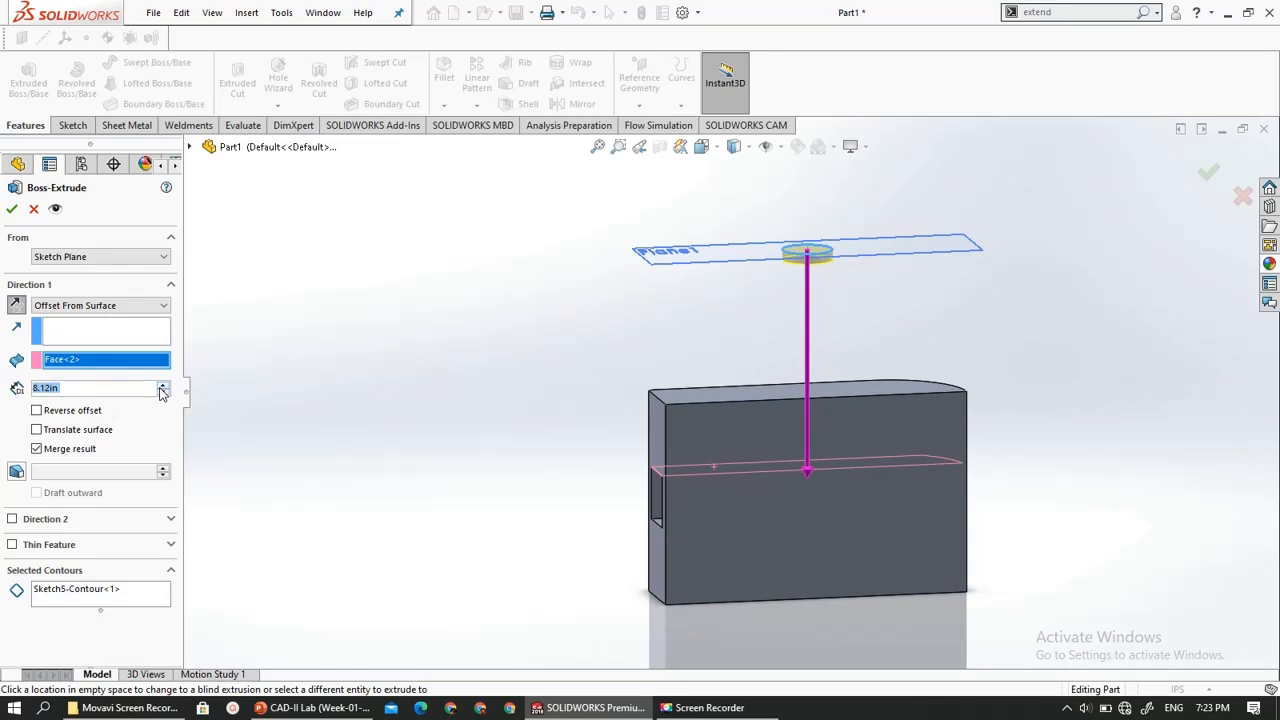
pyautogui.click(158, 392)
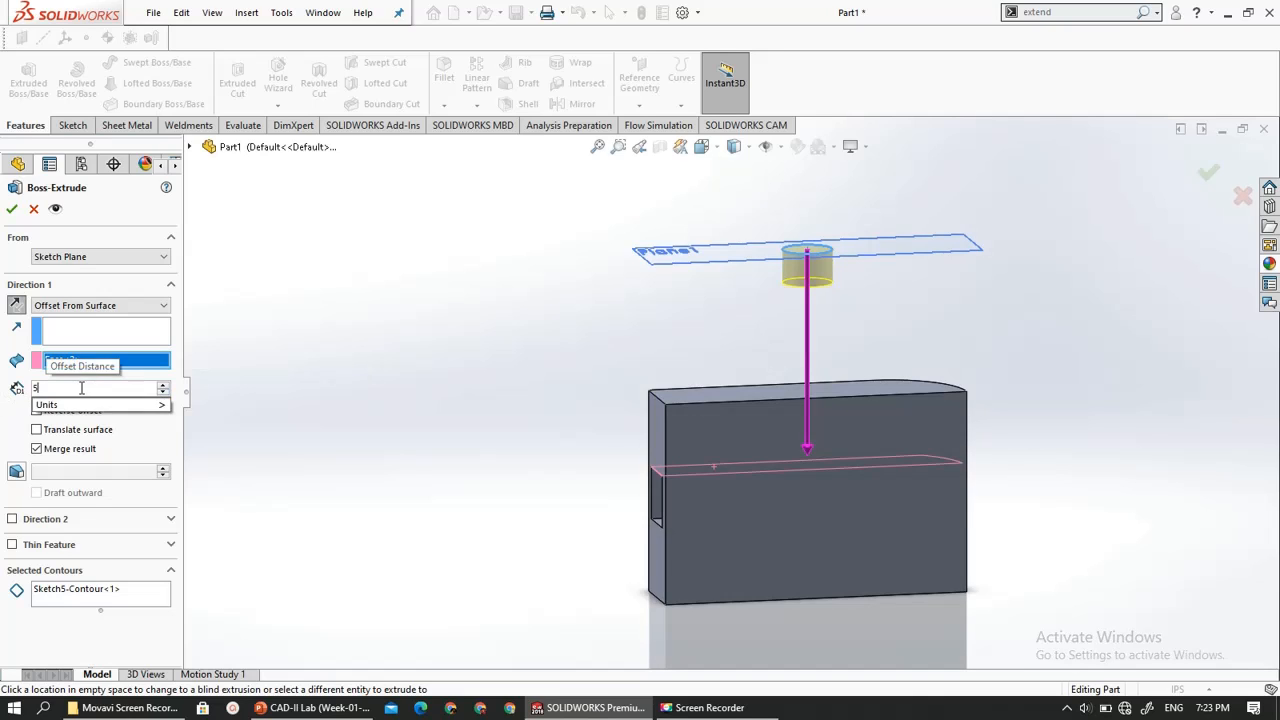
pyautogui.write('5')
pyautogui.press('Return')
pyautogui.moveTo(506, 381); pyautogui.dragTo(600, 403, button='middle')
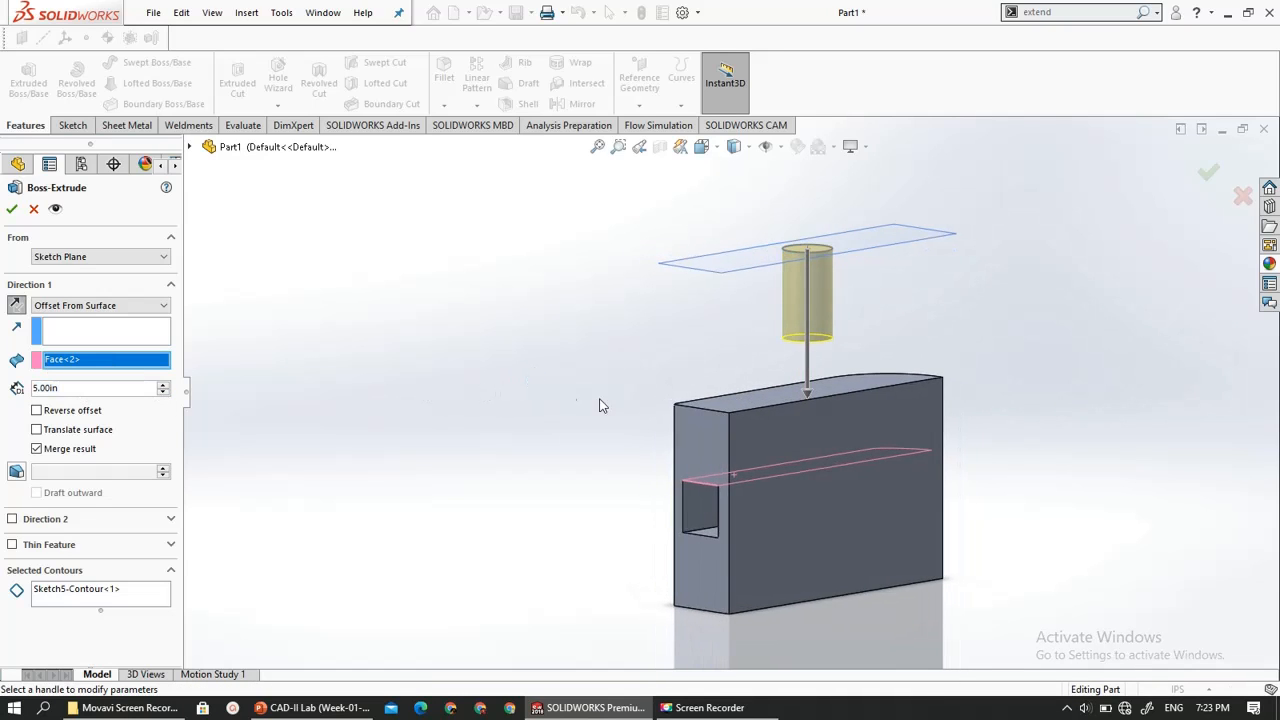
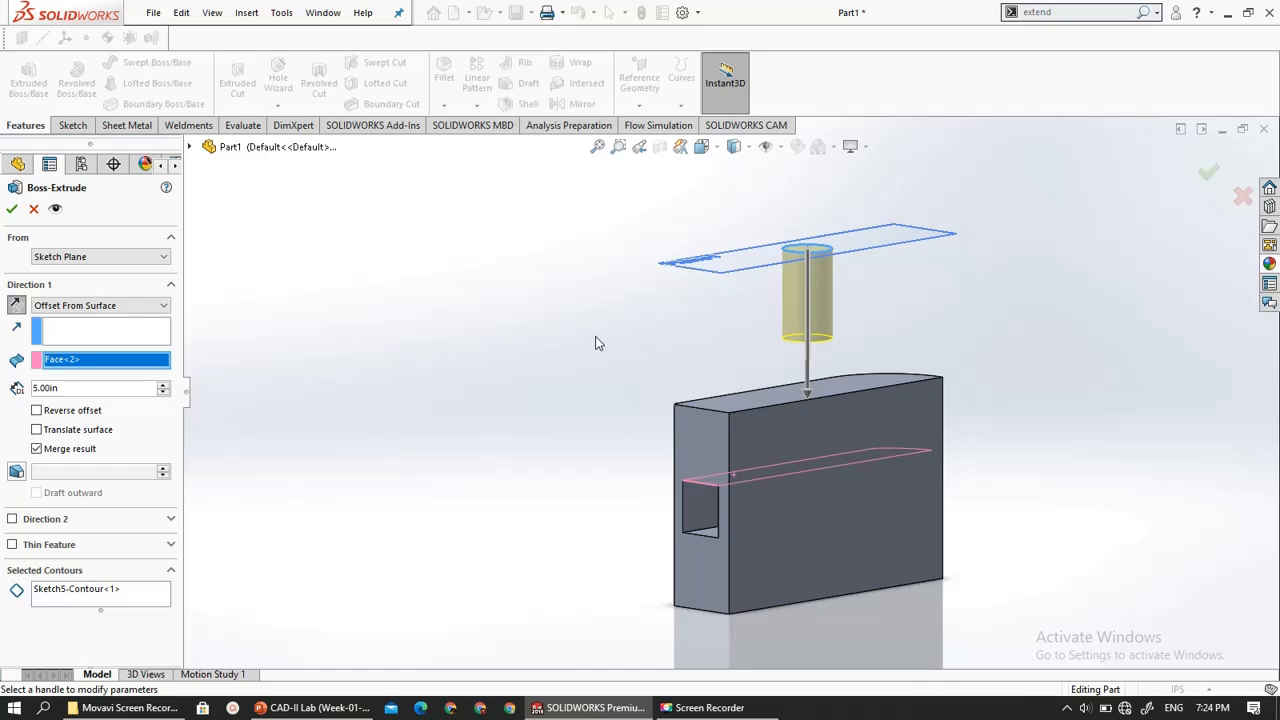
# - Try the Up To Body end condition with the block as the target body, followed by the Mid Plane end condition
pyautogui.click(55, 306)
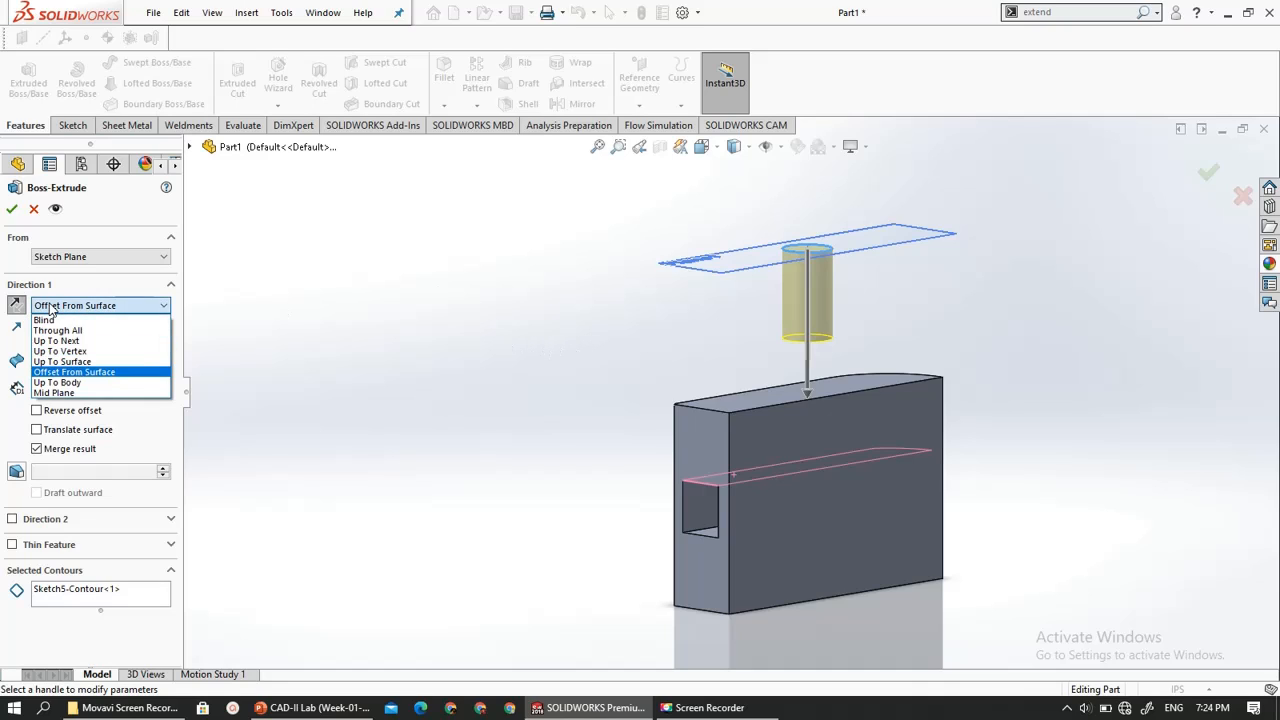
pyautogui.click(60, 383)
pyautogui.click(811, 437)
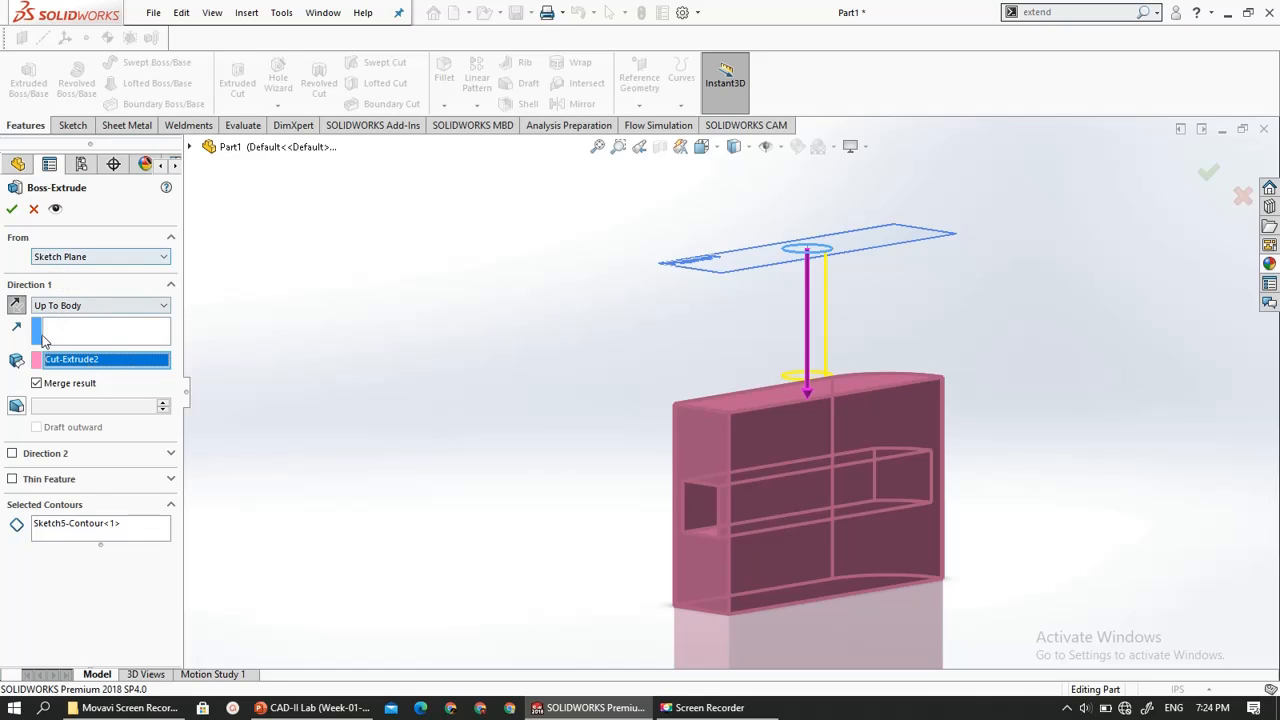
pyautogui.click(55, 258)
pyautogui.click(55, 266)
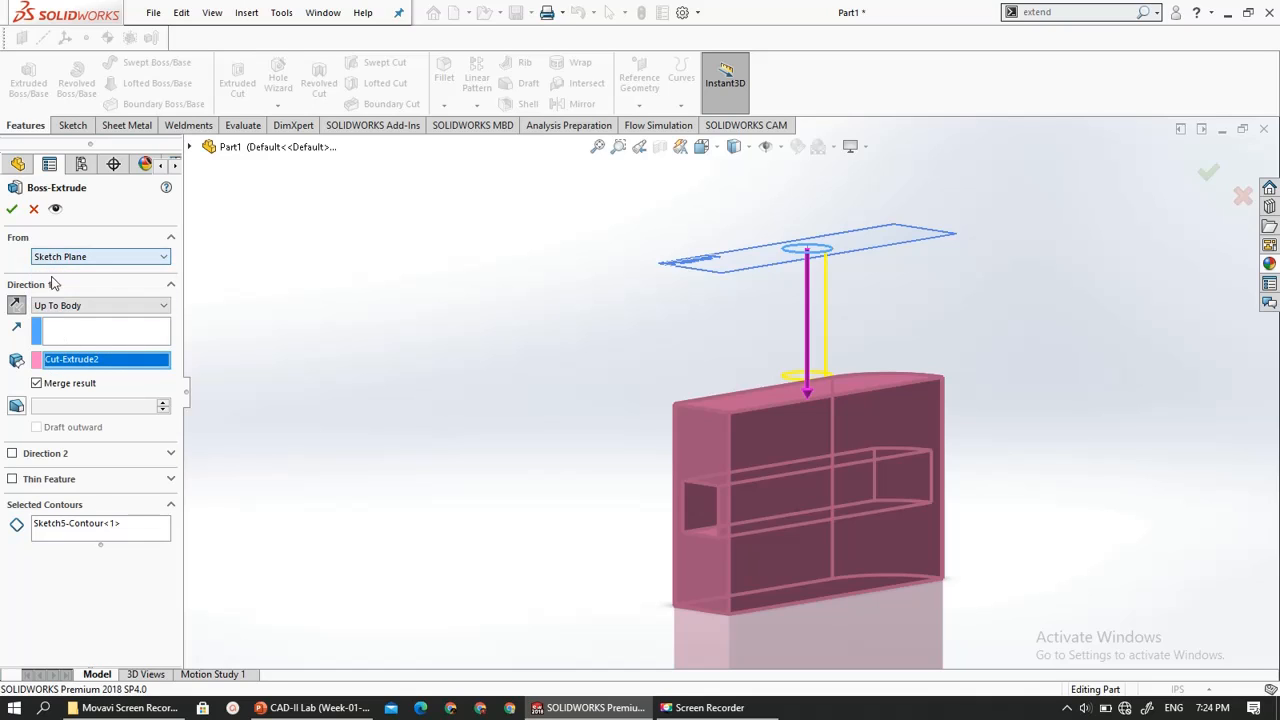
pyautogui.click(50, 306)
pyautogui.click(53, 392)
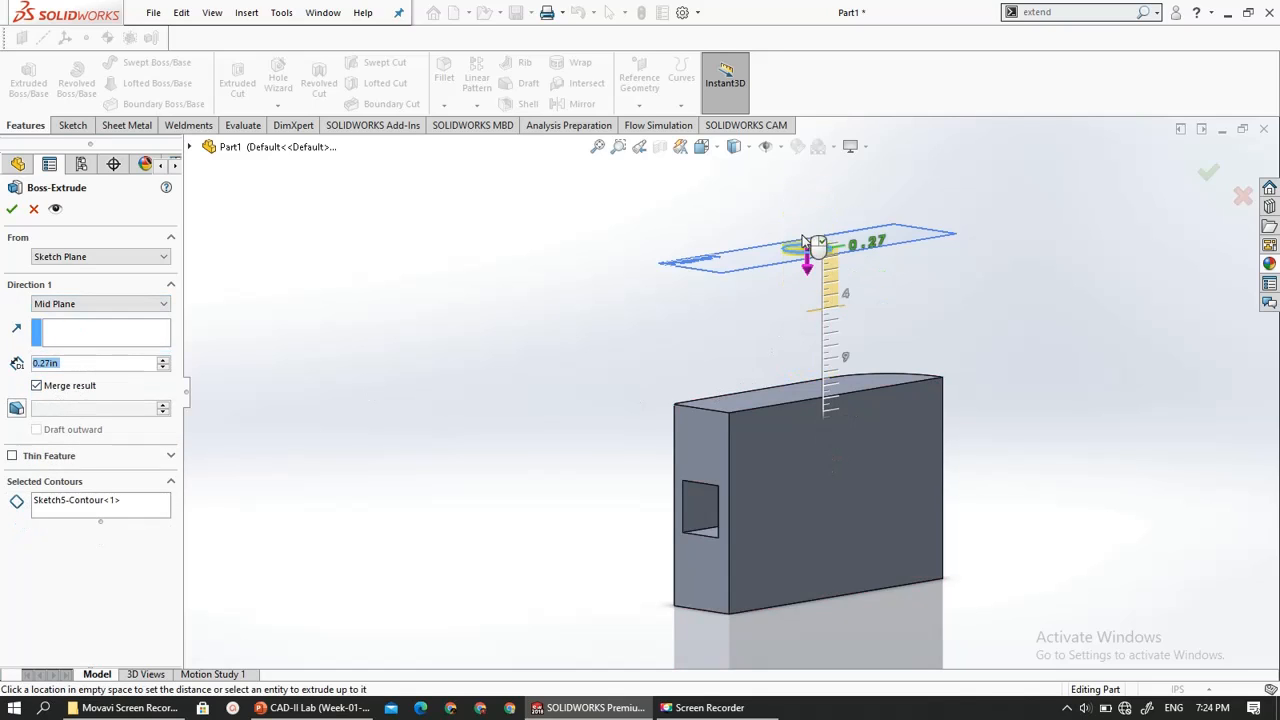
# - Set the circle's extrusion to end Up To Next and finish the boss down to the block
pyautogui.click(97, 304)
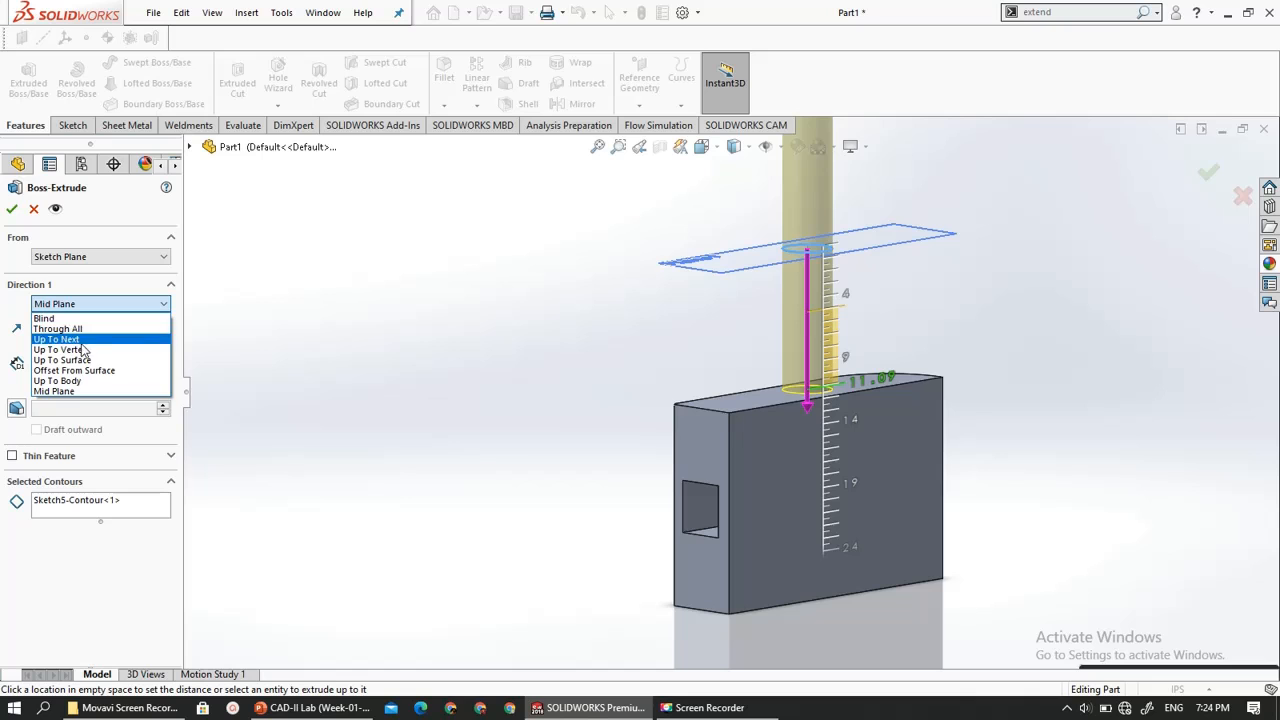
pyautogui.click(72, 342)
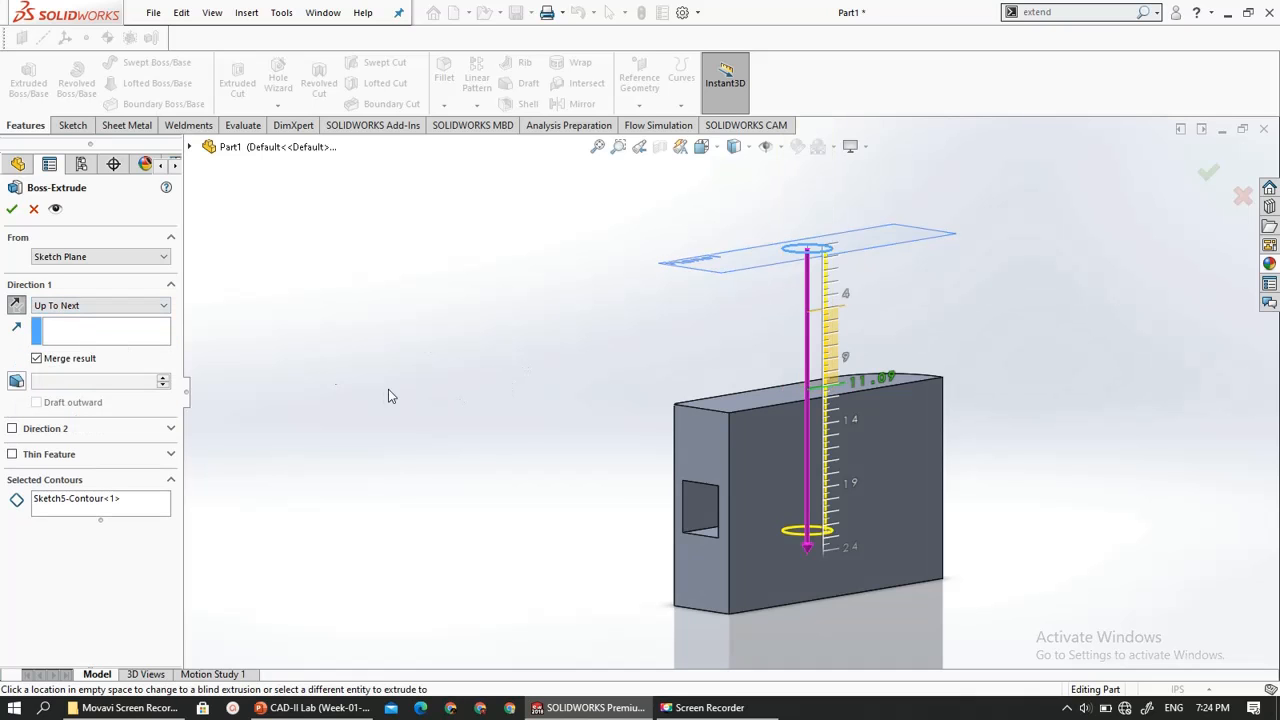
pyautogui.moveTo(390, 396); pyautogui.dragTo(494, 443, button='middle')
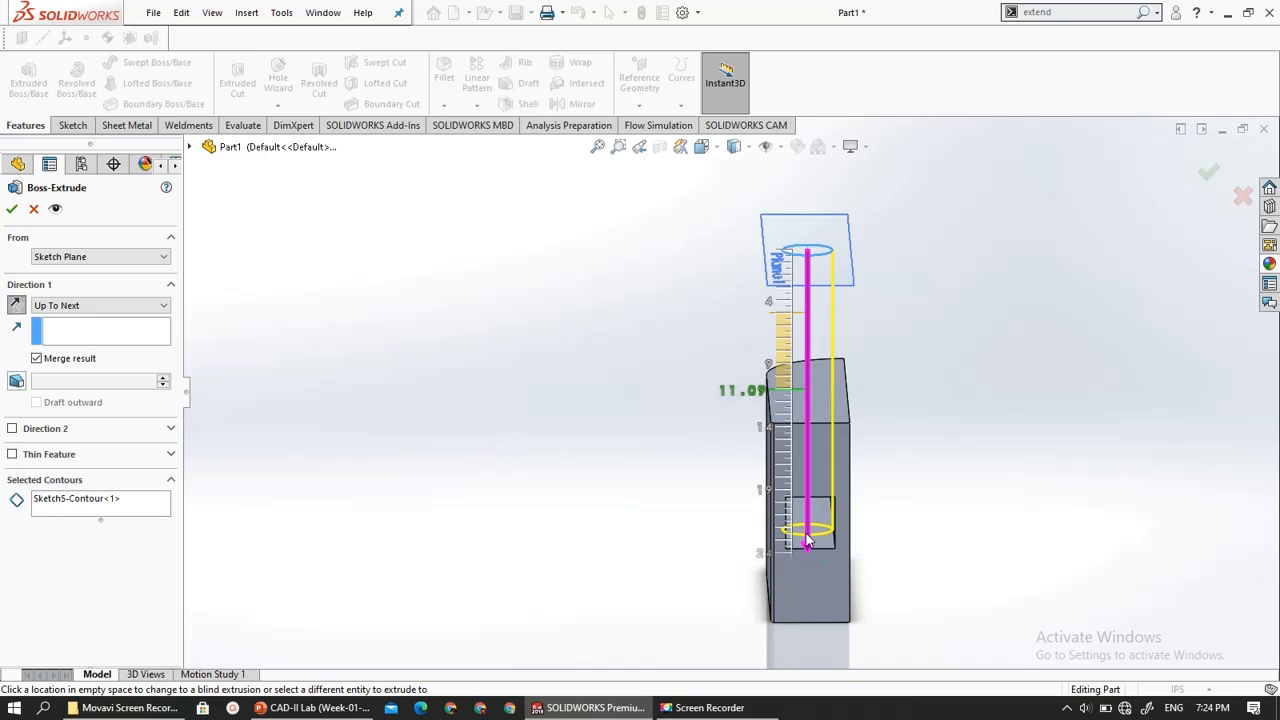
pyautogui.moveTo(808, 537); pyautogui.dragTo(808, 563)
pyautogui.press('Return')
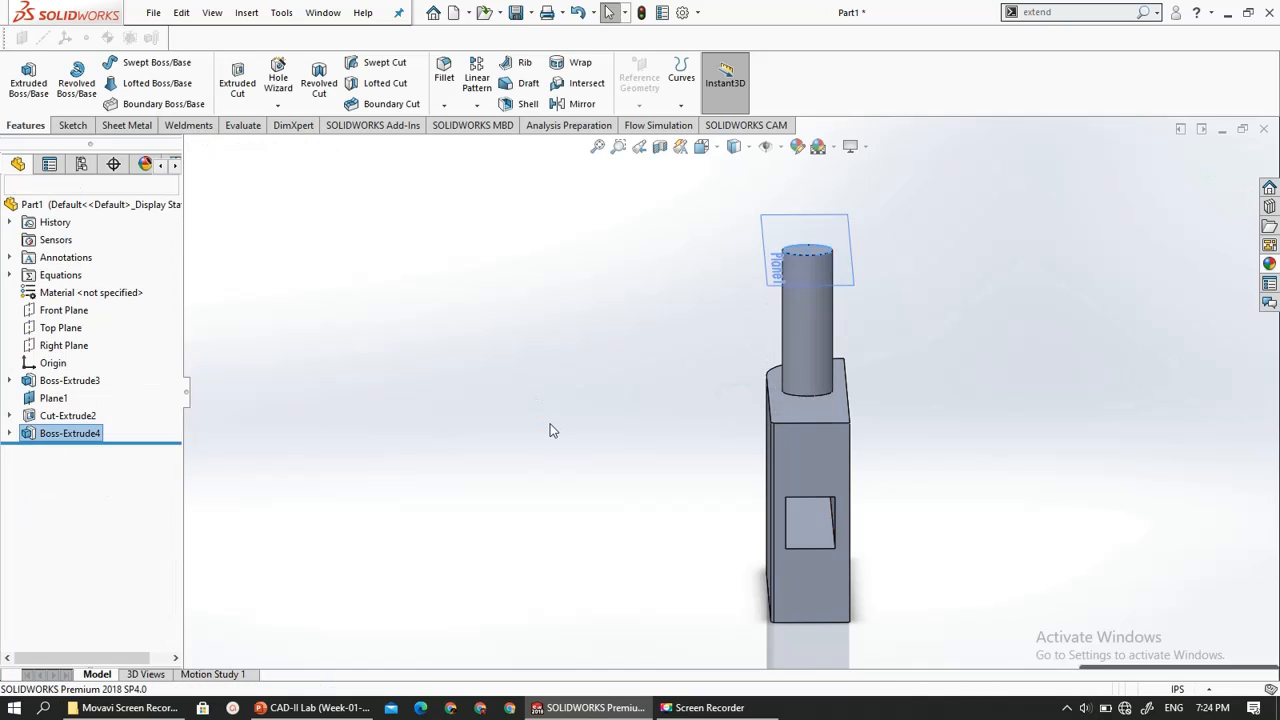
# - Show the Front Plane in the model
pyautogui.moveTo(555, 480); pyautogui.dragTo(418, 457, button='middle')
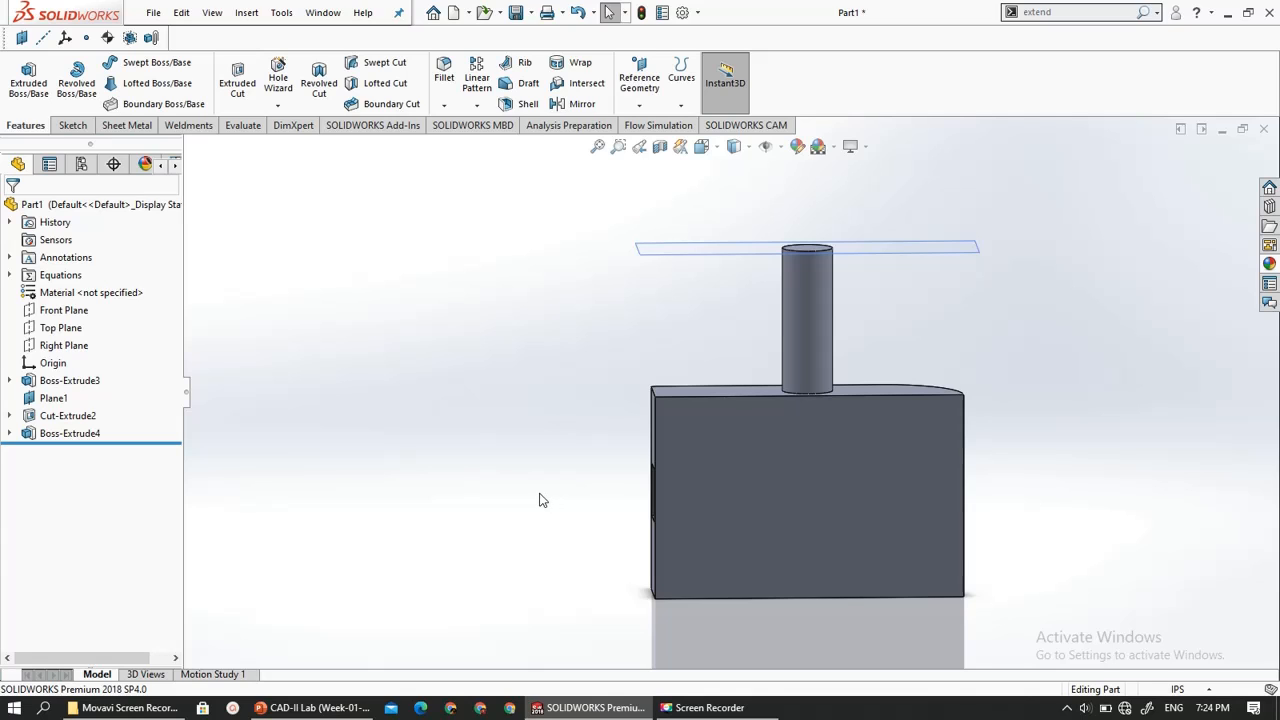
pyautogui.press('z')
pyautogui.scroll(-3, 808, 357)
pyautogui.moveTo(863, 285); pyautogui.dragTo(521, 590)
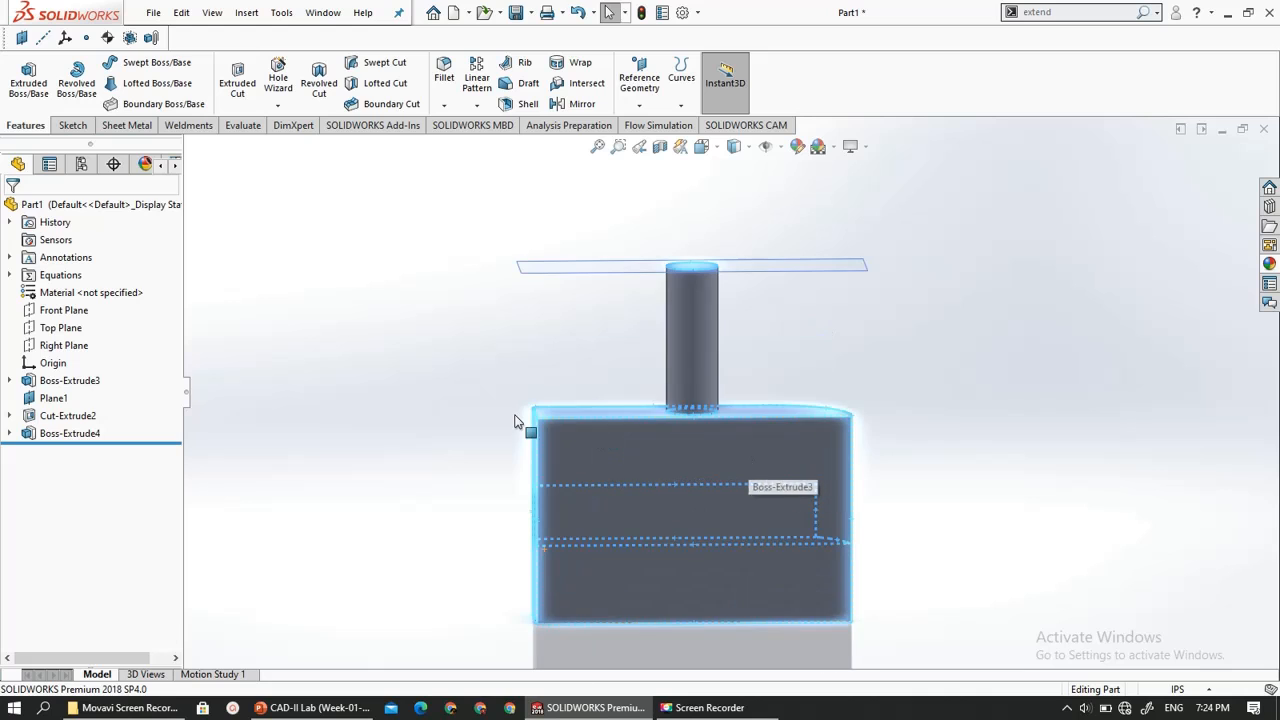
pyautogui.click(522, 425)
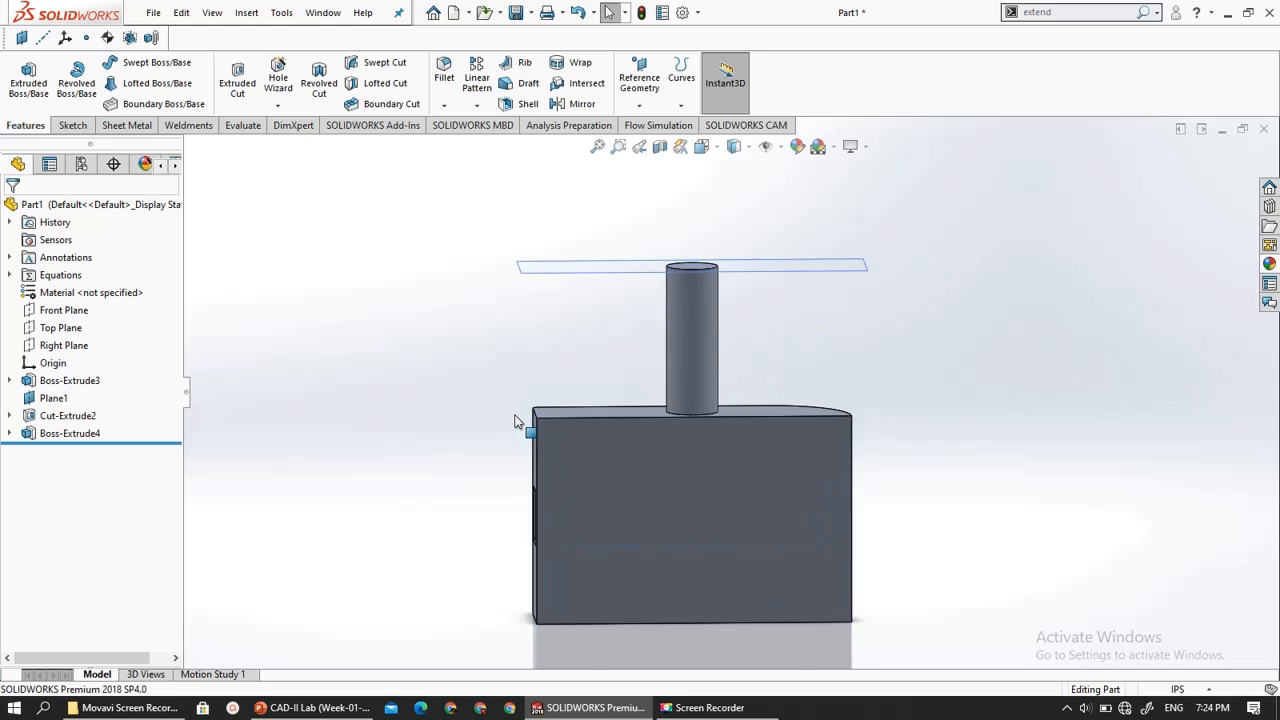
pyautogui.click(62, 316)
pyautogui.moveTo(389, 380); pyautogui.dragTo(460, 387, button='middle')
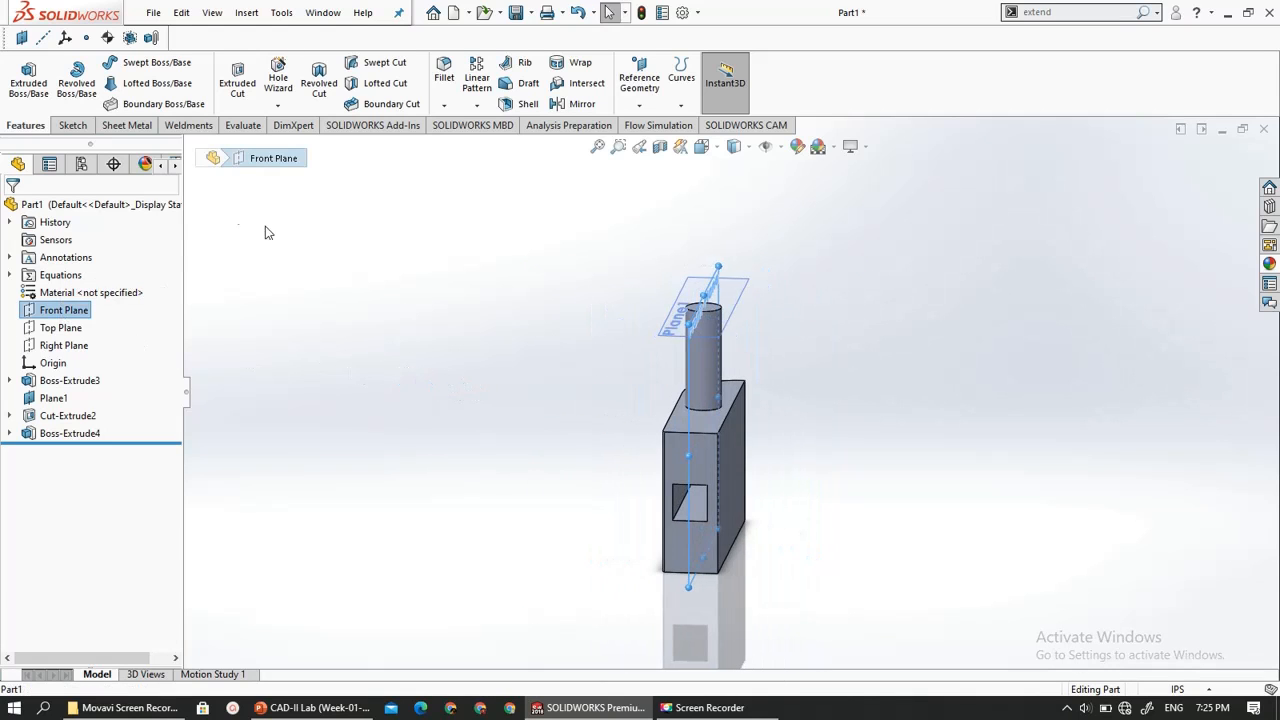
pyautogui.rightClick(55, 312)
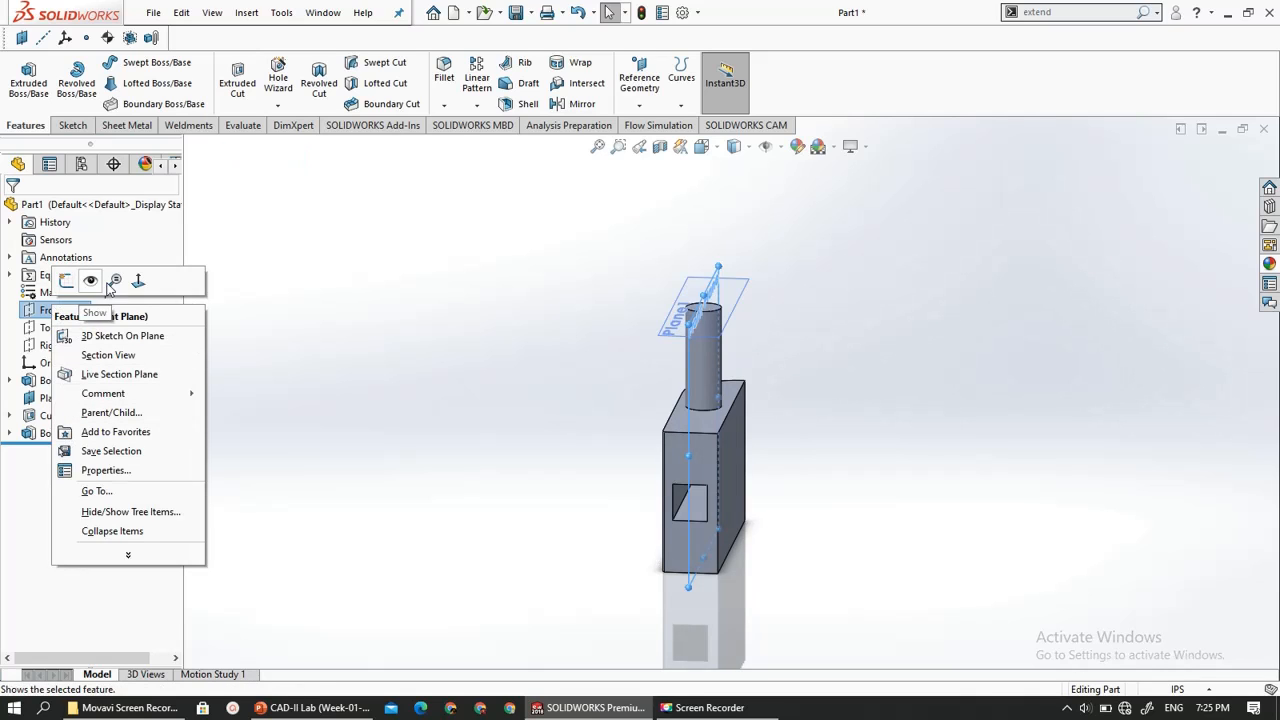
pyautogui.click(92, 284)
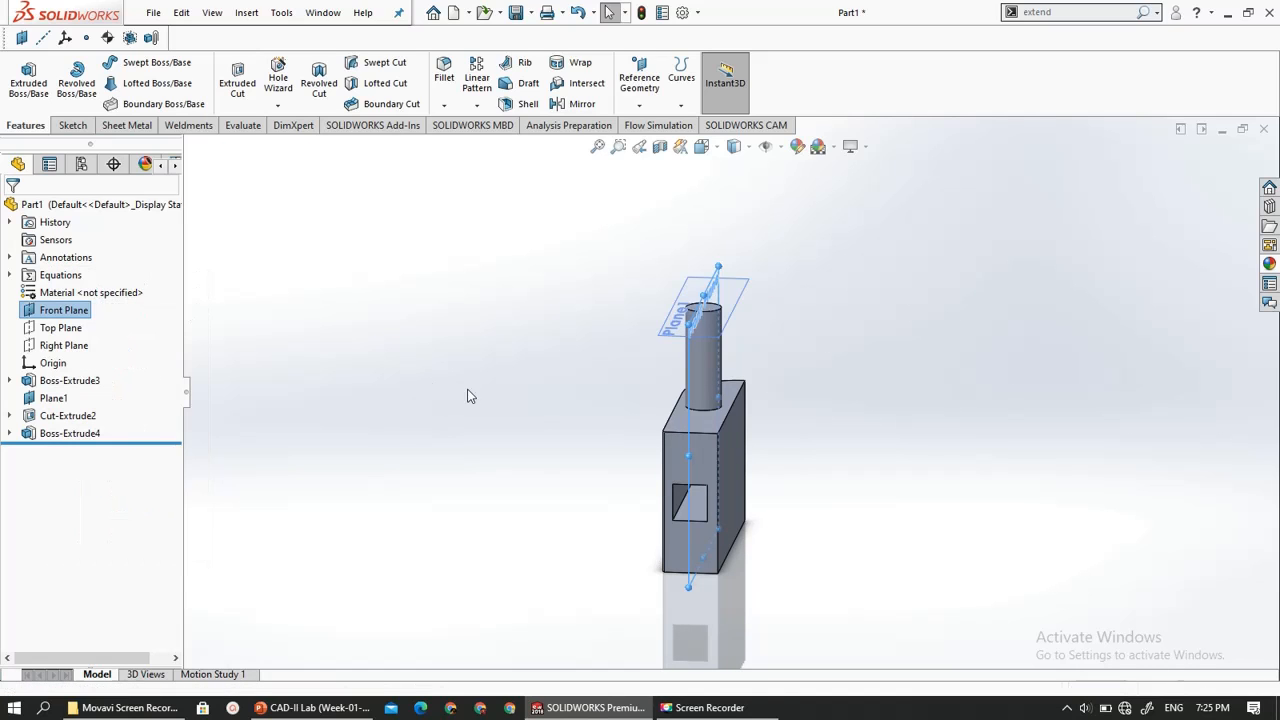
pyautogui.click(602, 510)
pyautogui.moveTo(602, 510)
pyautogui.mouseDown(button='middle')
pyautogui.moveTo(552, 504)
pyautogui.moveTo(580, 503)
pyautogui.mouseUp(button='middle')
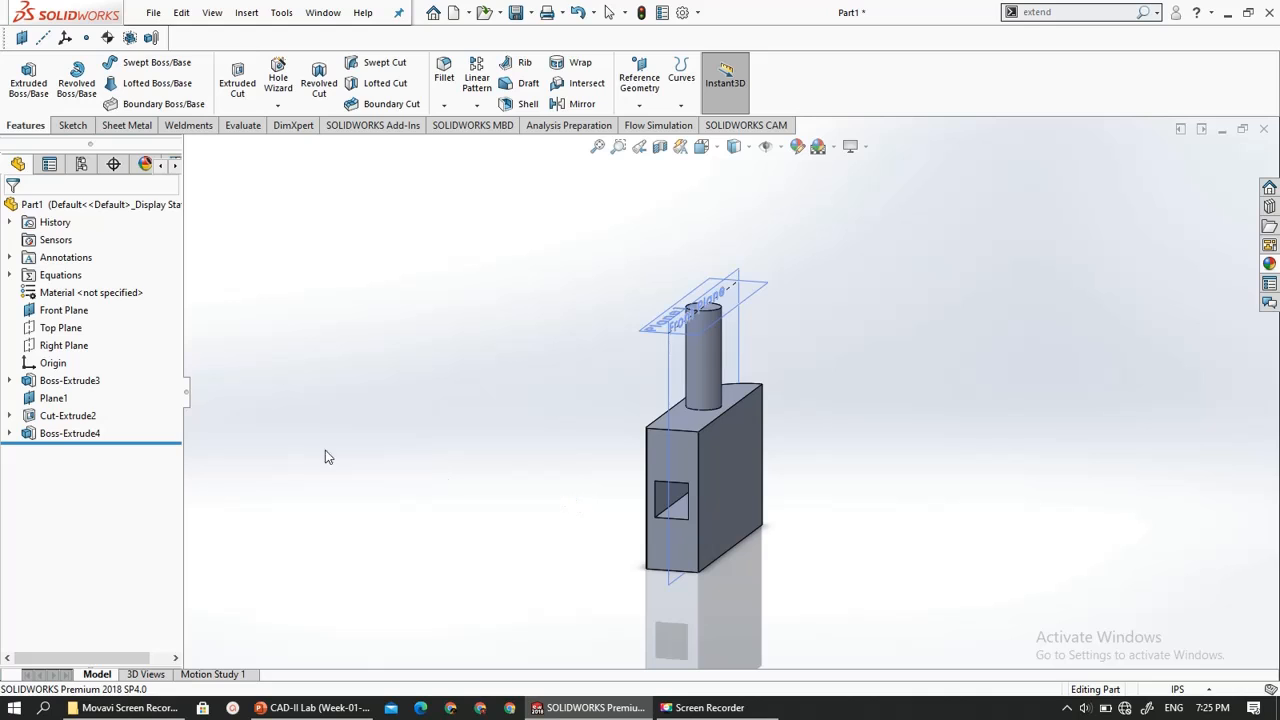
# - Show the Top Plane in the model
pyautogui.click(60, 328)
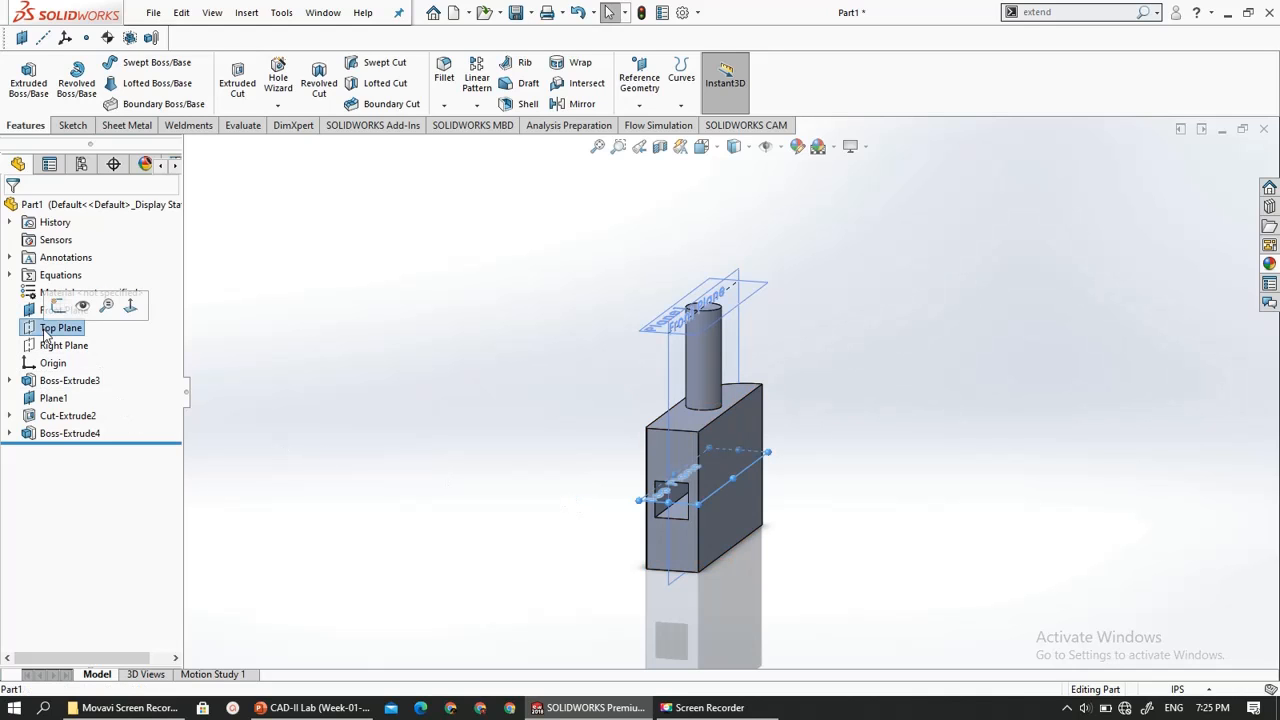
pyautogui.moveTo(200, 443)
pyautogui.mouseDown(button='middle')
pyautogui.moveTo(253, 463)
pyautogui.moveTo(218, 428)
pyautogui.mouseUp(button='middle')
pyautogui.rightClick(64, 333)
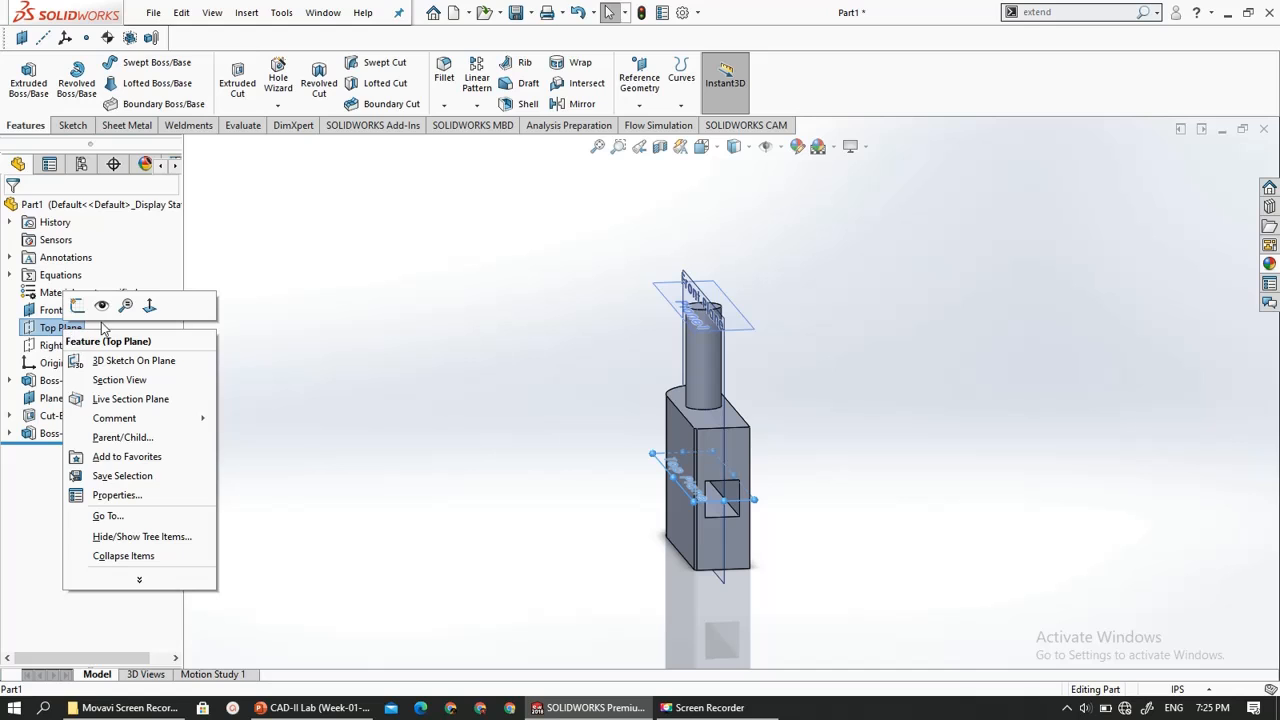
pyautogui.click(107, 308)
pyautogui.scroll(-2, 653, 525)
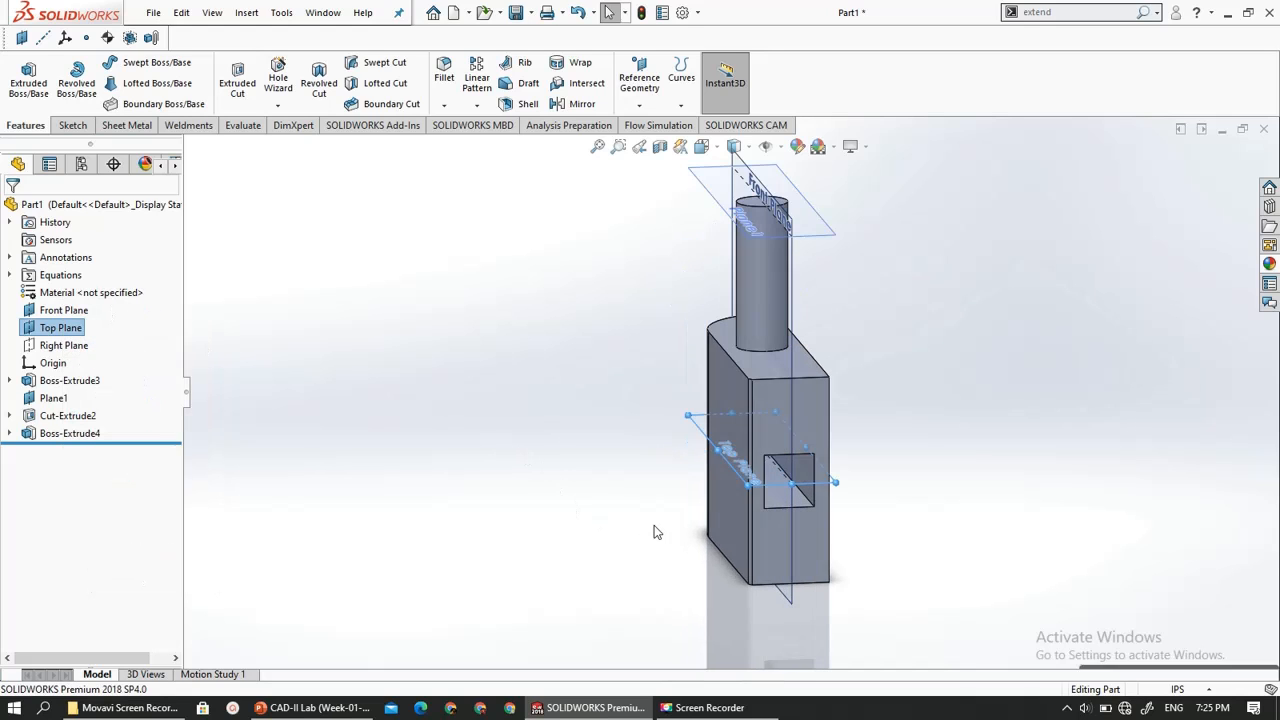
pyautogui.click(655, 523)
# - Start a reference axis and try the intersection of one side face and the lower inner face of the rectangular cut
pyautogui.moveTo(609, 513); pyautogui.dragTo(643, 502, button='middle')
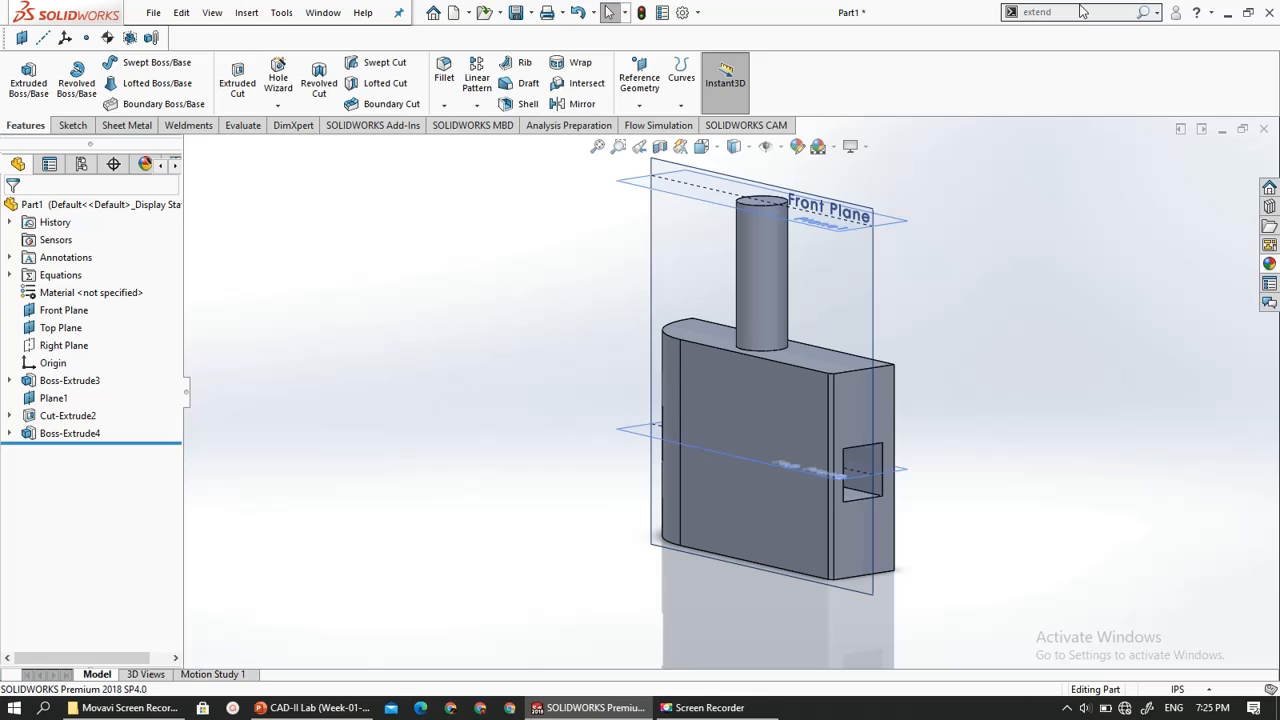
pyautogui.click(637, 100)
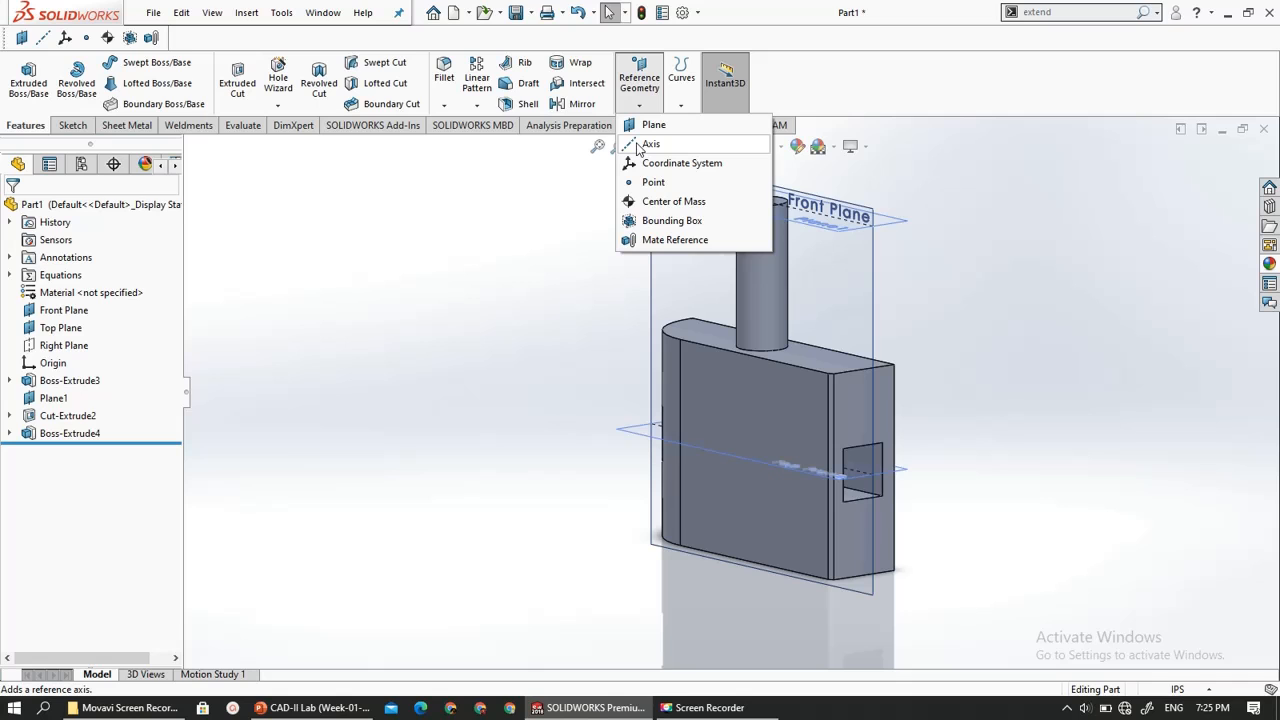
pyautogui.click(650, 144)
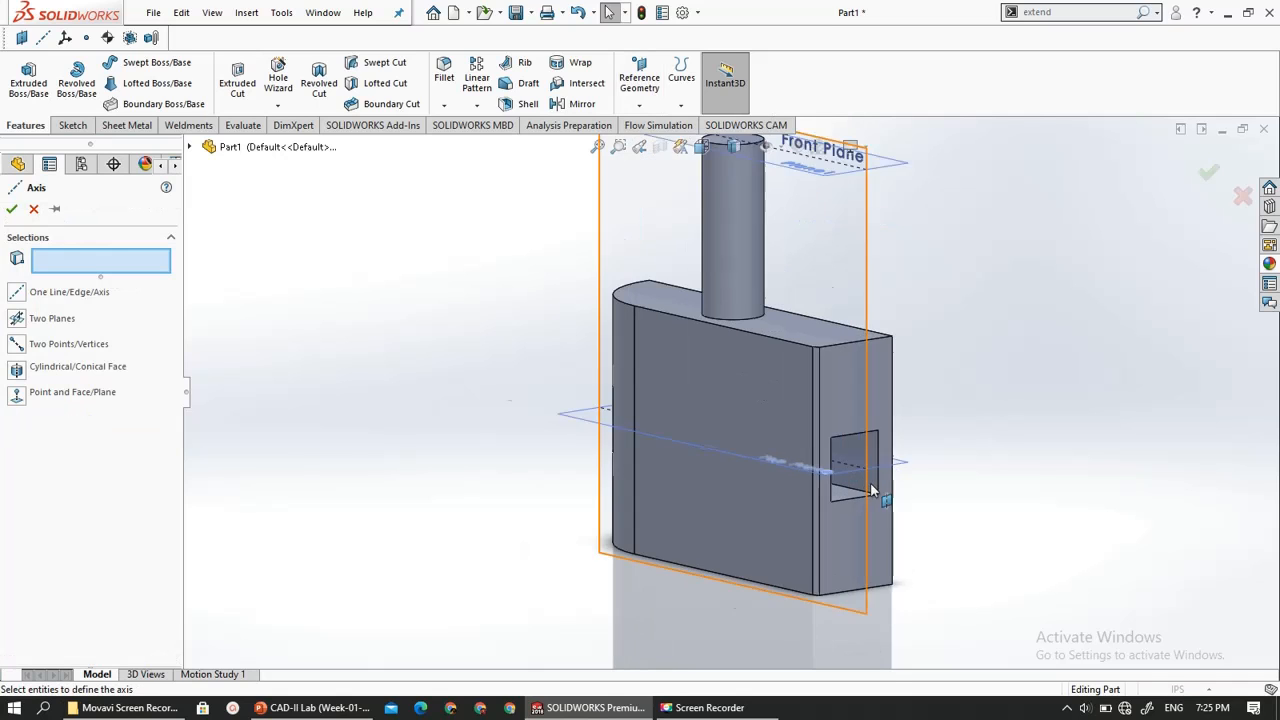
pyautogui.moveTo(920, 488); pyautogui.dragTo(872, 478, button='middle')
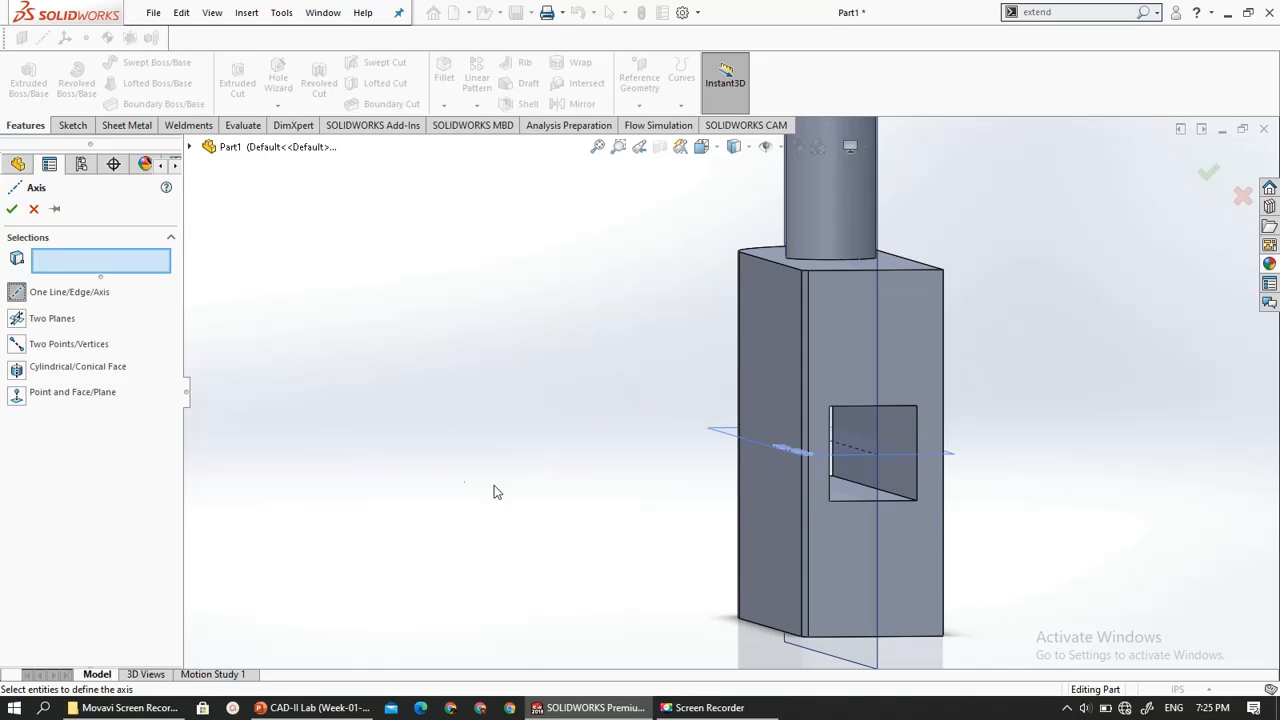
pyautogui.click(897, 461)
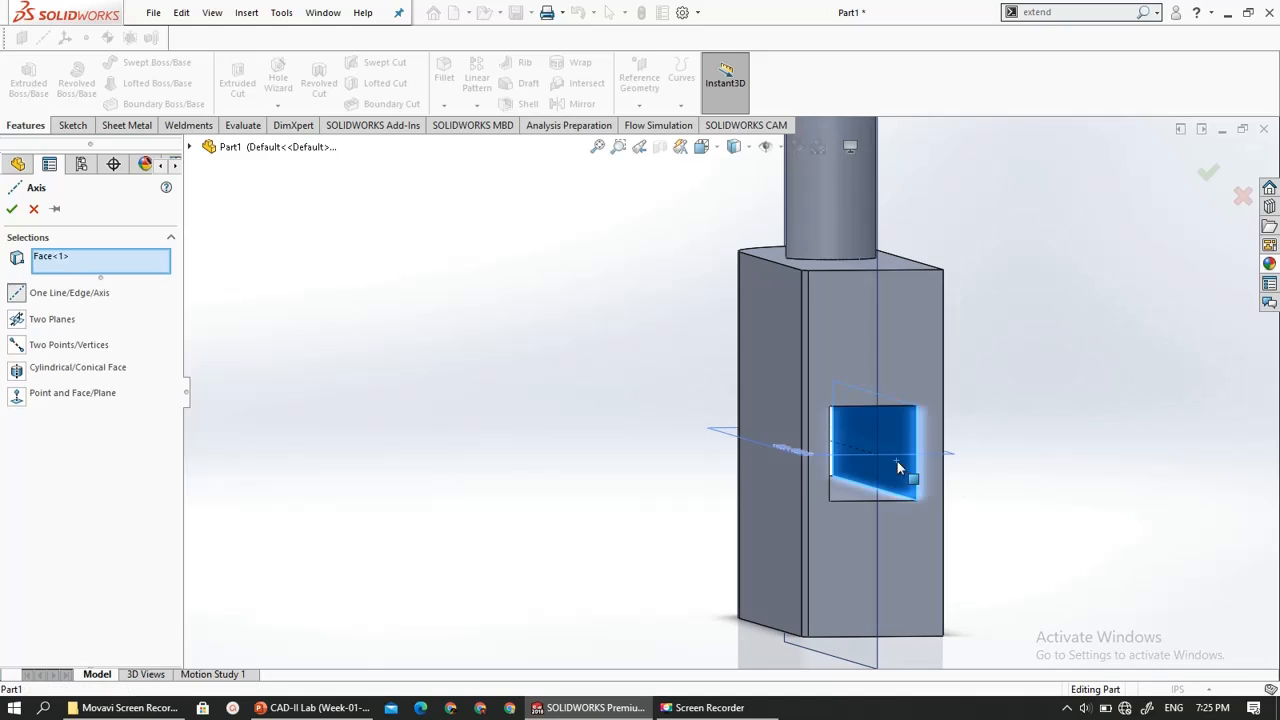
pyautogui.scroll(-5, 940, 517)
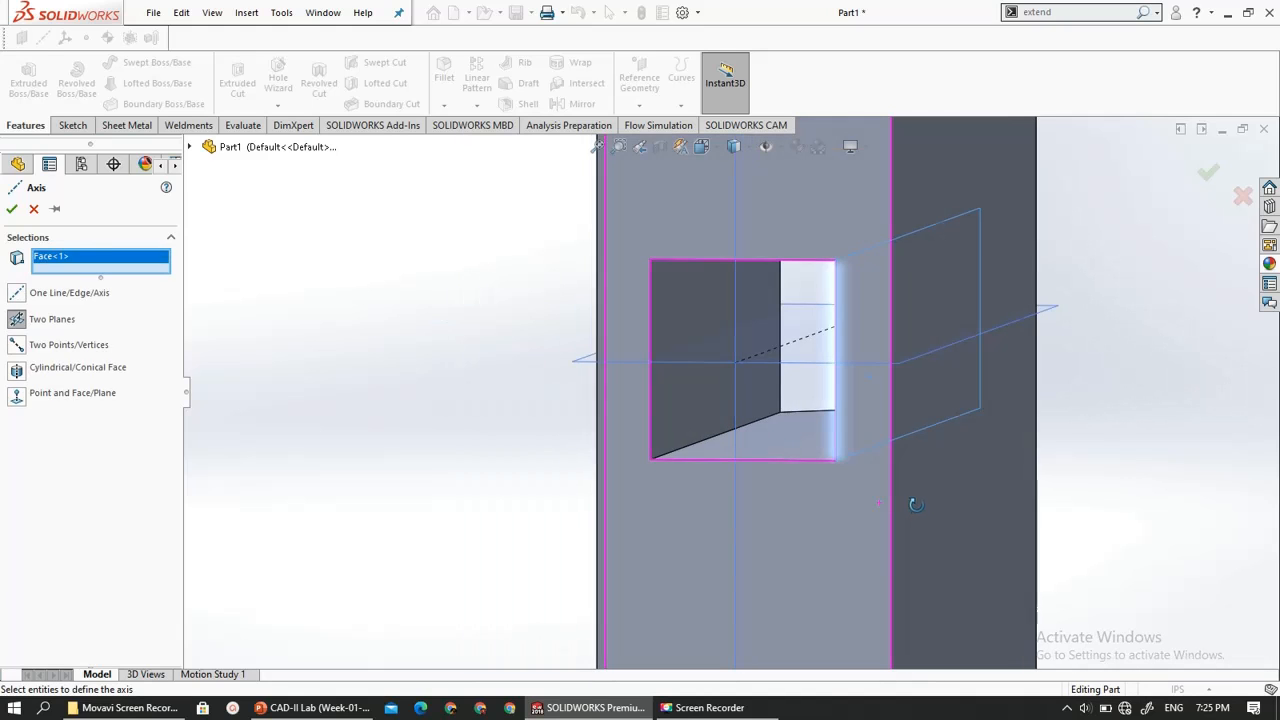
pyautogui.click(767, 437)
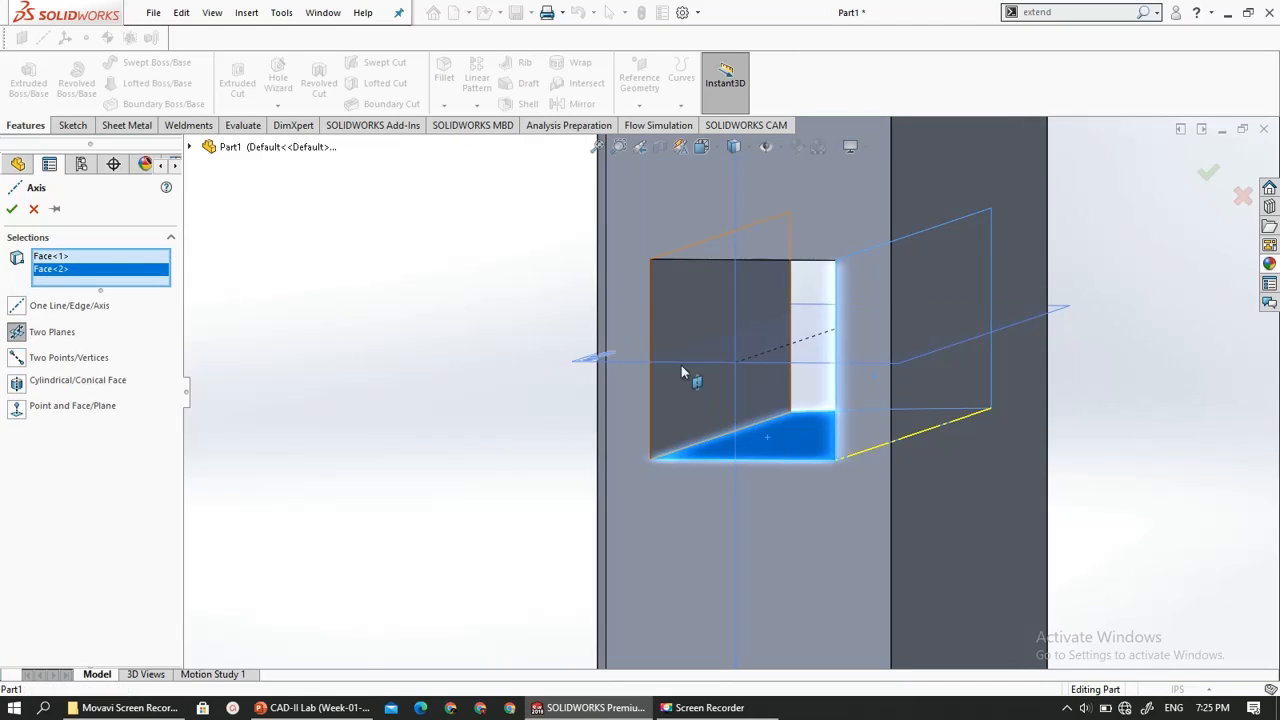
# - Create the reference axis where the rectangular cut's opposite side face meets its upper inner face
pyautogui.click(673, 323)
pyautogui.moveTo(689, 337); pyautogui.dragTo(719, 272, button='middle')
pyautogui.click(743, 256)
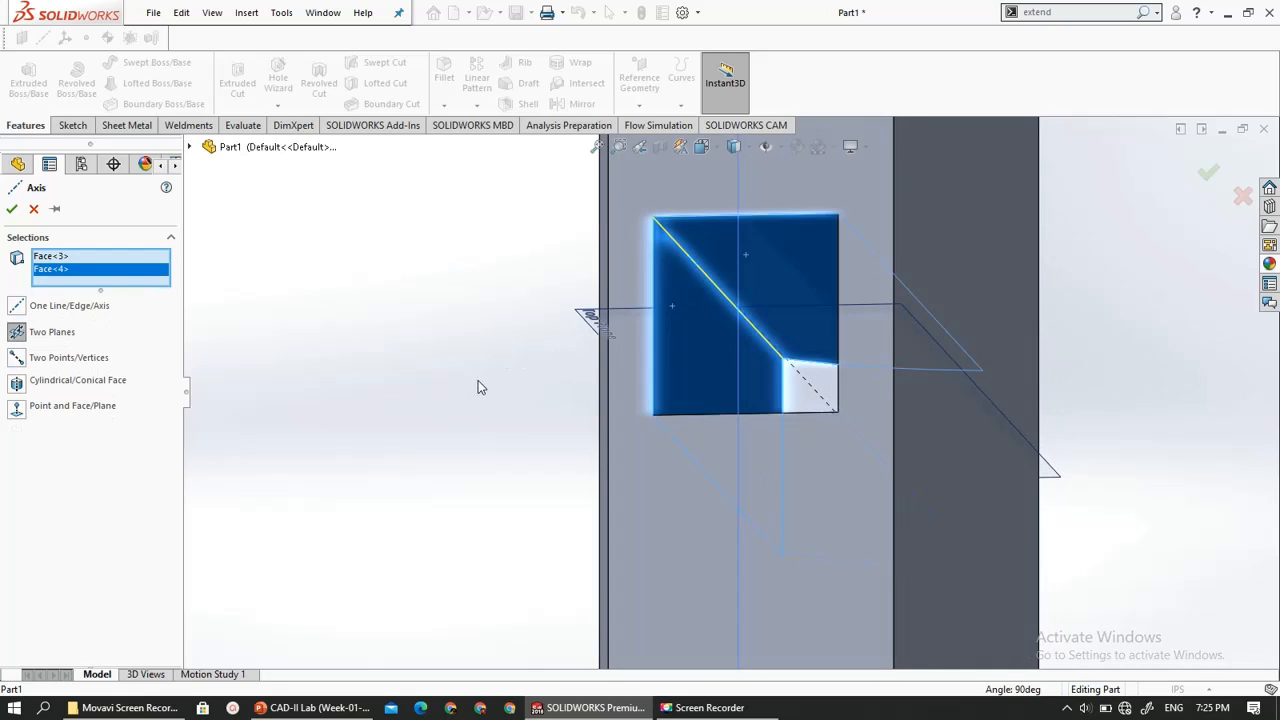
pyautogui.moveTo(478, 380)
pyautogui.mouseDown(button='middle')
pyautogui.moveTo(498, 393)
pyautogui.moveTo(476, 398)
pyautogui.mouseUp(button='middle')
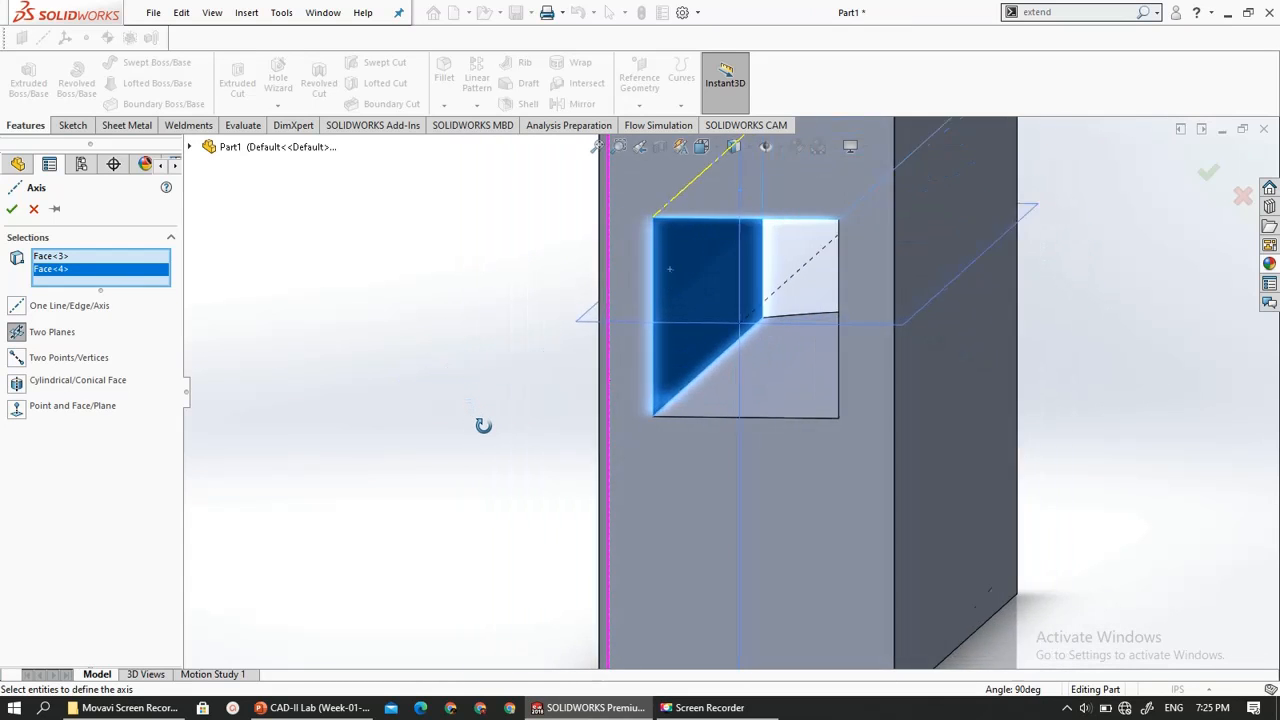
pyautogui.click(12, 209)
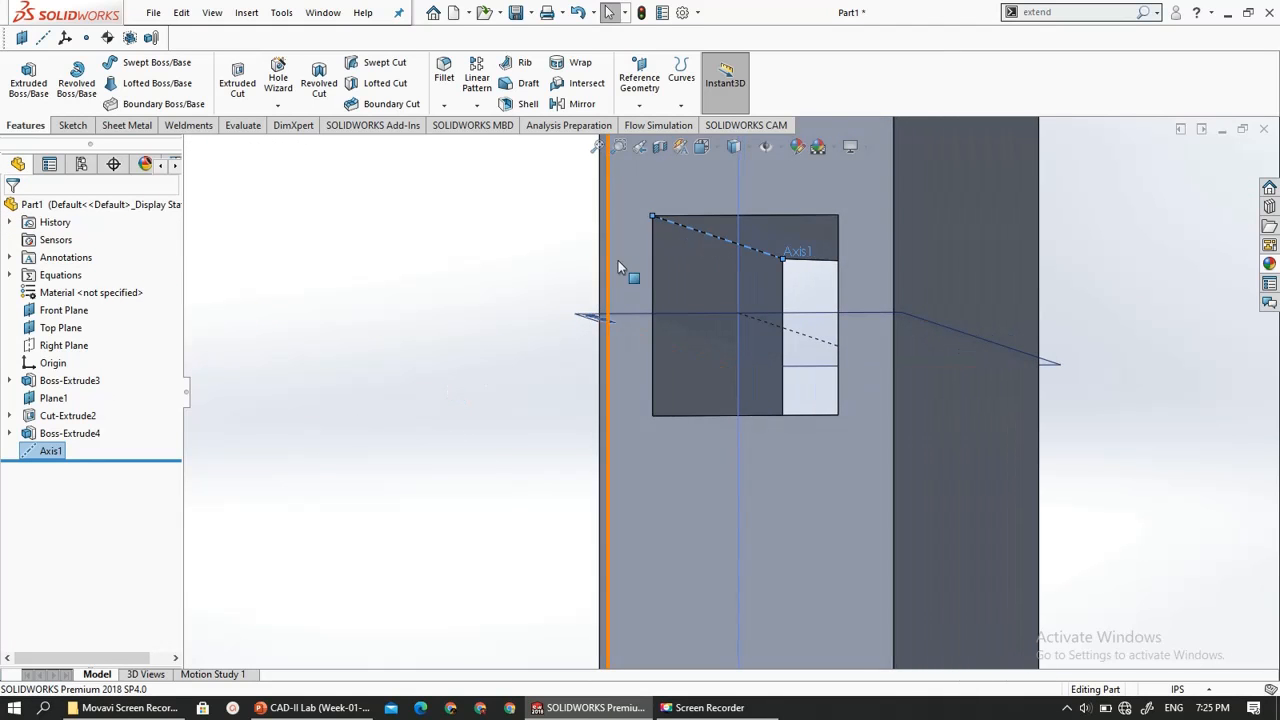
# - Create a reference plane midway between the Front Plane and the Top Plane, using them as first and second references
pyautogui.scroll(2, 365, 334)
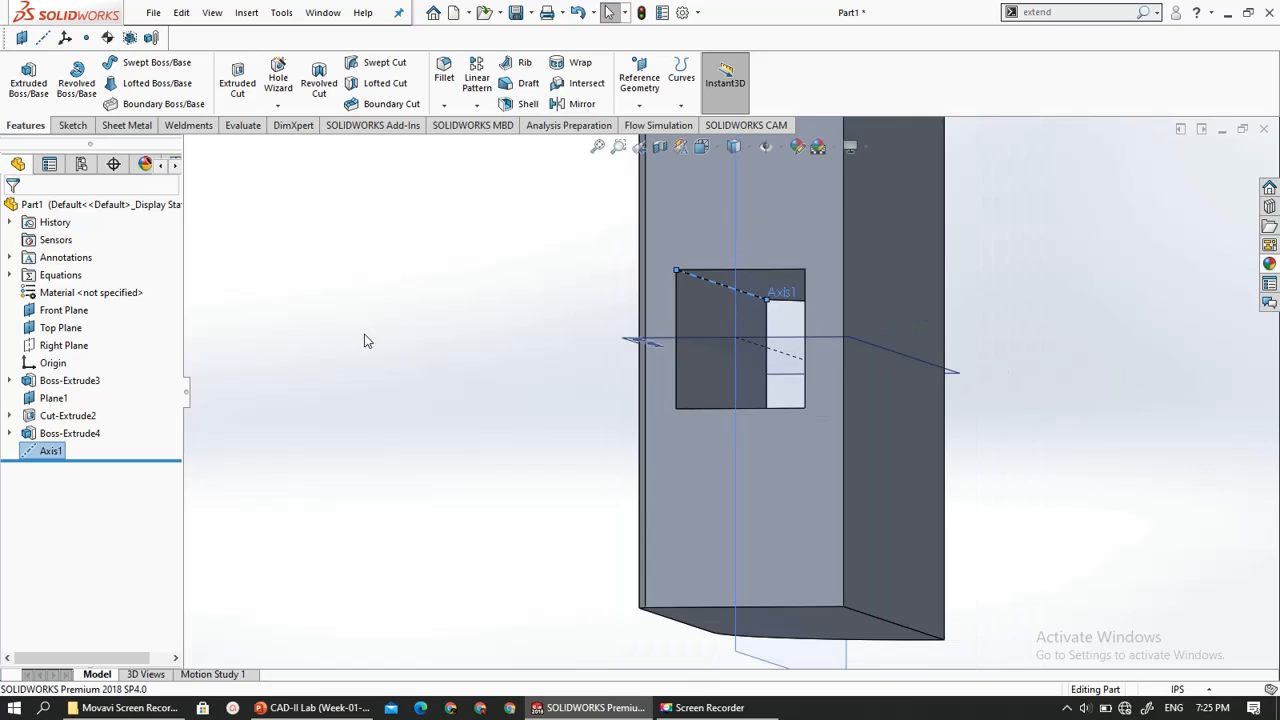
pyautogui.moveTo(367, 341); pyautogui.dragTo(385, 368, button='middle')
pyautogui.click(355, 374)
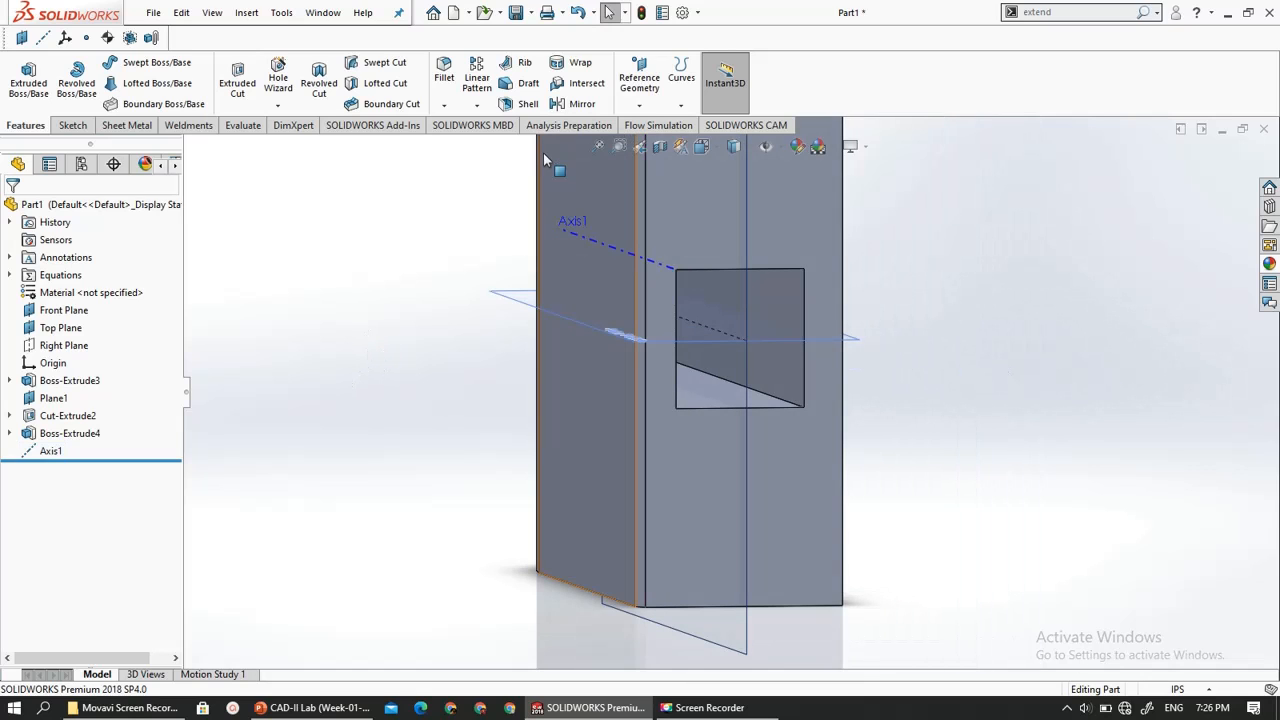
pyautogui.click(633, 88)
pyautogui.click(650, 124)
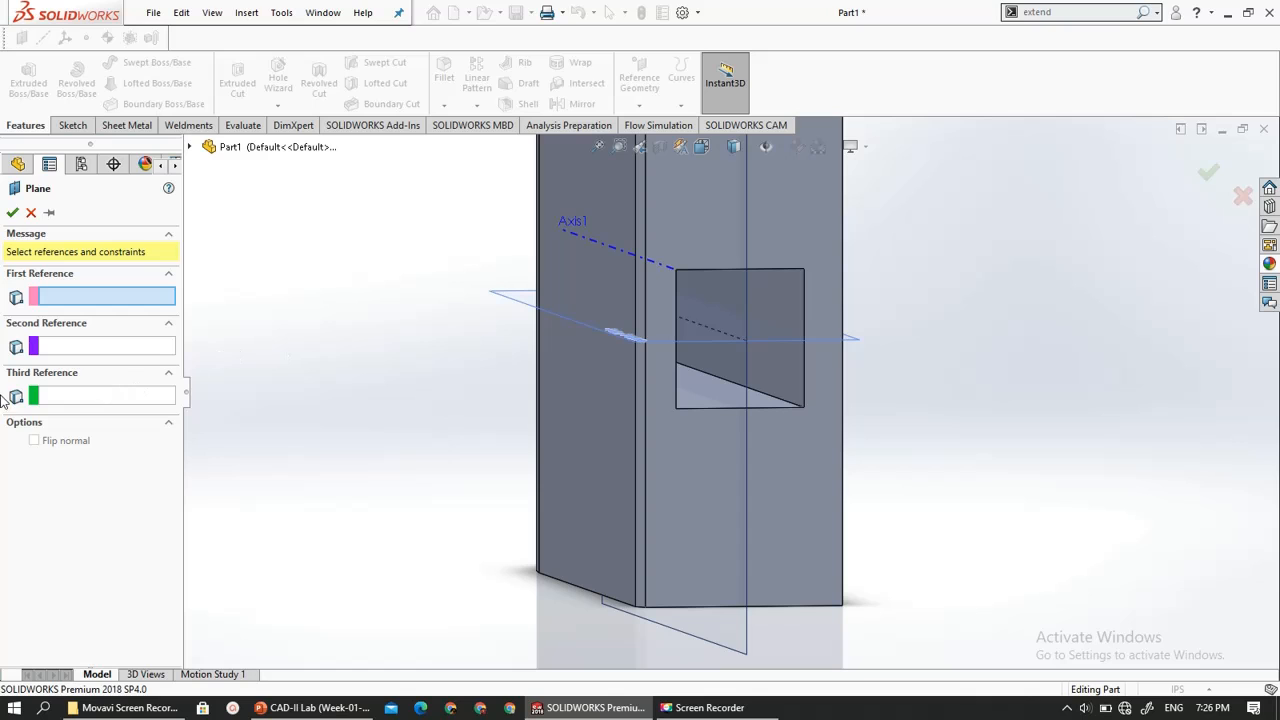
pyautogui.scroll(3, 504, 488)
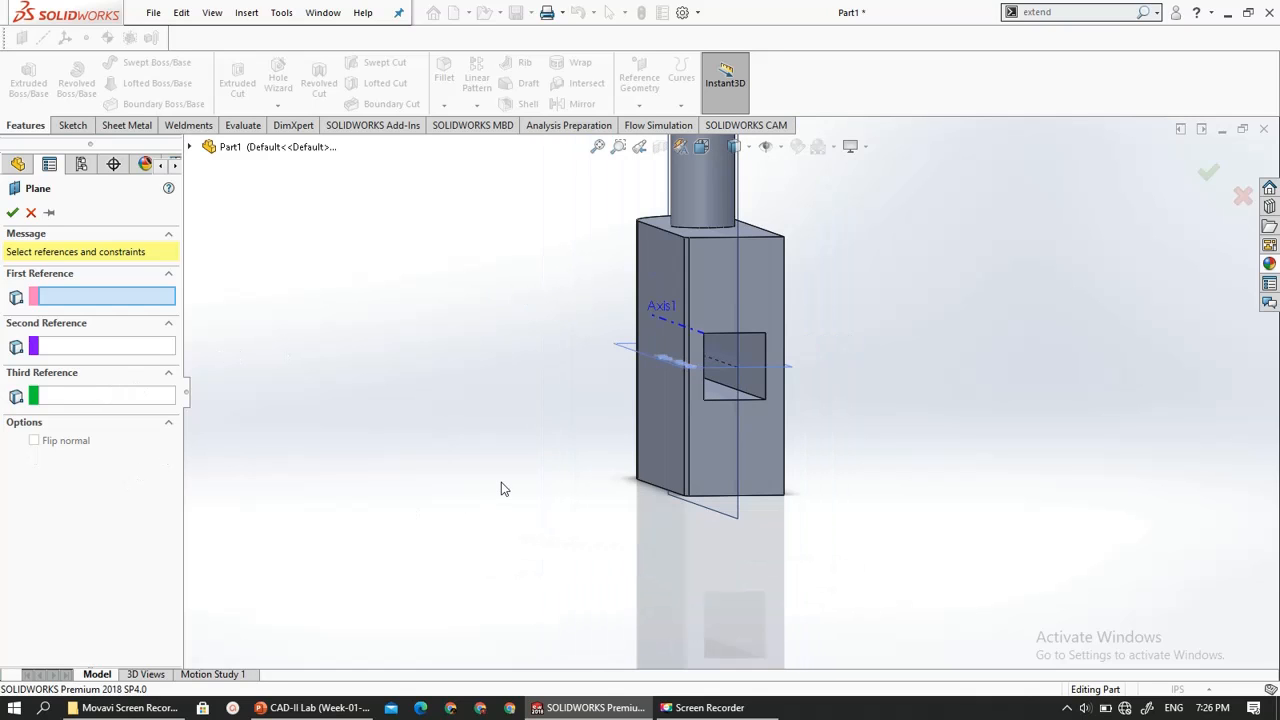
pyautogui.scroll(-1, 490, 390)
pyautogui.moveTo(332, 394); pyautogui.dragTo(376, 389, button='middle')
pyautogui.scroll(5, 372, 428)
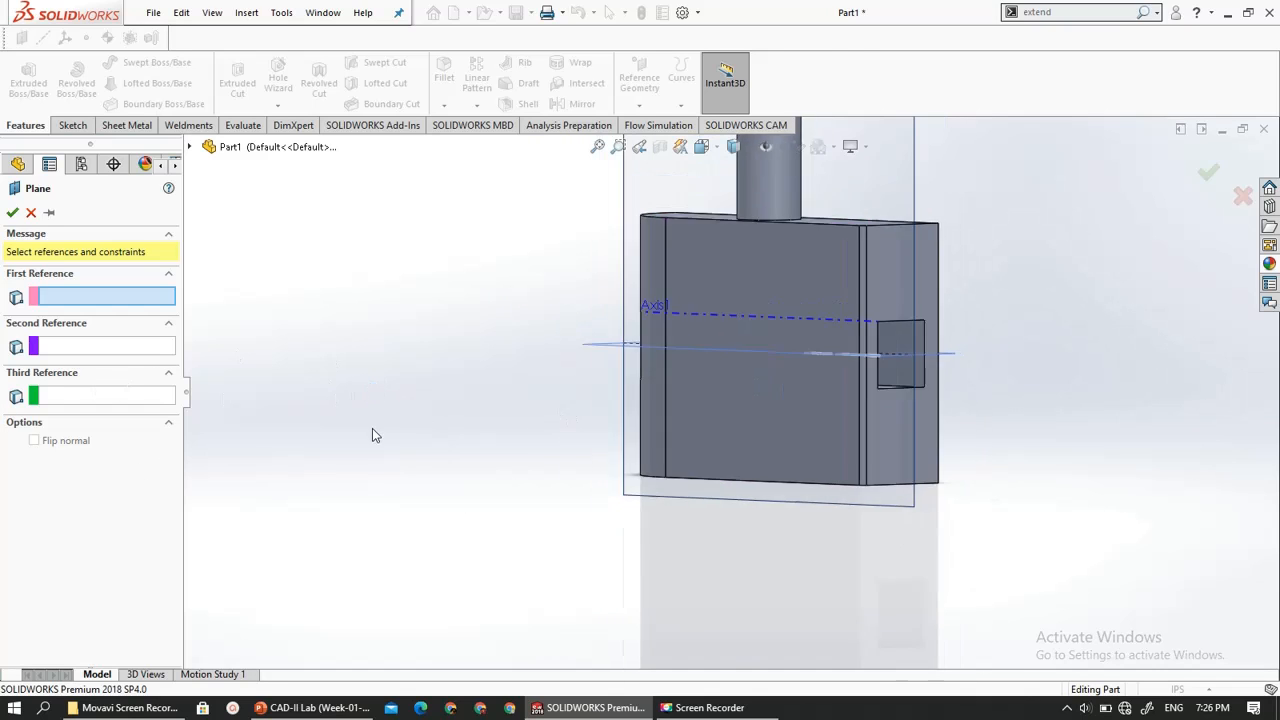
pyautogui.click(808, 257)
pyautogui.moveTo(666, 466); pyautogui.dragTo(641, 416, button='middle')
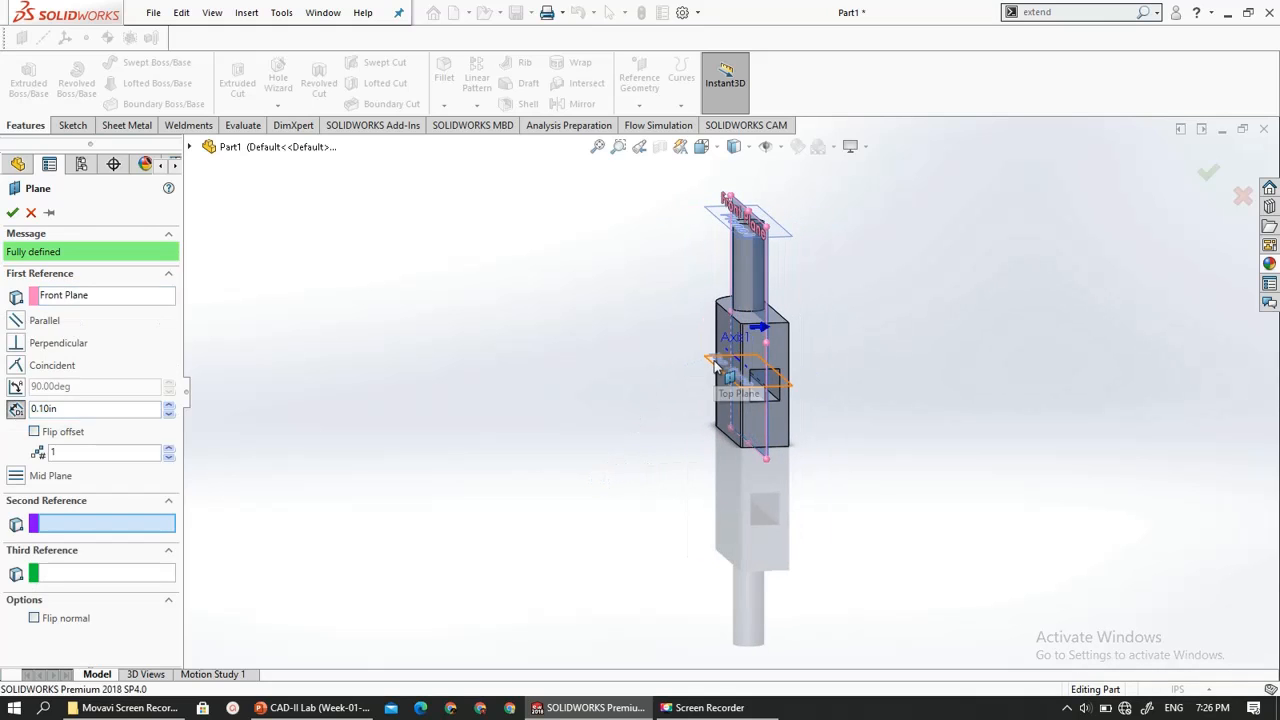
pyautogui.click(715, 368)
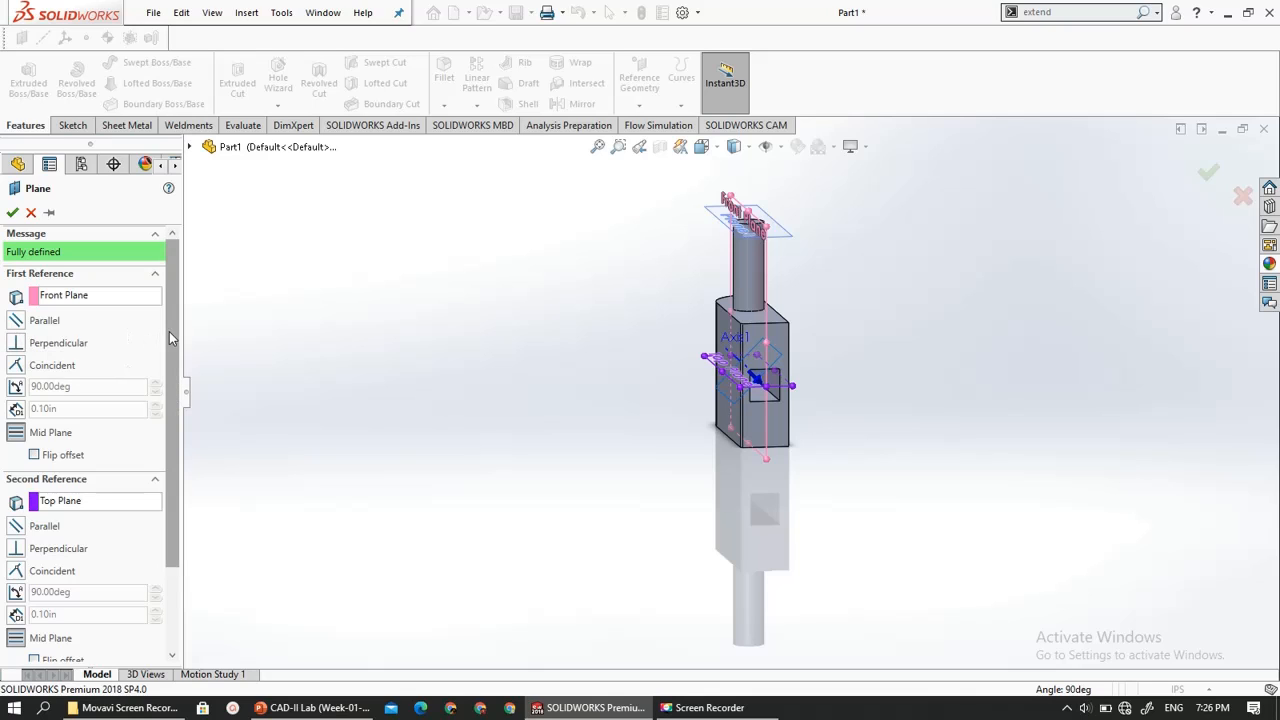
pyautogui.moveTo(169, 331); pyautogui.dragTo(174, 485)
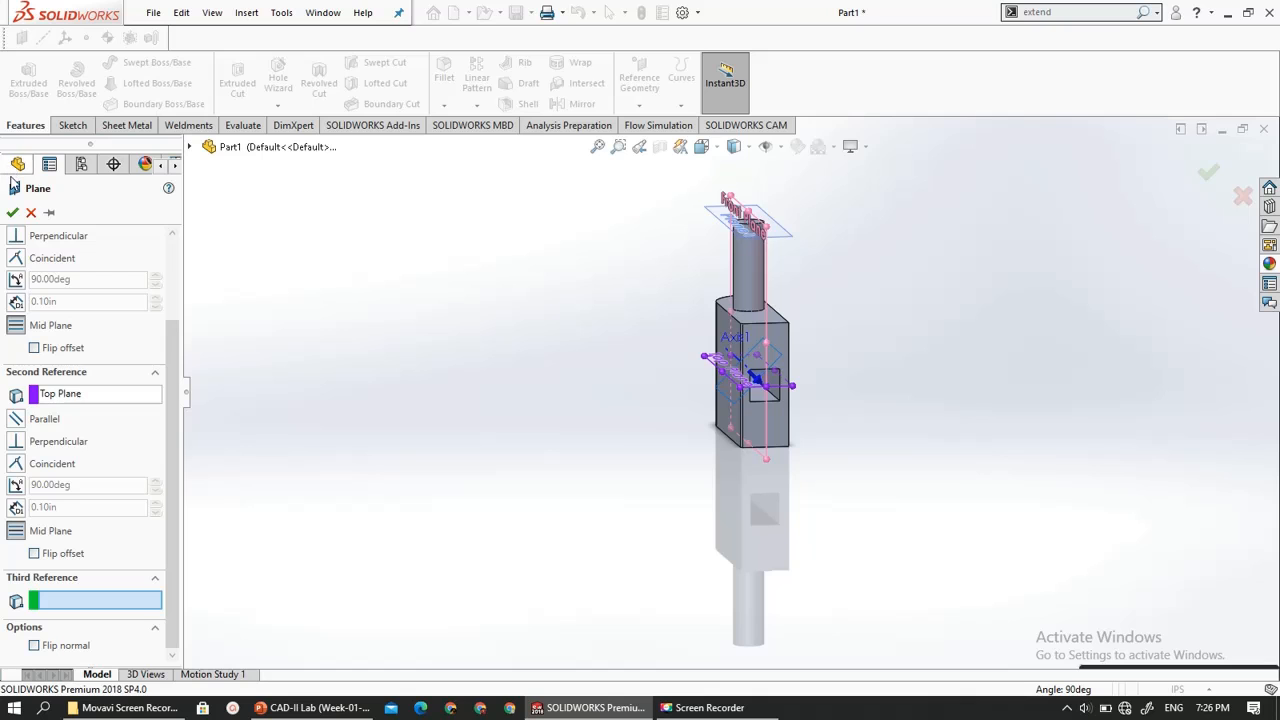
pyautogui.click(12, 212)
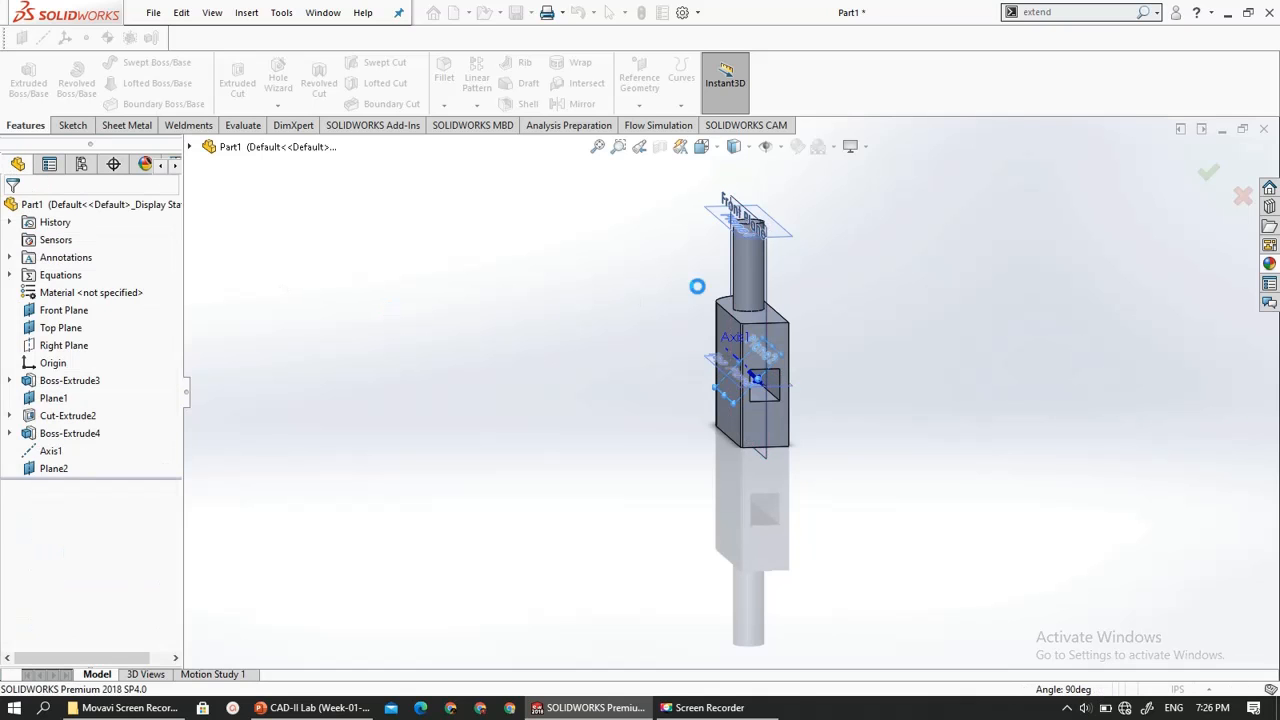
# - Start a sketch on the new angled Plane2 and orient the view normal to it
pyautogui.scroll(-2, 809, 366)
pyautogui.scroll(-6, 655, 374)
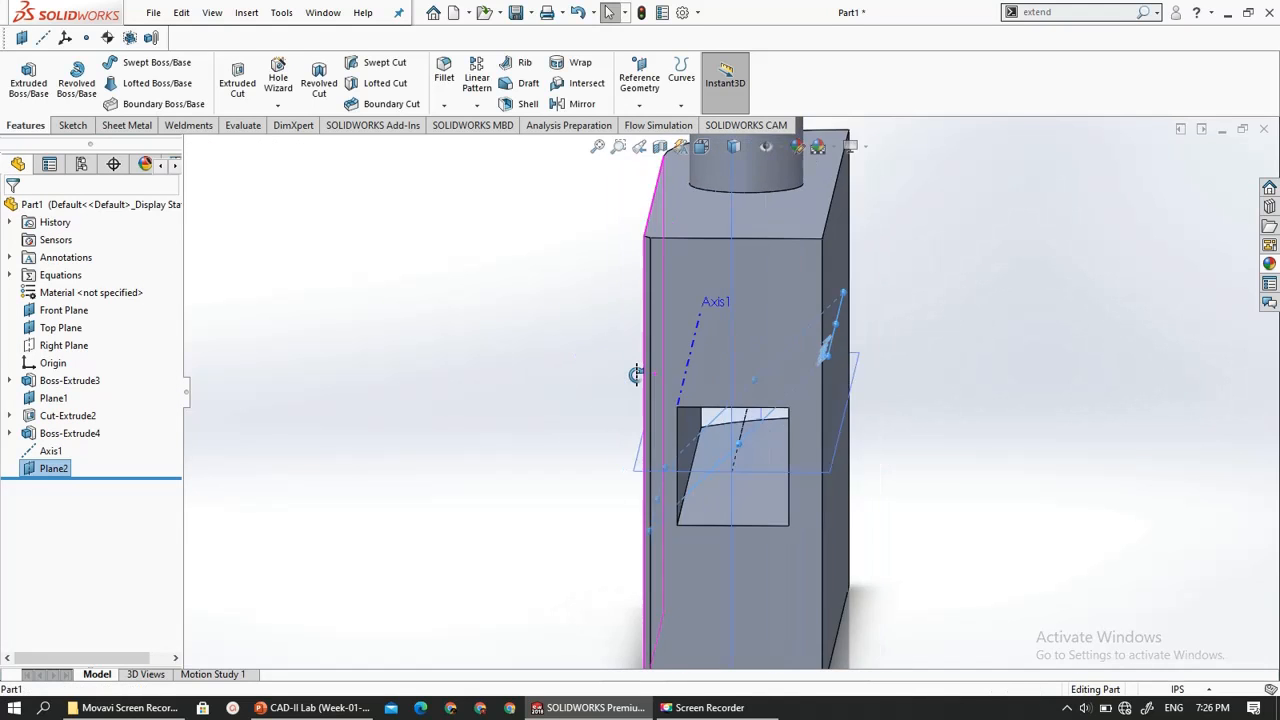
pyautogui.moveTo(656, 378)
pyautogui.mouseDown(button='middle')
pyautogui.moveTo(639, 373)
pyautogui.moveTo(658, 370)
pyautogui.mouseUp(button='middle')
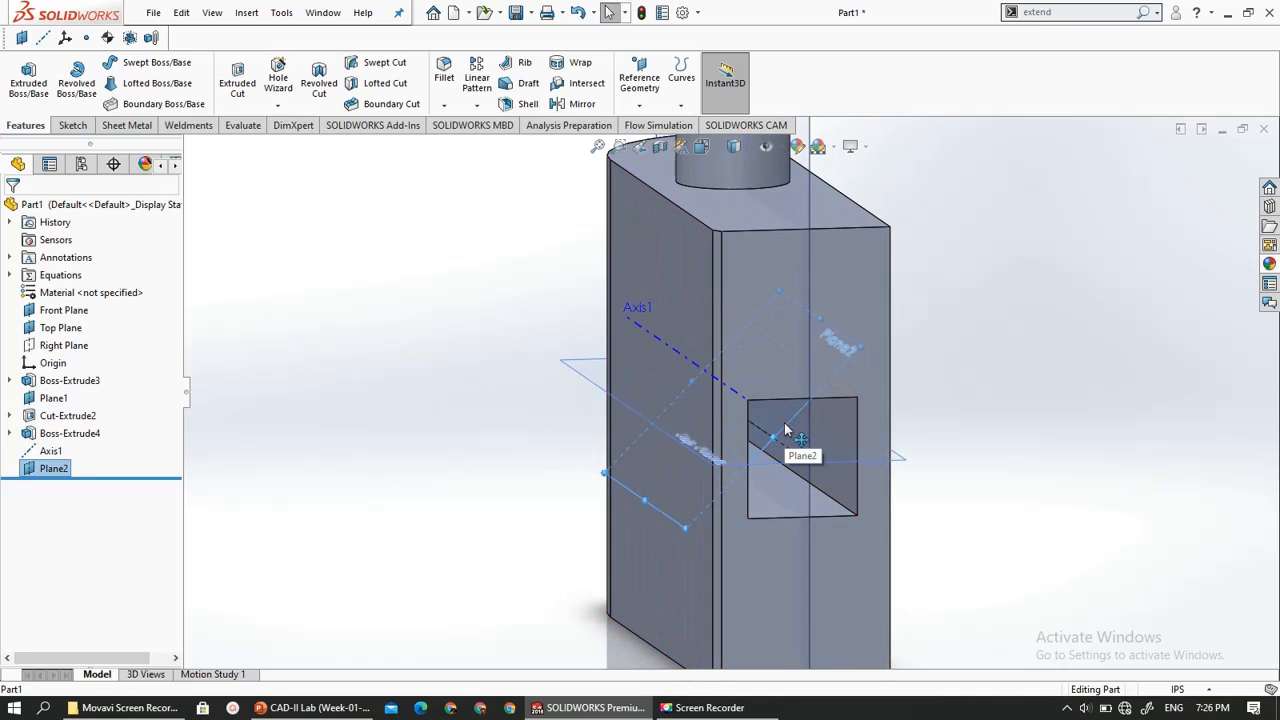
pyautogui.click(785, 430)
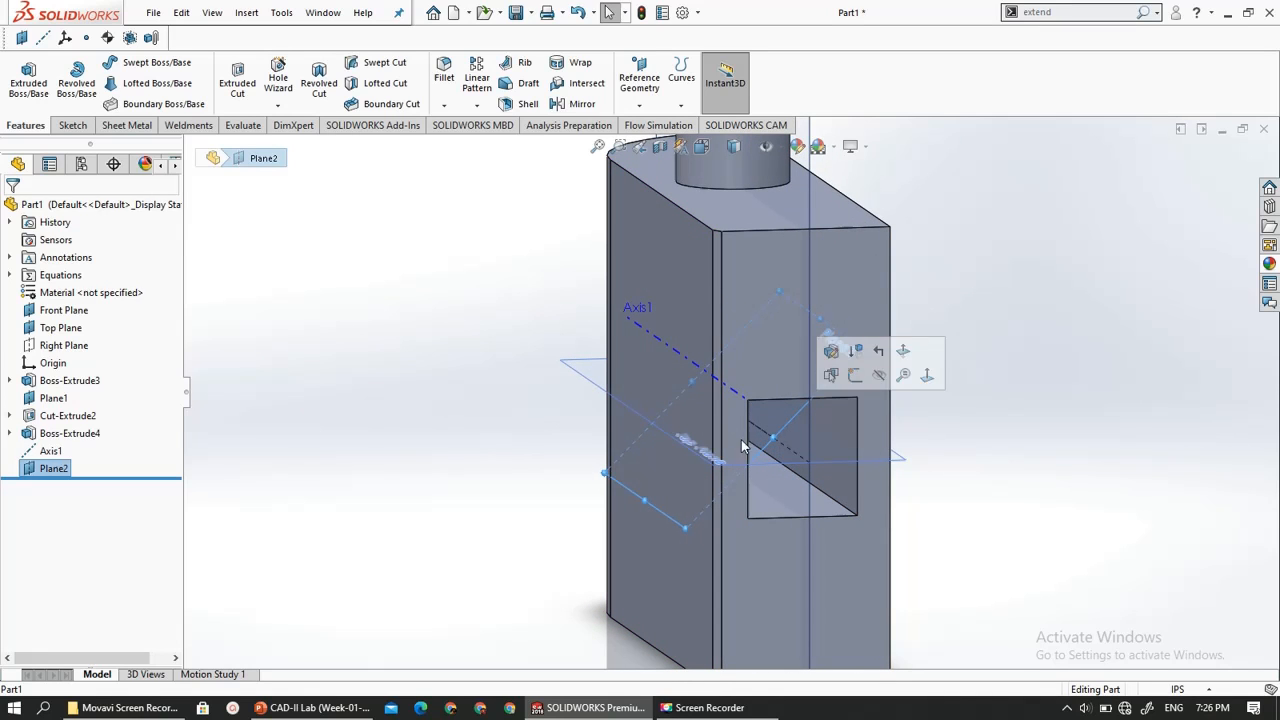
pyautogui.click(72, 124)
pyautogui.click(22, 78)
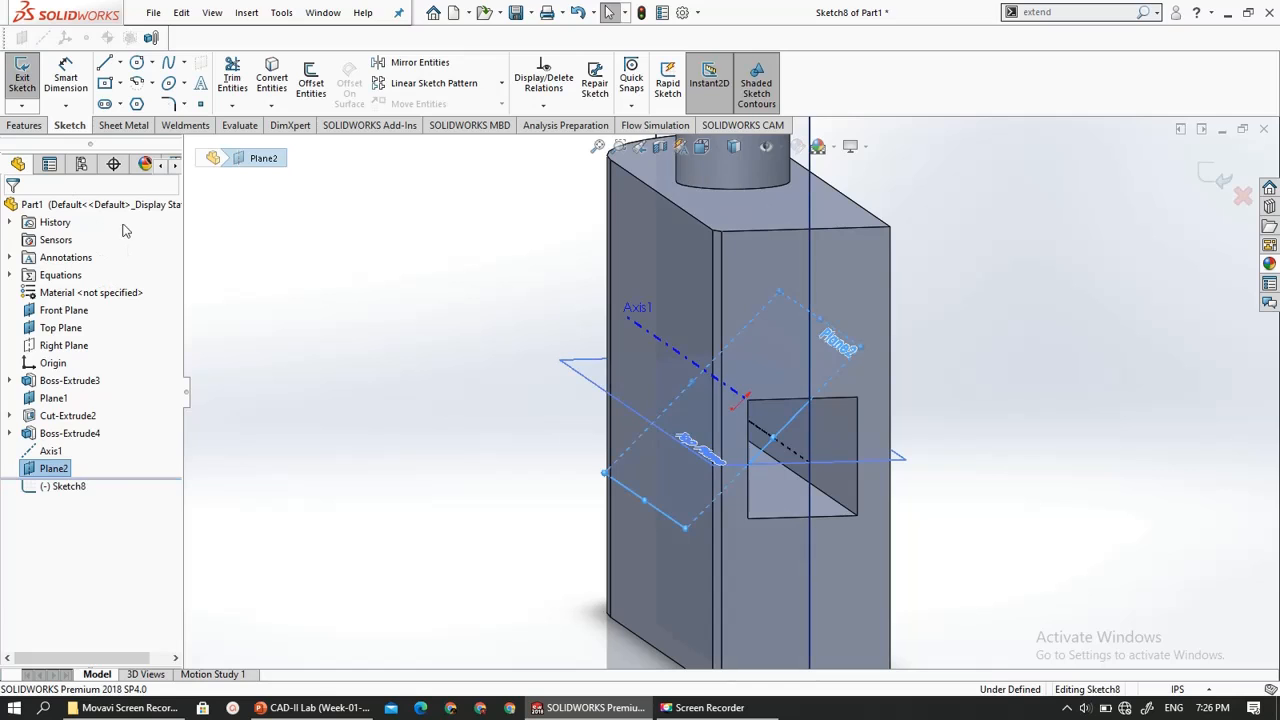
pyautogui.click(55, 470)
pyautogui.click(66, 486)
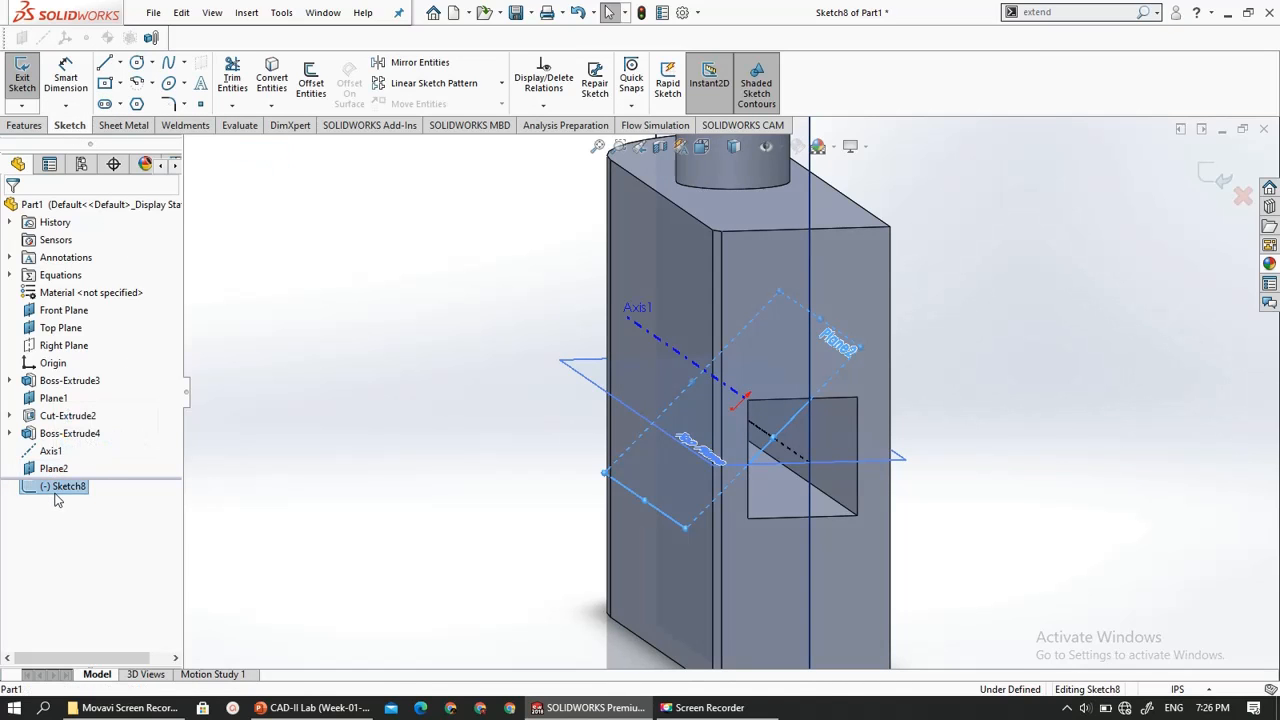
pyautogui.click(95, 470)
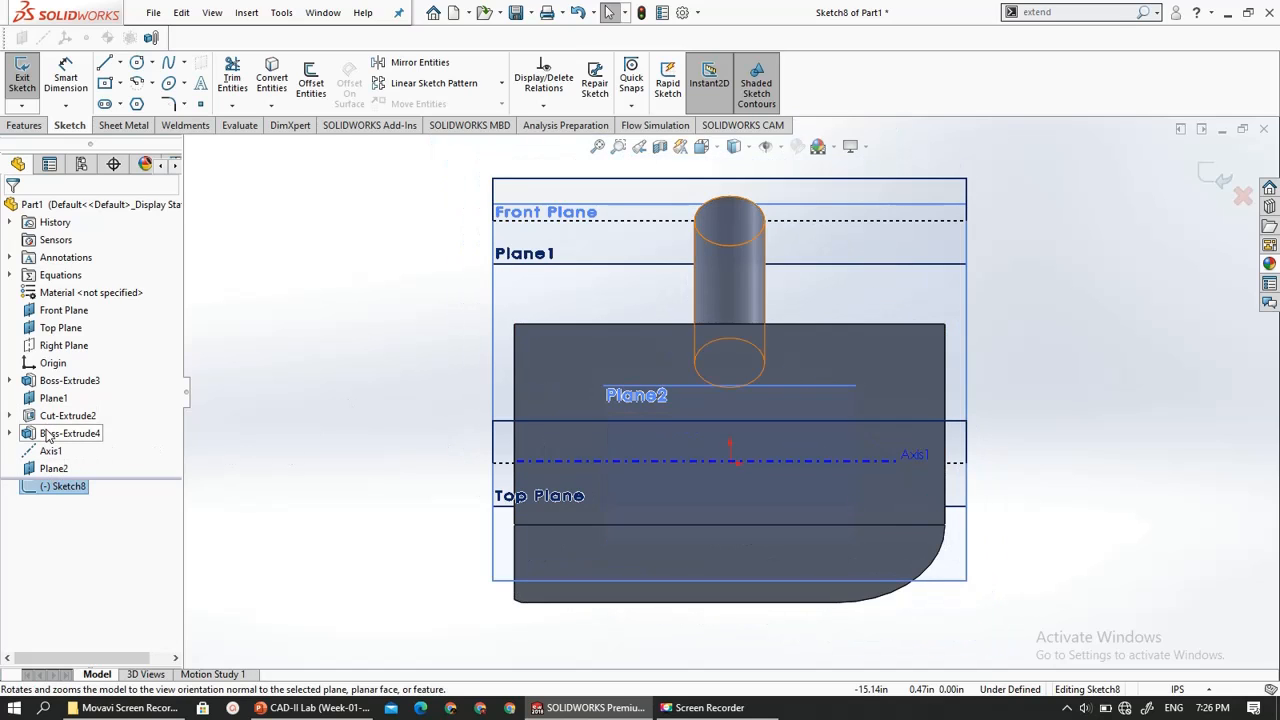
# - Hide the solid body through the block feature Boss-Extrude3
pyautogui.click(46, 434)
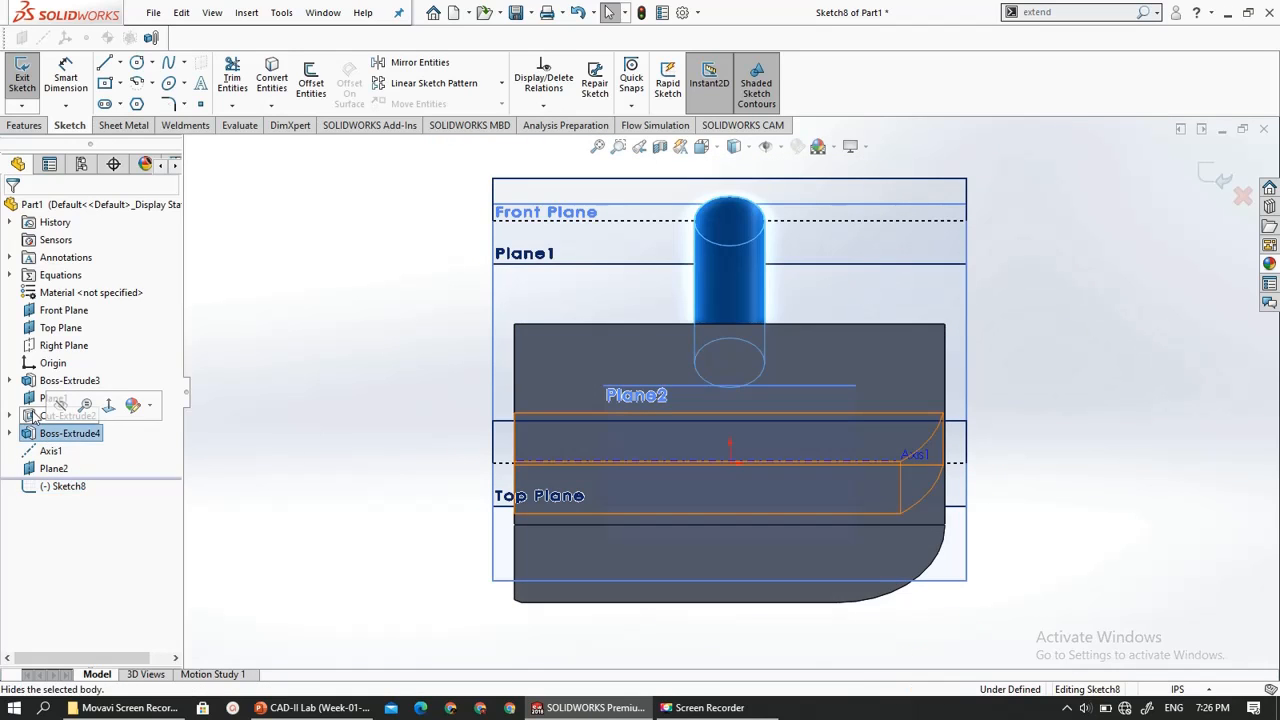
pyautogui.click(30, 416)
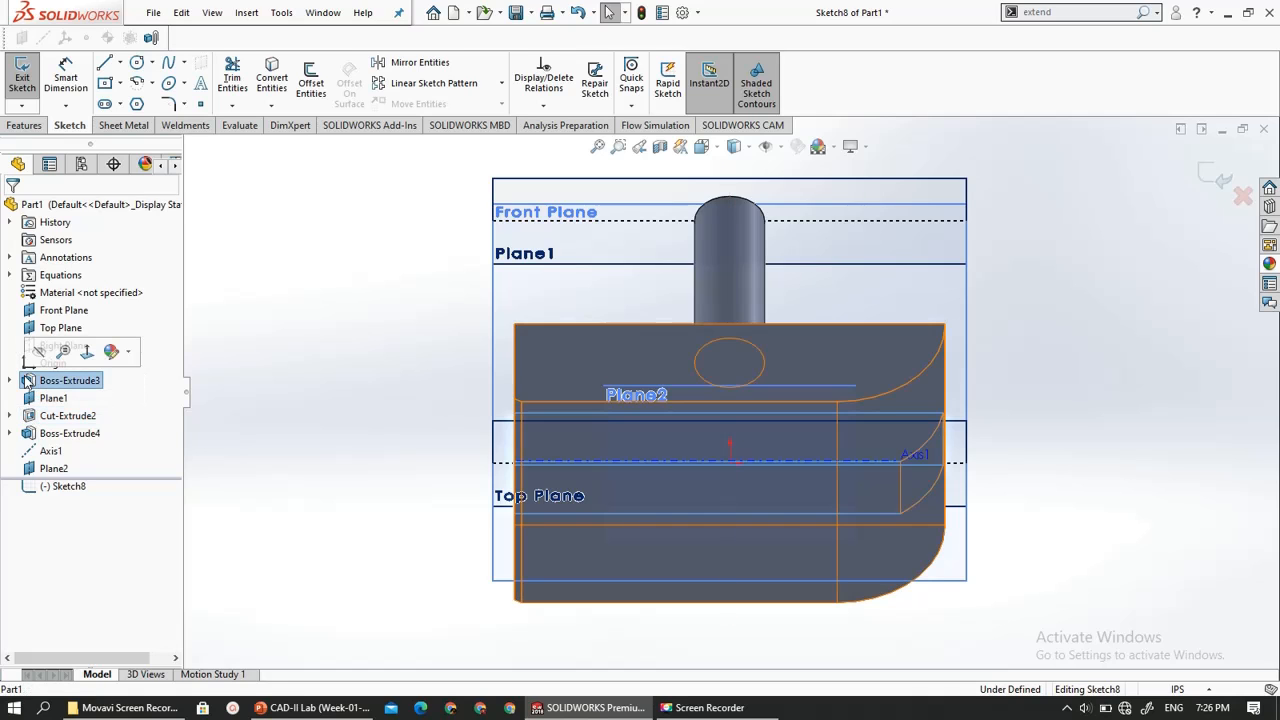
pyautogui.click(35, 381)
pyautogui.click(40, 353)
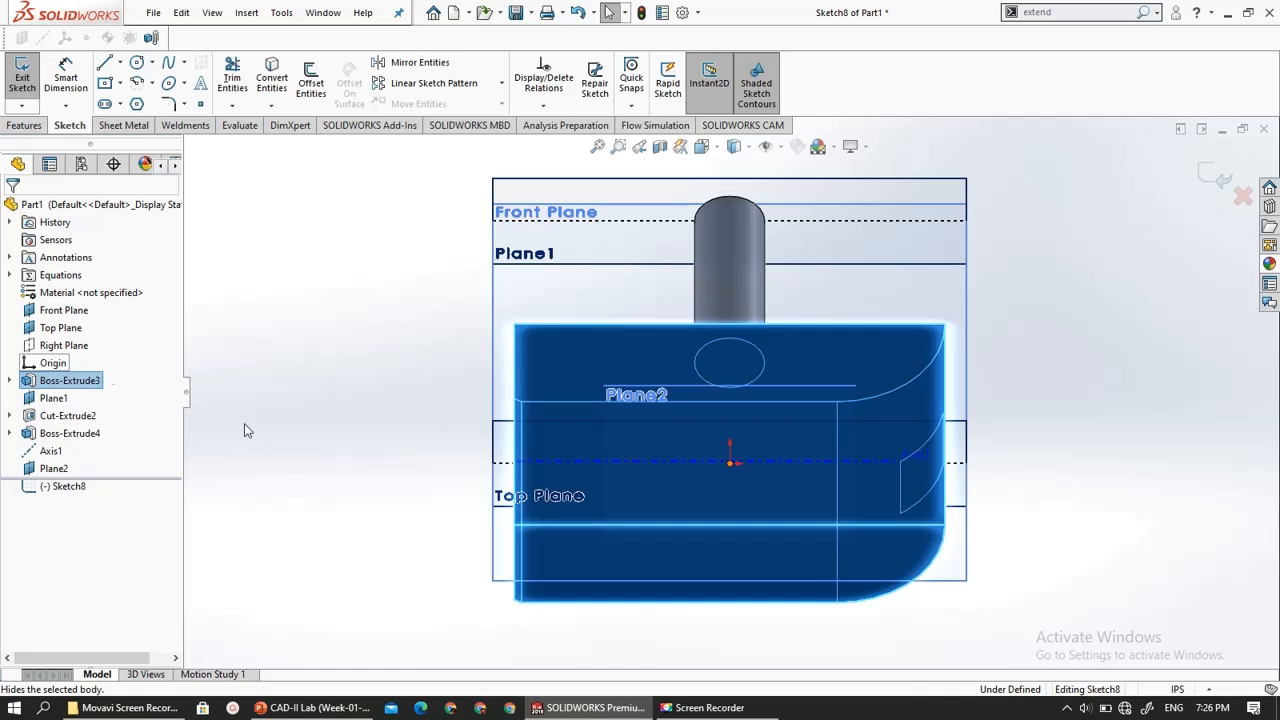
# - Sketch a straight slot from the origin along Axis1, about 1.94 in long between centres and 1.95 in wide, and close the sketch
pyautogui.scroll(-3, 597, 533)
pyautogui.scroll(3, 597, 533)
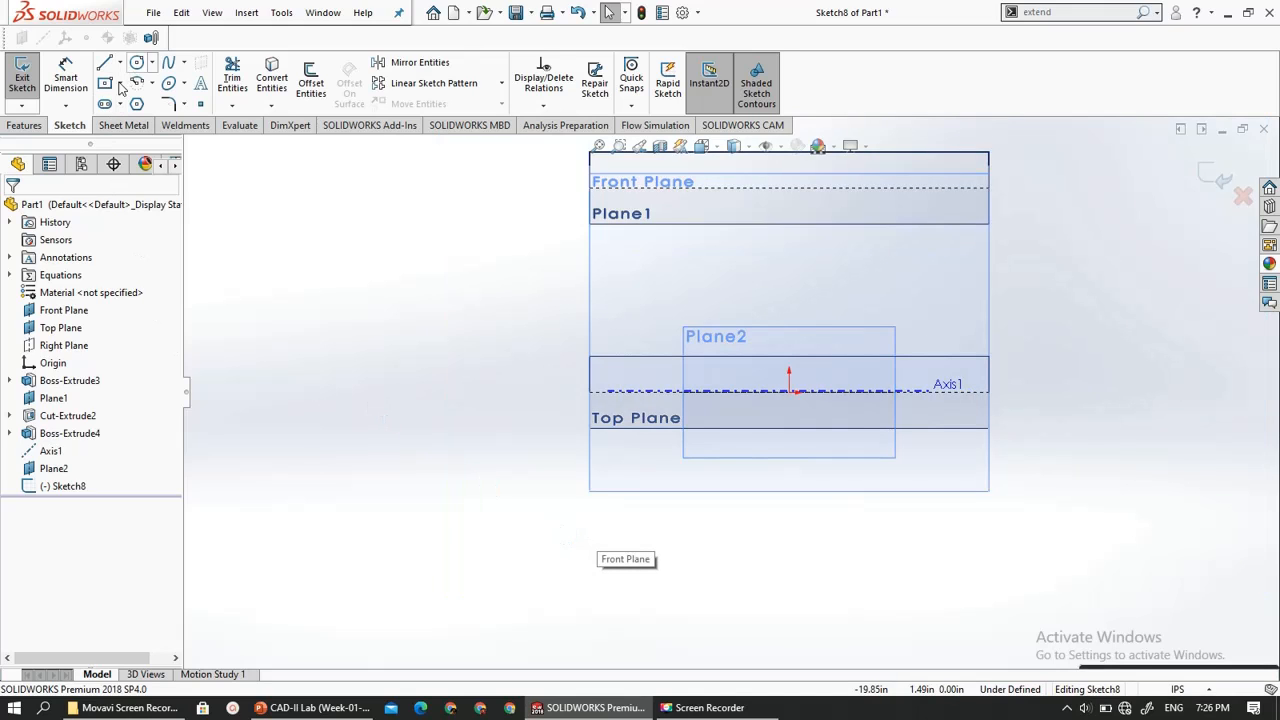
pyautogui.click(792, 391)
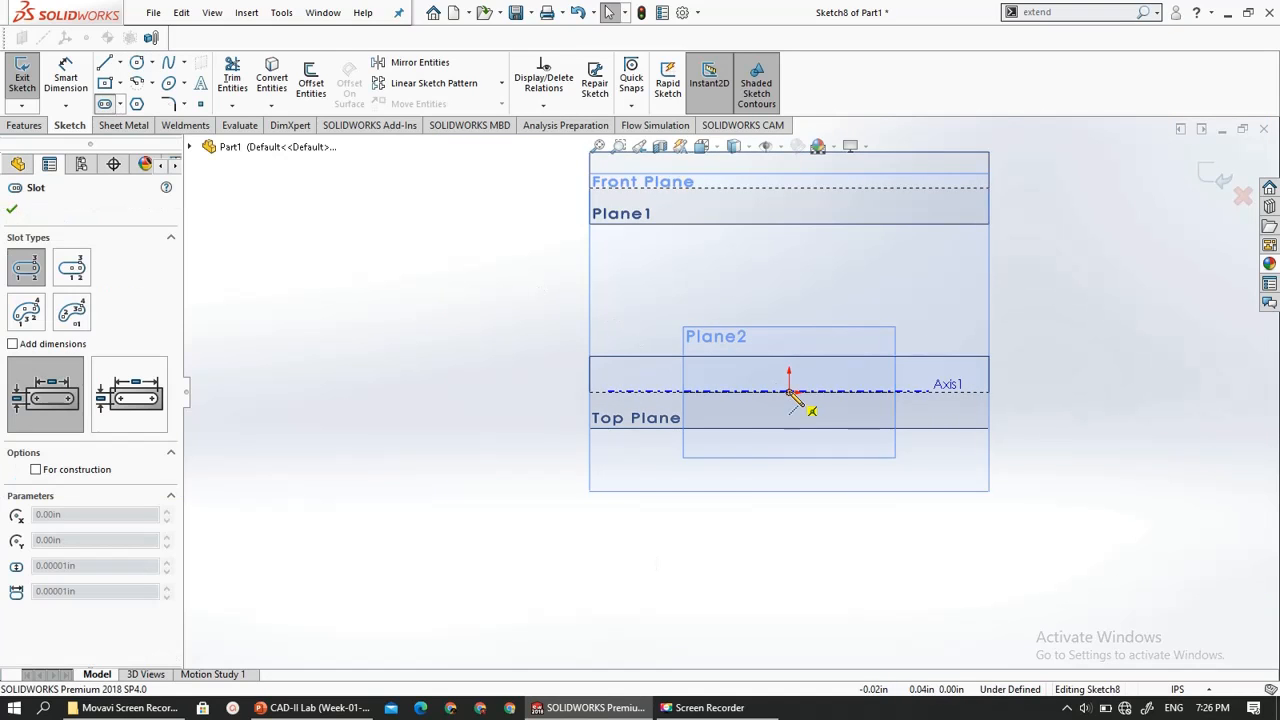
pyautogui.click(848, 391)
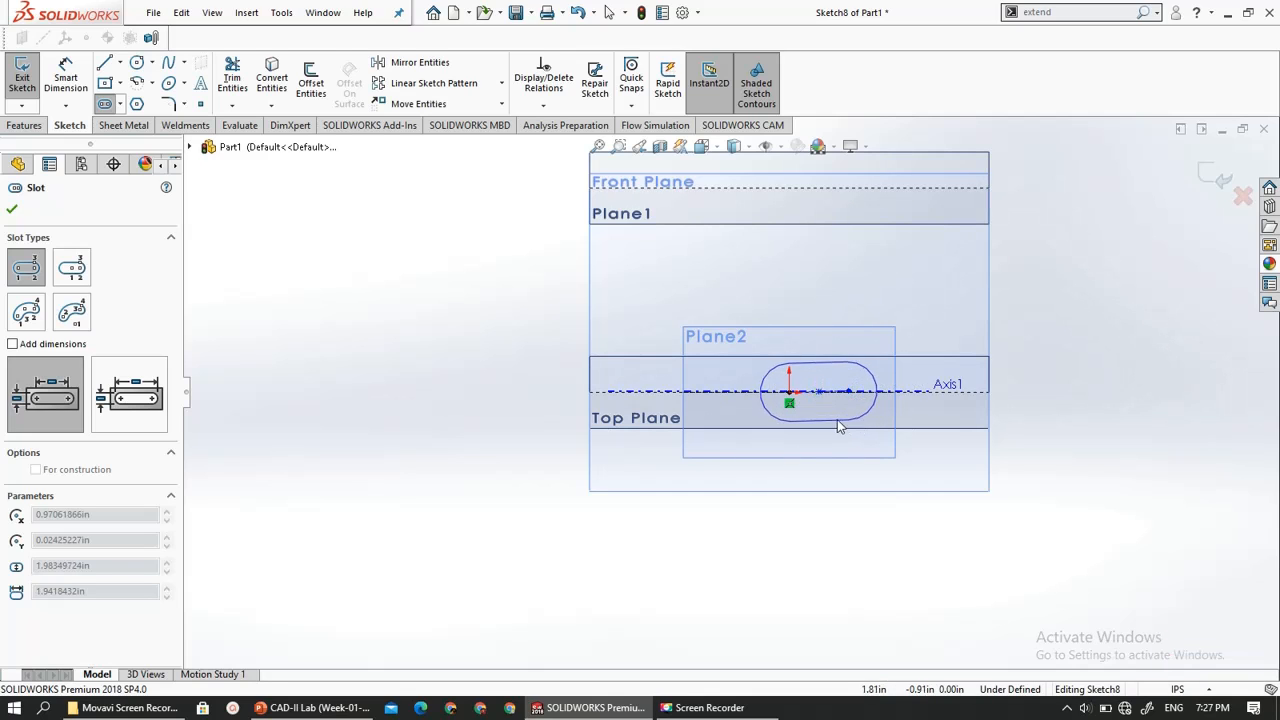
pyautogui.click(824, 421)
pyautogui.click(826, 420)
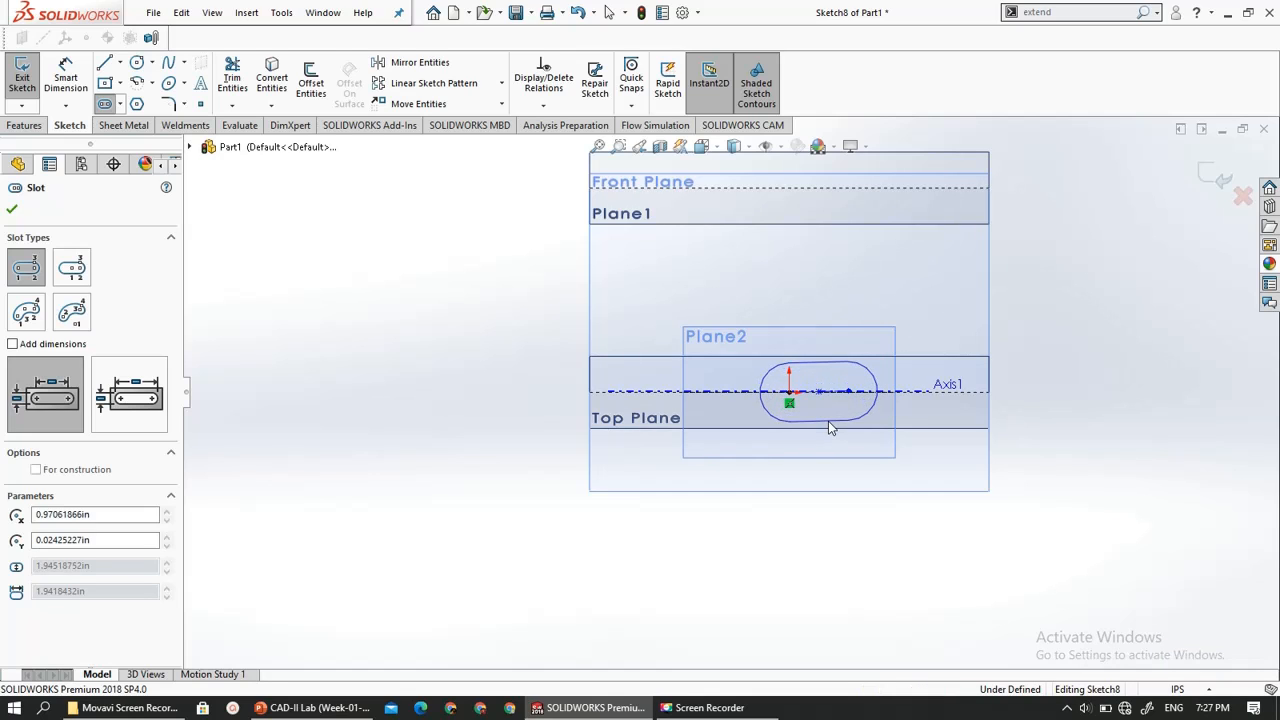
pyautogui.click(22, 78)
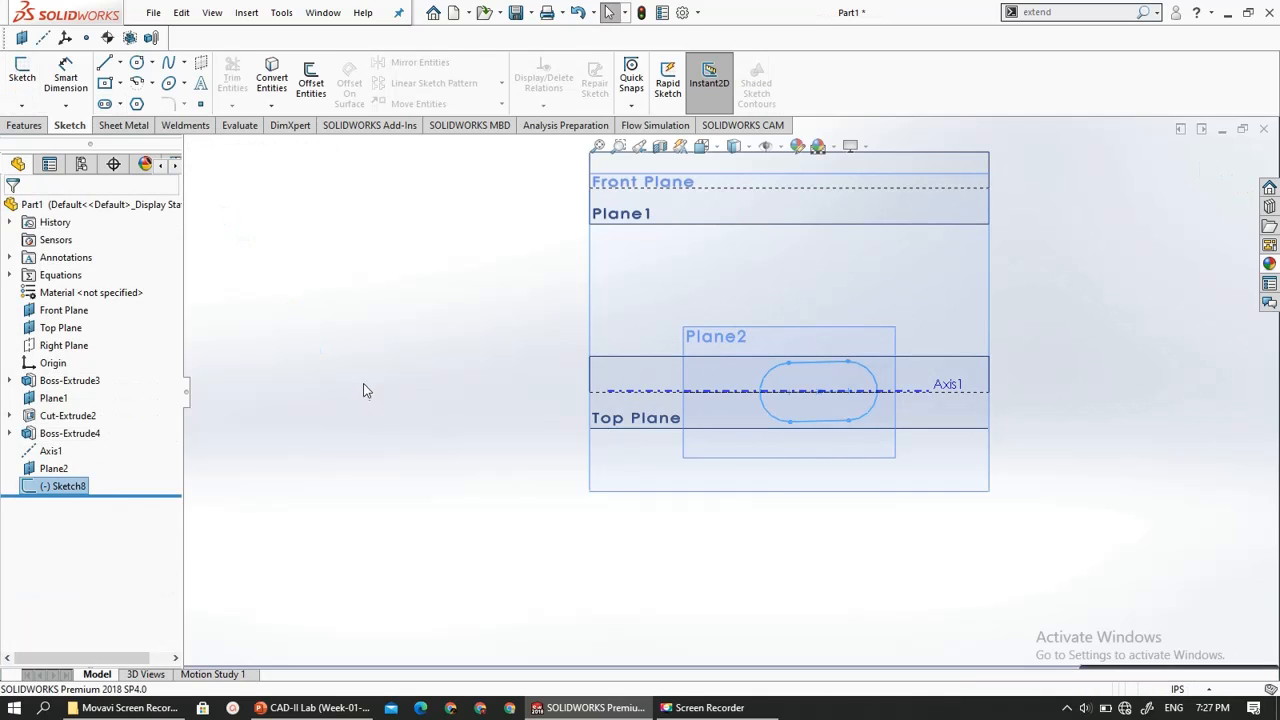
# - Show the hidden solid body of Boss-Extrude3 again
pyautogui.moveTo(363, 389)
pyautogui.mouseDown(button='middle')
pyautogui.moveTo(366, 357)
pyautogui.moveTo(386, 357)
pyautogui.moveTo(368, 370)
pyautogui.mouseUp(button='middle')
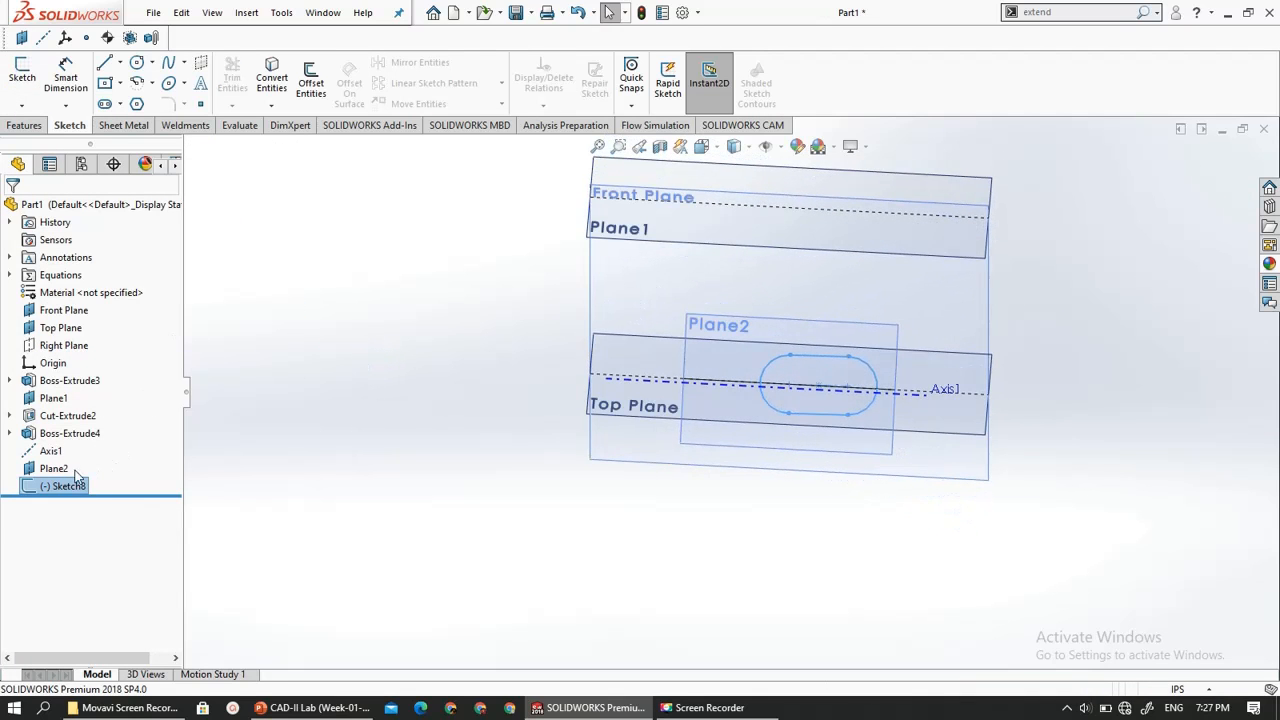
pyautogui.rightClick(45, 381)
pyautogui.click(54, 357)
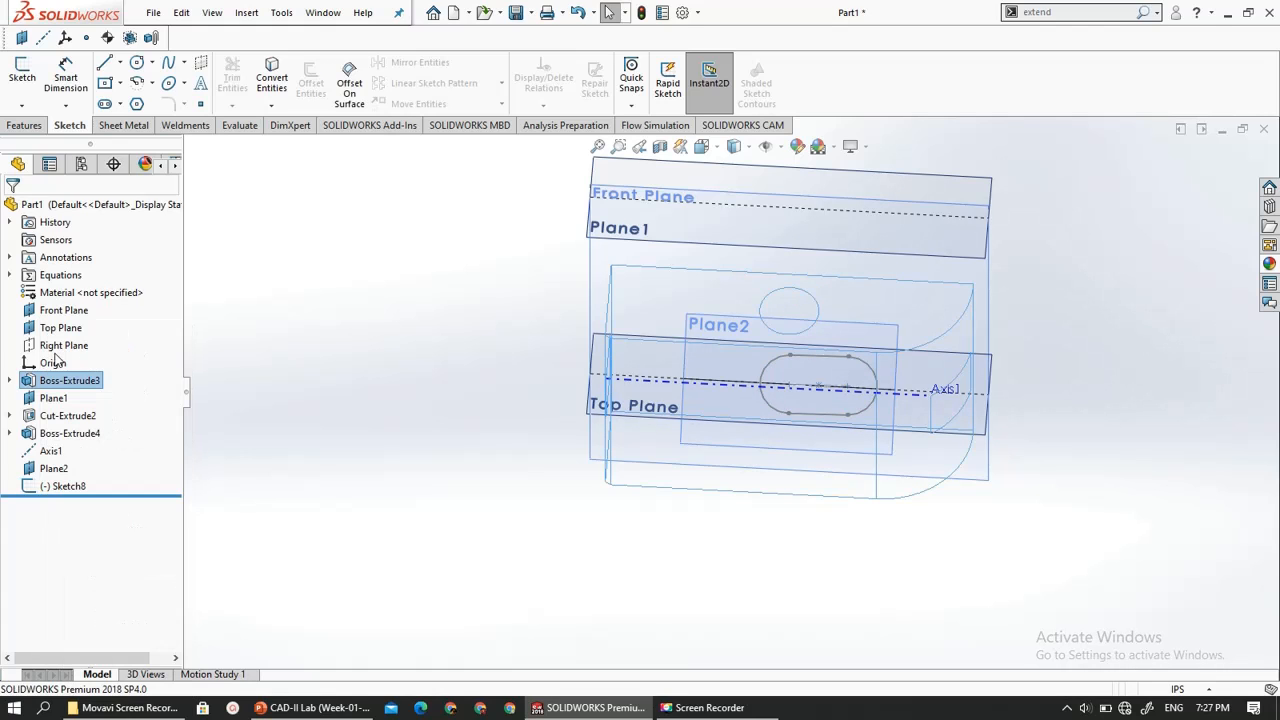
pyautogui.scroll(-3, 841, 367)
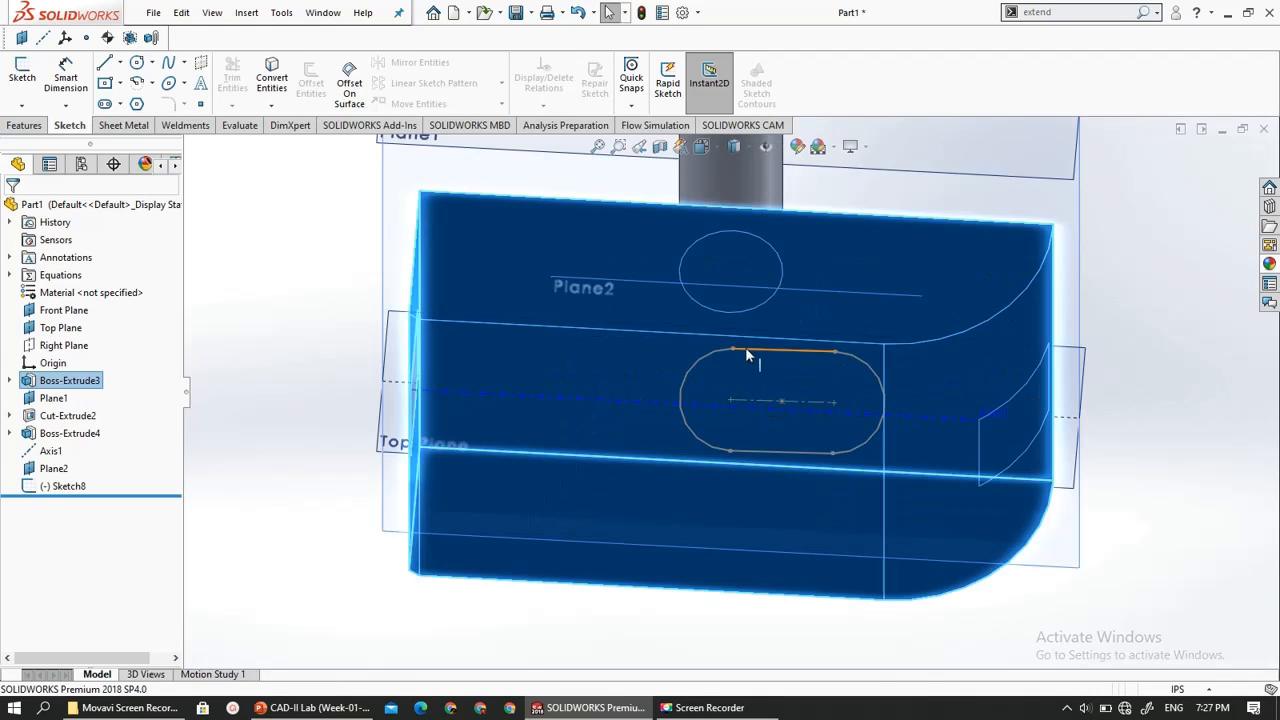
# - Start a boss extrusion of the slot sketch and try the Up To Surface end condition with the block's flat side face
pyautogui.click(745, 352)
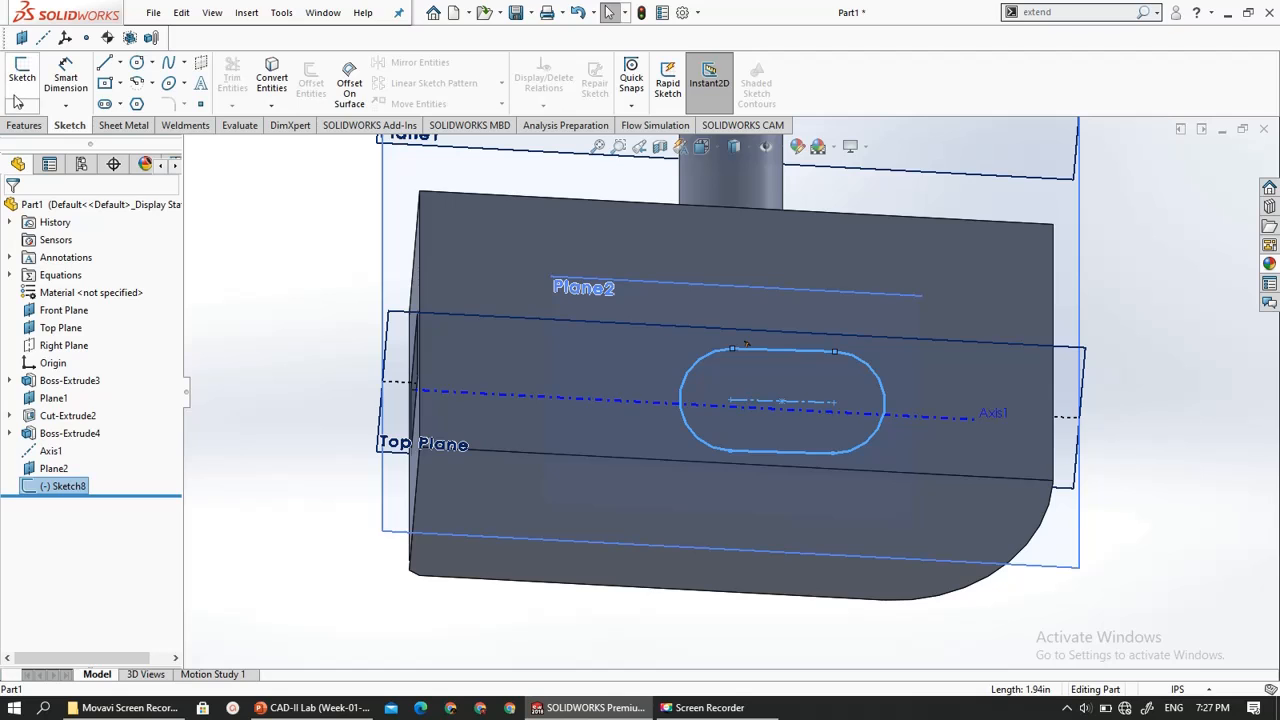
pyautogui.click(18, 126)
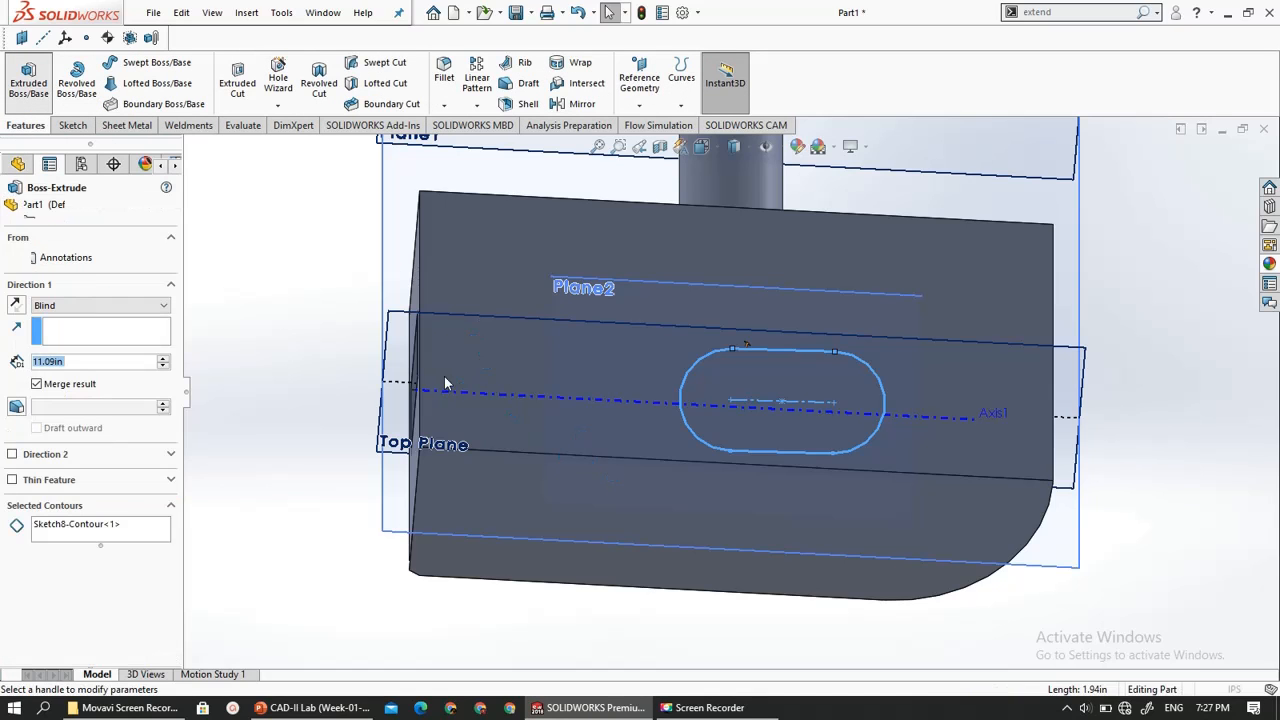
pyautogui.moveTo(727, 441); pyautogui.dragTo(745, 329, button='middle')
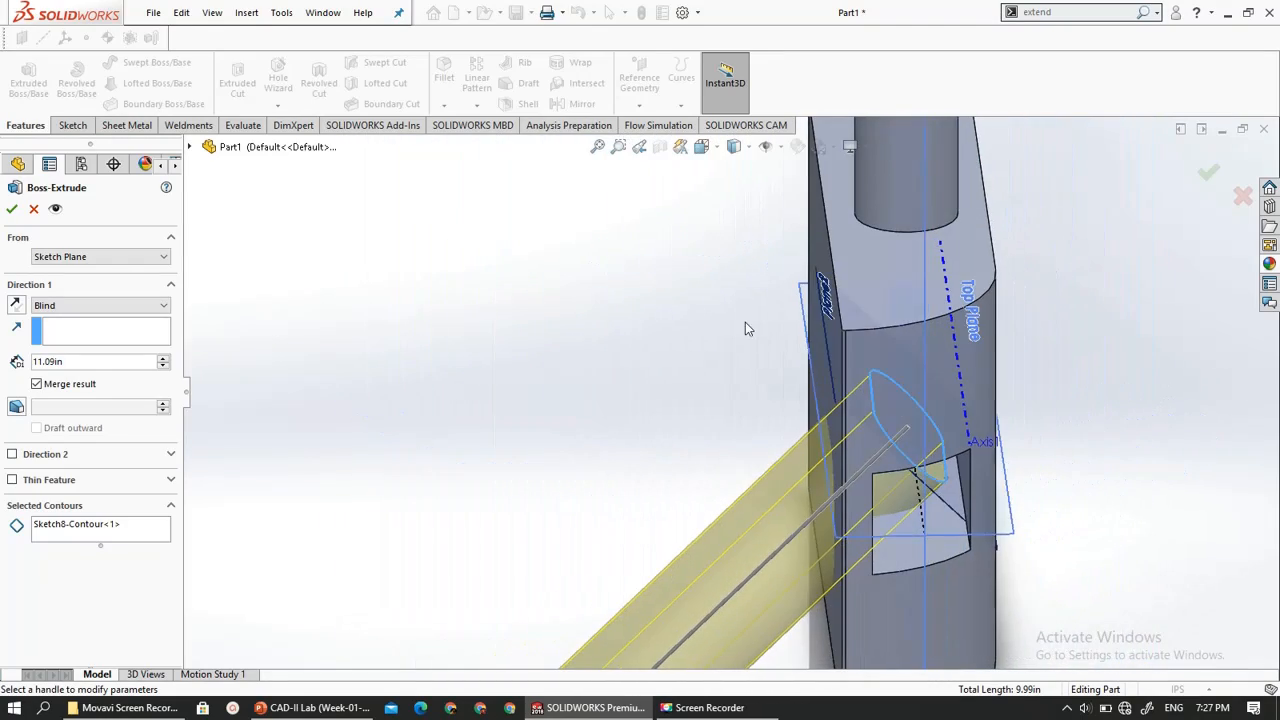
pyautogui.click(57, 305)
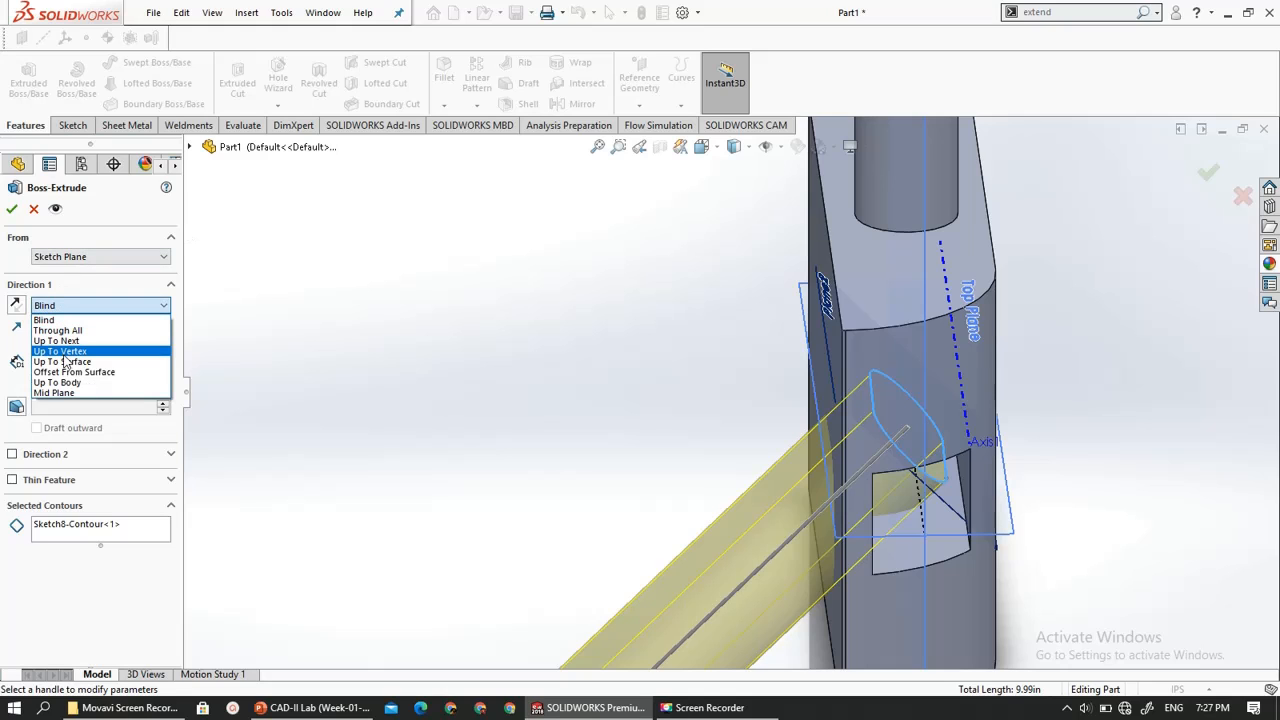
pyautogui.click(67, 362)
pyautogui.scroll(4, 433, 485)
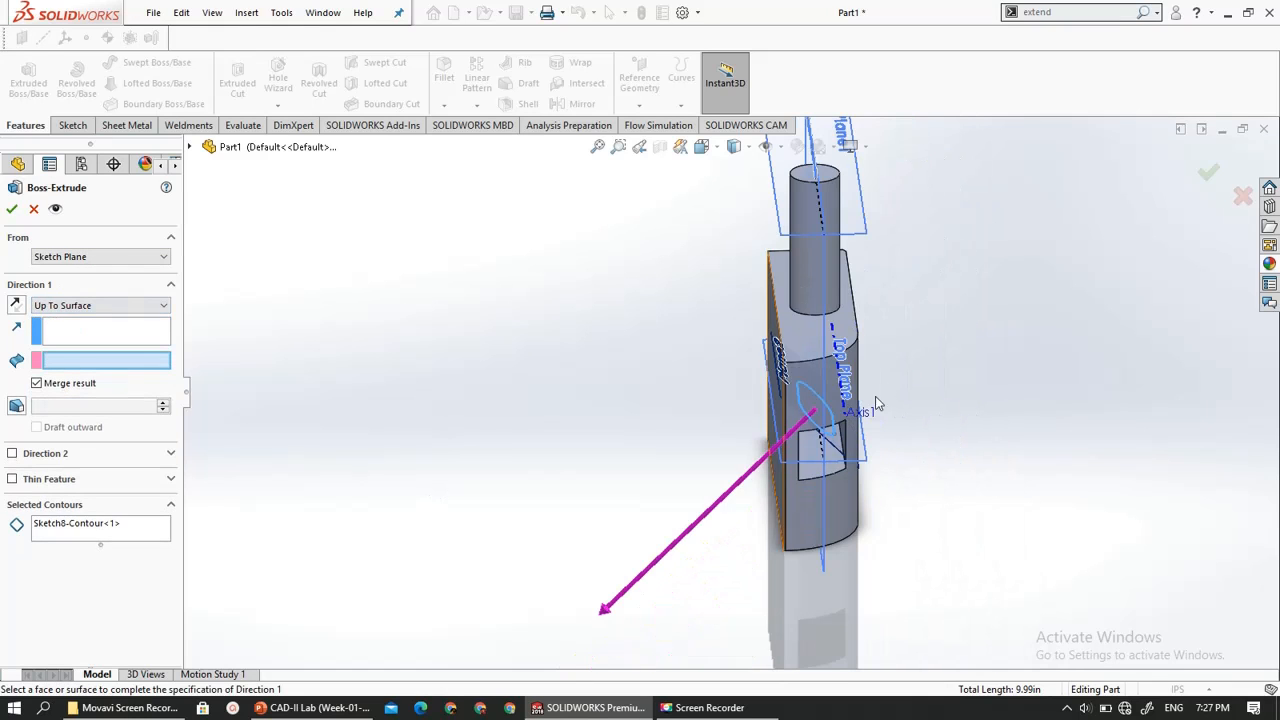
pyautogui.scroll(-3, 786, 465)
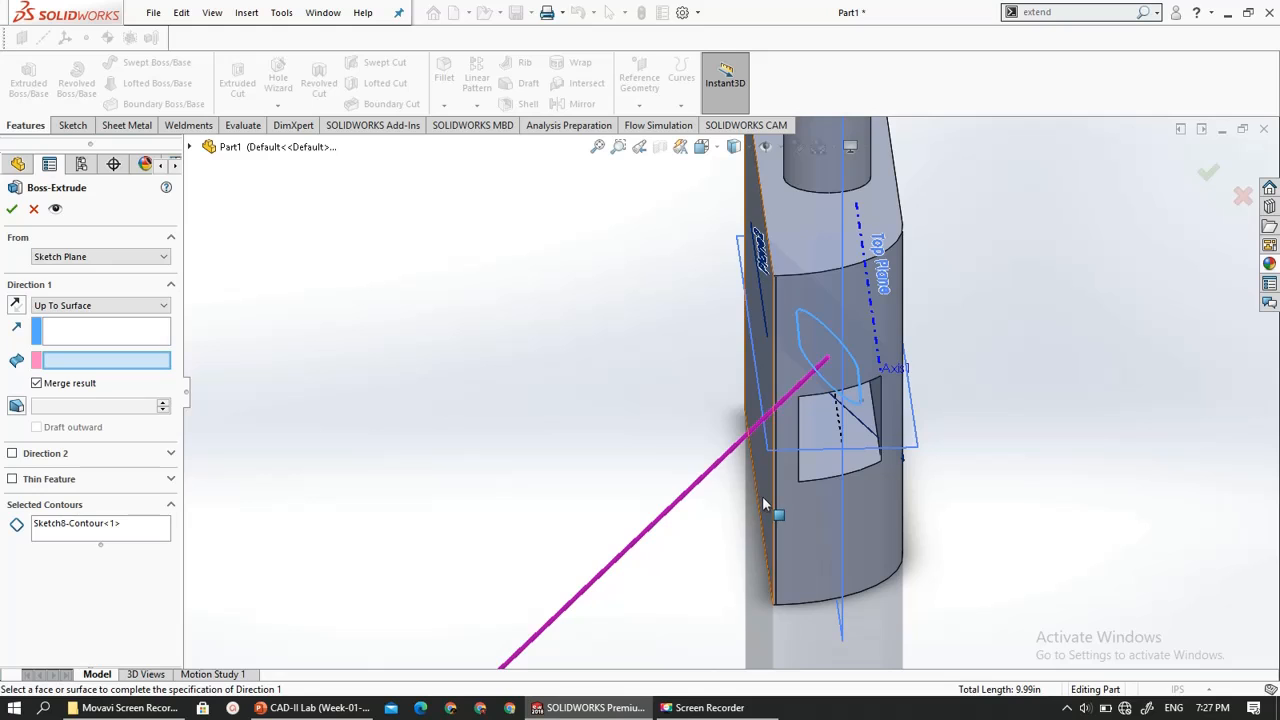
pyautogui.click(764, 504)
pyautogui.moveTo(597, 449)
pyautogui.mouseDown(button='middle')
pyautogui.moveTo(586, 426)
pyautogui.moveTo(576, 429)
pyautogui.moveTo(591, 440)
pyautogui.moveTo(578, 438)
pyautogui.mouseUp(button='middle')
# - Try the Up To Vertex end condition for the slot's extrusion, using the block's lower corner vertex
pyautogui.click(40, 306)
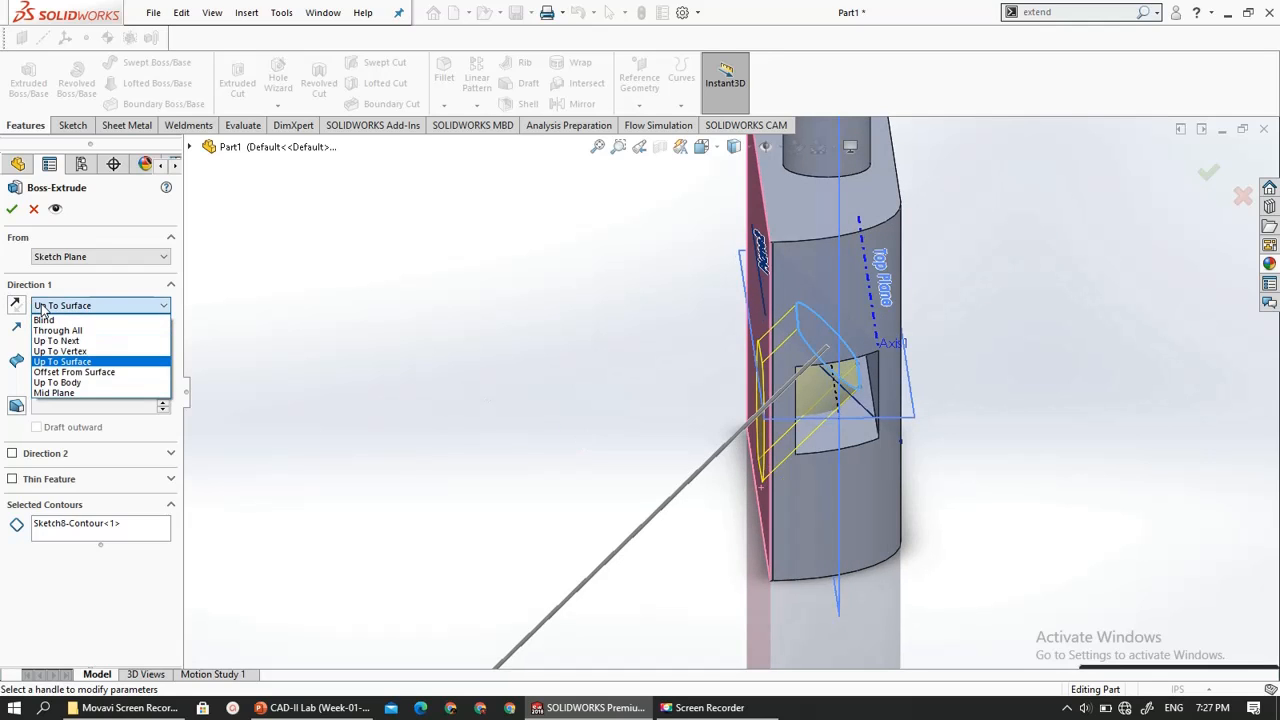
pyautogui.click(60, 351)
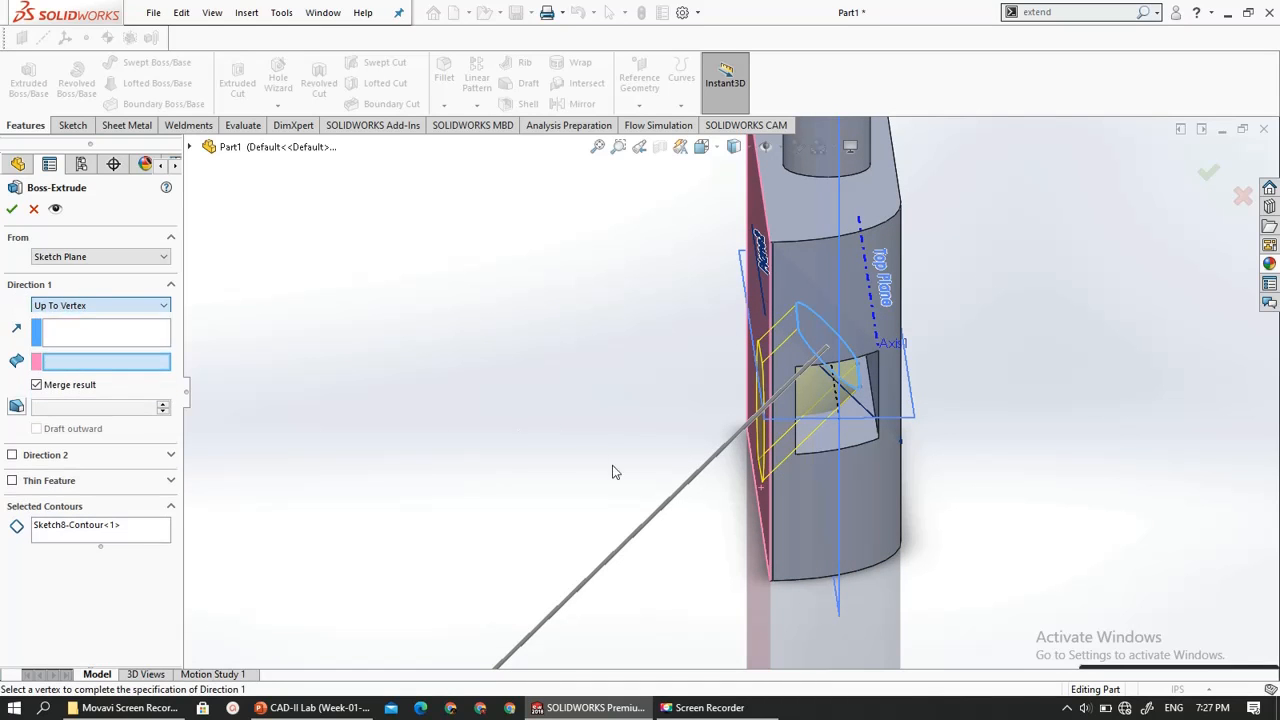
pyautogui.click(770, 585)
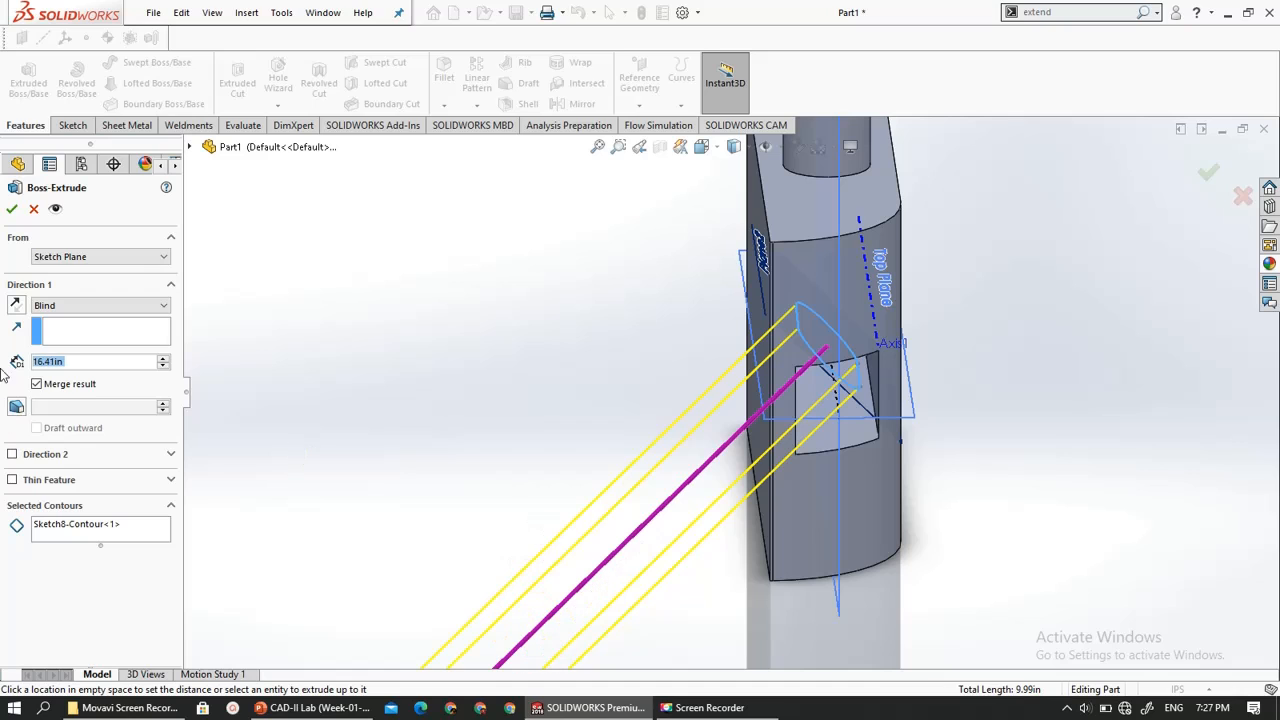
# - Try the Up To Vertex end condition for the slot's extrusion, using the far lower corner vertex of the block's flat side face
pyautogui.click(70, 305)
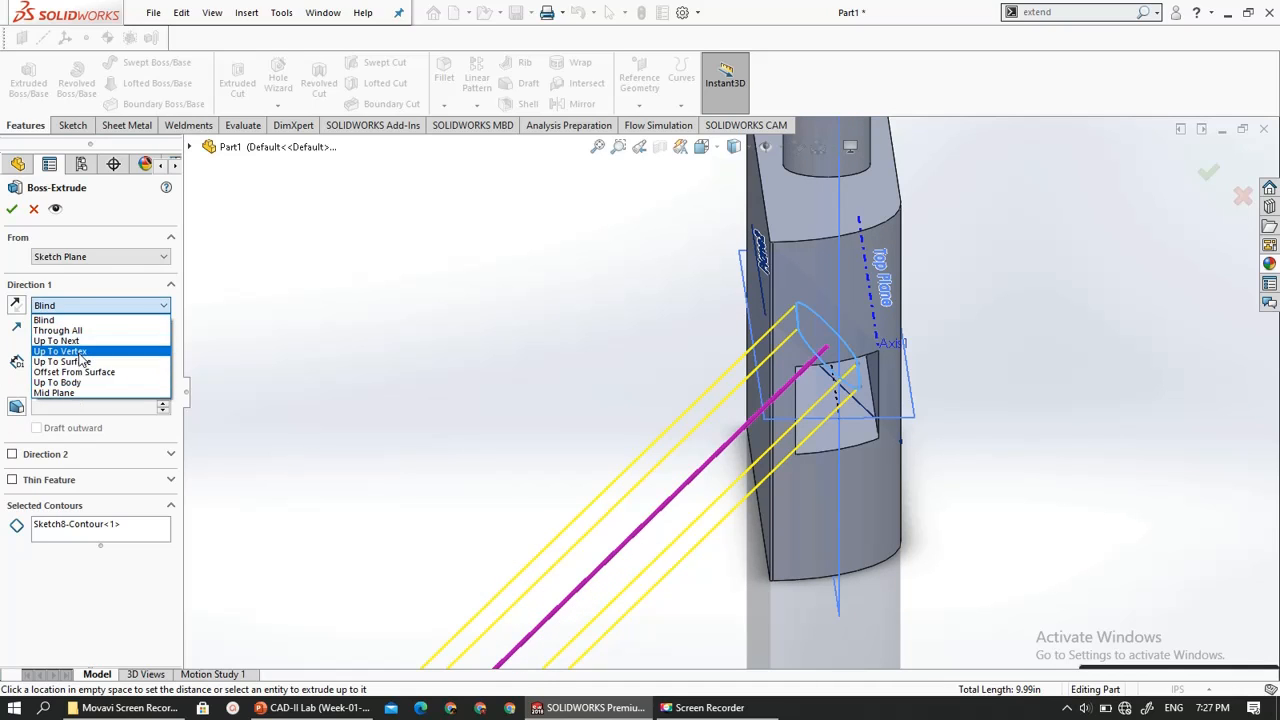
pyautogui.click(80, 351)
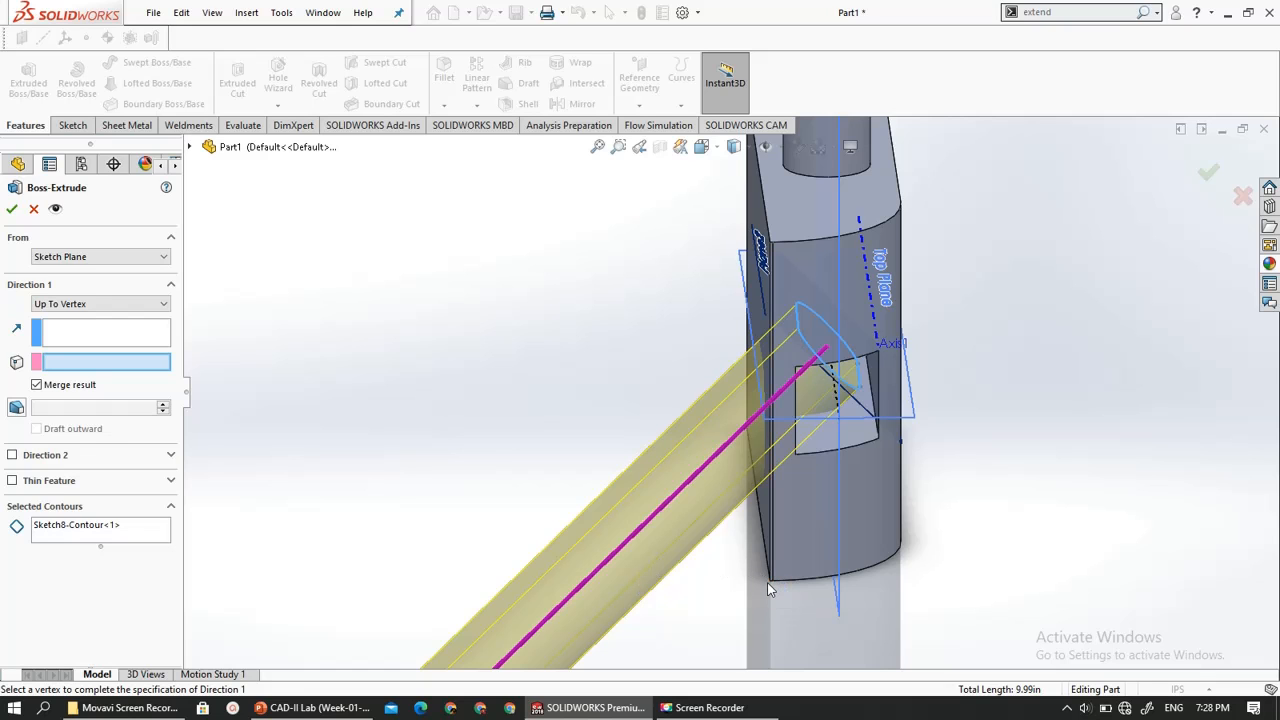
pyautogui.moveTo(731, 442); pyautogui.dragTo(823, 447, button='middle')
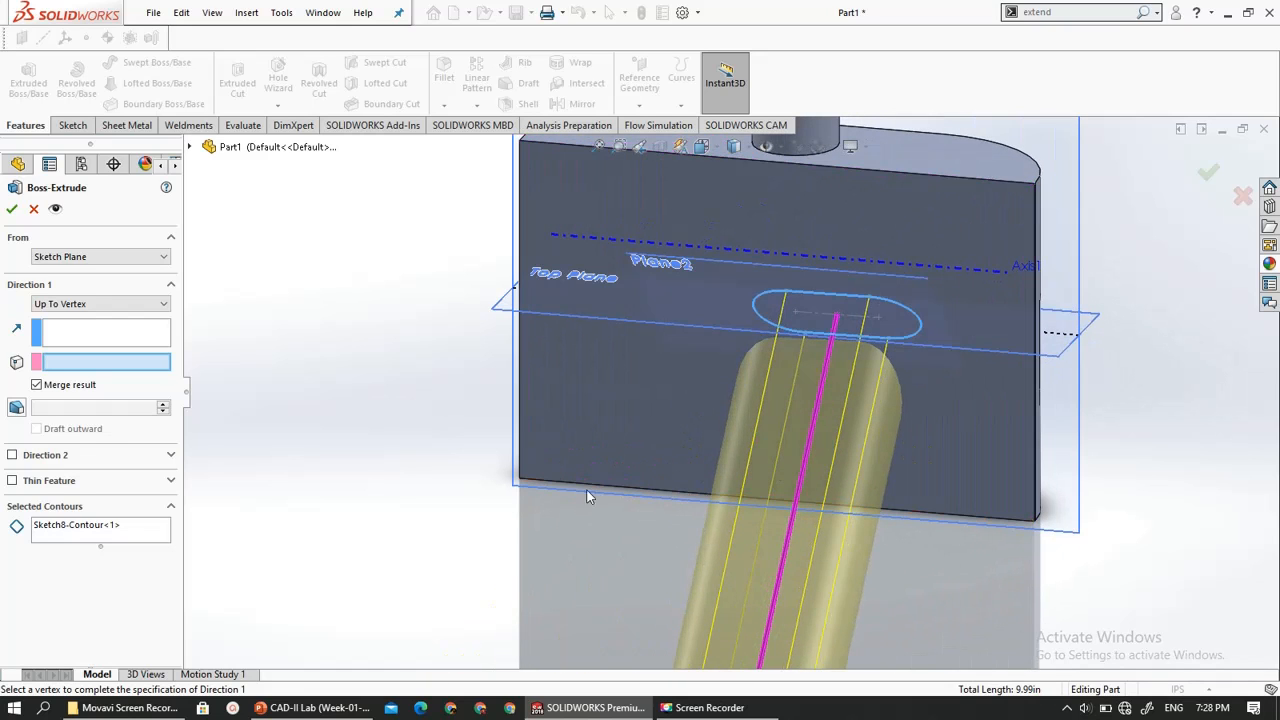
pyautogui.click(521, 479)
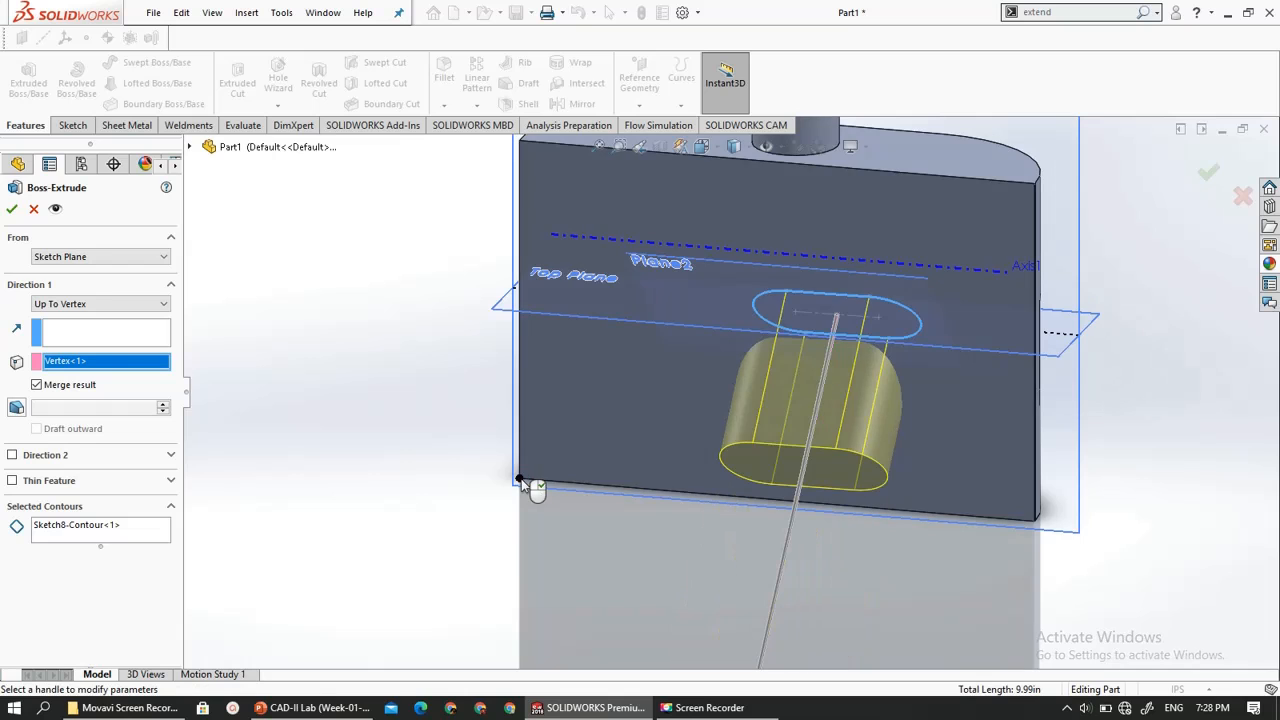
pyautogui.moveTo(526, 486); pyautogui.dragTo(668, 537, button='middle')
# - Extrude the slot with the Up To Surface end condition to the block's flat side face, with Merge result turned off
pyautogui.click(58, 305)
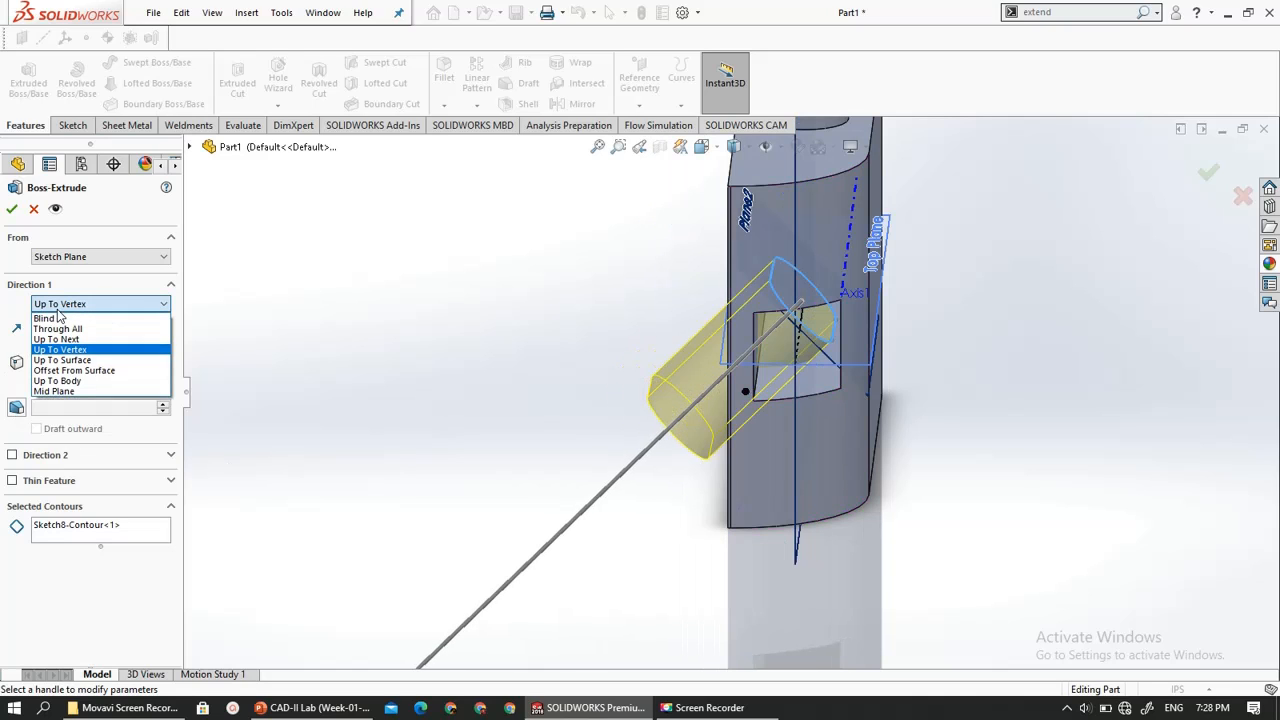
pyautogui.click(81, 363)
pyautogui.moveTo(694, 472); pyautogui.dragTo(704, 468, button='middle')
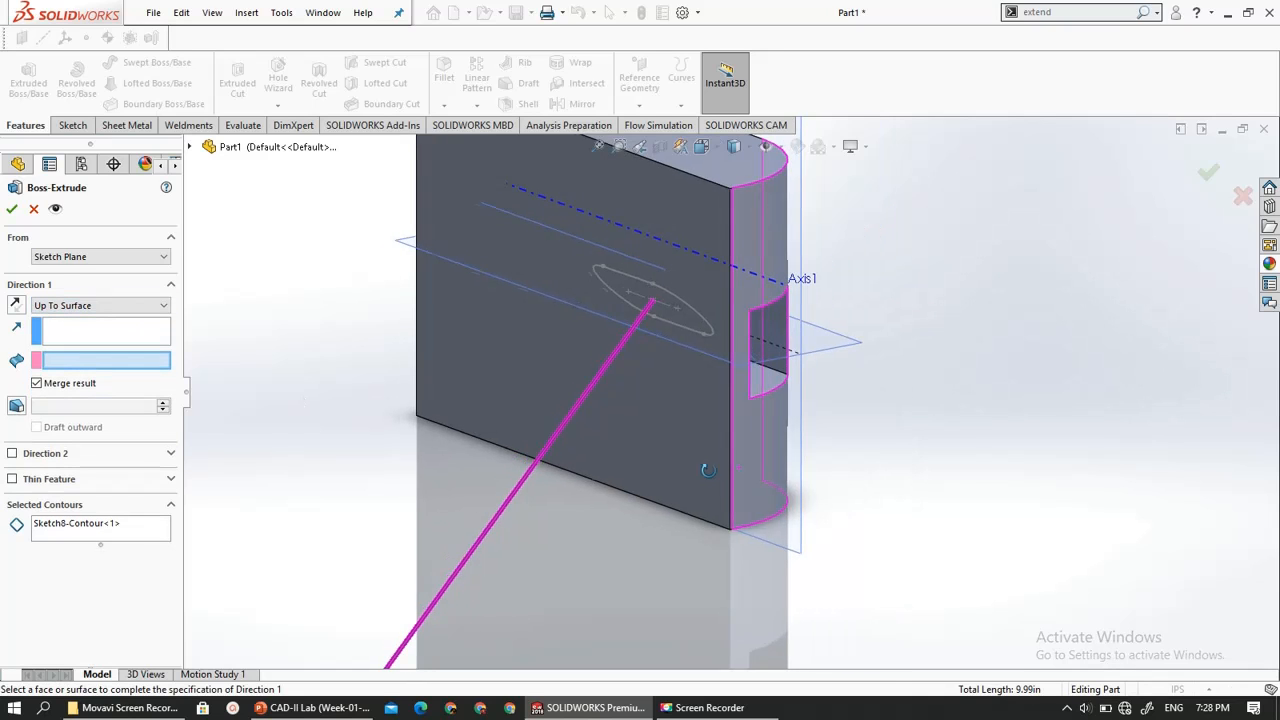
pyautogui.click(668, 472)
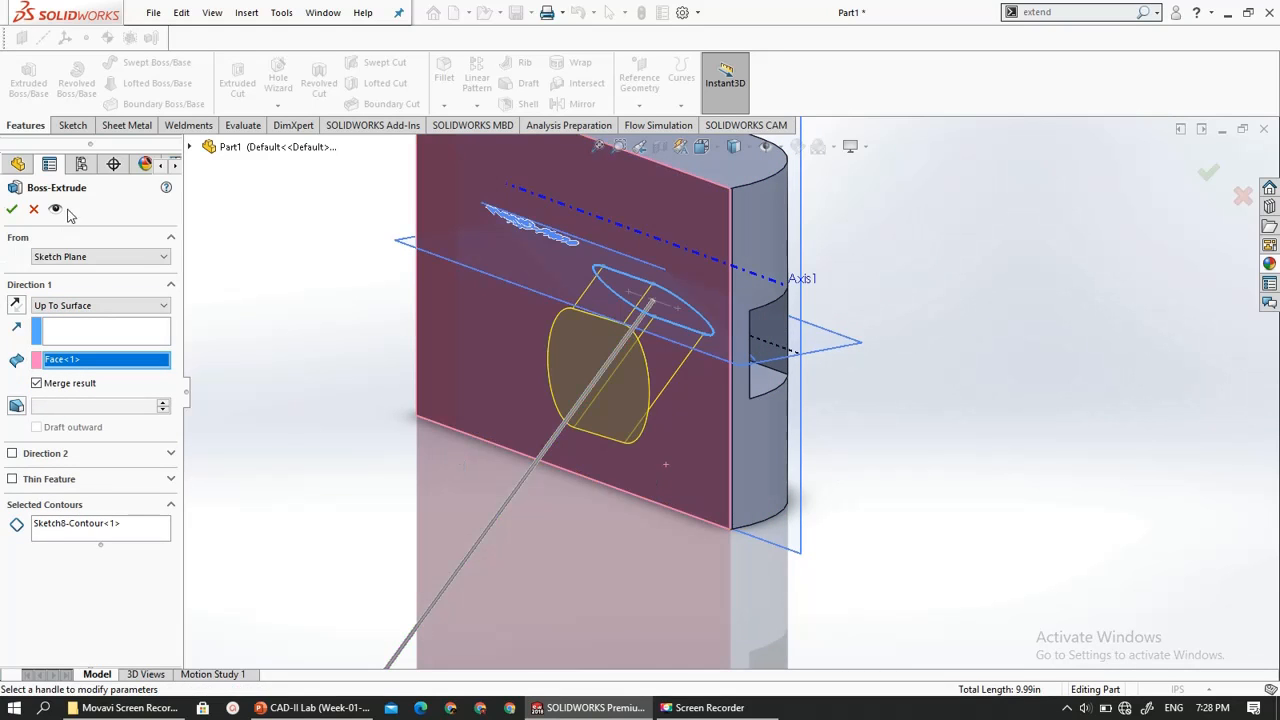
pyautogui.click(11, 209)
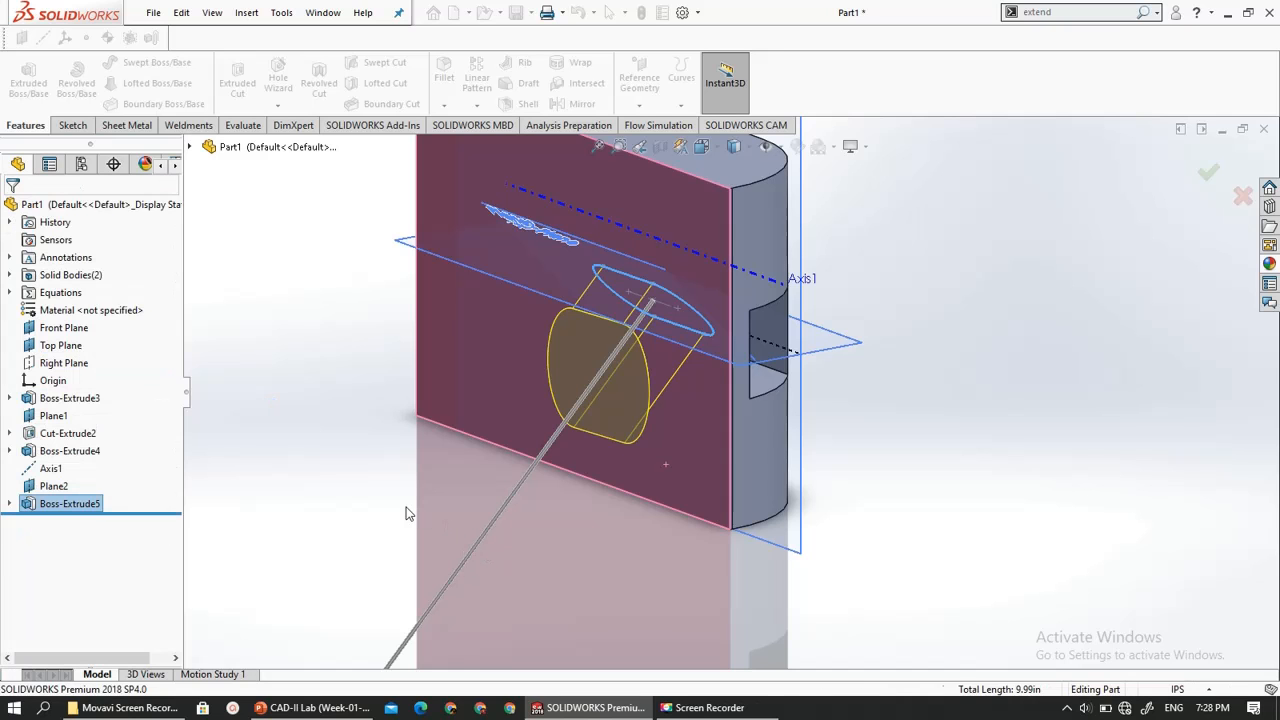
# - Examine the slot extrusion on the block's flat side face and the reference planes around the part
pyautogui.hotkey('ctrl', '1')
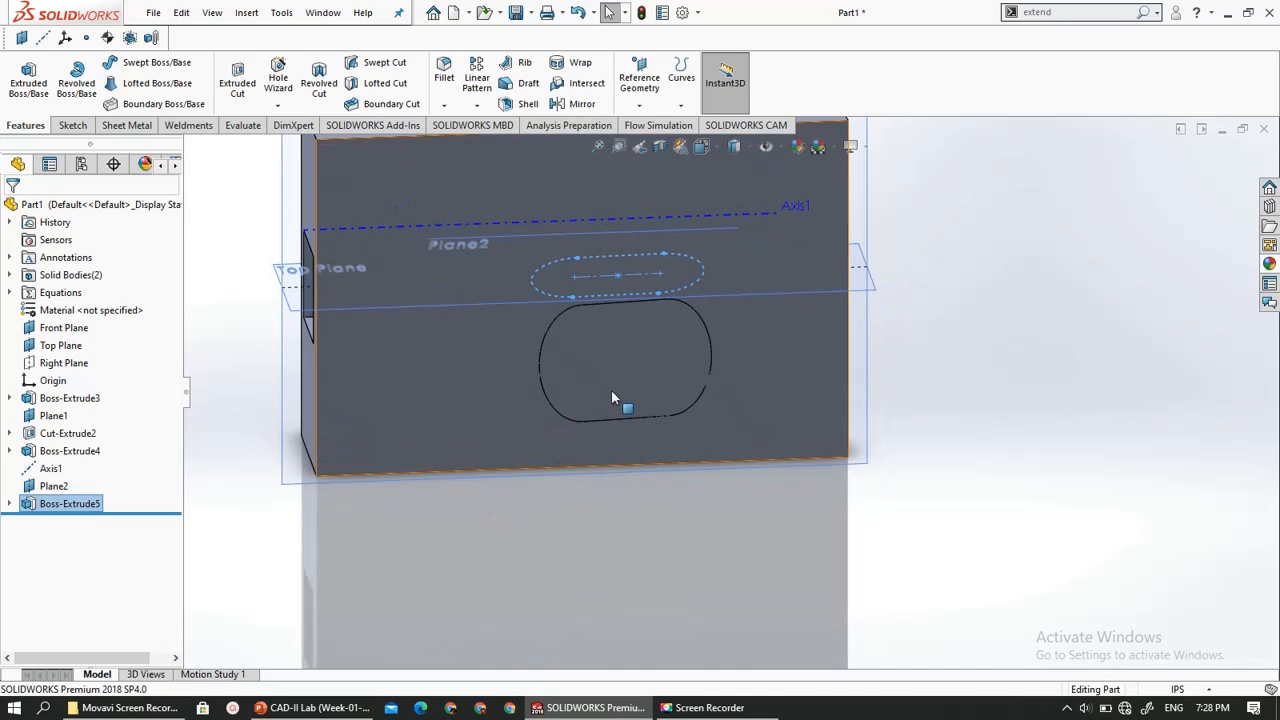
pyautogui.click(611, 385)
pyautogui.moveTo(623, 514); pyautogui.dragTo(485, 517, button='middle')
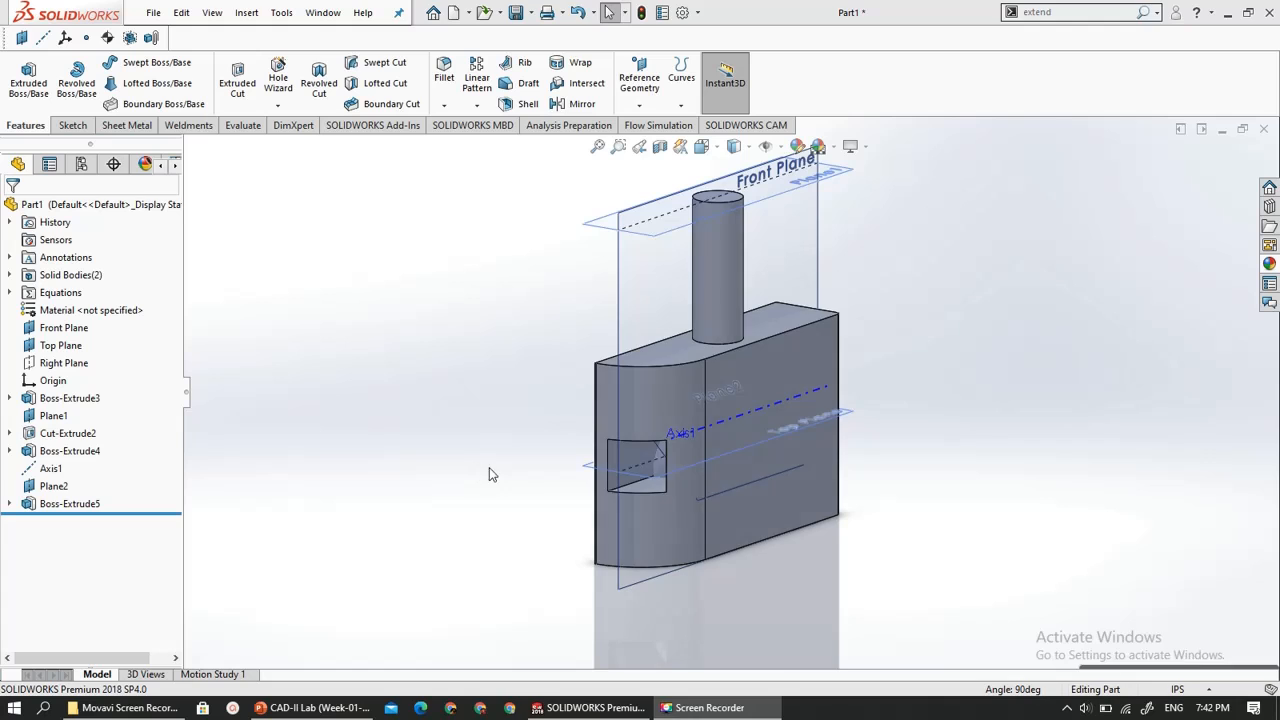
pyautogui.moveTo(489, 467); pyautogui.dragTo(569, 434, button='middle')
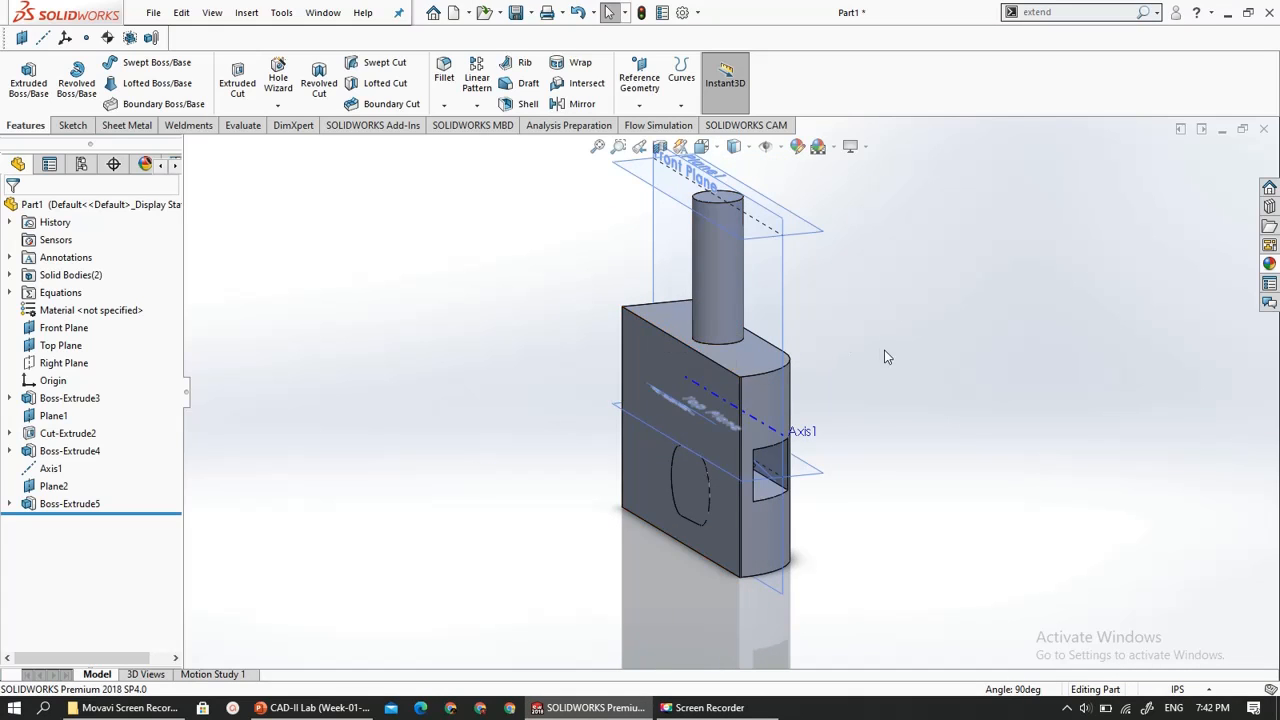
pyautogui.scroll(-2, 883, 357)
pyautogui.scroll(3, 611, 392)
pyautogui.scroll(-2, 795, 300)
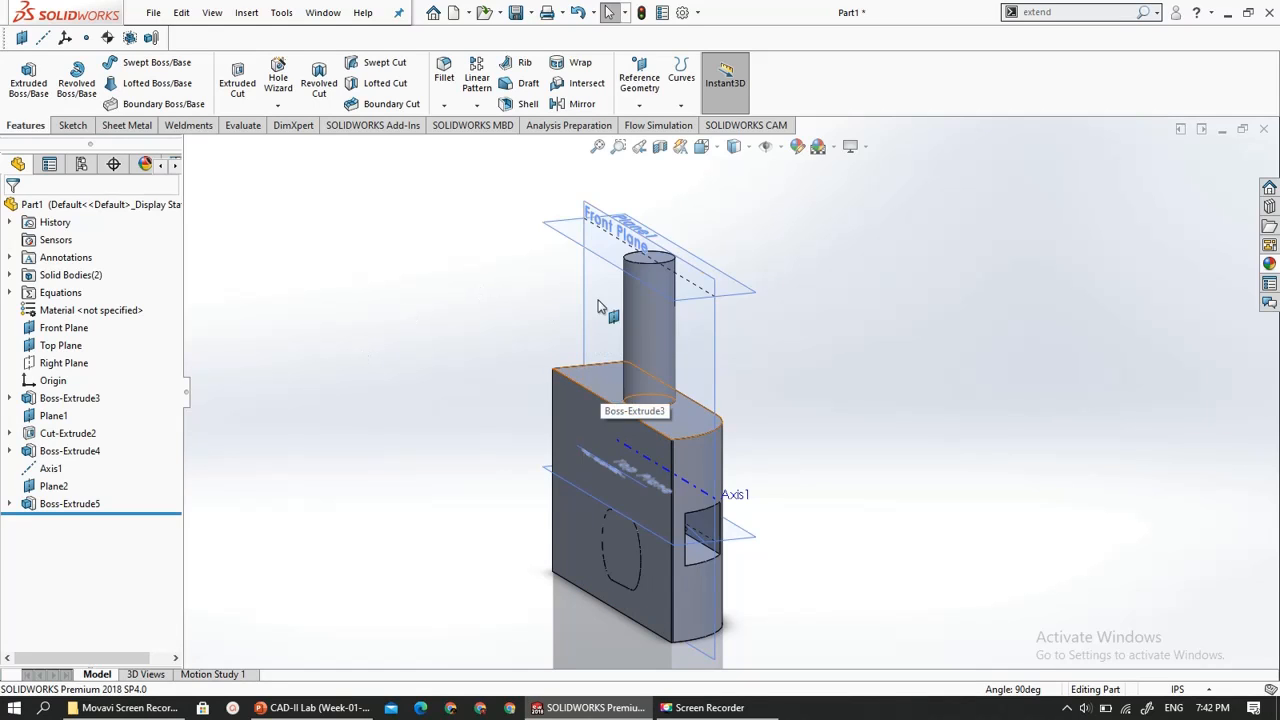
pyautogui.click(746, 541)
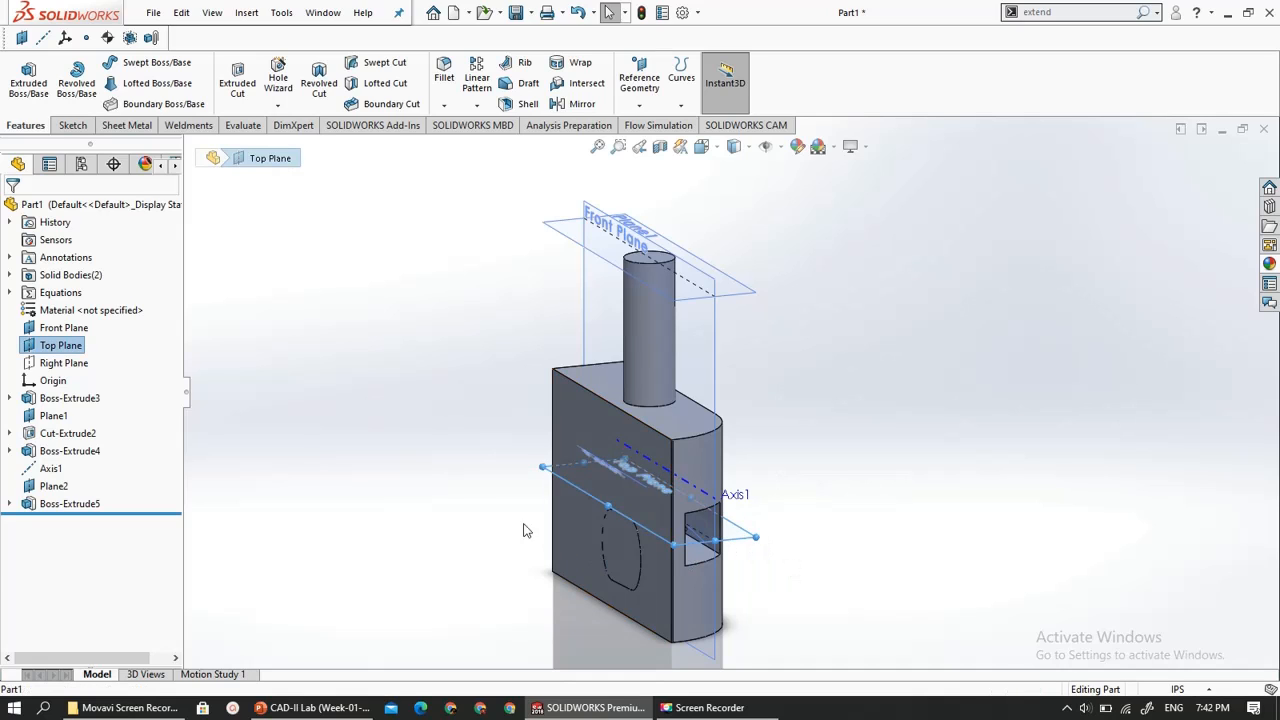
pyautogui.click(452, 500)
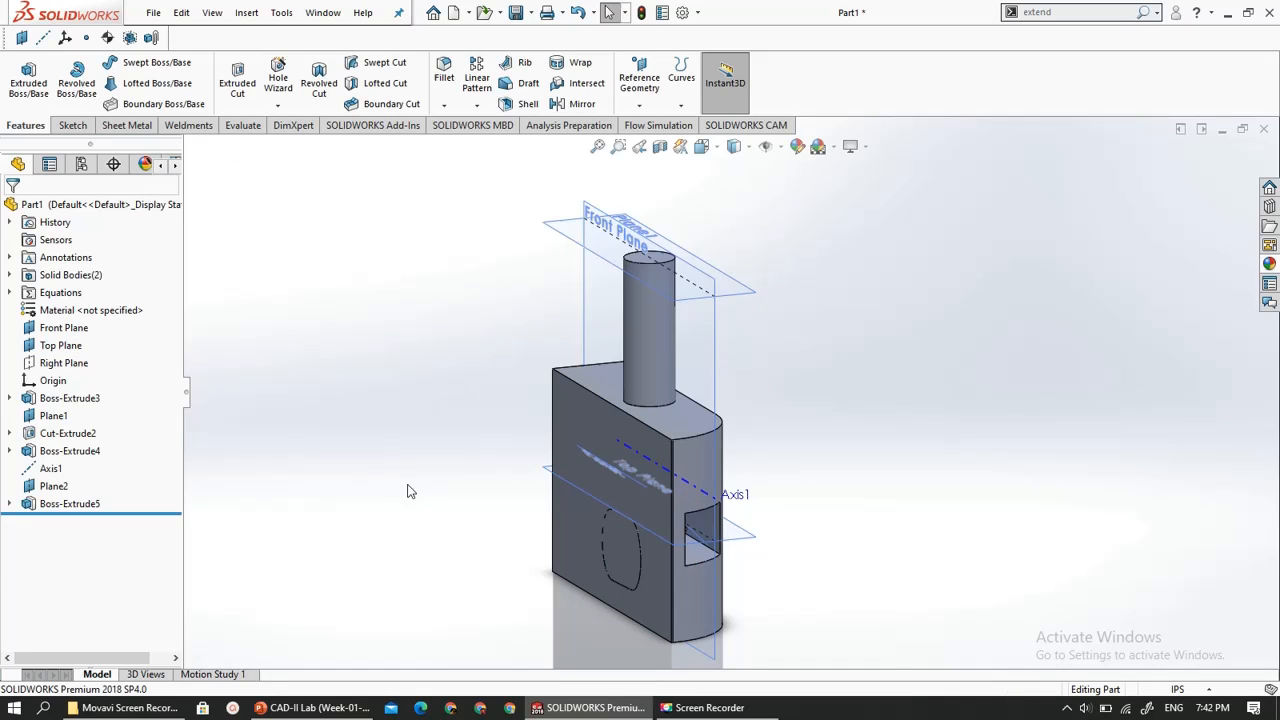
# - Start a reference plane from the Top Plane and the long upper edge of the block's flat side face
pyautogui.click(631, 88)
pyautogui.click(653, 124)
pyautogui.scroll(-2, 570, 470)
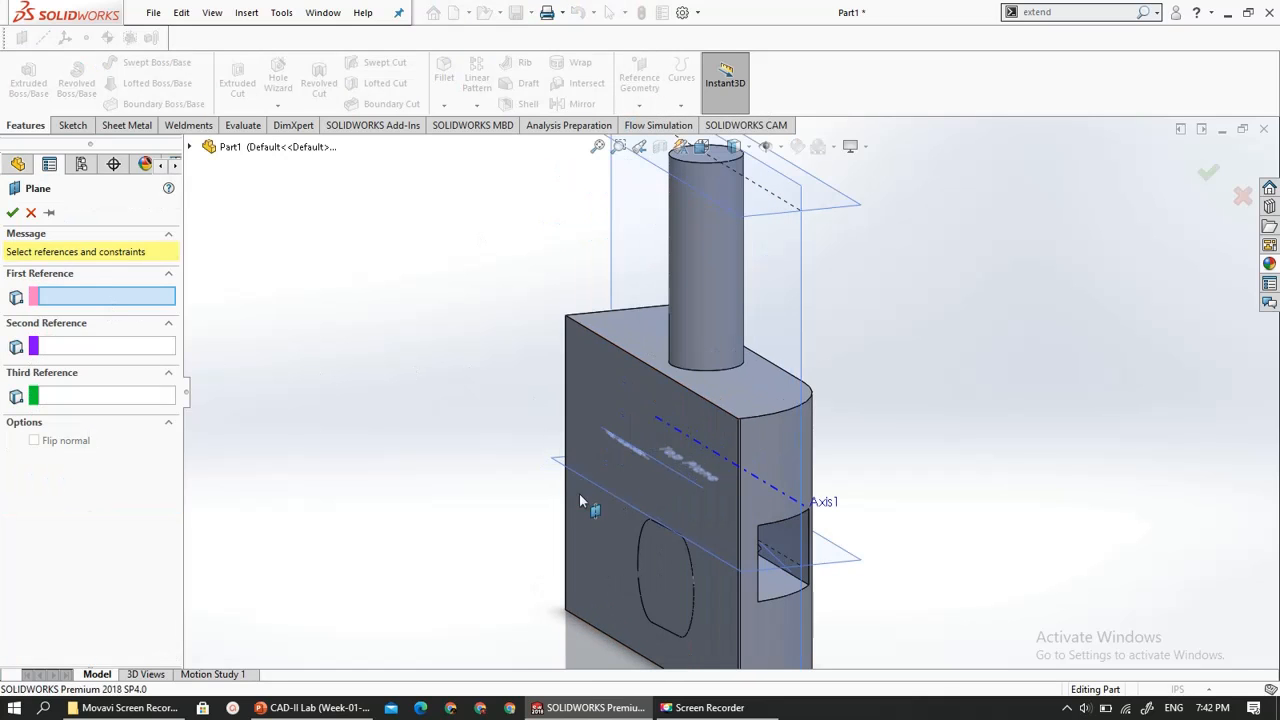
pyautogui.click(557, 467)
pyautogui.scroll(3, 494, 514)
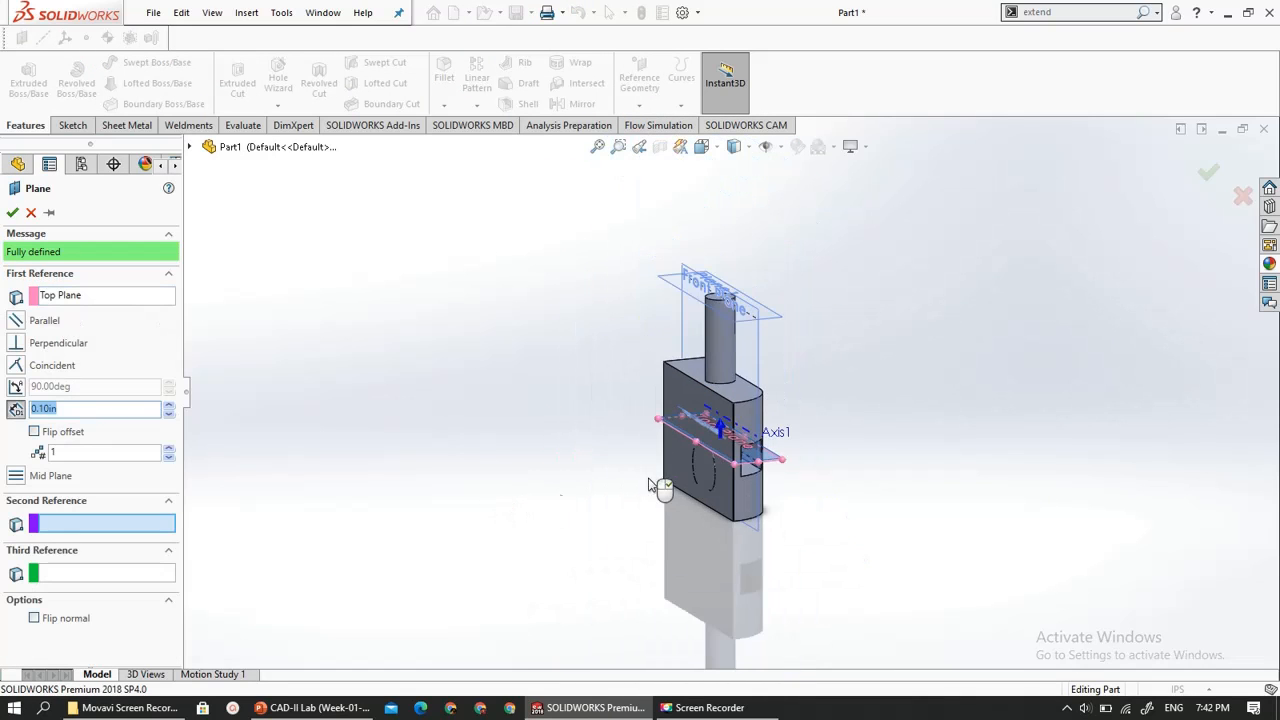
pyautogui.scroll(-3, 869, 440)
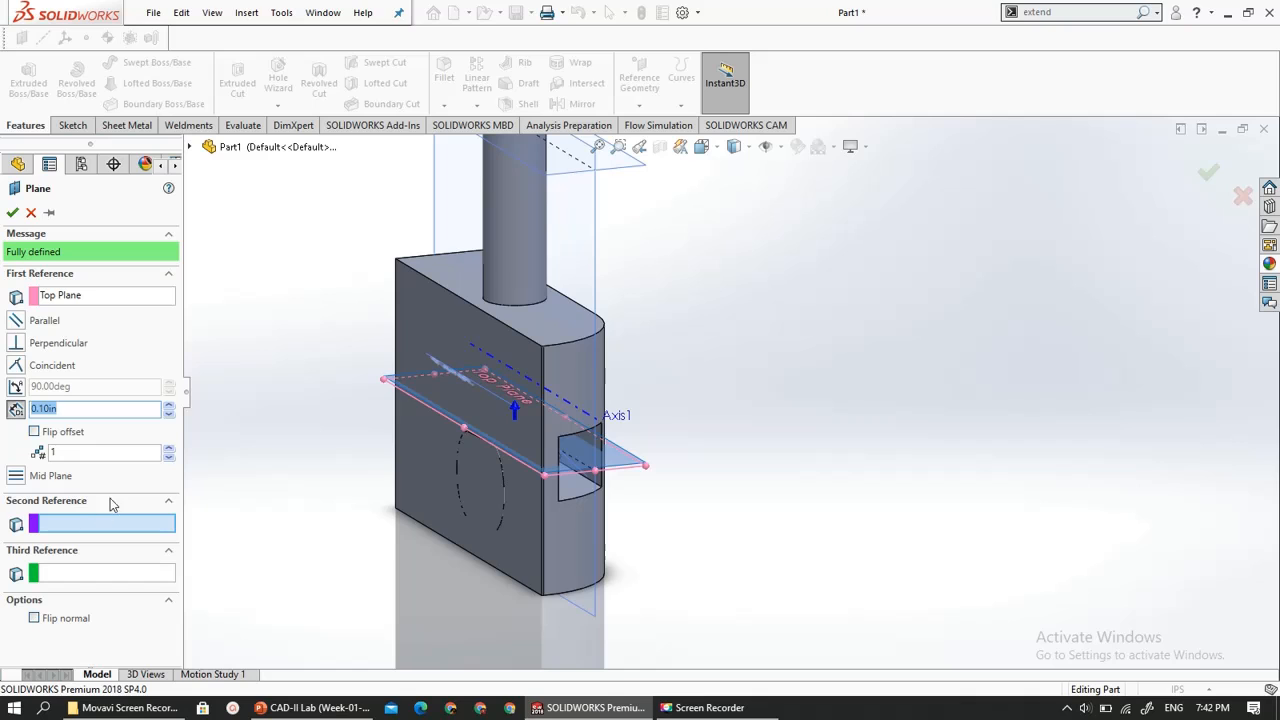
pyautogui.click(456, 298)
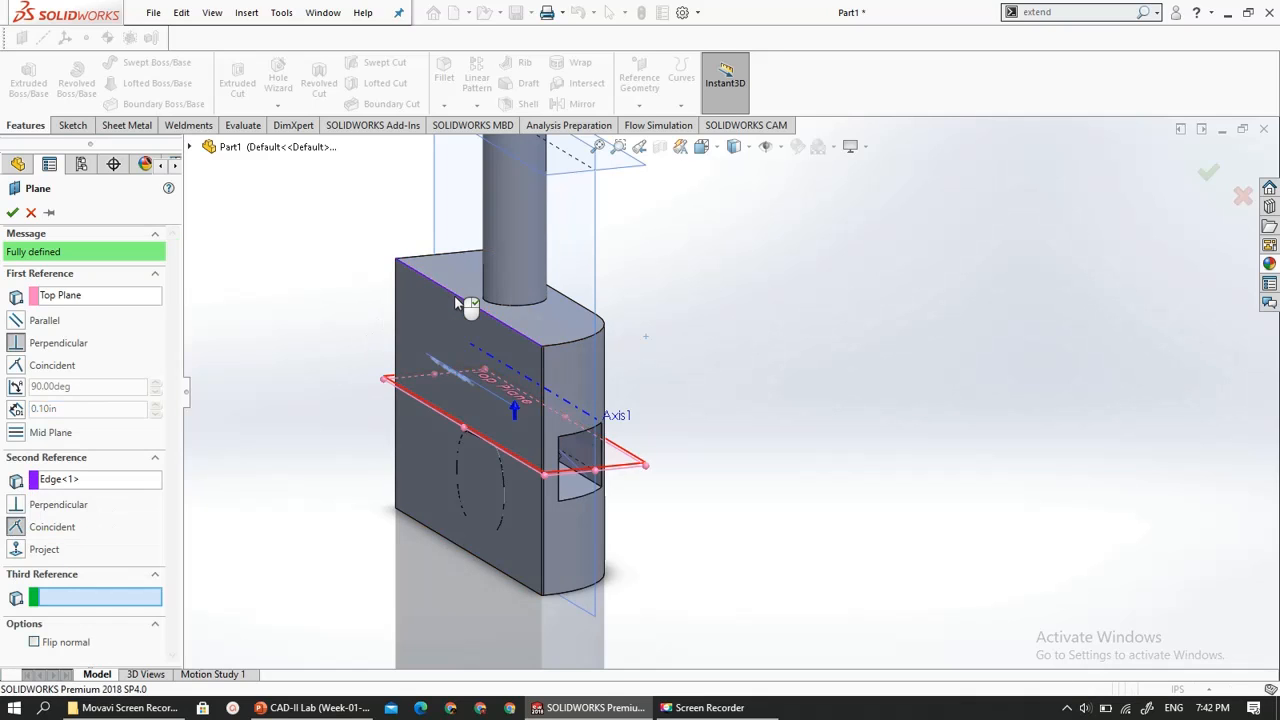
pyautogui.scroll(2, 419, 402)
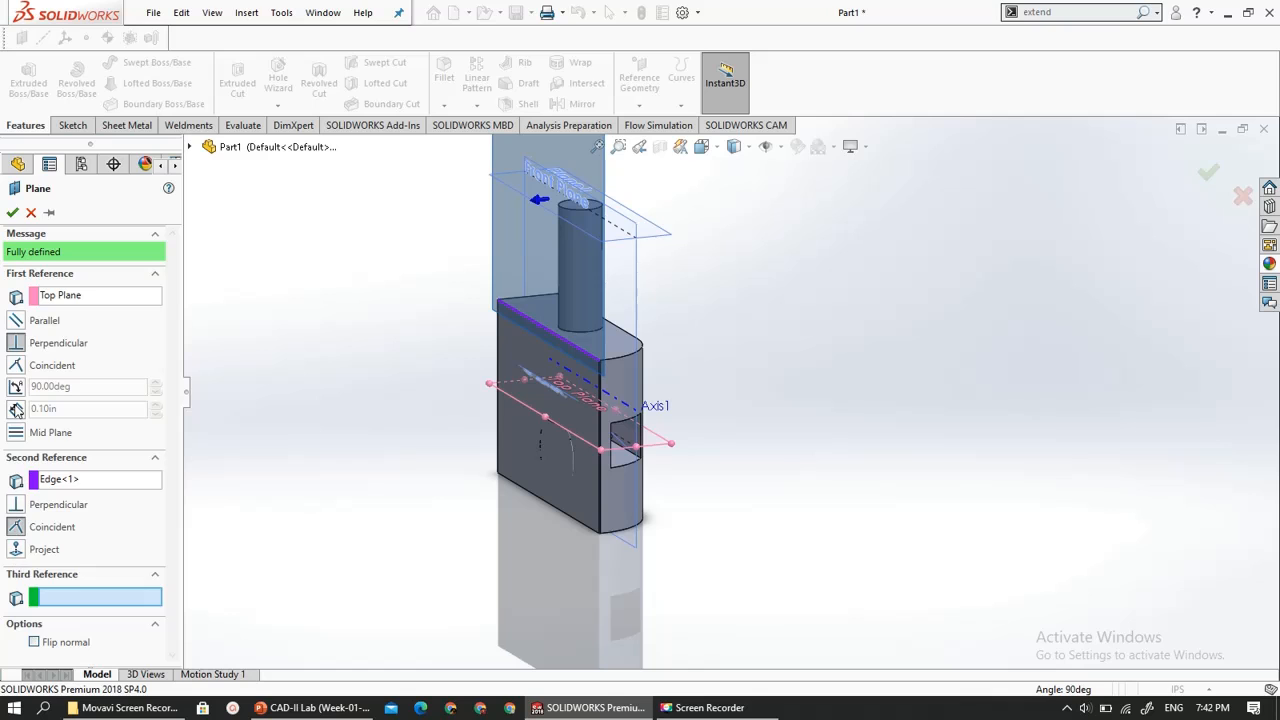
# - Make the plane angled to the Top Plane and set its angle to 30 degrees
pyautogui.click(16, 388)
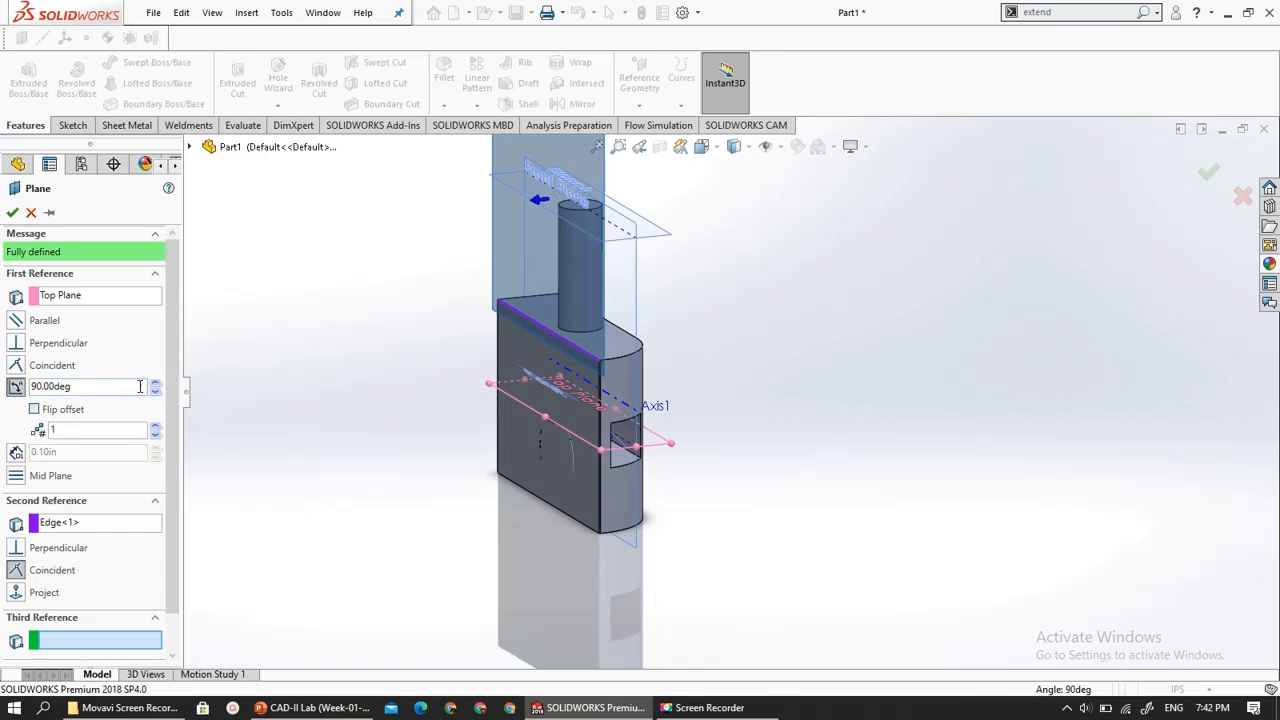
pyautogui.click(156, 394)
pyautogui.click(156, 394)
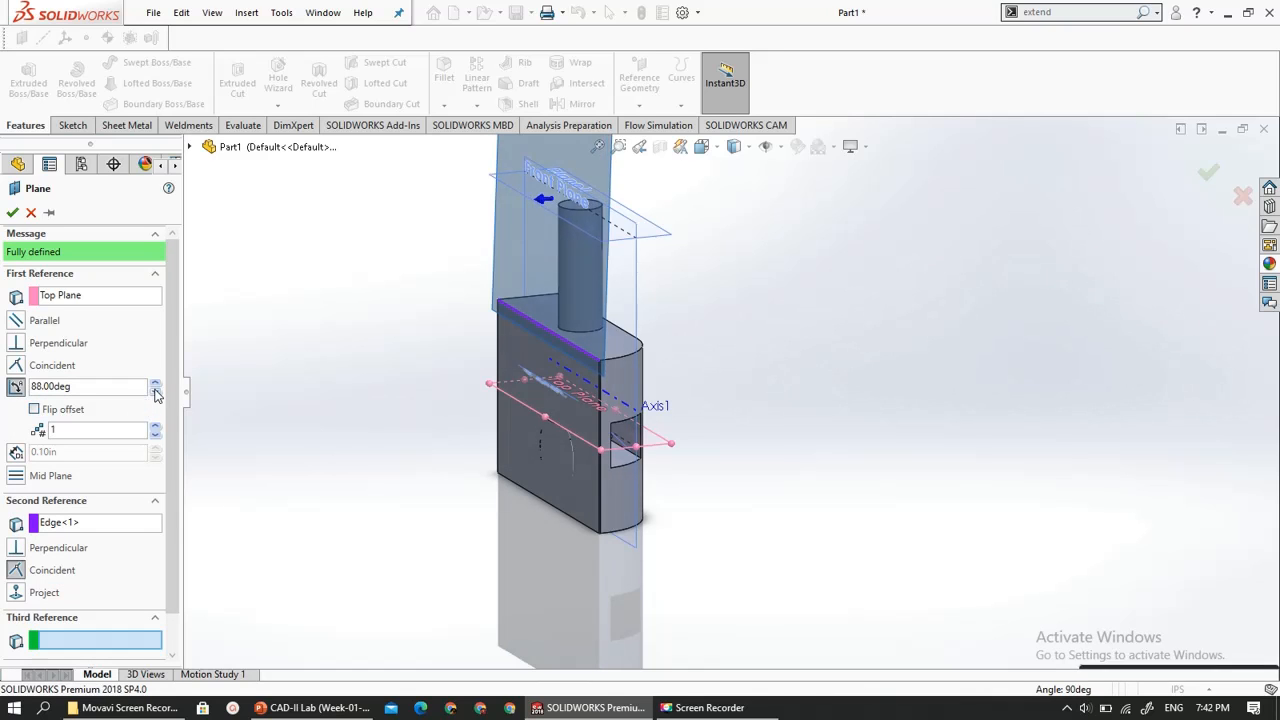
pyautogui.click(156, 394)
pyautogui.click(156, 394)
pyautogui.click(156, 394)
pyautogui.click(156, 394)
pyautogui.click(156, 394)
pyautogui.click(156, 394)
pyautogui.click(156, 394)
pyautogui.click(156, 394)
pyautogui.click(156, 394)
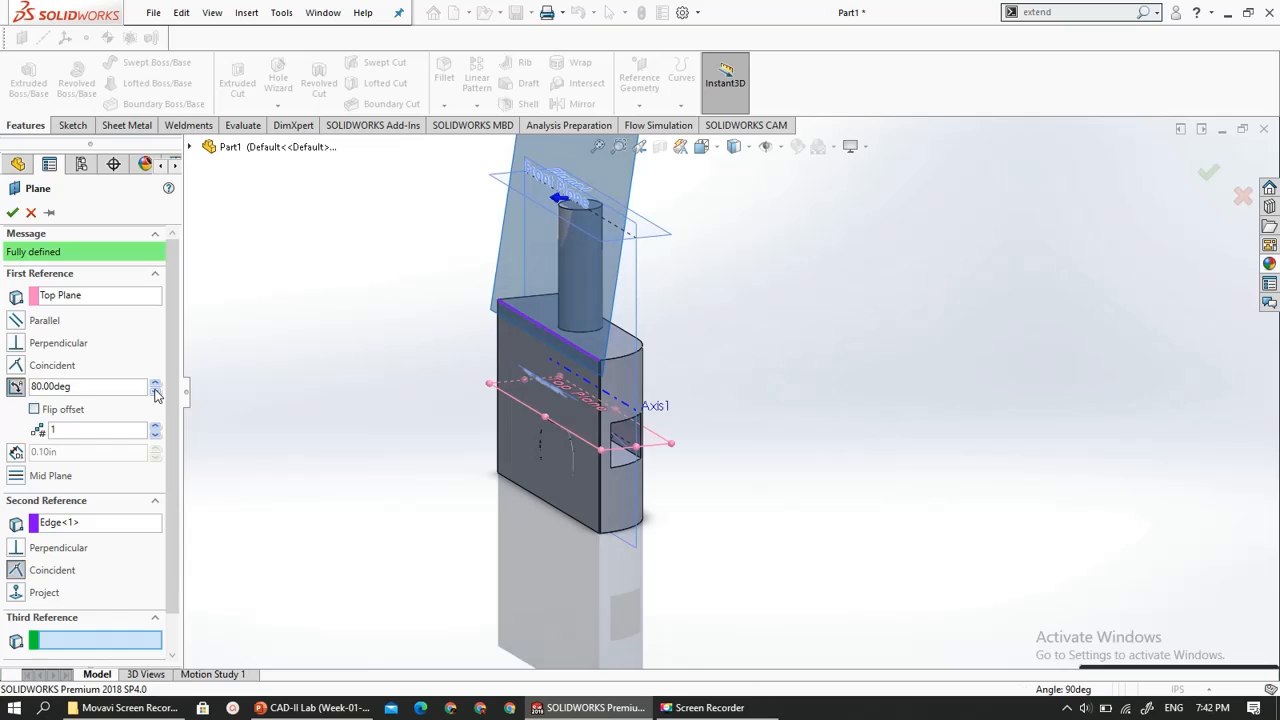
pyautogui.click(156, 394)
pyautogui.click(156, 394)
pyautogui.click(156, 394)
pyautogui.click(156, 394)
pyautogui.click(156, 394)
pyautogui.click(156, 394)
pyautogui.click(156, 394)
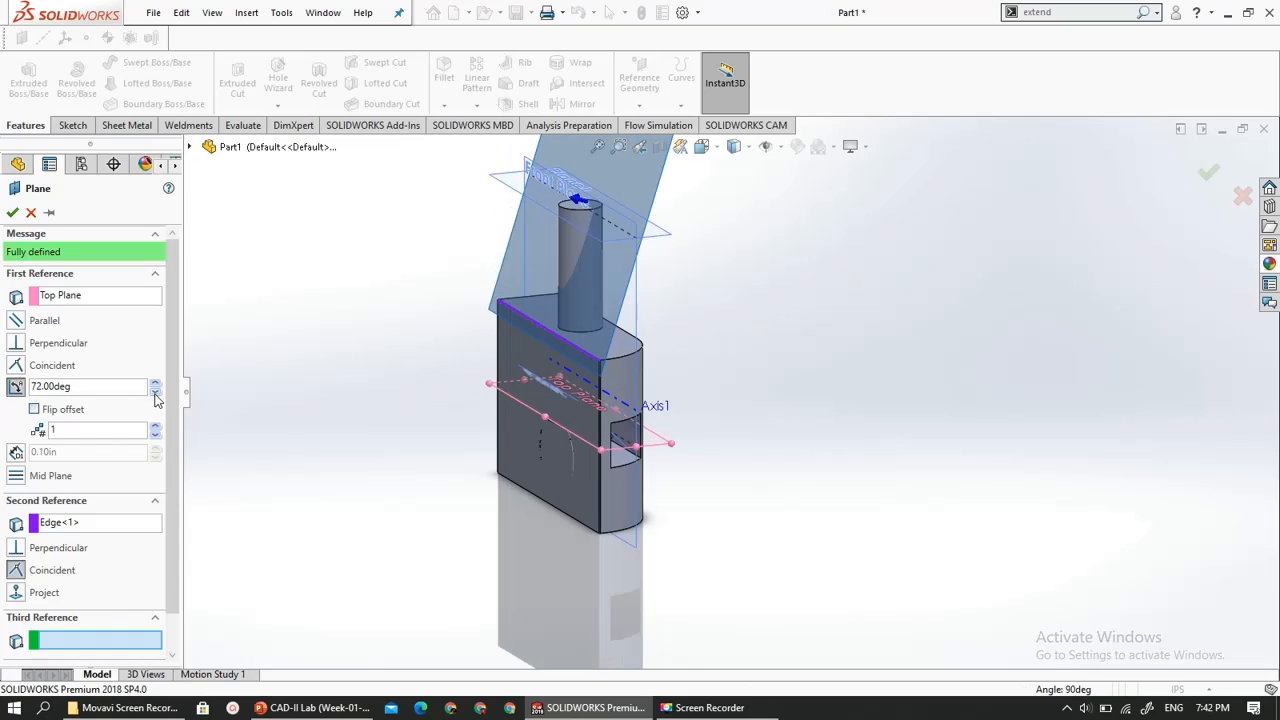
pyautogui.click(156, 394)
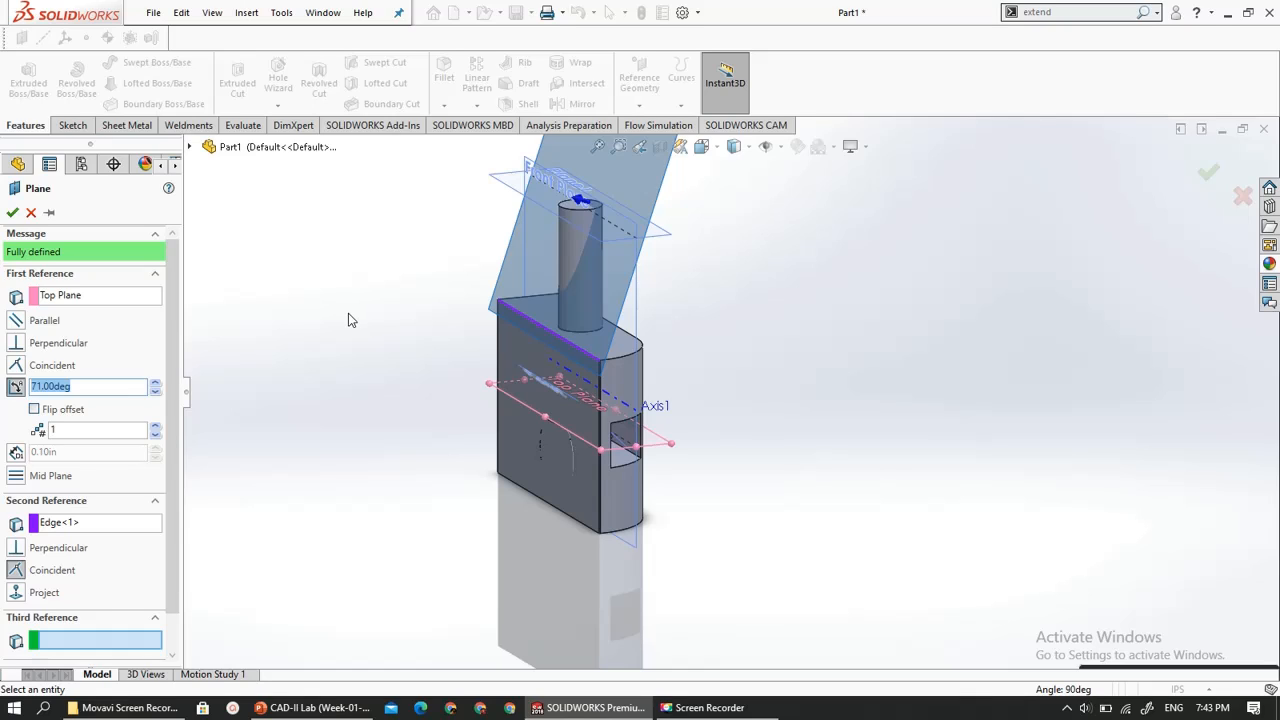
pyautogui.write('30')
pyautogui.press('Return')
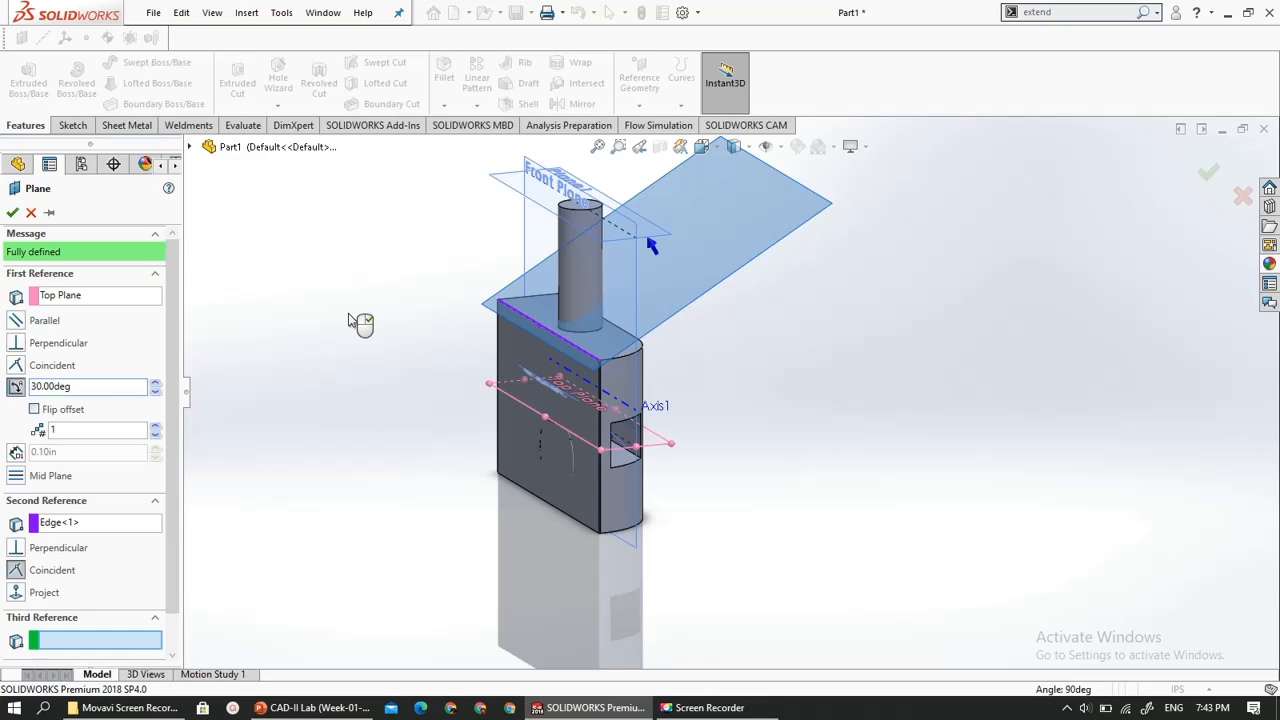
# - Try the flipped direction of the 30-degree plane, restore the original direction, and cancel the plane
pyautogui.click(35, 409)
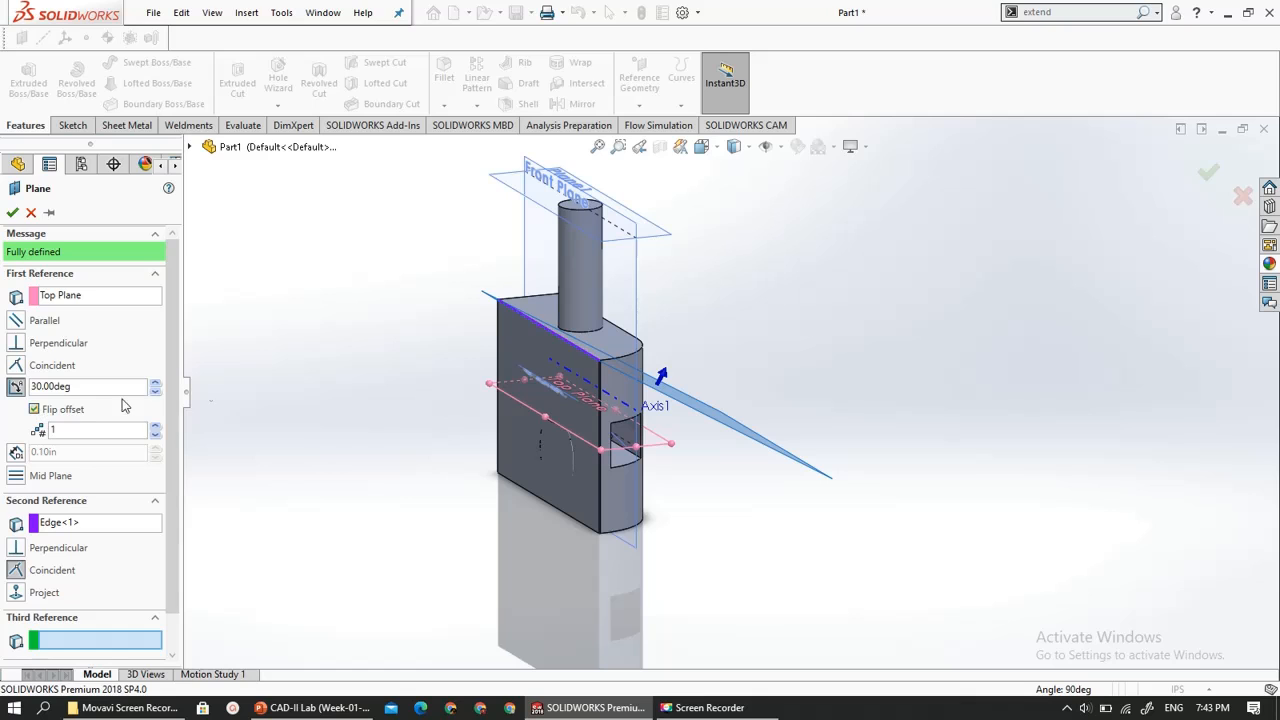
pyautogui.moveTo(502, 265); pyautogui.dragTo(628, 362, button='middle')
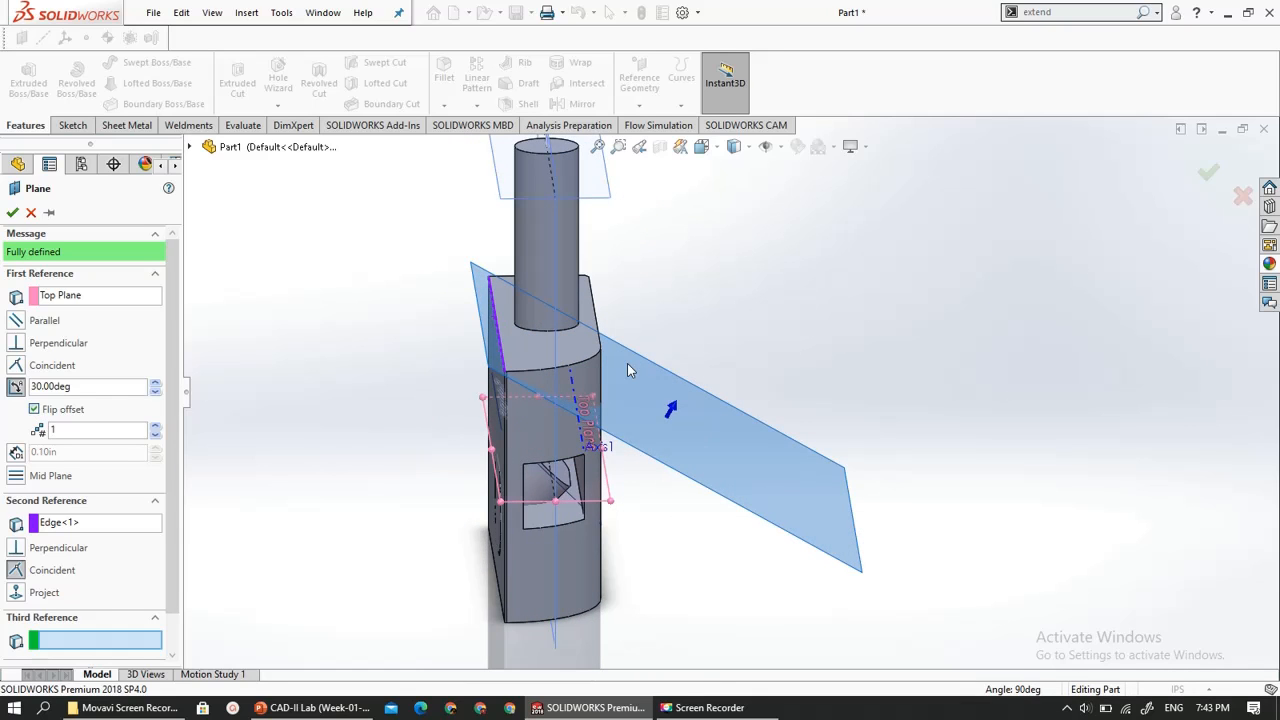
pyautogui.scroll(3, 623, 358)
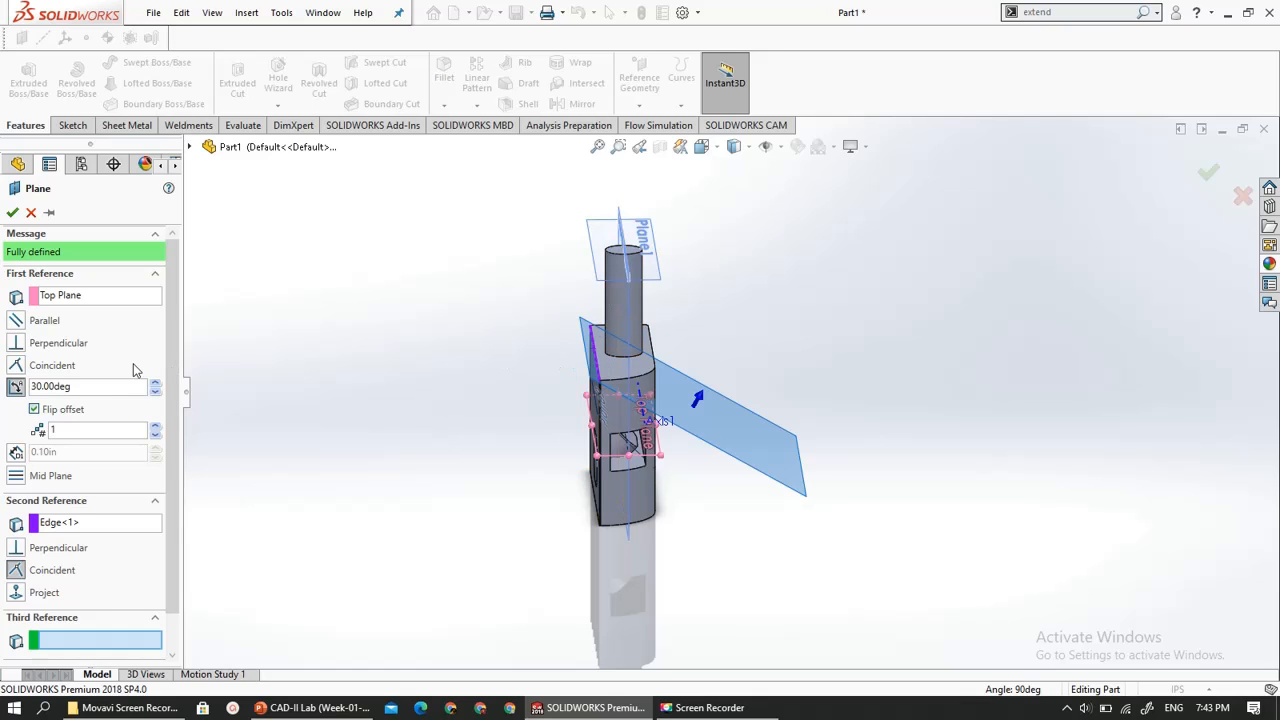
pyautogui.click(34, 409)
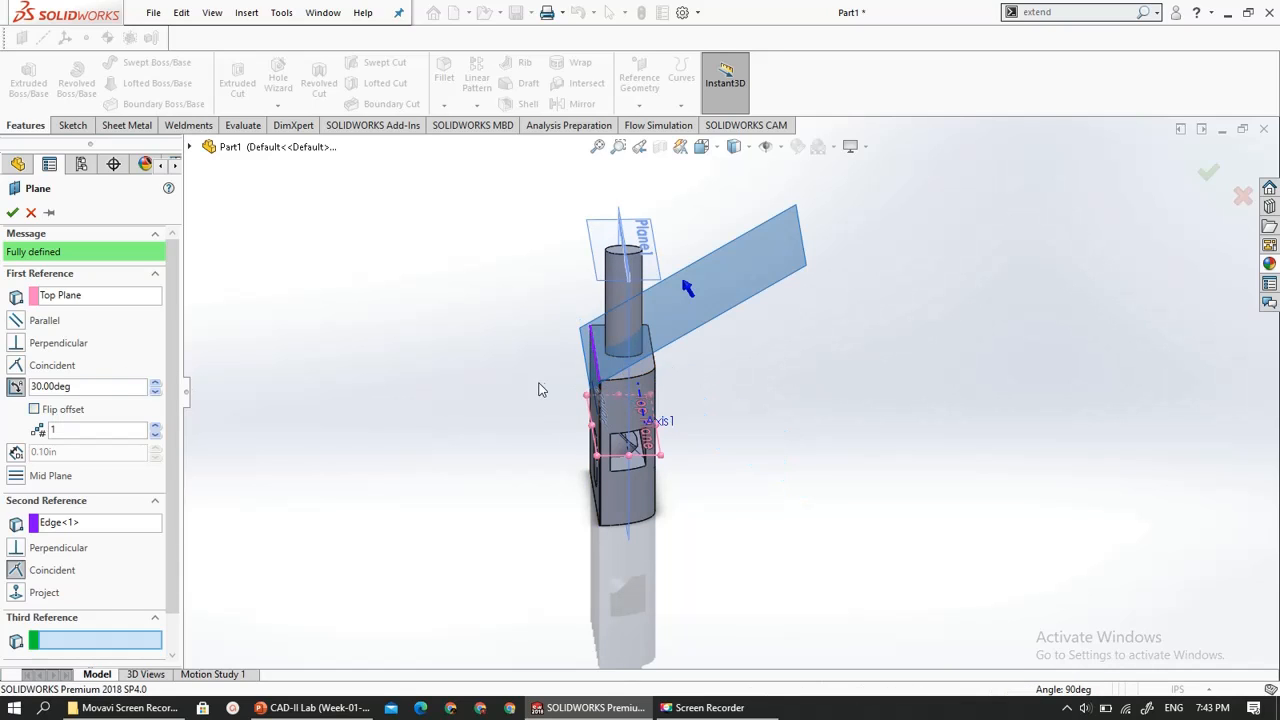
pyautogui.moveTo(620, 337); pyautogui.dragTo(635, 322, button='middle')
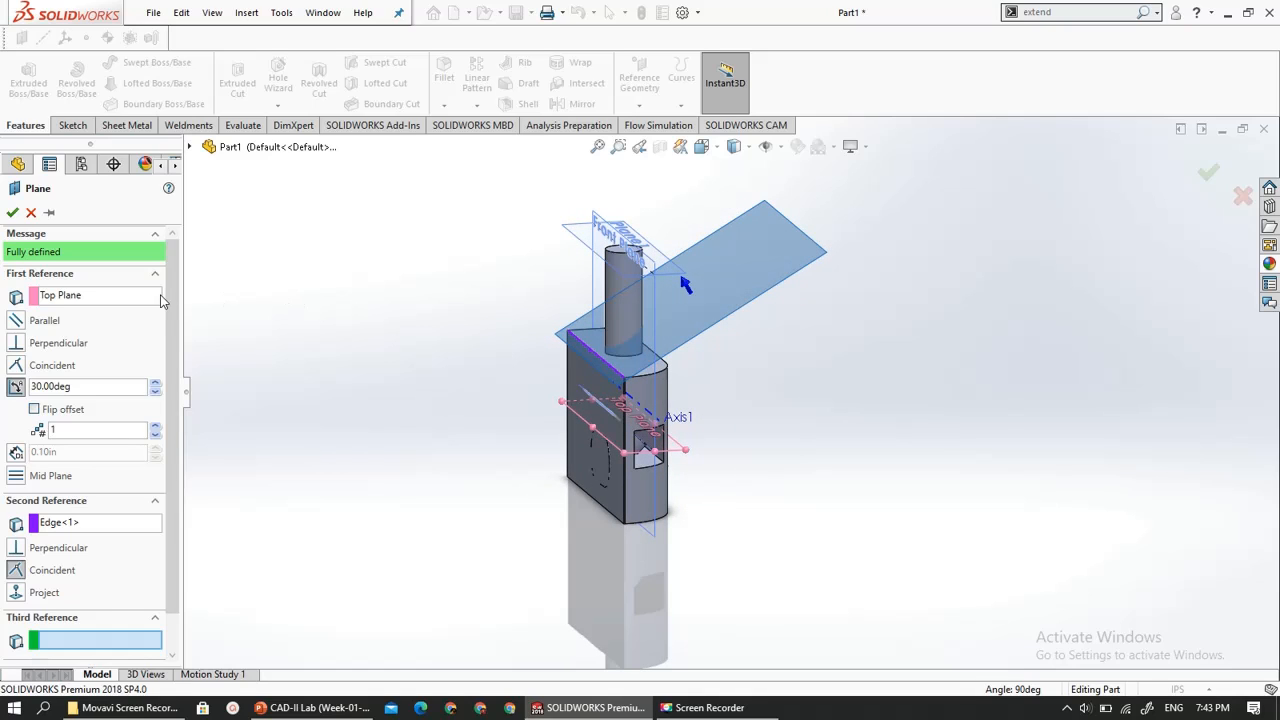
pyautogui.click(31, 212)
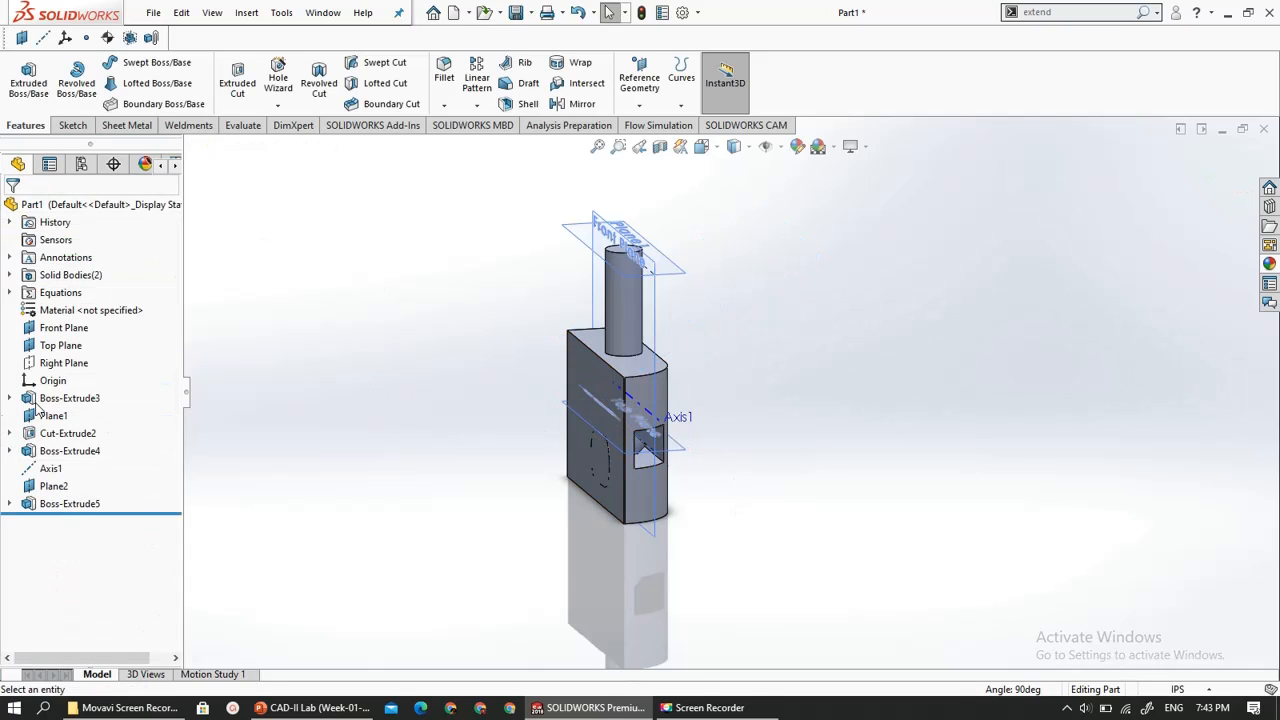
# - Roll the part back to before Boss-Extrude3 and select the Right Plane
pyautogui.moveTo(75, 510); pyautogui.dragTo(73, 391)
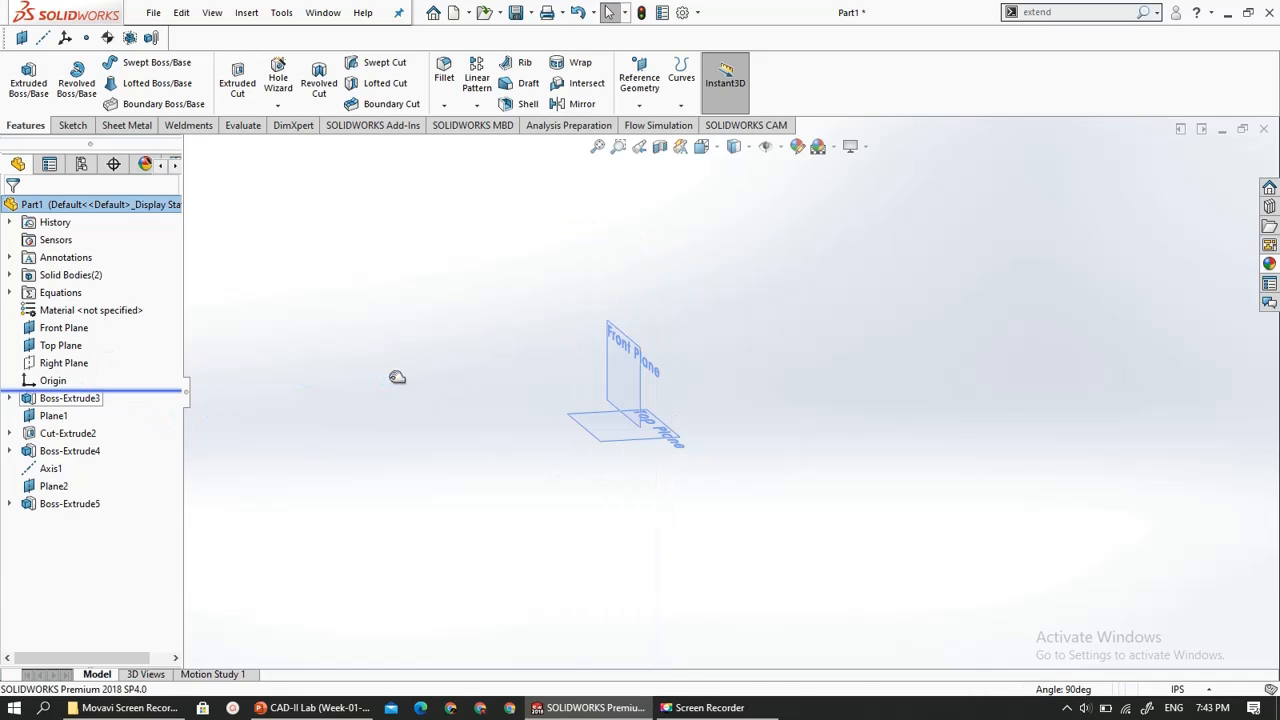
pyautogui.scroll(-6, 640, 435)
pyautogui.scroll(5, 605, 450)
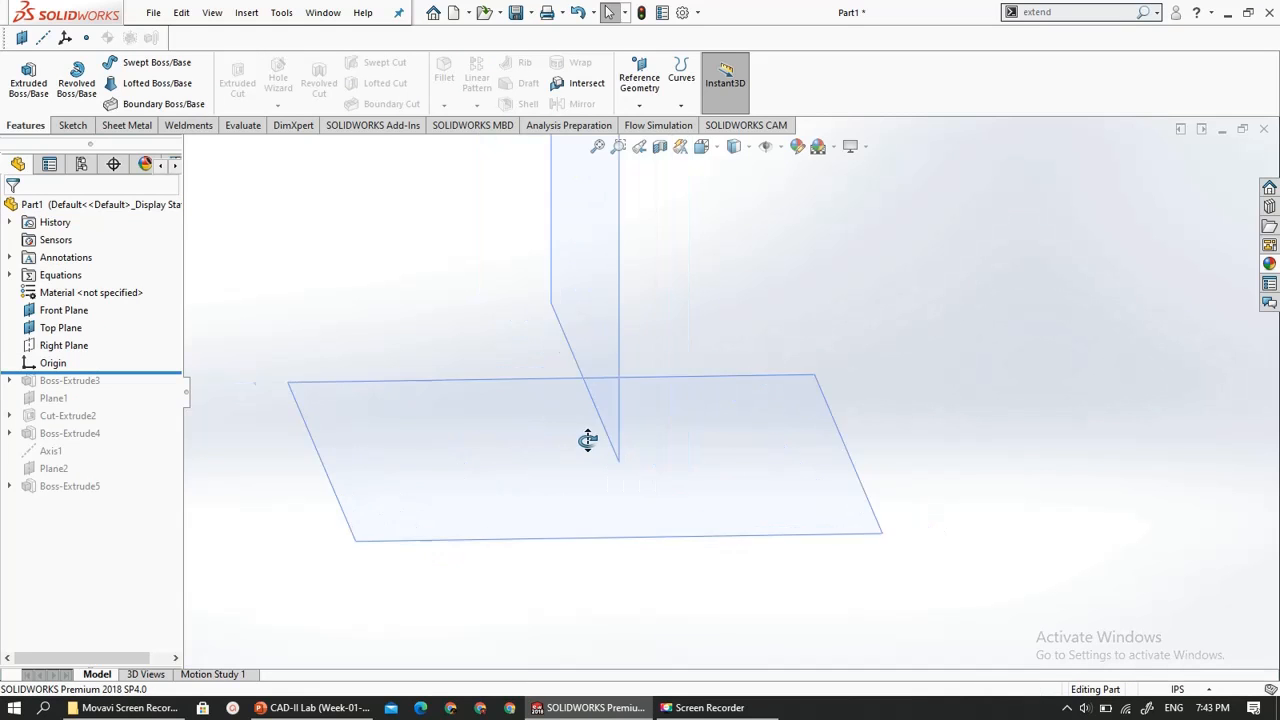
pyautogui.scroll(4, 630, 429)
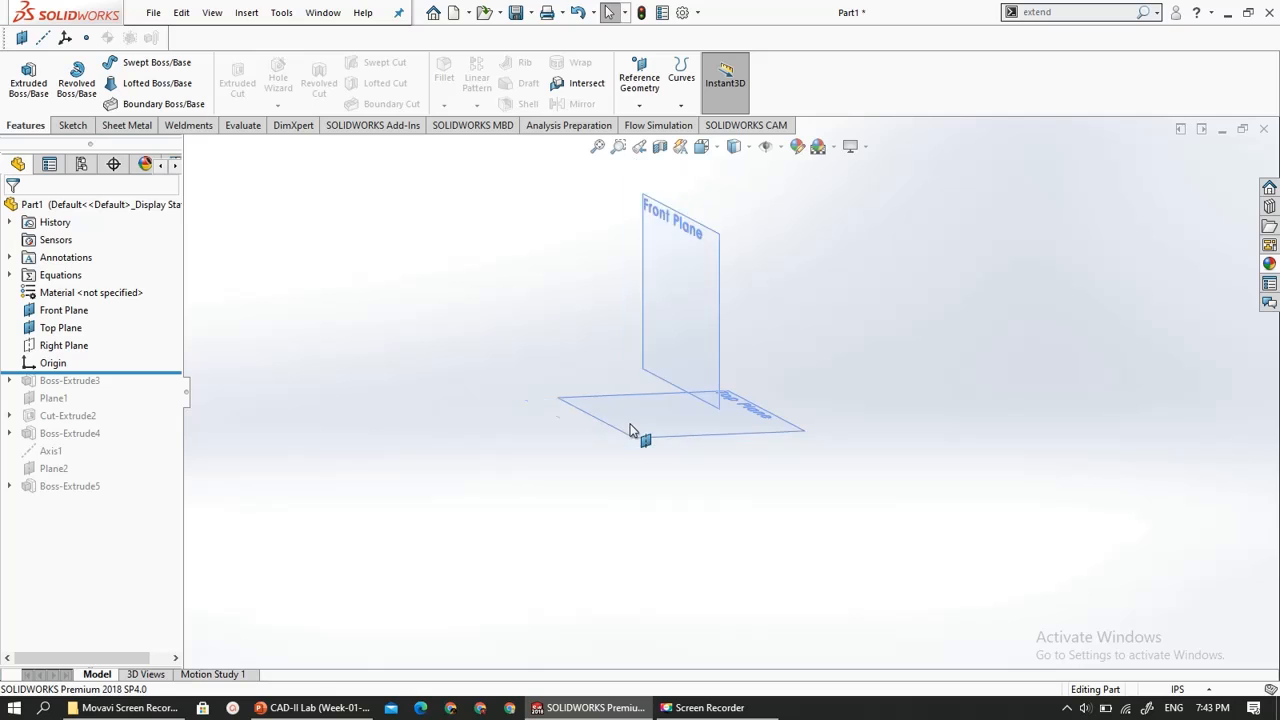
pyautogui.click(57, 346)
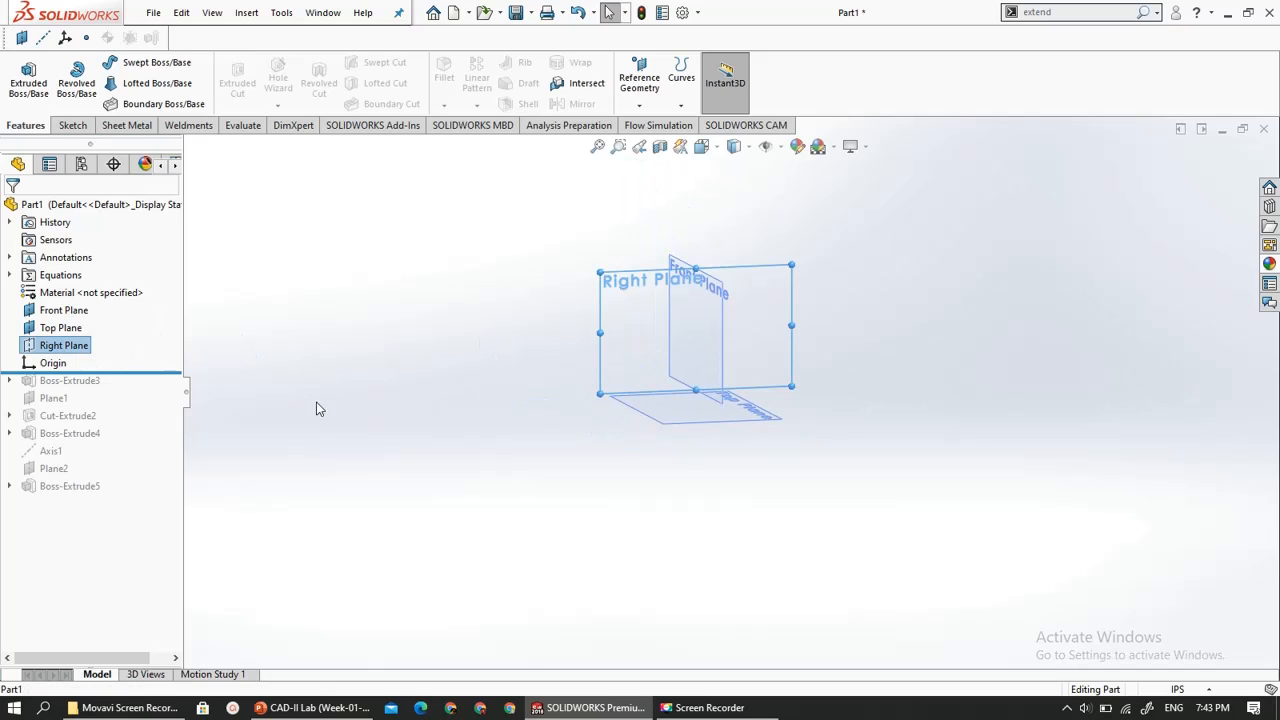
pyautogui.moveTo(314, 409)
pyautogui.mouseDown(button='middle')
pyautogui.moveTo(389, 406)
pyautogui.moveTo(322, 418)
pyautogui.mouseUp(button='middle')
pyautogui.click(670, 321)
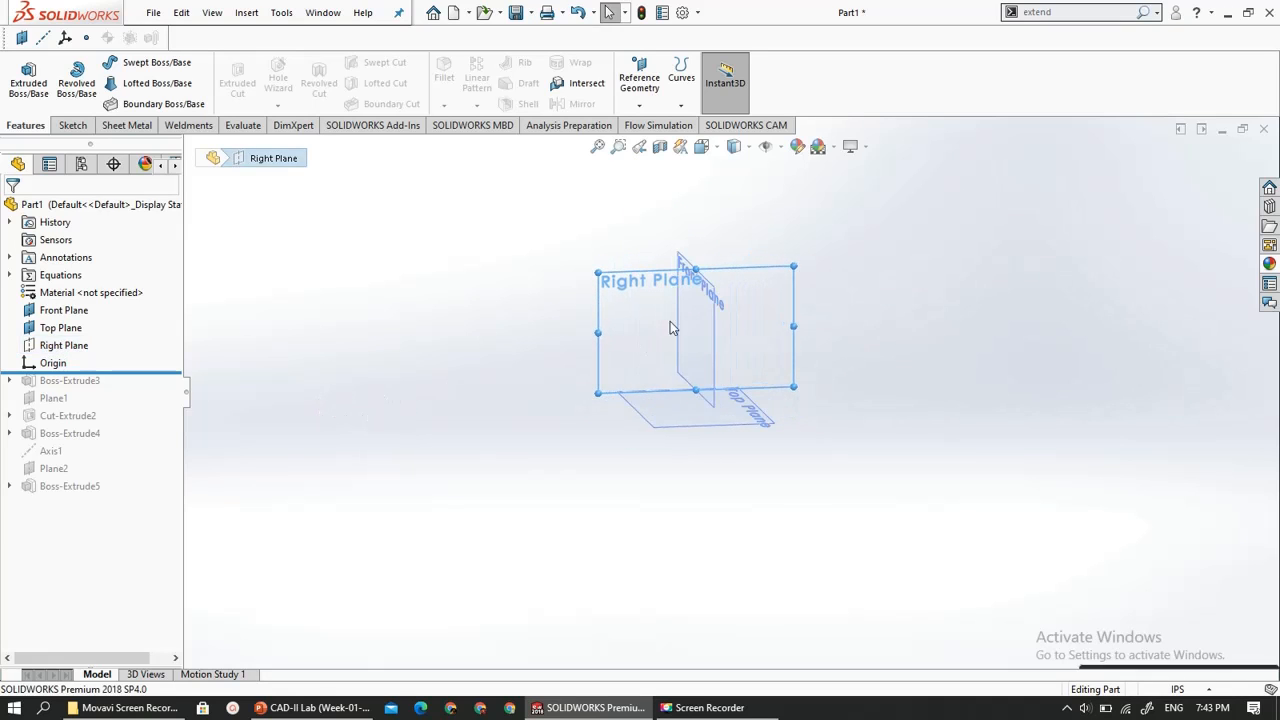
pyautogui.click(644, 90)
pyautogui.click(645, 126)
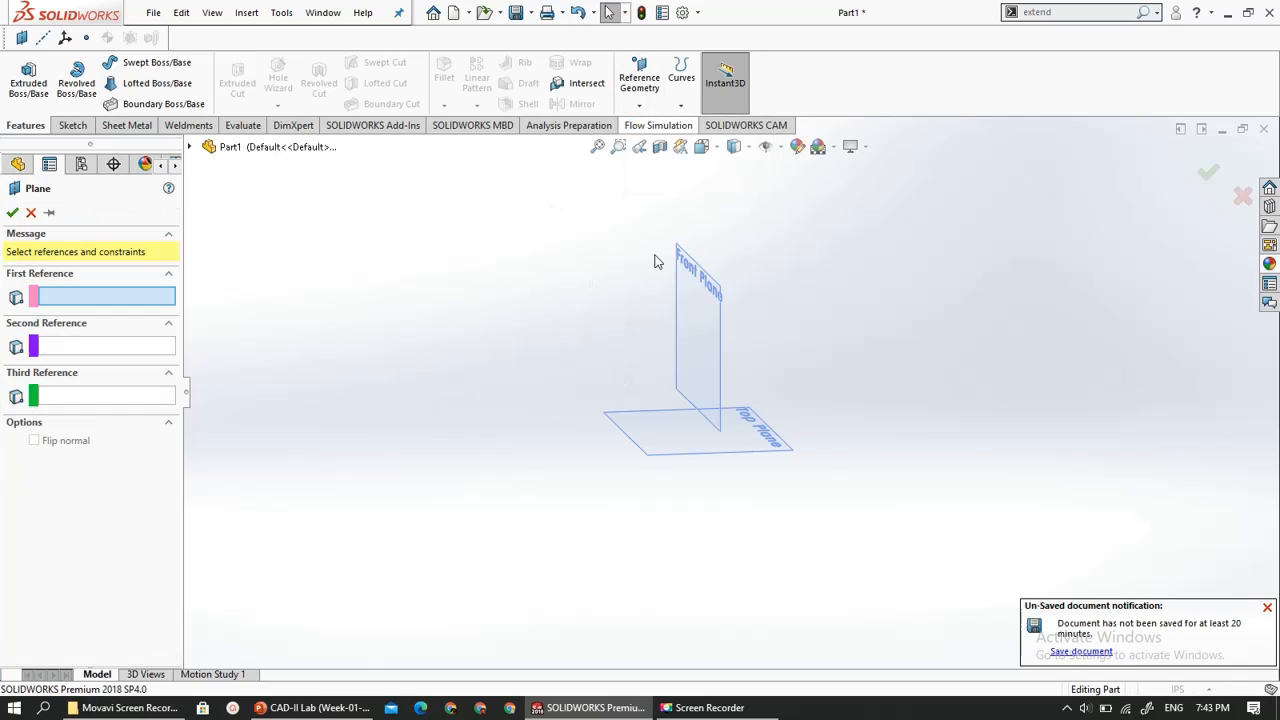
pyautogui.click(31, 212)
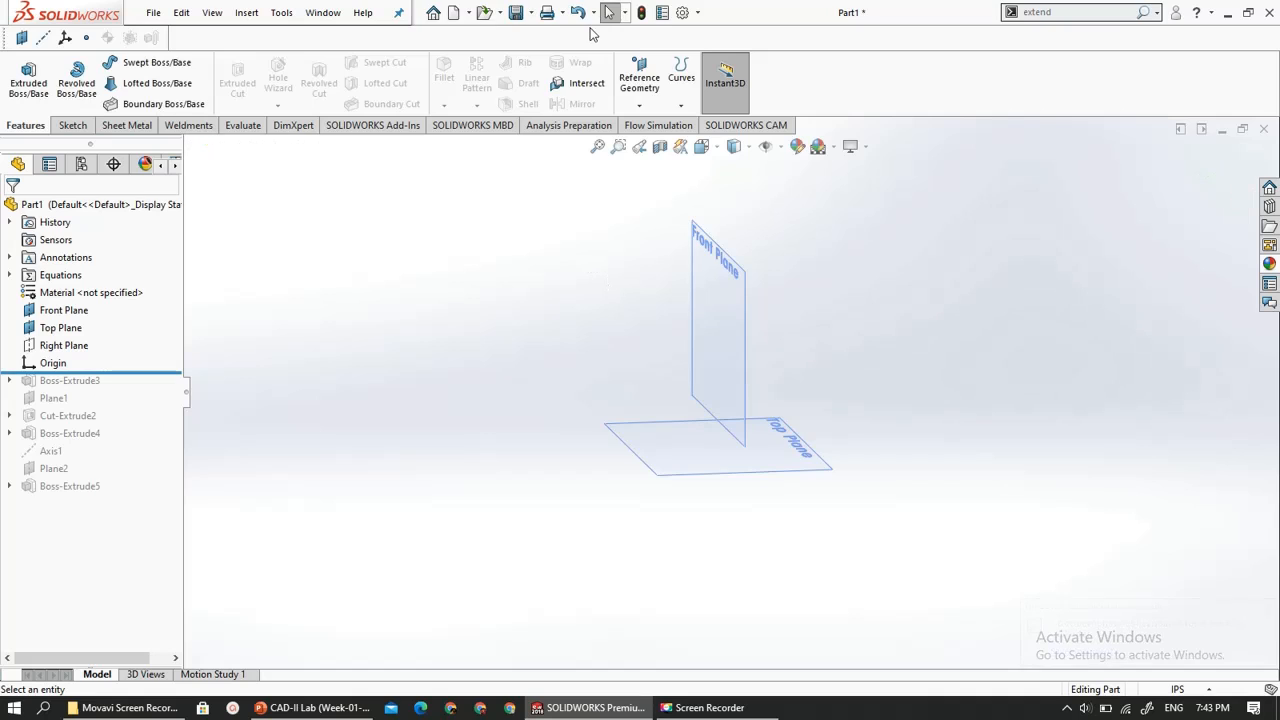
# - Create a reference axis at the intersection of the Top Plane and the Front Plane
pyautogui.click(639, 105)
pyautogui.click(651, 145)
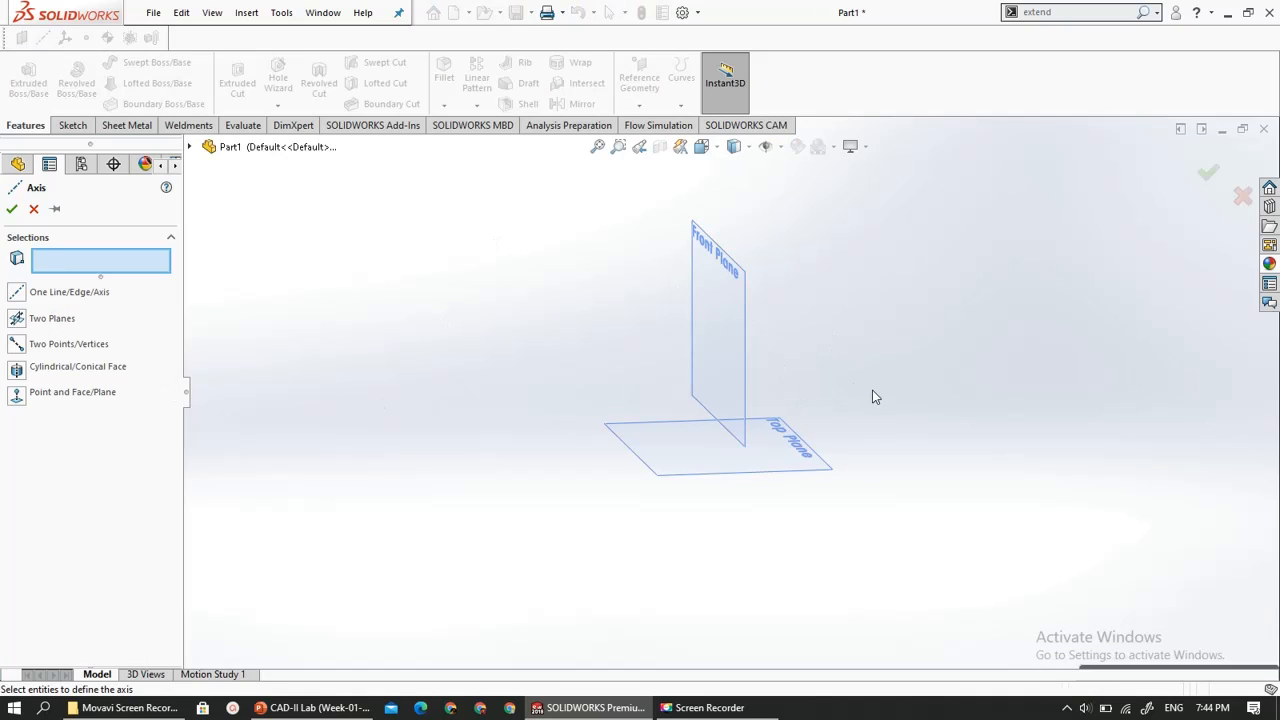
pyautogui.moveTo(874, 397)
pyautogui.mouseDown(button='middle')
pyautogui.moveTo(800, 391)
pyautogui.moveTo(803, 426)
pyautogui.moveTo(889, 407)
pyautogui.moveTo(866, 414)
pyautogui.mouseUp(button='middle')
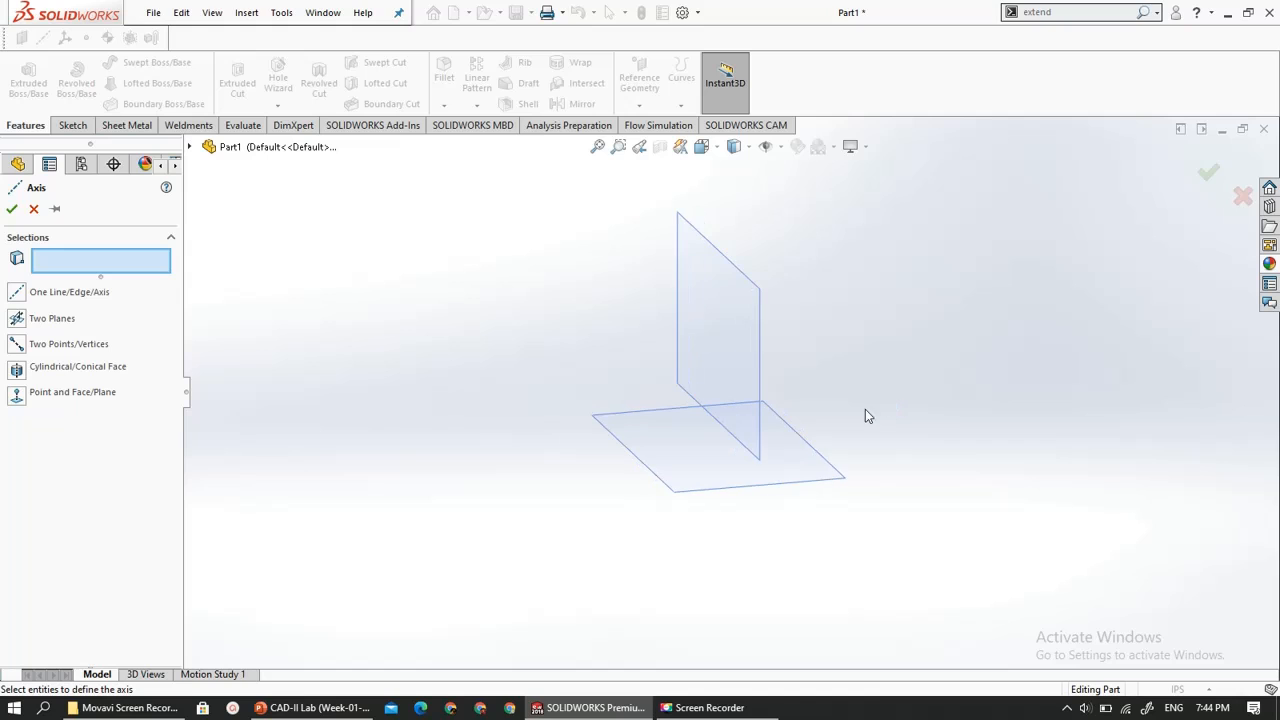
pyautogui.click(689, 442)
pyautogui.click(703, 347)
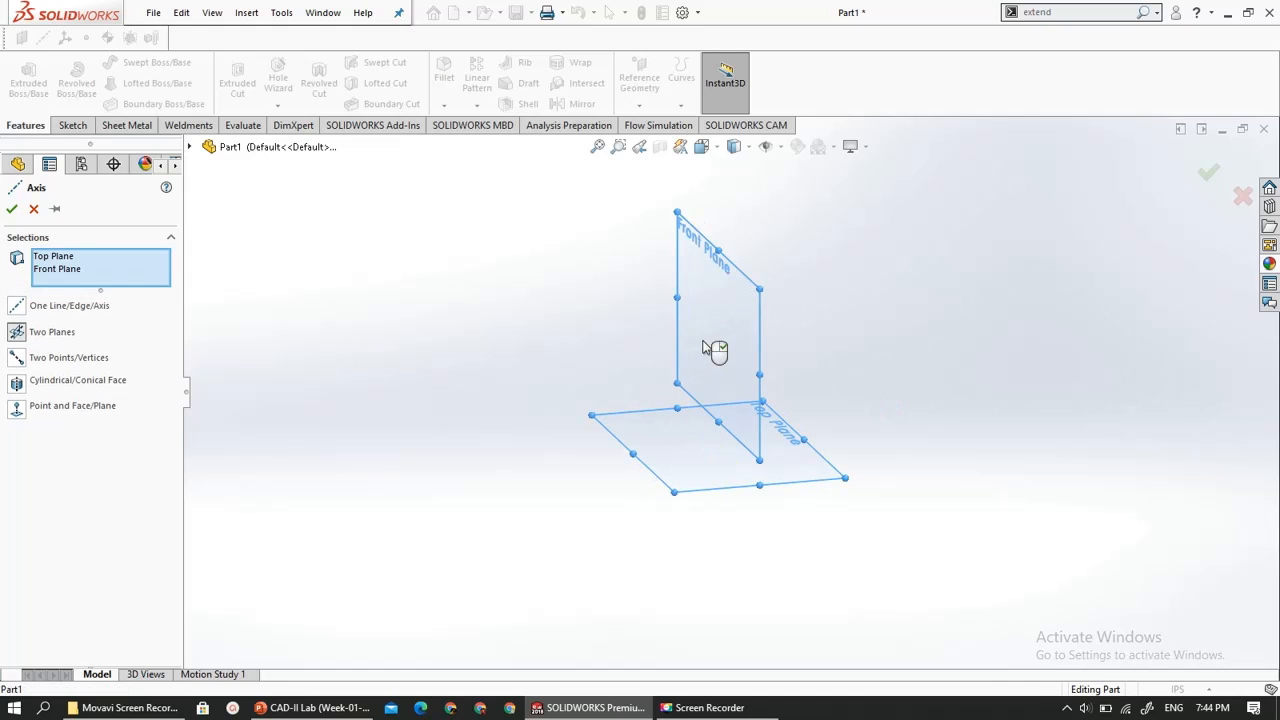
pyautogui.scroll(-3, 735, 509)
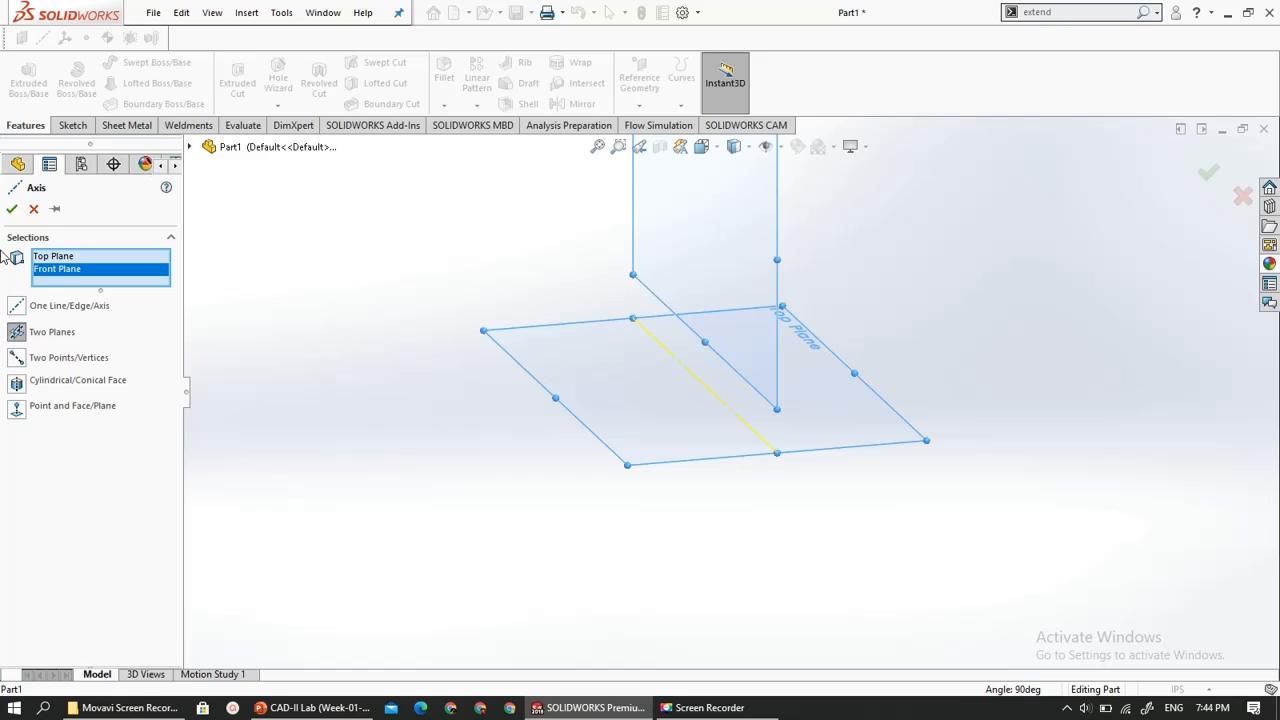
pyautogui.click(10, 210)
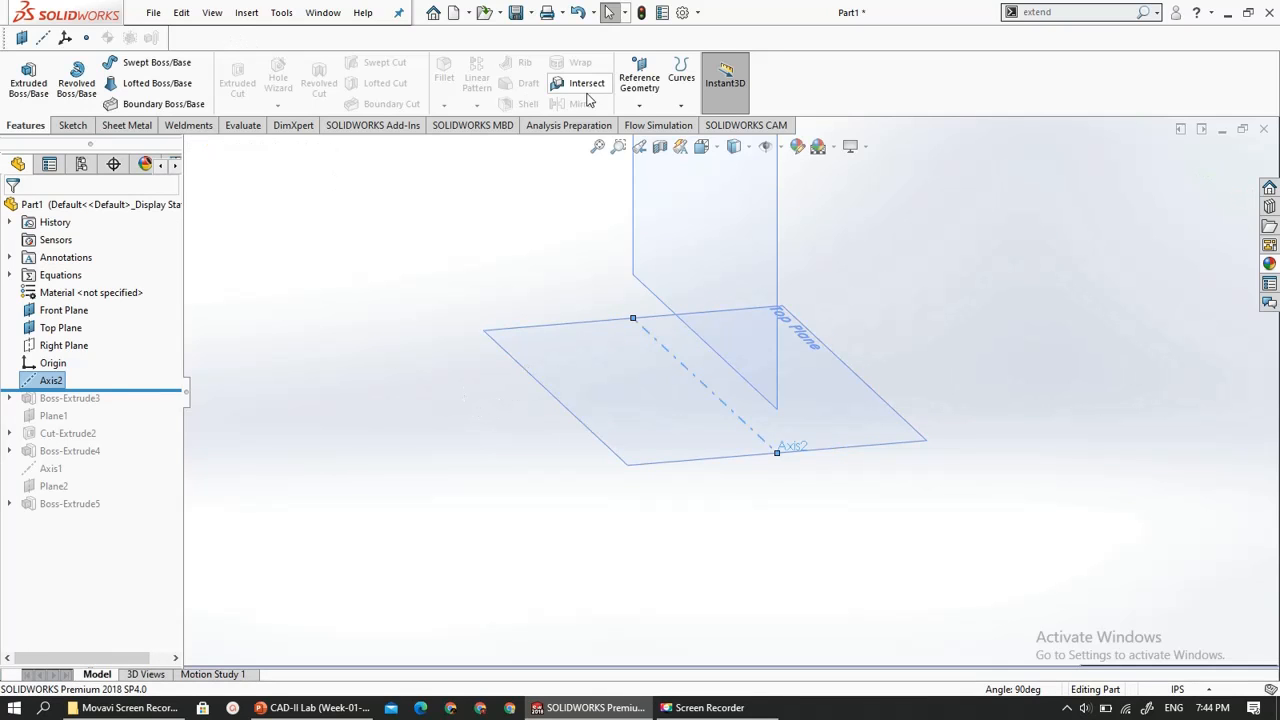
# - Start a reference plane, remove the preselected axis, and reference the Top Plane first and the new axis second
pyautogui.click(639, 102)
pyautogui.click(645, 125)
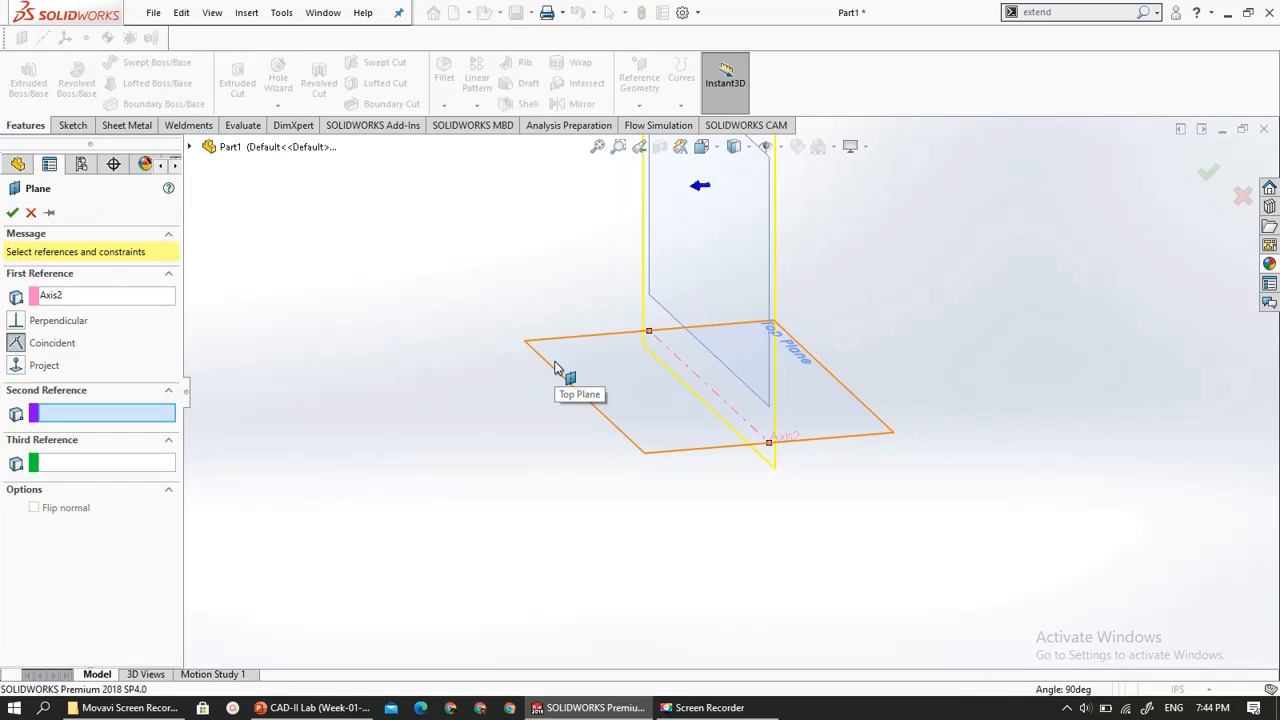
pyautogui.click(68, 296)
pyautogui.rightClick(70, 297)
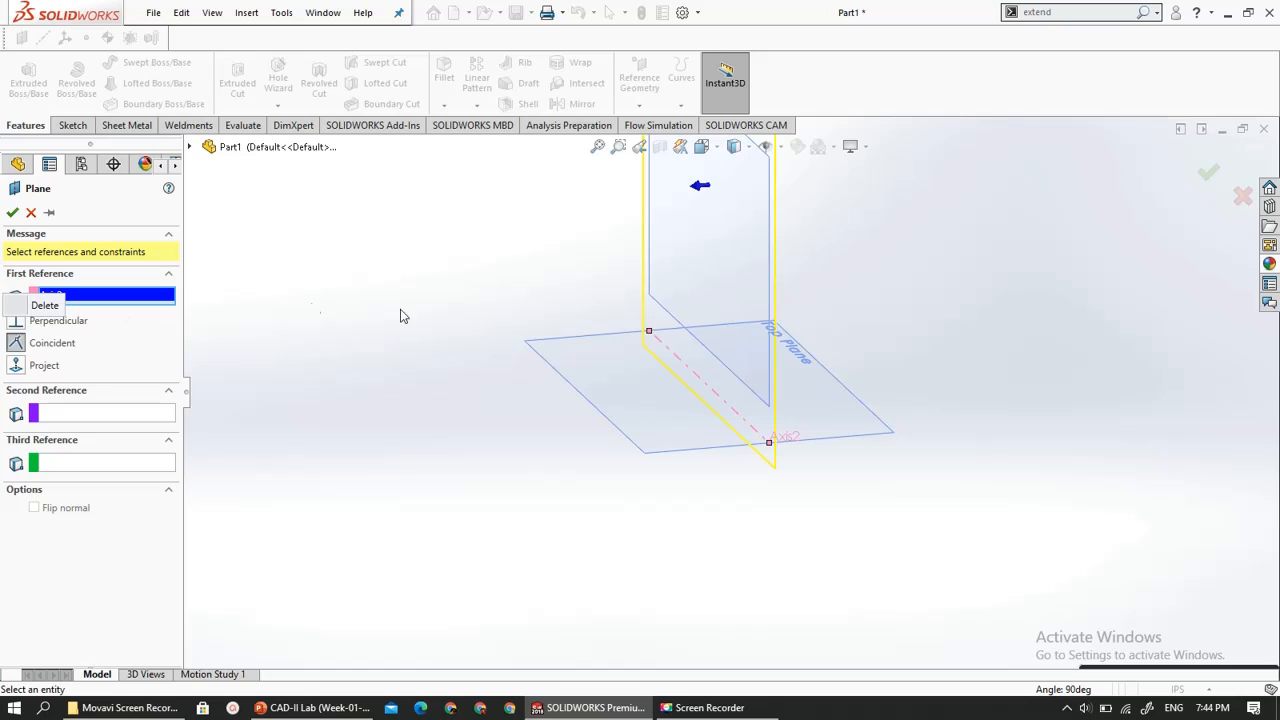
pyautogui.click(60, 305)
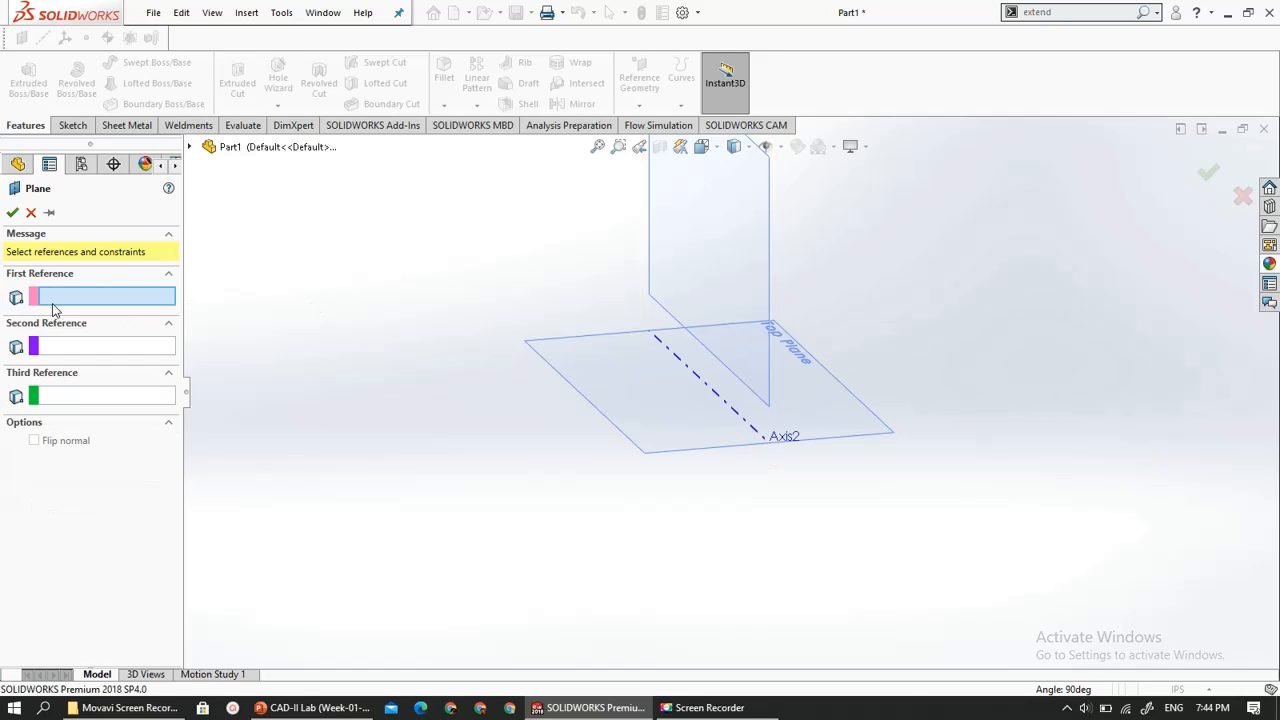
pyautogui.click(607, 370)
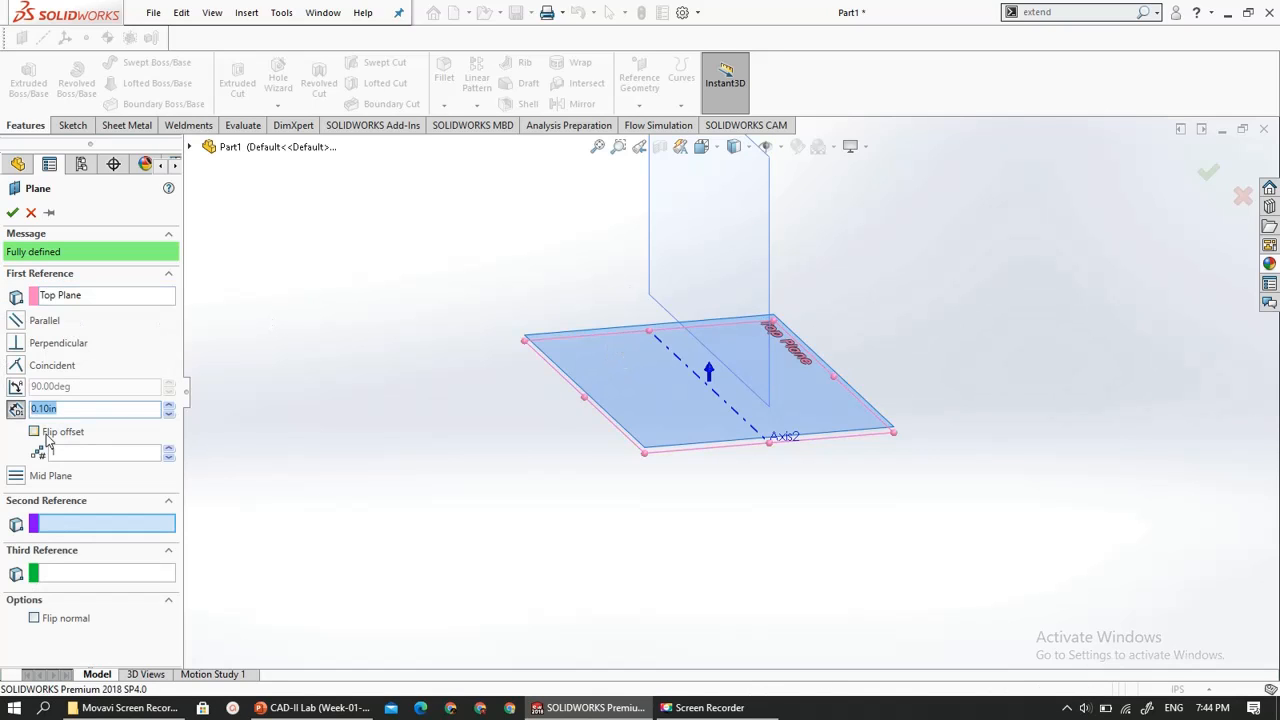
pyautogui.click(722, 400)
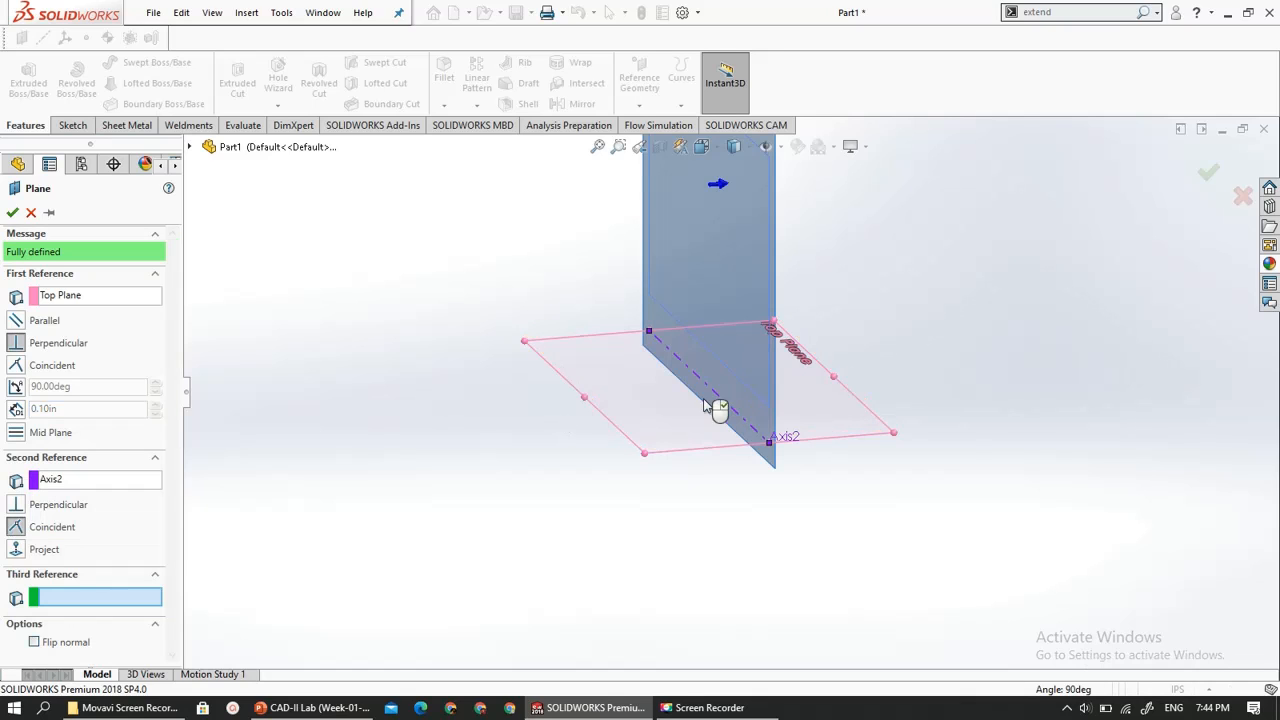
# - Set the plane's angle to the Top Plane to 60 degrees and try the flipped offset direction
pyautogui.click(15, 389)
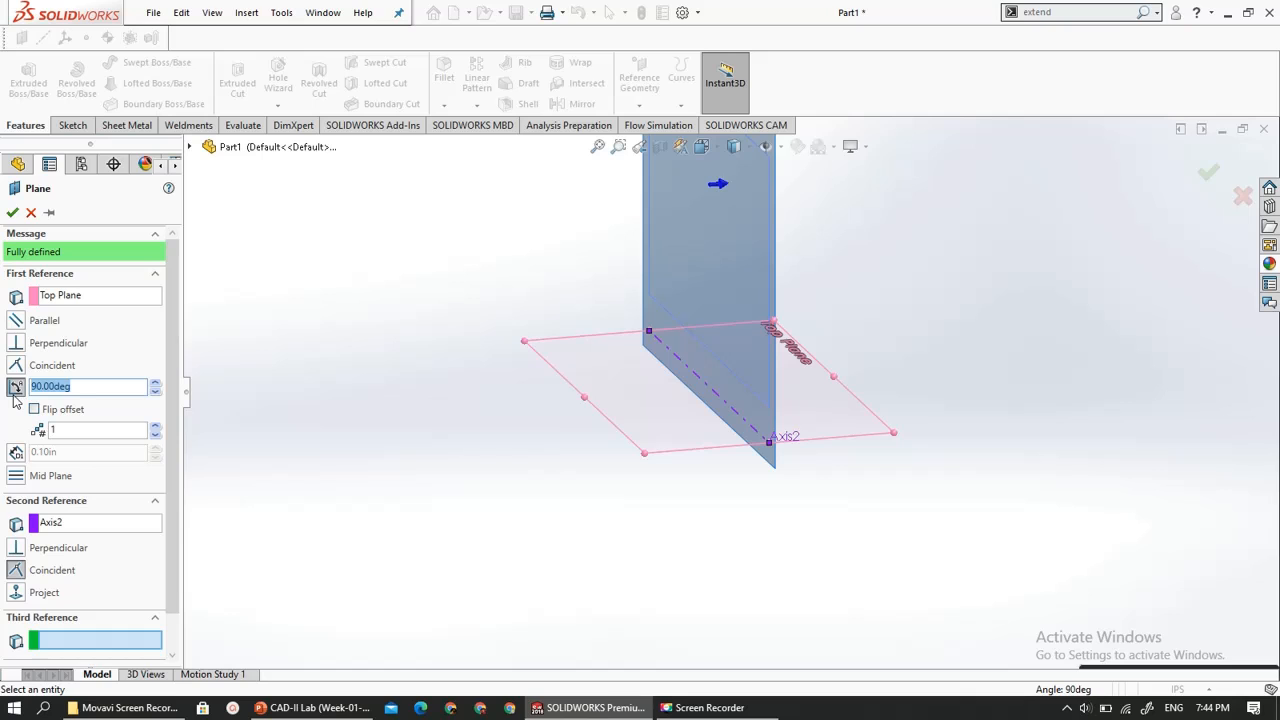
pyautogui.write('60')
pyautogui.press('Return')
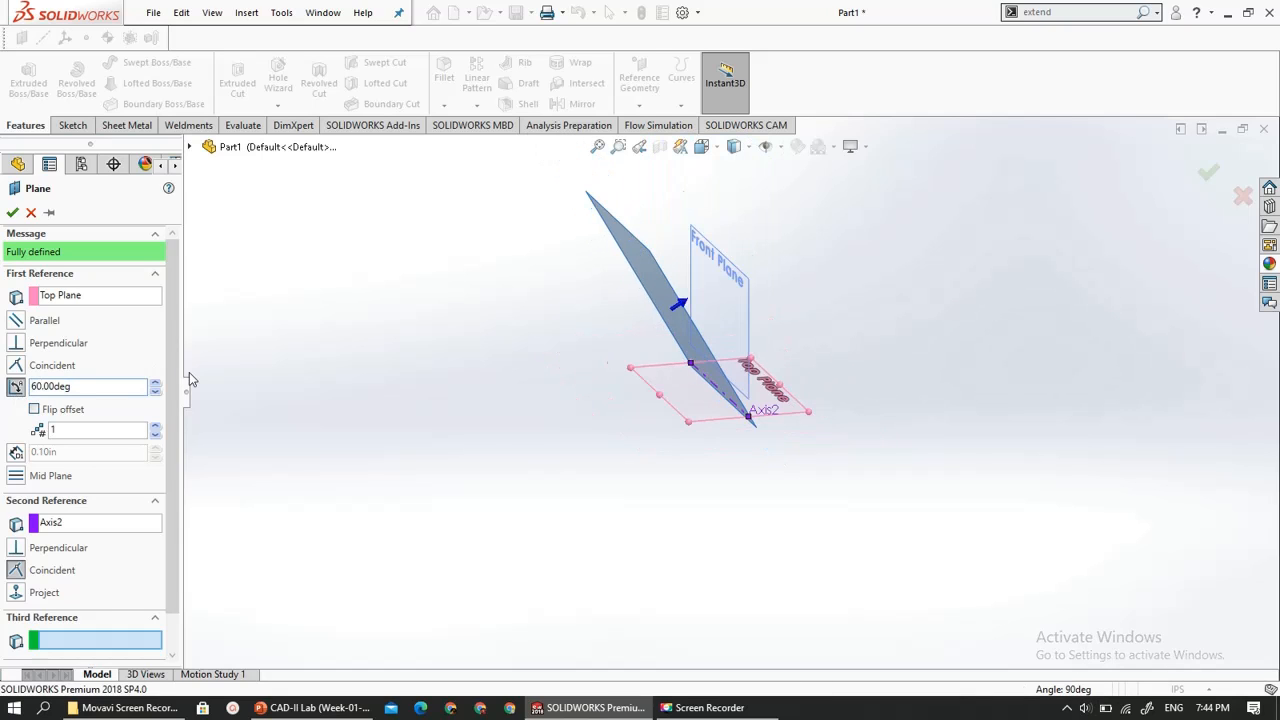
pyautogui.moveTo(405, 378); pyautogui.dragTo(375, 378, button='middle')
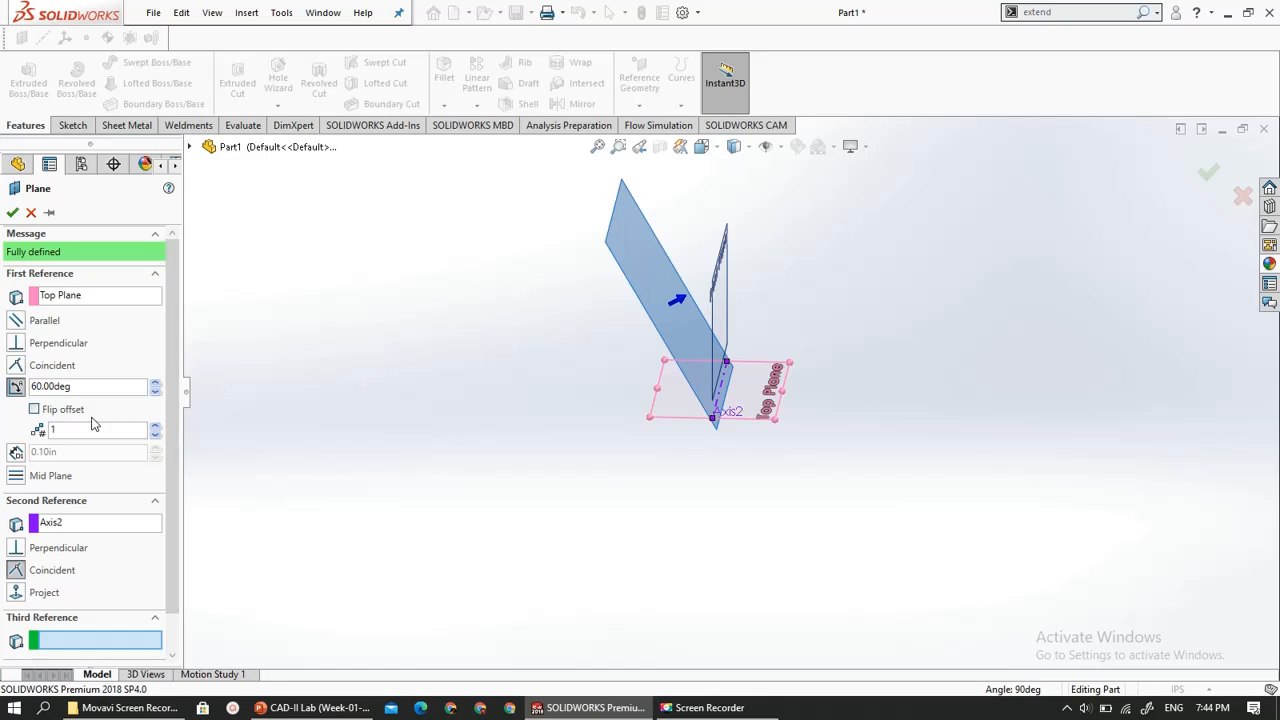
pyautogui.click(34, 410)
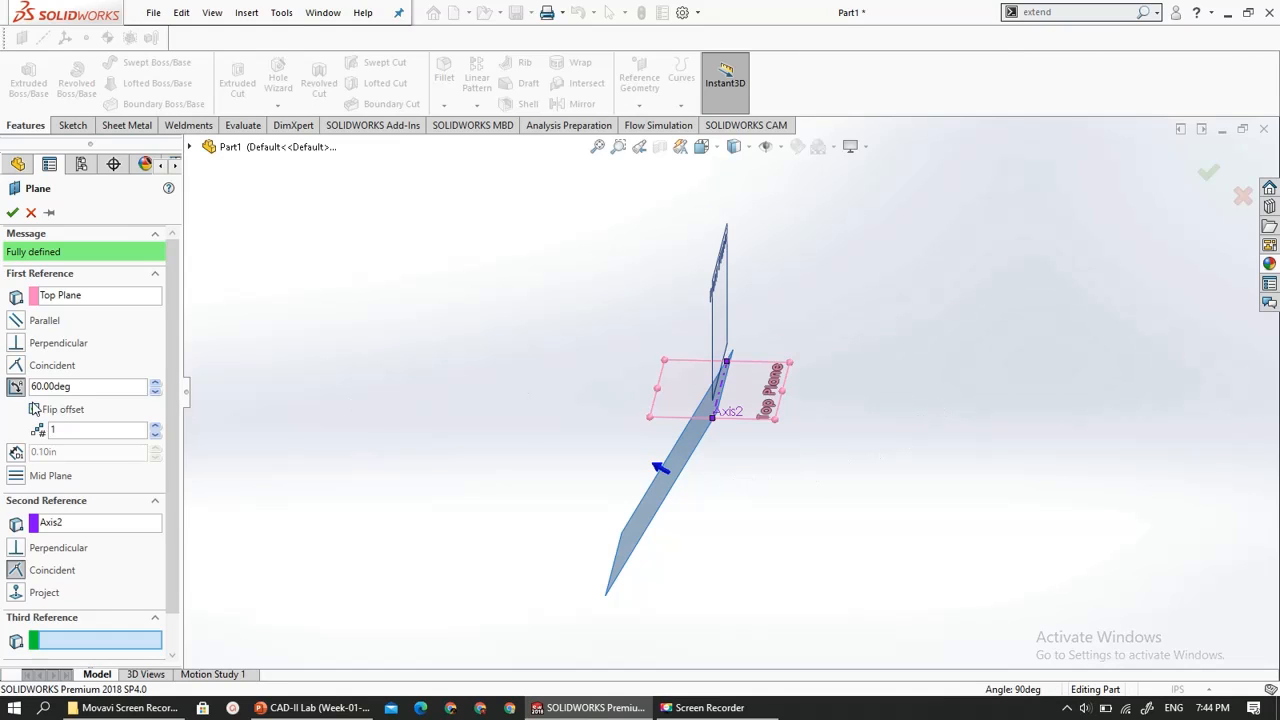
# - Try a 120-degree angle for the plane, restore the unflipped offset direction, and cancel the plane
pyautogui.moveTo(73, 387); pyautogui.dragTo(8, 390)
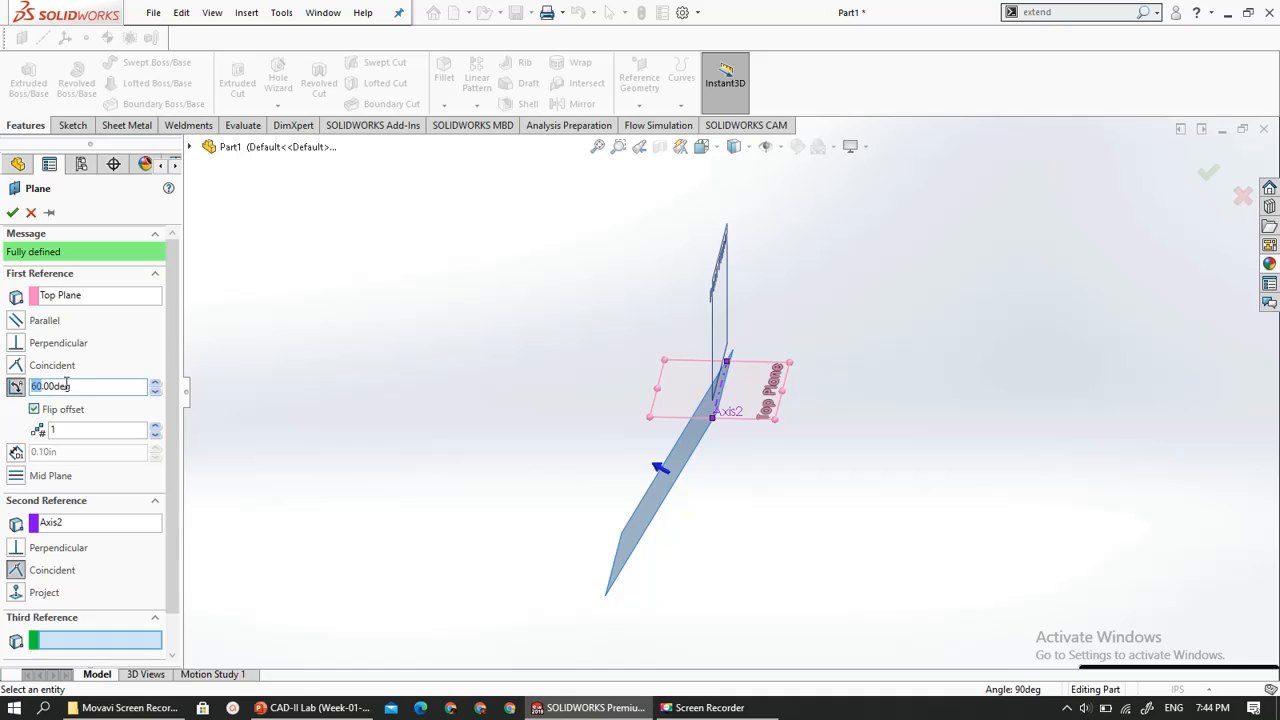
pyautogui.doubleClick(77, 386)
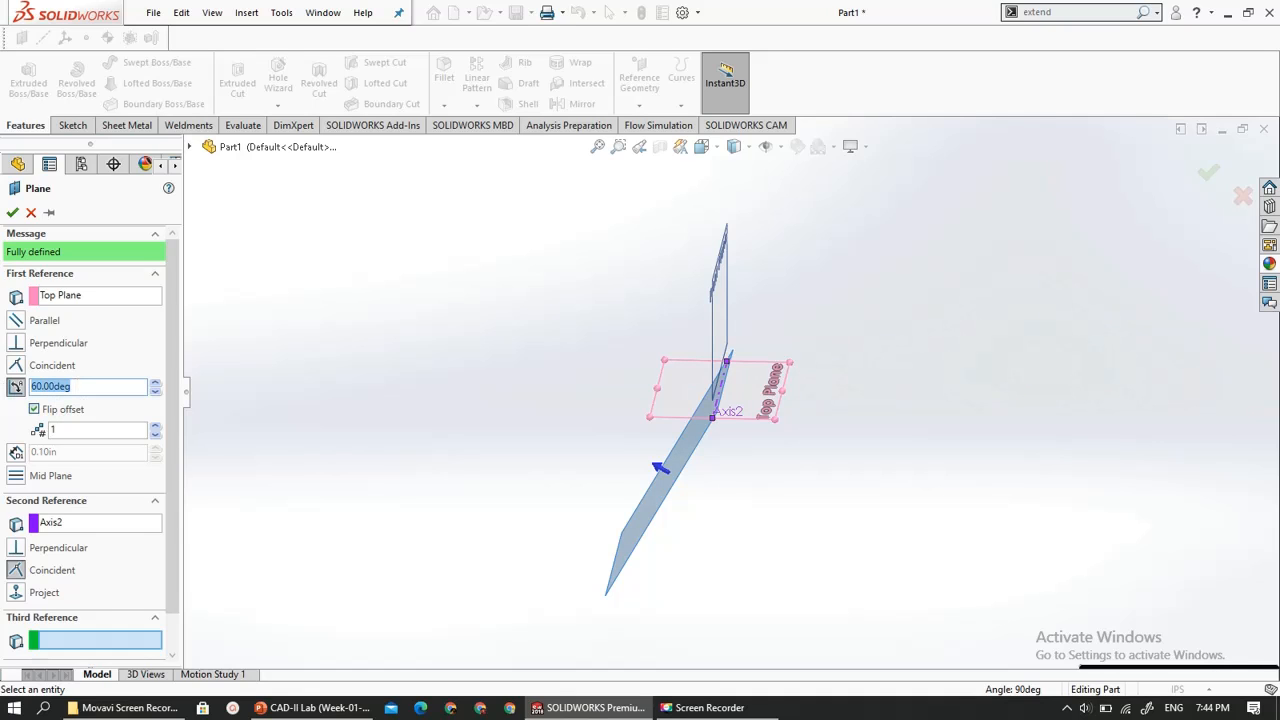
pyautogui.write('120')
pyautogui.press('Return')
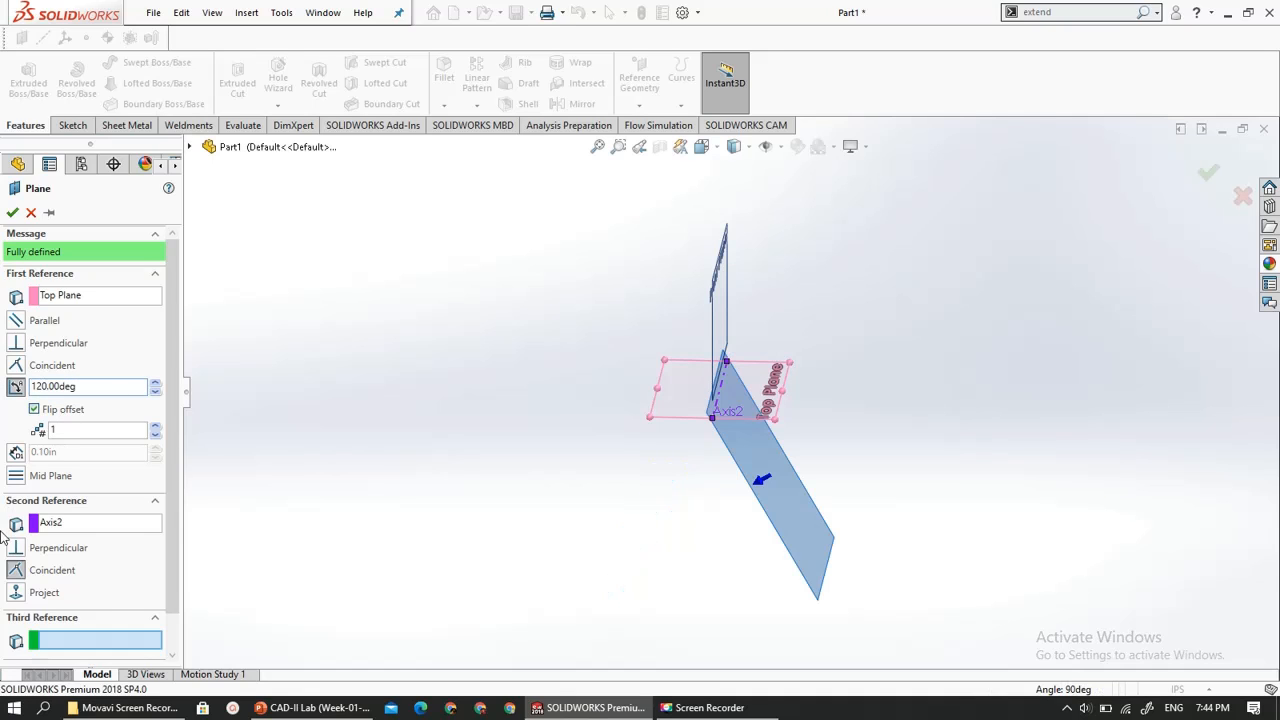
pyautogui.click(34, 410)
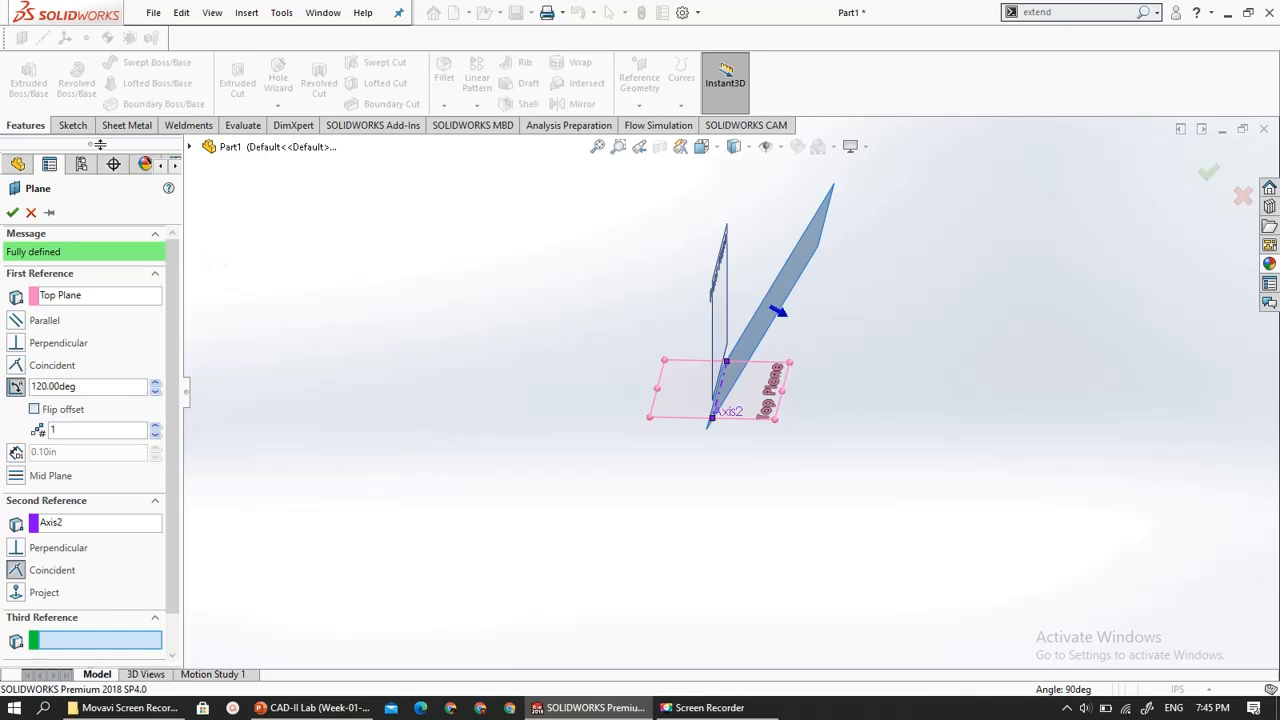
pyautogui.click(31, 212)
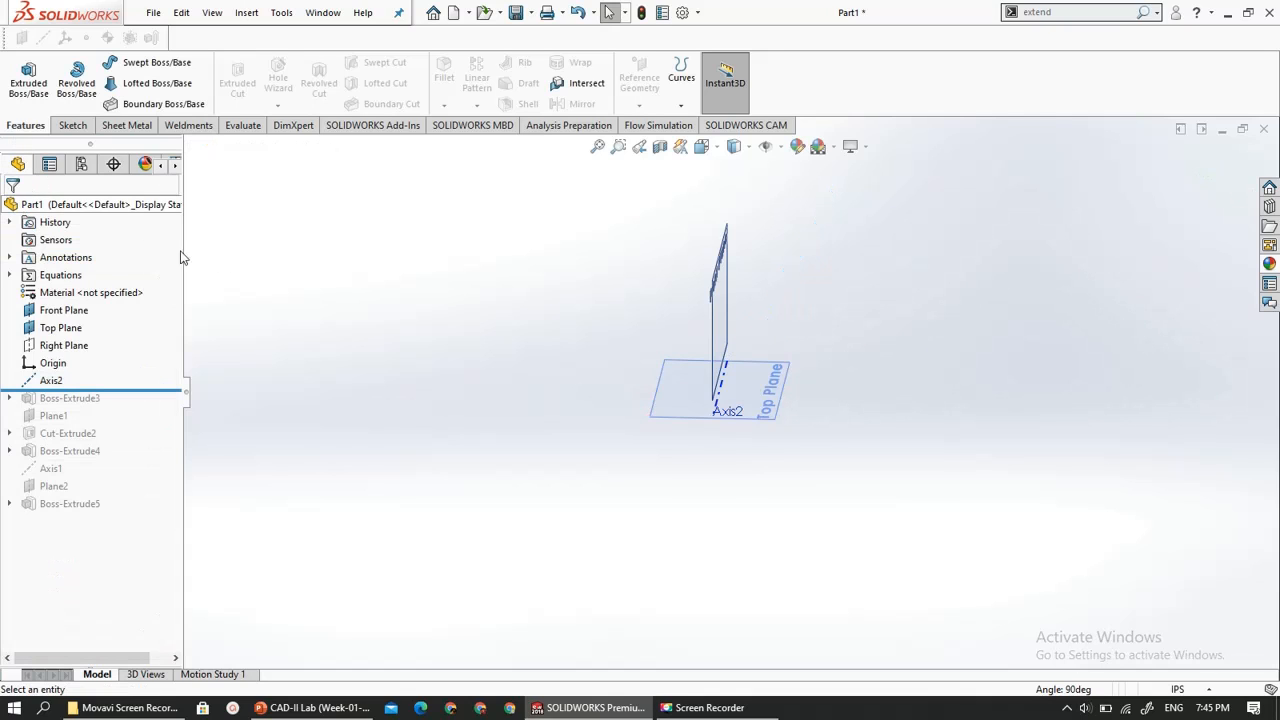
# - Roll the part forward to after Boss-Extrude5 and create a new part document
pyautogui.moveTo(52, 389); pyautogui.dragTo(70, 508)
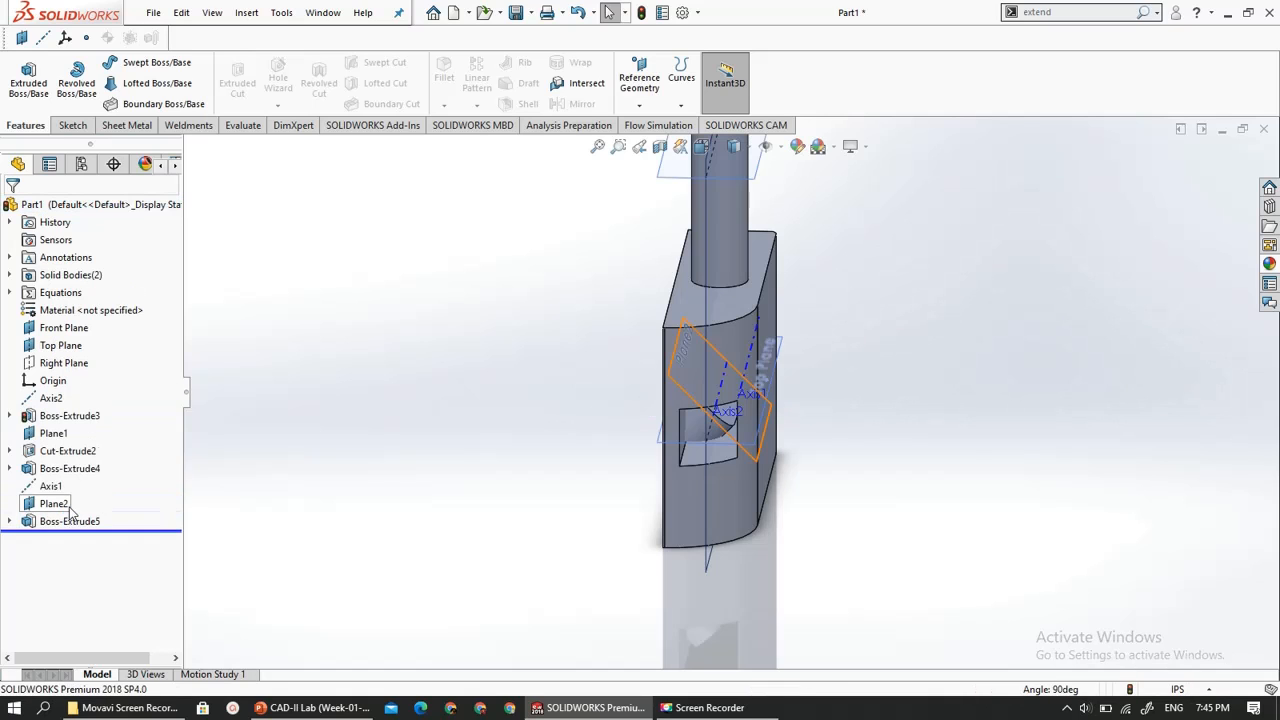
pyautogui.click(70, 522)
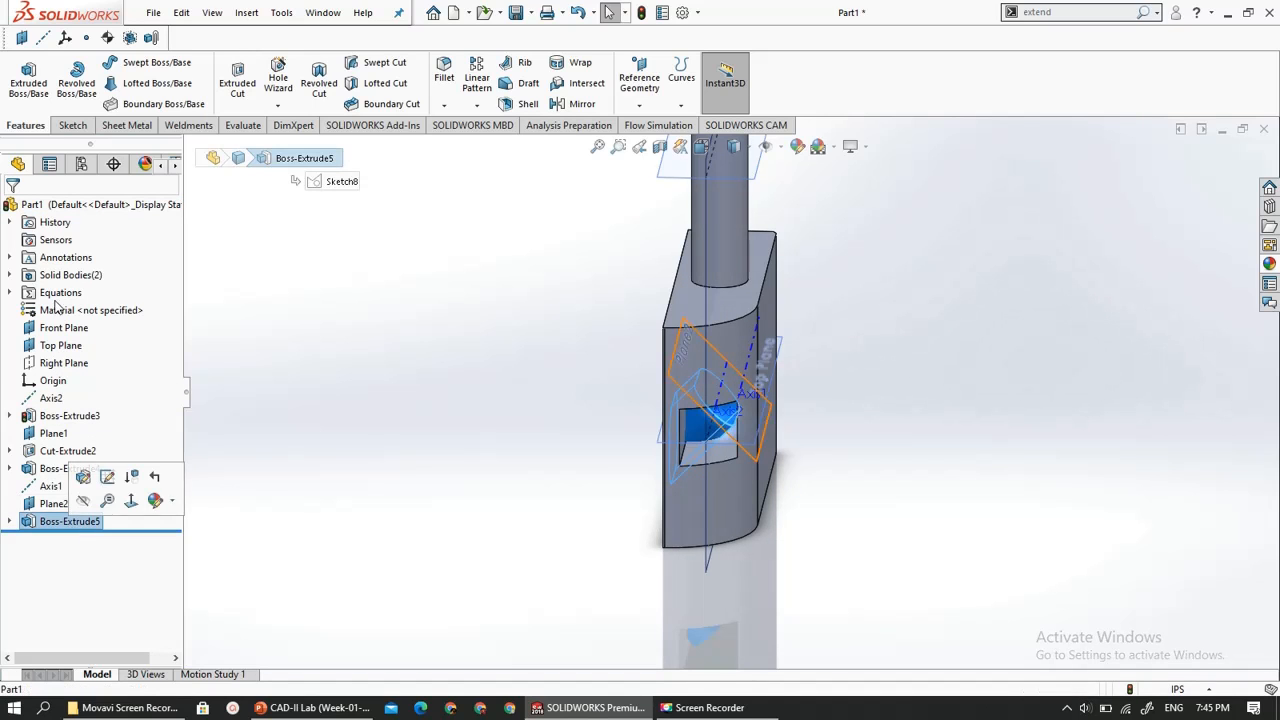
pyautogui.click(153, 12)
pyautogui.click(160, 38)
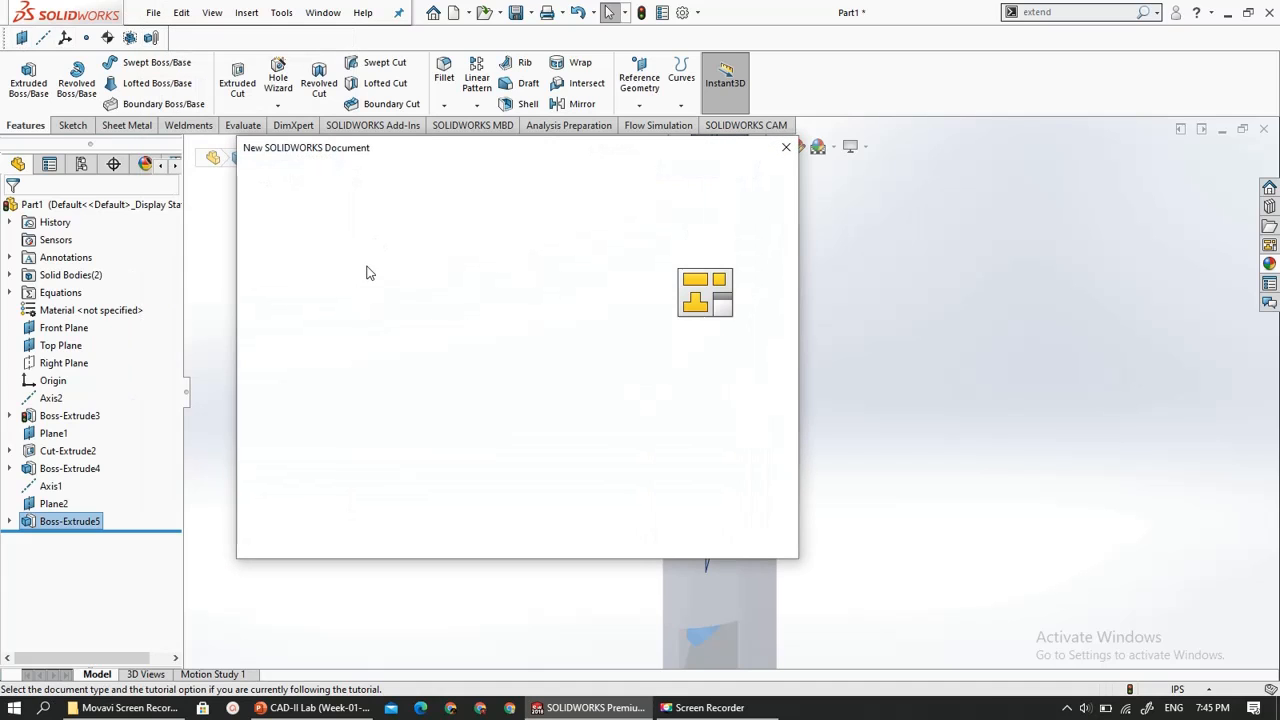
pyautogui.click(595, 530)
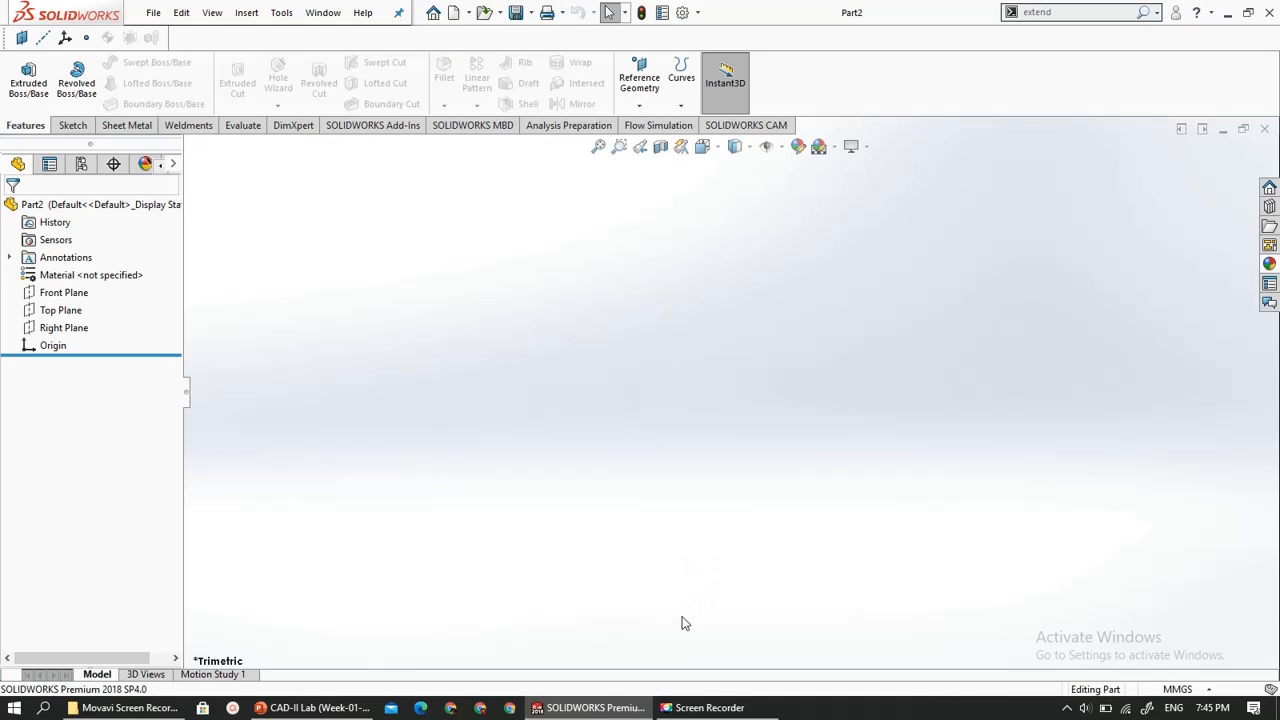
# - Switch to the CAD-II Lab presentation in PowerPoint and go to the first exercise drawing on slide 14
pyautogui.click(315, 707)
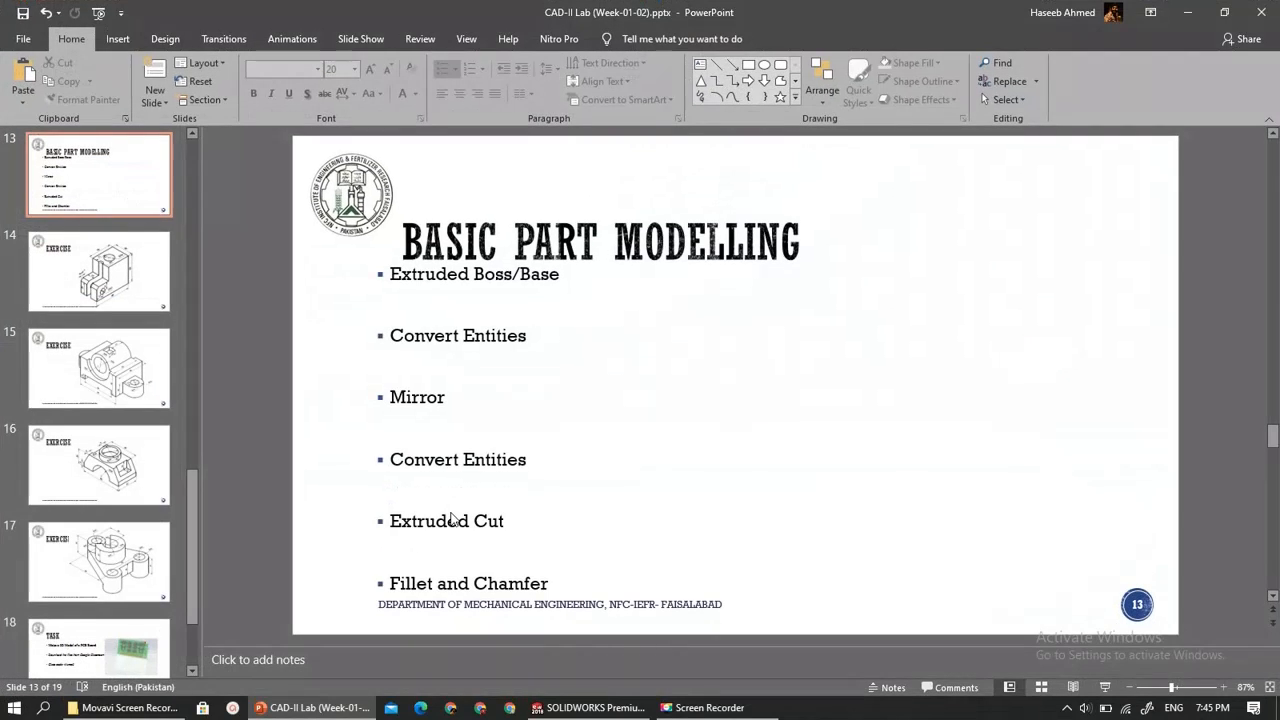
pyautogui.scroll(-1, 452, 513)
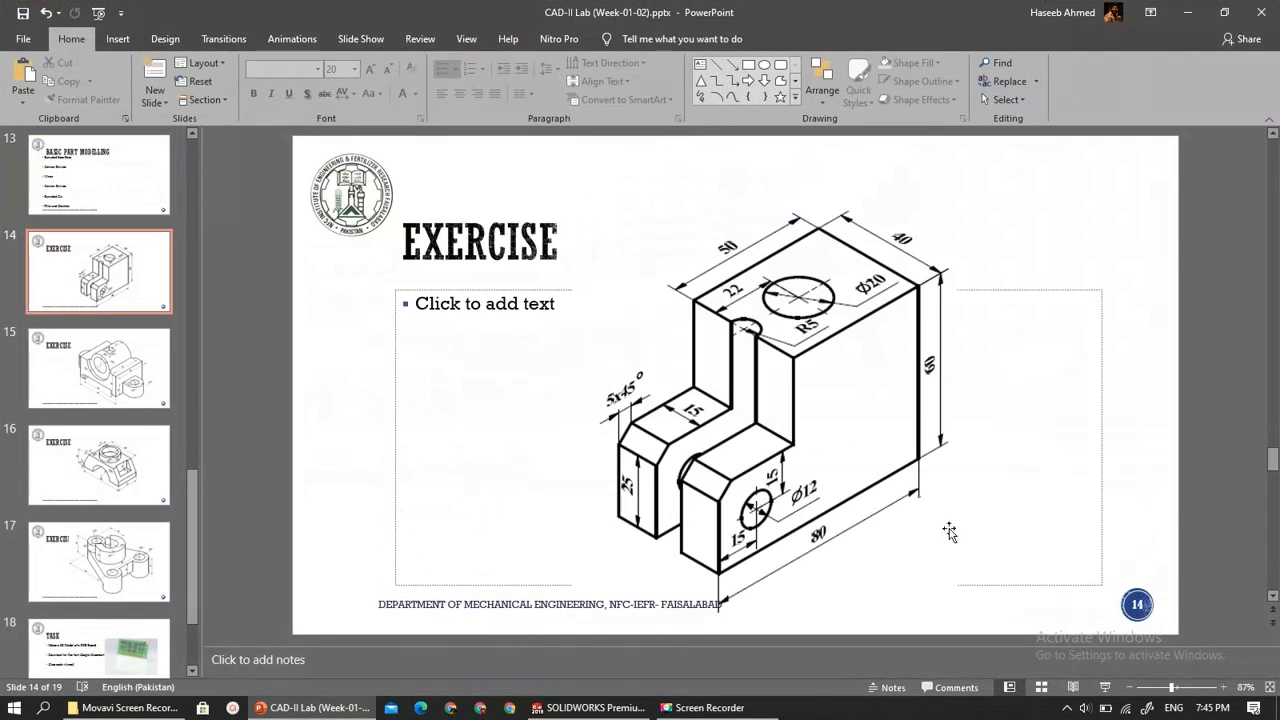
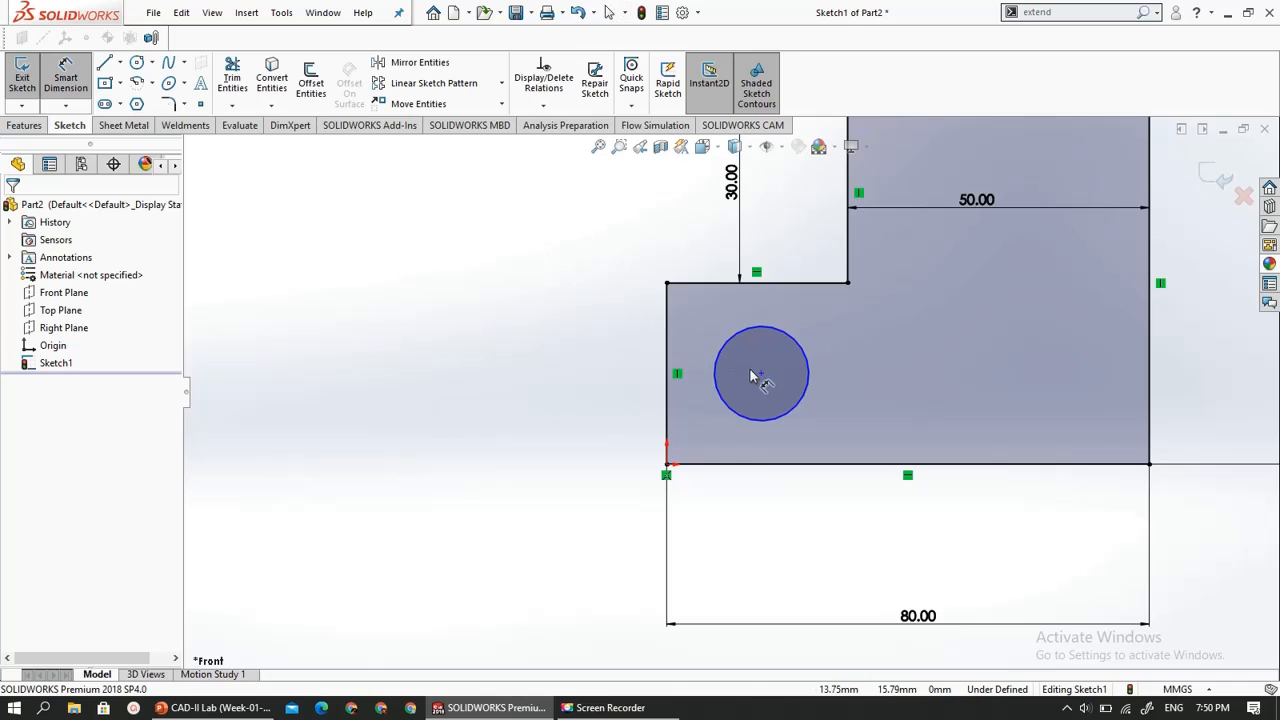
# - Dimension the circle's centre 15 mm vertically below the outline's upper left corner on the lower step
pyautogui.click(763, 373)
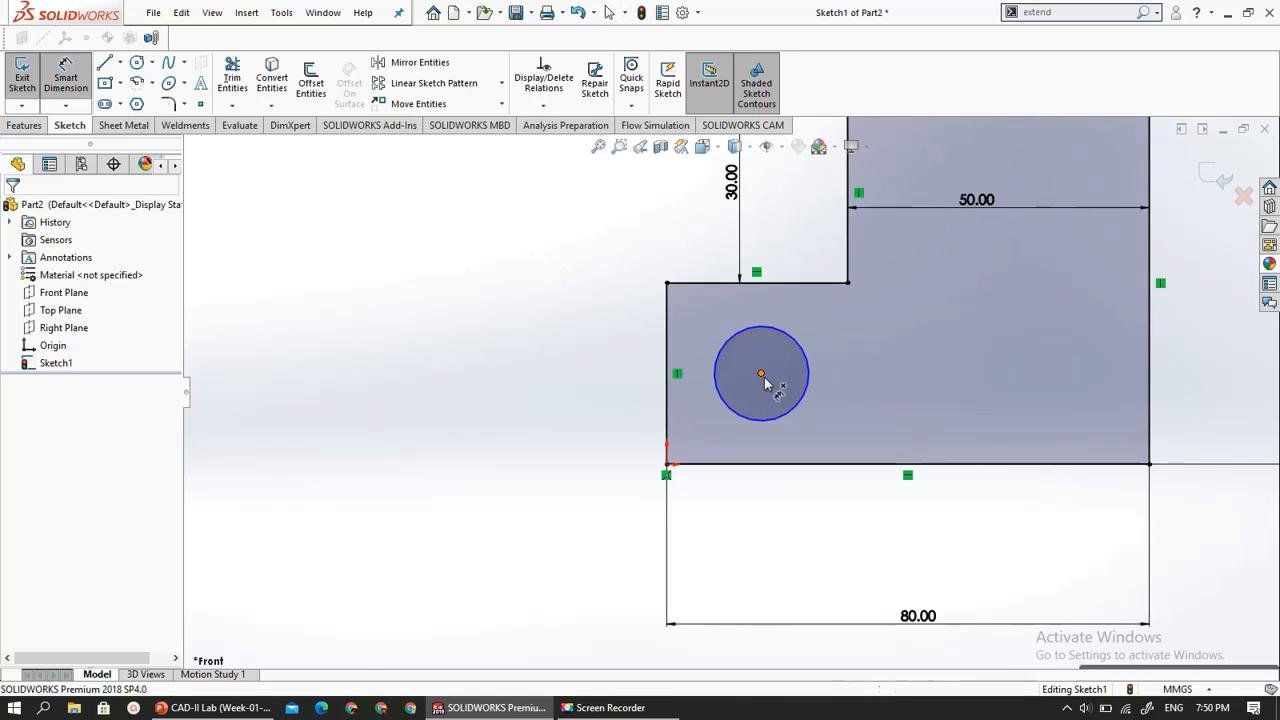
pyautogui.click(667, 283)
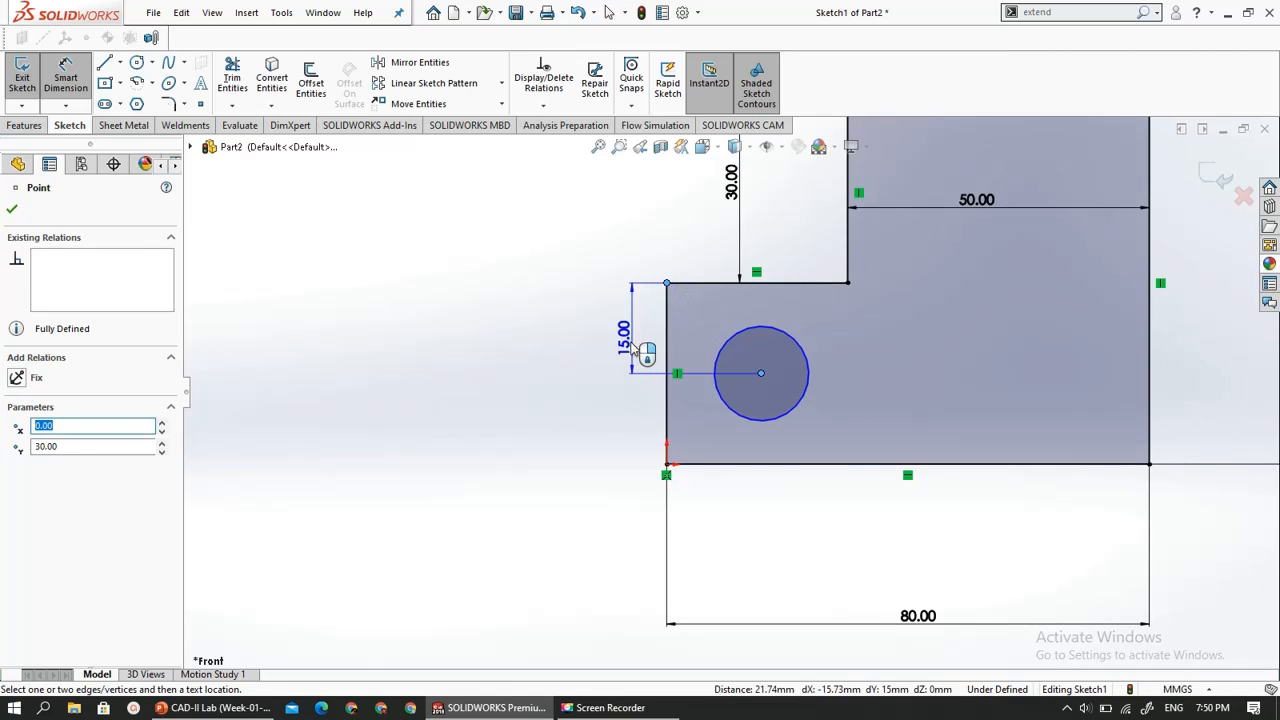
pyautogui.click(571, 340)
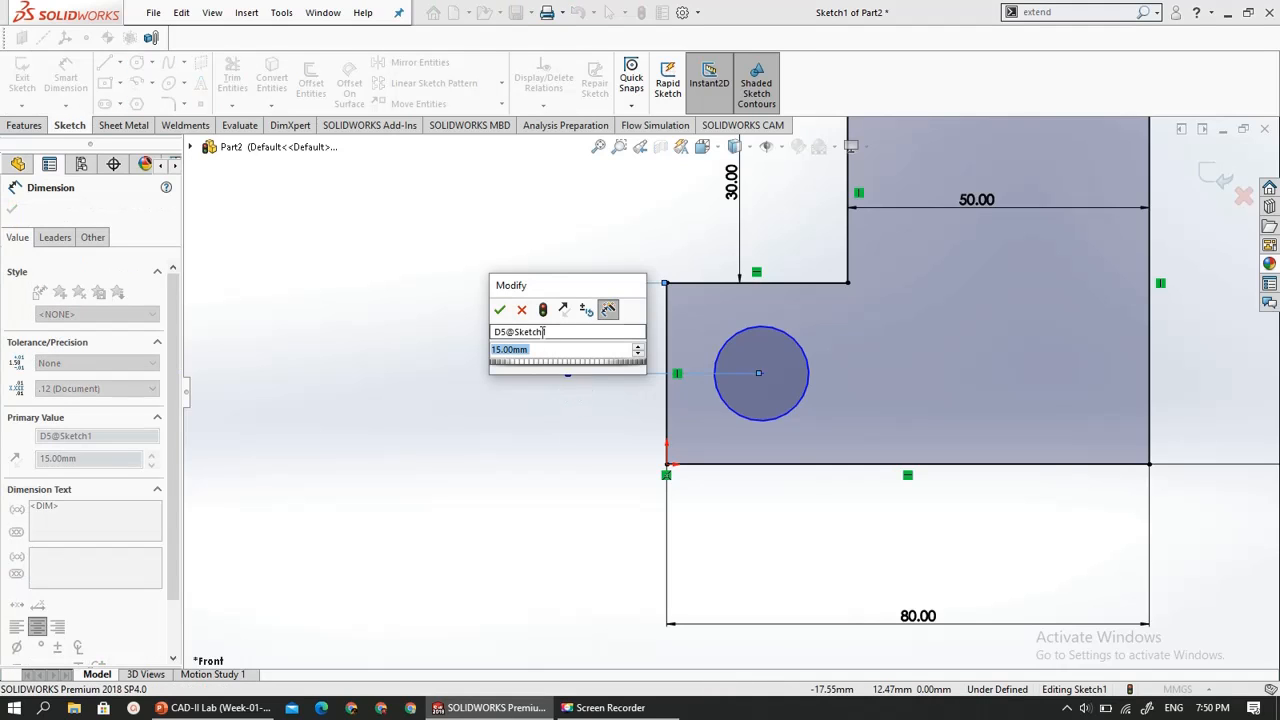
pyautogui.click(502, 309)
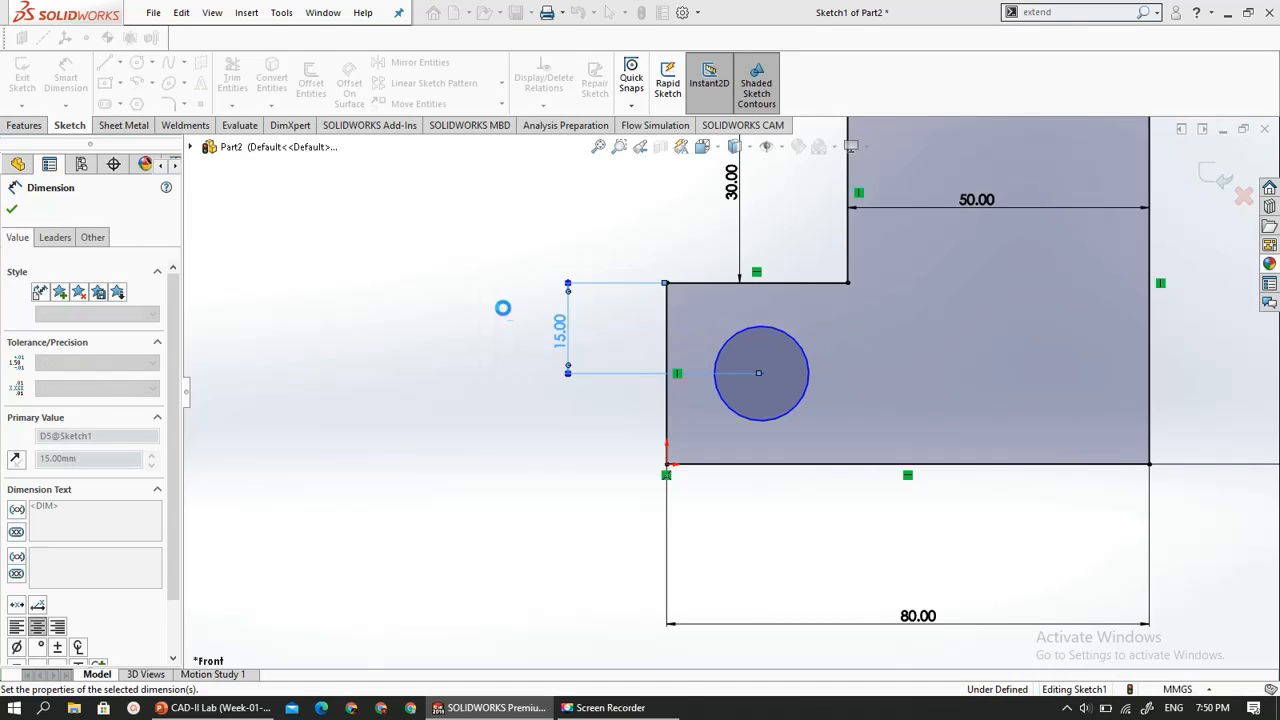
pyautogui.click(757, 377)
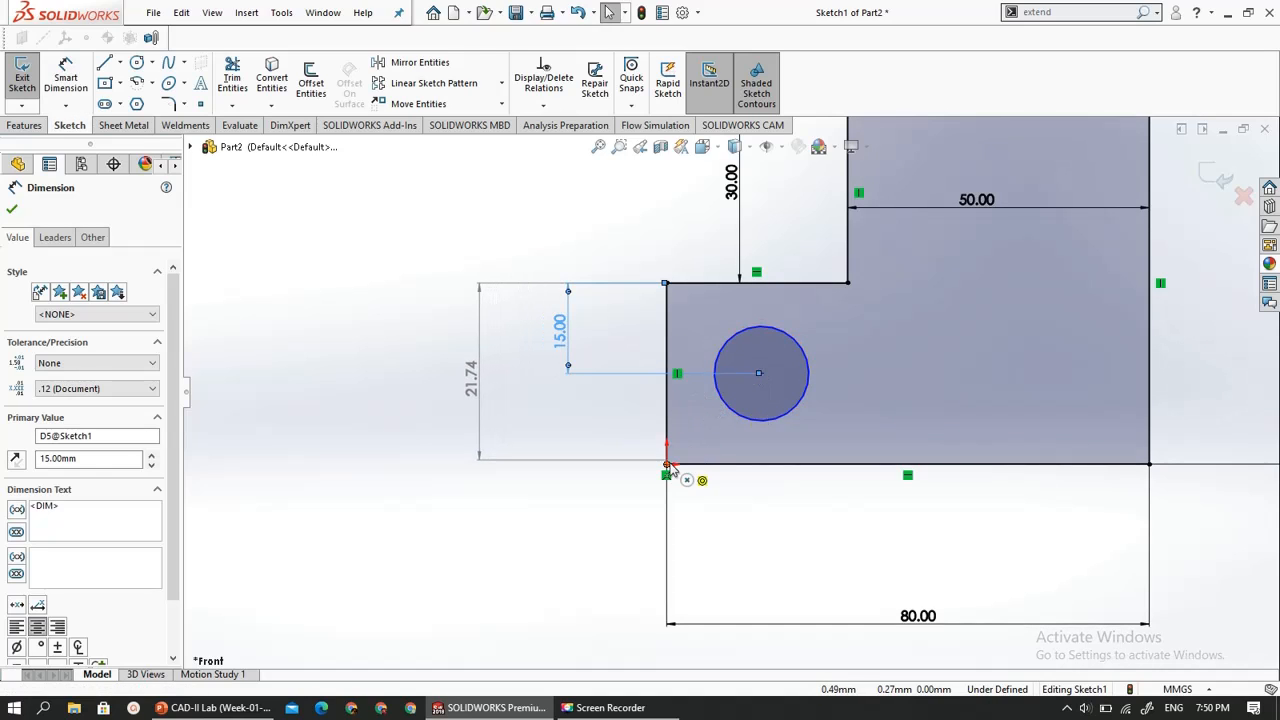
# - Dimension the circle's centre horizontally from the origin and set the distance to 15 mm
pyautogui.click(65, 65)
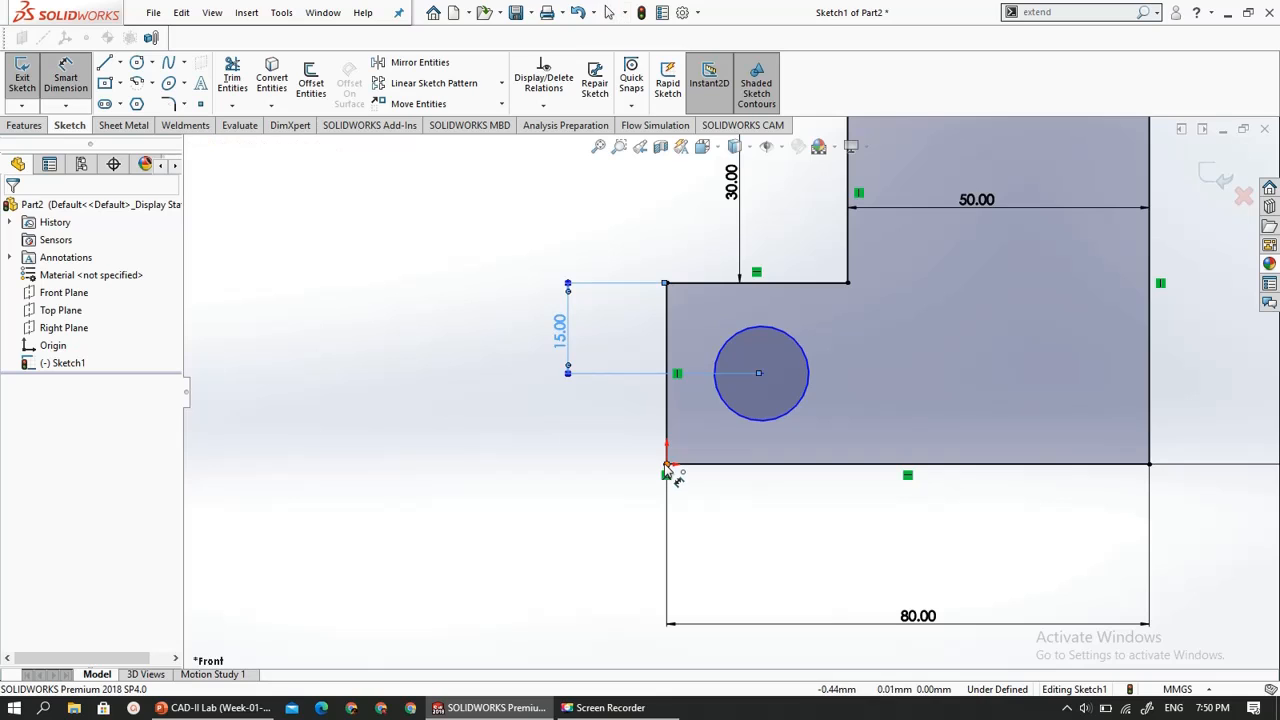
pyautogui.click(760, 378)
pyautogui.click(667, 465)
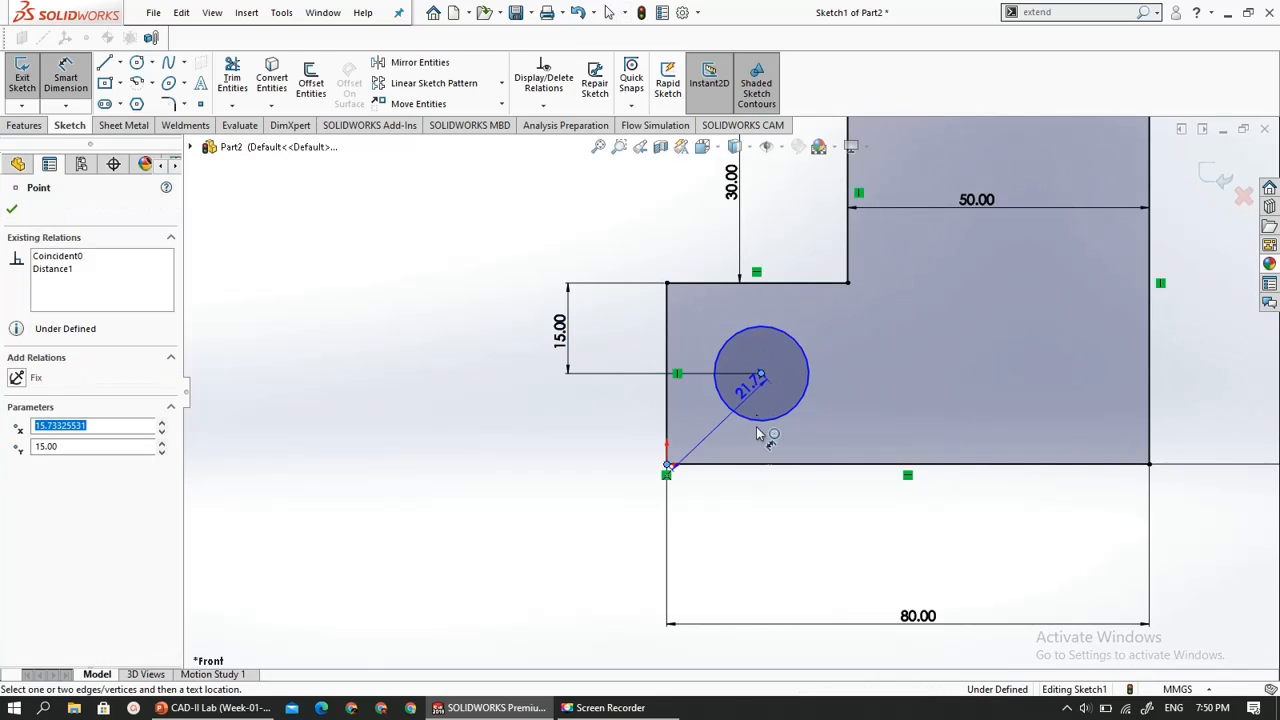
pyautogui.click(726, 517)
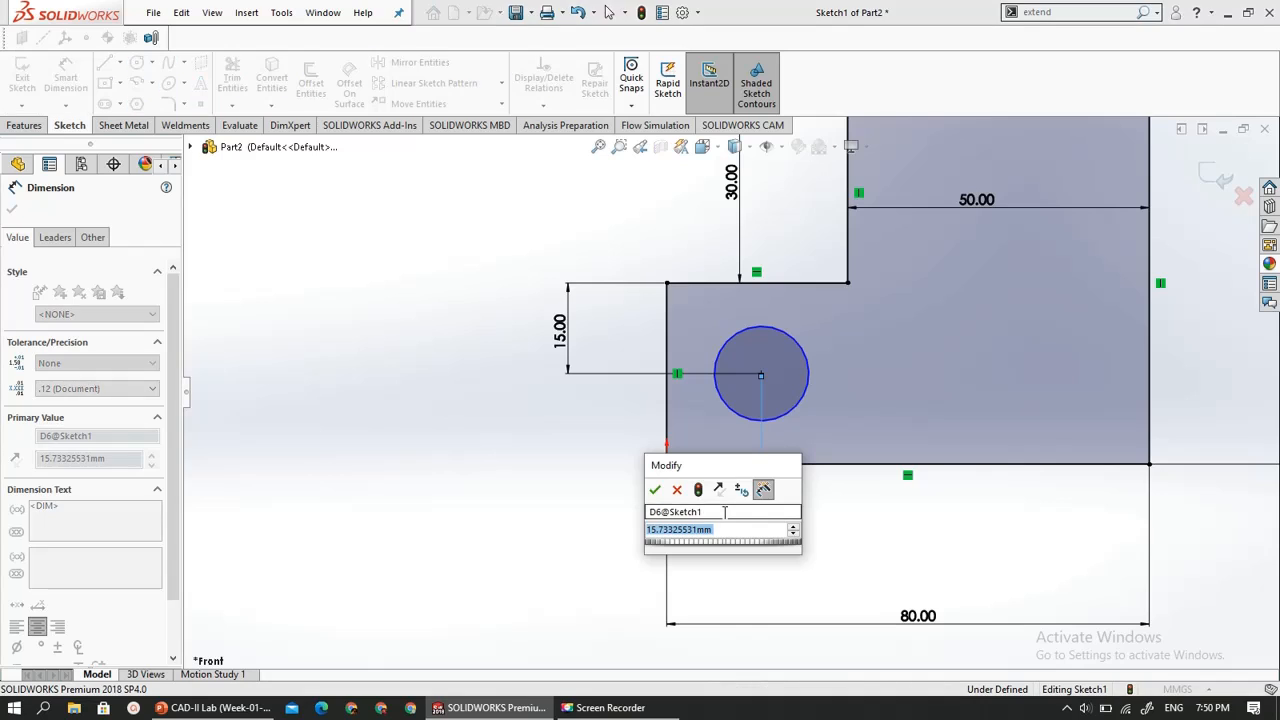
pyautogui.write('15')
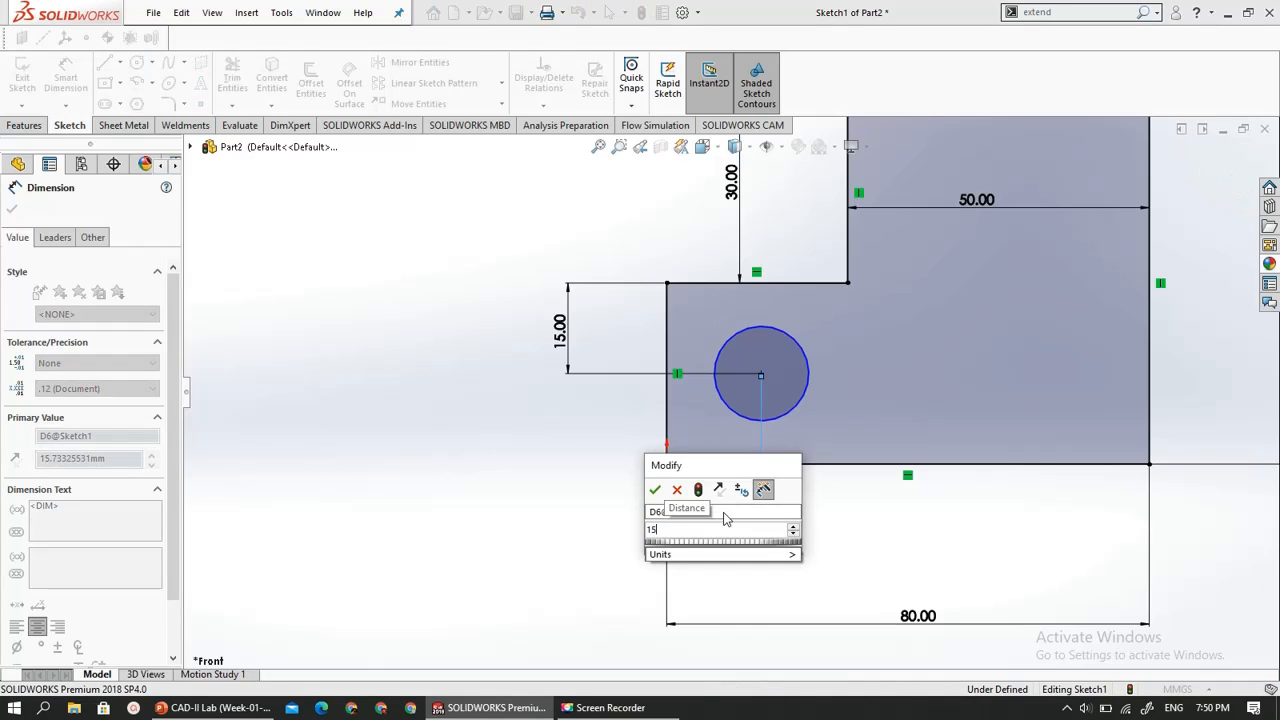
pyautogui.press('Return')
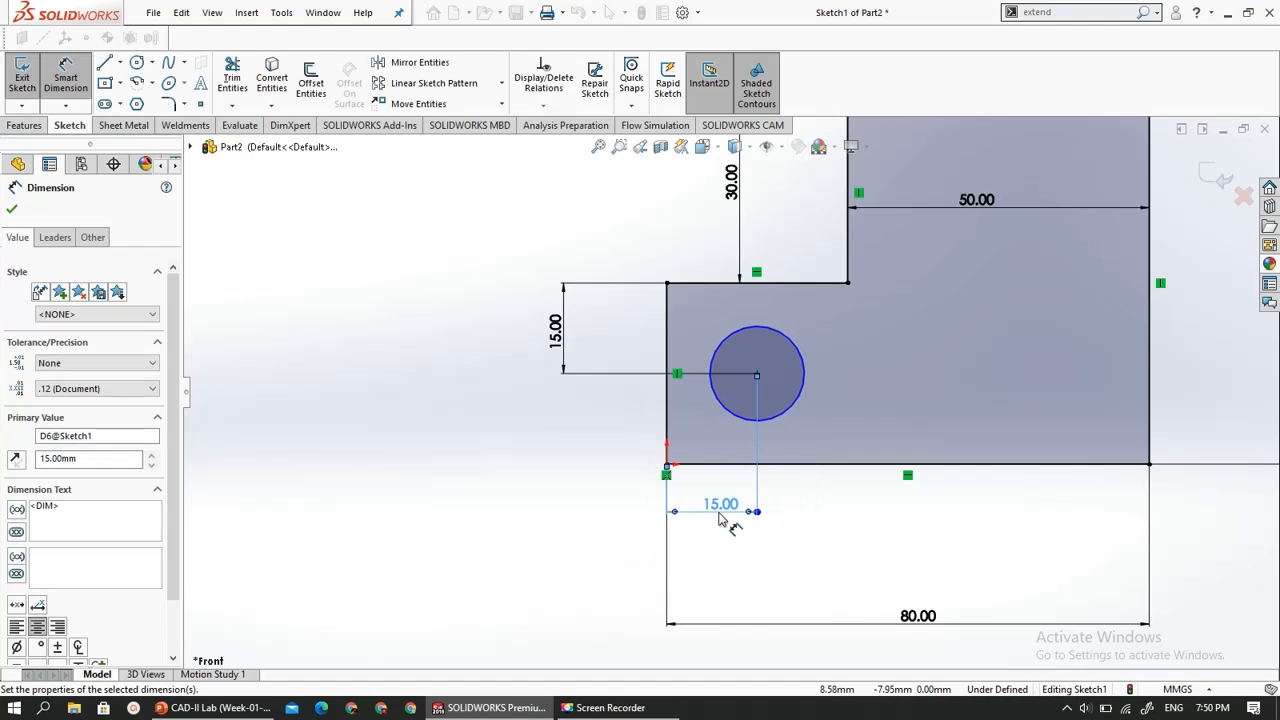
pyautogui.press('Escape')
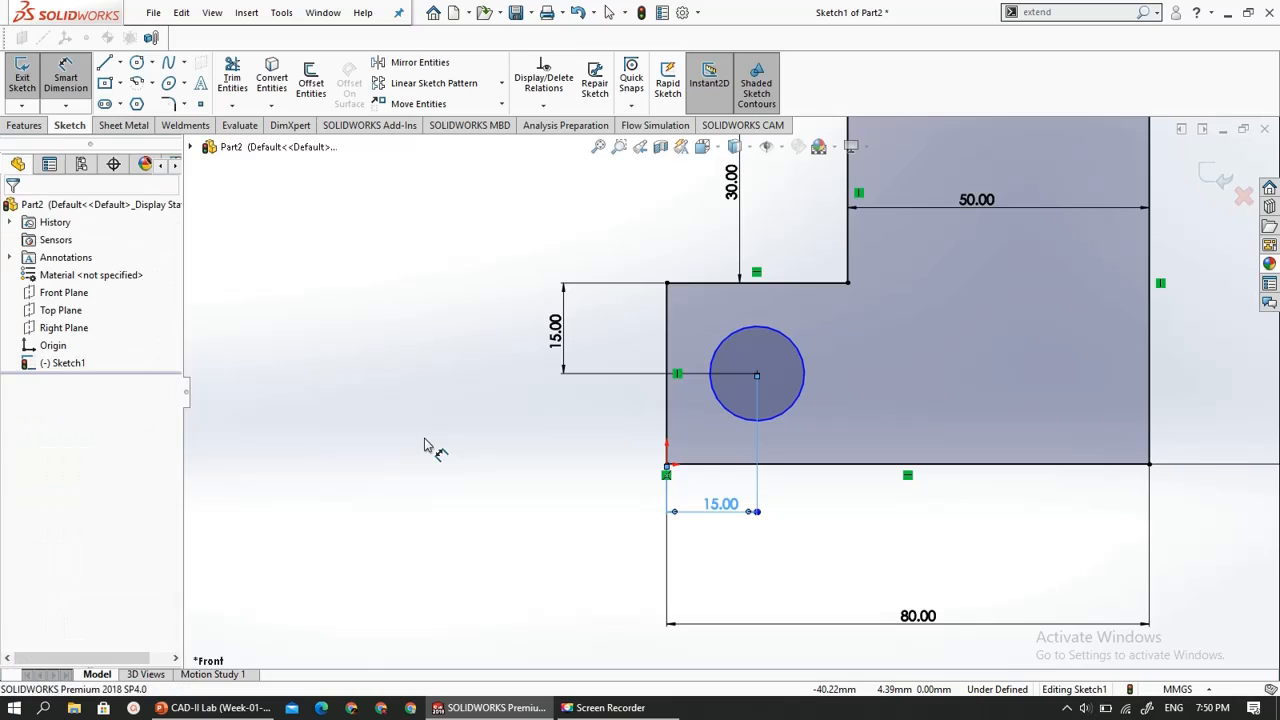
# - Set the circle's diameter to 12 mm and exit the sketch
pyautogui.scroll(1, 453, 468)
pyautogui.scroll(-3, 457, 471)
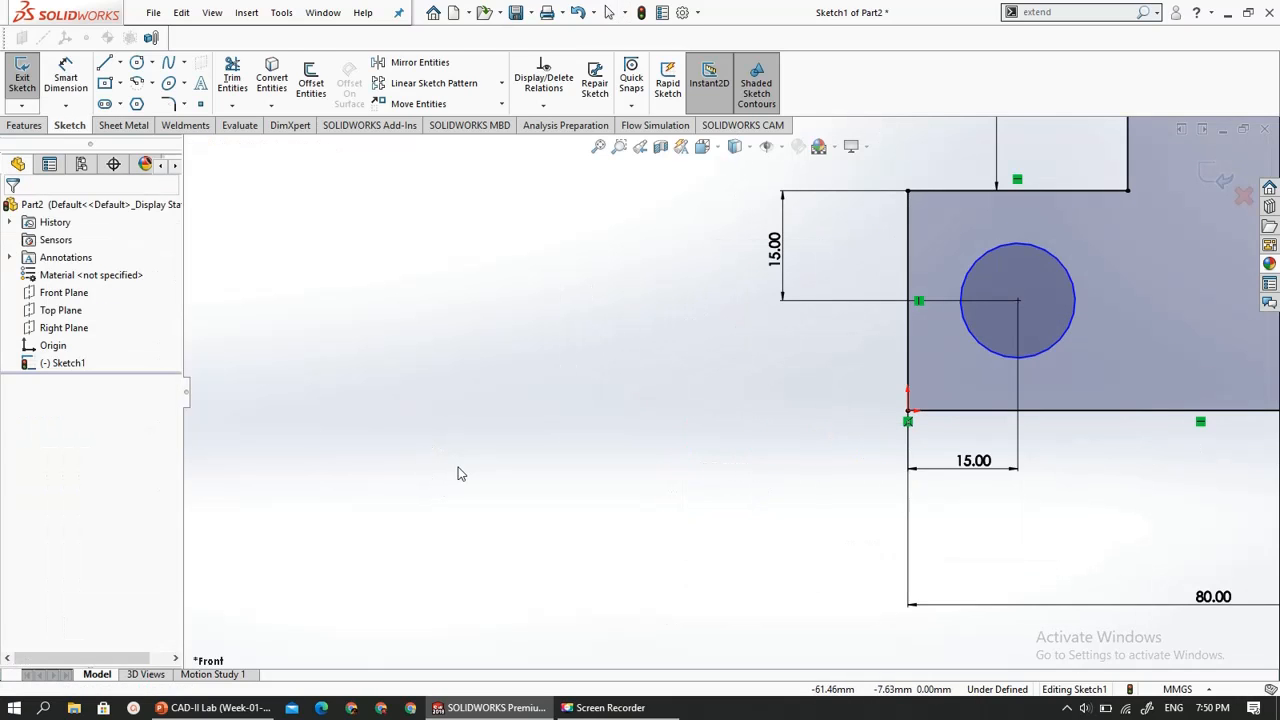
pyautogui.scroll(2, 458, 473)
pyautogui.scroll(5, 459, 474)
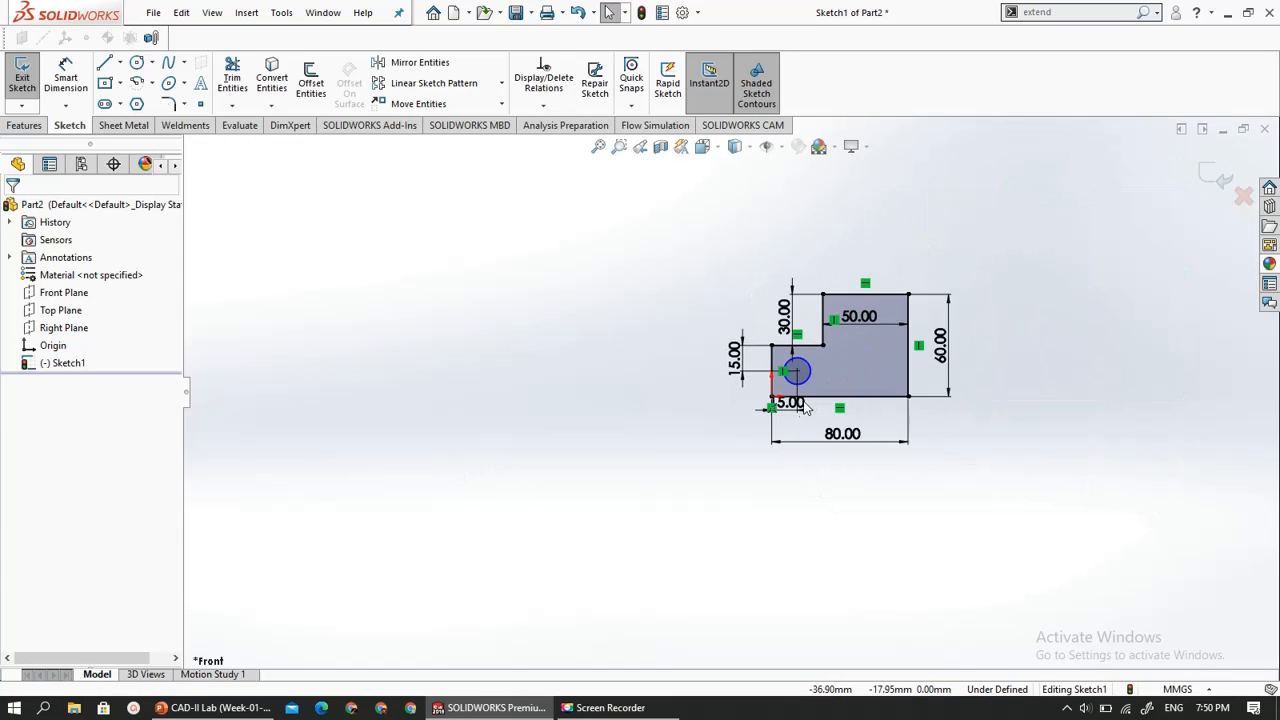
pyautogui.scroll(-3, 822, 348)
pyautogui.scroll(-2, 700, 386)
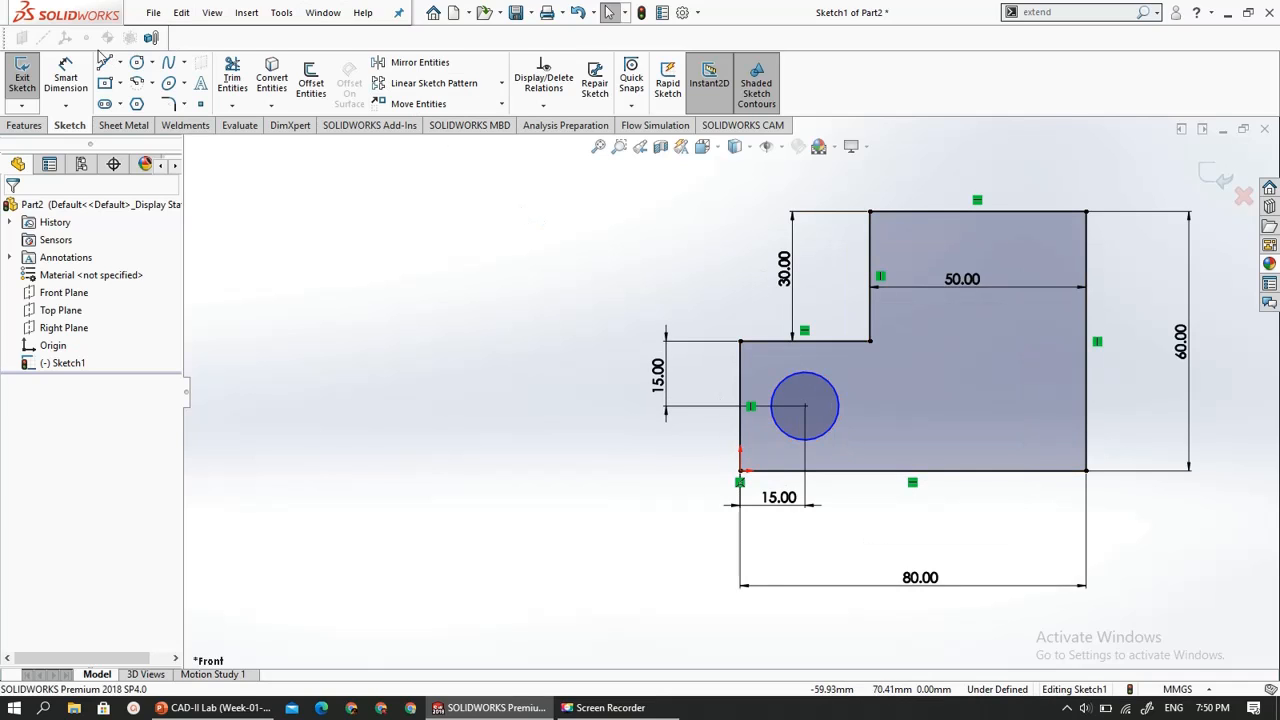
pyautogui.click(69, 79)
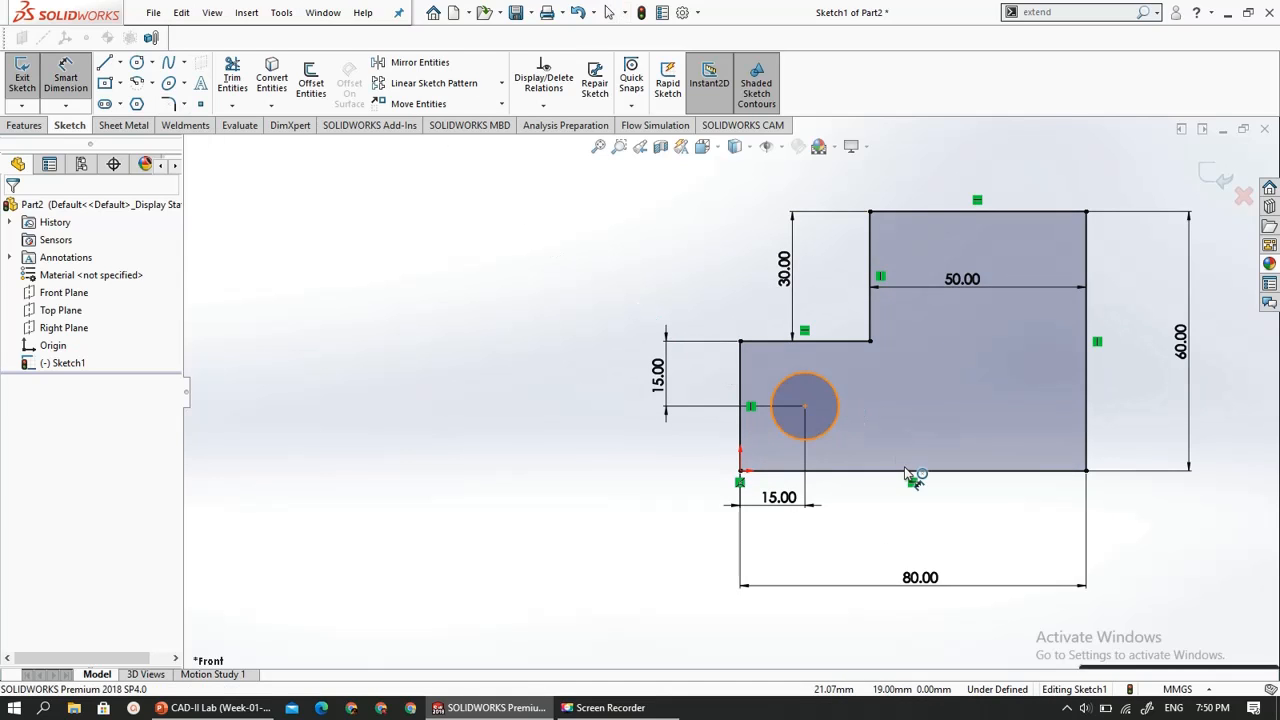
pyautogui.click(806, 395)
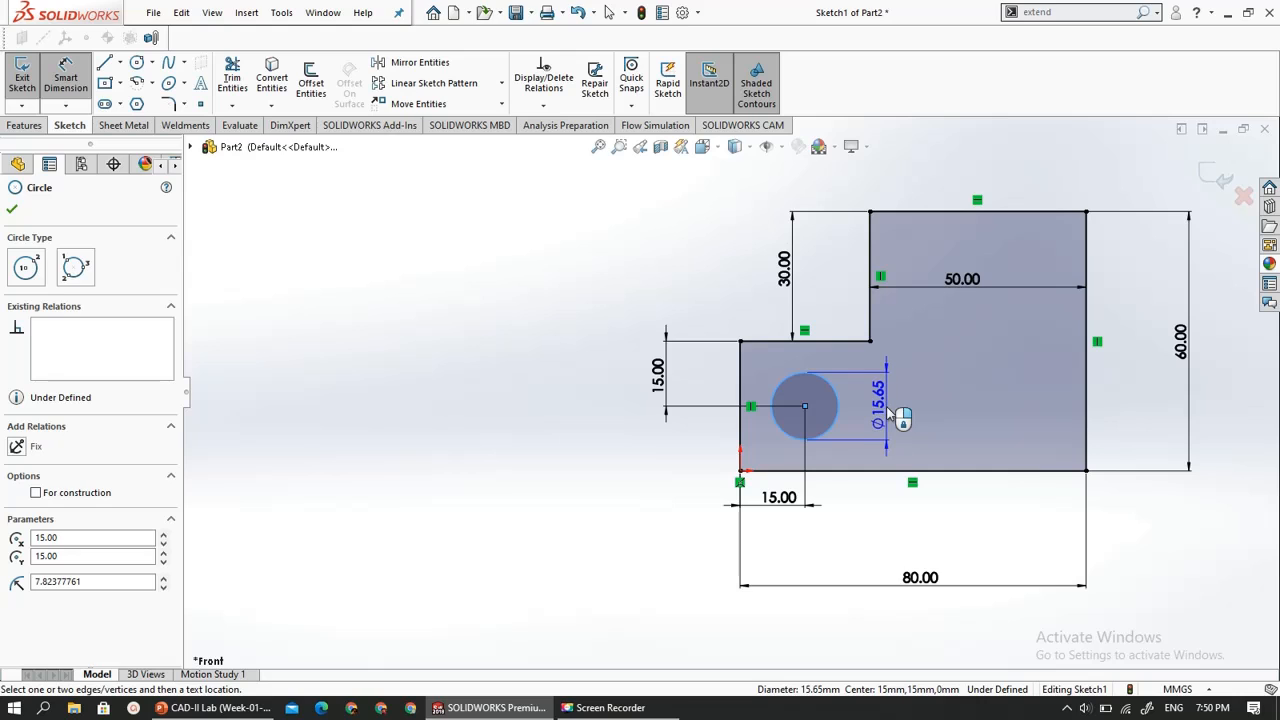
pyautogui.click(890, 420)
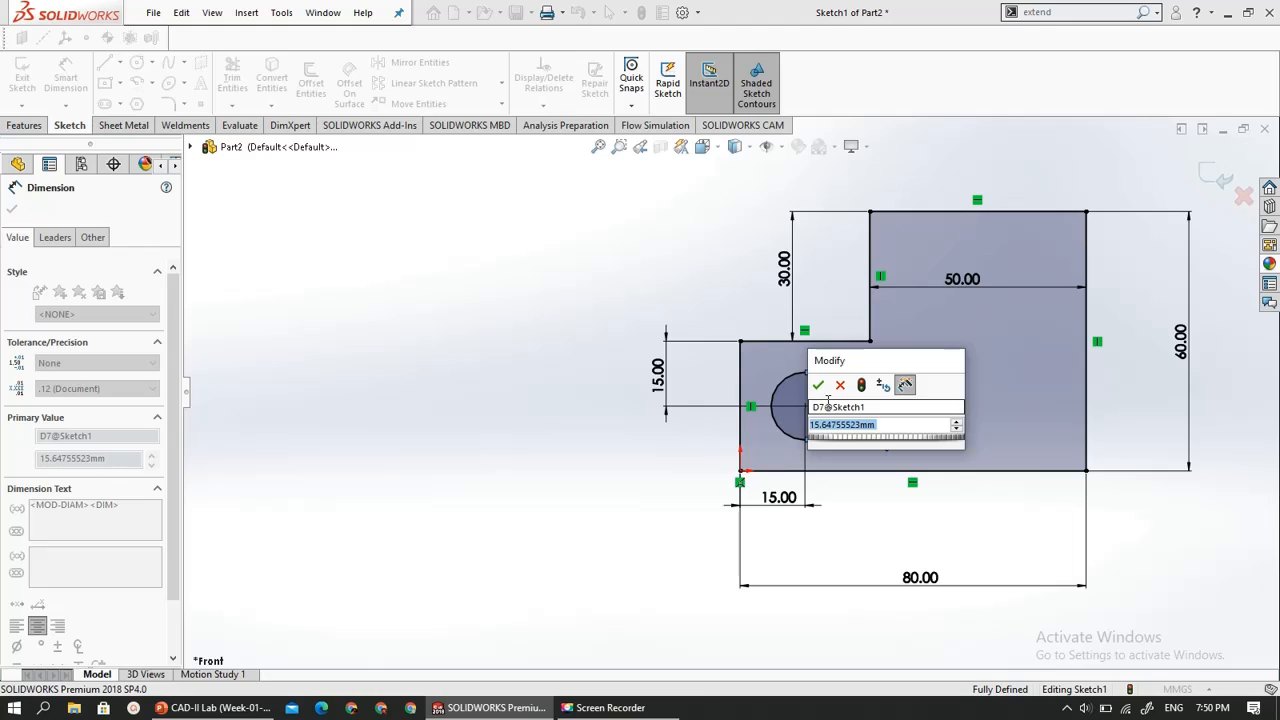
pyautogui.write('12')
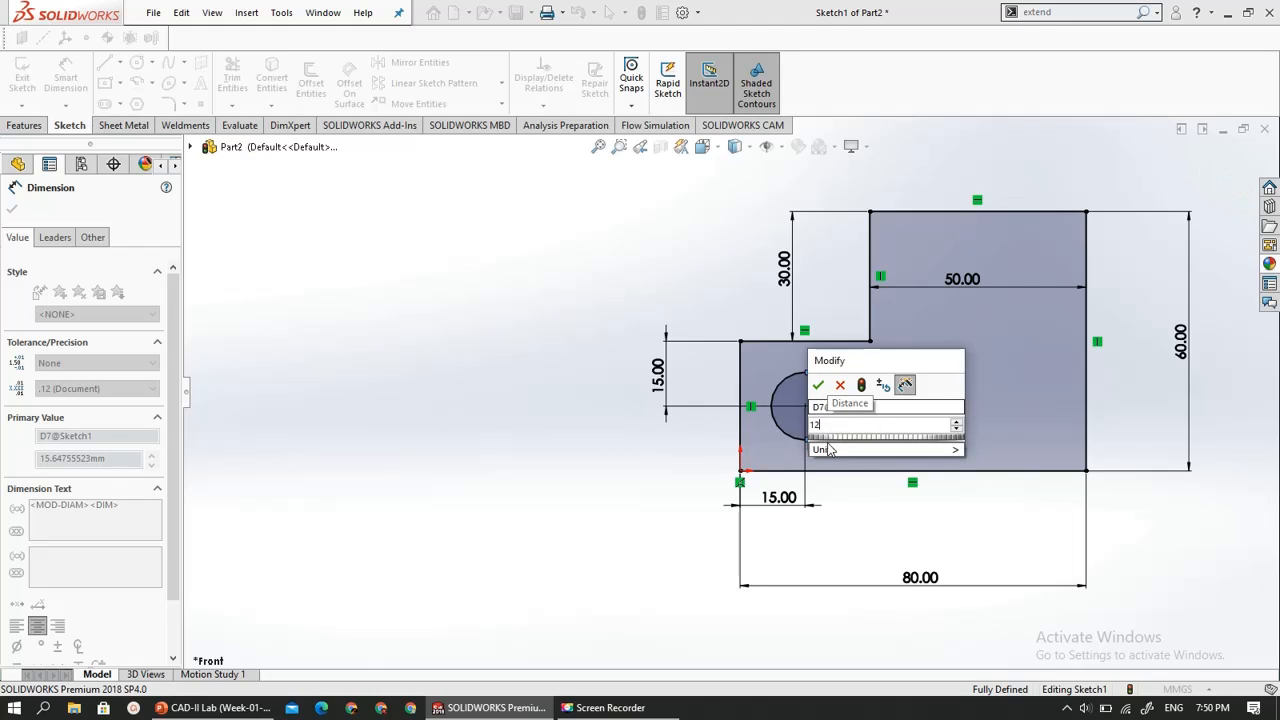
pyautogui.click(821, 387)
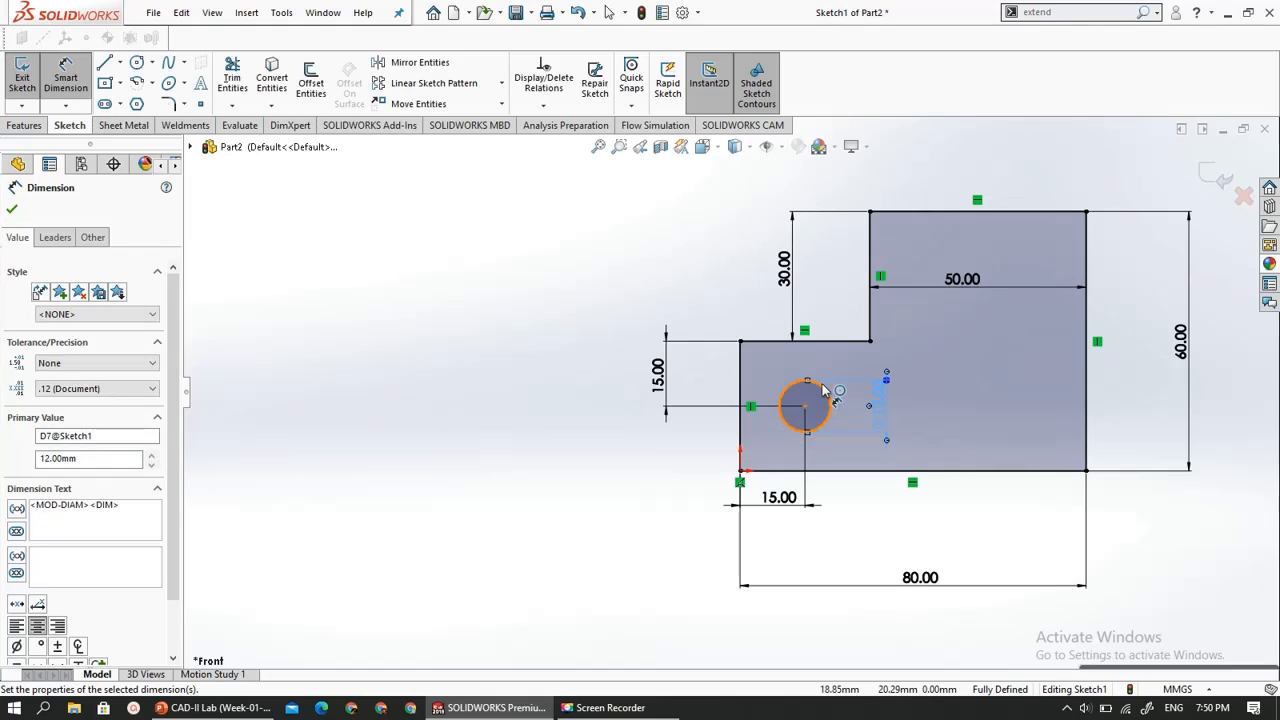
pyautogui.press('Escape')
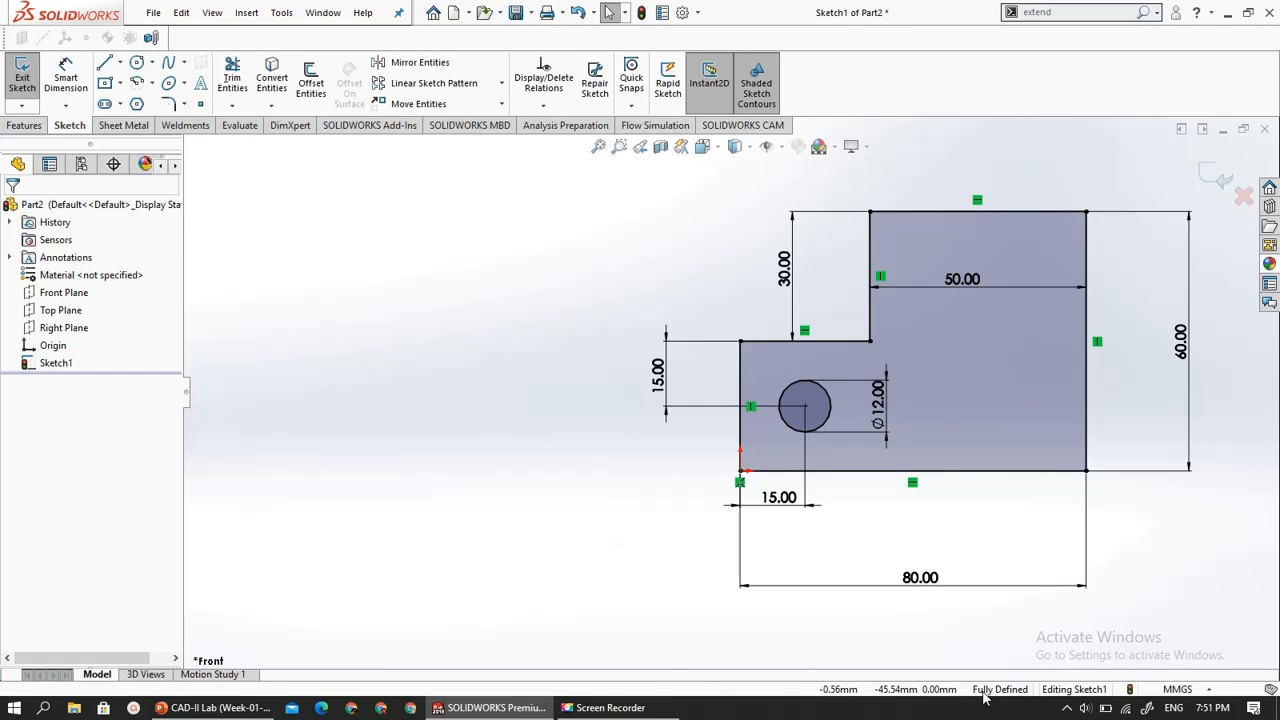
pyautogui.click(1207, 179)
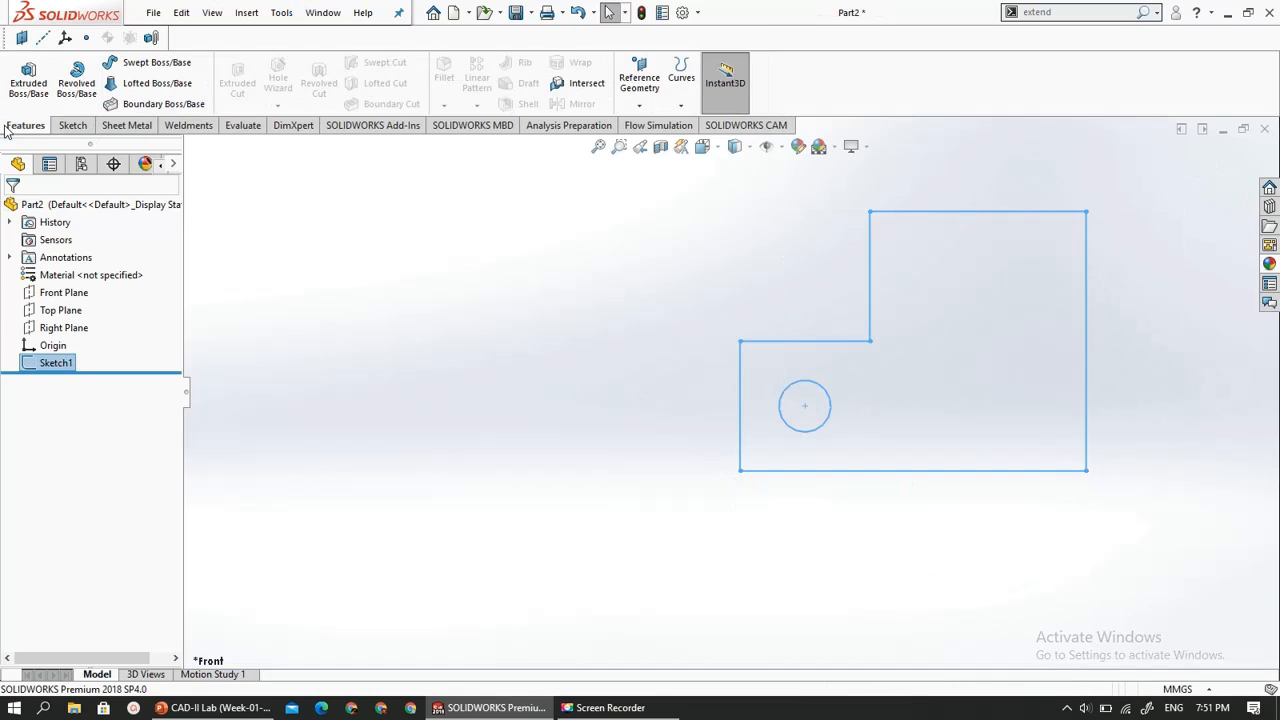
pyautogui.click(17, 86)
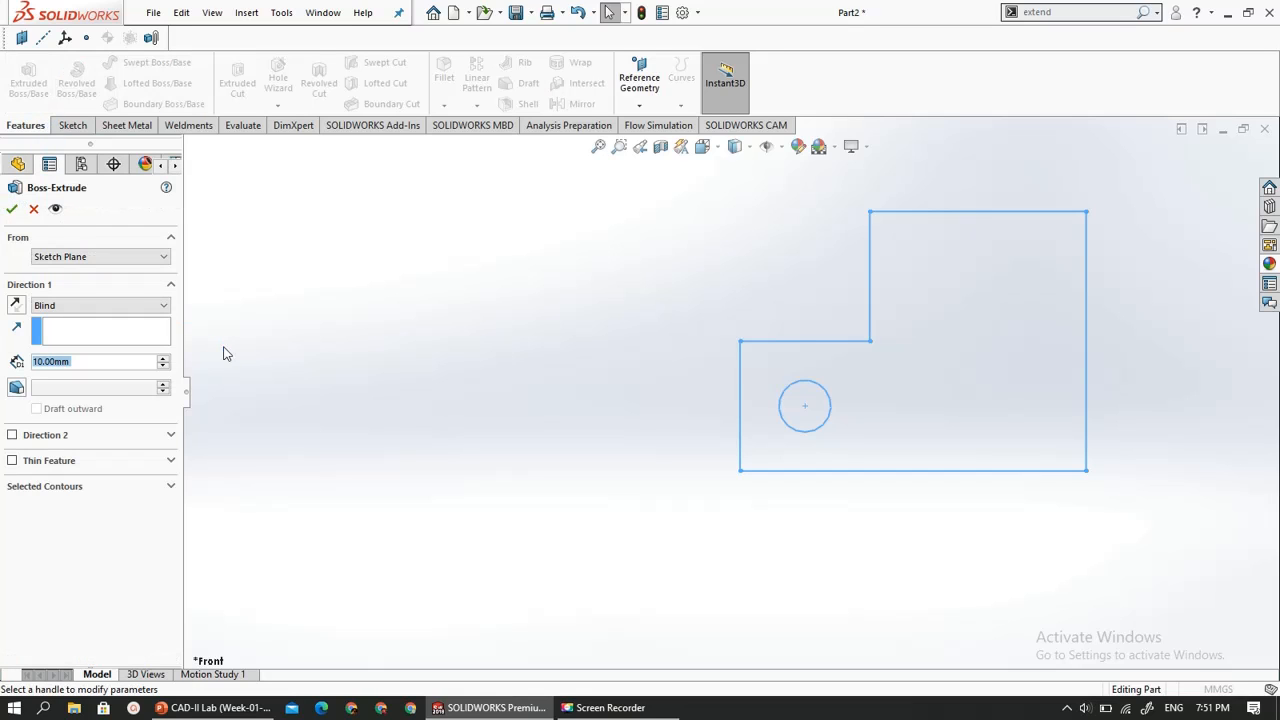
pyautogui.scroll(5, 441, 530)
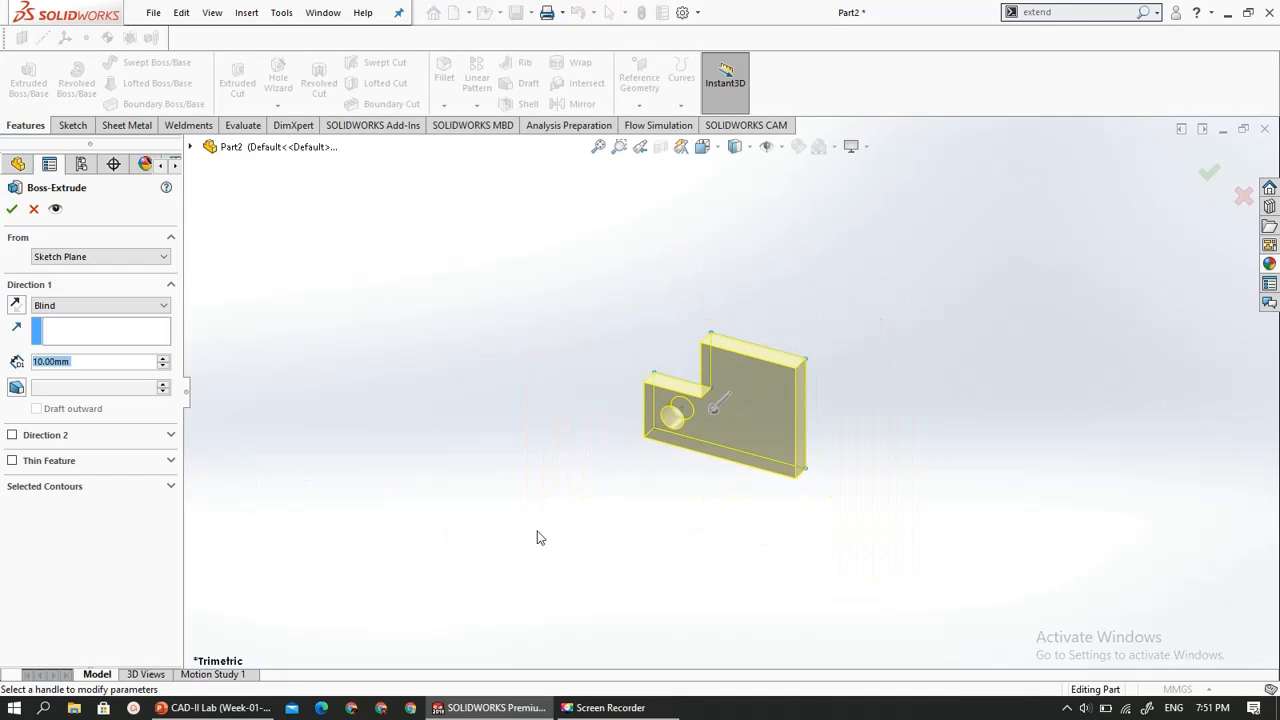
pyautogui.moveTo(537, 537); pyautogui.dragTo(576, 524, button='middle')
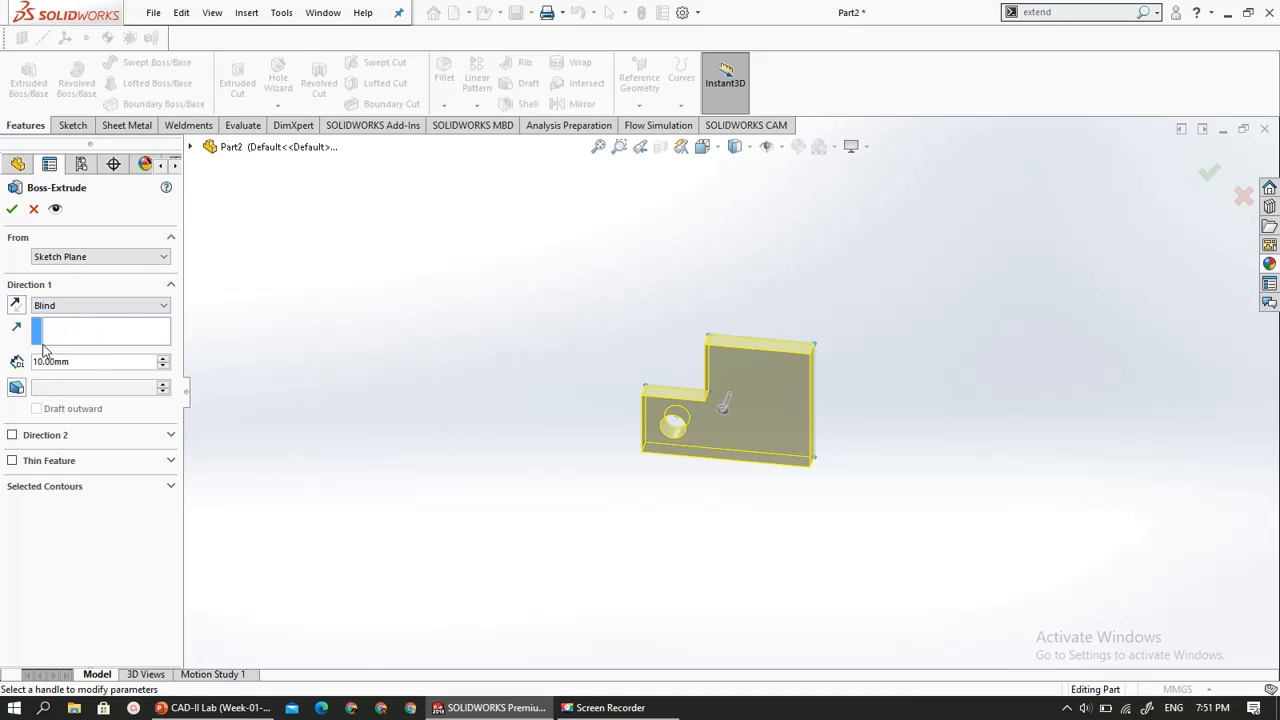
pyautogui.click(42, 260)
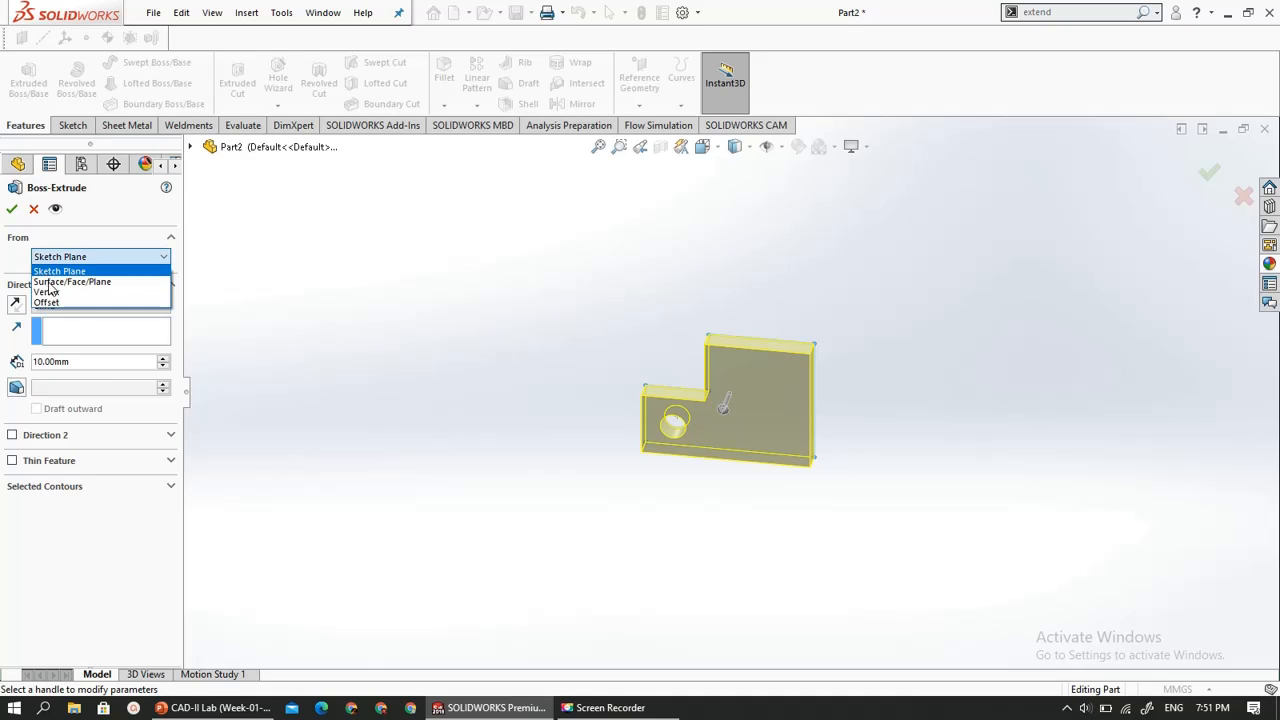
pyautogui.click(333, 298)
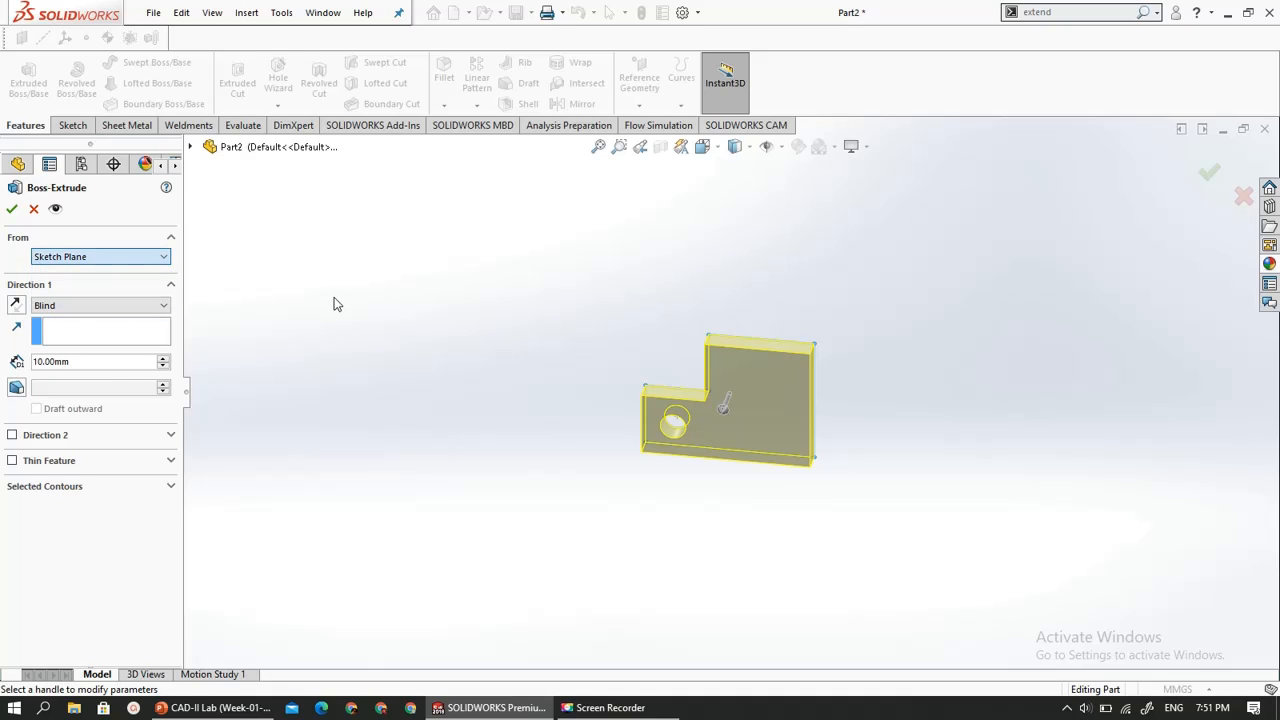
pyautogui.click(34, 211)
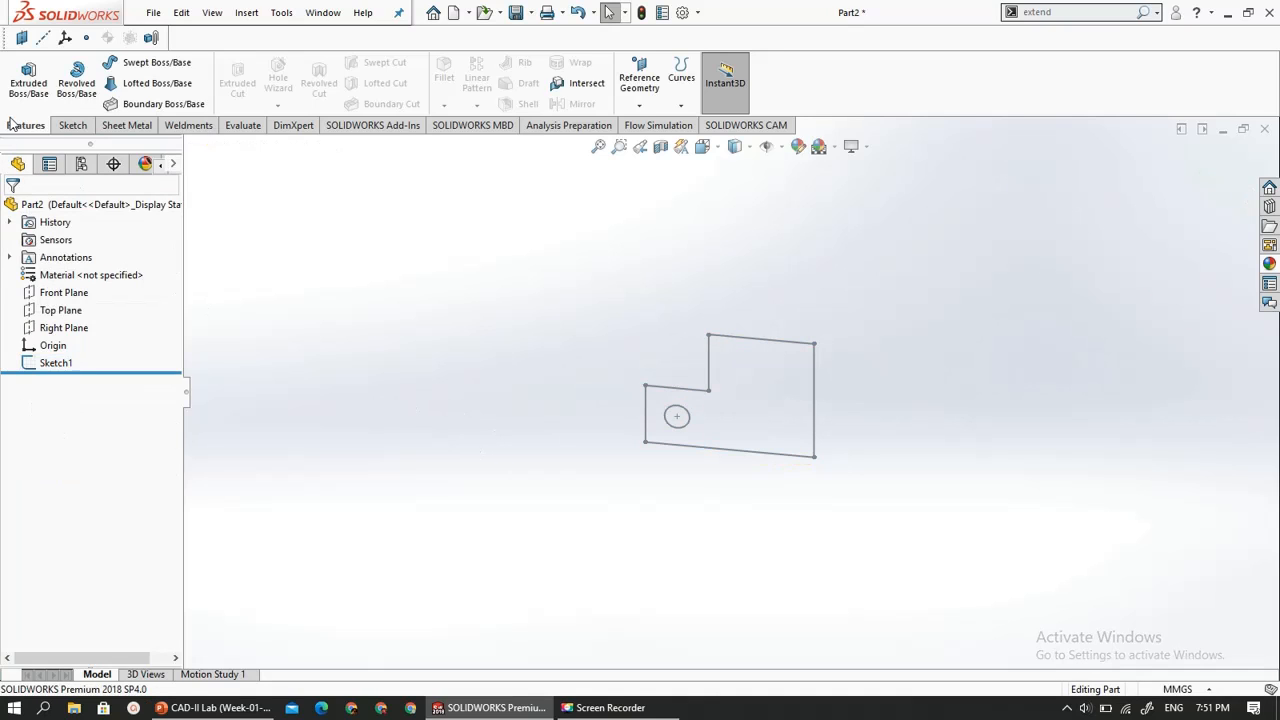
# - Start an Extruded Boss/Base from the stepped profile sketch and add the circle as a second contour to keep the hole open
pyautogui.click(28, 78)
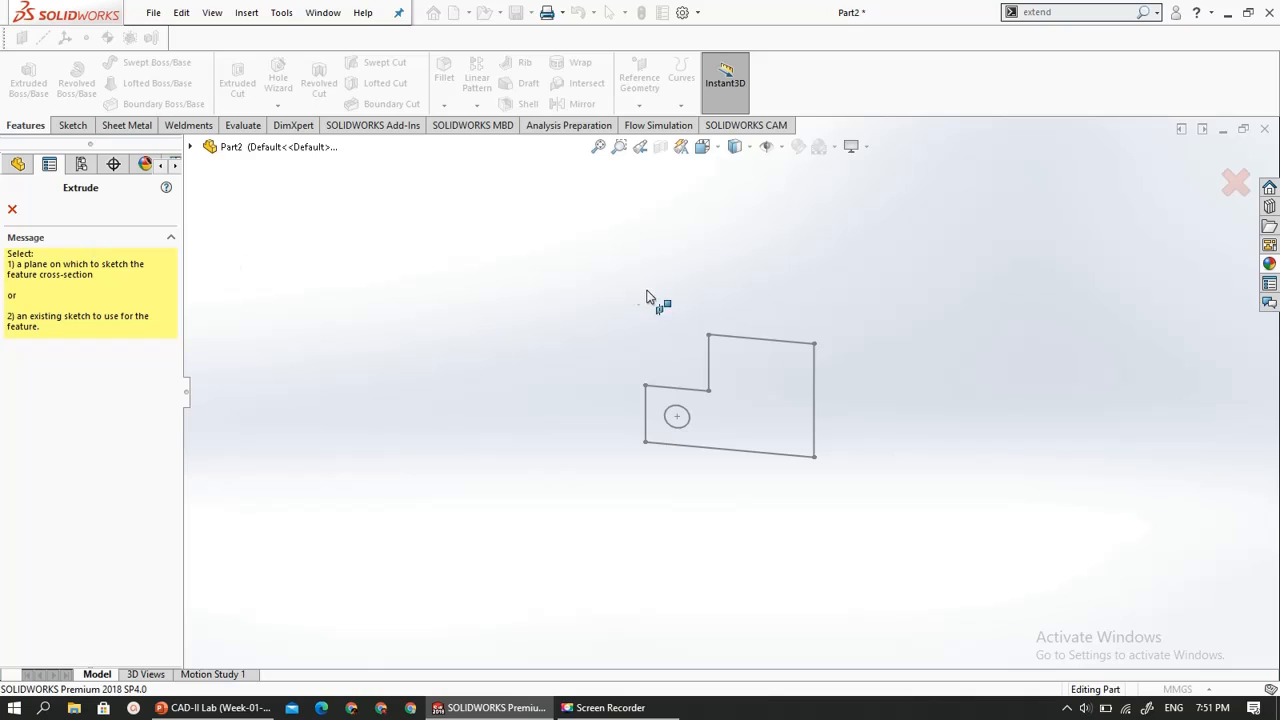
pyautogui.scroll(-2, 731, 388)
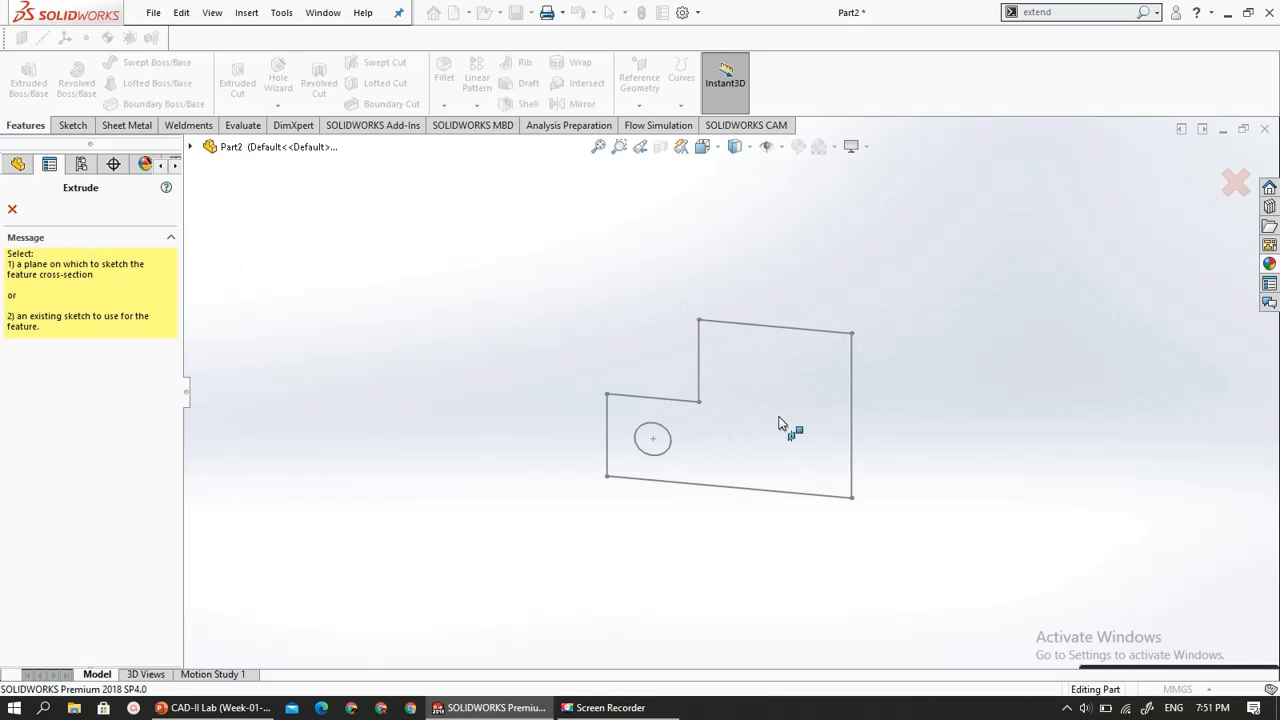
pyautogui.click(748, 321)
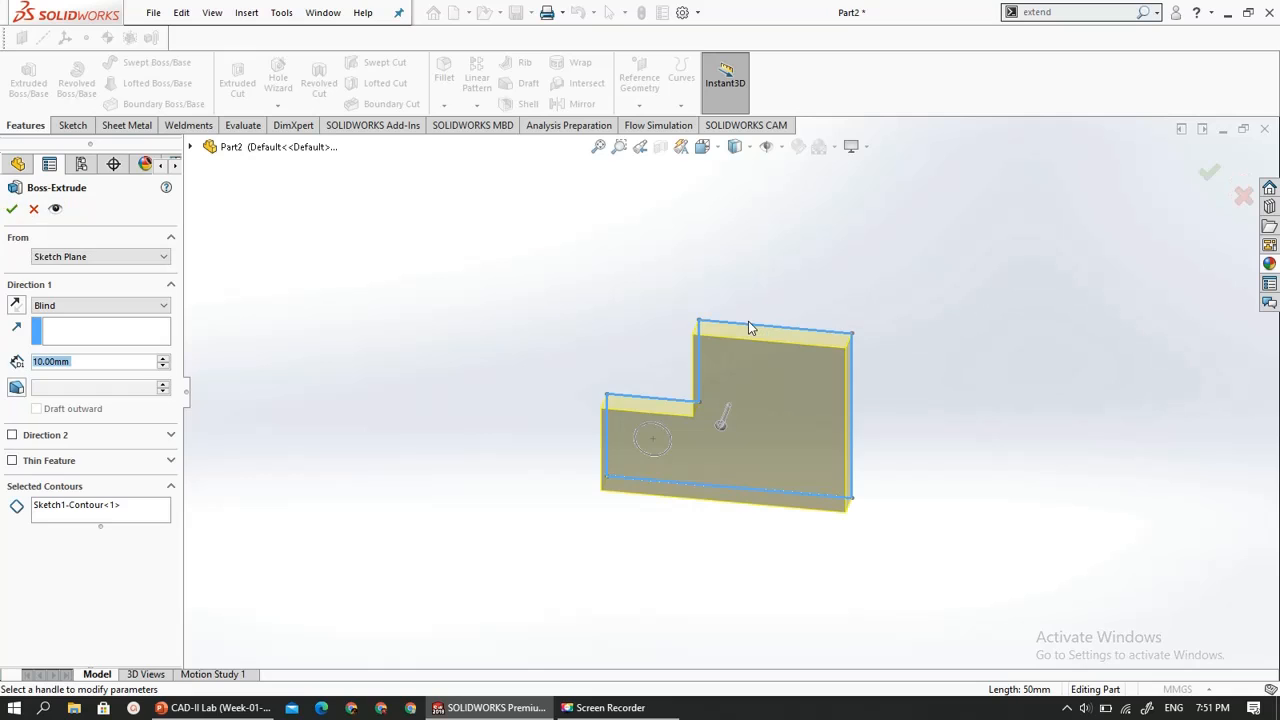
pyautogui.moveTo(586, 480); pyautogui.dragTo(792, 463, button='middle')
pyautogui.scroll(-2, 812, 488)
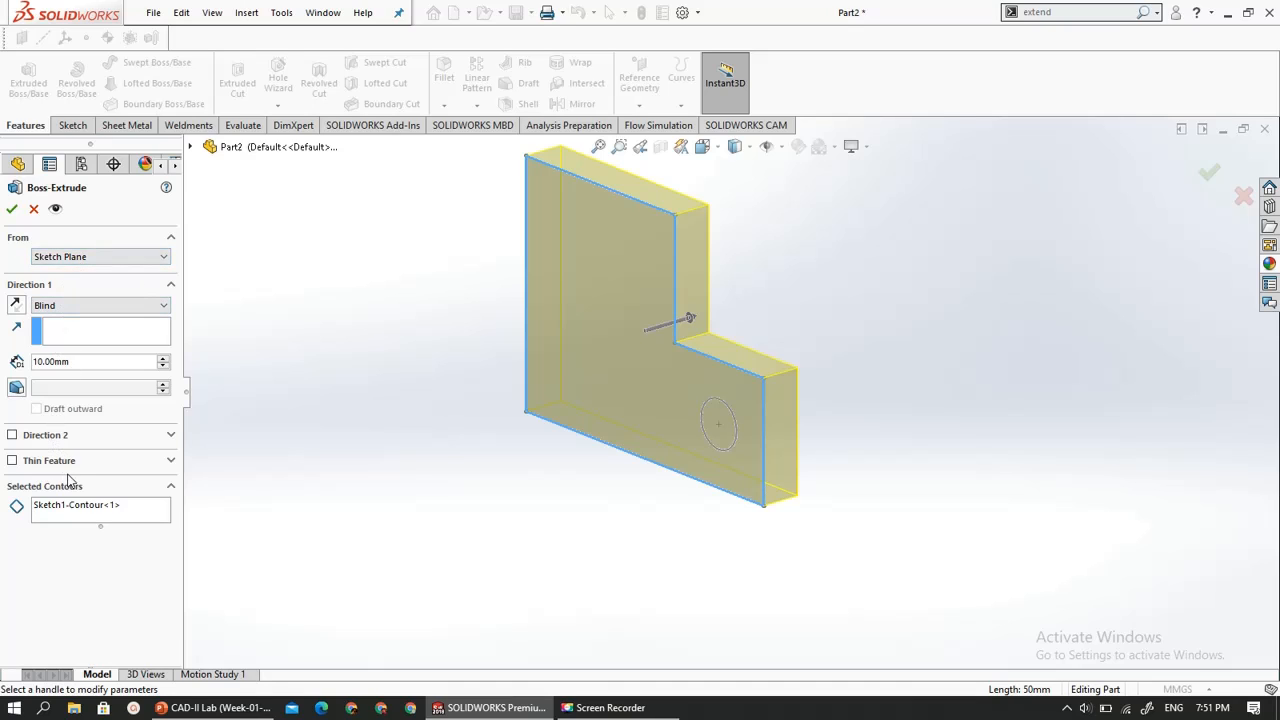
pyautogui.click(97, 513)
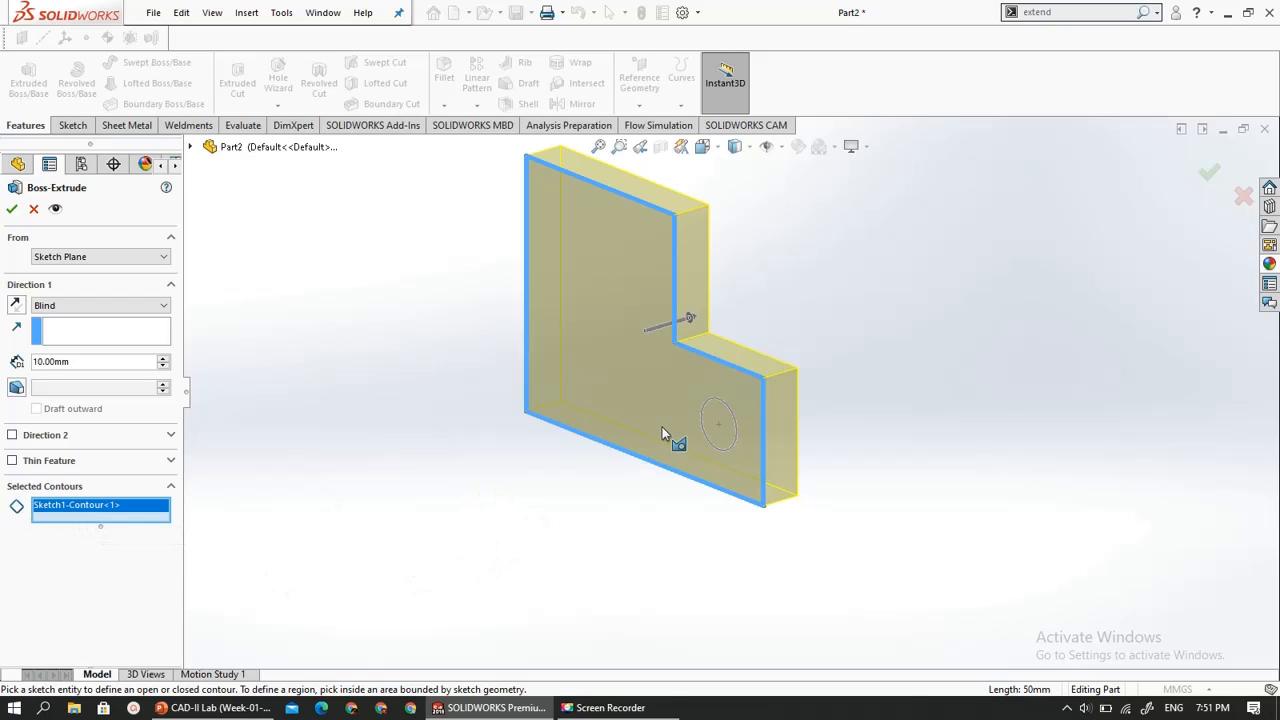
pyautogui.click(706, 407)
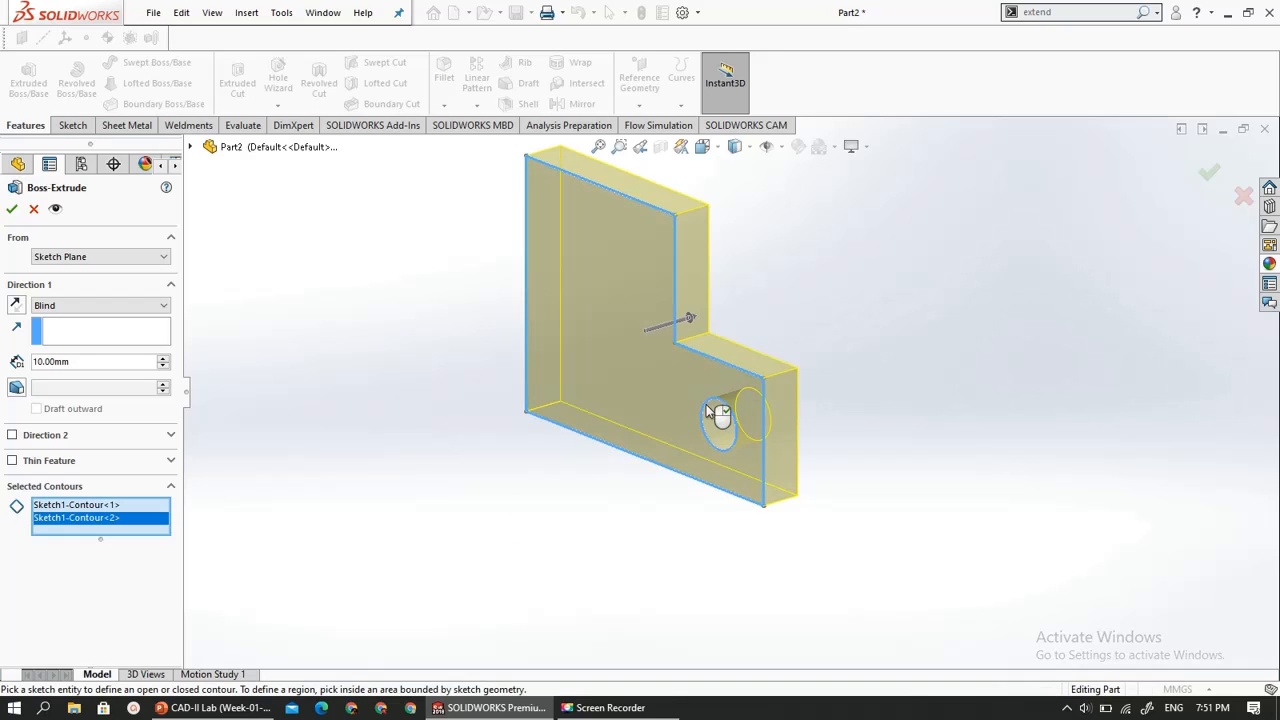
pyautogui.moveTo(371, 563)
pyautogui.mouseDown(button='middle')
pyautogui.moveTo(411, 543)
pyautogui.moveTo(378, 545)
pyautogui.mouseUp(button='middle')
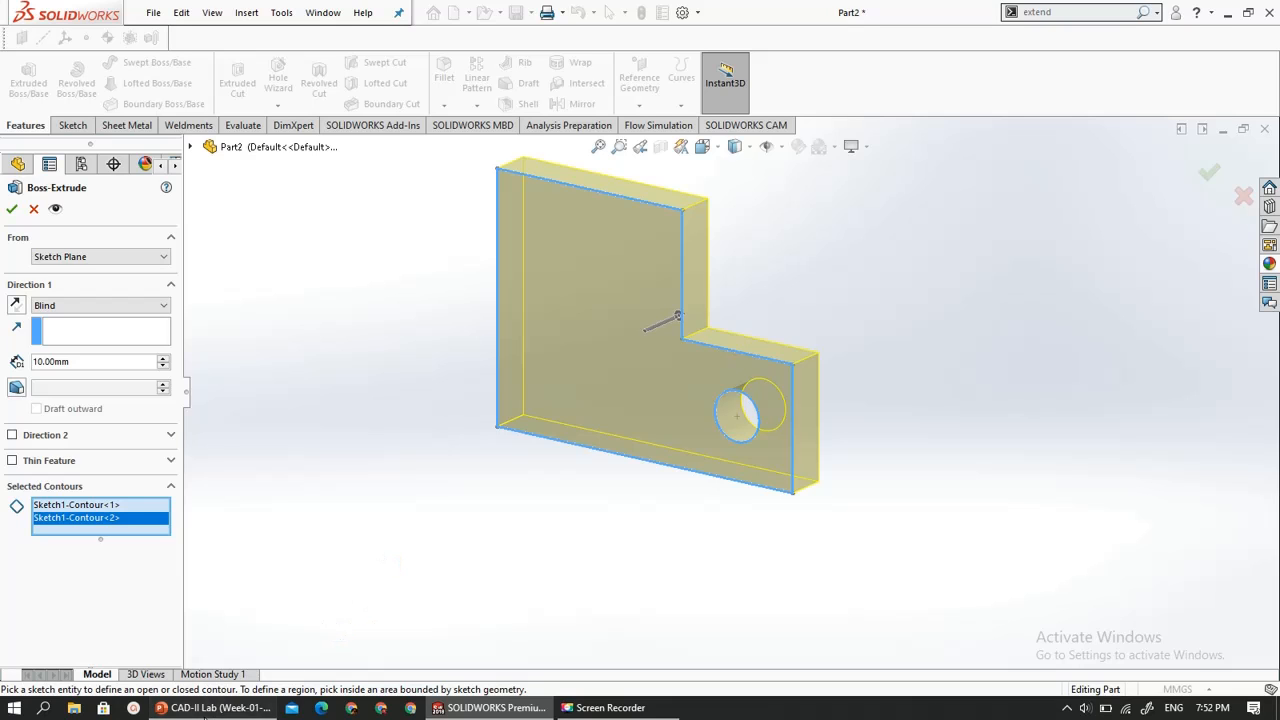
# - Check the exercise drawing in PowerPoint, then in SOLIDWORKS set the extrusion to Mid Plane with a 20 mm depth
pyautogui.click(206, 710)
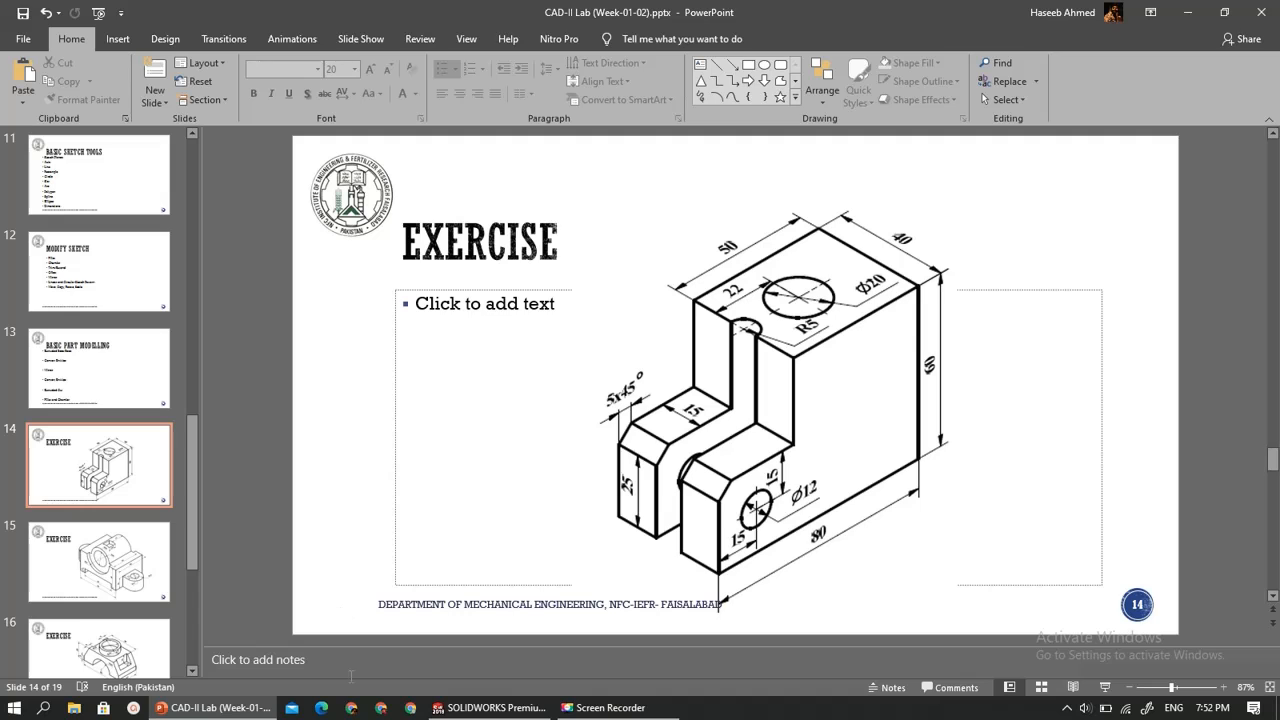
pyautogui.click(215, 708)
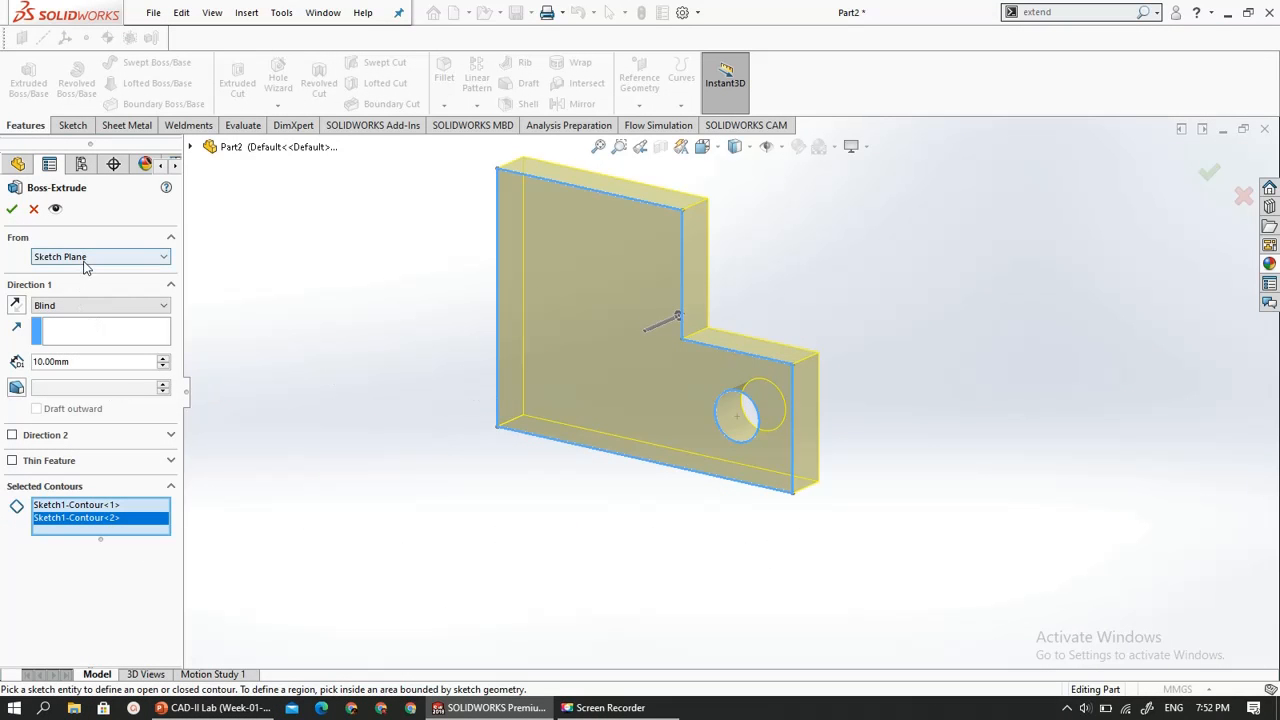
pyautogui.click(70, 305)
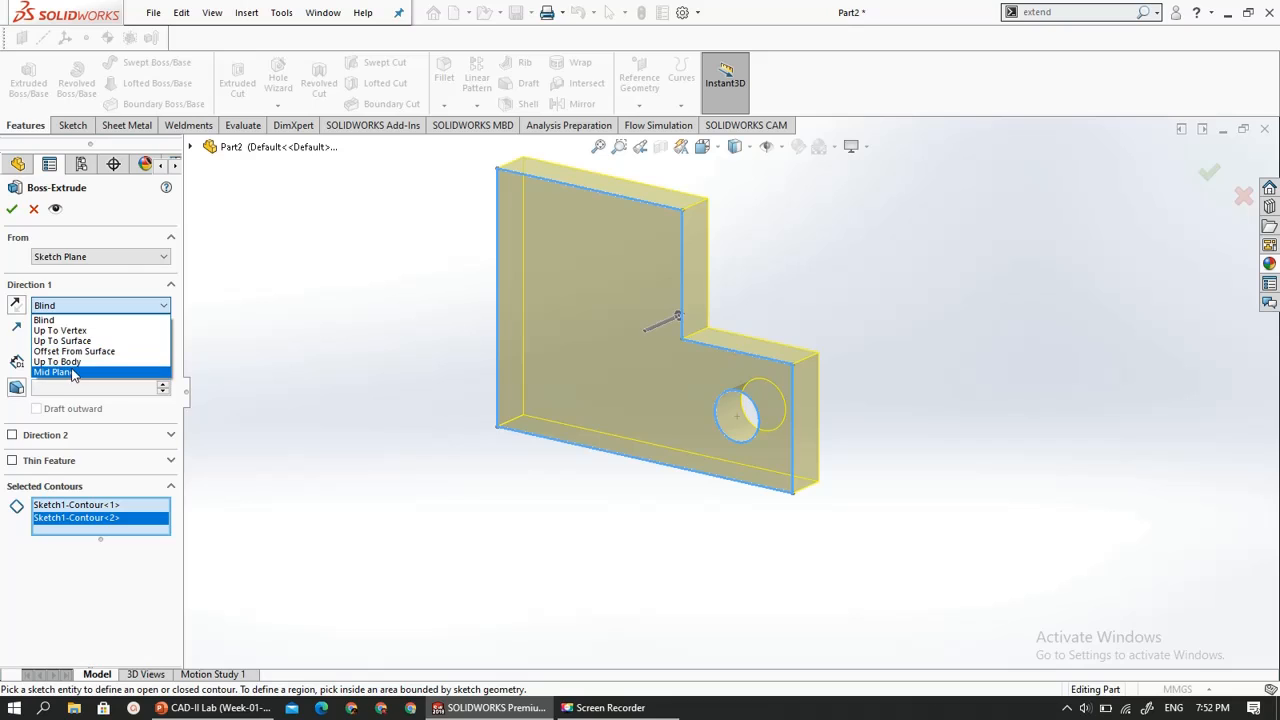
pyautogui.click(55, 371)
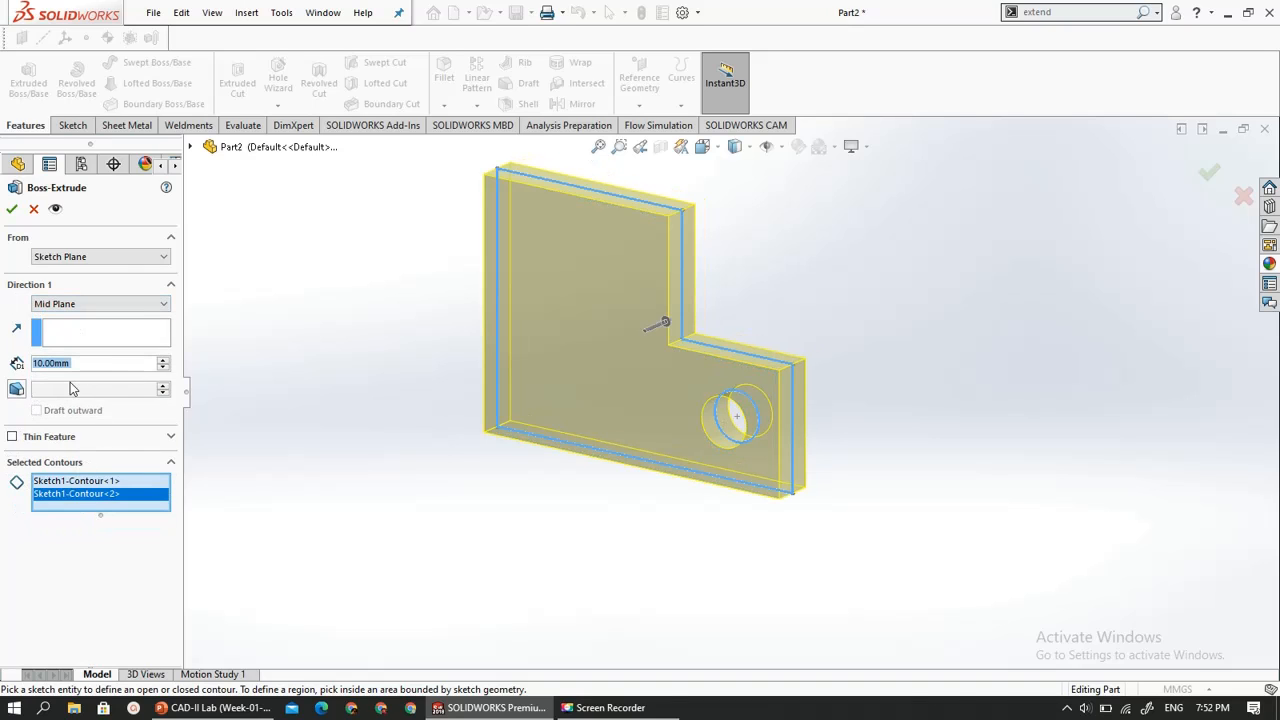
pyautogui.write('20')
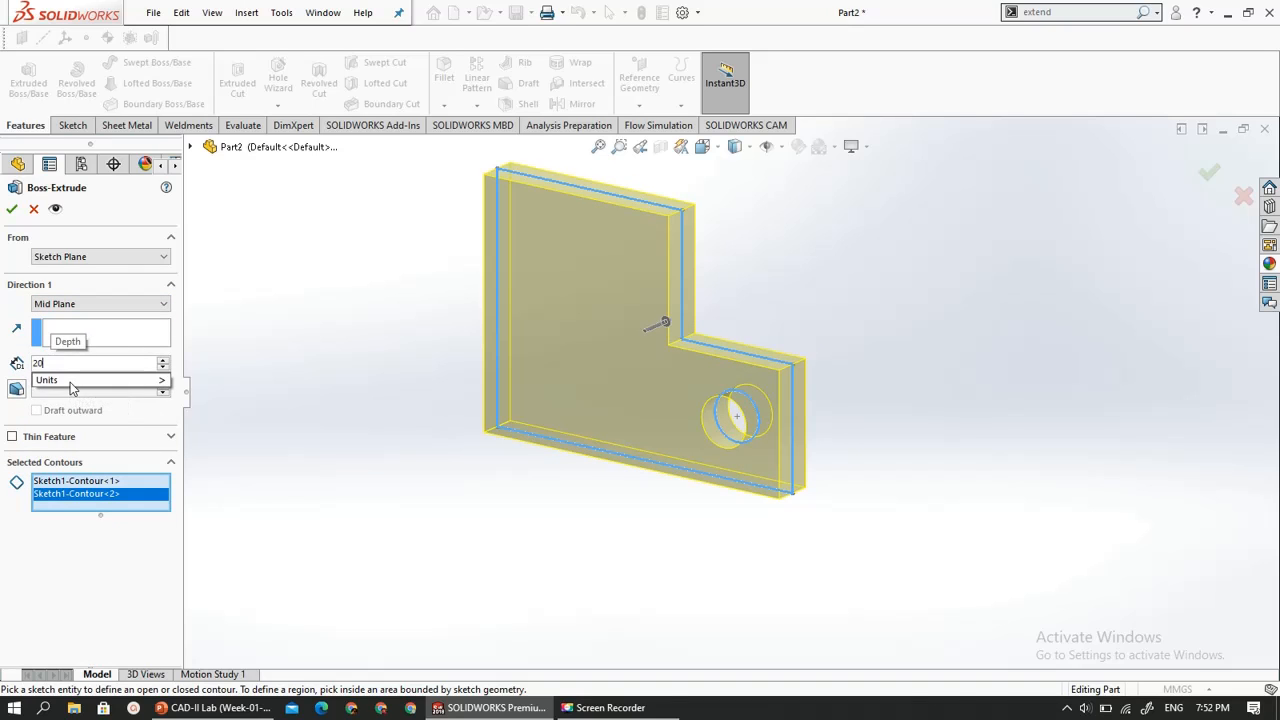
pyautogui.press('Return')
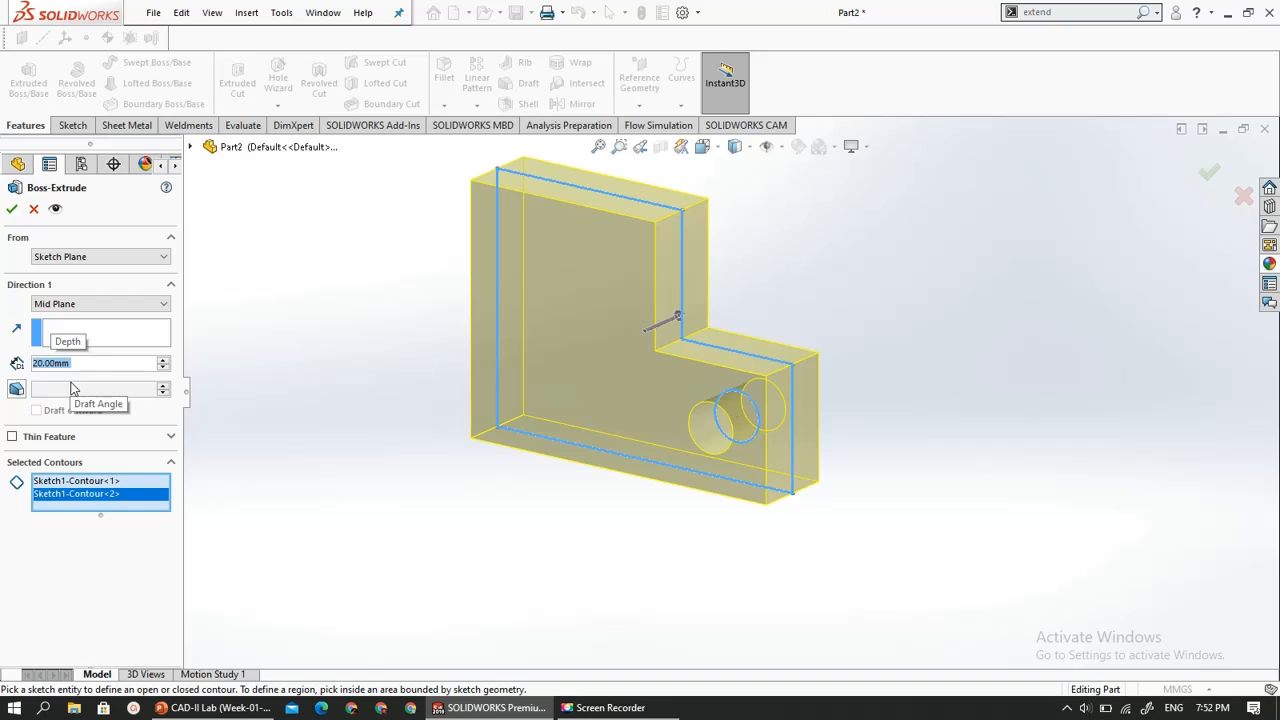
# - Set the mid-plane extrusion's depth to 40 mm and complete the feature
pyautogui.moveTo(613, 533); pyautogui.dragTo(509, 511, button='middle')
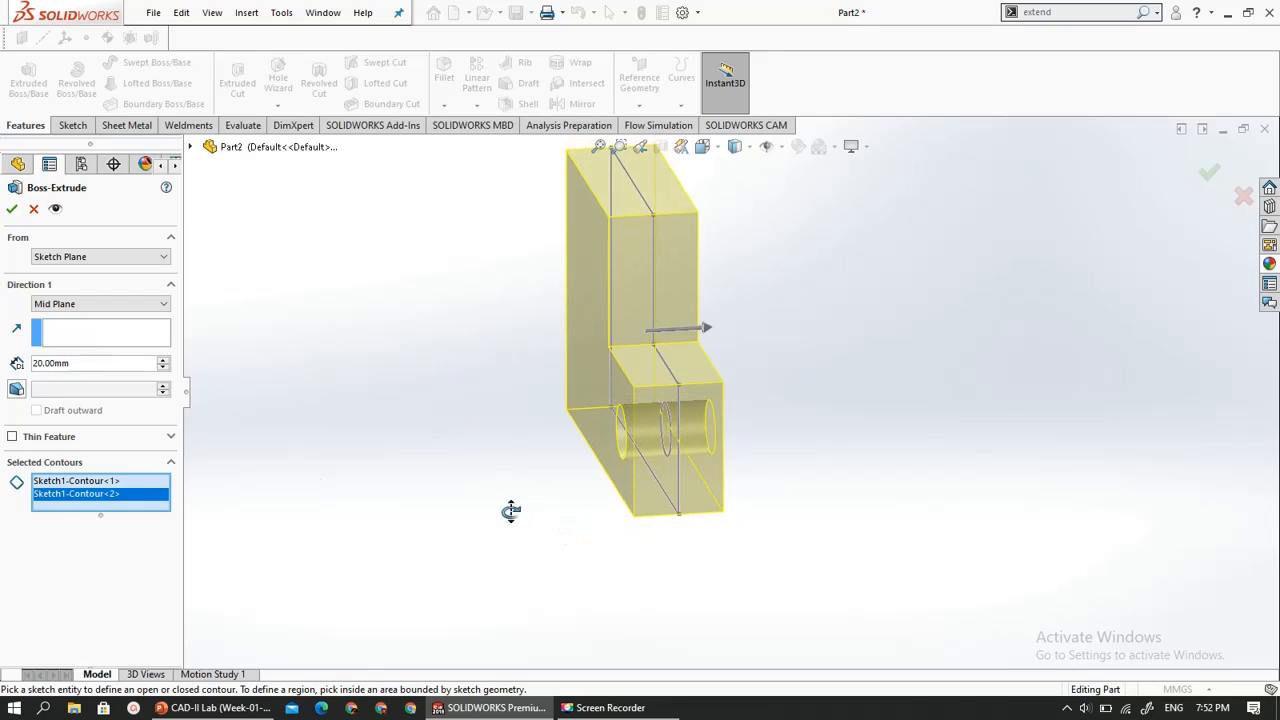
pyautogui.click(80, 365)
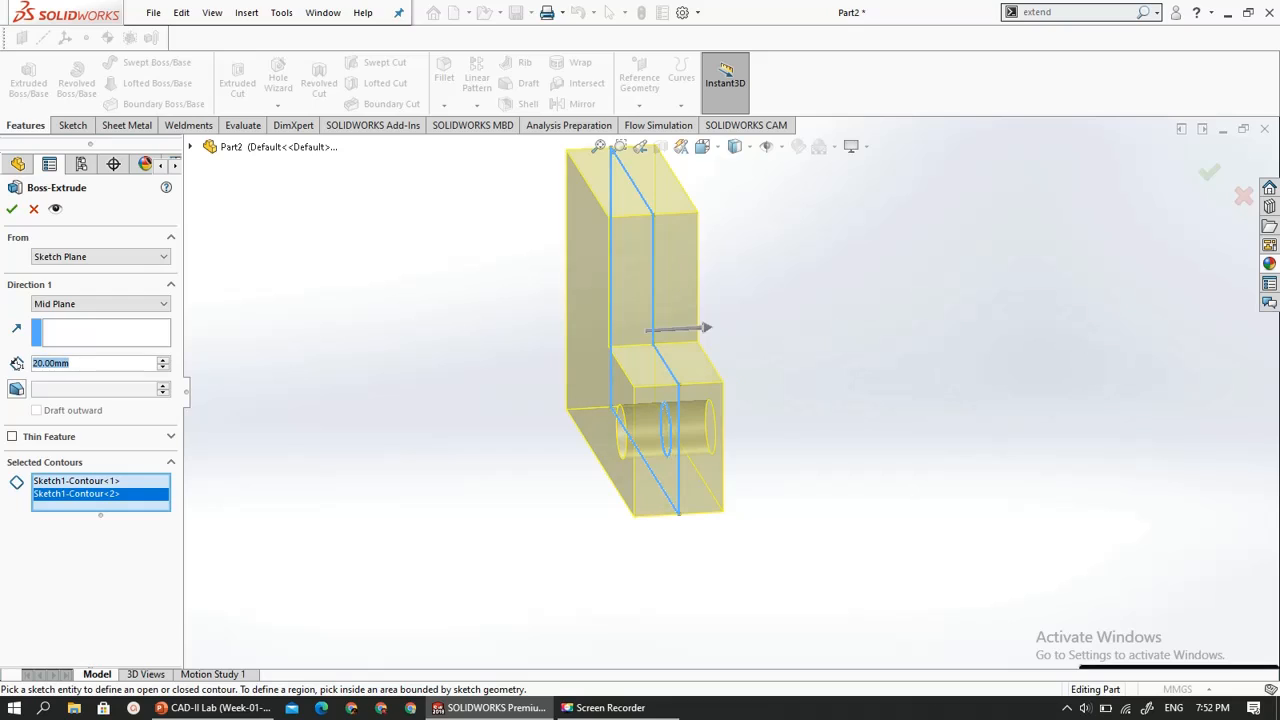
pyautogui.write('4')
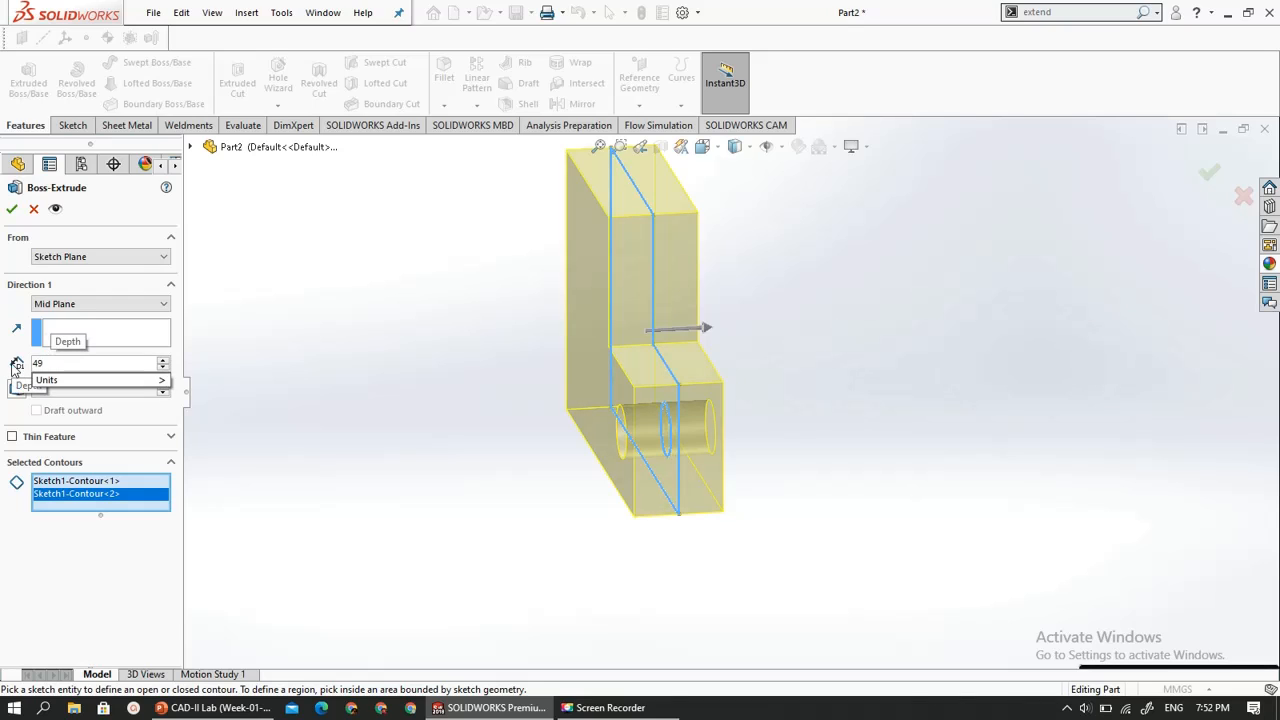
pyautogui.write('0')
pyautogui.press('Return')
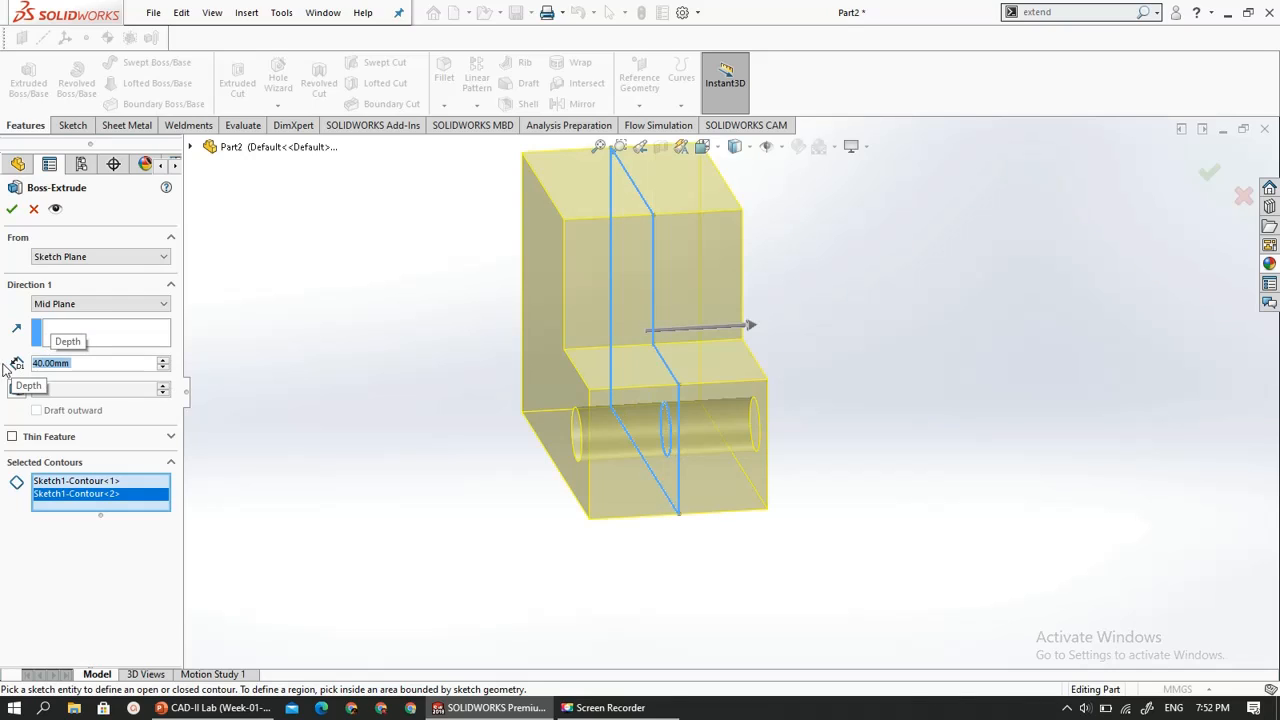
pyautogui.click(14, 208)
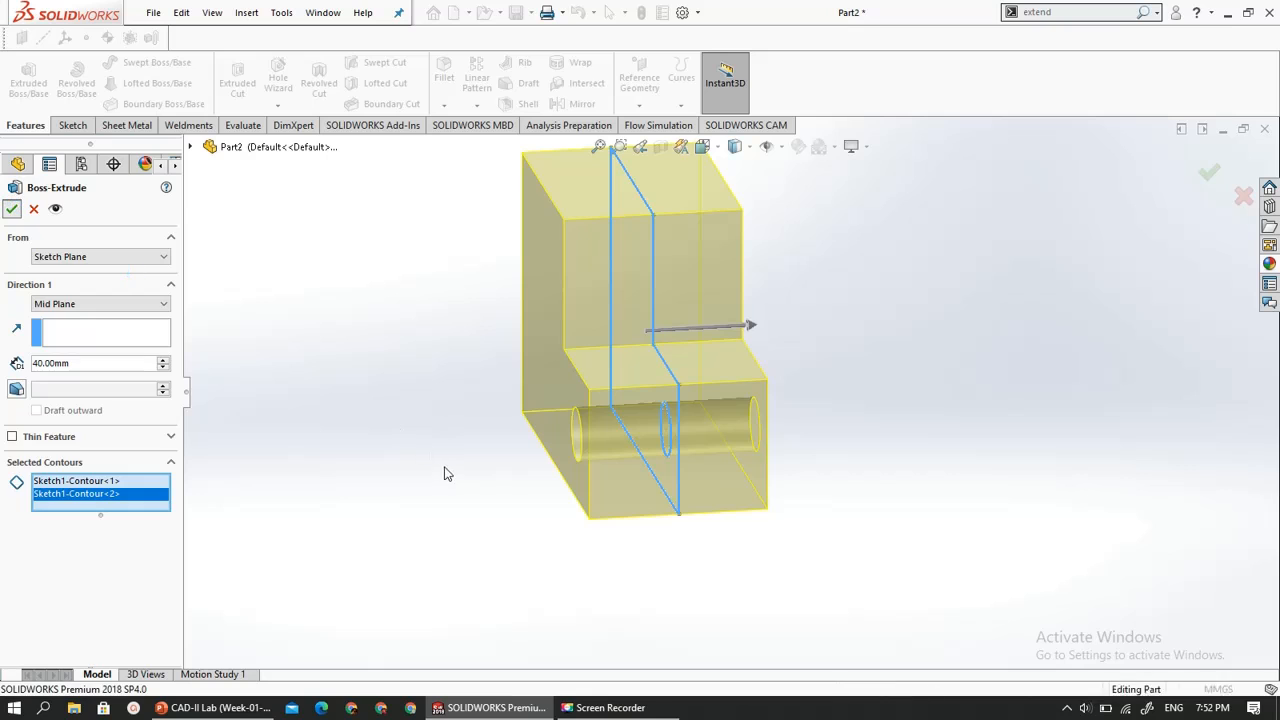
pyautogui.moveTo(446, 501)
pyautogui.mouseDown(button='middle')
pyautogui.moveTo(480, 471)
pyautogui.moveTo(451, 484)
pyautogui.mouseUp(button='middle')
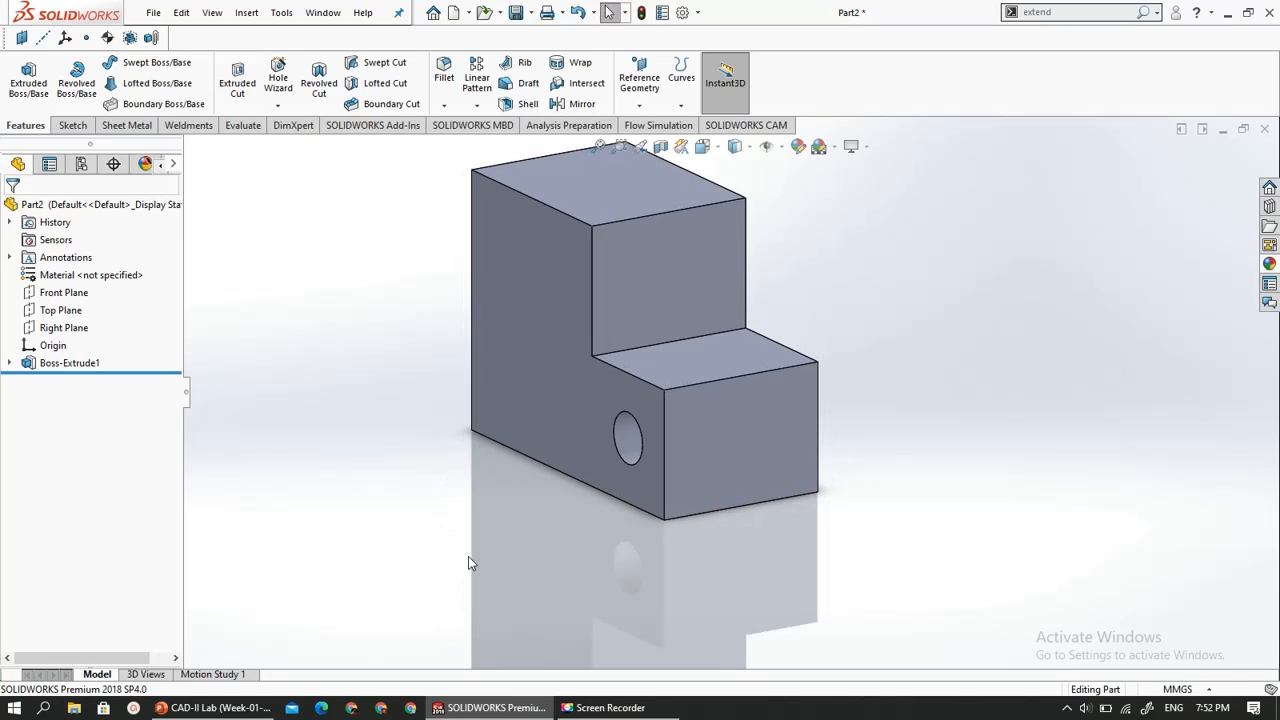
# - Check the drawing in PowerPoint, then start an Angle Distance chamfer in SOLIDWORKS with a 50 mm distance on the lower step's outer upper edge
pyautogui.click(214, 707)
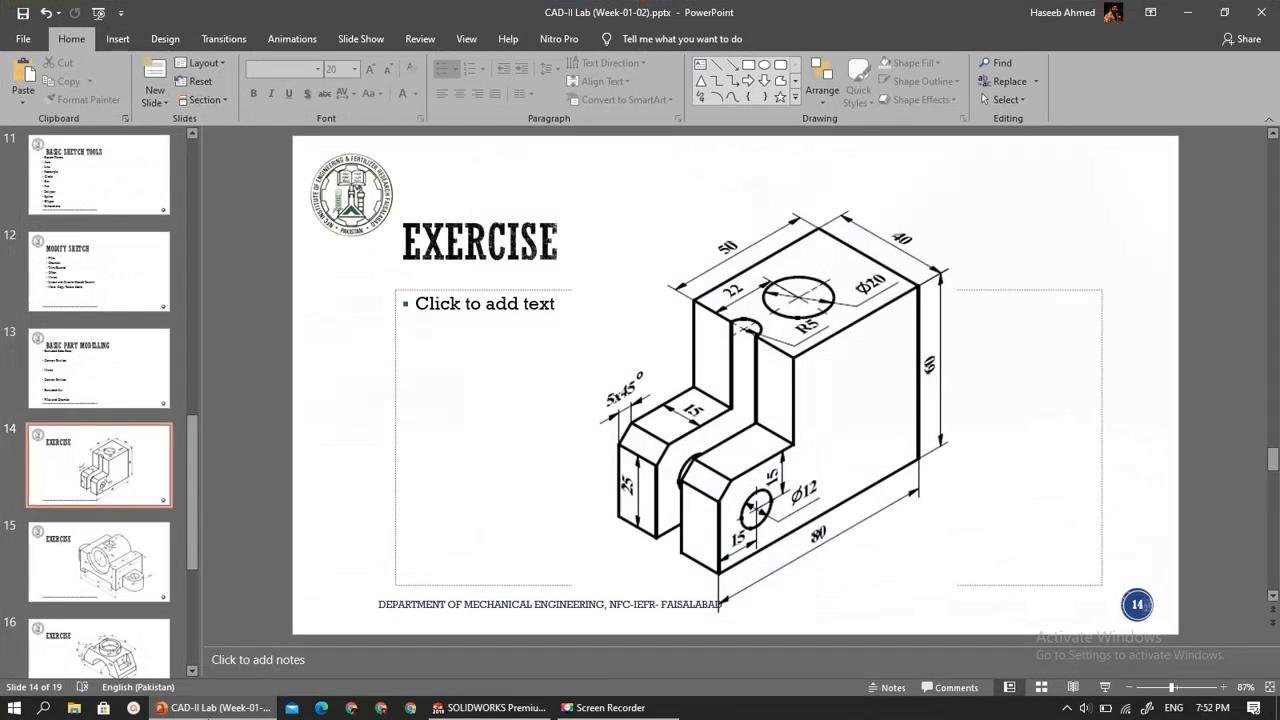
pyautogui.click(490, 707)
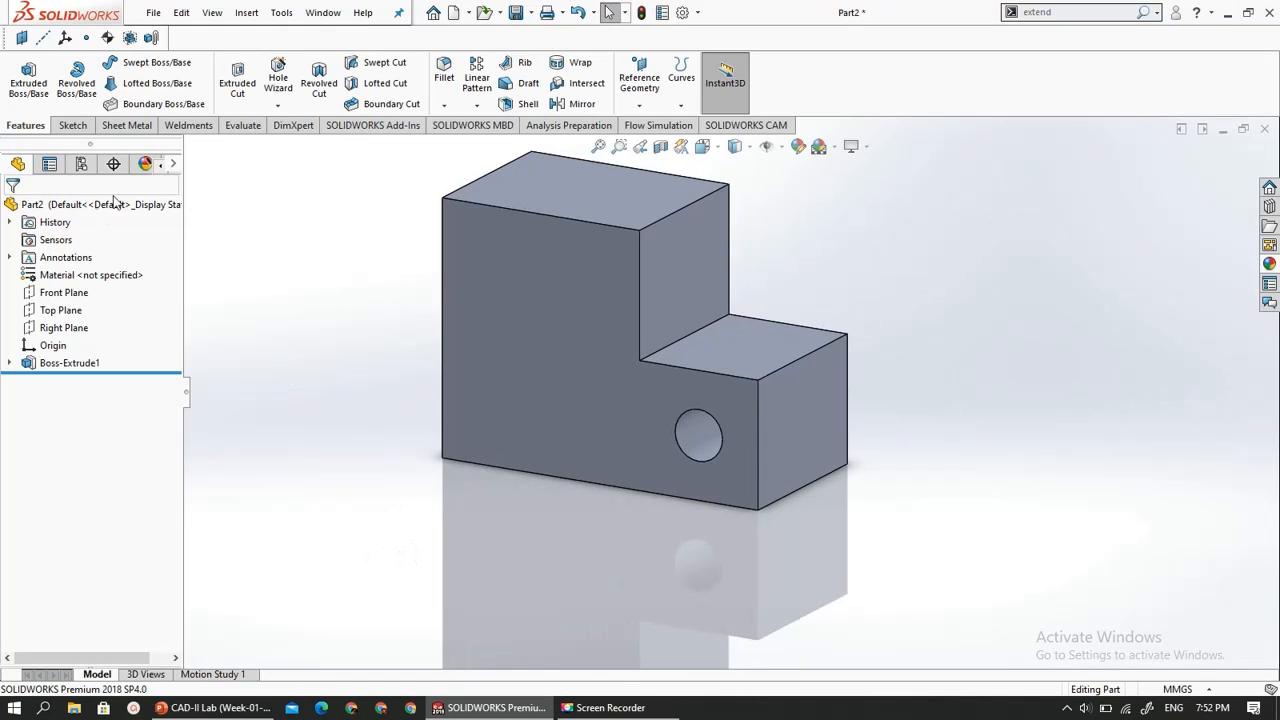
pyautogui.click(444, 105)
pyautogui.click(447, 146)
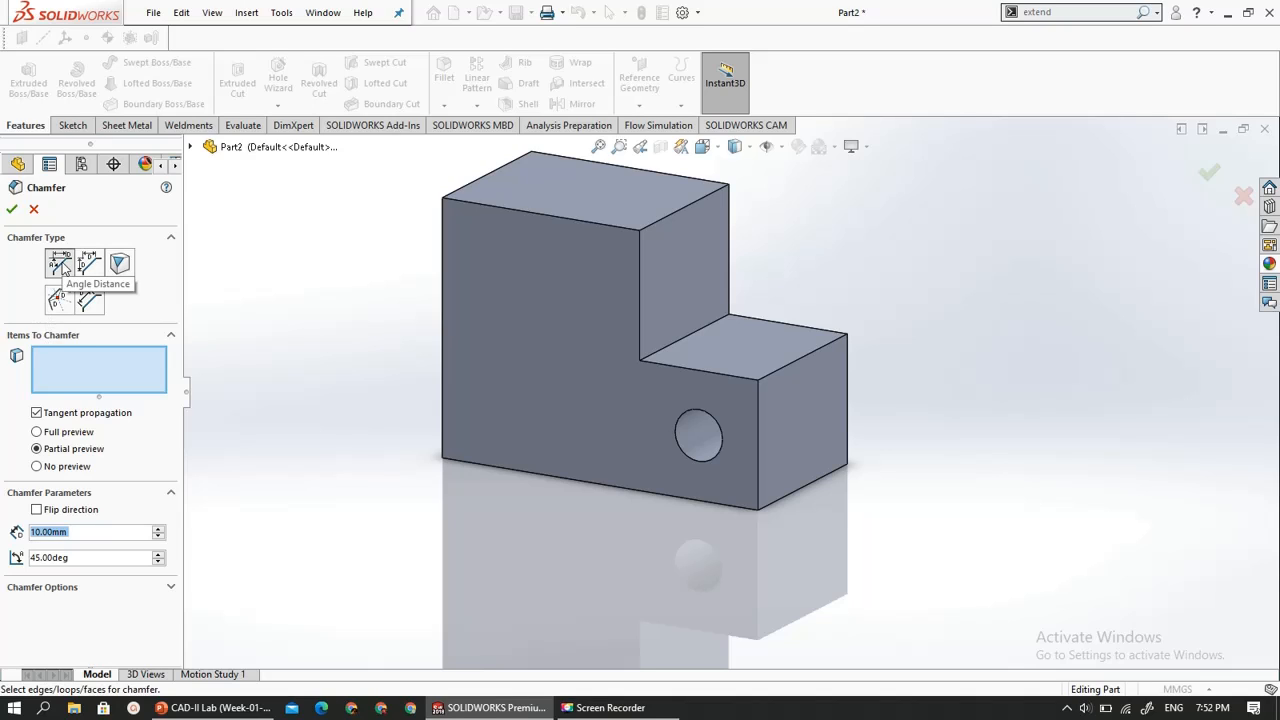
pyautogui.click(60, 262)
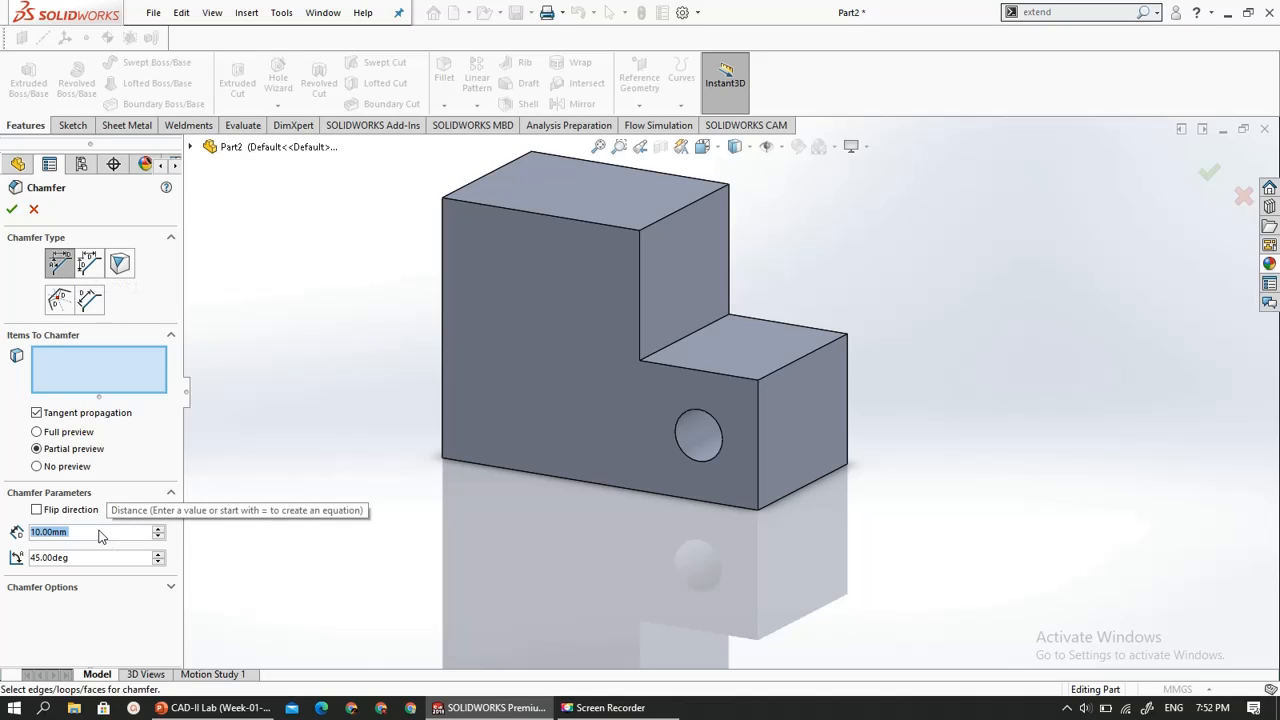
pyautogui.write('5')
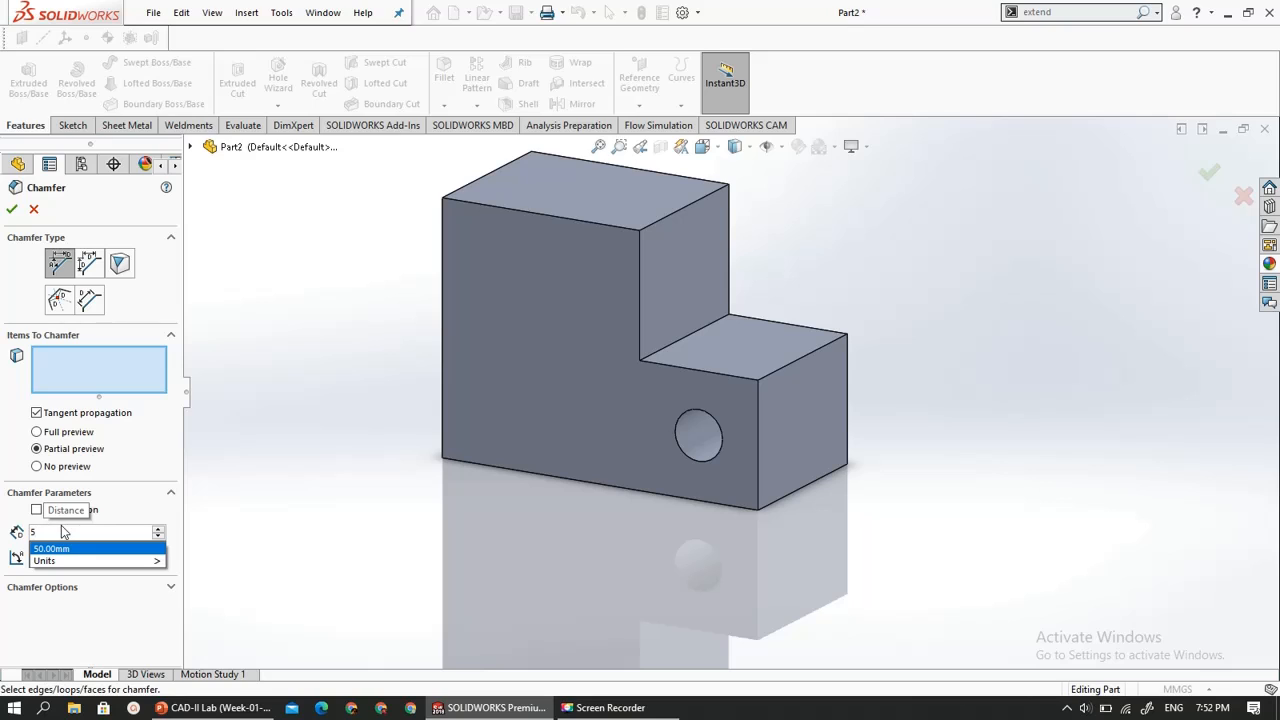
pyautogui.press('Return')
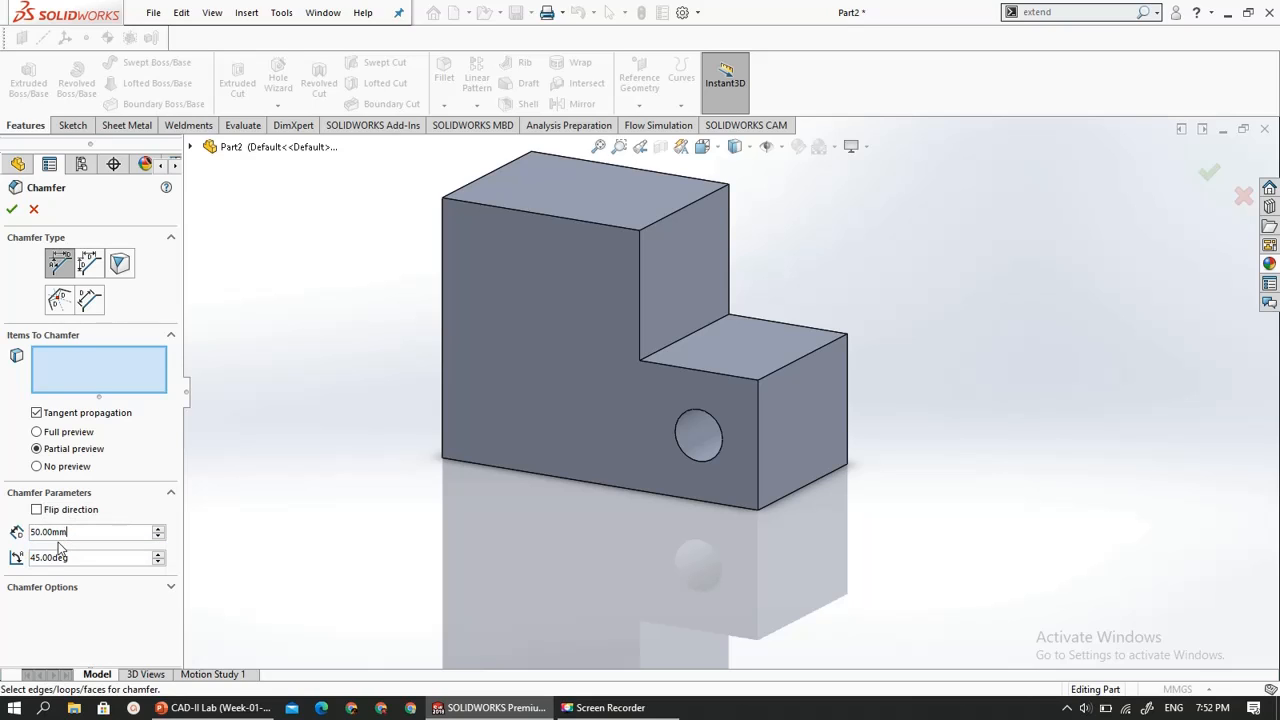
pyautogui.click(812, 353)
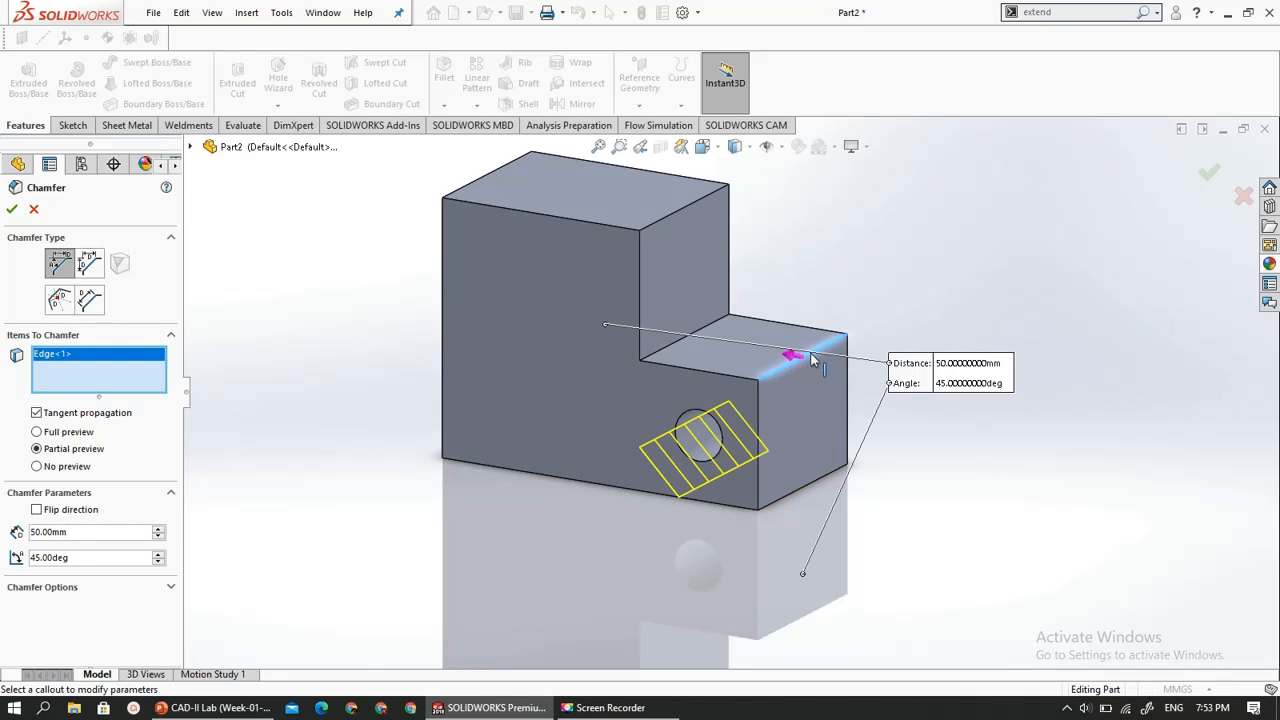
pyautogui.scroll(-3, 745, 460)
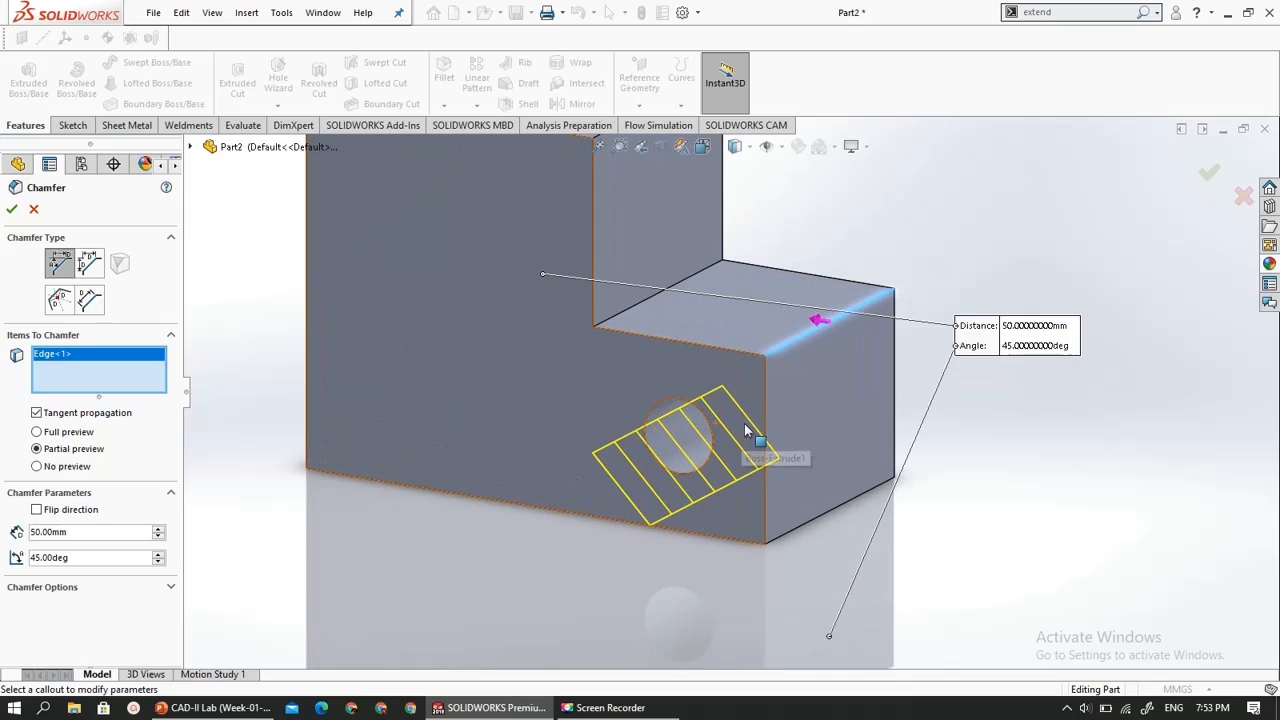
# - Set the chamfer distance to 5 mm and complete the chamfer on the lower step's edge
pyautogui.moveTo(791, 412); pyautogui.dragTo(750, 407, button='middle')
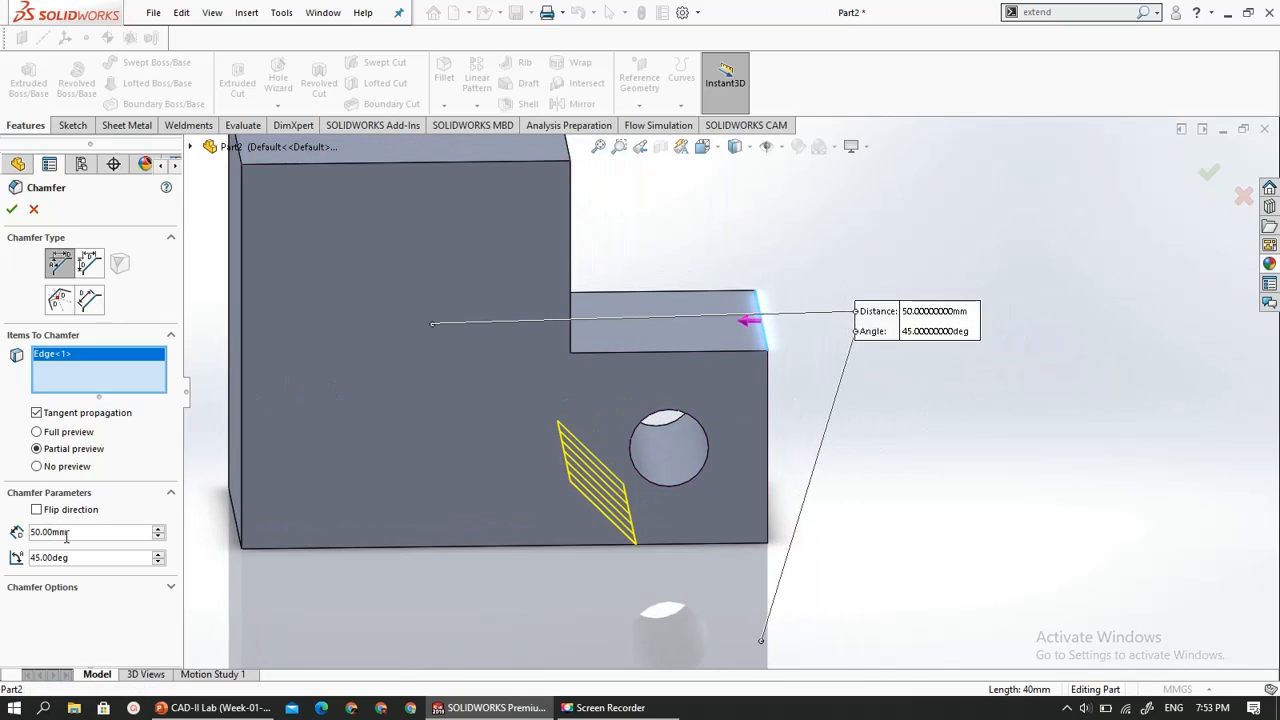
pyautogui.moveTo(73, 535); pyautogui.dragTo(14, 540)
pyautogui.write('5')
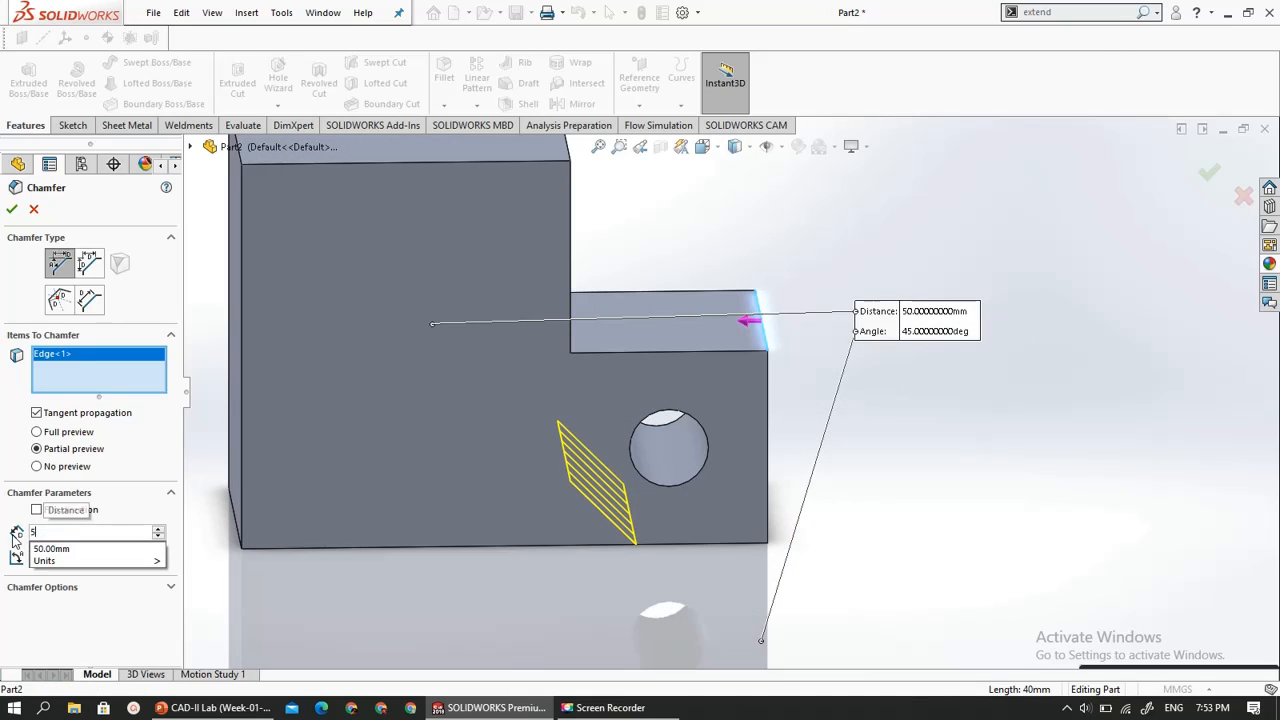
pyautogui.press('Return')
pyautogui.moveTo(983, 494); pyautogui.dragTo(938, 503, button='middle')
pyautogui.click(12, 209)
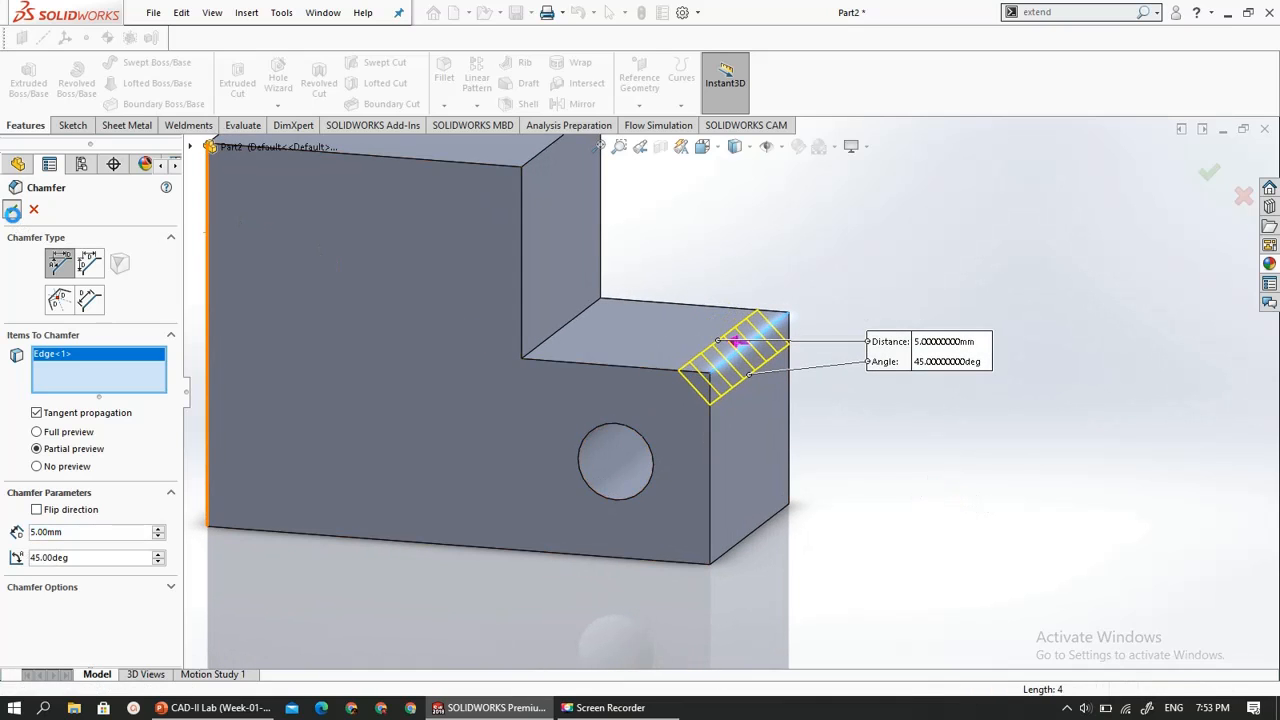
pyautogui.moveTo(464, 305); pyautogui.dragTo(535, 324, button='middle')
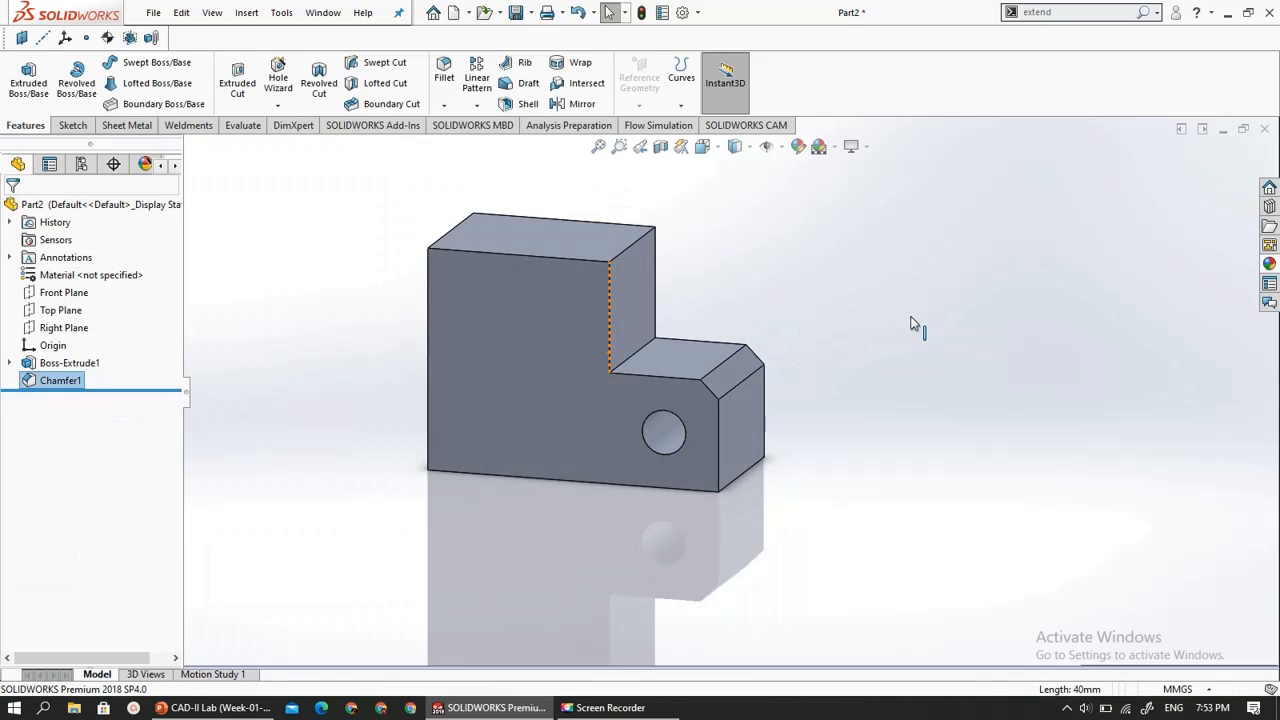
# - Check the exercise drawing in PowerPoint, then in SOLIDWORKS start a sketch on the upper block's top face and view it normal to the sketch plane
pyautogui.hotkey('alt', 'Tab')
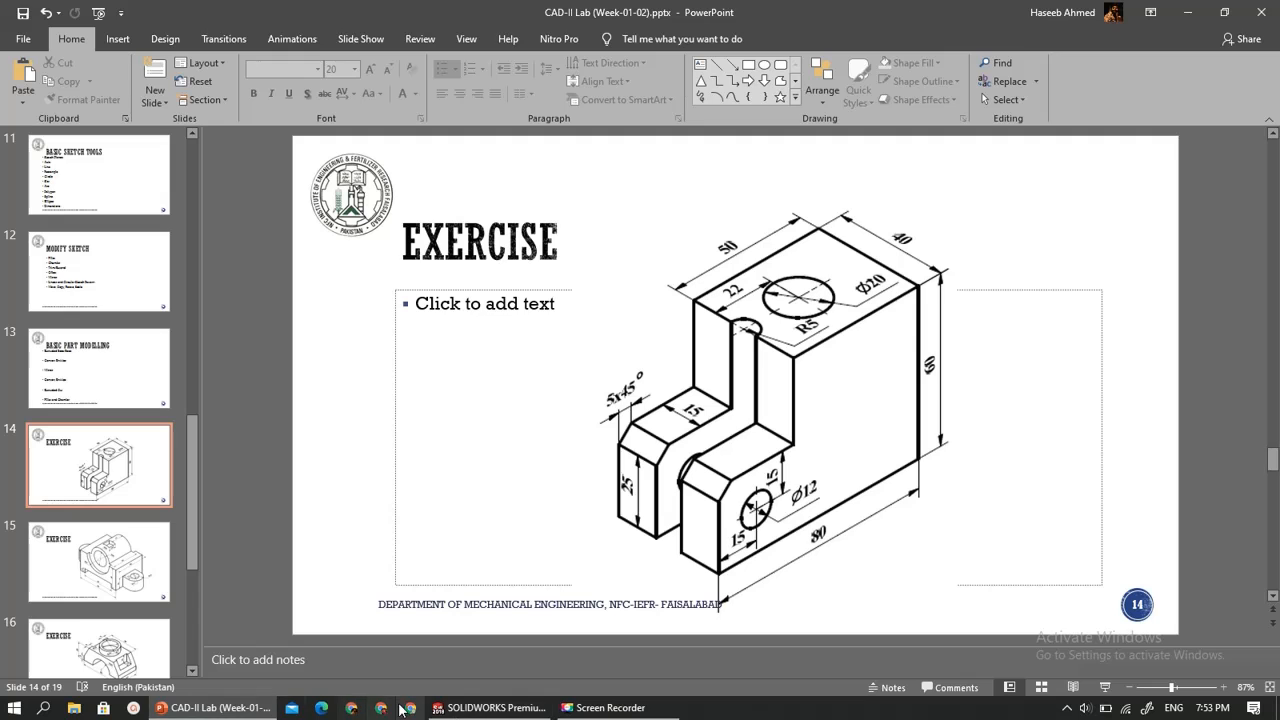
pyautogui.click(484, 708)
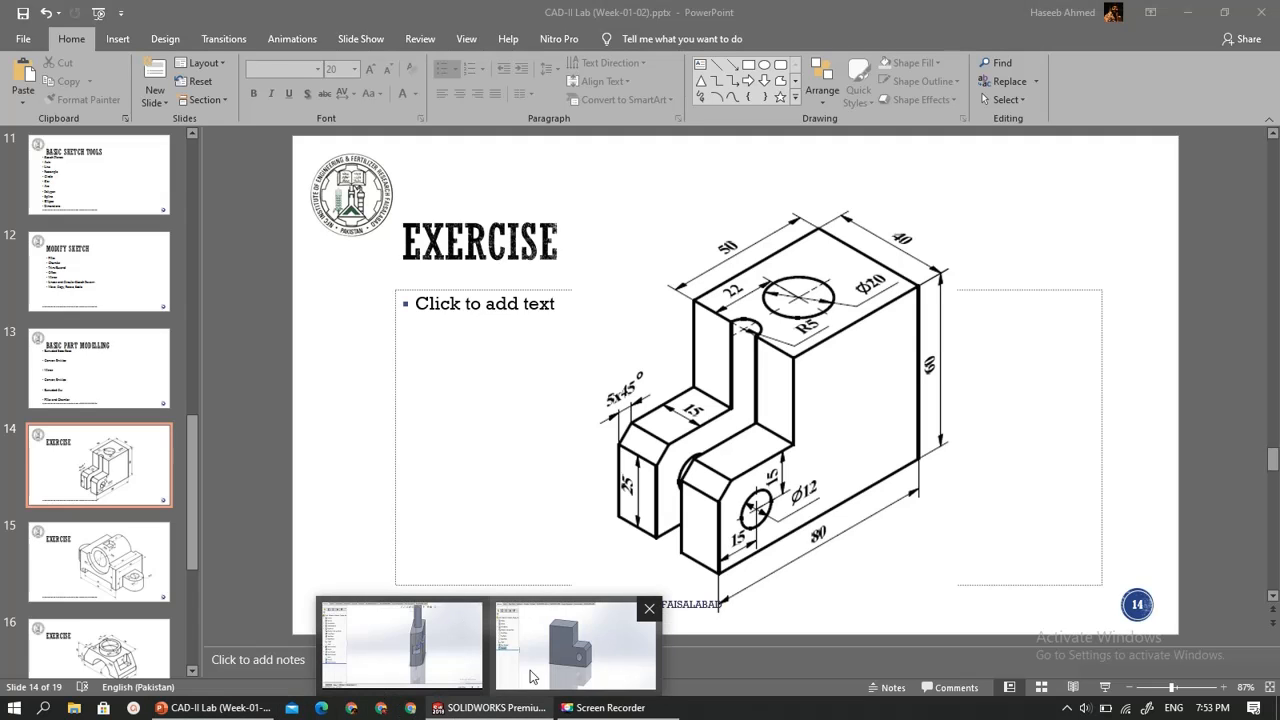
pyautogui.click(557, 620)
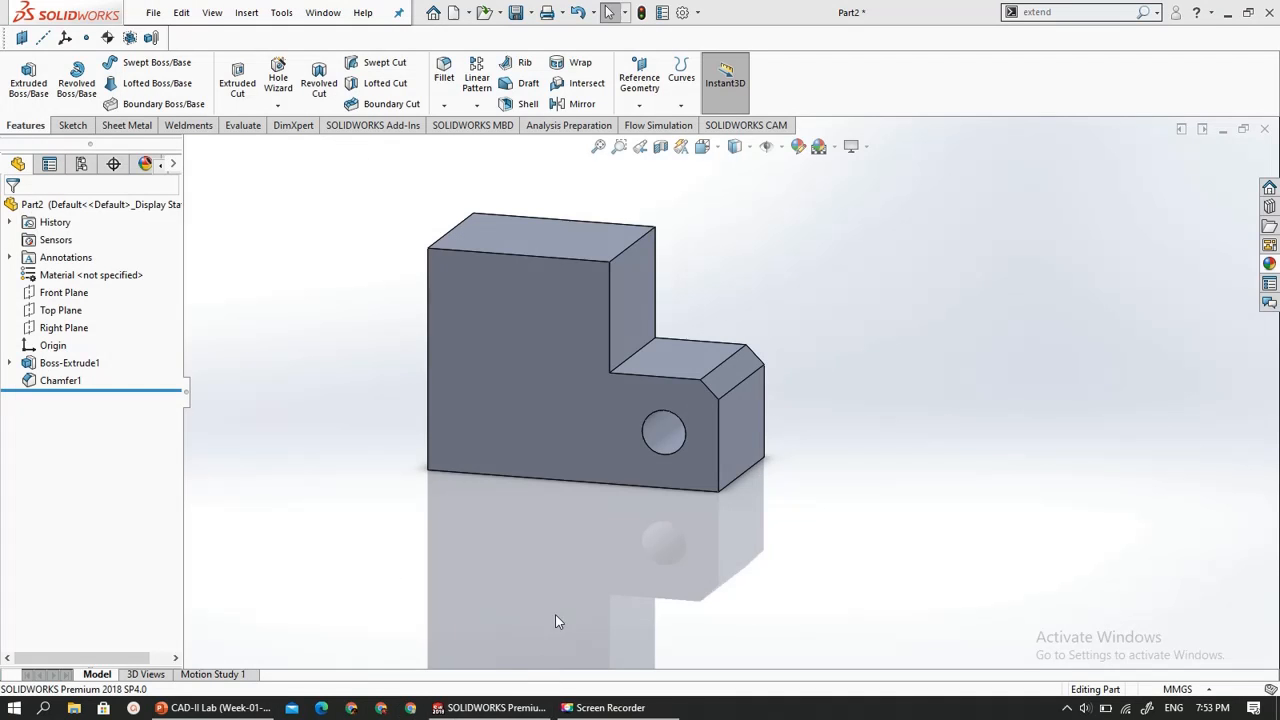
pyautogui.click(537, 242)
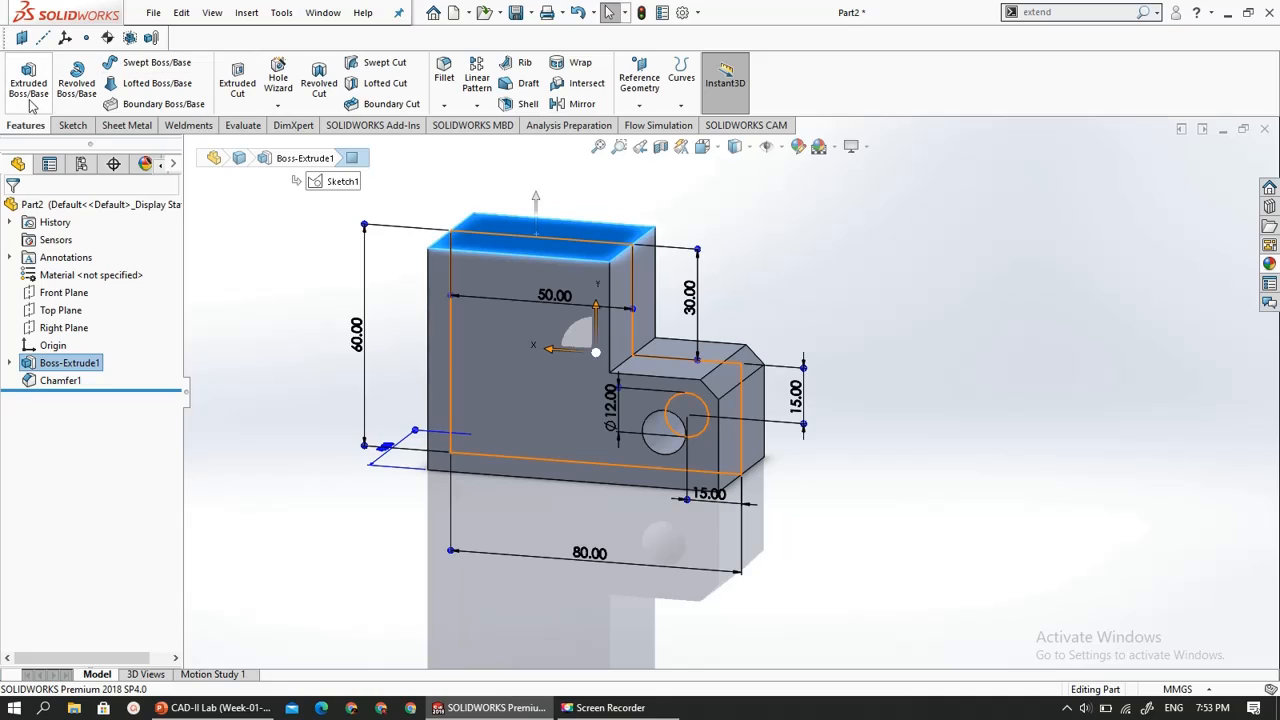
pyautogui.click(70, 125)
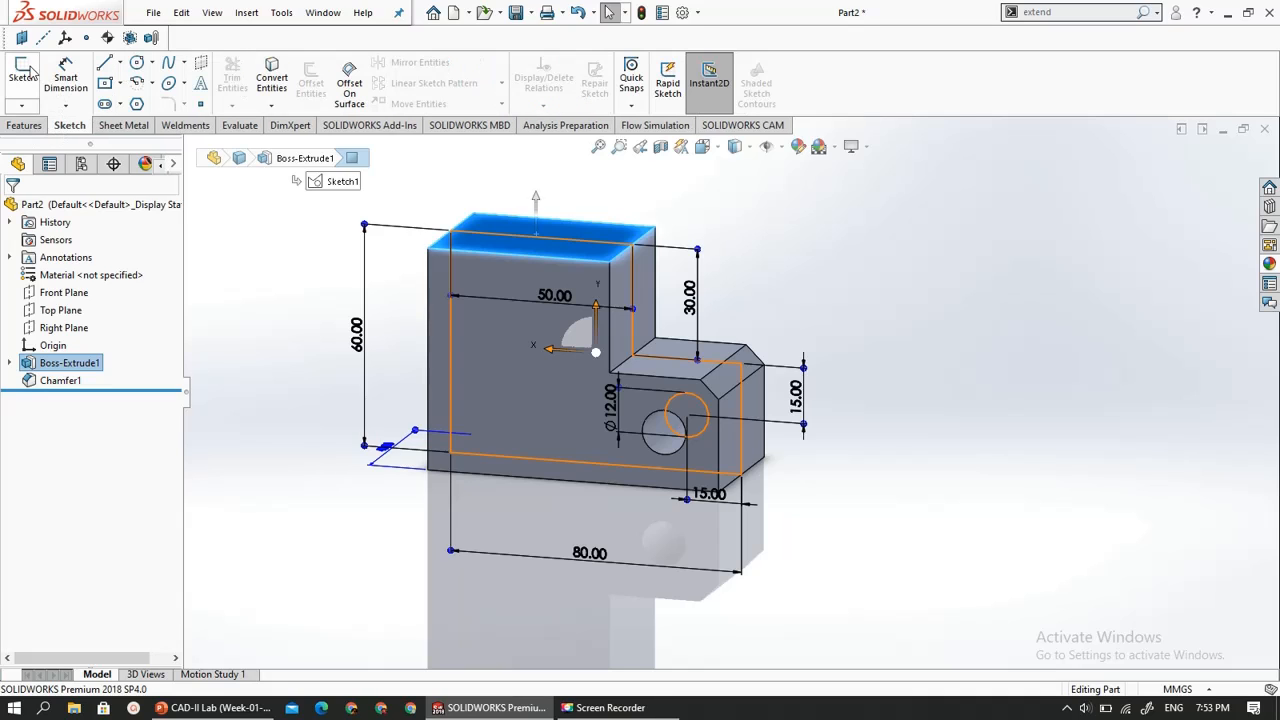
pyautogui.click(24, 72)
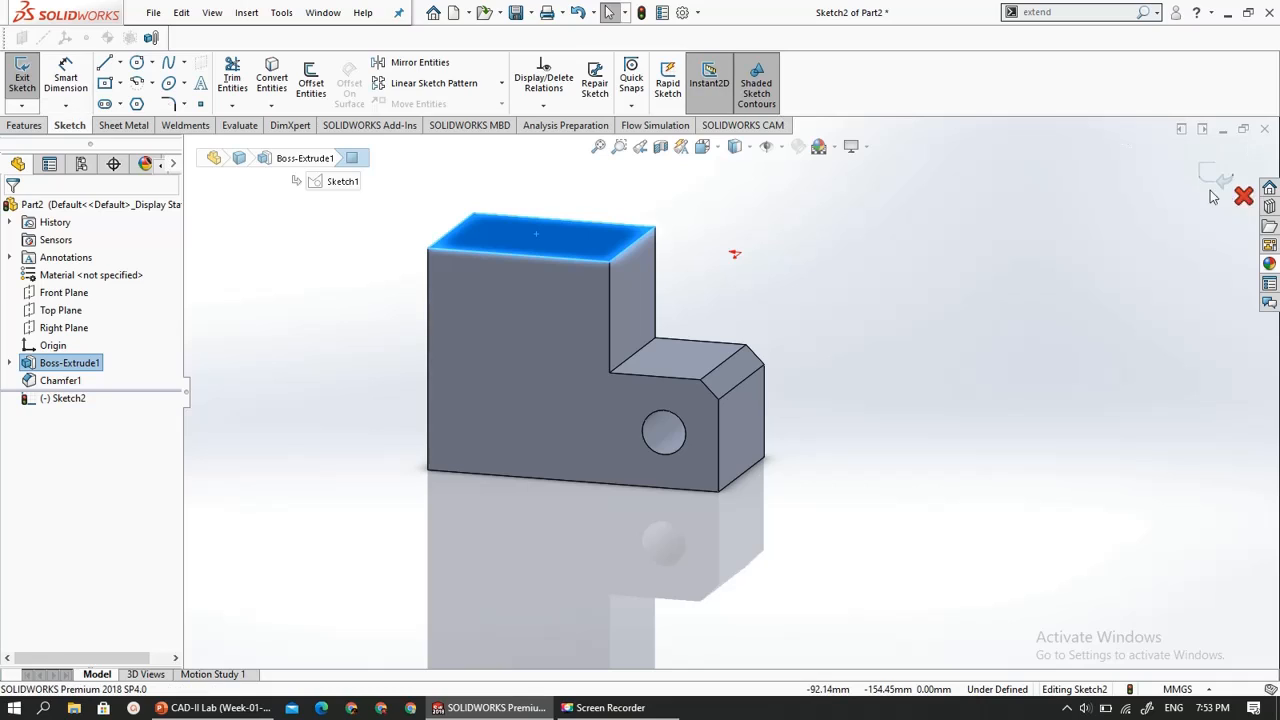
pyautogui.click(57, 400)
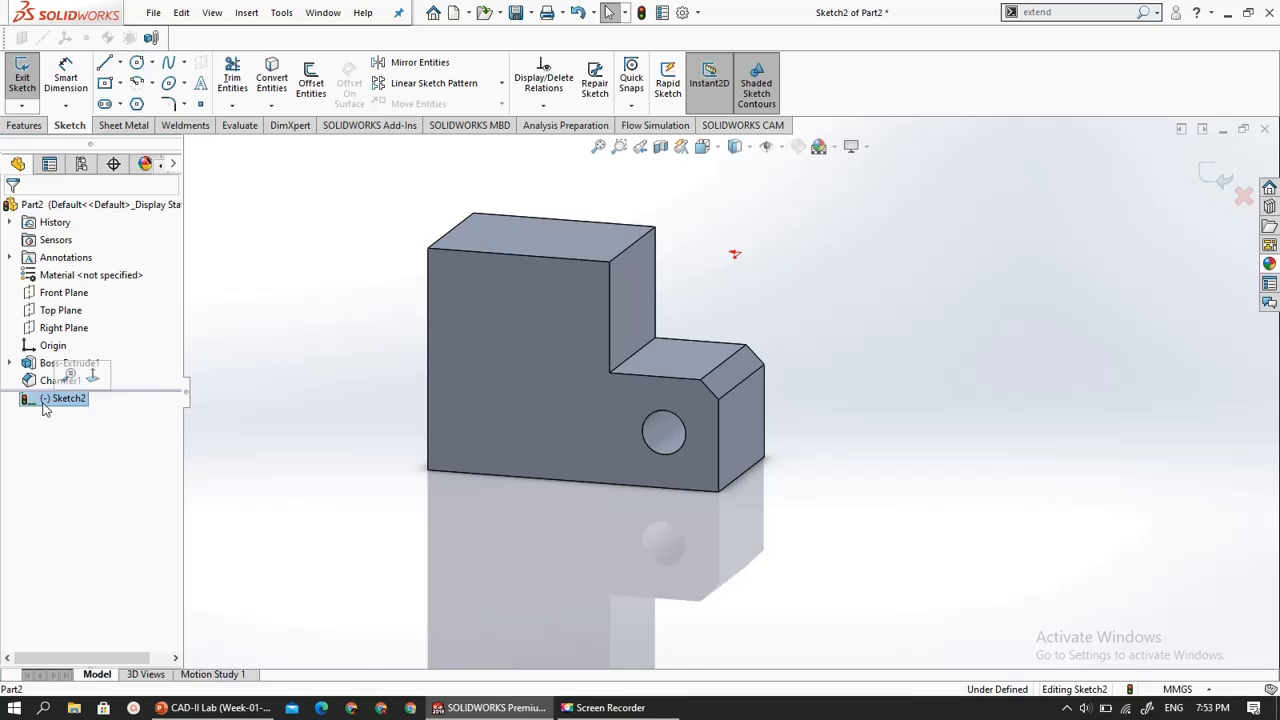
pyautogui.click(91, 381)
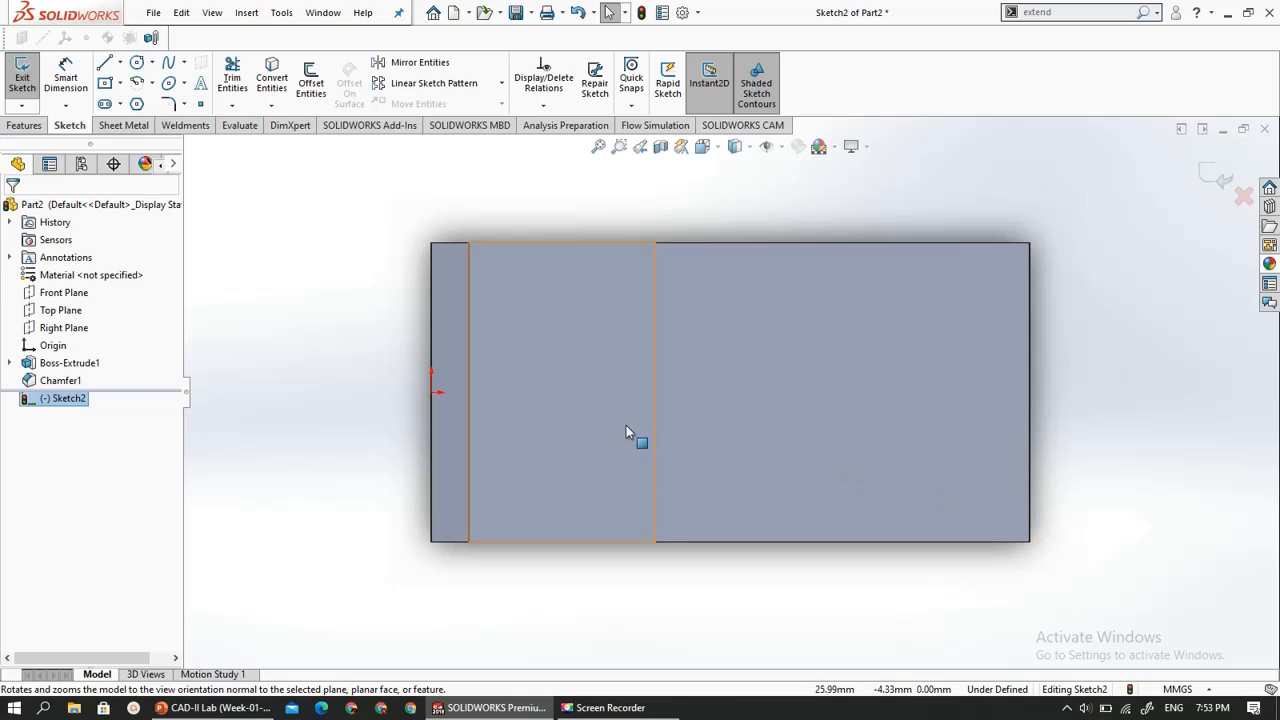
# - Sketch a circle of about 7.9 mm radius on the top face, centred midway across the block's width
pyautogui.click(137, 66)
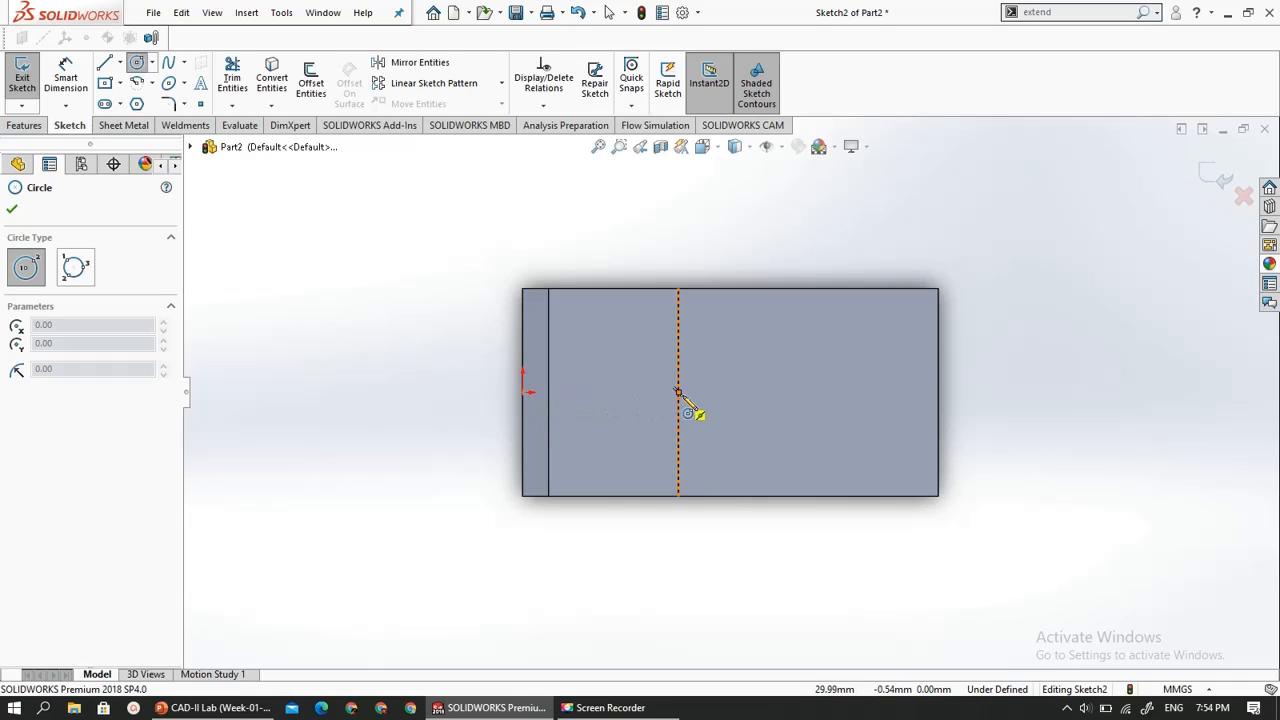
pyautogui.click(773, 392)
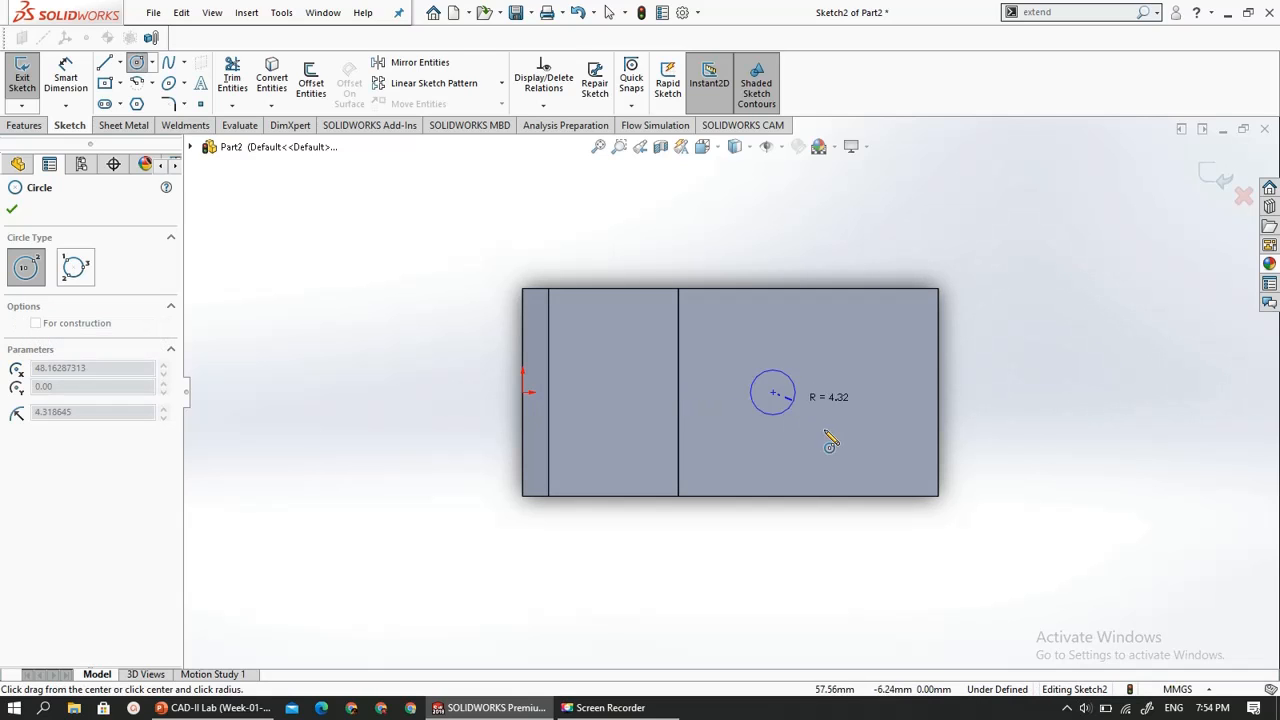
pyautogui.click(816, 420)
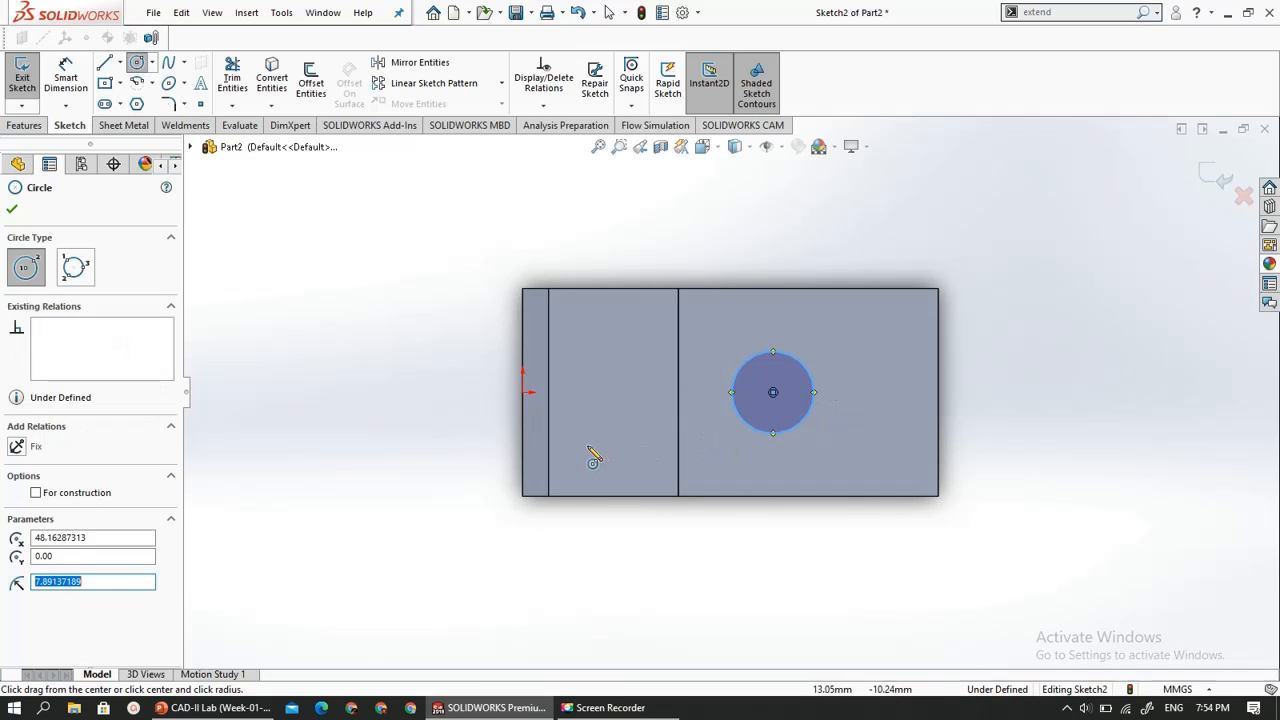
pyautogui.press('Escape')
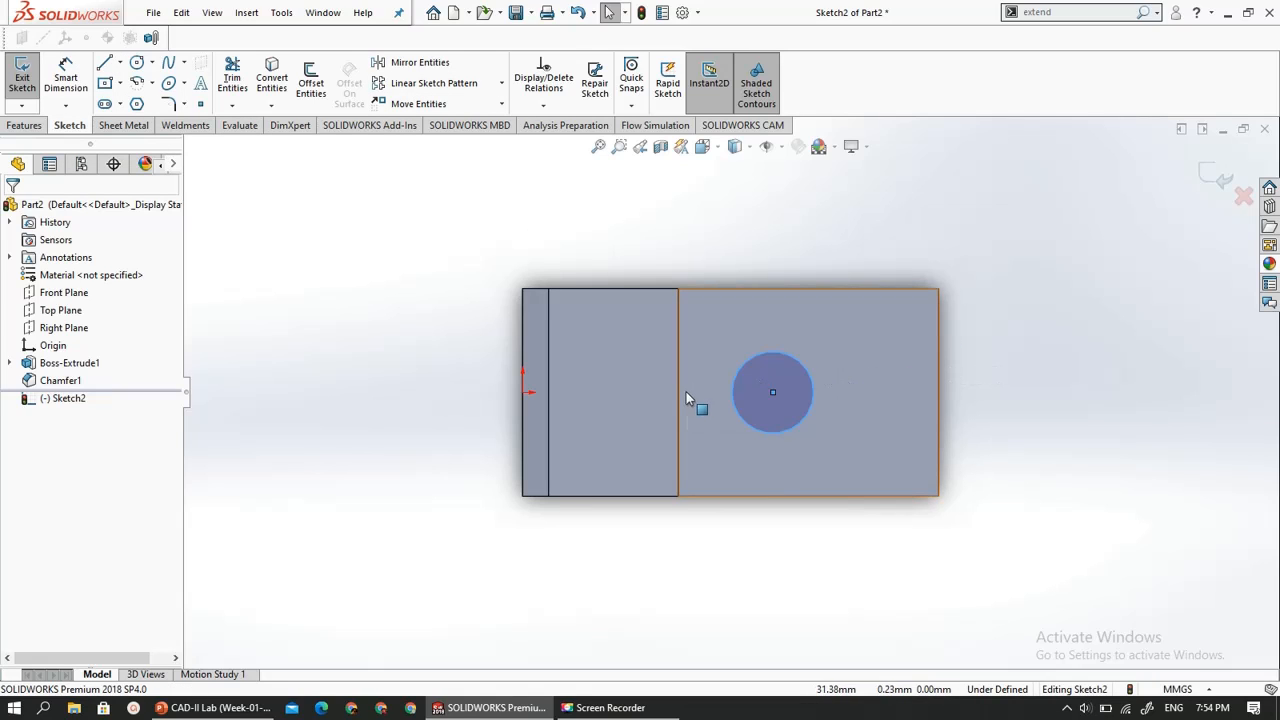
# - Dimension the circle's centre 22 mm from the top face's edge nearest the lower step
pyautogui.click(774, 393)
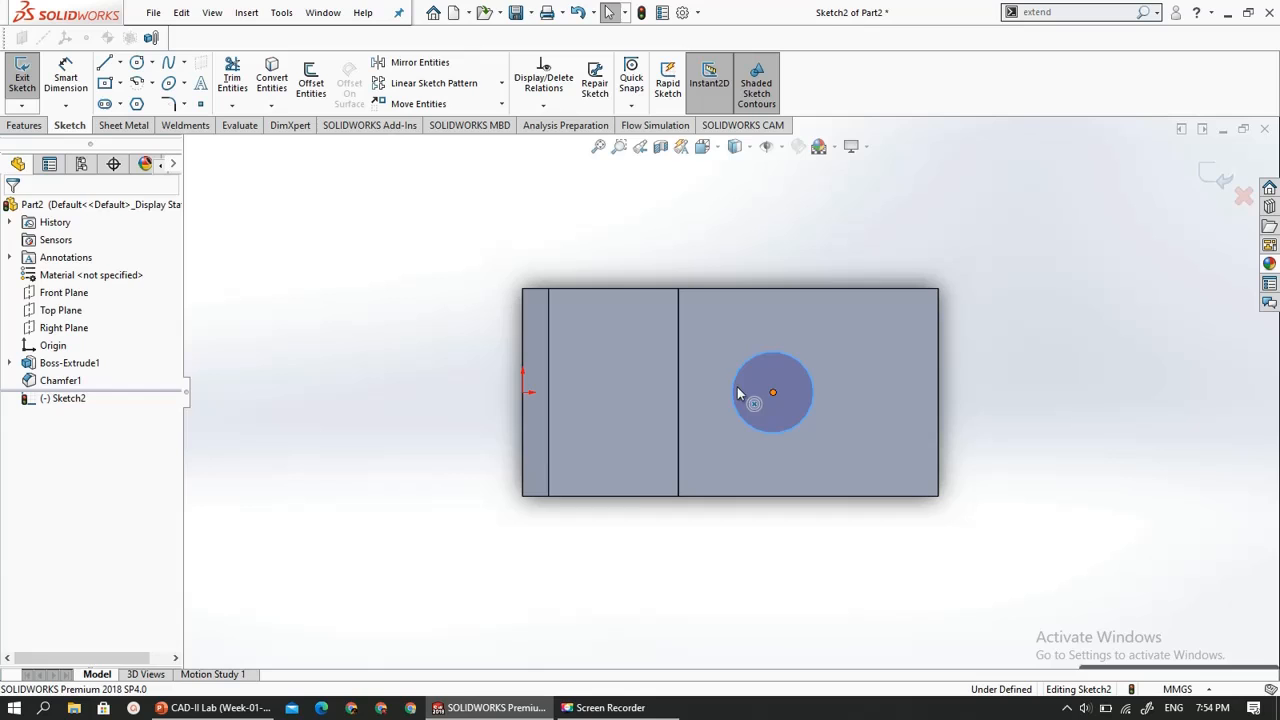
pyautogui.click(679, 400)
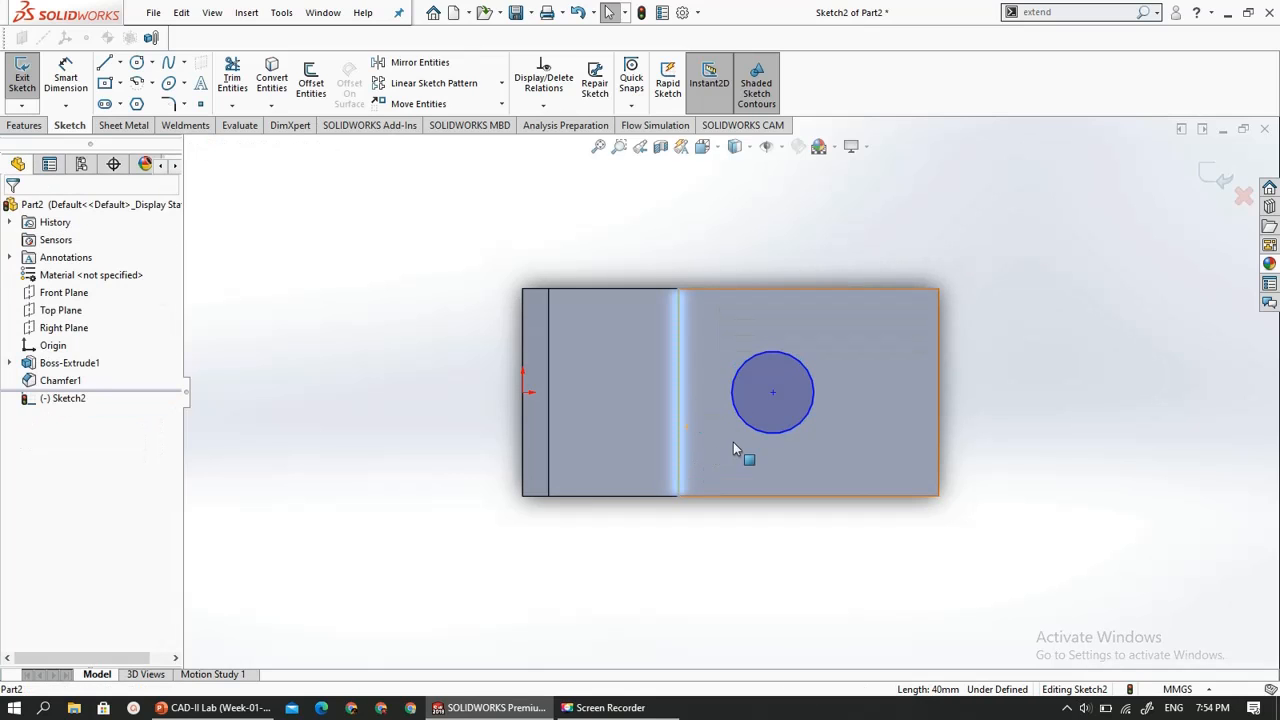
pyautogui.moveTo(735, 408); pyautogui.dragTo(724, 305, button='middle')
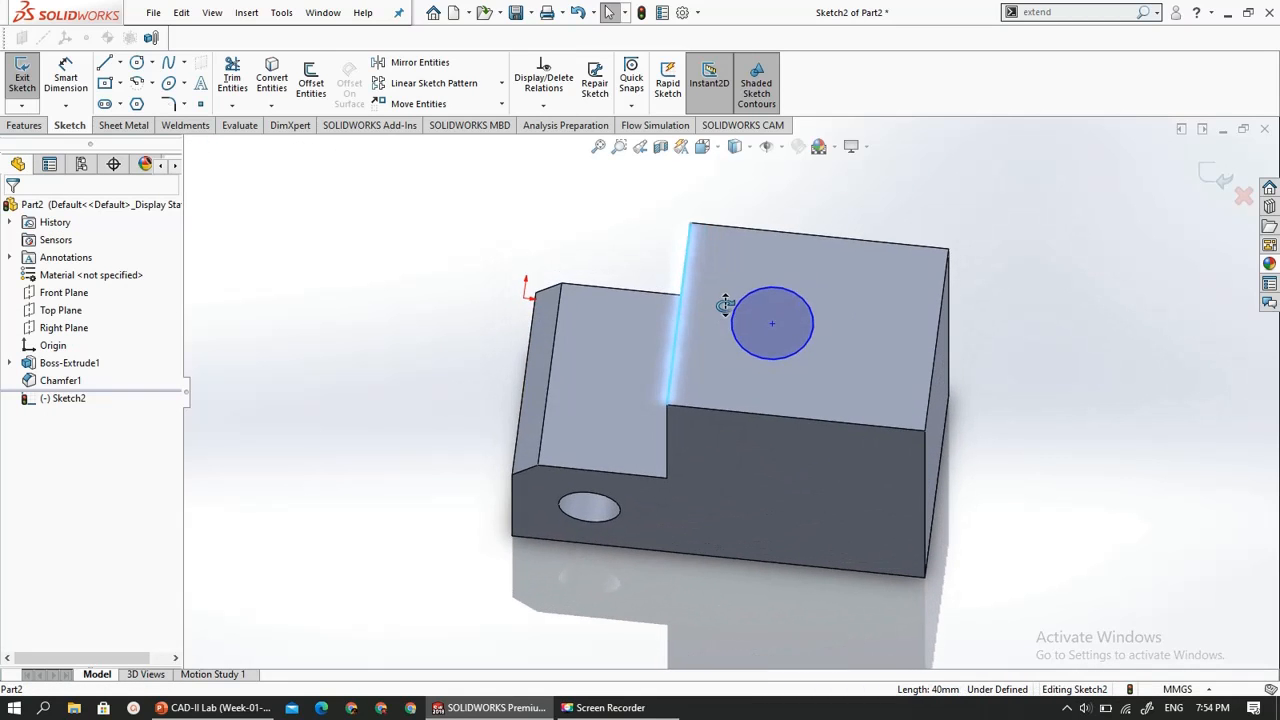
pyautogui.click(65, 80)
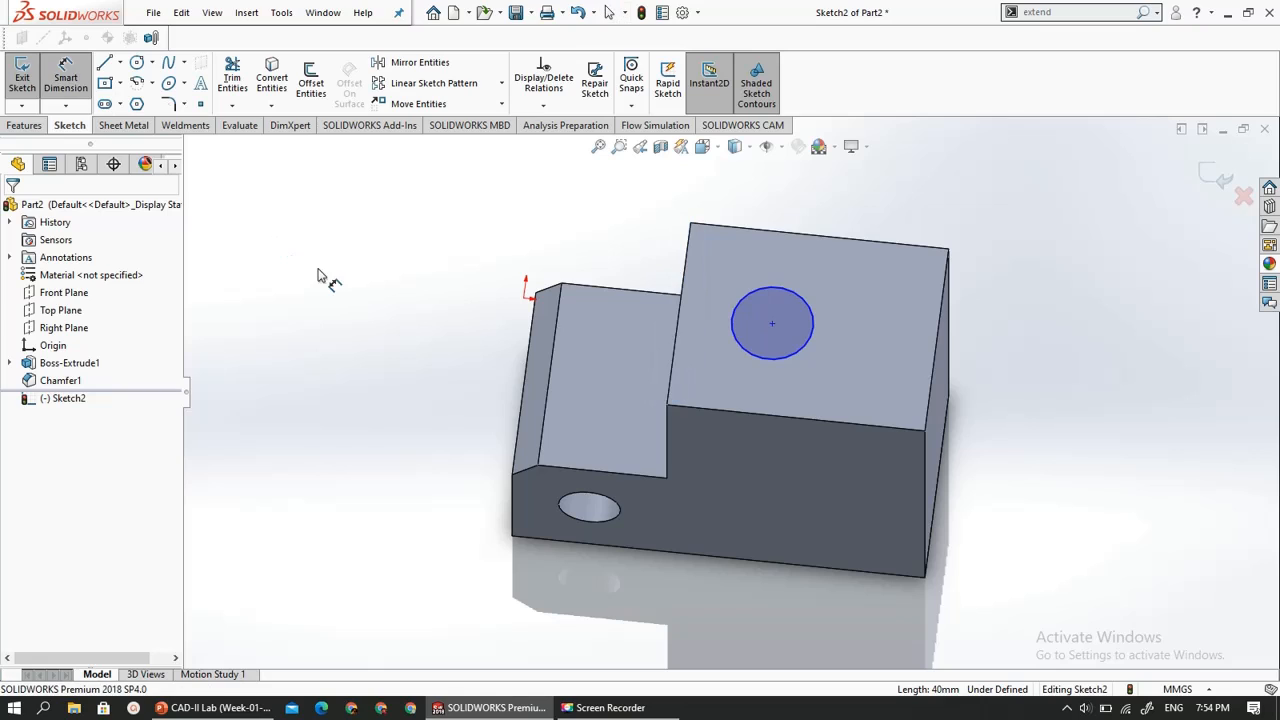
pyautogui.click(772, 325)
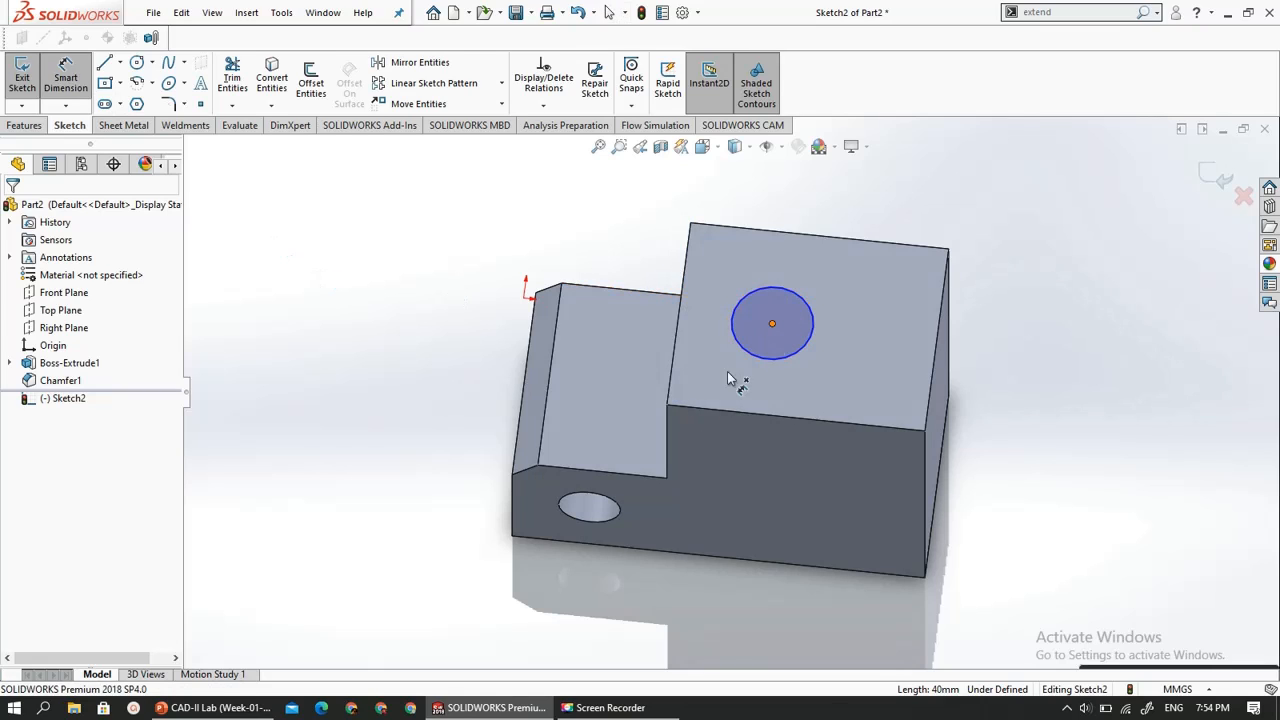
pyautogui.click(668, 408)
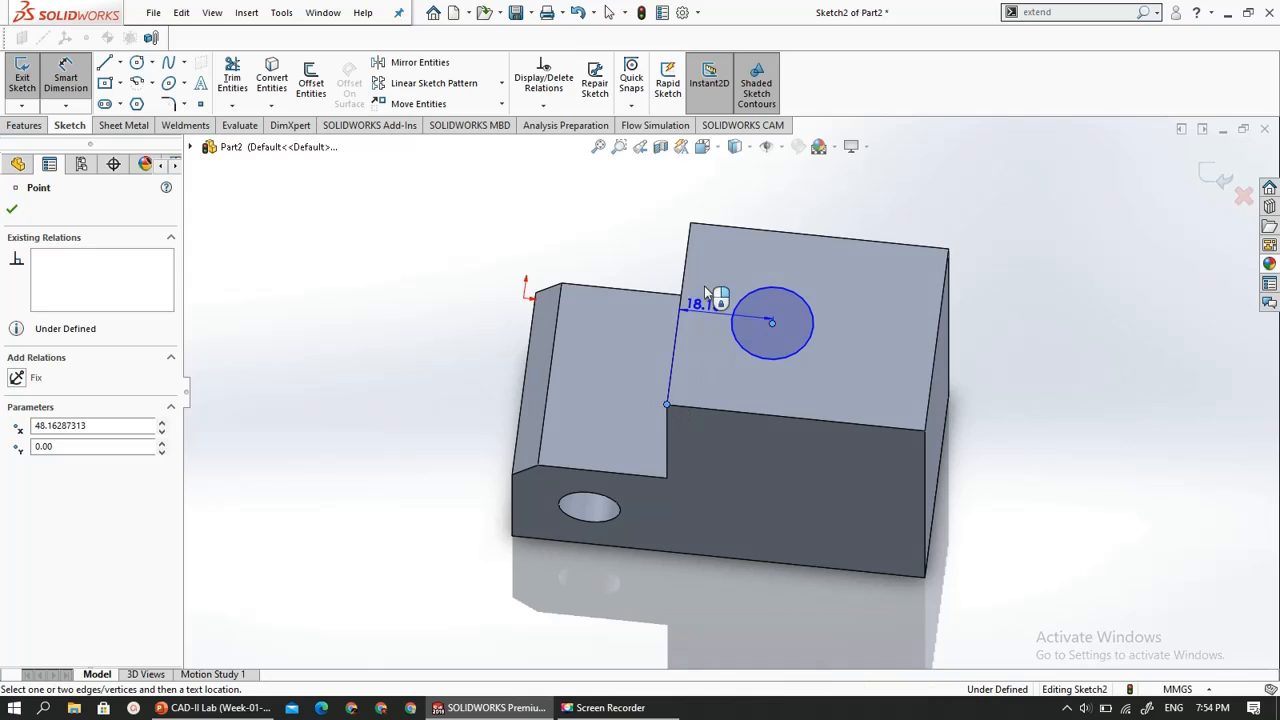
pyautogui.click(723, 257)
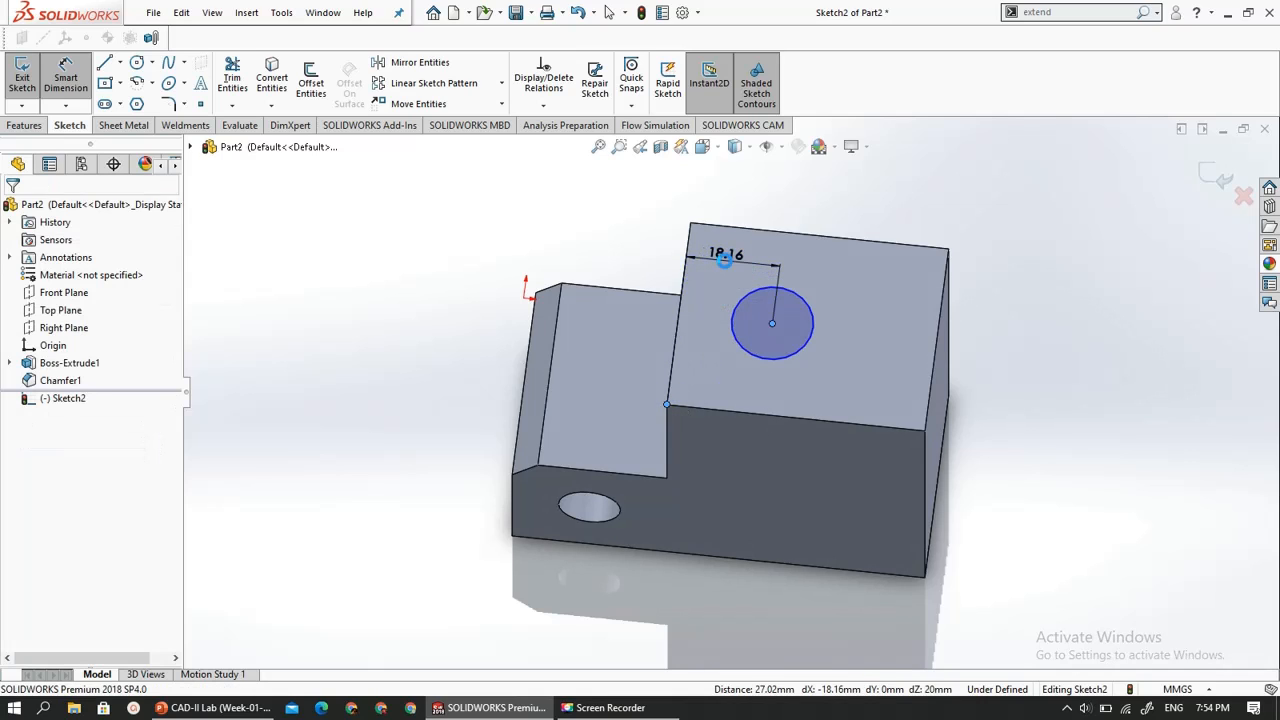
pyautogui.click(724, 257)
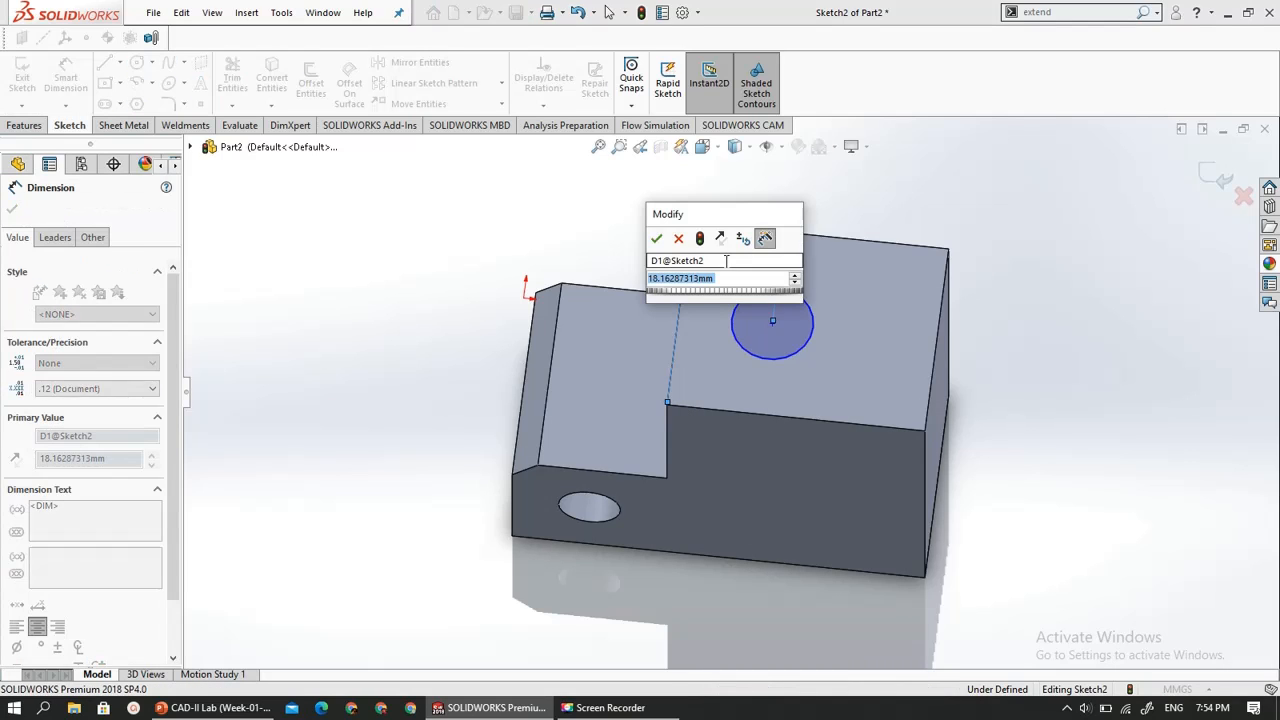
pyautogui.press('Return')
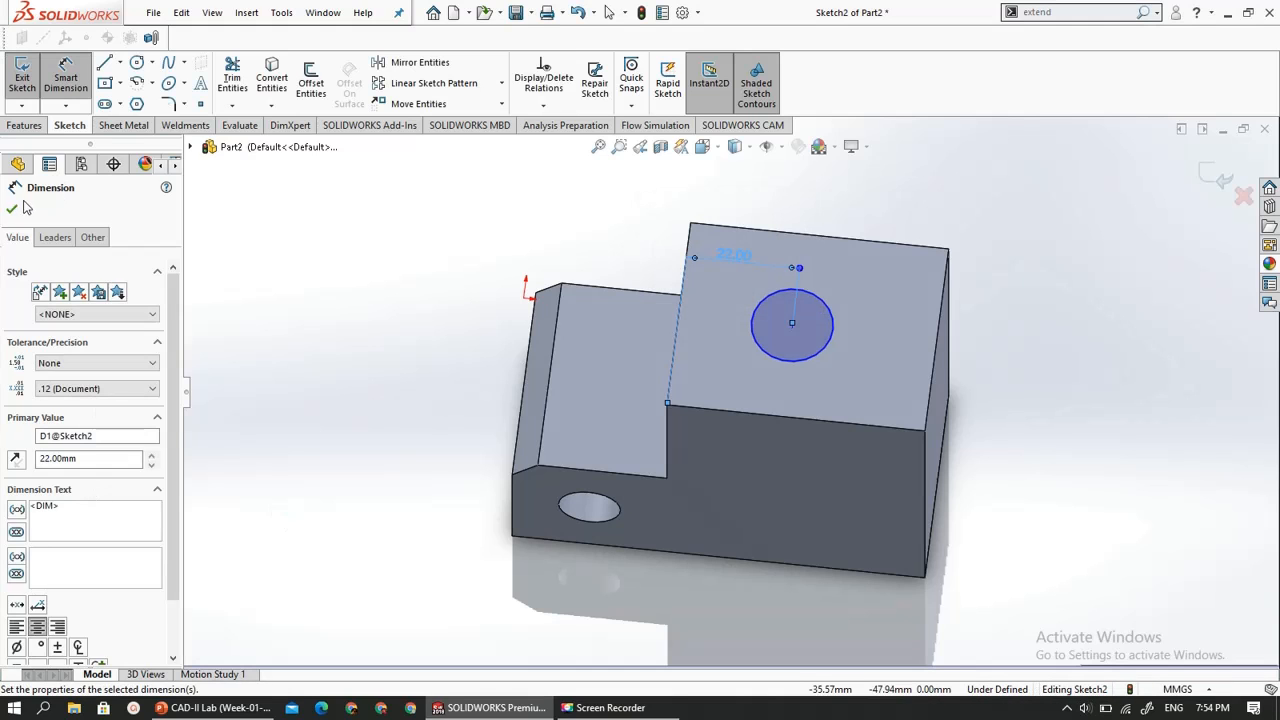
pyautogui.click(12, 211)
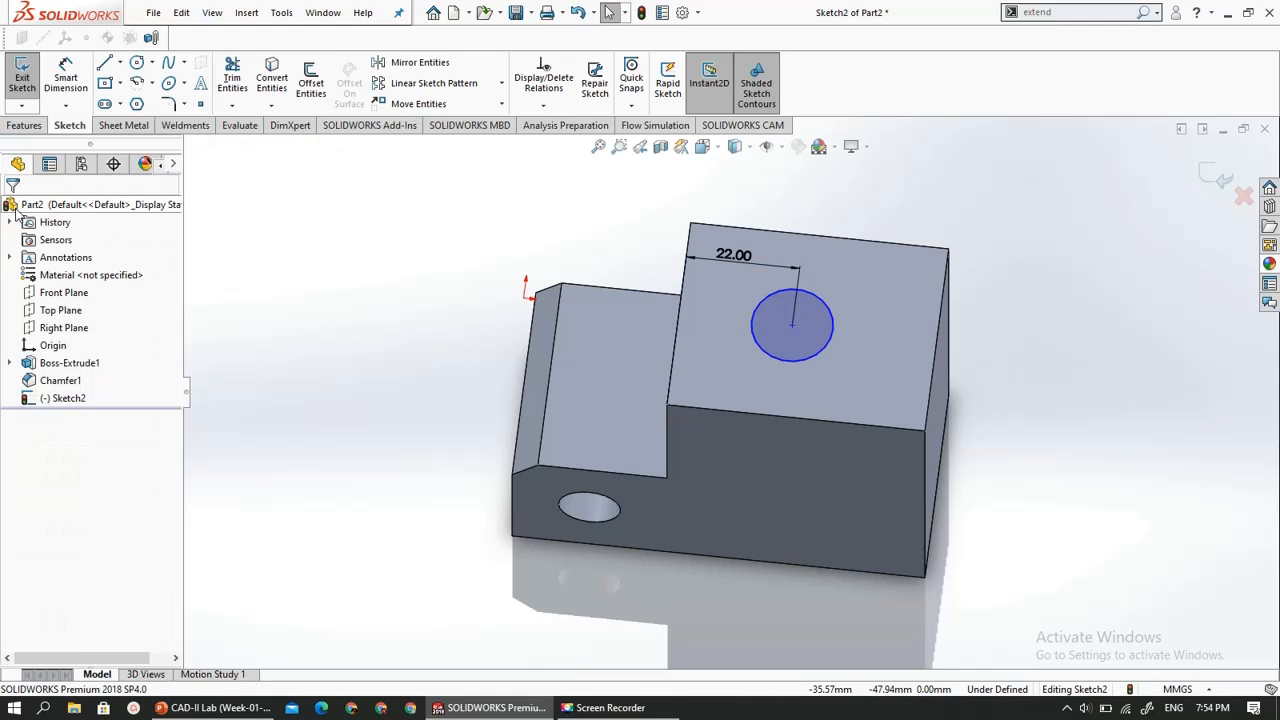
# - View the sketch normal to its plane and delete the dimension between the circle's centre and the step edge
pyautogui.click(42, 401)
pyautogui.click(80, 381)
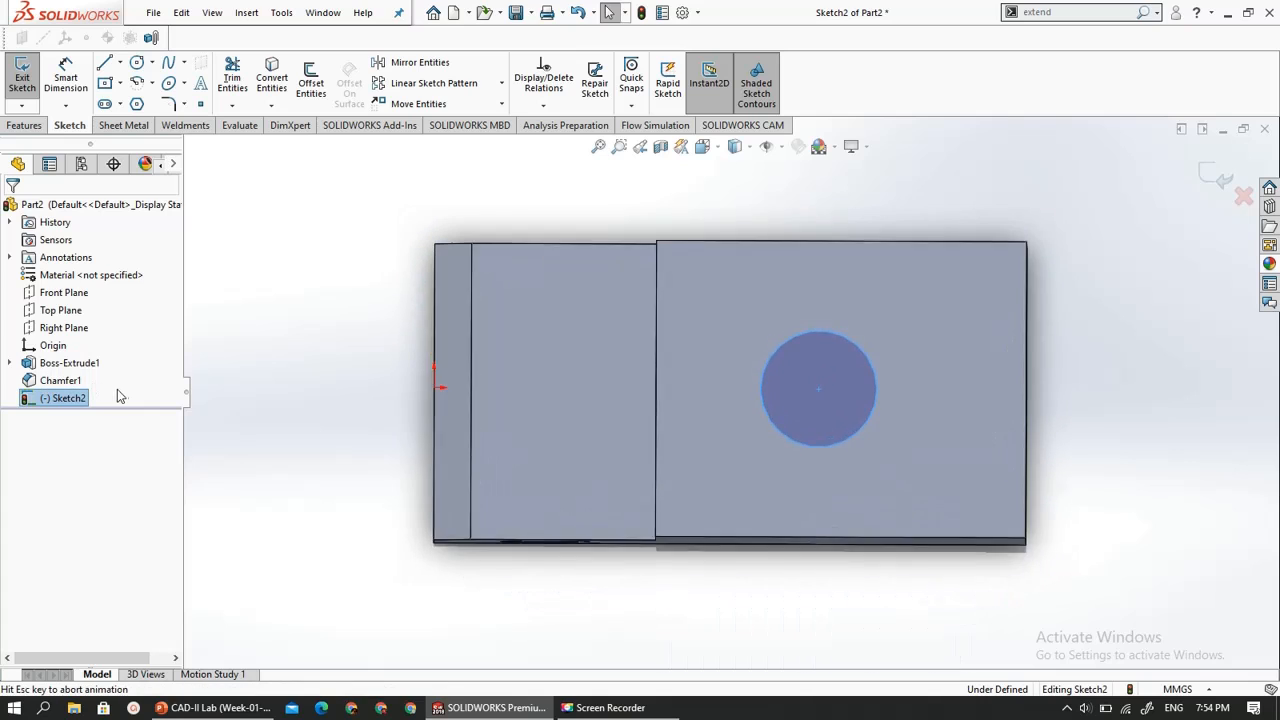
pyautogui.doubleClick(750, 291)
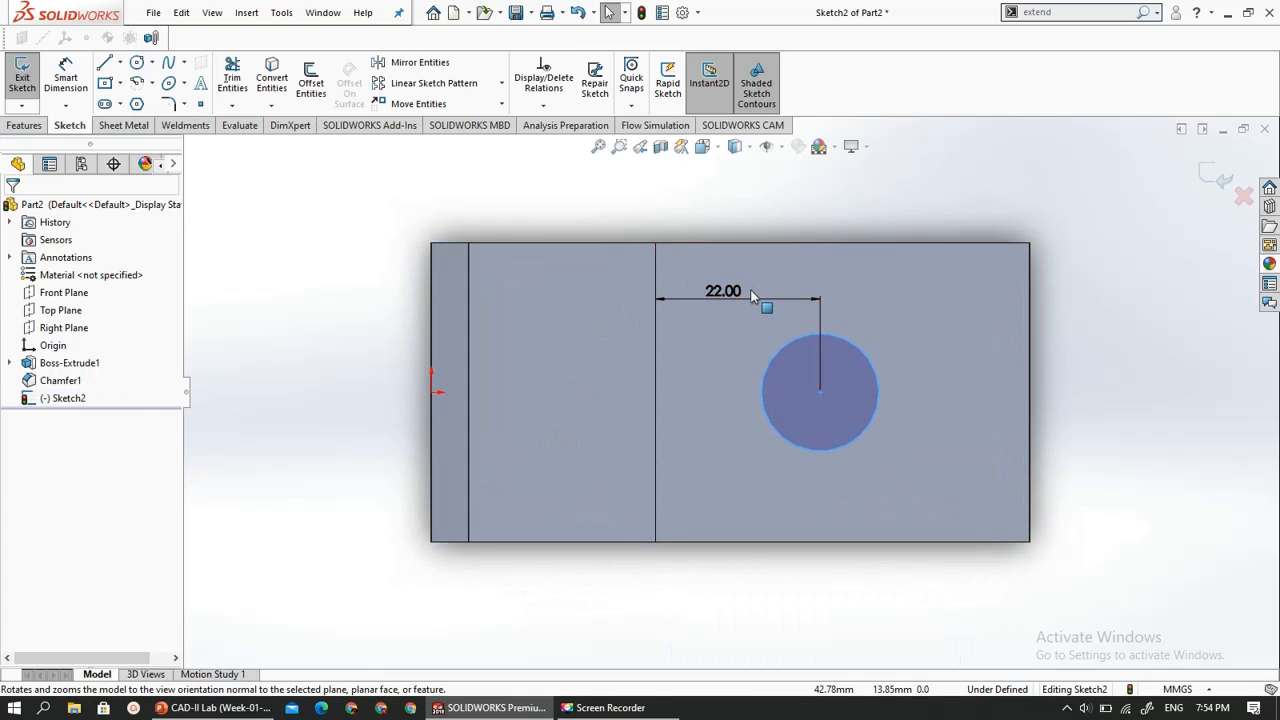
pyautogui.click(680, 306)
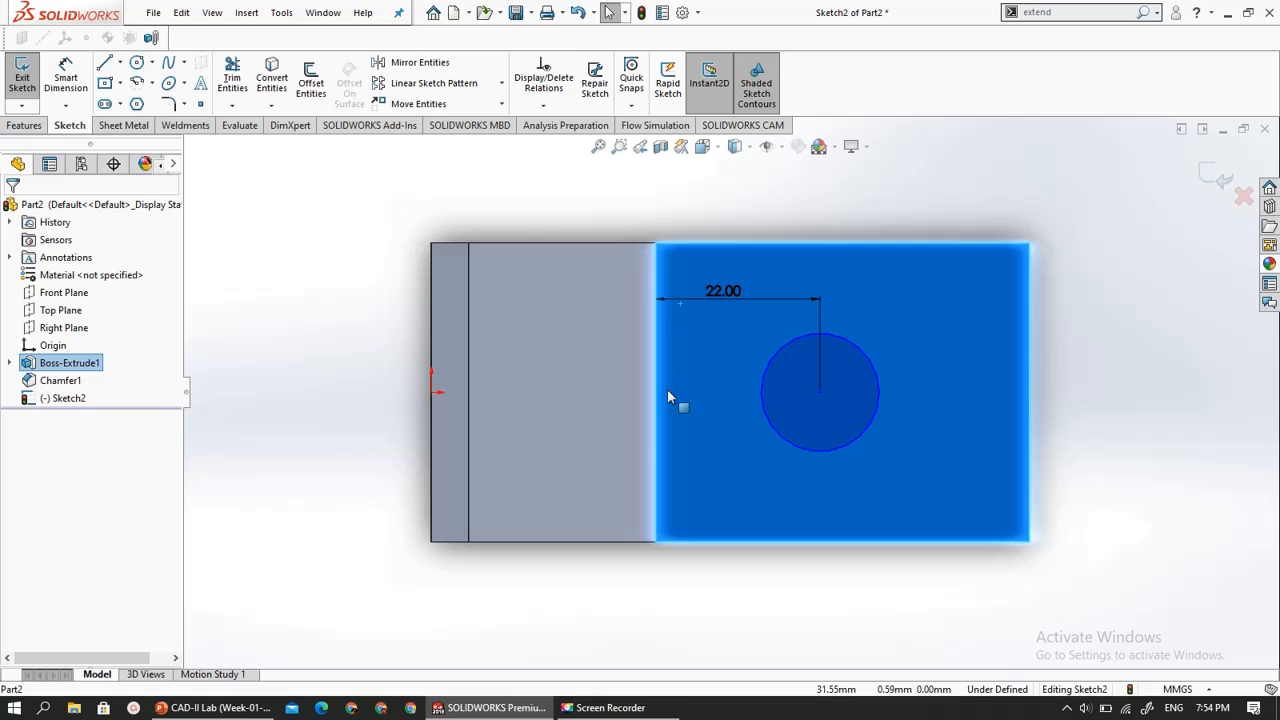
pyautogui.press('Escape')
pyautogui.click(821, 317)
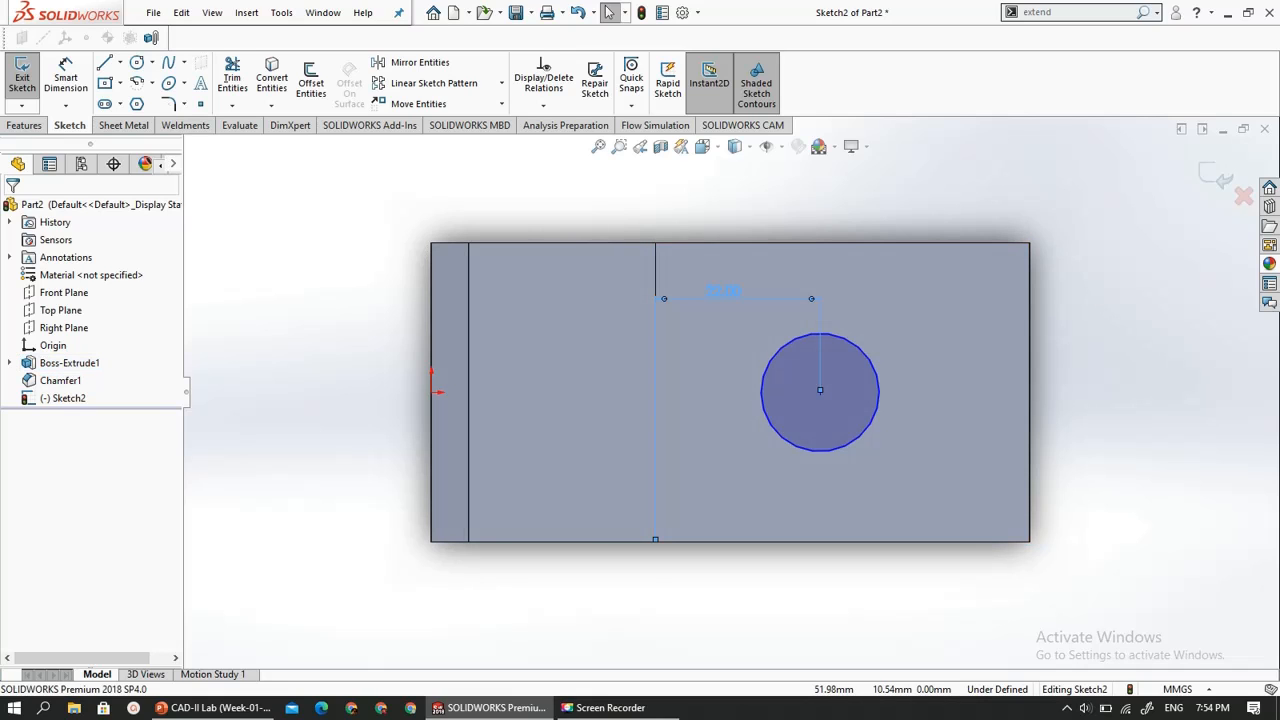
pyautogui.press('Delete')
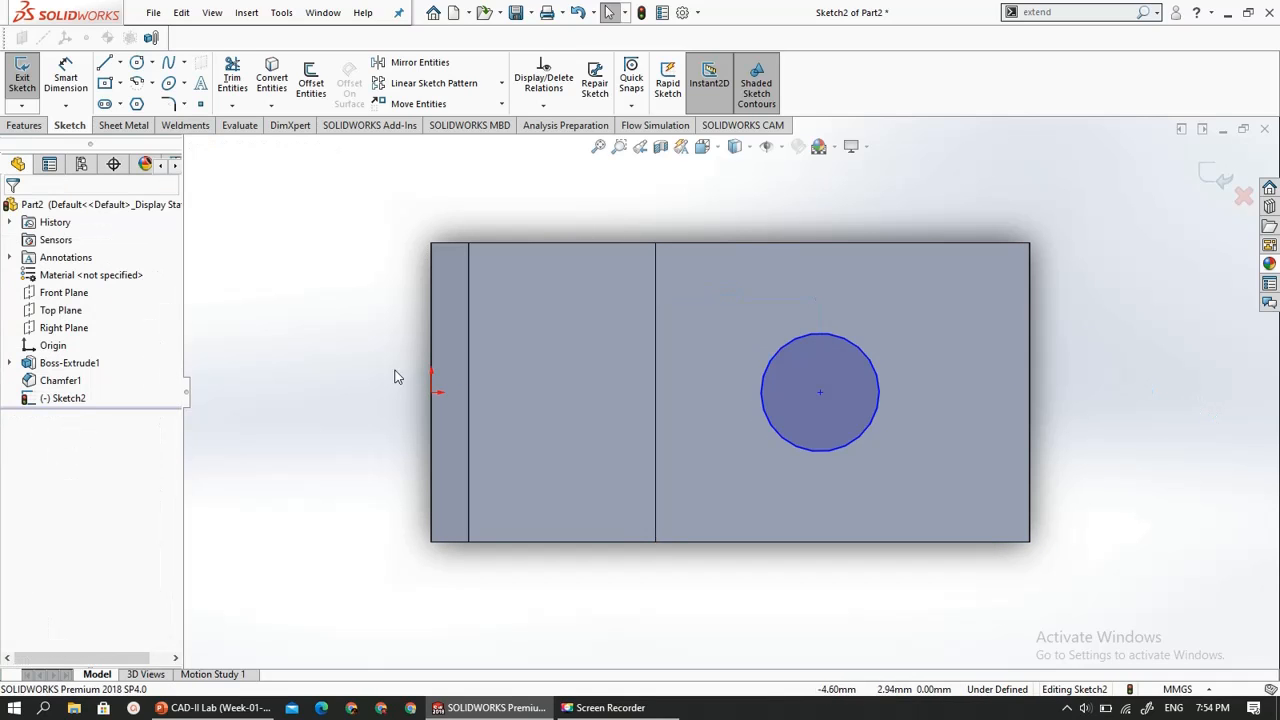
# - Dimension the circle's centre from the upper block's step corner again, accepting 22 mm as the horizontal distance
pyautogui.click(65, 80)
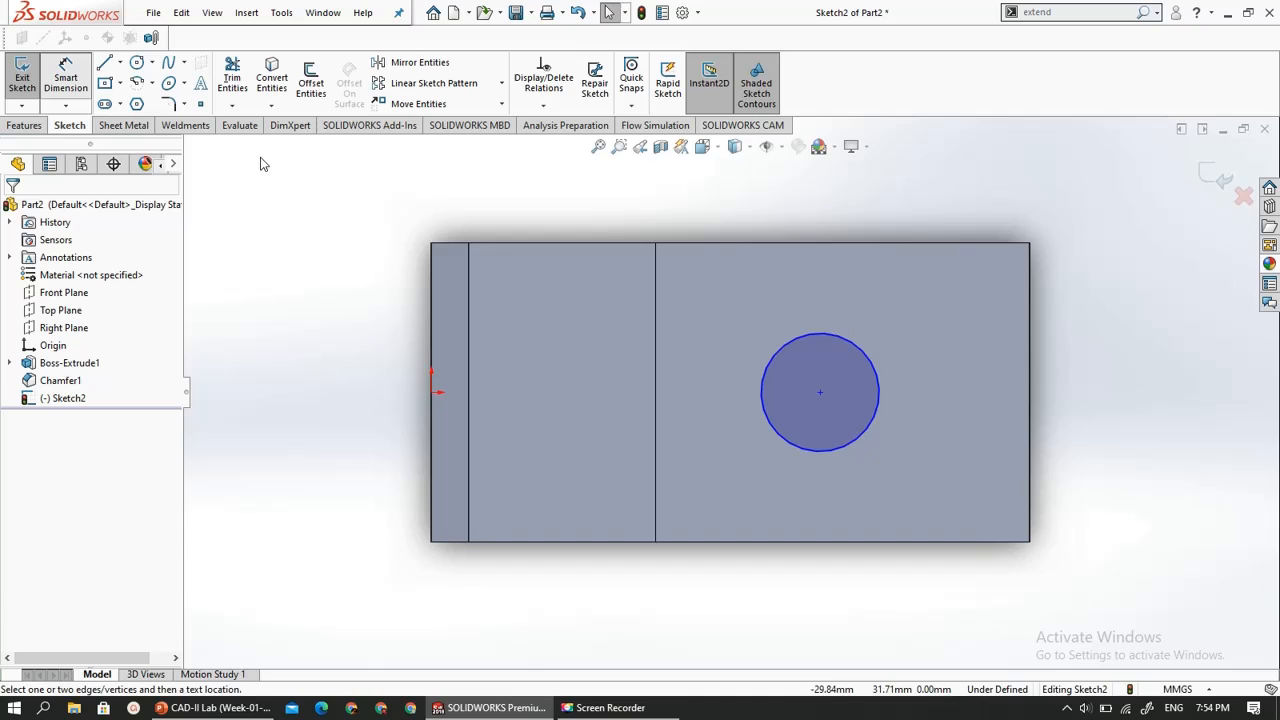
pyautogui.click(820, 393)
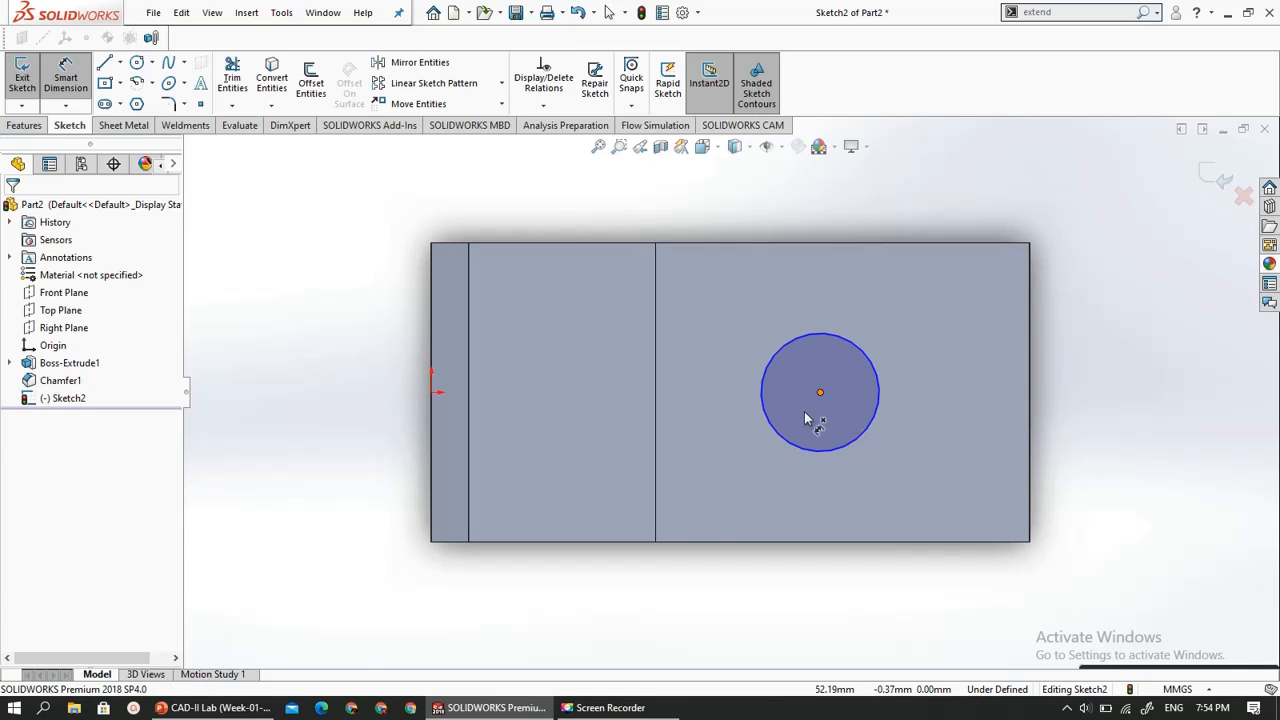
pyautogui.click(656, 543)
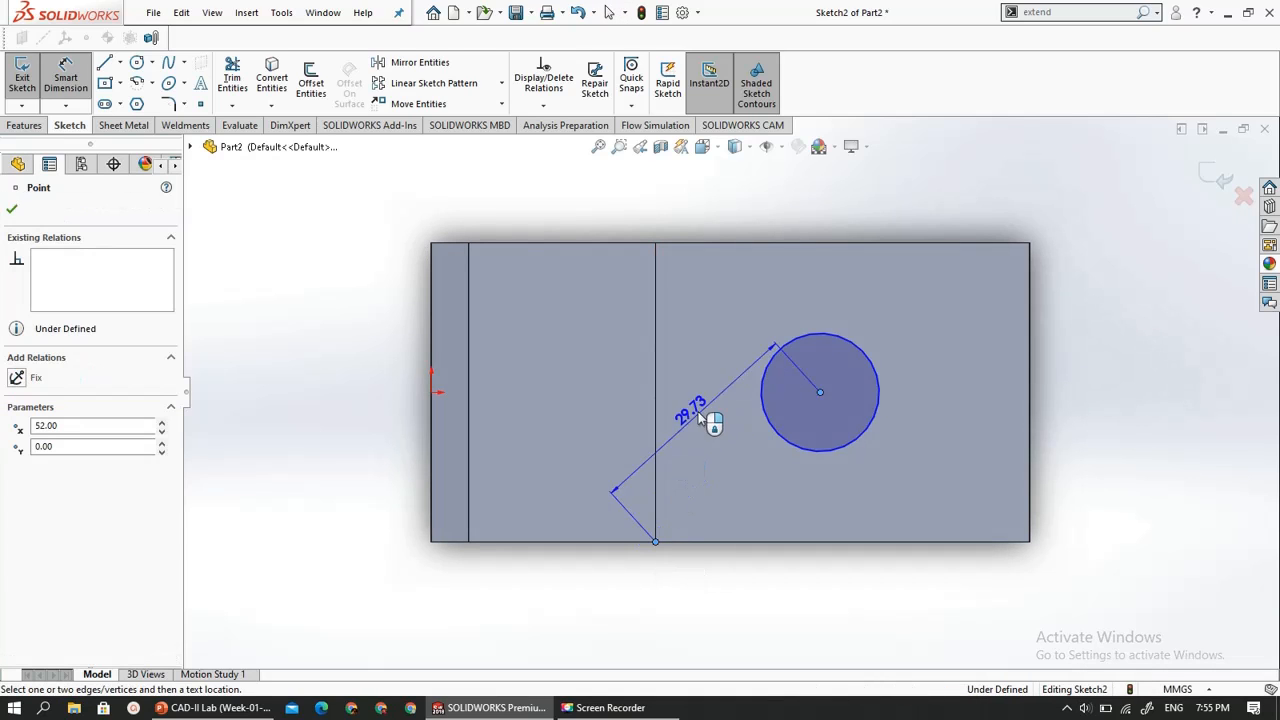
pyautogui.click(721, 309)
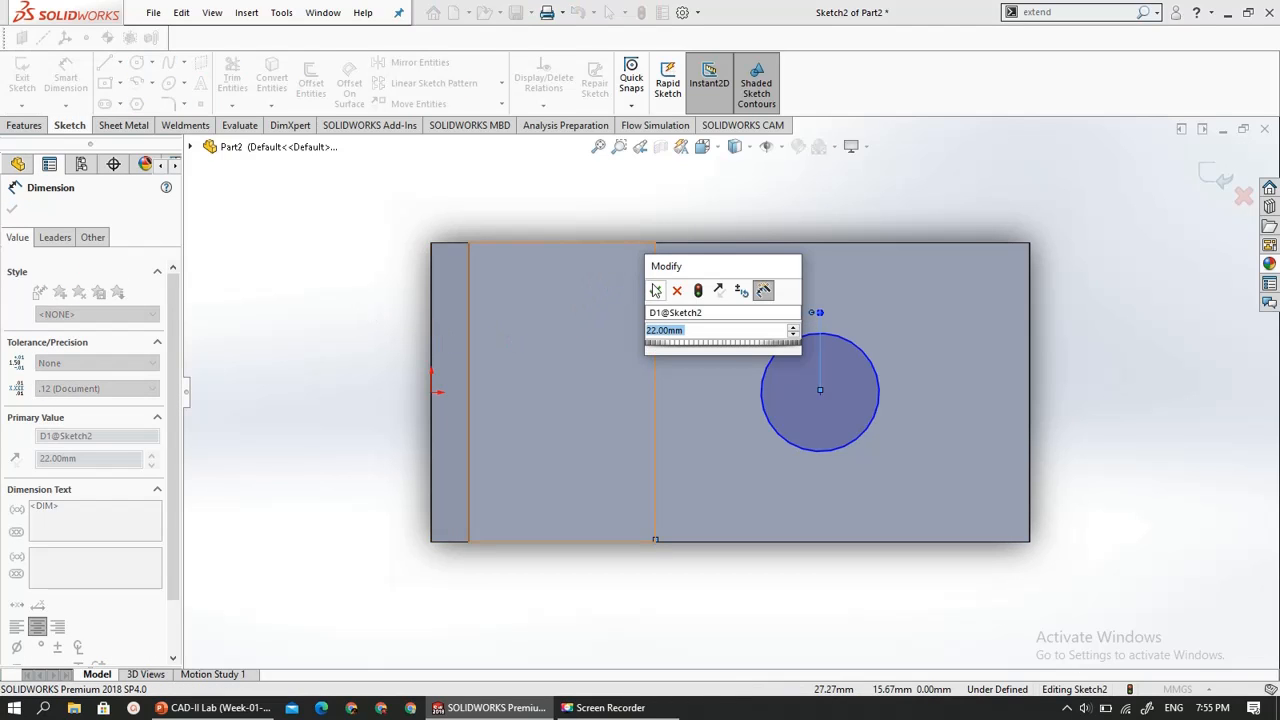
pyautogui.click(654, 290)
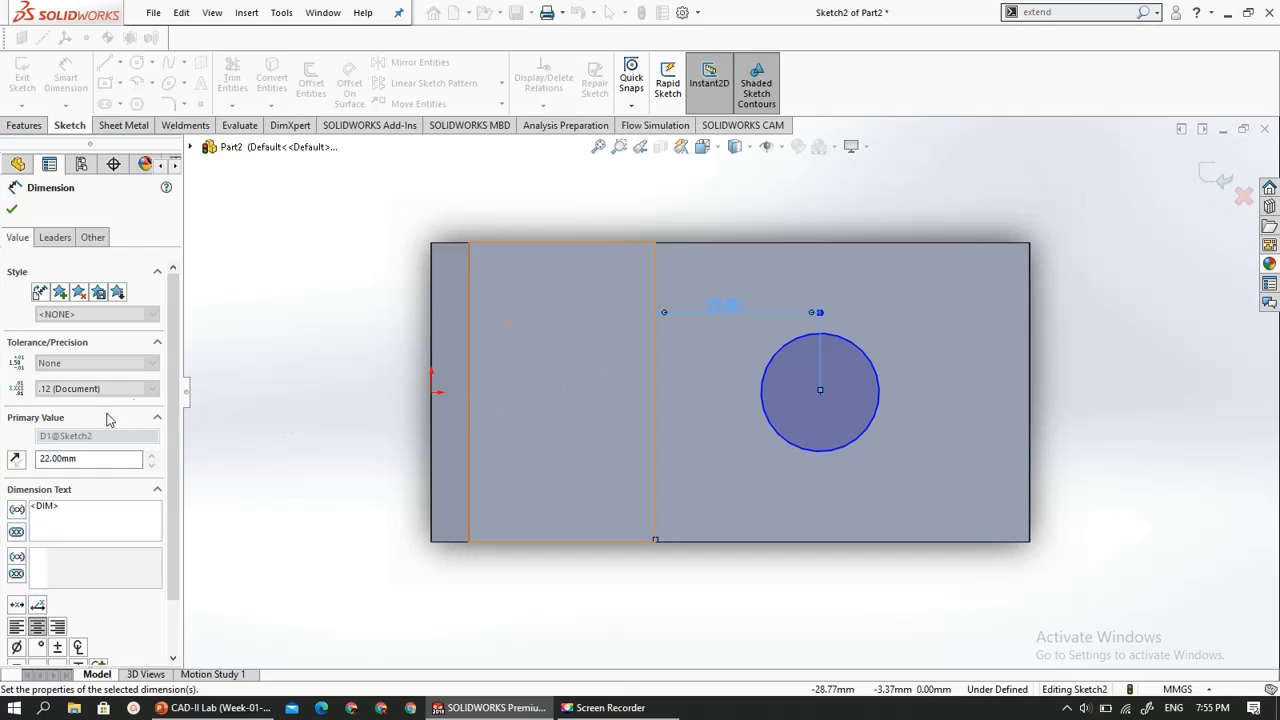
pyautogui.click(281, 371)
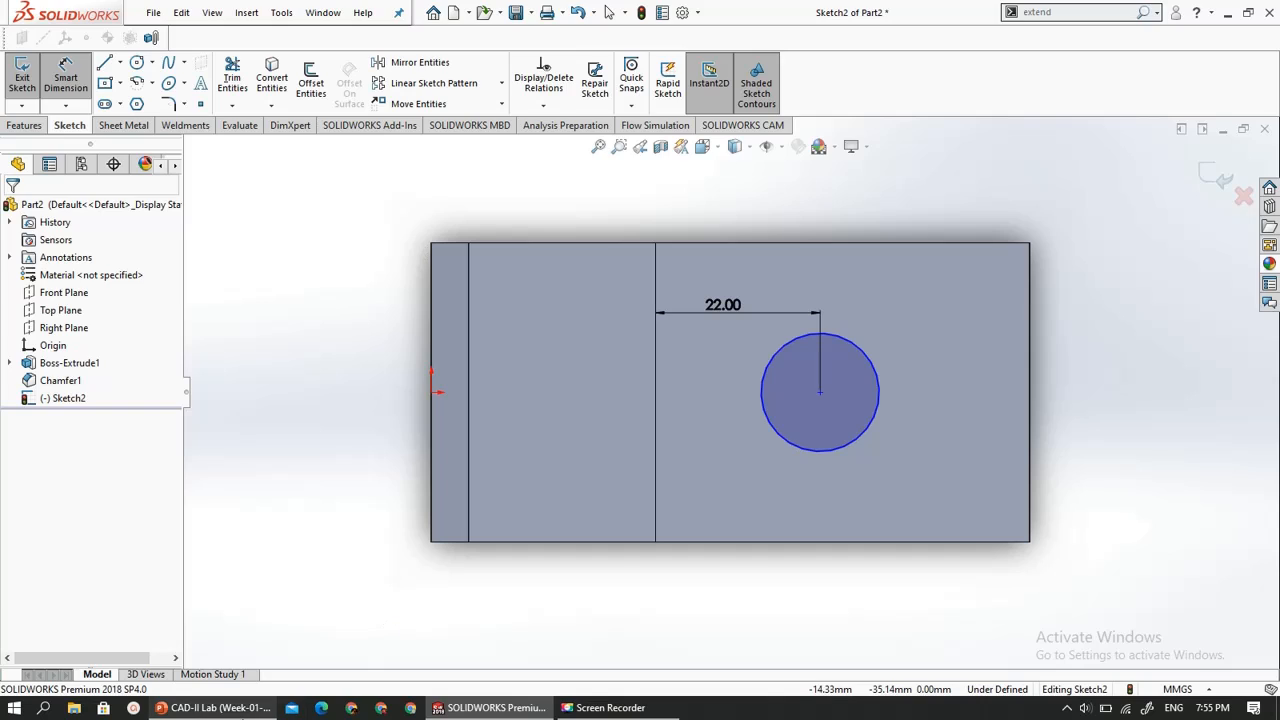
# - Check the hole size on the slide 14 exercise drawing, and dimension the top-face circle's diameter as 20 mm
pyautogui.click(212, 707)
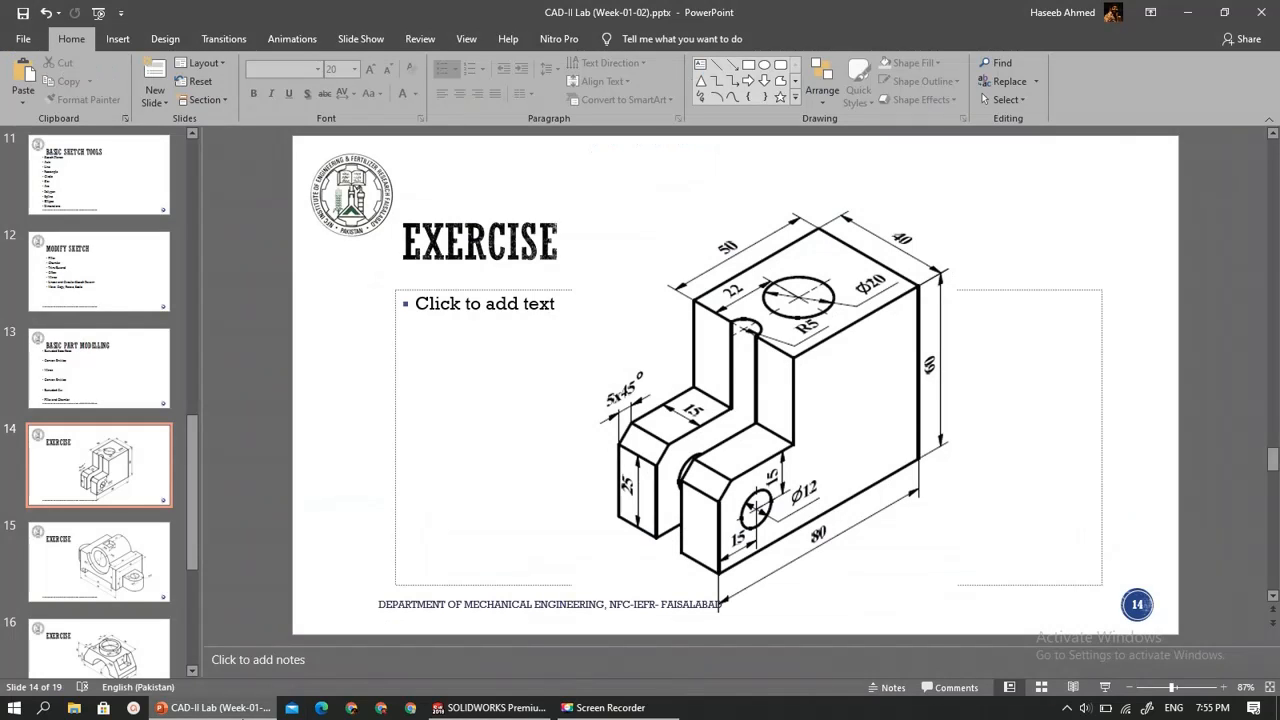
pyautogui.click(243, 715)
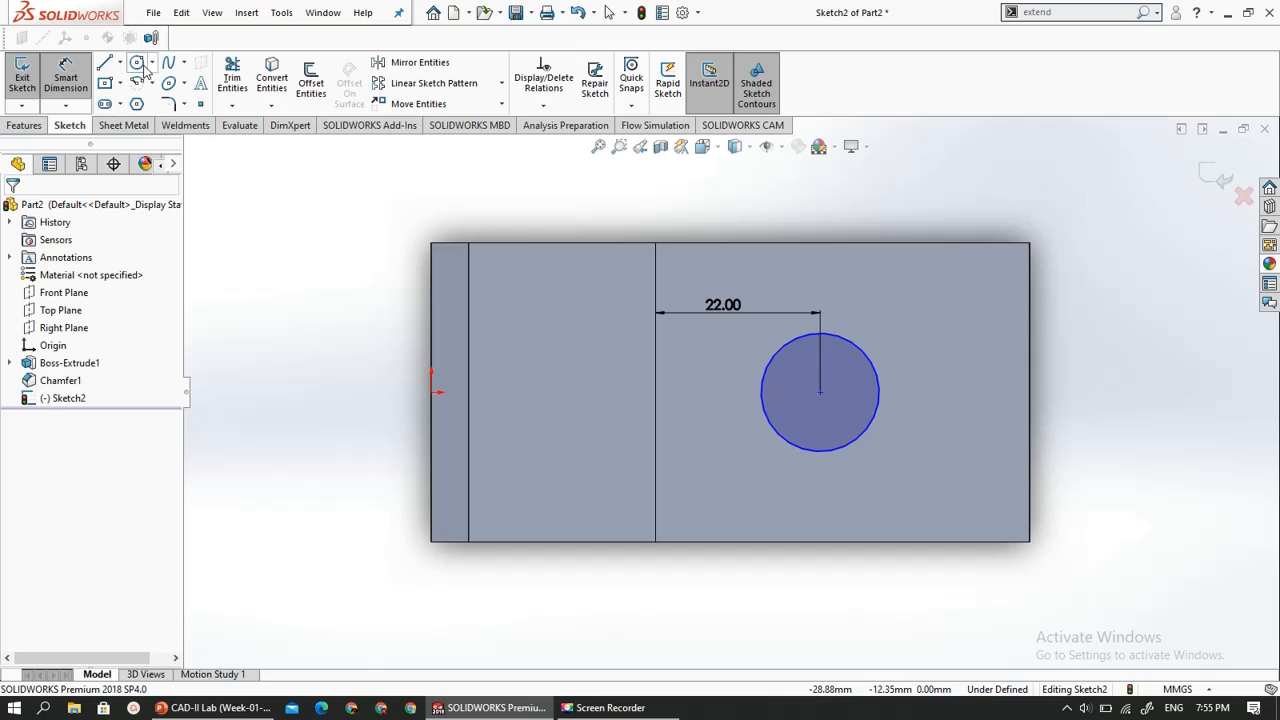
pyautogui.click(880, 378)
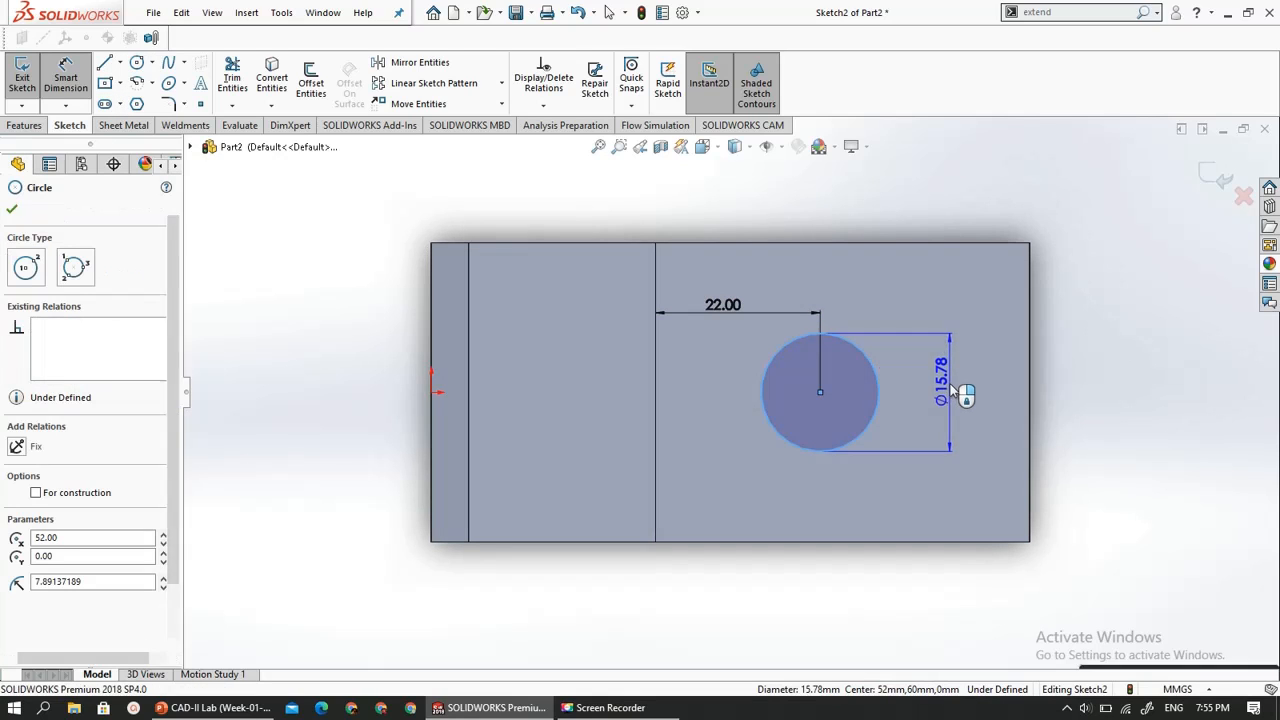
pyautogui.click(952, 389)
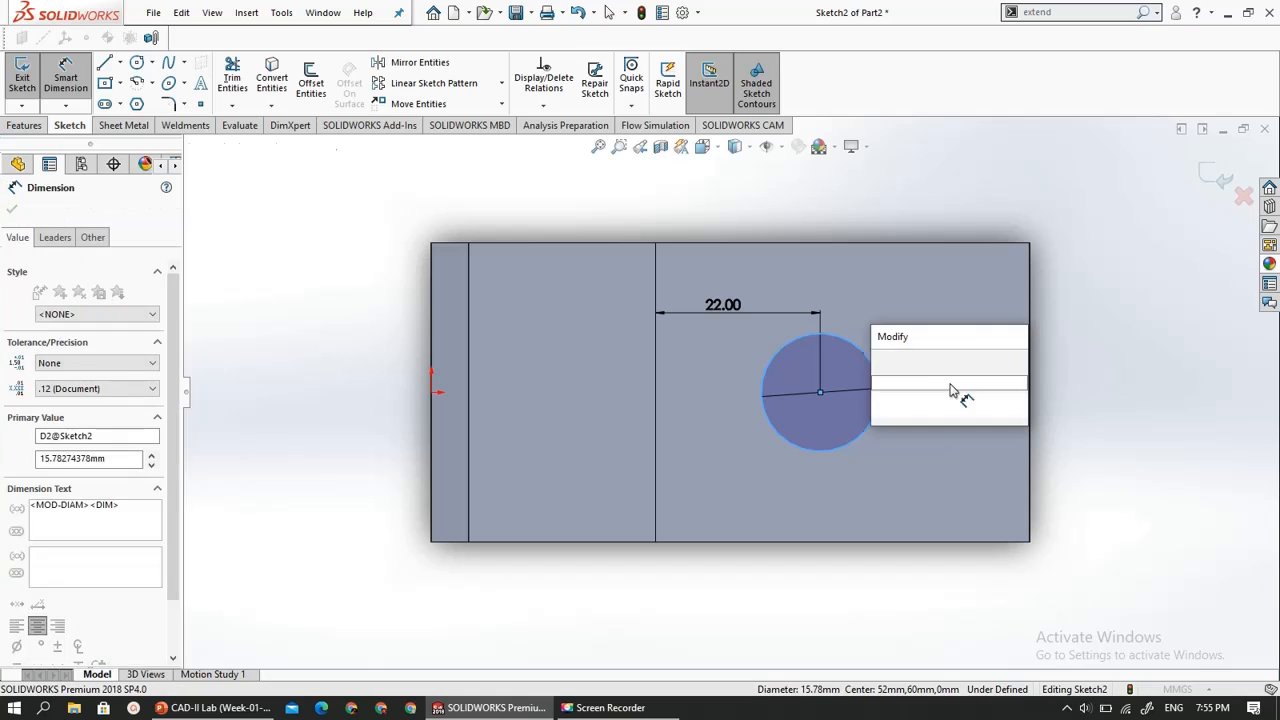
pyautogui.write('2.0')
pyautogui.press('Return')
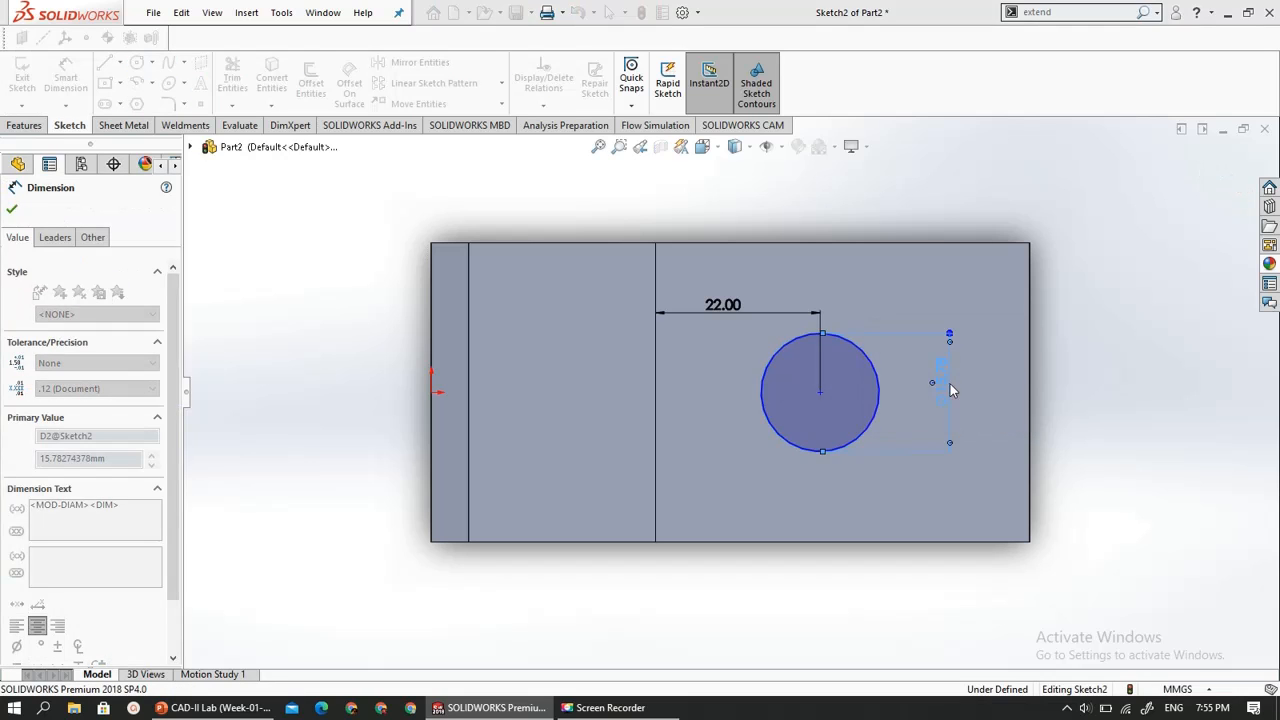
pyautogui.click(253, 461)
# - Exit the sketch and extrude-cut the 20 mm circle through the upper block, using Through All in both Direction 1 and Direction 2
pyautogui.moveTo(260, 374); pyautogui.dragTo(244, 262, button='middle')
pyautogui.moveTo(250, 400); pyautogui.dragTo(249, 360, button='middle')
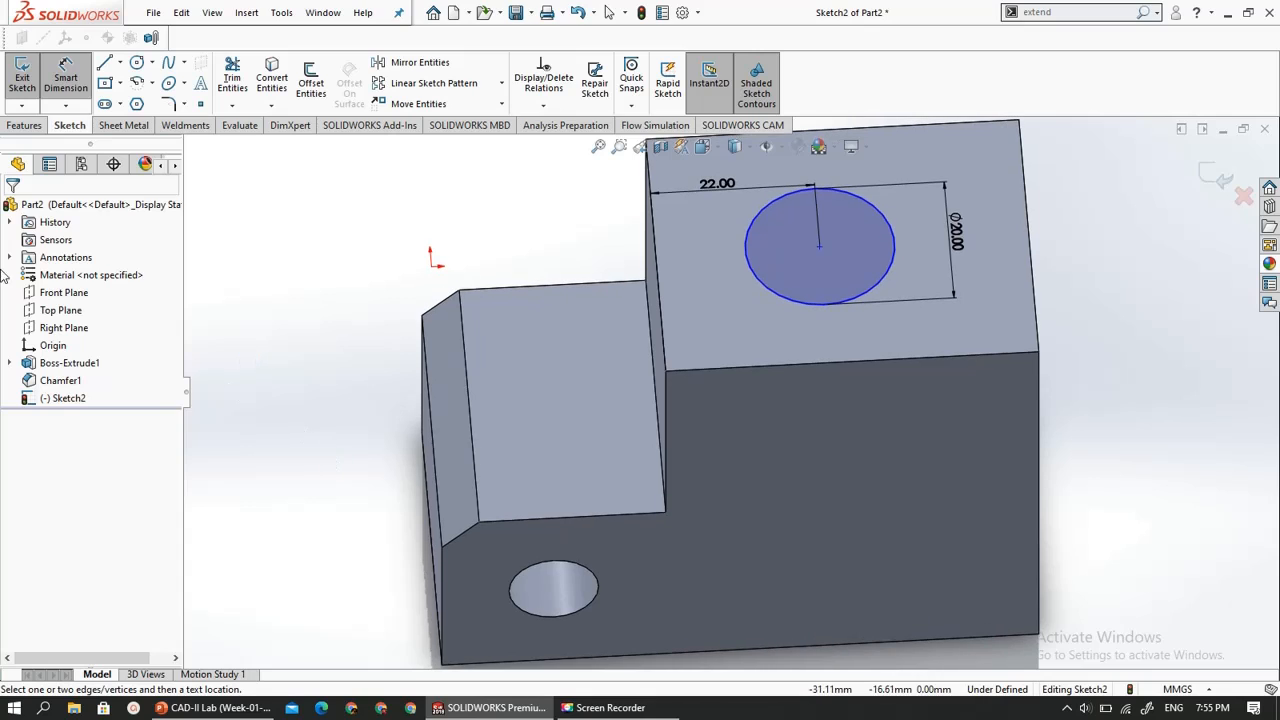
pyautogui.click(10, 100)
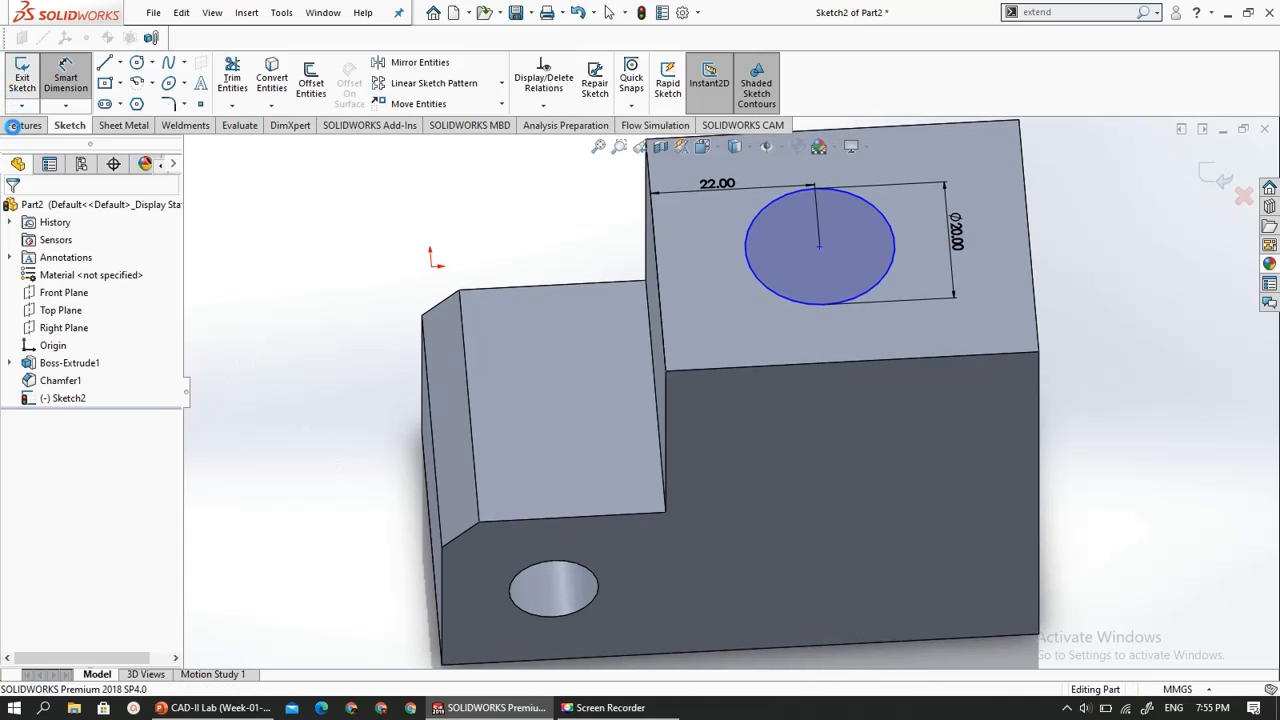
pyautogui.click(22, 126)
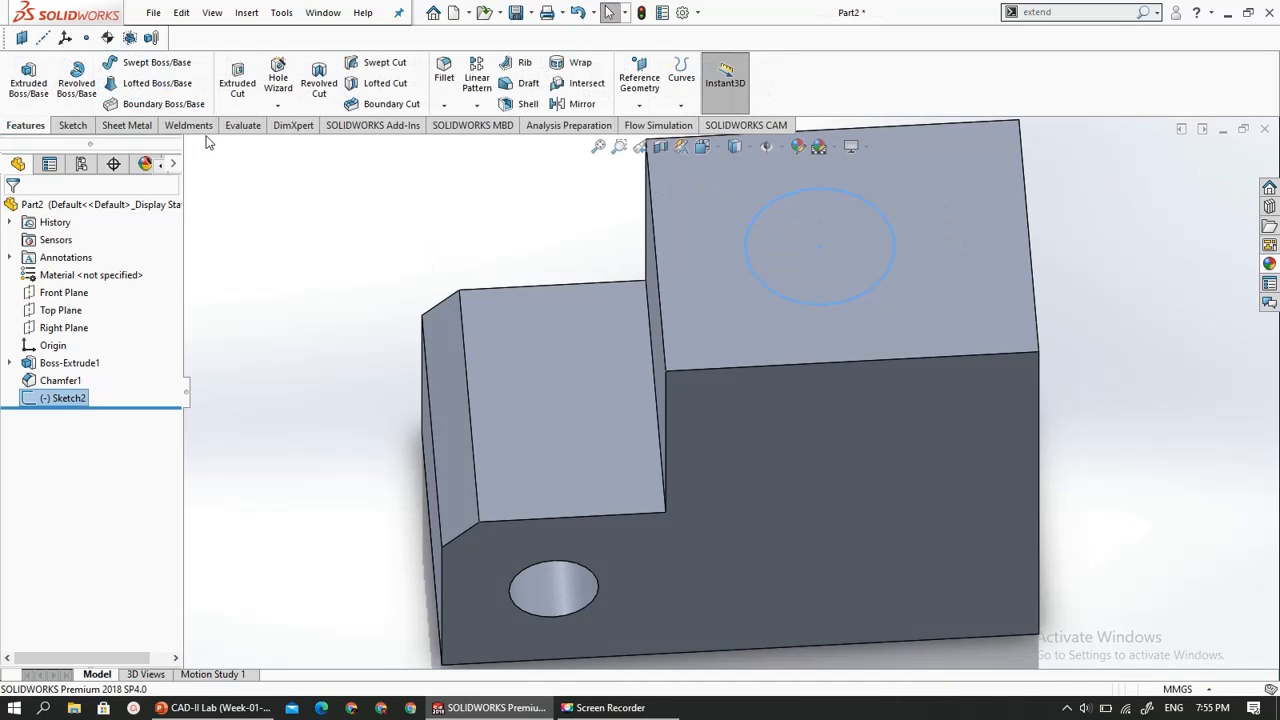
pyautogui.click(236, 90)
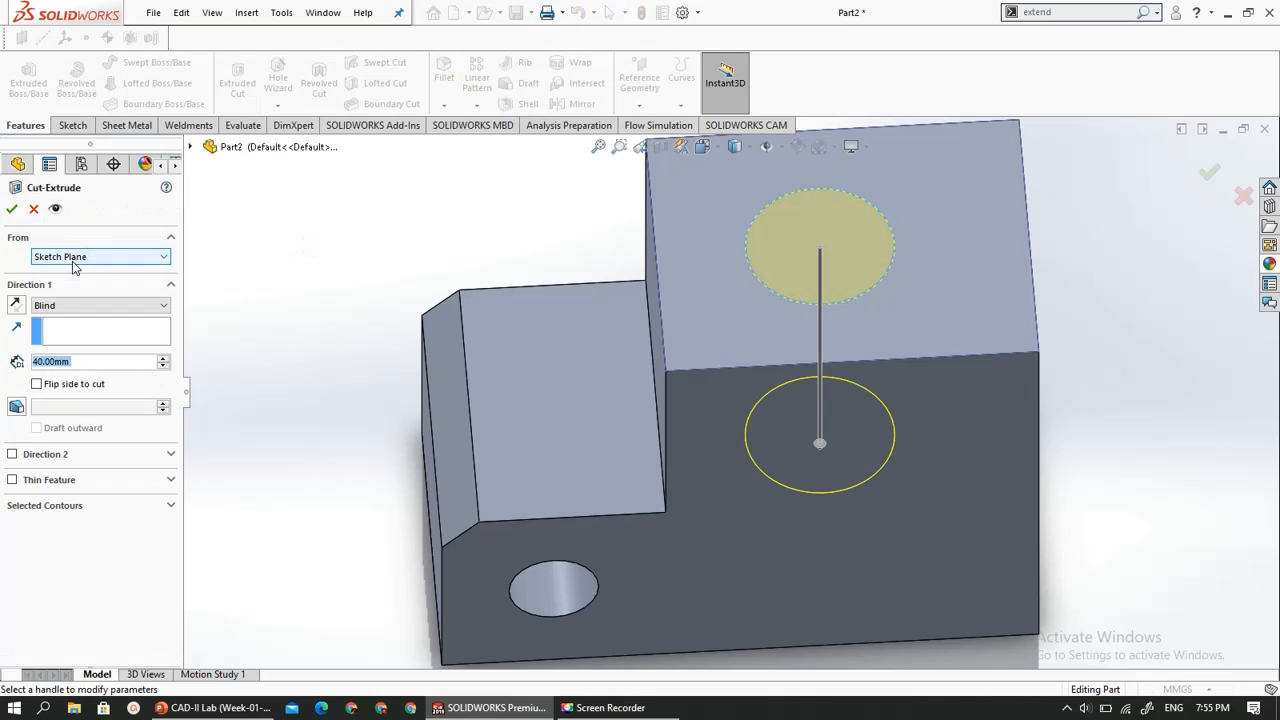
pyautogui.click(97, 305)
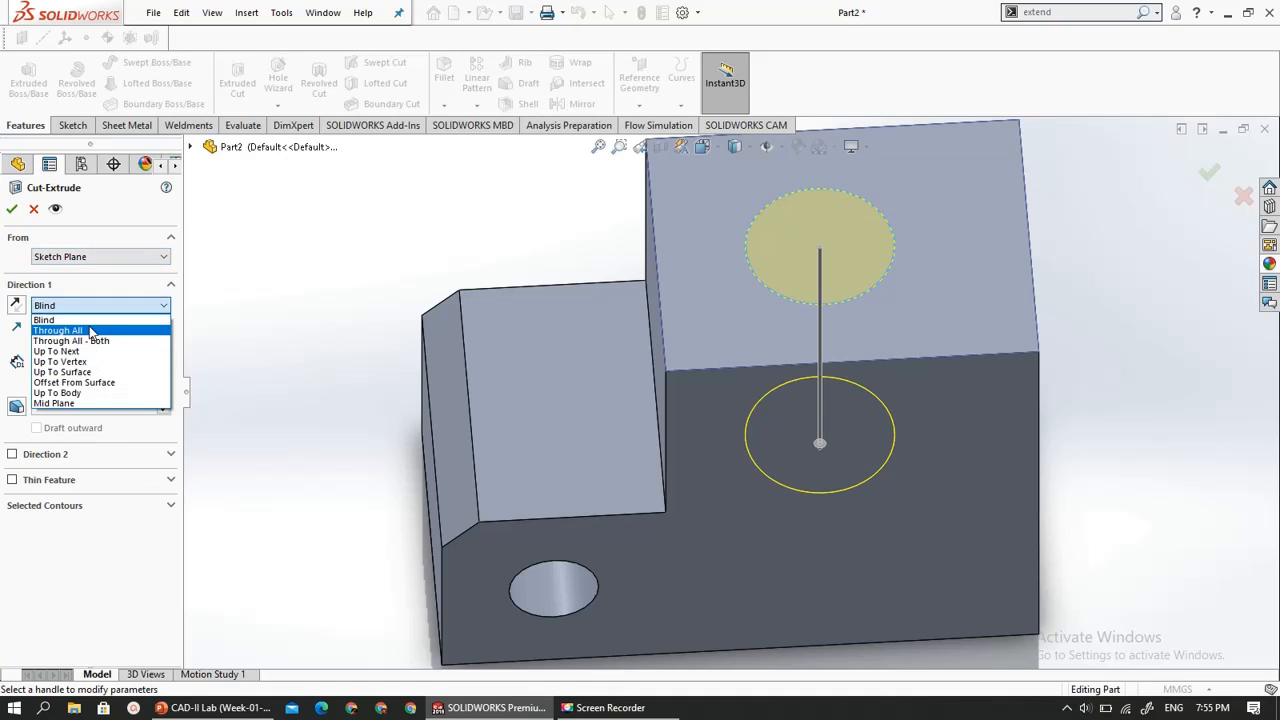
pyautogui.click(91, 342)
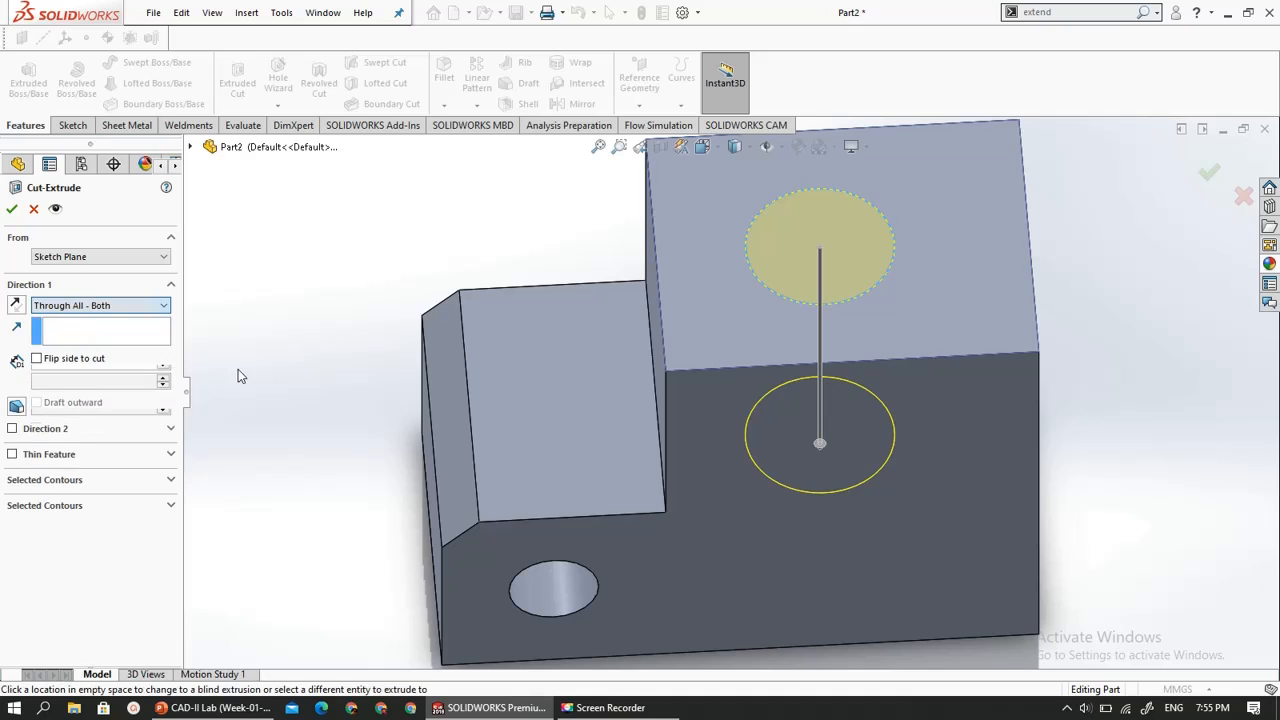
pyautogui.click(91, 305)
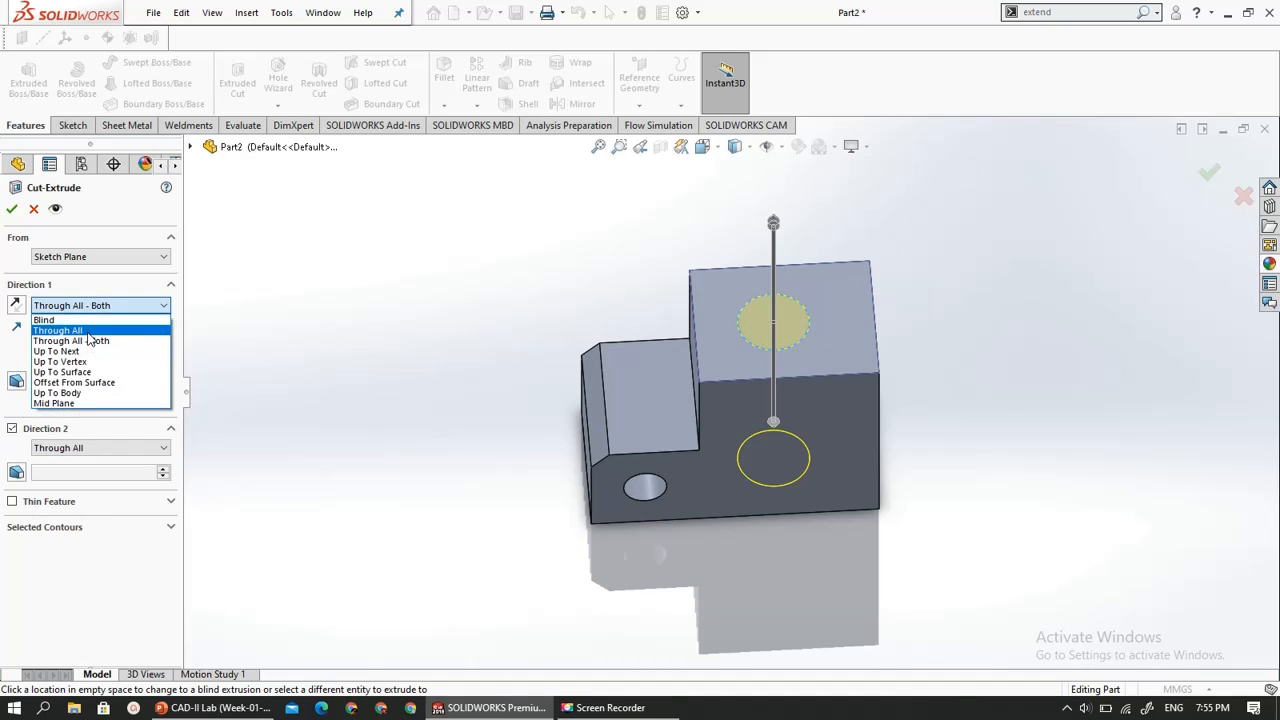
pyautogui.click(88, 338)
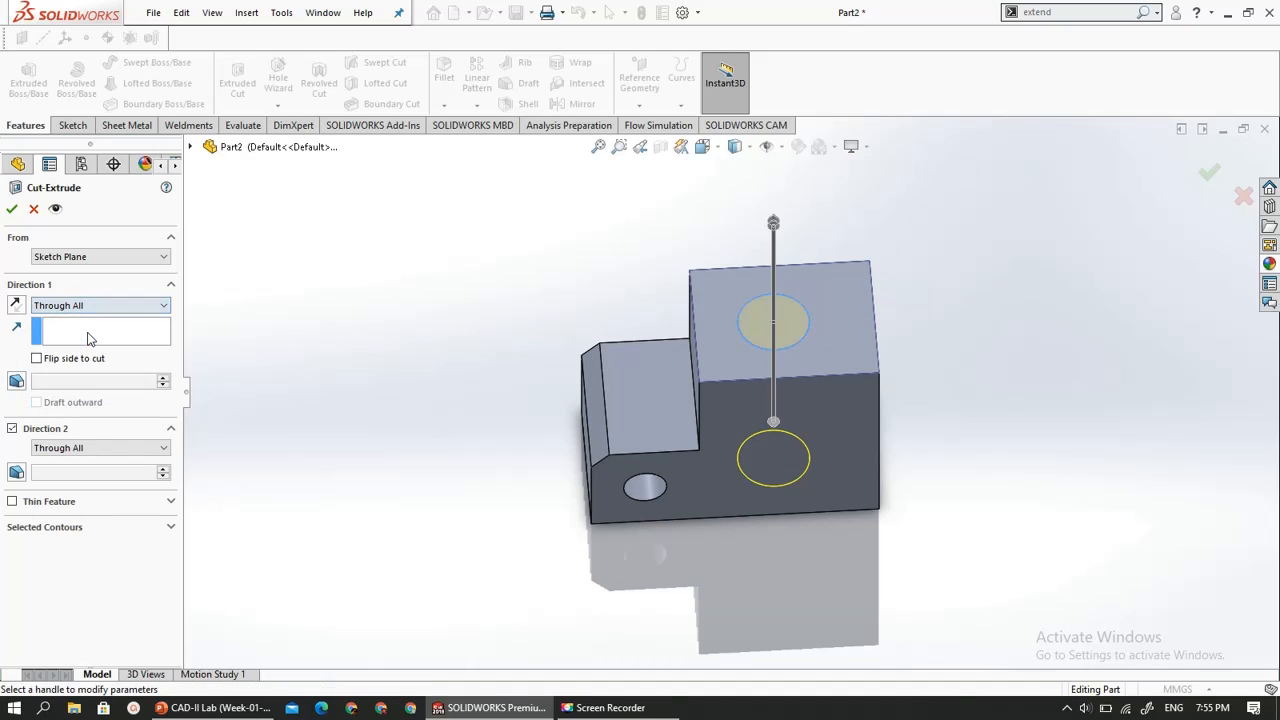
pyautogui.click(12, 210)
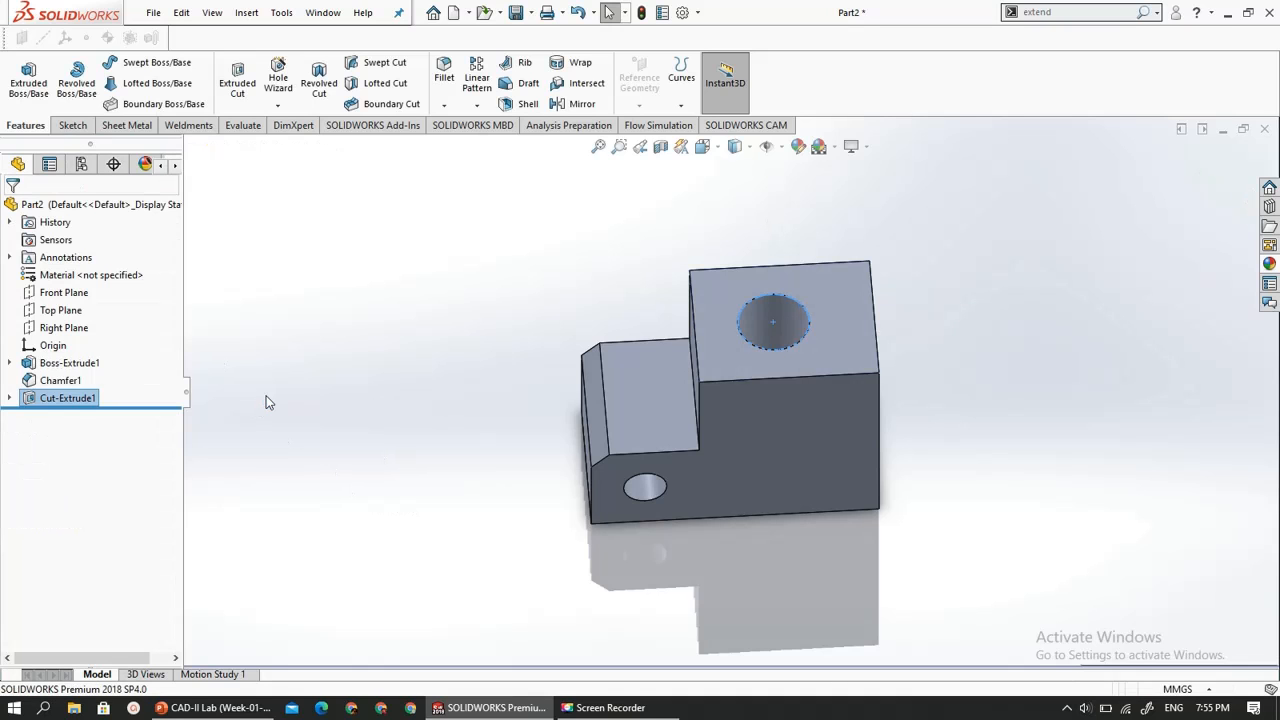
pyautogui.moveTo(434, 509); pyautogui.dragTo(434, 406, button='middle')
pyautogui.moveTo(497, 517); pyautogui.dragTo(740, 600, button='middle')
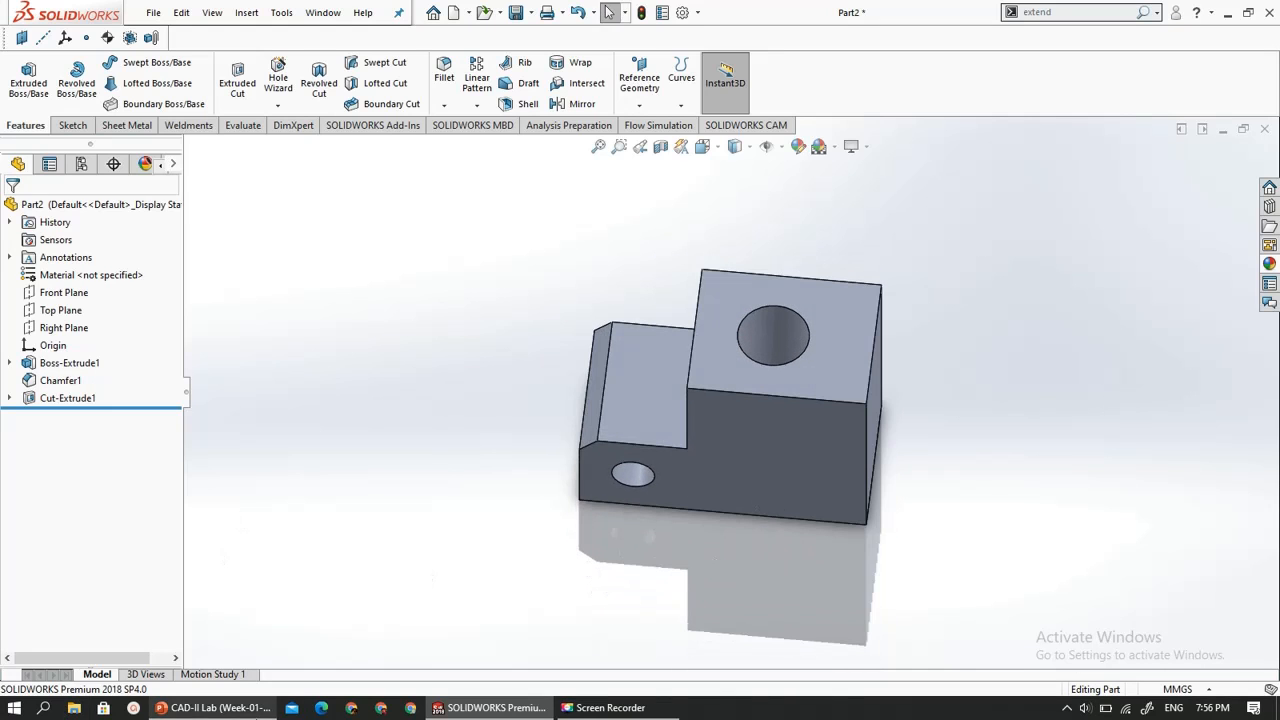
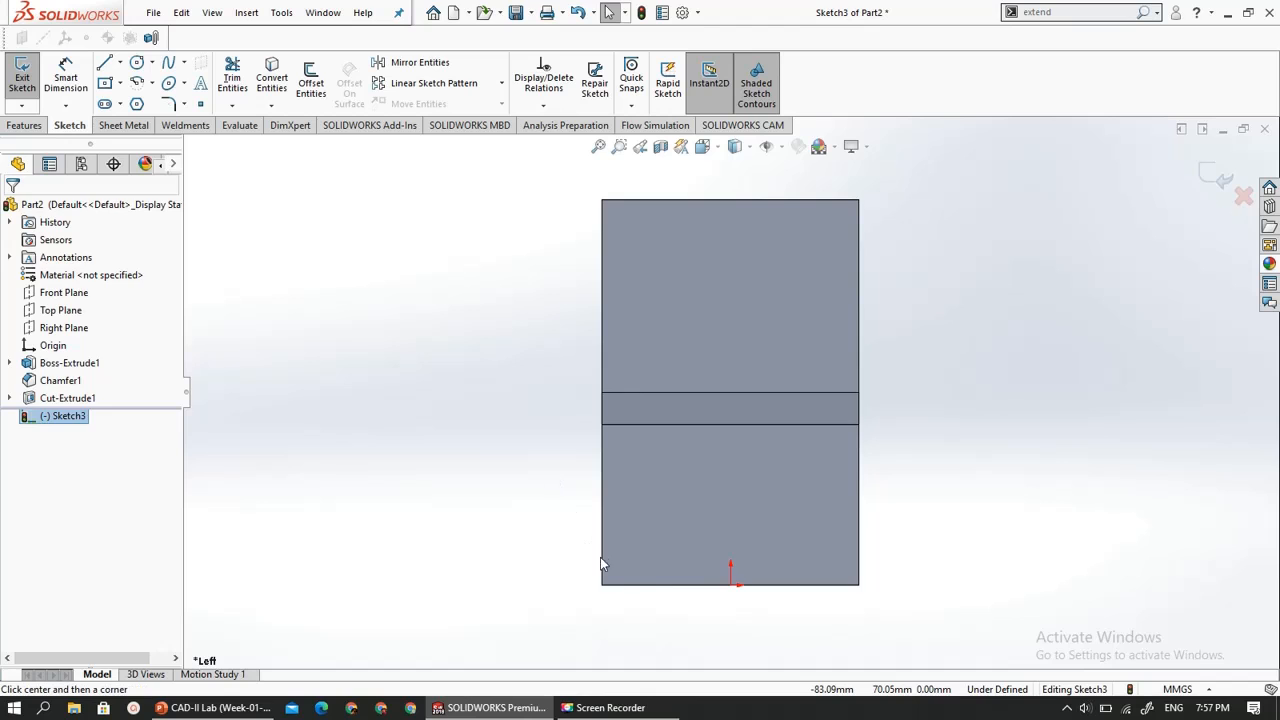
# - Sketch a center rectangle about 9 mm wide and 45 mm high in the empty space beside the body
pyautogui.click(392, 567)
pyautogui.click(403, 590)
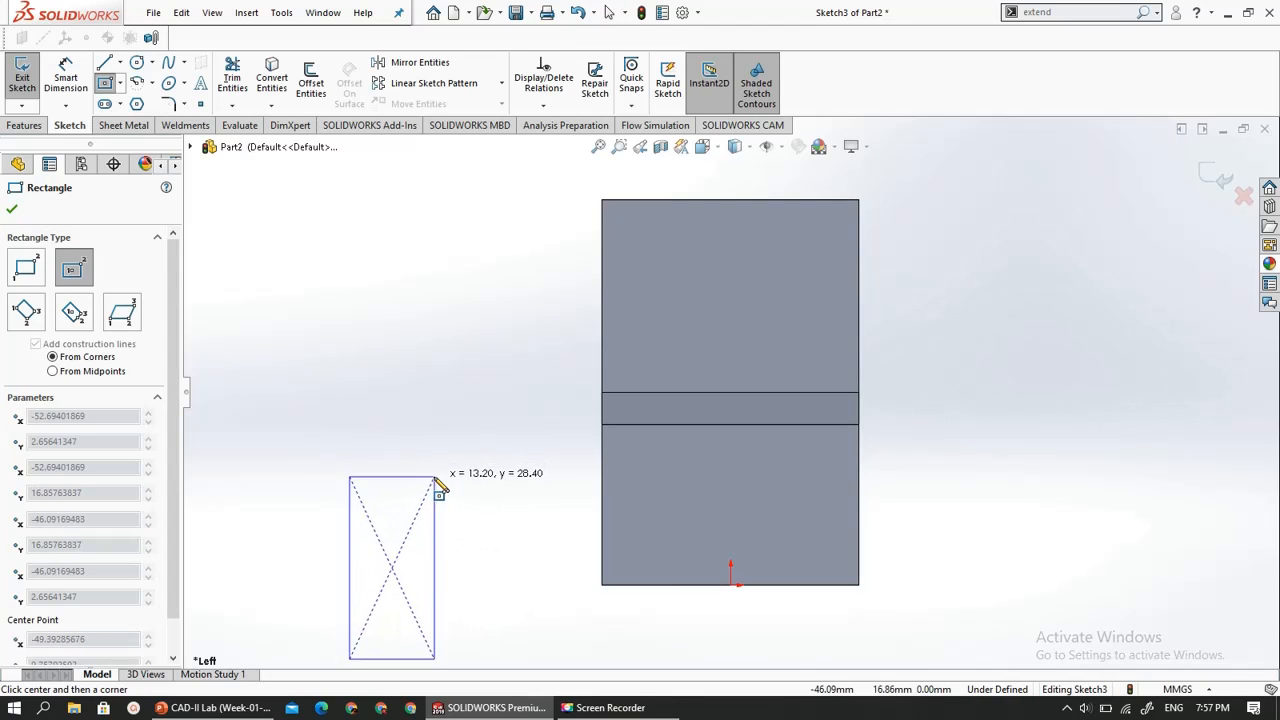
pyautogui.scroll(-3, 434, 478)
pyautogui.scroll(4, 434, 478)
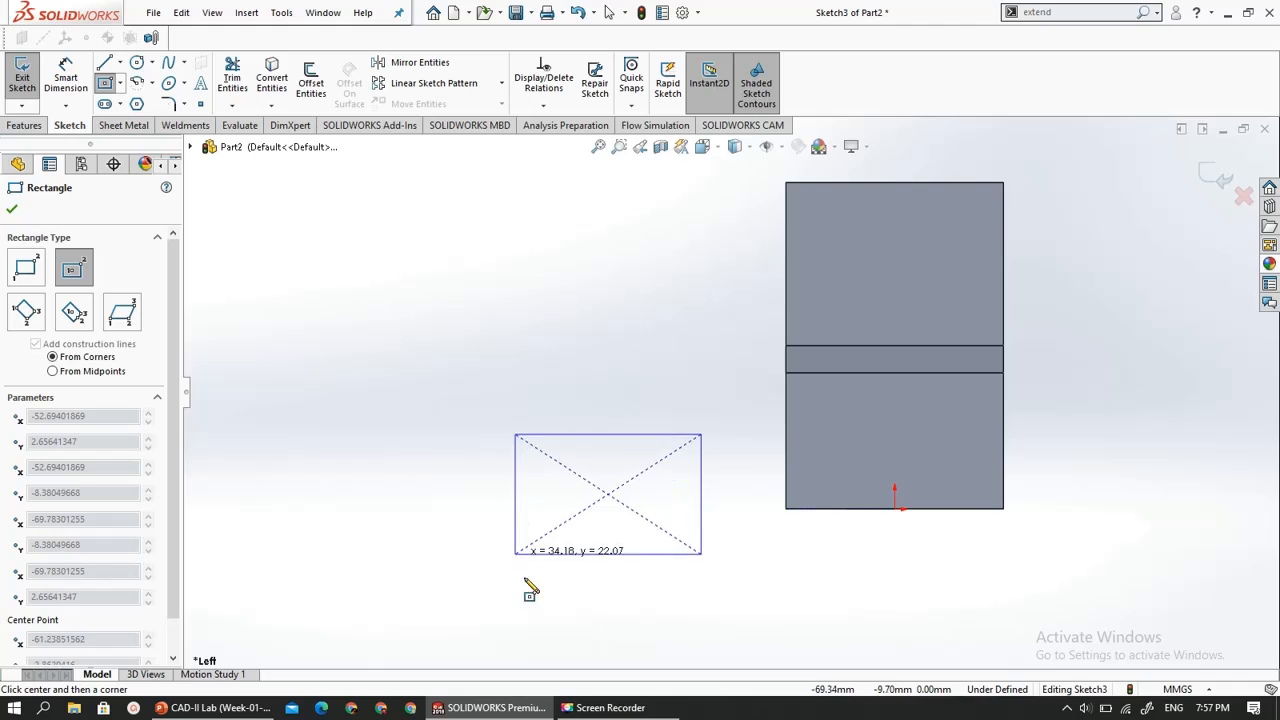
pyautogui.click(586, 615)
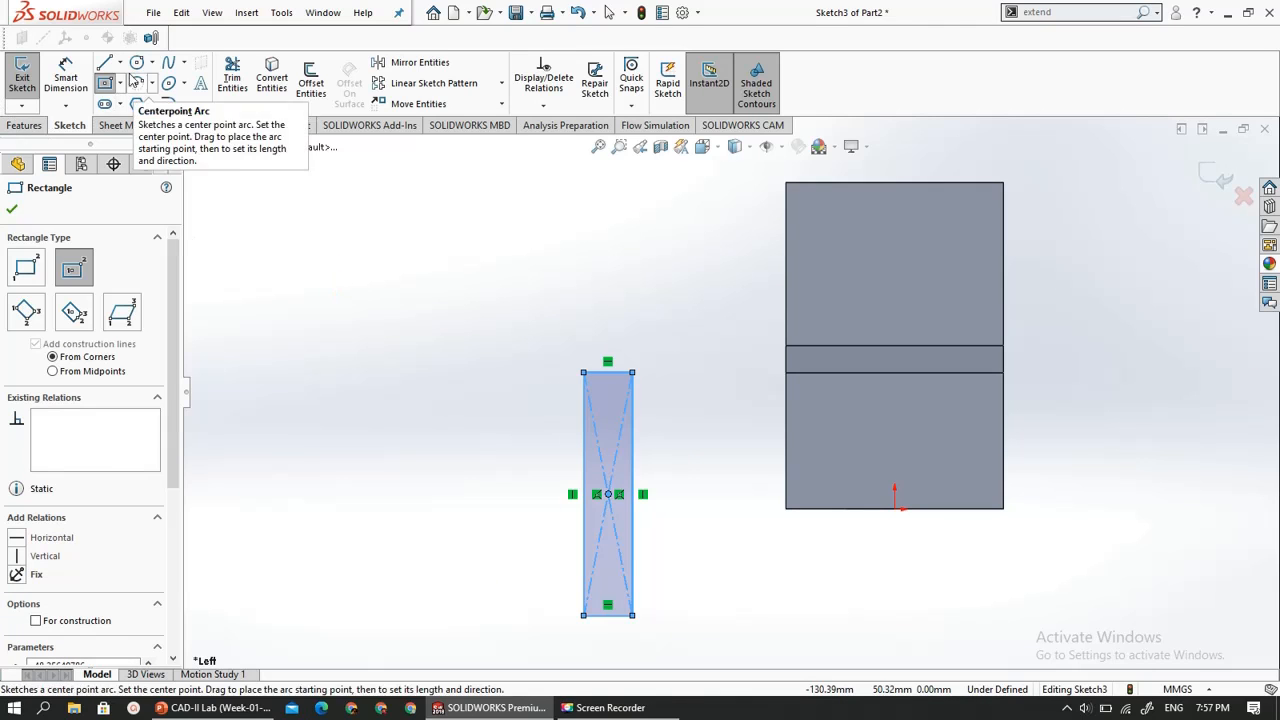
# - Dimension the rectangle's vertical side and set its height to 30 mm
pyautogui.click(583, 420)
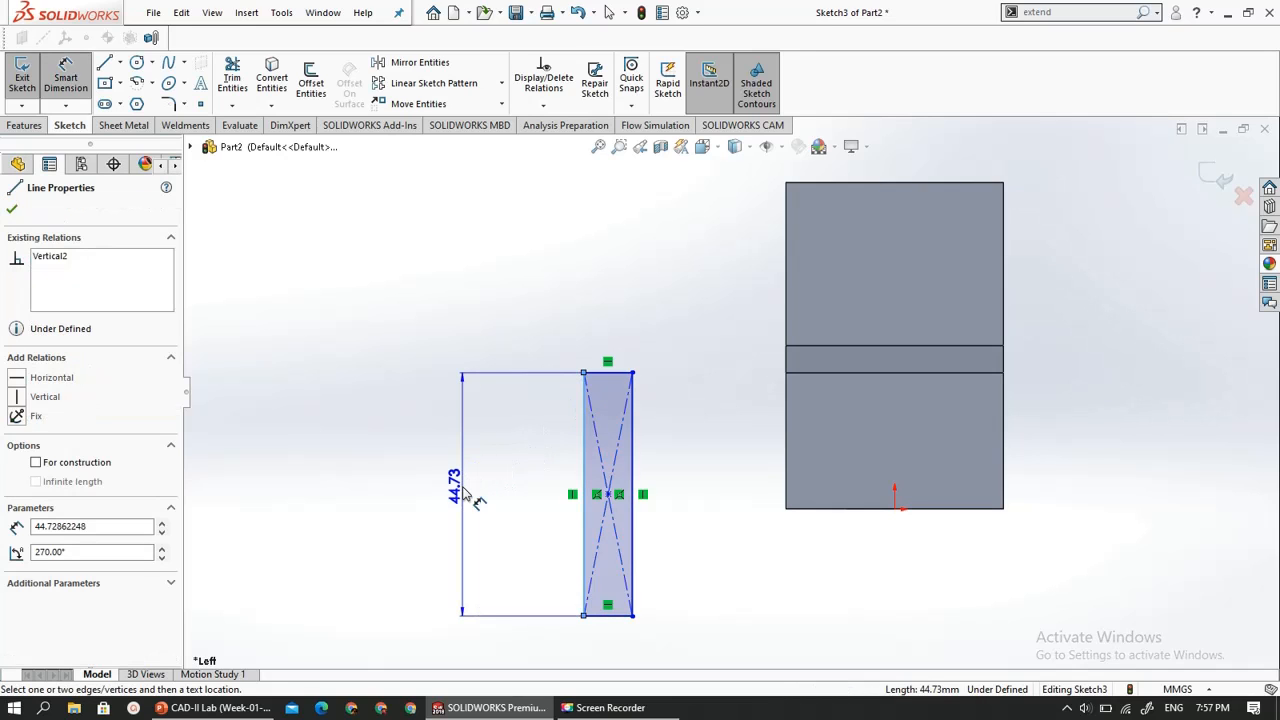
pyautogui.click(478, 504)
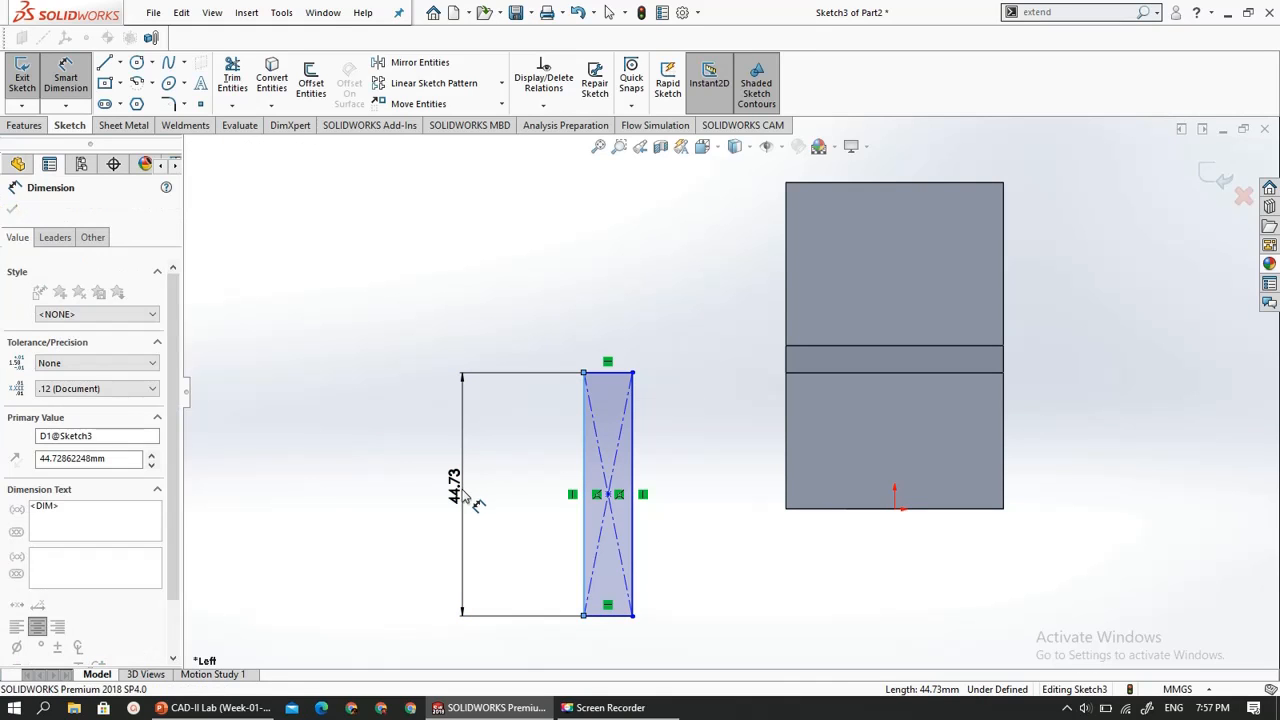
pyautogui.write('30')
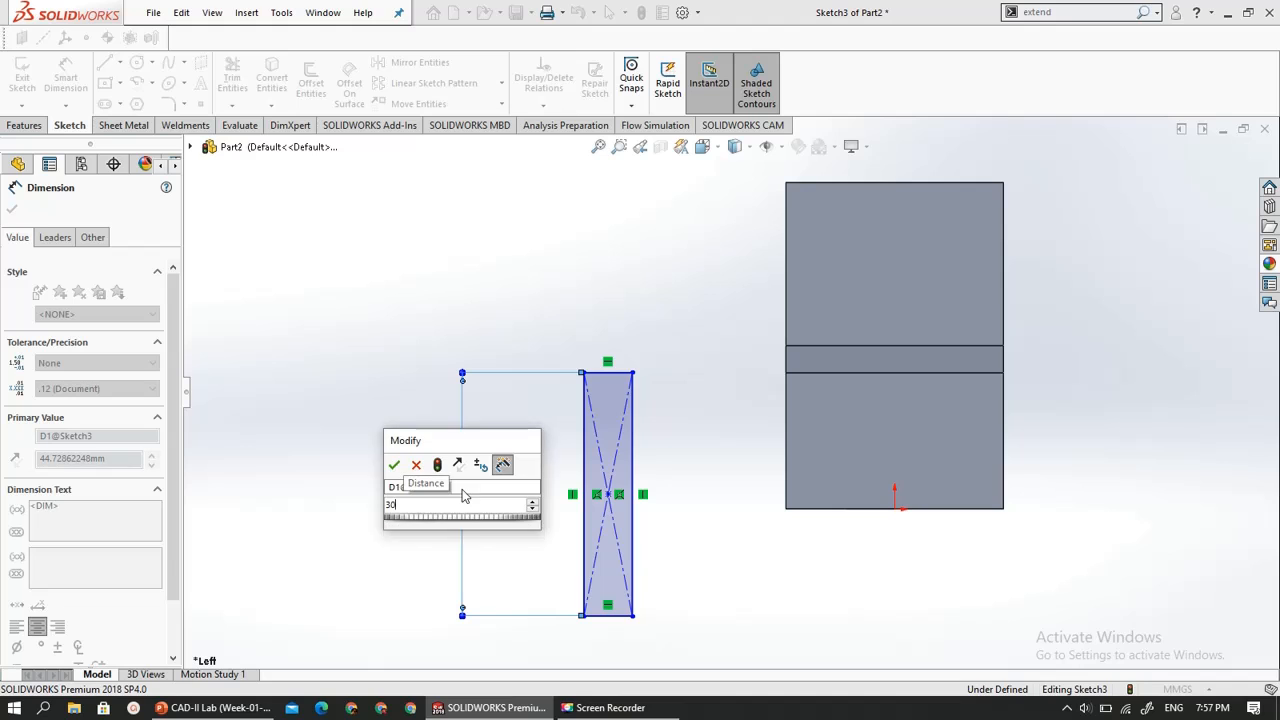
pyautogui.press('Return')
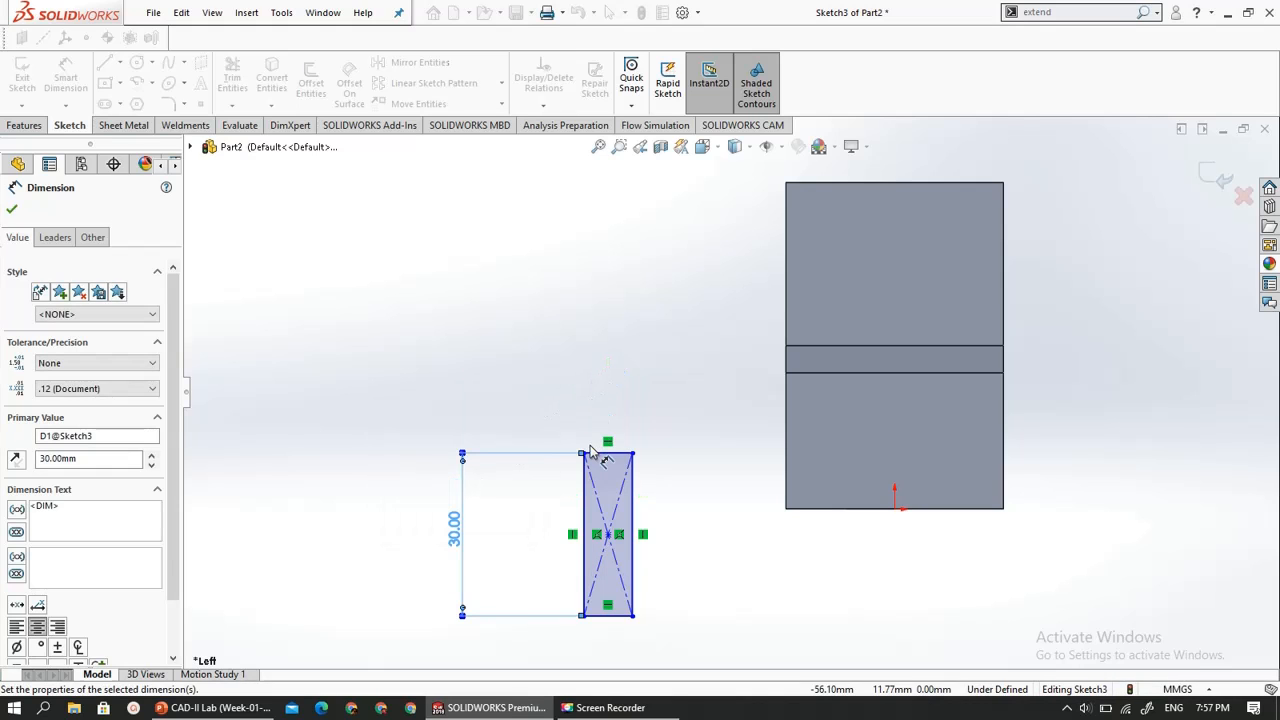
# - Dimension the rectangle's upper edge and set its width to 10 mm
pyautogui.click(601, 455)
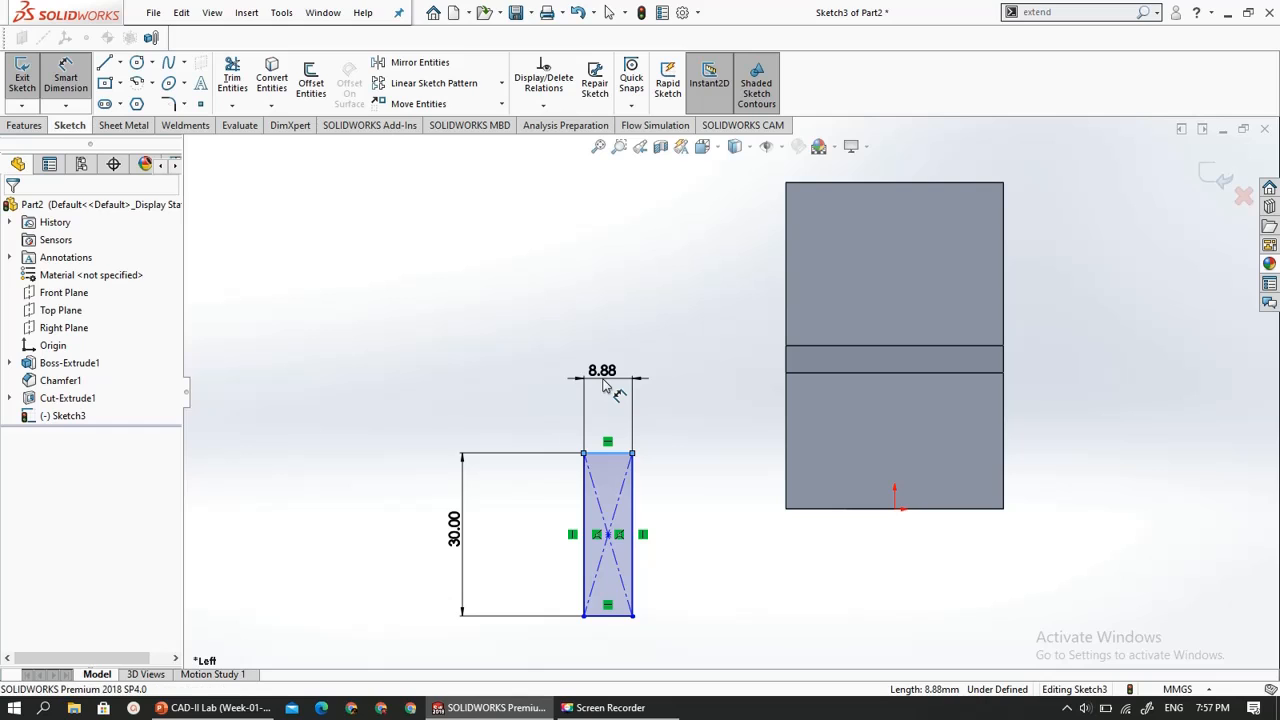
pyautogui.click(603, 386)
pyautogui.write('10')
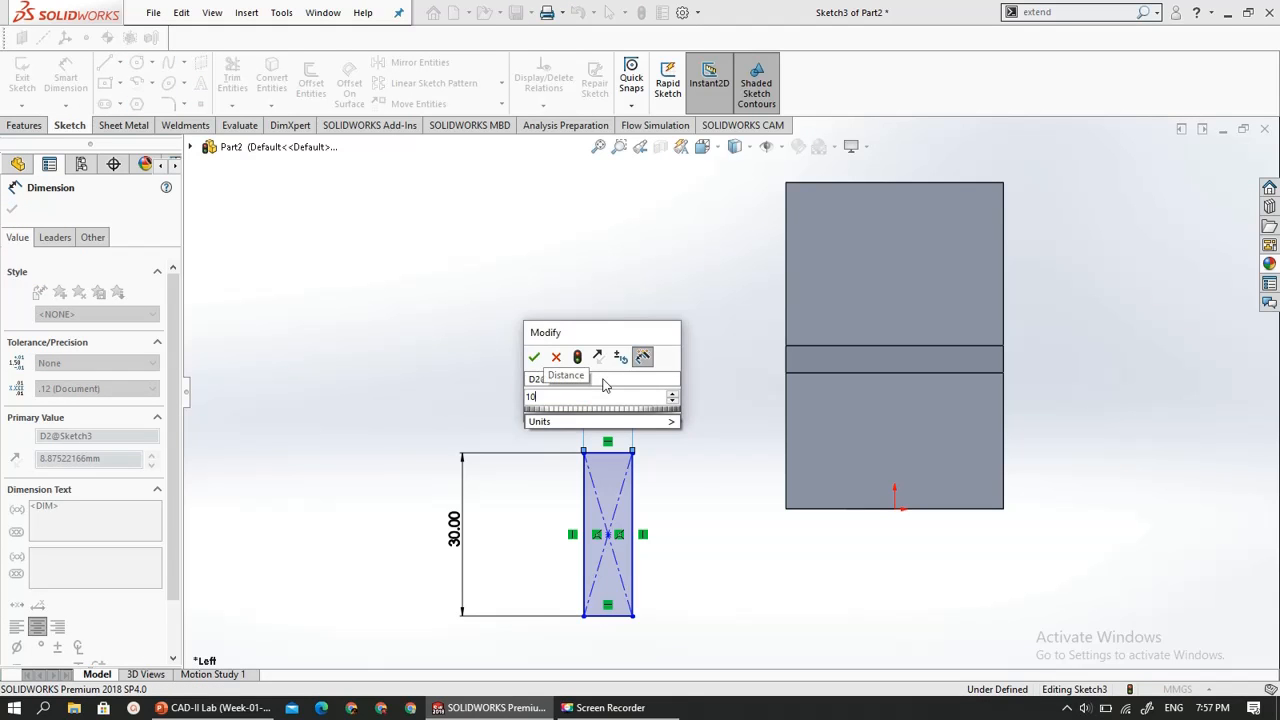
pyautogui.press('Return')
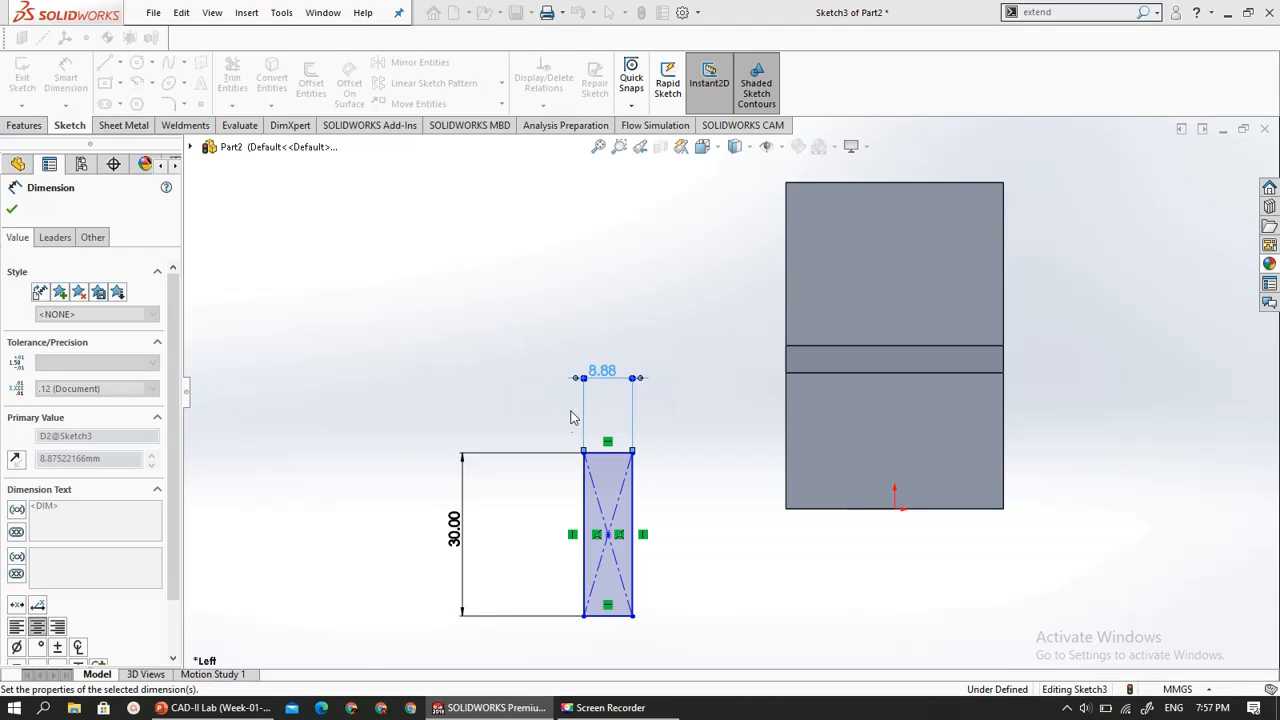
pyautogui.click(466, 417)
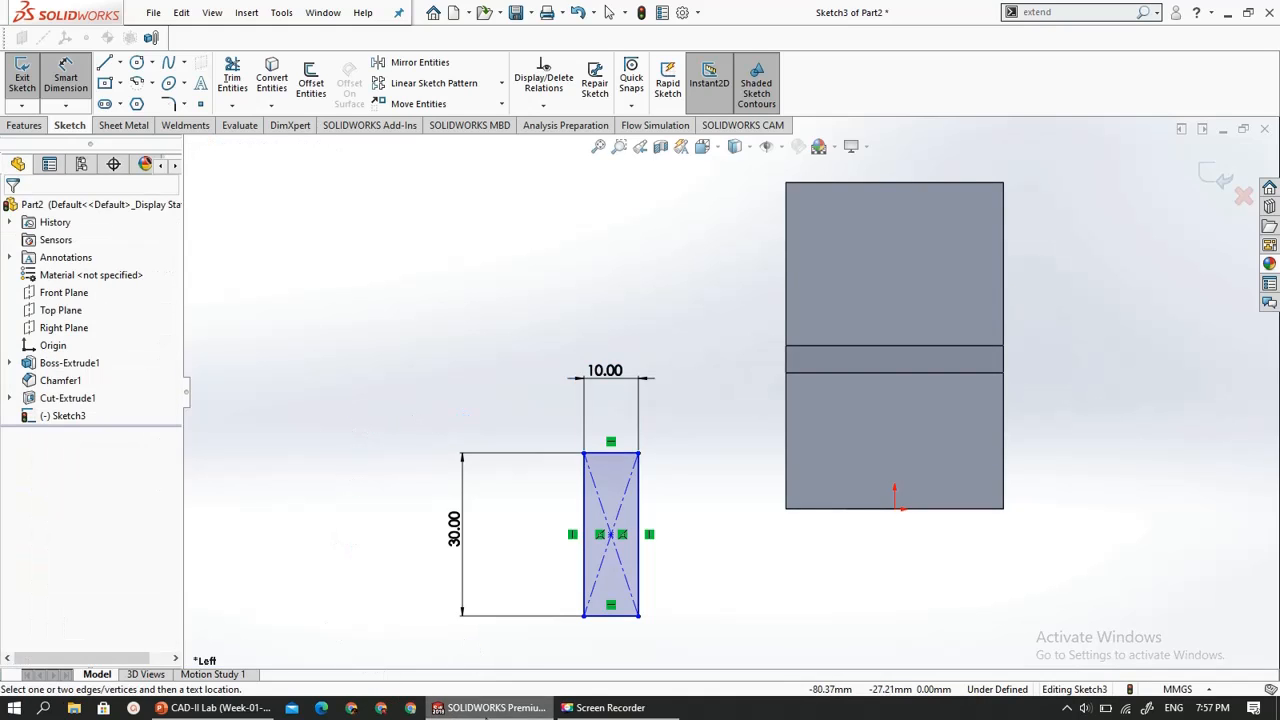
# - Check the slot on the slide 14 drawing, and dimension the rectangle's near lower corner 15 mm horizontally from the front face's lower corner, reversing the direction
pyautogui.click(213, 707)
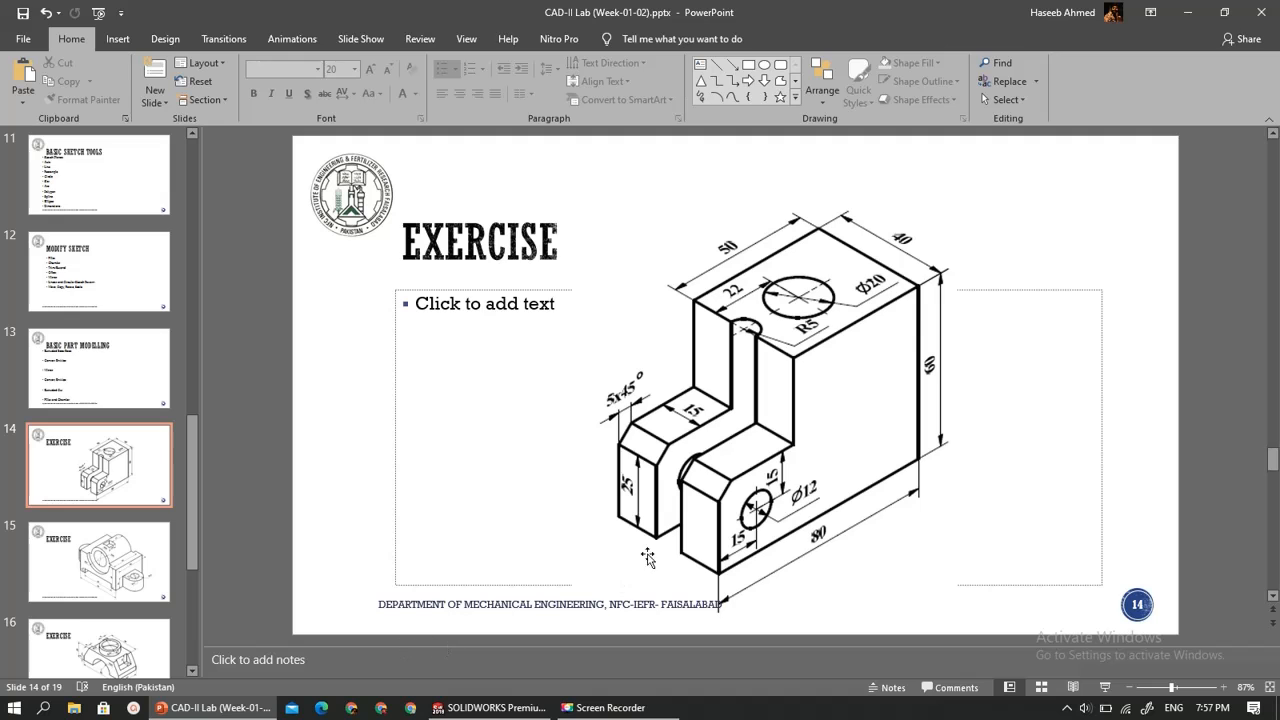
pyautogui.click(490, 707)
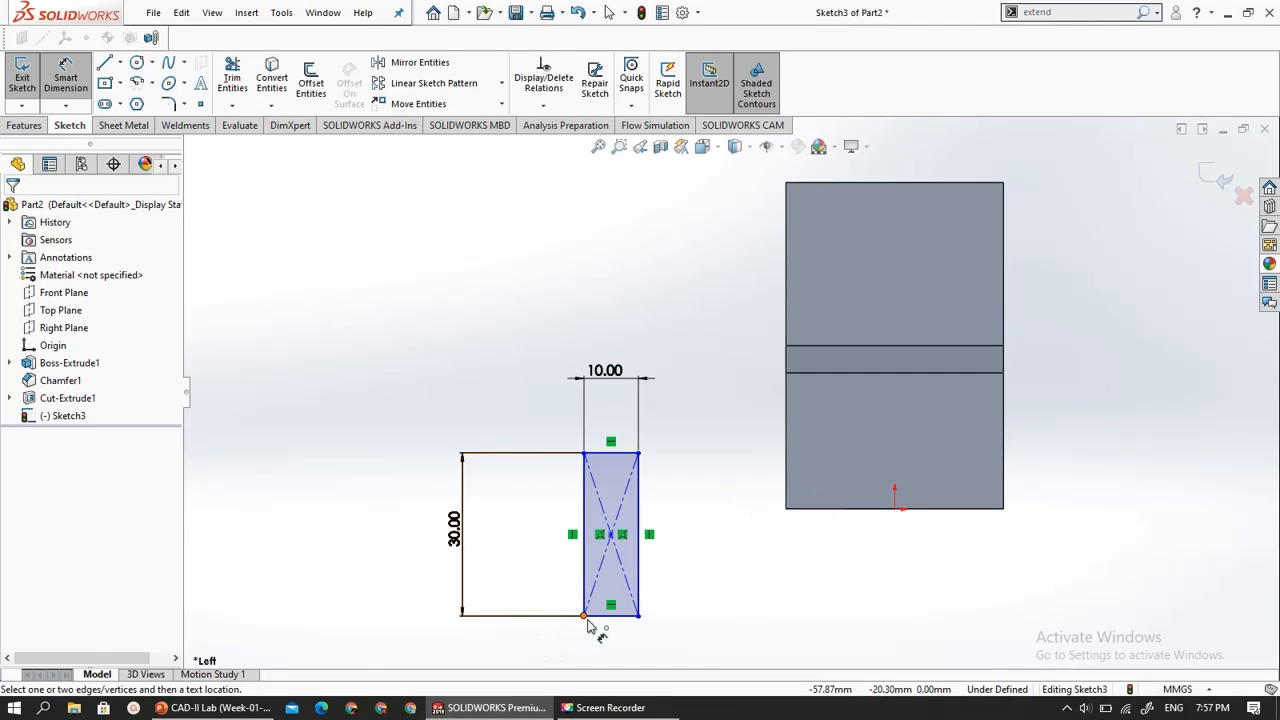
pyautogui.click(228, 709)
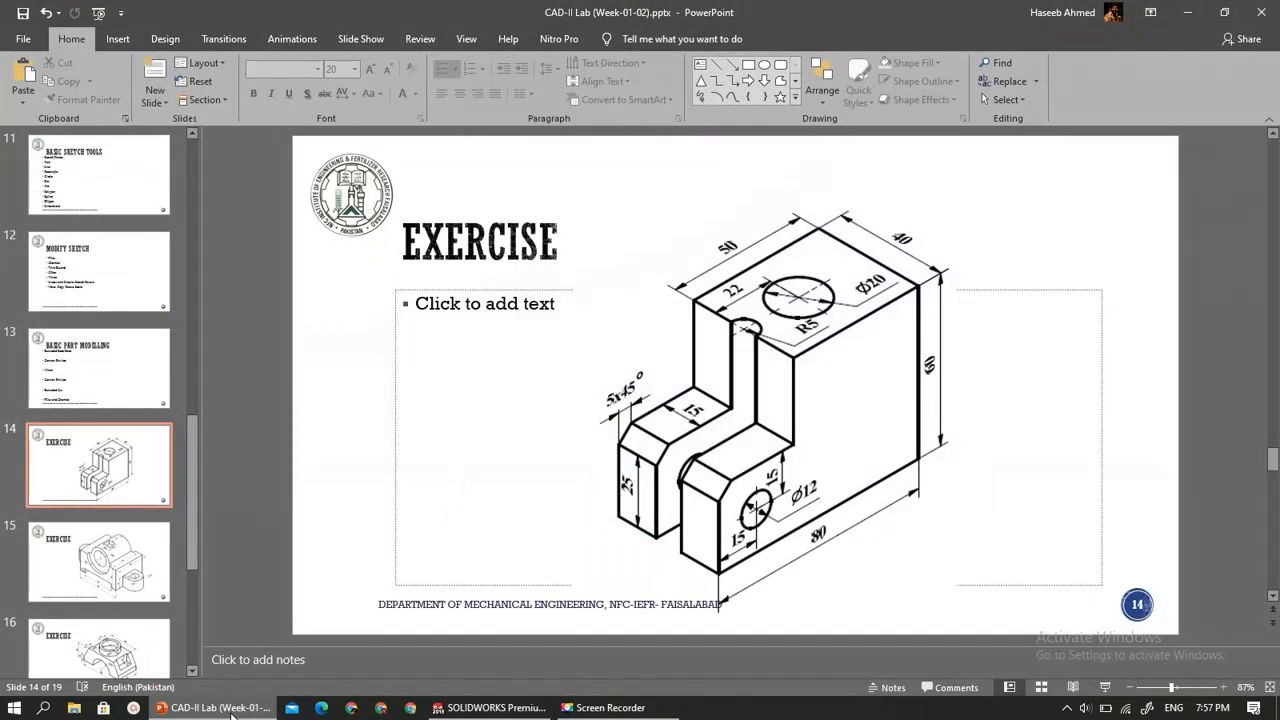
pyautogui.click(231, 709)
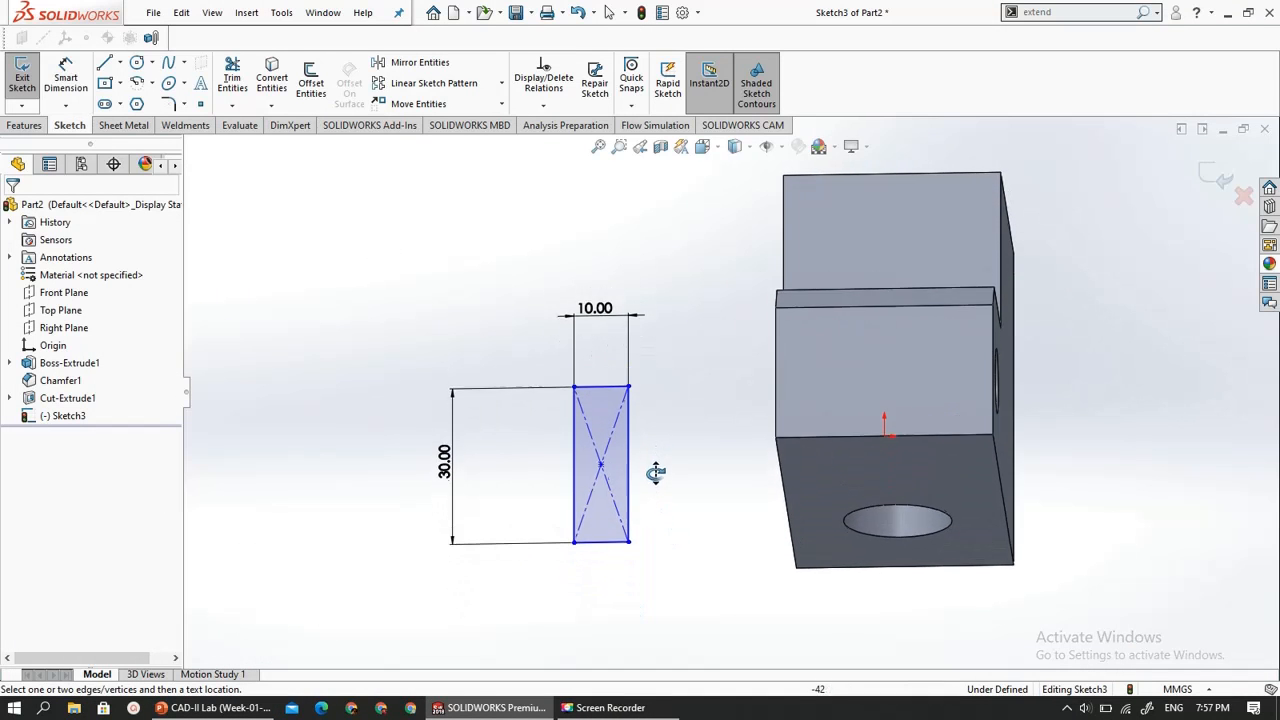
pyautogui.scroll(3, 657, 465)
pyautogui.scroll(-3, 648, 492)
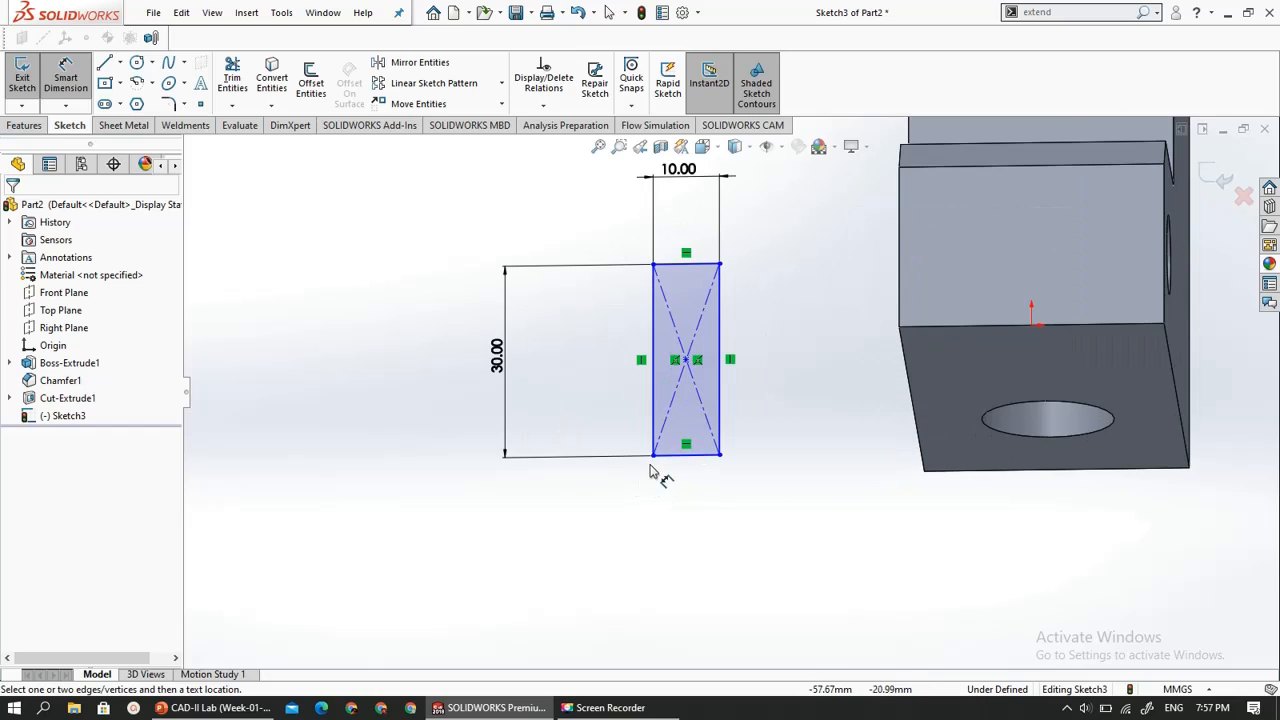
pyautogui.click(662, 458)
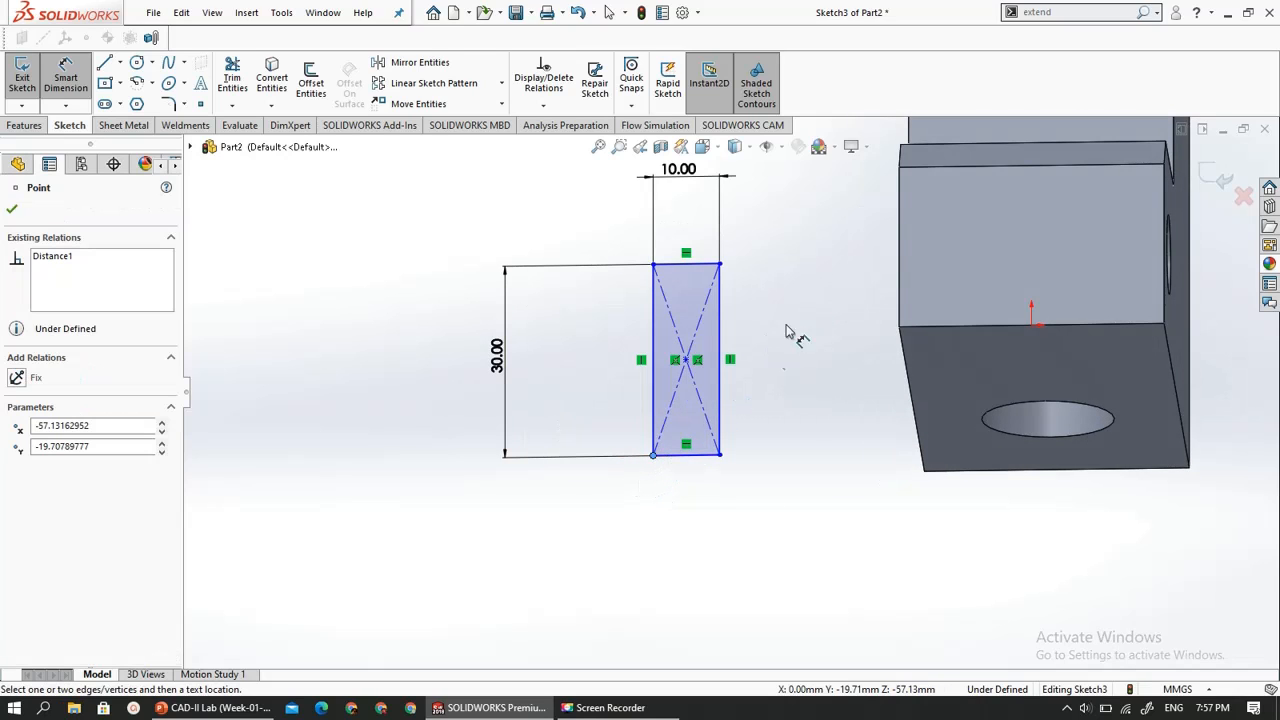
pyautogui.click(899, 328)
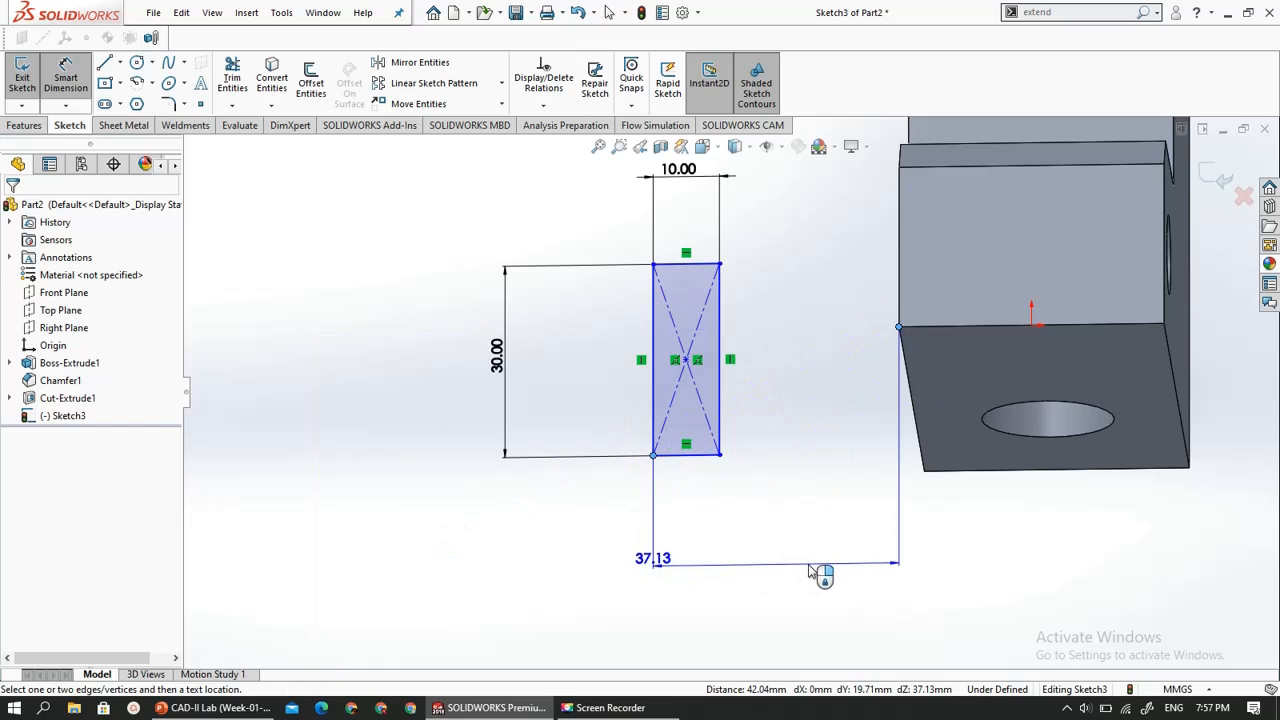
pyautogui.click(810, 568)
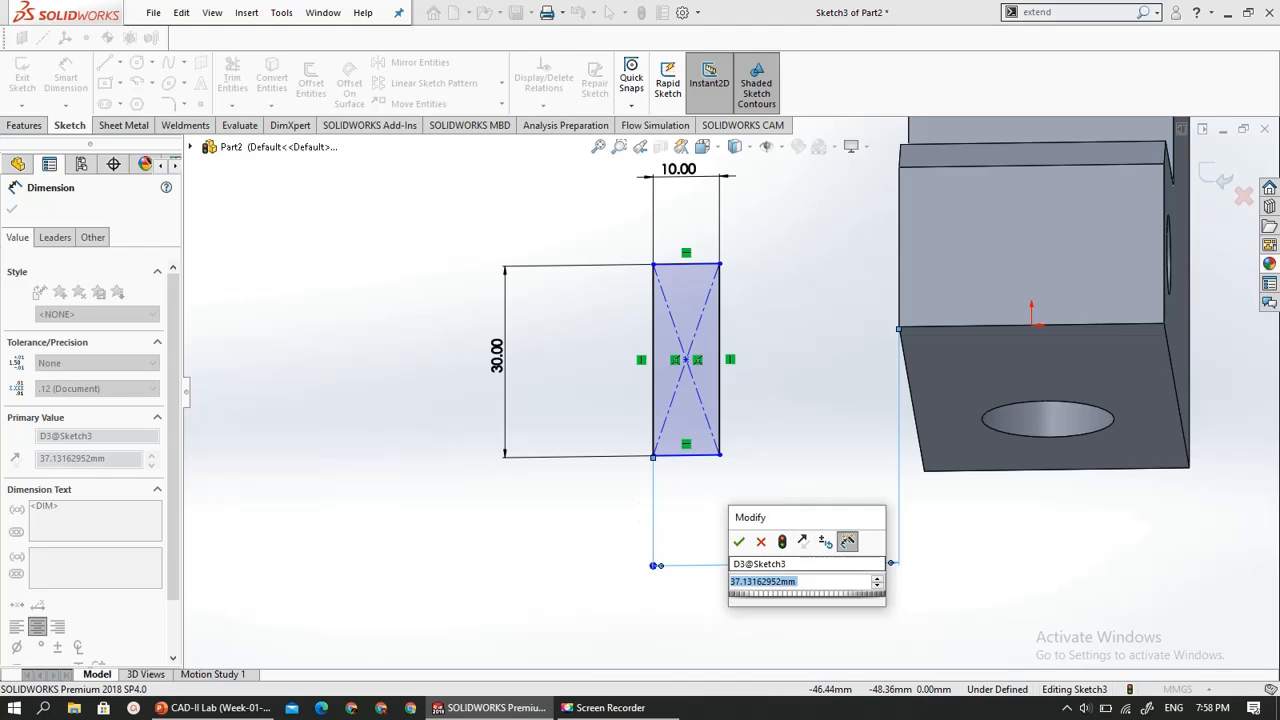
pyautogui.write('15')
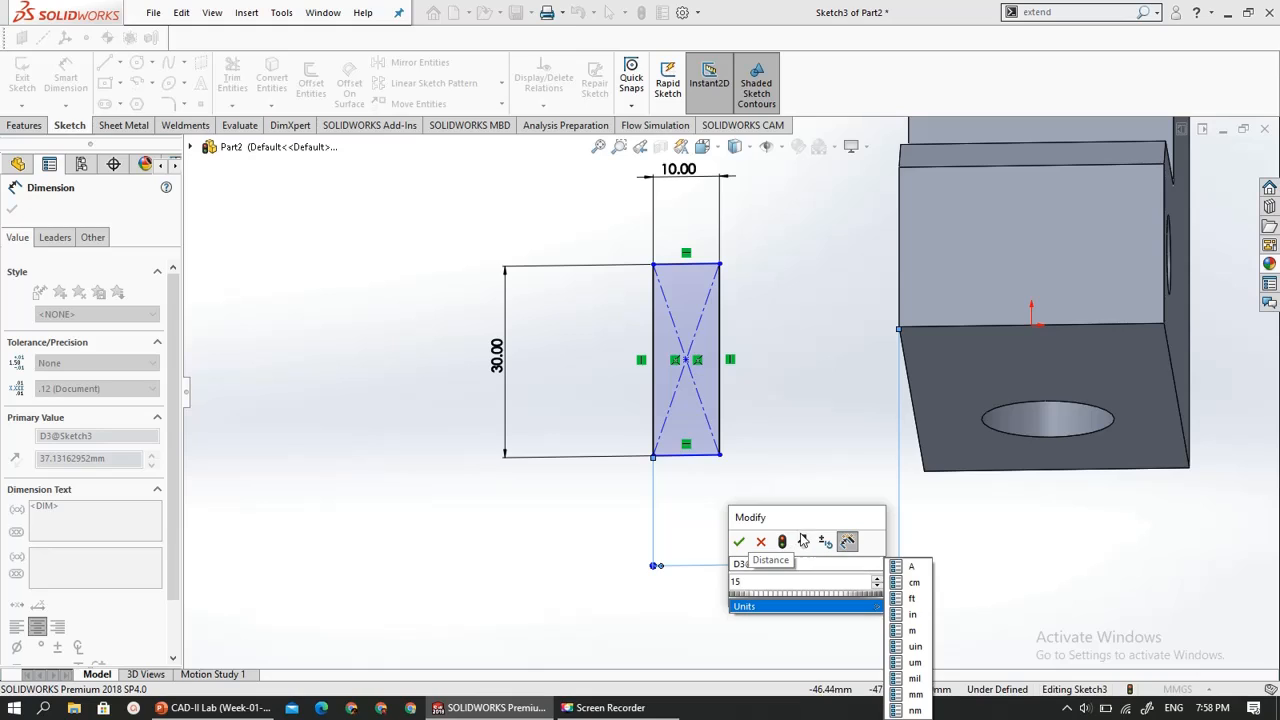
pyautogui.click(802, 541)
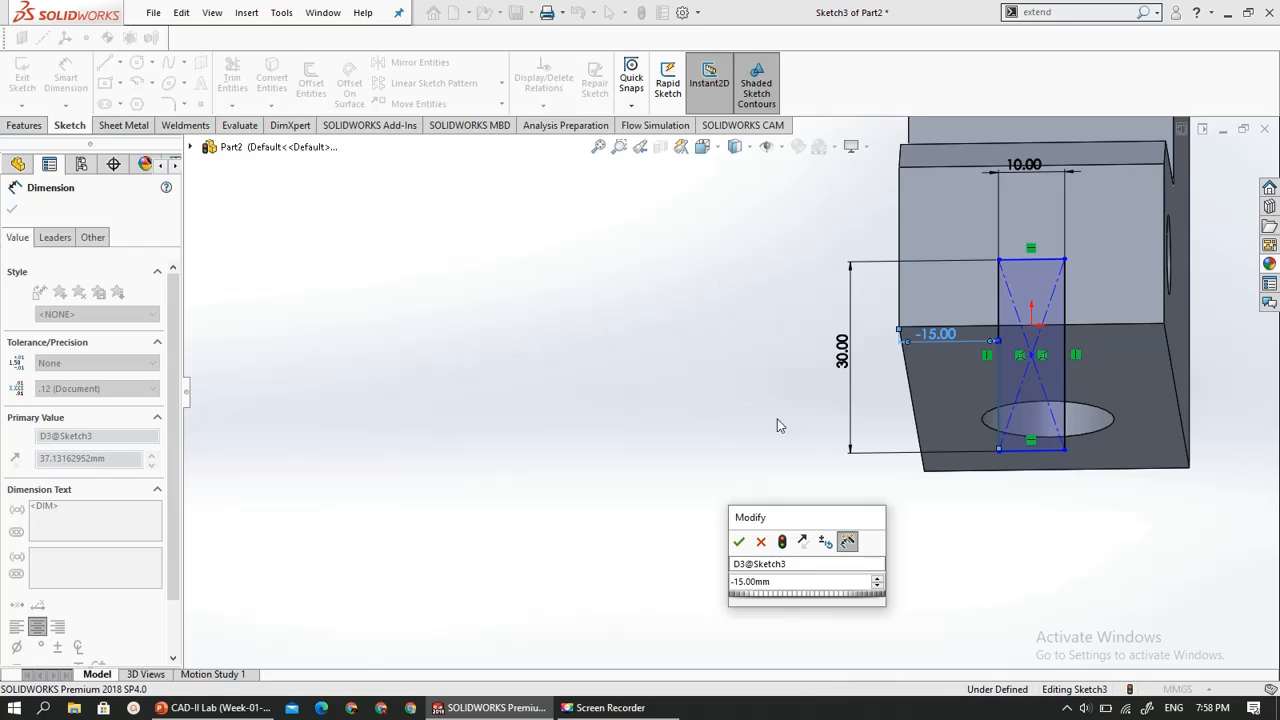
pyautogui.click(739, 541)
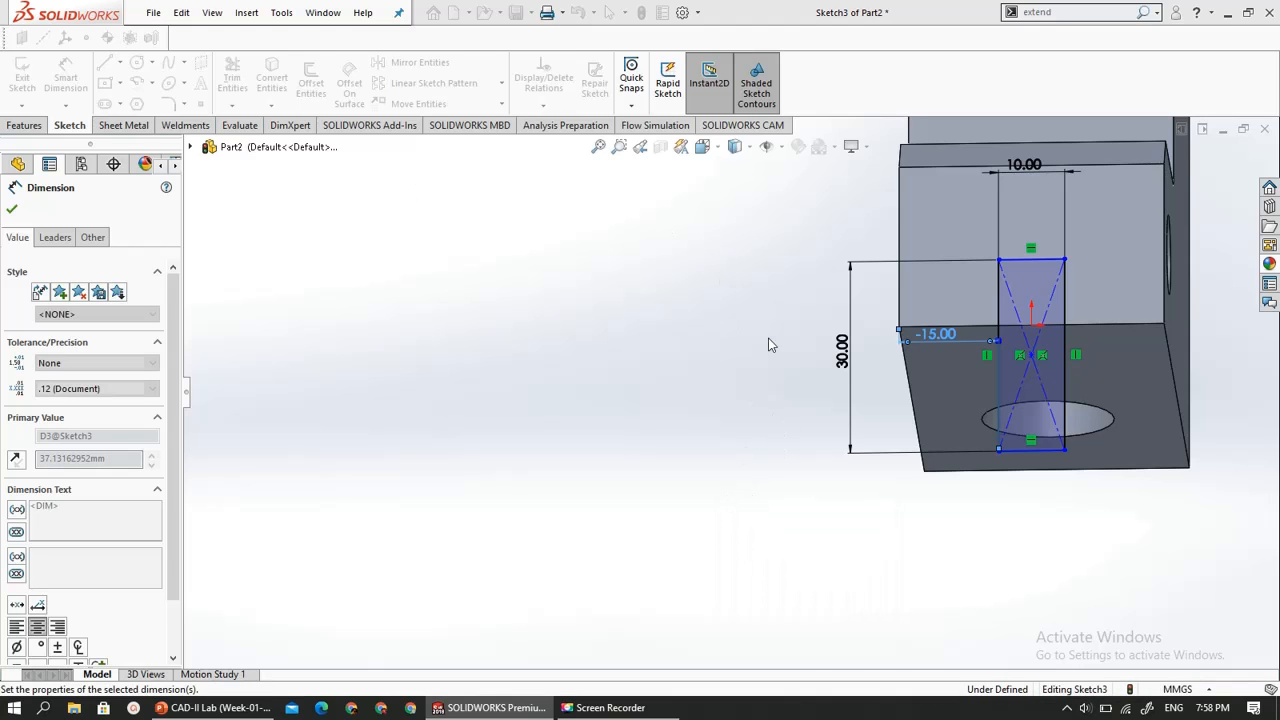
pyautogui.moveTo(820, 249)
pyautogui.mouseDown(button='middle')
pyautogui.moveTo(808, 289)
pyautogui.moveTo(827, 352)
pyautogui.mouseUp(button='middle')
pyautogui.scroll(2, 815, 341)
pyautogui.scroll(-3, 1045, 277)
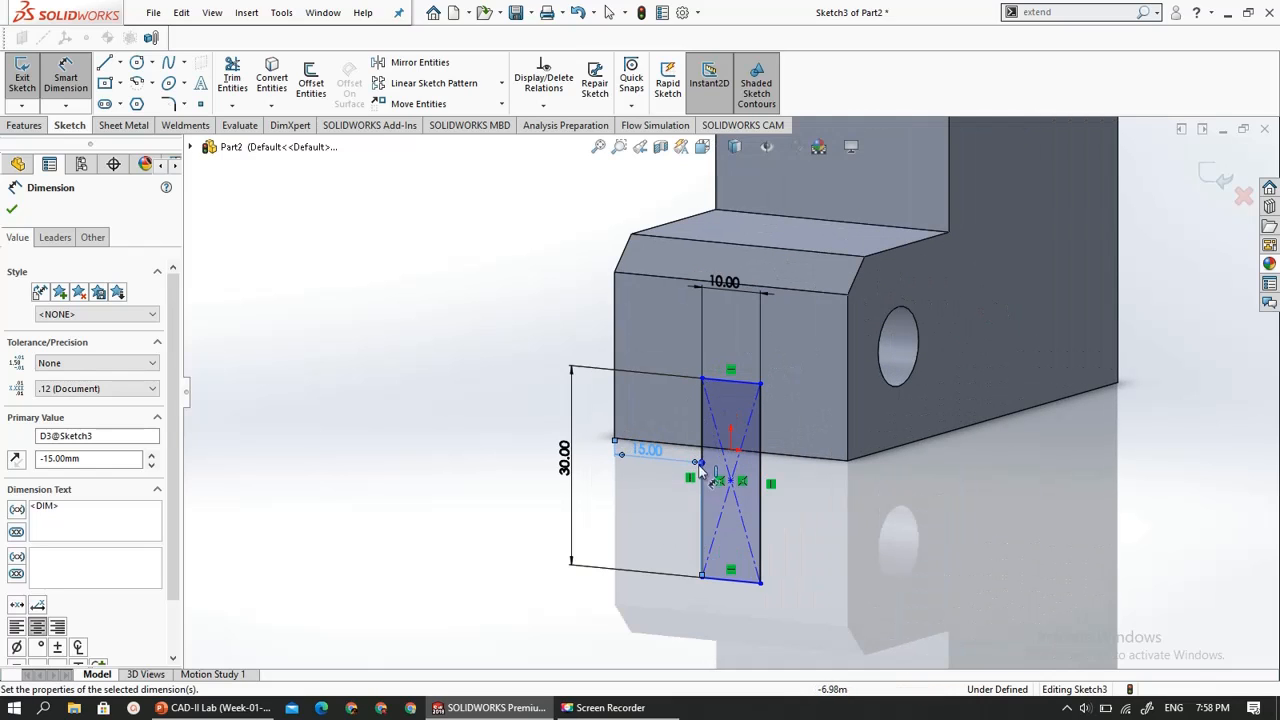
pyautogui.scroll(-1, 772, 518)
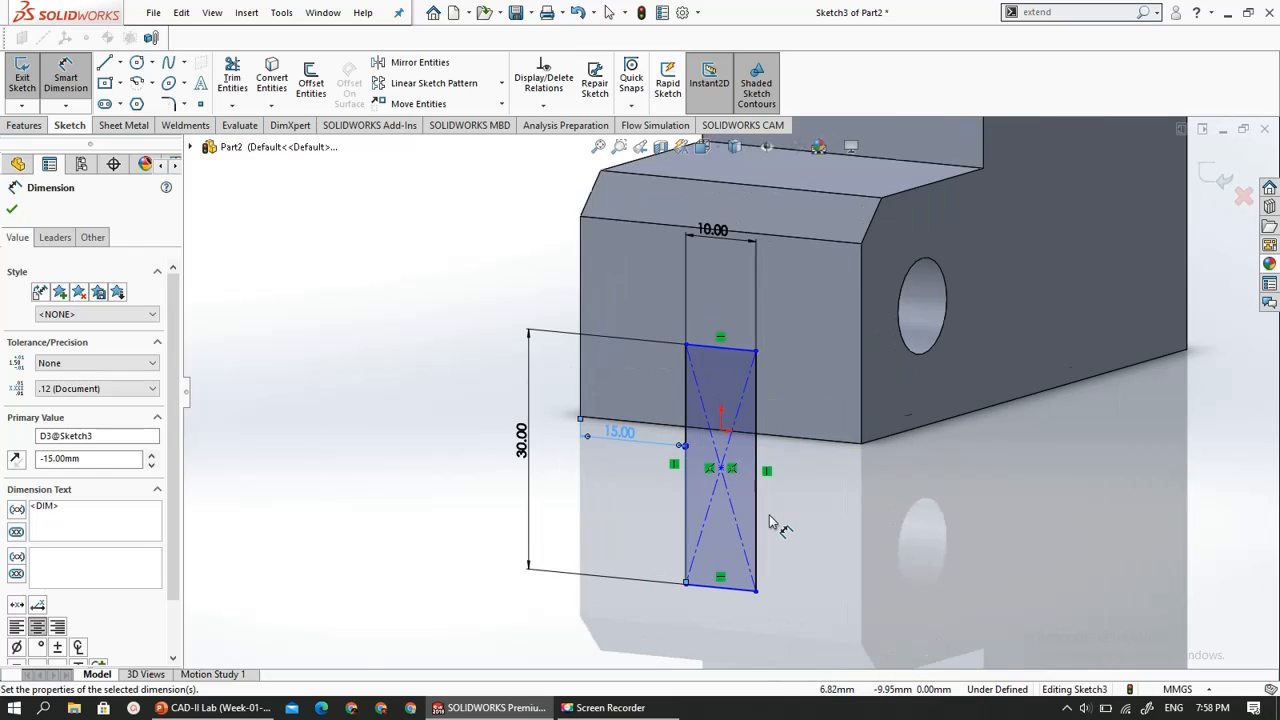
pyautogui.scroll(1, 770, 520)
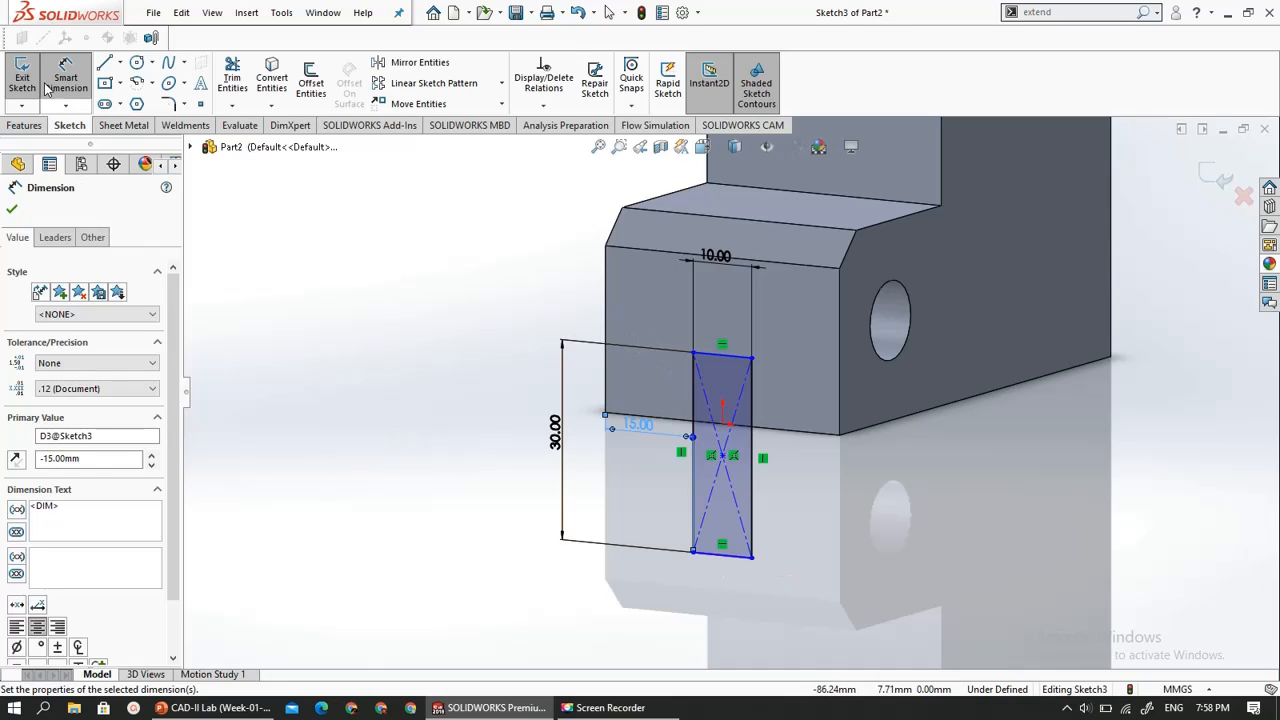
pyautogui.click(752, 558)
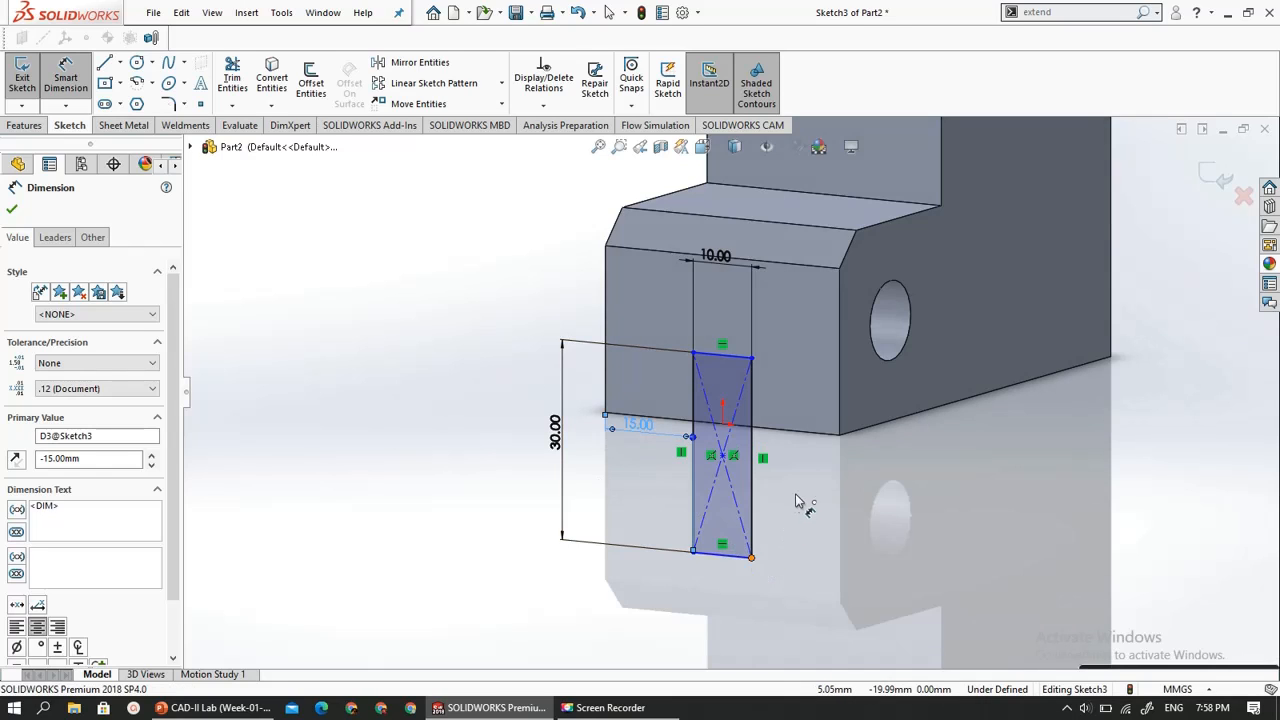
pyautogui.click(838, 437)
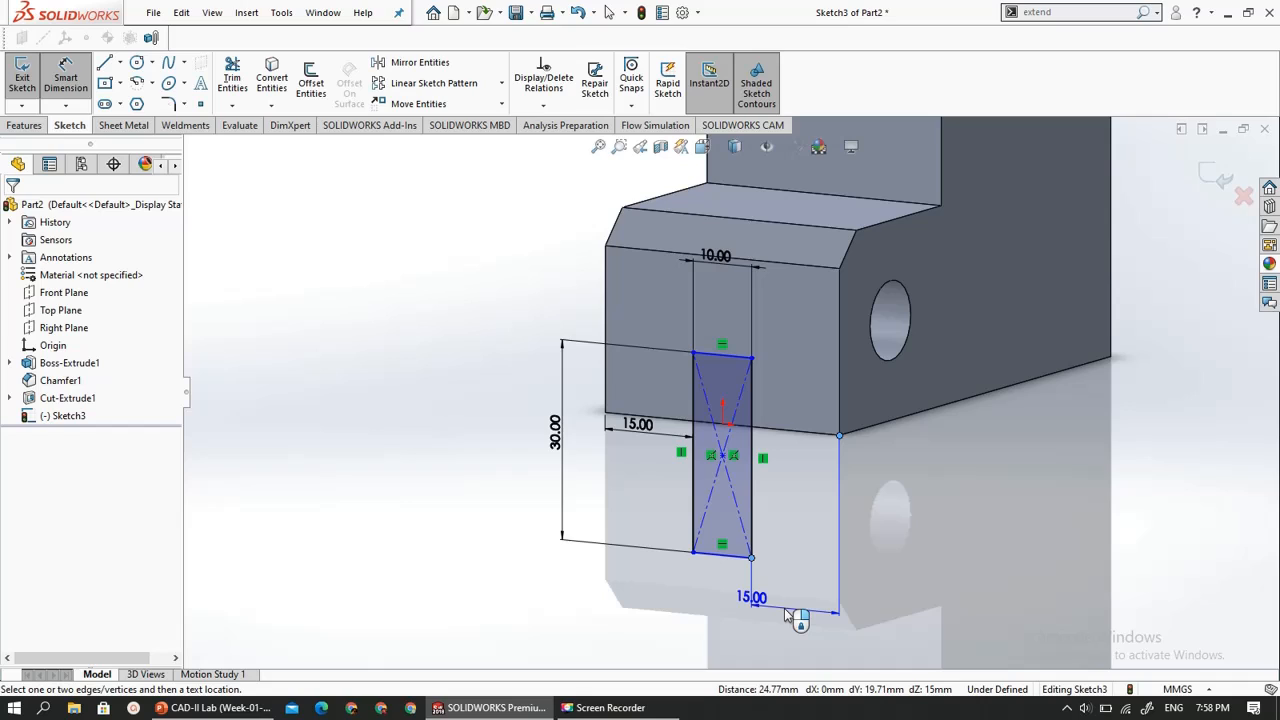
pyautogui.press('Escape')
pyautogui.click(712, 355)
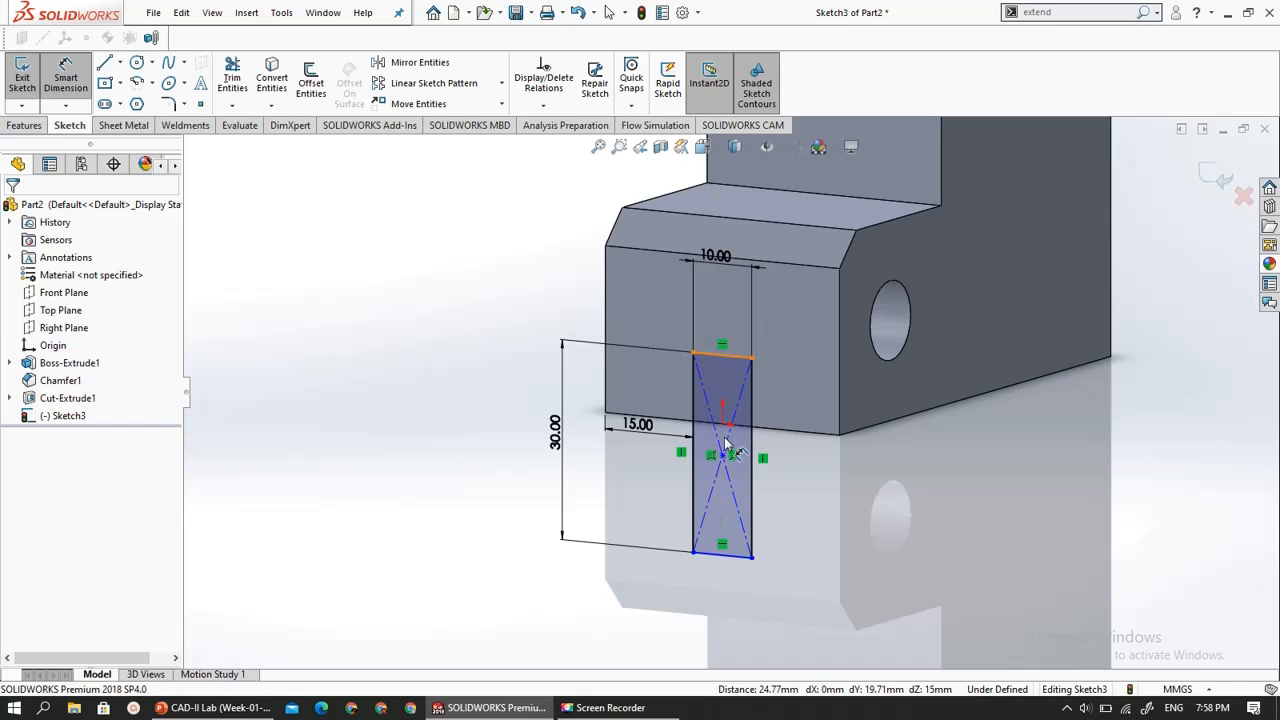
pyautogui.click(753, 560)
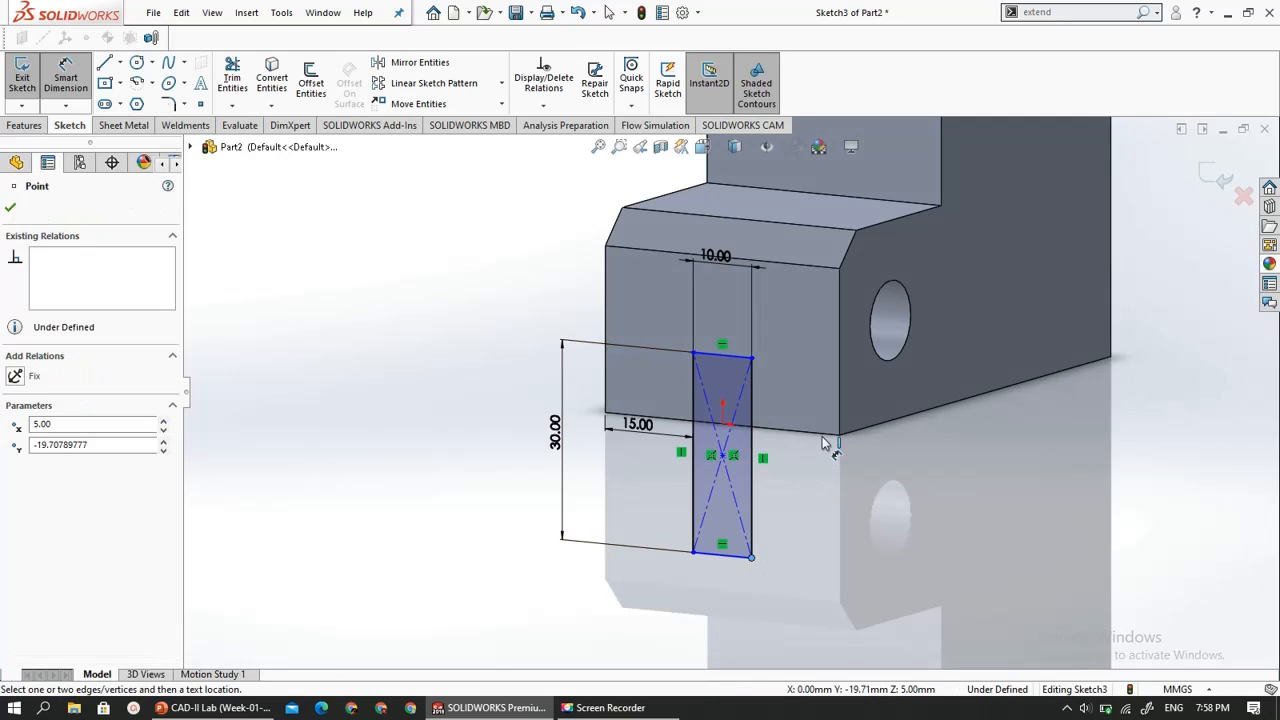
pyautogui.click(460, 466)
pyautogui.press('Escape')
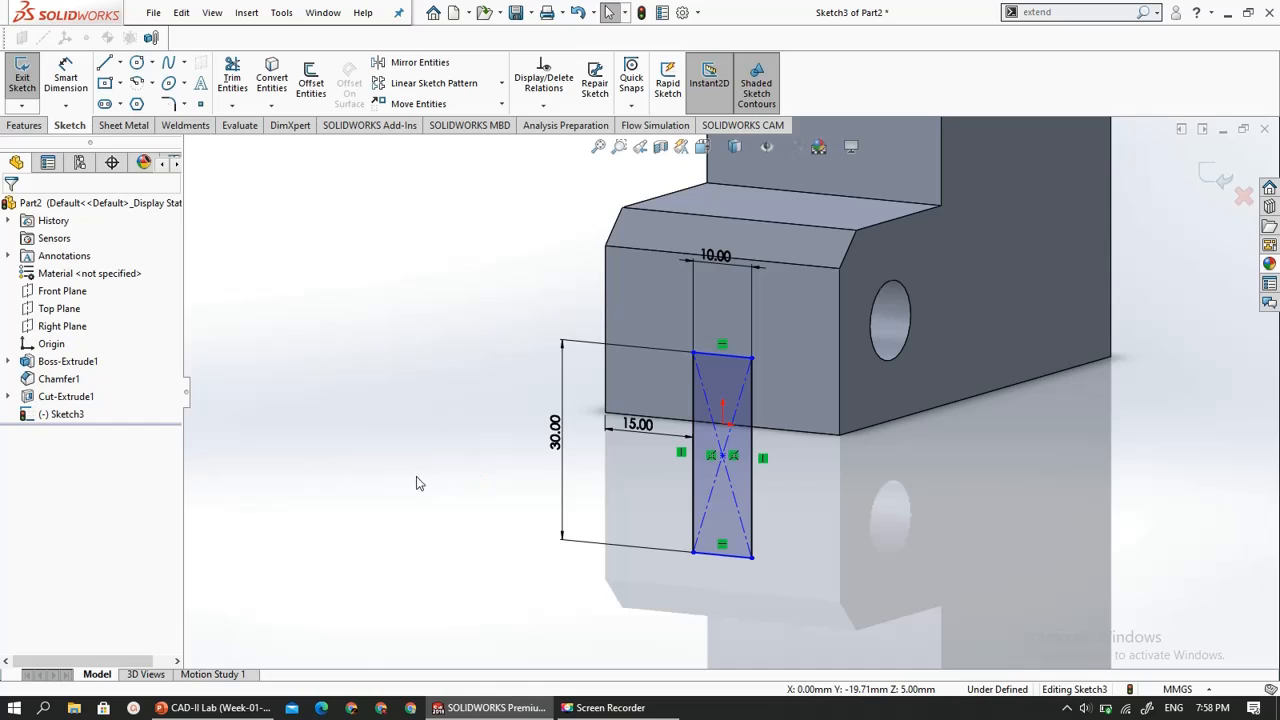
# - Add a Horizontal relation between the rectangle's lower corner and the front face's lower corner on the hole side, and exit the sketch
pyautogui.click(752, 558)
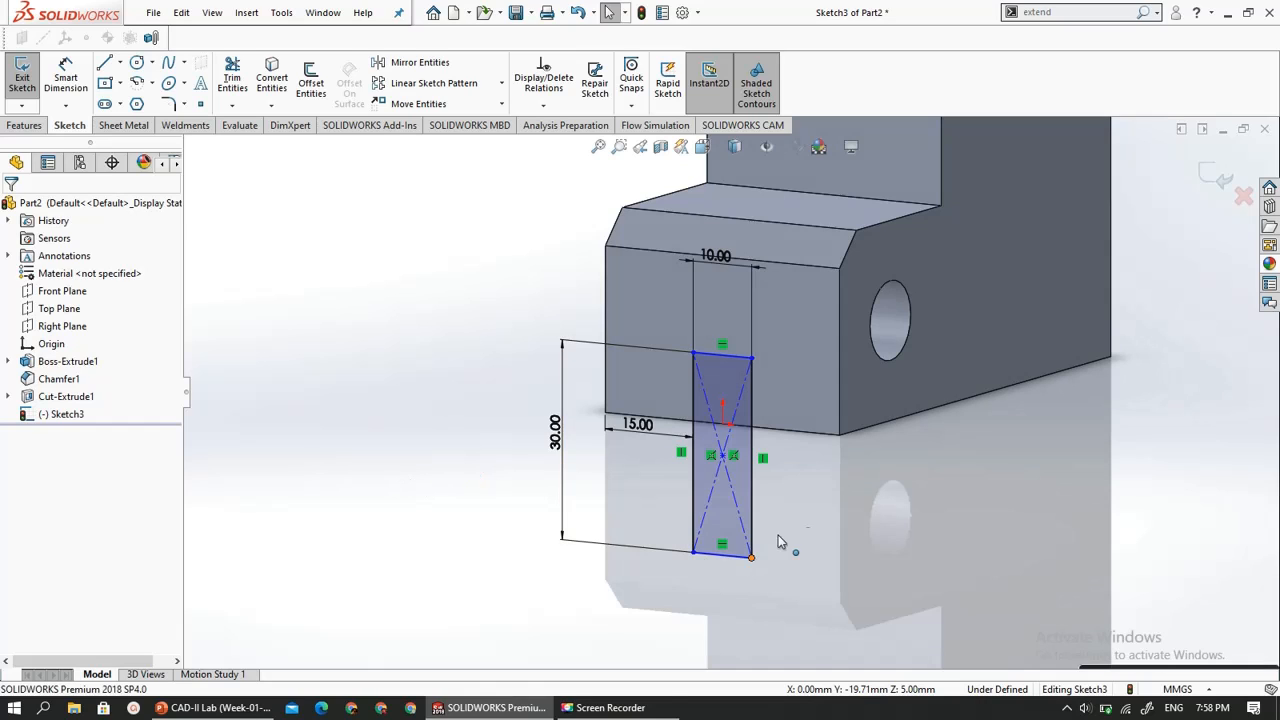
pyautogui.keyDown('ctrl'); pyautogui.click(840, 435); pyautogui.keyUp('ctrl')
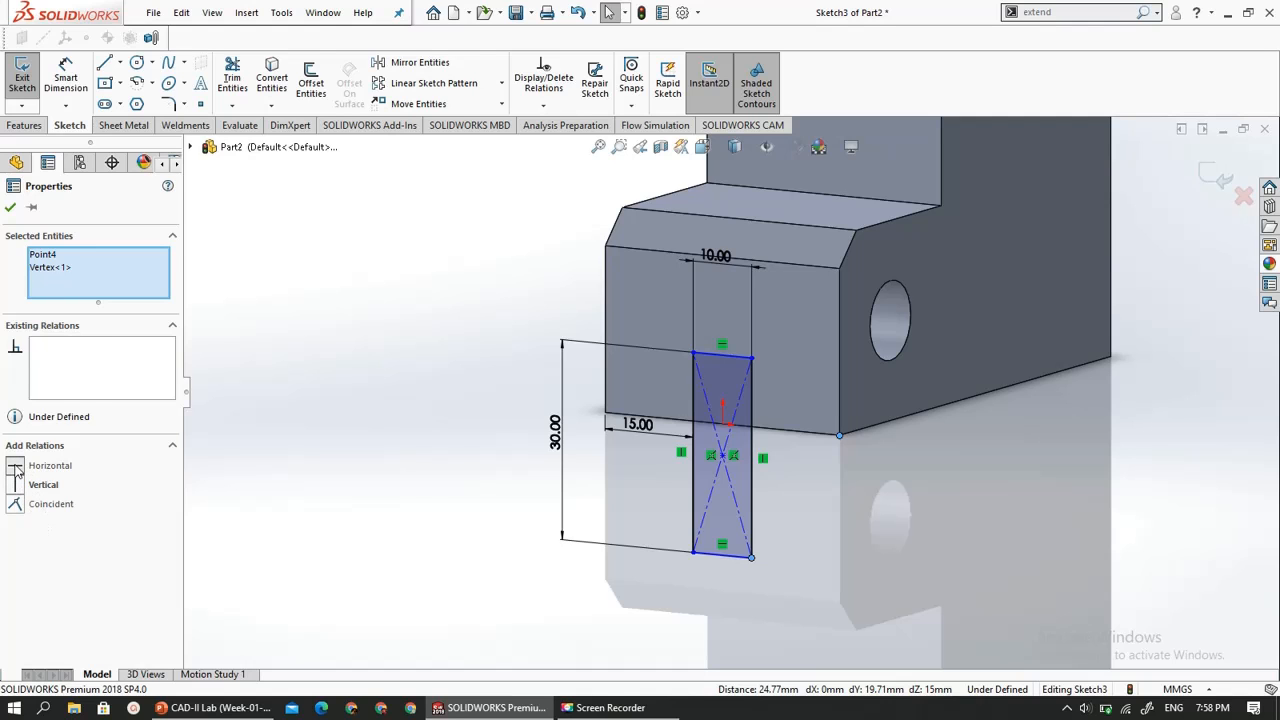
pyautogui.click(16, 467)
pyautogui.moveTo(491, 528)
pyautogui.mouseDown(button='middle')
pyautogui.moveTo(528, 517)
pyautogui.moveTo(375, 543)
pyautogui.moveTo(420, 540)
pyautogui.moveTo(415, 556)
pyautogui.mouseUp(button='middle')
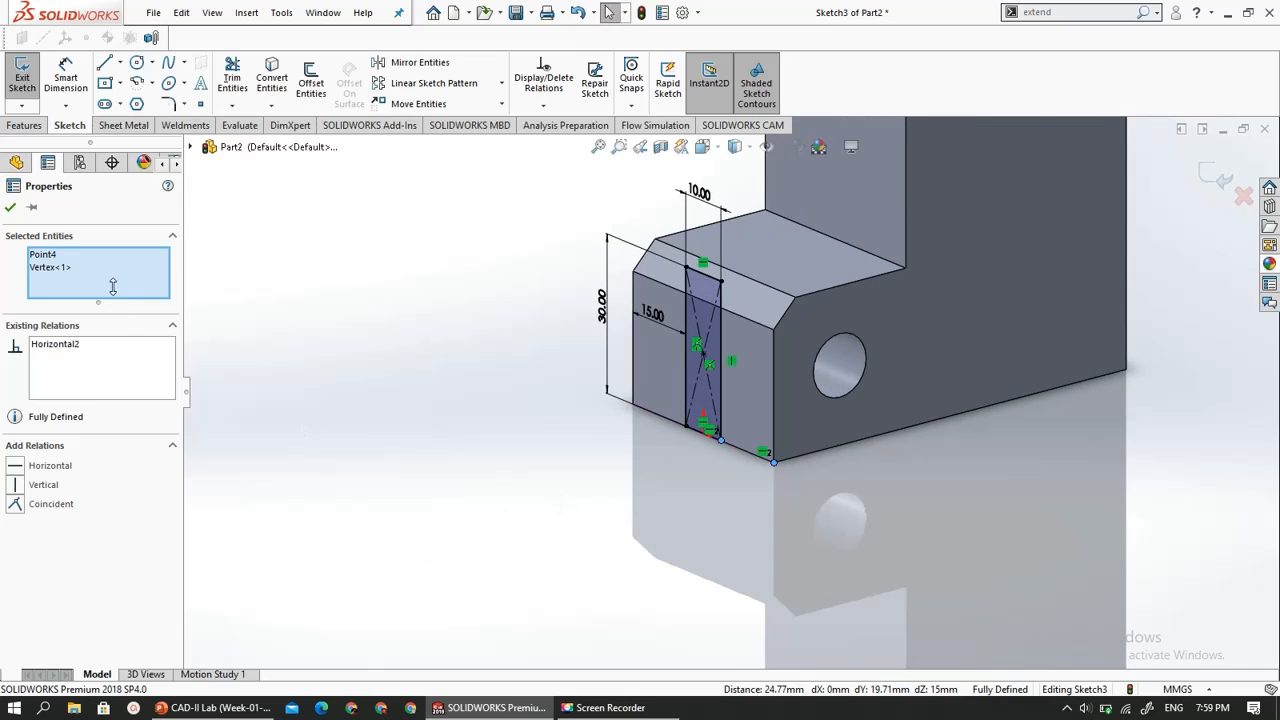
pyautogui.click(8, 207)
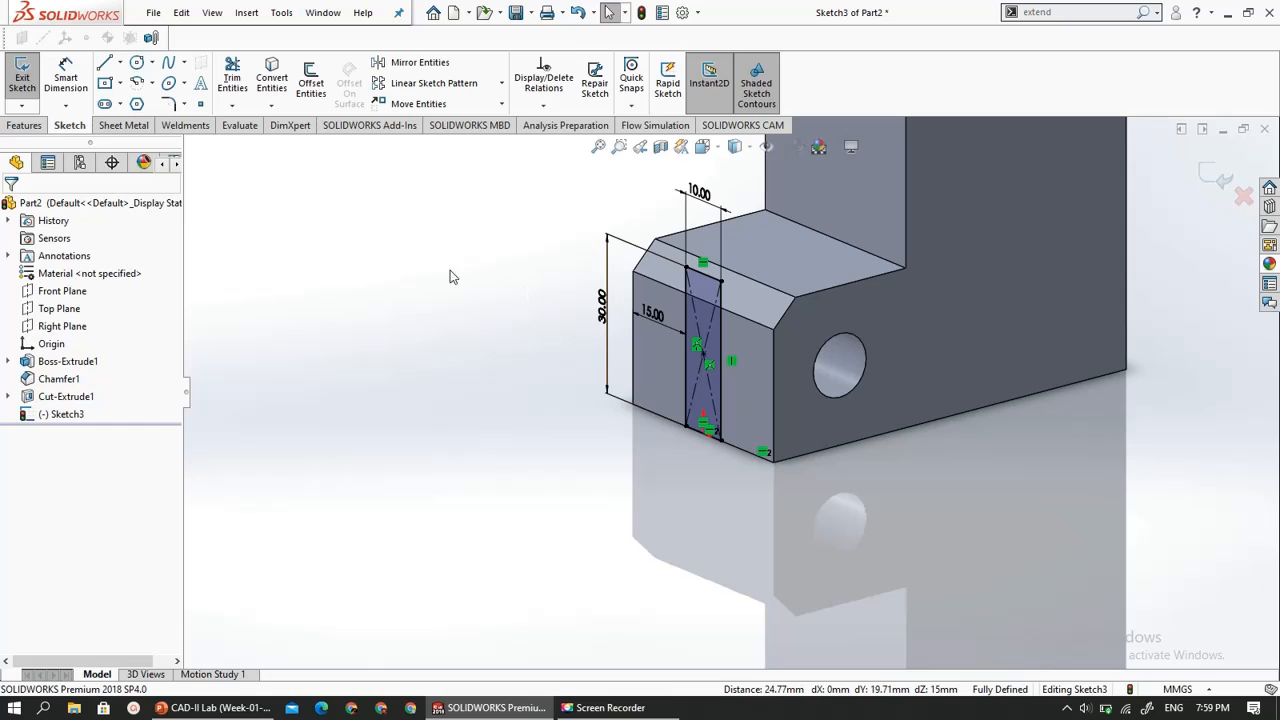
pyautogui.click(15, 87)
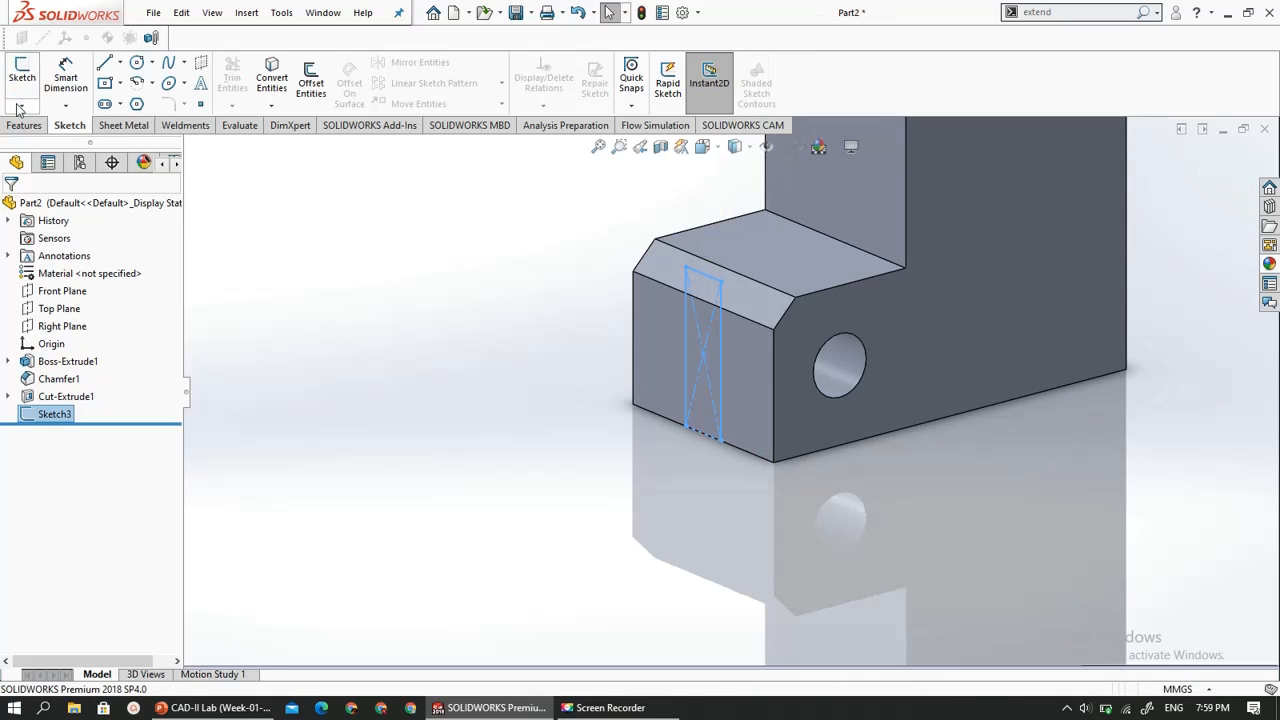
# - Cut-extrude the 10 mm wide slot rectangle on the front face with a Blind depth of 30 mm
pyautogui.click(24, 127)
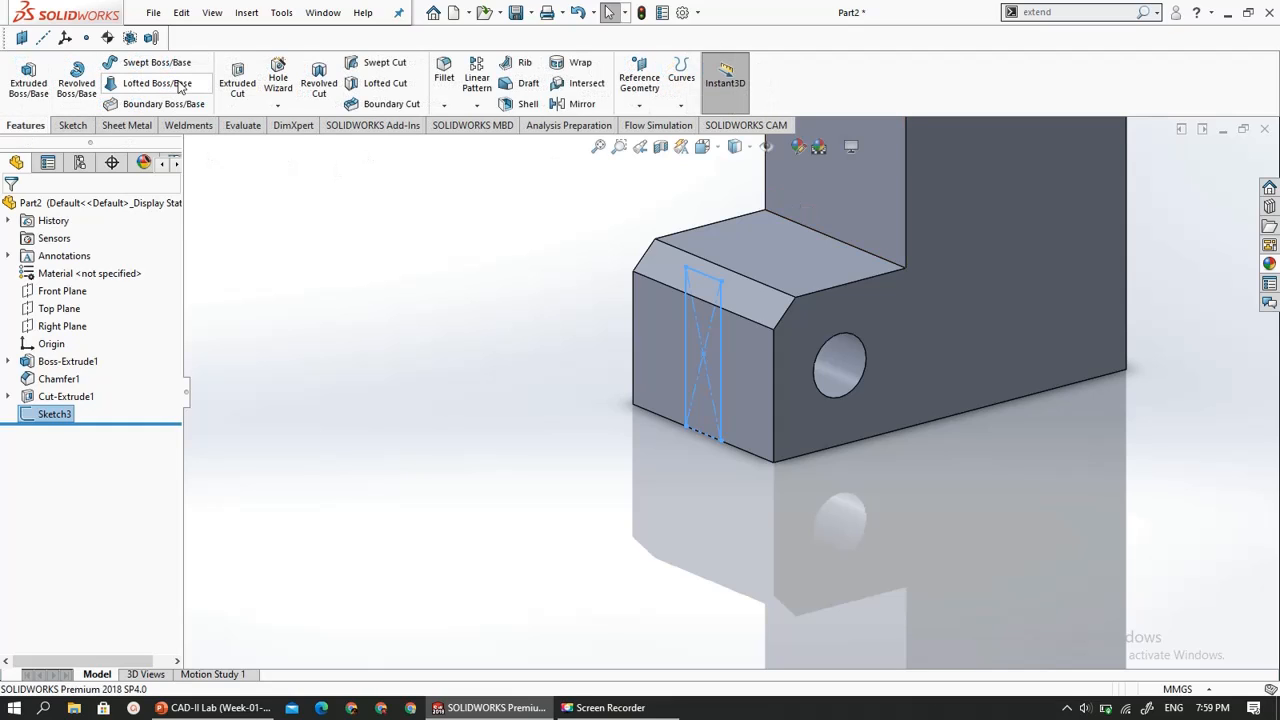
pyautogui.click(237, 80)
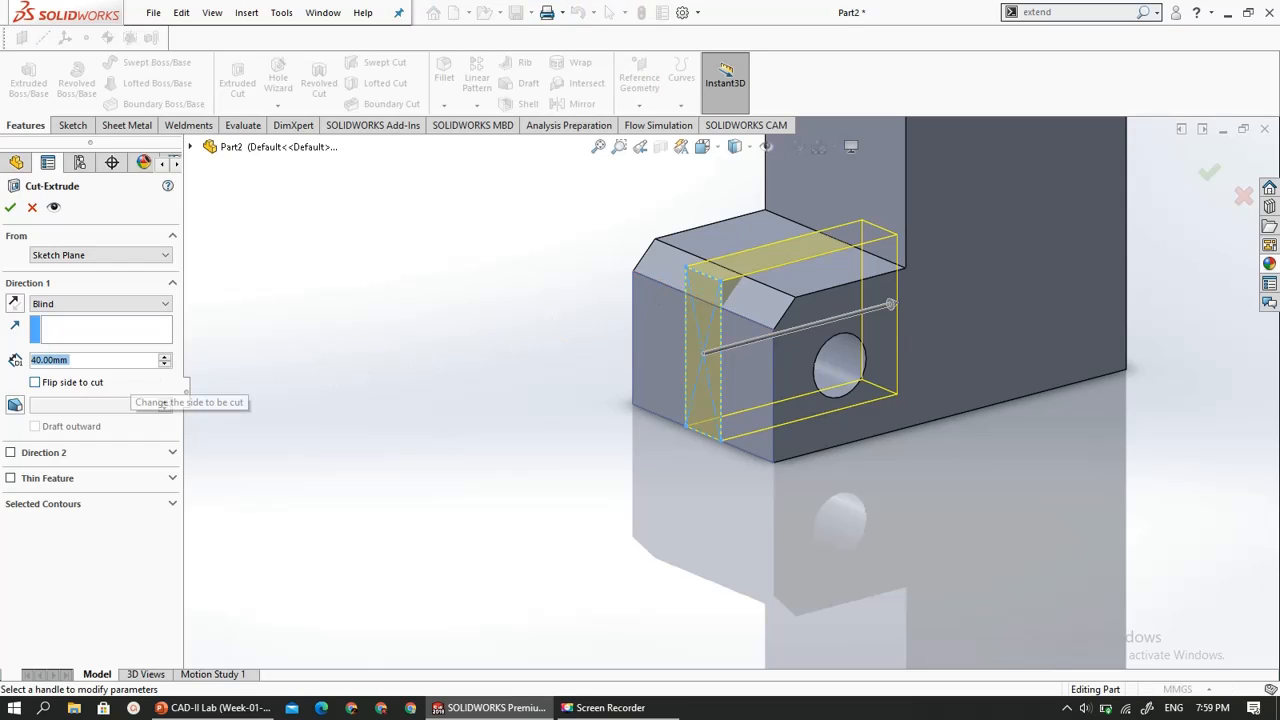
pyautogui.write('30')
pyautogui.press('Return')
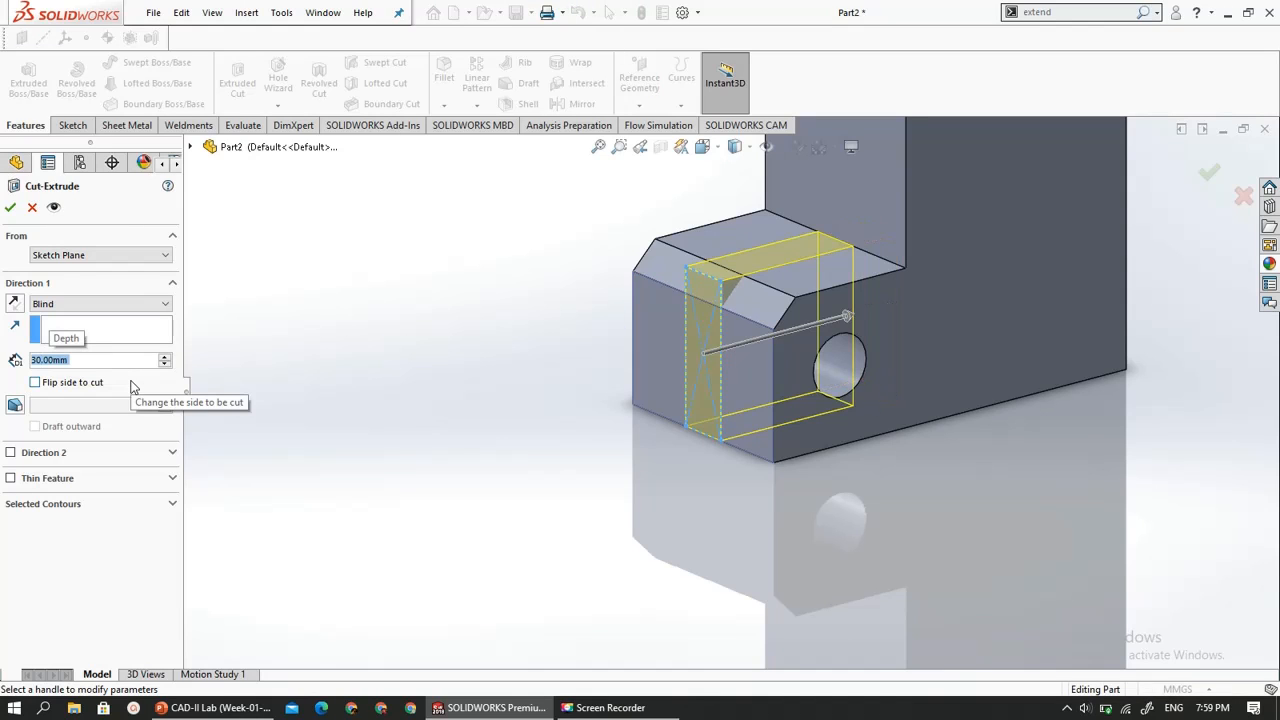
pyautogui.click(10, 207)
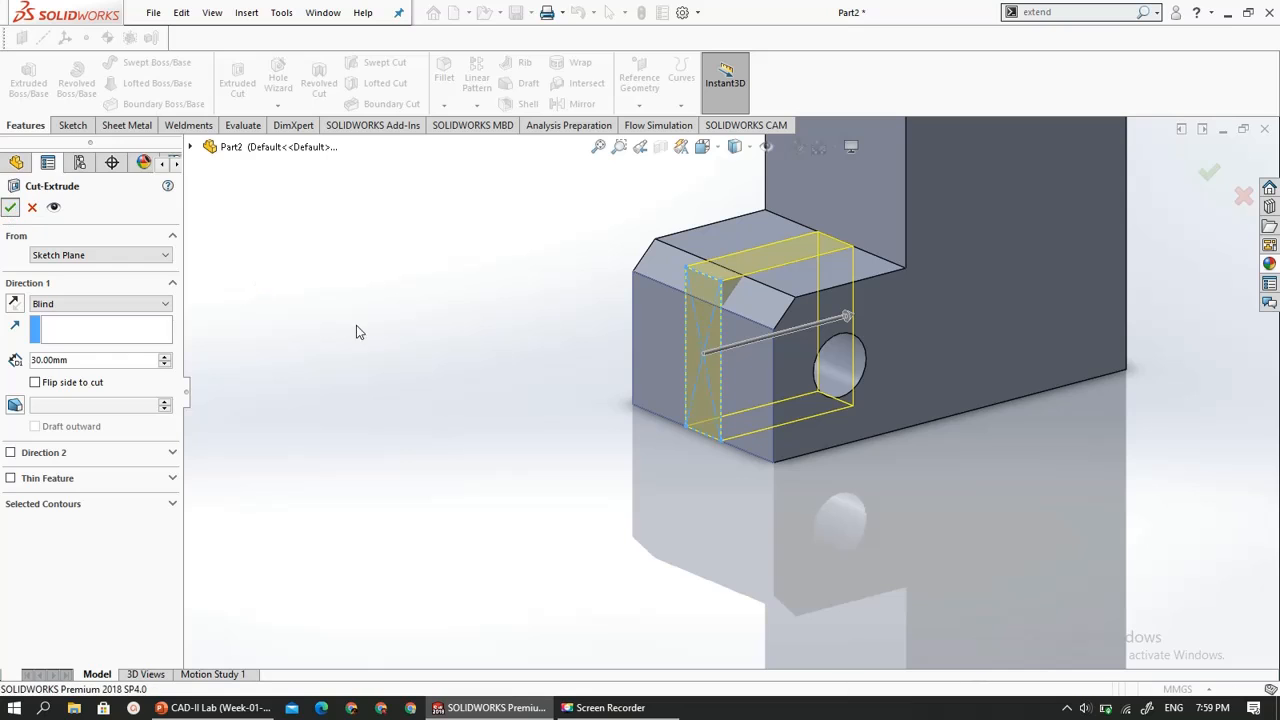
pyautogui.moveTo(410, 362); pyautogui.dragTo(449, 360, button='middle')
pyautogui.scroll(-1, 449, 360)
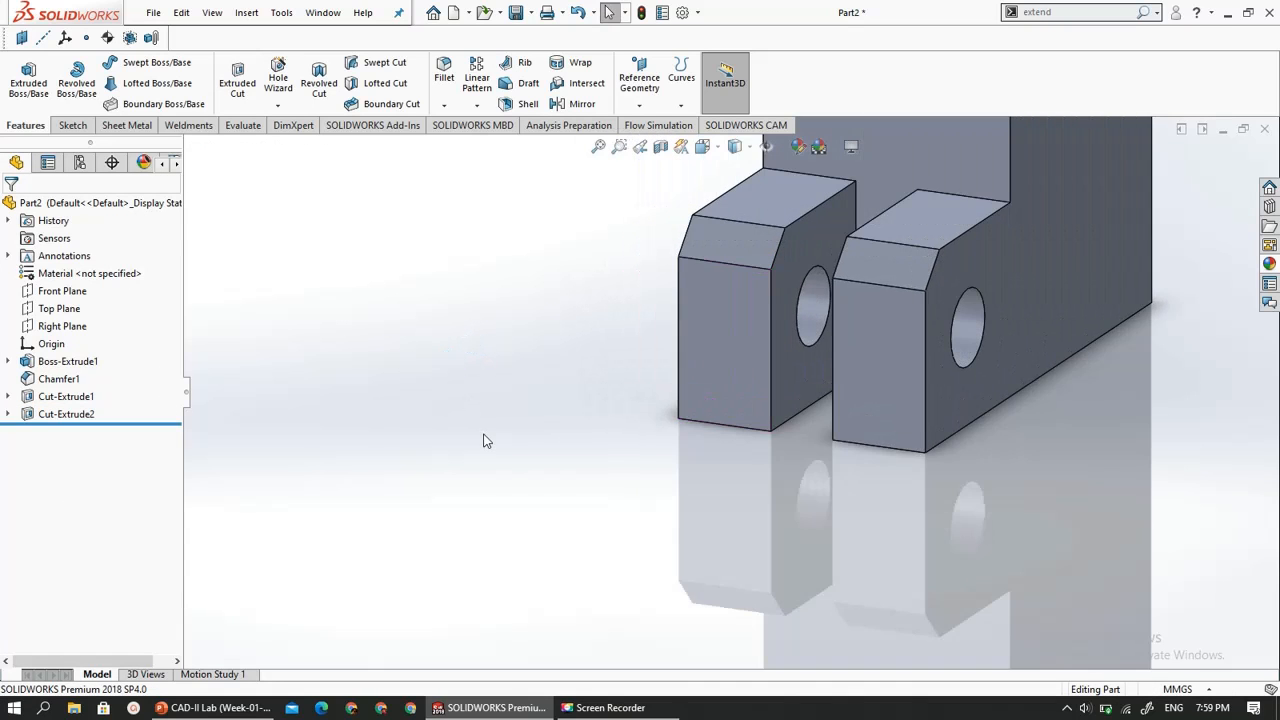
# - Start a sketch on the upper face of the tall block and view it face-on
pyautogui.scroll(5, 487, 441)
pyautogui.moveTo(837, 199); pyautogui.dragTo(757, 366, button='middle')
pyautogui.scroll(-2, 760, 400)
pyautogui.click(719, 348)
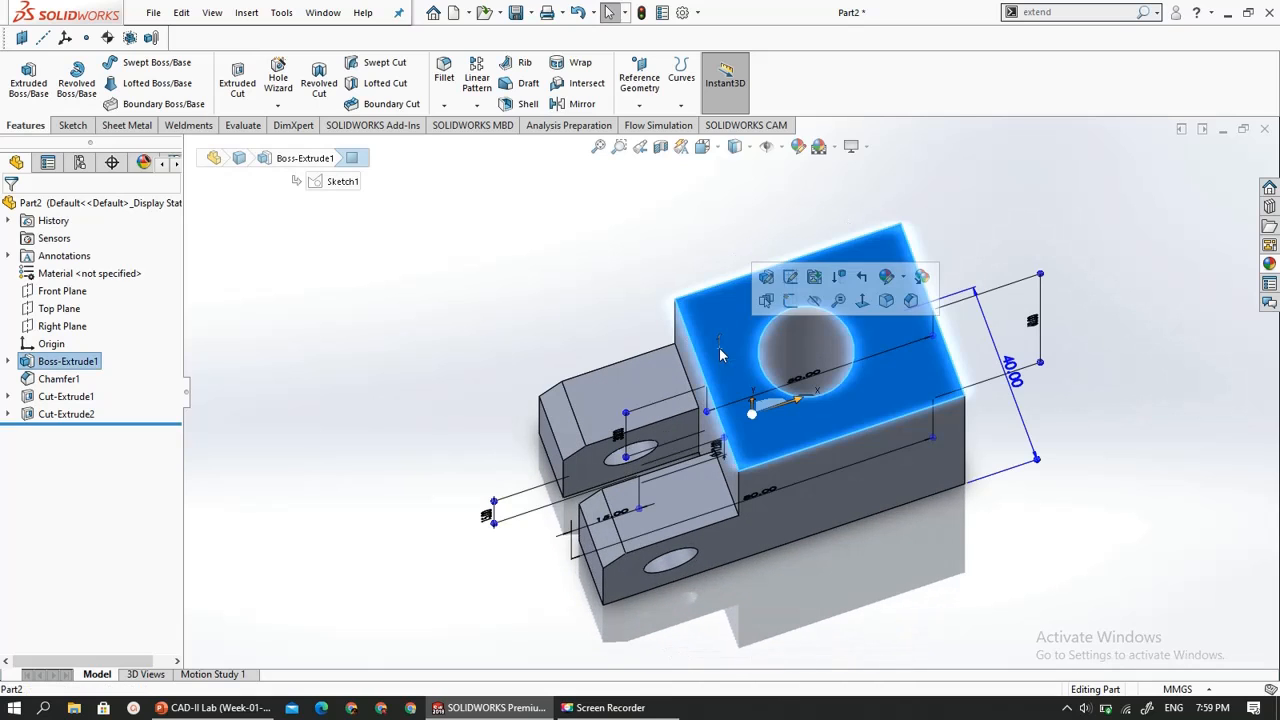
pyautogui.click(58, 127)
pyautogui.click(22, 76)
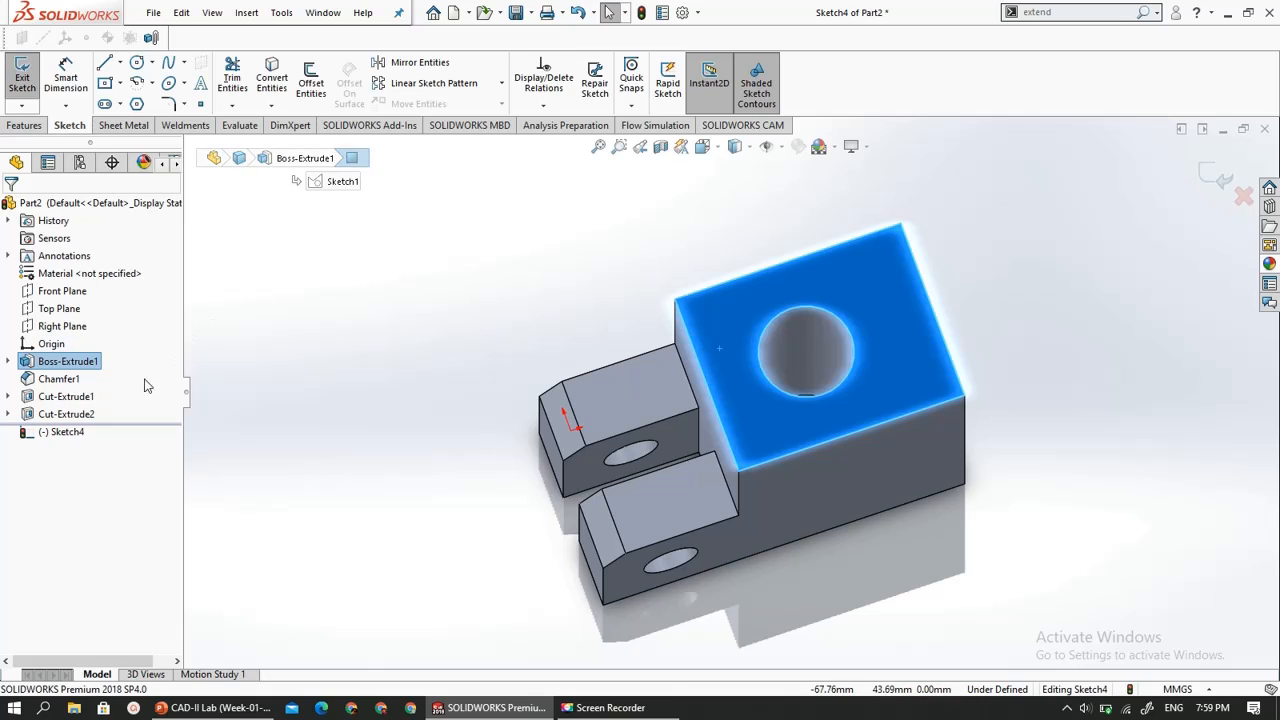
pyautogui.click(65, 432)
pyautogui.click(102, 412)
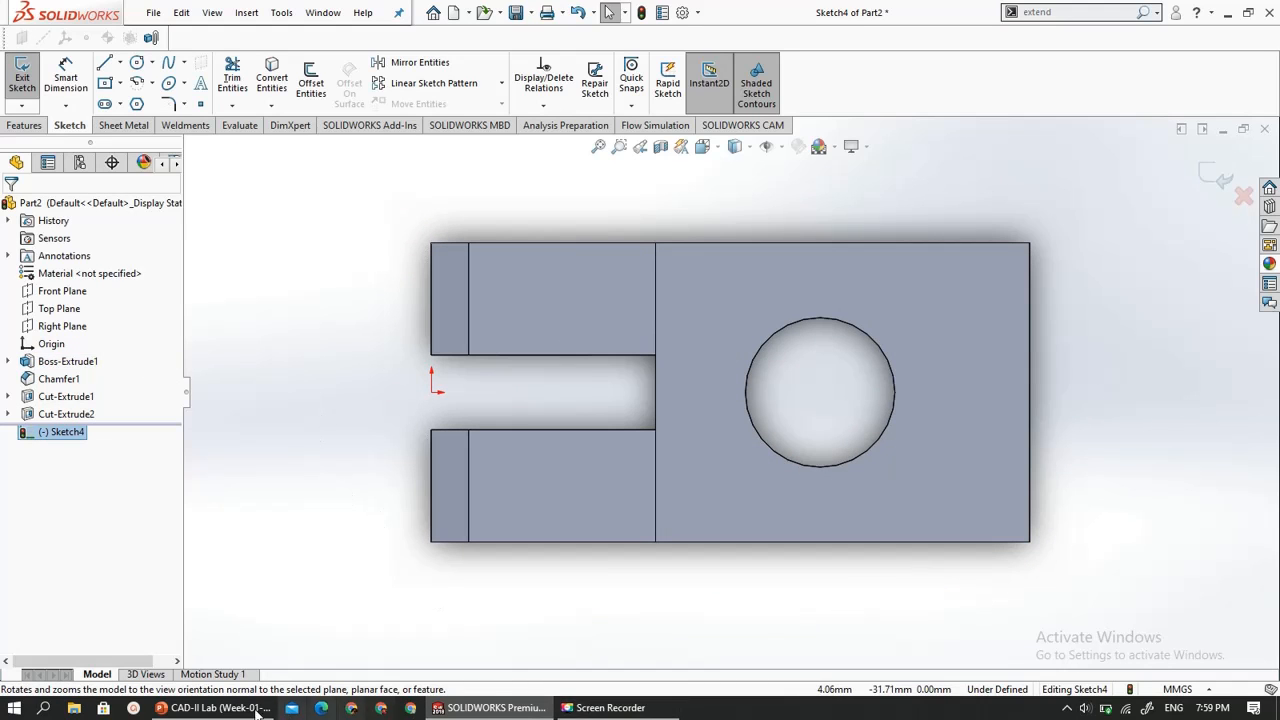
# - Check the semicircular groove on the slide 14 drawing, and sketch a circle about 9.16 mm in diameter centred on the midpoint of the step edge
pyautogui.click(220, 708)
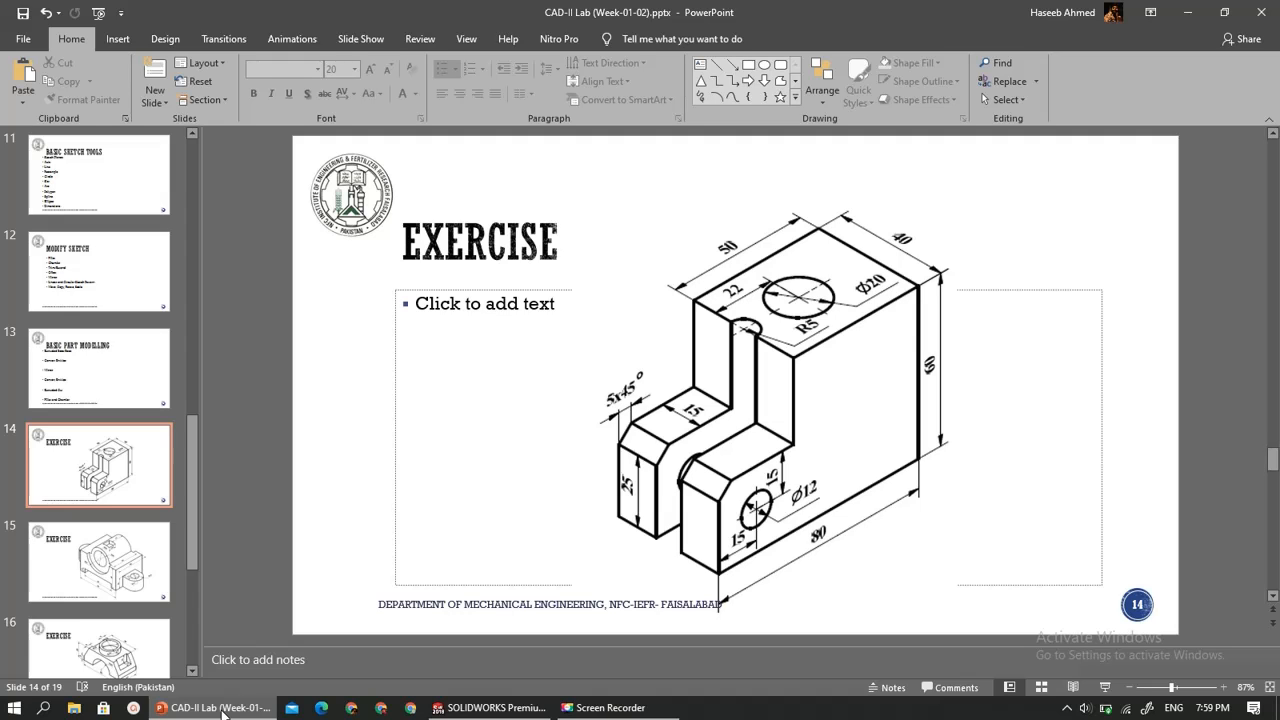
pyautogui.click(220, 708)
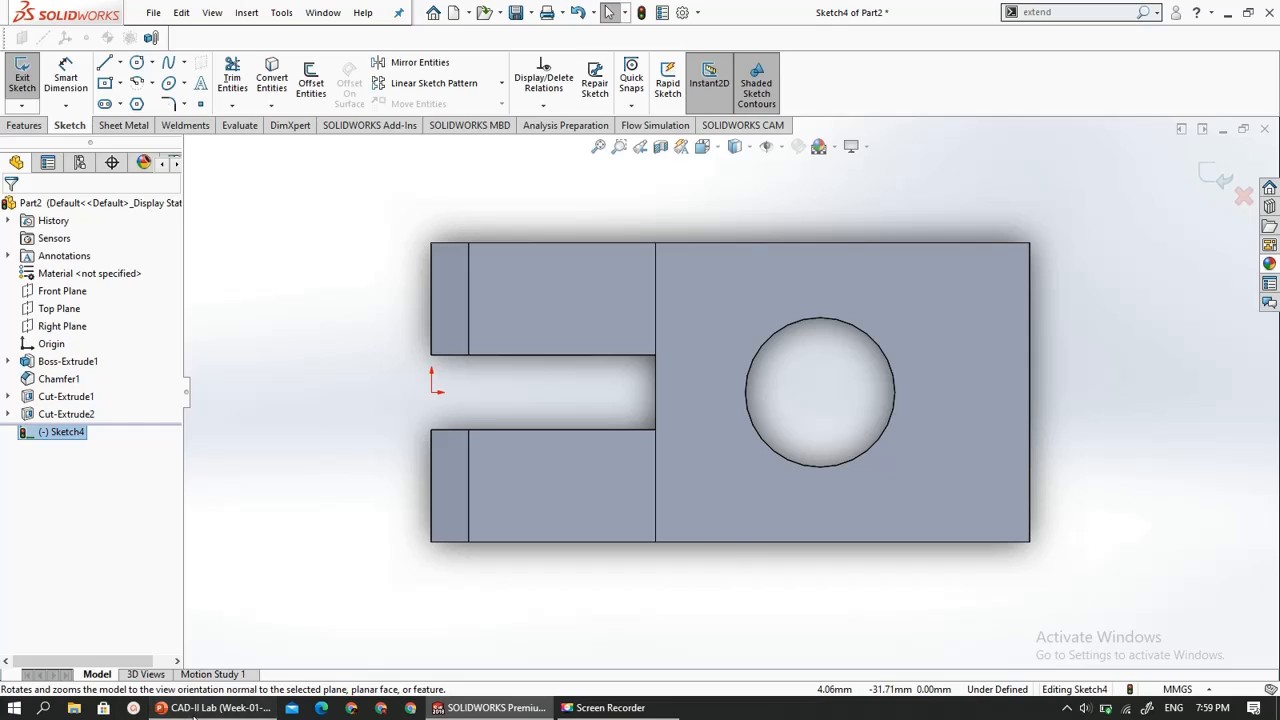
pyautogui.click(218, 709)
pyautogui.click(195, 713)
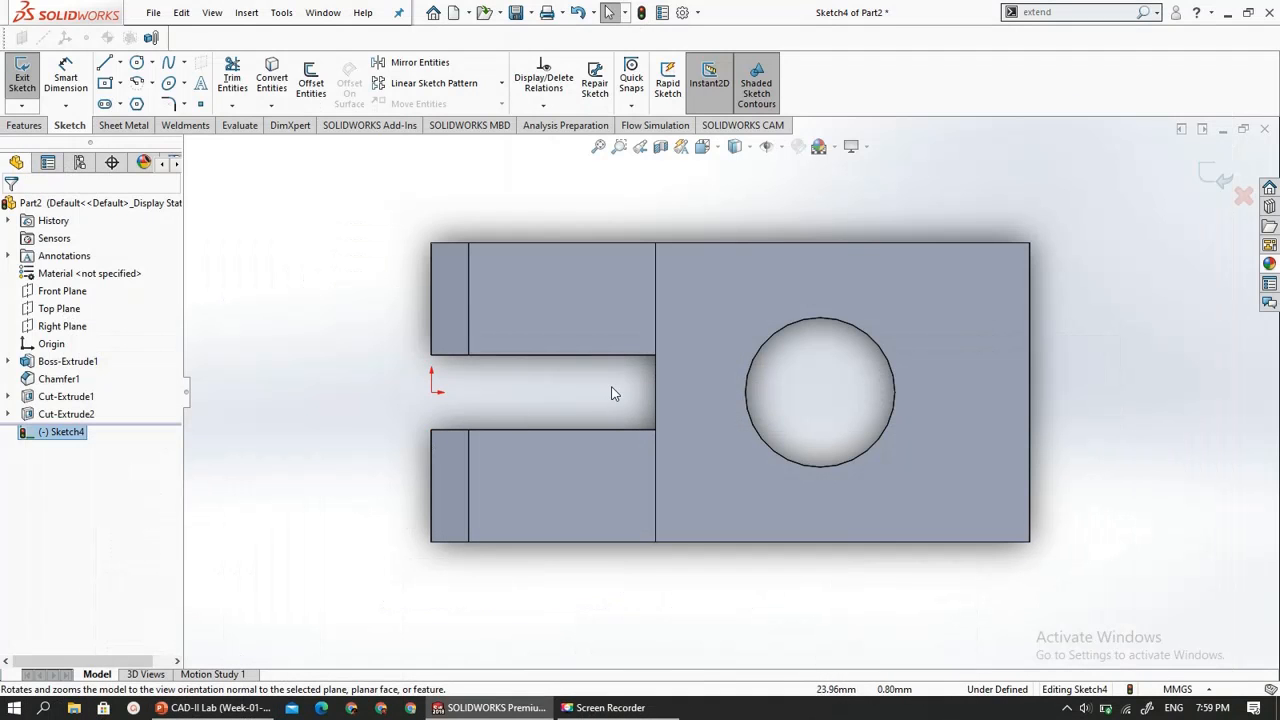
pyautogui.click(709, 309)
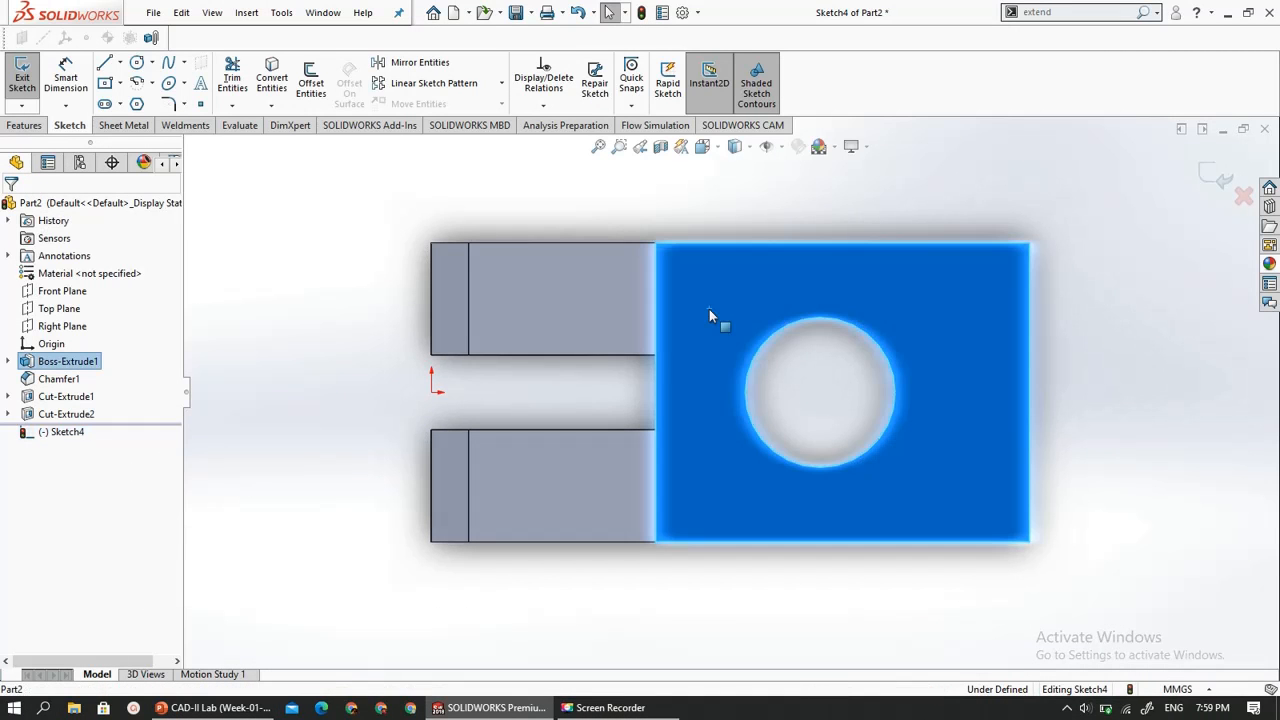
pyautogui.click(329, 212)
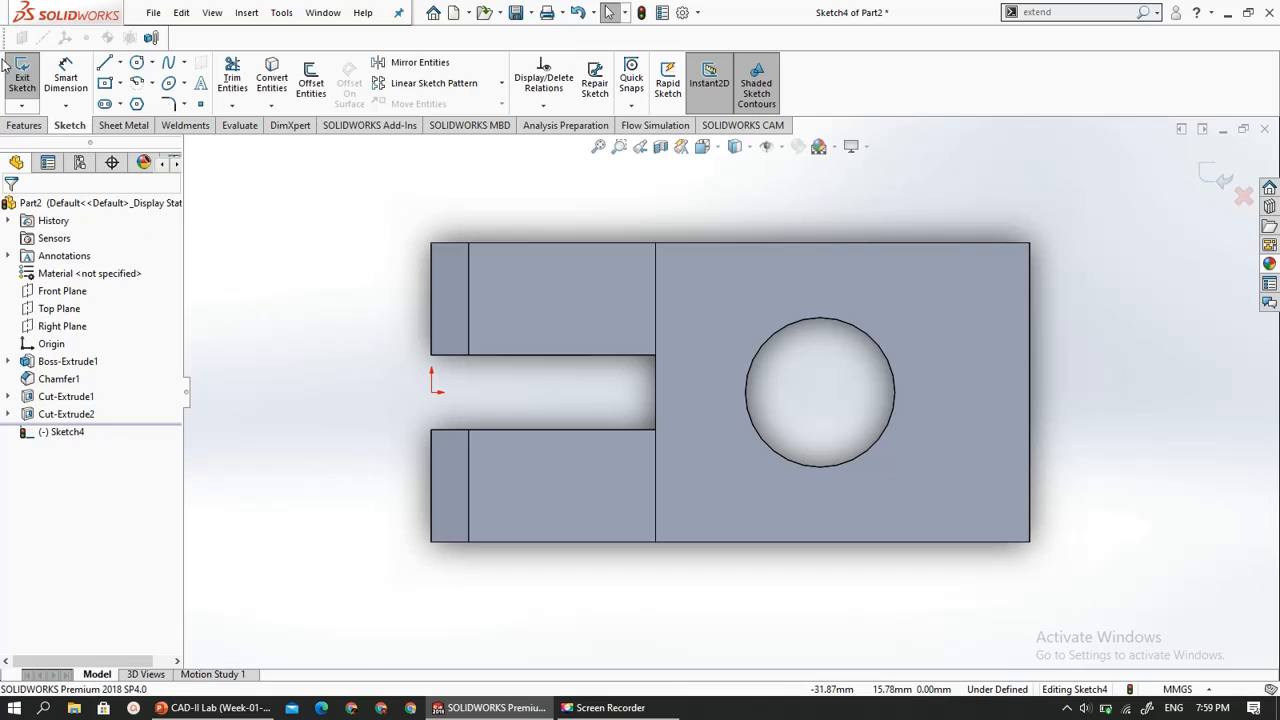
pyautogui.click(137, 64)
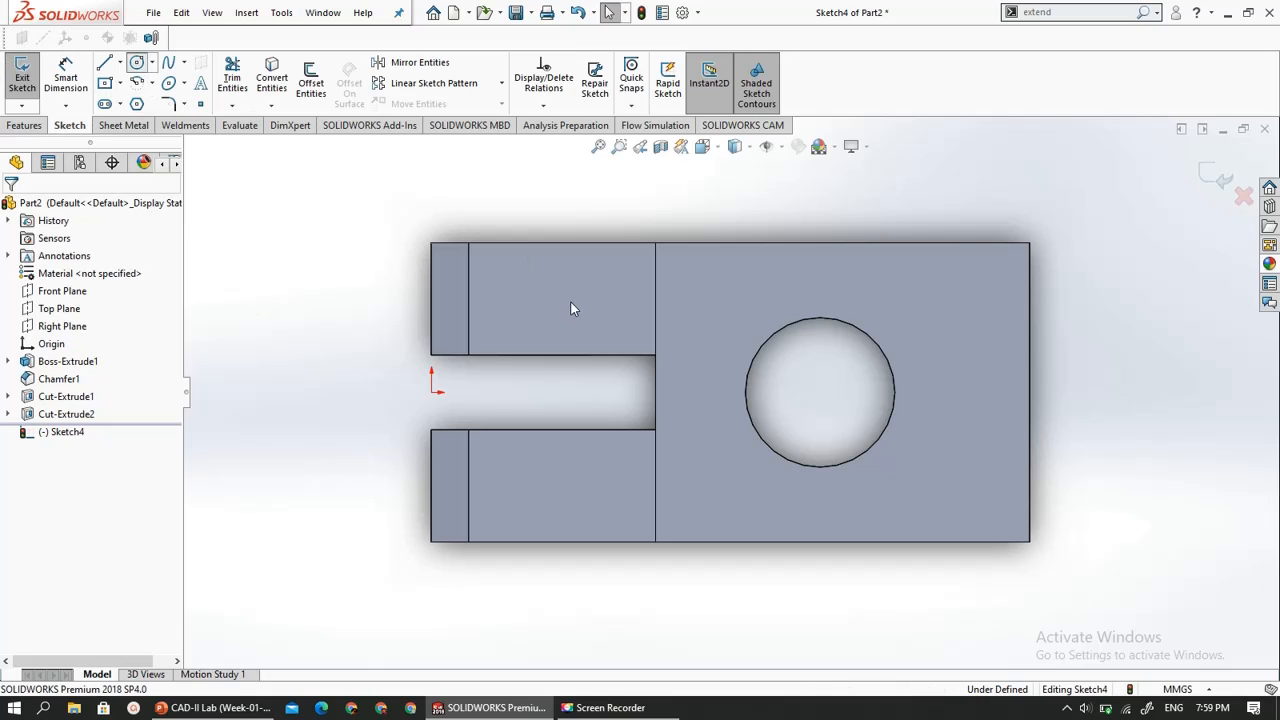
pyautogui.click(655, 392)
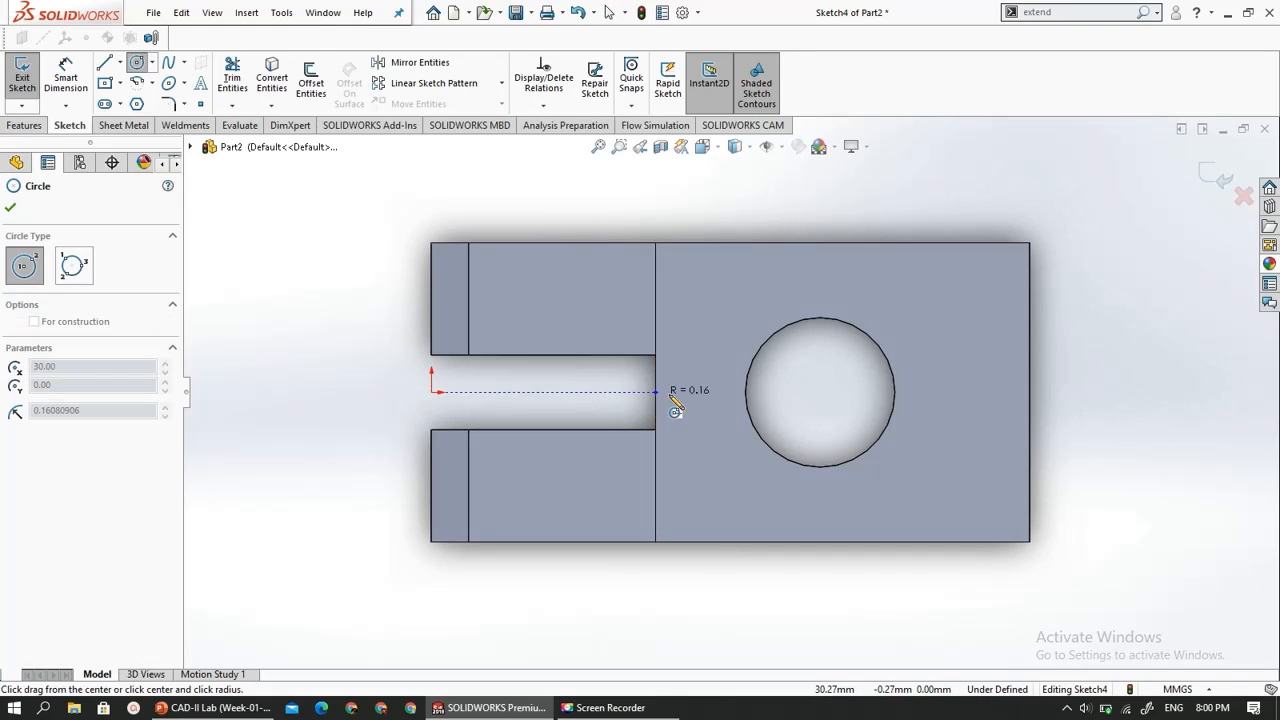
pyautogui.click(693, 420)
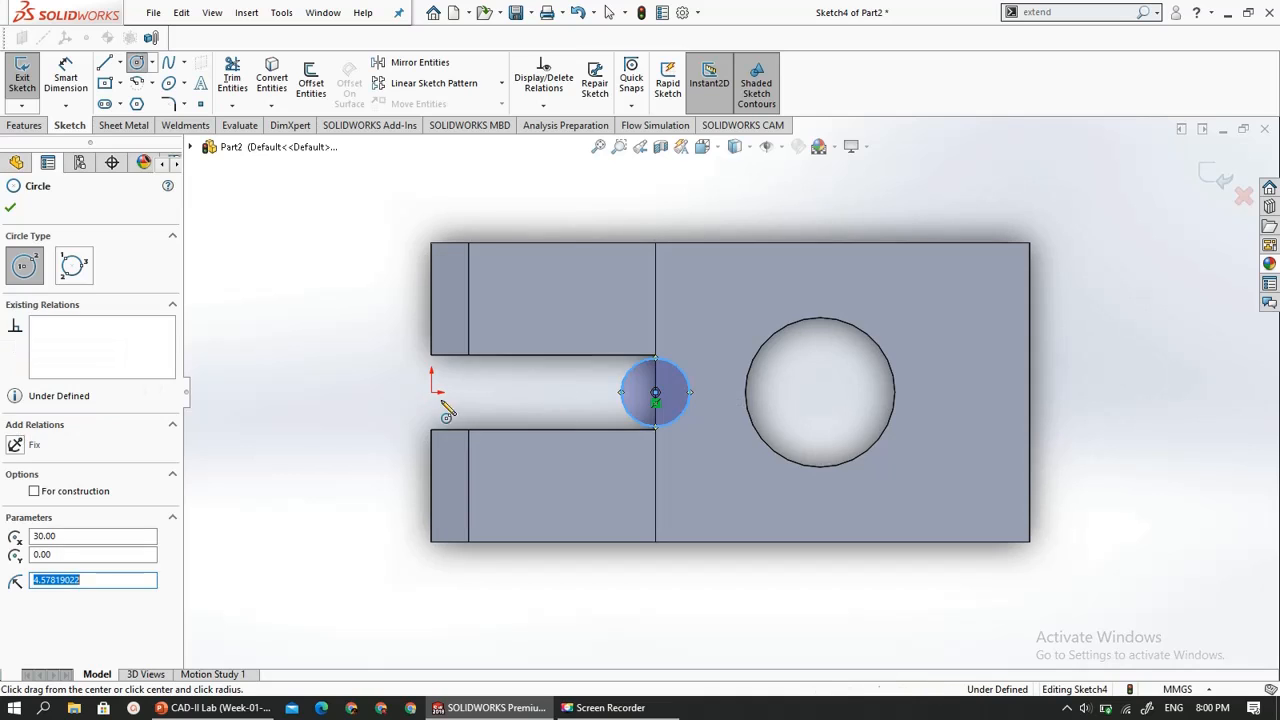
pyautogui.press('Escape')
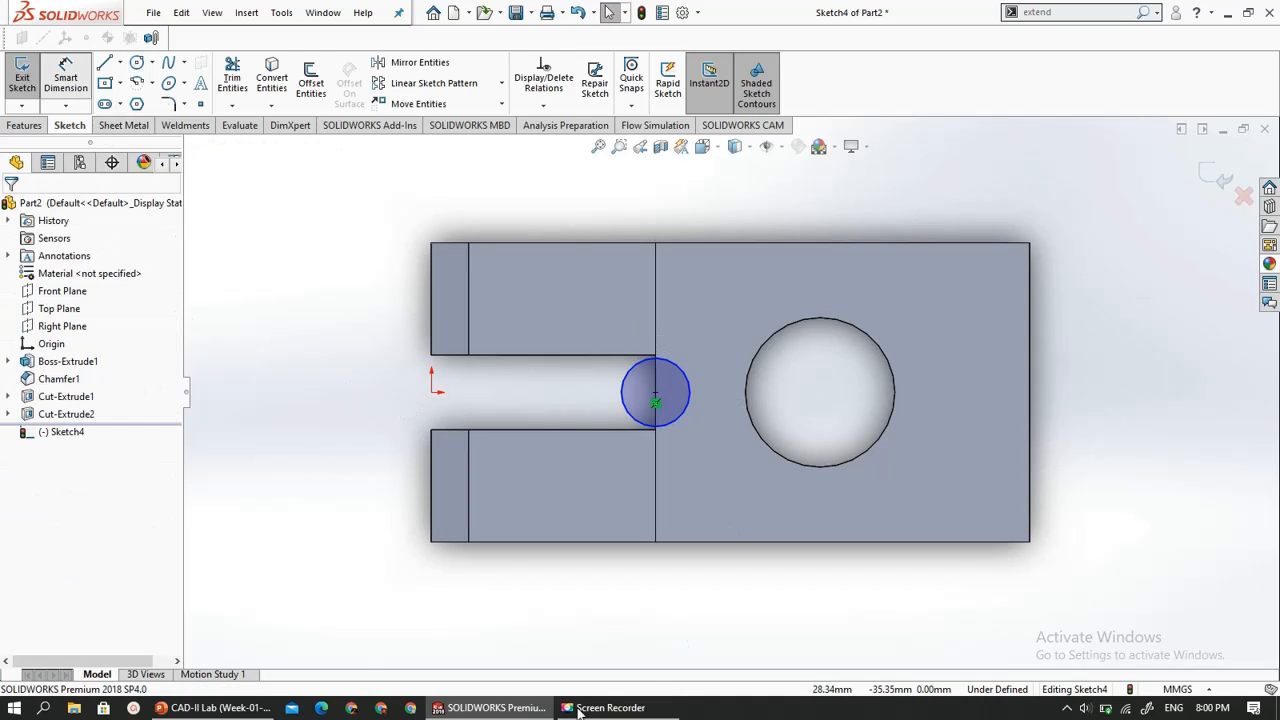
# - Check the groove radius on the slide 14 drawing in PowerPoint, and dimension the sketched circle's diameter
pyautogui.click(213, 707)
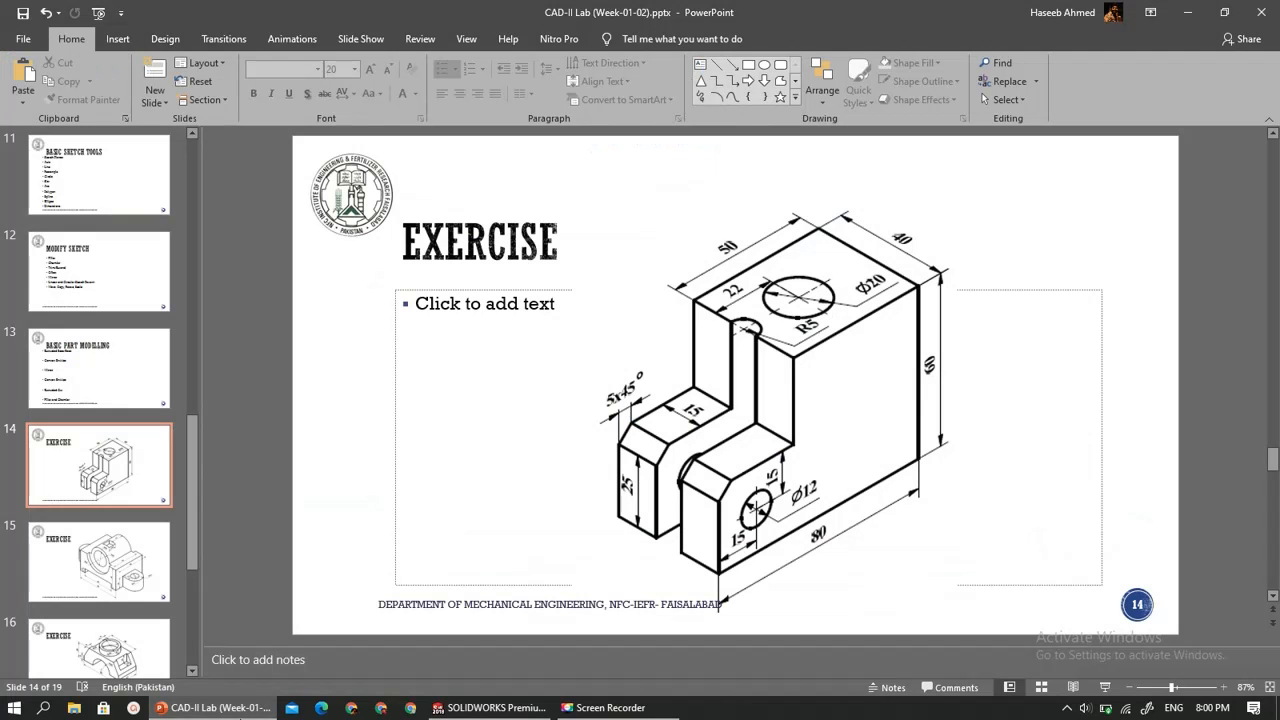
pyautogui.click(240, 712)
pyautogui.click(240, 712)
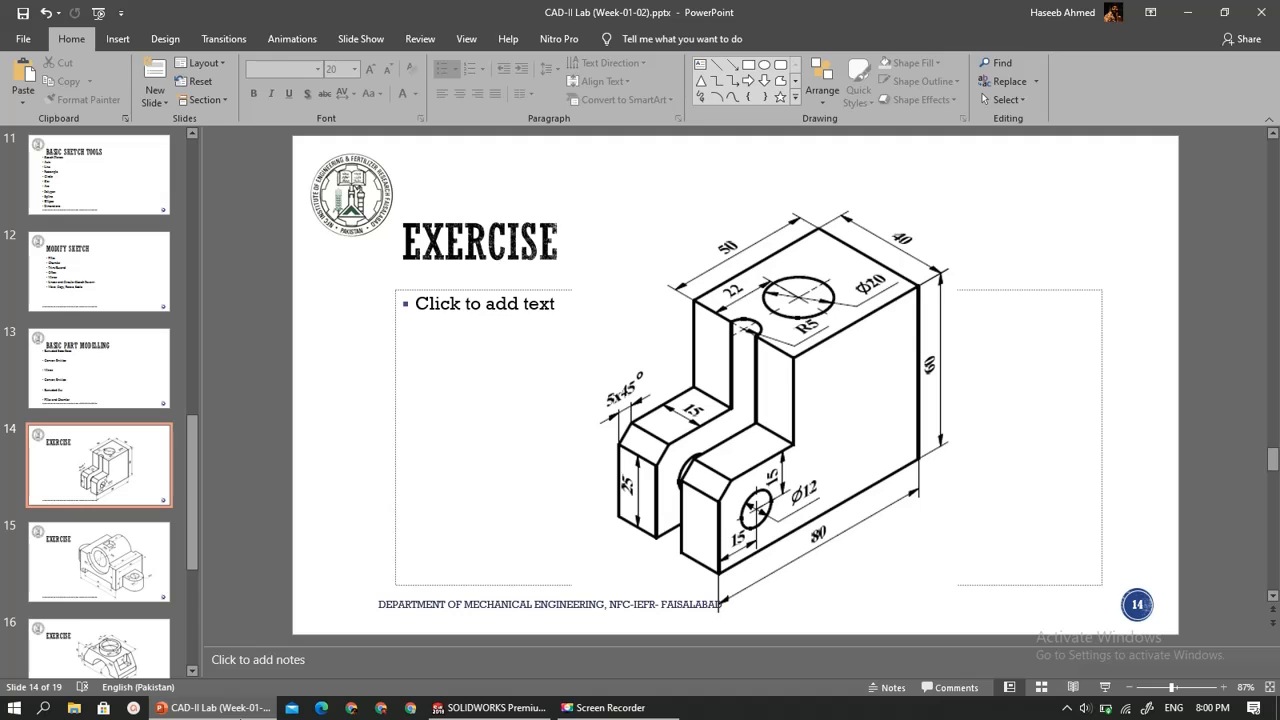
pyautogui.click(240, 712)
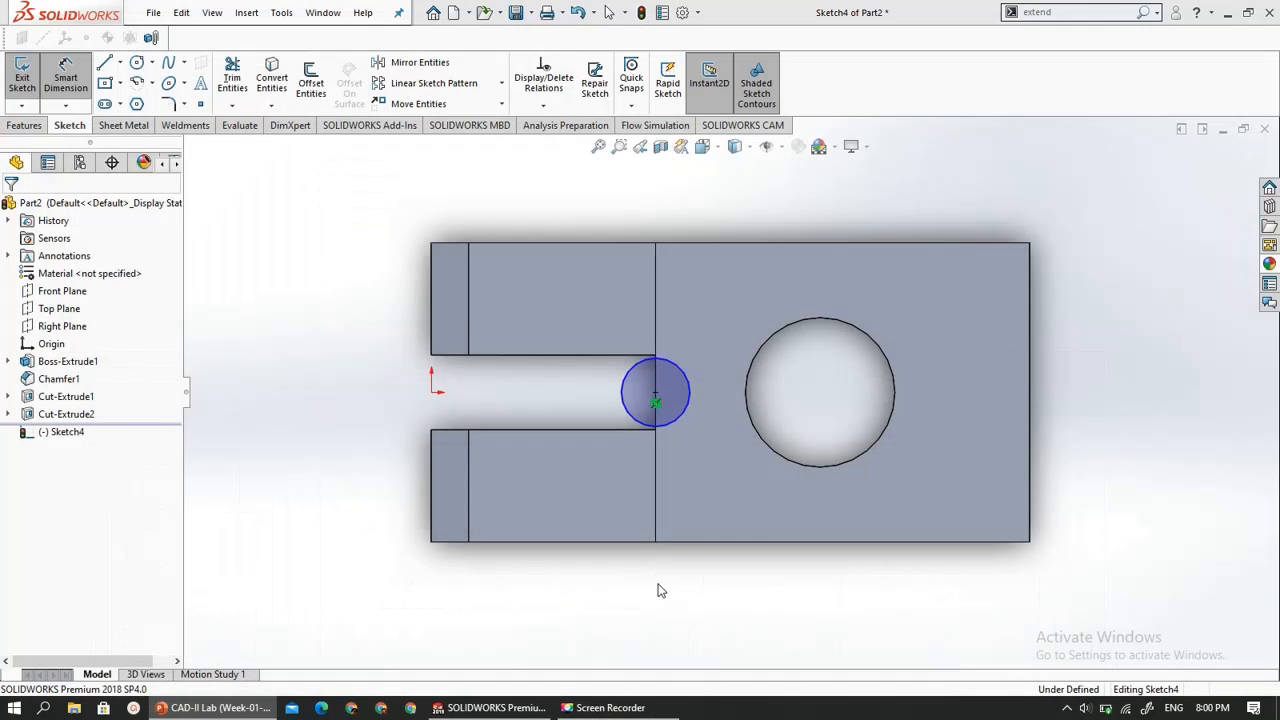
pyautogui.click(702, 380)
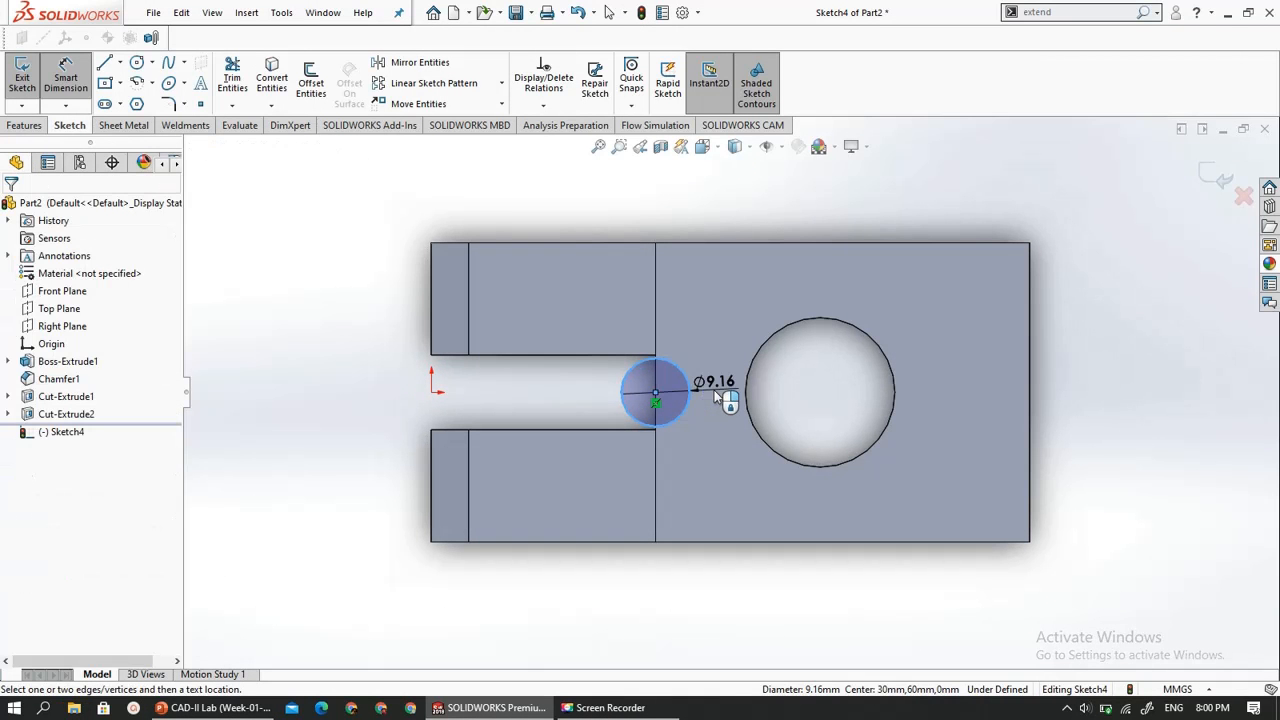
pyautogui.click(714, 390)
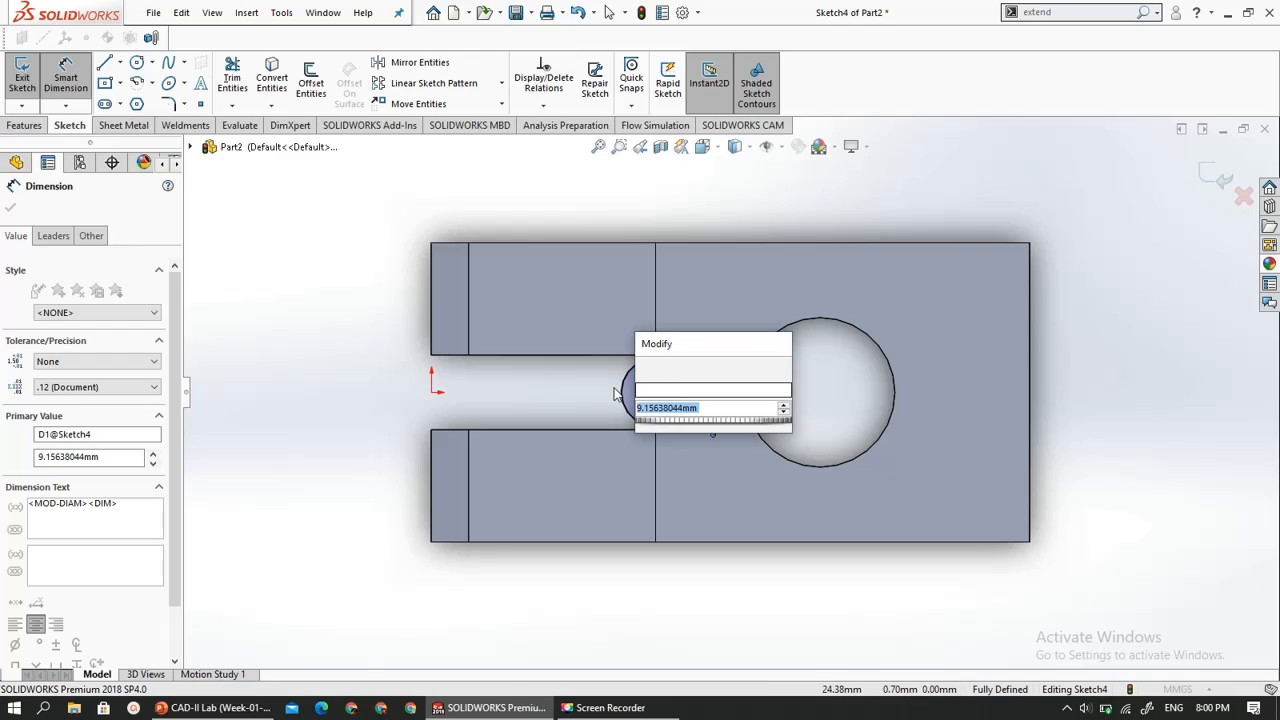
# - Name the circle's dimension R and set its value to 5 mm
pyautogui.click(653, 390)
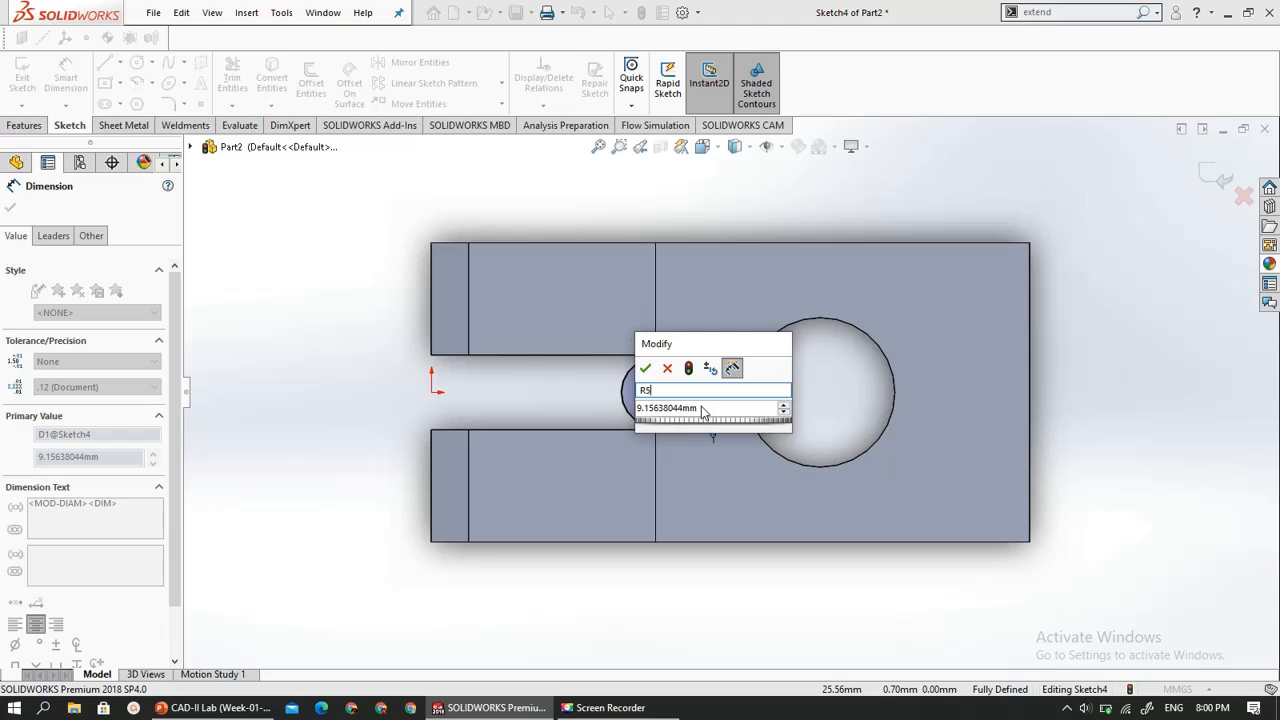
pyautogui.write('R5')
pyautogui.press('BackSpace')
pyautogui.click(702, 407)
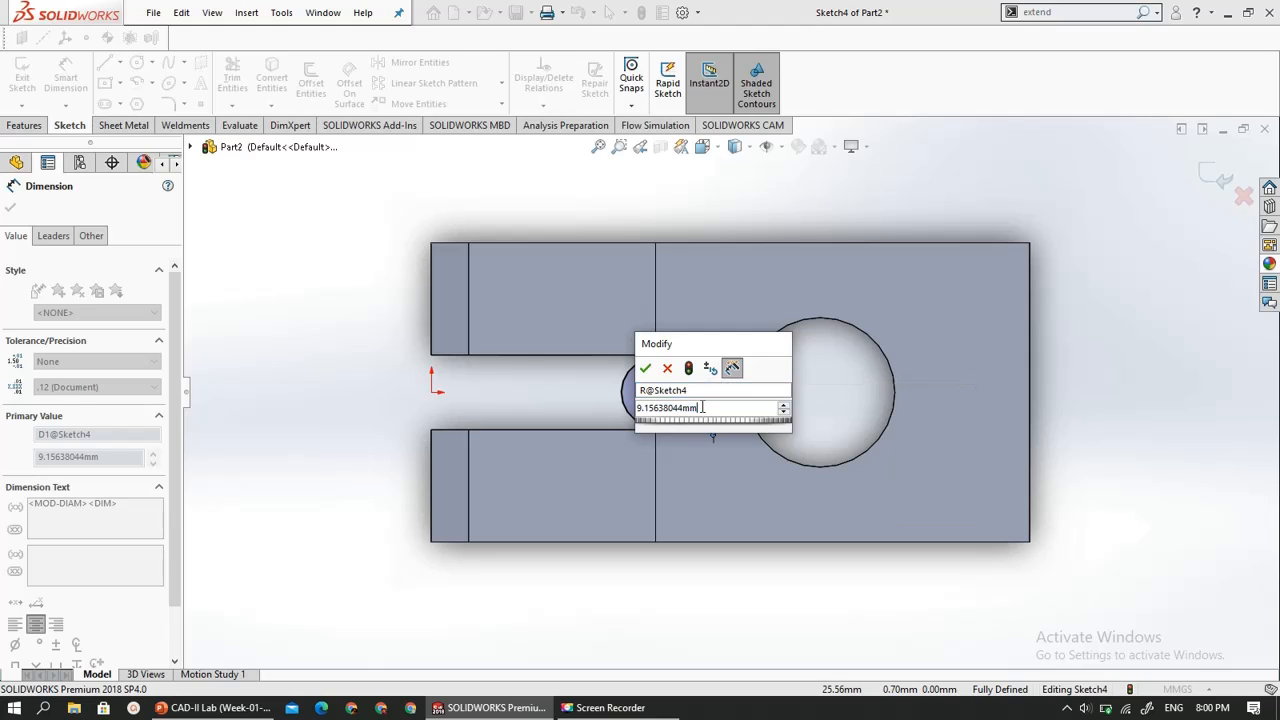
pyautogui.moveTo(644, 408); pyautogui.dragTo(589, 415)
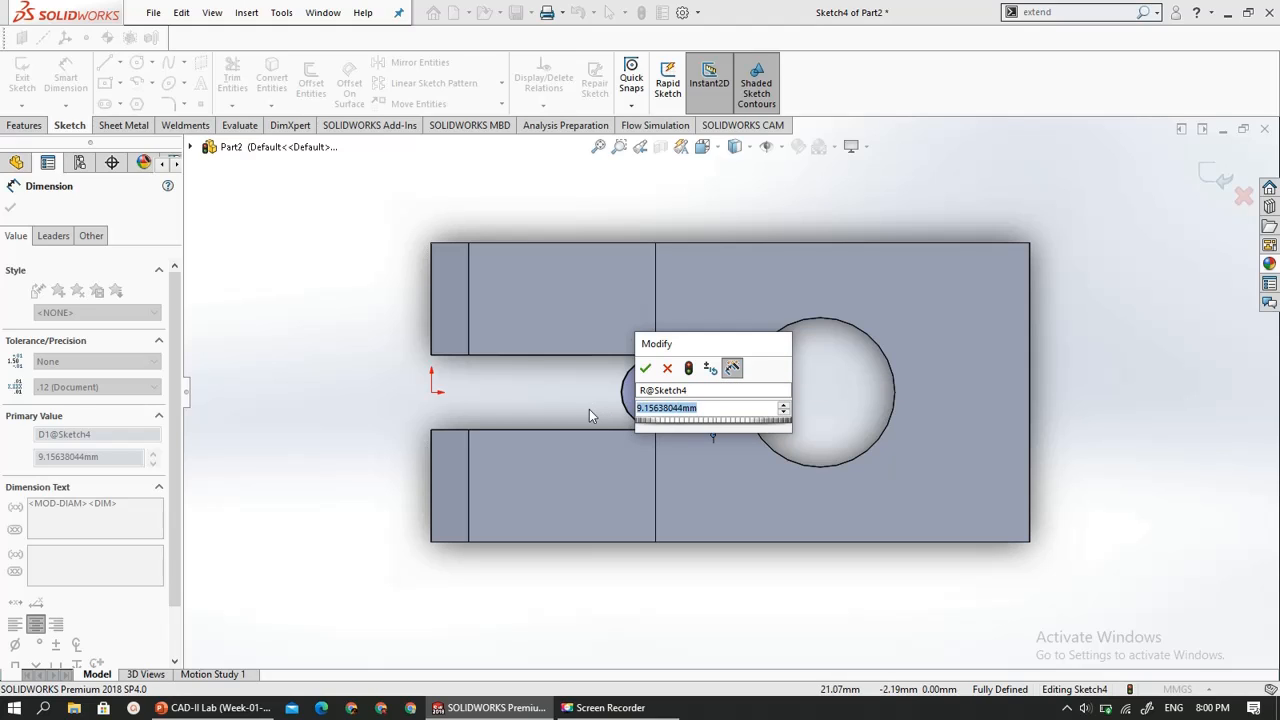
pyautogui.write('5')
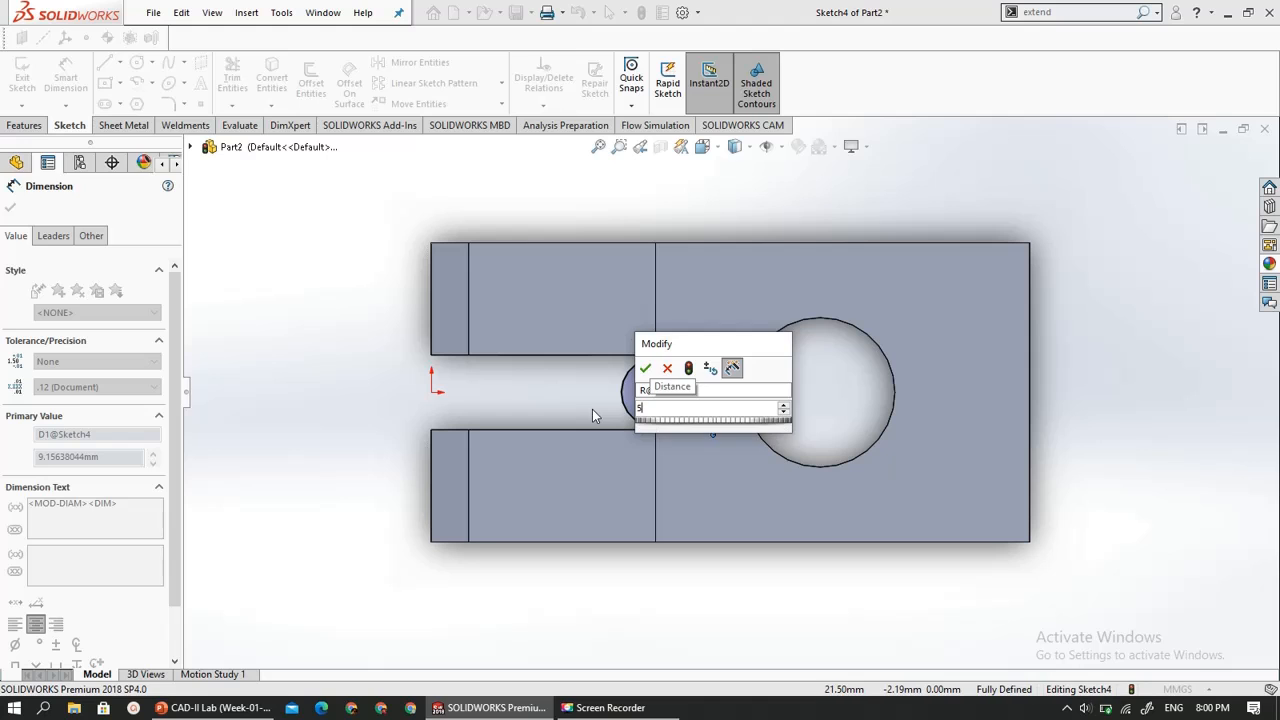
pyautogui.press('Return')
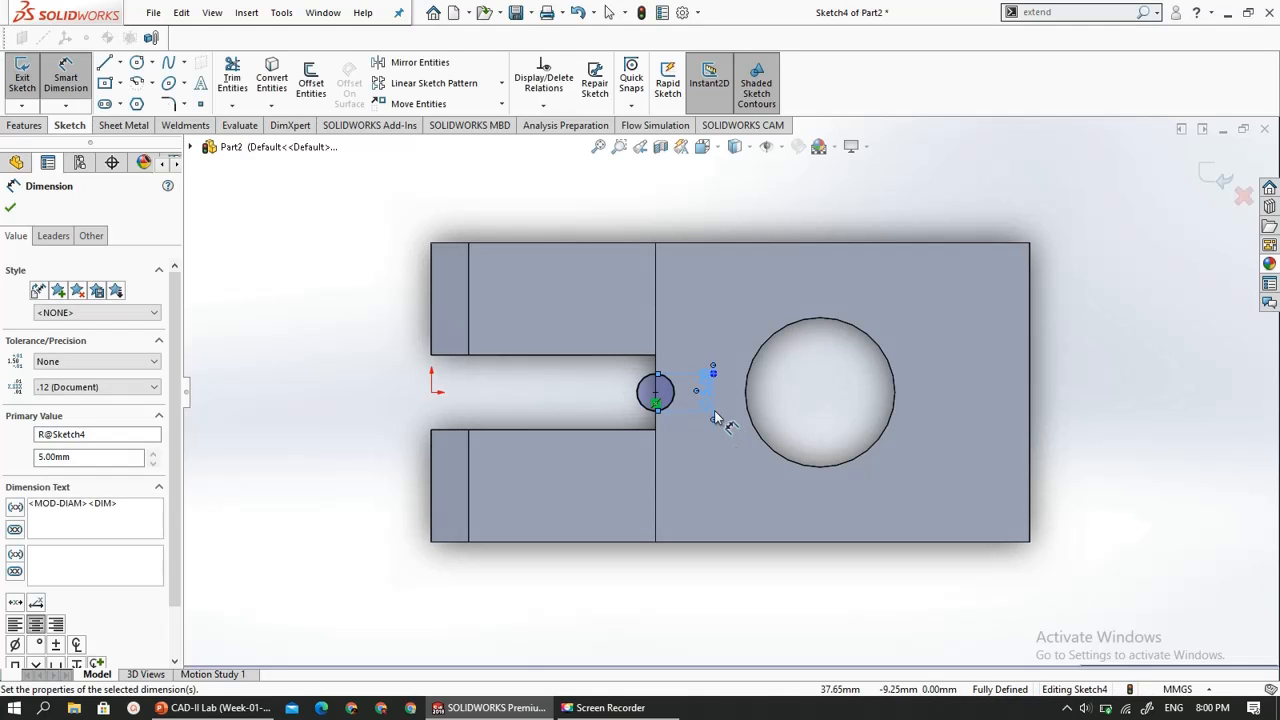
# - Set the diameter of the circle on the step edge to 10 mm
pyautogui.scroll(-5, 715, 418)
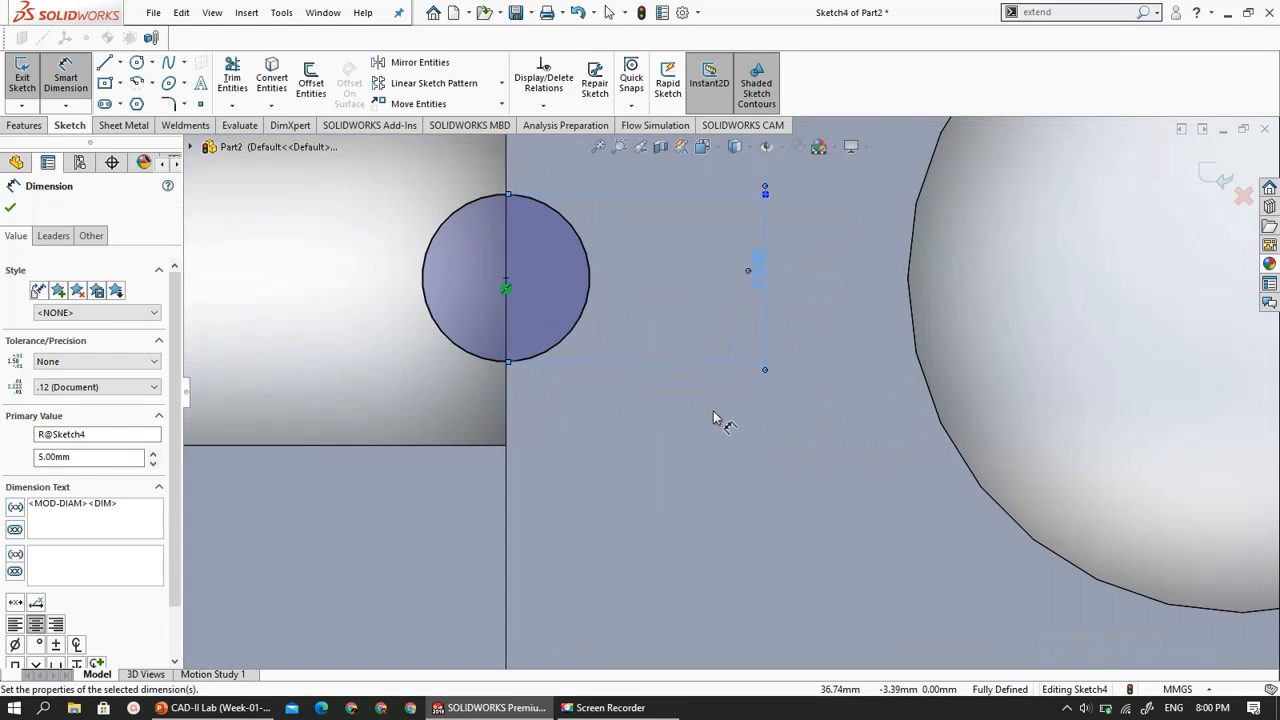
pyautogui.scroll(5, 713, 413)
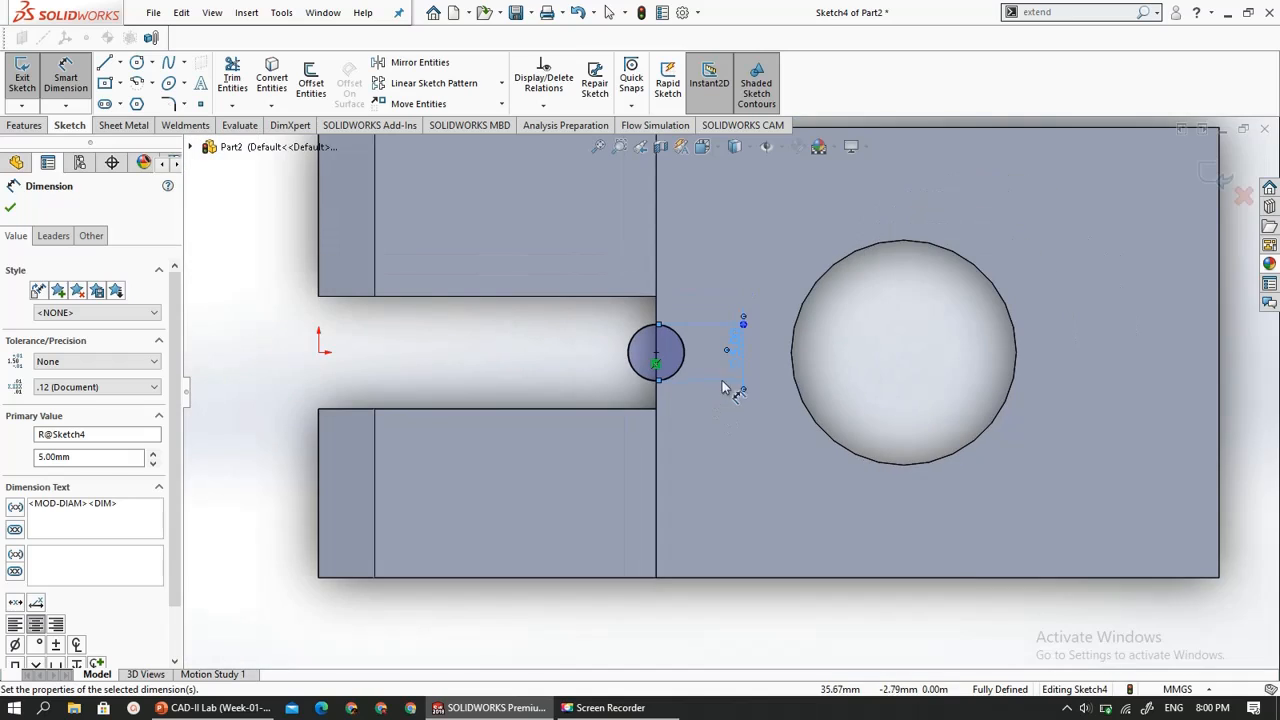
pyautogui.scroll(-2, 722, 359)
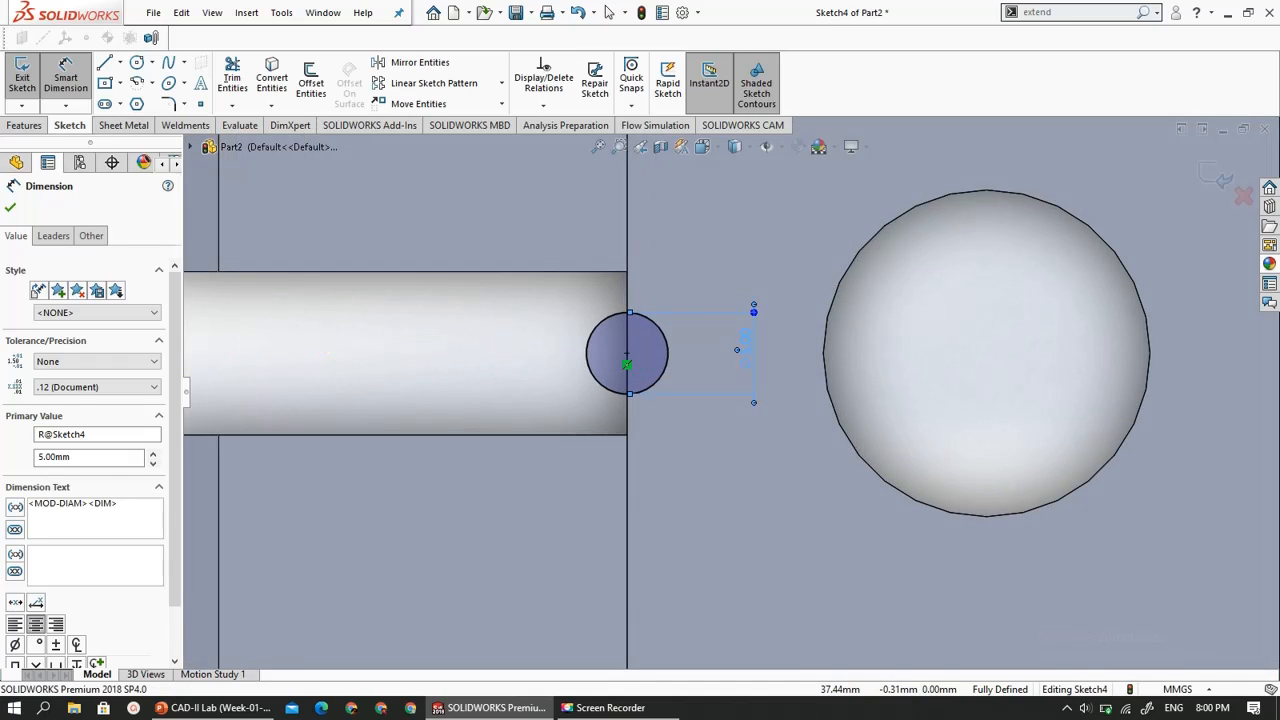
pyautogui.doubleClick(748, 358)
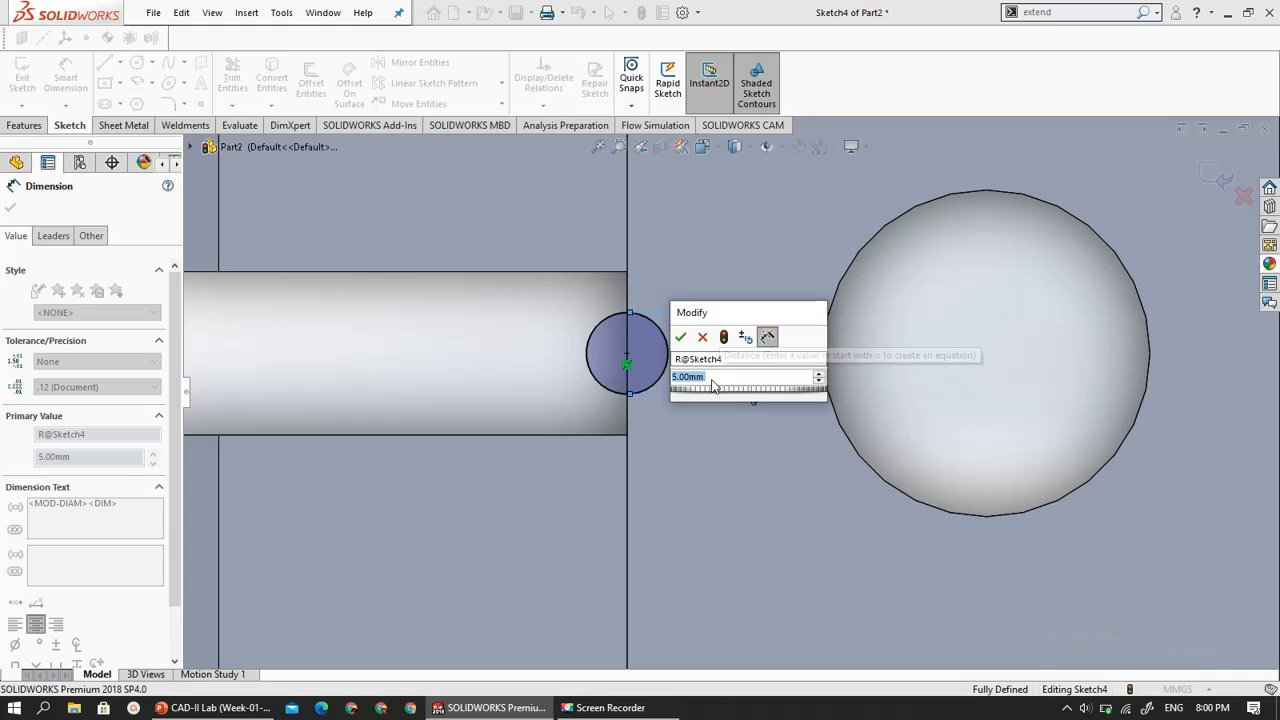
pyautogui.write('10')
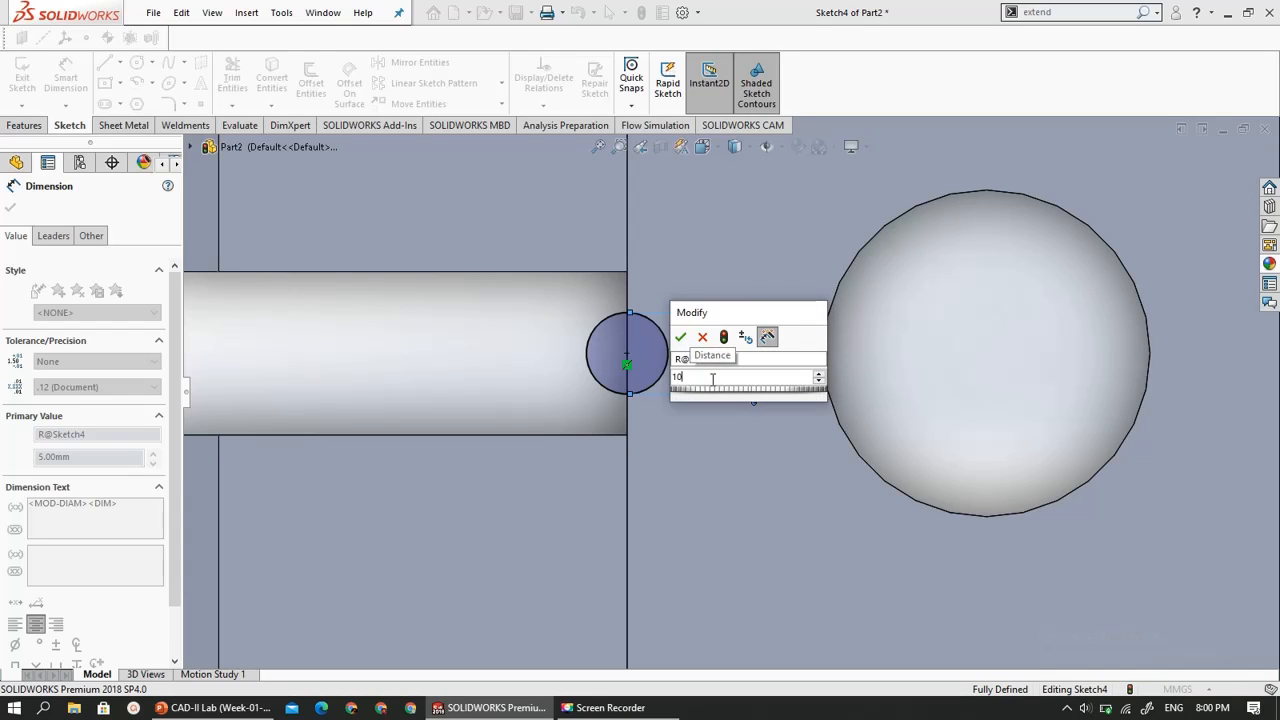
pyautogui.press('Return')
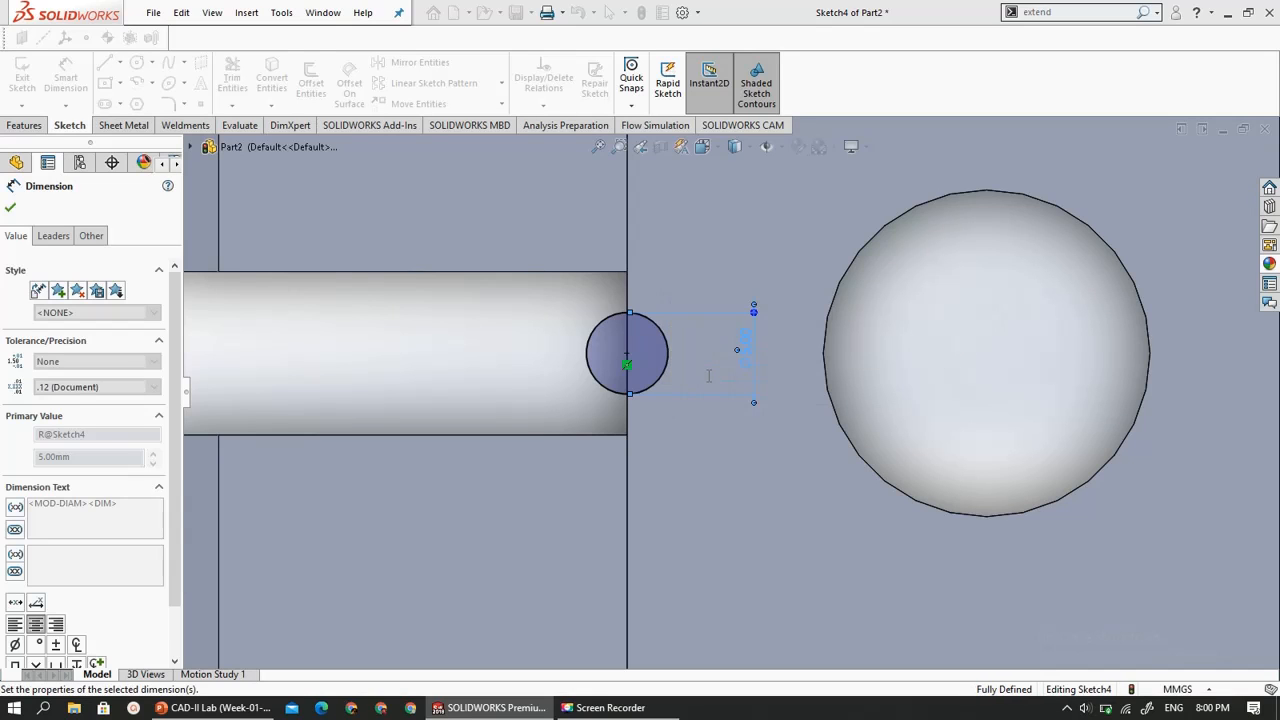
pyautogui.scroll(2, 696, 416)
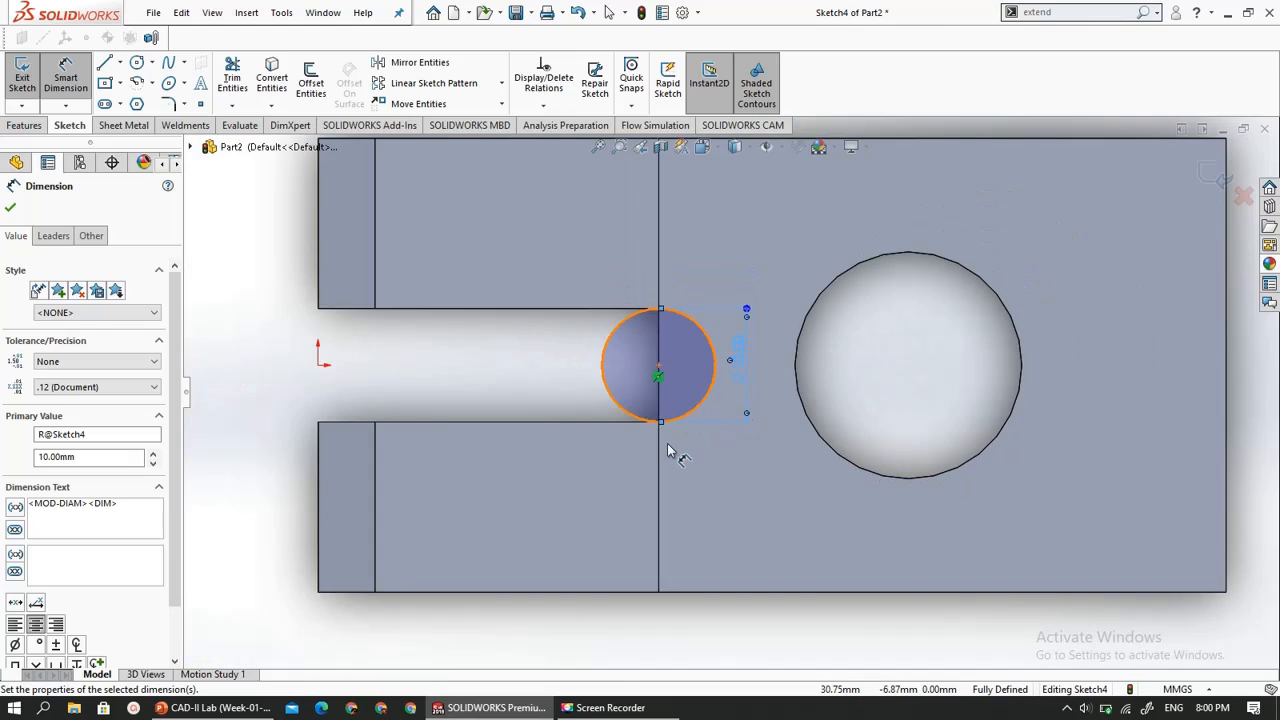
pyautogui.moveTo(668, 451); pyautogui.dragTo(691, 300, button='middle')
pyautogui.scroll(4, 662, 330)
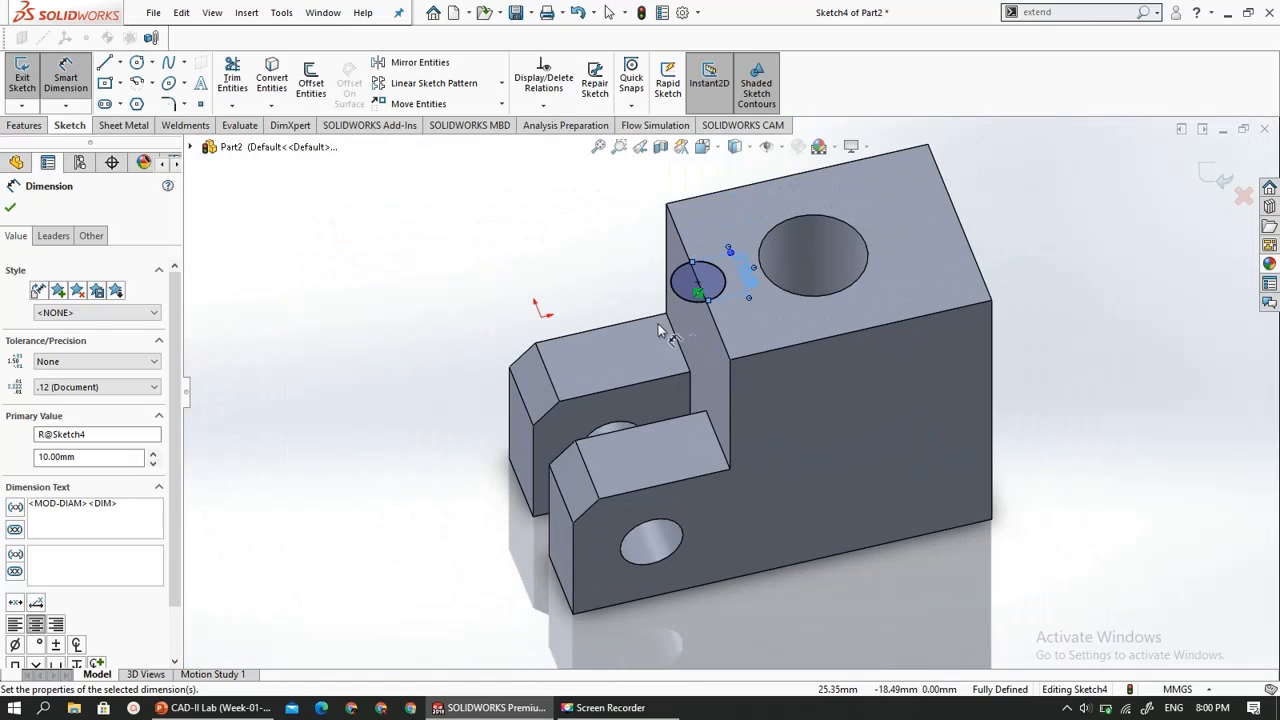
# - Close the circle sketch, check the groove on the slide 14 drawing, and cut the circle Through All down the step face
pyautogui.click(20, 80)
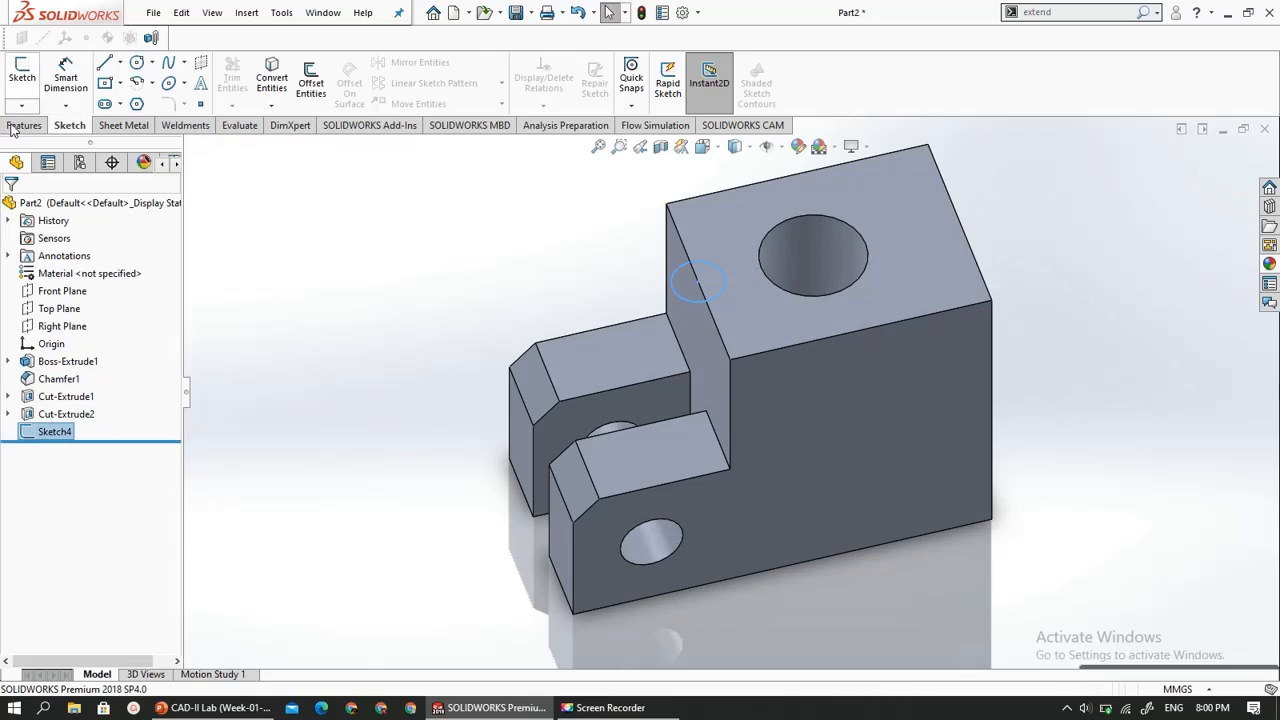
pyautogui.click(14, 127)
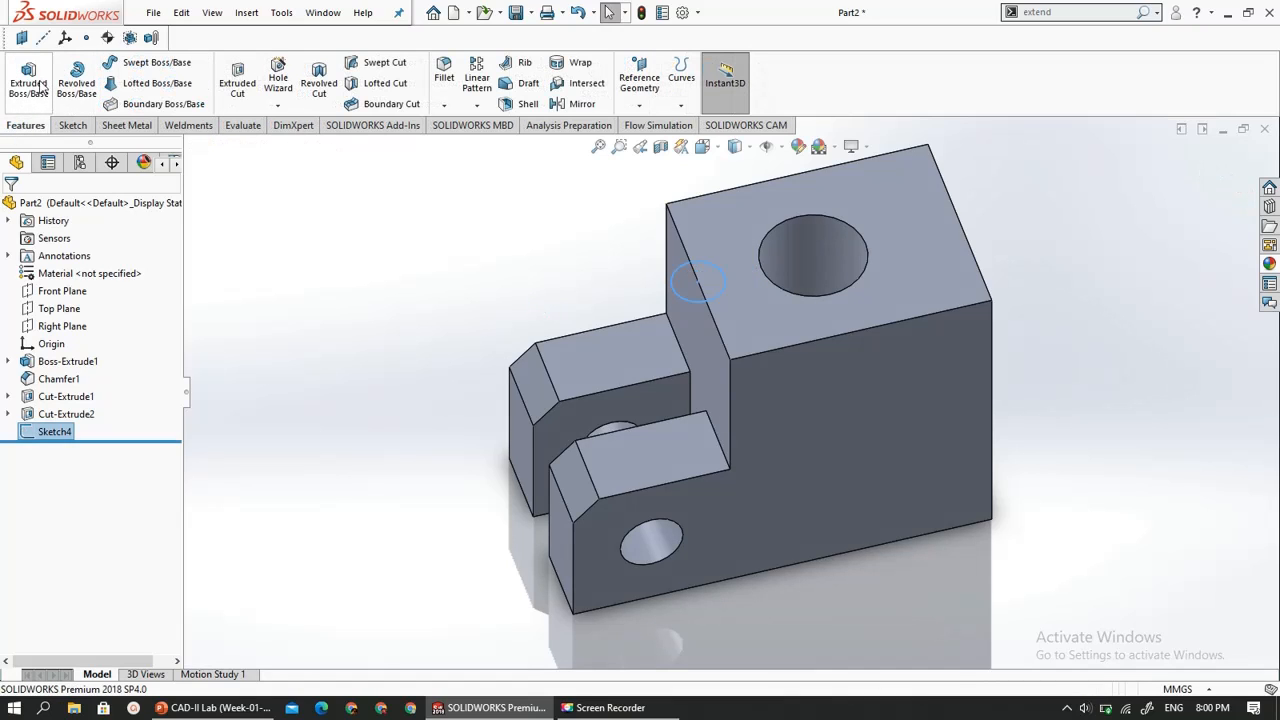
pyautogui.click(237, 80)
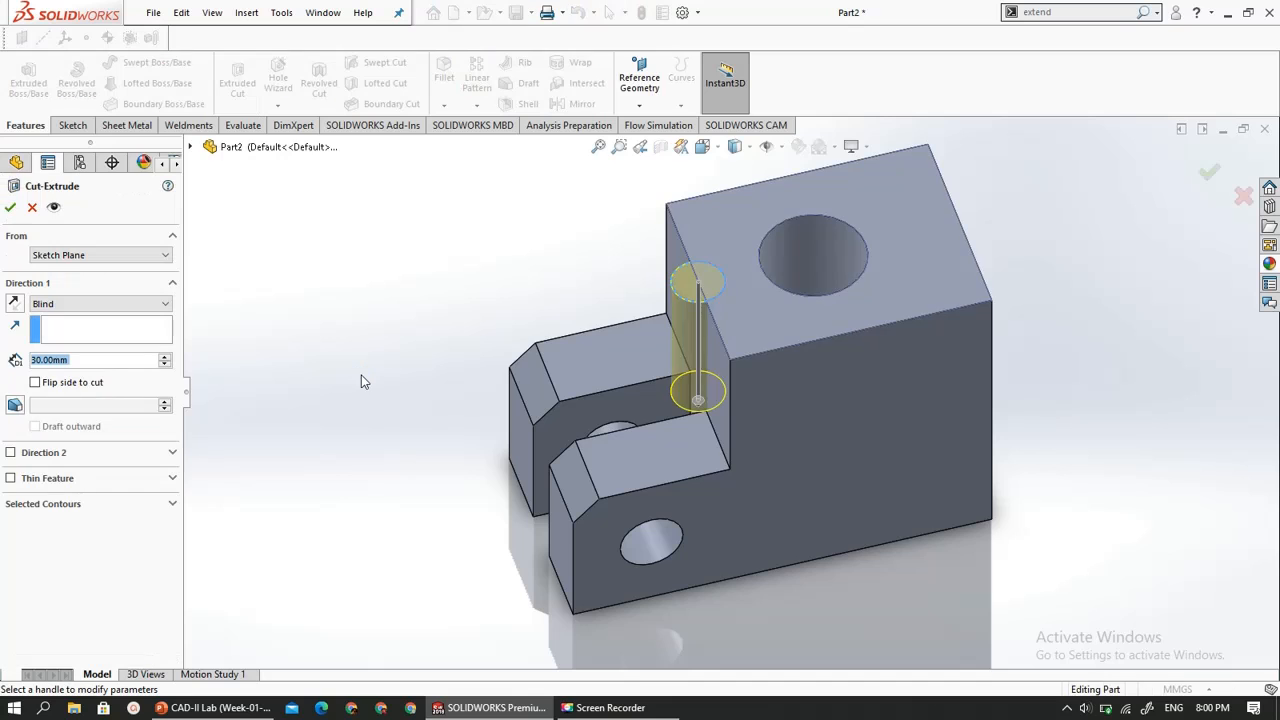
pyautogui.moveTo(362, 381); pyautogui.dragTo(446, 260, button='middle')
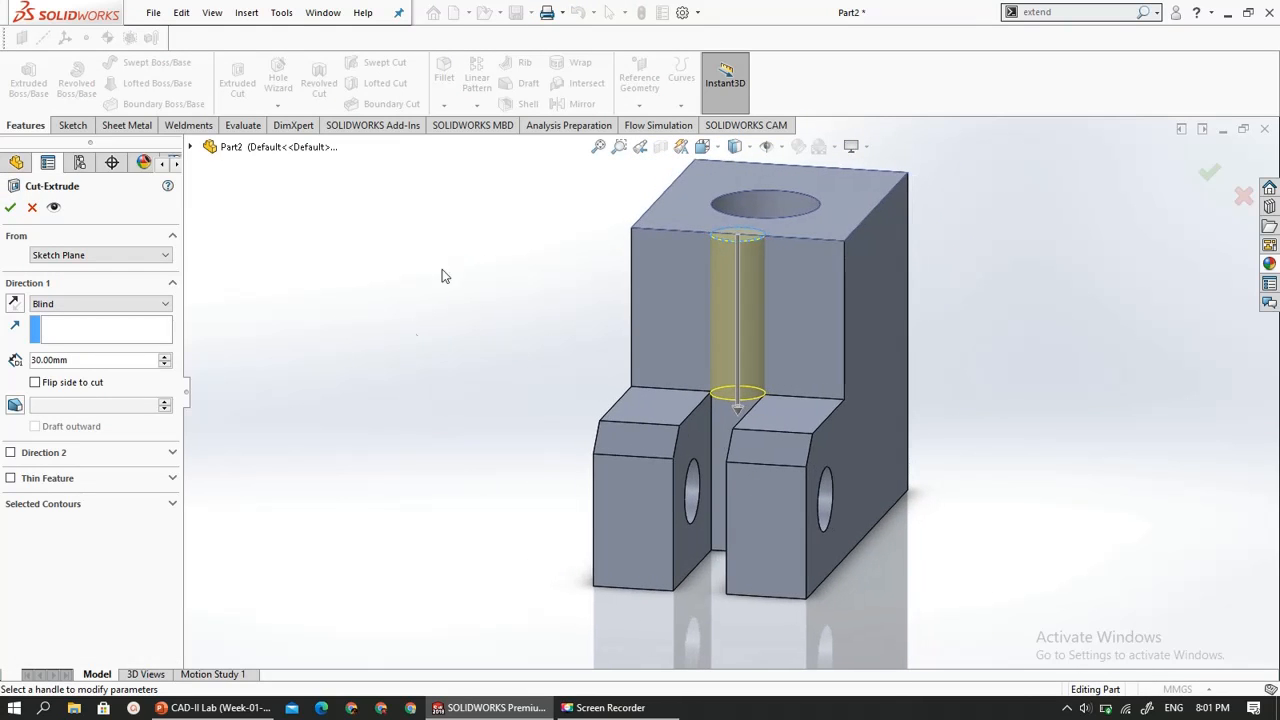
pyautogui.click(220, 708)
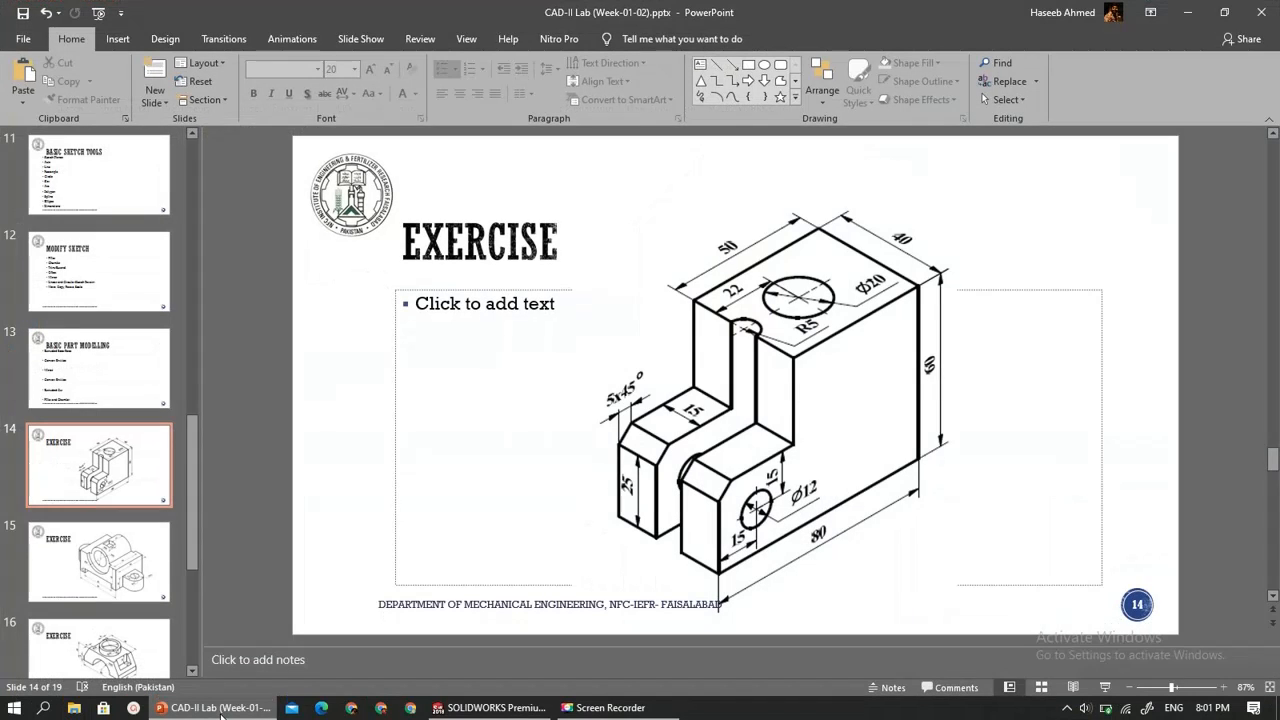
pyautogui.hotkey('alt', 'Tab')
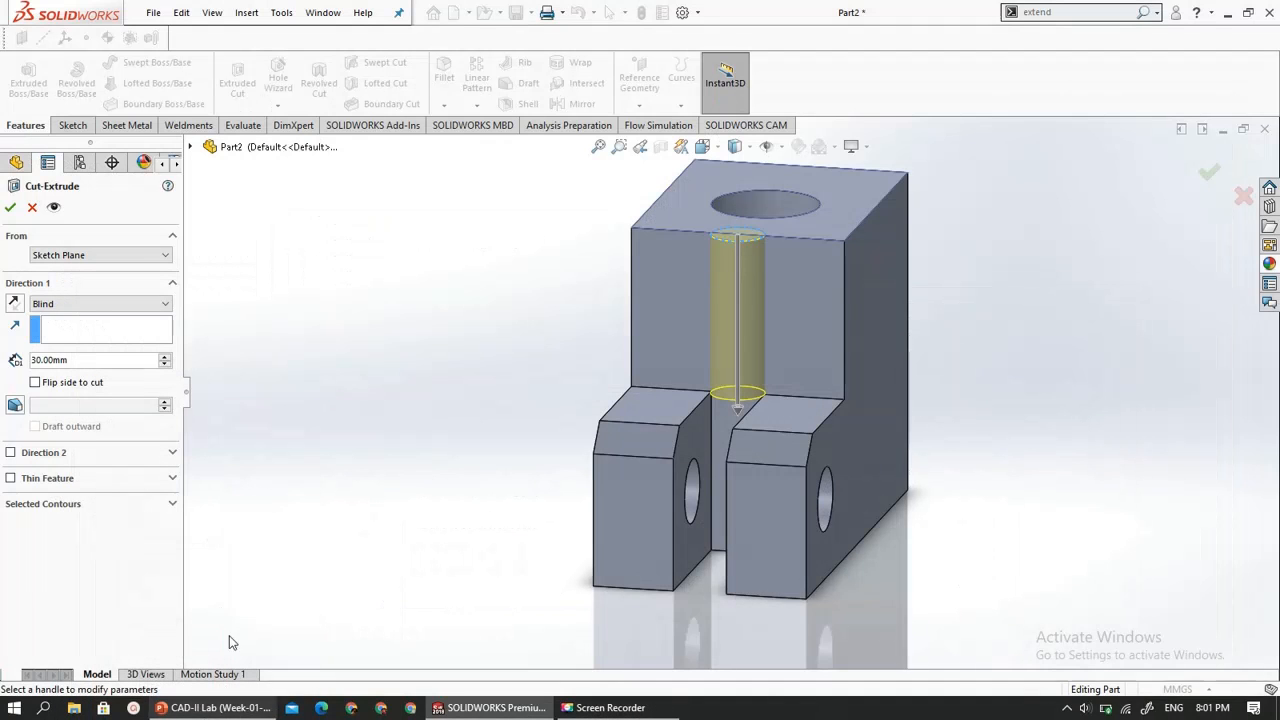
pyautogui.click(94, 305)
pyautogui.click(91, 333)
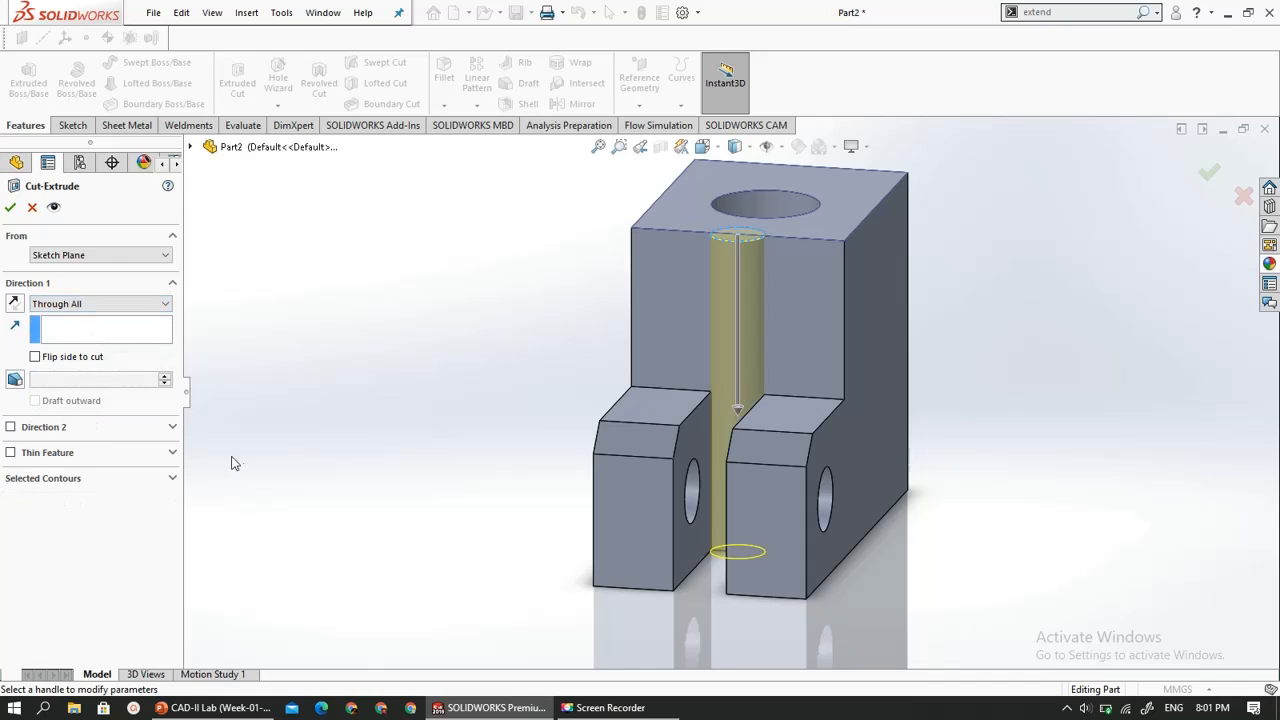
pyautogui.moveTo(291, 509); pyautogui.dragTo(260, 410, button='middle')
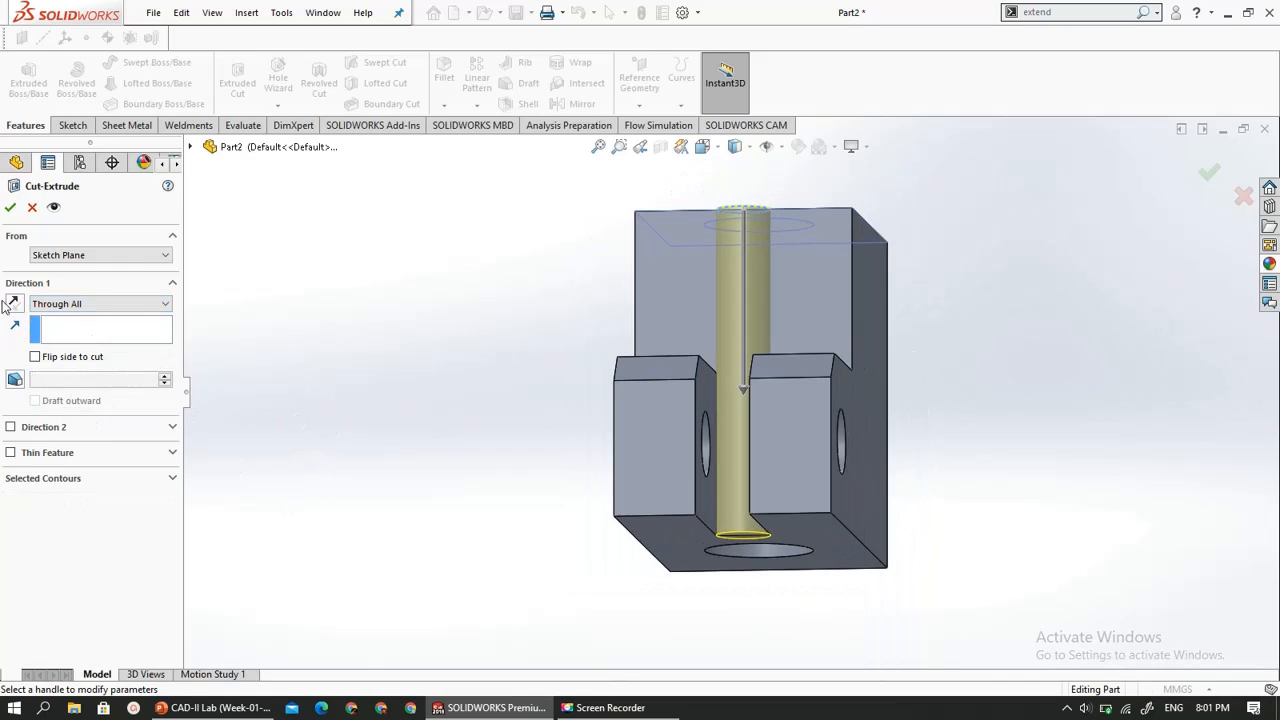
pyautogui.click(9, 207)
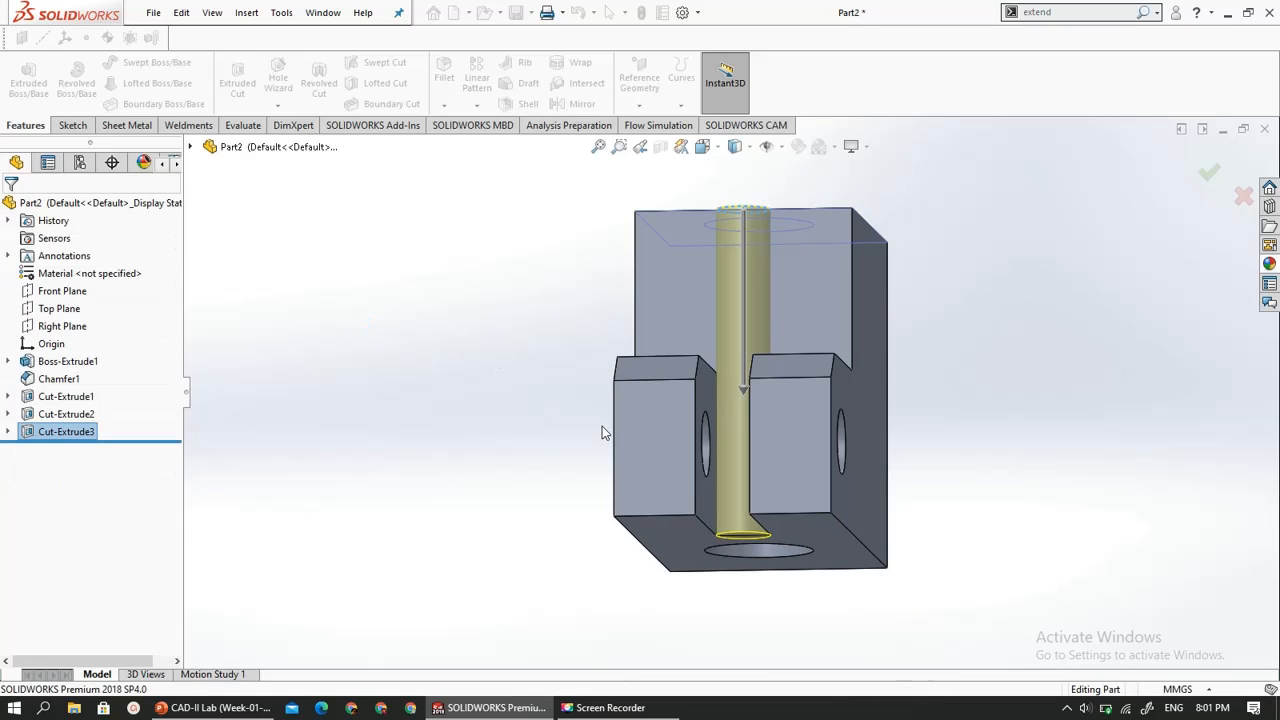
pyautogui.moveTo(548, 383); pyautogui.dragTo(424, 464, button='middle')
pyautogui.click(424, 465)
pyautogui.scroll(5, 700, 349)
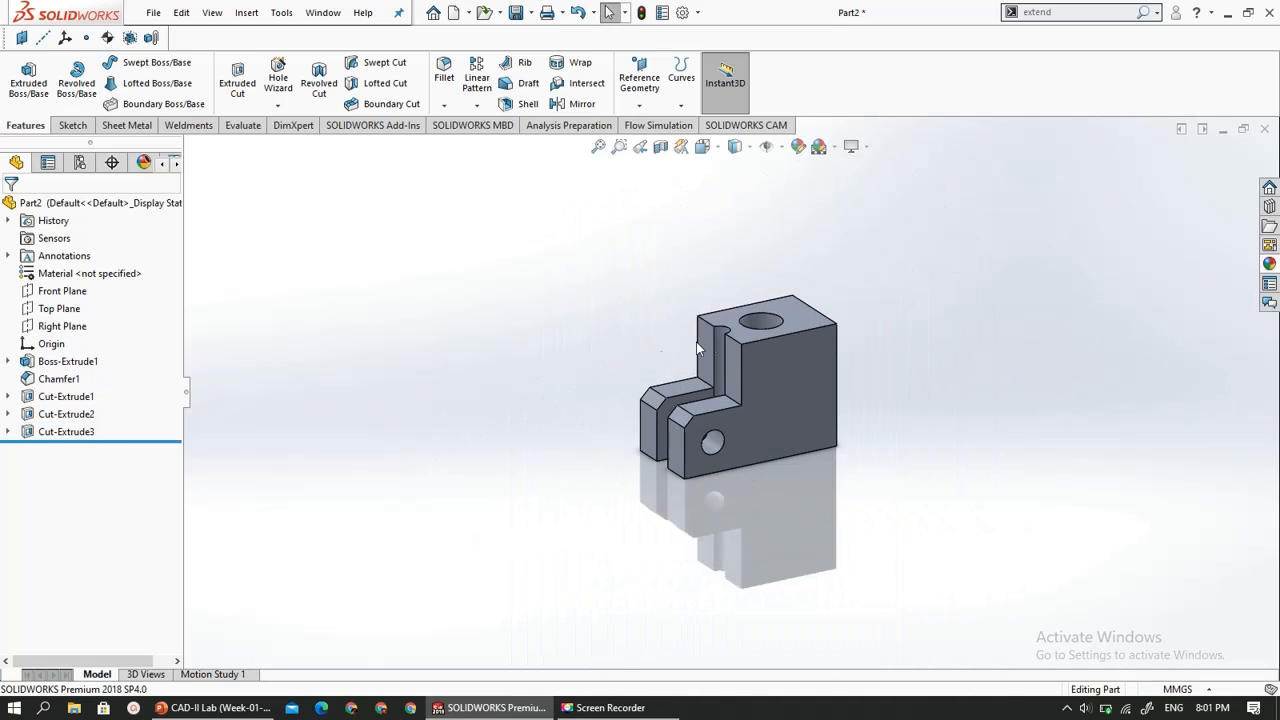
pyautogui.scroll(-2, 801, 306)
pyautogui.scroll(-2, 801, 306)
pyautogui.scroll(3, 744, 322)
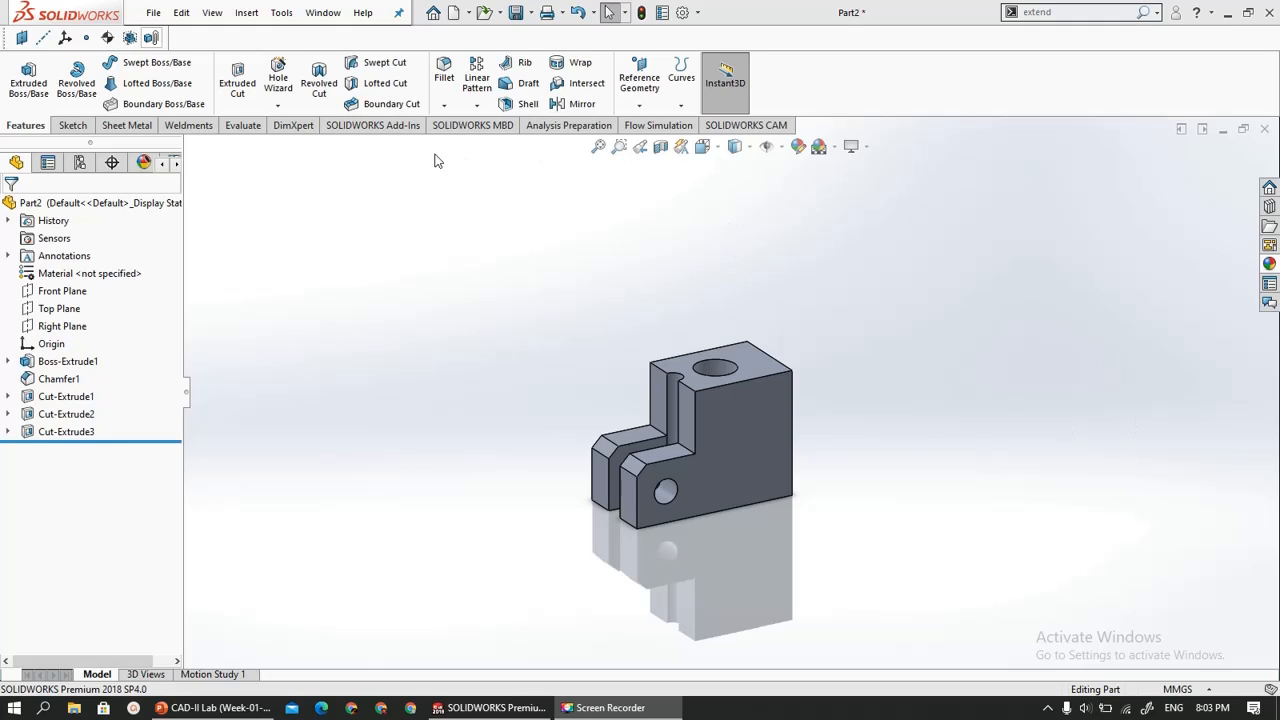
# - Add the Render Tools set to the CommandManager and open it
pyautogui.rightClick(362, 130)
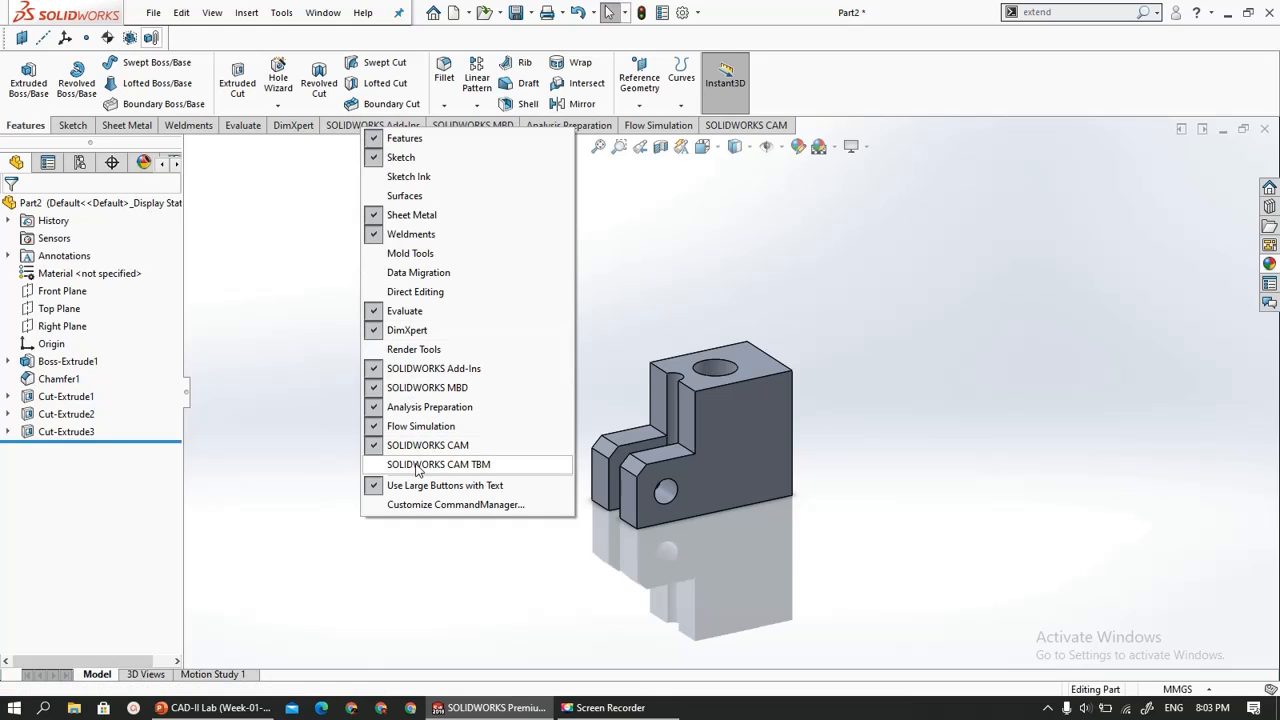
pyautogui.click(400, 349)
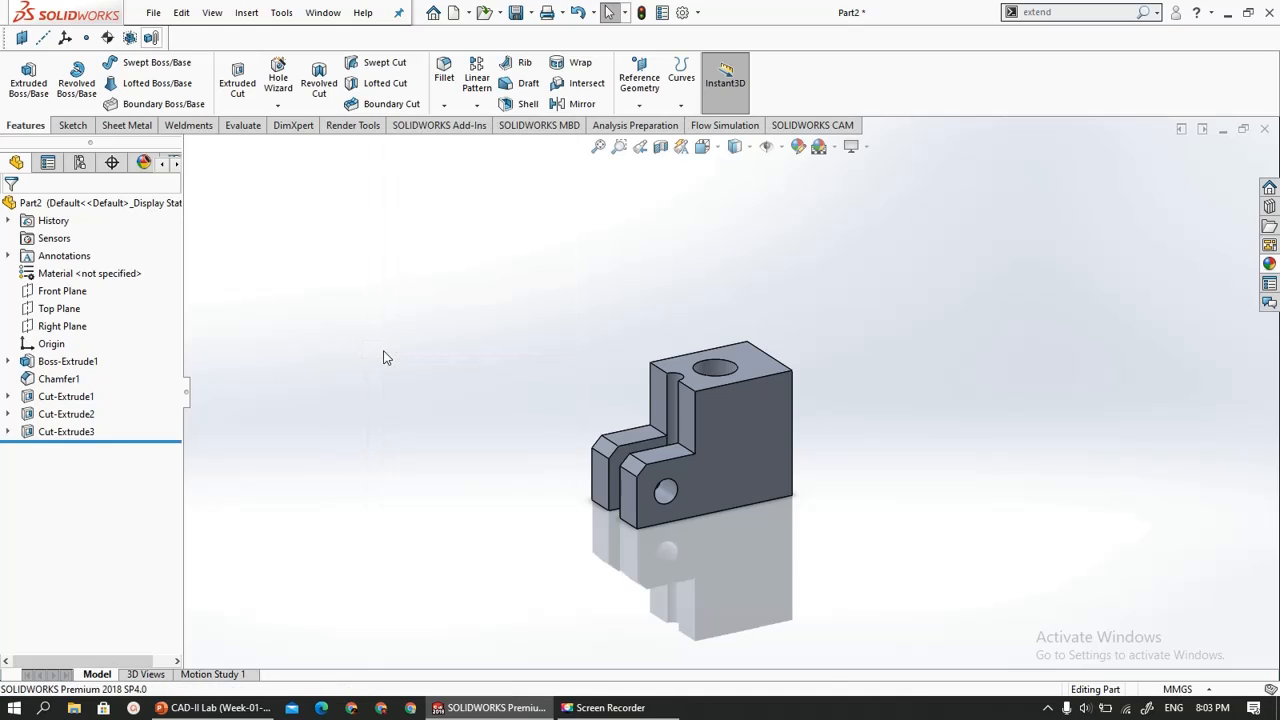
pyautogui.click(360, 127)
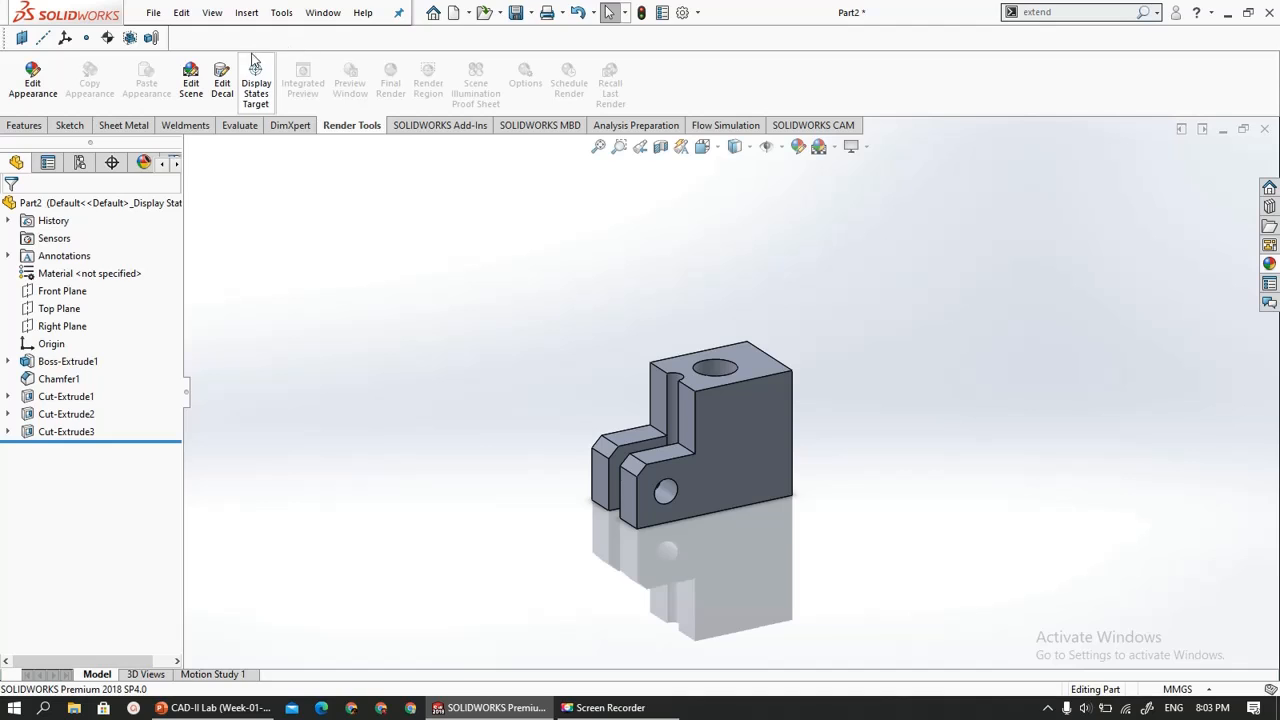
# - Activate the PhotoView 360 add-in for the current session
pyautogui.click(278, 17)
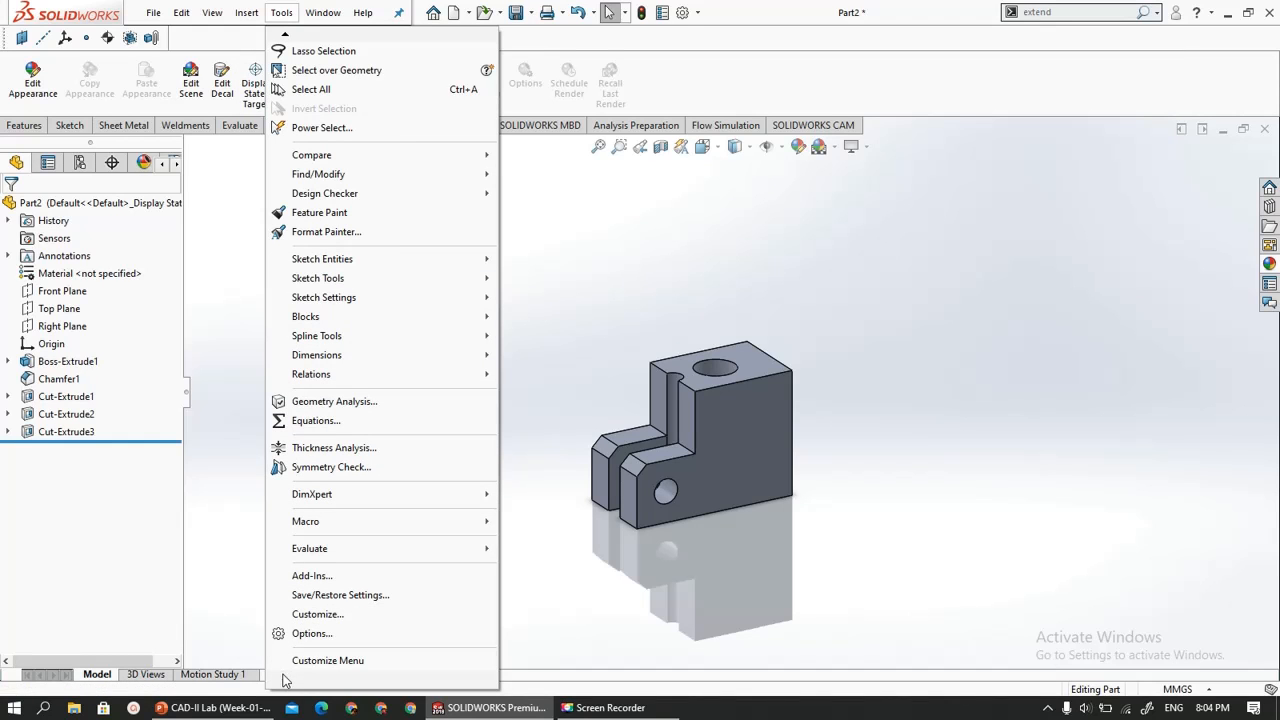
pyautogui.click(306, 575)
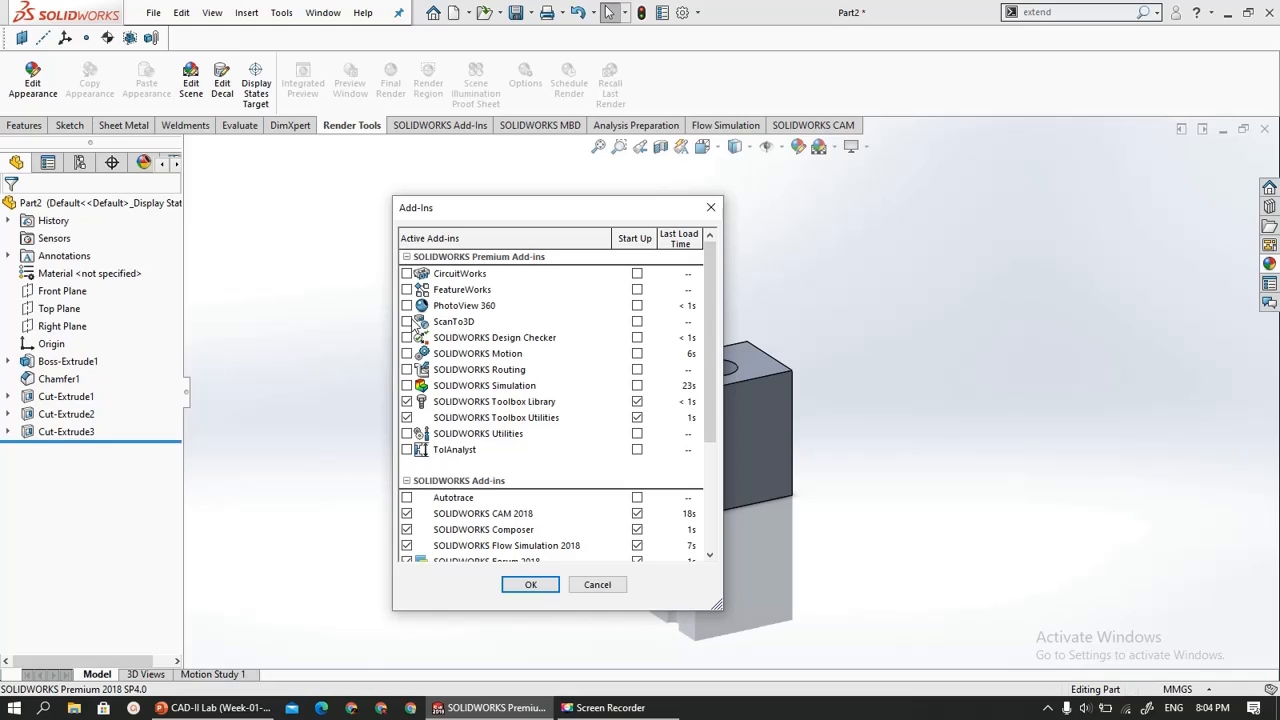
pyautogui.click(406, 305)
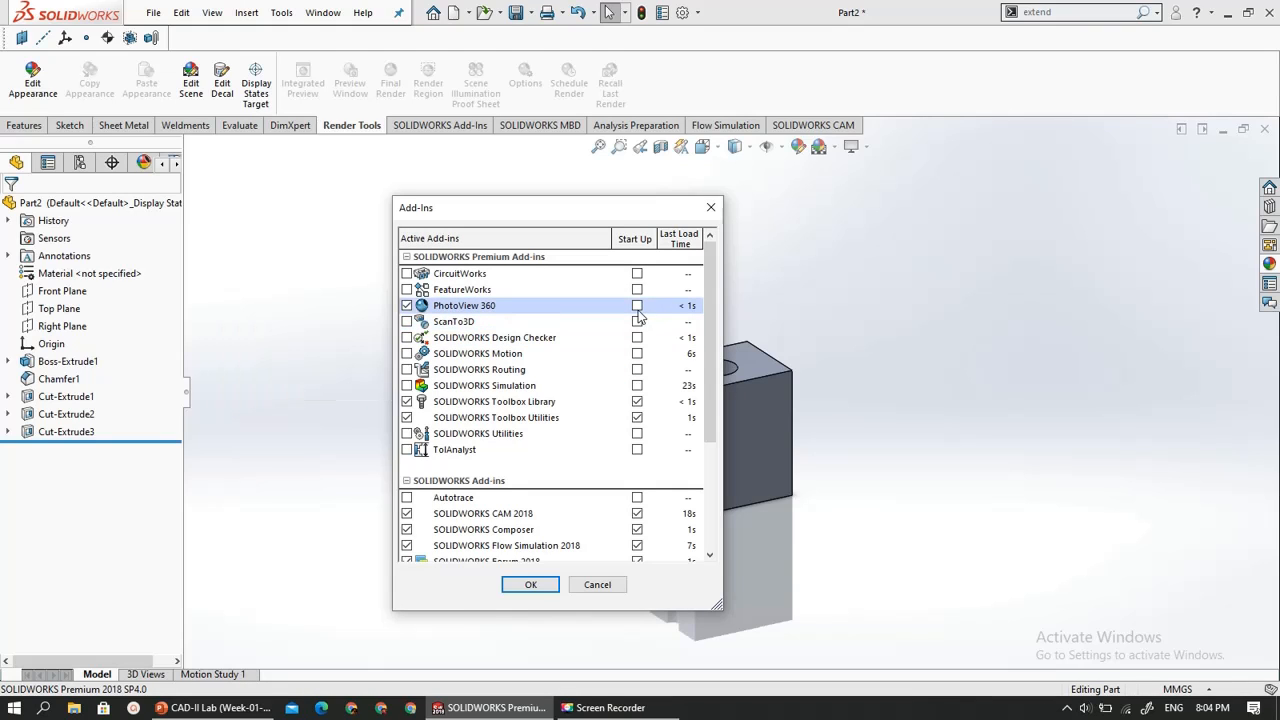
pyautogui.click(530, 584)
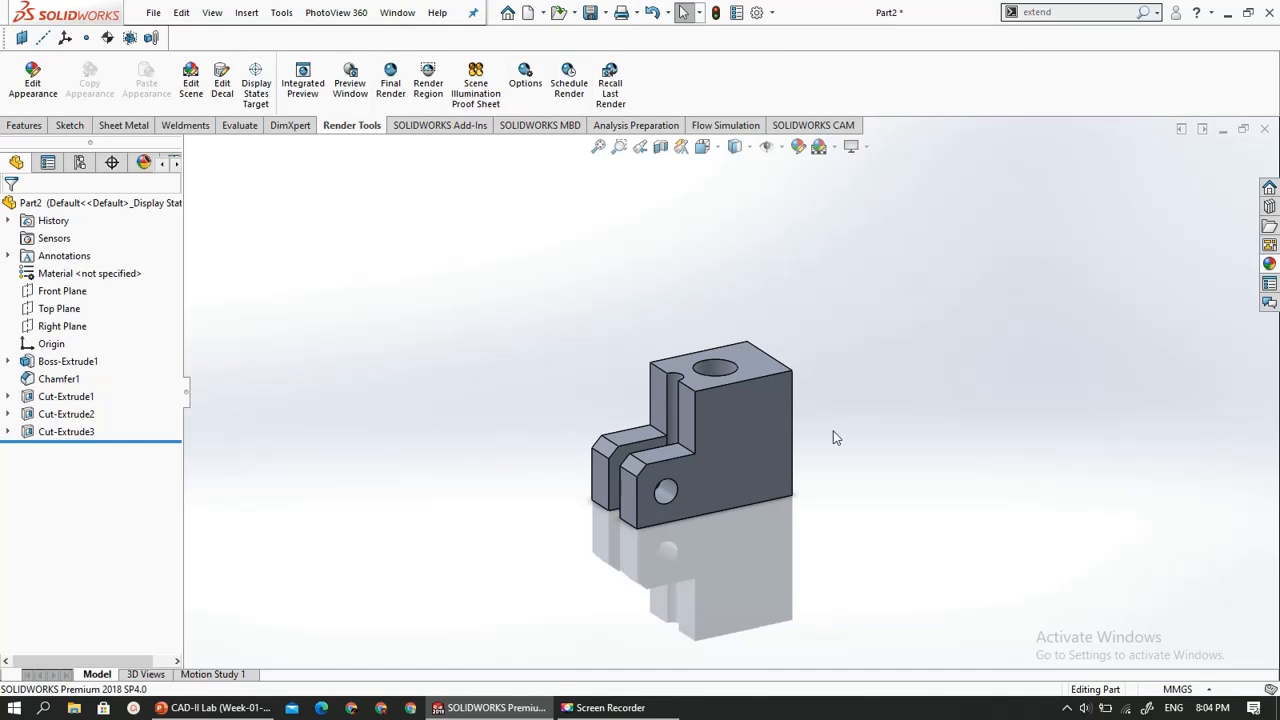
# - Apply the satin finish magnesium appearance from the Metal library to the whole part
pyautogui.scroll(-2, 857, 519)
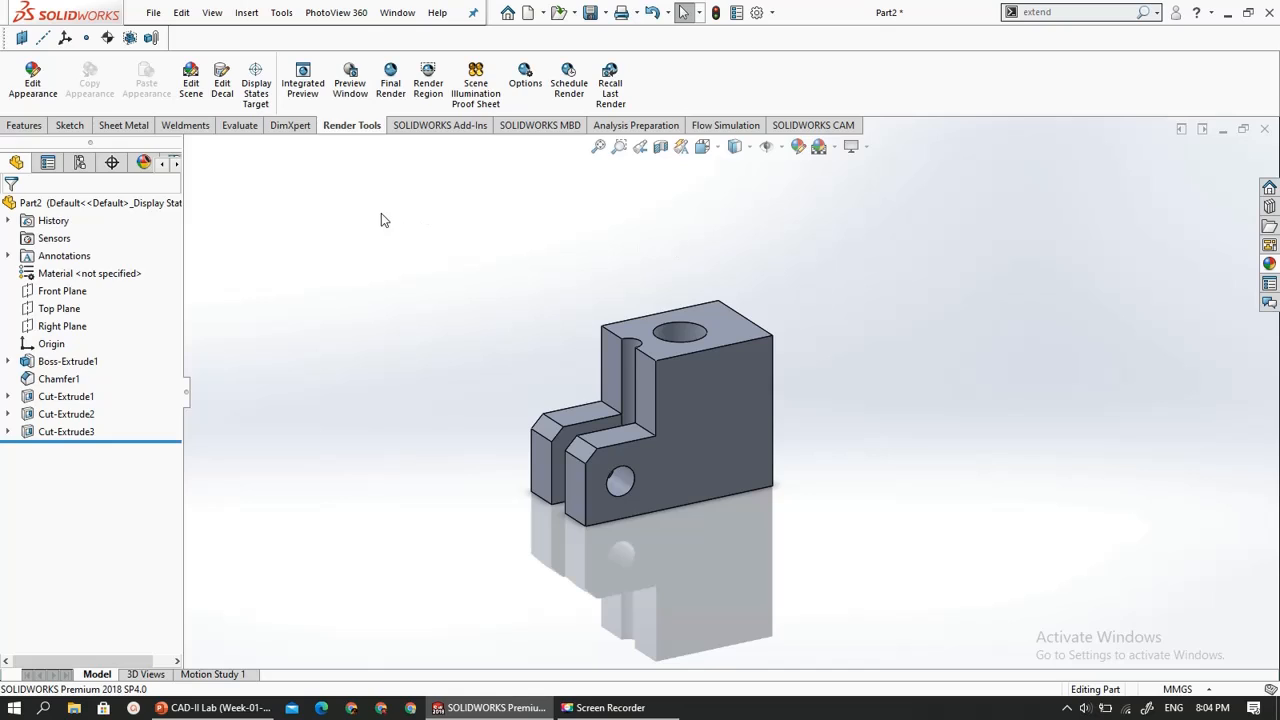
pyautogui.click(24, 92)
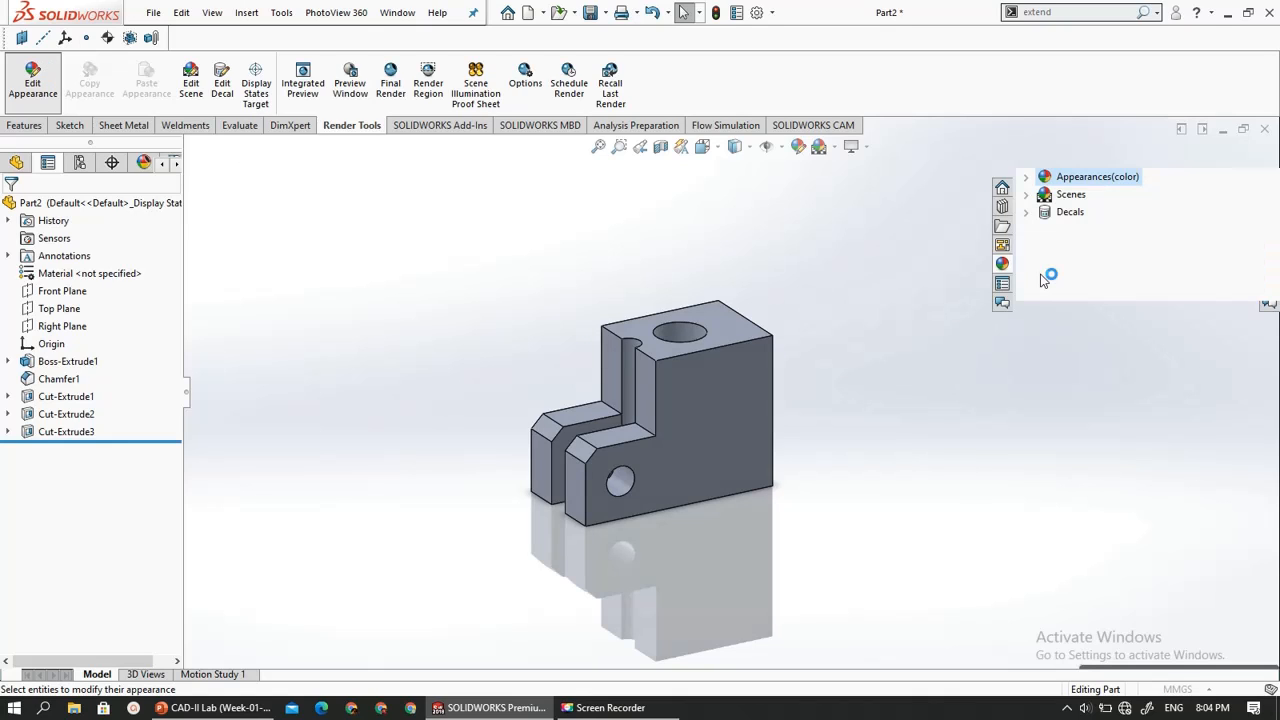
pyautogui.click(1027, 177)
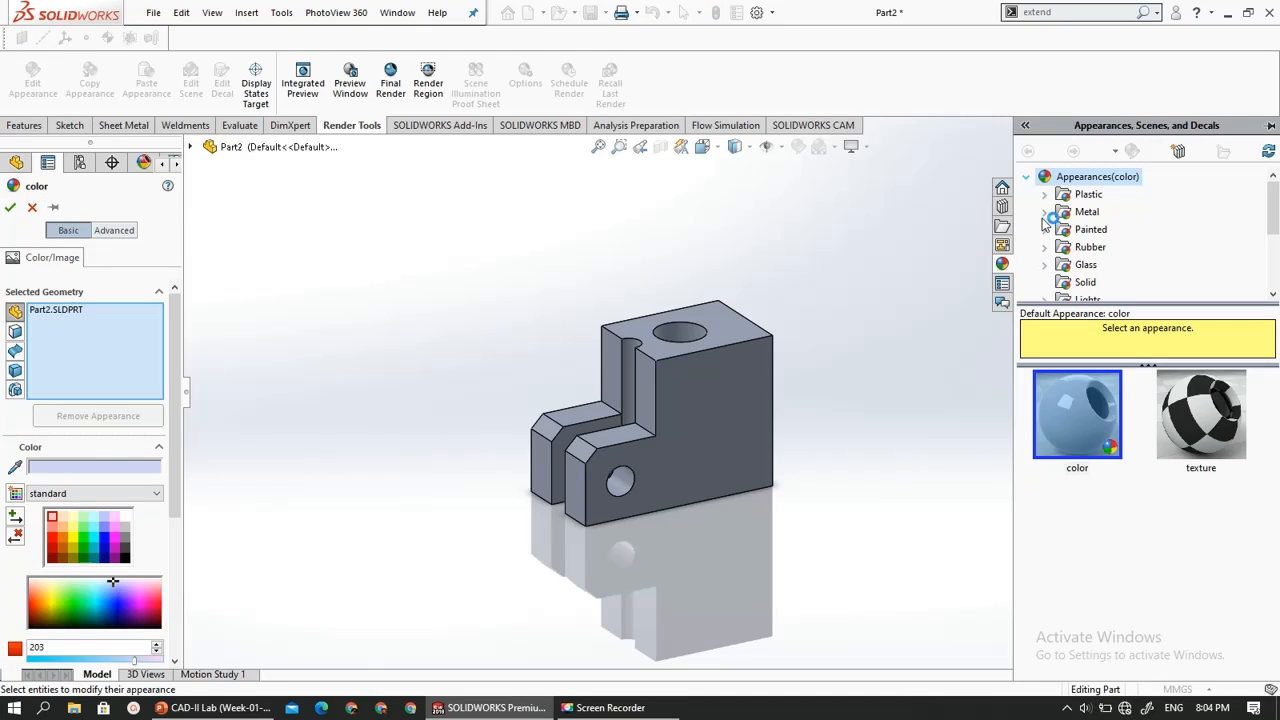
pyautogui.click(1044, 213)
pyautogui.scroll(-2, 1075, 245)
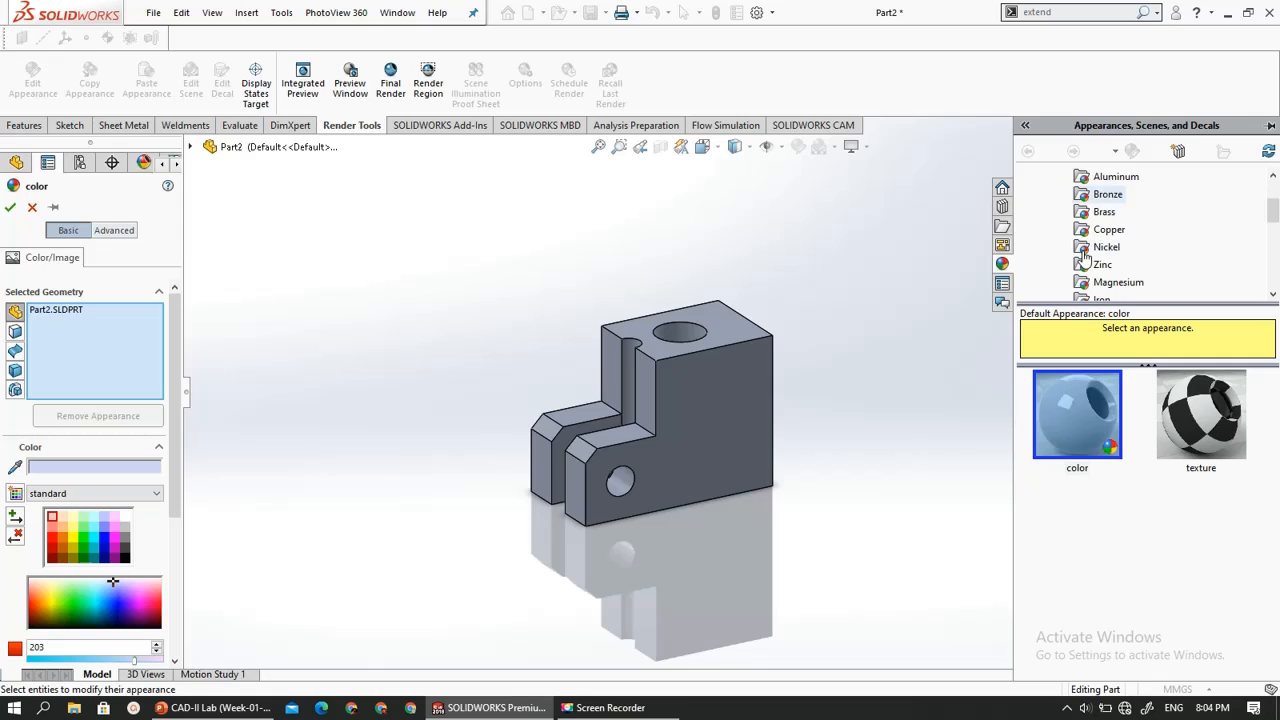
pyautogui.scroll(3, 1085, 248)
pyautogui.scroll(-1, 1098, 250)
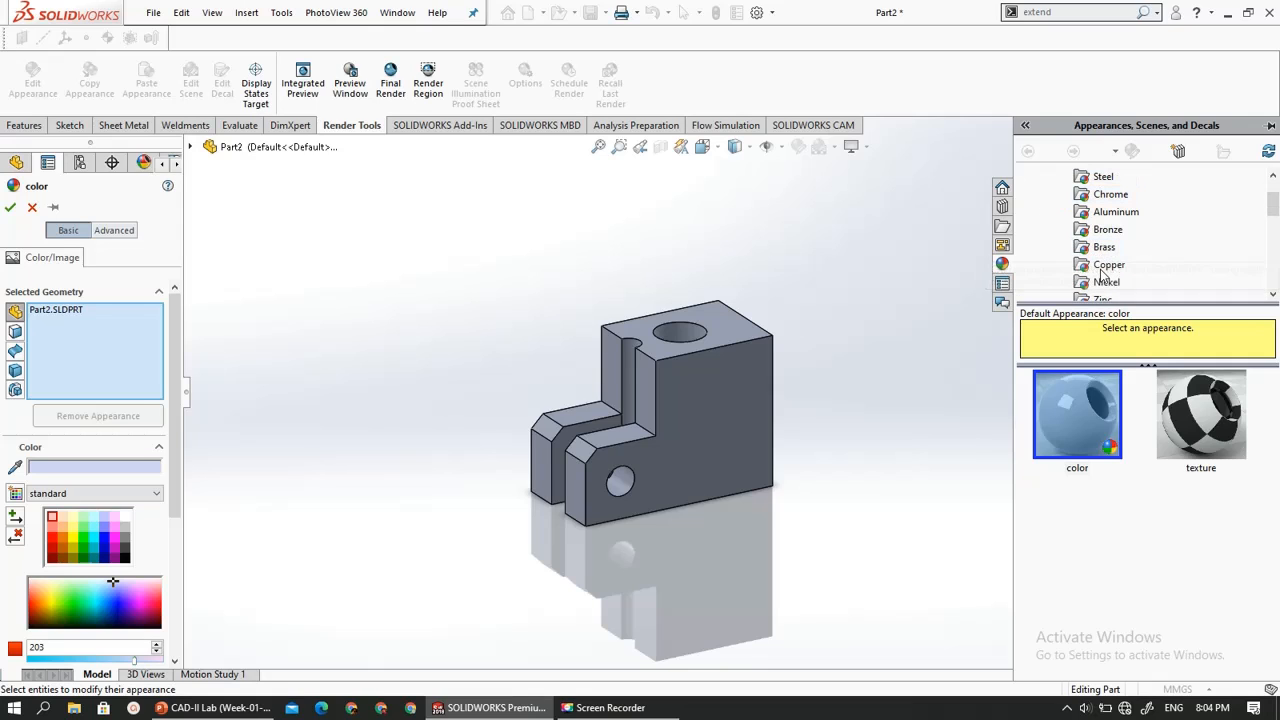
pyautogui.scroll(-1, 1100, 248)
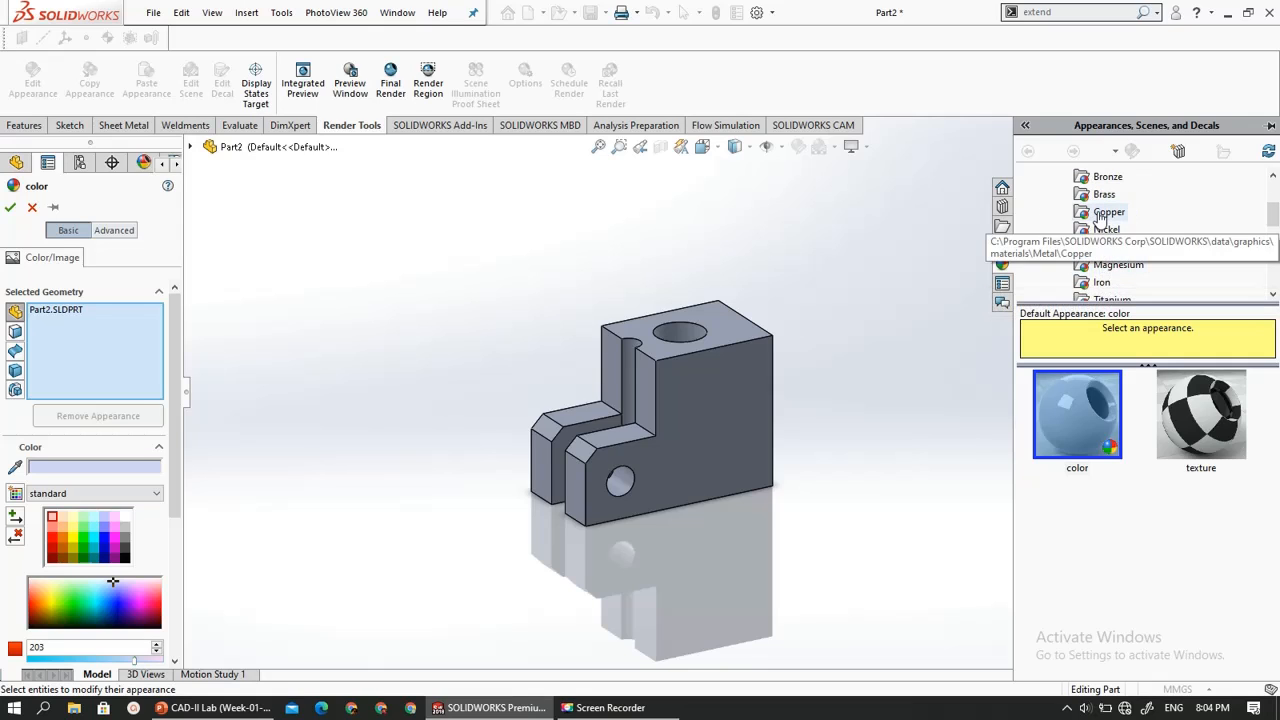
pyautogui.click(1106, 265)
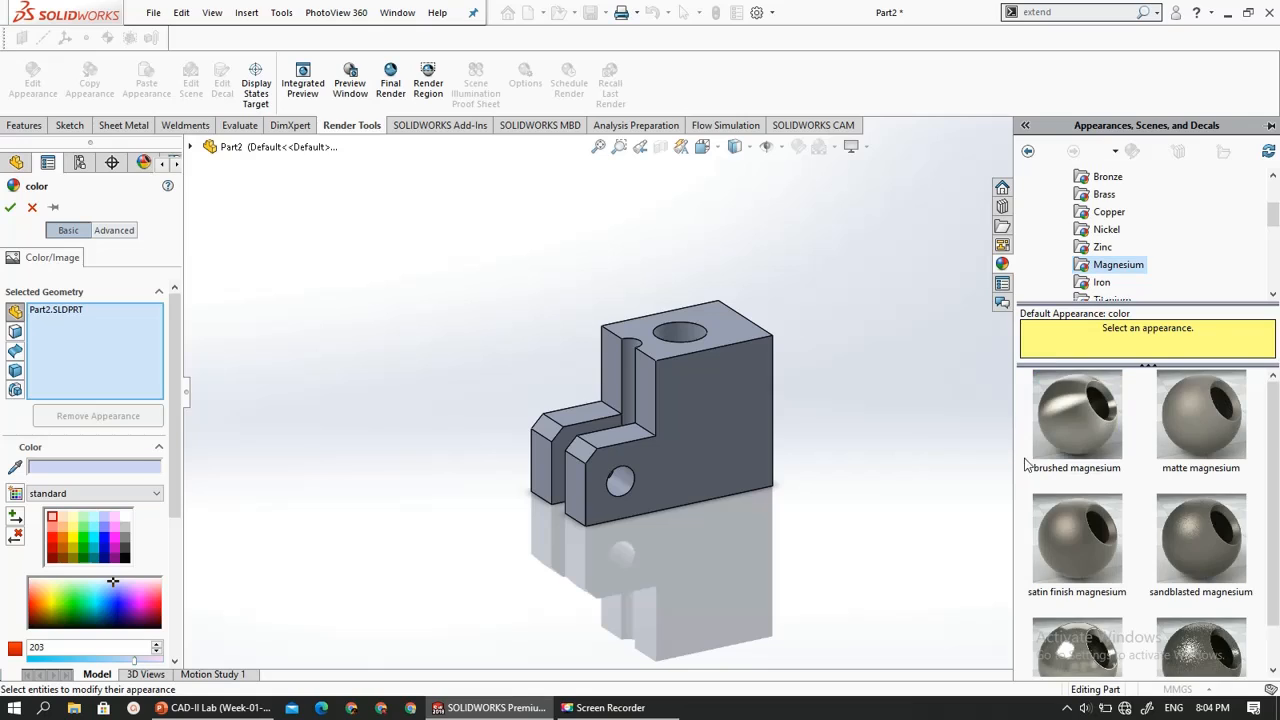
pyautogui.scroll(-1, 1063, 522)
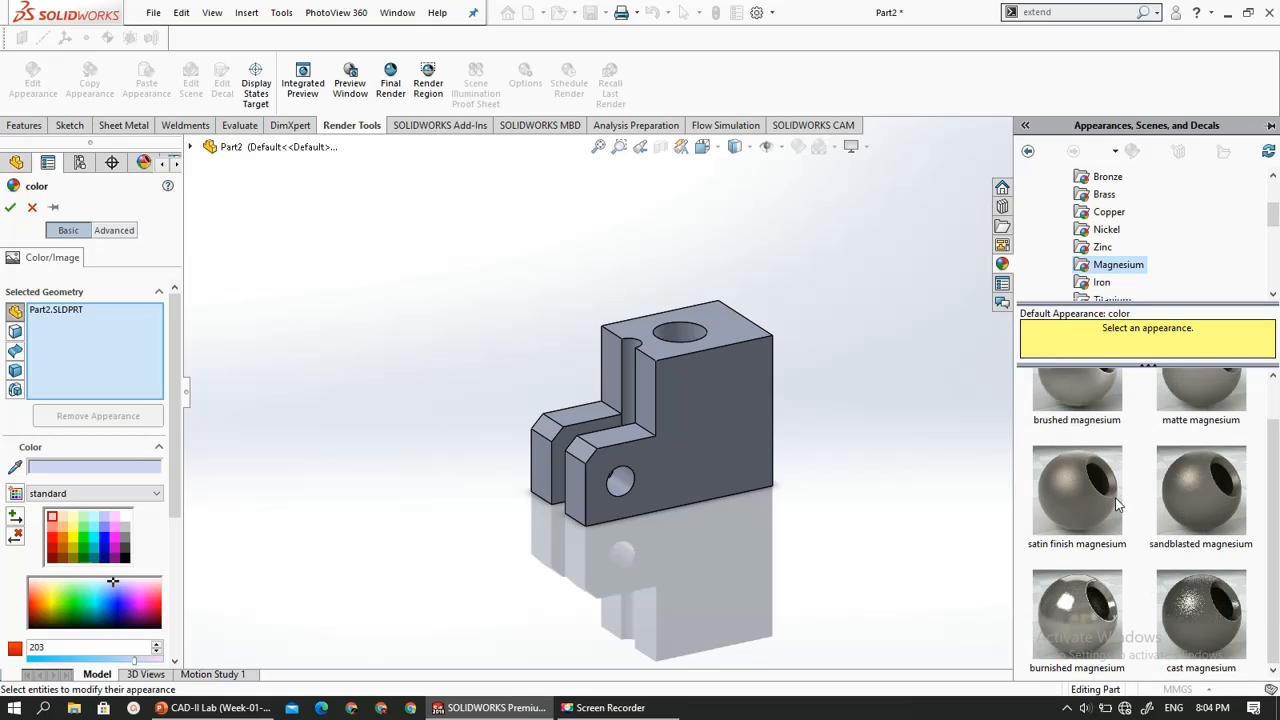
pyautogui.click(1108, 511)
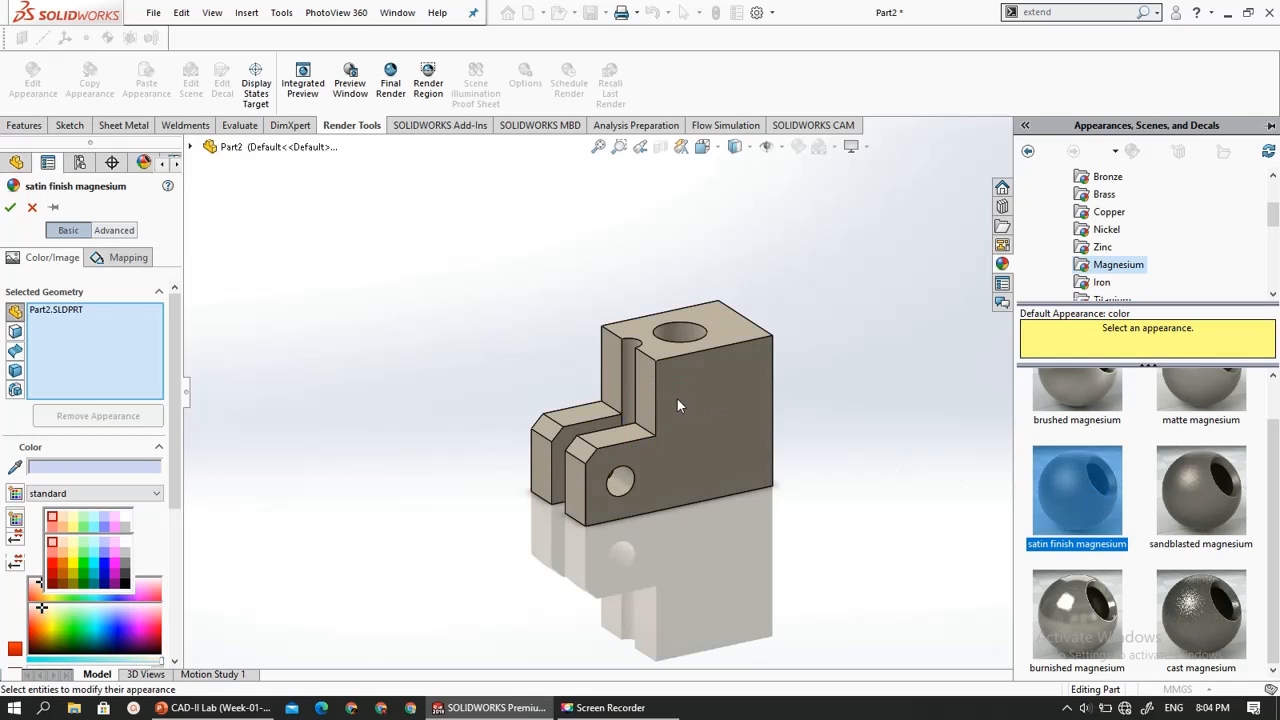
pyautogui.moveTo(673, 397); pyautogui.dragTo(673, 398)
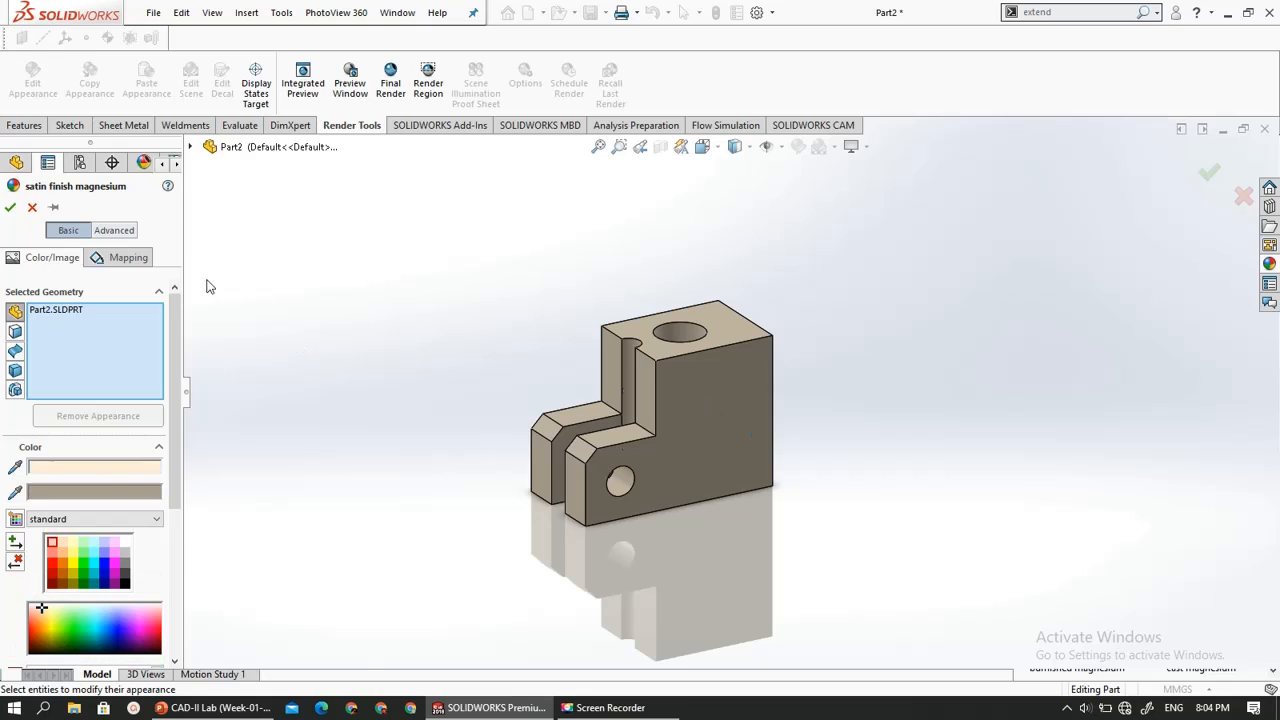
pyautogui.click(10, 207)
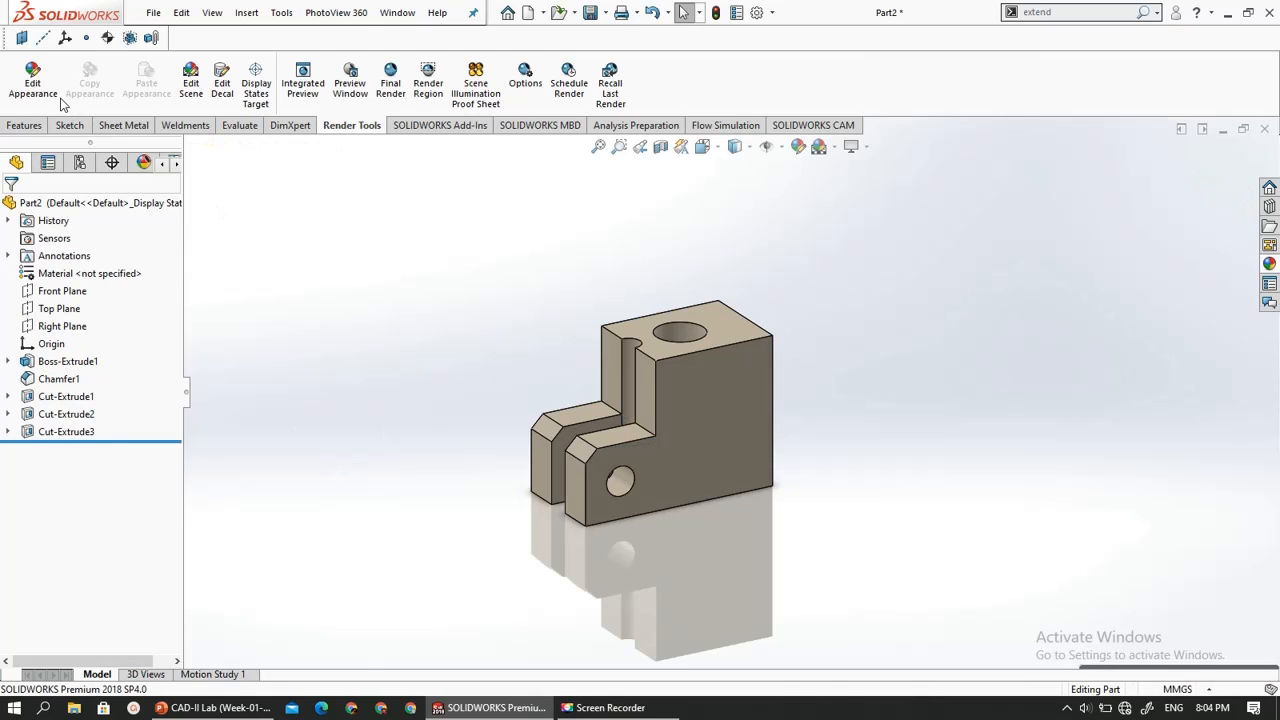
# - Start editing the scene and browse the Studio, Backgrounds and Presentation scene libraries, including the Urban 1 images
pyautogui.click(188, 88)
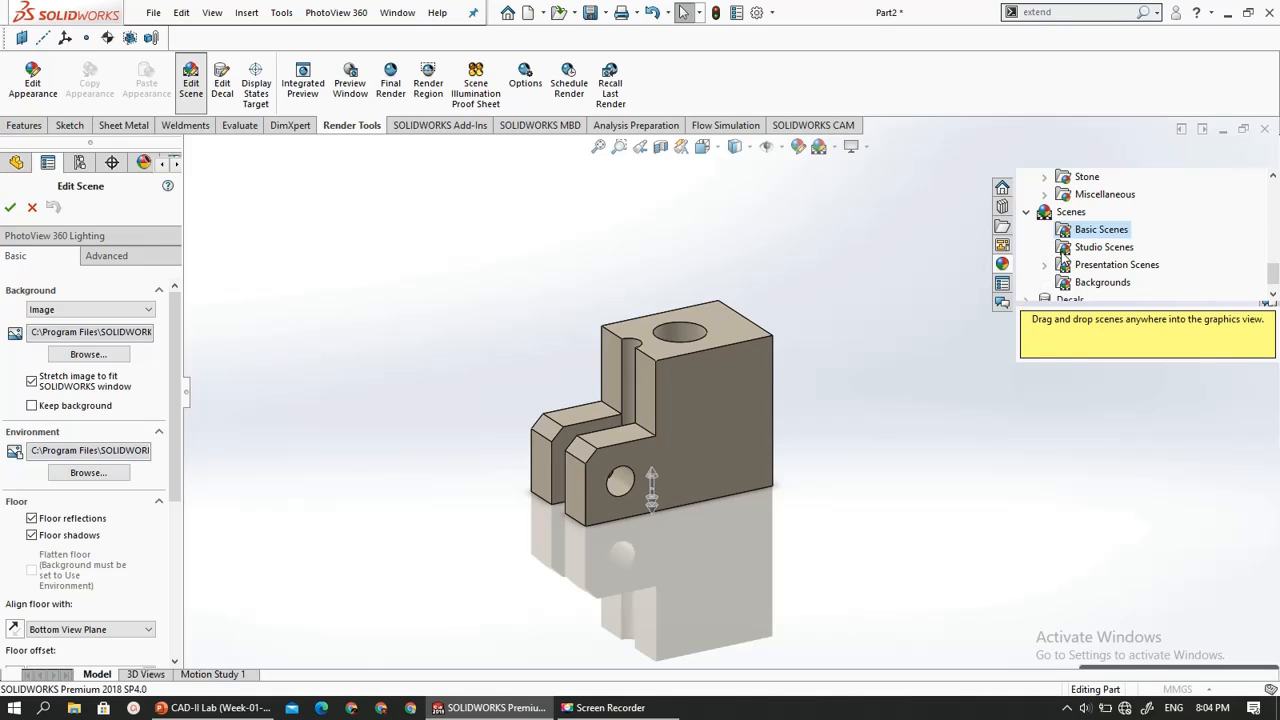
pyautogui.click(1066, 250)
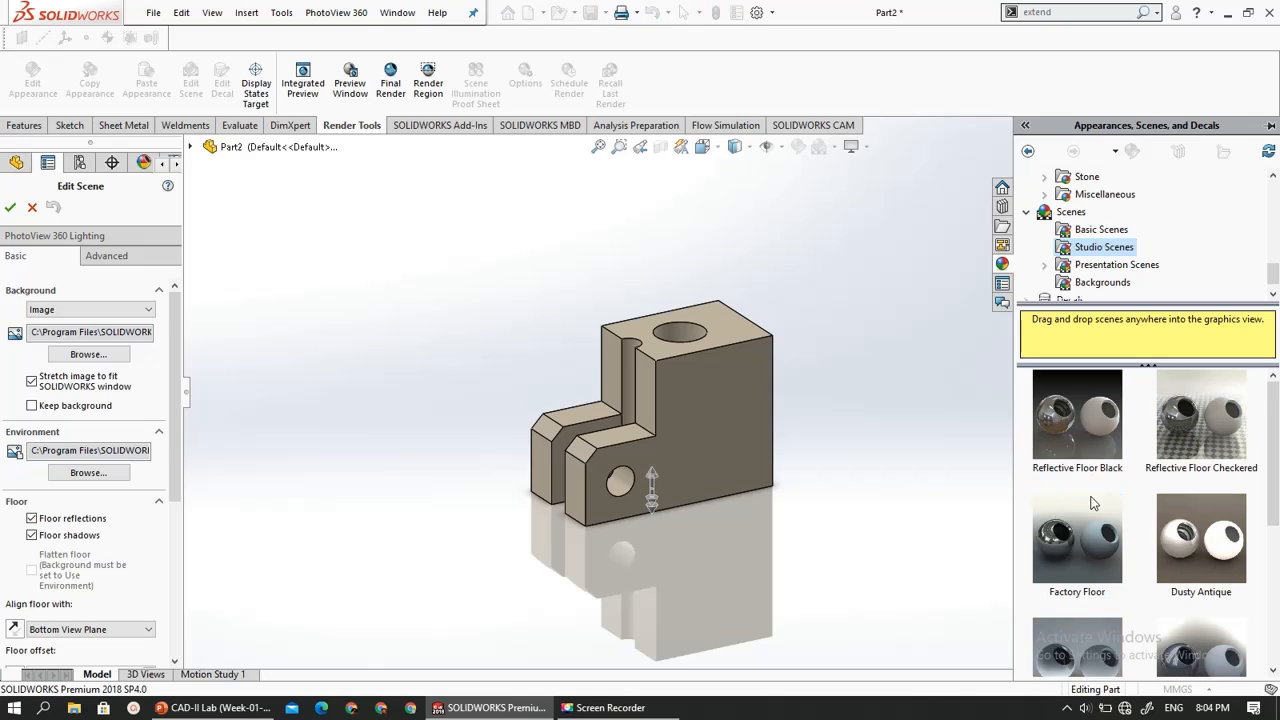
pyautogui.scroll(-1, 1080, 265)
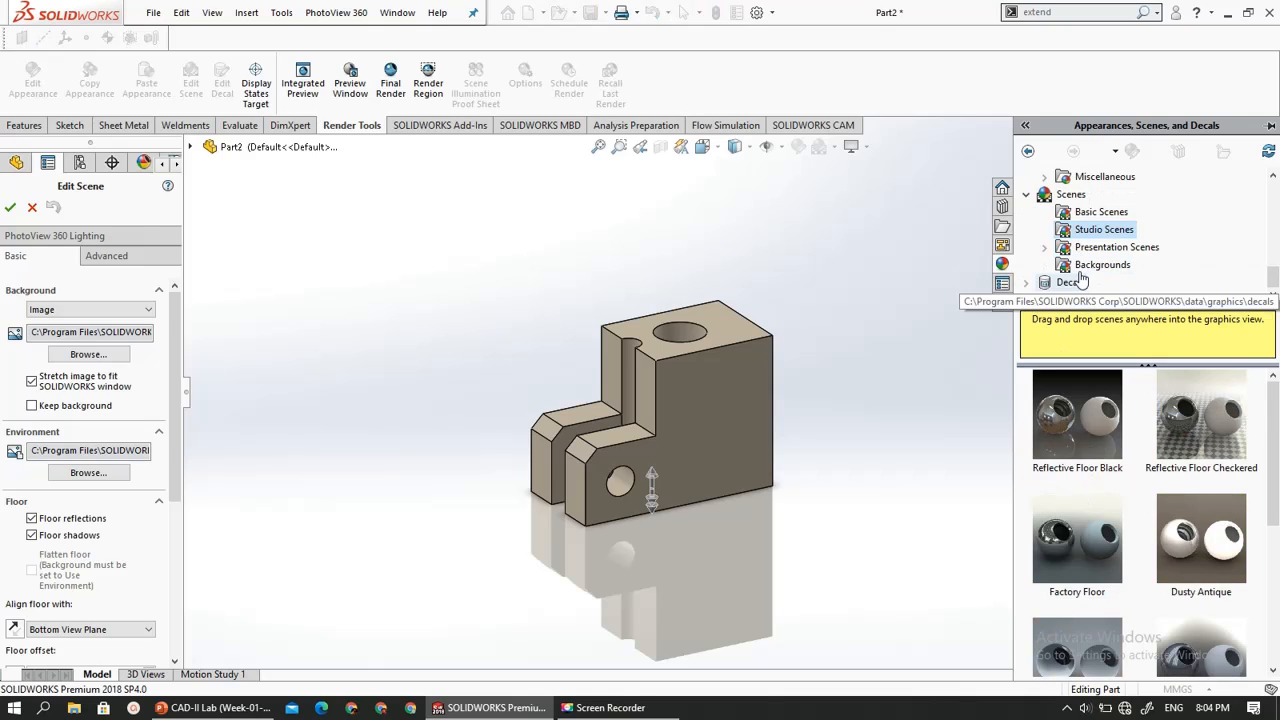
pyautogui.click(1100, 265)
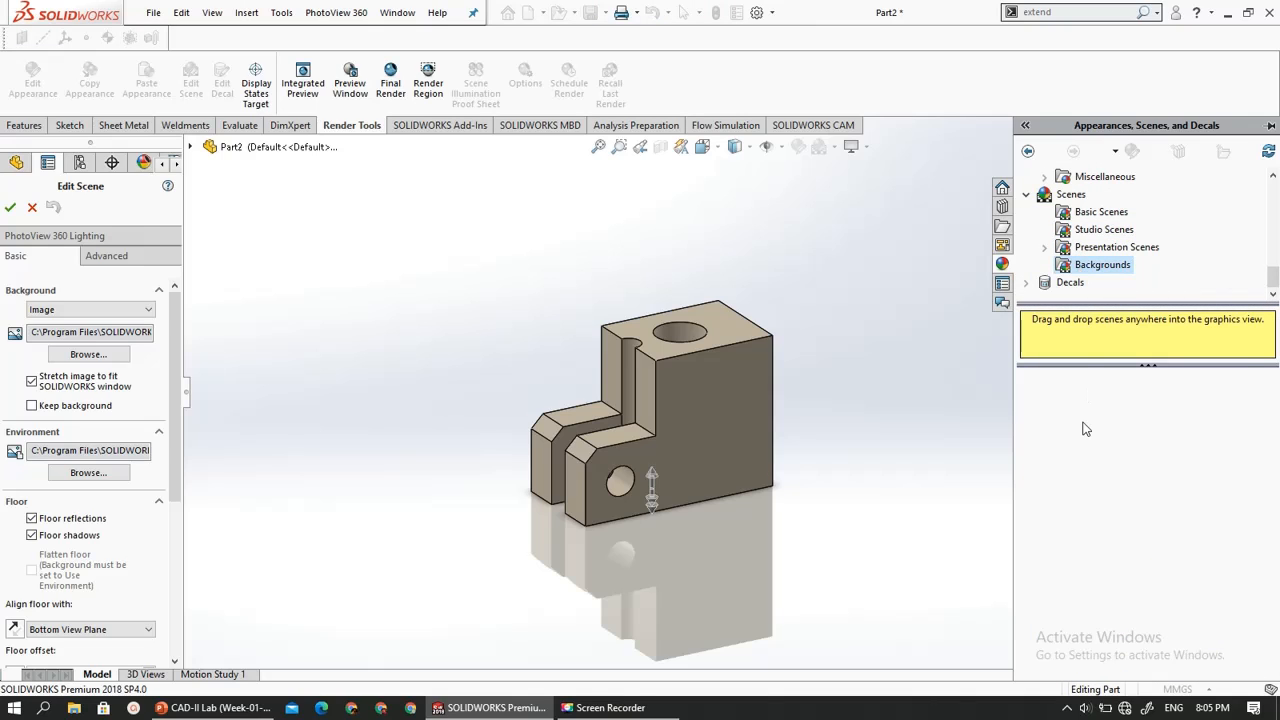
pyautogui.click(1066, 250)
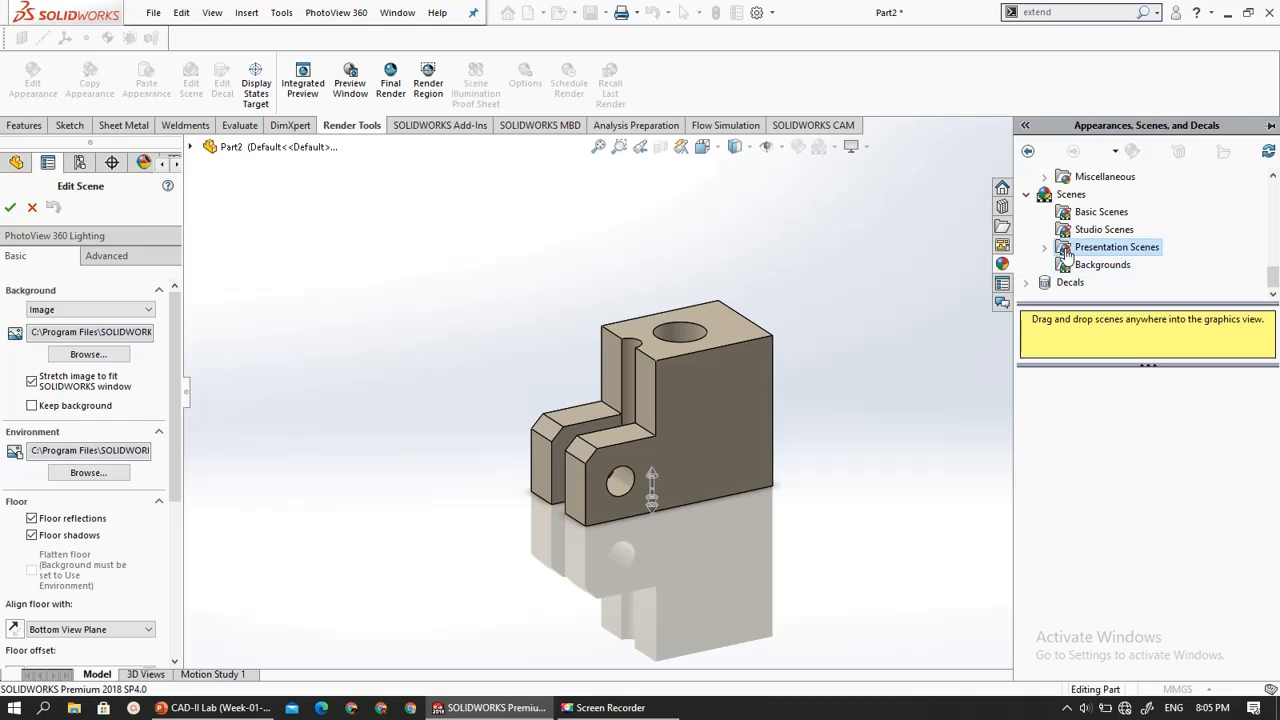
pyautogui.click(1046, 249)
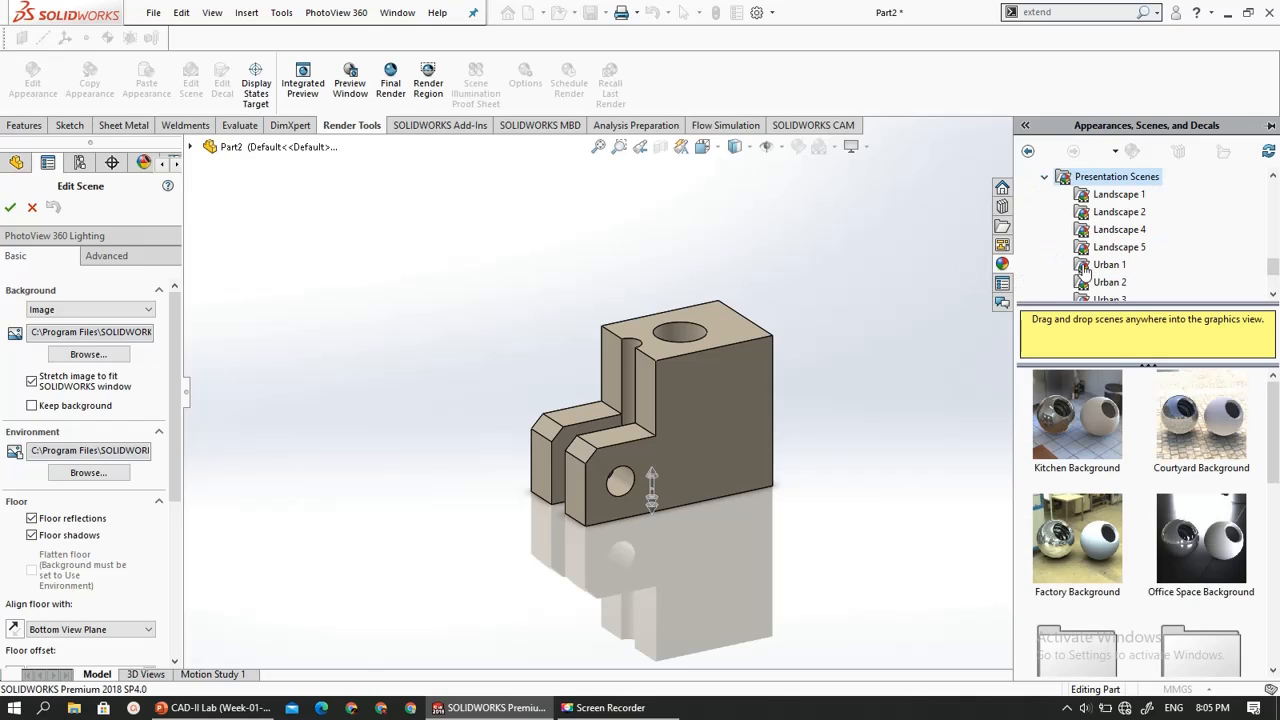
pyautogui.click(1085, 265)
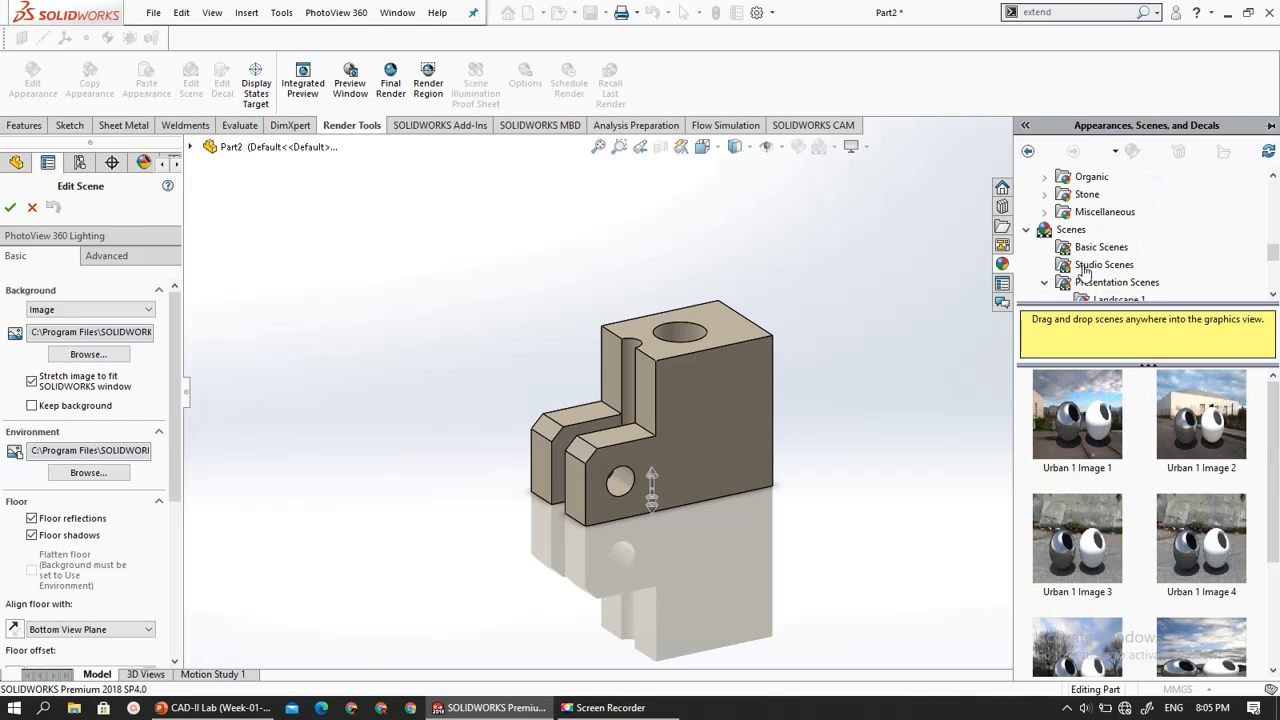
pyautogui.scroll(1, 1085, 268)
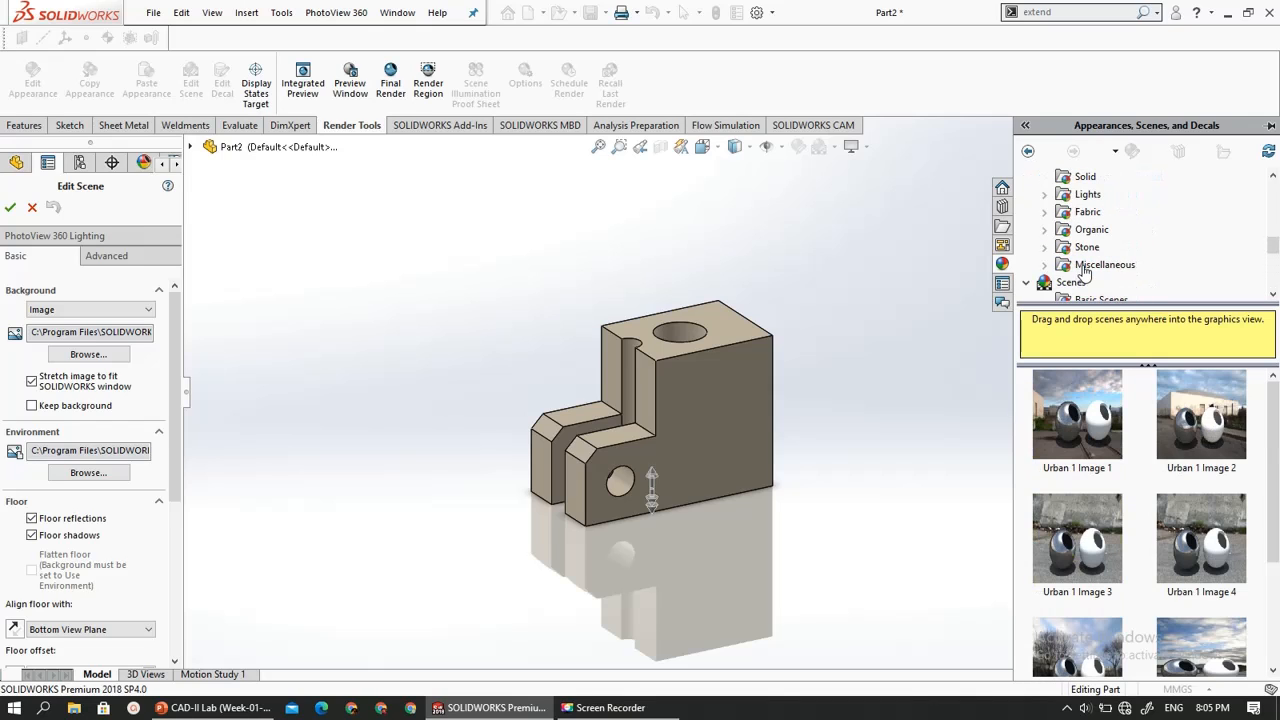
# - Examine the Solid appearances and the Neon Tube and Area Light appearances in the Lights library
pyautogui.click(1064, 186)
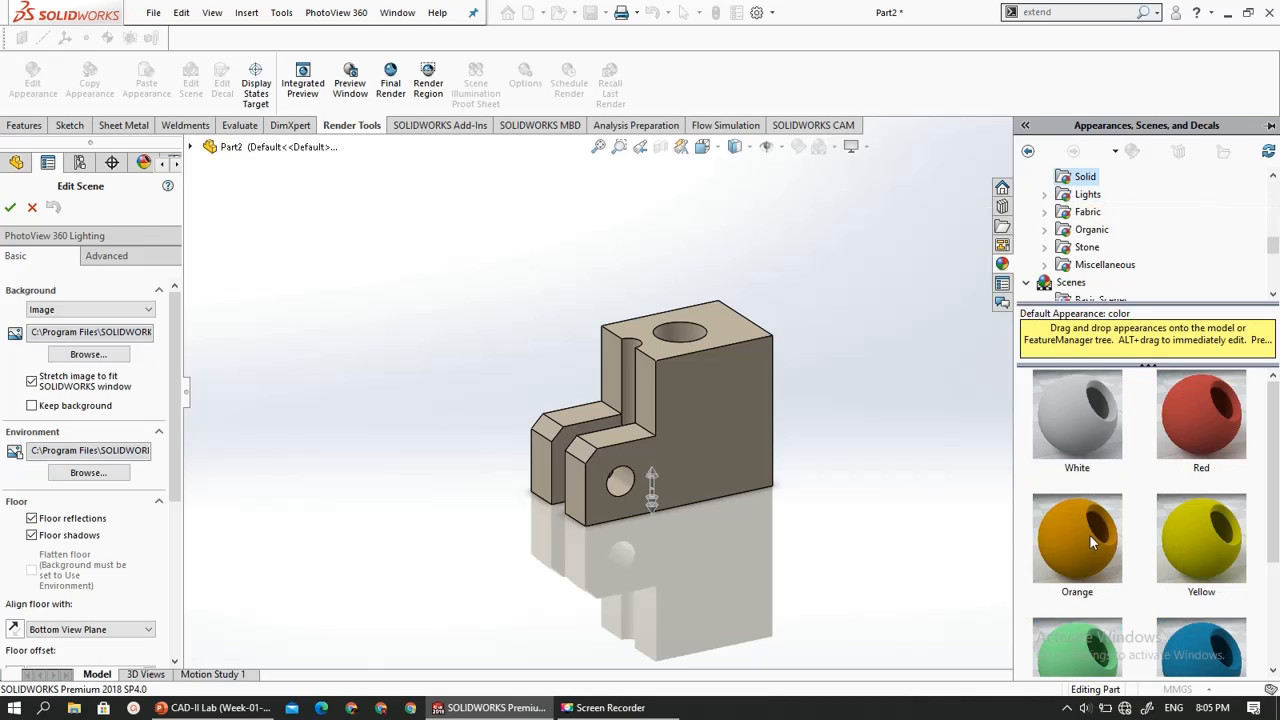
pyautogui.click(1044, 195)
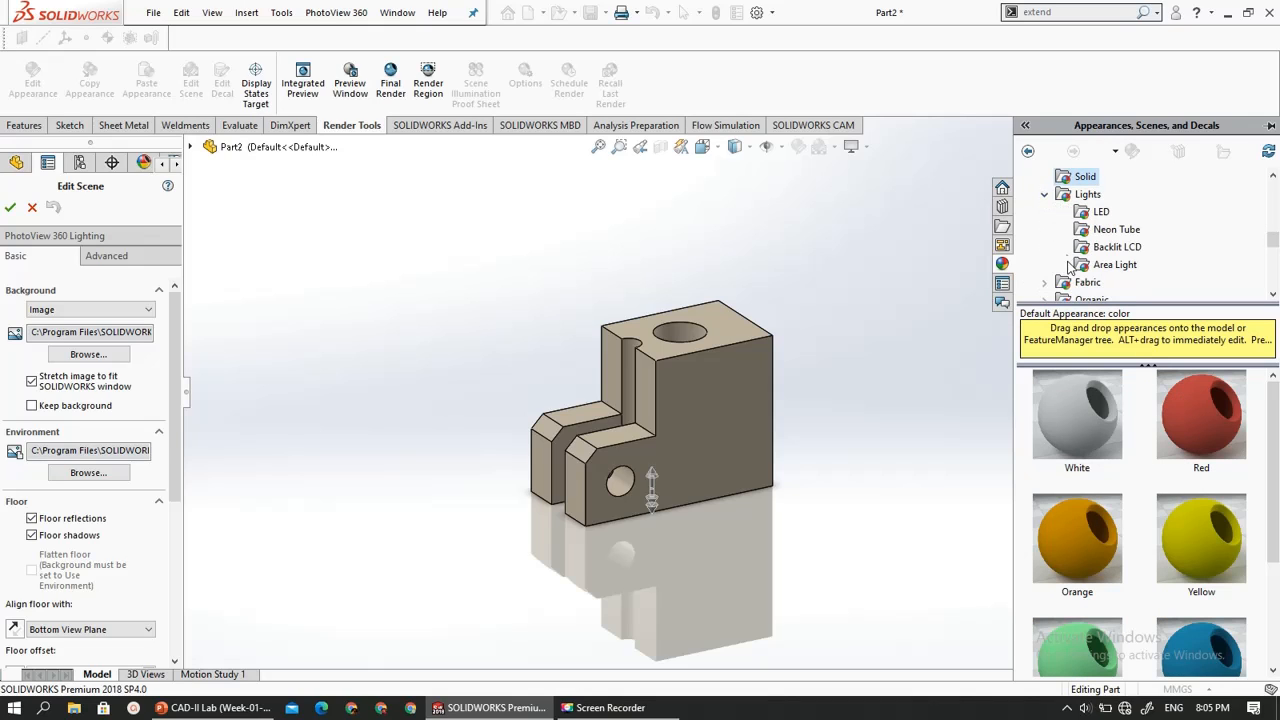
pyautogui.click(1112, 229)
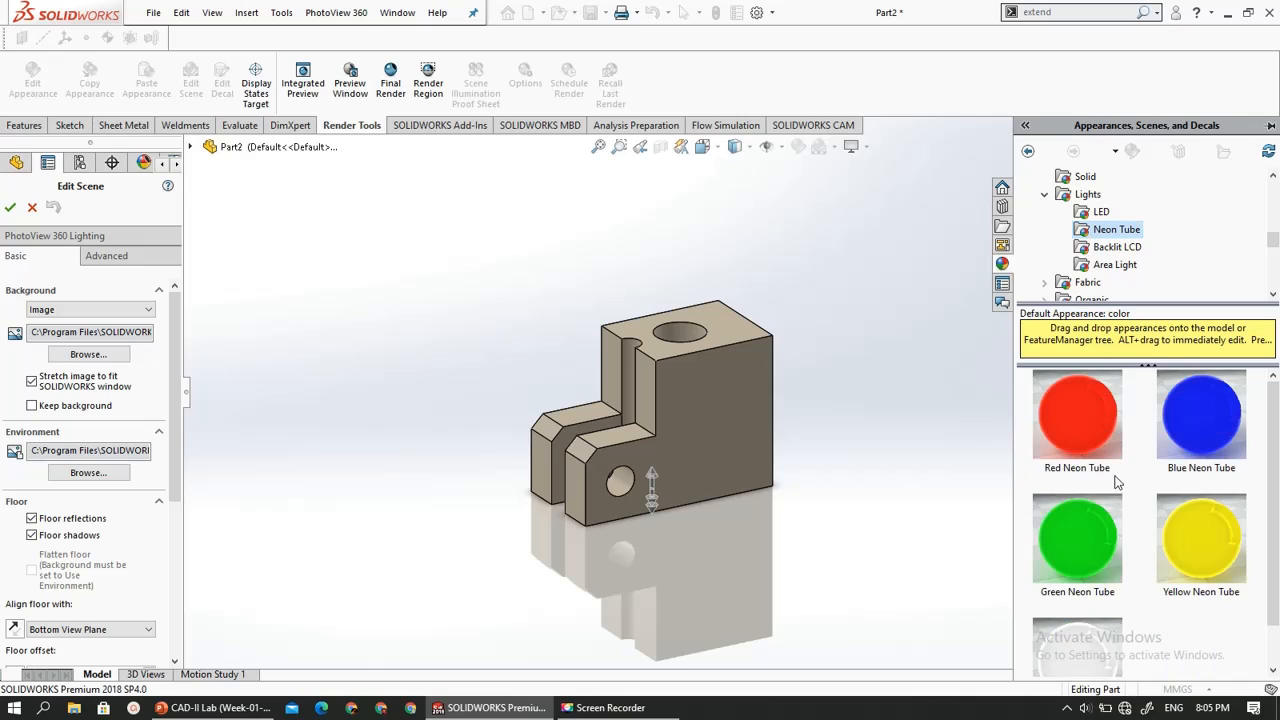
pyautogui.scroll(-1, 1087, 215)
pyautogui.click(1105, 212)
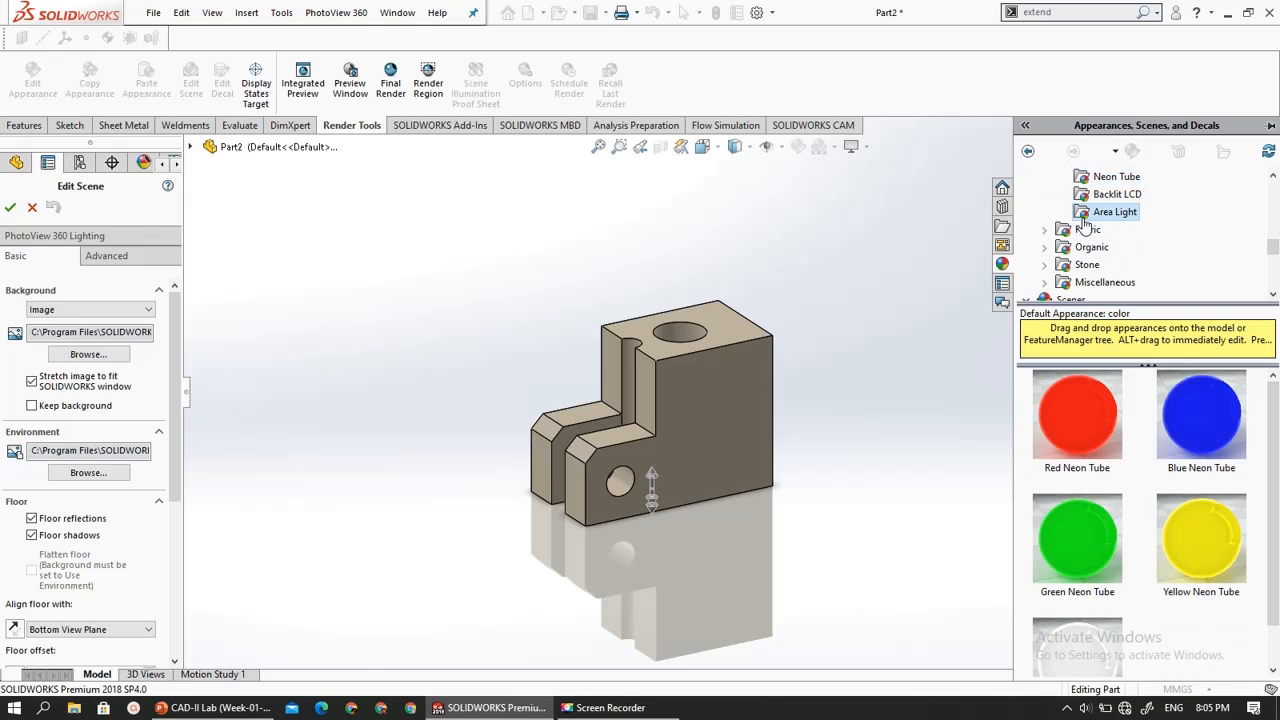
pyautogui.scroll(8, 1080, 235)
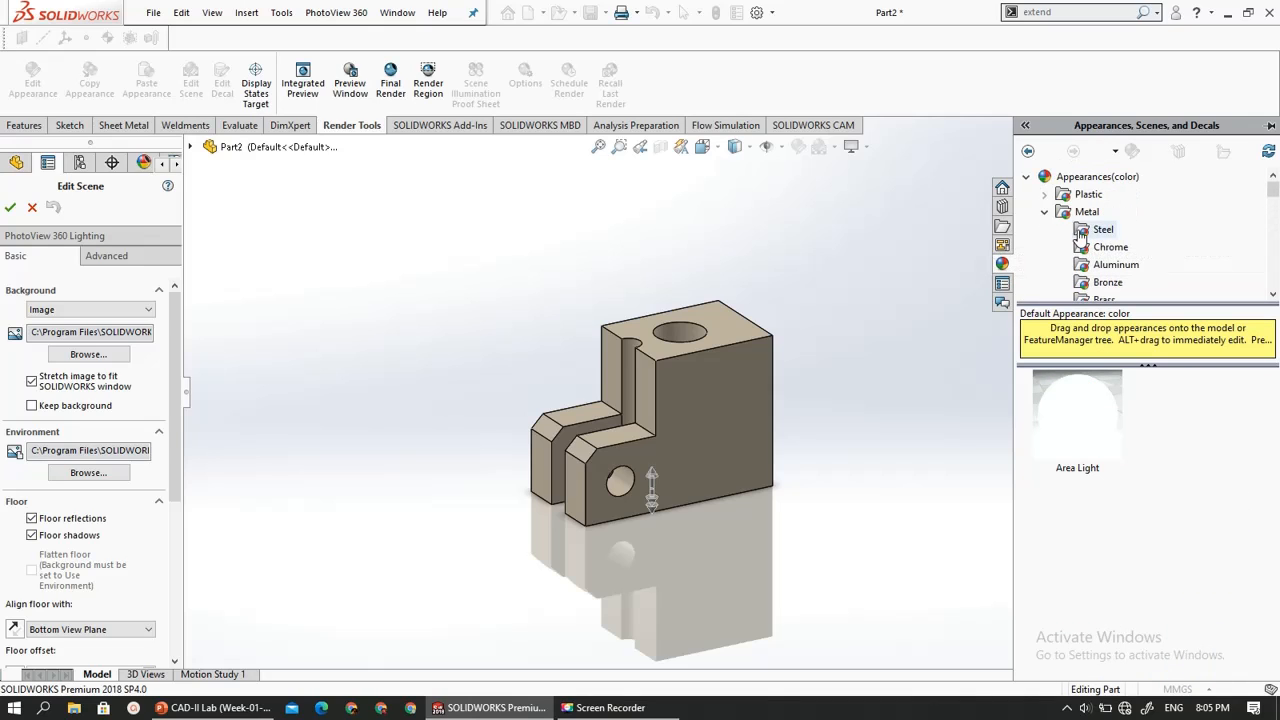
# - Apply the Backdrop - Studio Room 2 scene from the Basic Scenes library to the part and accept the scene edit
pyautogui.click(1026, 177)
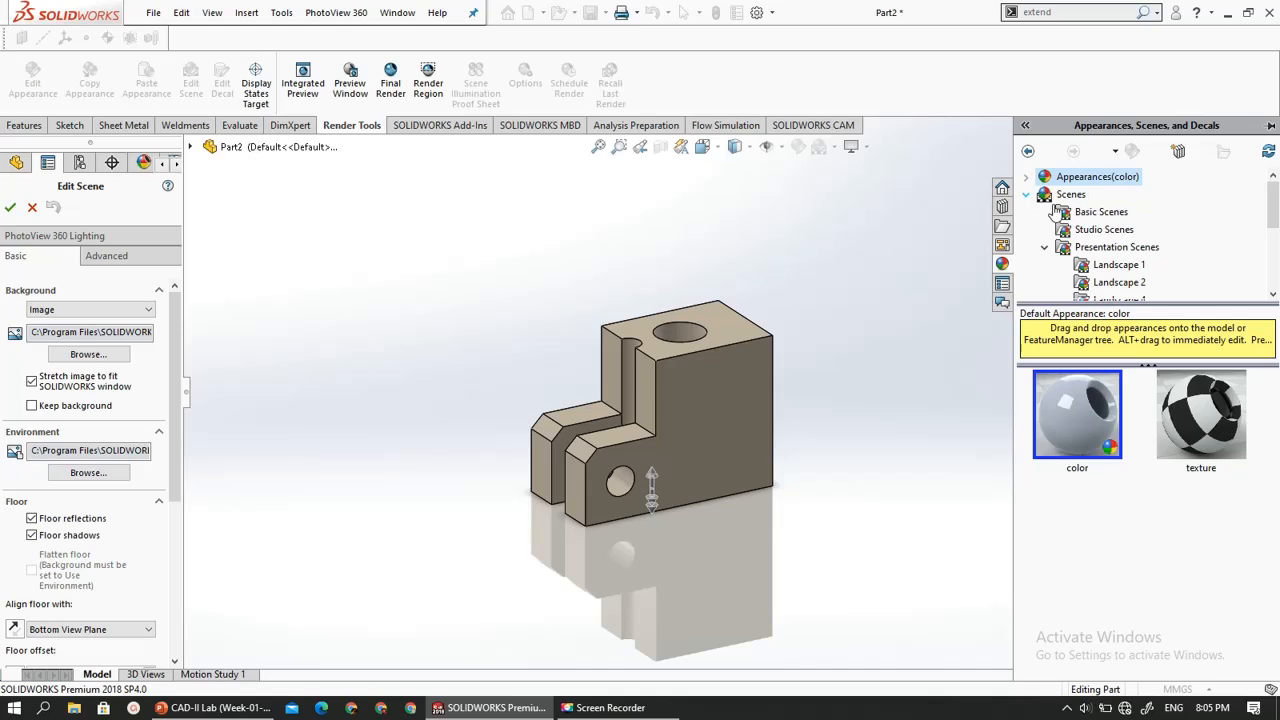
pyautogui.click(1044, 247)
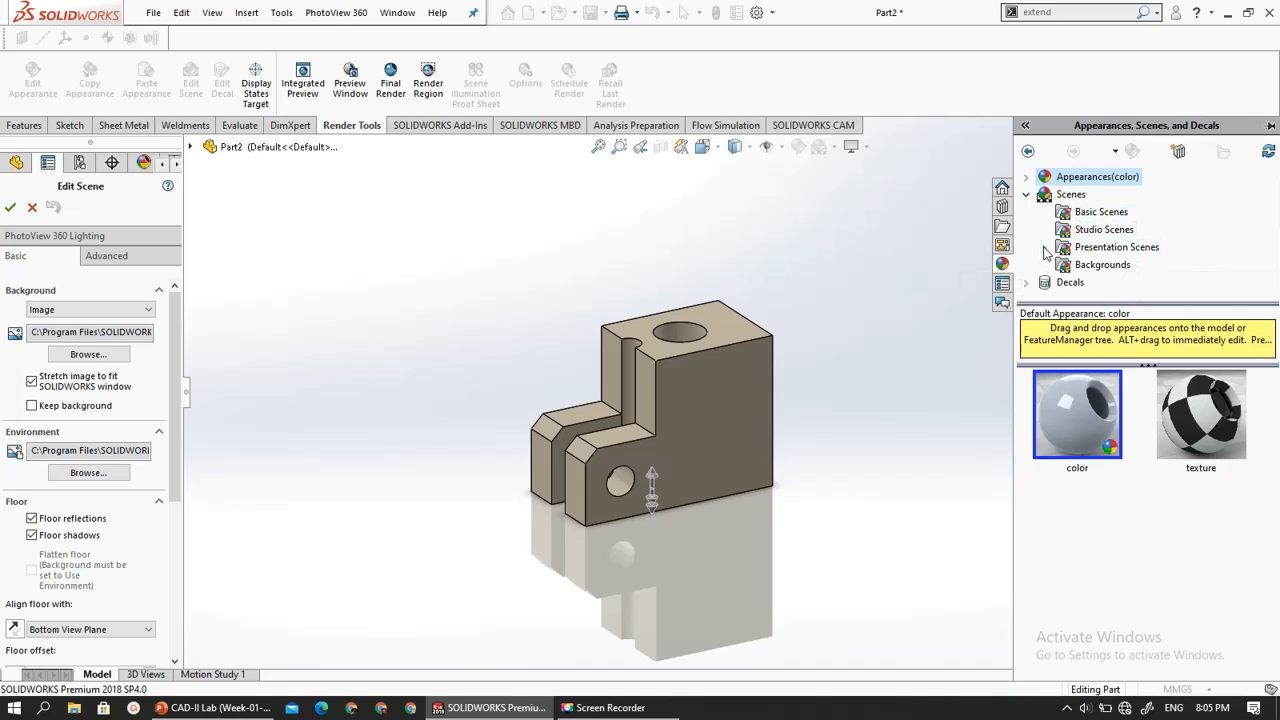
pyautogui.click(1070, 266)
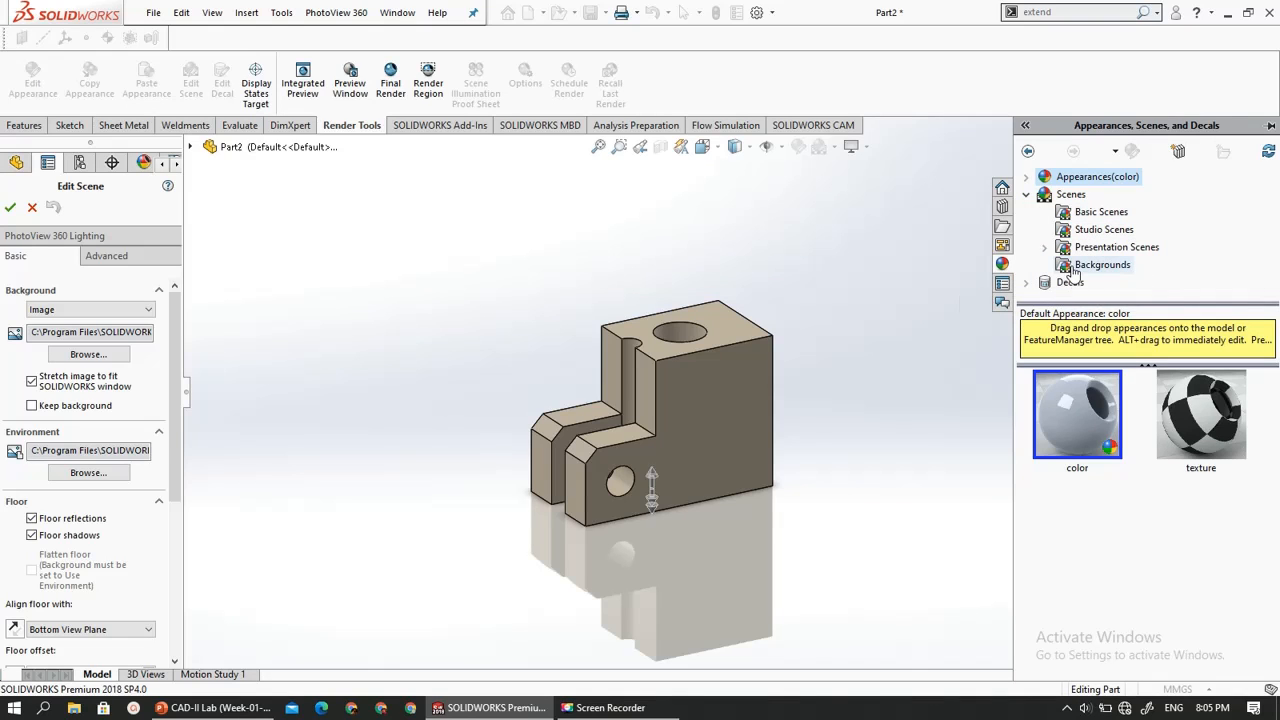
pyautogui.click(1078, 215)
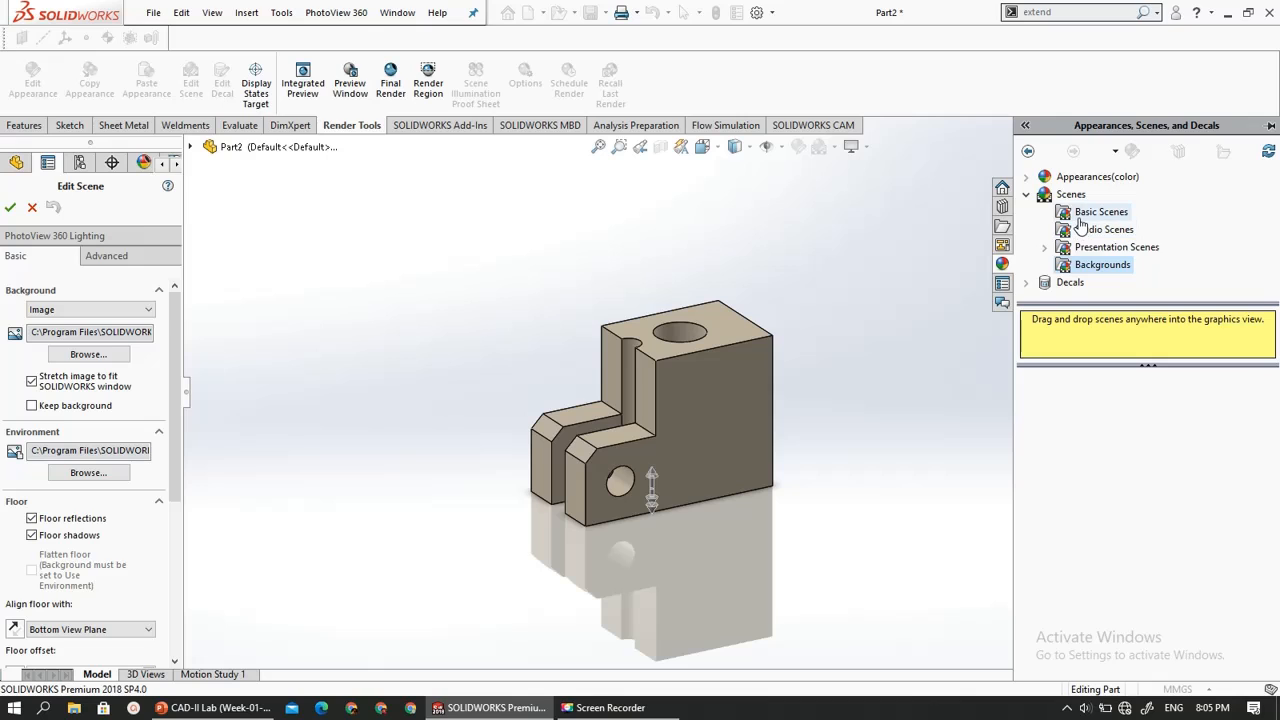
pyautogui.scroll(-10, 1120, 470)
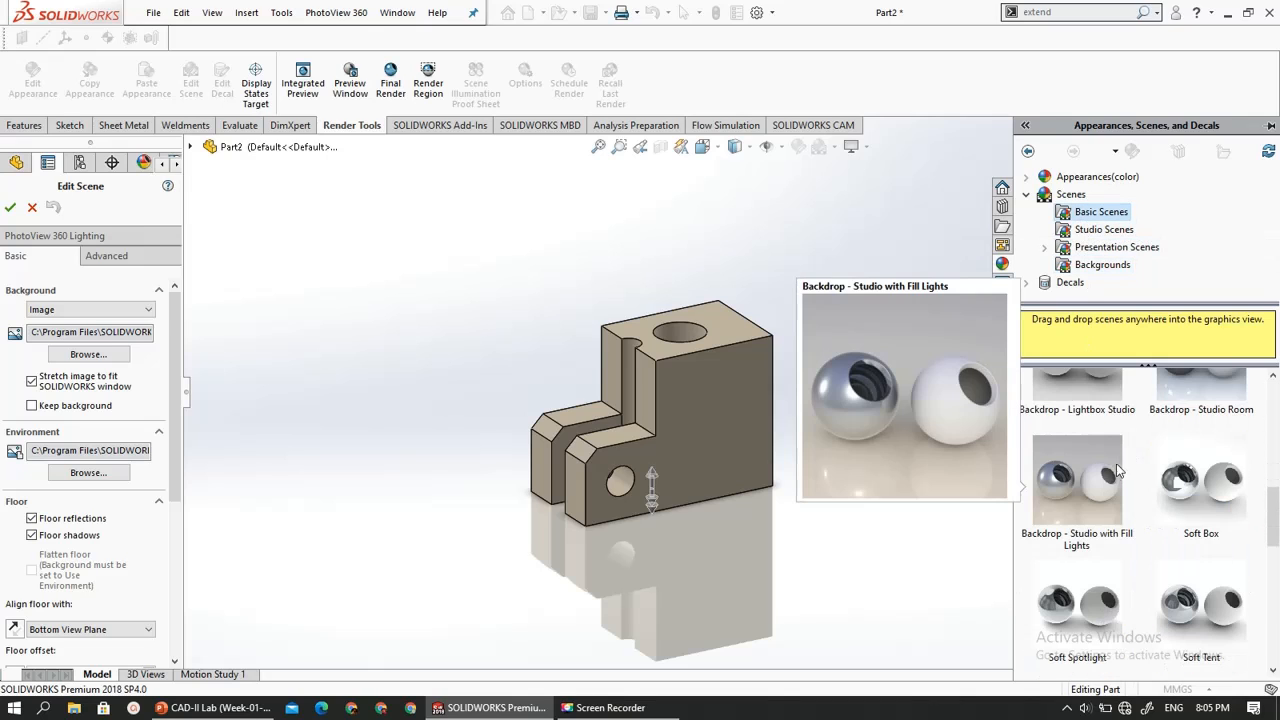
pyautogui.scroll(-1, 1101, 502)
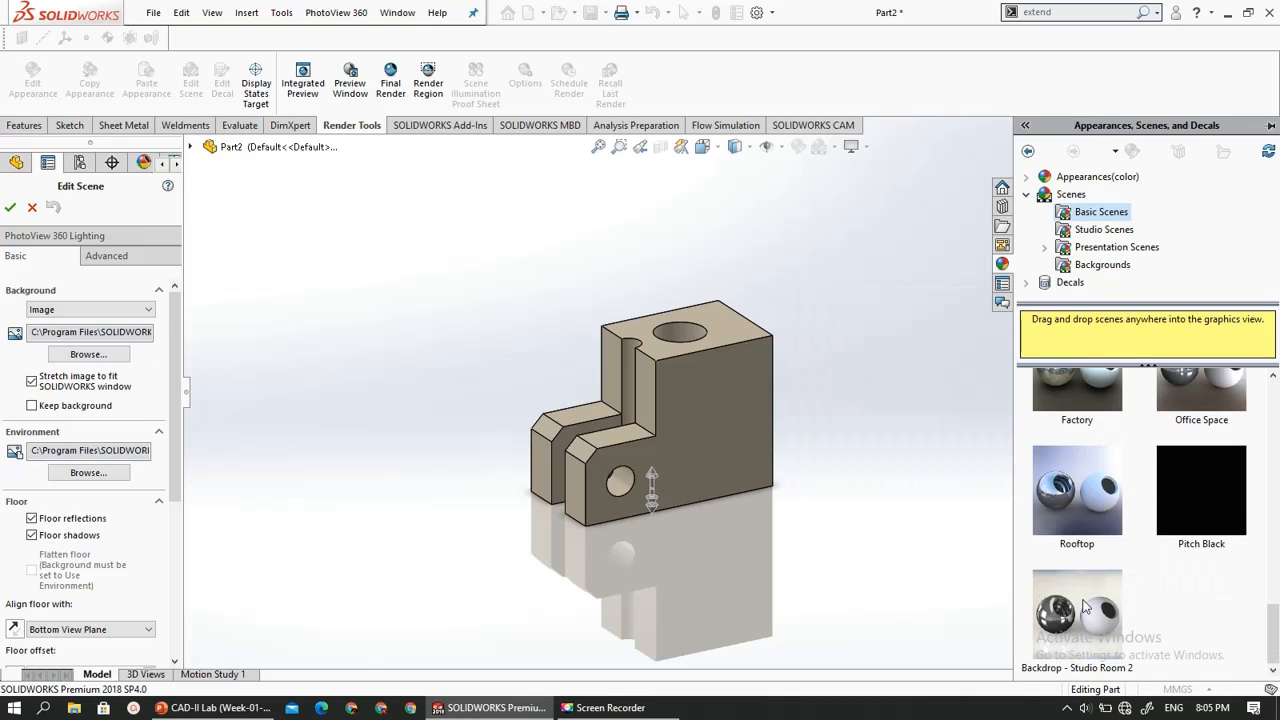
pyautogui.moveTo(1064, 619)
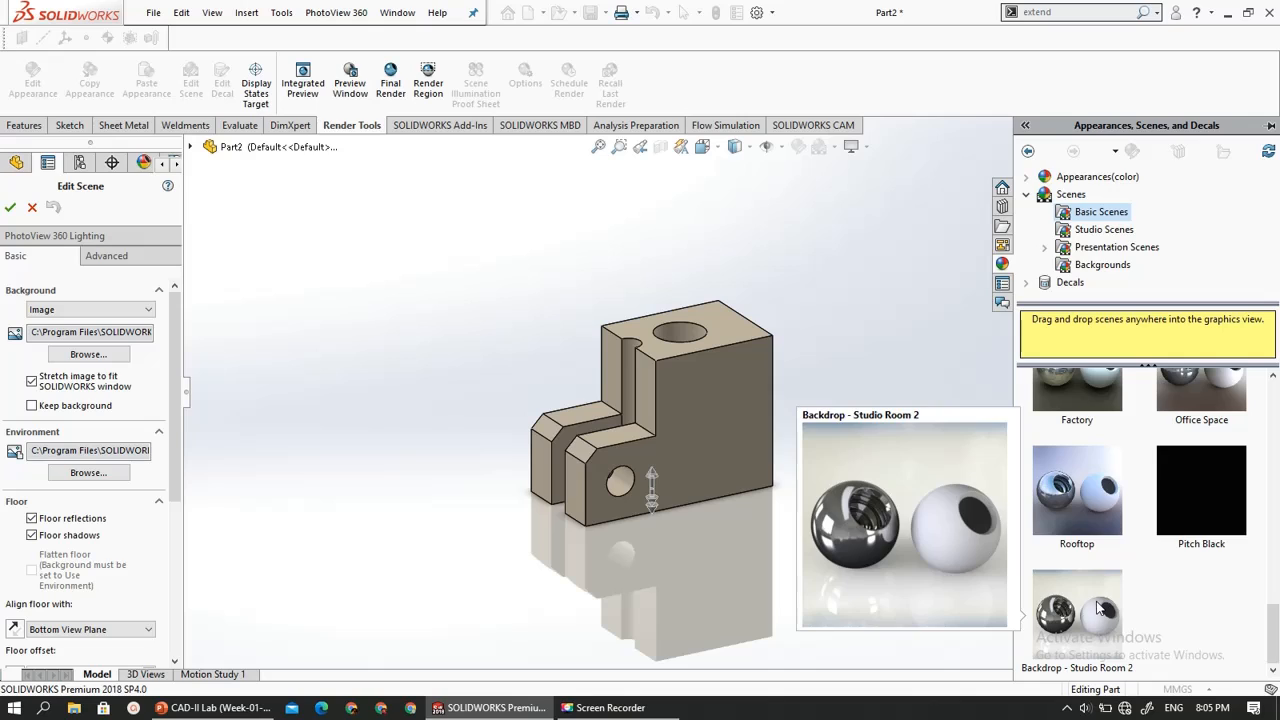
pyautogui.moveTo(1100, 608); pyautogui.dragTo(924, 456)
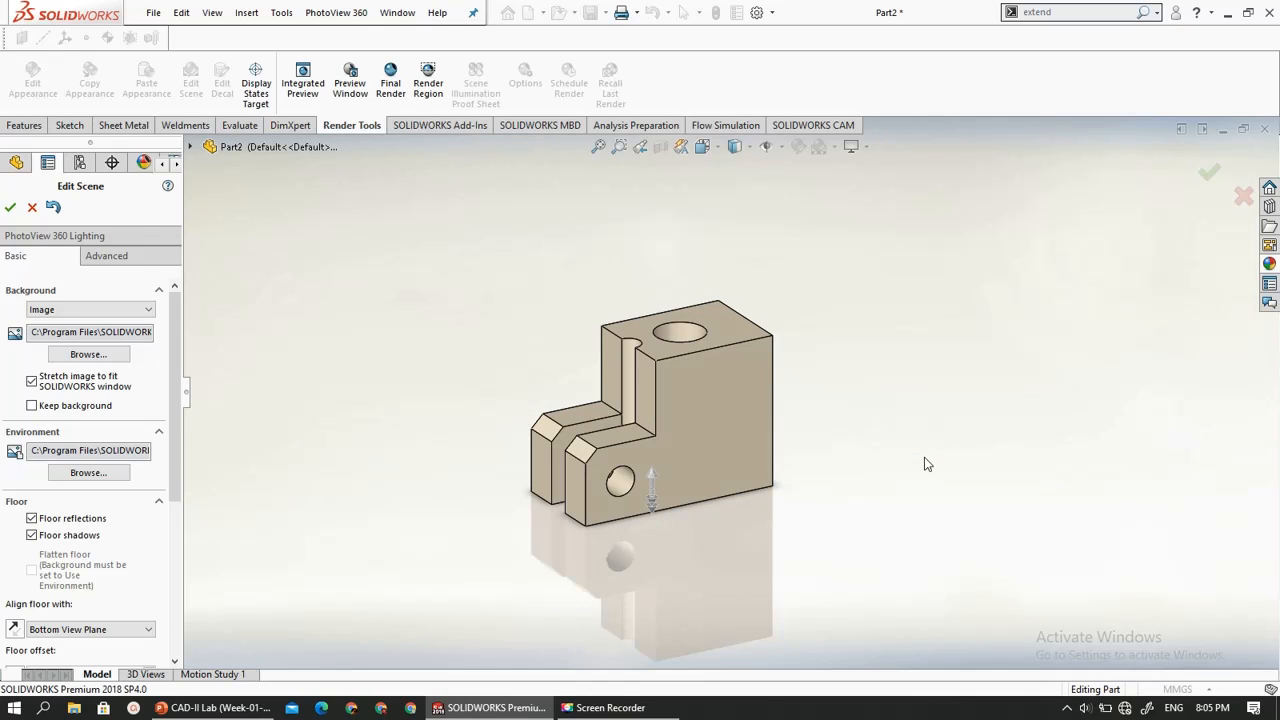
pyautogui.click(11, 209)
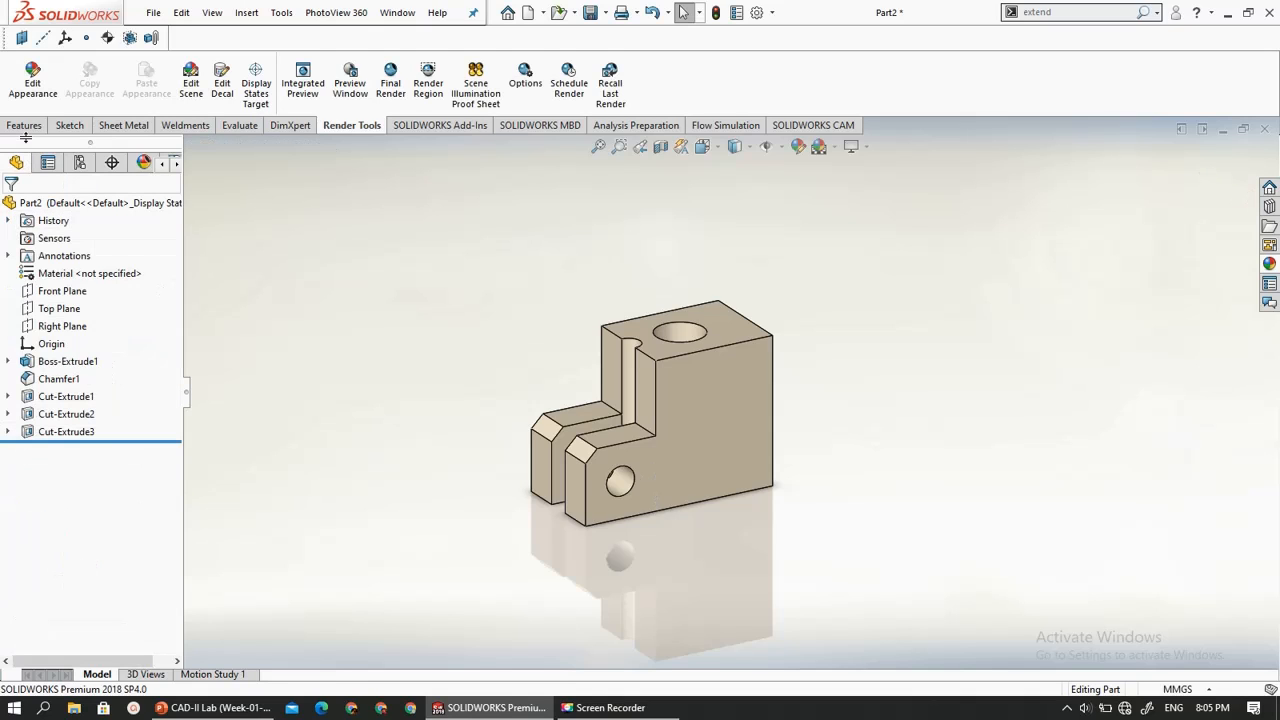
# - Place the DS SolidWorks Transparent decal from the Decals library on the L-shaped side face containing the cross hole
pyautogui.click(222, 100)
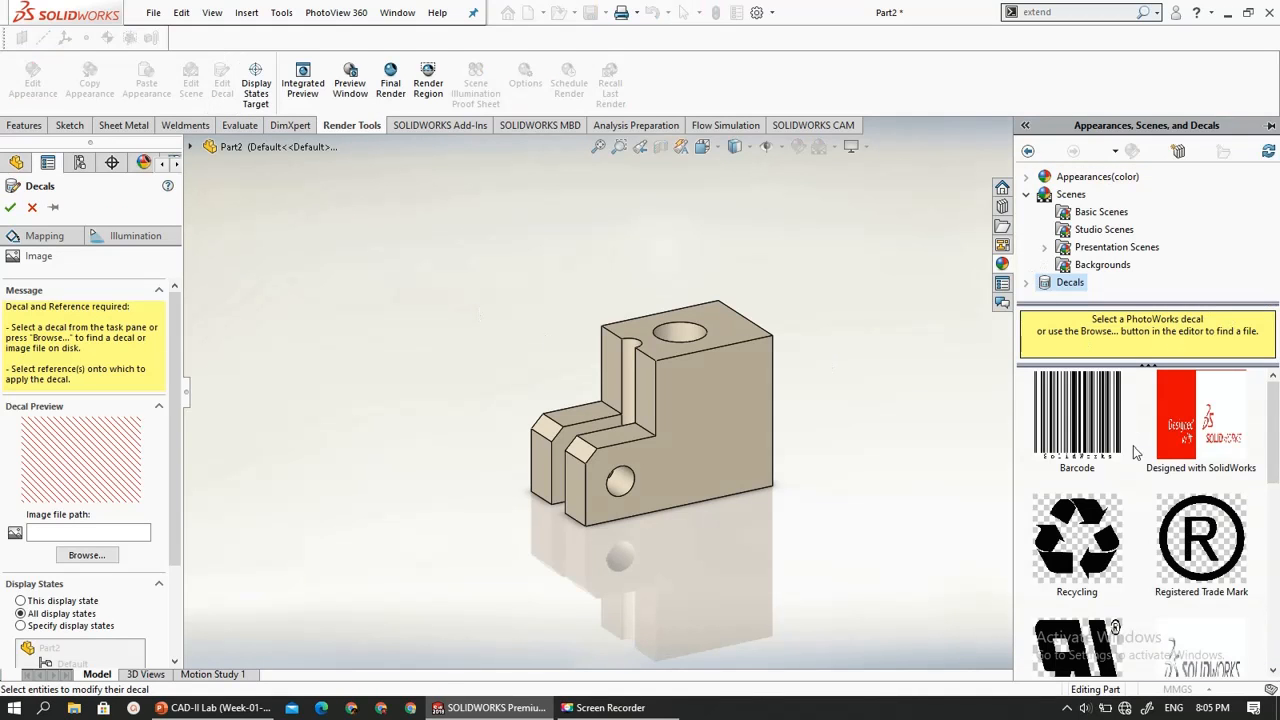
pyautogui.scroll(-1, 1145, 490)
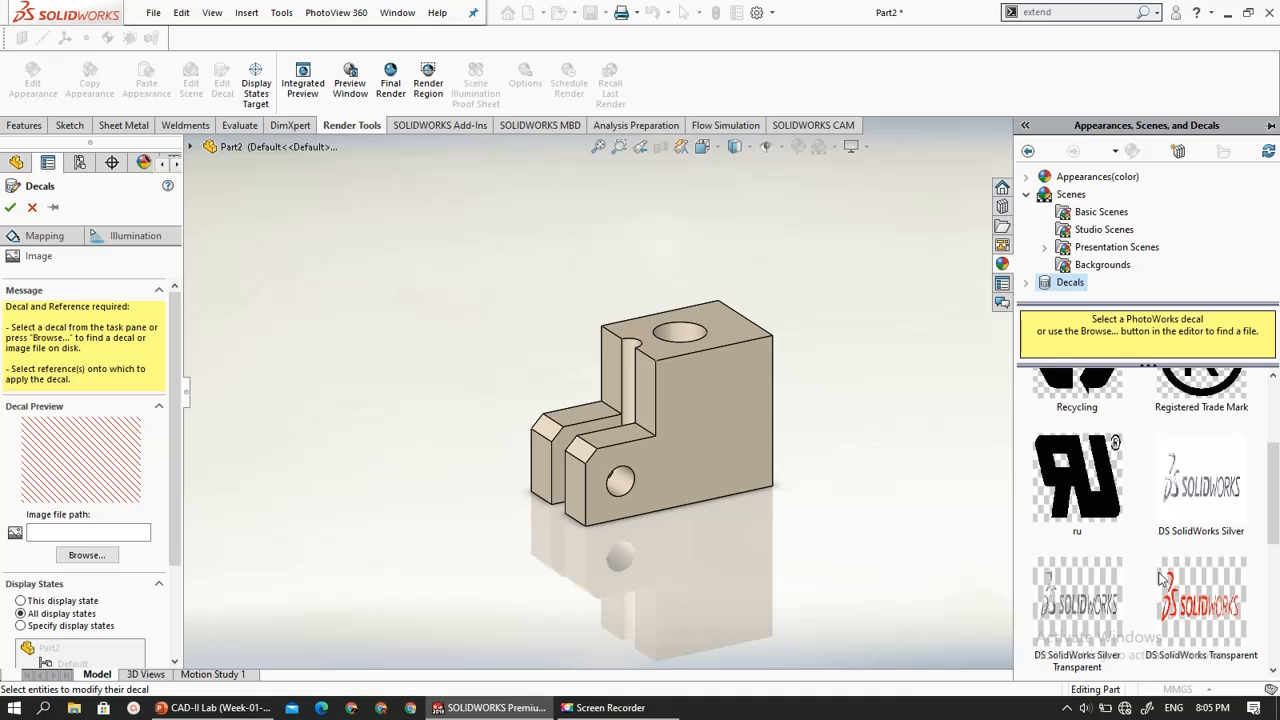
pyautogui.scroll(-3, 1150, 520)
pyautogui.scroll(1, 1155, 495)
pyautogui.scroll(-1, 1155, 495)
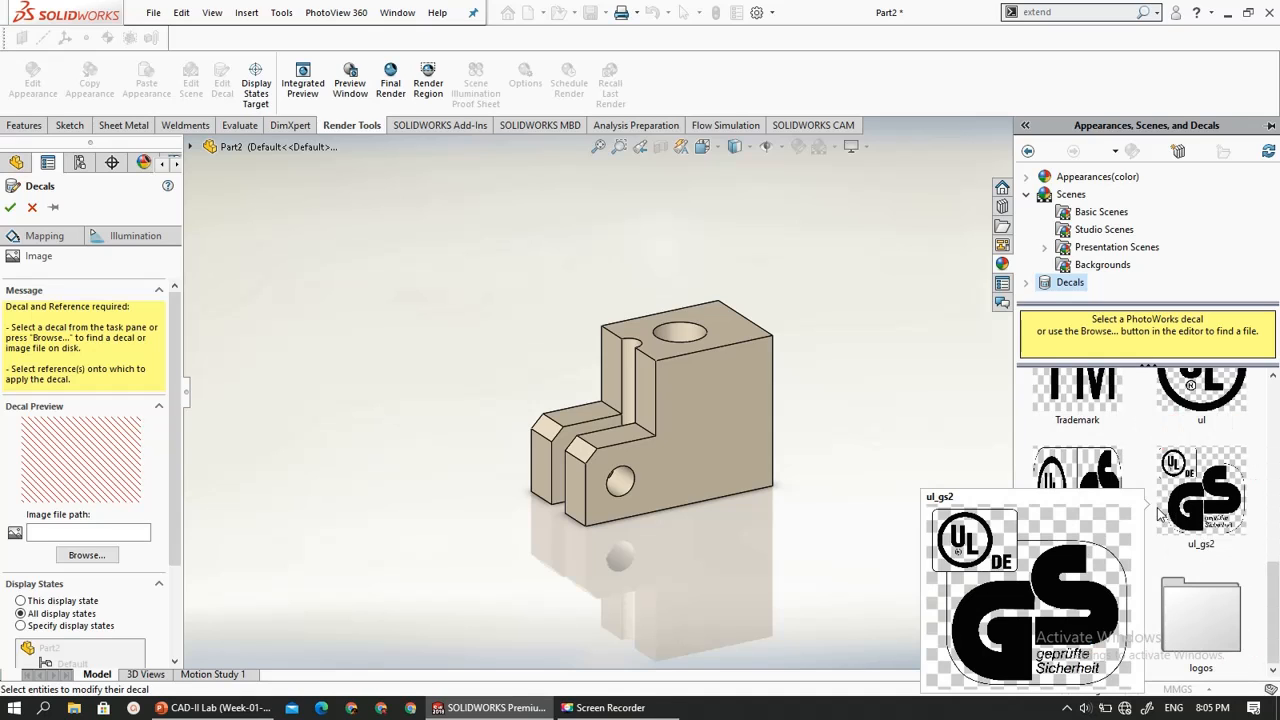
pyautogui.scroll(3, 1140, 460)
pyautogui.scroll(-1, 1138, 528)
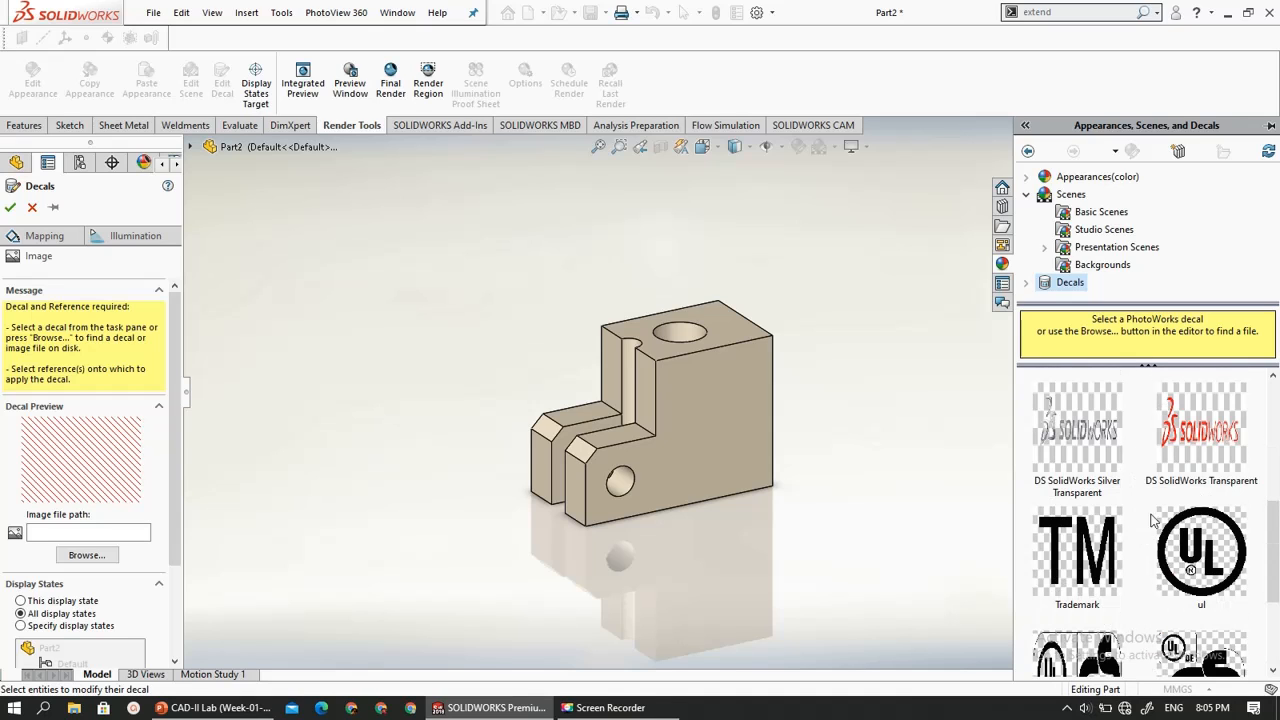
pyautogui.click(1195, 412)
pyautogui.moveTo(1197, 412); pyautogui.dragTo(731, 414)
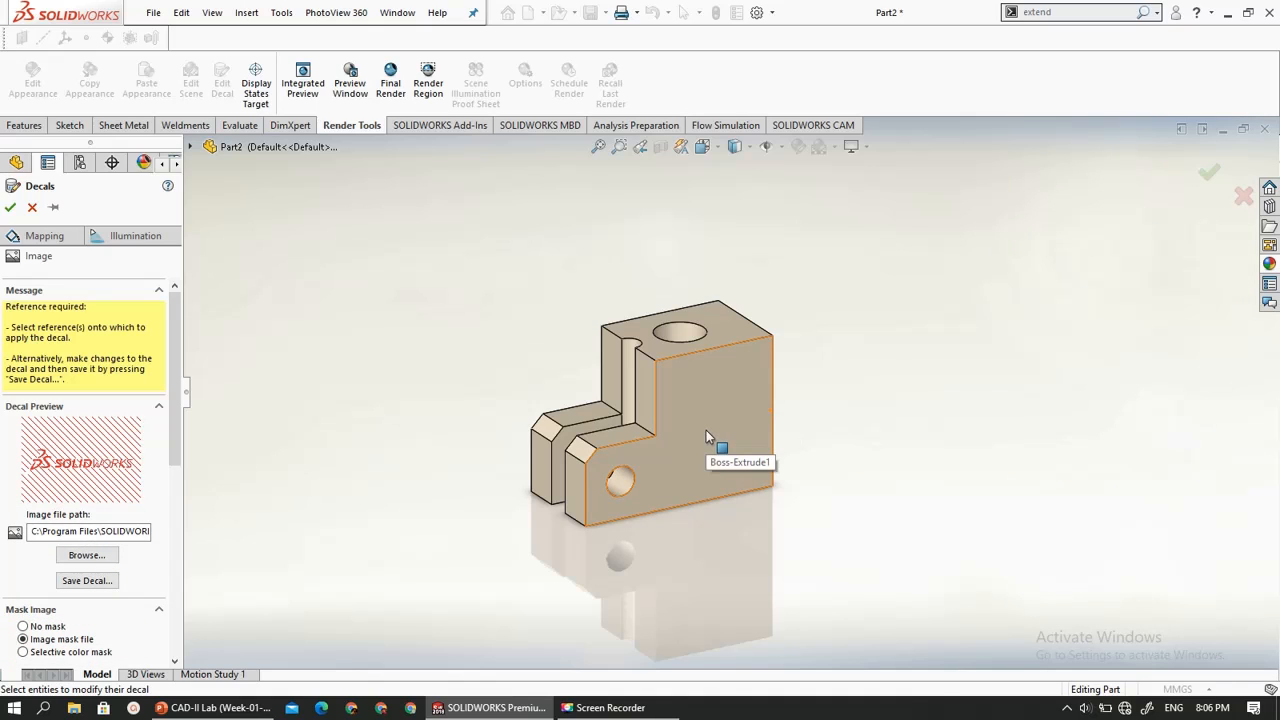
pyautogui.click(705, 505)
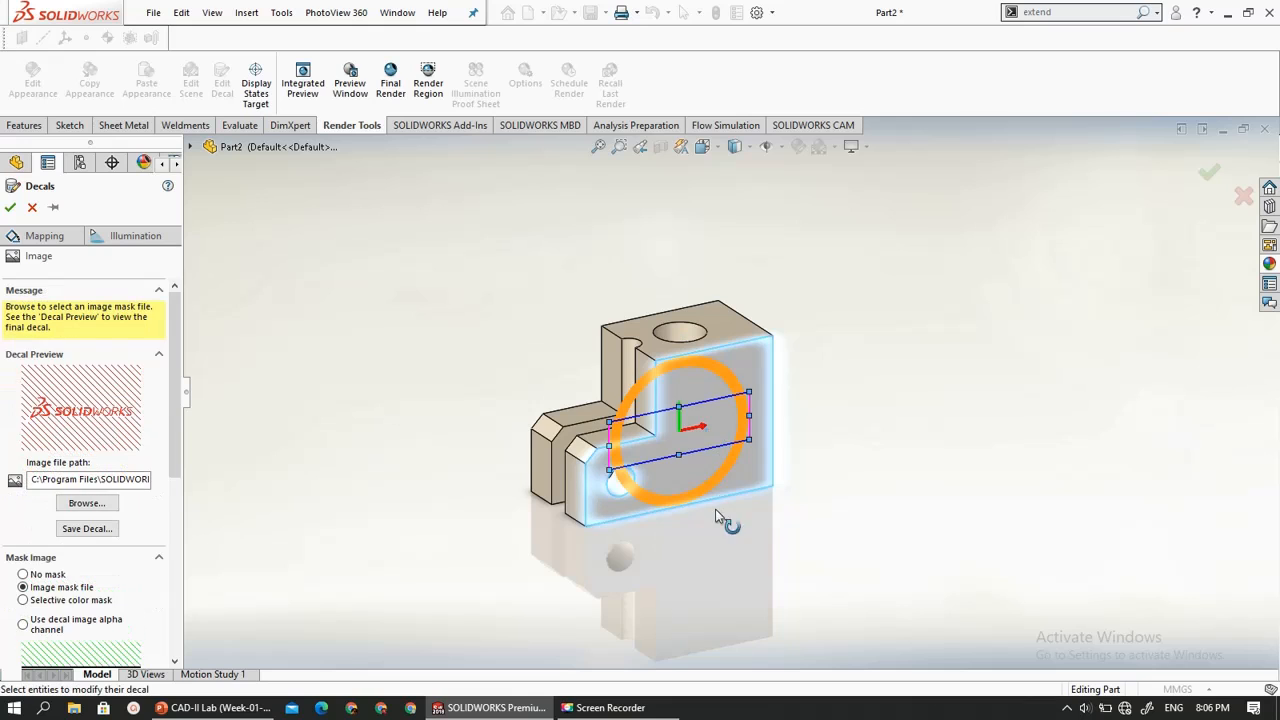
# - Shrink the decal frame, position it beside the cross hole near the side face's lower edge, and accept the decal
pyautogui.moveTo(737, 603); pyautogui.dragTo(690, 545, button='middle')
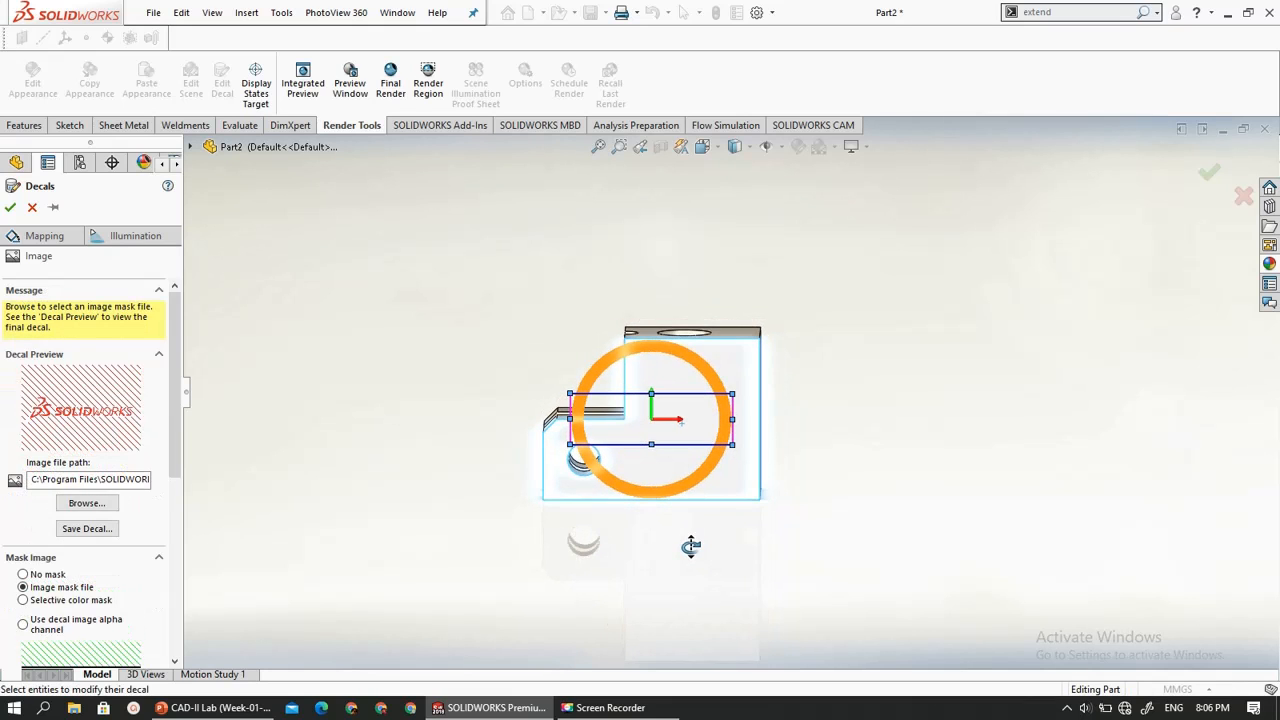
pyautogui.scroll(2, 712, 432)
pyautogui.scroll(-5, 712, 410)
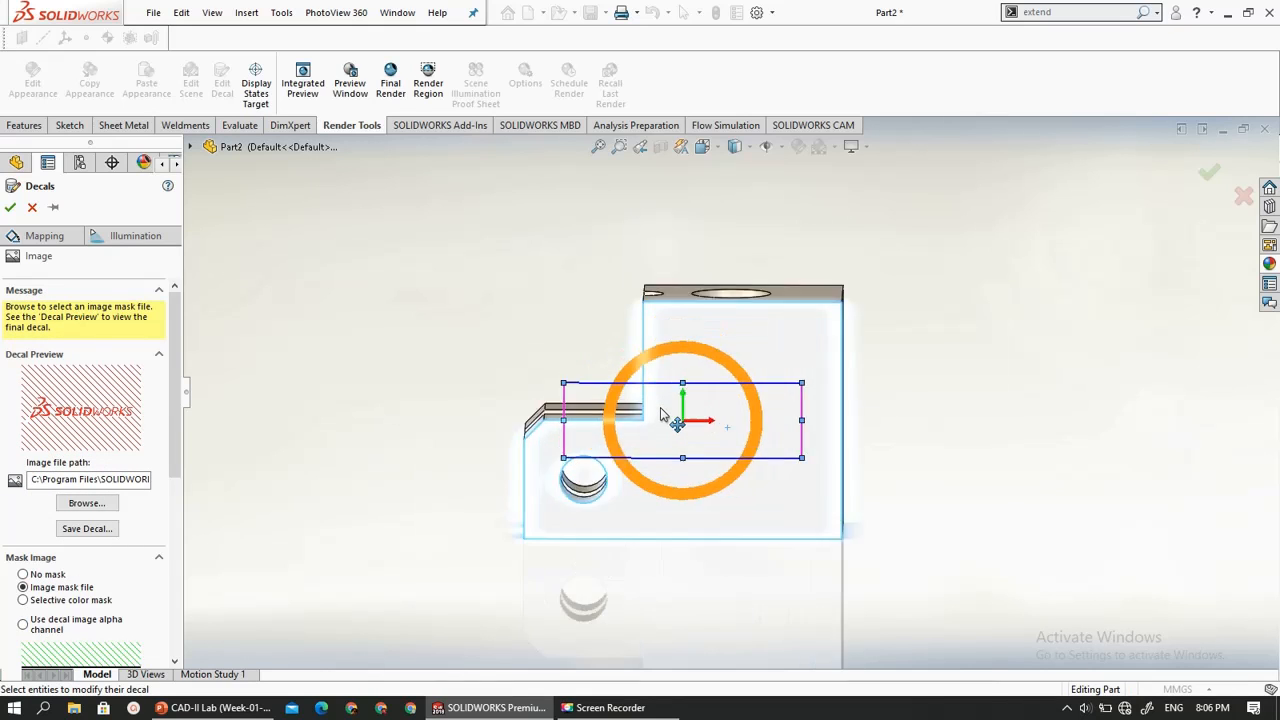
pyautogui.scroll(-3, 660, 415)
pyautogui.moveTo(648, 440)
pyautogui.mouseDown()
pyautogui.moveTo(668, 435)
pyautogui.moveTo(656, 430)
pyautogui.mouseUp()
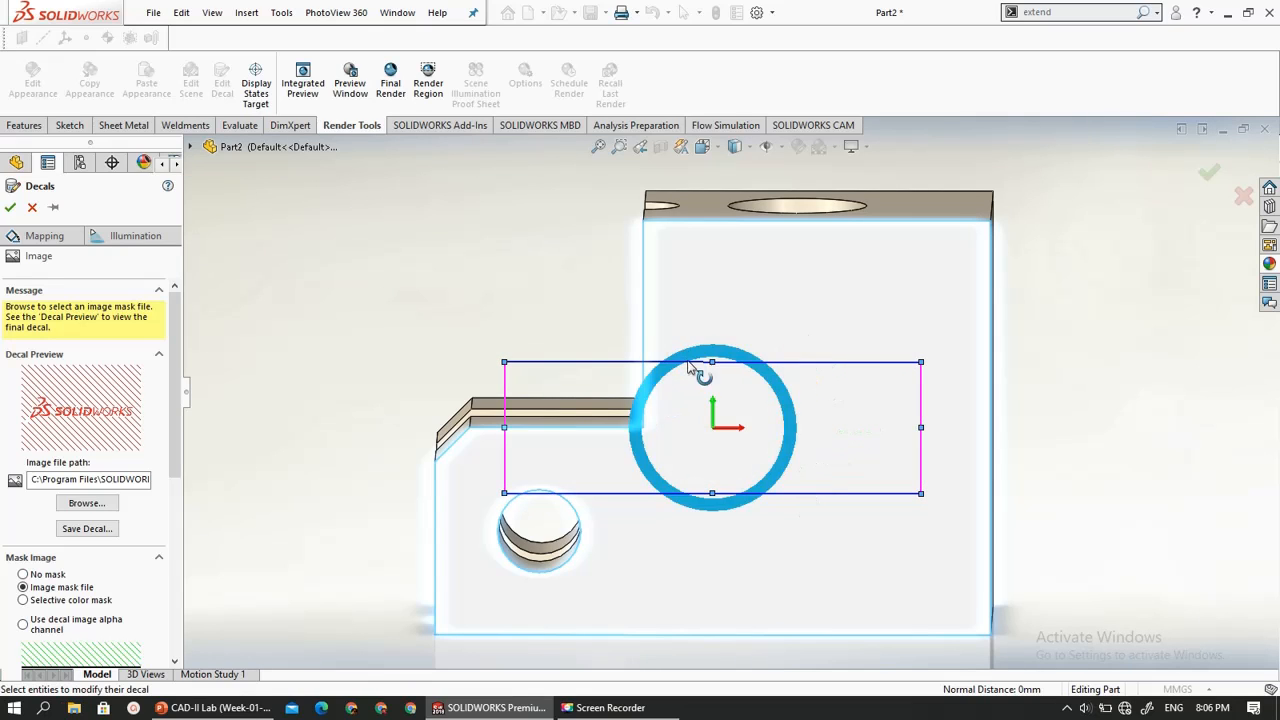
pyautogui.moveTo(707, 383); pyautogui.dragTo(773, 533)
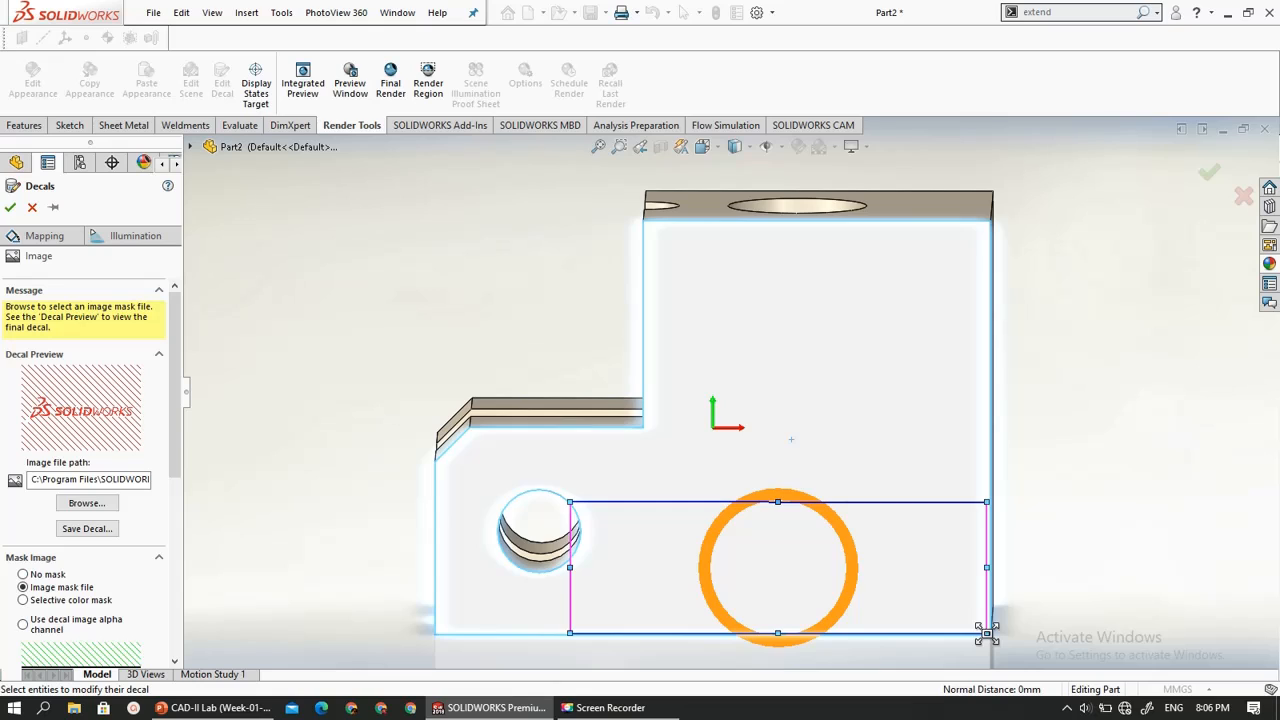
pyautogui.moveTo(987, 632); pyautogui.dragTo(861, 572)
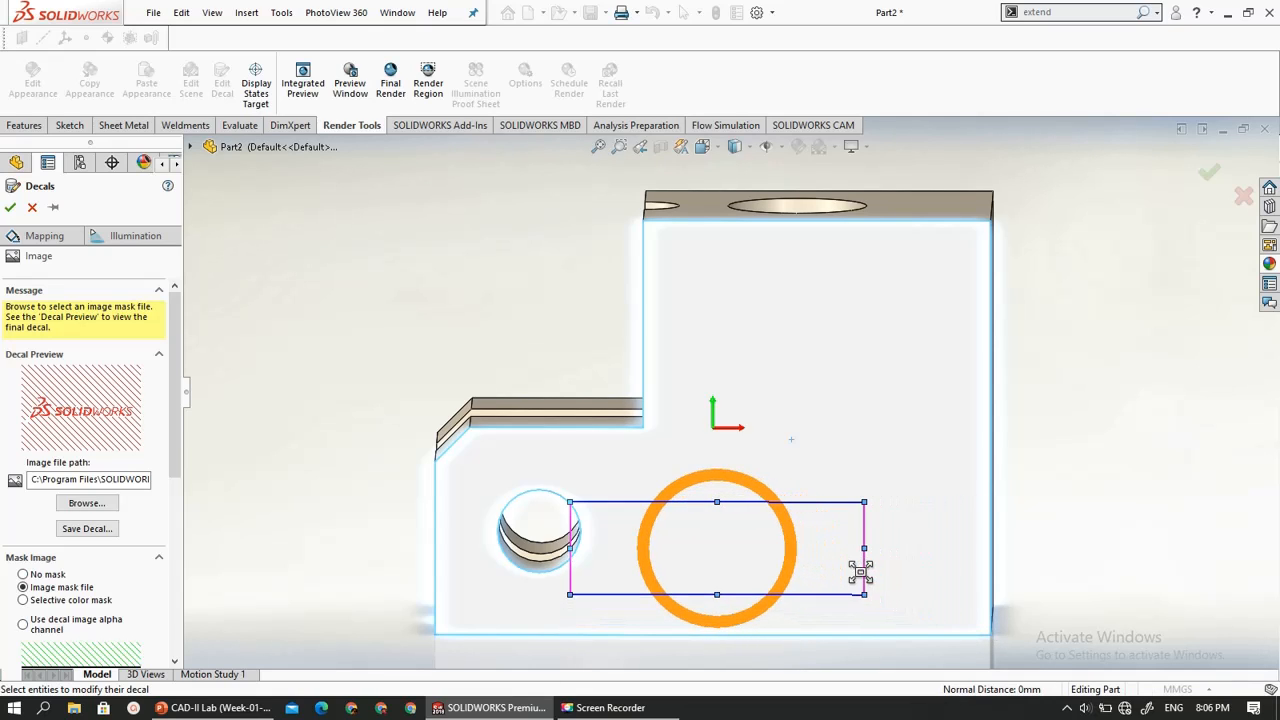
pyautogui.moveTo(709, 514); pyautogui.dragTo(765, 526)
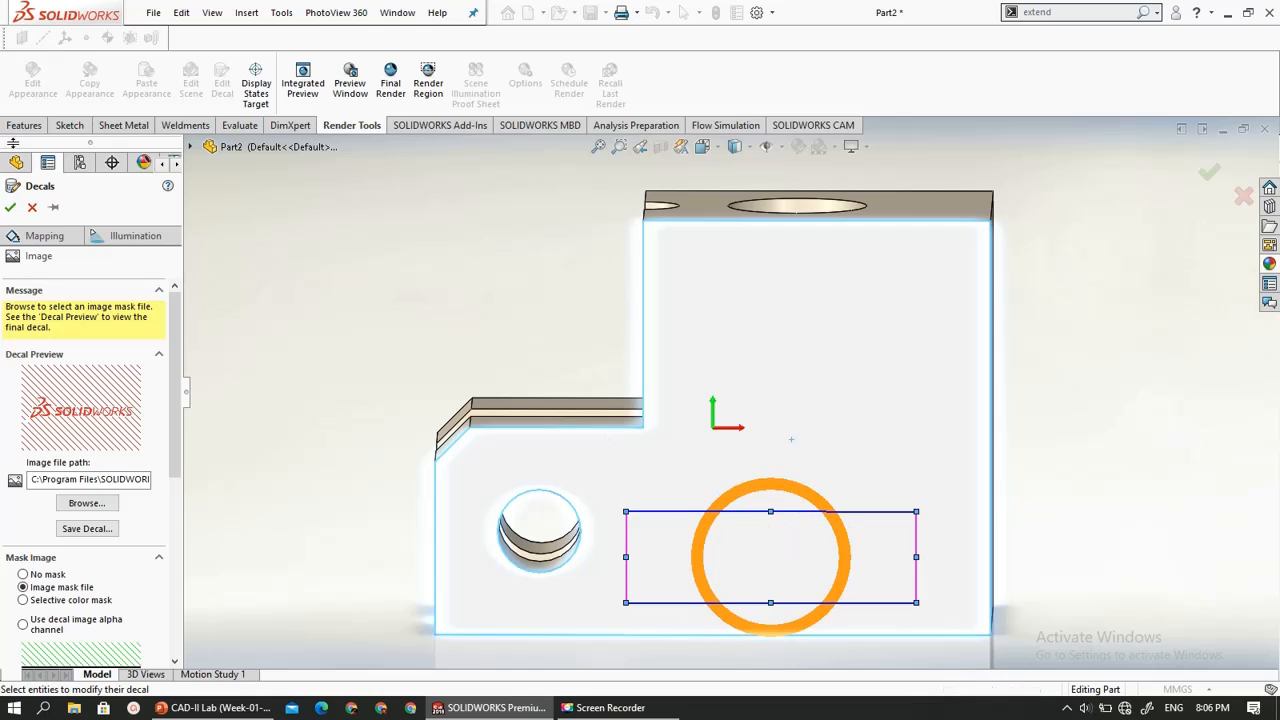
pyautogui.click(10, 207)
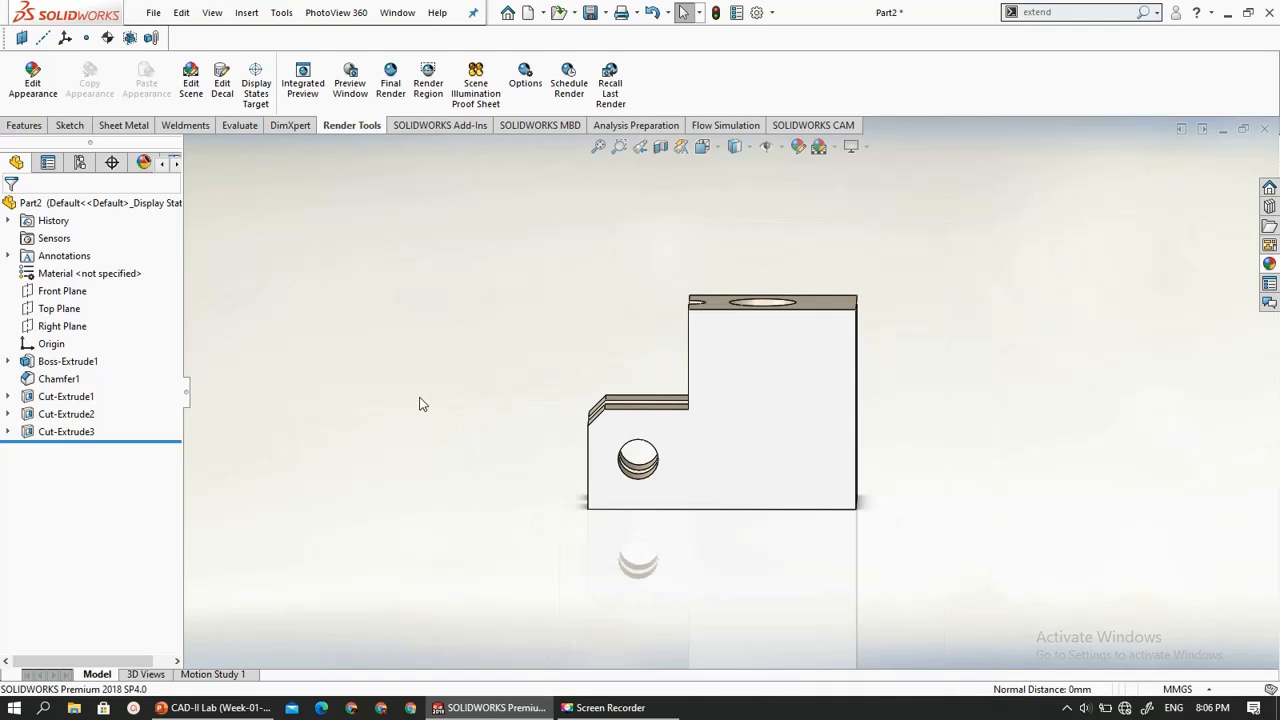
pyautogui.click(709, 480)
pyautogui.moveTo(606, 496)
pyautogui.mouseDown(button='middle')
pyautogui.moveTo(751, 514)
pyautogui.moveTo(651, 505)
pyautogui.mouseUp(button='middle')
pyautogui.click(857, 517)
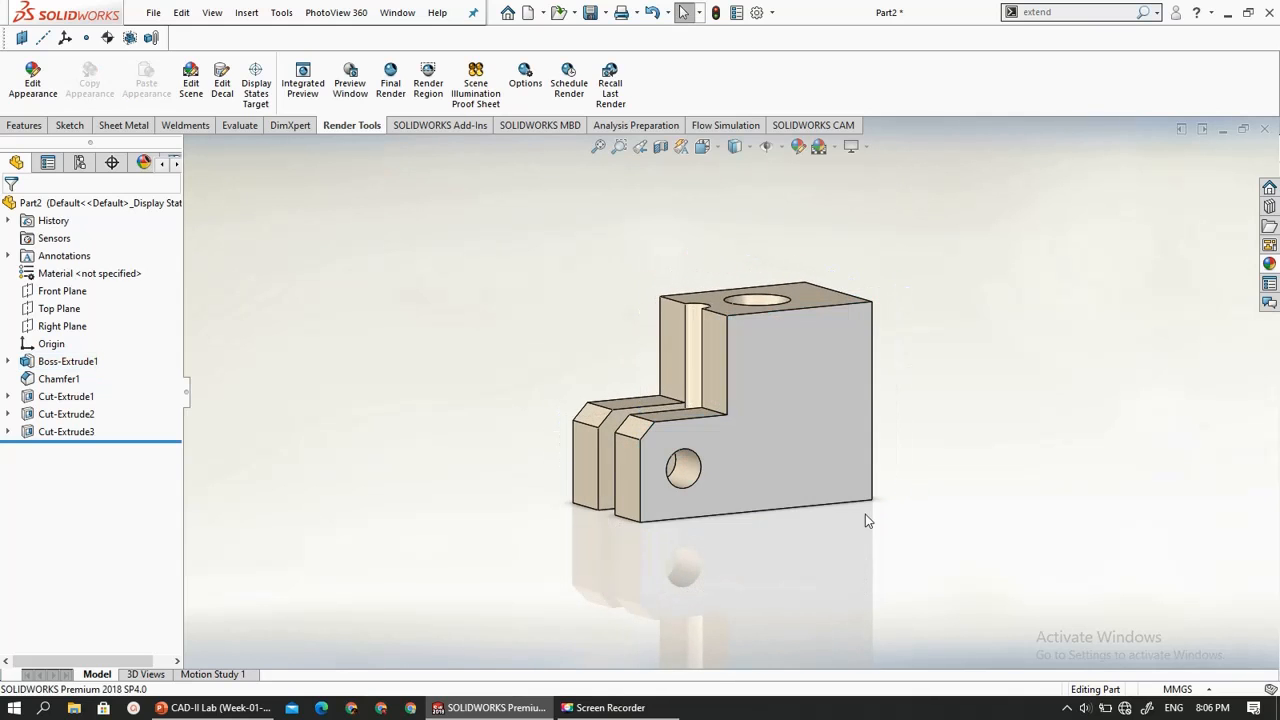
pyautogui.moveTo(857, 517); pyautogui.dragTo(902, 529, button='middle')
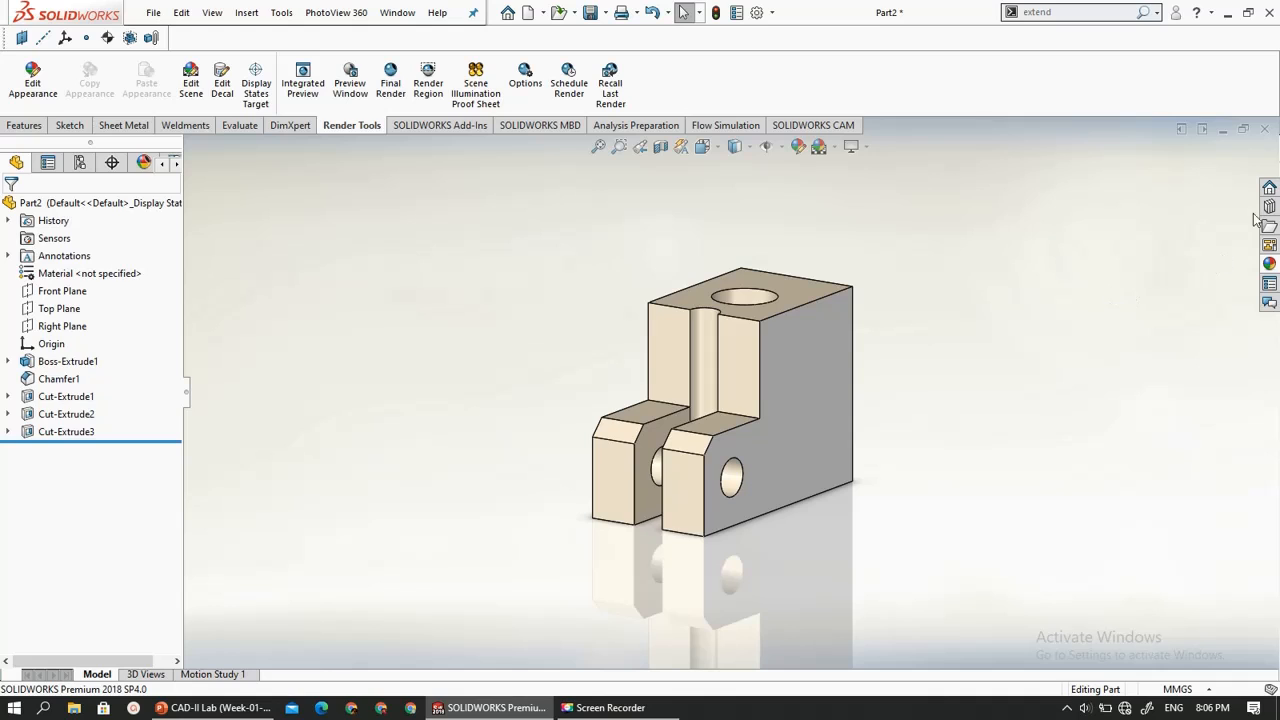
pyautogui.click(1276, 268)
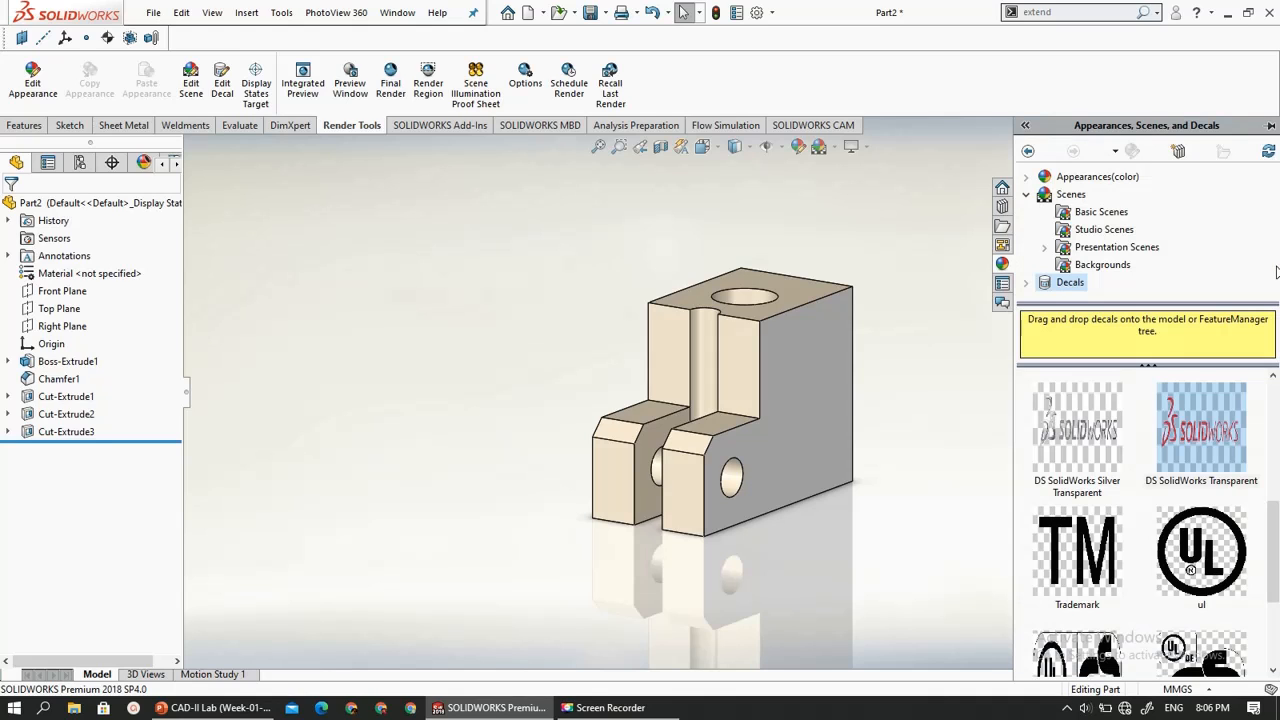
pyautogui.click(1060, 194)
pyautogui.click(1052, 212)
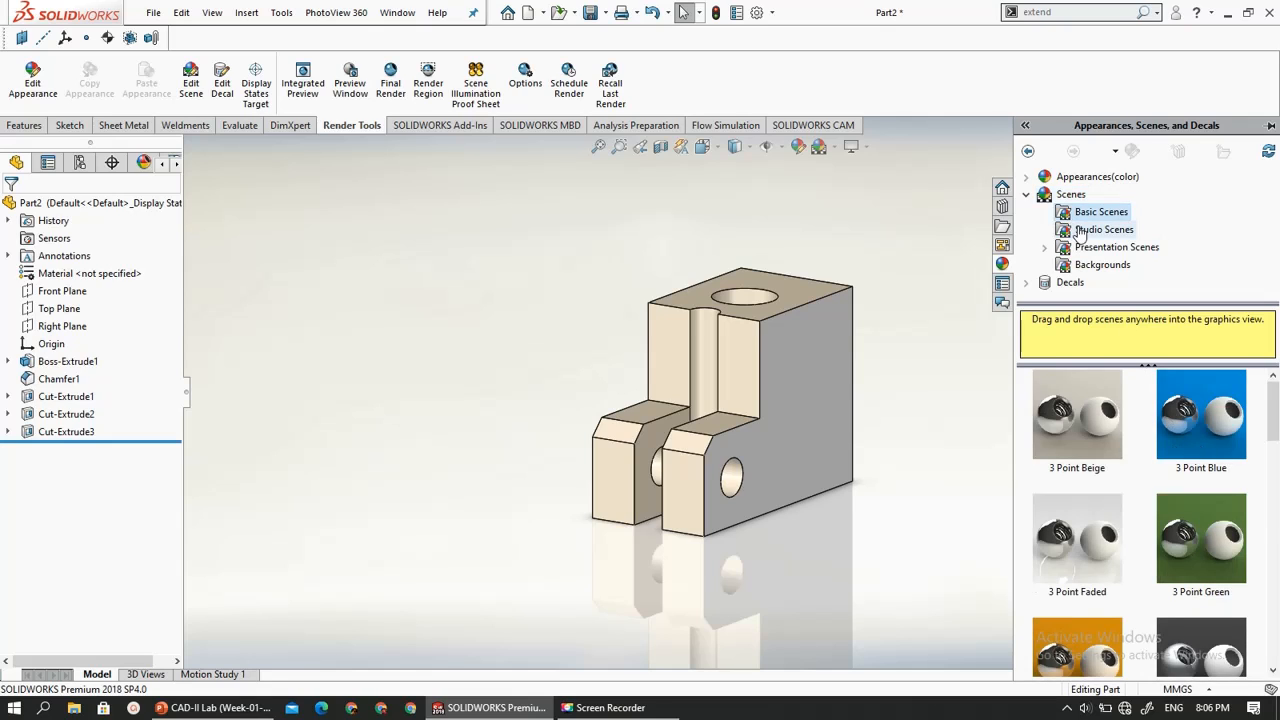
pyautogui.click(603, 243)
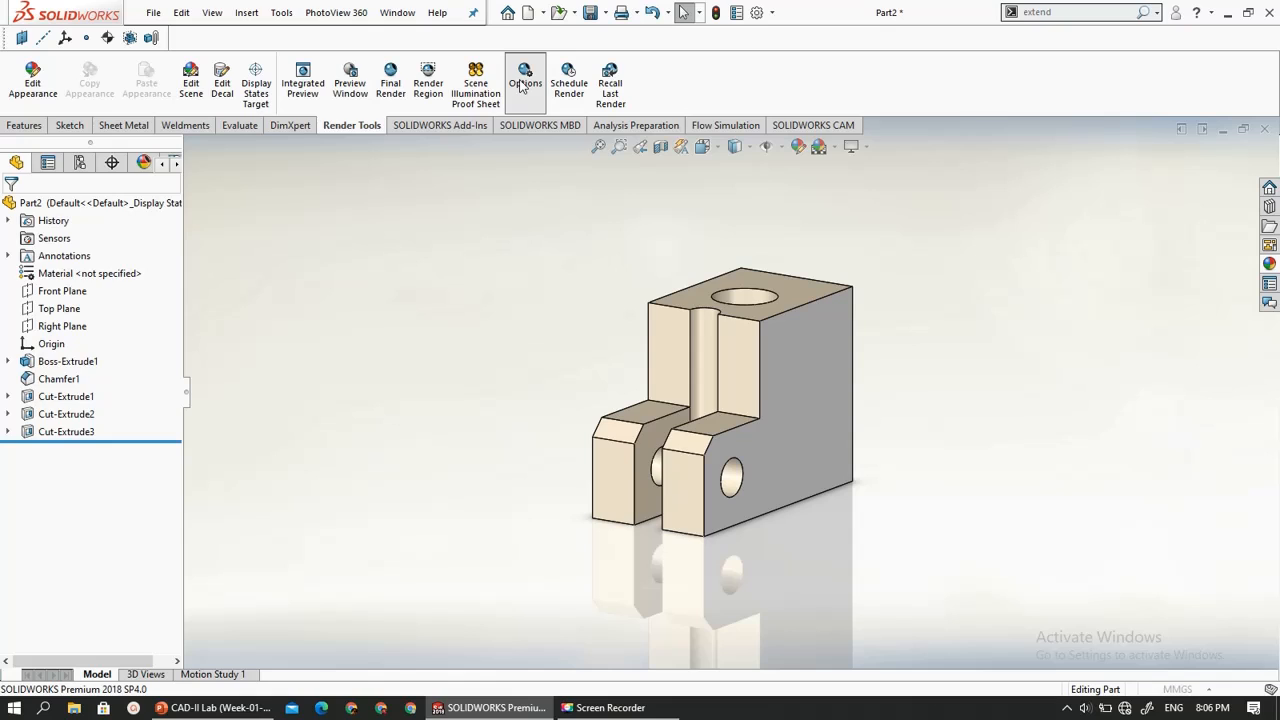
# - Review the PhotoView 360 output image, render quality, bloom, caustics and network rendering options, keep Good preview quality and accept them
pyautogui.click(524, 80)
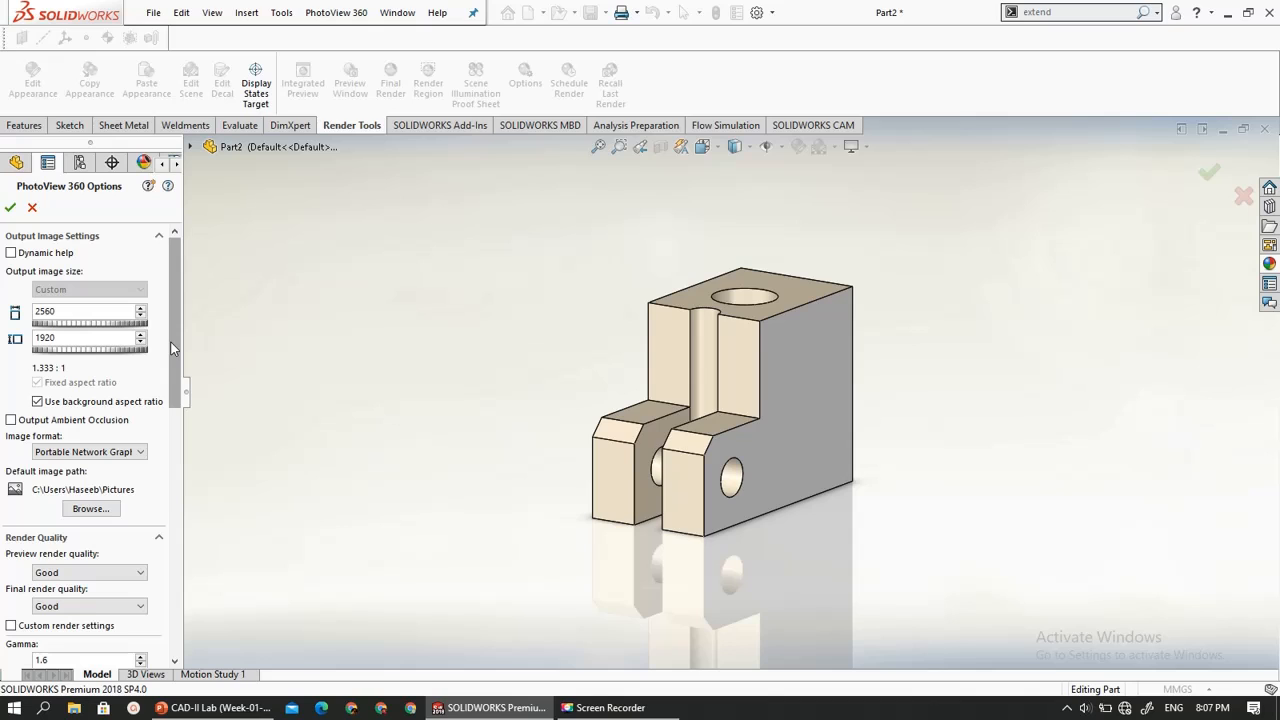
pyautogui.moveTo(176, 342); pyautogui.dragTo(174, 432)
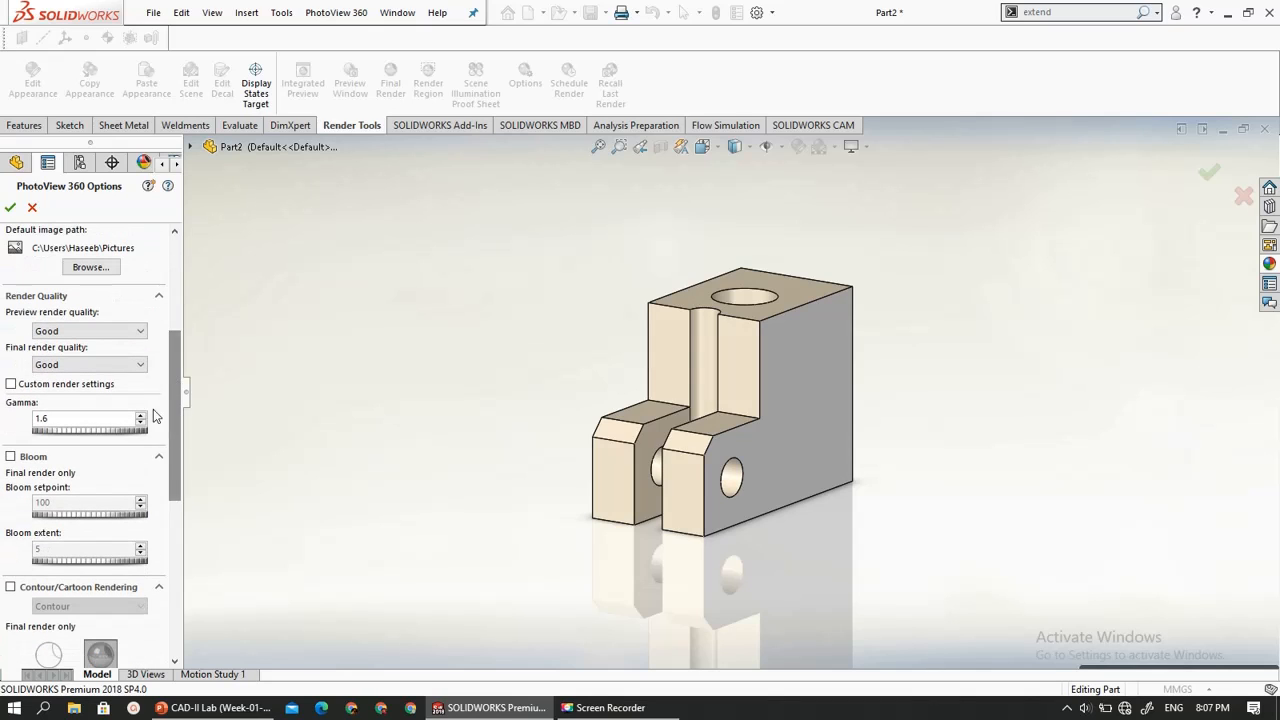
pyautogui.click(91, 332)
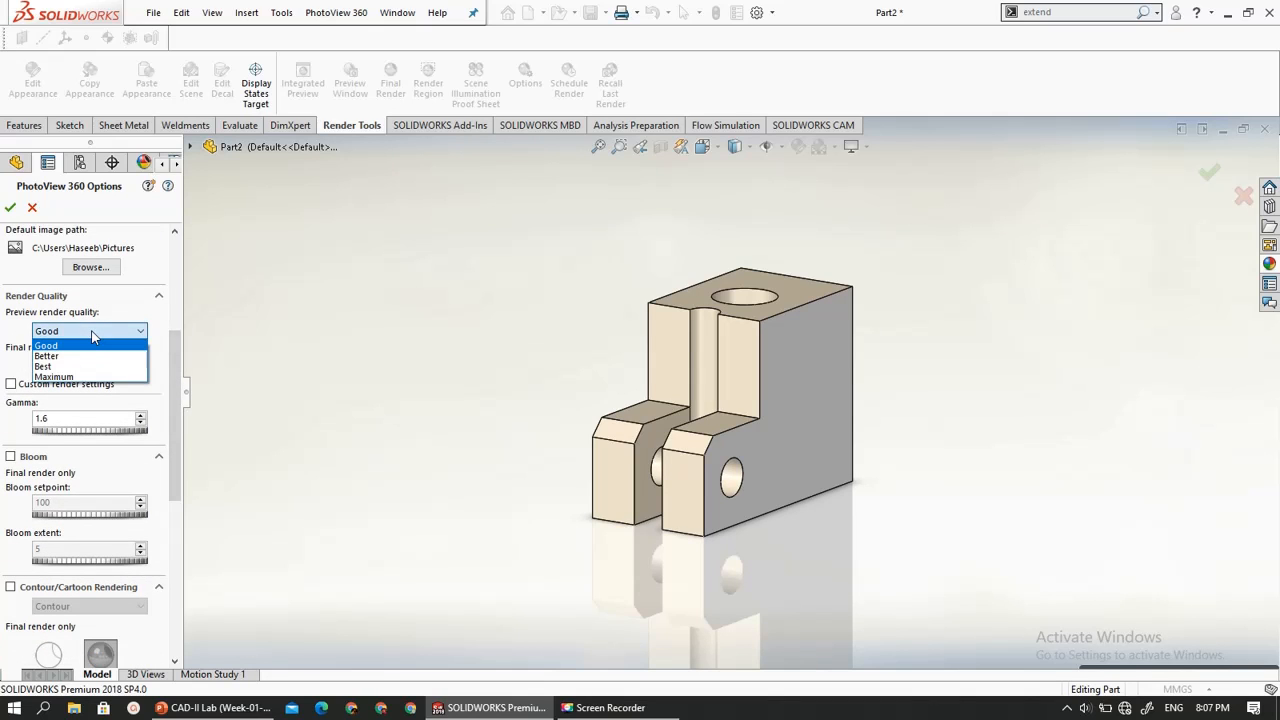
pyautogui.click(92, 336)
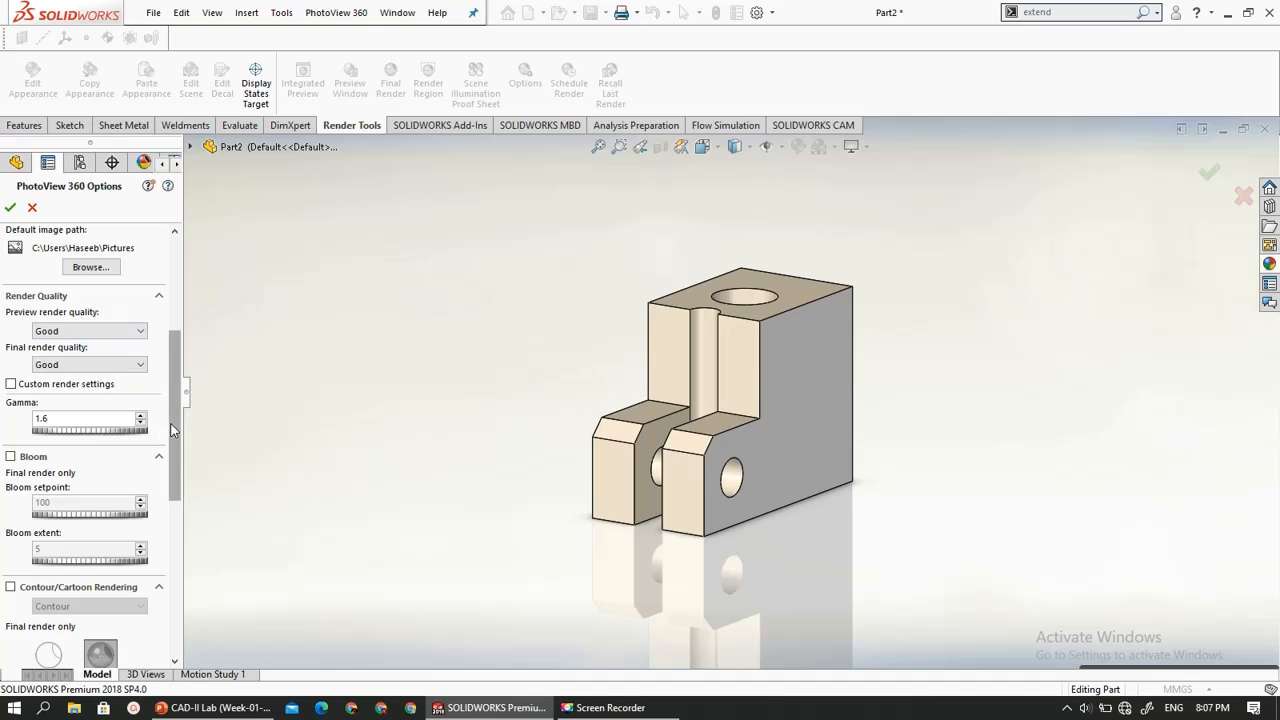
pyautogui.scroll(-3, 161, 496)
pyautogui.scroll(-4, 161, 496)
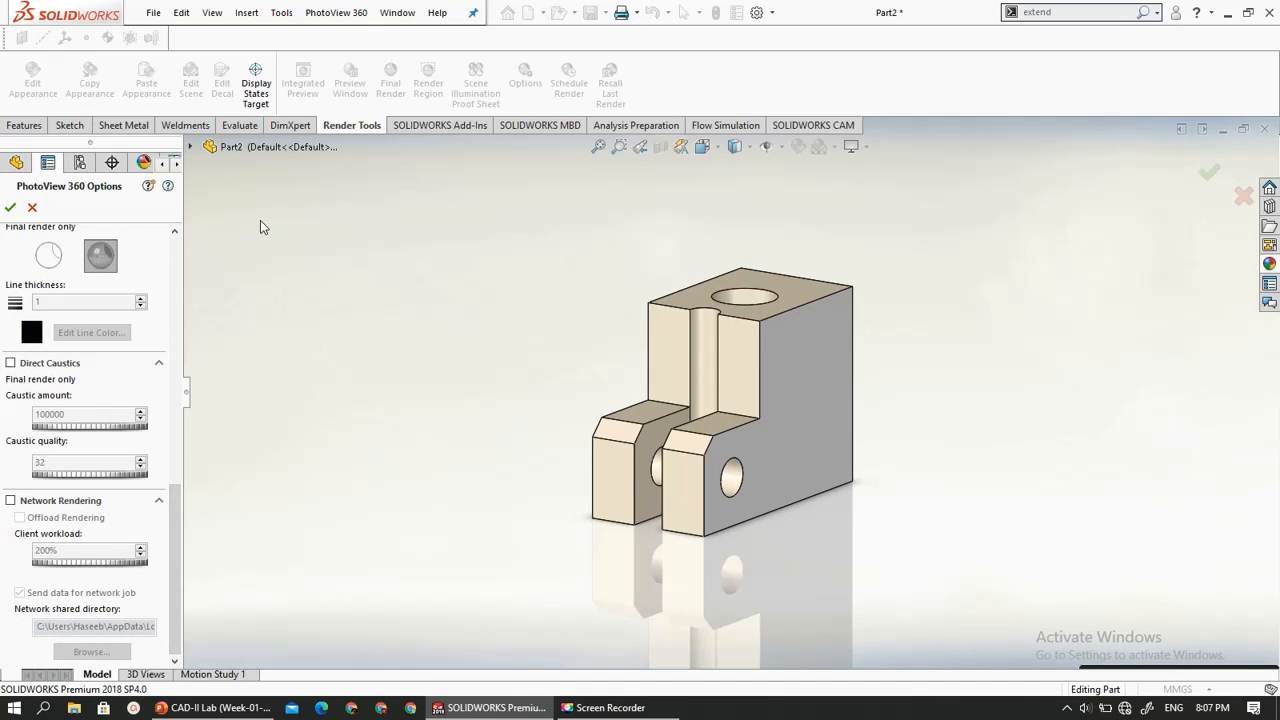
pyautogui.click(9, 208)
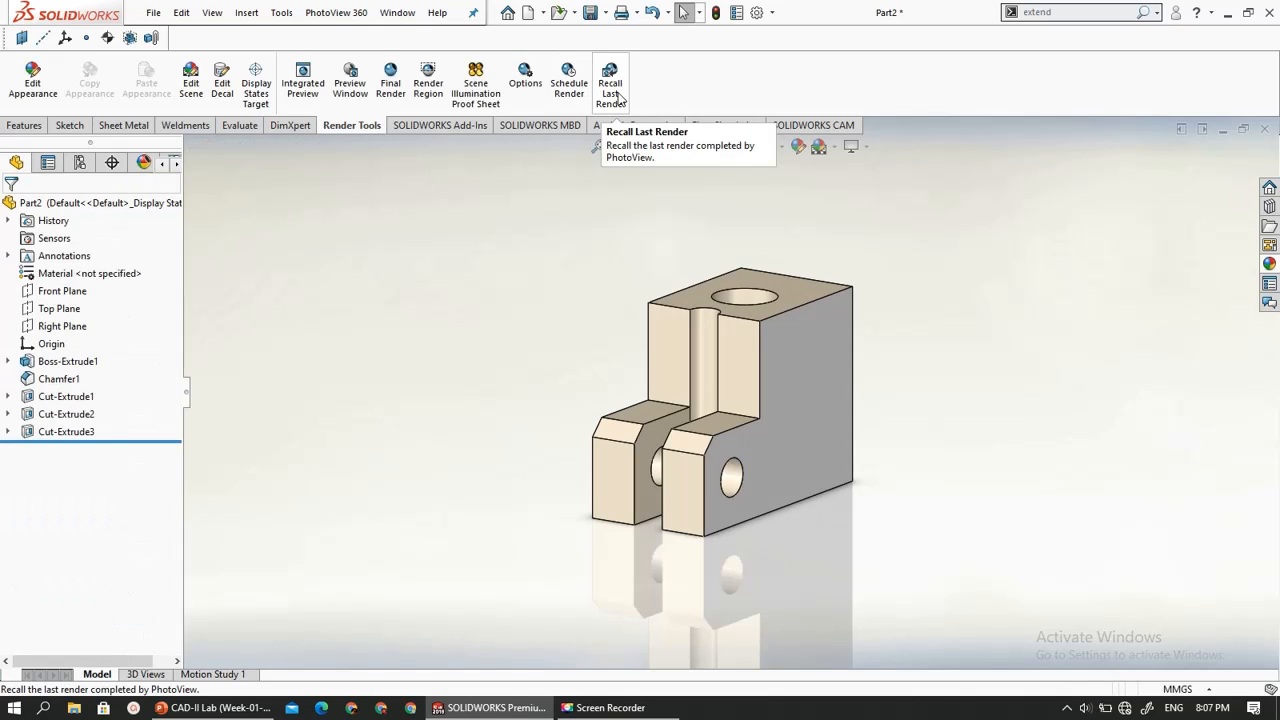
# - Generate the Scene Illumination Proof Sheet, examine its brightness and reflectivity variants, and cancel it
pyautogui.click(481, 83)
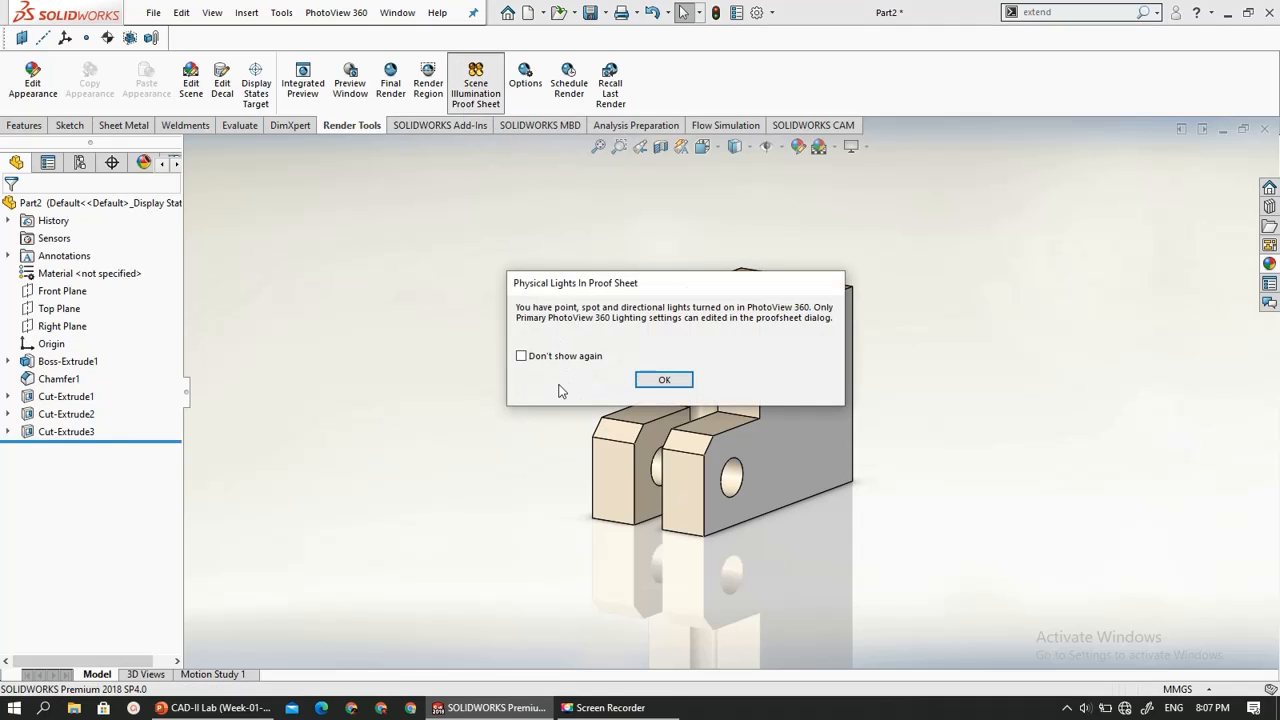
pyautogui.click(664, 380)
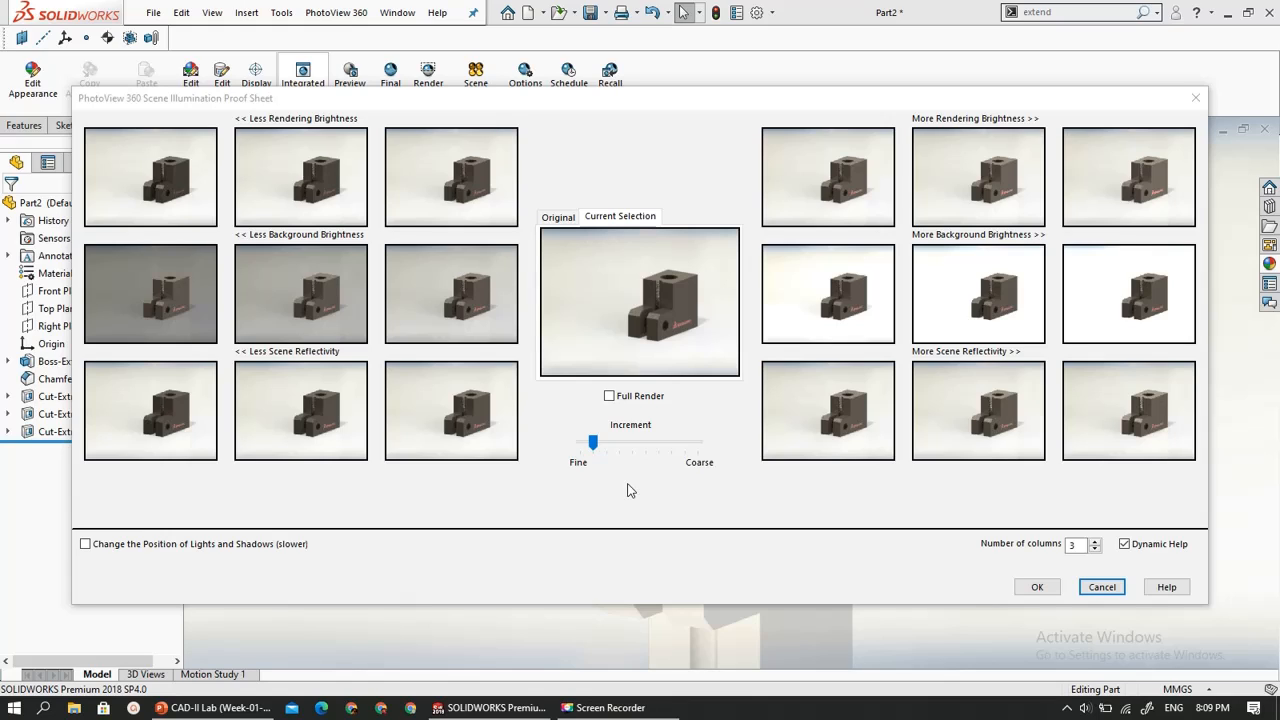
pyautogui.click(1103, 587)
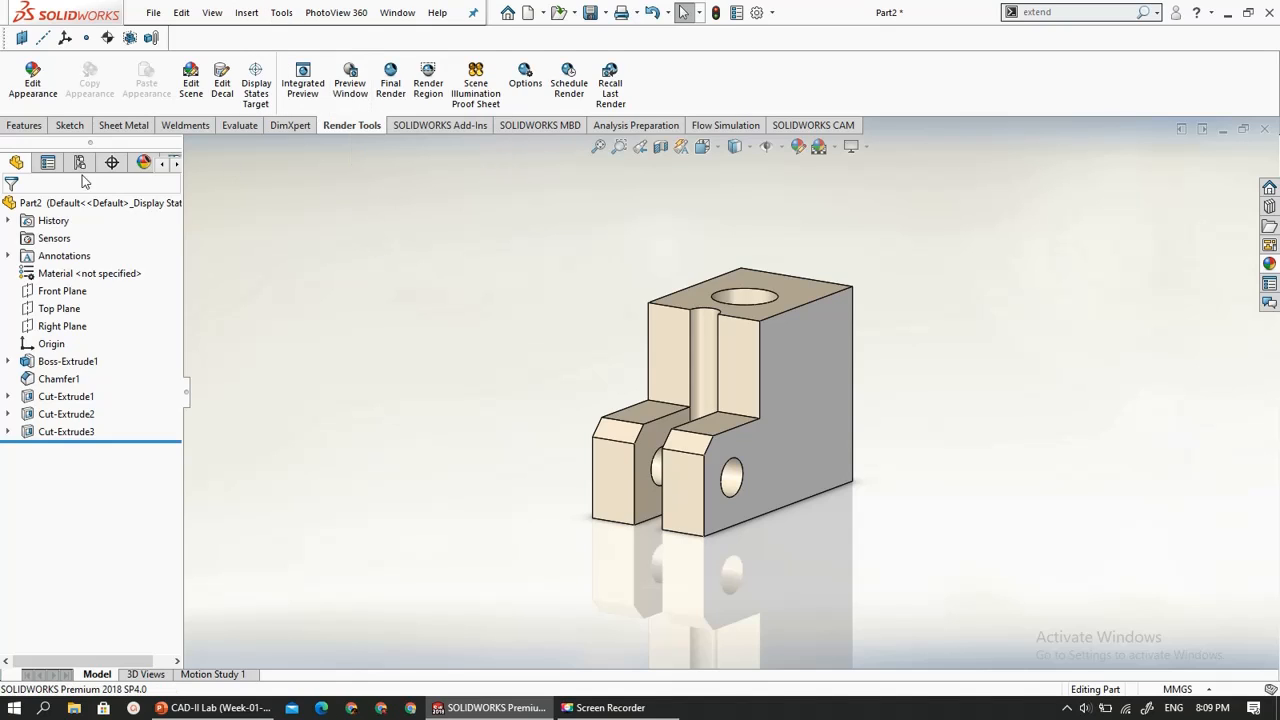
# - Examine the part's applied appearances and their sort orders, and the scene's background, environment and PhotoView 360 lights
pyautogui.click(144, 163)
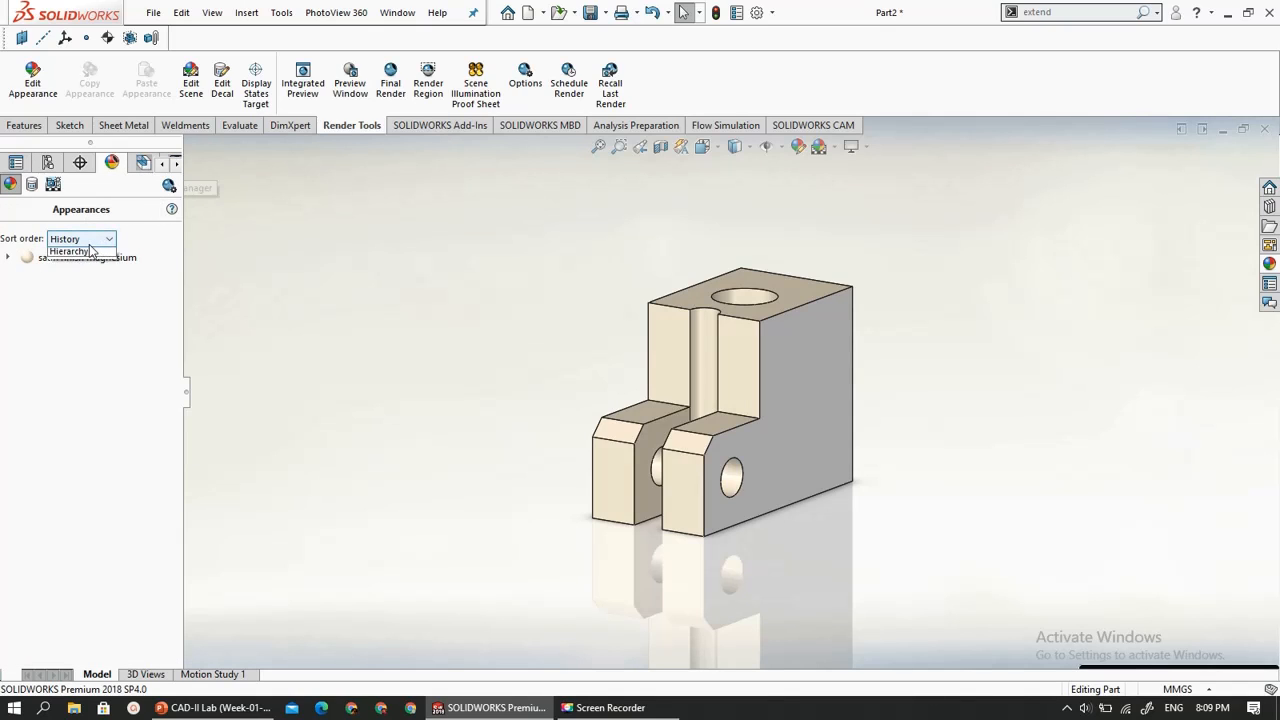
pyautogui.click(88, 242)
pyautogui.click(91, 252)
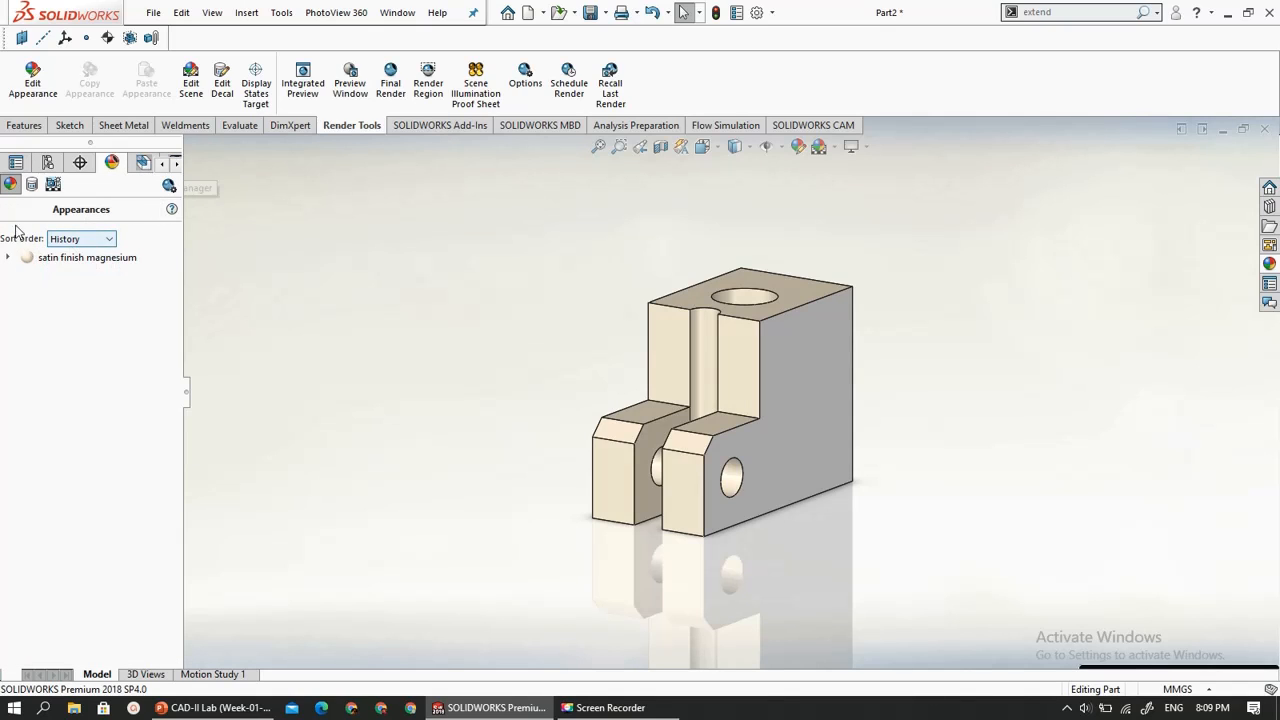
pyautogui.click(53, 185)
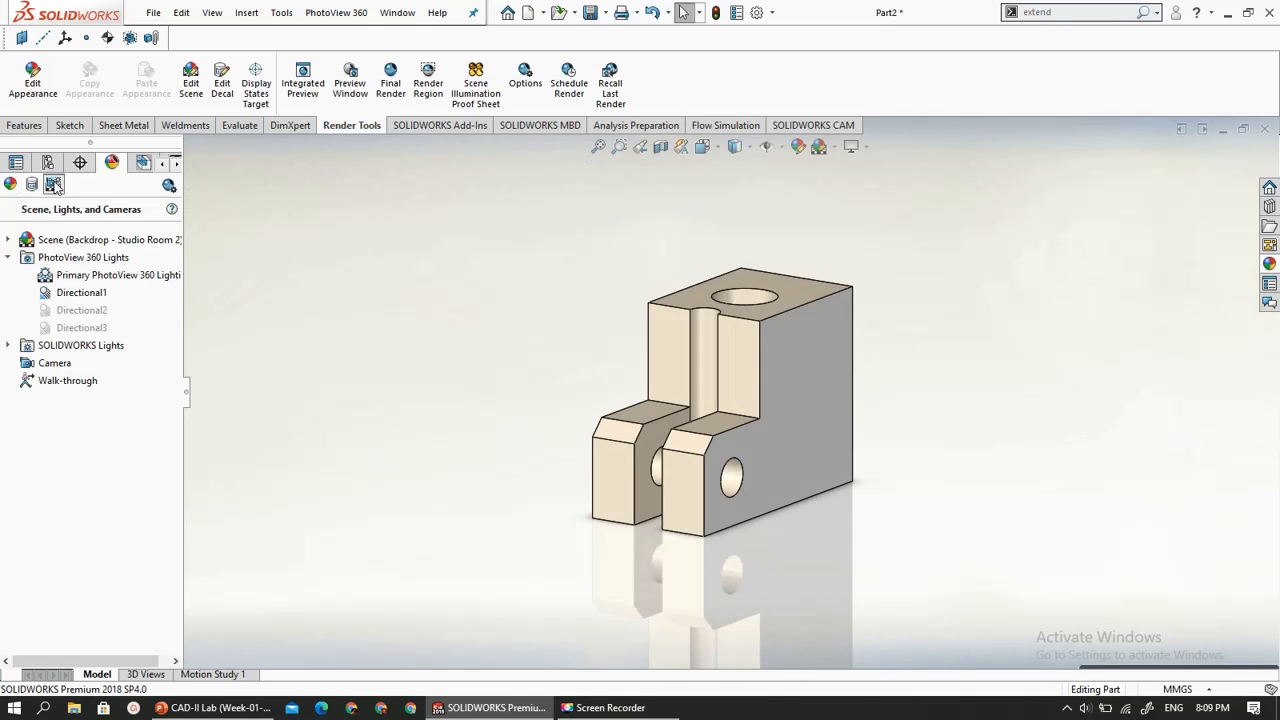
pyautogui.click(12, 242)
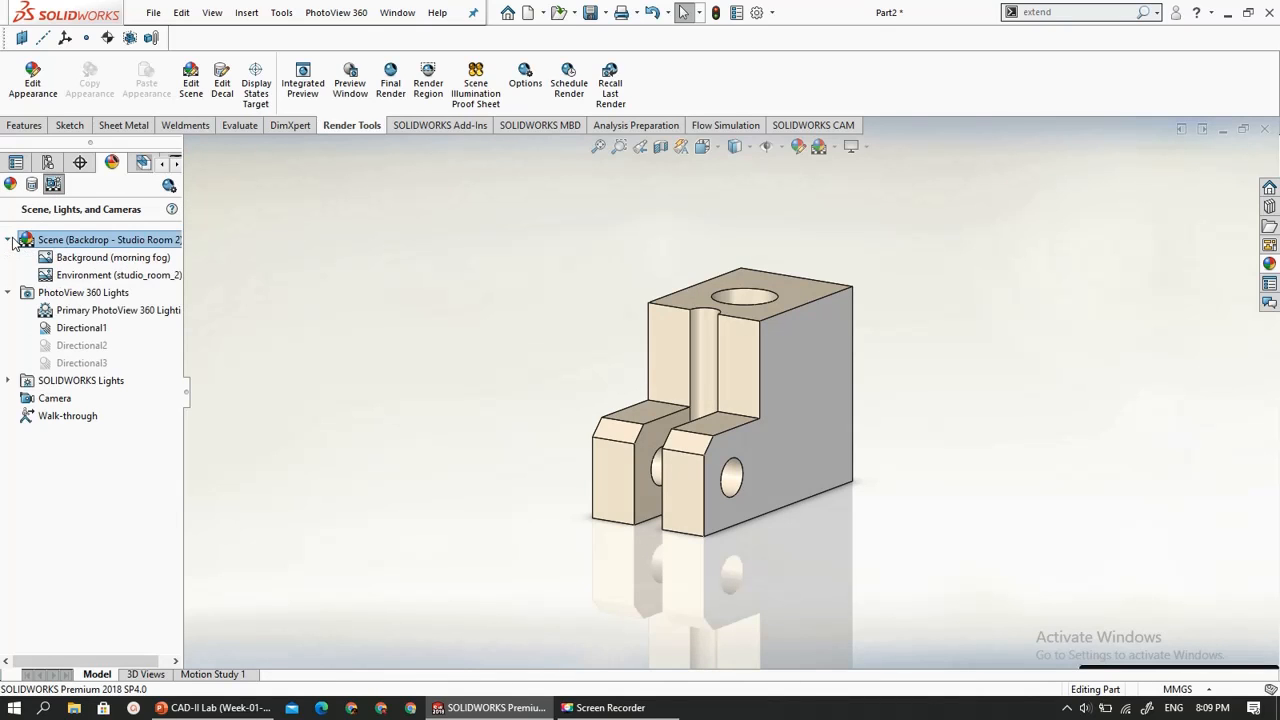
pyautogui.click(80, 272)
pyautogui.click(83, 258)
pyautogui.rightClick(84, 260)
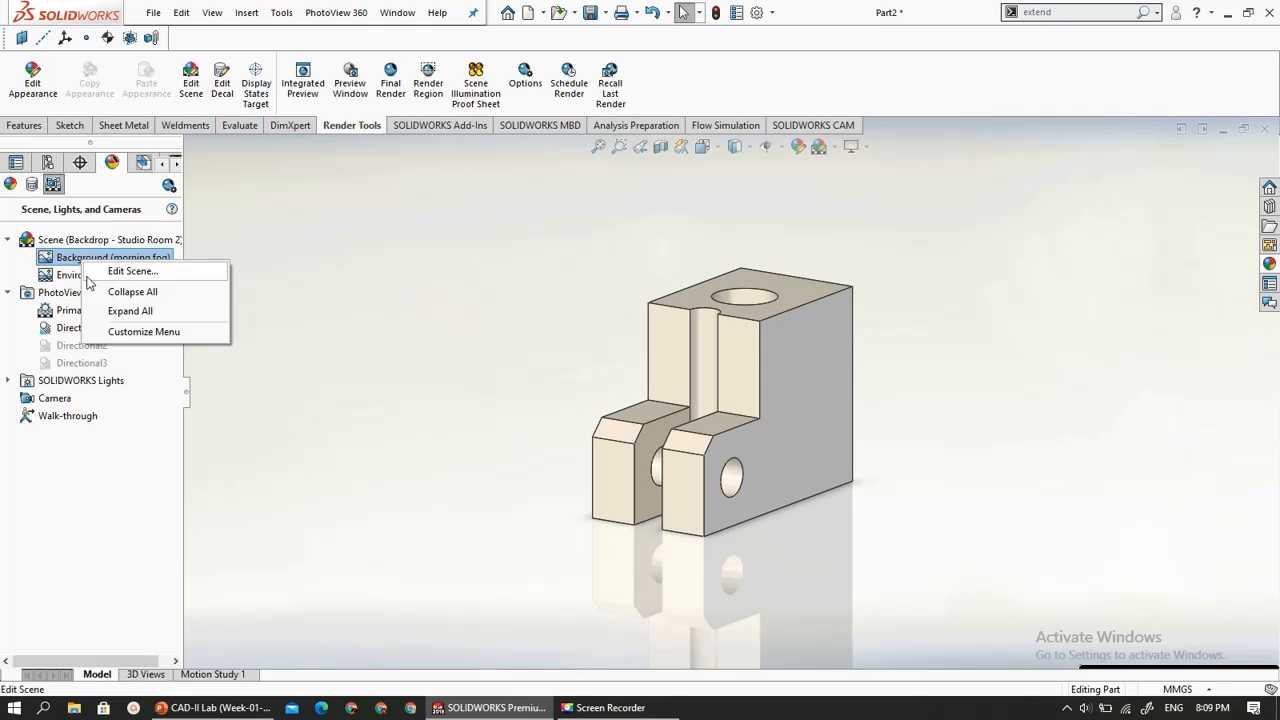
pyautogui.click(56, 277)
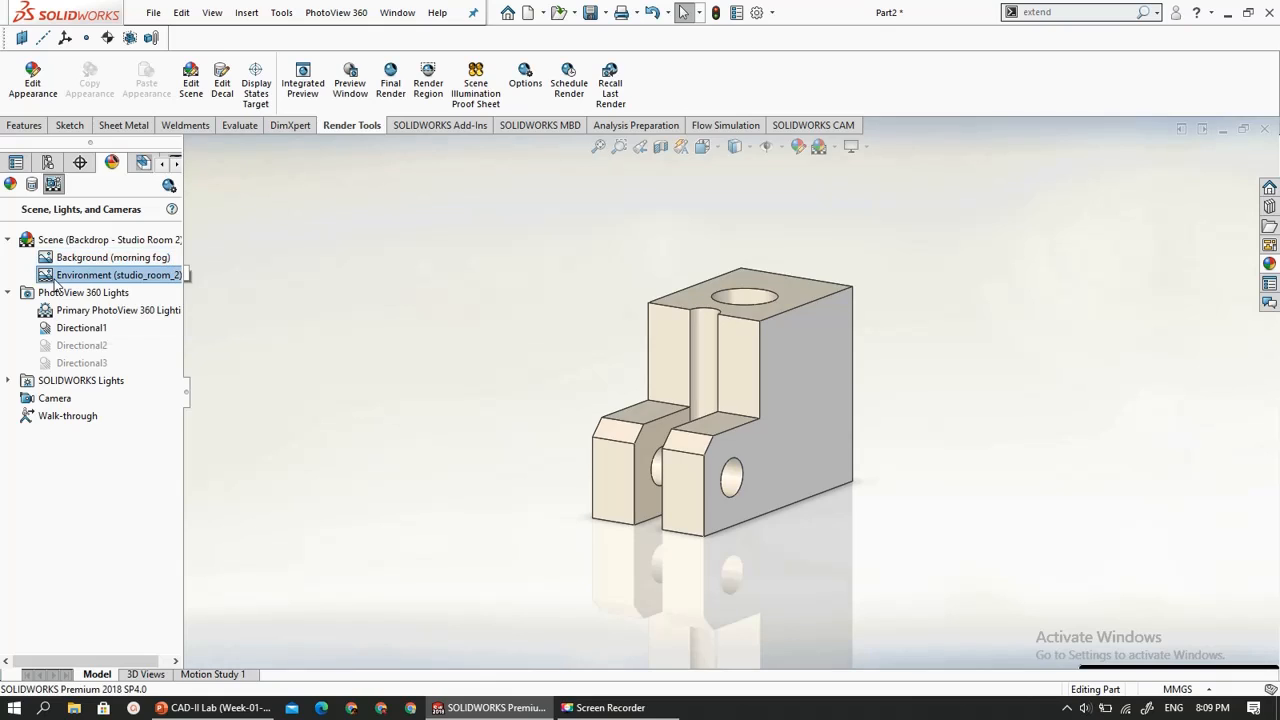
# - Examine the Backgrounds, Presentation Scenes and Studio Scenes folders in the Scenes library
pyautogui.click(1269, 263)
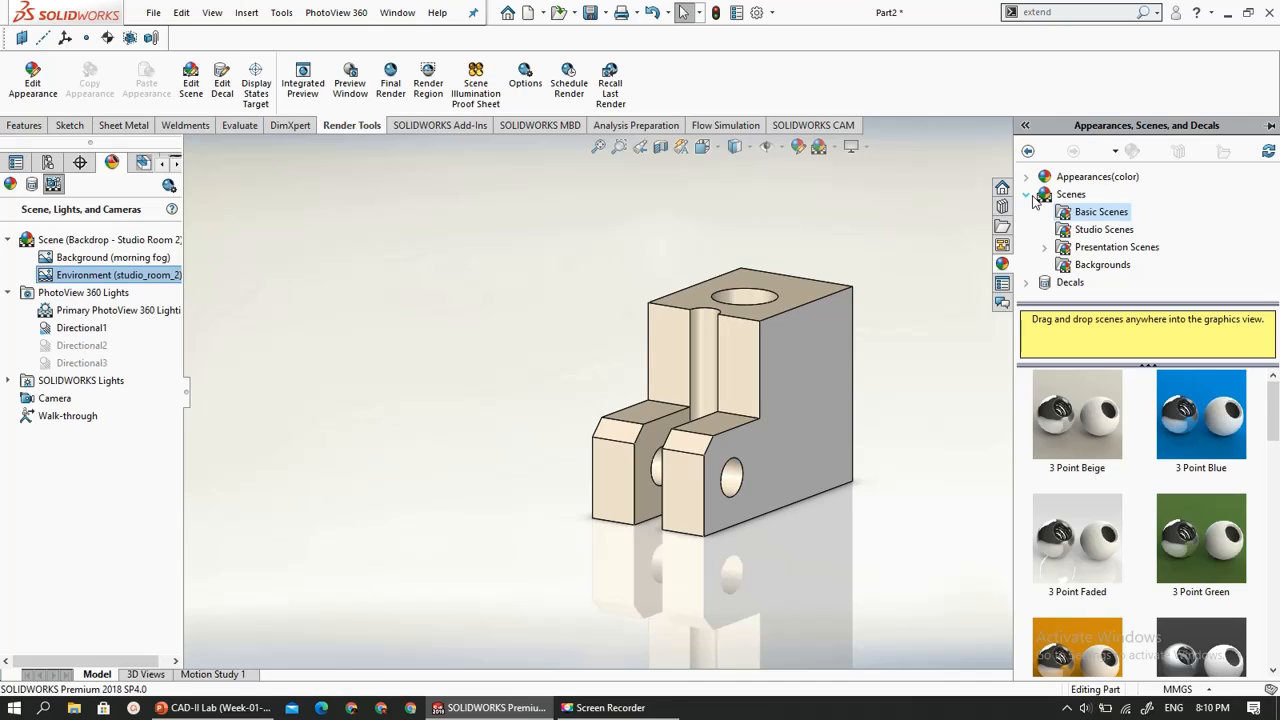
pyautogui.click(1034, 199)
pyautogui.click(1060, 214)
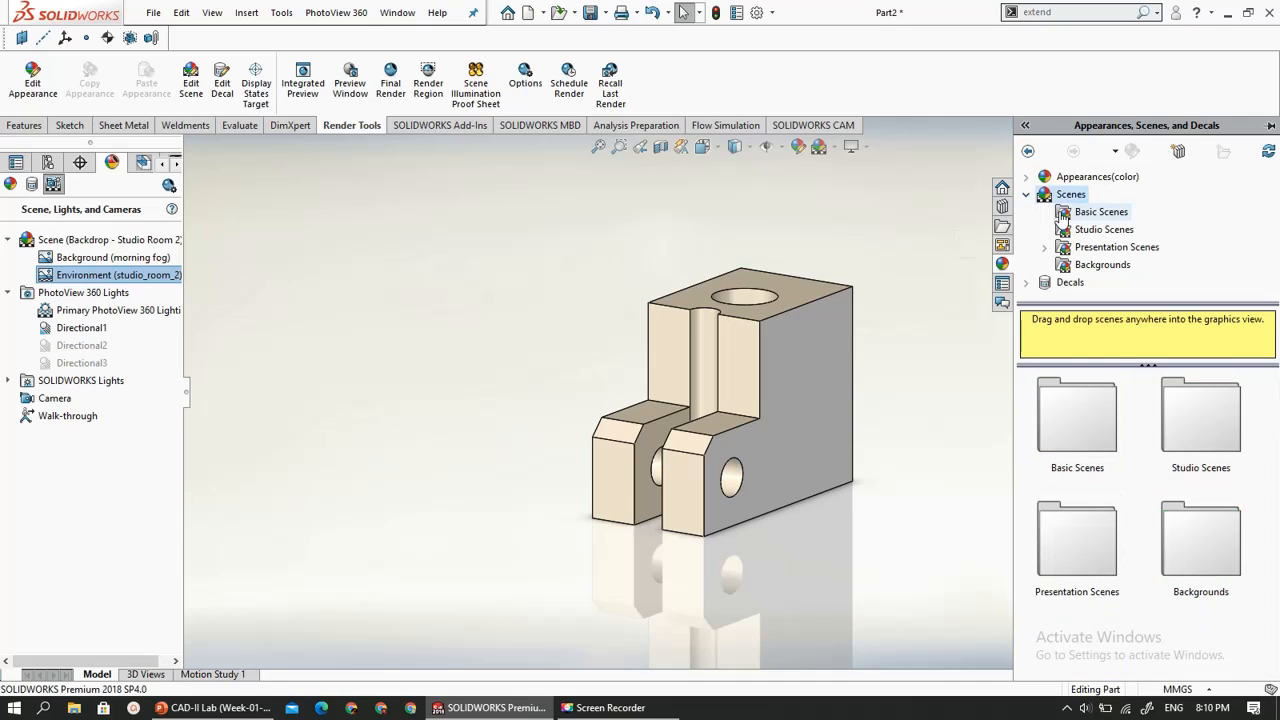
pyautogui.click(1068, 265)
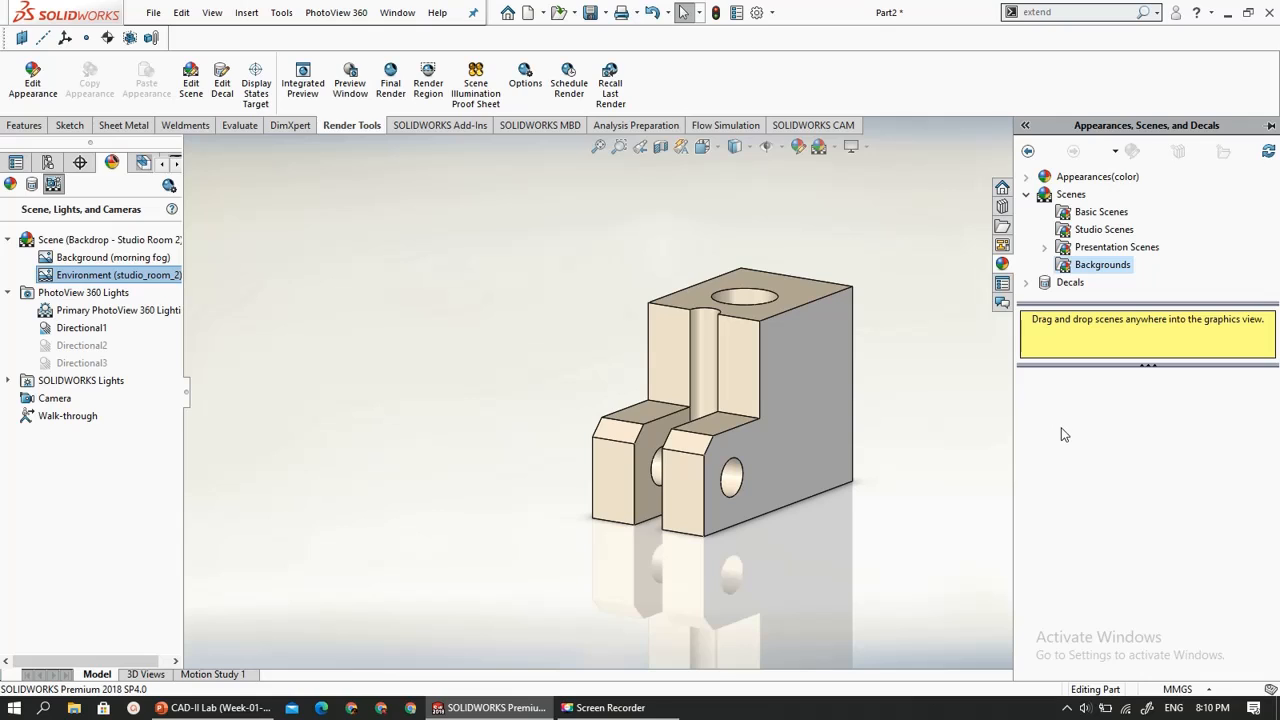
pyautogui.click(1068, 247)
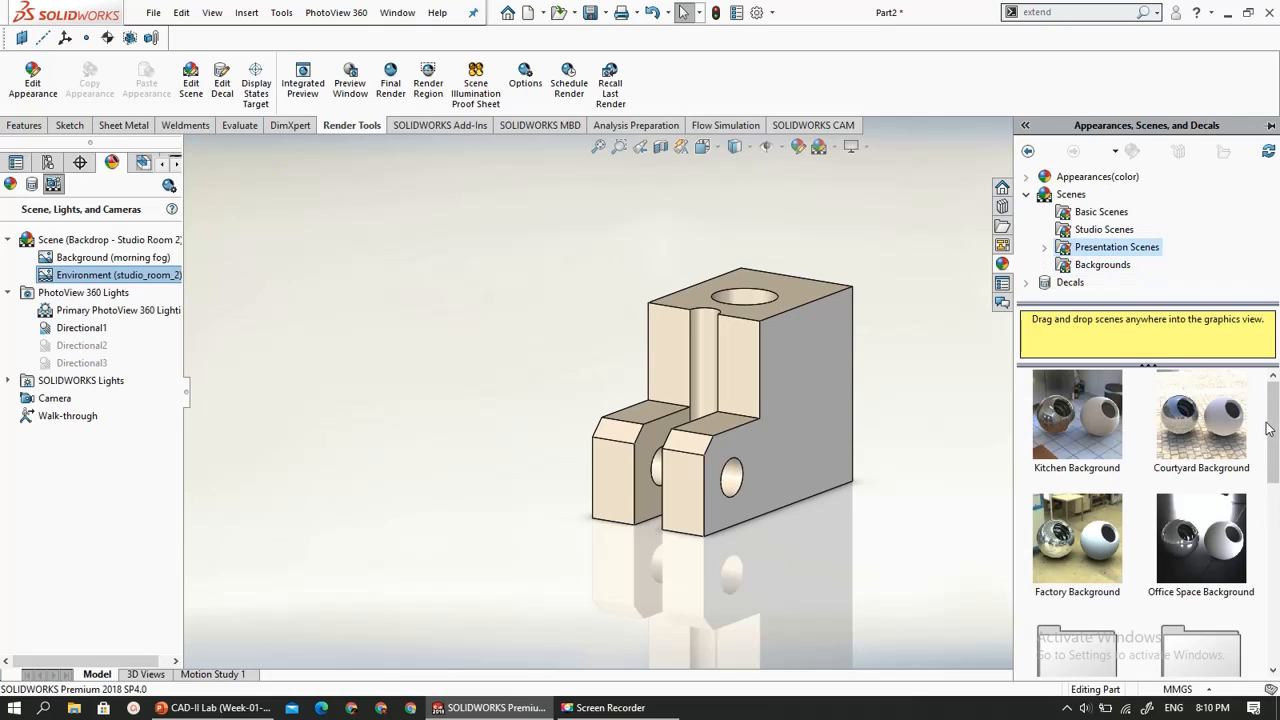
pyautogui.moveTo(1273, 424); pyautogui.dragTo(1275, 395)
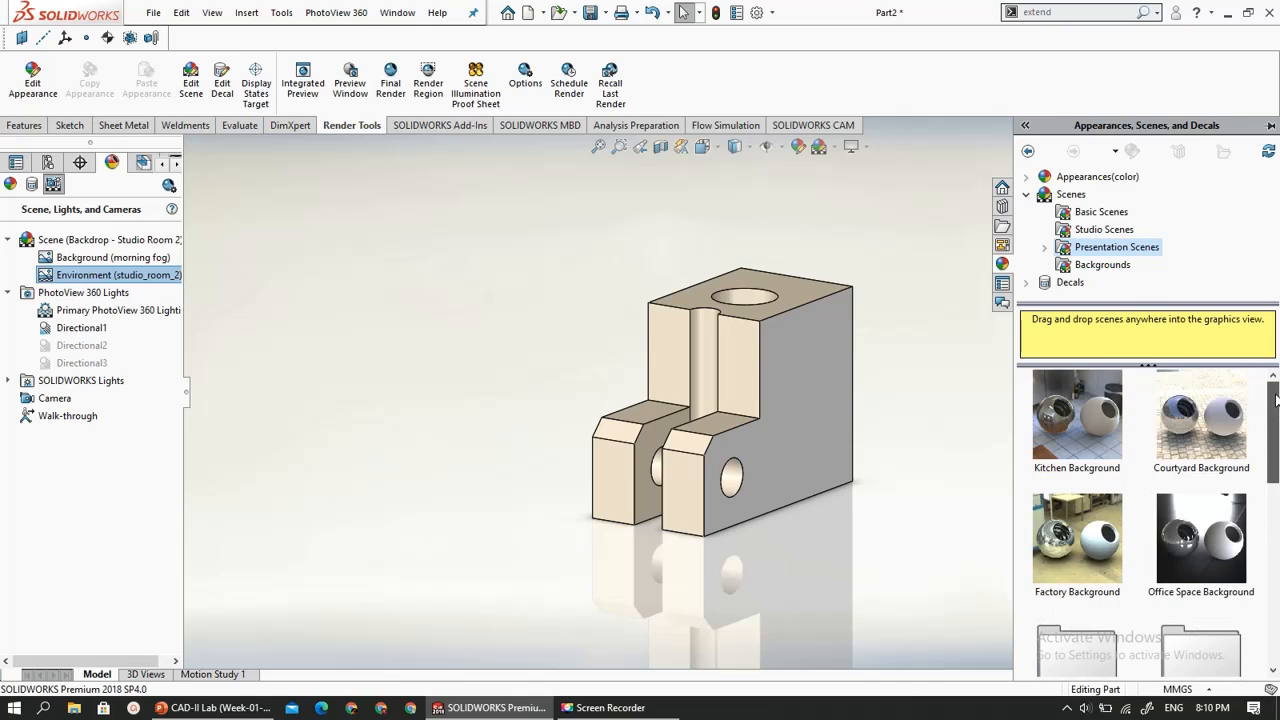
pyautogui.click(1091, 232)
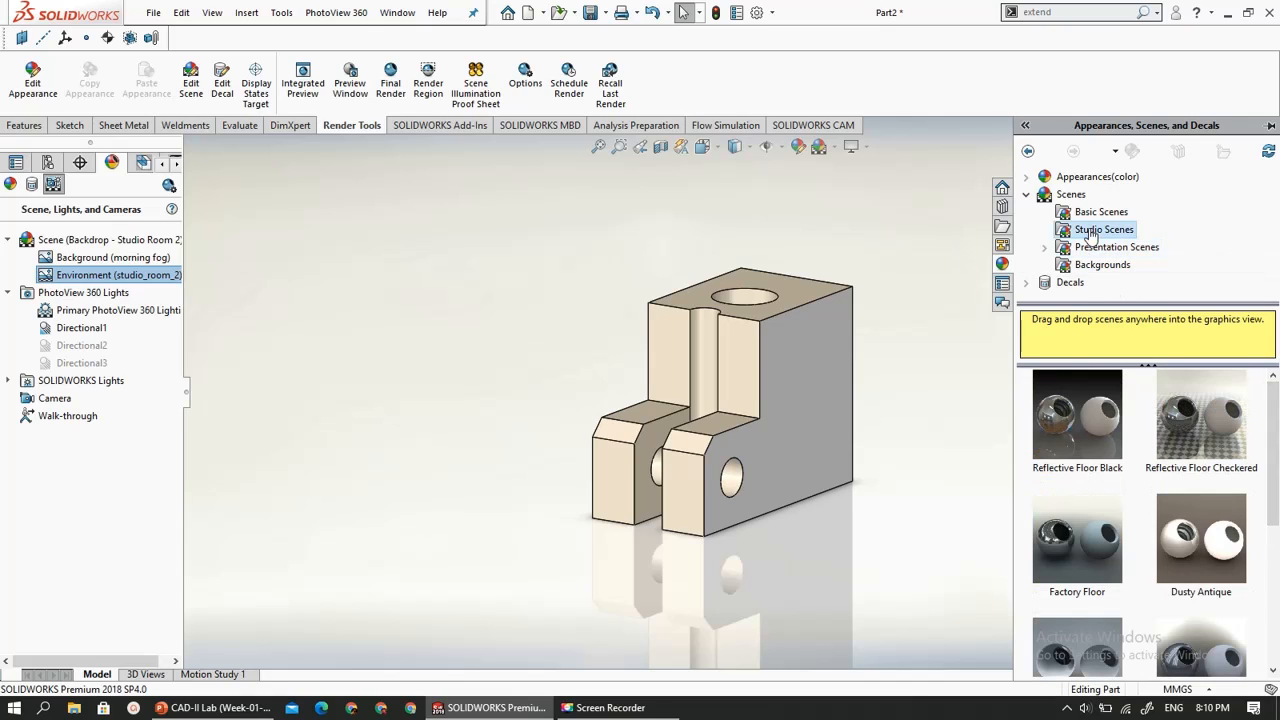
pyautogui.moveTo(1275, 414)
pyautogui.mouseDown()
pyautogui.moveTo(1275, 481)
pyautogui.moveTo(1262, 381)
pyautogui.moveTo(1268, 561)
pyautogui.moveTo(1270, 395)
pyautogui.mouseUp()
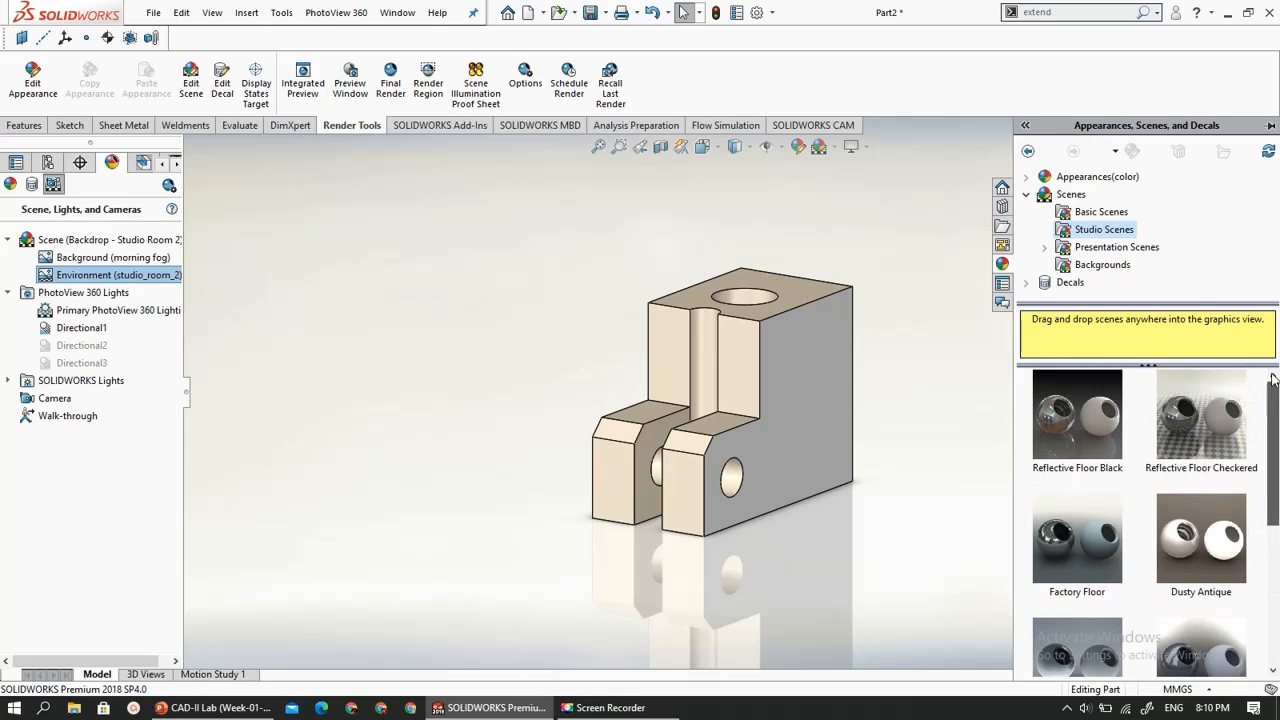
# - Reapply the Backdrop - Studio Room 2 scene from the end of the Basic Scenes library
pyautogui.click(1080, 213)
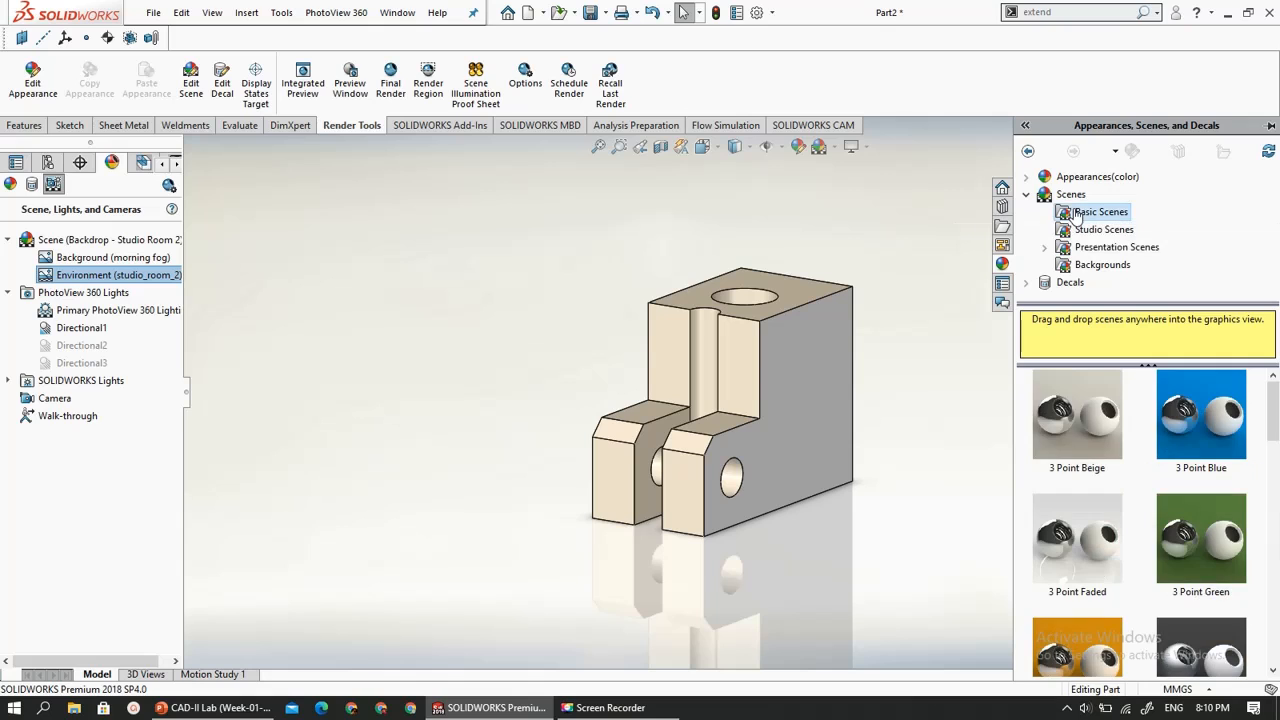
pyautogui.moveTo(1273, 408); pyautogui.dragTo(1274, 632)
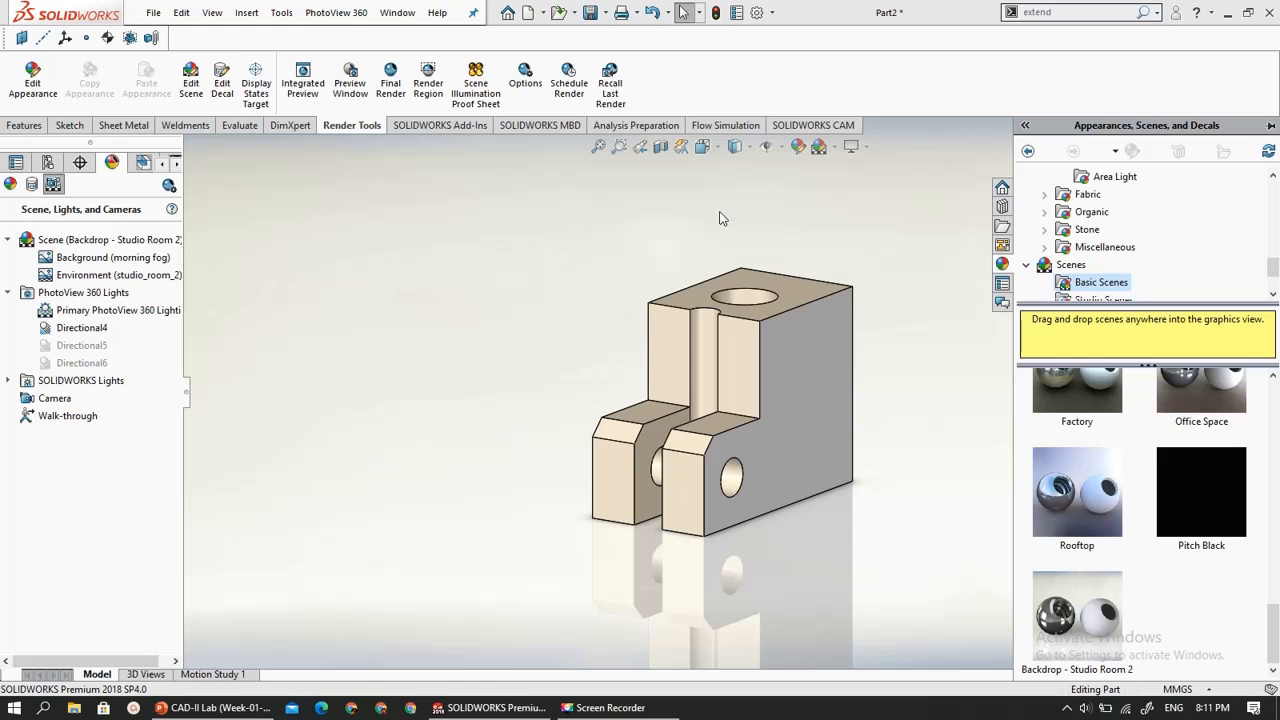
pyautogui.click(758, 226)
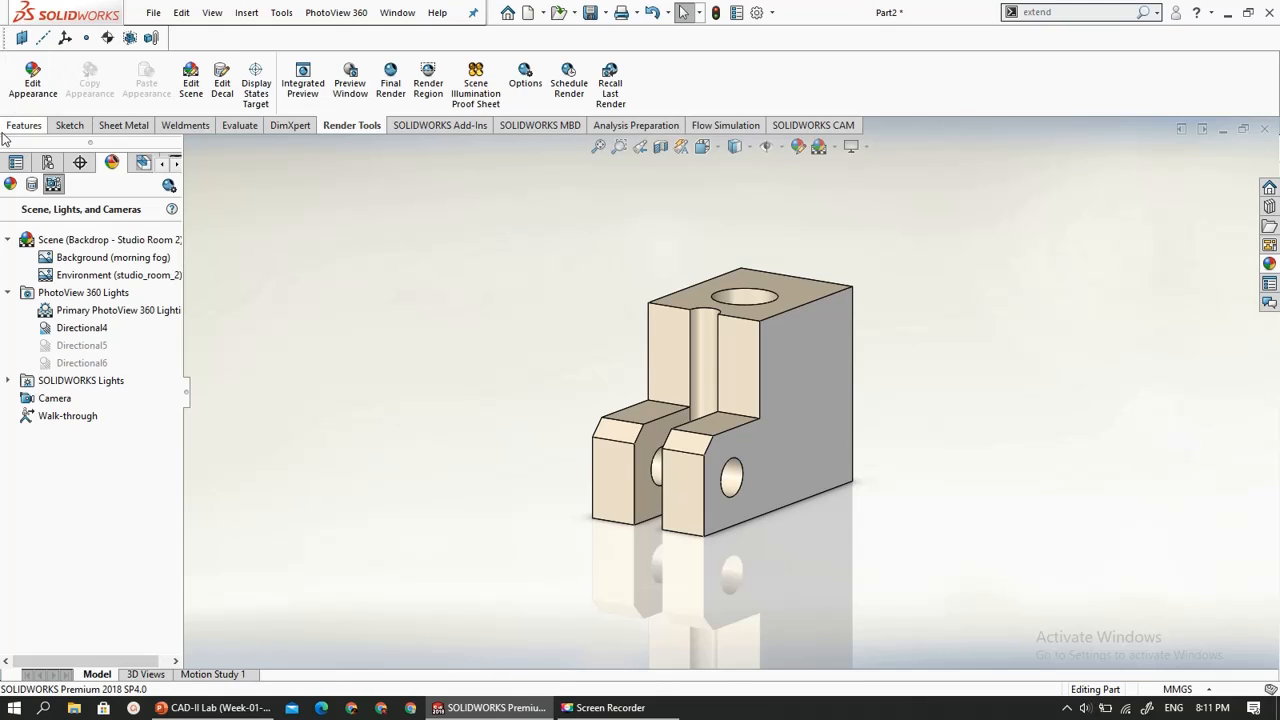
# - Edit the scene to use a Gradient background with a dark teal top gradient color
pyautogui.click(190, 80)
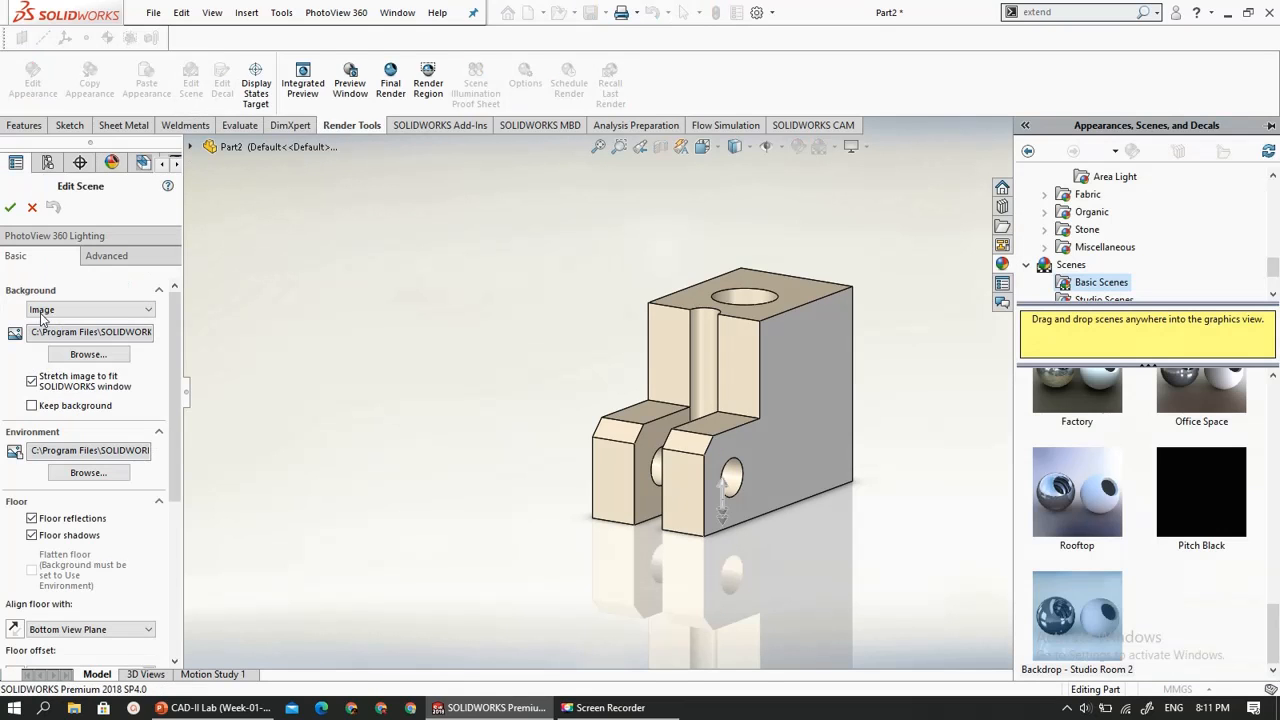
pyautogui.click(35, 311)
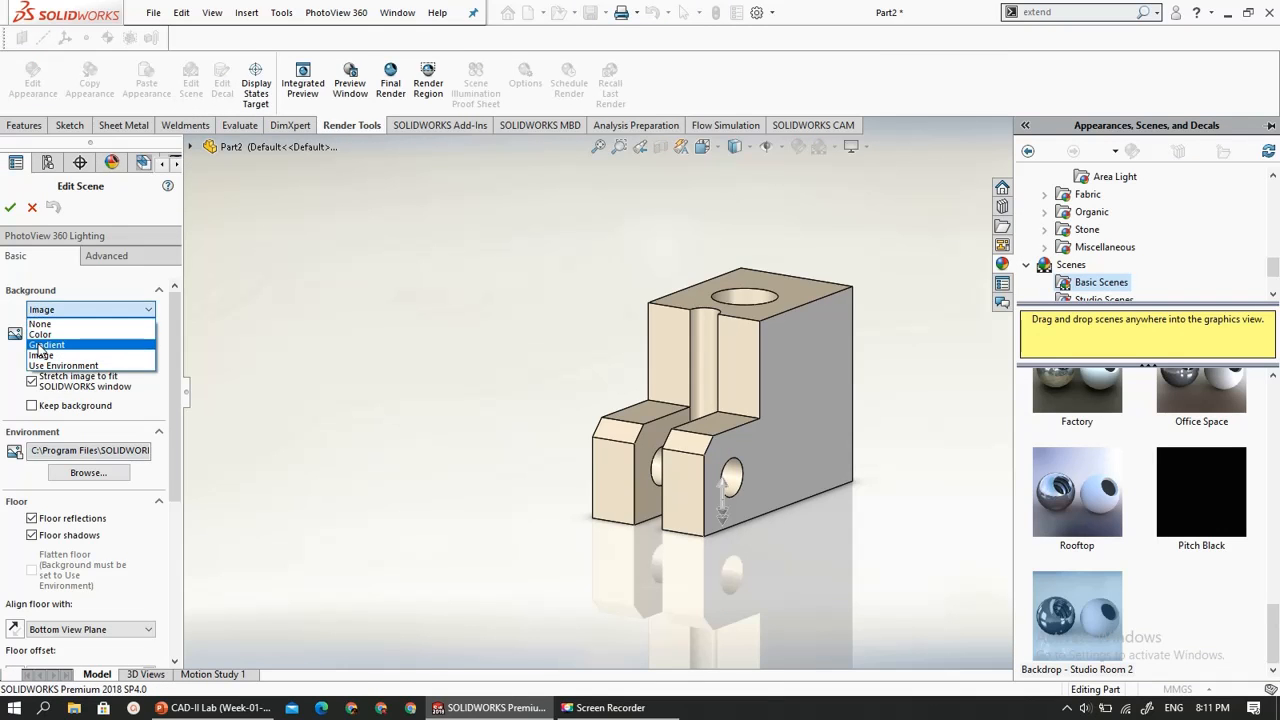
pyautogui.click(40, 346)
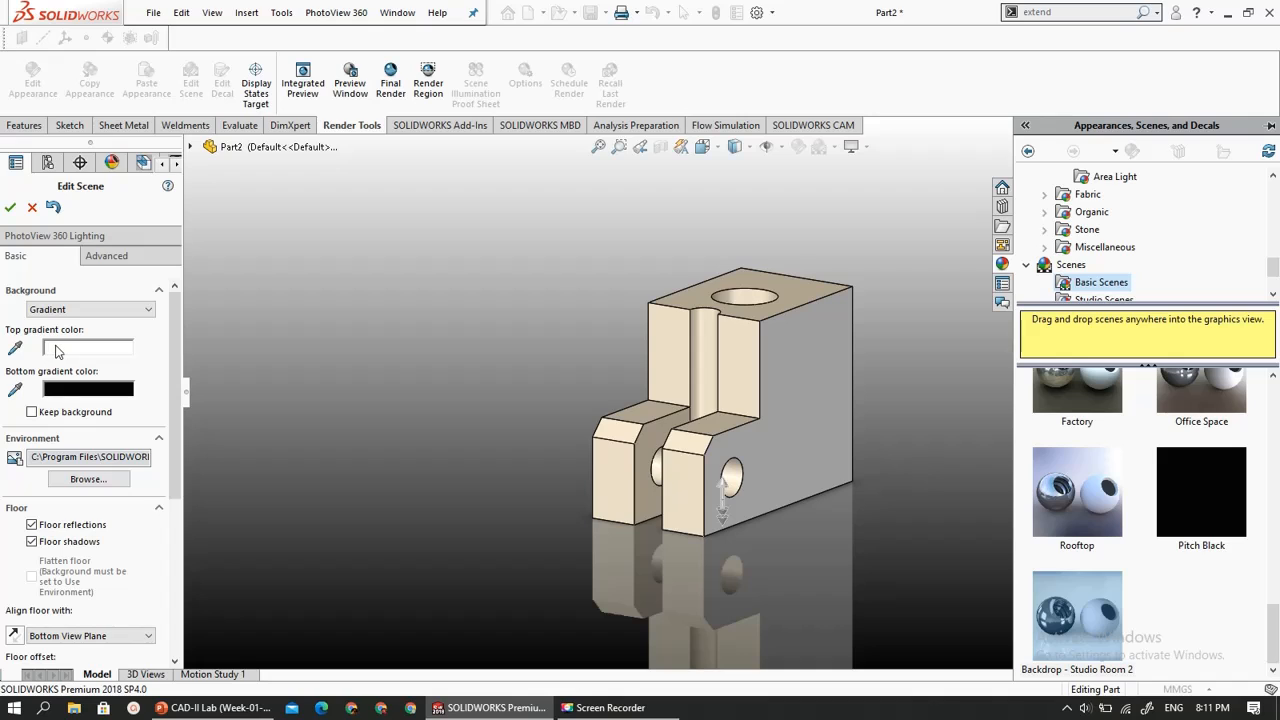
pyautogui.click(57, 350)
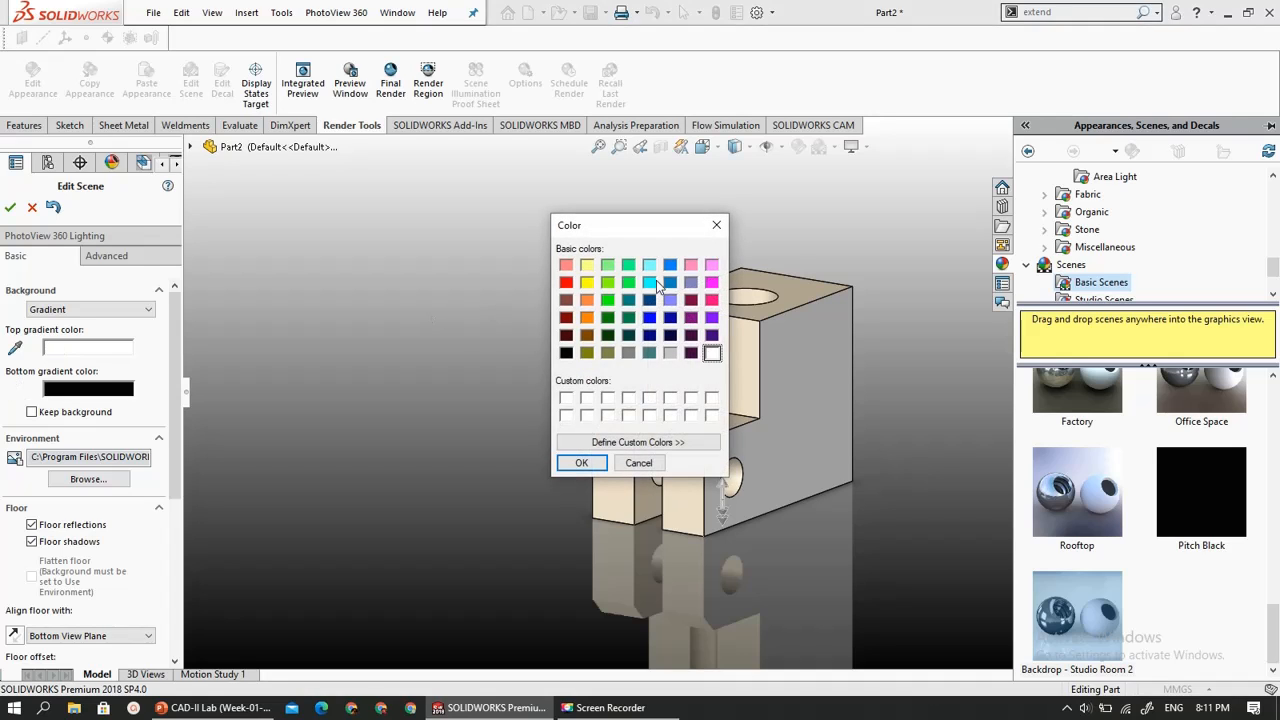
pyautogui.click(649, 352)
pyautogui.click(565, 466)
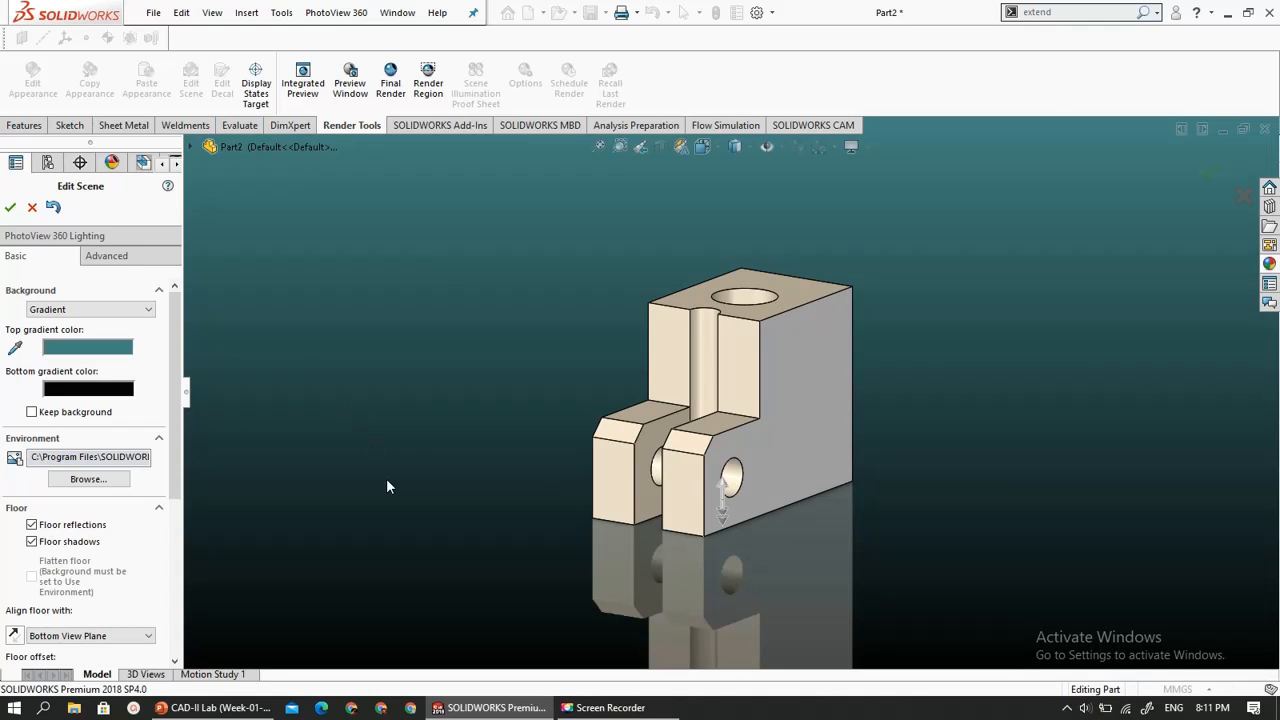
# - Accept the gradient background edits to the scene and add a new camera to the part
pyautogui.click(10, 207)
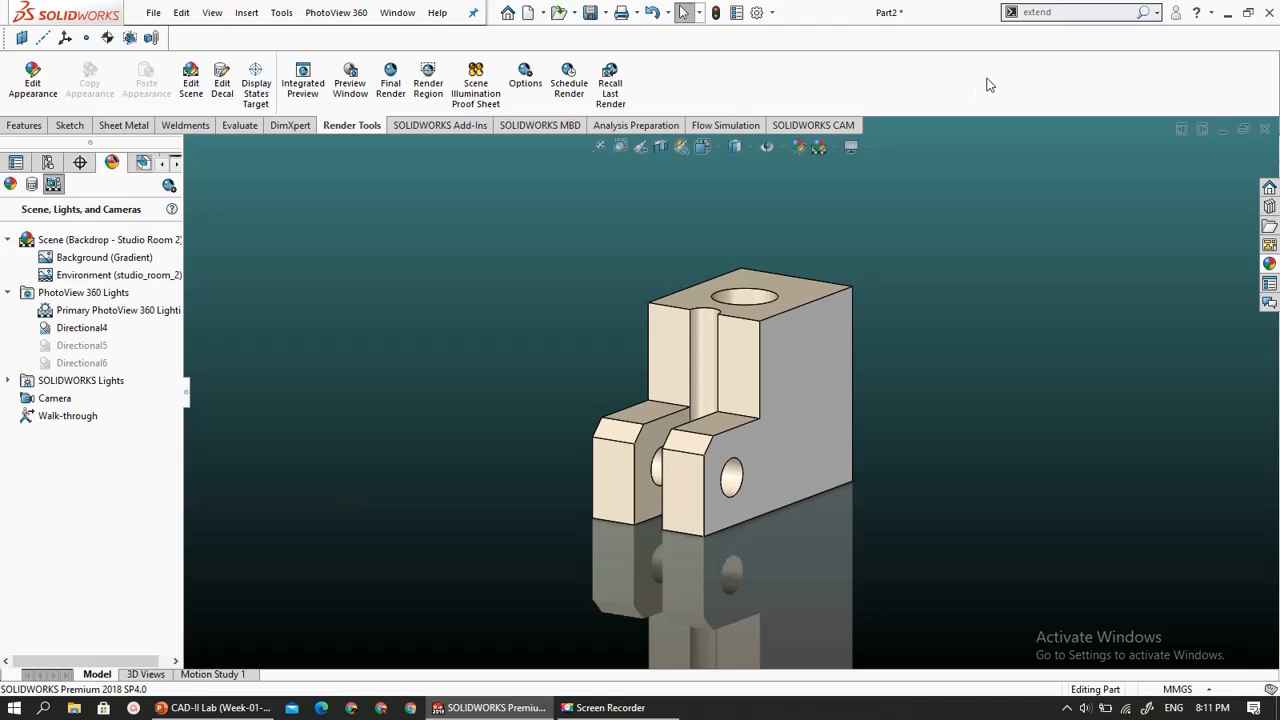
pyautogui.click(1071, 9)
pyautogui.press('BackSpace')
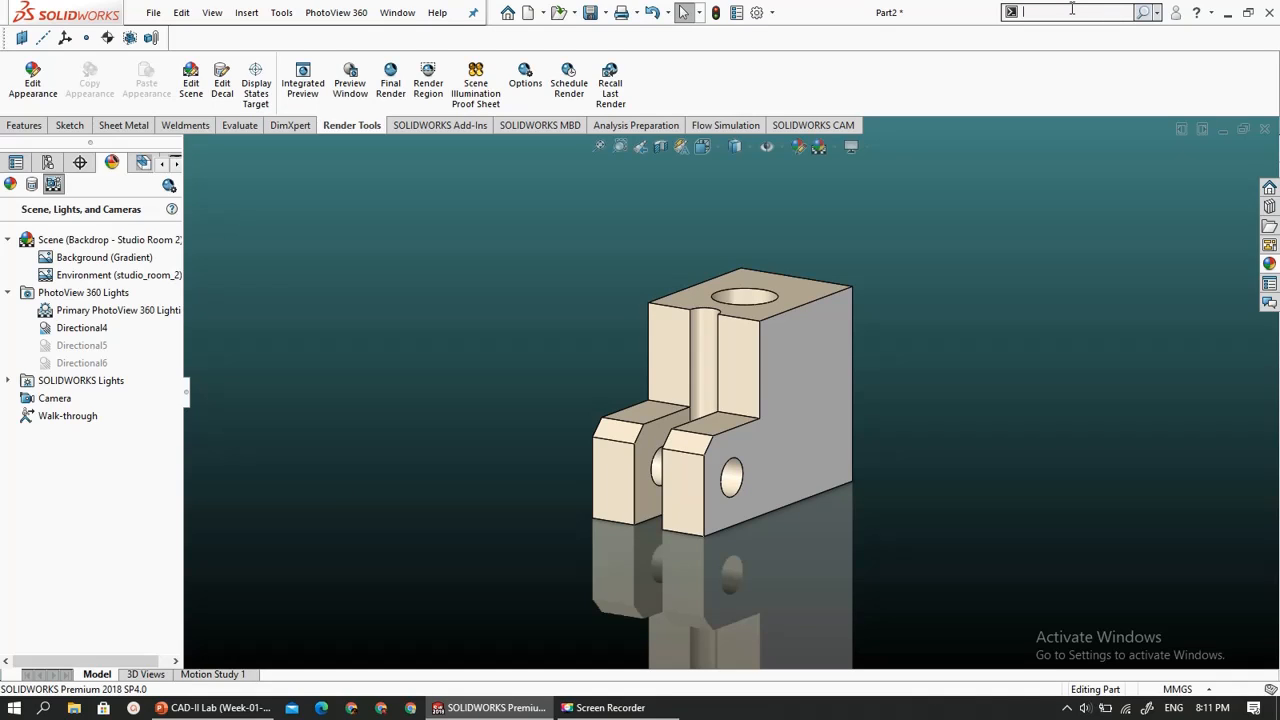
pyautogui.write('camera')
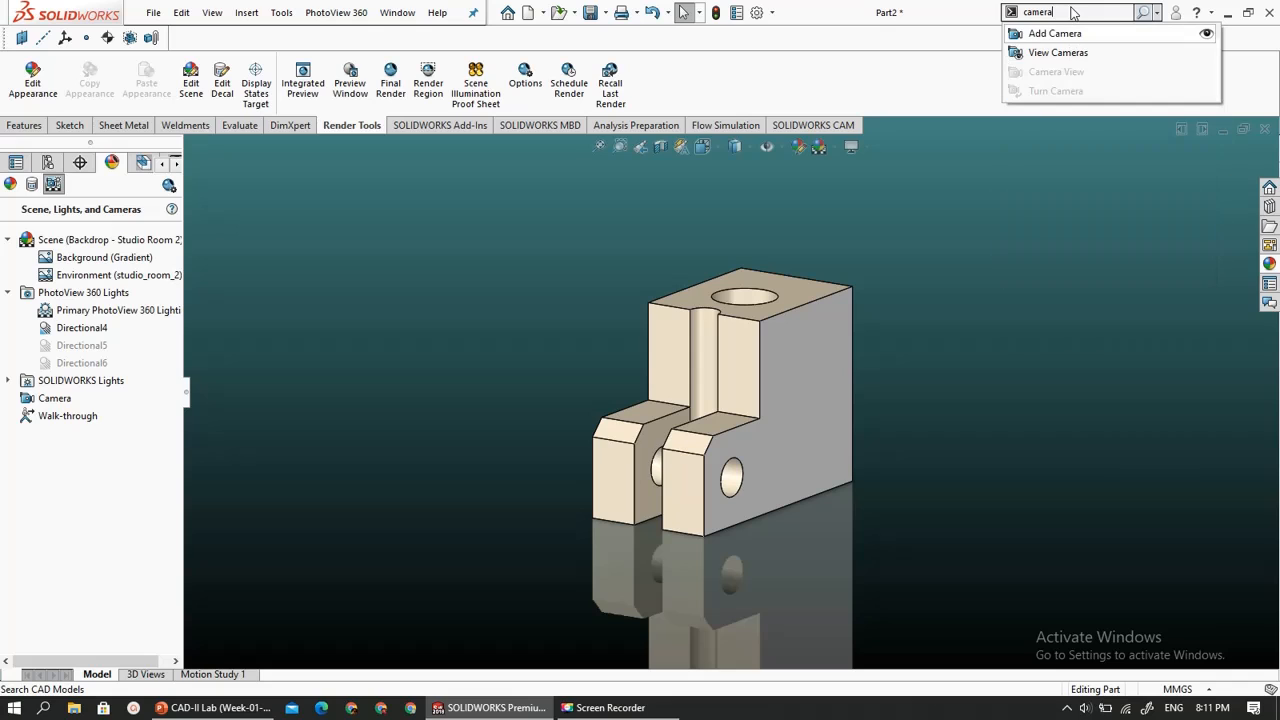
pyautogui.press('Return')
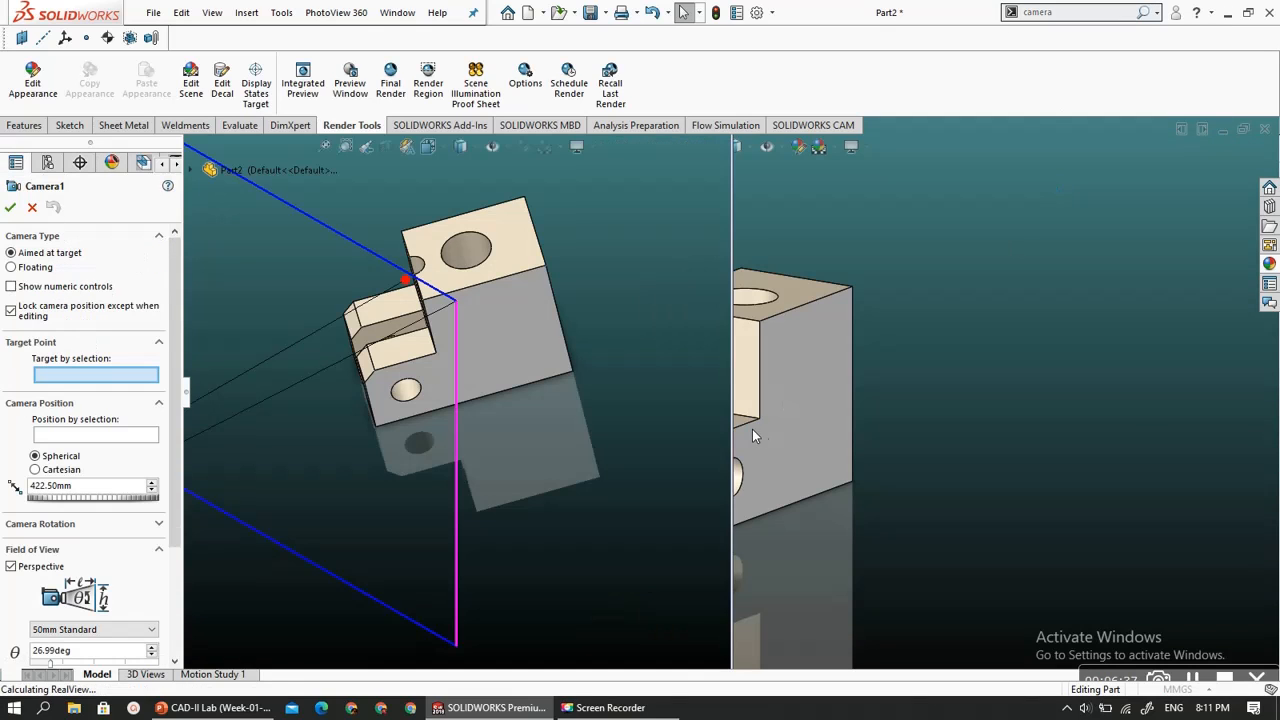
# - Target the aimed camera at the vertical rounded groove face on the front of the block
pyautogui.scroll(5, 546, 374)
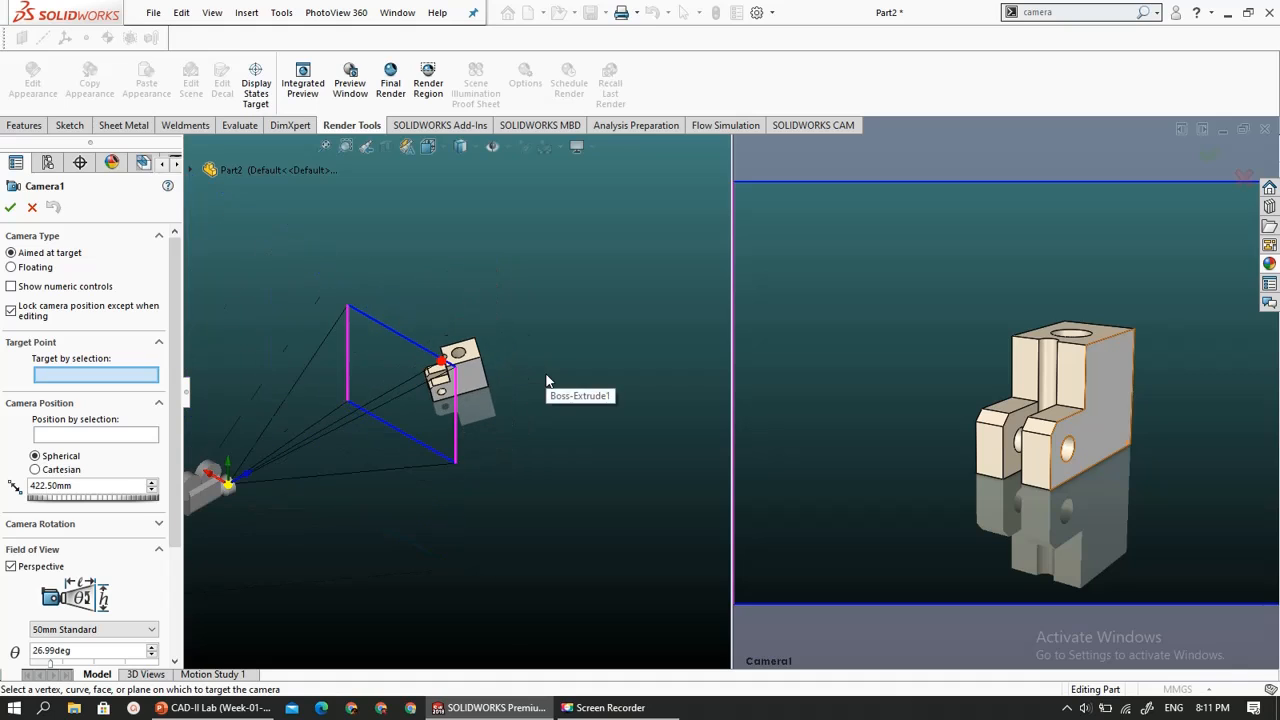
pyautogui.scroll(3, 400, 440)
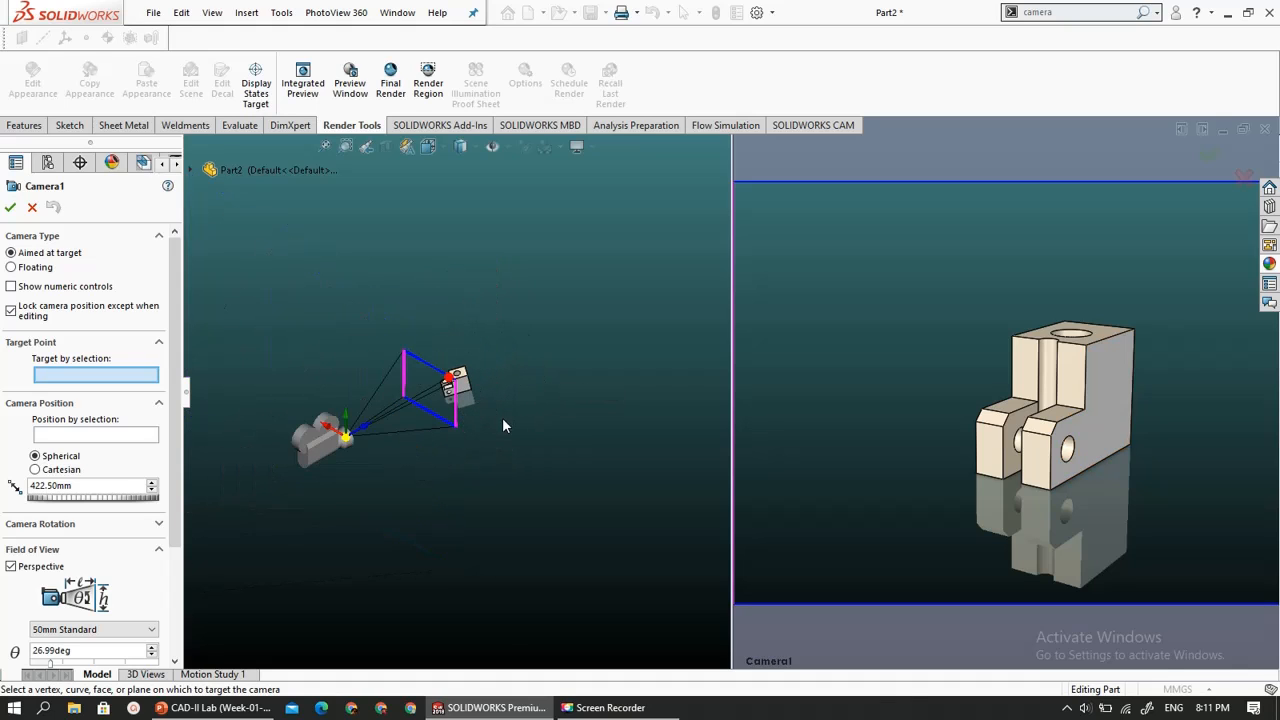
pyautogui.scroll(-3, 502, 417)
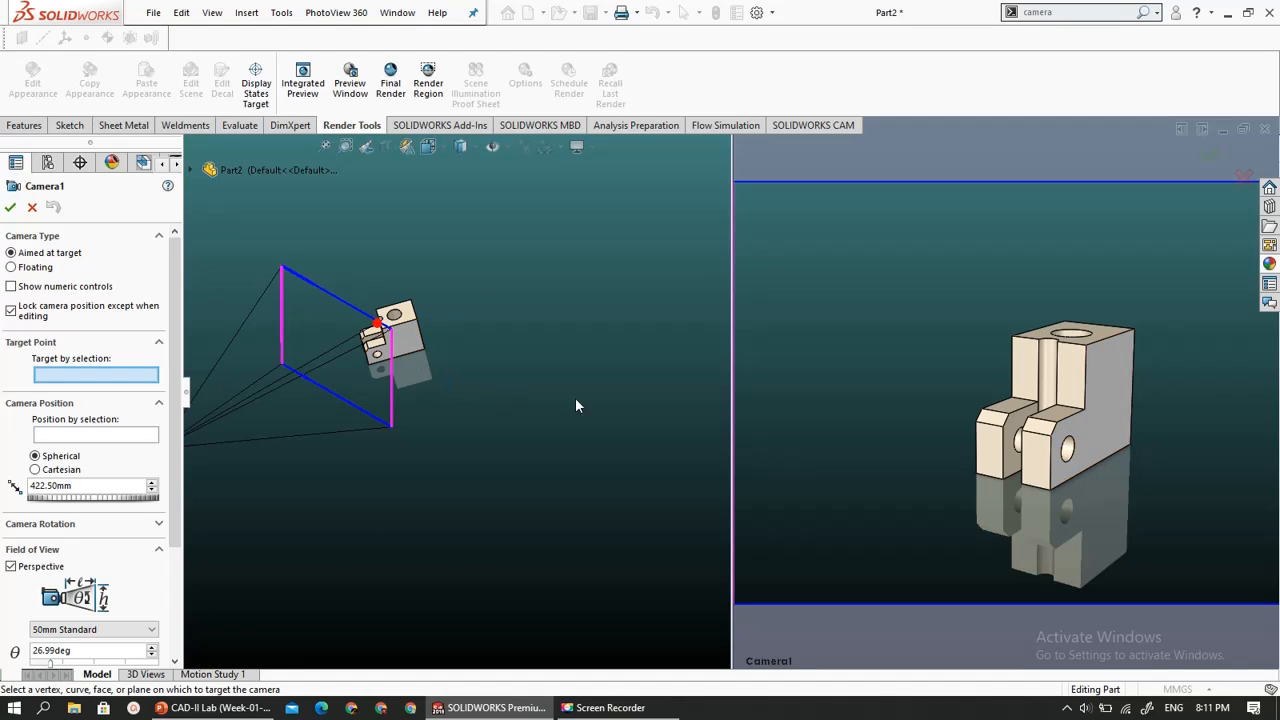
pyautogui.moveTo(280, 360); pyautogui.dragTo(296, 290, button='middle')
pyautogui.scroll(-2, 314, 392)
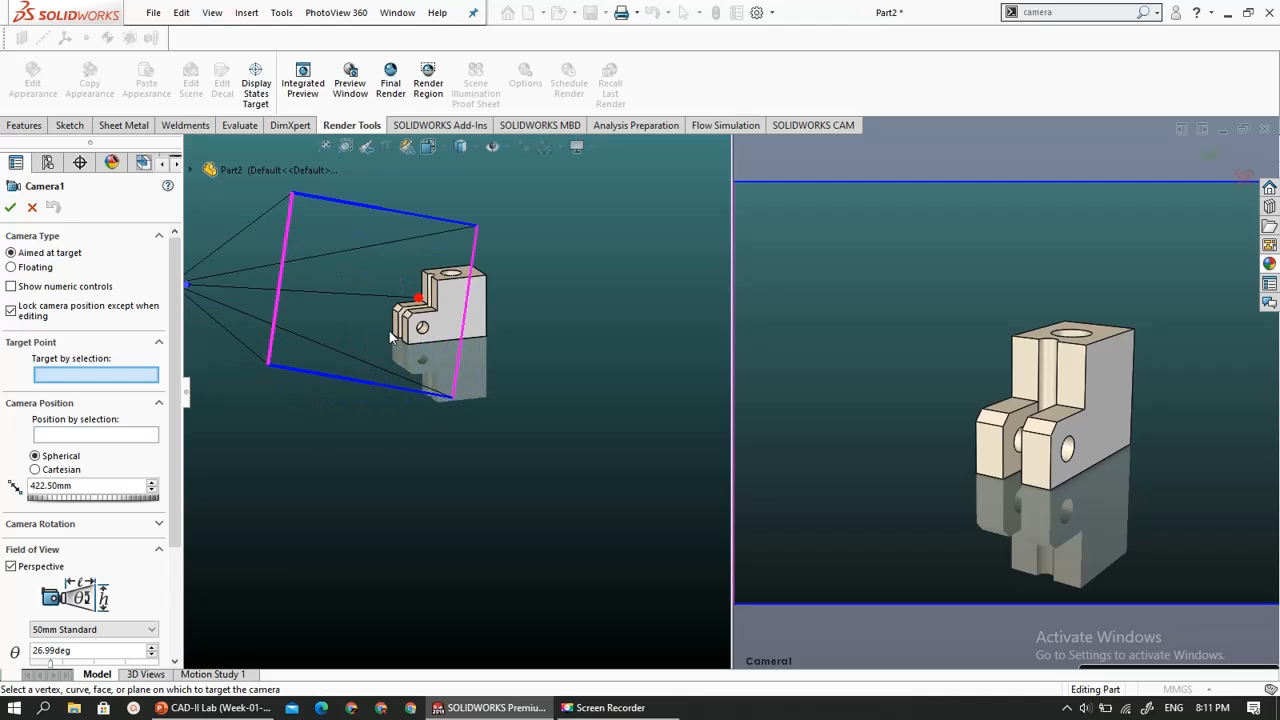
pyautogui.scroll(-4, 394, 333)
pyautogui.moveTo(408, 338); pyautogui.dragTo(478, 320, button='middle')
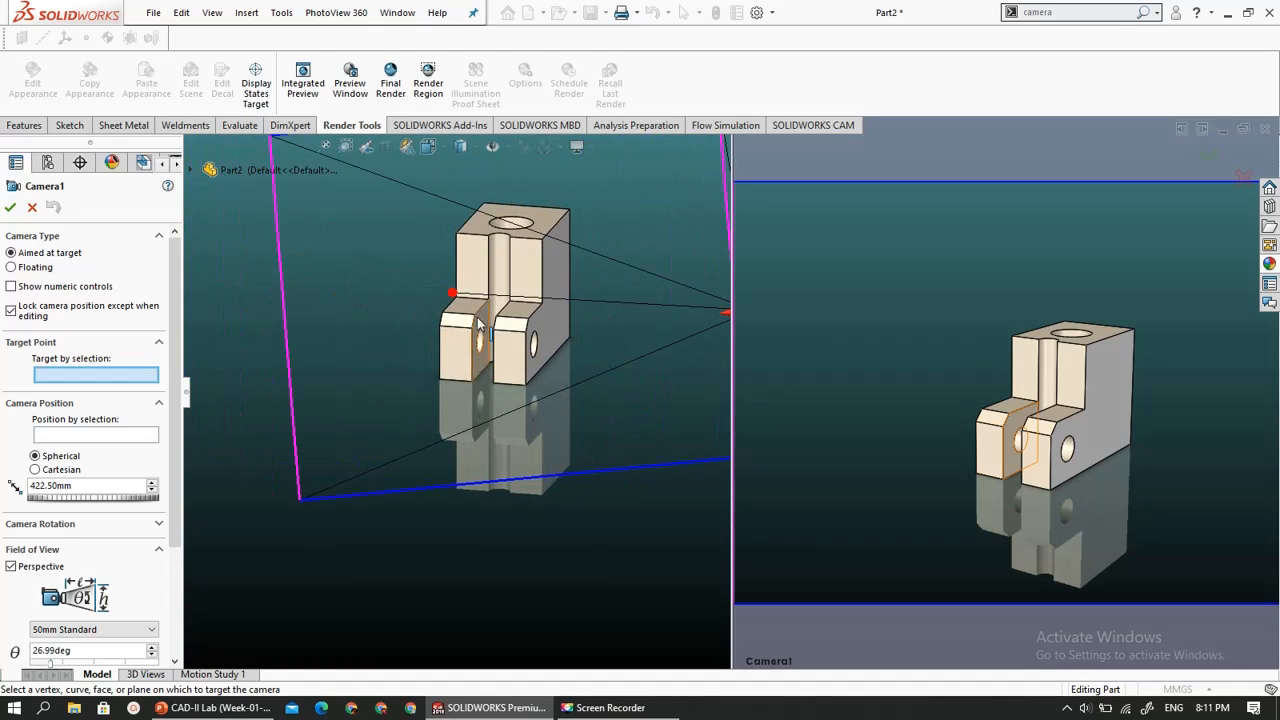
pyautogui.click(496, 306)
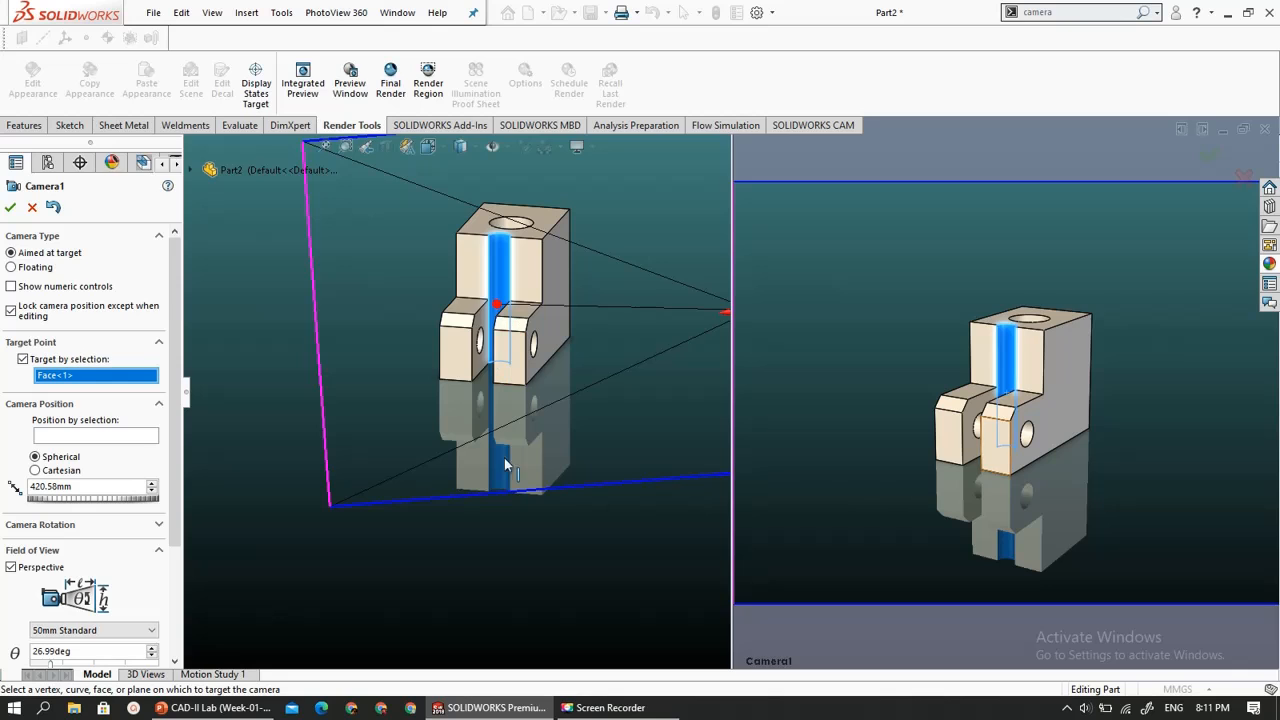
# - Reposition the camera in its preview so it looks down on the part from a front corner and frames it more closely
pyautogui.scroll(3, 690, 340)
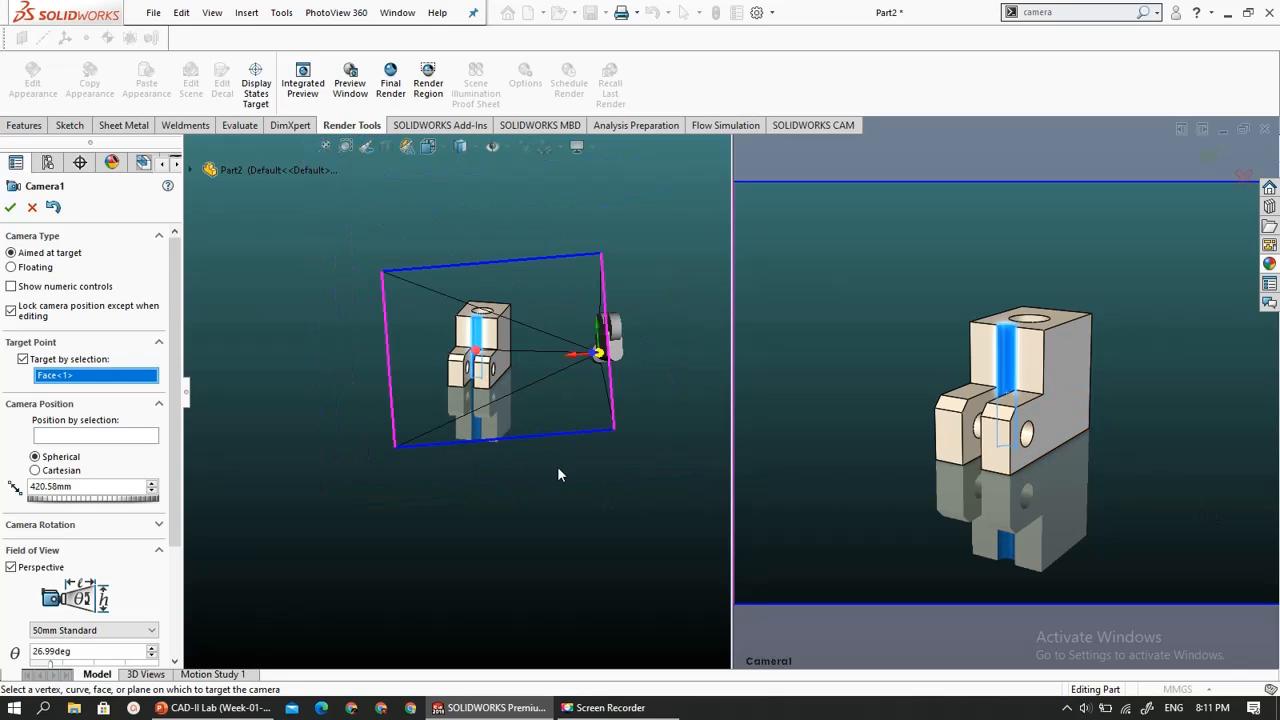
pyautogui.moveTo(558, 468); pyautogui.dragTo(537, 474, button='middle')
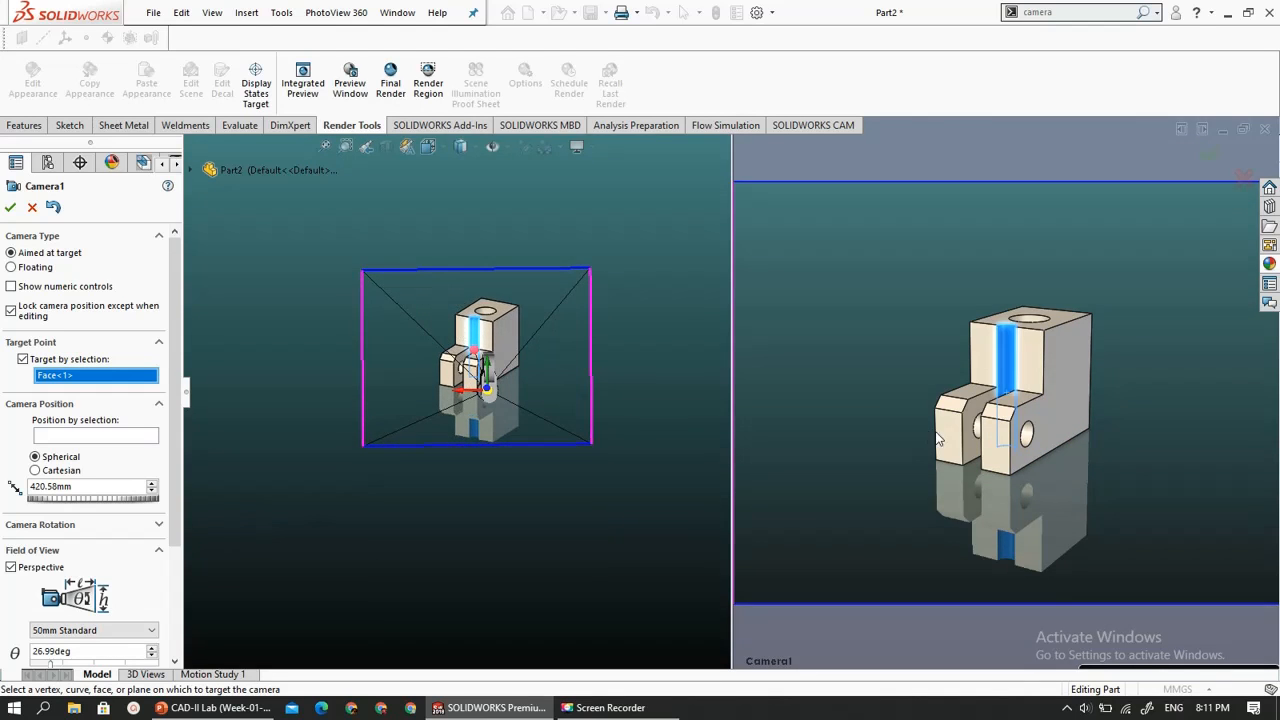
pyautogui.moveTo(938, 438); pyautogui.dragTo(878, 468, button='middle')
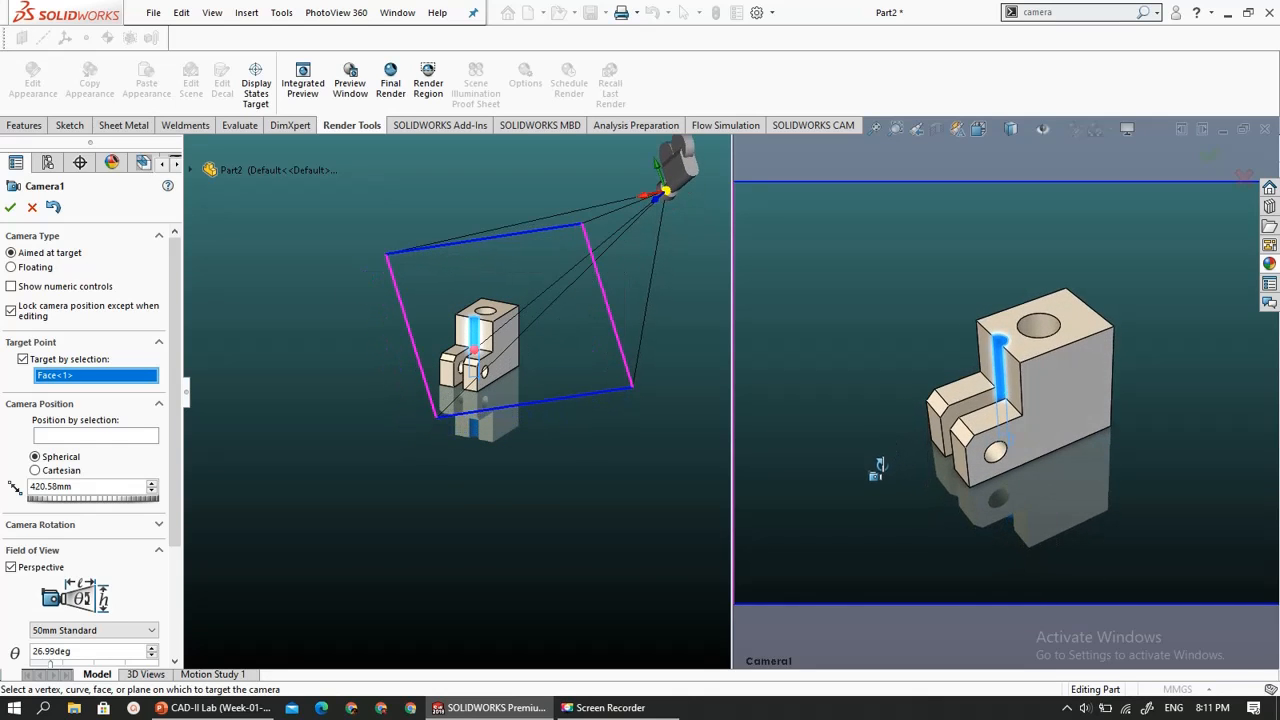
pyautogui.scroll(-3, 960, 386)
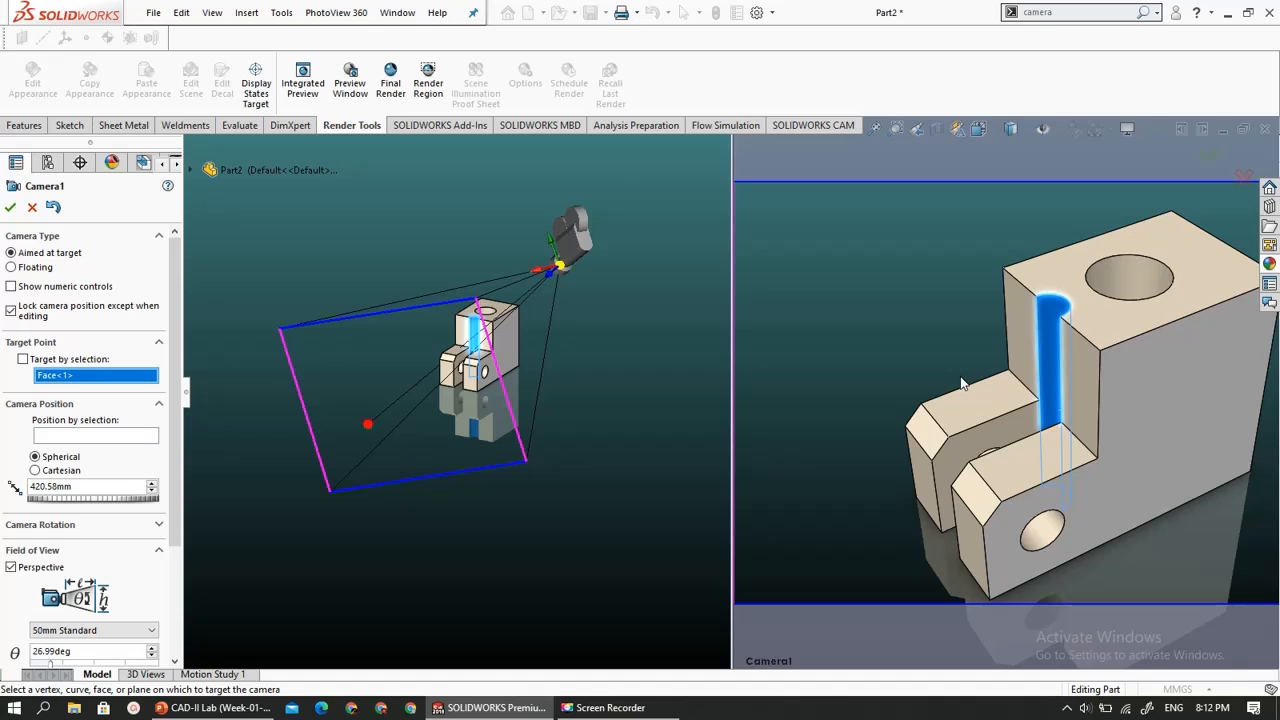
pyautogui.scroll(1, 960, 377)
pyautogui.scroll(-1, 1270, 446)
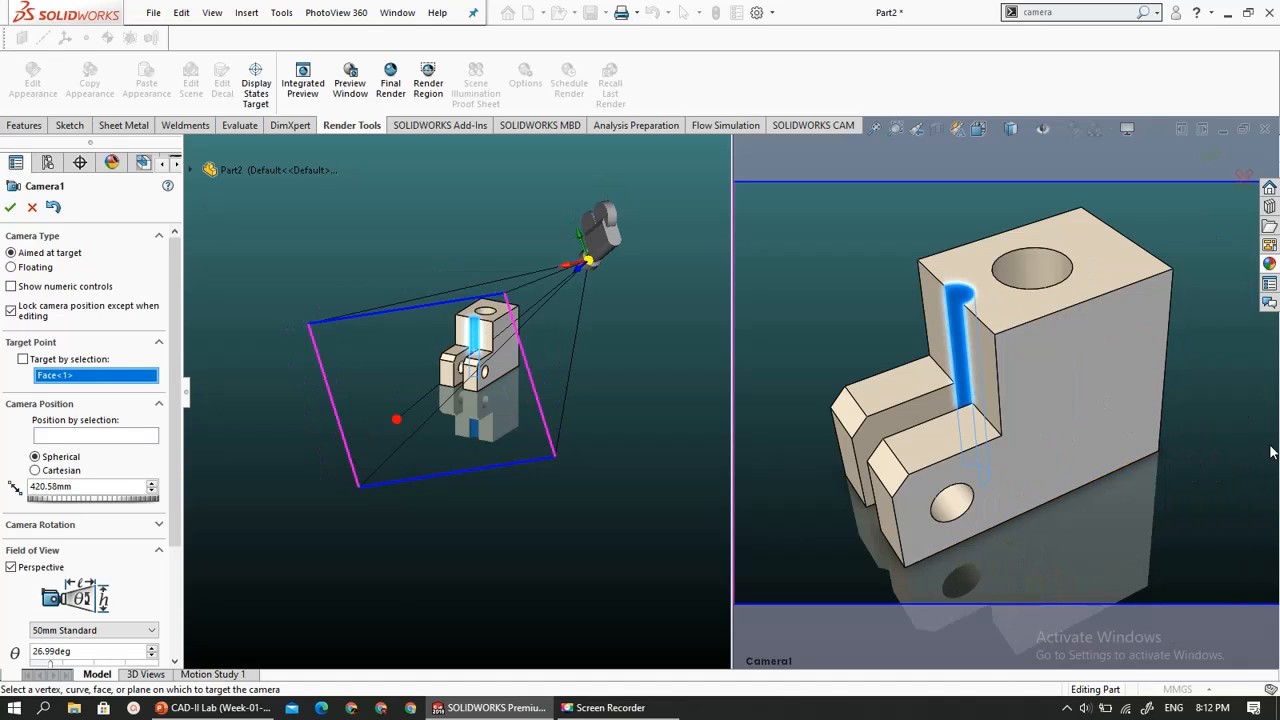
pyautogui.moveTo(1197, 396); pyautogui.dragTo(1247, 357, button='middle')
pyautogui.moveTo(908, 381); pyautogui.dragTo(869, 402, button='middle')
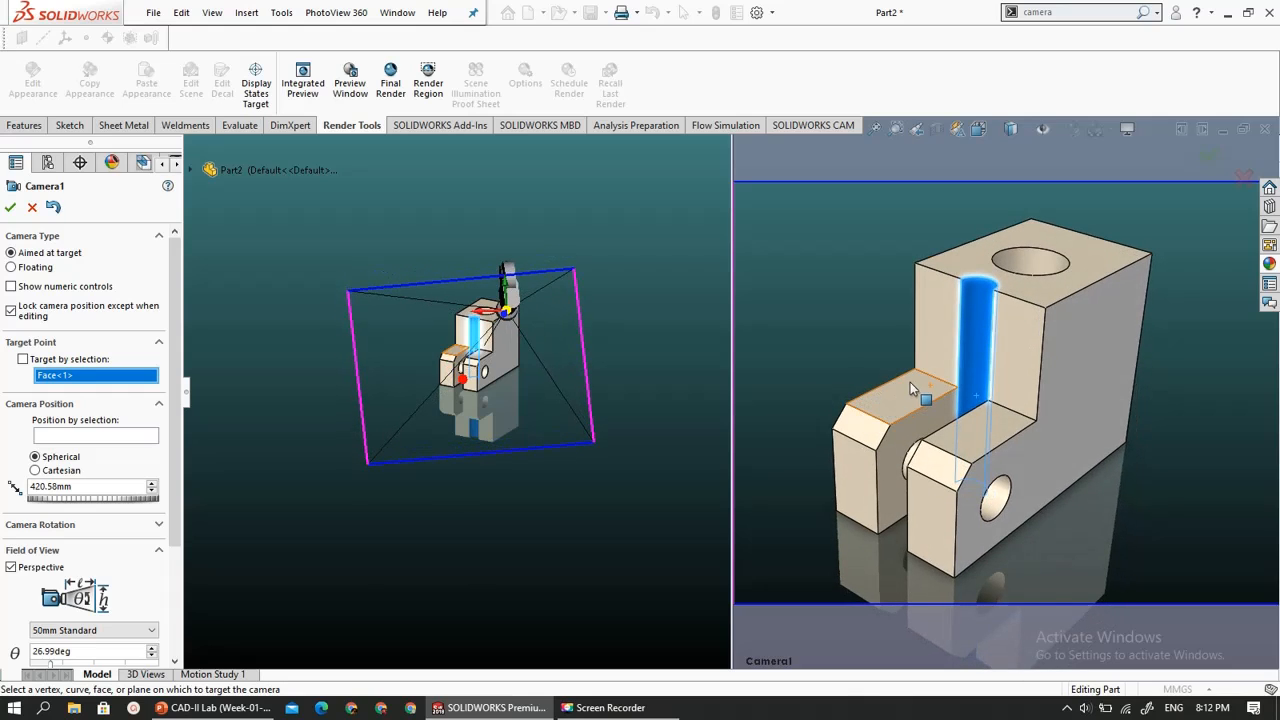
# - Fine-tune the camera's zoom and framing so the part fills most of its view, and accept the camera
pyautogui.scroll(1, 770, 338)
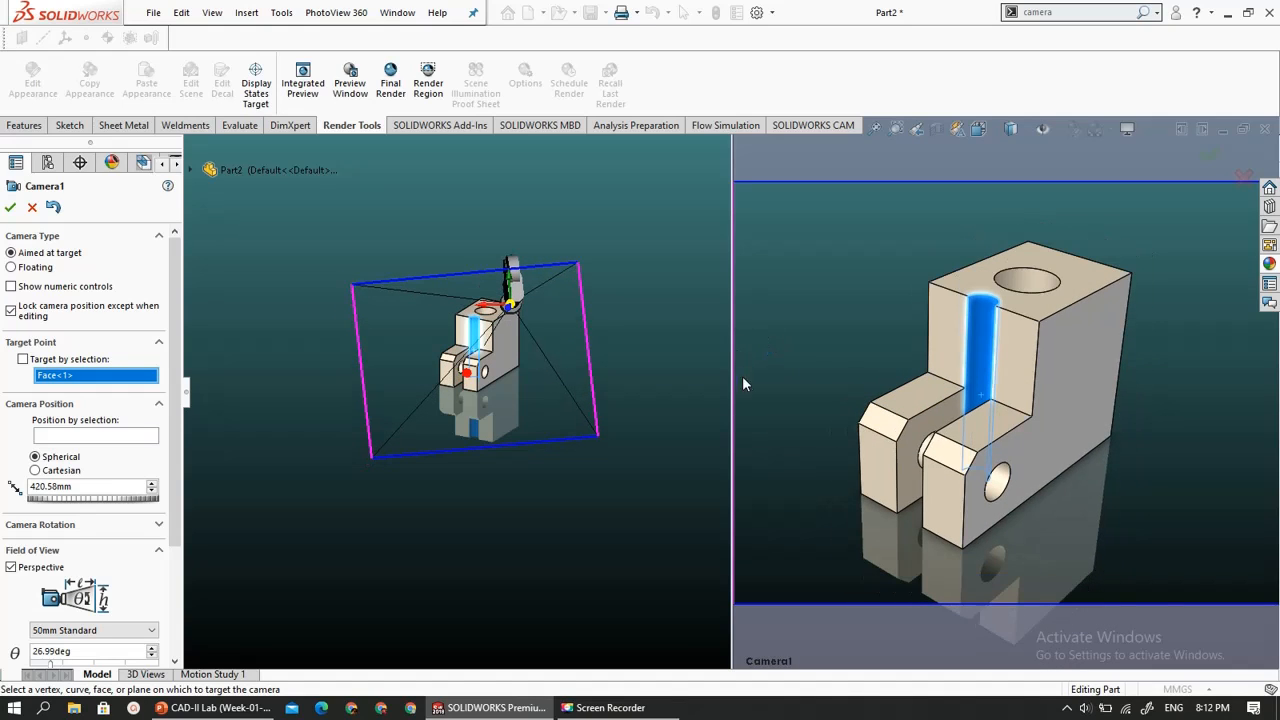
pyautogui.scroll(-2, 744, 396)
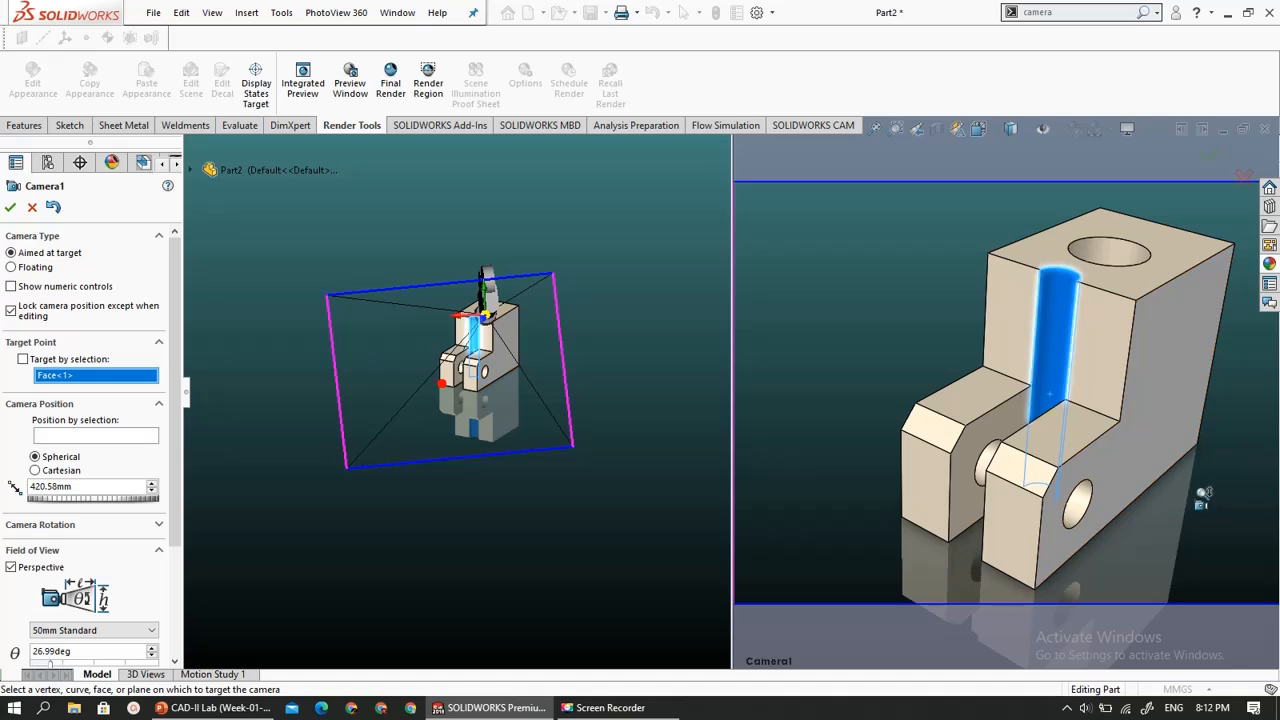
pyautogui.scroll(1, 1204, 497)
pyautogui.scroll(-1, 1246, 479)
pyautogui.scroll(1, 1214, 463)
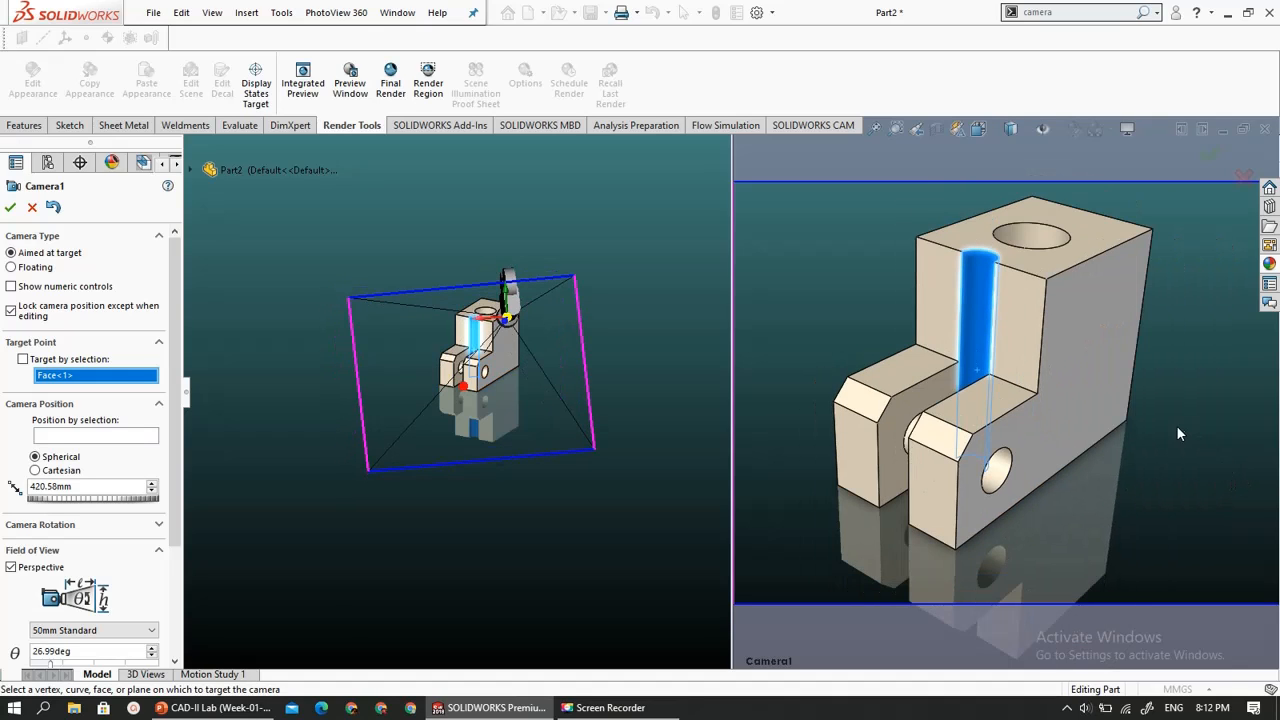
pyautogui.scroll(1, 1085, 322)
pyautogui.scroll(-1, 905, 255)
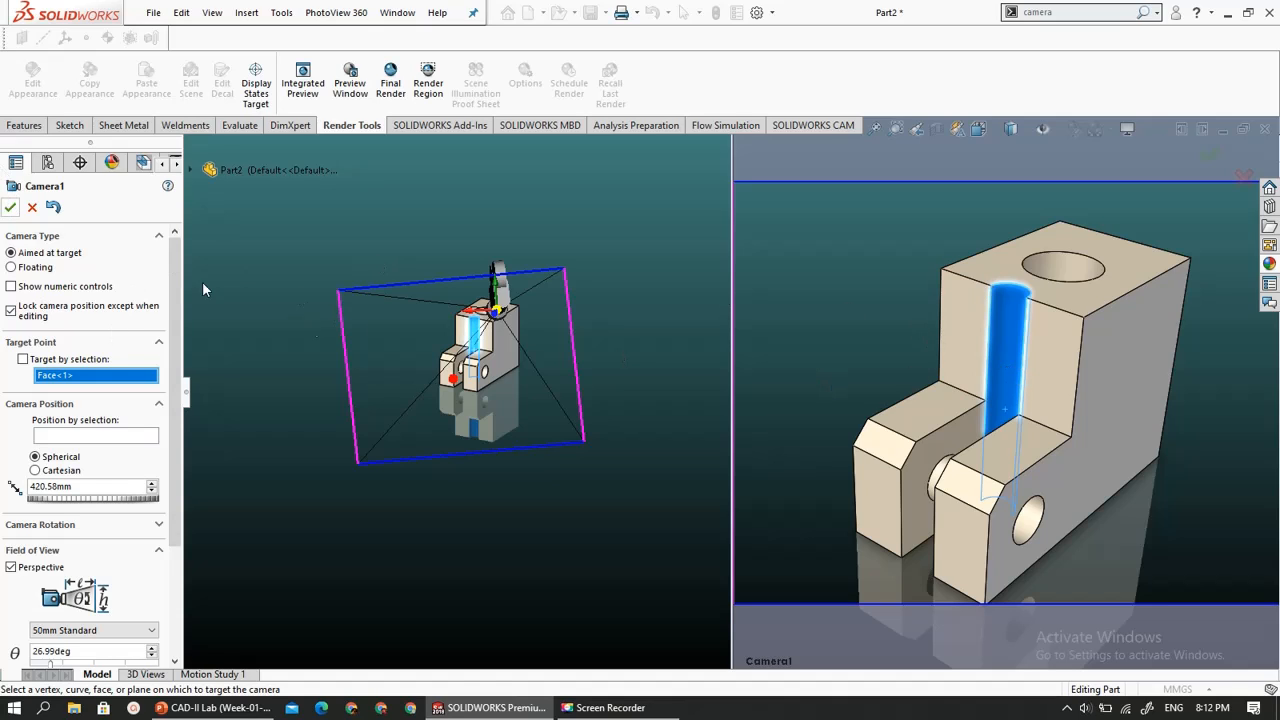
pyautogui.rightClick(1107, 343)
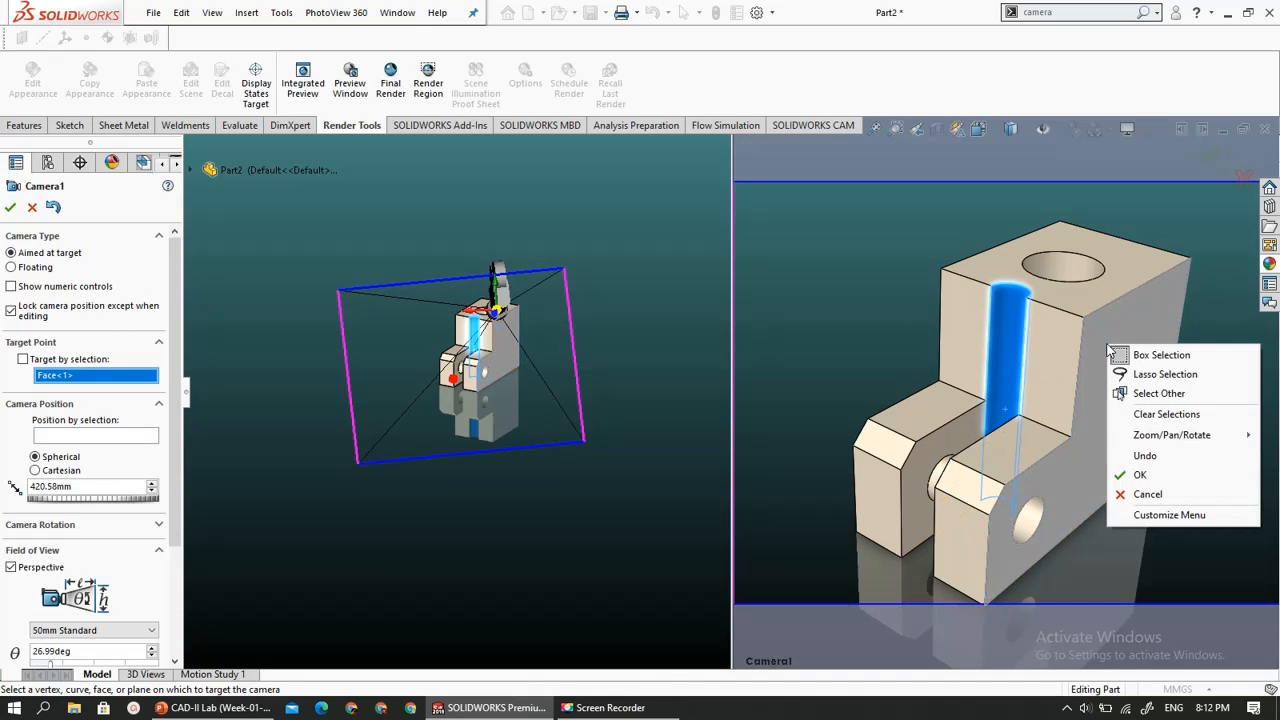
pyautogui.click(1124, 475)
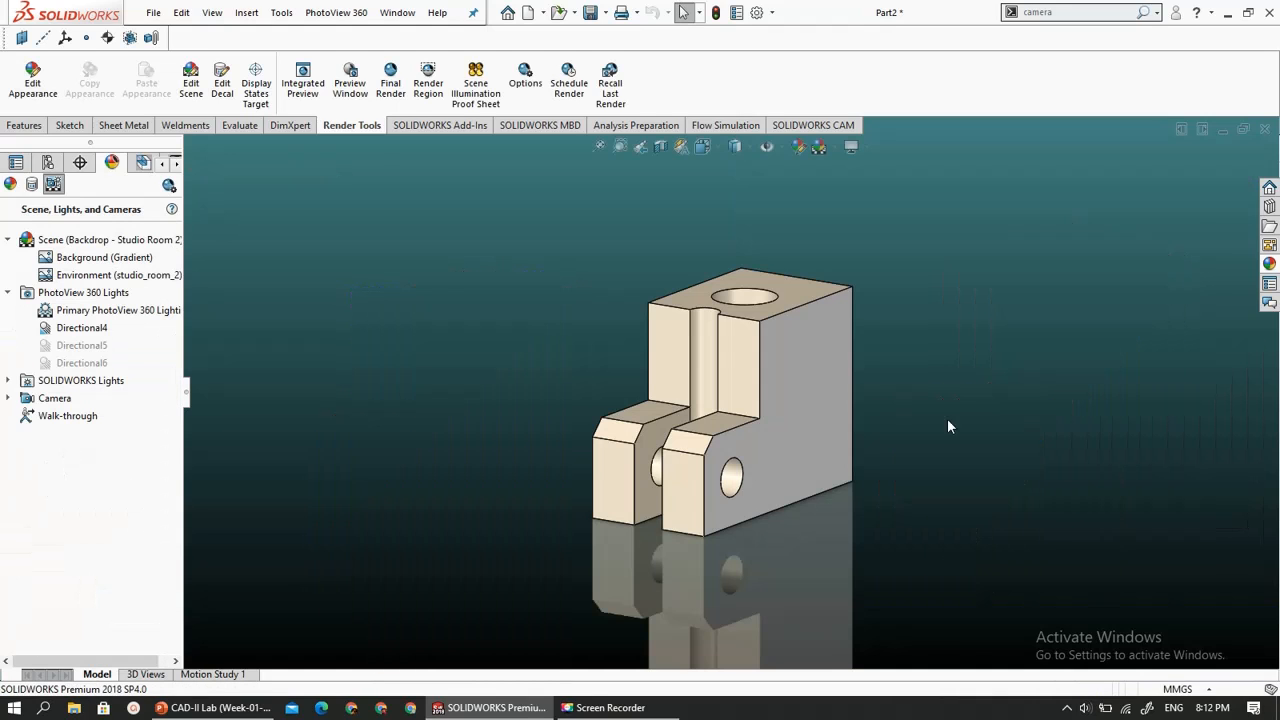
# - Search the commands for camera options
pyautogui.click(1062, 13)
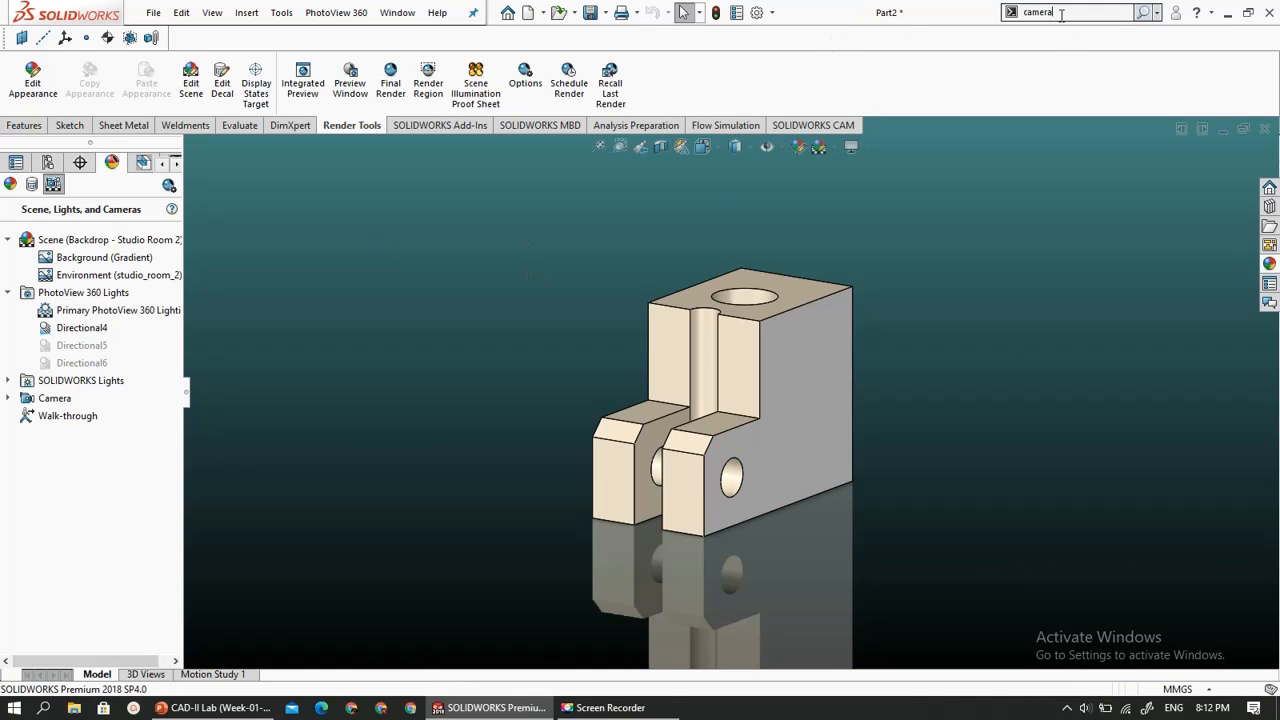
pyautogui.write('camera')
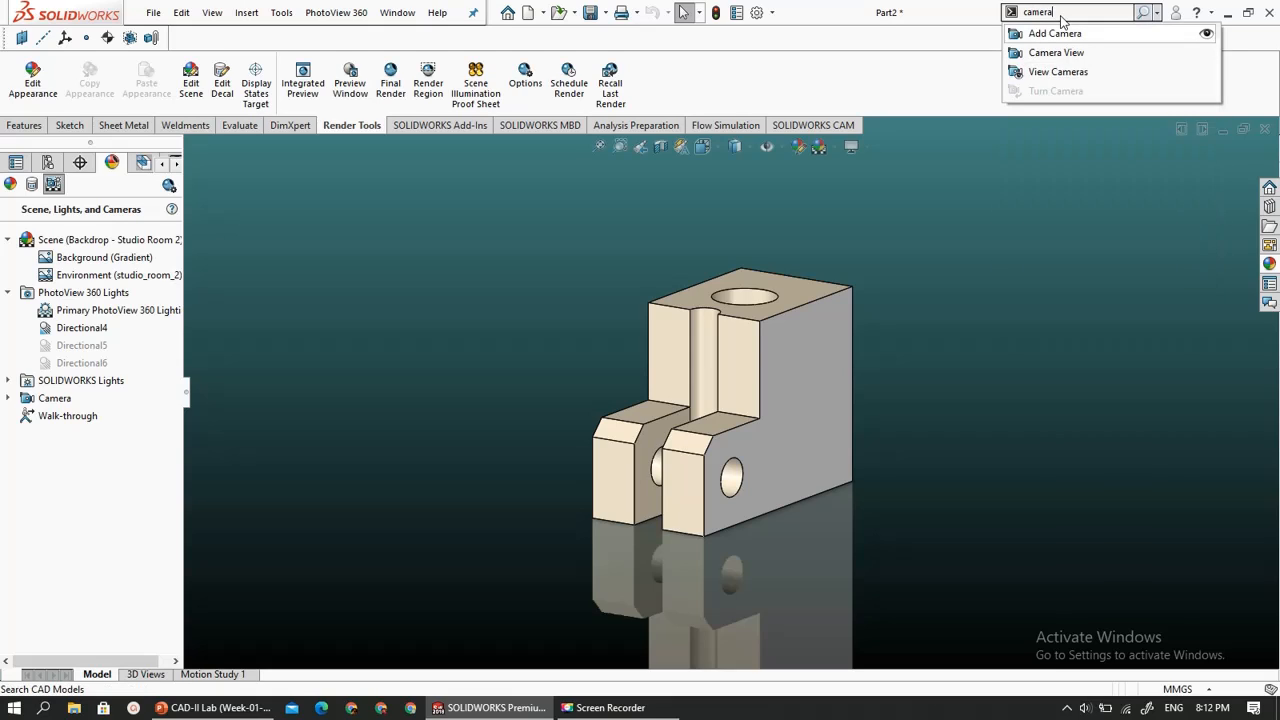
pyautogui.press('Return')
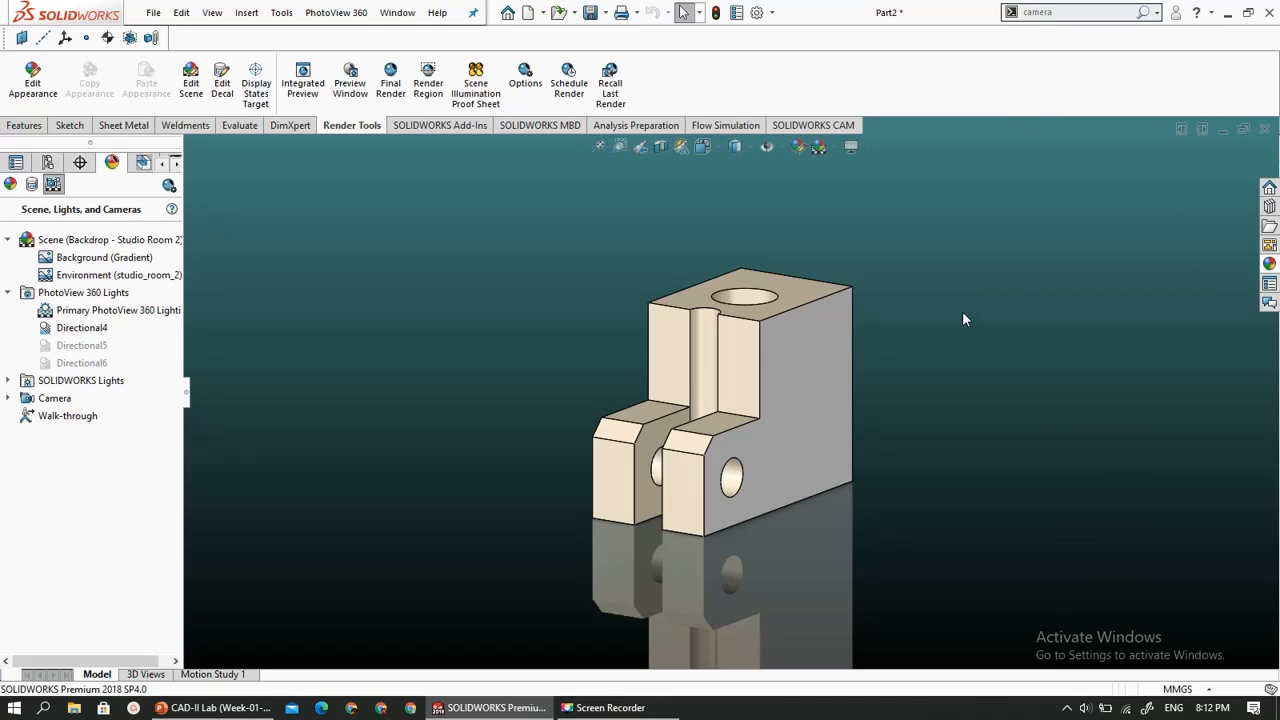
# - Start a final render of the part with Perspective View turned on
pyautogui.click(390, 82)
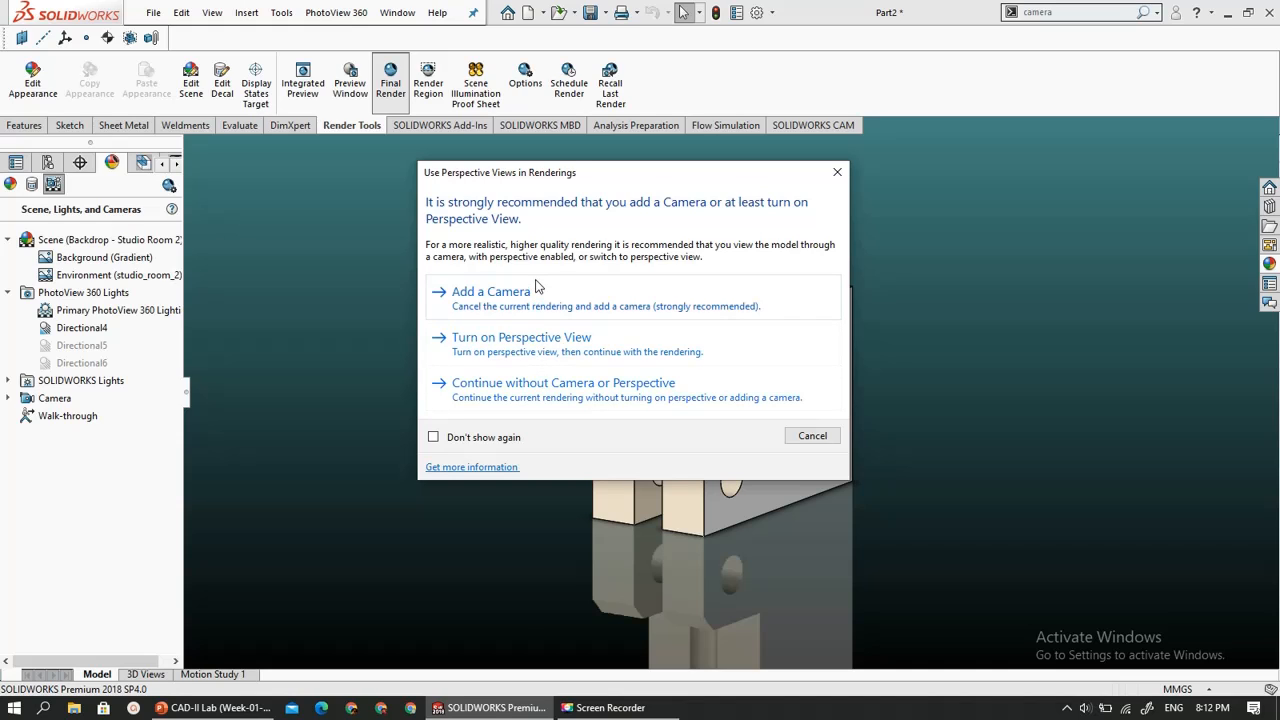
pyautogui.click(535, 340)
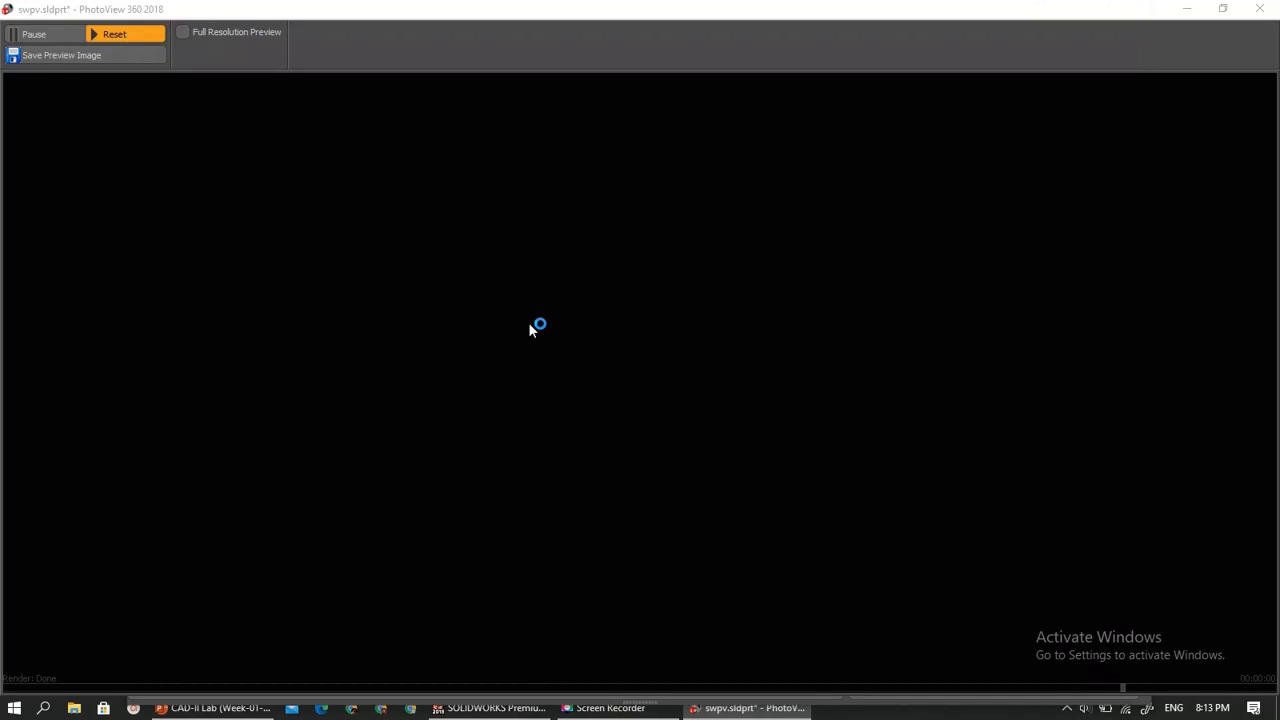
pyautogui.moveTo(745, 708)
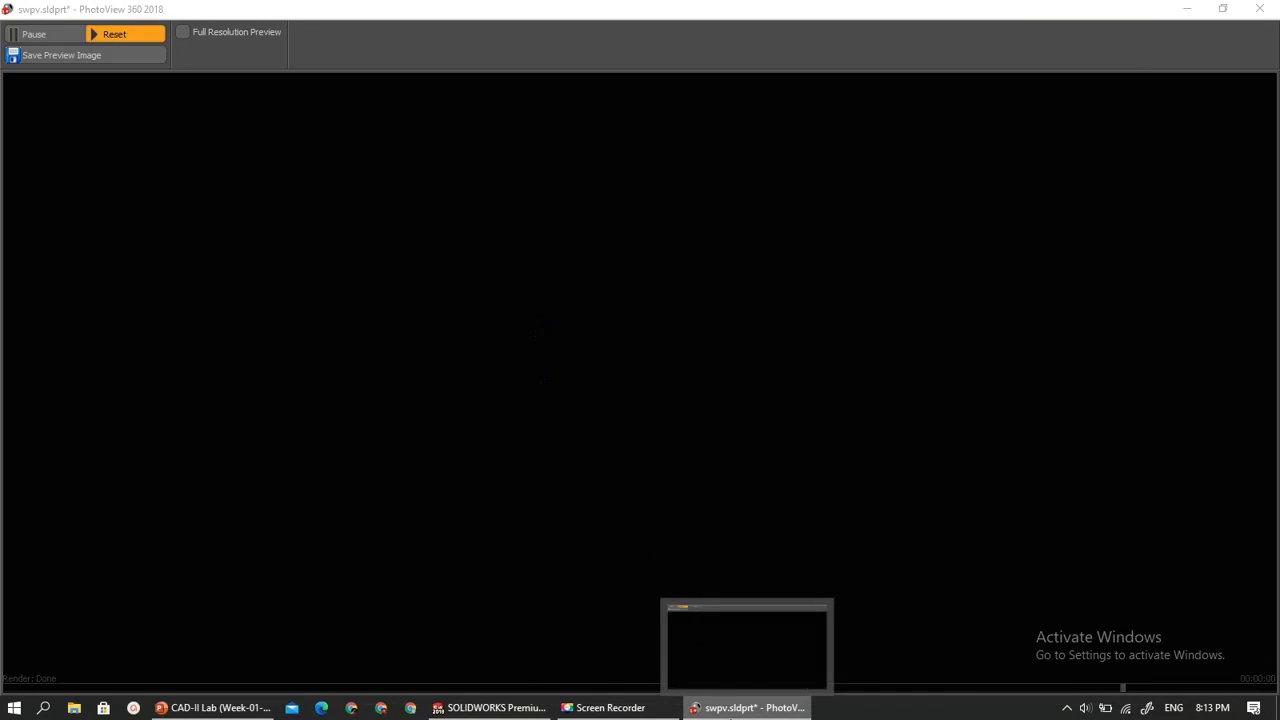
pyautogui.click(722, 637)
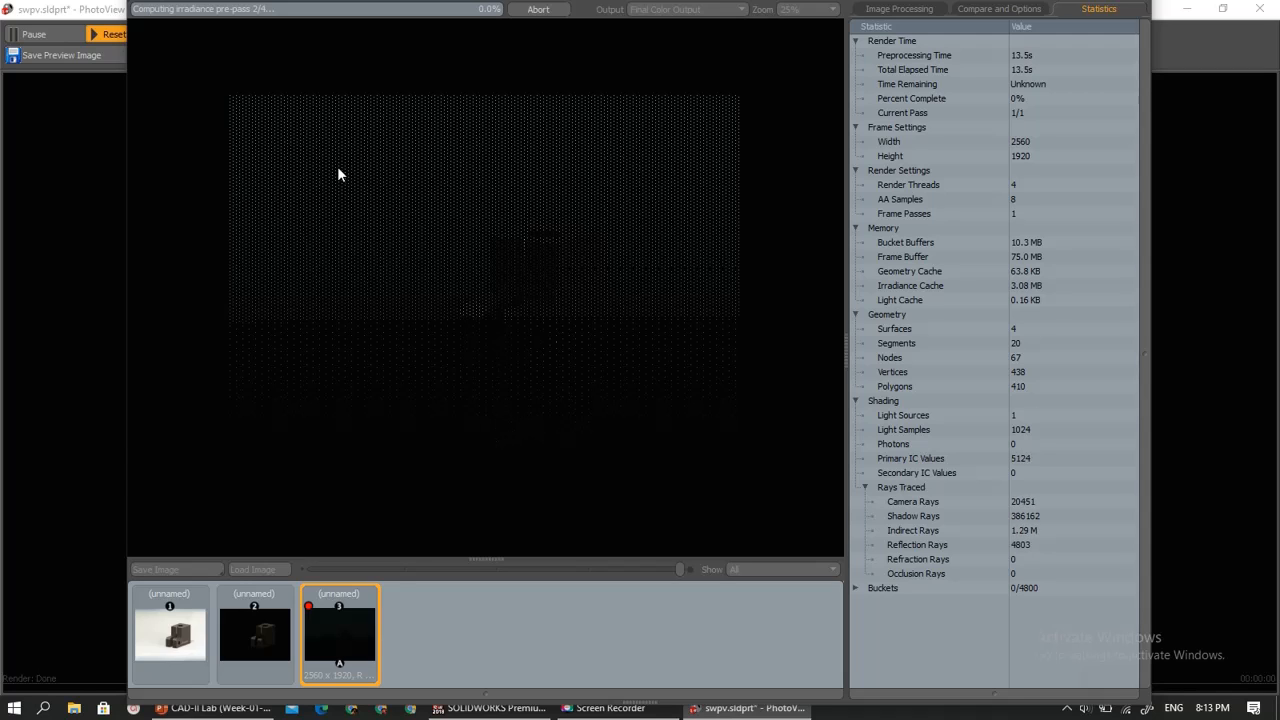
# - Abort the running final render and close the PhotoView 360 preview window
pyautogui.click(537, 10)
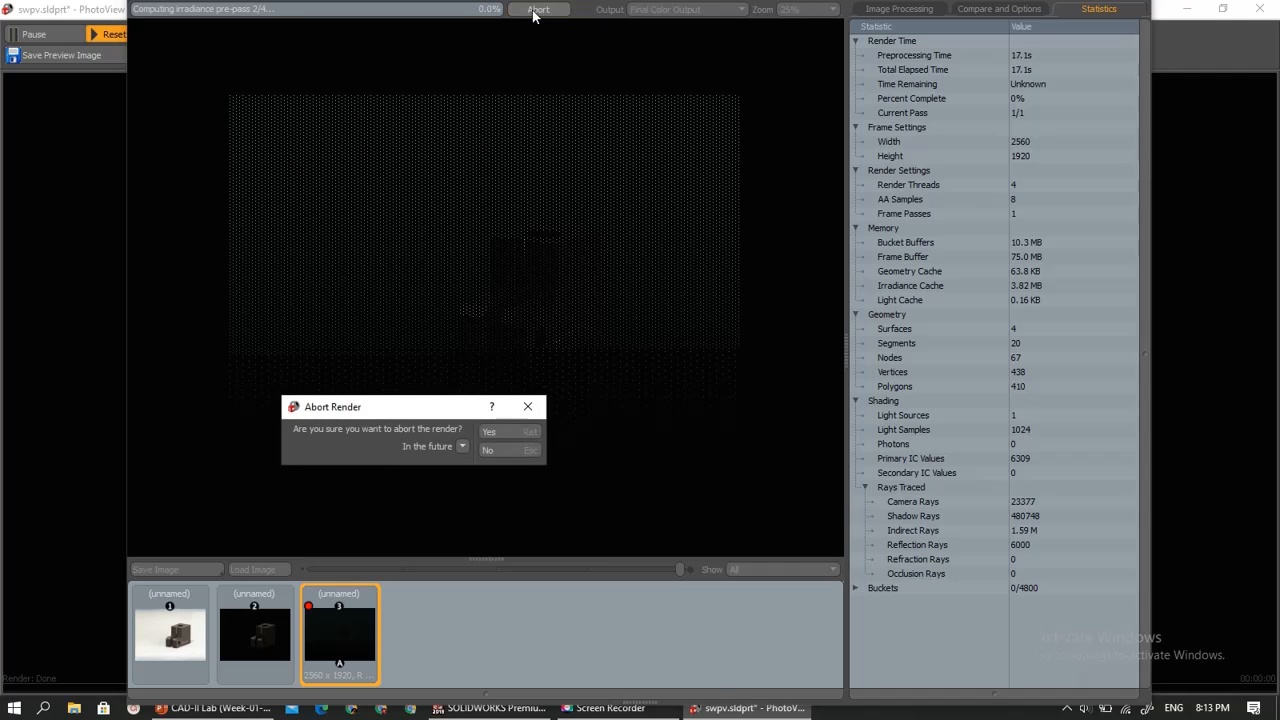
pyautogui.click(527, 430)
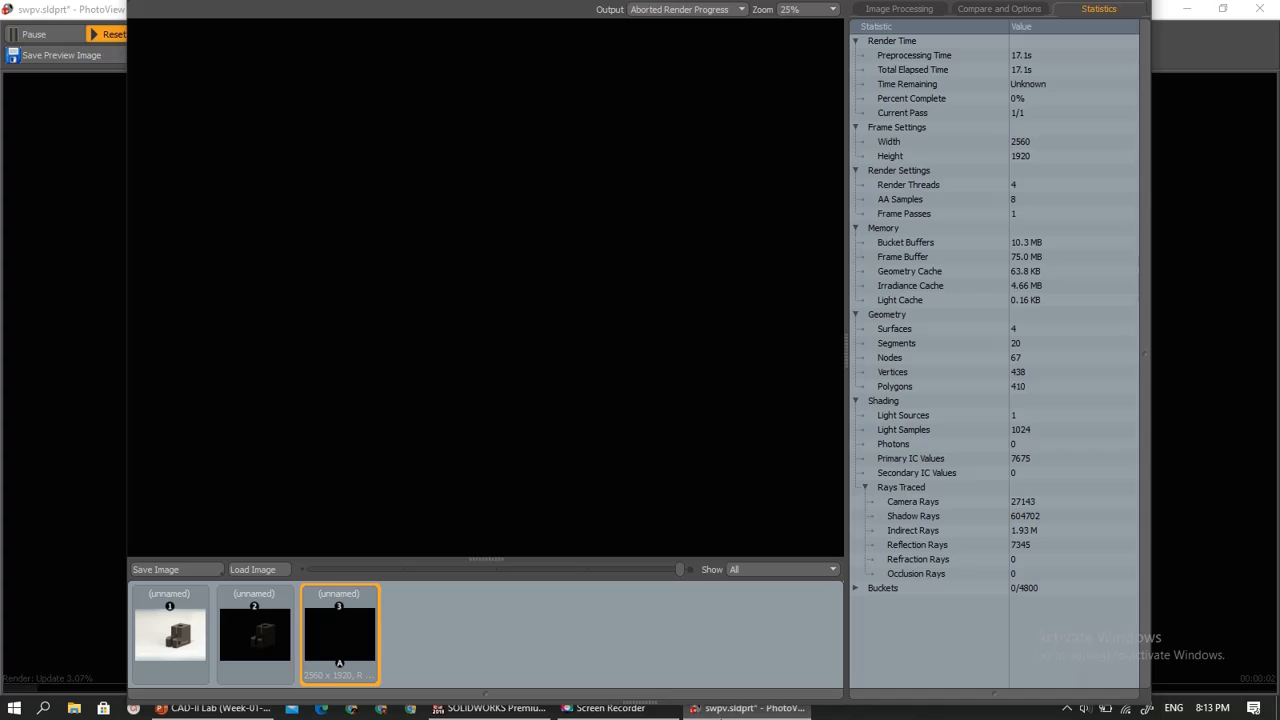
pyautogui.moveTo(724, 690)
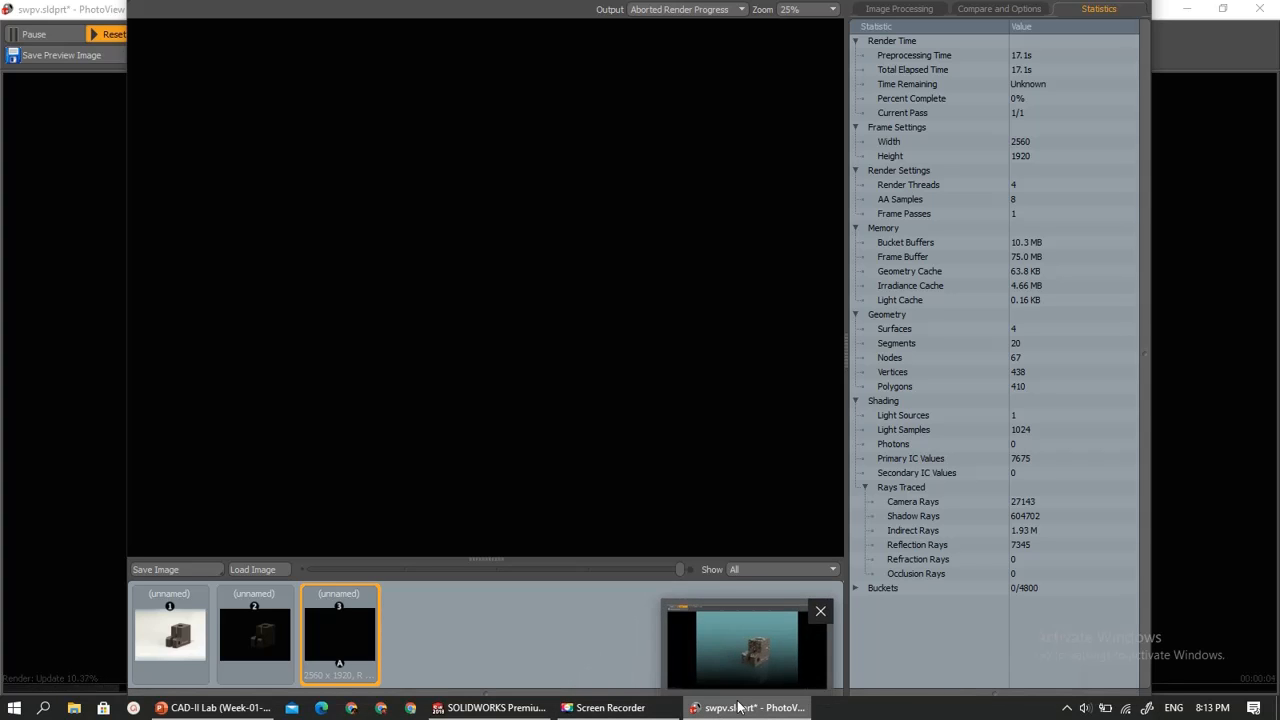
pyautogui.click(821, 610)
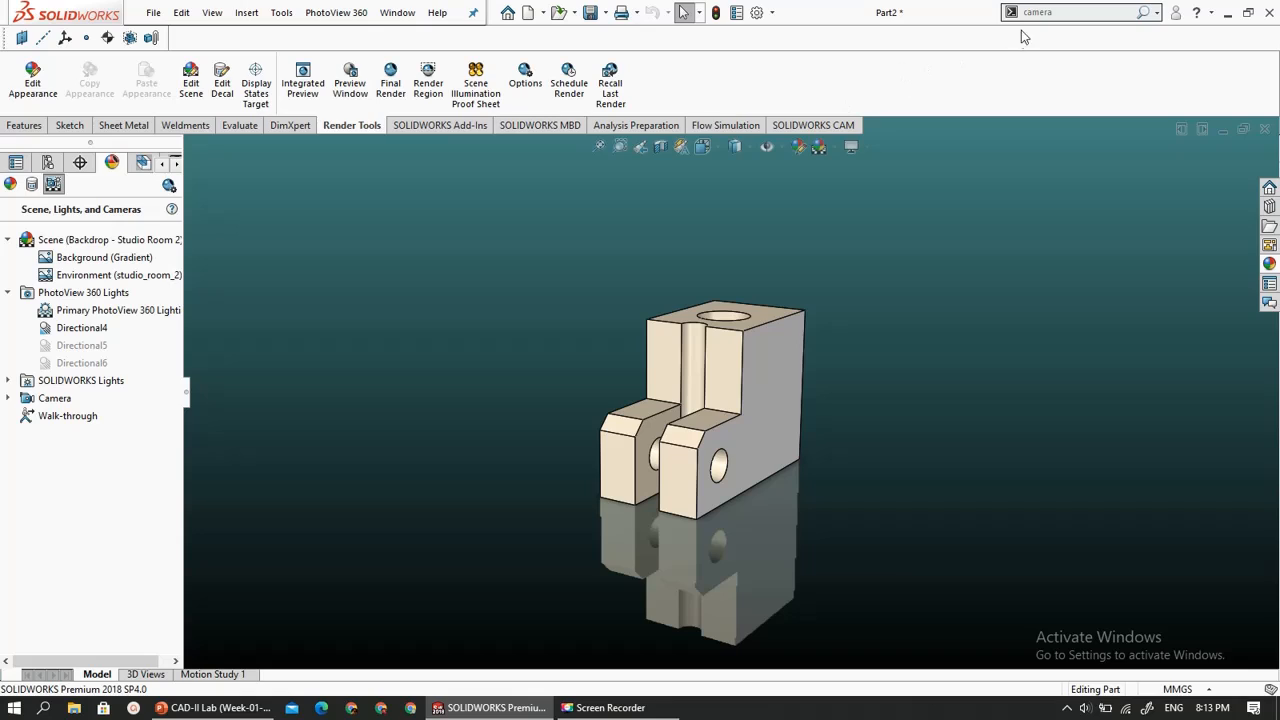
# - Search the commands for "camera view" and switch the part to Camera View
pyautogui.click(1065, 14)
pyautogui.write('ca')
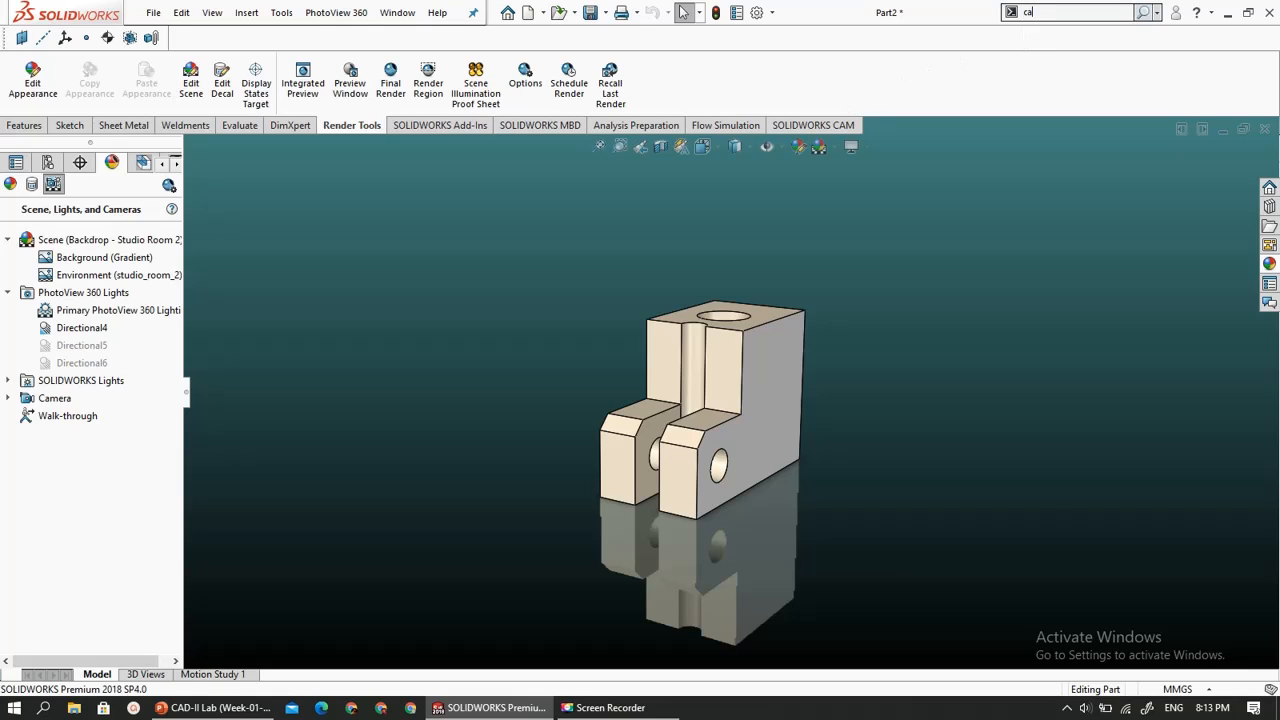
pyautogui.write('mera view')
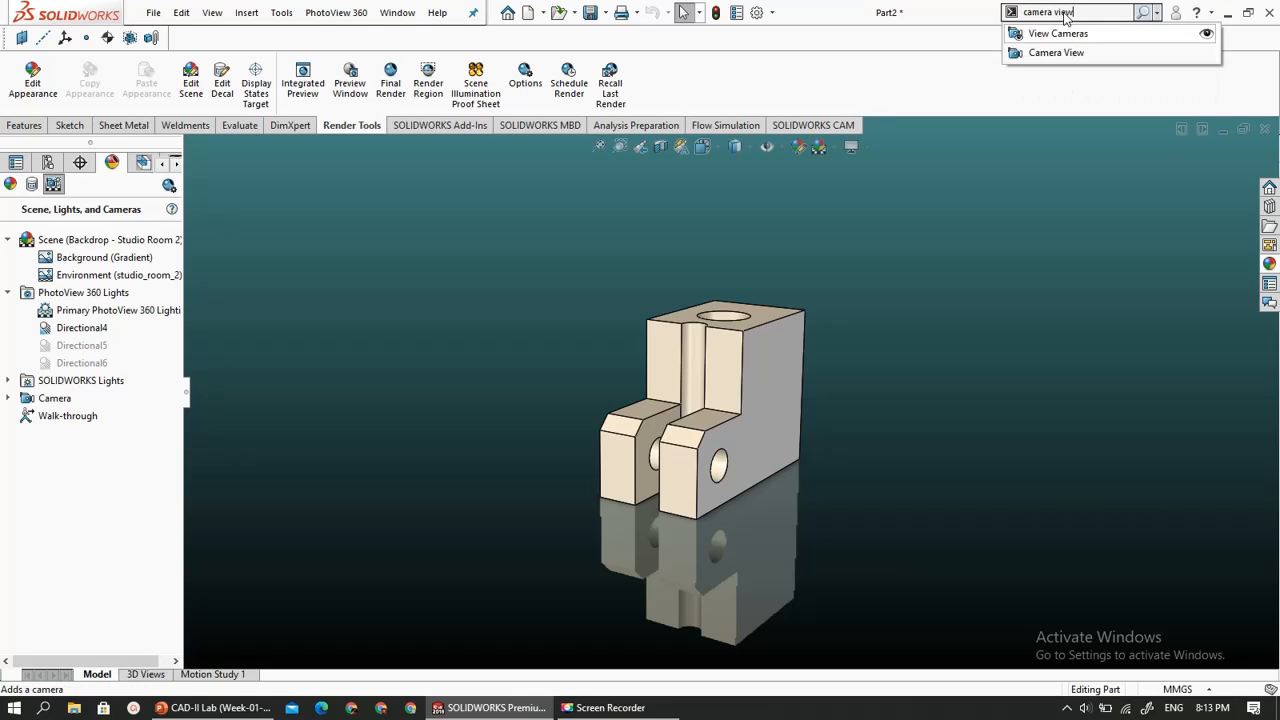
pyautogui.click(1054, 52)
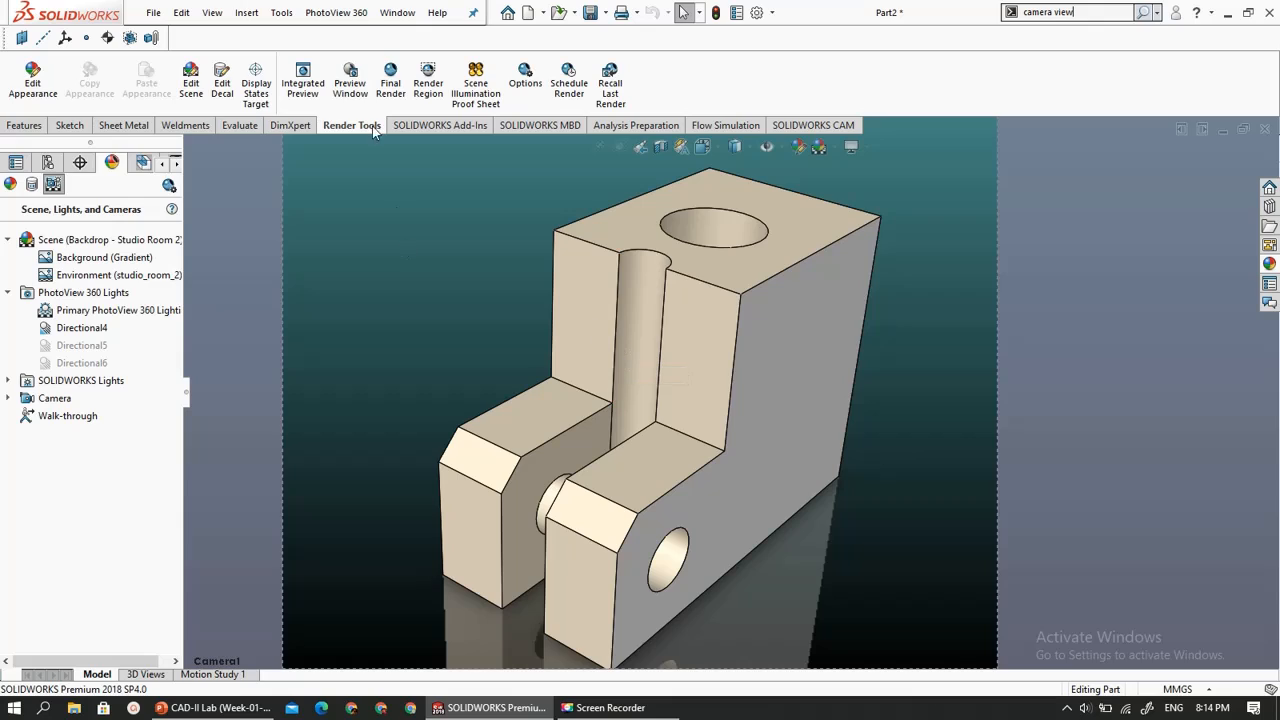
# - Start a final render of the part from the camera's view and bring up its render window
pyautogui.click(390, 82)
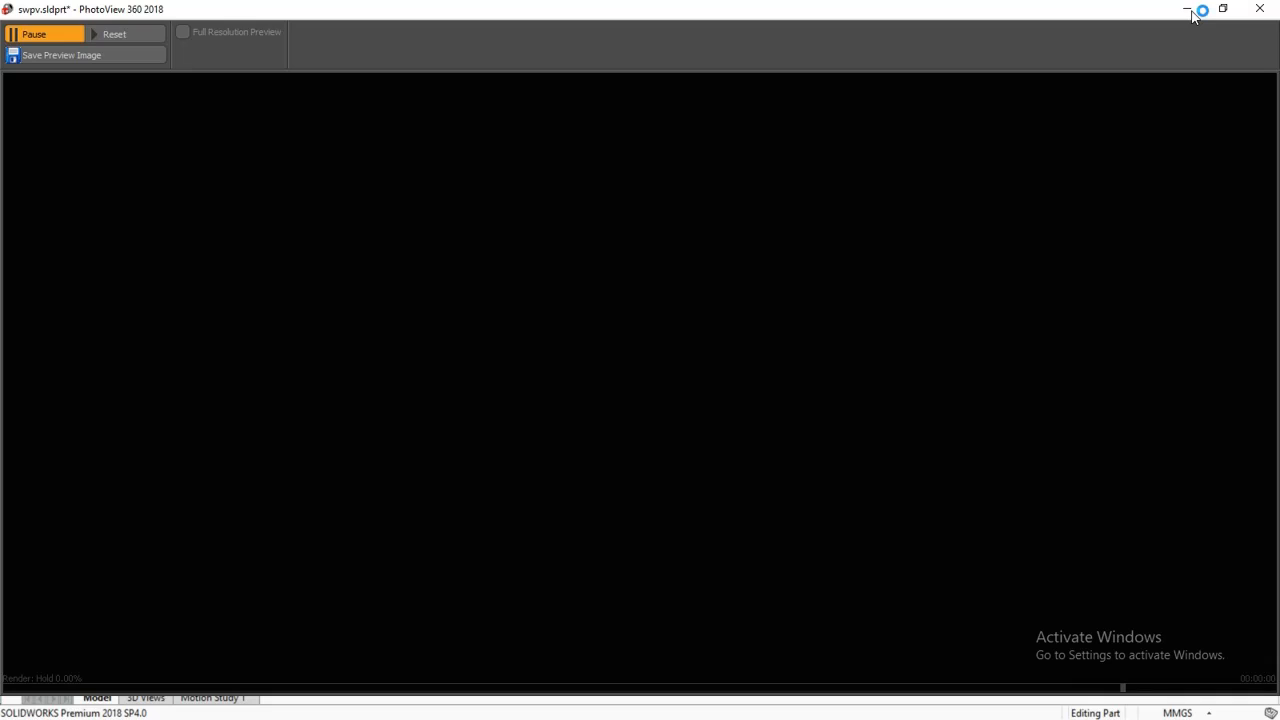
pyautogui.click(522, 708)
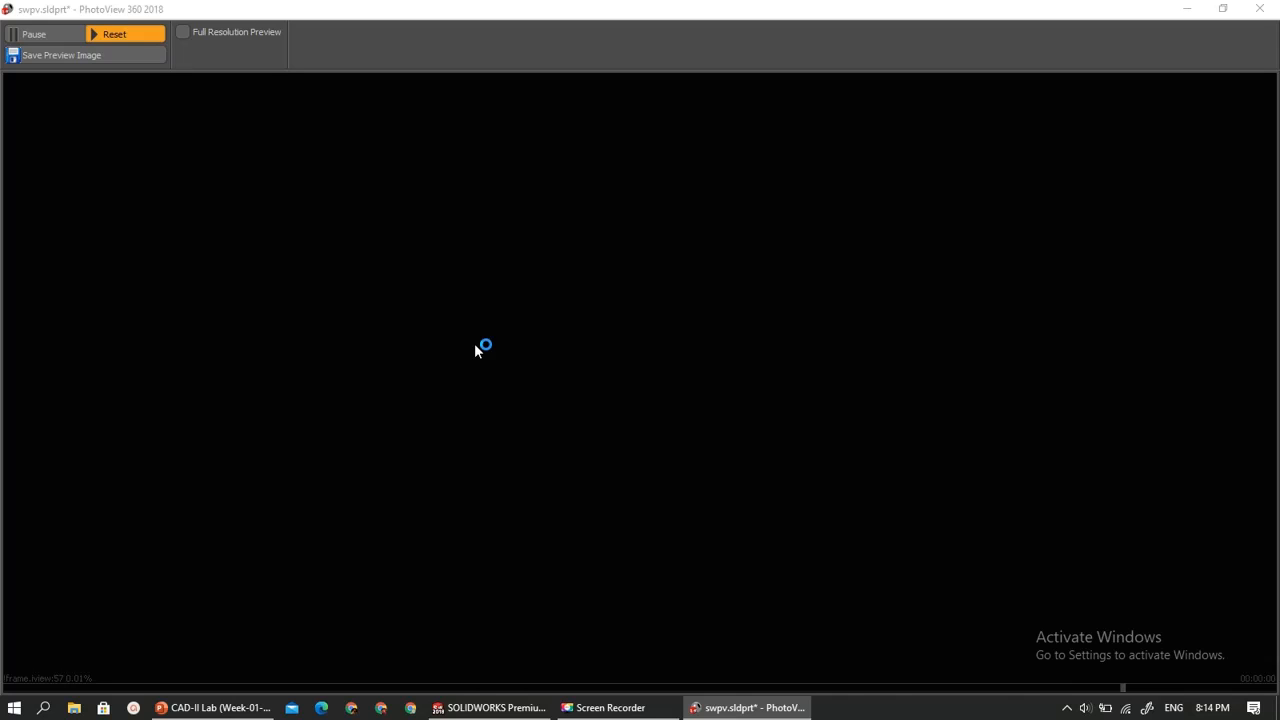
pyautogui.moveTo(747, 707)
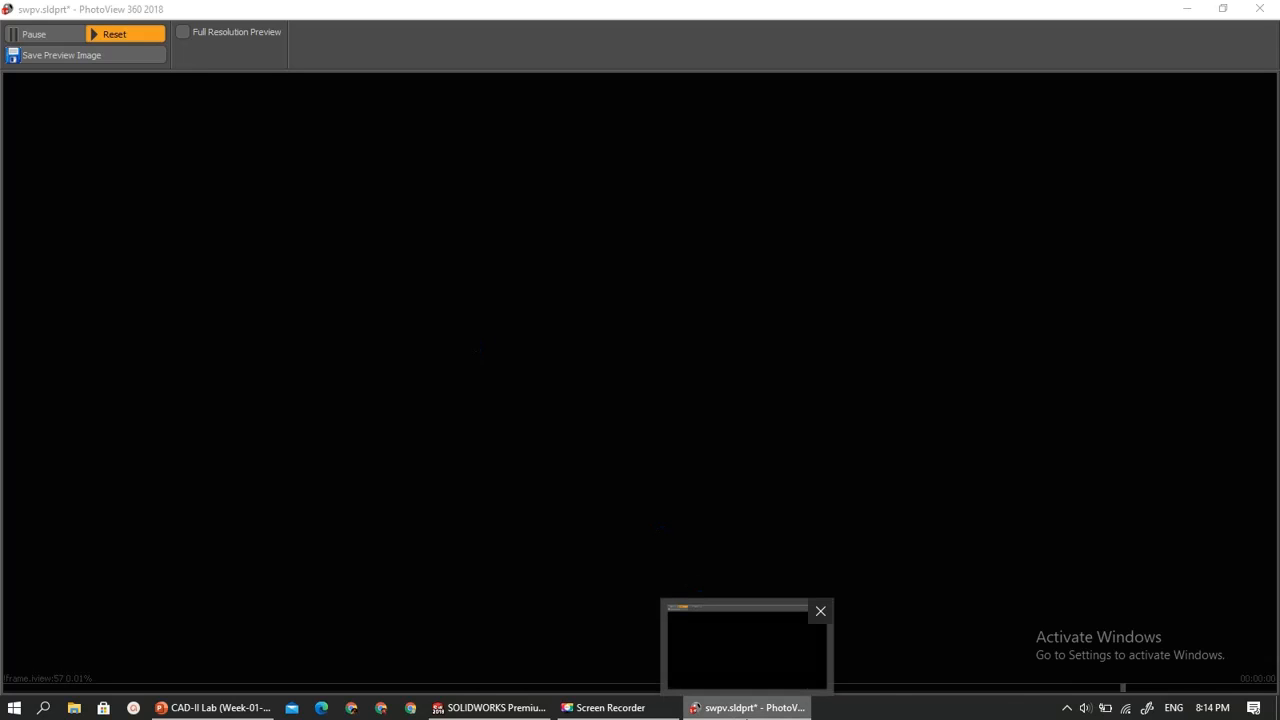
pyautogui.click(730, 628)
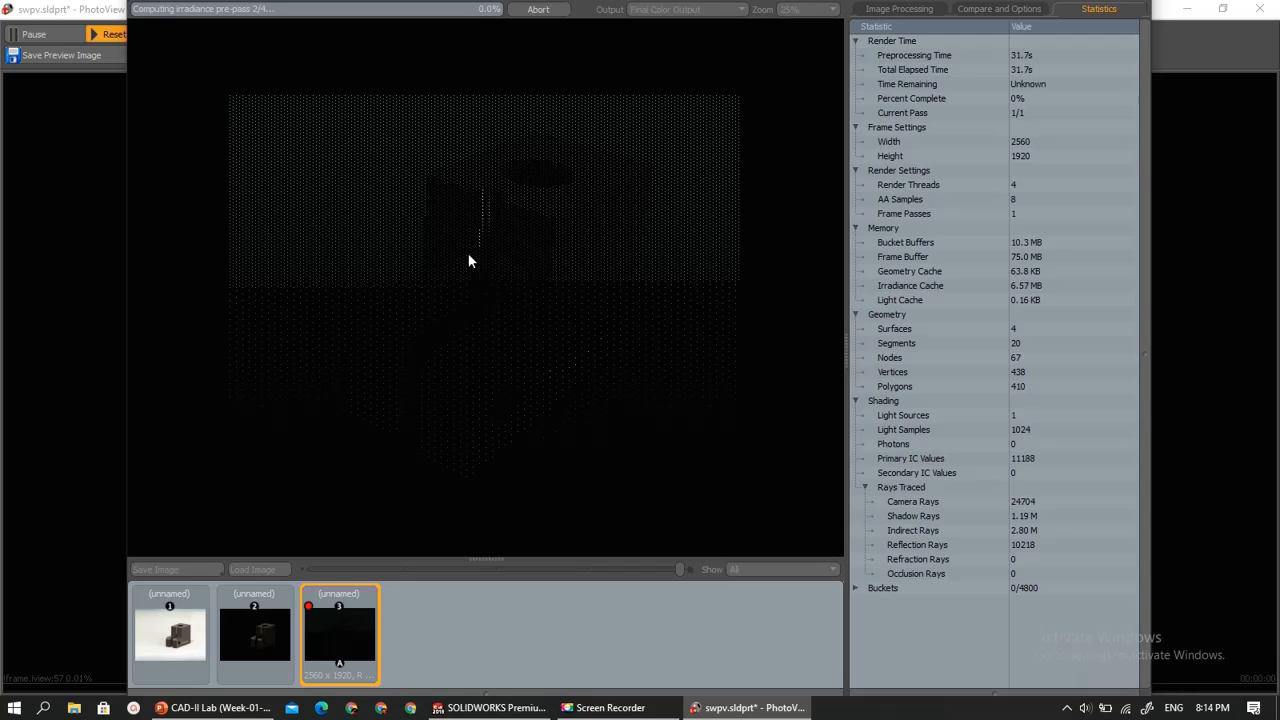
# - Switch between the open windows and return to the final render window to check the render's progress
pyautogui.click(442, 710)
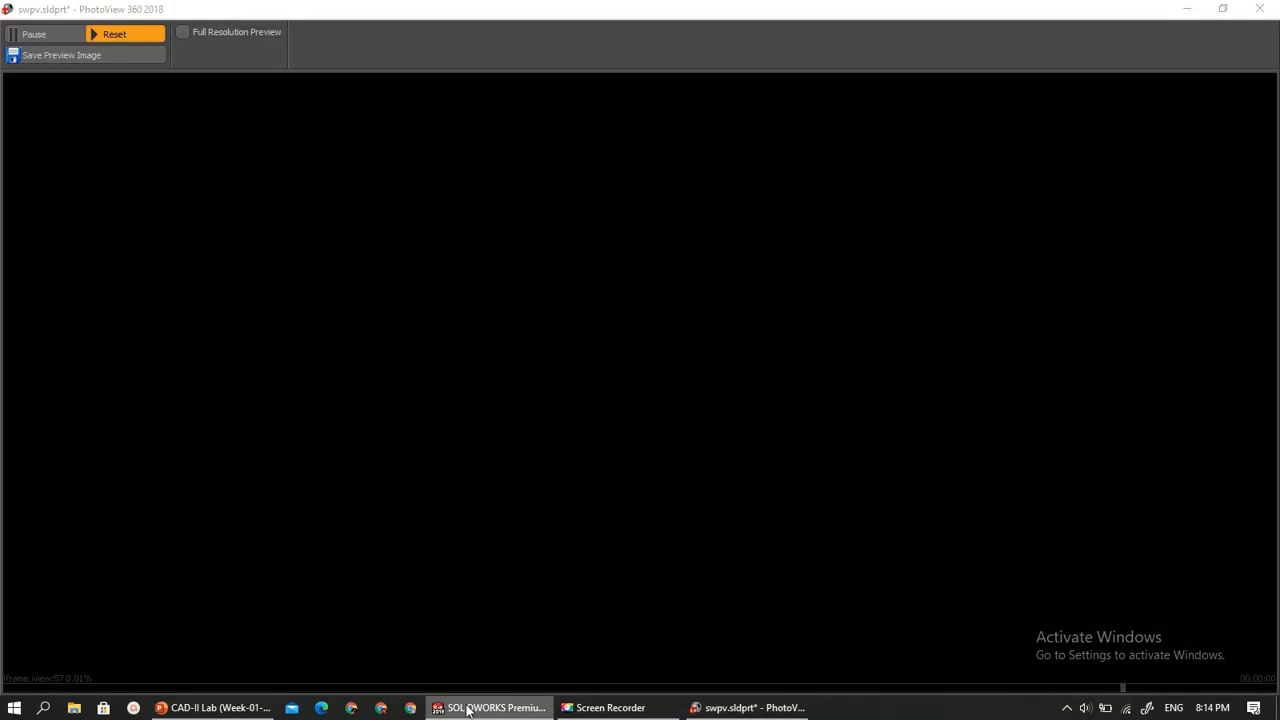
pyautogui.click(484, 714)
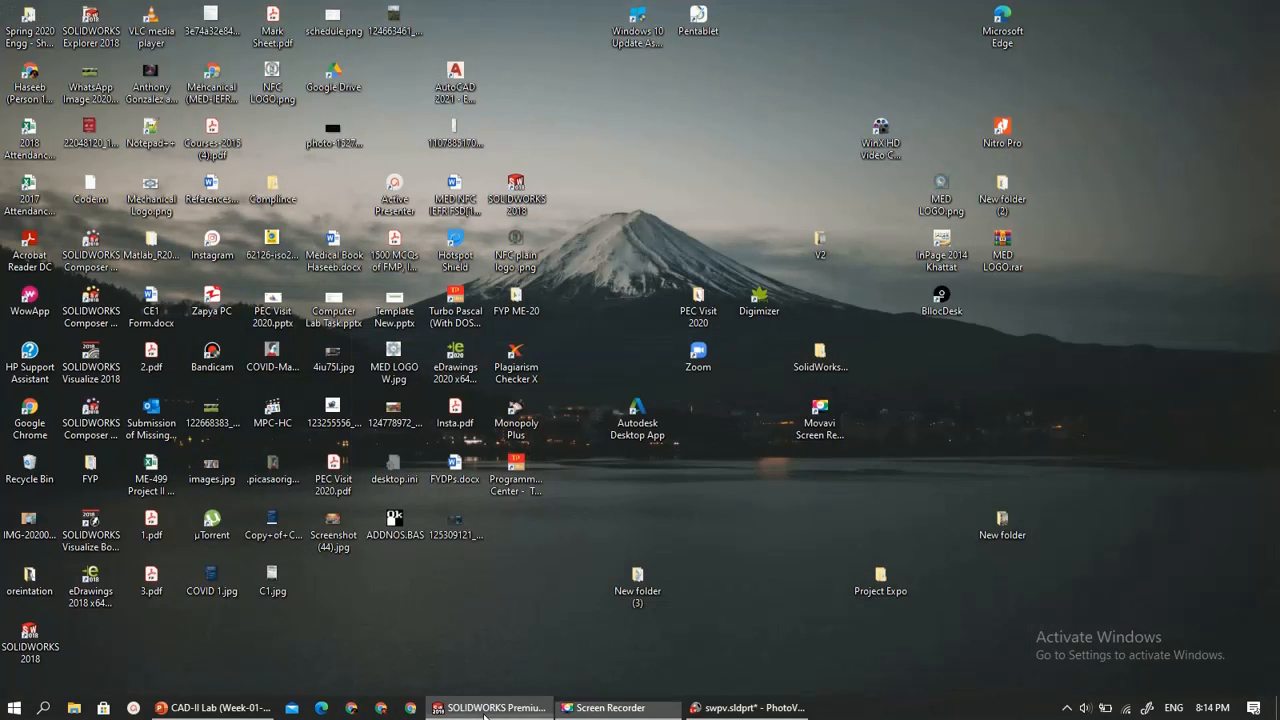
pyautogui.click(484, 714)
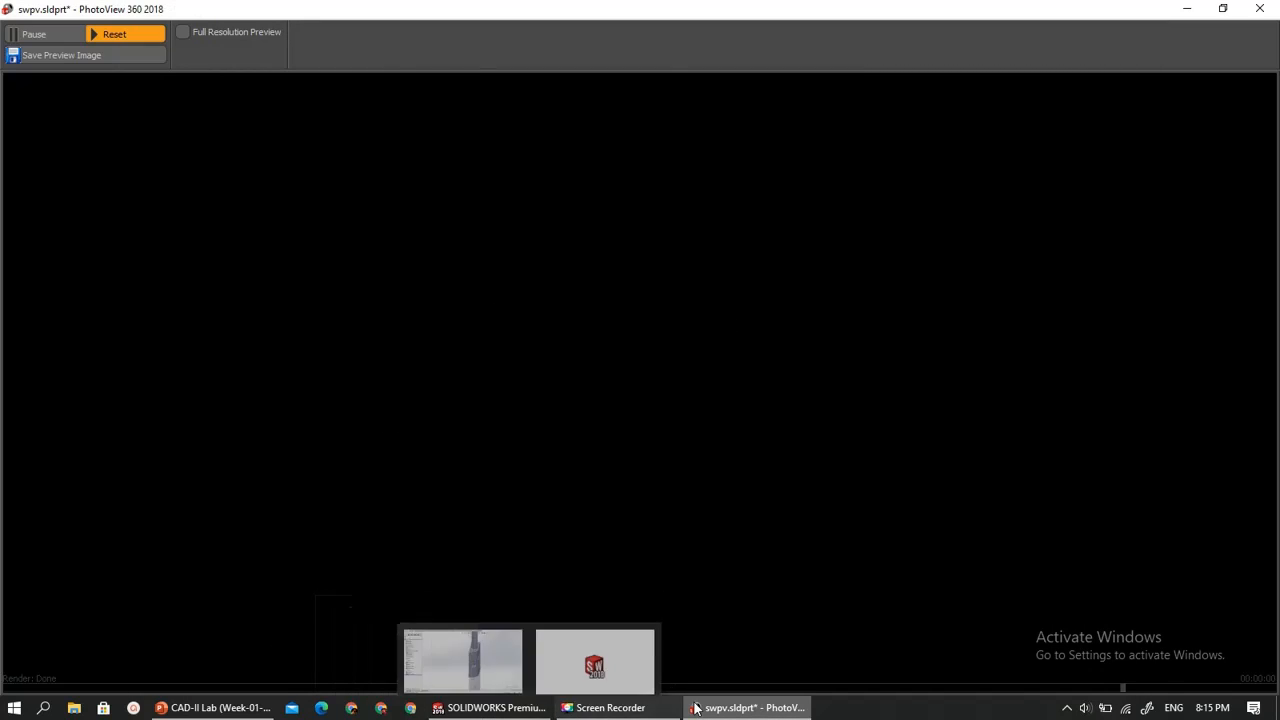
pyautogui.moveTo(696, 709)
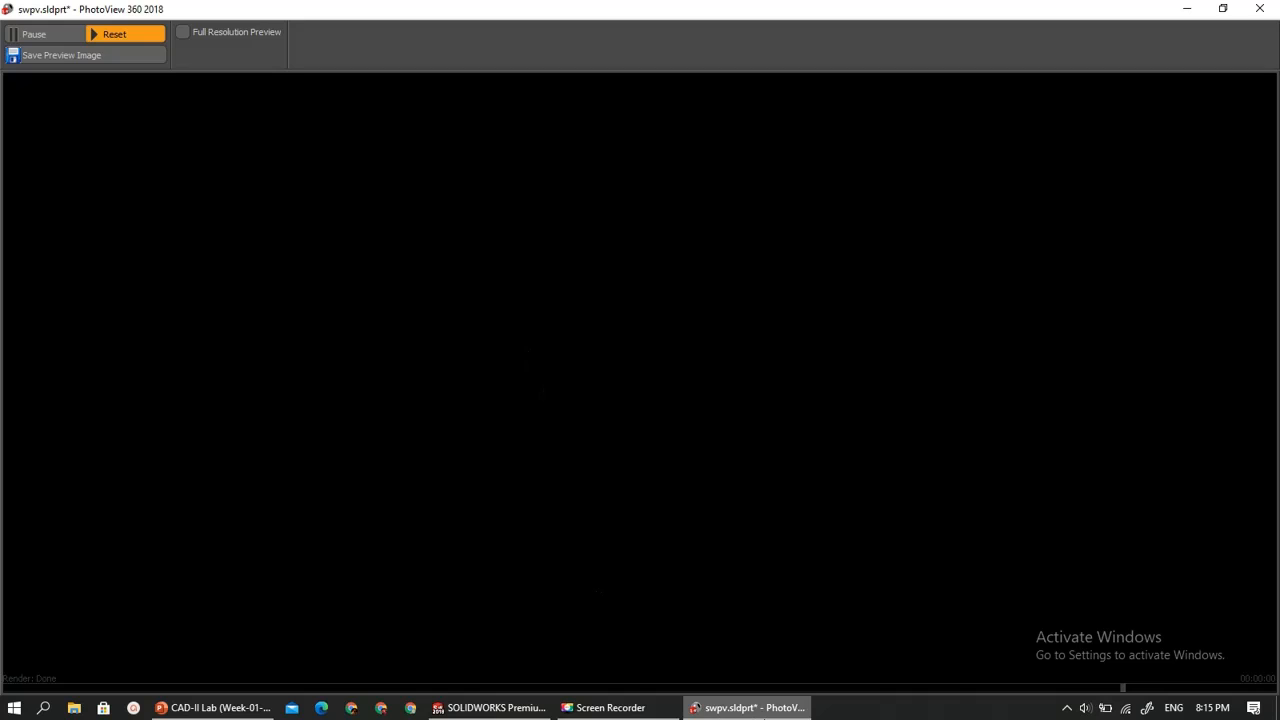
pyautogui.moveTo(748, 708)
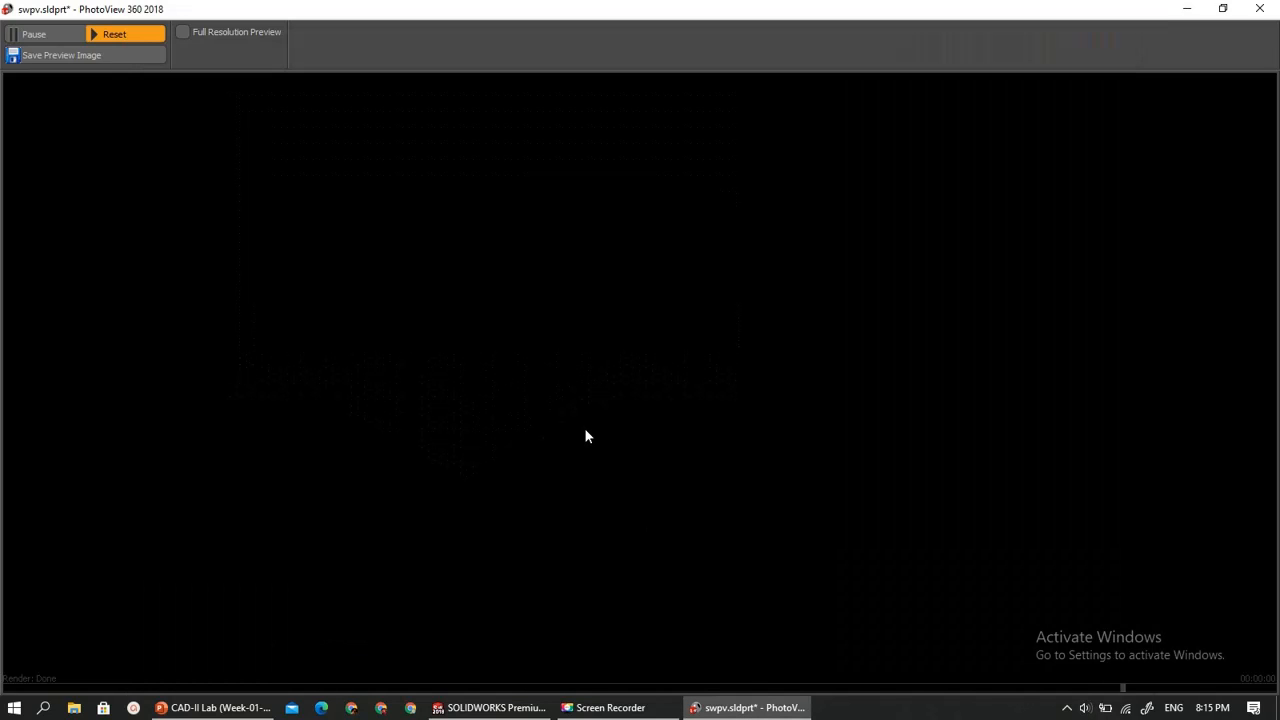
pyautogui.hotkey('alt', 'Tab')
pyautogui.hotkey('alt', 'Tab')
pyautogui.hotkey('alt', 'Tab')
pyautogui.hotkey('alt', 'Tab')
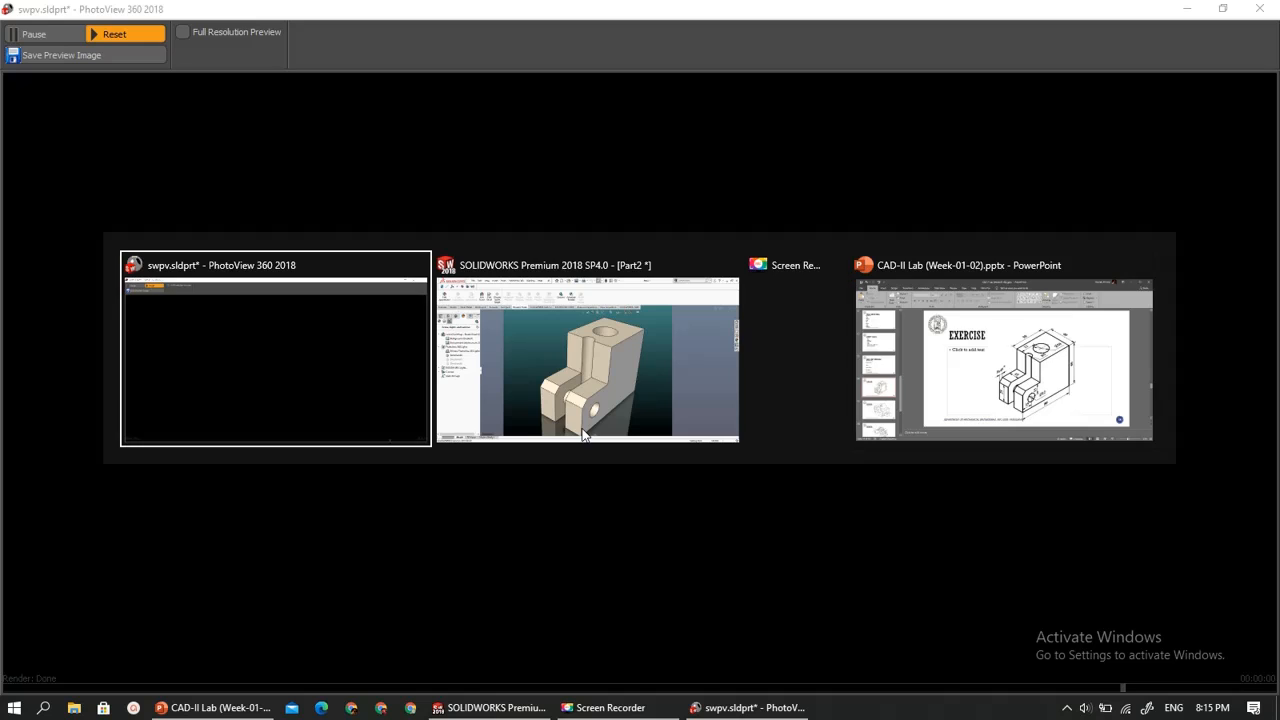
pyautogui.hotkey('alt', 'Tab')
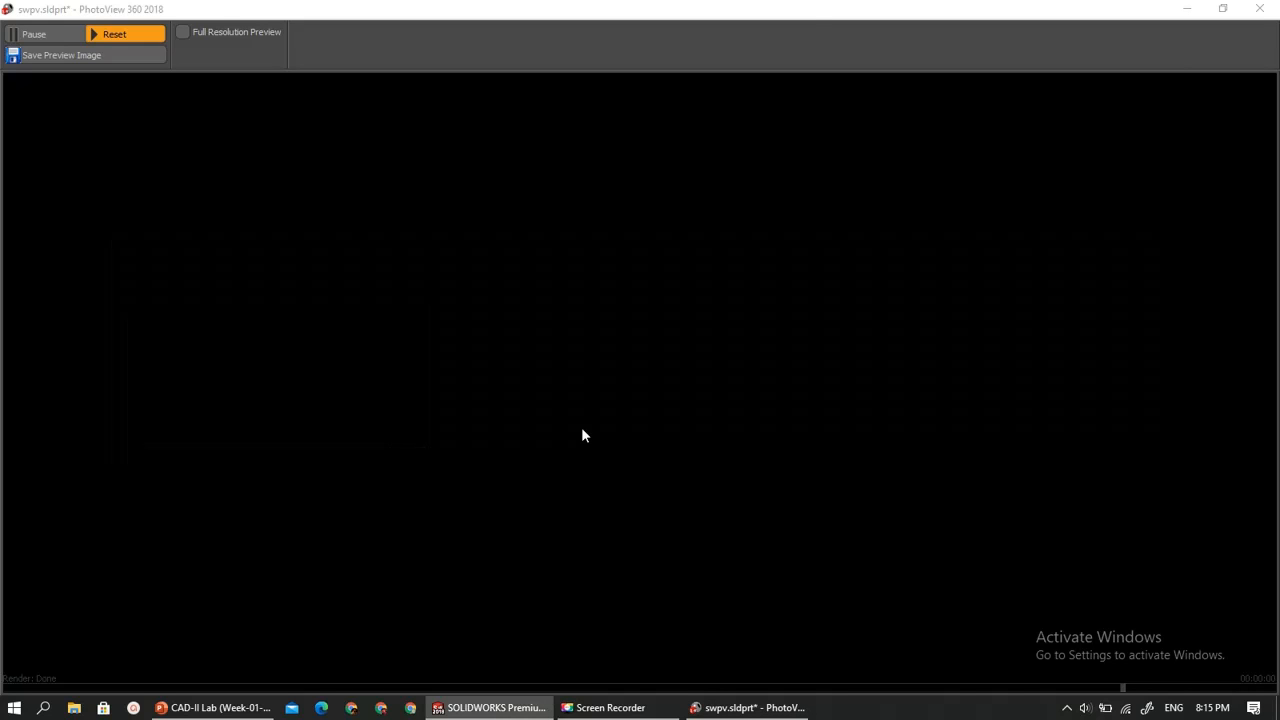
pyautogui.hotkey('alt', 'Tab')
pyautogui.hotkey('alt', 'Tab')
pyautogui.hotkey('alt', 'Tab')
pyautogui.hotkey('alt', 'Tab')
pyautogui.click(740, 626)
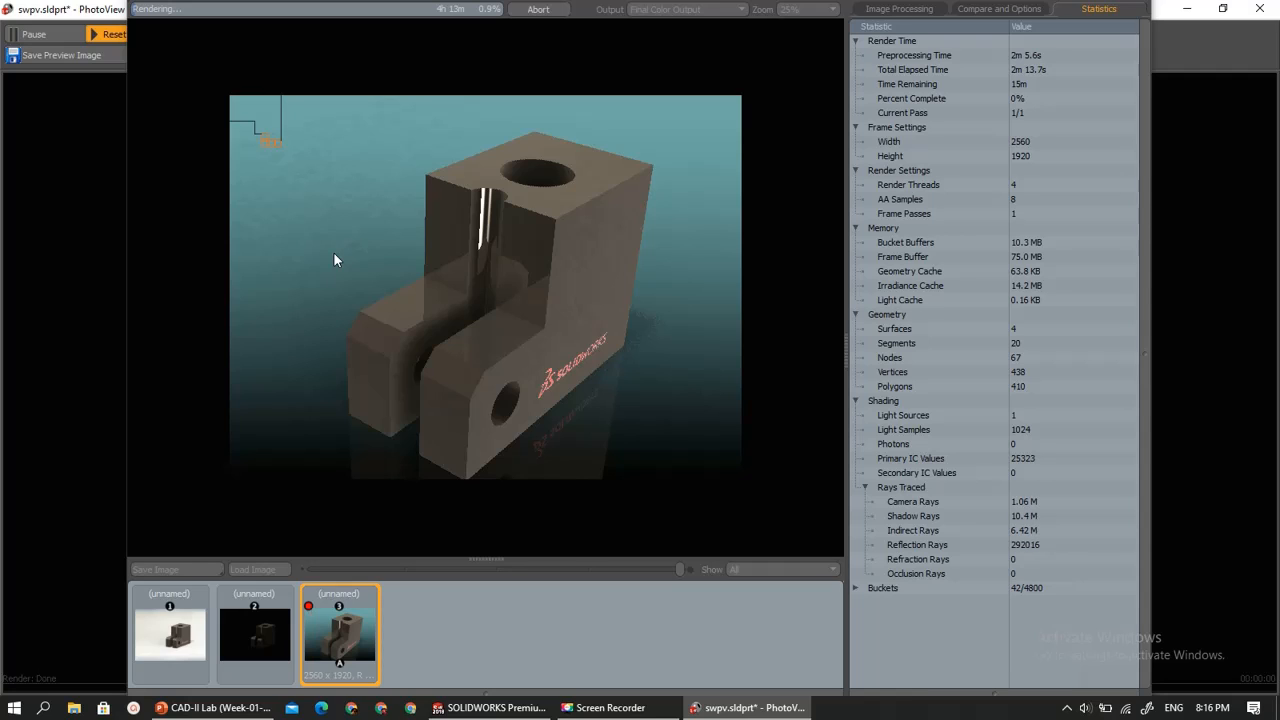
# - Abort the final render of the camera view and close the PhotoView 360 preview window
pyautogui.click(538, 12)
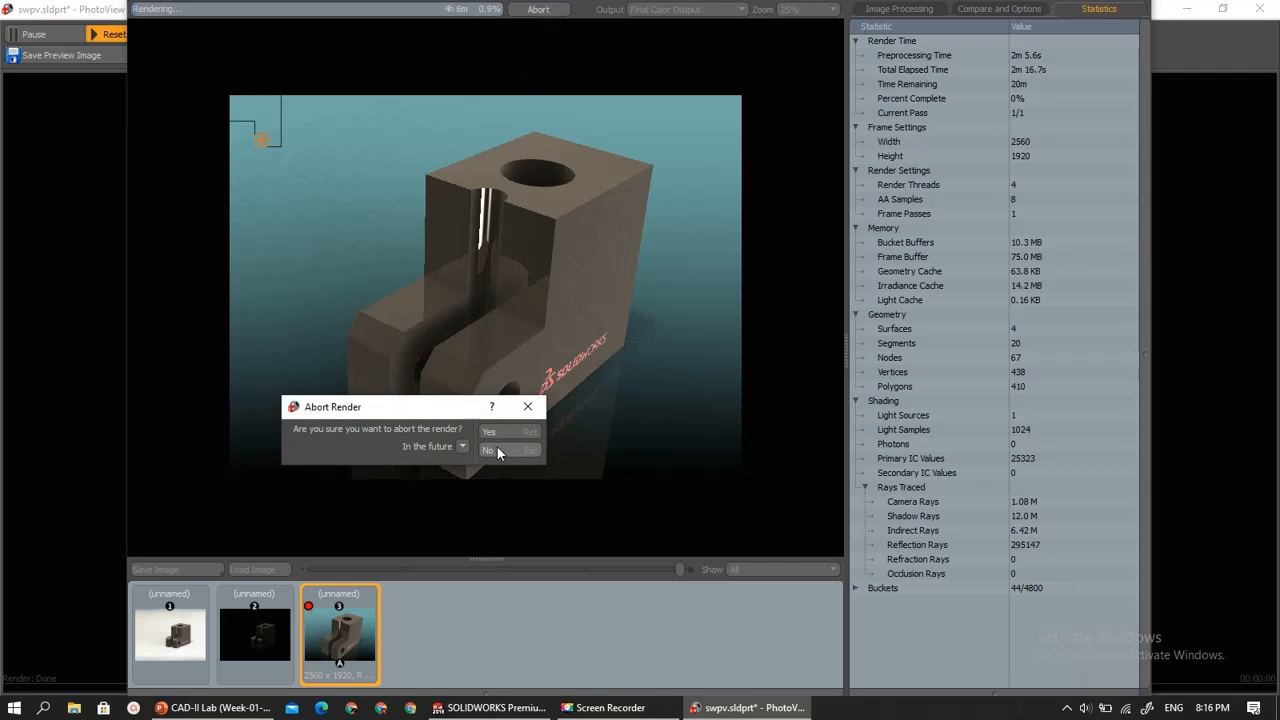
pyautogui.click(496, 432)
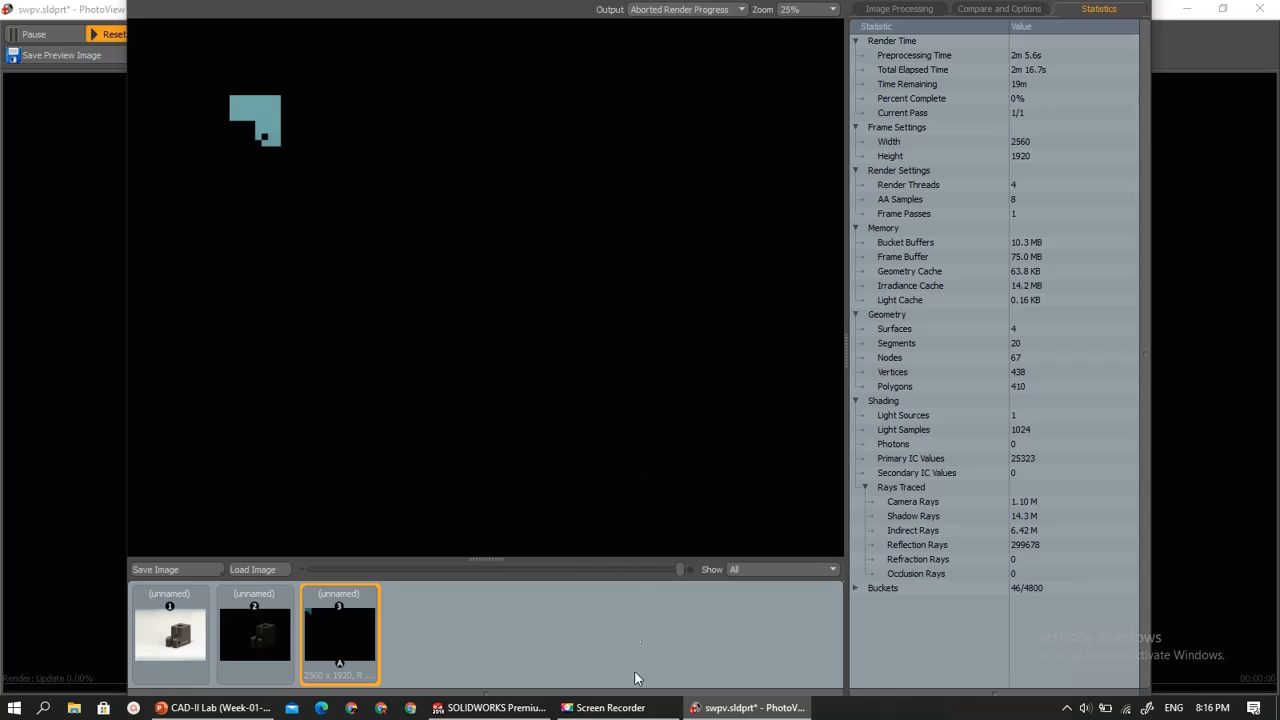
pyautogui.click(465, 712)
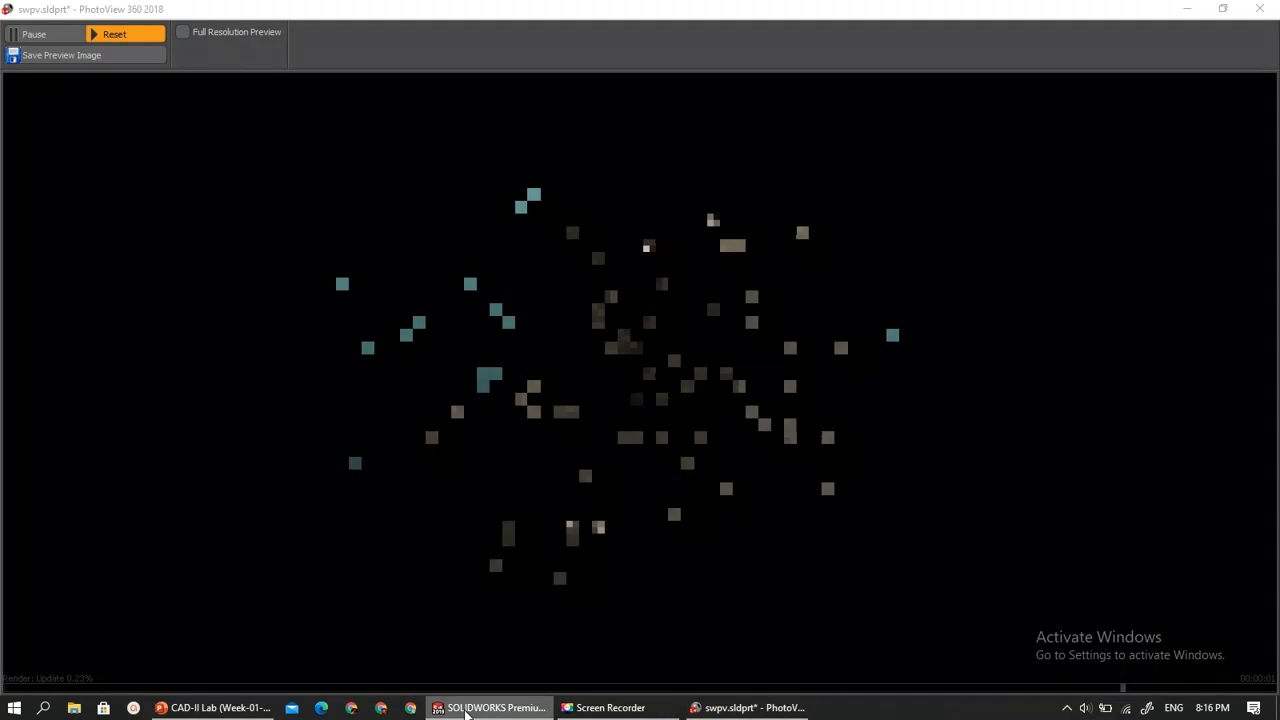
pyautogui.click(1259, 8)
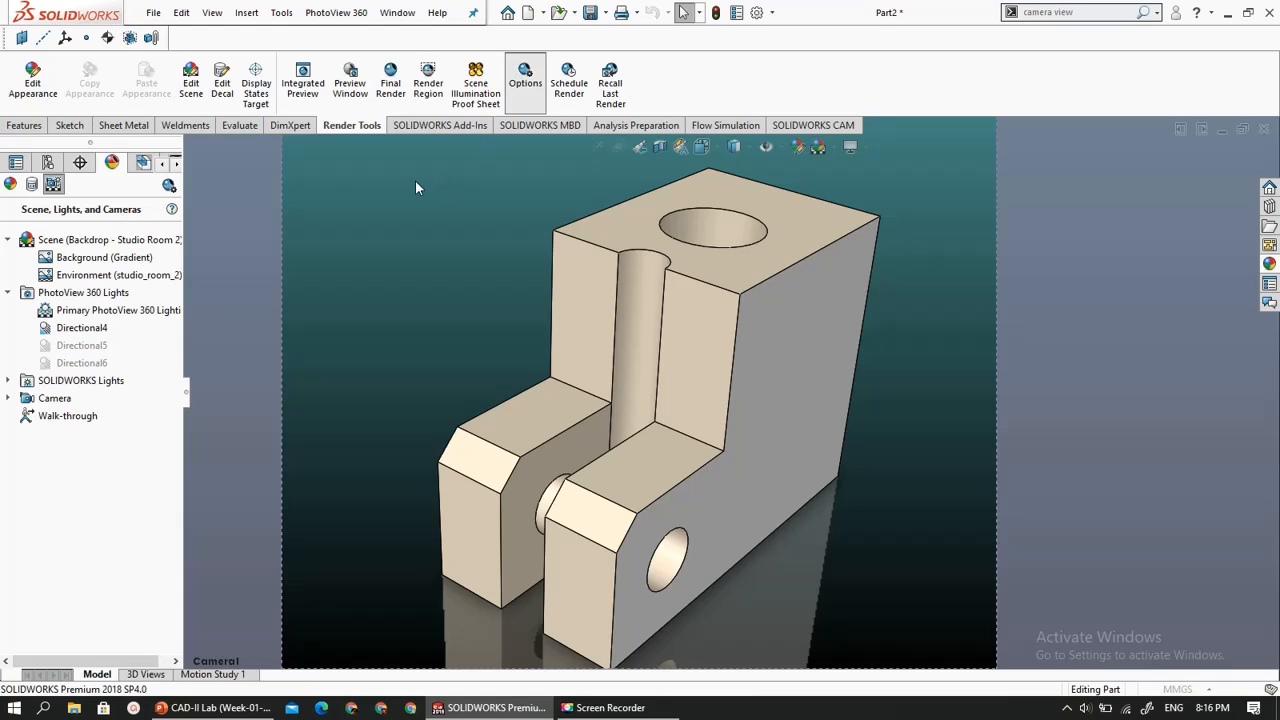
# - Set the output image width to 1024 in the PhotoView 360 options
pyautogui.moveTo(64, 312); pyautogui.dragTo(3, 320)
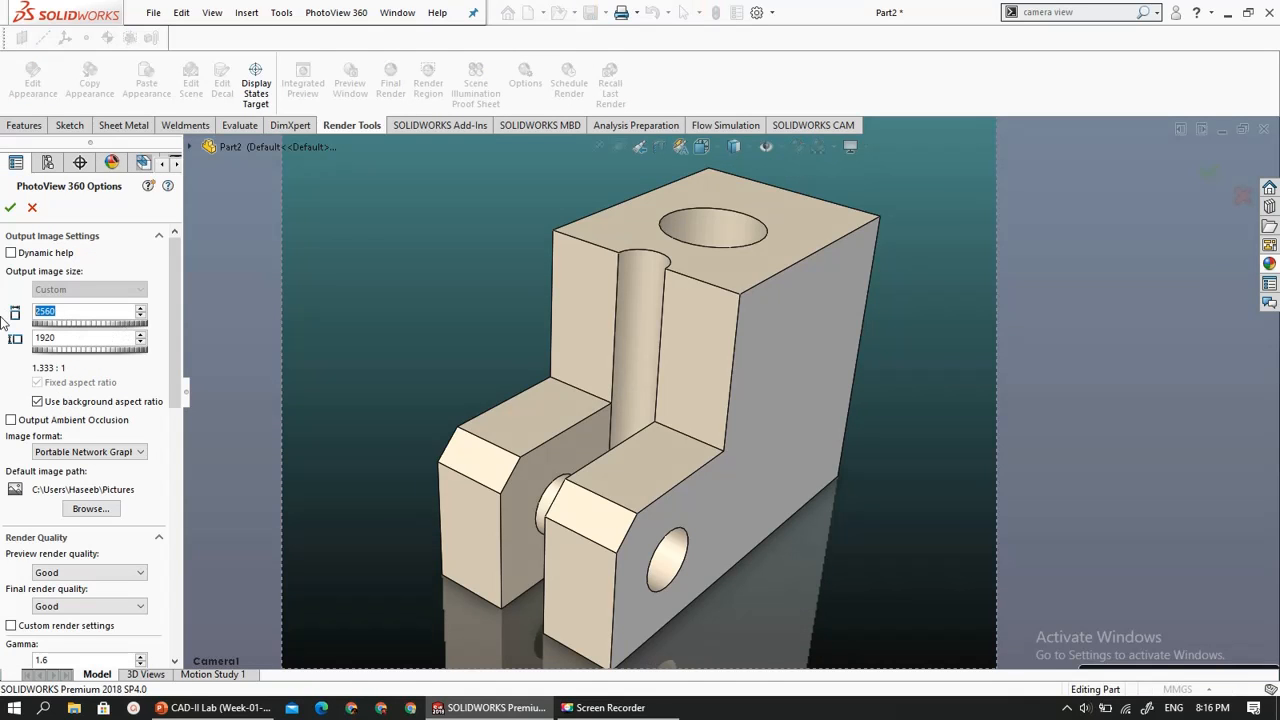
pyautogui.write('1366')
pyautogui.press('Tab')
pyautogui.write('7')
pyautogui.doubleClick(82, 311)
pyautogui.write('1024')
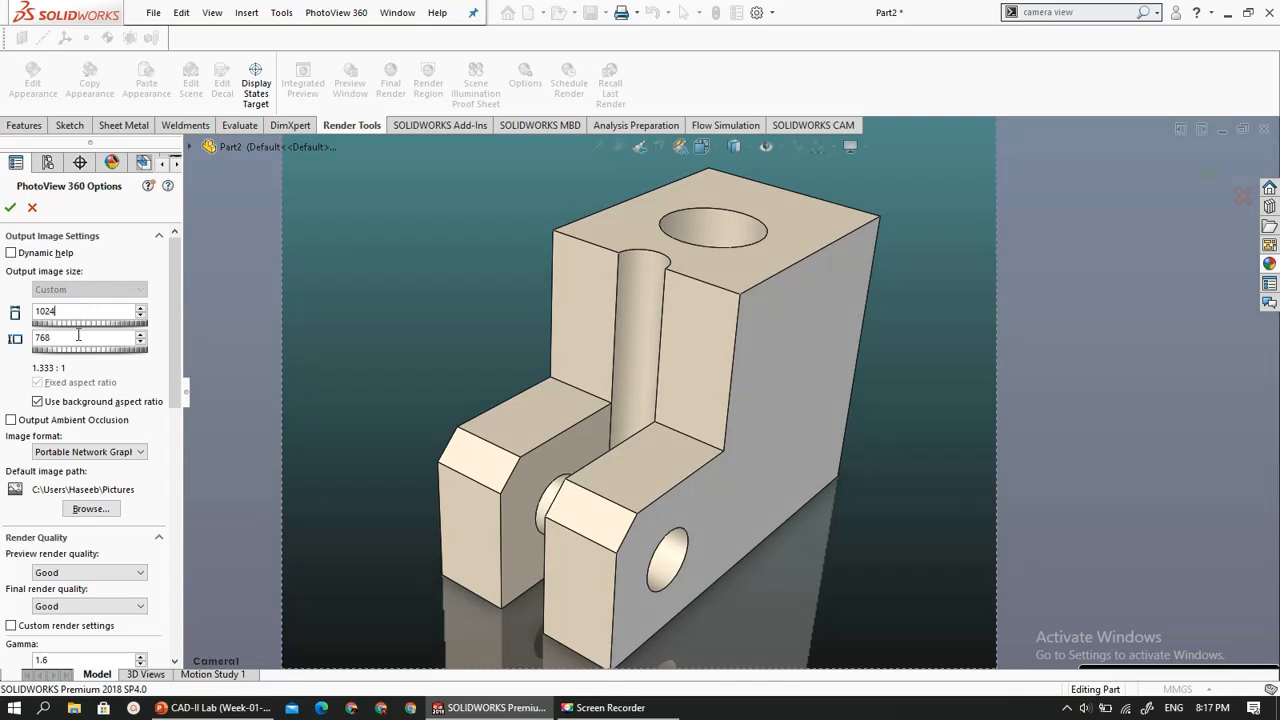
# - Increase the output image width in small increments and finally set it to 1366
pyautogui.click(140, 312)
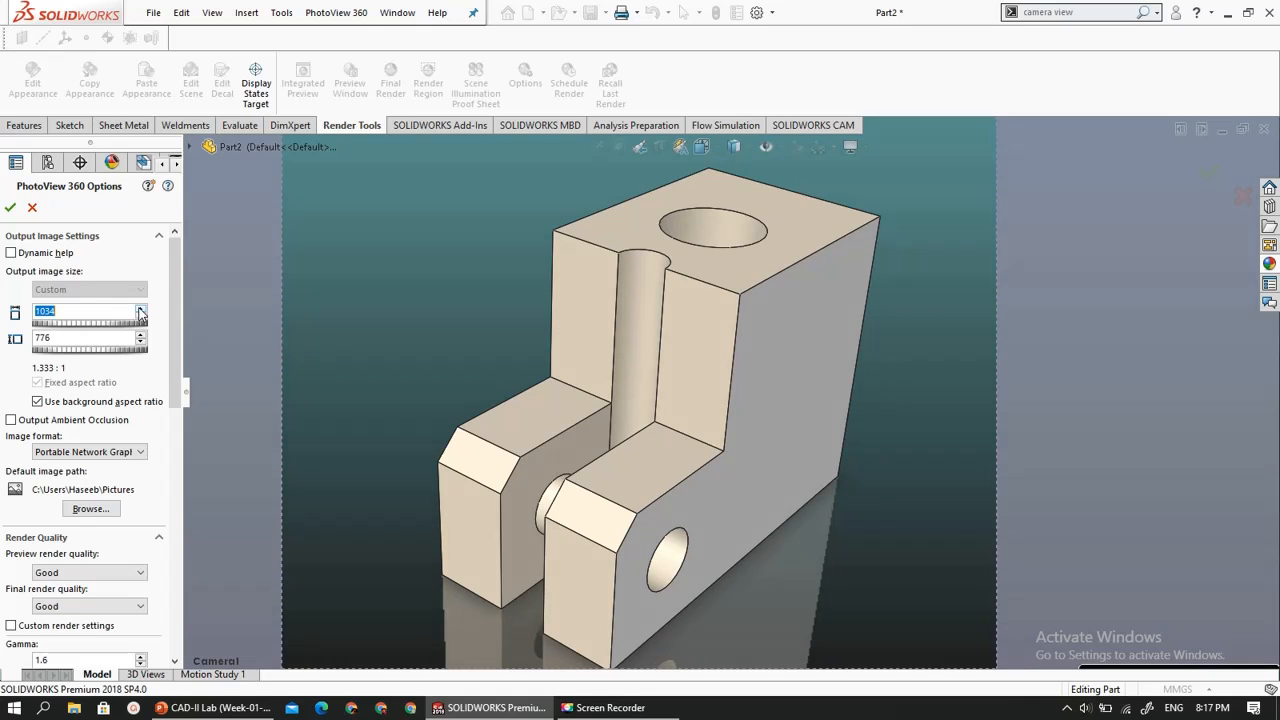
pyautogui.click(141, 312)
pyautogui.click(141, 312)
pyautogui.click(141, 312)
pyautogui.click(141, 312)
pyautogui.click(141, 312)
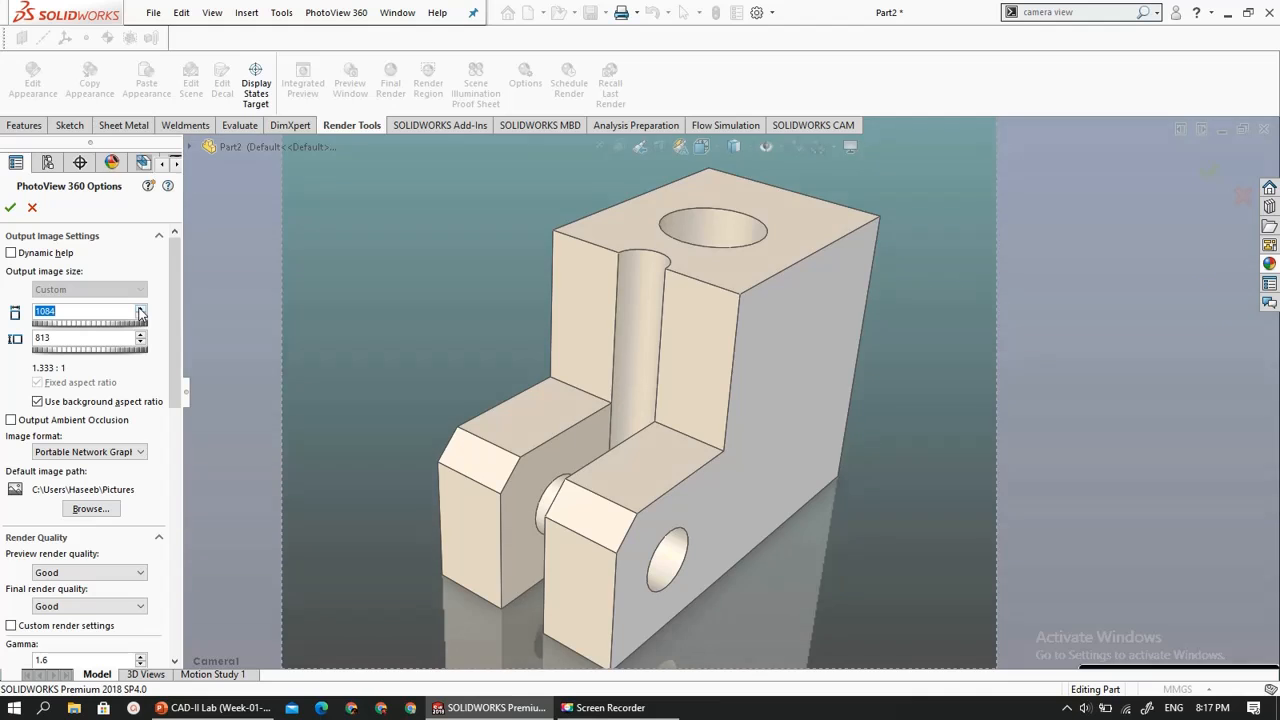
pyautogui.click(141, 312)
pyautogui.click(141, 312)
pyautogui.click(141, 312)
pyautogui.click(141, 312)
pyautogui.click(141, 312)
pyautogui.click(141, 312)
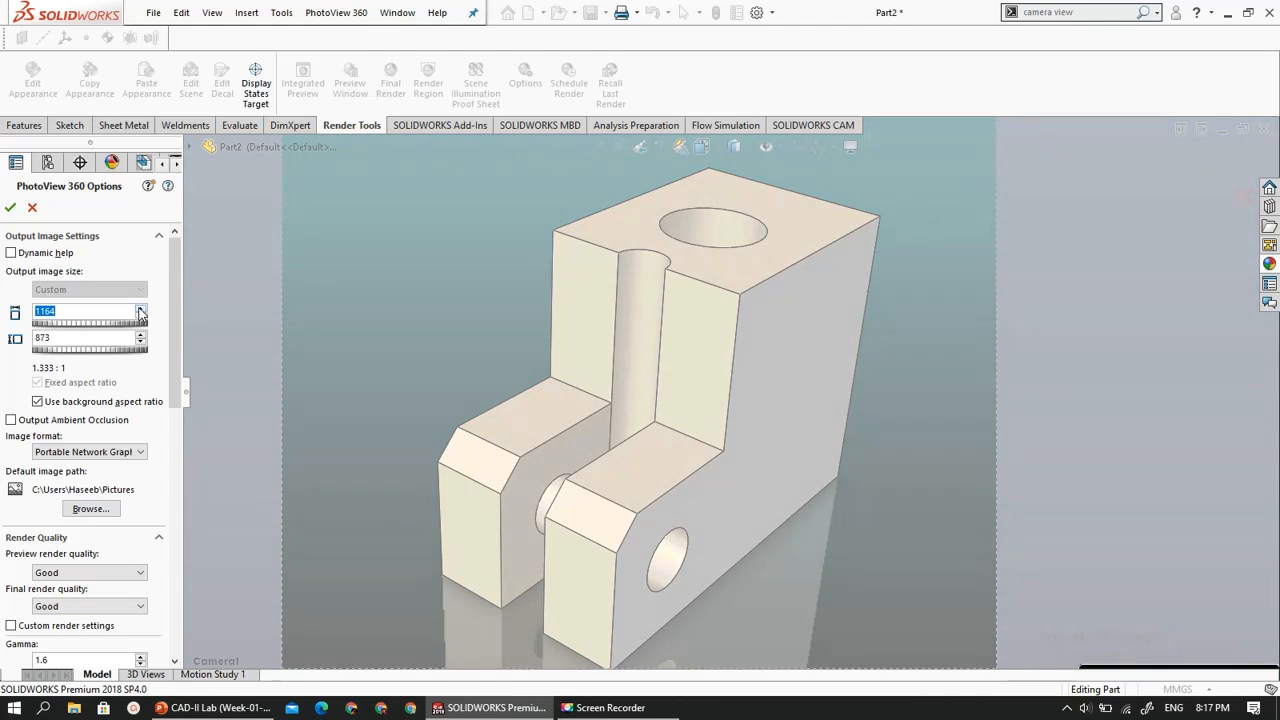
pyautogui.click(141, 312)
pyautogui.click(141, 312)
pyautogui.click(141, 312)
pyautogui.click(141, 312)
pyautogui.click(141, 312)
pyautogui.click(140, 310)
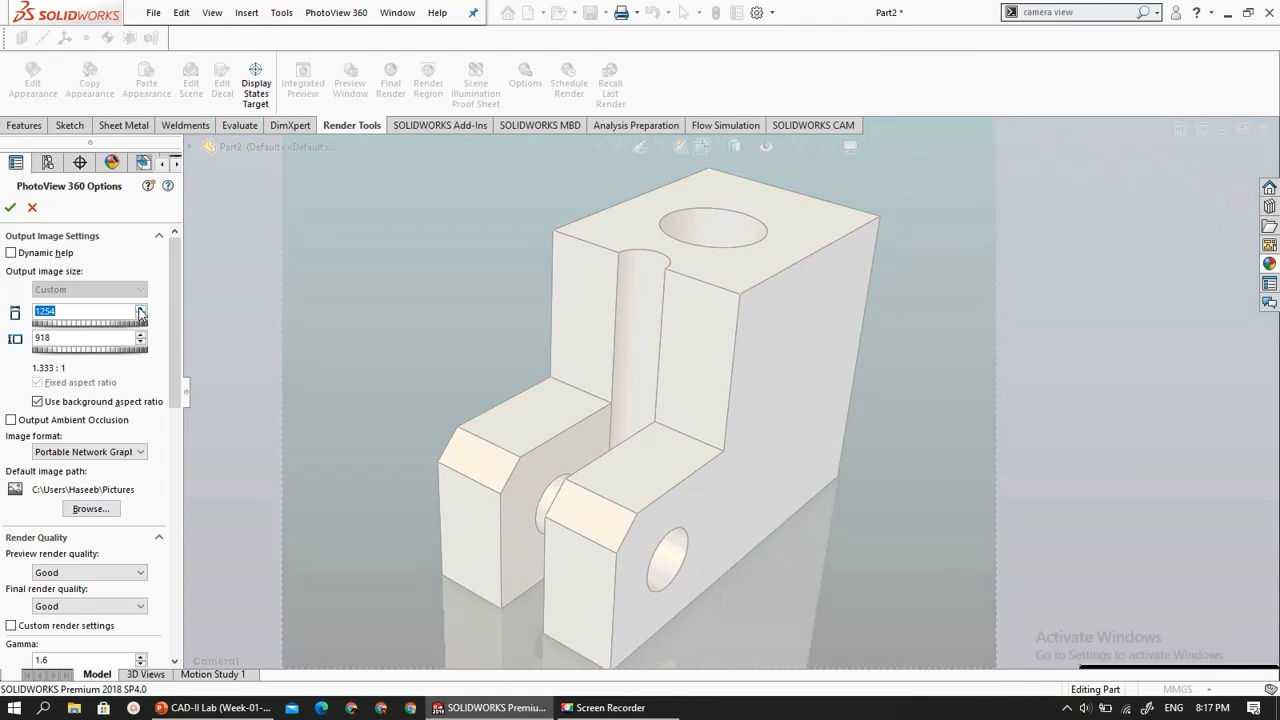
pyautogui.click(140, 310)
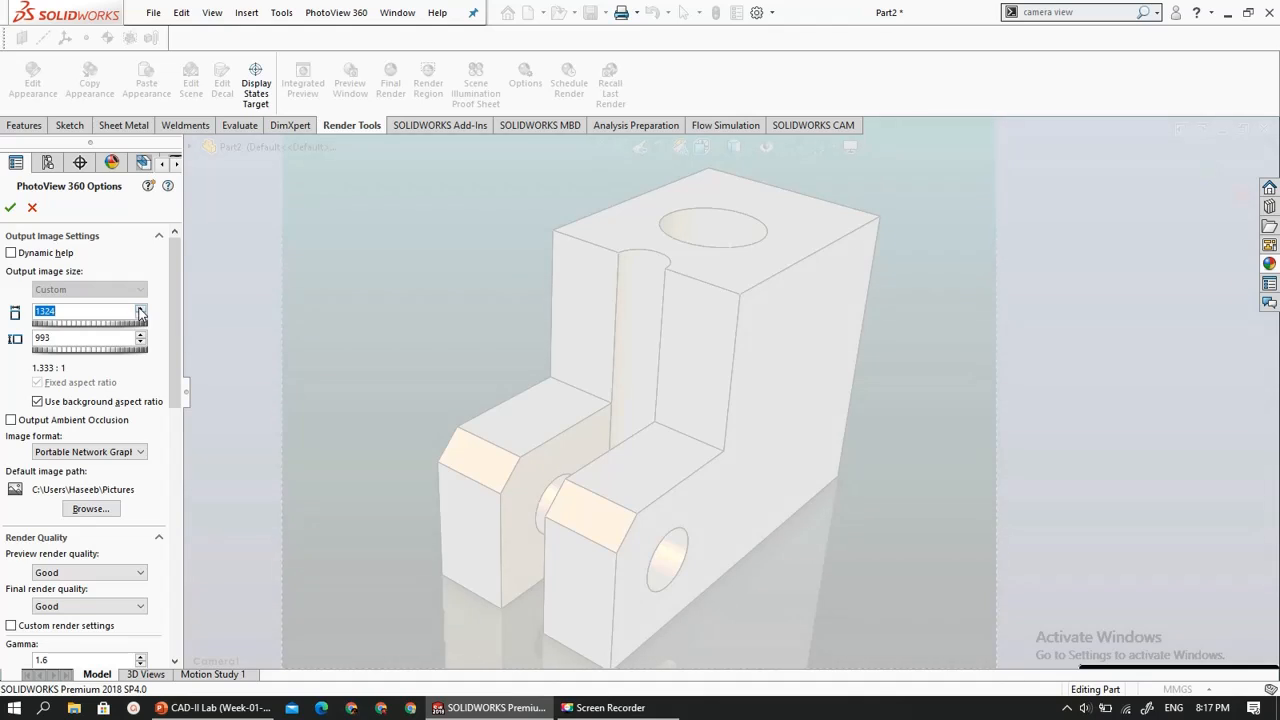
pyautogui.click(140, 310)
pyautogui.click(140, 310)
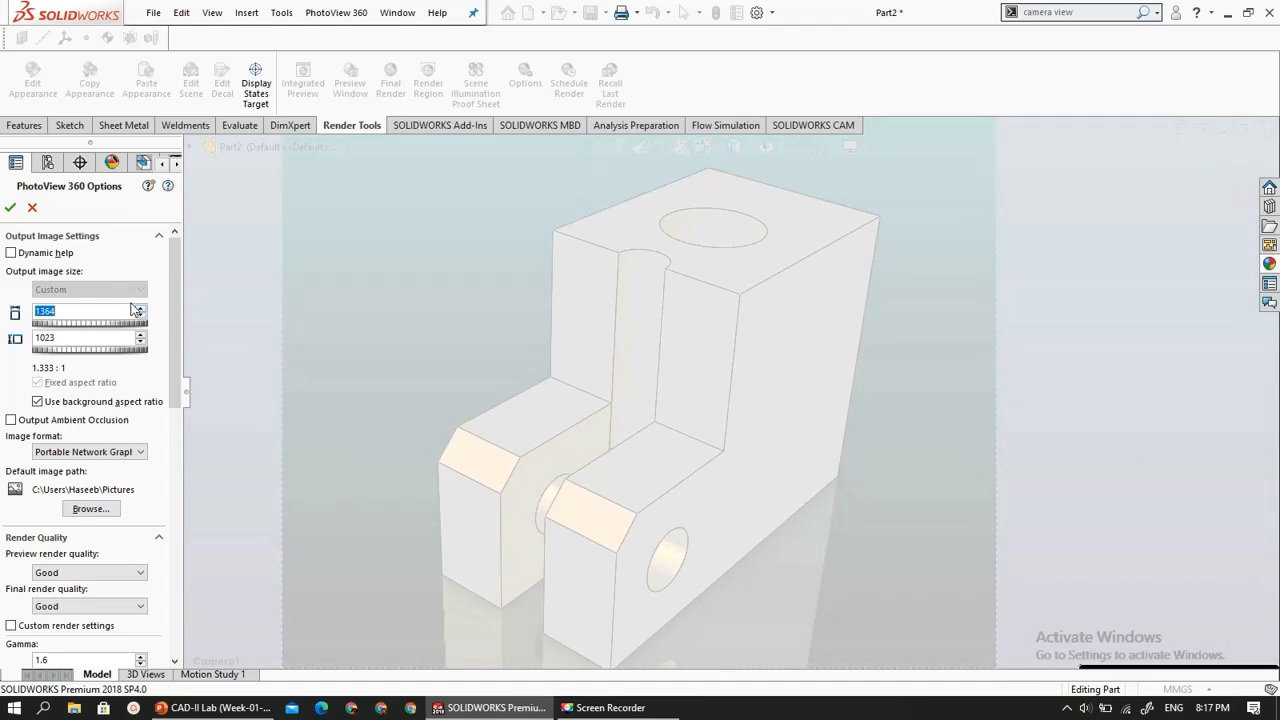
pyautogui.click(140, 310)
pyautogui.write('1366')
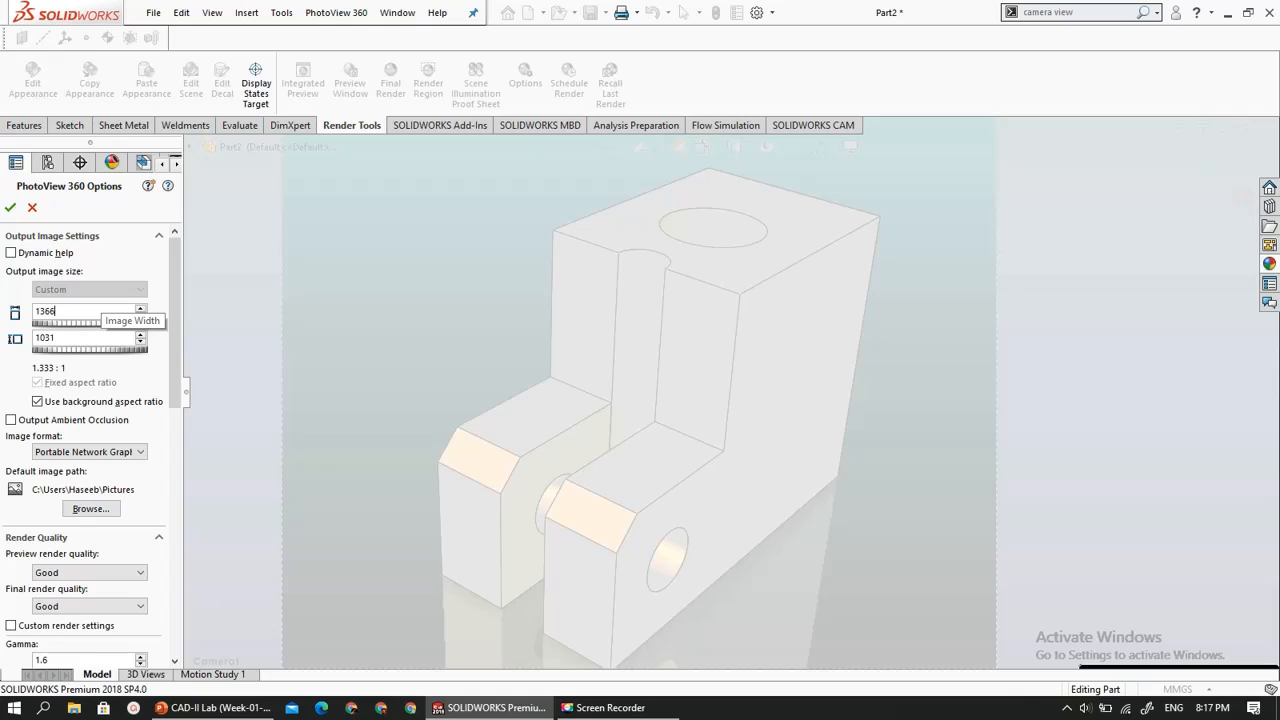
# - Set the output image height to 1024, keep both preview and final render quality at Good, and accept the options
pyautogui.click(77, 337)
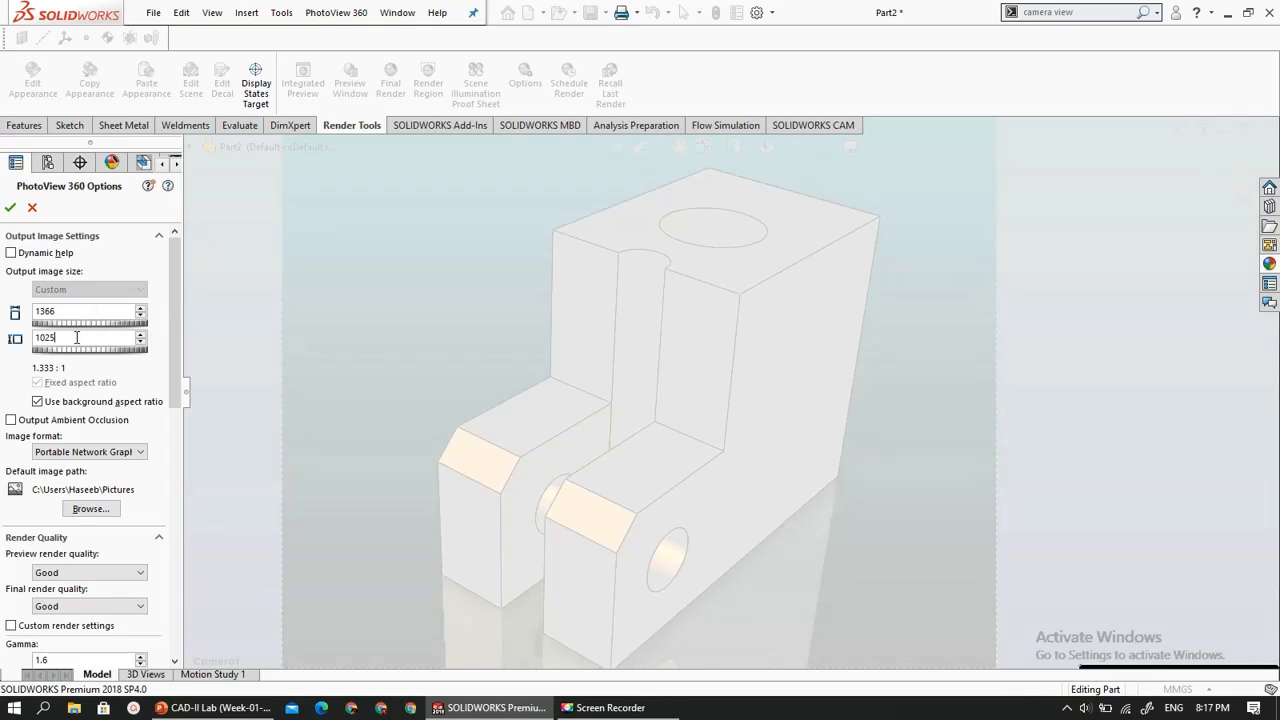
pyautogui.press('BackSpace')
pyautogui.write('4')
pyautogui.click(60, 577)
pyautogui.click(60, 577)
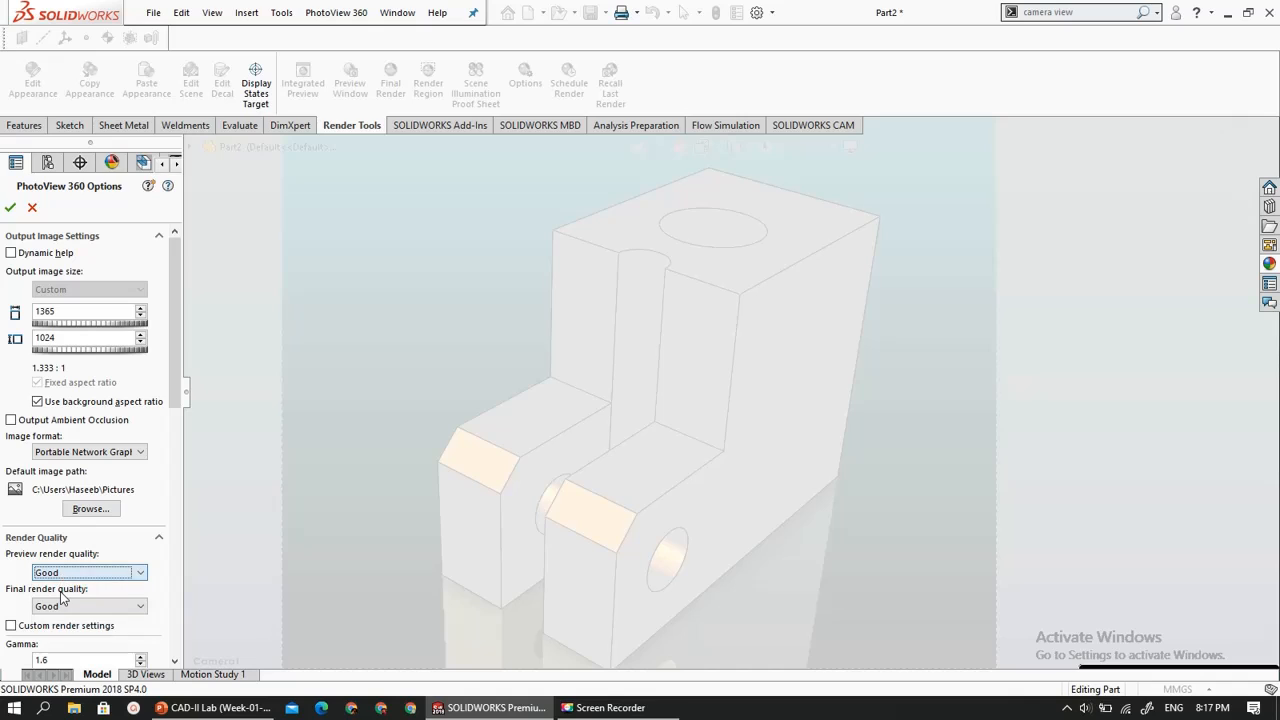
pyautogui.click(62, 606)
pyautogui.click(62, 606)
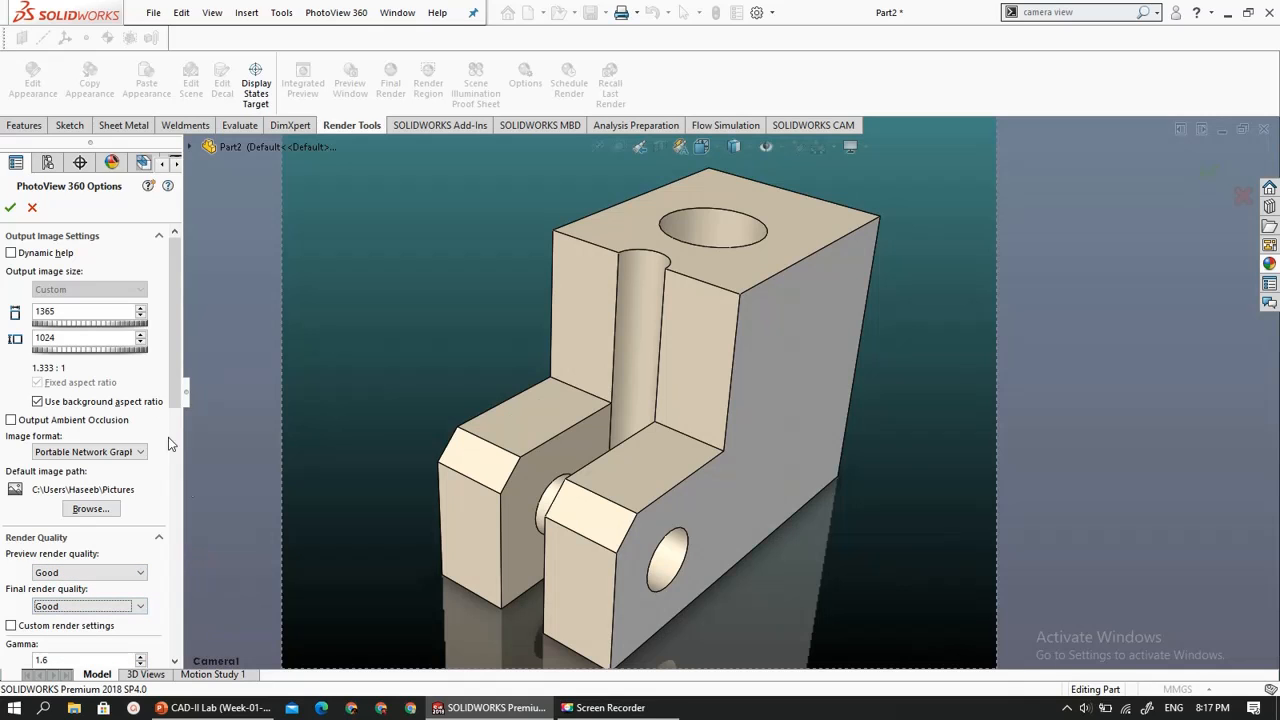
pyautogui.click(10, 207)
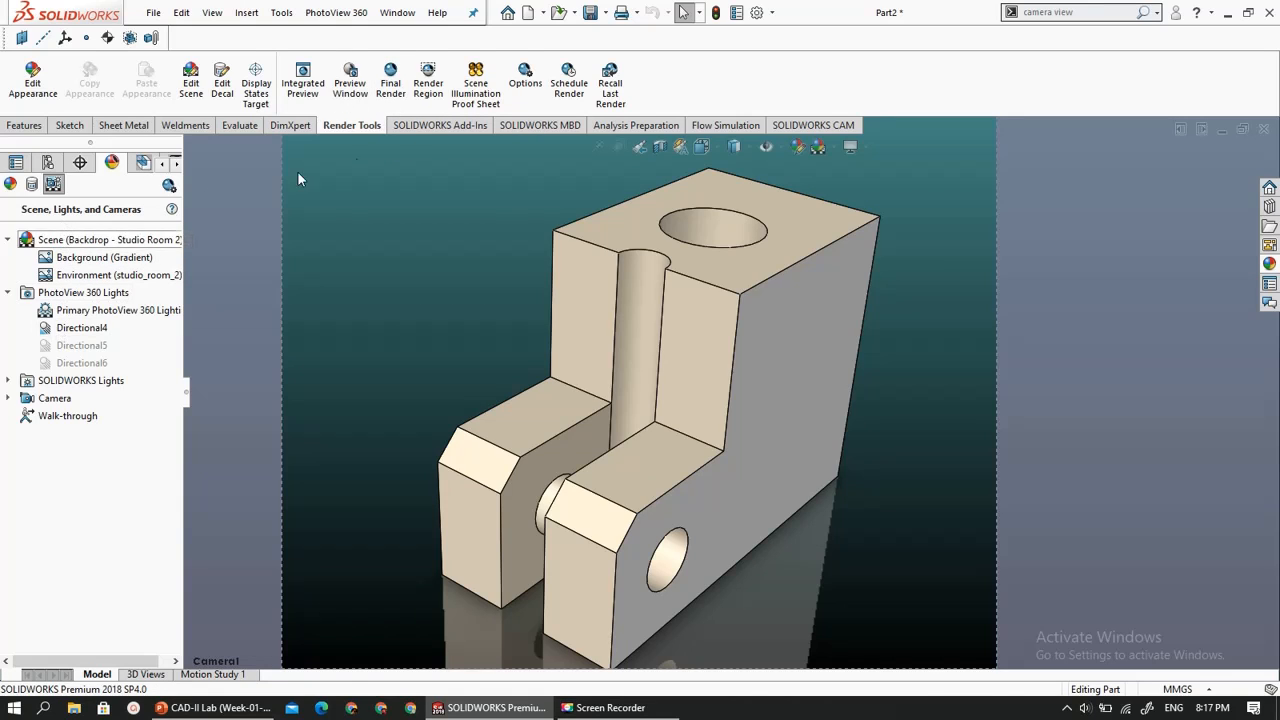
# - Set the PhotoView 360 output image width to 768 and the image format to JPEG
pyautogui.click(522, 88)
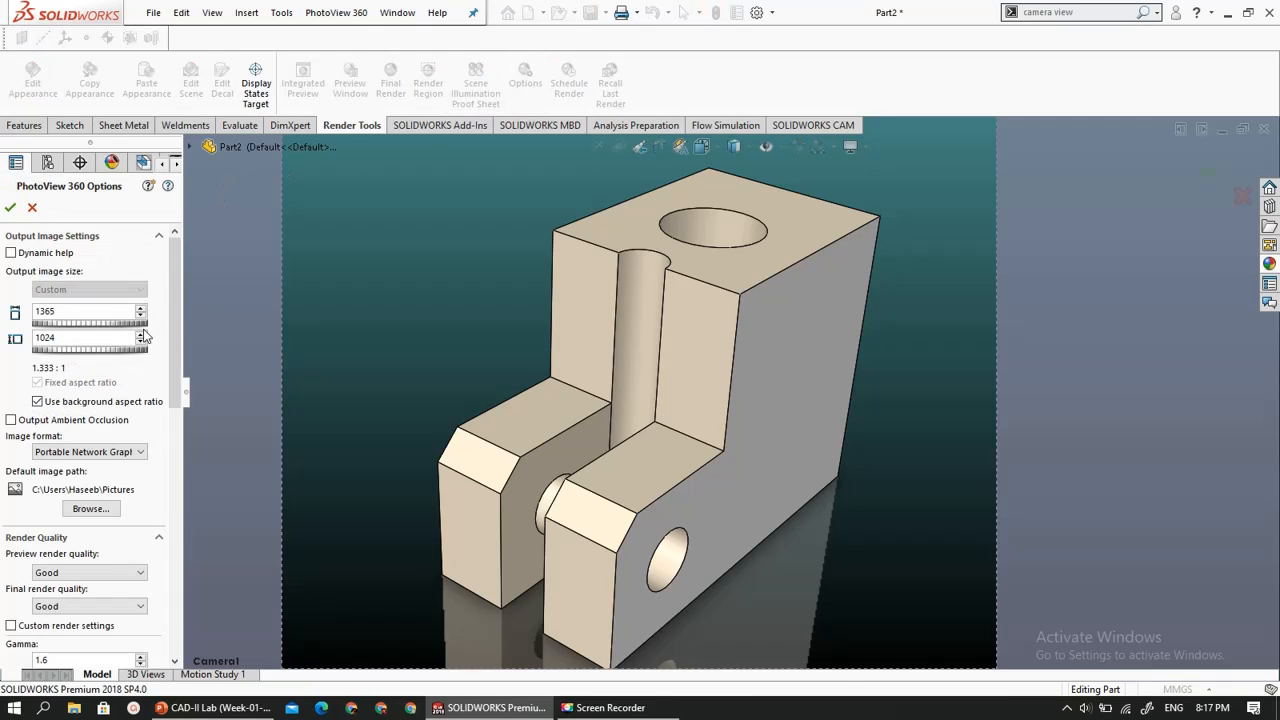
pyautogui.doubleClick(77, 313)
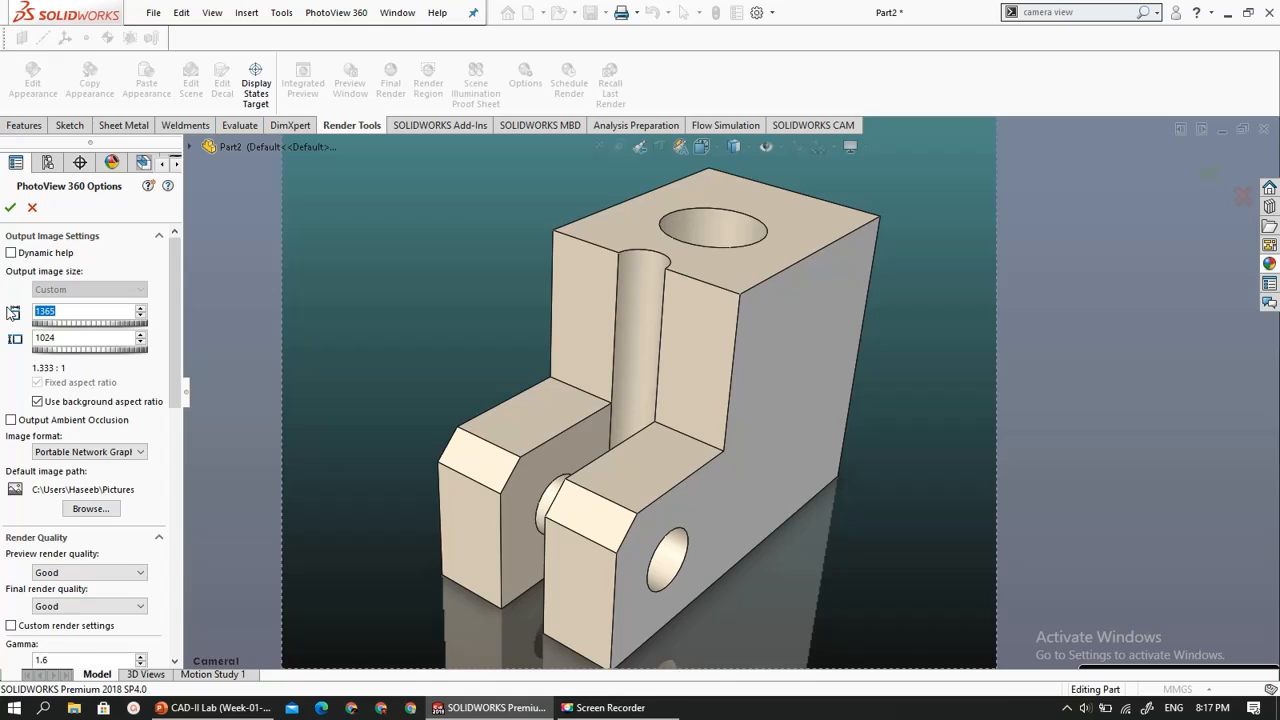
pyautogui.write('768')
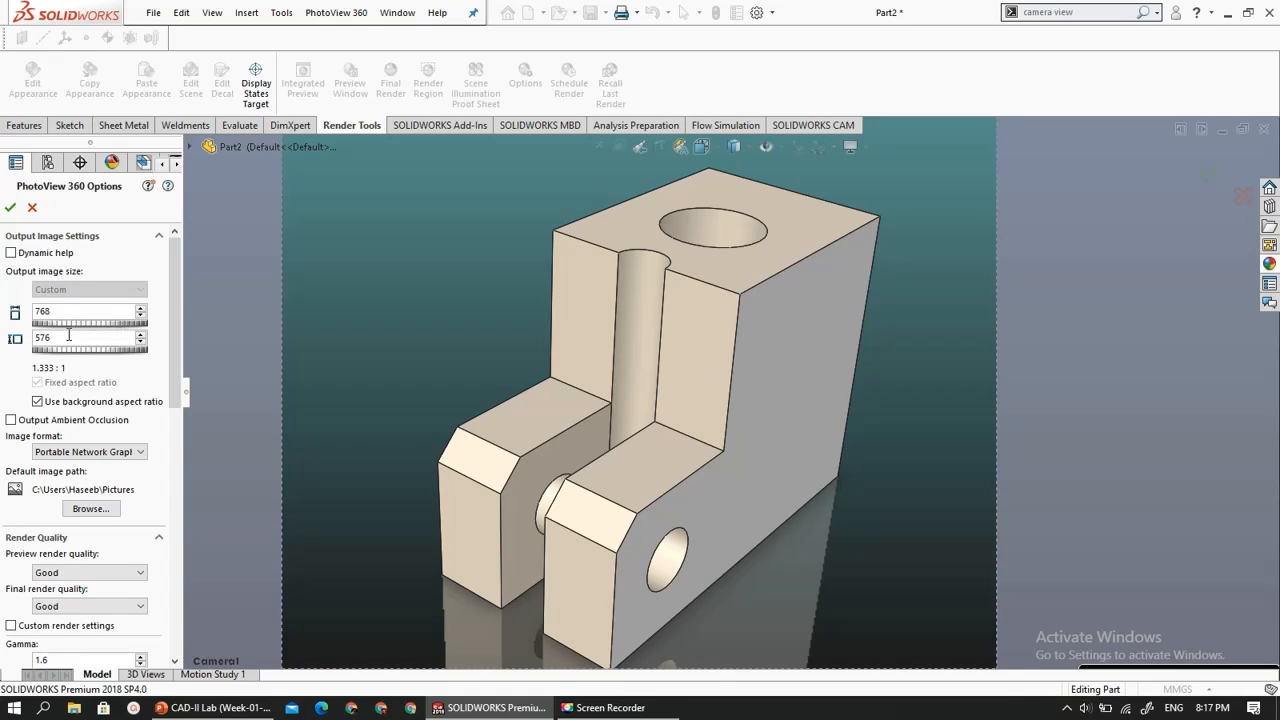
pyautogui.click(64, 453)
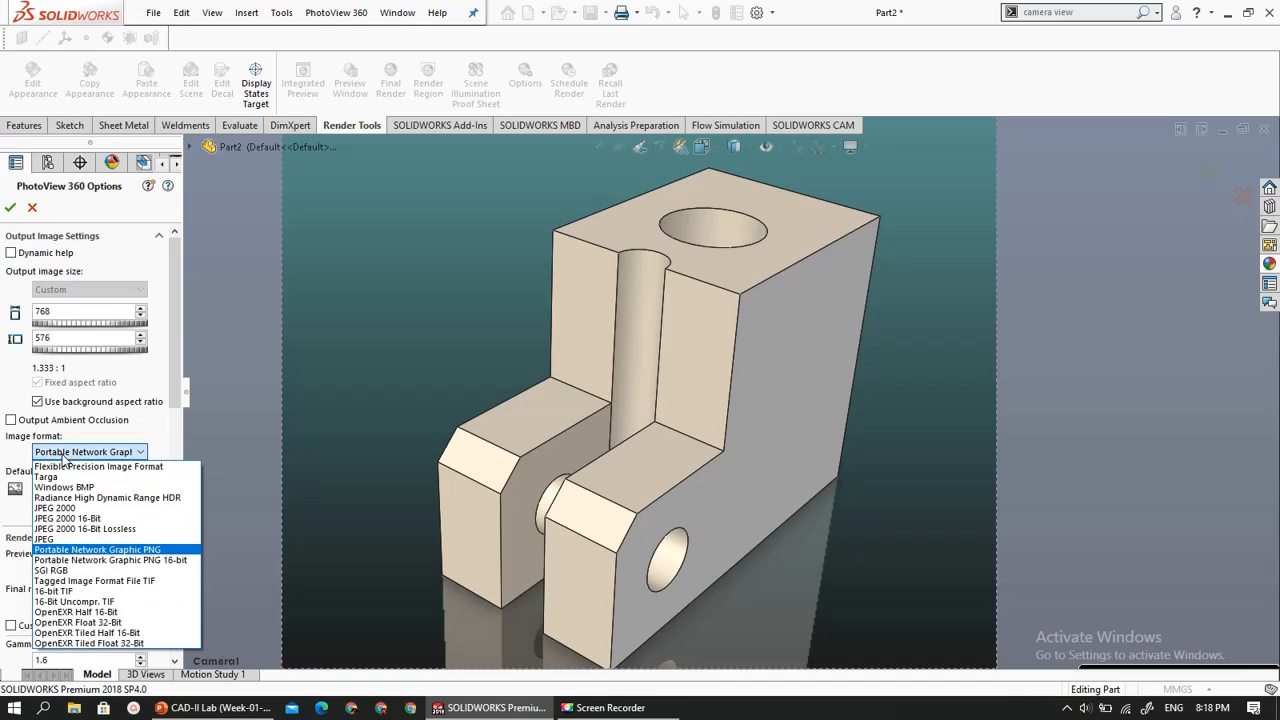
pyautogui.click(66, 539)
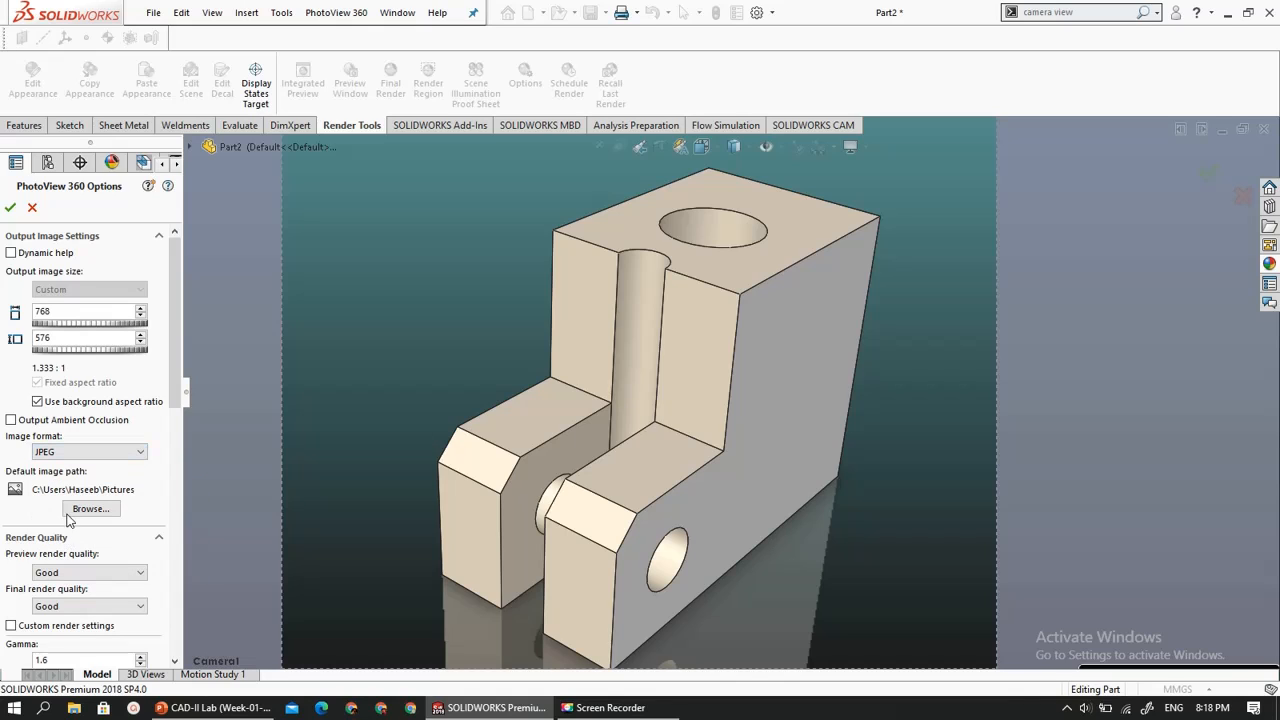
# - Set the default image path to the Desktop folder and accept the PhotoView 360 options
pyautogui.click(77, 511)
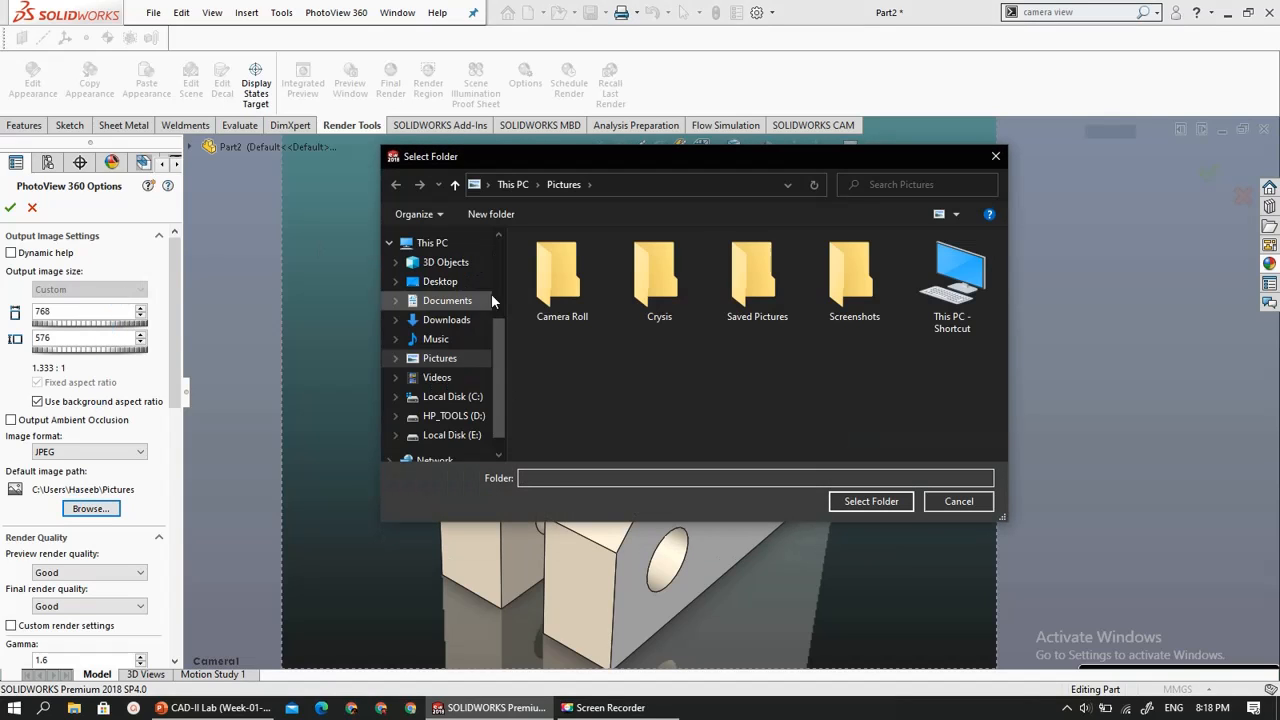
pyautogui.click(496, 285)
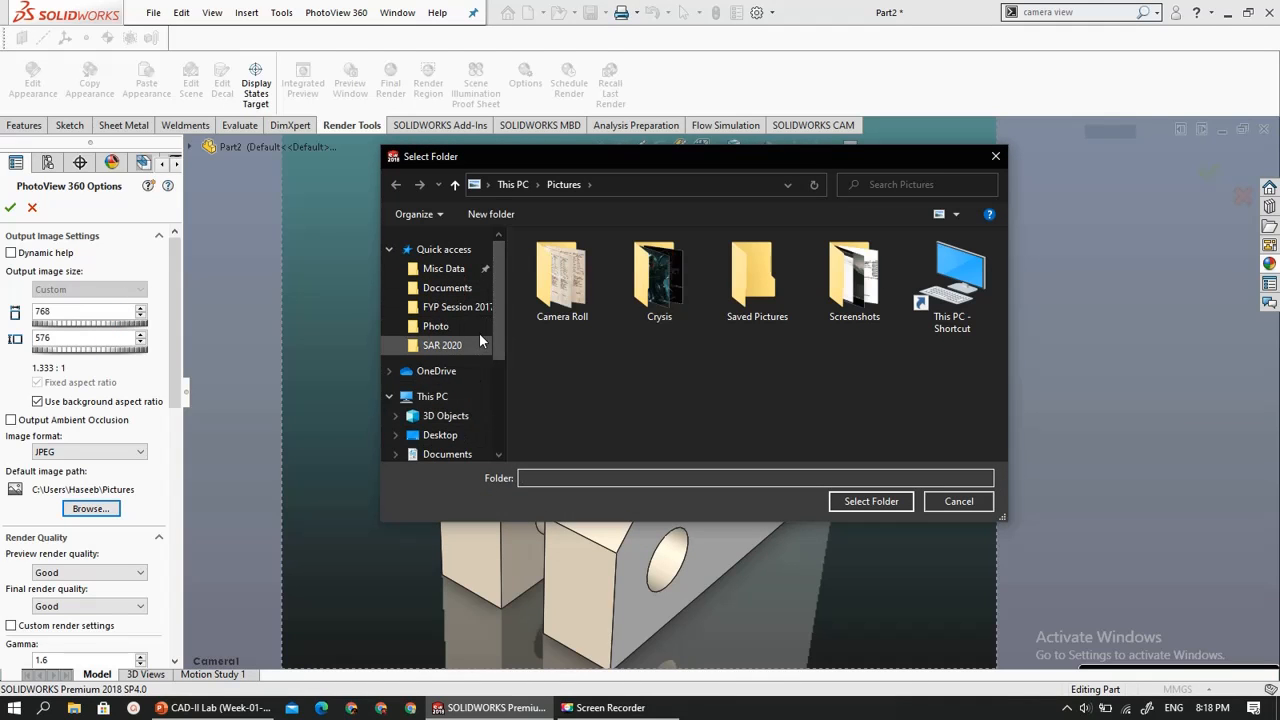
pyautogui.moveTo(504, 337)
pyautogui.mouseDown()
pyautogui.moveTo(505, 398)
pyautogui.moveTo(505, 318)
pyautogui.mouseUp()
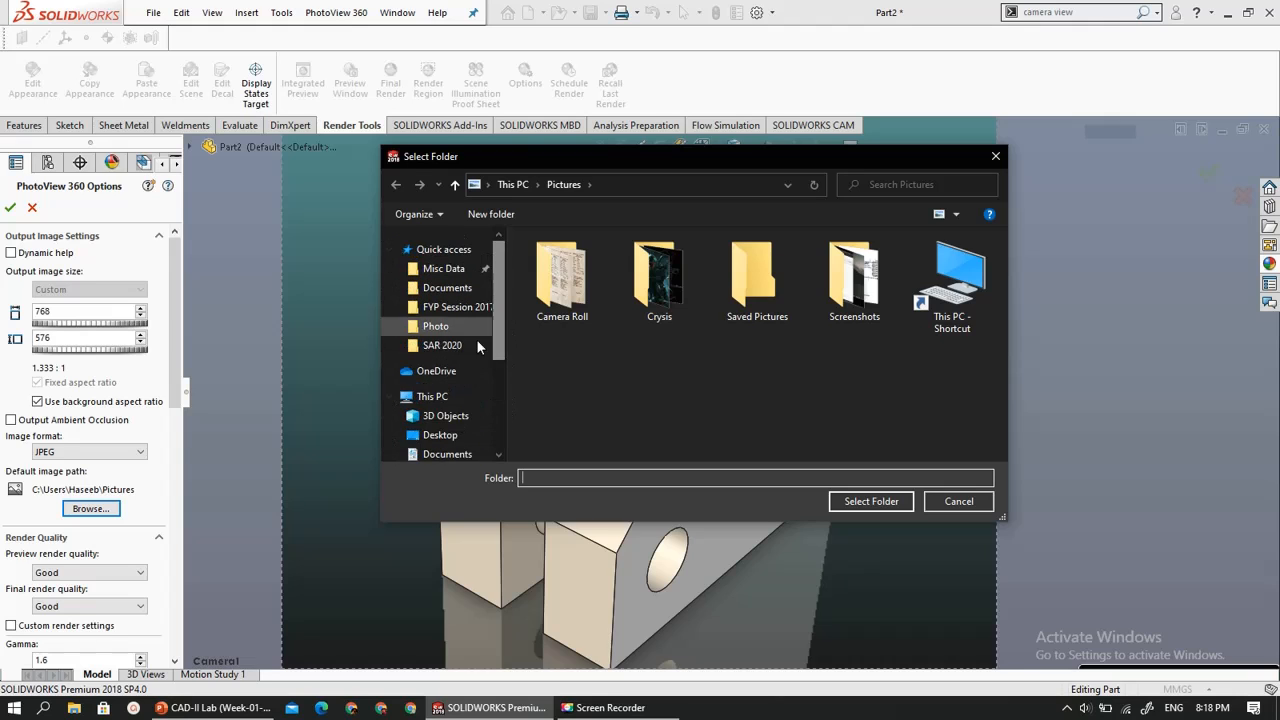
pyautogui.click(440, 435)
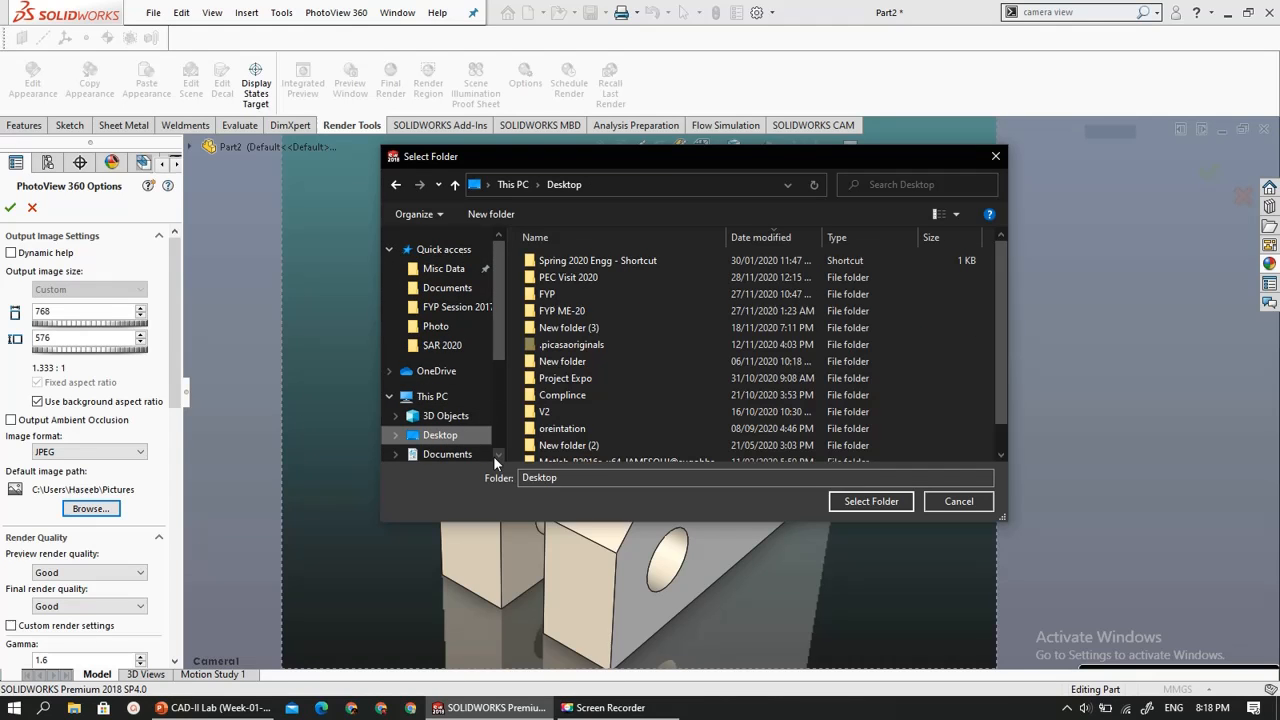
pyautogui.click(869, 500)
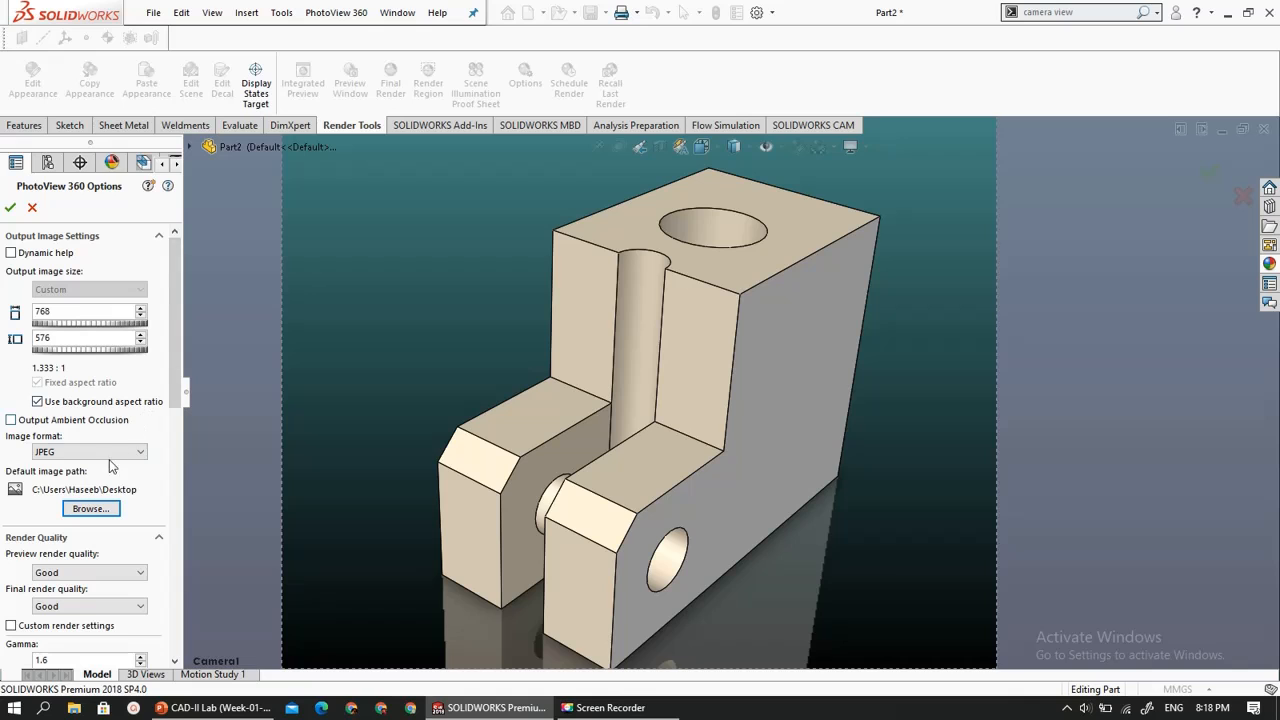
pyautogui.moveTo(177, 405); pyautogui.dragTo(188, 366)
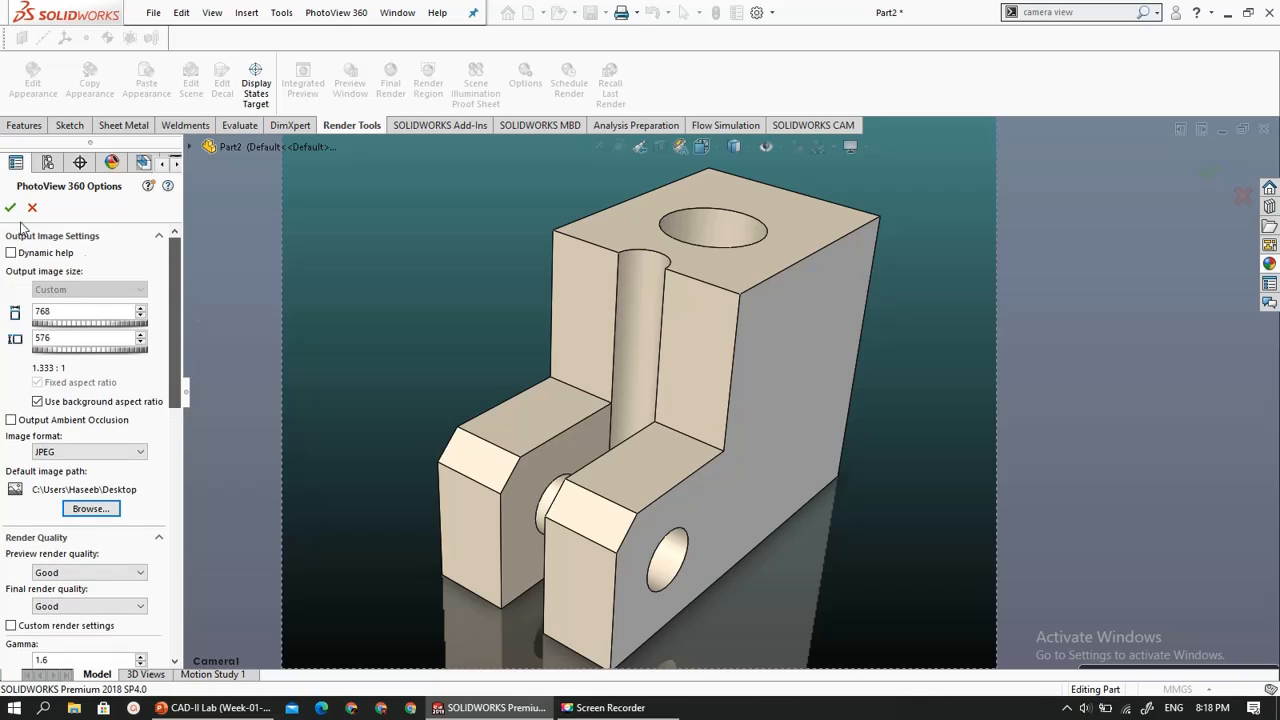
pyautogui.click(10, 209)
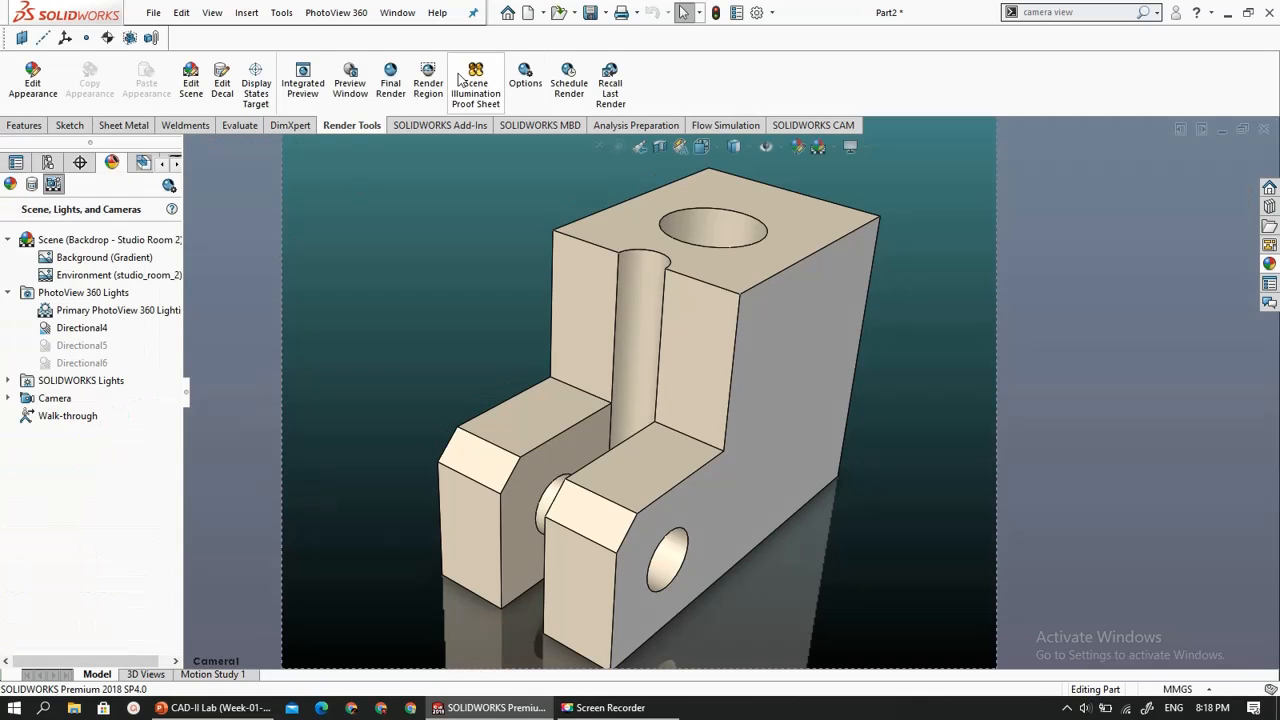
# - Run the final render of the camera view to completion, moving the Windows Media Player error dialog out of the way
pyautogui.click(392, 80)
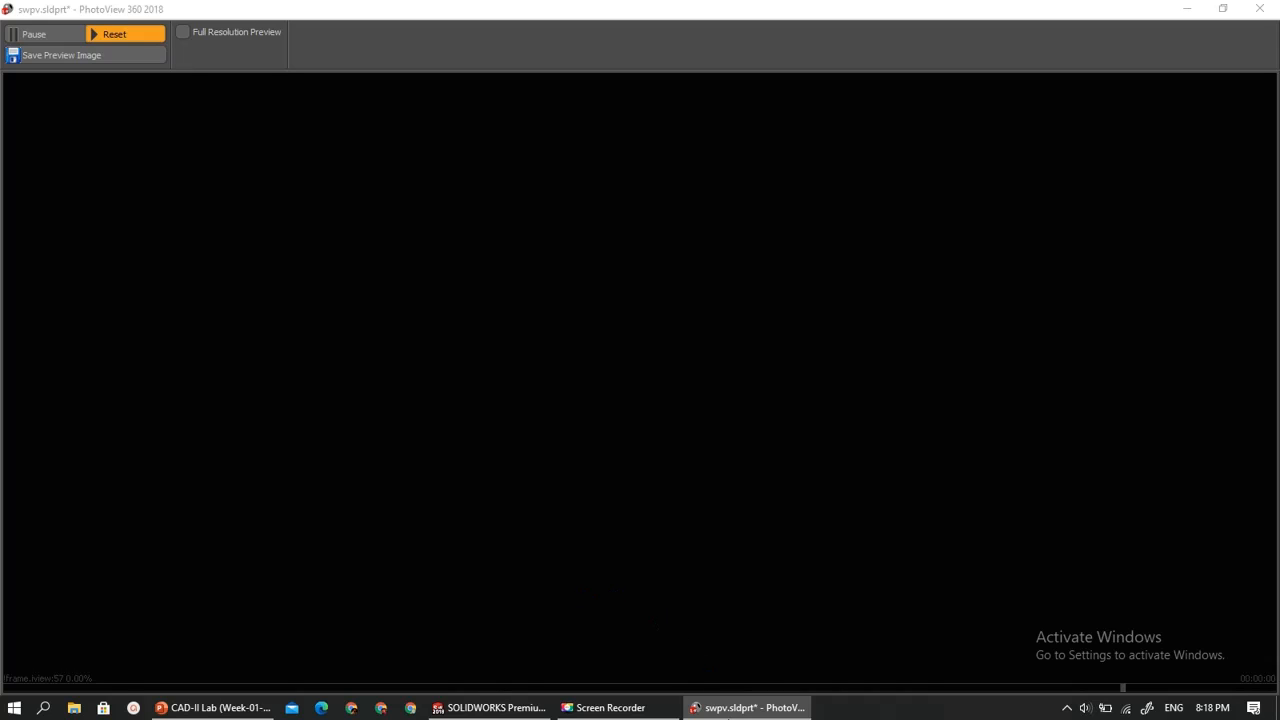
pyautogui.moveTo(748, 707)
pyautogui.moveTo(707, 613)
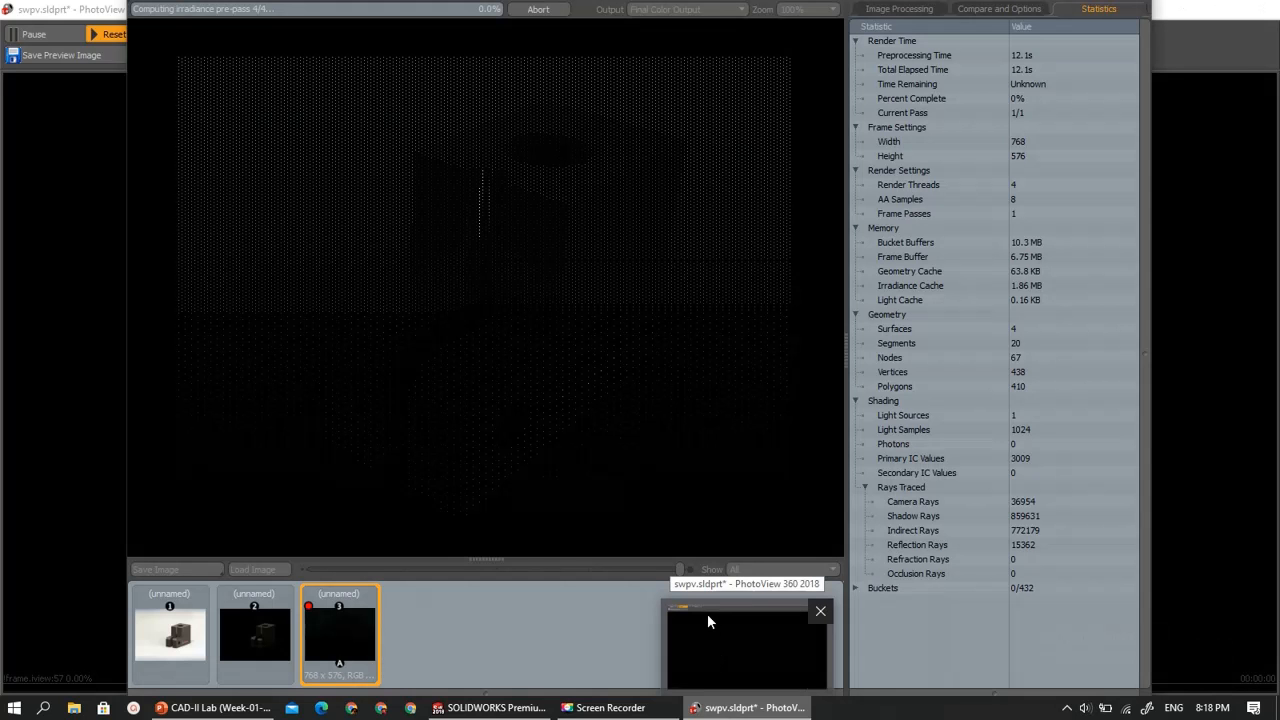
pyautogui.click(707, 622)
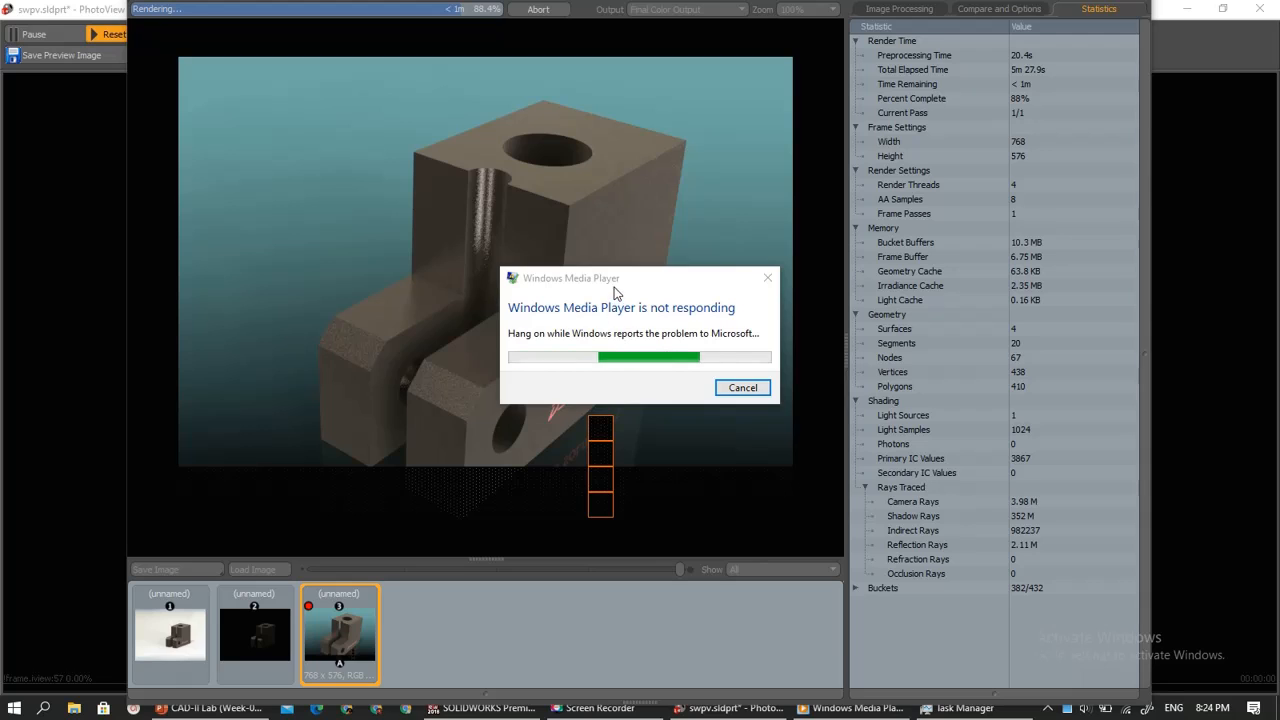
pyautogui.moveTo(614, 278); pyautogui.dragTo(476, 700)
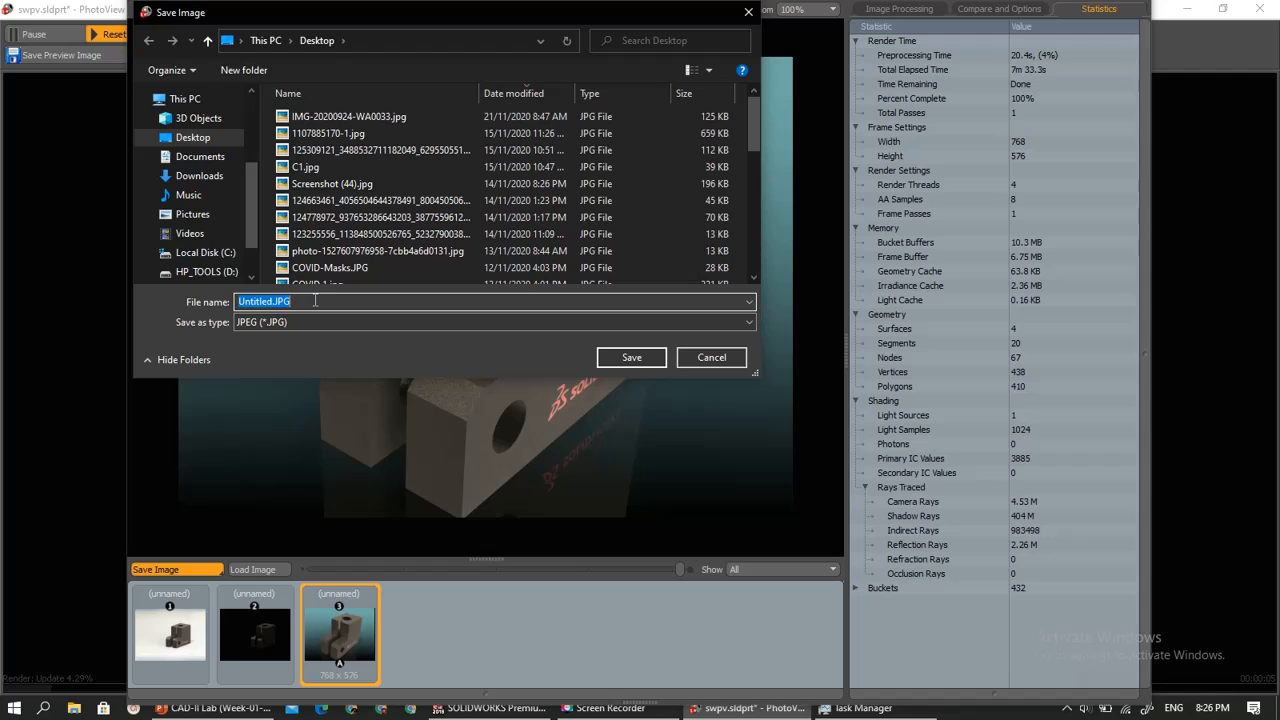
# - Save the finished render to the Desktop as a JPEG named W1 and close the PhotoView 360 window
pyautogui.write('W1')
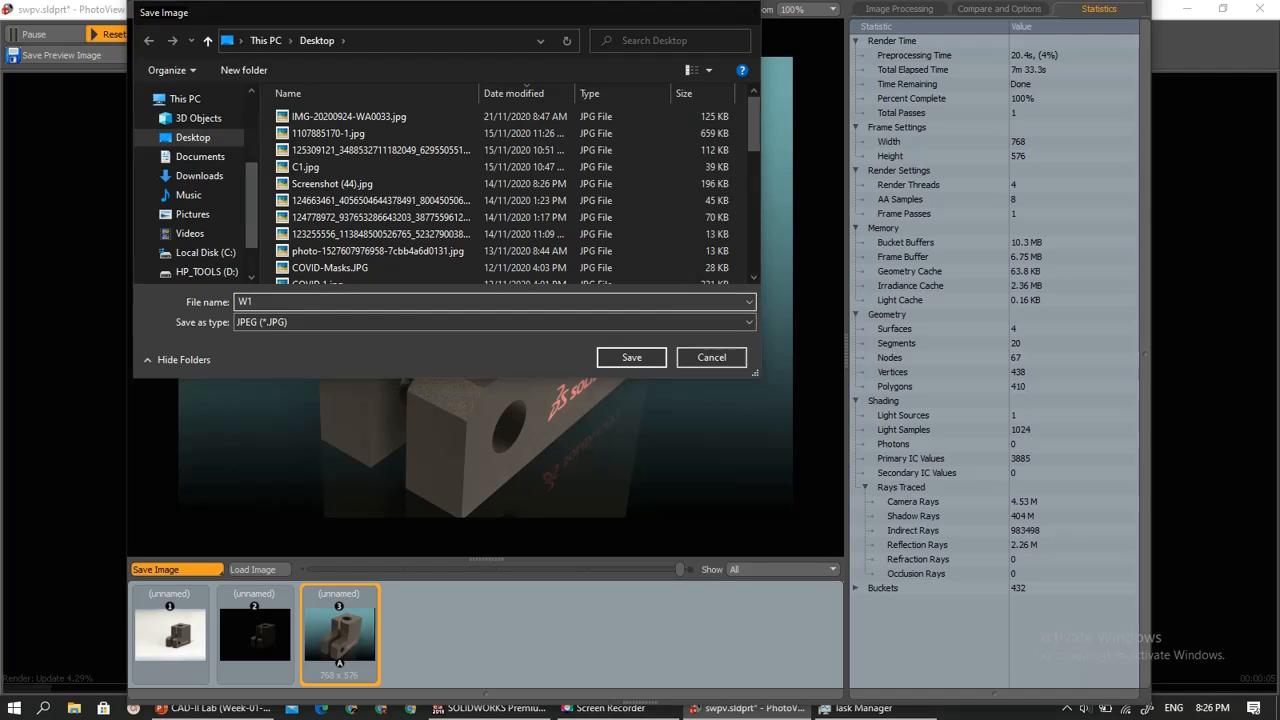
pyautogui.press('Return')
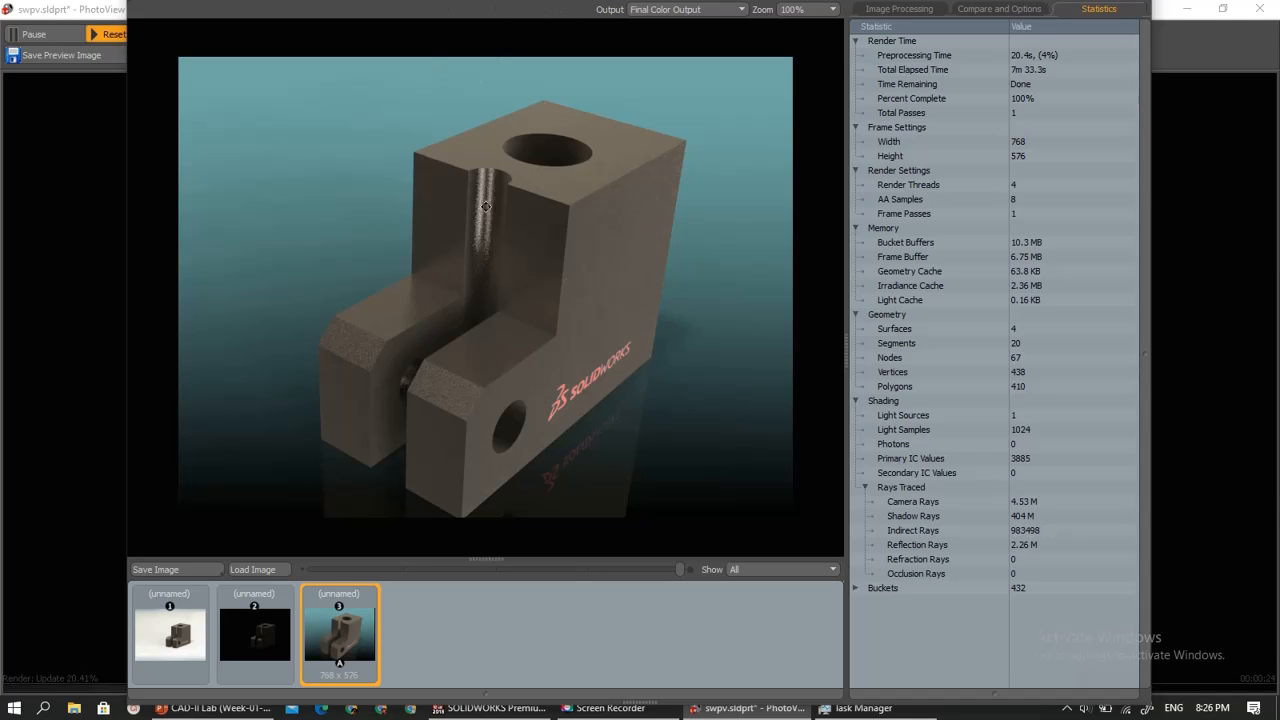
pyautogui.rightClick(787, 716)
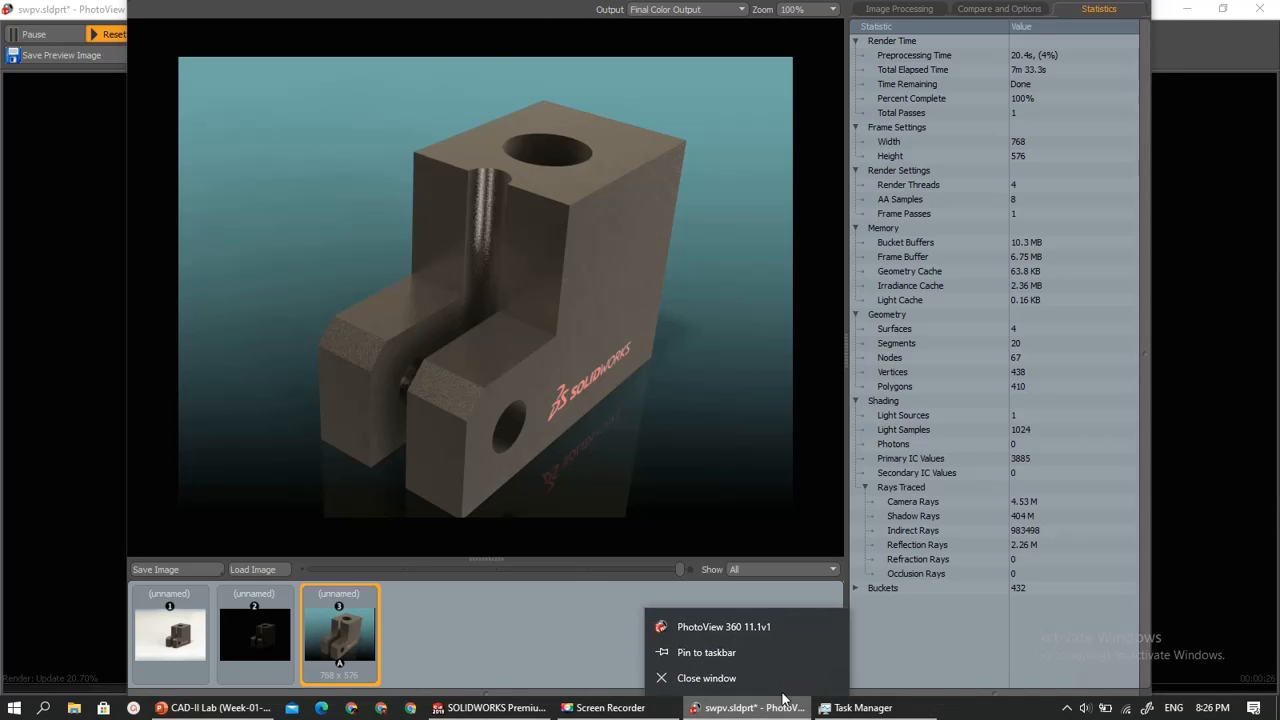
pyautogui.click(714, 677)
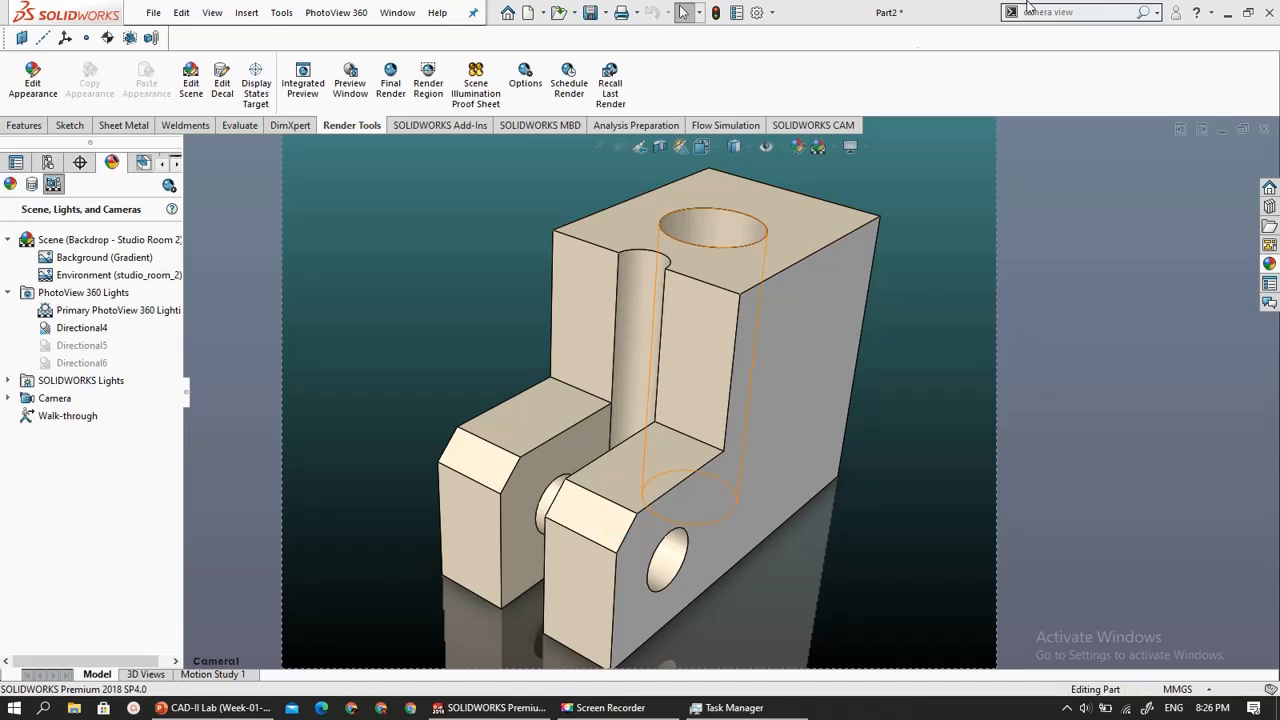
# - Show the Windows desktop and open the saved render W1.JPG in the image viewer
pyautogui.click(1278, 714)
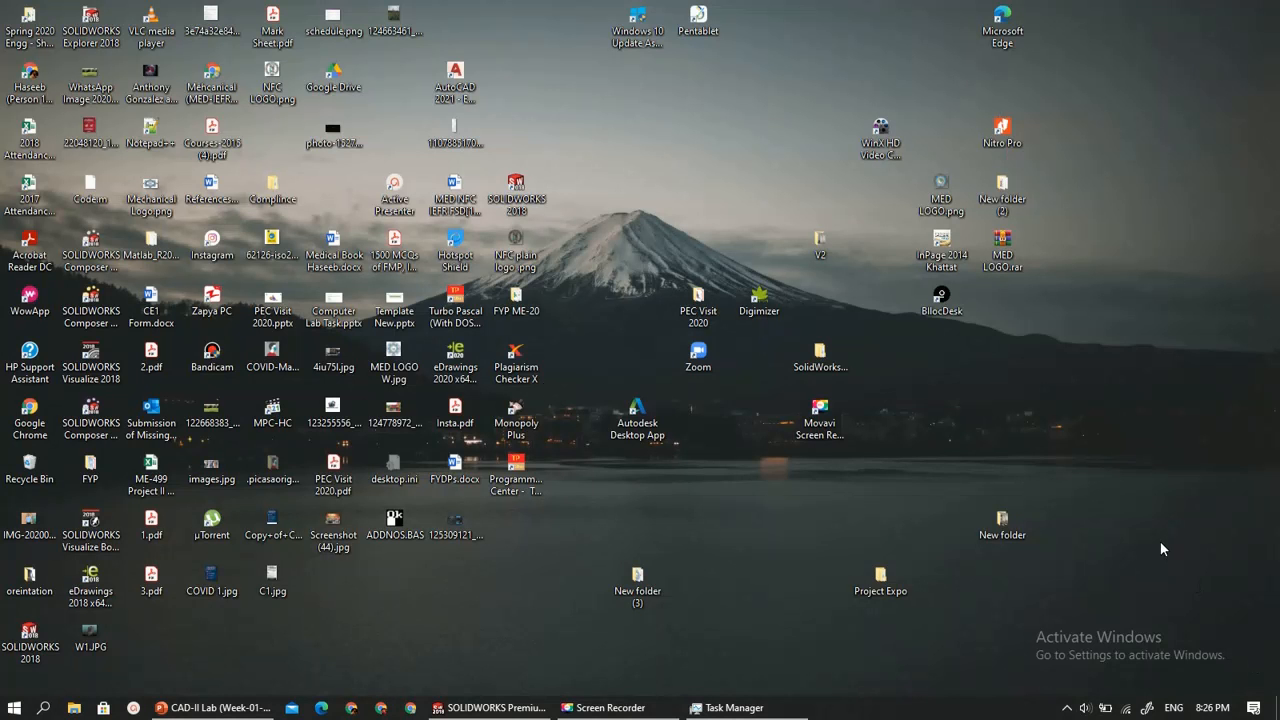
pyautogui.press('w')
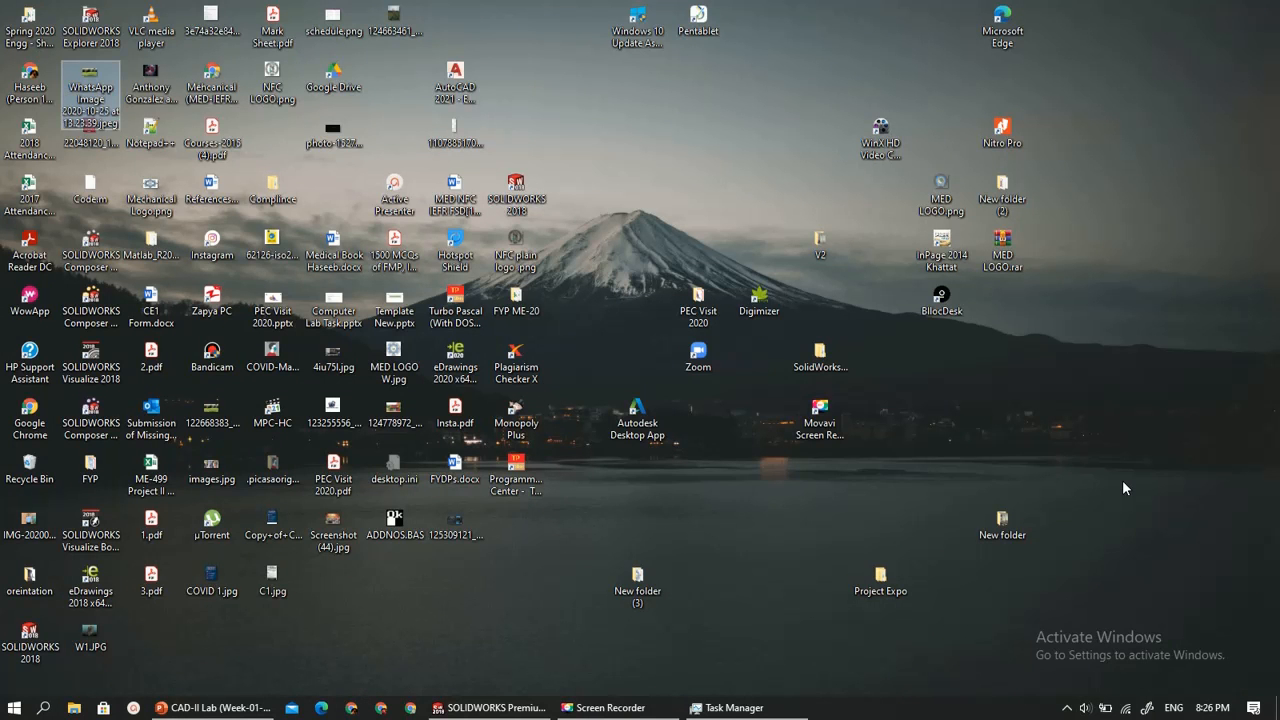
pyautogui.press('w')
pyautogui.press('w')
pyautogui.press('w')
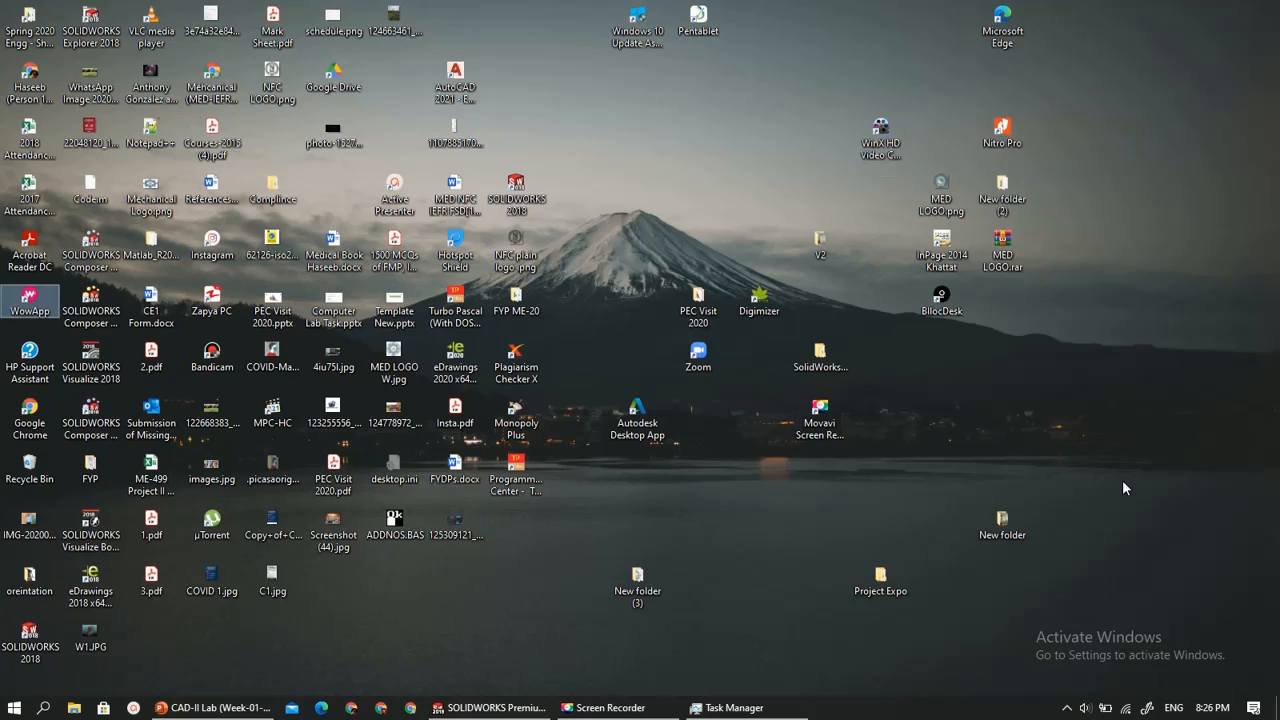
pyautogui.press('w')
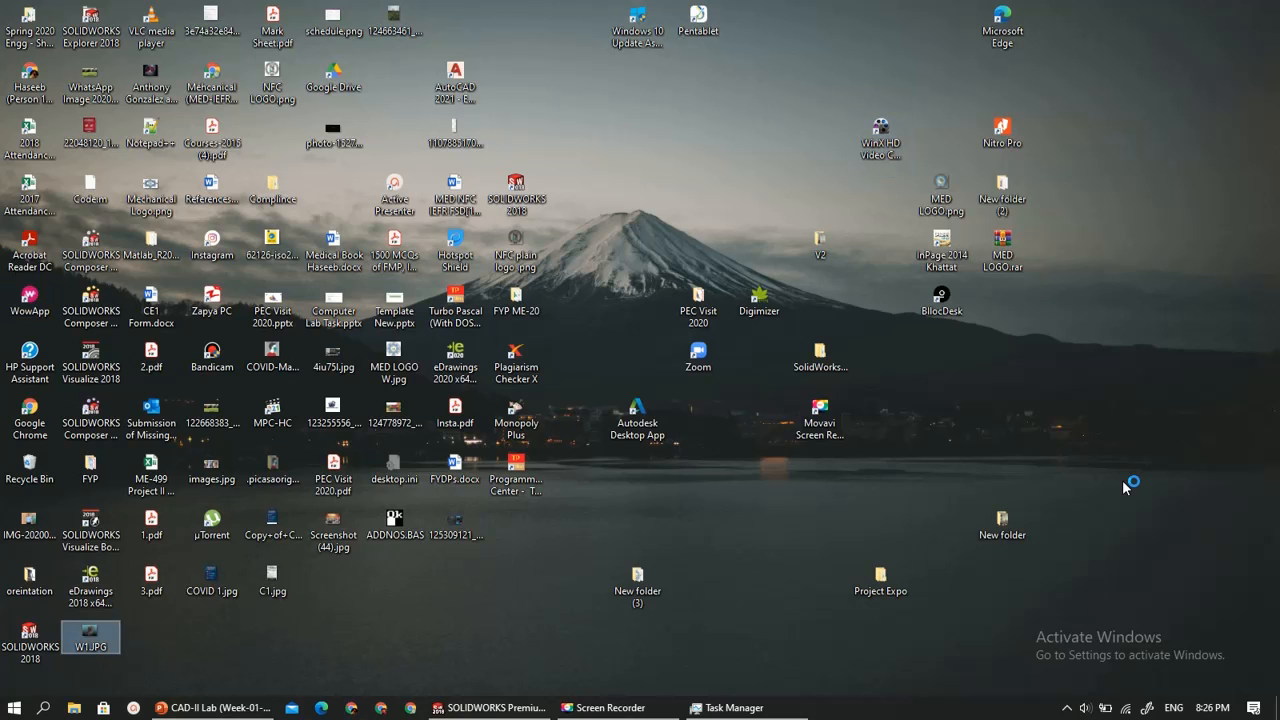
# - Examine the surface detail and decal in the rendered image at closer range, and close the viewer
pyautogui.scroll(2, 803, 306)
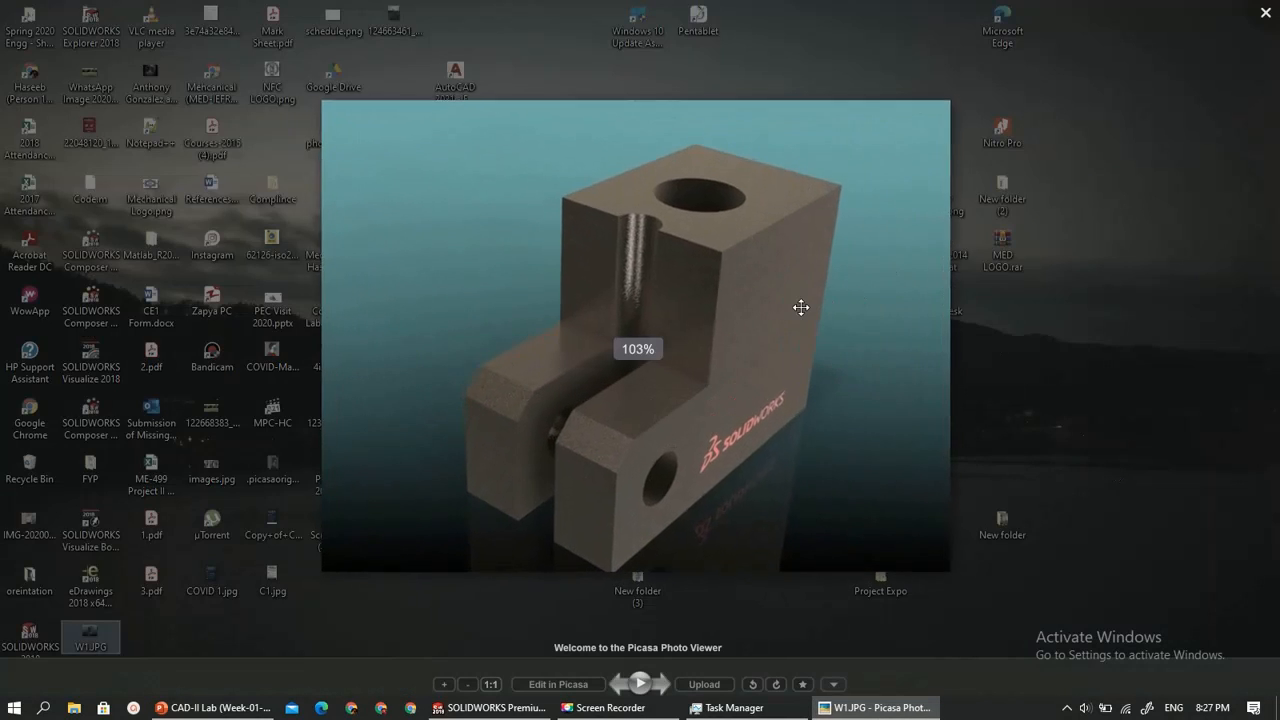
pyautogui.scroll(2, 548, 397)
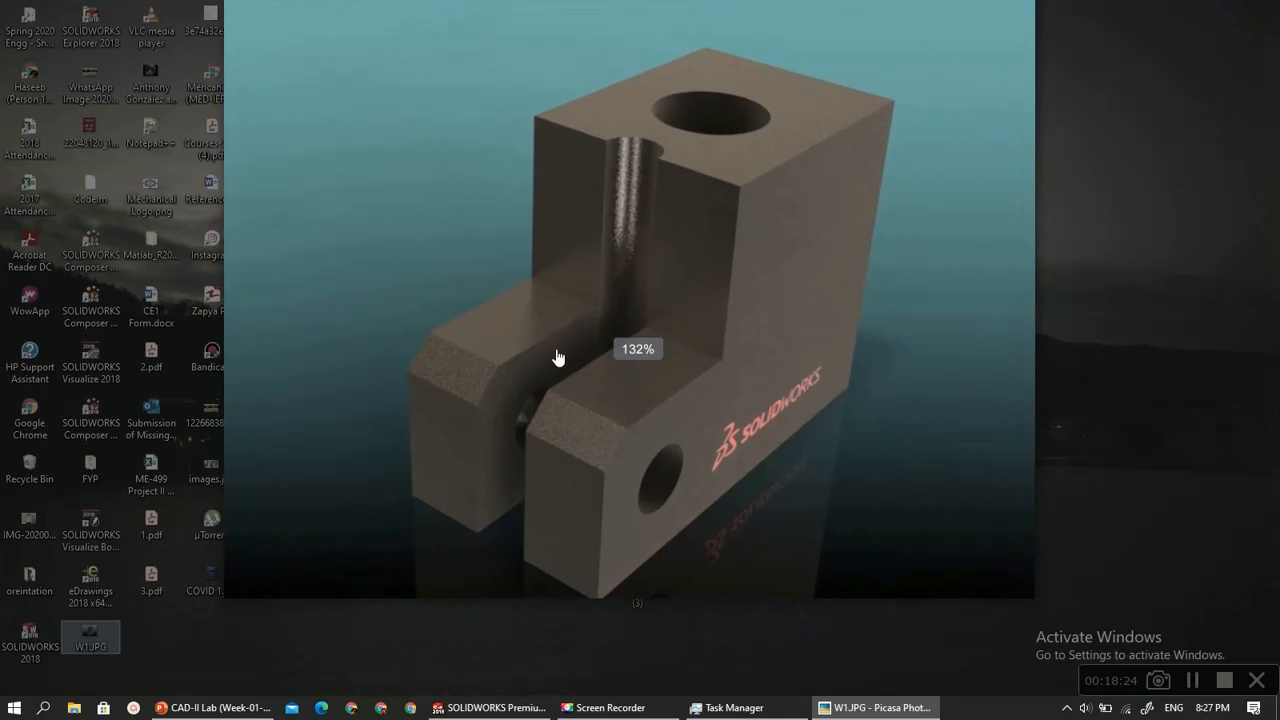
pyautogui.scroll(5, 556, 346)
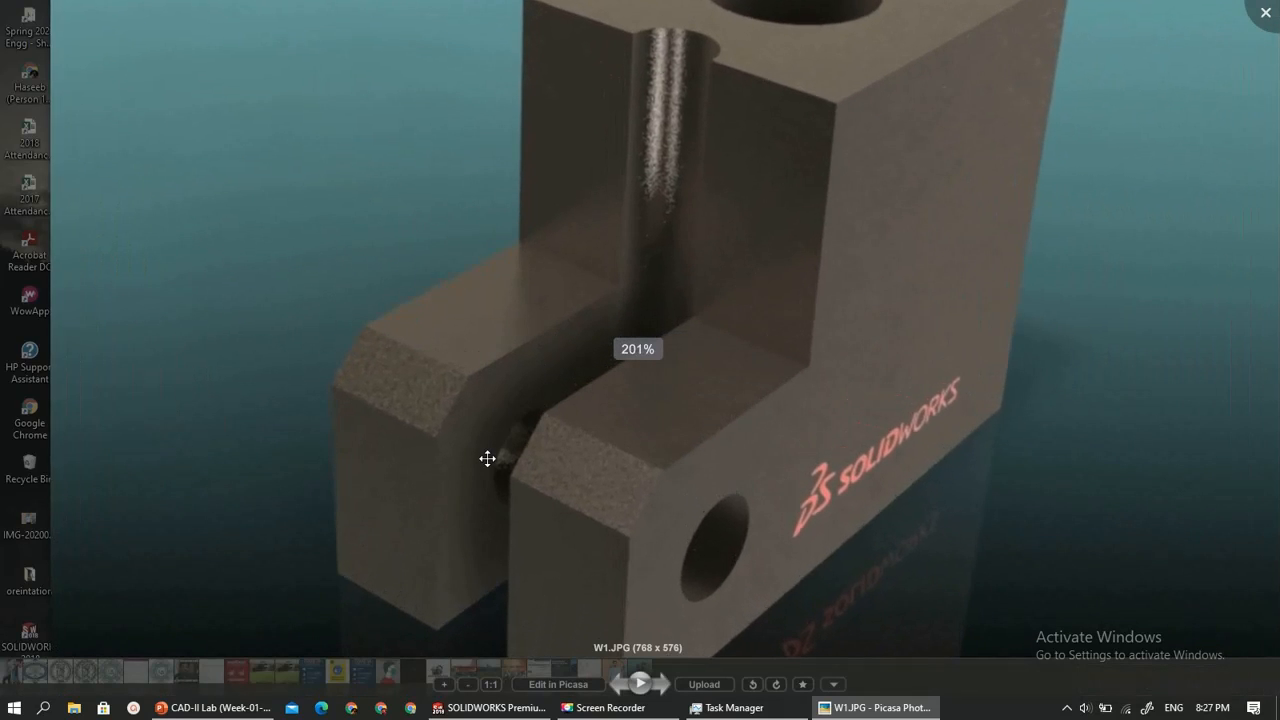
pyautogui.scroll(-3, 489, 457)
pyautogui.scroll(-2, 509, 291)
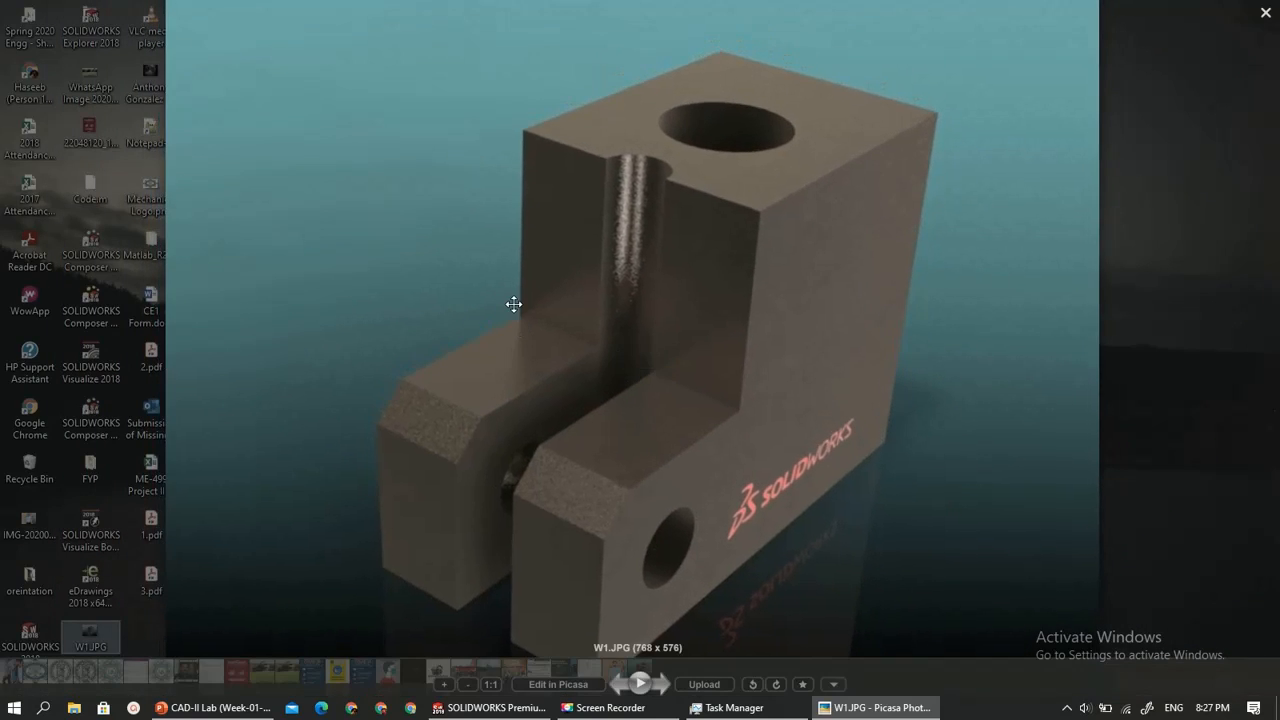
pyautogui.scroll(-2, 540, 293)
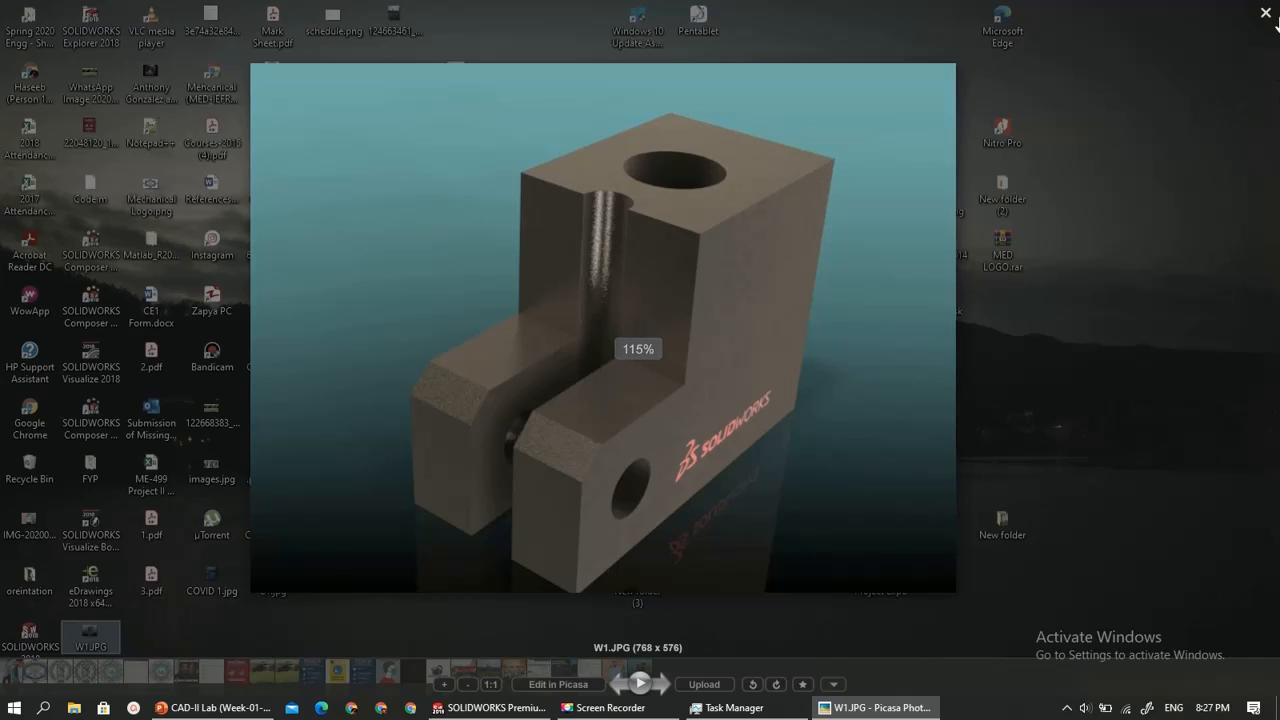
pyautogui.scroll(-3, 845, 463)
pyautogui.click(845, 463)
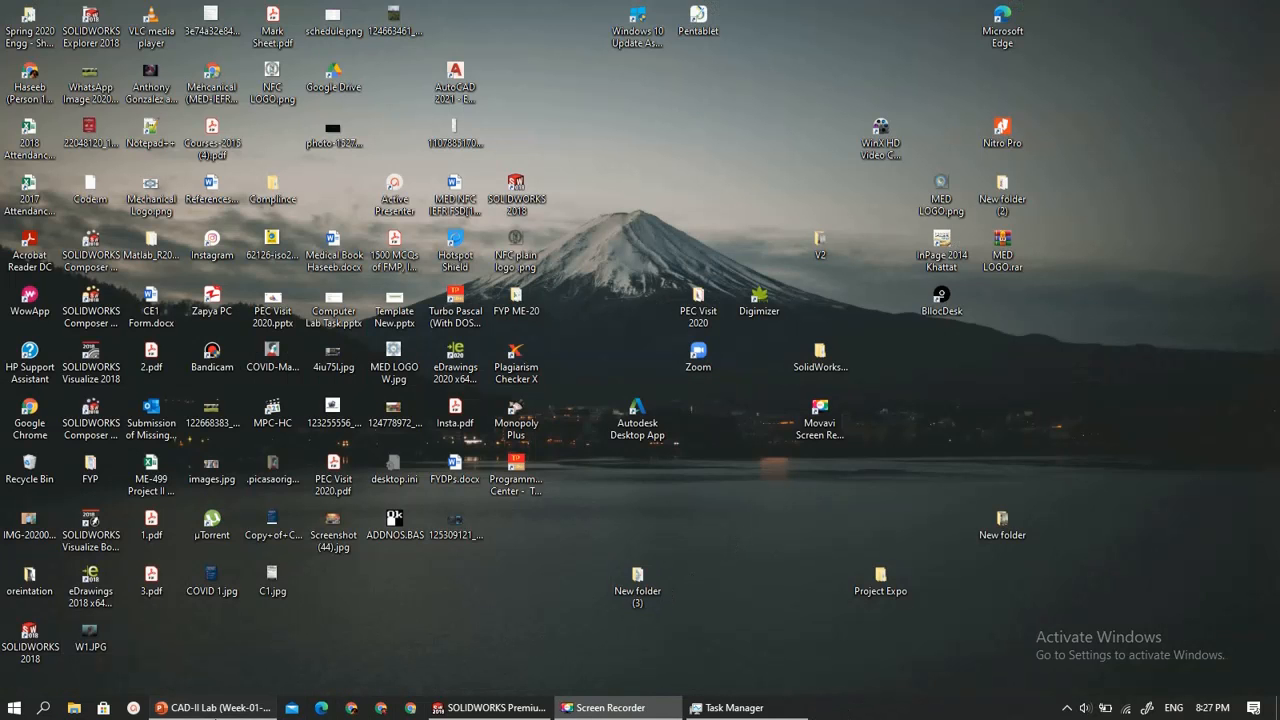
# - Switch to the PowerPoint lab presentation and review the remaining exercises, the PCB board task and the command list on slide 19
pyautogui.click(213, 707)
pyautogui.scroll(-2, 426, 424)
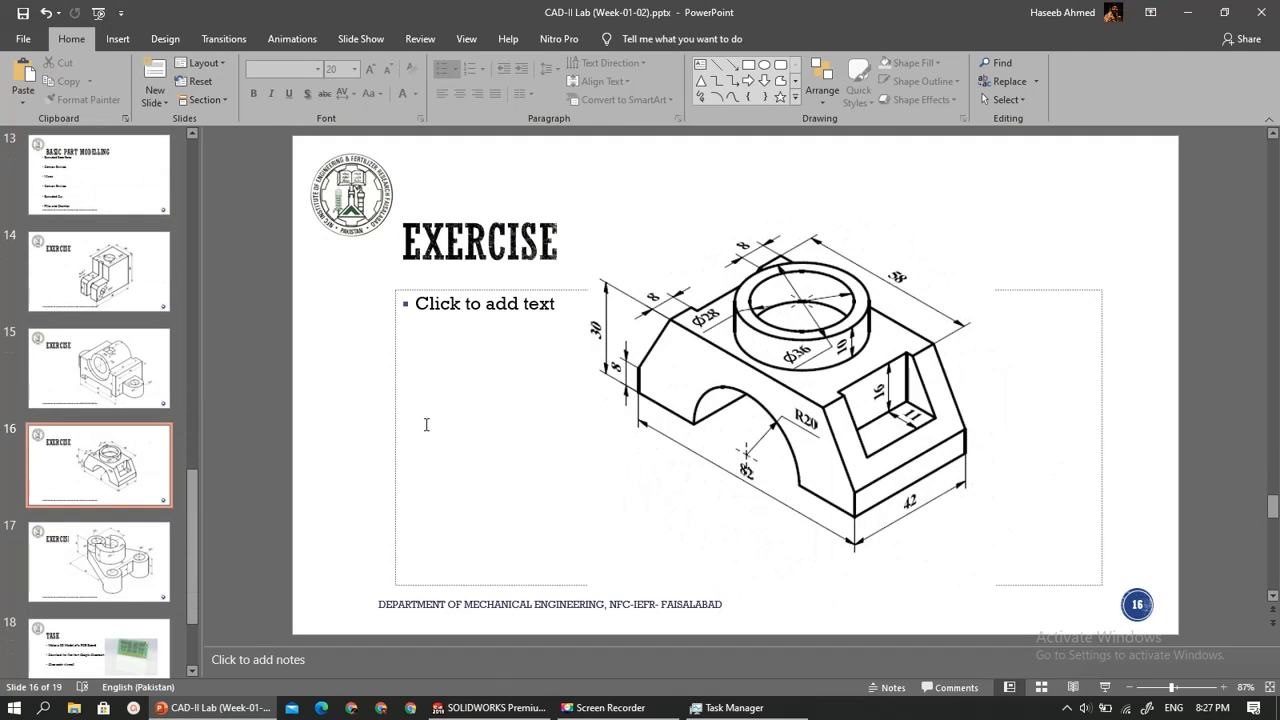
pyautogui.scroll(-1, 426, 424)
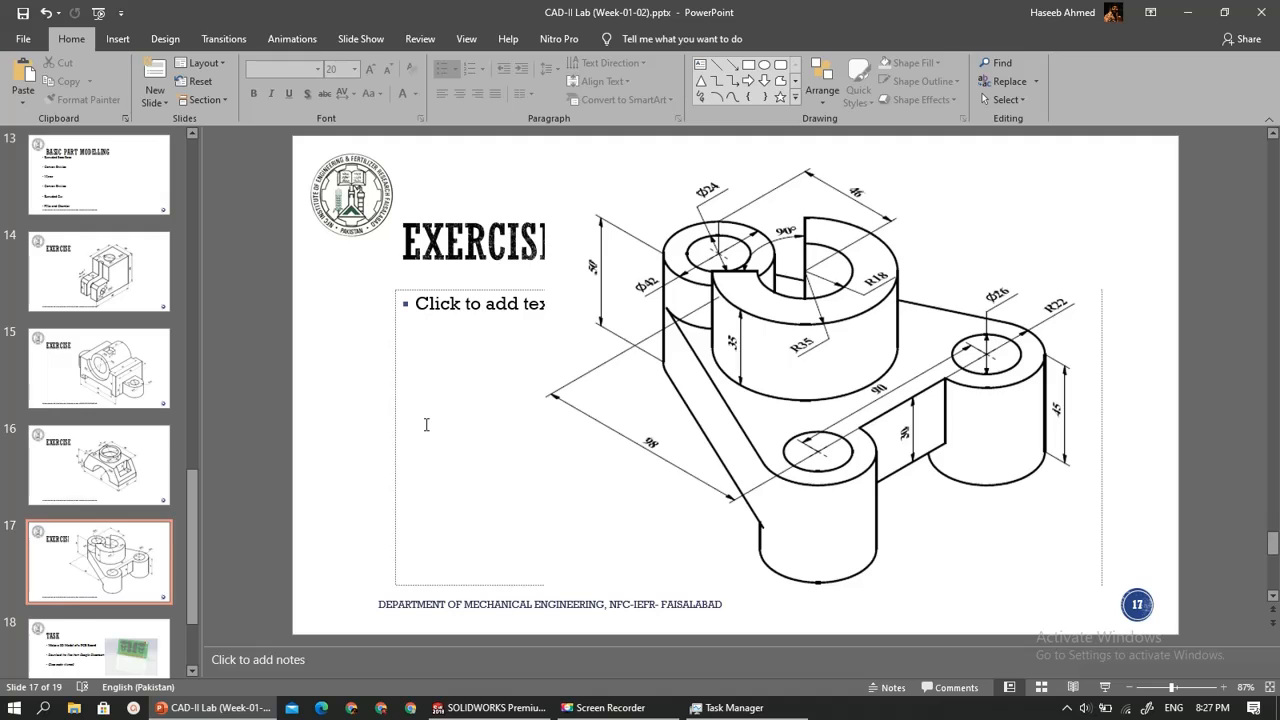
pyautogui.scroll(-1, 426, 424)
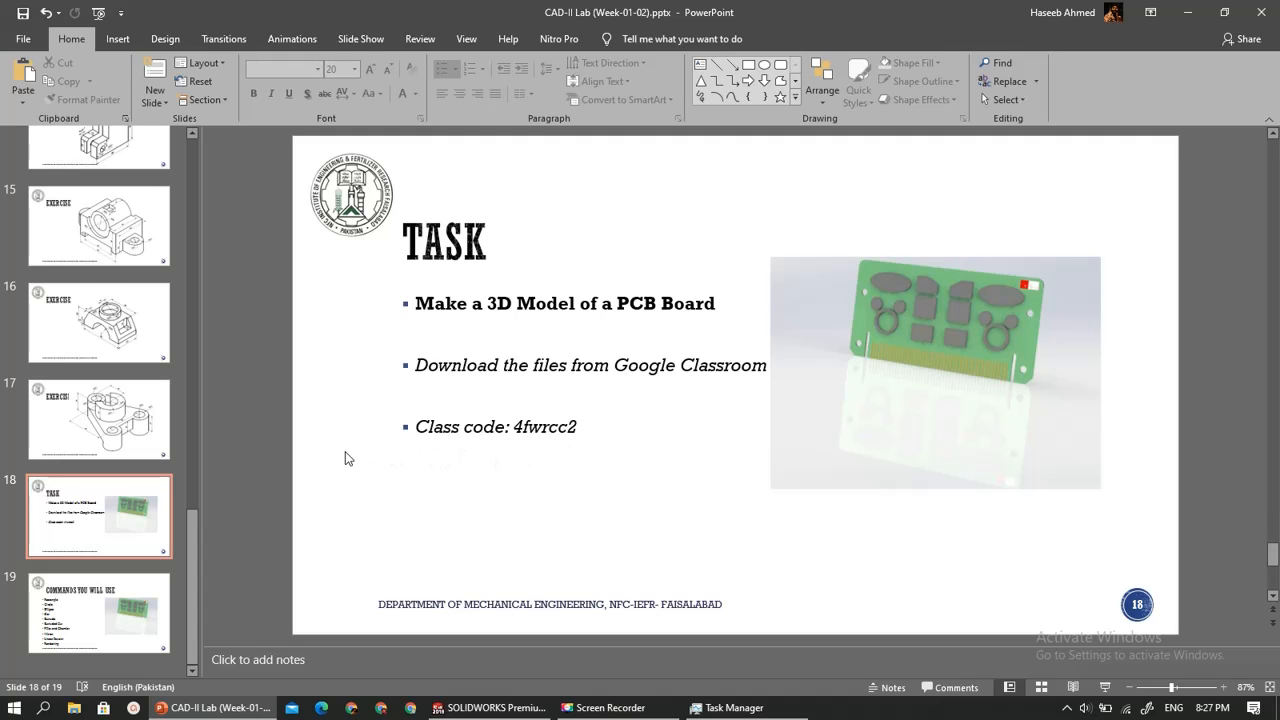
pyautogui.scroll(-1, 345, 458)
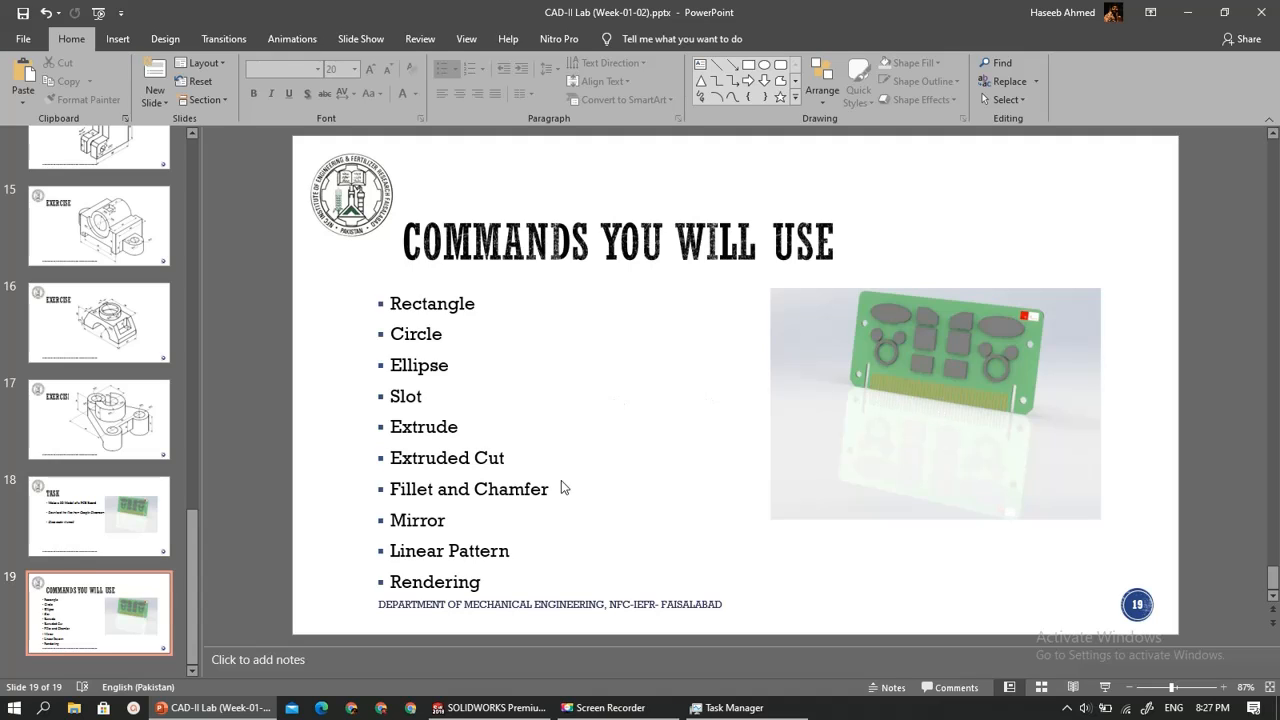
# - Switch to File Explorer and open the folder containing the recent file CAD-II Lab (Week-01-02).pptx dated 05/10/2020
pyautogui.click(80, 708)
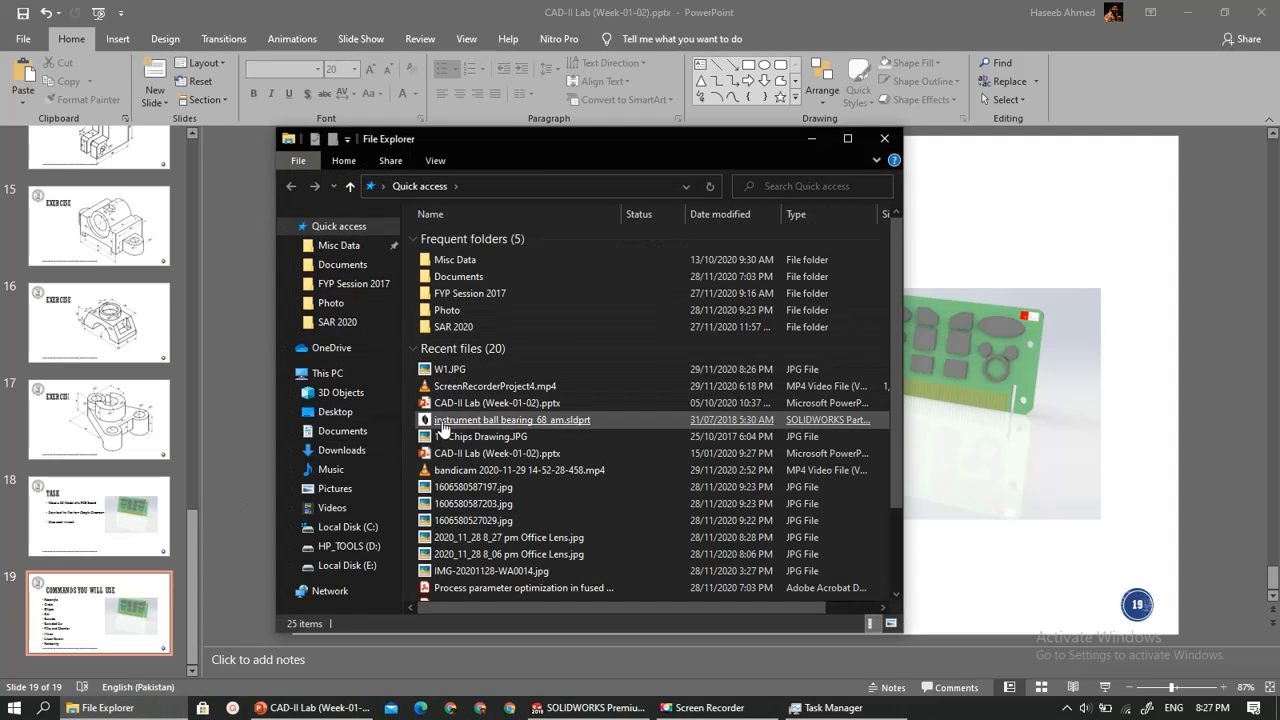
pyautogui.click(450, 370)
pyautogui.click(457, 405)
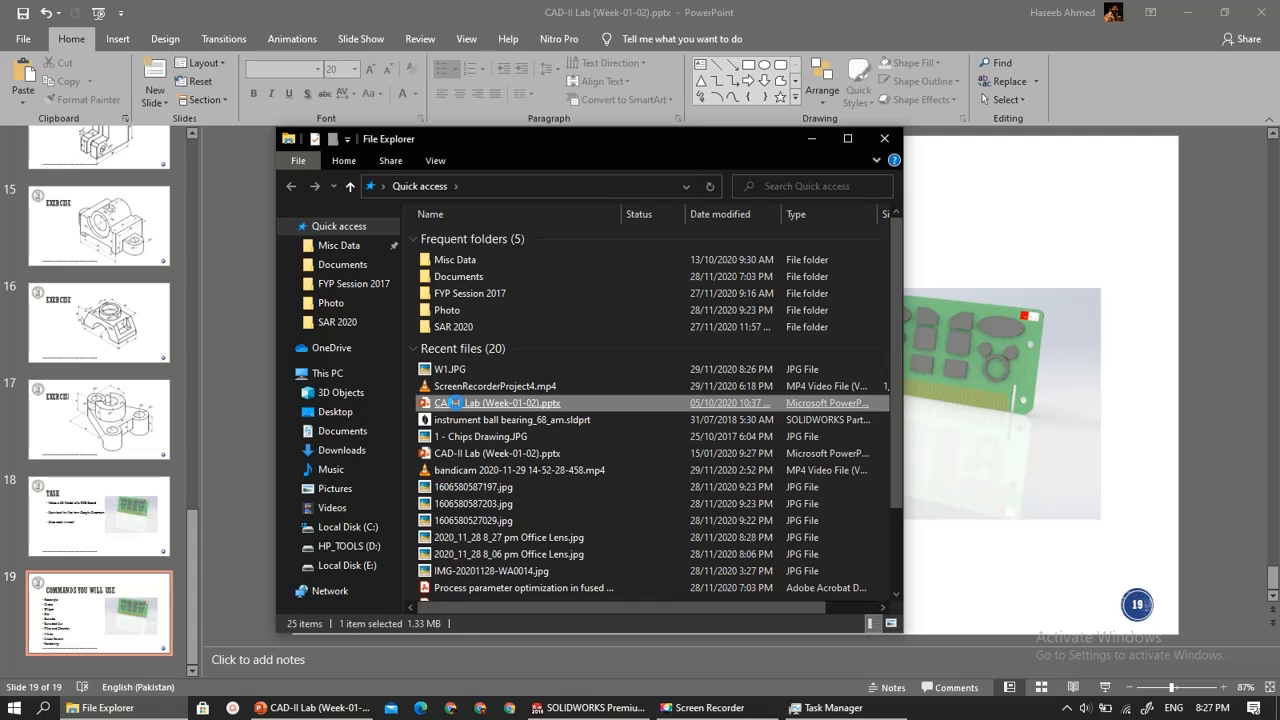
pyautogui.rightClick(456, 403)
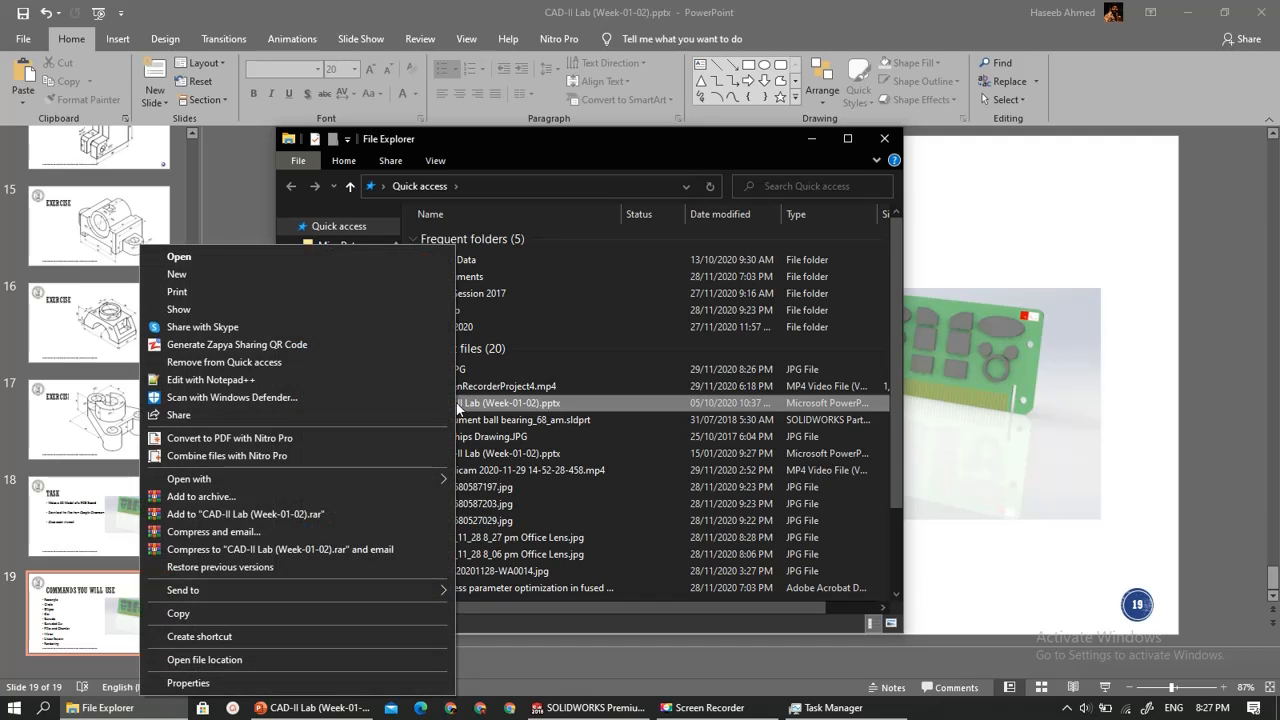
pyautogui.click(277, 656)
pyautogui.click(562, 393)
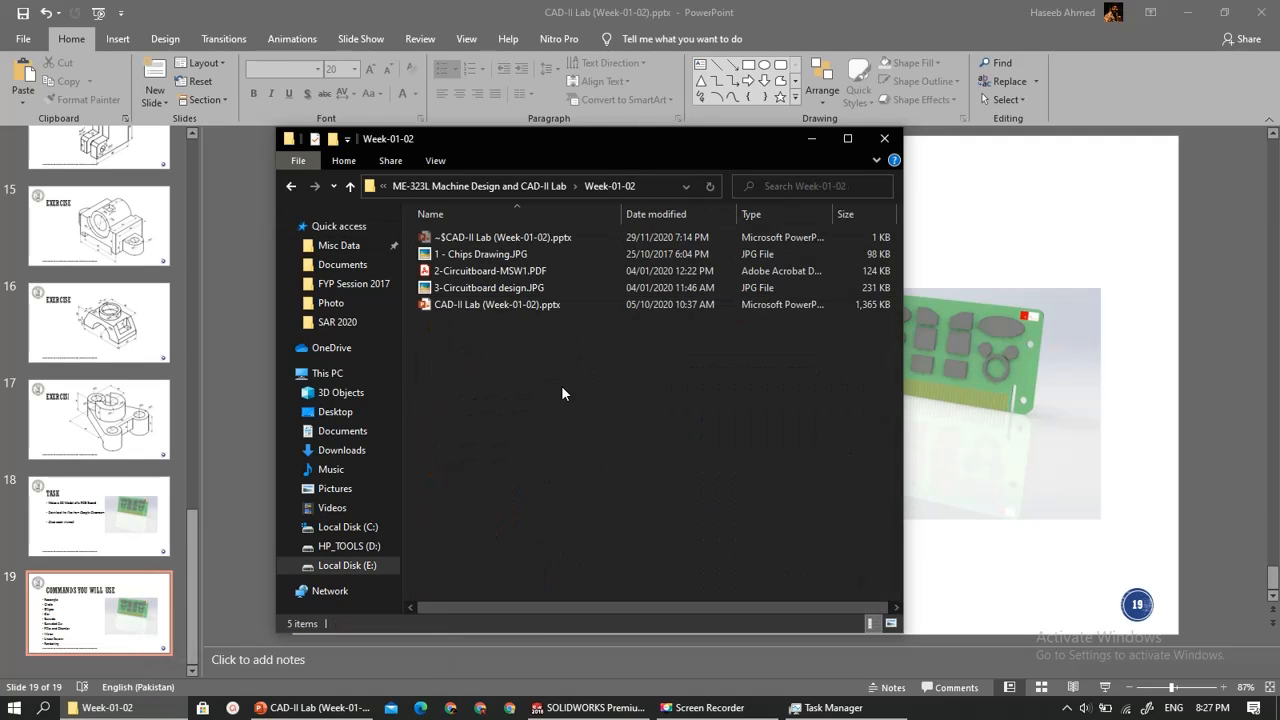
# - View the images 1 - Chips Drawing.JPG and 3-Circuitboard design.JPG one after the other, closing each
pyautogui.doubleClick(468, 255)
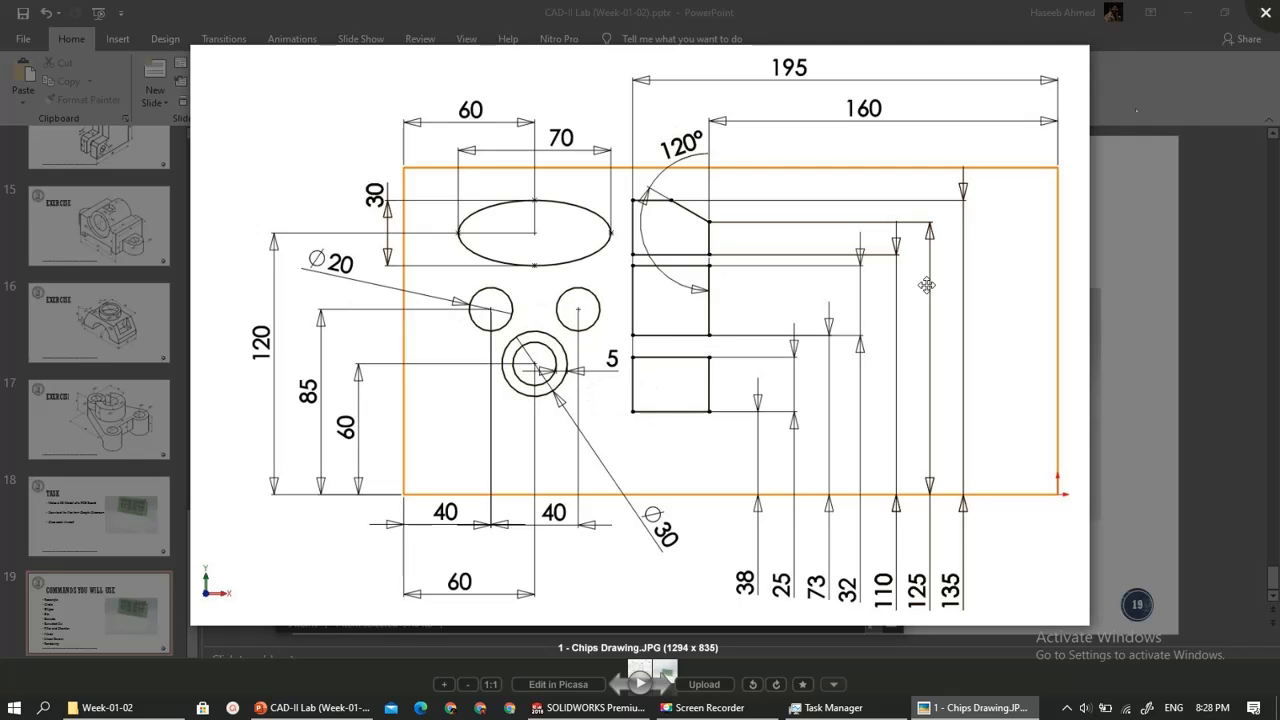
pyautogui.press('Escape')
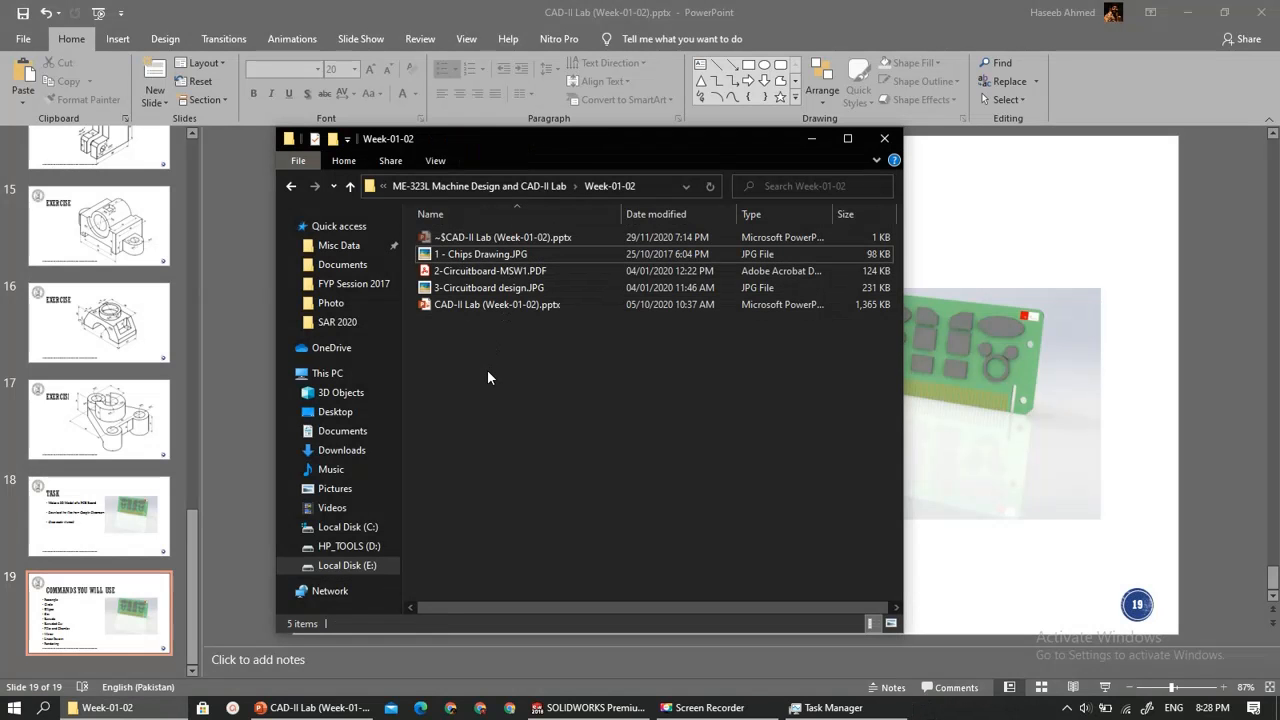
pyautogui.click(475, 288)
pyautogui.press('Return')
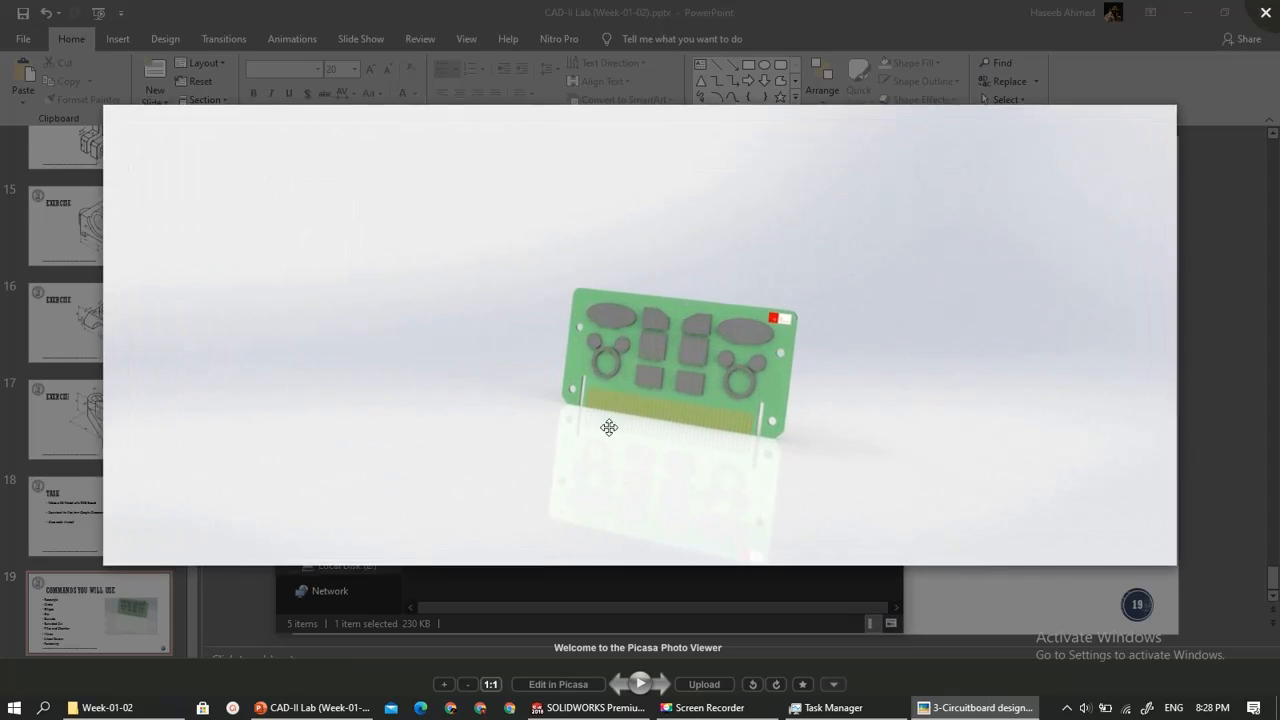
pyautogui.press('Escape')
pyautogui.click(437, 333)
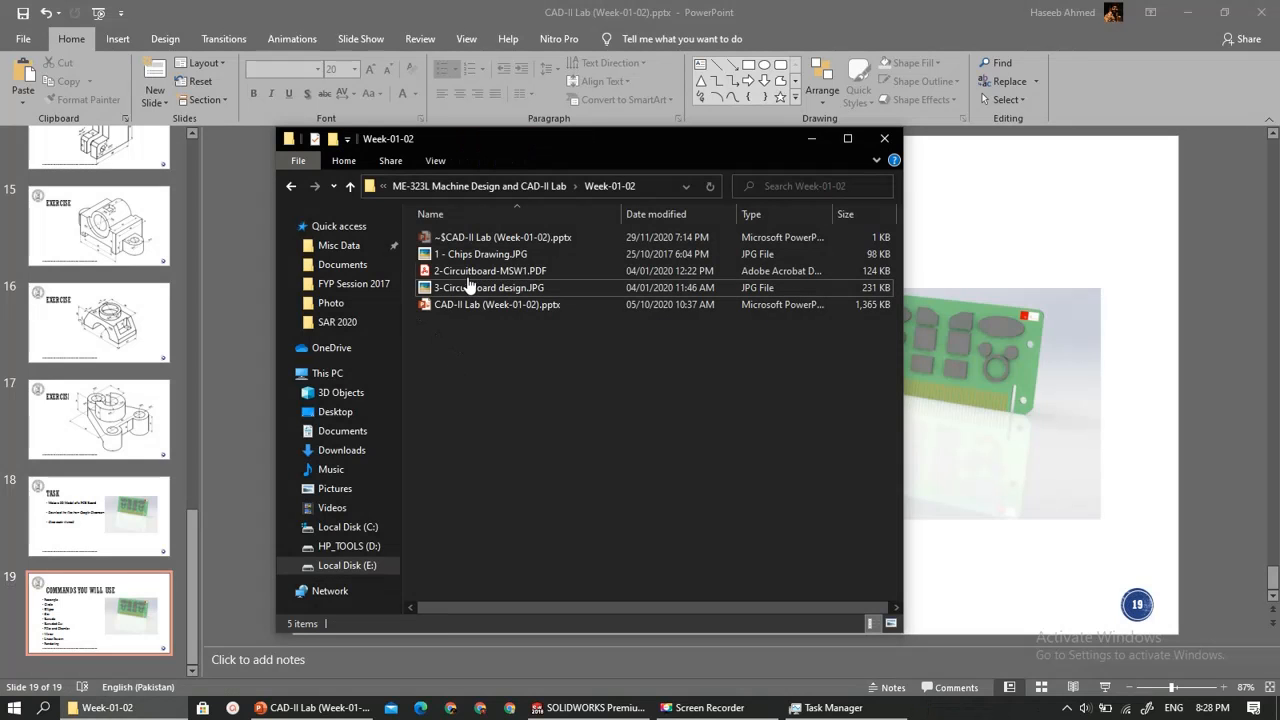
# - Open 2-Circuitboard-MSW1.PDF in Adobe Acrobat Reader, collapse the bookmarks pane and enlarge the page to 125%
pyautogui.doubleClick(470, 273)
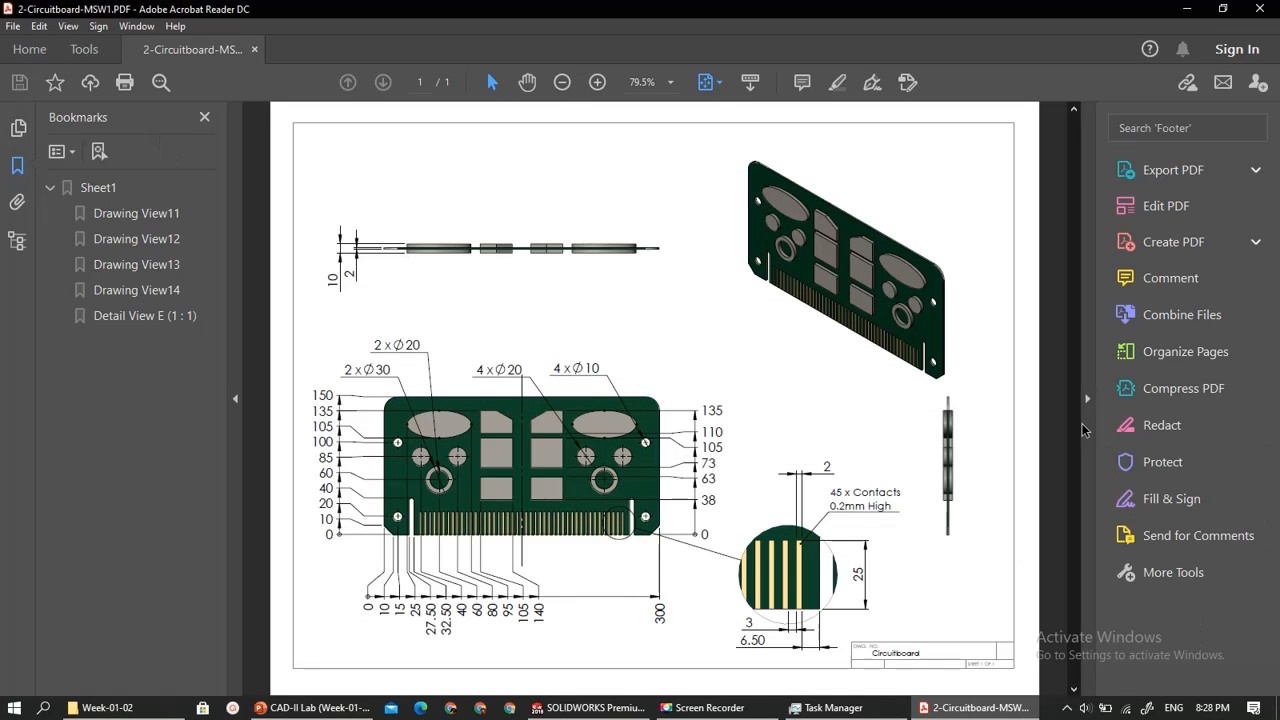
pyautogui.click(236, 337)
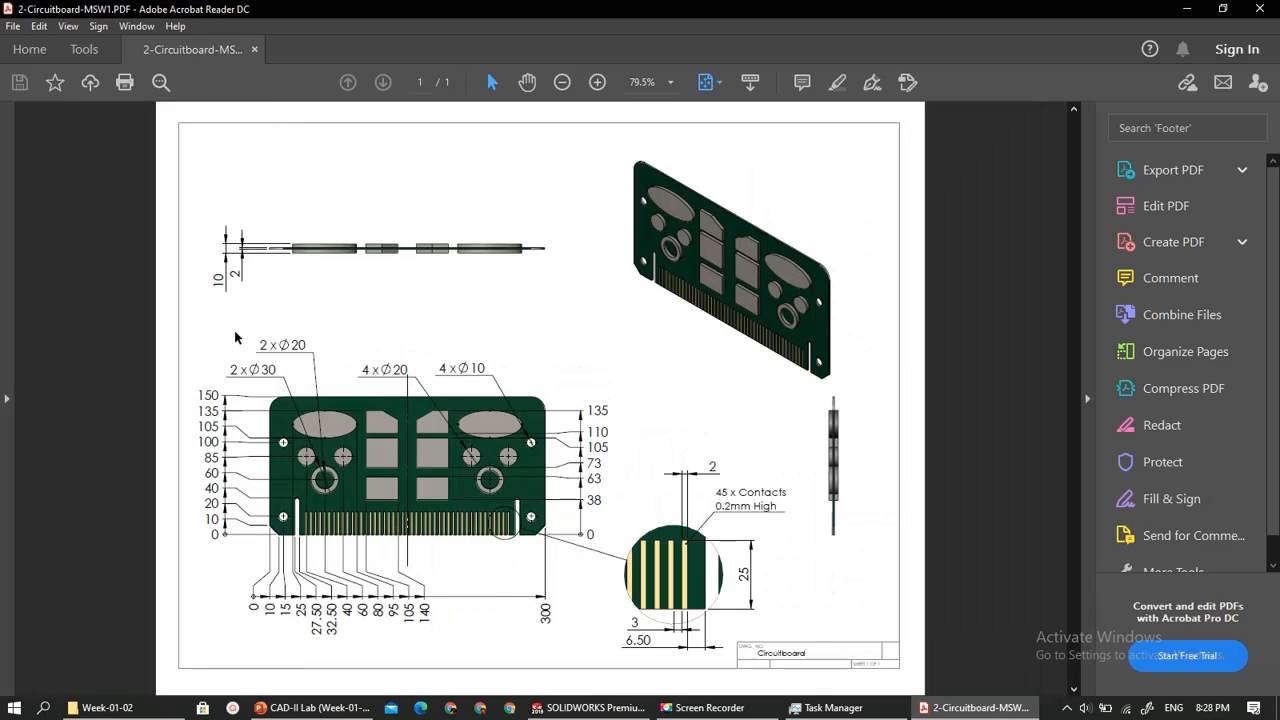
pyautogui.click(597, 82)
pyautogui.click(597, 82)
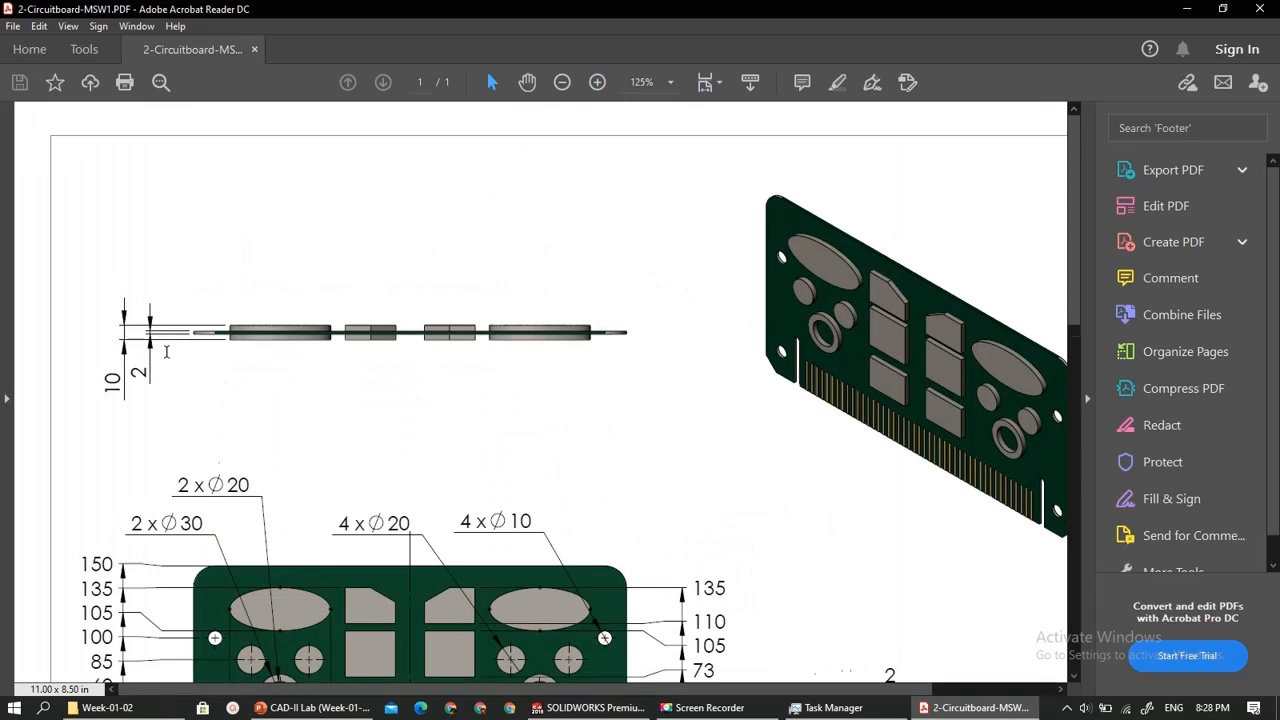
# - Examine the circuit board drawing's views, dimensions and contact detail, and close the PDF and the Week-01-02 folder window
pyautogui.scroll(-1, 170, 352)
pyautogui.moveTo(354, 426); pyautogui.dragTo(315, 410, button='middle')
pyautogui.scroll(-5, 581, 359)
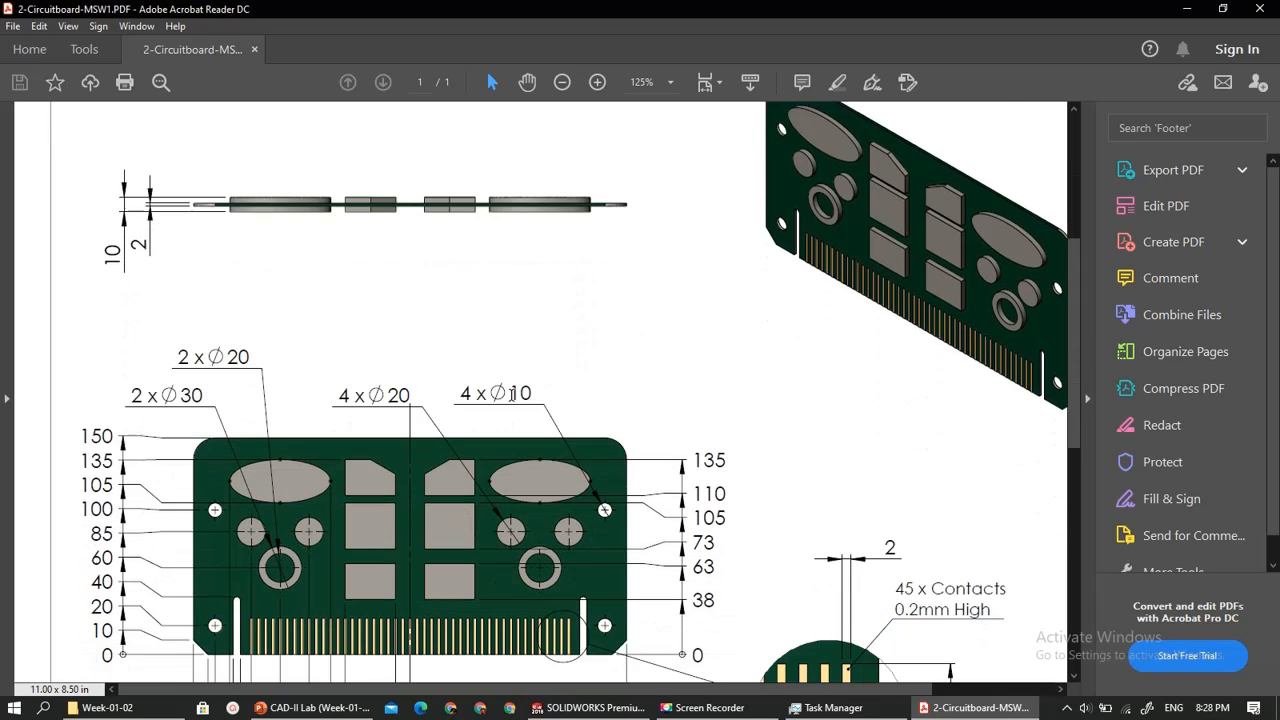
pyautogui.scroll(-3, 512, 393)
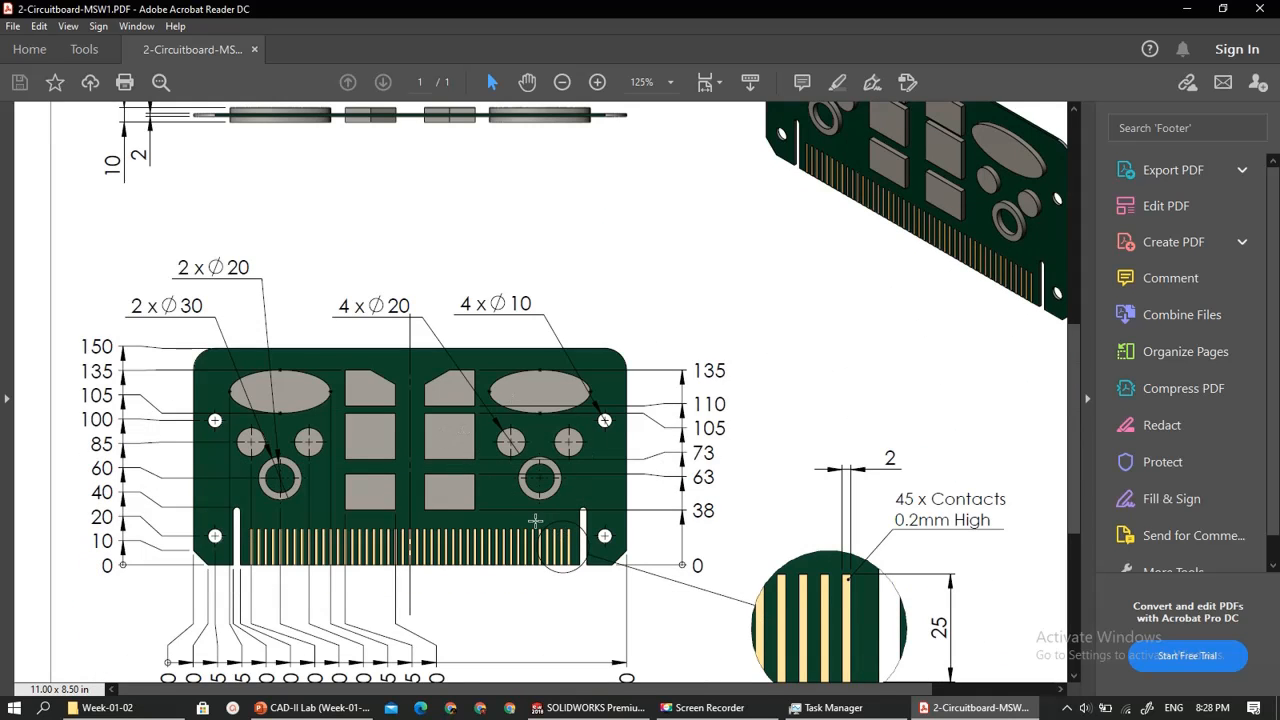
pyautogui.scroll(-3, 535, 520)
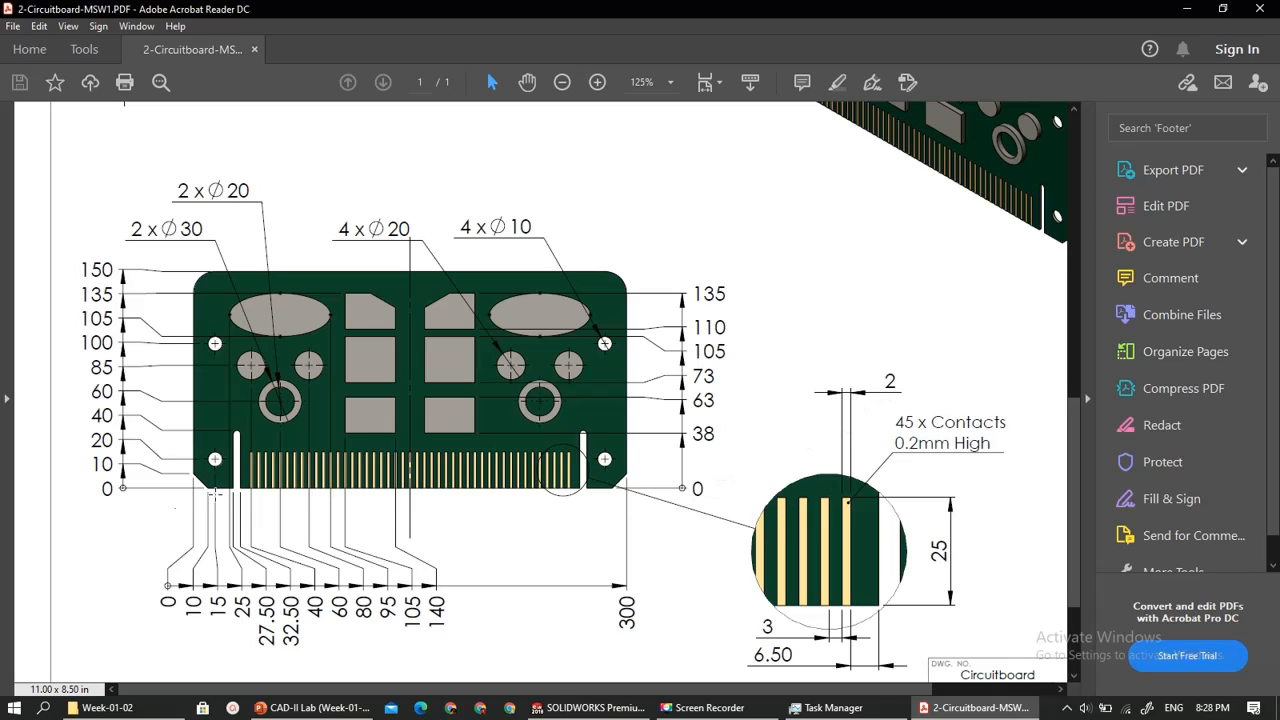
pyautogui.scroll(6, 240, 594)
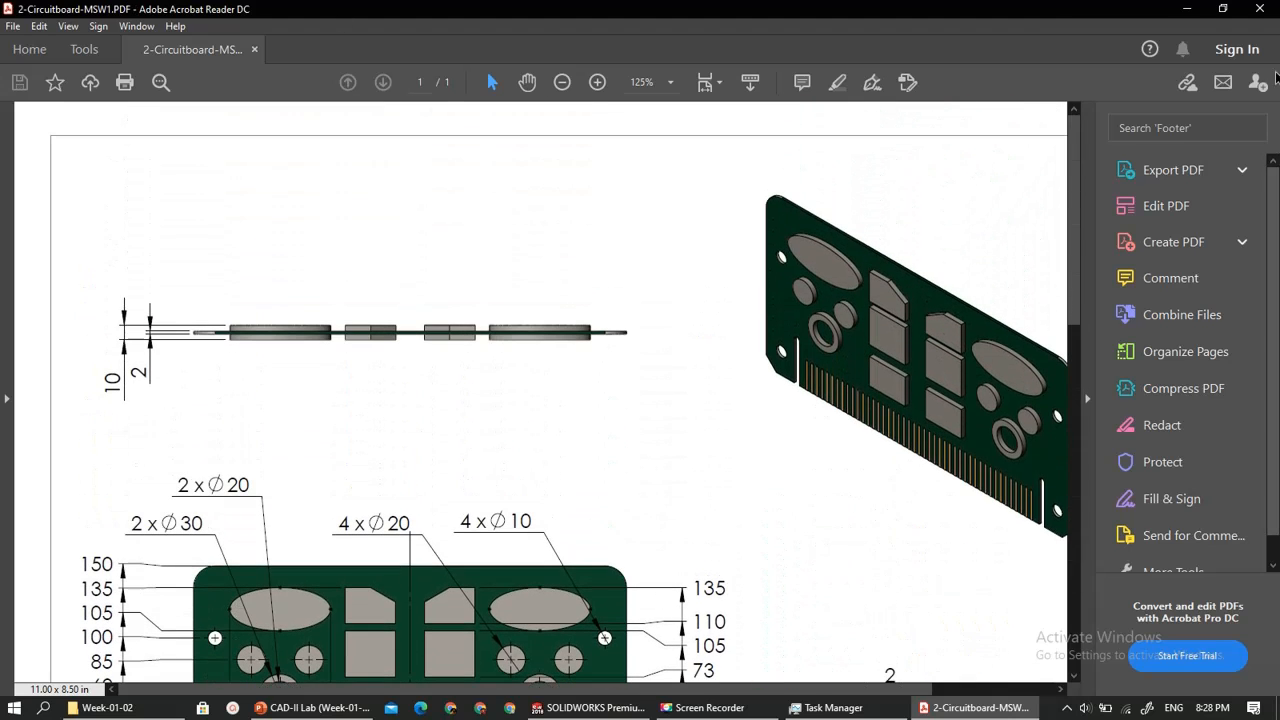
pyautogui.click(1259, 8)
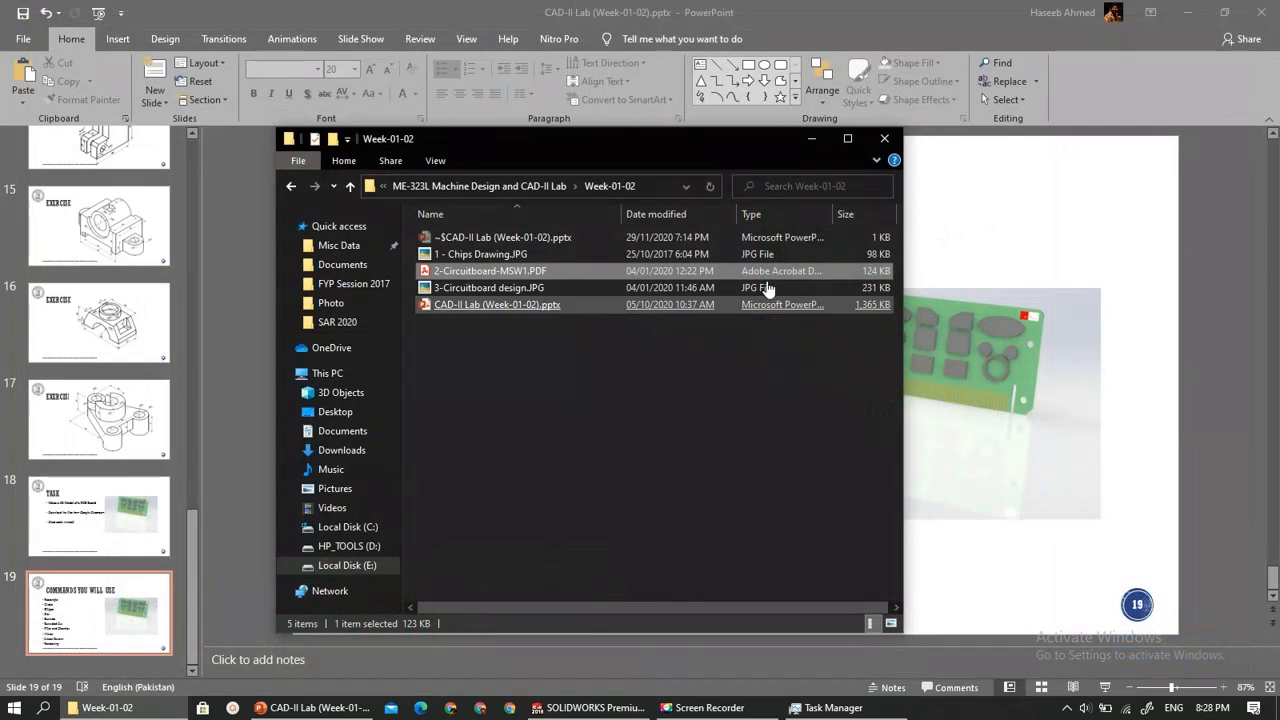
pyautogui.click(884, 138)
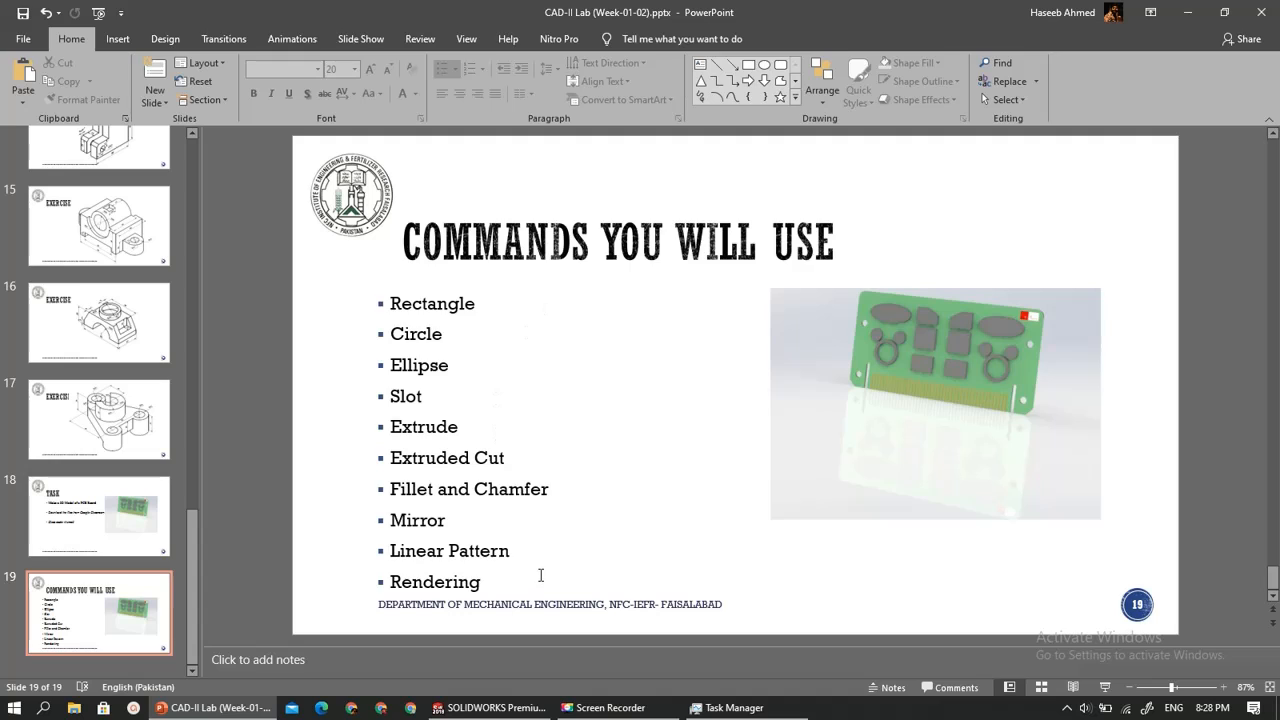
# - Review the PCB board task slide and the exercise drawings on slides 14 to 17 of the PowerPoint lab presentation
pyautogui.scroll(1, 540, 575)
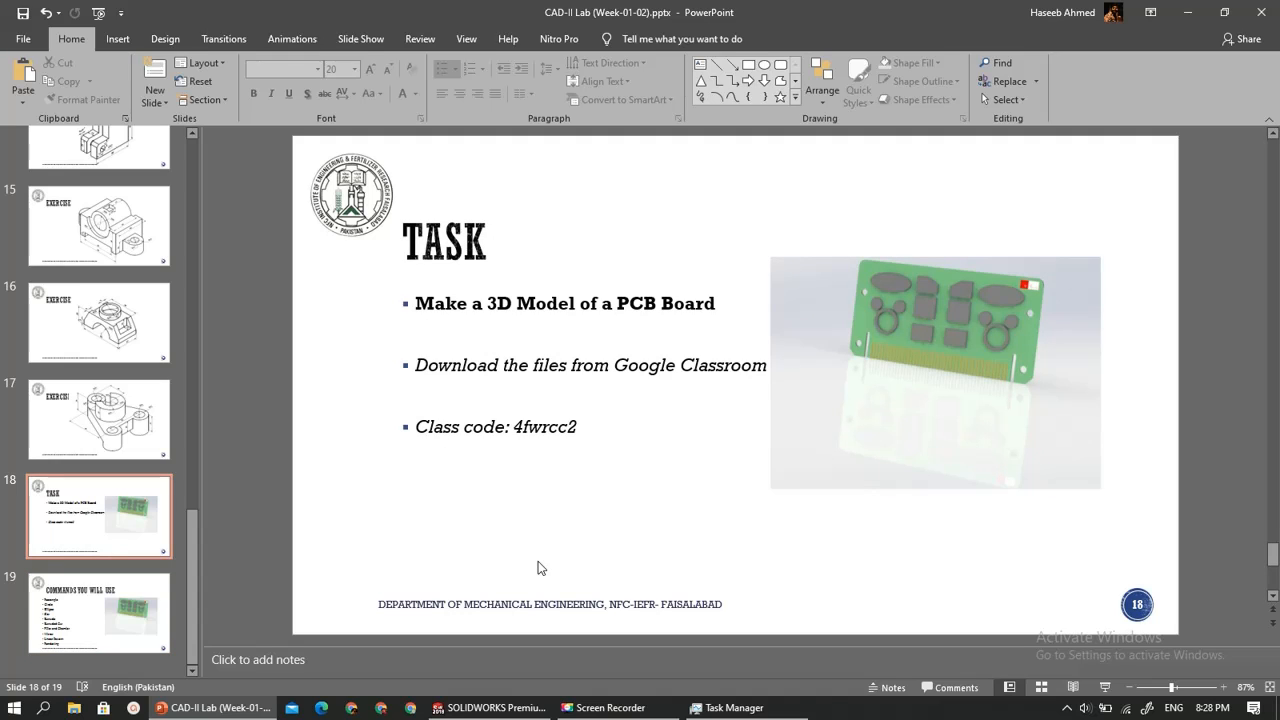
pyautogui.scroll(1, 538, 568)
pyautogui.scroll(4, 538, 568)
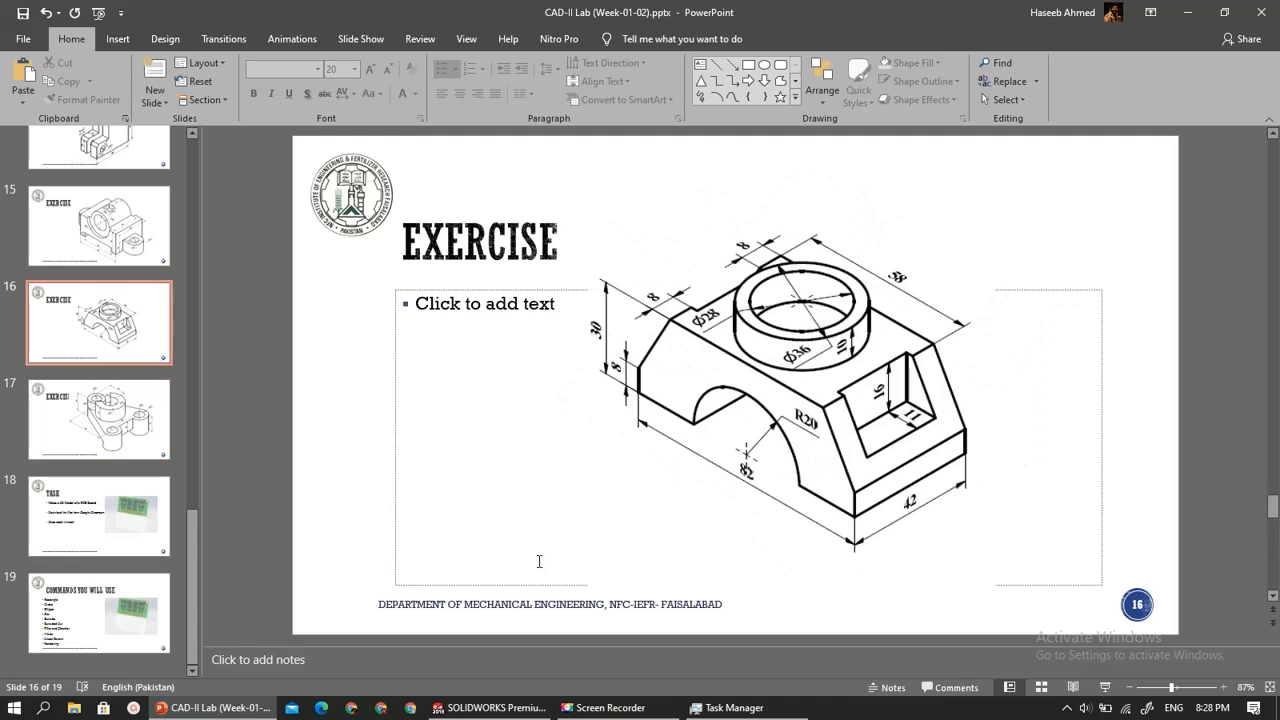
pyautogui.scroll(-3, 538, 561)
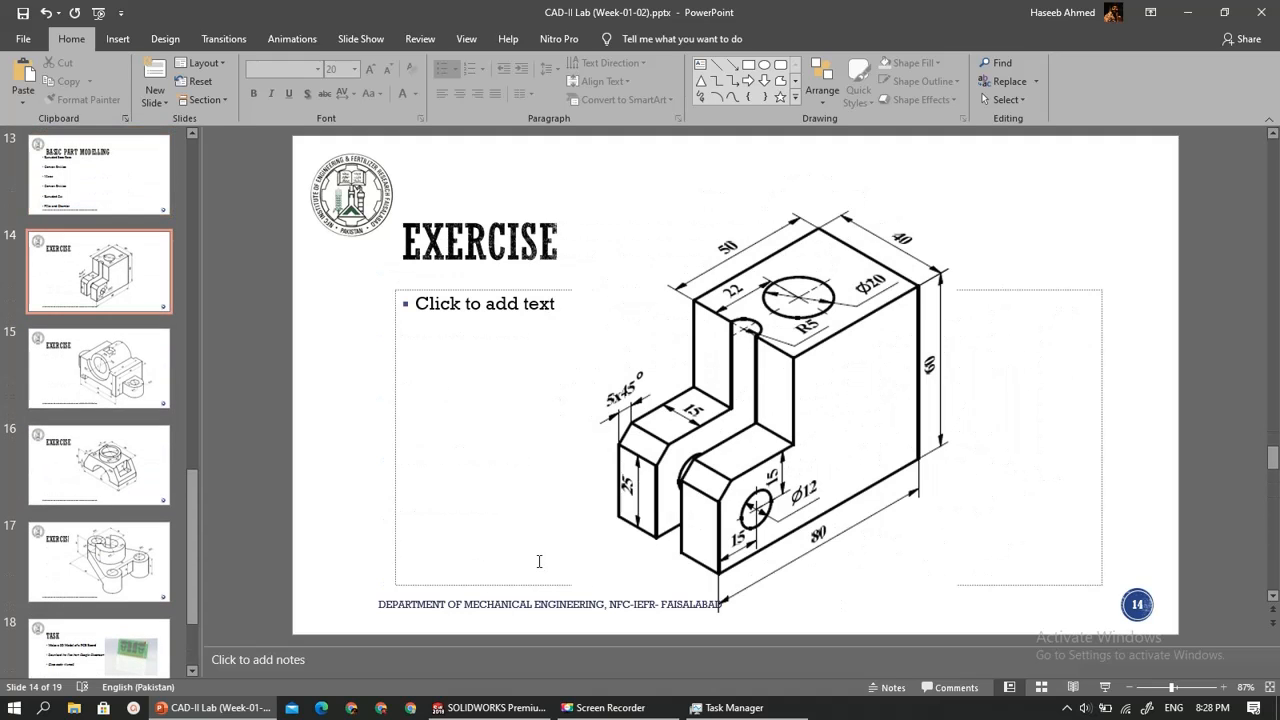
pyautogui.scroll(-1, 538, 561)
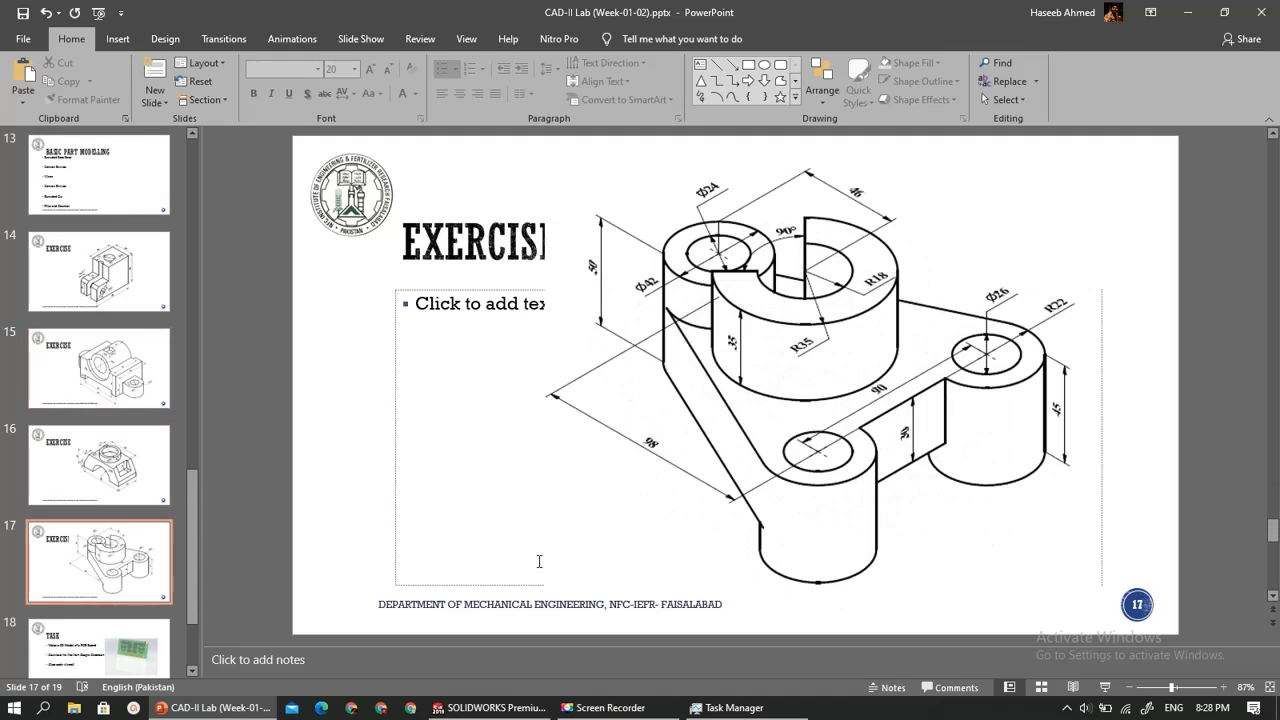
pyautogui.scroll(1, 538, 561)
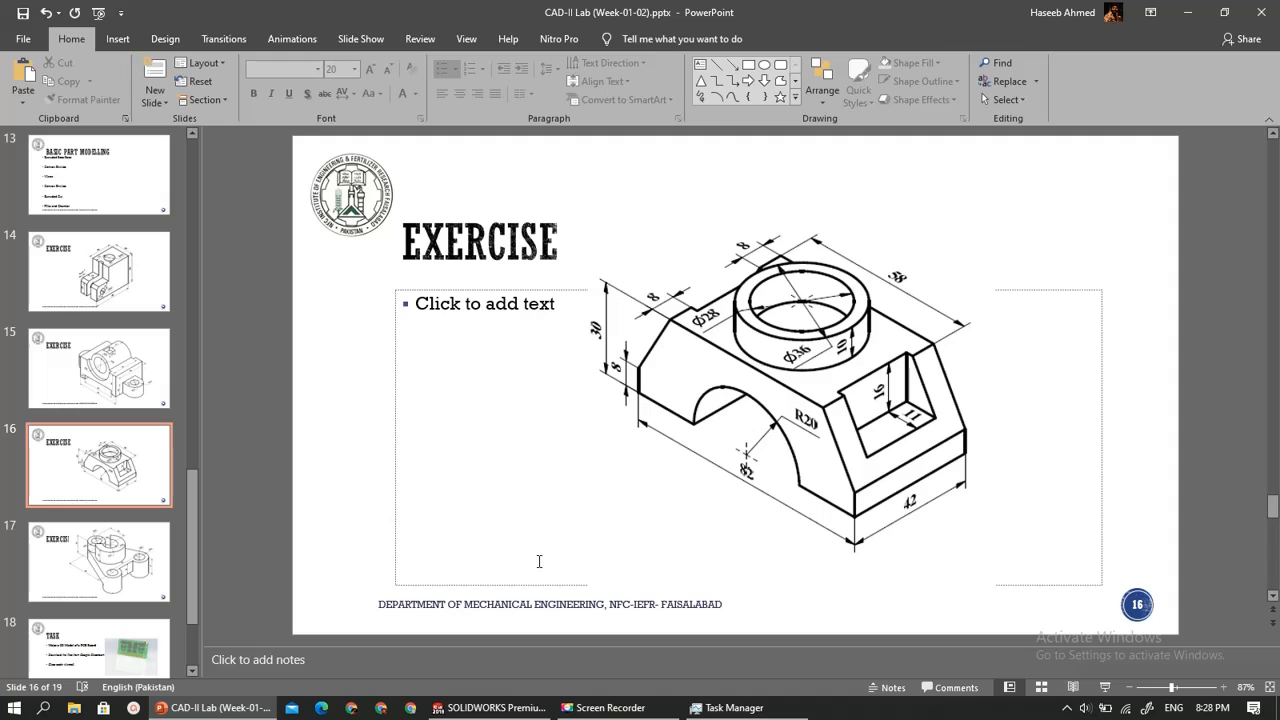